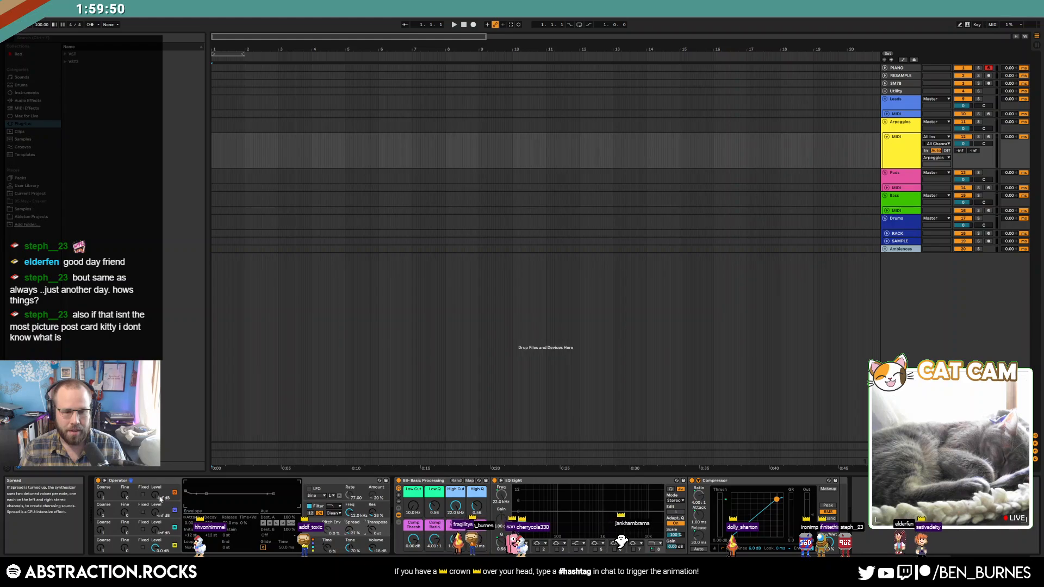
# Step: Adjust the oscillator envelope of the Operator synth on the Arpeggios group's MIDI track
pyautogui.click(101, 548)
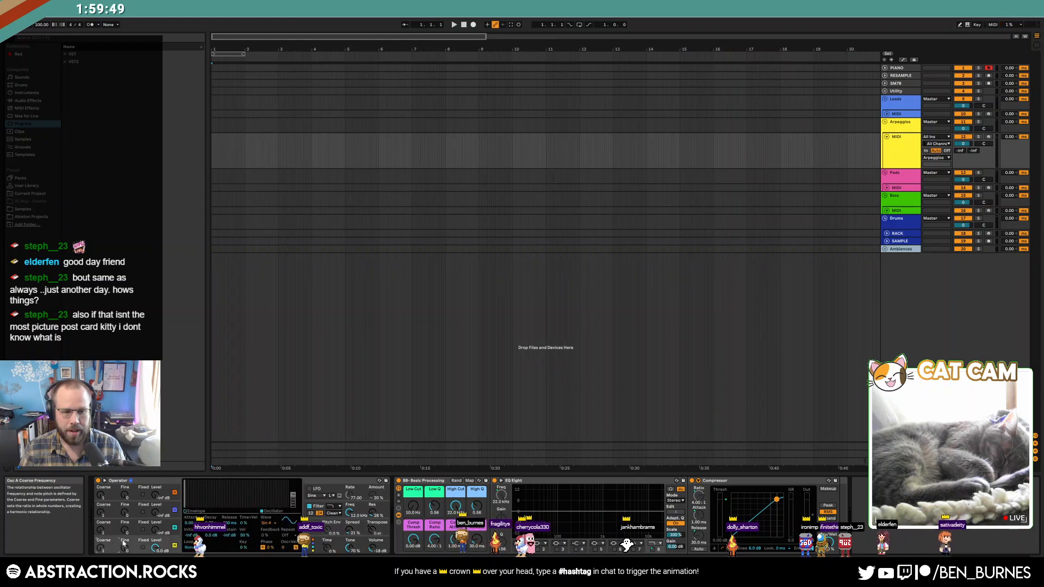
pyautogui.click(197, 511)
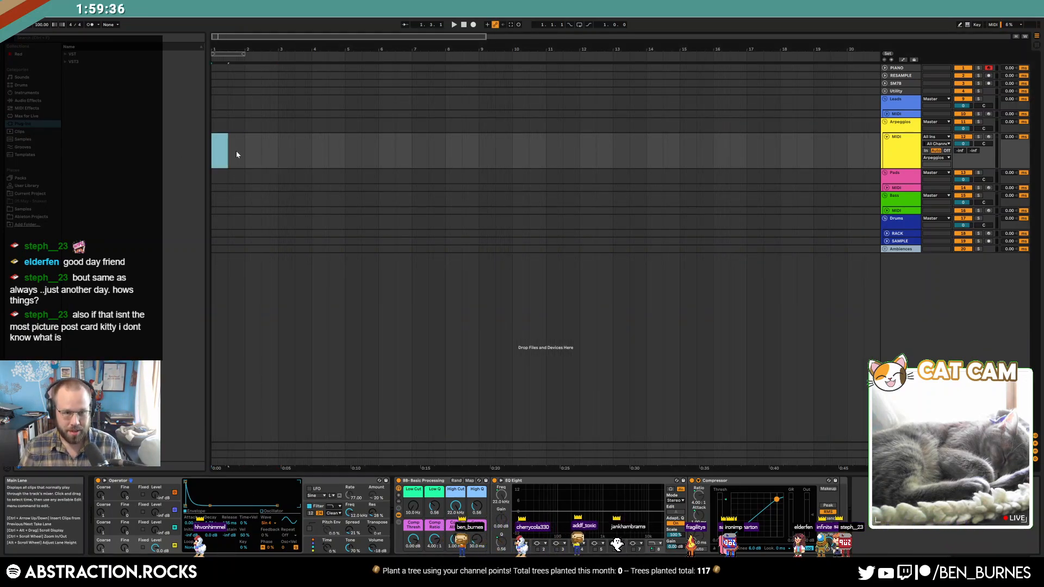
# Step: Create a one-bar MIDI clip at bar 1 of the Arpeggios MIDI track, enter G4 and C4 notes, and play them
pyautogui.hotkey('shift', 'Tab')
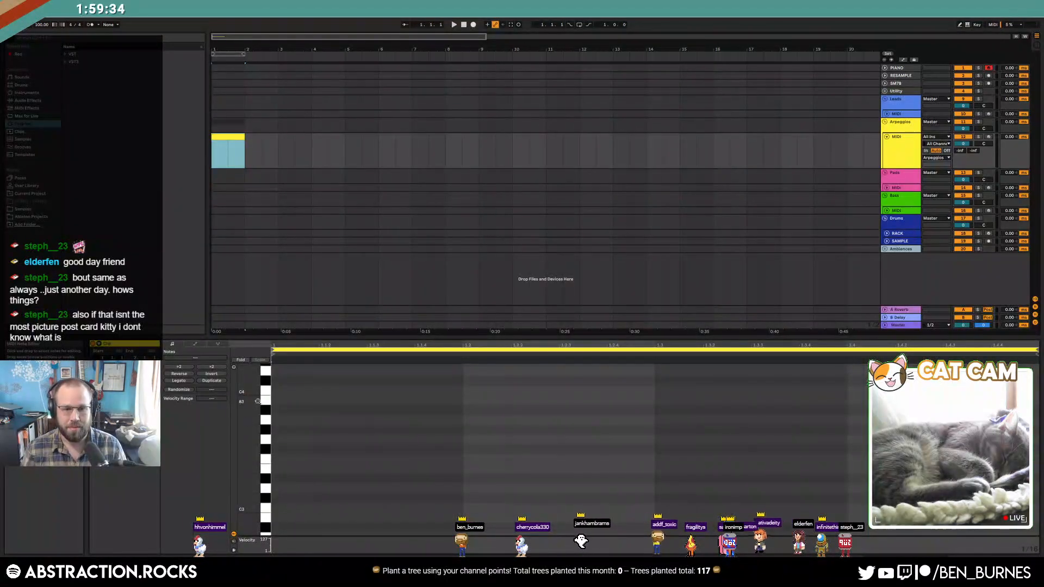
pyautogui.hotkey('ctrl', 'shift', 'm')
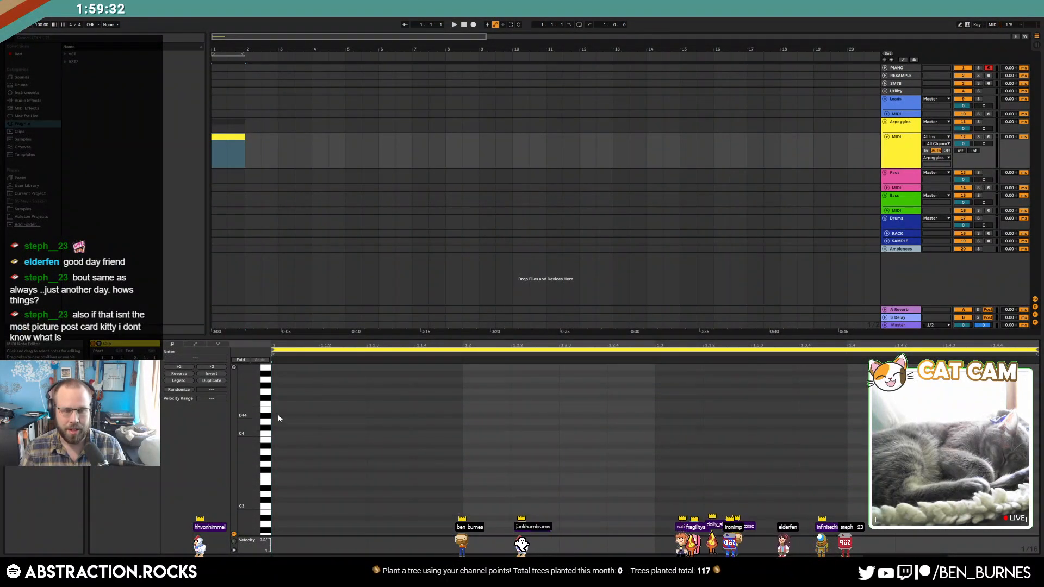
pyautogui.doubleClick(275, 391)
pyautogui.doubleClick(338, 434)
pyautogui.press('space')
pyautogui.press('space')
# Step: Shorten the opening G4 note to about half its length and play the clip
pyautogui.click(319, 392)
pyautogui.moveTo(318, 393); pyautogui.dragTo(292, 392)
pyautogui.press('space')
pyautogui.press('space')
# Step: Fill the rest of the bar with an arpeggio pattern of G4, C4, D#4, F4, G#4 and A#4 notes
pyautogui.click(389, 408)
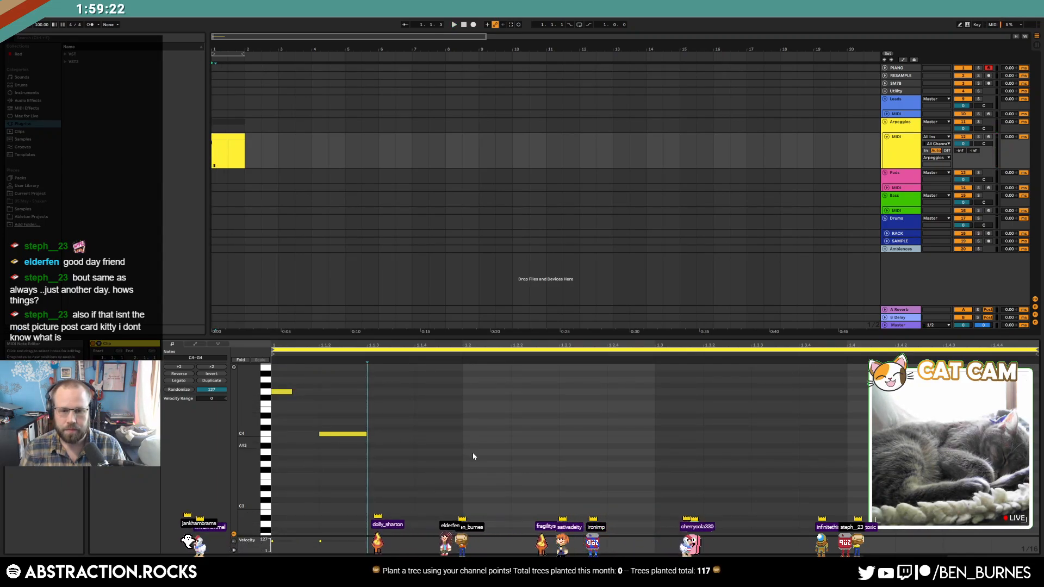
pyautogui.doubleClick(377, 416)
pyautogui.click(423, 402)
pyautogui.doubleClick(425, 404)
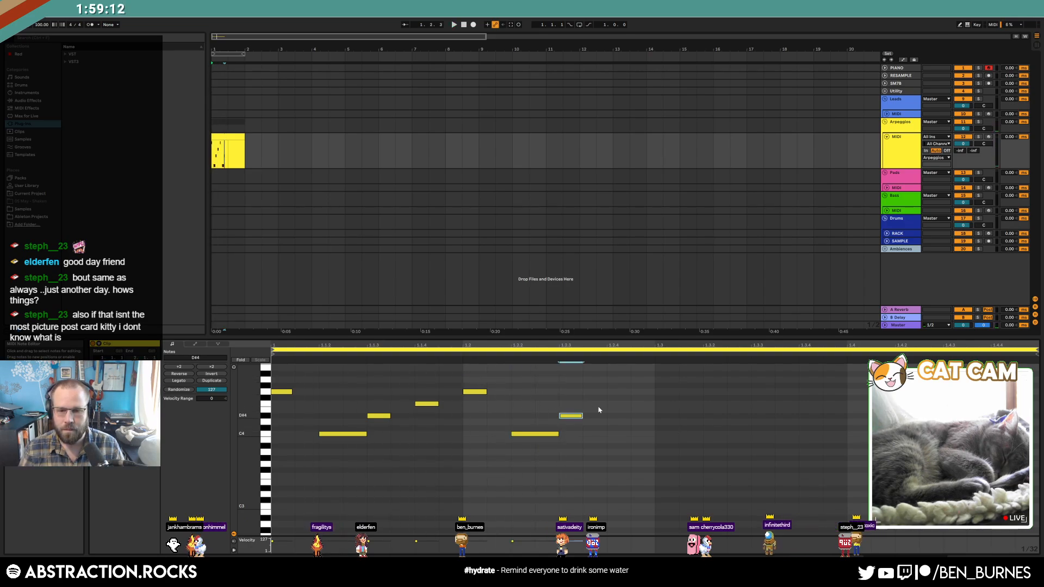
pyautogui.doubleClick(663, 393)
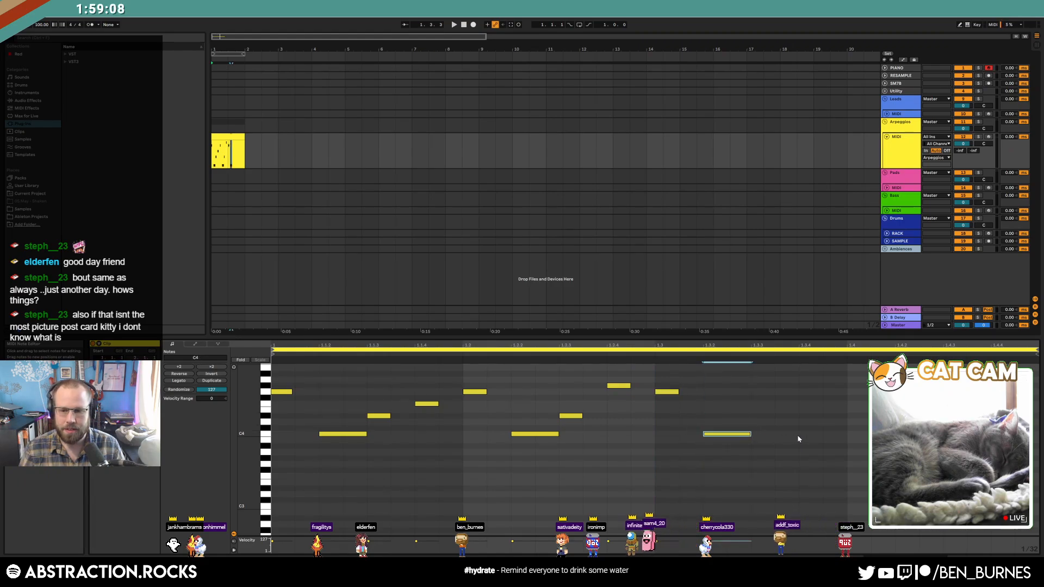
pyautogui.scroll(1, 816, 411)
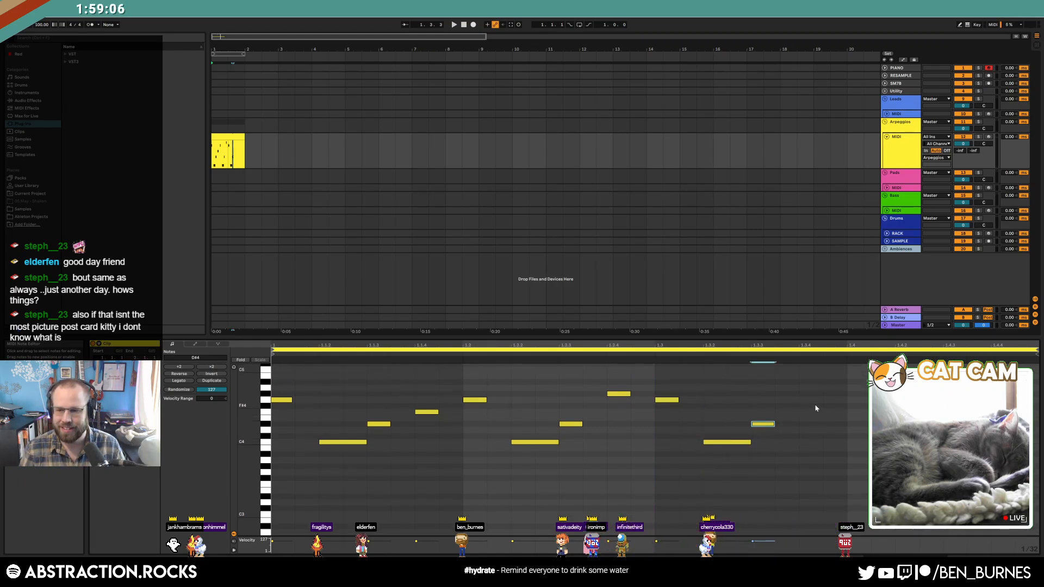
pyautogui.doubleClick(804, 401)
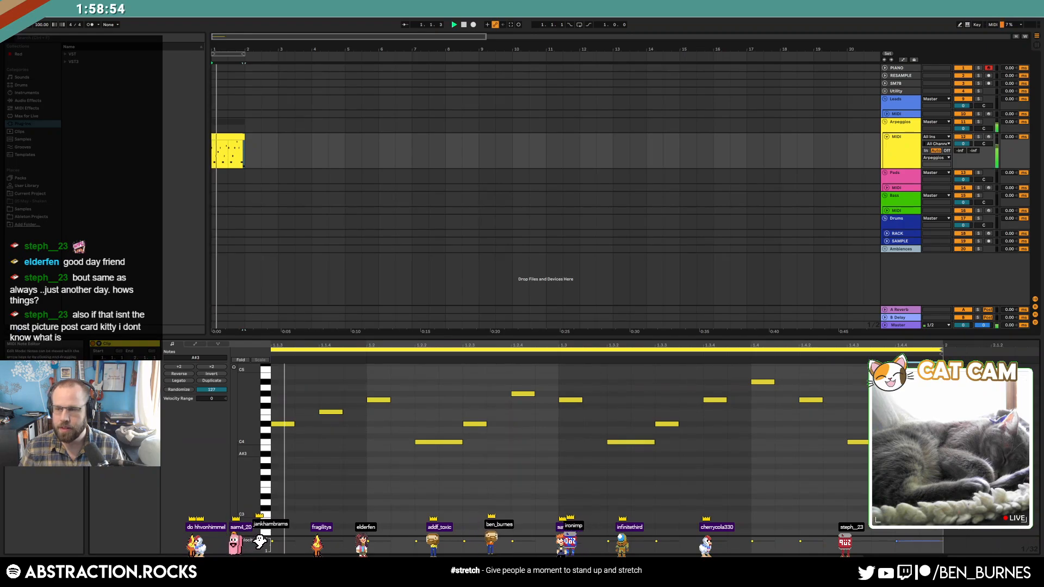
# Step: Loop the arrangement around the one-bar arpeggio clip and audition it
pyautogui.click(233, 136)
pyautogui.hotkey('ctrl', 'l')
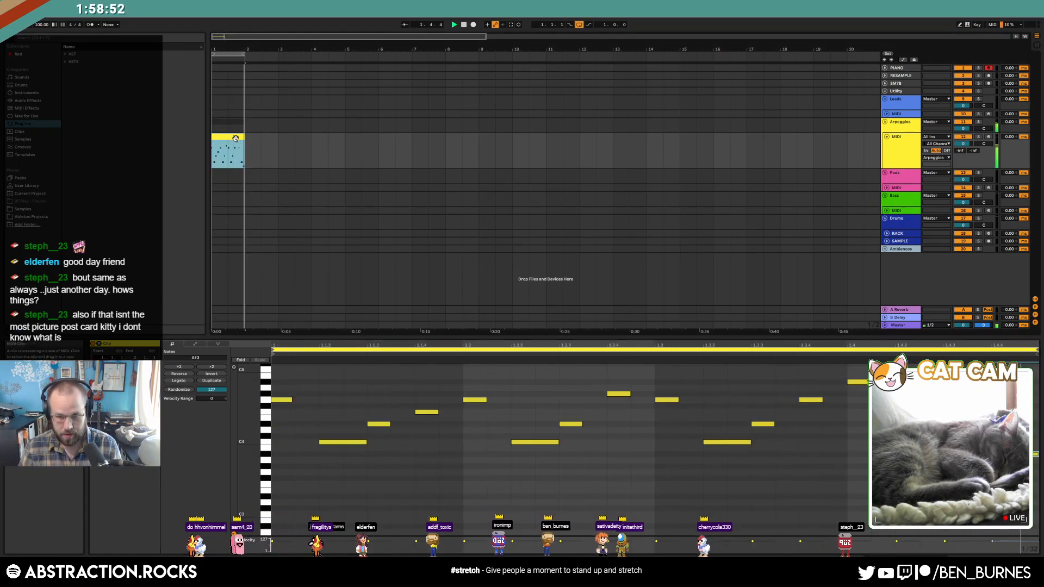
pyautogui.press('space')
pyautogui.moveTo(223, 37); pyautogui.dragTo(223, 43)
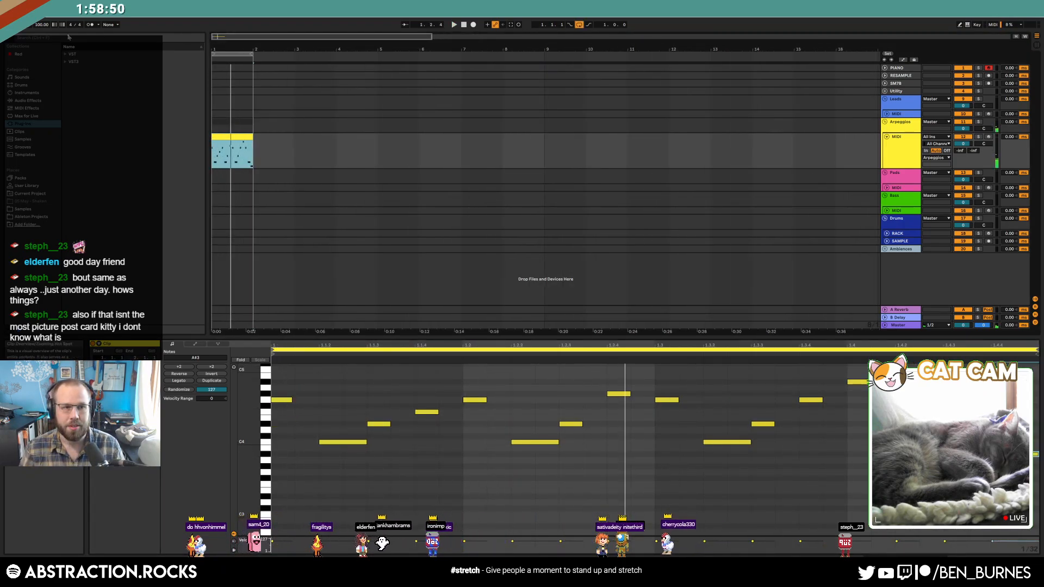
# Step: Set the tempo to 80 BPM and play the arpeggio loop
pyautogui.click(41, 25)
pyautogui.write('80')
pyautogui.press('Return')
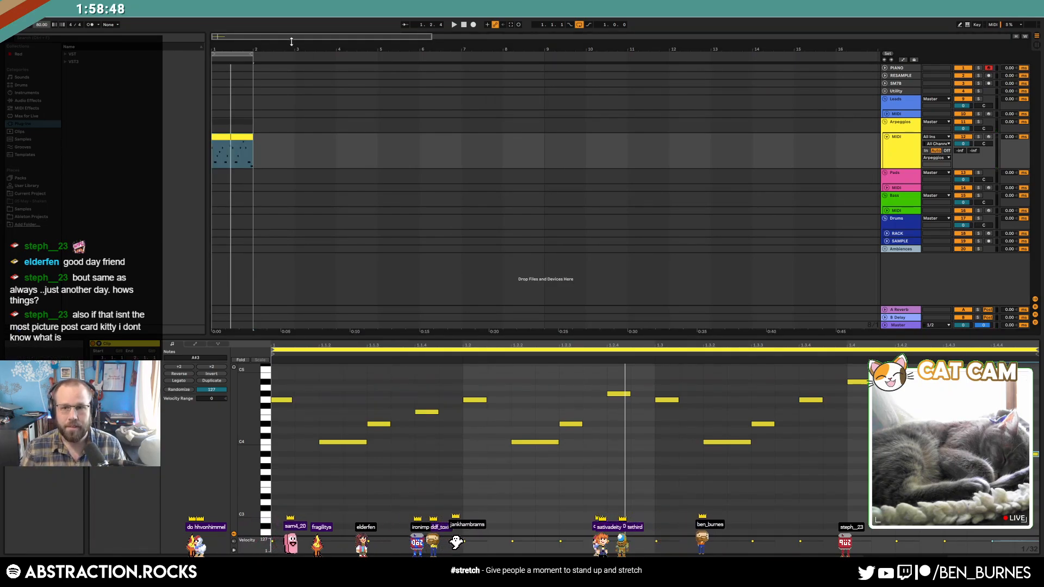
pyautogui.press('space')
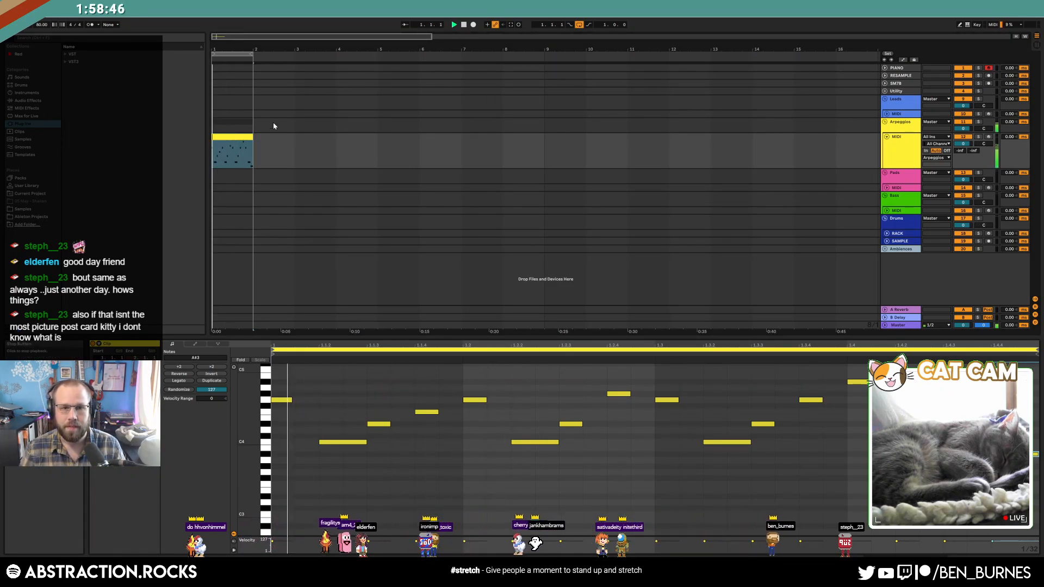
# Step: Delete the arpeggio clip from the Arpeggios MIDI track
pyautogui.click(239, 135)
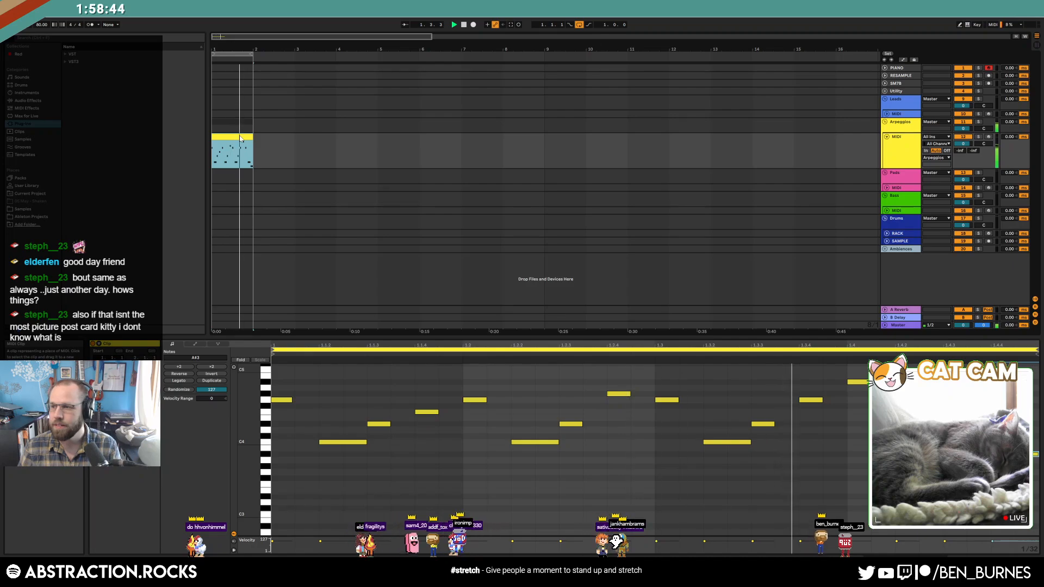
pyautogui.press('Delete')
# Step: Fold the Arpeggios MIDI track, then expand the Leads MIDI track, arm it for recording and show its devices
pyautogui.click(899, 152)
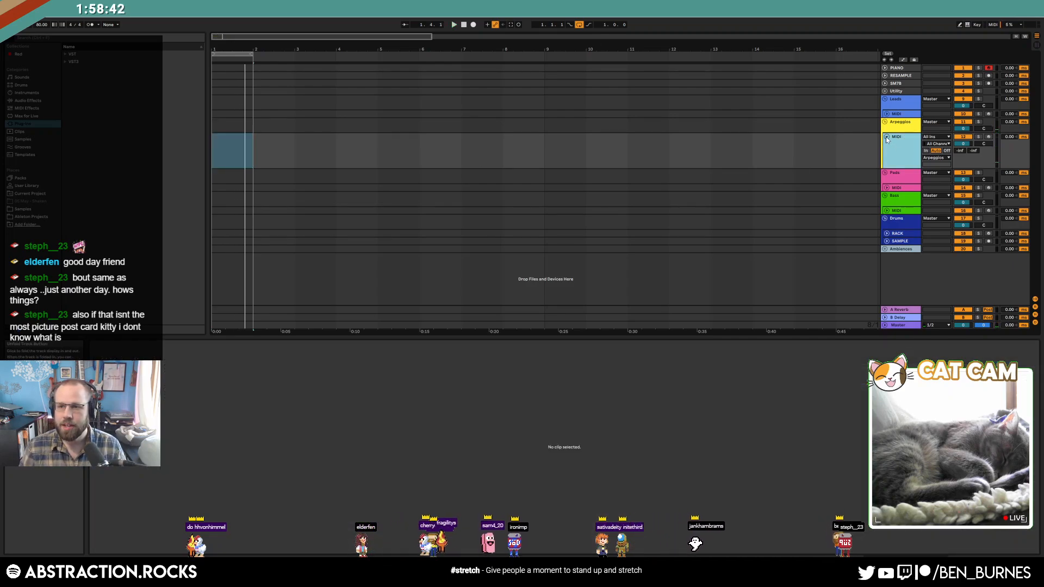
pyautogui.click(887, 137)
pyautogui.click(887, 114)
pyautogui.click(990, 114)
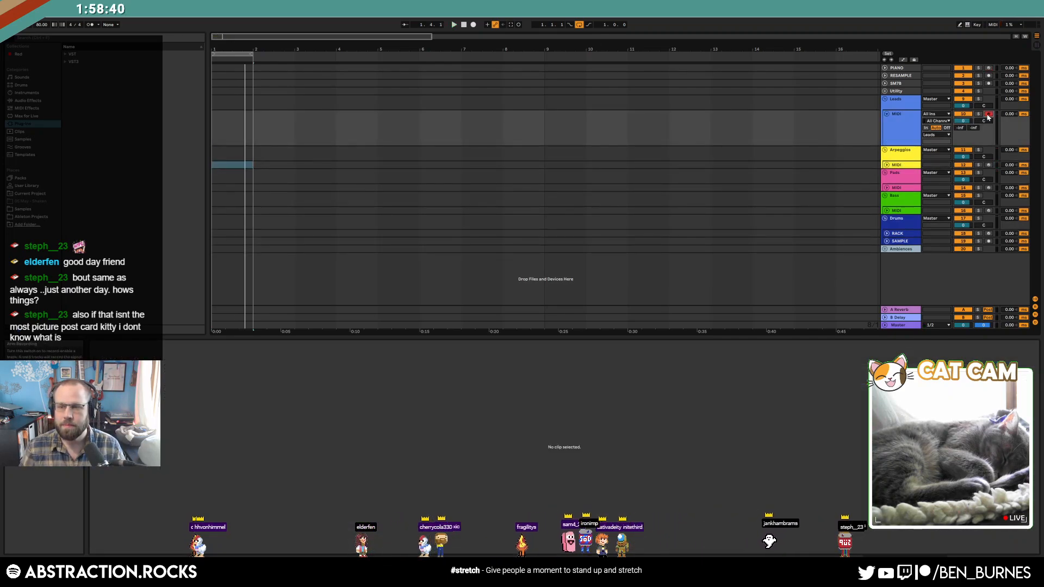
pyautogui.hotkey('shift', 'Tab')
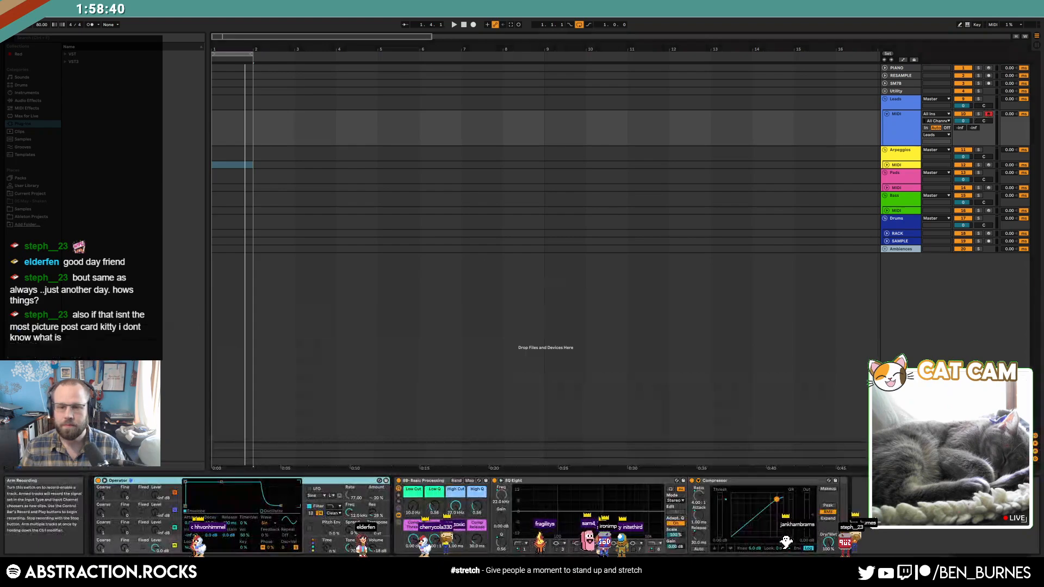
# Step: Load the Native Instruments Kontakt VST3 plug-in onto the Leads MIDI track in place of Operator
pyautogui.click(24, 101)
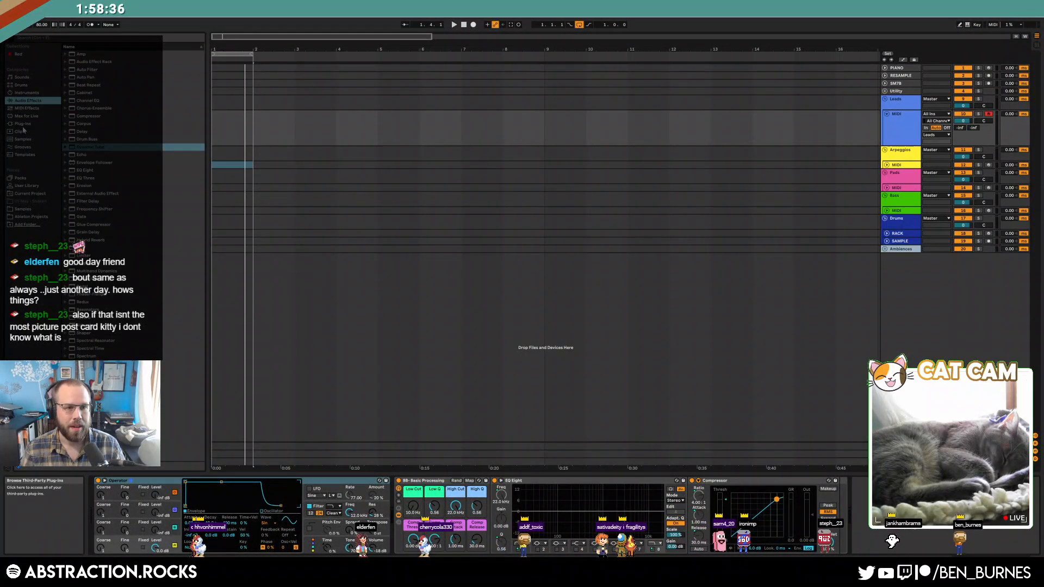
pyautogui.click(23, 124)
pyautogui.click(66, 62)
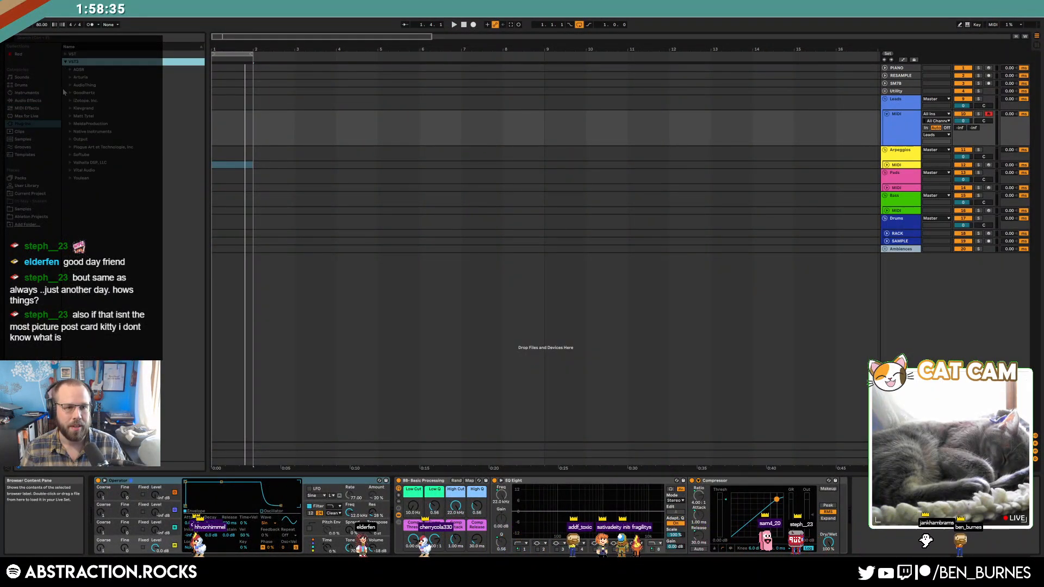
pyautogui.click(70, 131)
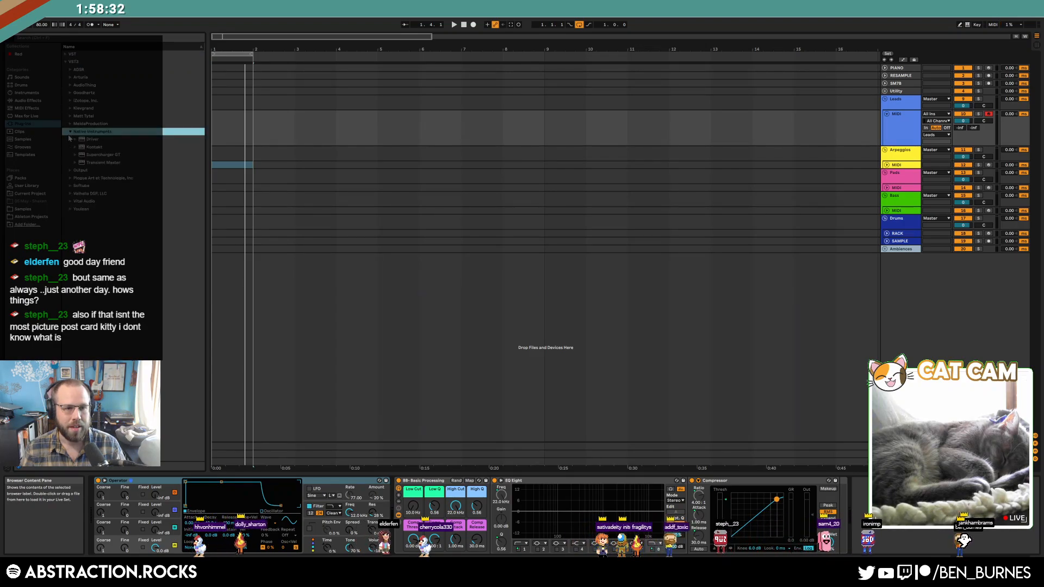
pyautogui.click(82, 148)
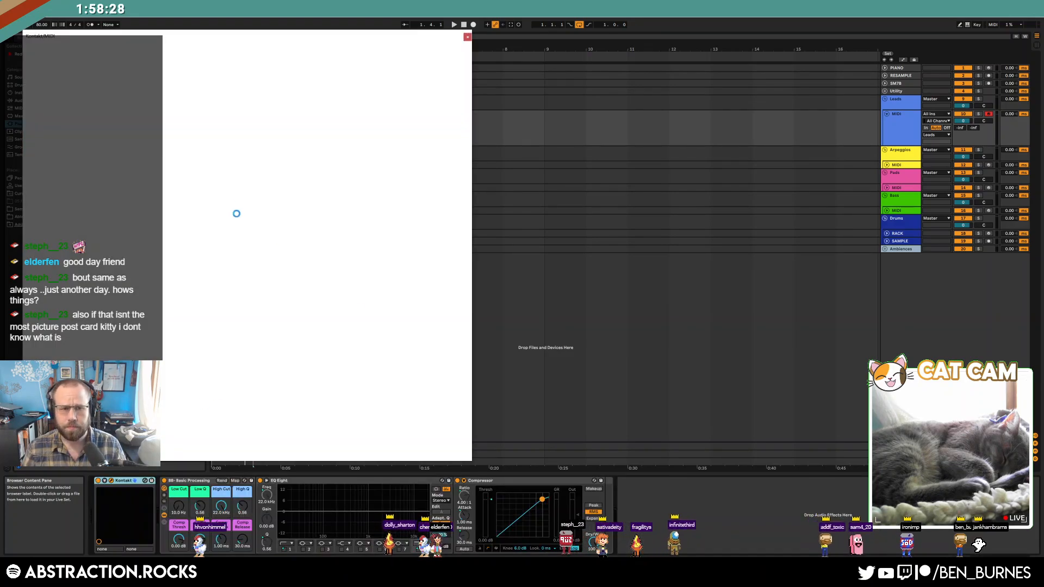
# Step: Load the BB_Tongue.nki instrument in Kontakt and close the plug-in window
pyautogui.moveTo(256, 36); pyautogui.dragTo(491, 48)
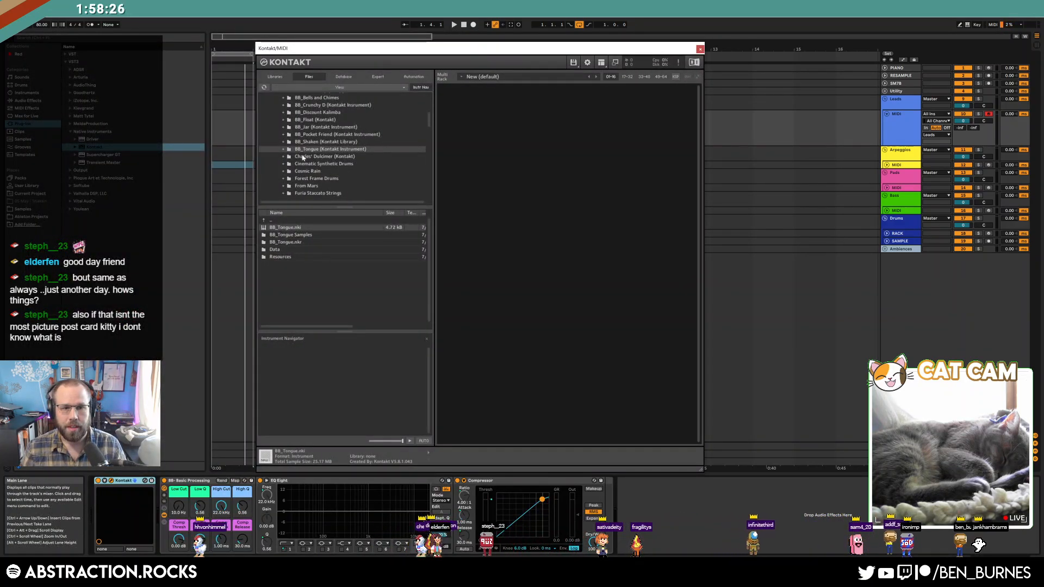
pyautogui.doubleClick(282, 232)
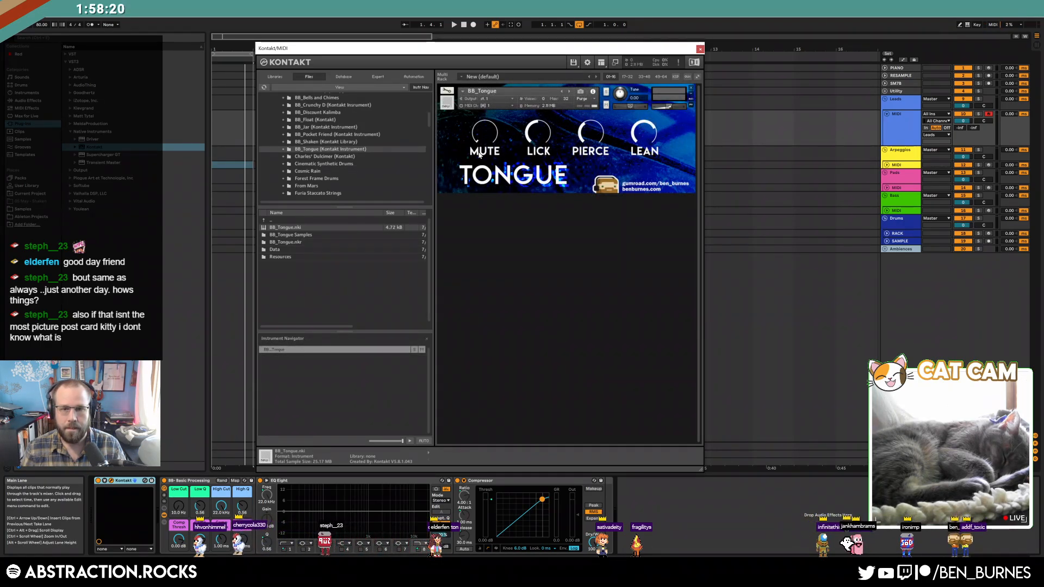
pyautogui.click(700, 48)
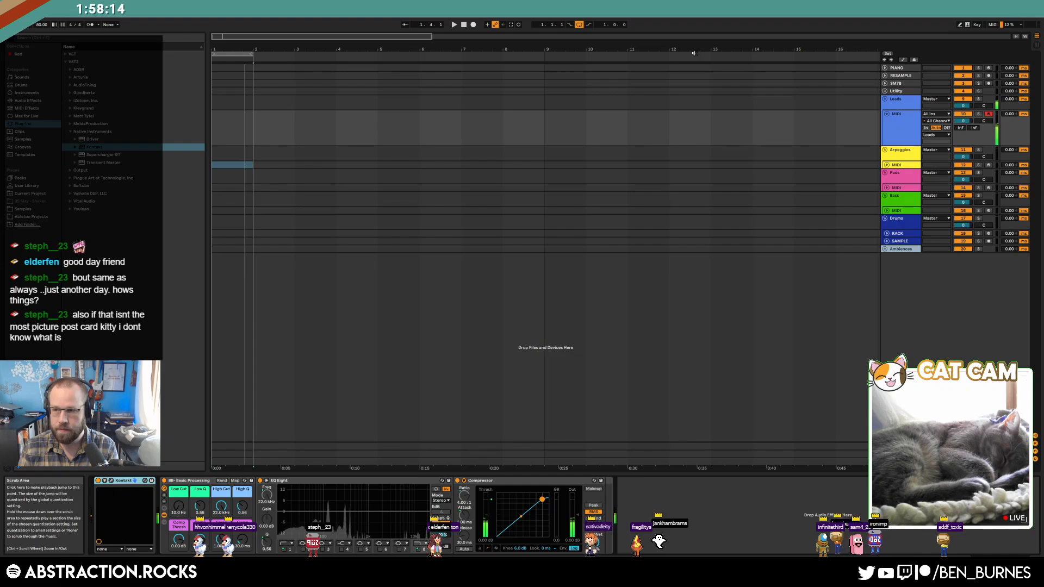
# Step: Set the song tempo to 85 BPM
pyautogui.click(30, 28)
pyautogui.click(467, 25)
pyautogui.click(42, 26)
pyautogui.write('85')
pyautogui.press('Return')
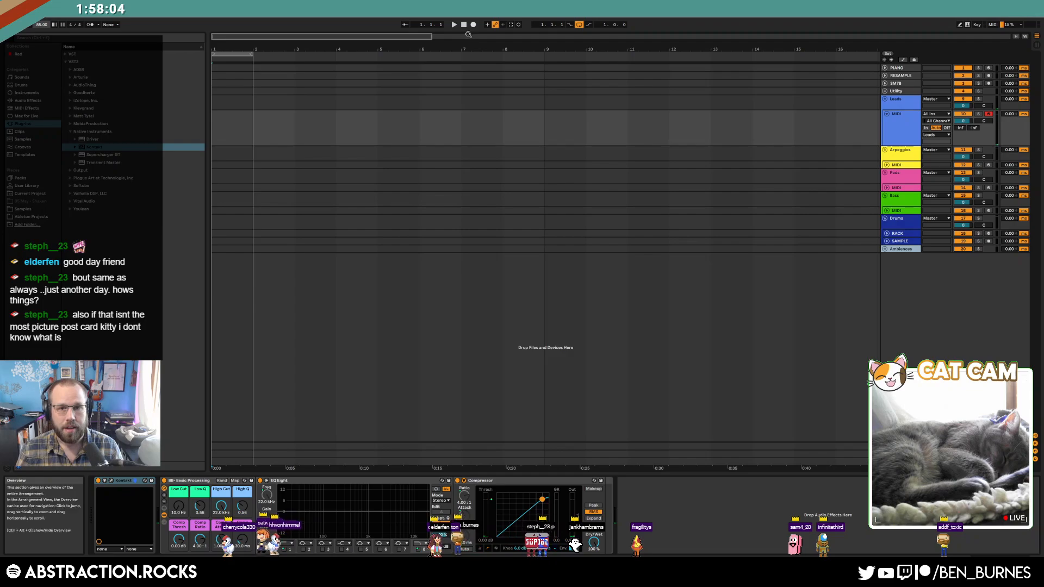
# Step: Loop bars 1 and 2 and record sustained C2, G2, G3 and D#3 notes on the Leads MIDI track
pyautogui.moveTo(253, 54); pyautogui.dragTo(283, 54)
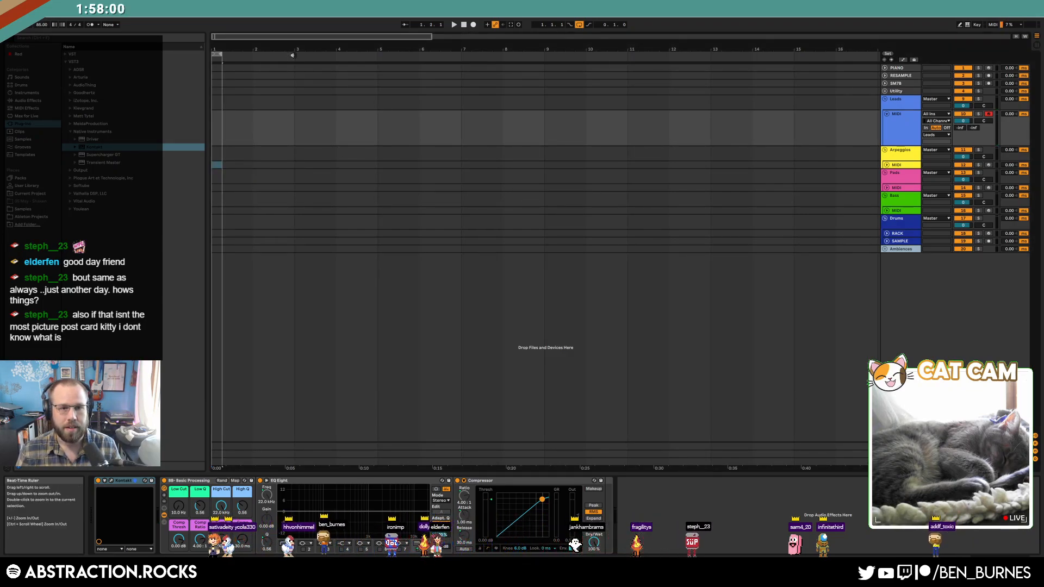
pyautogui.moveTo(298, 124); pyautogui.dragTo(188, 134)
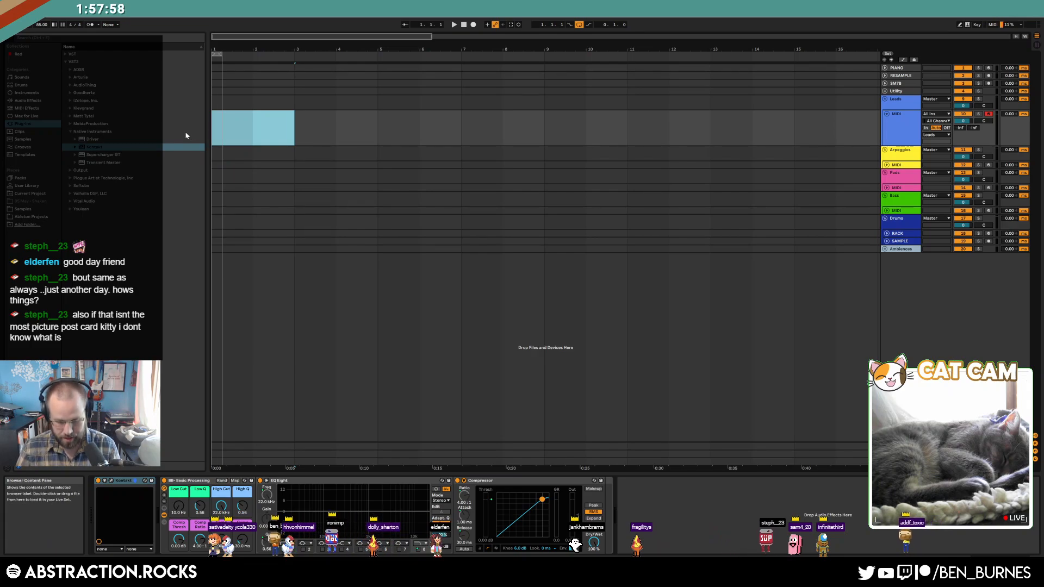
pyautogui.hotkey('ctrl', 'l')
pyautogui.click(217, 131)
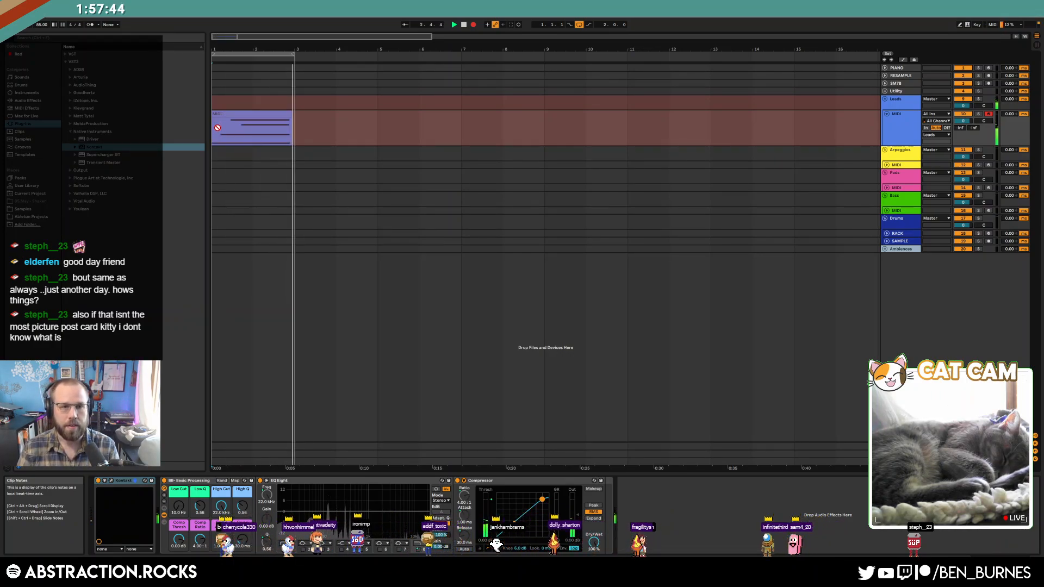
pyautogui.press('space')
# Step: Move the recorded G2, G3 and D#3 notes in the Leads clip onto the nearest beats and play it back
pyautogui.doubleClick(280, 115)
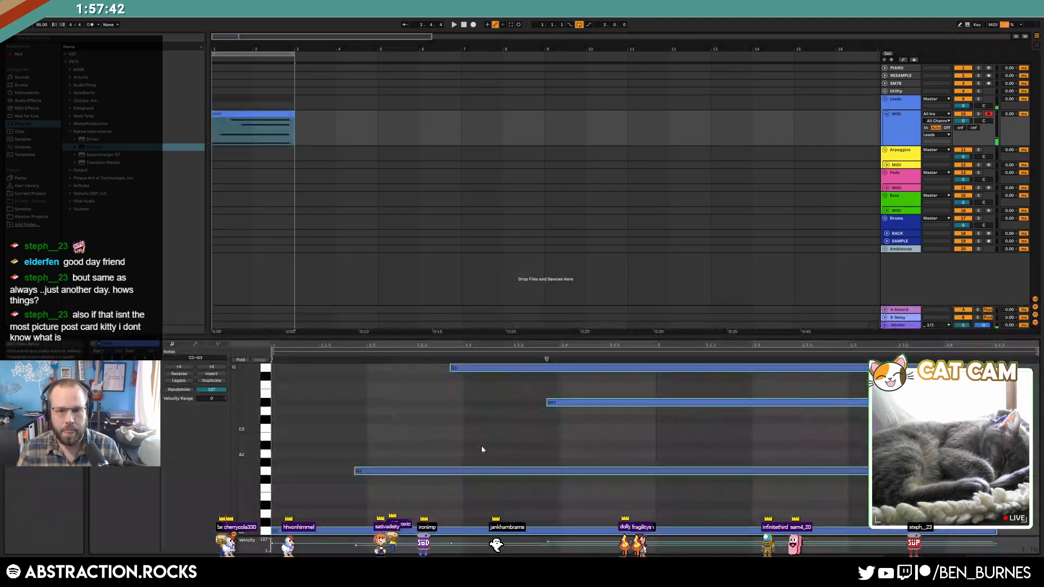
pyautogui.moveTo(579, 403); pyautogui.dragTo(592, 403)
pyautogui.moveTo(367, 472); pyautogui.dragTo(380, 472)
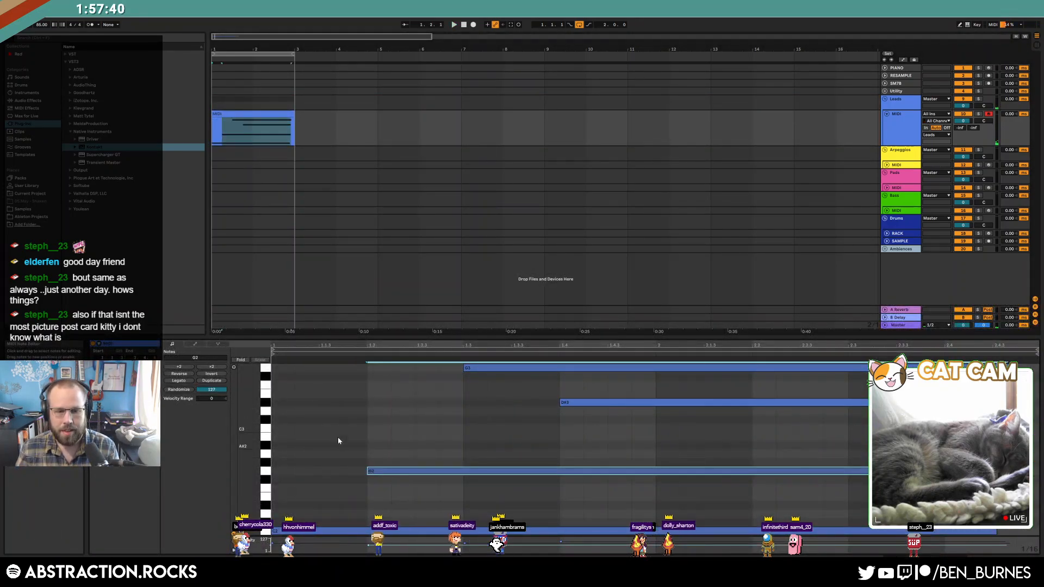
pyautogui.click(345, 417)
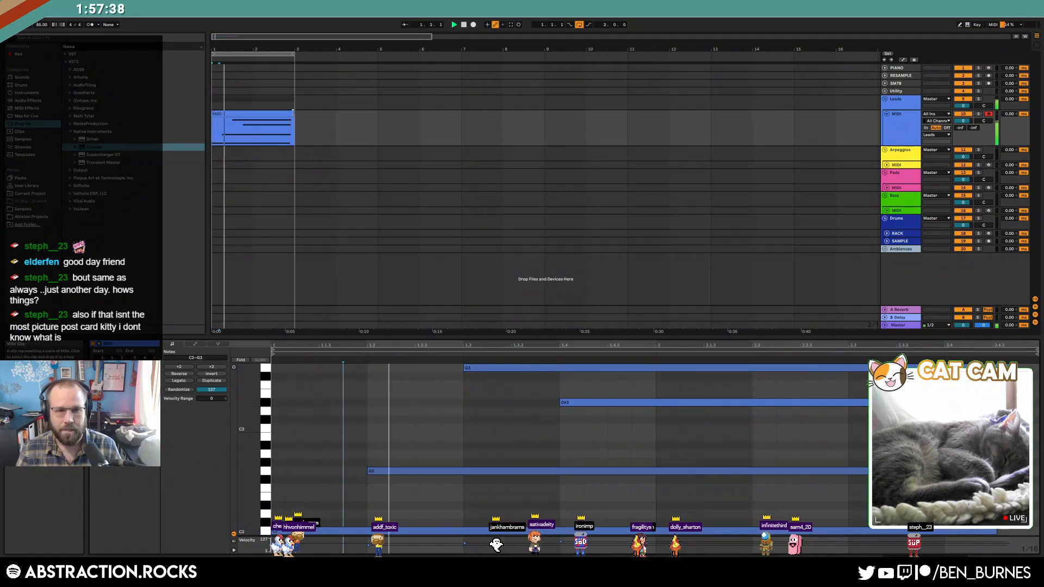
pyautogui.click(293, 113)
# Step: Expand the SAMPLE track in the Drums group and select it
pyautogui.click(397, 132)
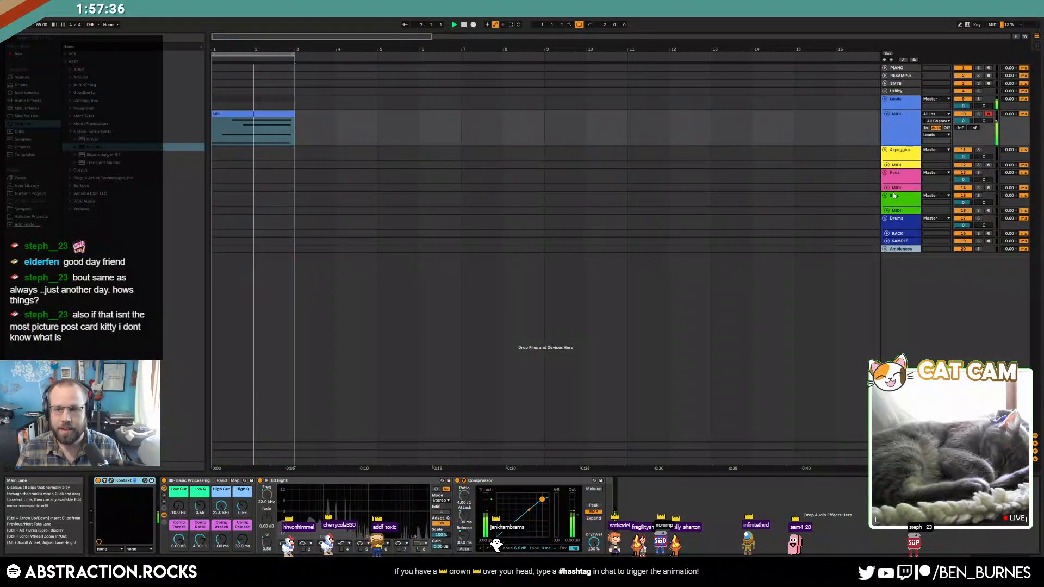
pyautogui.click(887, 242)
pyautogui.click(711, 262)
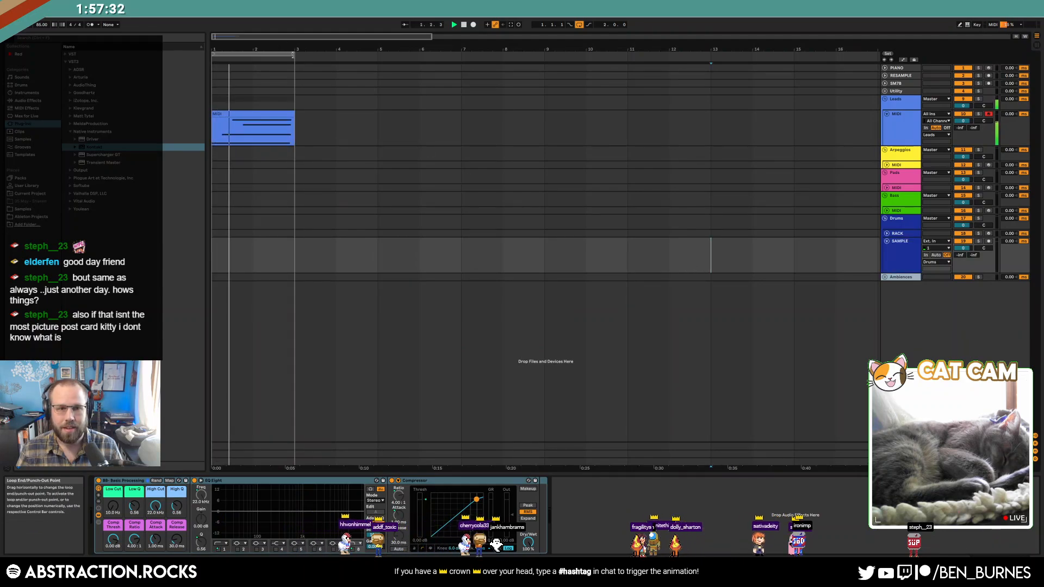
# Step: Extend the arrangement loop to four bars and duplicate the two-bar Leads clip to bar 3
pyautogui.moveTo(293, 54); pyautogui.dragTo(377, 55)
pyautogui.click(278, 113)
pyautogui.hotkey('ctrl', 'd')
# Step: Raise the highest note of the duplicated Leads clip from G3 to A#3
pyautogui.doubleClick(331, 131)
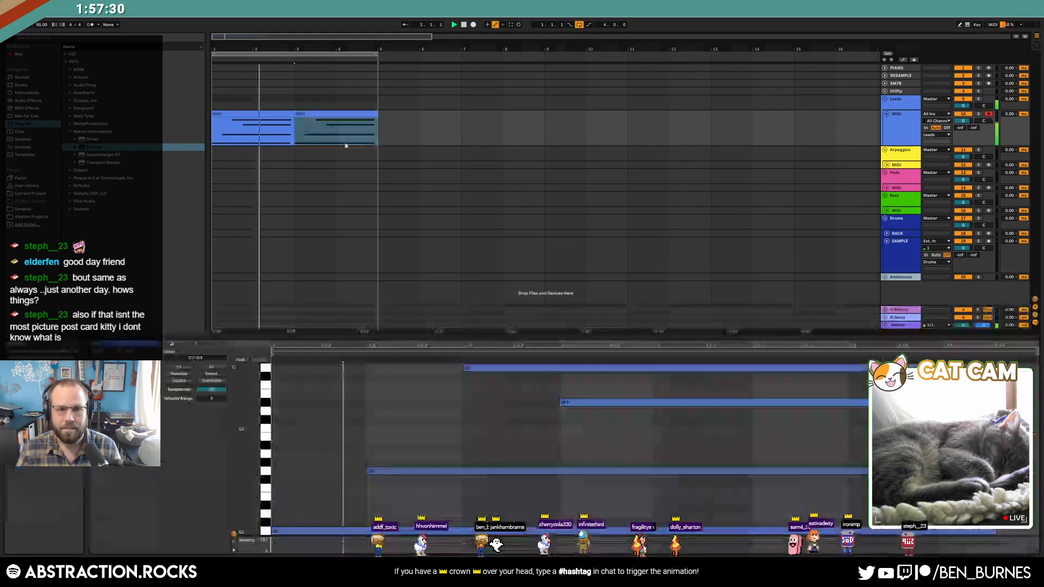
pyautogui.moveTo(523, 368); pyautogui.dragTo(533, 326)
pyautogui.press('Up')
pyautogui.press('Up')
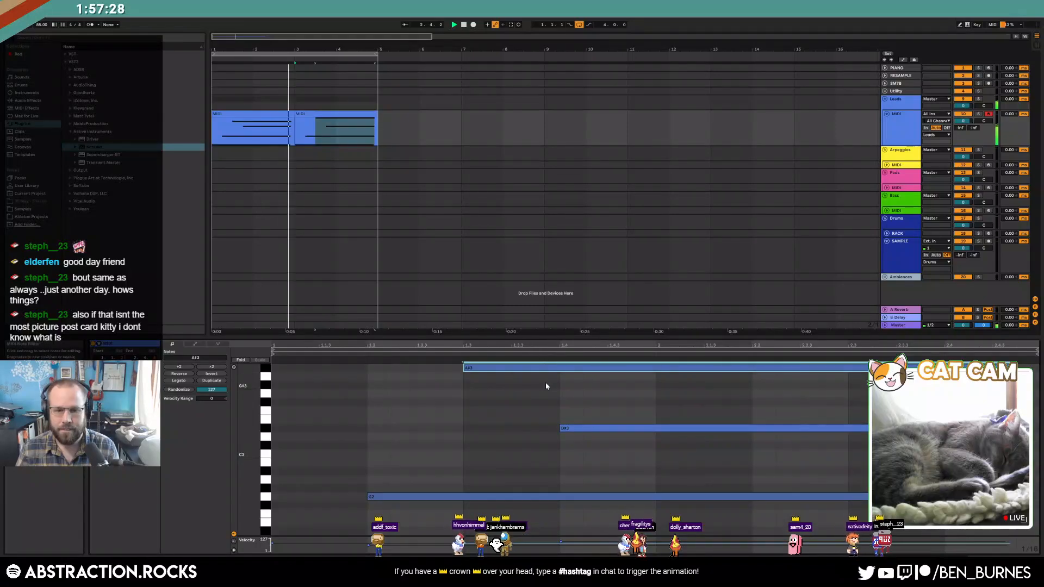
# Step: Check the BB_Tongue settings in the Leads track's Kontakt instrument and close its window
pyautogui.hotkey('shift', 'Tab')
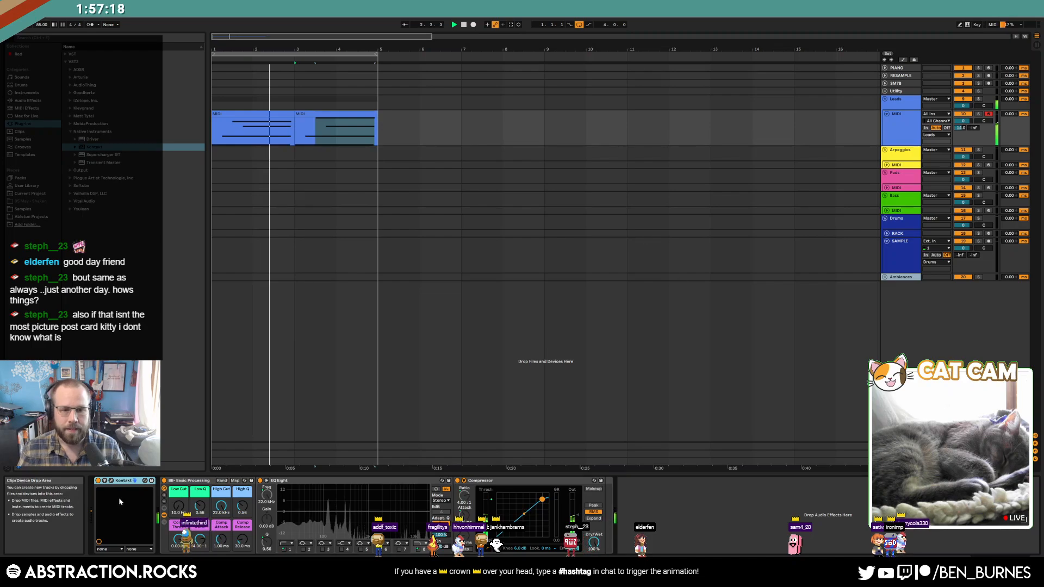
pyautogui.click(112, 481)
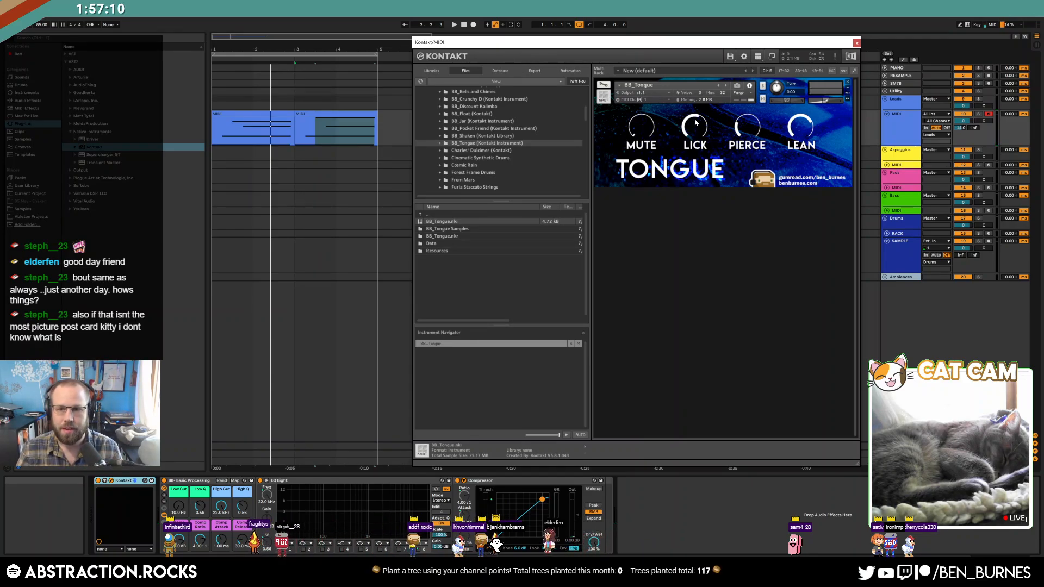
pyautogui.click(856, 43)
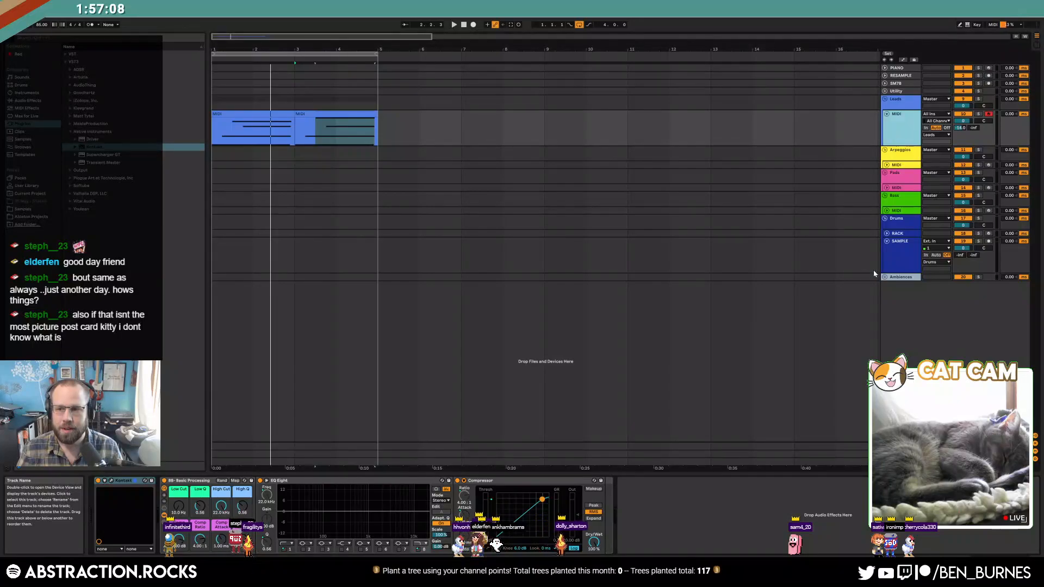
# Step: Select the SAMPLE track, look through the tracks inside the Utility group and collapse the group again
pyautogui.click(830, 254)
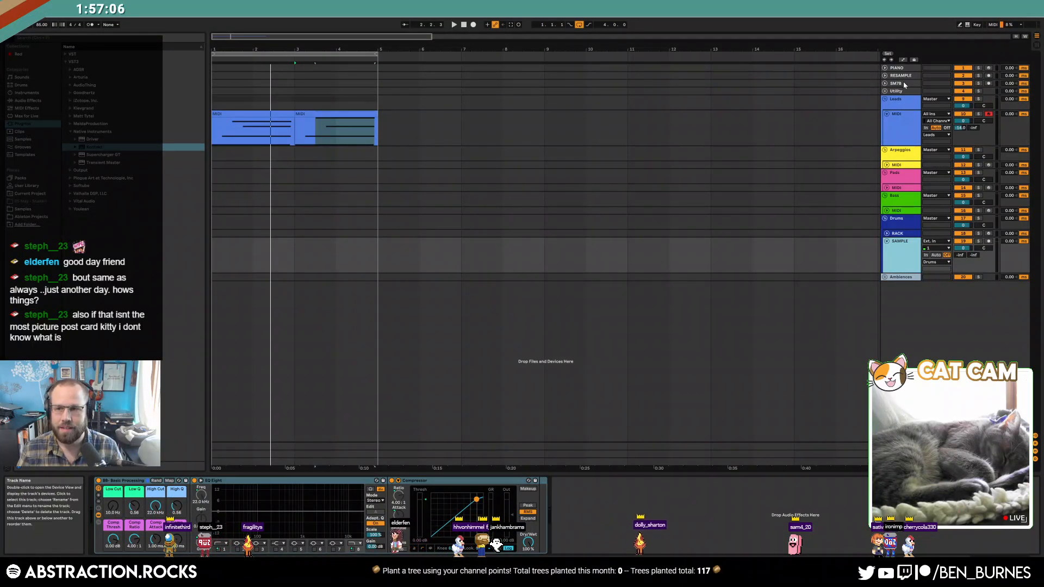
pyautogui.click(885, 91)
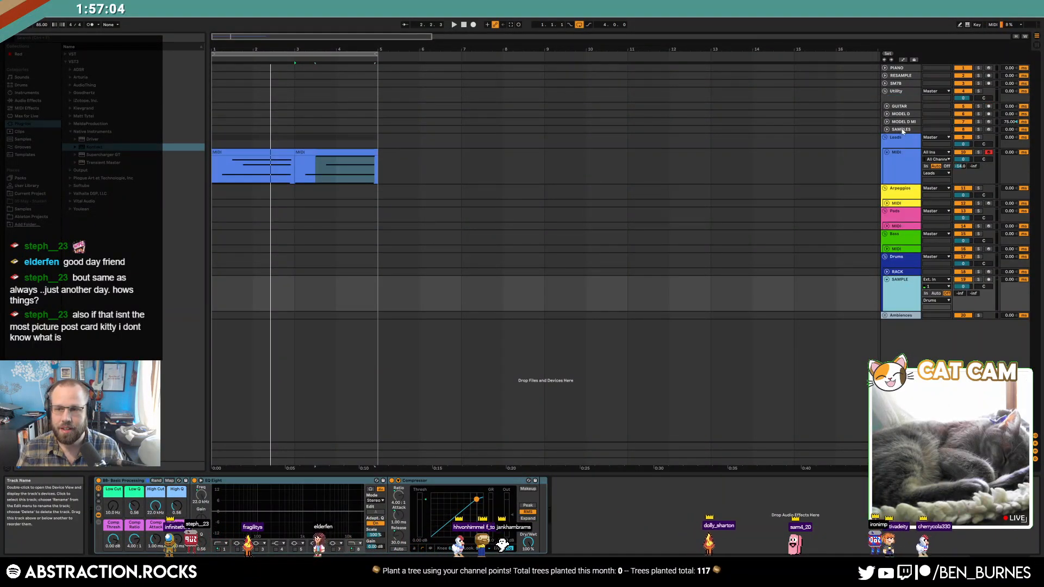
pyautogui.click(884, 91)
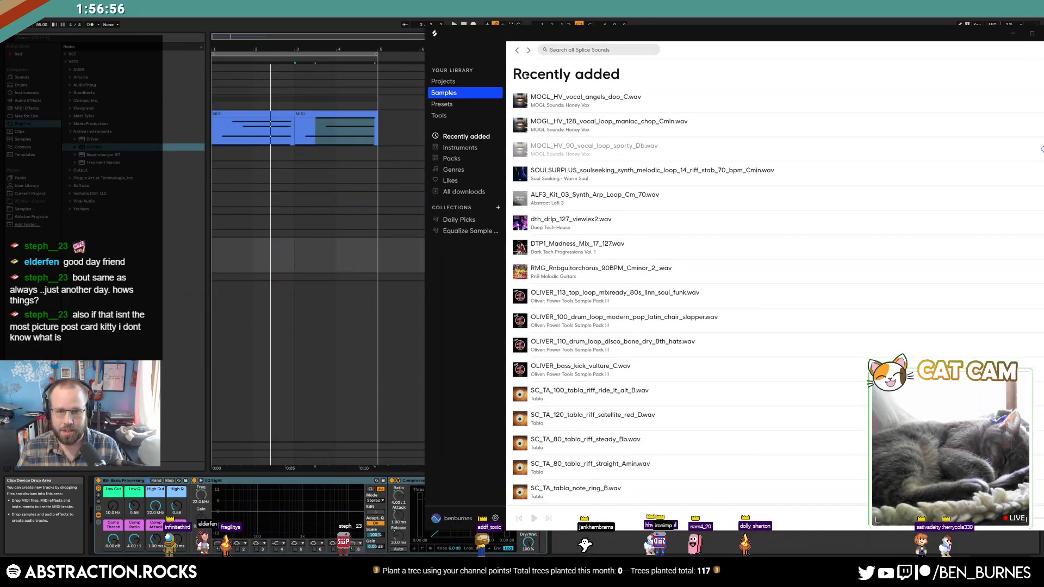
# Step: Switch to Splice, search the sample library for "drum" and move the window so the filters are fully visible
pyautogui.click(556, 51)
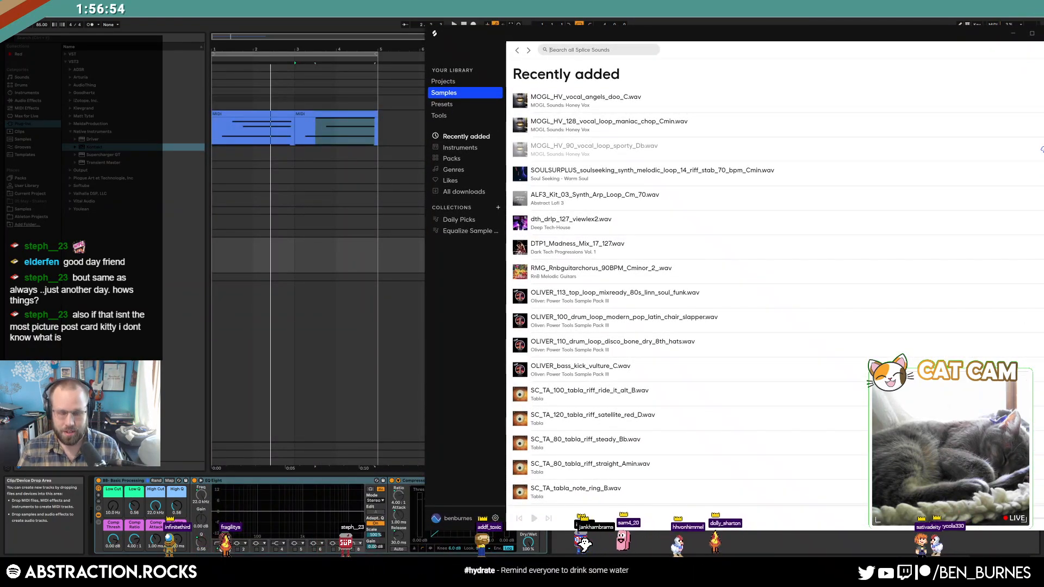
pyautogui.write('dr')
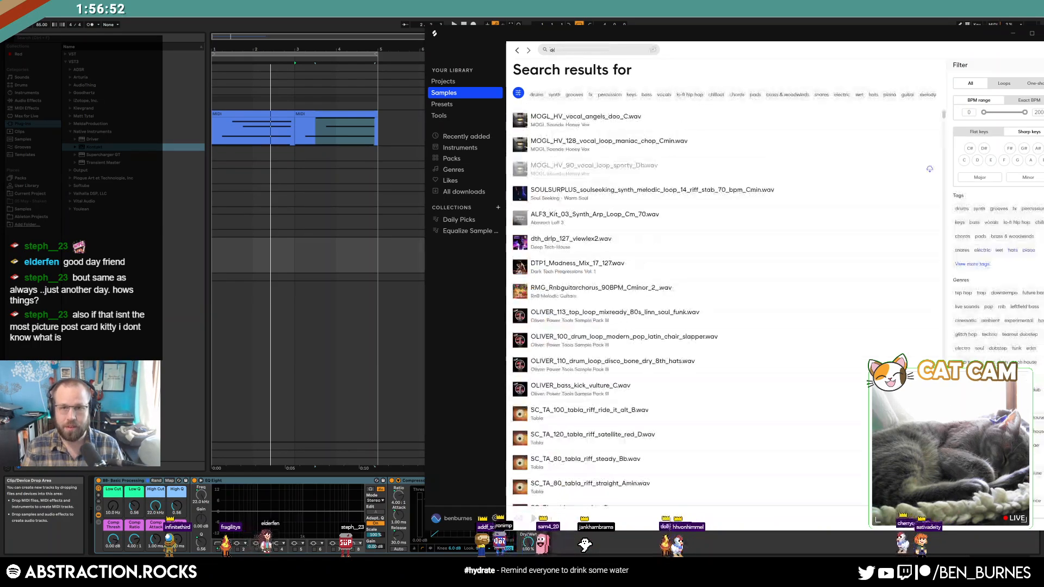
pyautogui.write('um')
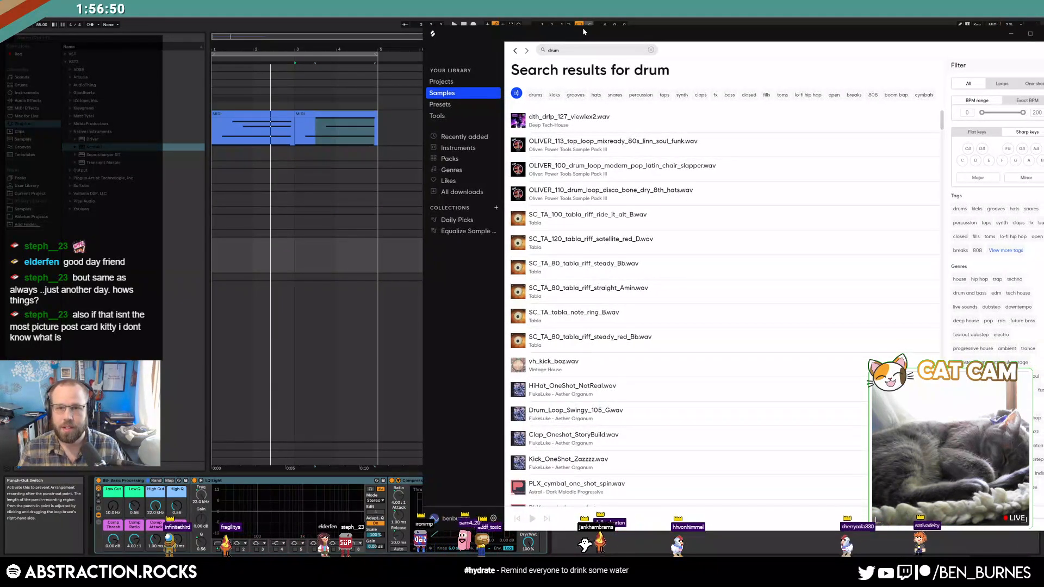
pyautogui.moveTo(584, 27); pyautogui.dragTo(489, 30)
# Step: Filter the drum results to loops with a BPM range of 85 to 85
pyautogui.click(874, 116)
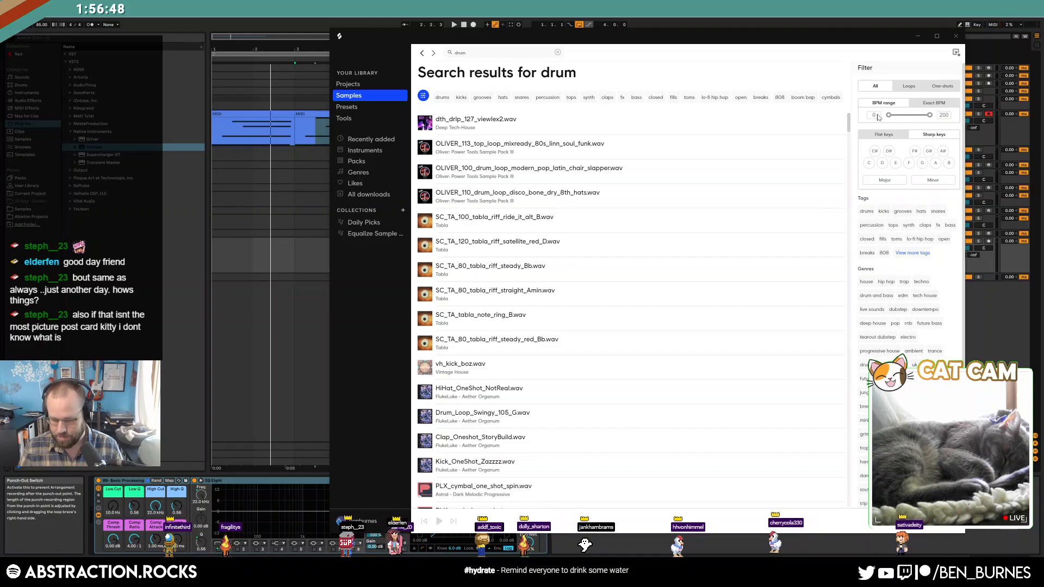
pyautogui.write('85')
pyautogui.press('Tab')
pyautogui.write('85')
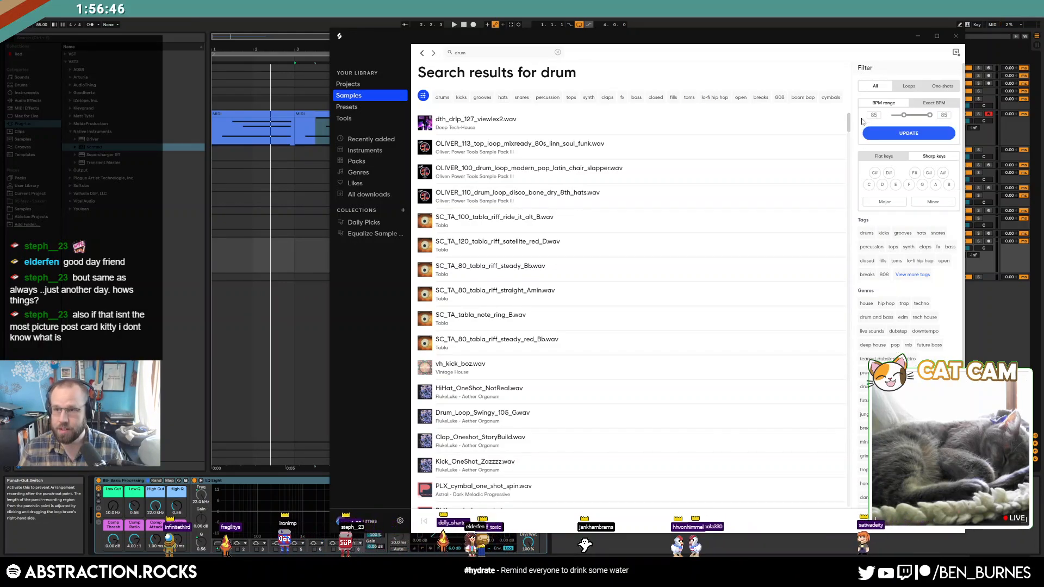
pyautogui.press('Return')
pyautogui.click(909, 86)
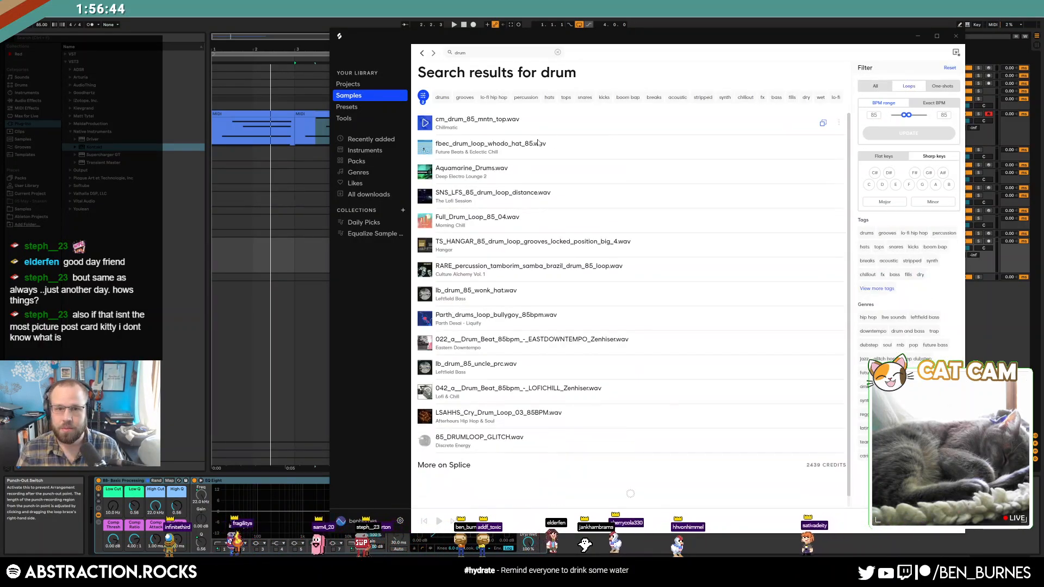
# Step: Audition several of the 85 BPM drum loops, including Aquamarine_Drums.wav and those under More on Splice
pyautogui.click(424, 124)
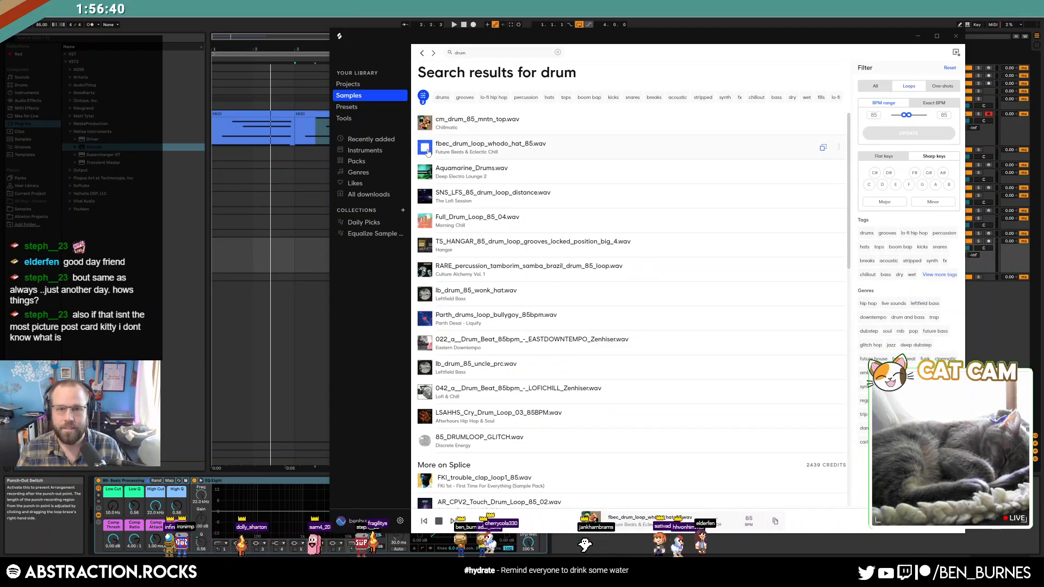
pyautogui.click(425, 172)
pyautogui.scroll(-5, 428, 175)
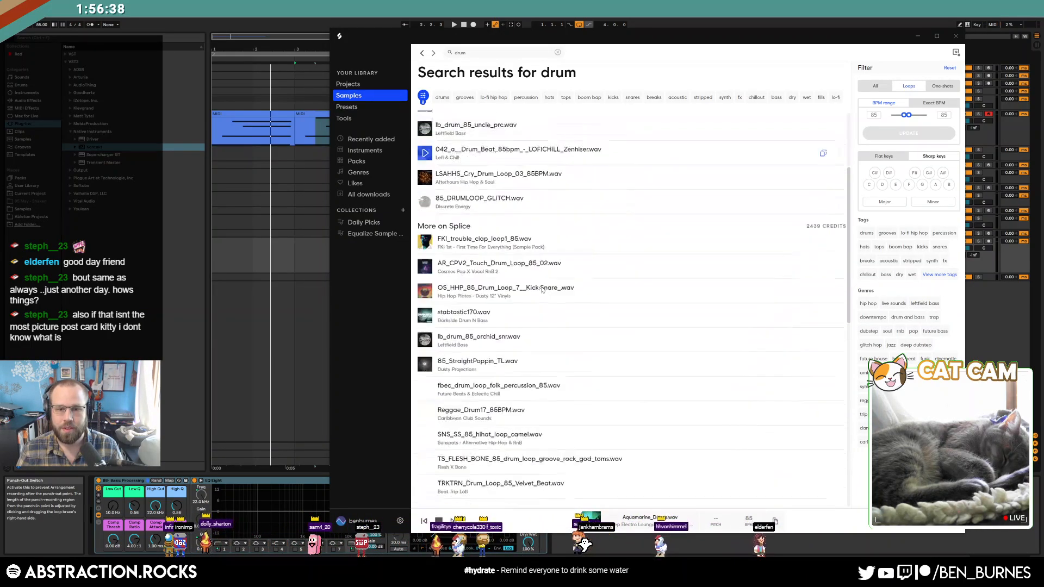
pyautogui.click(426, 237)
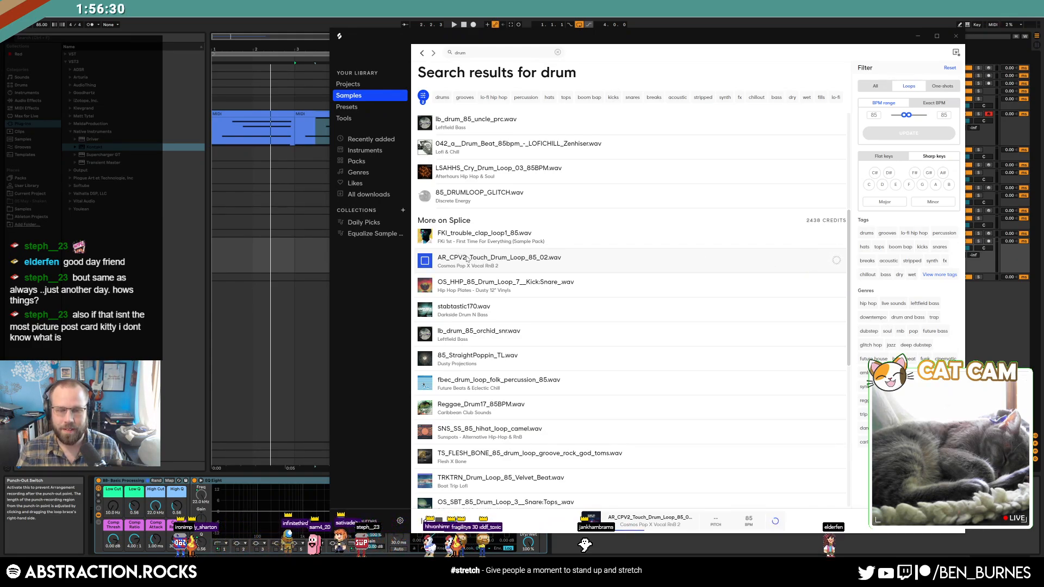
# Step: Place AR_CPV2_Touch_Drum_Loop_85_02.wav at bar 1 of the SAMPLE track in Ableton Live and play it from the start
pyautogui.moveTo(469, 260)
pyautogui.mouseDown()
pyautogui.moveTo(207, 254)
pyautogui.moveTo(459, 258)
pyautogui.mouseUp()
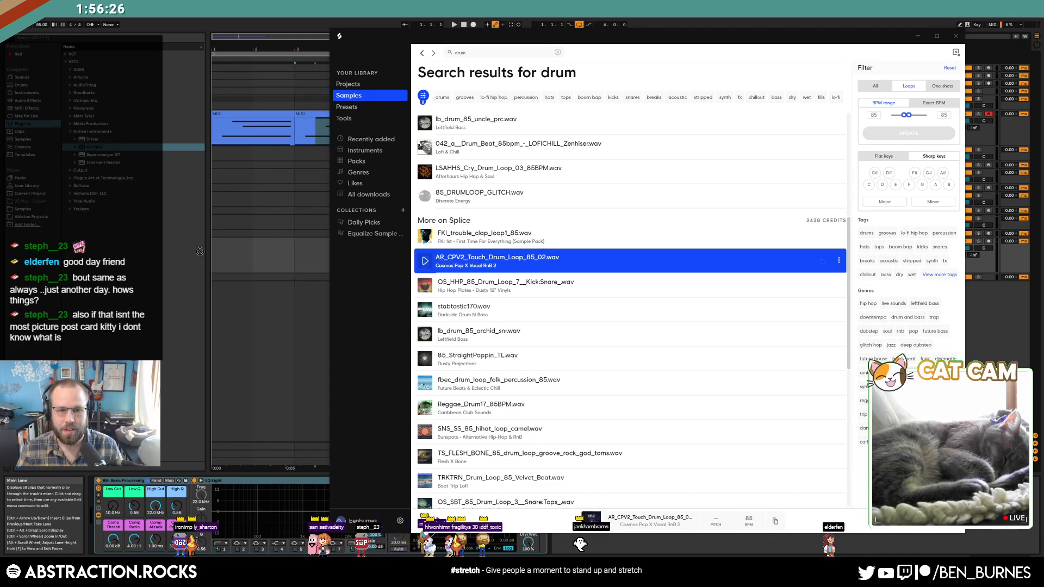
pyautogui.moveTo(215, 253); pyautogui.dragTo(214, 253)
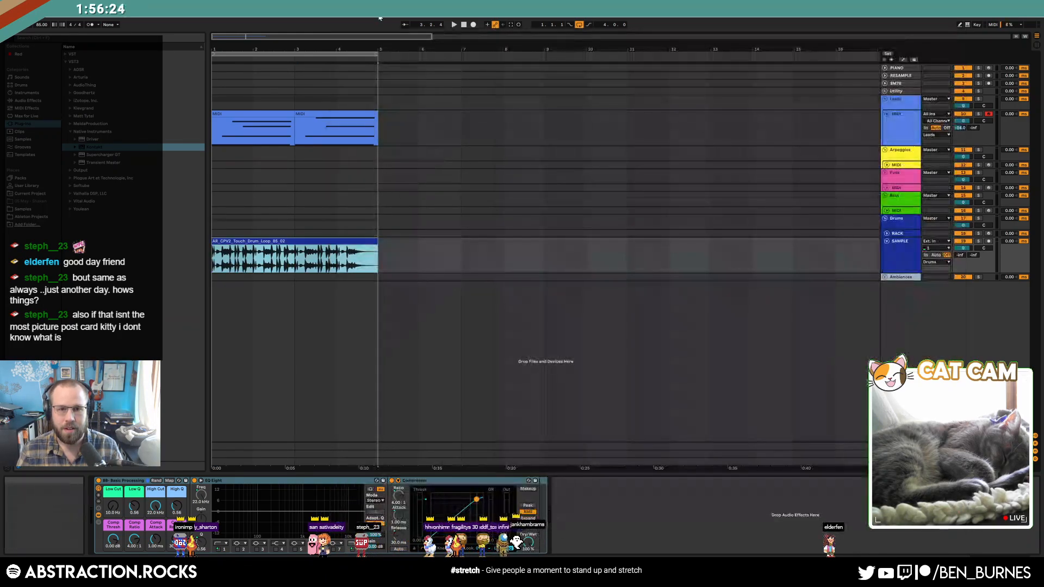
pyautogui.click(463, 26)
pyautogui.press('space')
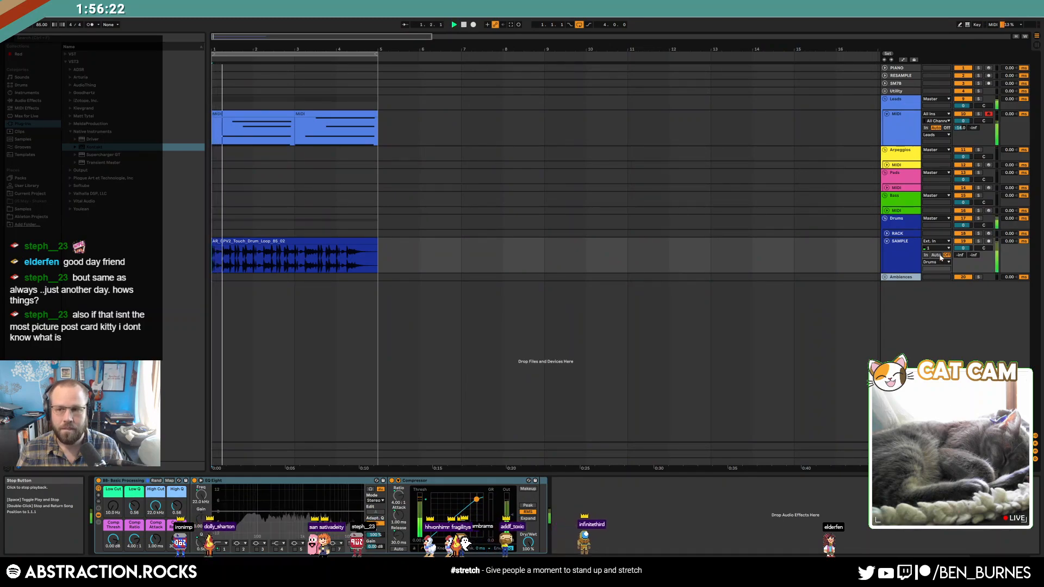
# Step: Lower the SAMPLE track's volume, set its High Cut macro to 2.64 kHz and raise High Q to 1.03
pyautogui.moveTo(963, 248); pyautogui.dragTo(963, 262)
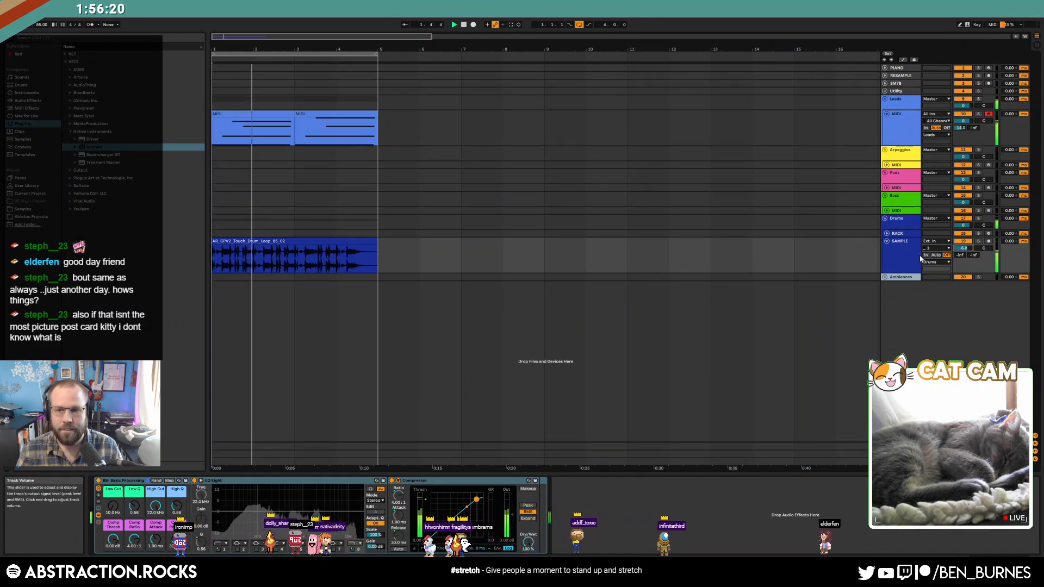
pyautogui.click(901, 258)
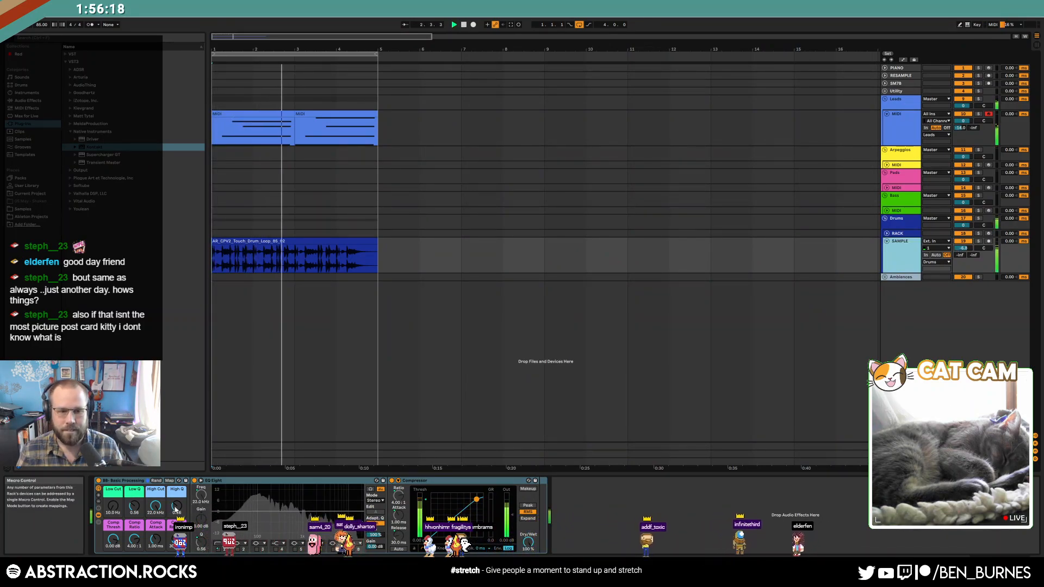
pyautogui.moveTo(156, 506); pyautogui.dragTo(176, 497)
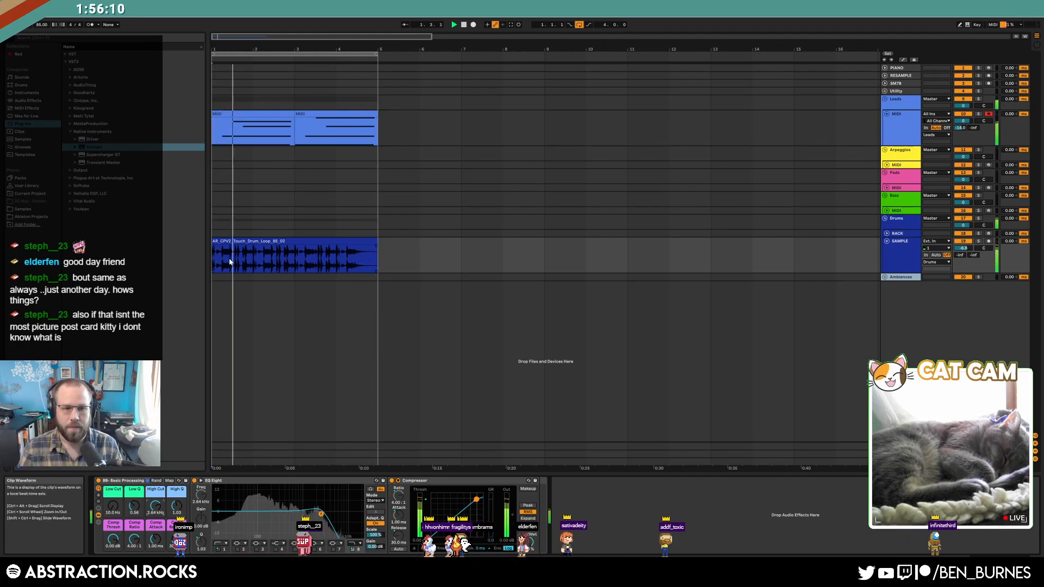
# Step: Copy a sixteenth-note slice from early in bar 2 of the drum loop and repeat it four times across beat 4.4
pyautogui.scroll(3, 250, 257)
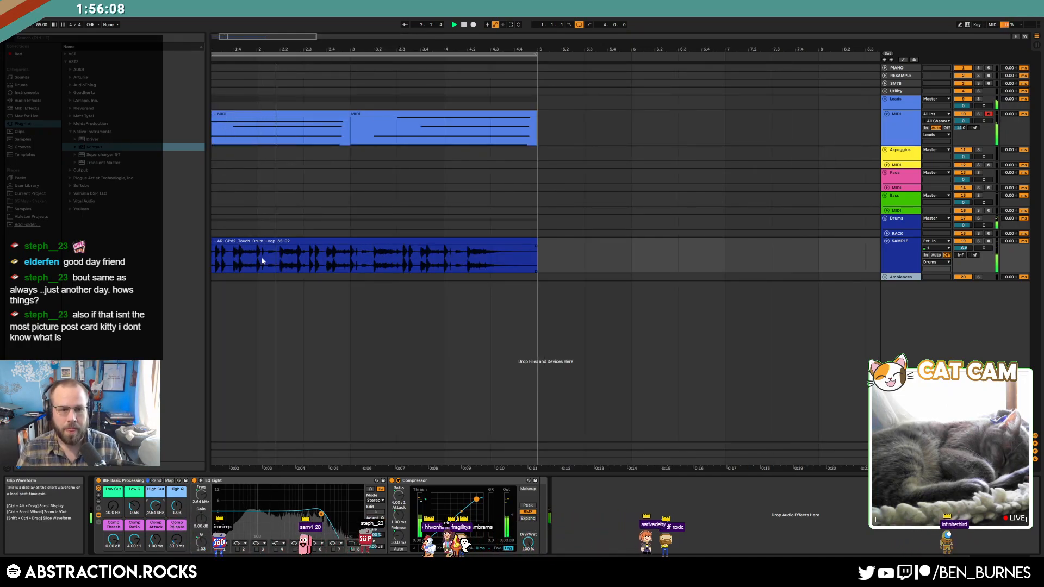
pyautogui.click(257, 260)
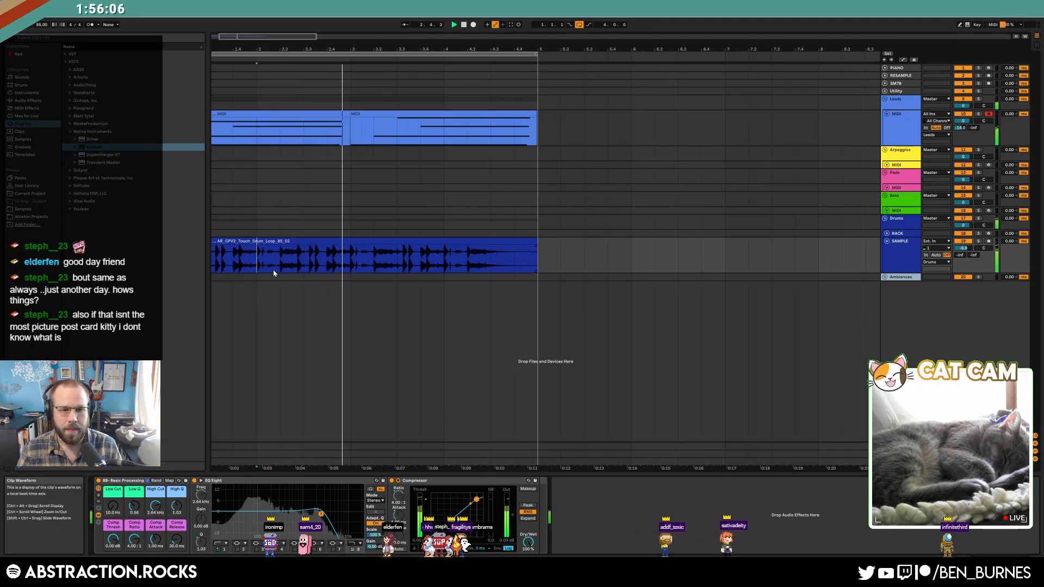
pyautogui.scroll(3, 258, 261)
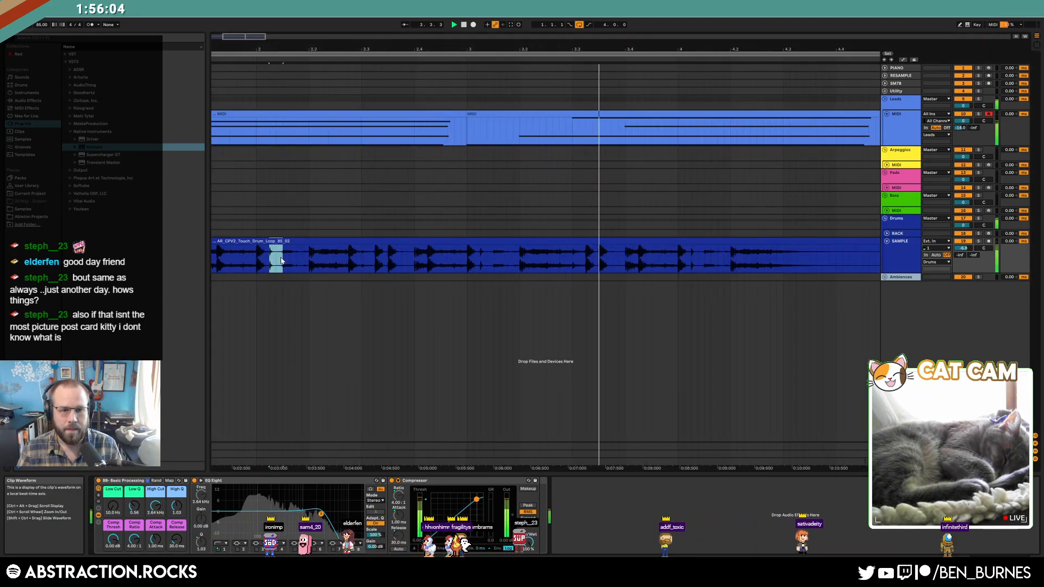
pyautogui.scroll(-3, 667, 268)
pyautogui.click(563, 254)
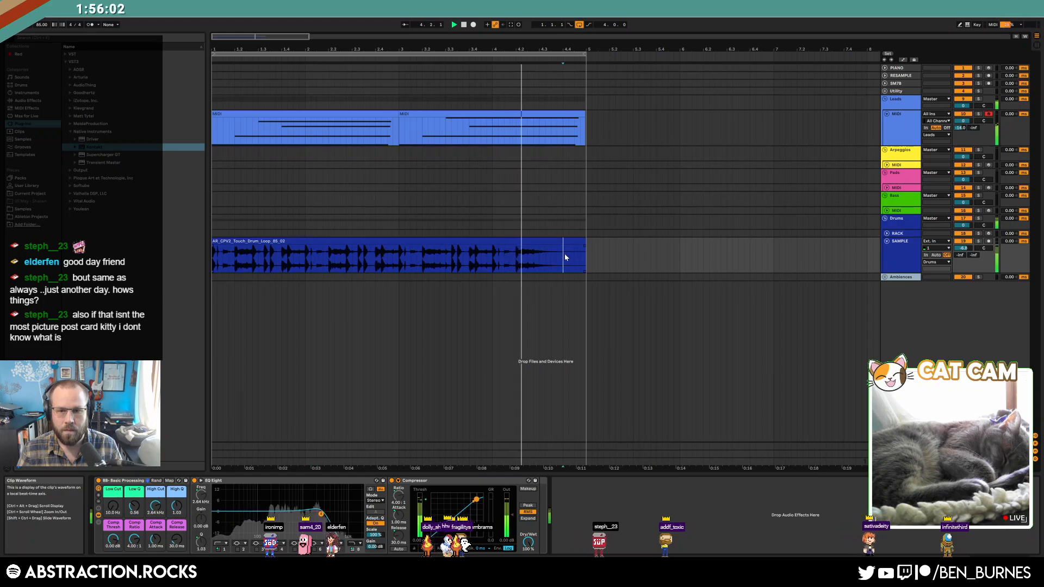
pyautogui.hotkey('ctrl', 'd')
pyautogui.hotkey('ctrl', 'd')
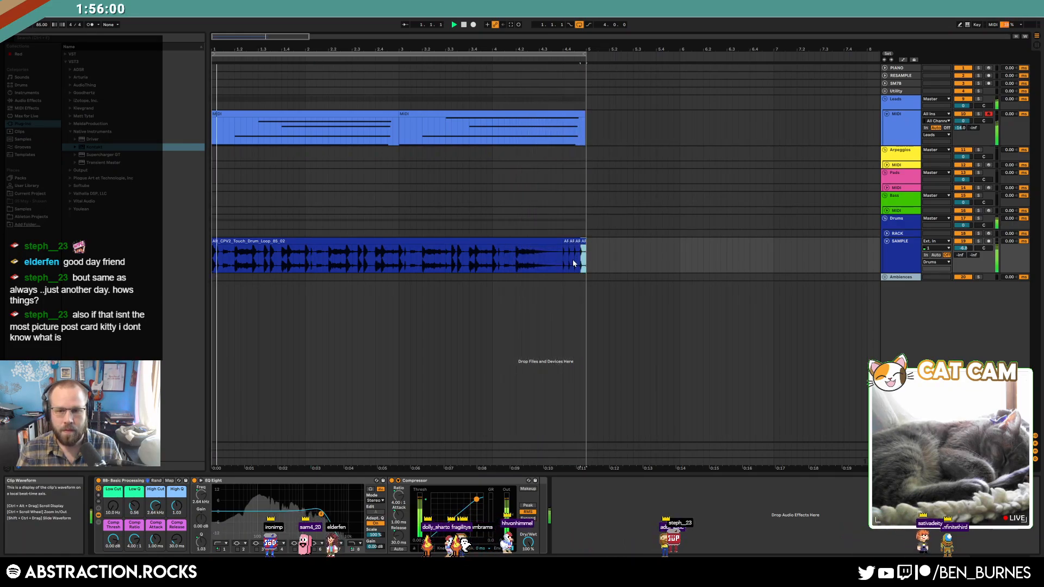
# Step: Delete three short sections of the drum loop: the last half beat of bar 2, 1.2.2 to 1.2.4, and most of beat 2.2
pyautogui.moveTo(226, 37); pyautogui.dragTo(224, 53)
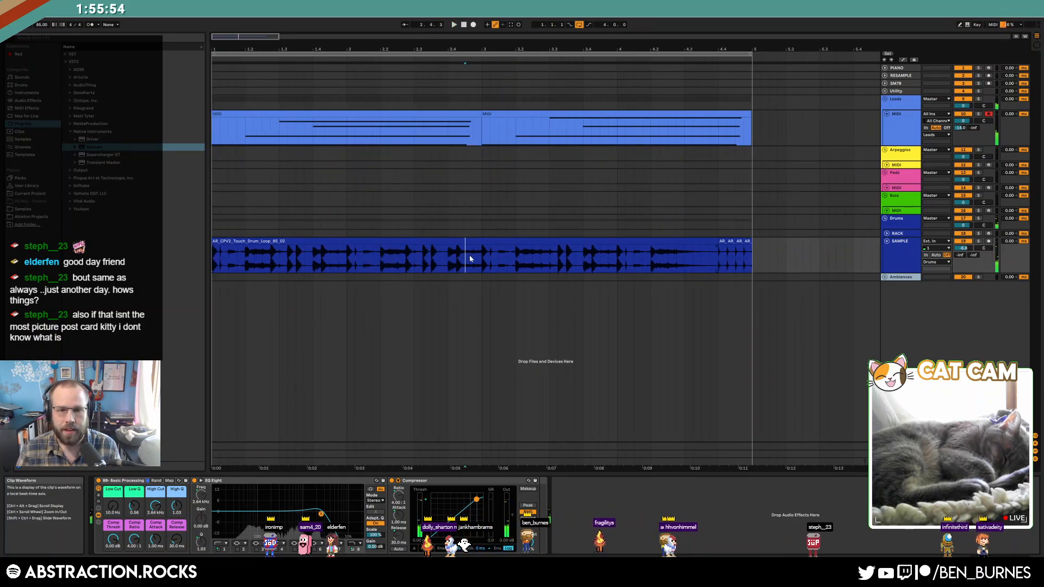
pyautogui.hotkey('ctrl', 'e')
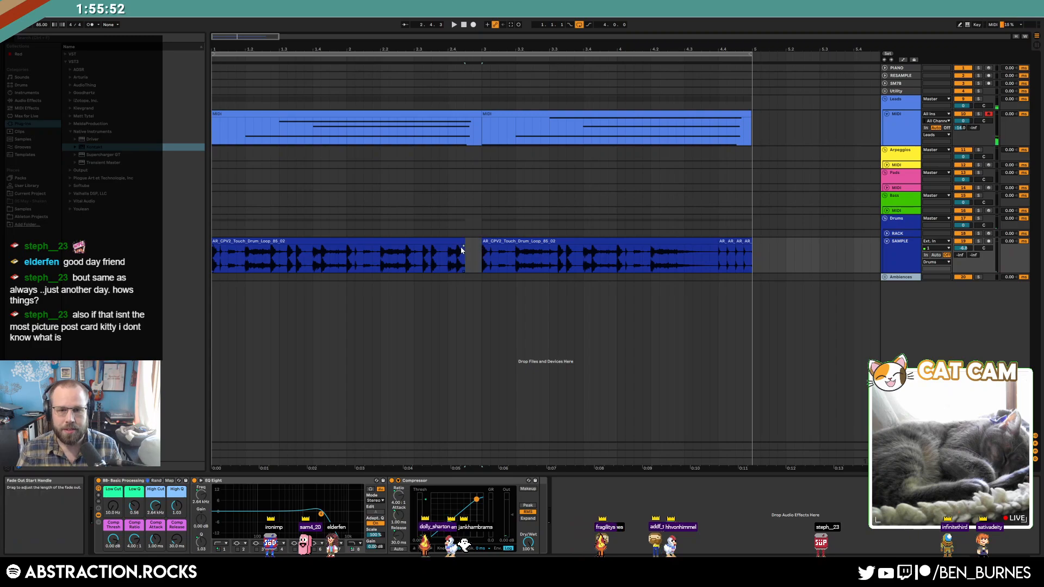
pyautogui.moveTo(217, 40); pyautogui.dragTo(261, 238)
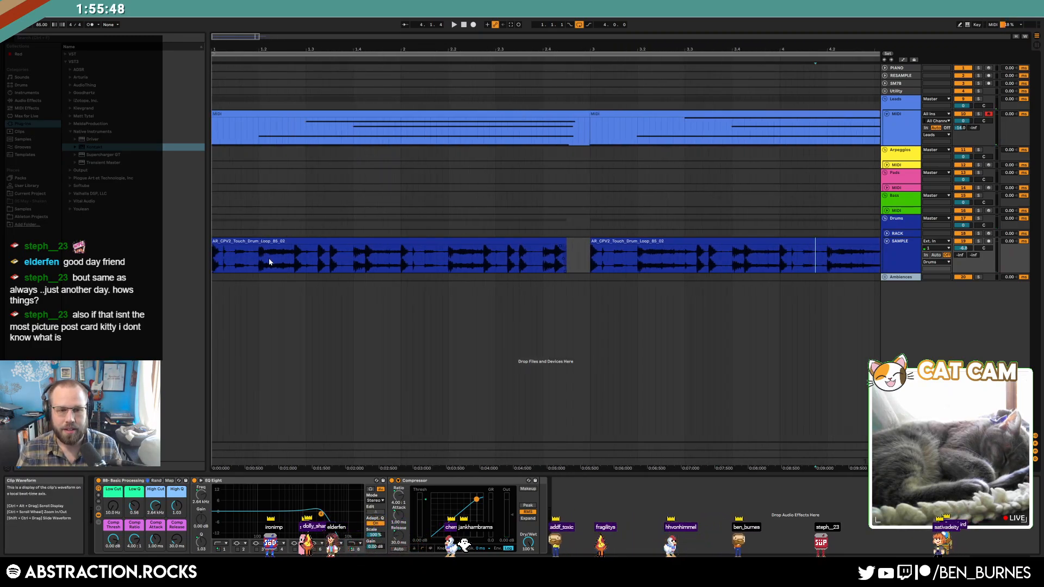
pyautogui.hotkey('ctrl', 'e')
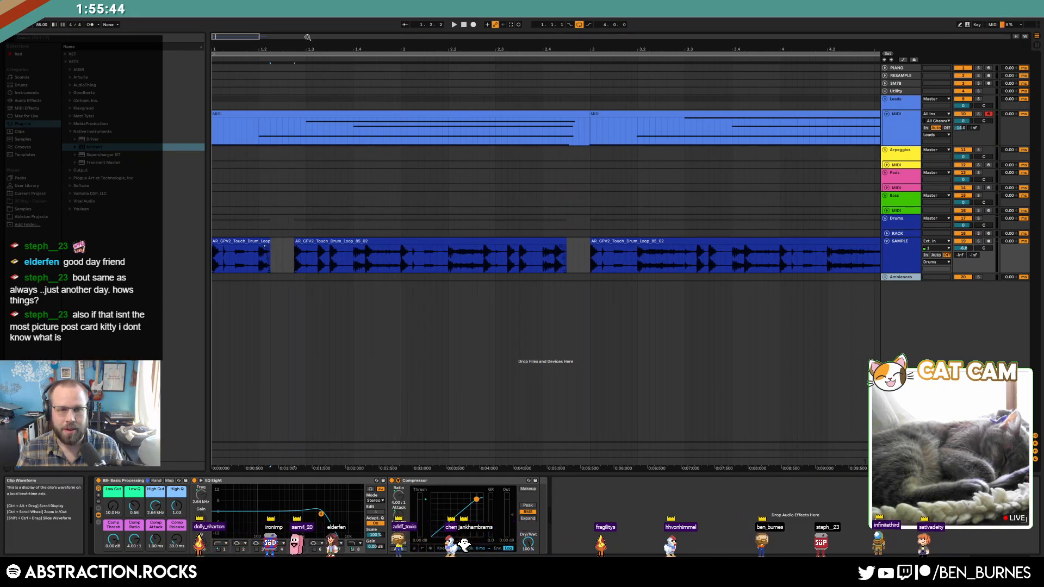
pyautogui.press('space')
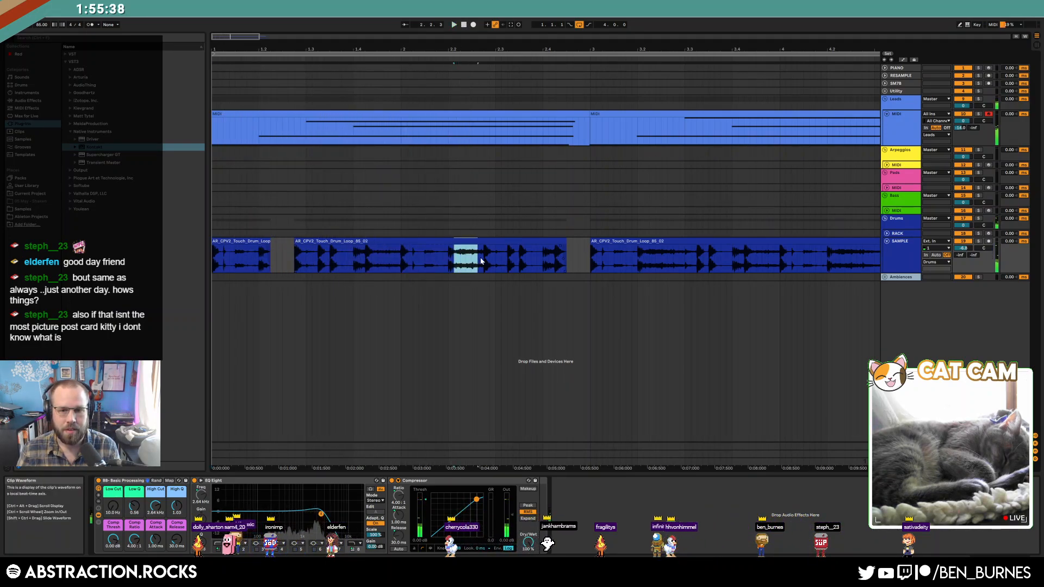
pyautogui.press('Delete')
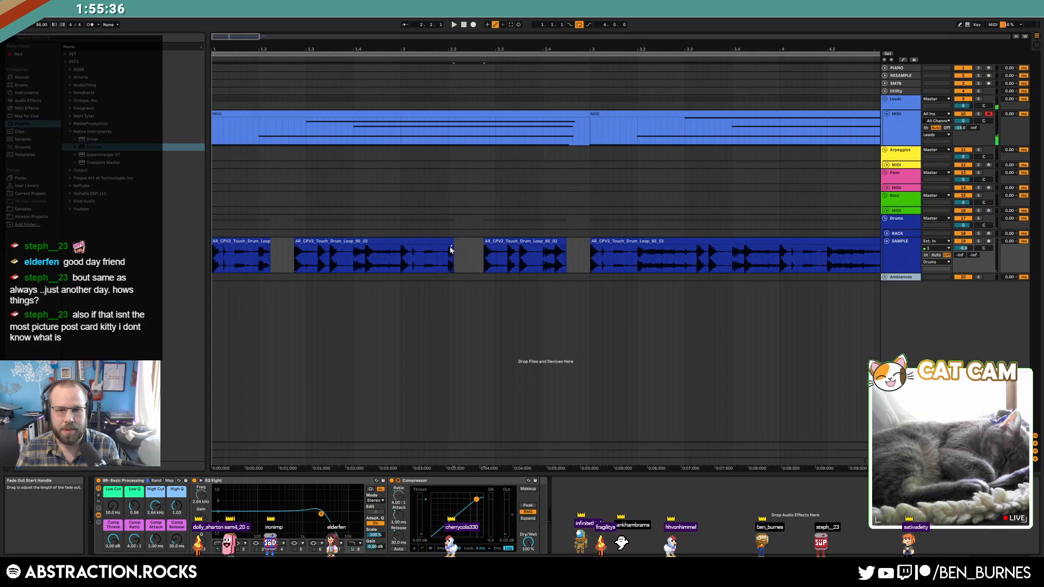
# Step: Copy the drum loop's opening sixteenth-note hit to 1.2.4, right after the first gap, and play the arrangement from the start
pyautogui.click(363, 262)
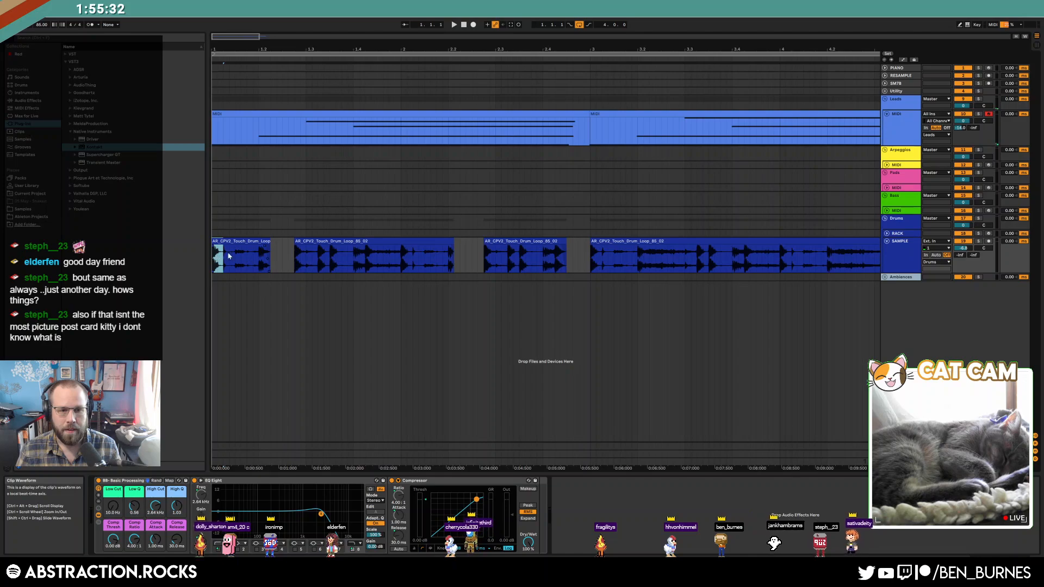
pyautogui.moveTo(220, 257); pyautogui.dragTo(304, 257)
pyautogui.click(465, 26)
pyautogui.press('space')
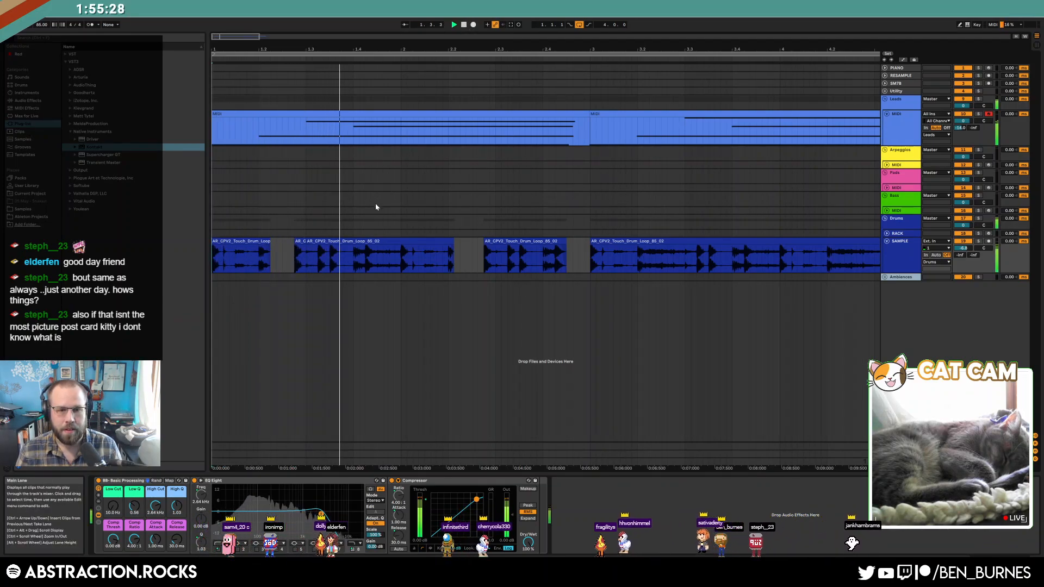
pyautogui.press('space')
pyautogui.click(300, 242)
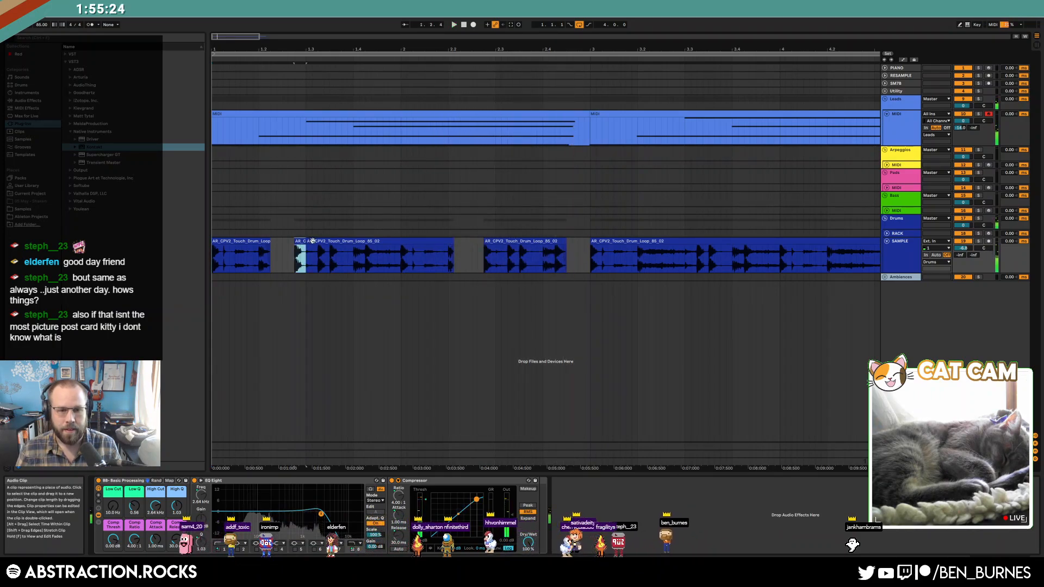
# Step: Copy the opening hit that was pasted at 1.2.4 to 2.2.4, right after the gap in beat 2.2
pyautogui.hotkey('ctrl', 'c')
pyautogui.click(483, 254)
pyautogui.hotkey('ctrl', 'v')
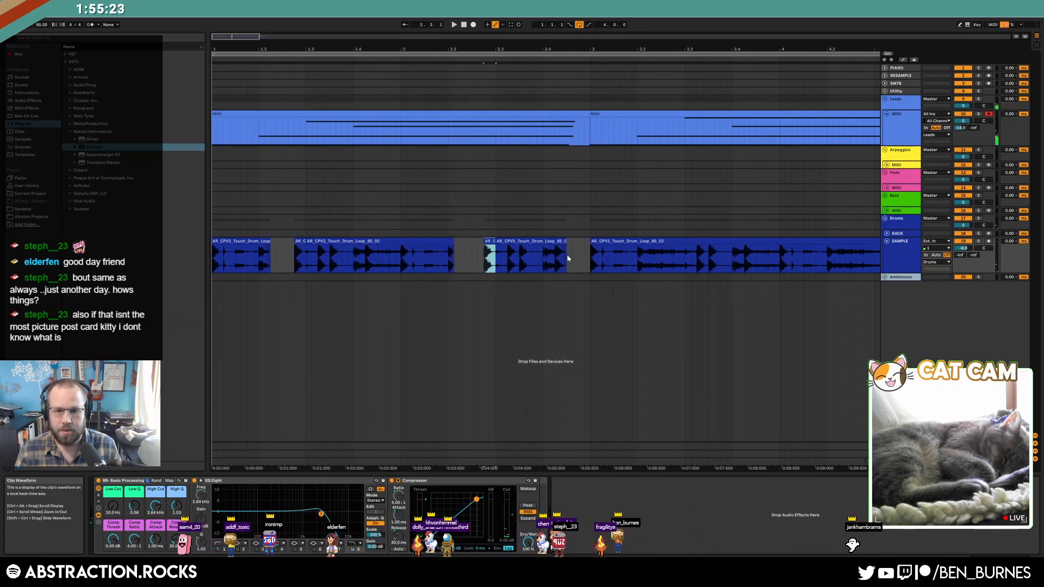
pyautogui.click(499, 245)
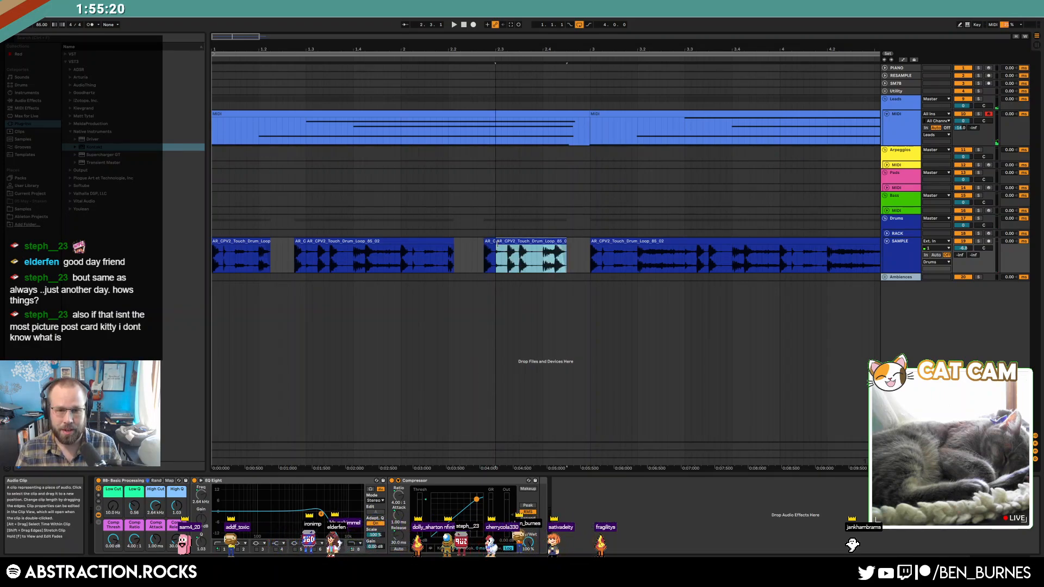
# Step: Copy the drum loop's second sixteenth-note slice from 1.1.2 to 1.3.1 and 2.3.1, directly after the pasted opening hits
pyautogui.moveTo(224, 260); pyautogui.dragTo(235, 260)
pyautogui.hotkey('ctrl', 'c')
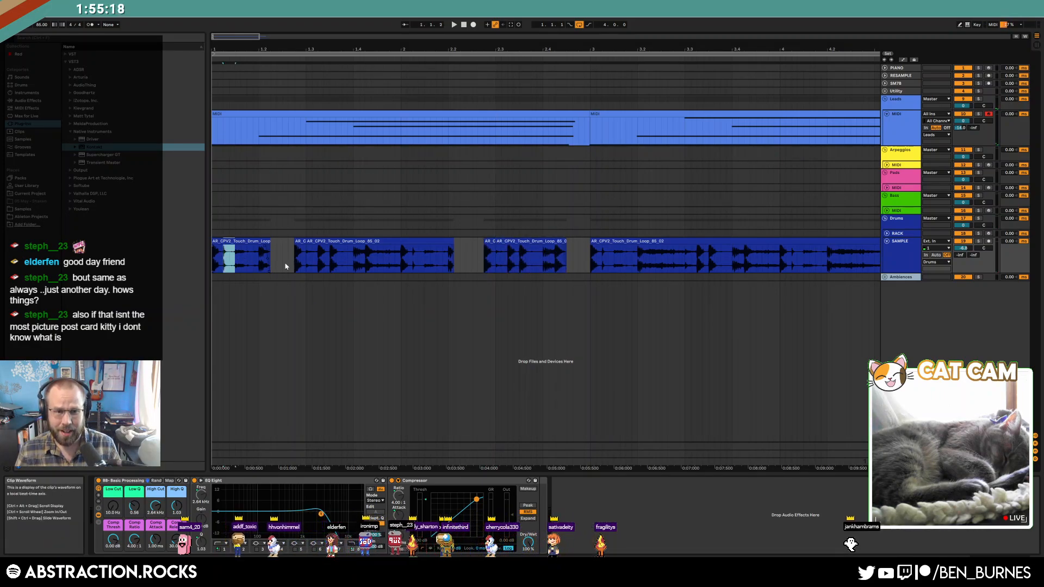
pyautogui.click(304, 261)
pyautogui.hotkey('ctrl', 'v')
pyautogui.click(496, 261)
pyautogui.hotkey('ctrl', 'v')
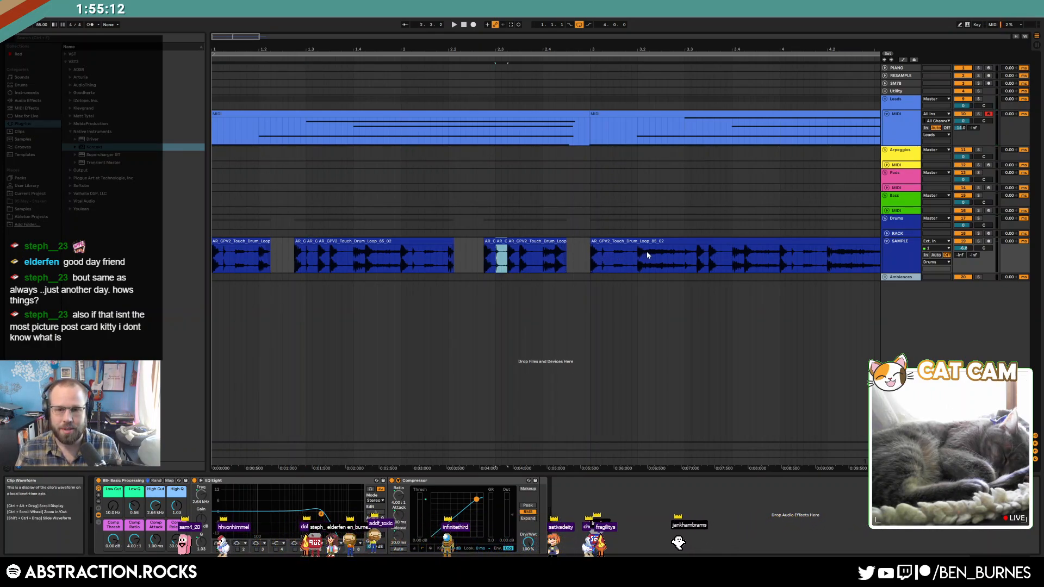
# Step: Delete most of beat 3.2 and the last part of beat 3.4 from the drum loop, with copied hits at the start of beat 3.3
pyautogui.moveTo(645, 252); pyautogui.dragTo(582, 260)
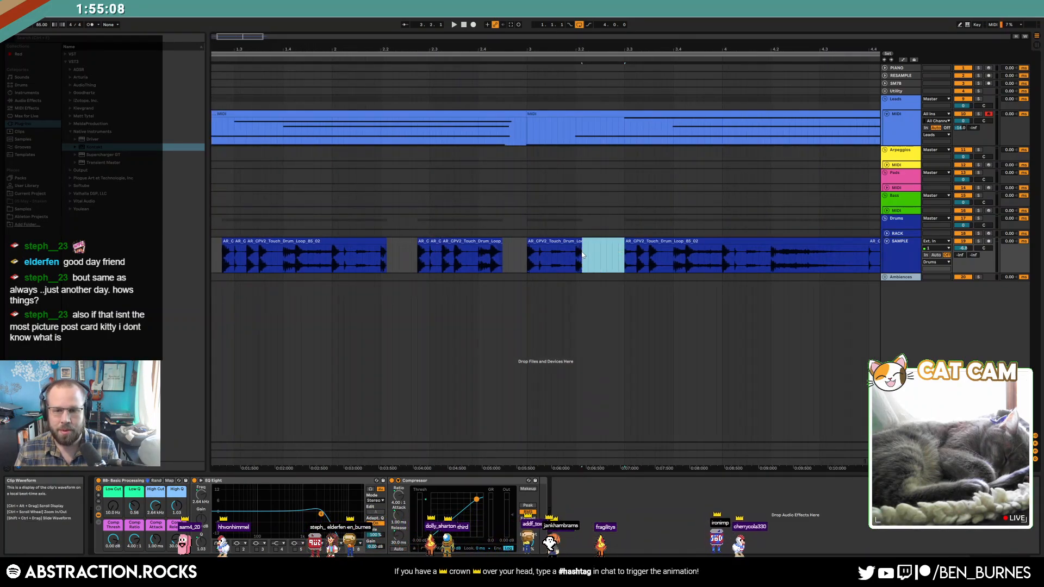
pyautogui.press('Delete')
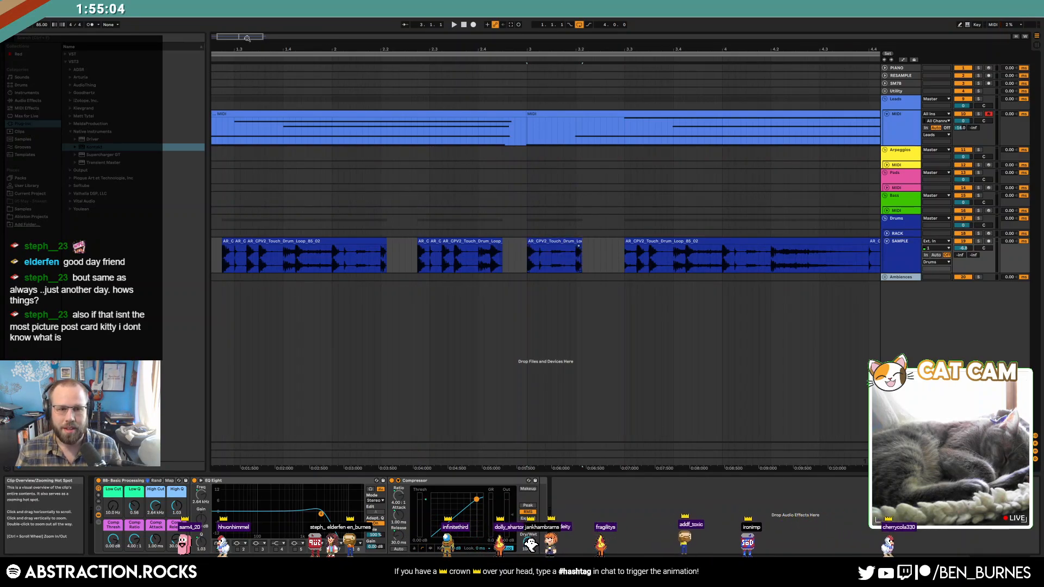
pyautogui.moveTo(625, 255); pyautogui.dragTo(637, 256)
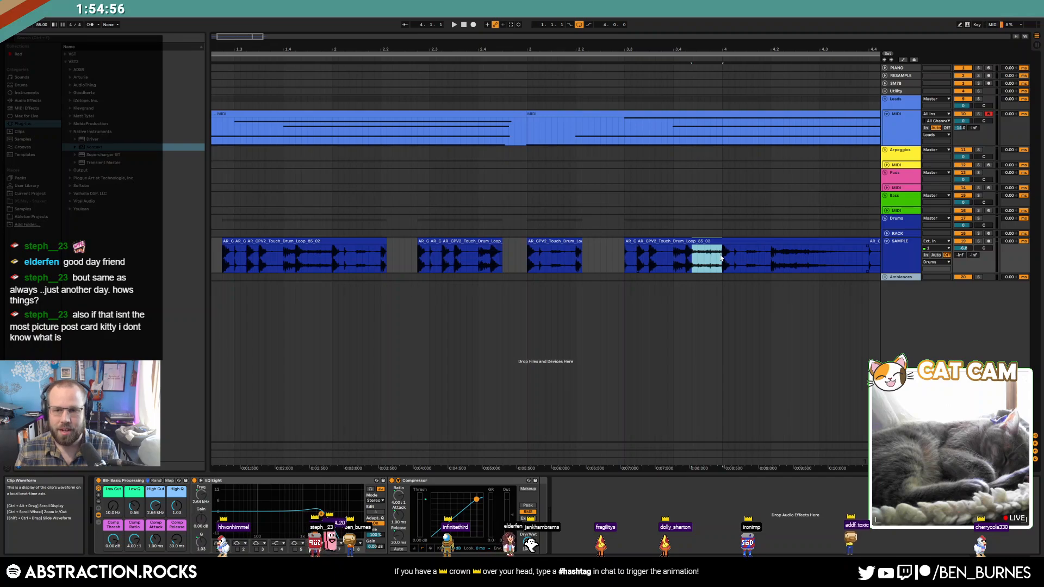
pyautogui.press('Delete')
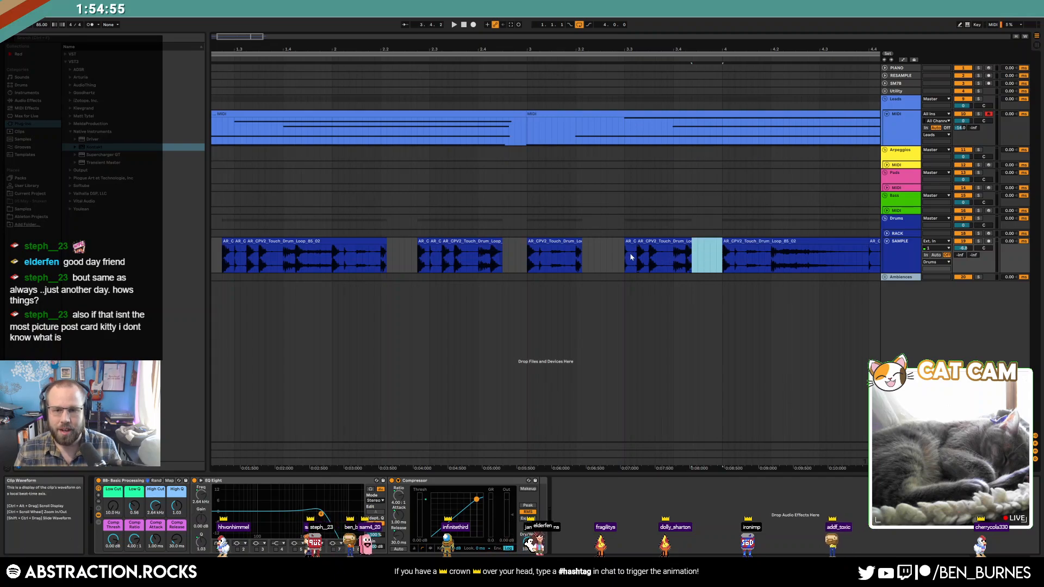
# Step: Copy the two short drum hits into the end of the gap in beat 3.4, directly before bar 4
pyautogui.click(238, 241)
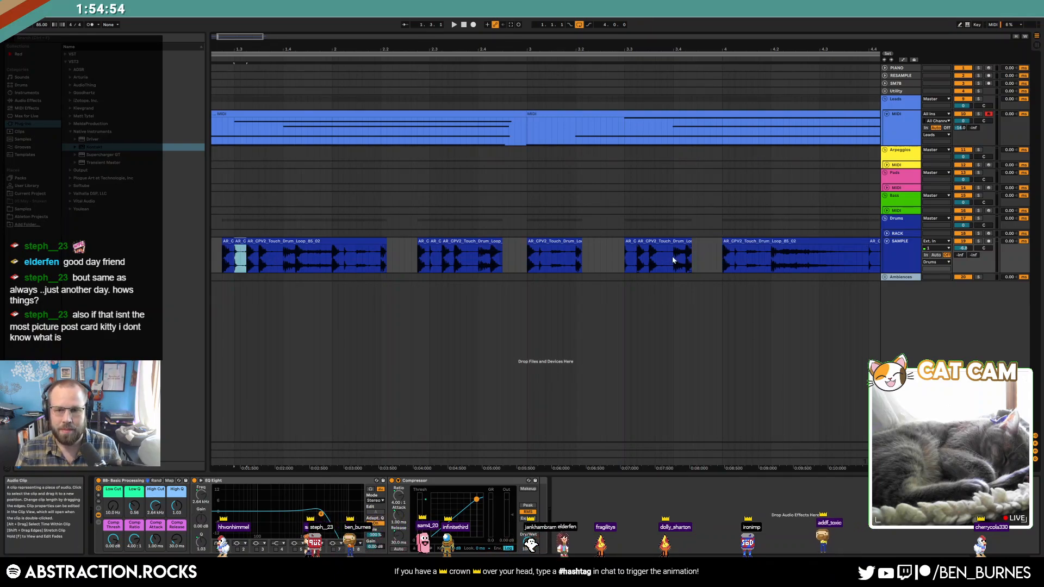
pyautogui.hotkey('ctrl', 'v')
pyautogui.click(227, 241)
pyautogui.click(712, 247)
pyautogui.hotkey('ctrl', 'v')
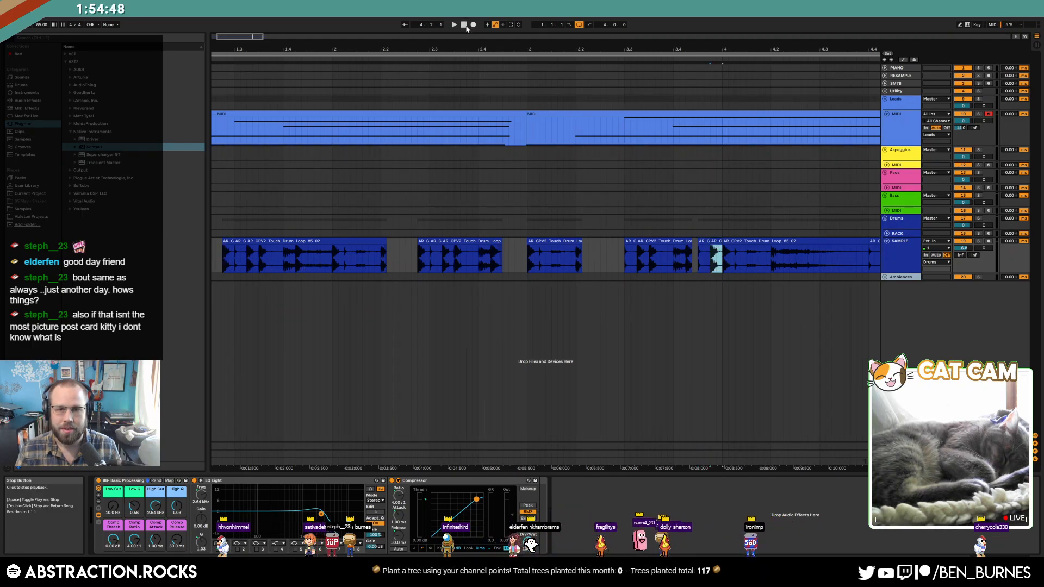
# Step: Clear the sixteenth at 2.4.2 and paste the two short drum hits at 2.4.3 and 2.4.4, leading into bar 3
pyautogui.moveTo(270, 50); pyautogui.dragTo(320, 45)
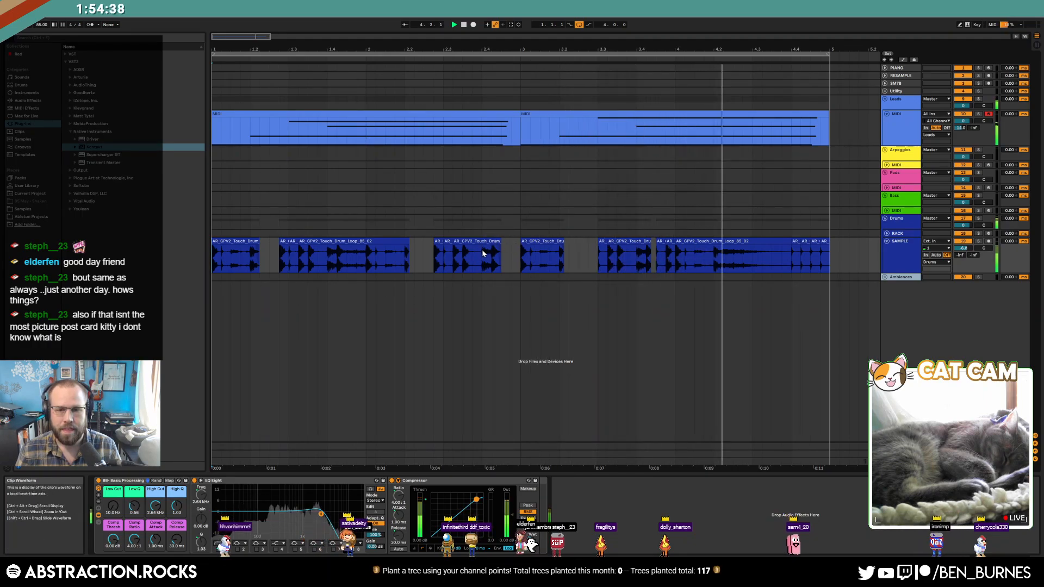
pyautogui.click(502, 255)
pyautogui.hotkey('ctrl', 'v')
pyautogui.click(496, 243)
pyautogui.click(496, 258)
pyautogui.moveTo(496, 258); pyautogui.dragTo(500, 257)
pyautogui.press('Delete')
pyautogui.click(452, 247)
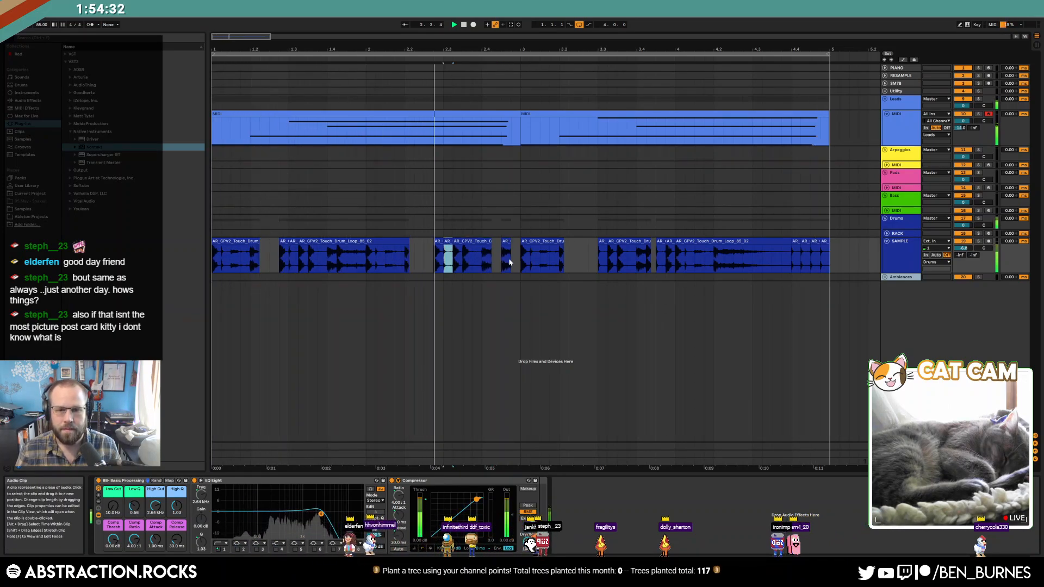
pyautogui.click(511, 259)
pyautogui.hotkey('ctrl', 'v')
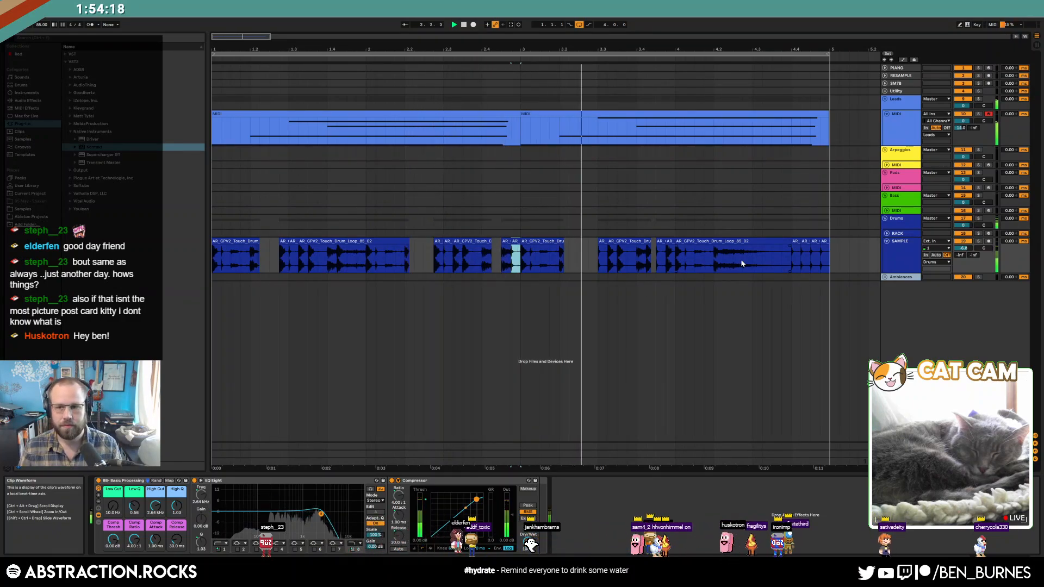
# Step: Arm the MIDI track in the Arpeggios group and create an empty clip across bars 1 and 2, opened for note editing
pyautogui.click(891, 130)
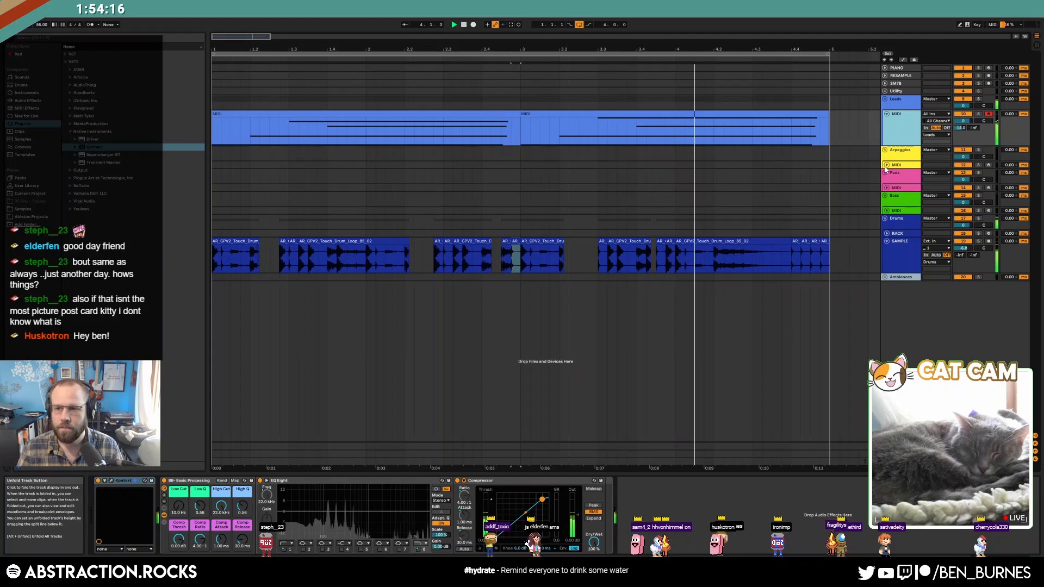
pyautogui.click(896, 164)
pyautogui.click(989, 165)
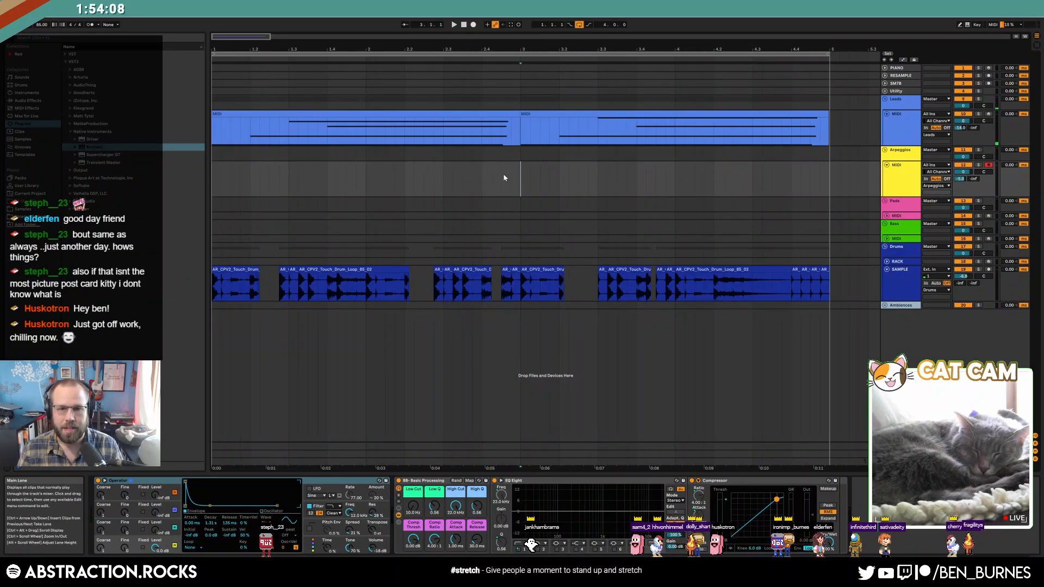
pyautogui.moveTo(511, 178); pyautogui.dragTo(204, 179)
pyautogui.doubleClick(270, 184)
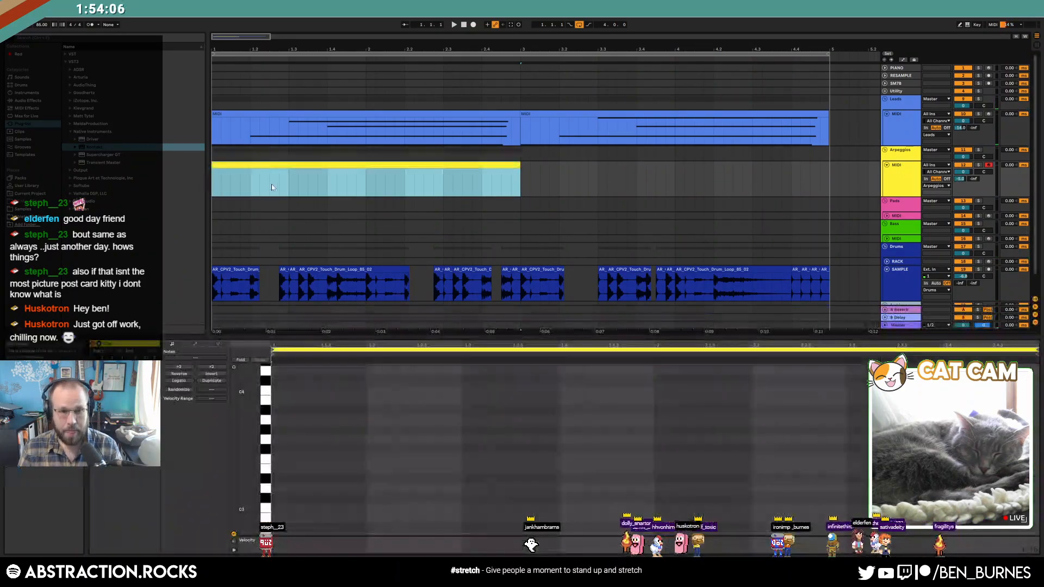
pyautogui.moveTo(248, 415); pyautogui.dragTo(218, 414)
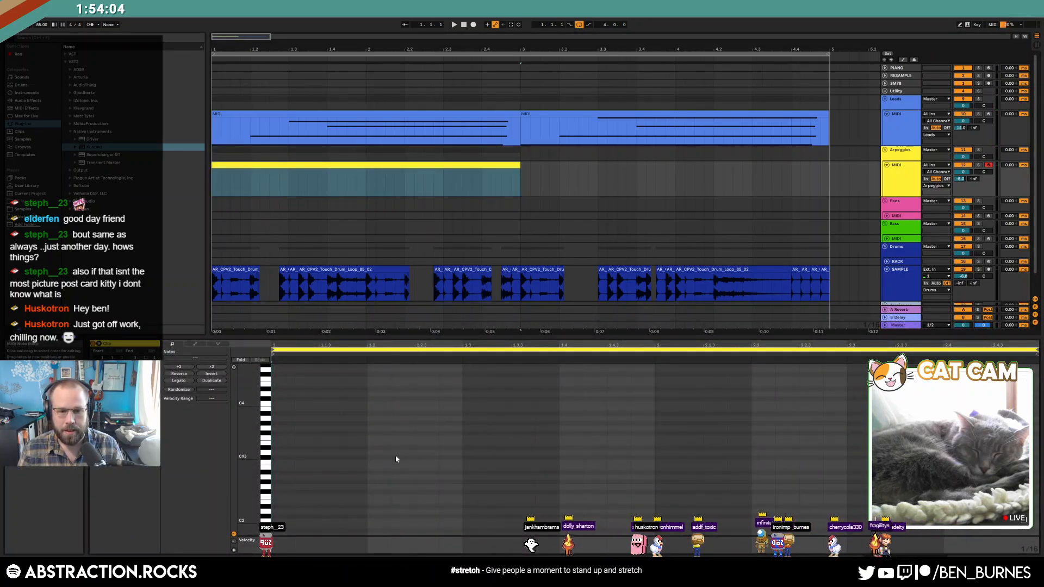
# Step: Add sixteenth-note C3 notes at 1.2, 1.4.3, 2.2 and 2.4.3 in the clip and transpose them all up an octave to C4
pyautogui.click(370, 462)
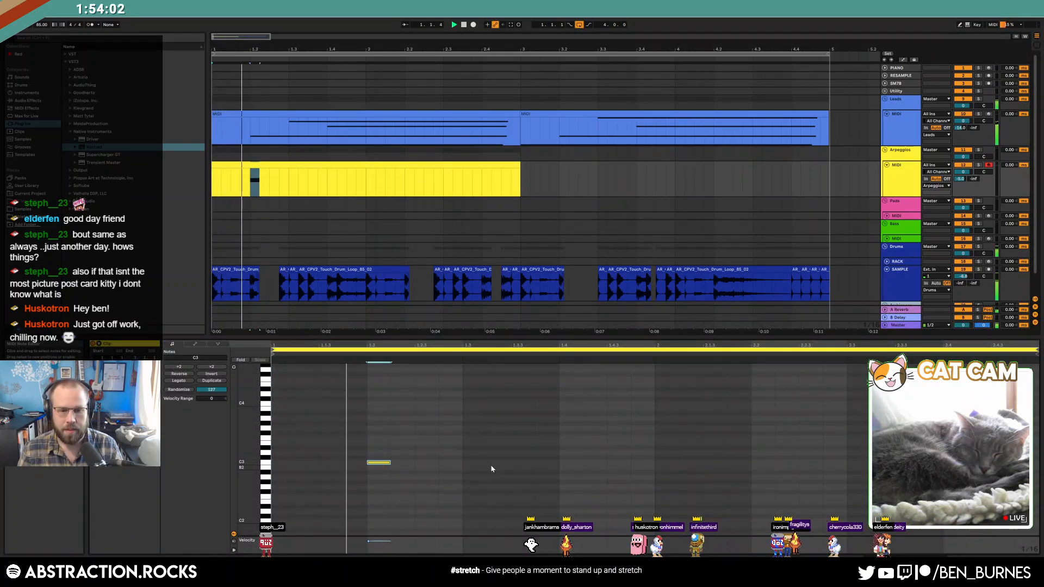
pyautogui.hotkey('ctrl', 'v')
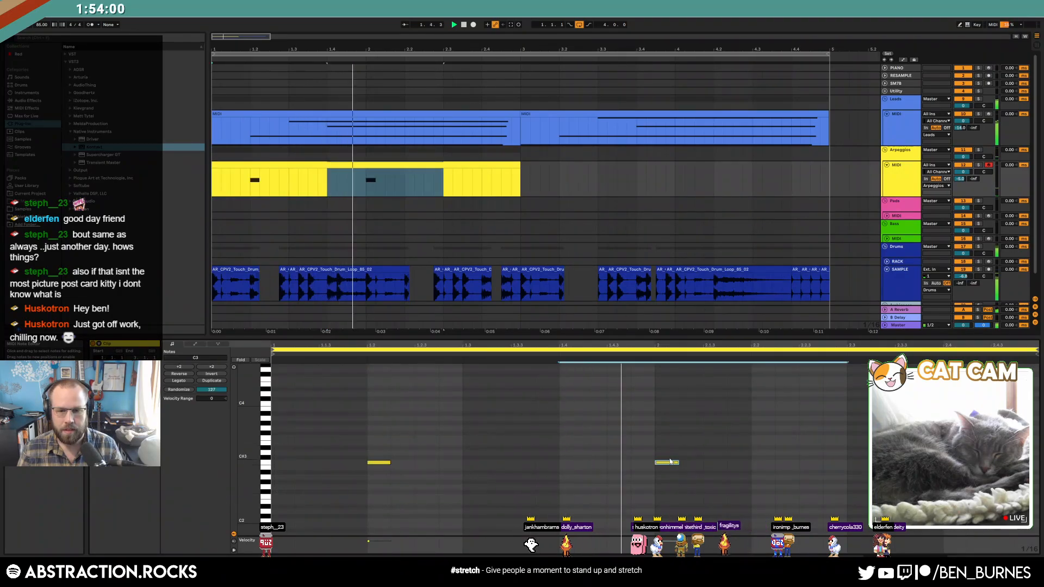
pyautogui.moveTo(671, 466); pyautogui.dragTo(277, 476)
pyautogui.hotkey('ctrl', 'd')
pyautogui.hotkey('ctrl', 'a')
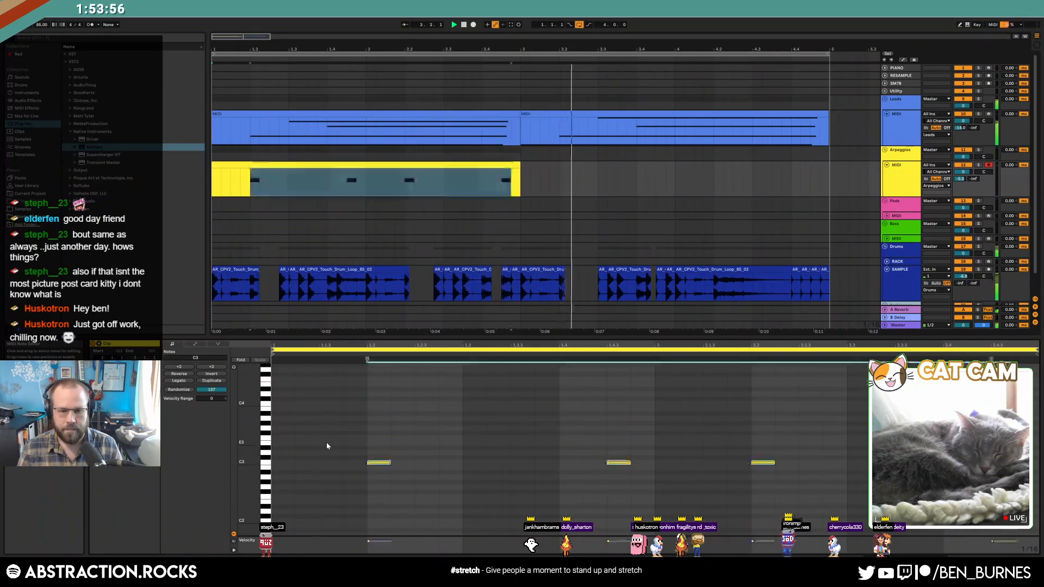
pyautogui.hotkey('shift', 'Up')
# Step: Extend the Arpeggios clip so it repeats up to bar 5, and shorten all its C4 notes to less than half their length
pyautogui.moveTo(523, 167); pyautogui.dragTo(820, 169)
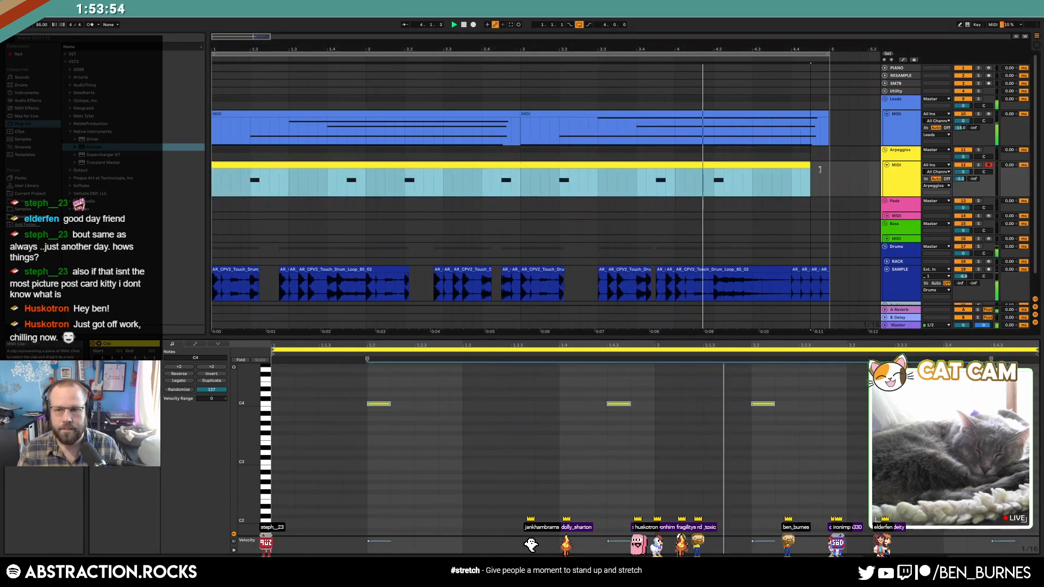
pyautogui.click(371, 387)
pyautogui.hotkey('ctrl', 'a')
pyautogui.moveTo(390, 404); pyautogui.dragTo(376, 404)
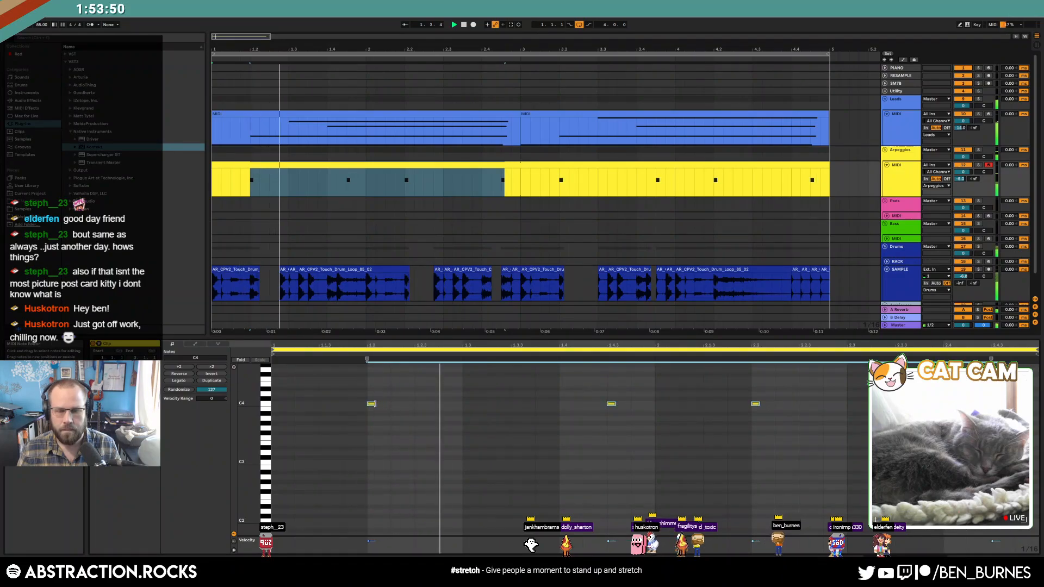
# Step: Adjust the Arpeggios MIDI track's volume and slightly change the decay of Operator's envelope while checking it against the arrangement
pyautogui.hotkey('shift', 'Tab')
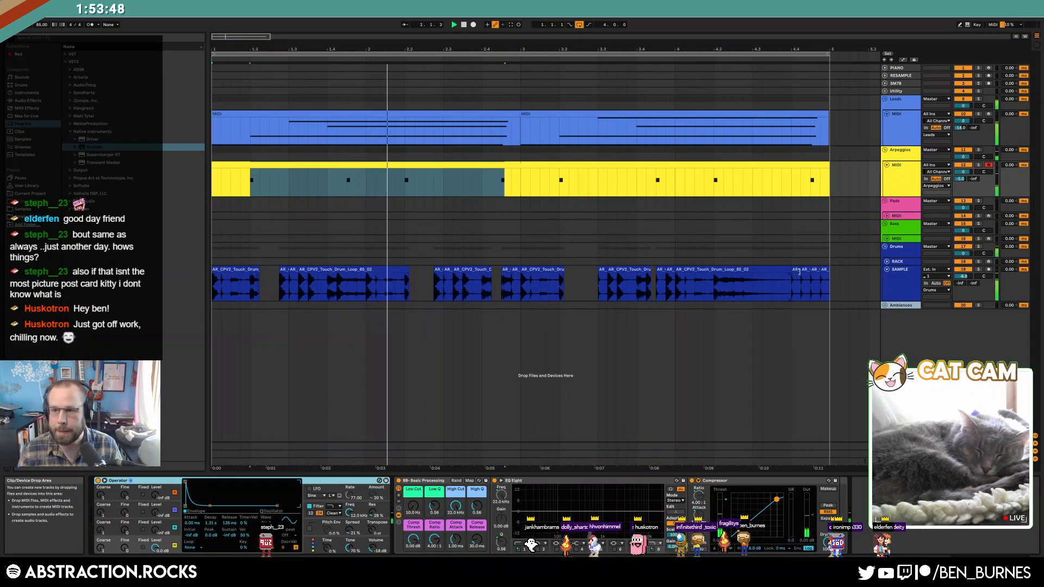
pyautogui.moveTo(961, 179); pyautogui.dragTo(960, 190)
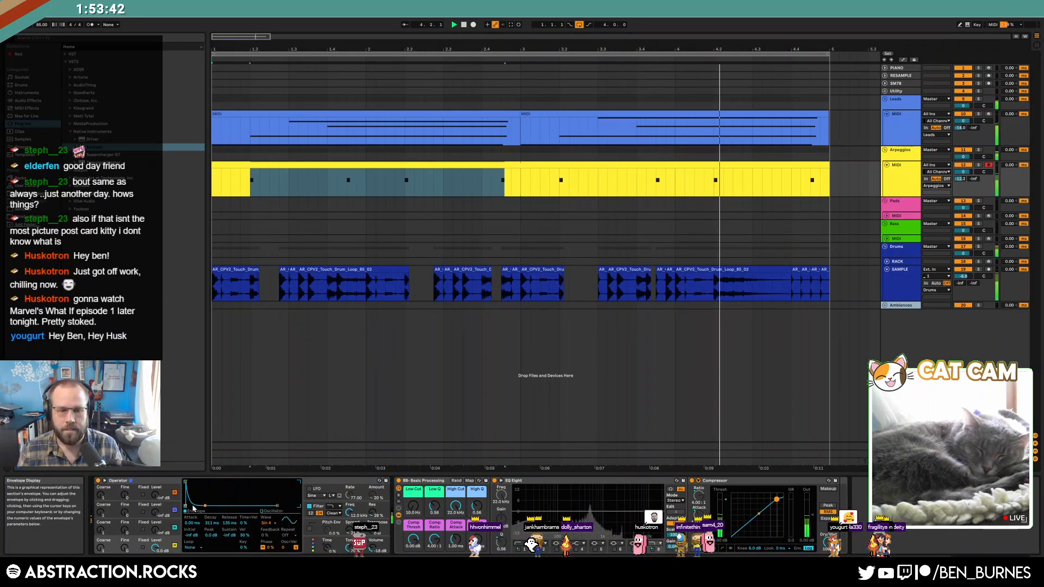
pyautogui.moveTo(961, 178)
pyautogui.mouseDown()
pyautogui.moveTo(960, 168)
pyautogui.moveTo(961, 177)
pyautogui.mouseUp()
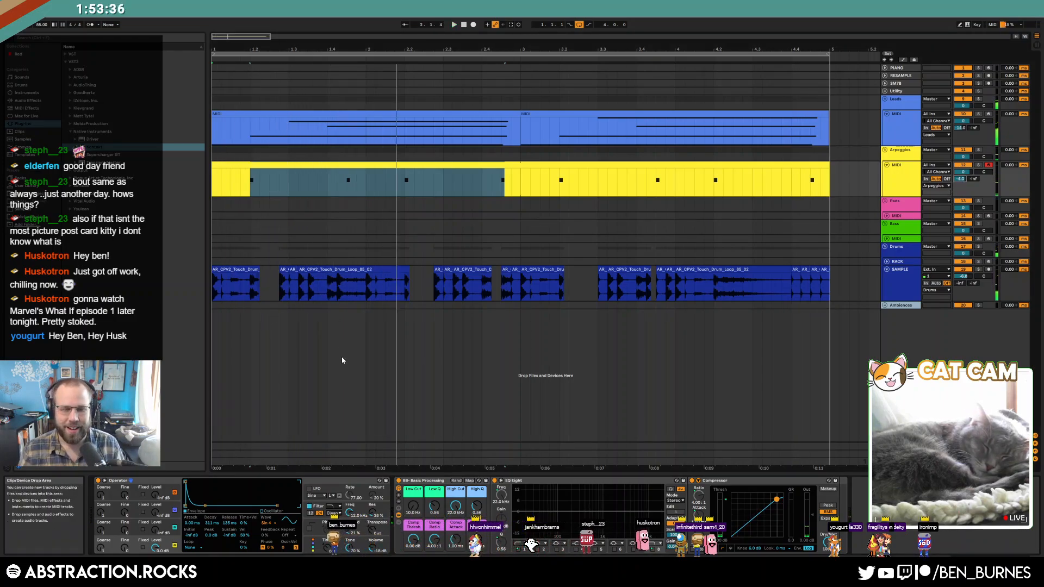
pyautogui.moveTo(205, 506); pyautogui.dragTo(206, 507)
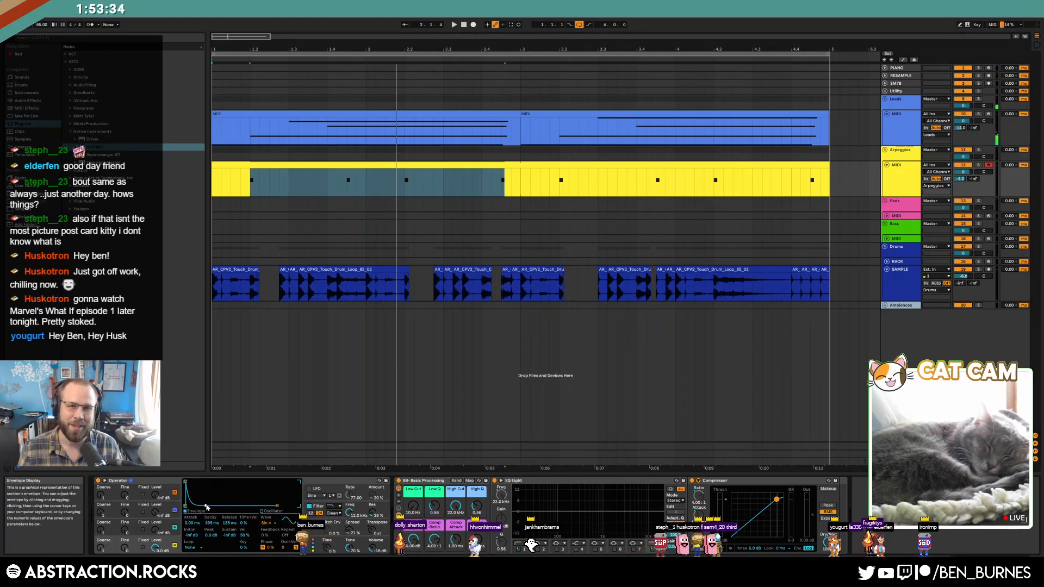
pyautogui.click(463, 25)
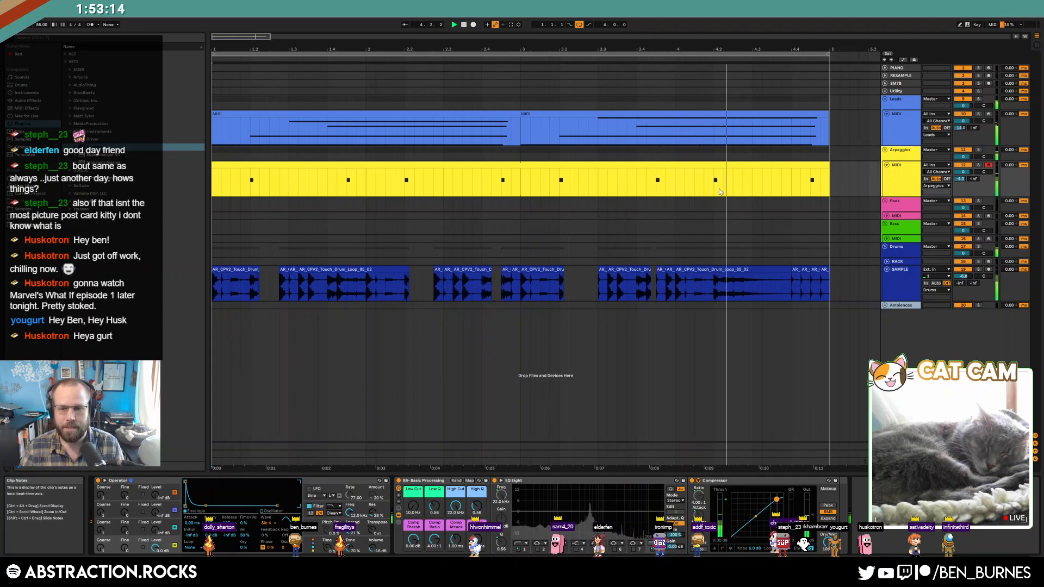
# Step: Record a short microphone take on the SM7B track over the arrangement and move the recorded clip to 5.3, past the loop's end
pyautogui.click(895, 216)
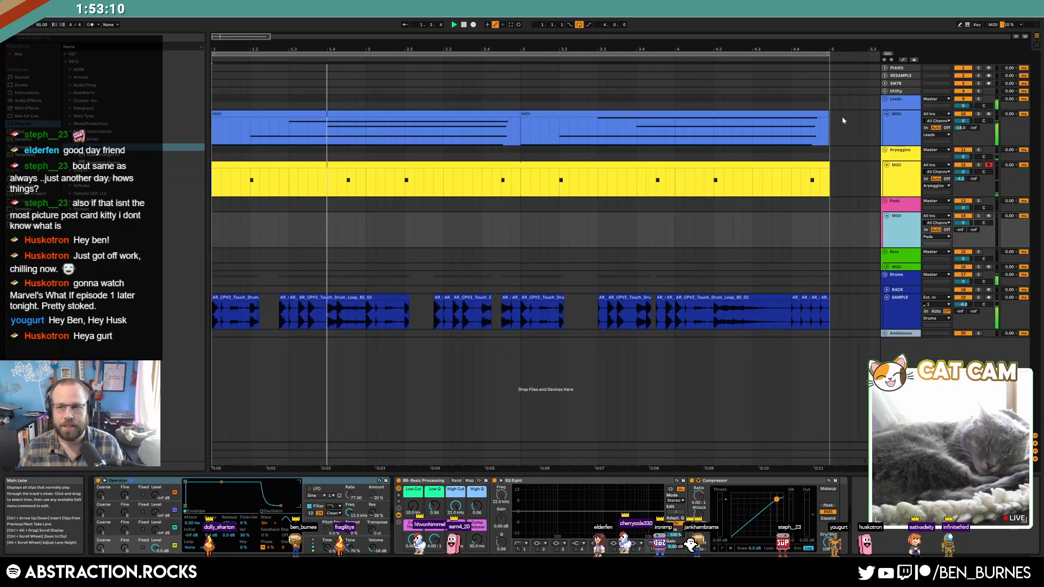
pyautogui.click(885, 83)
pyautogui.press('space')
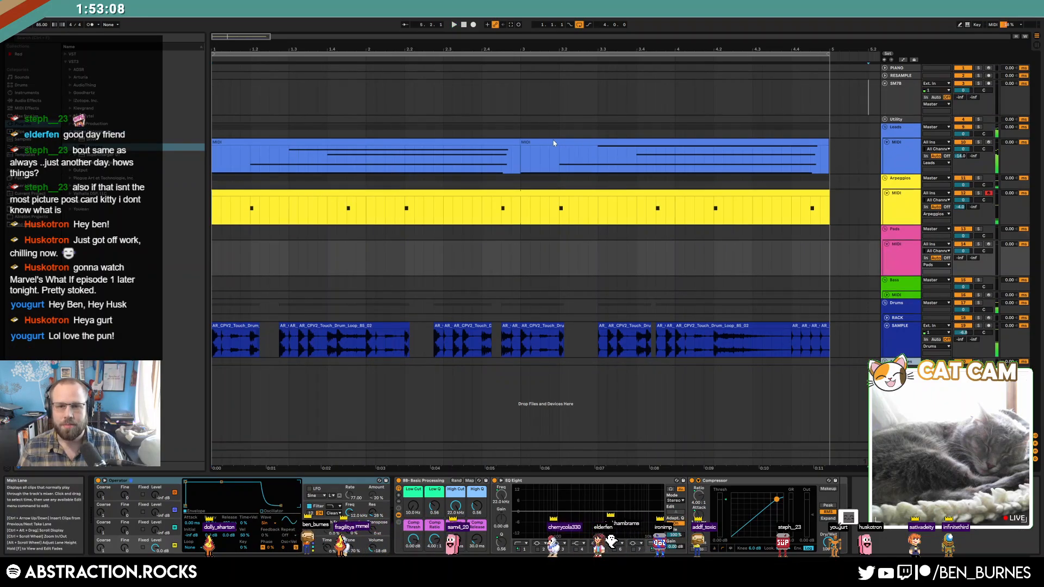
pyautogui.click(554, 141)
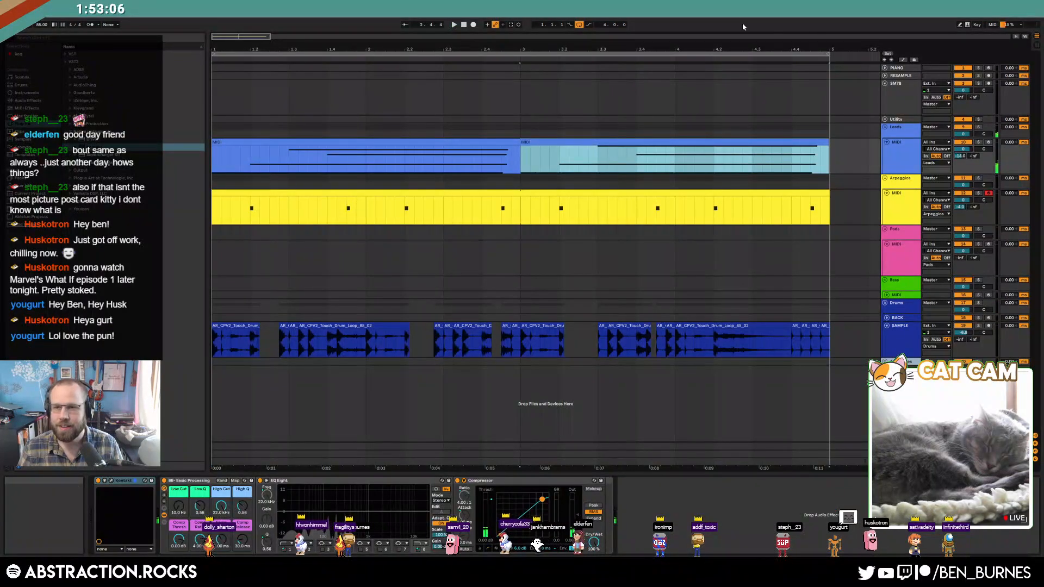
pyautogui.moveTo(539, 37); pyautogui.dragTo(537, 16)
pyautogui.click(551, 97)
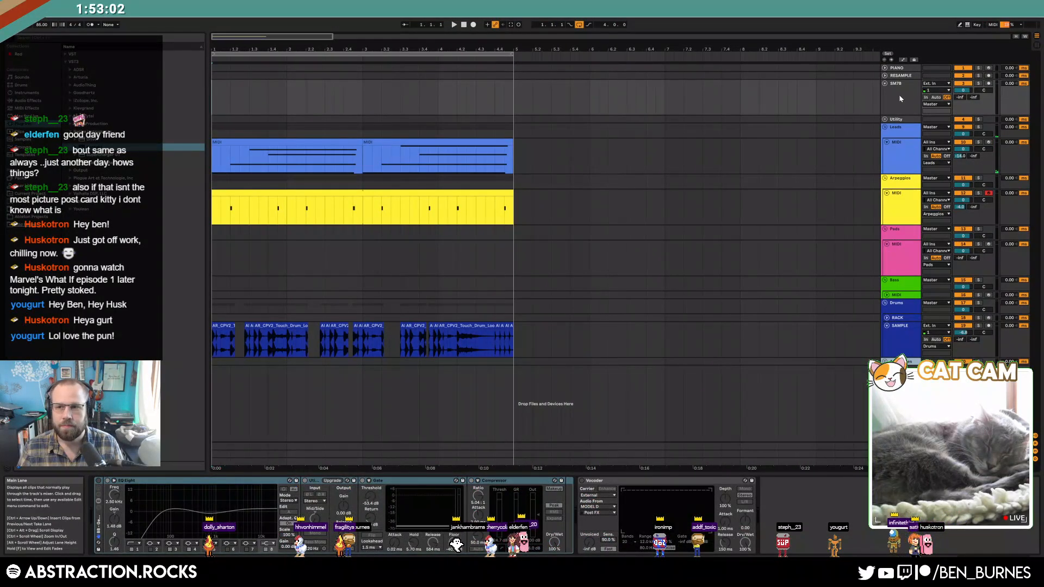
pyautogui.press('F9')
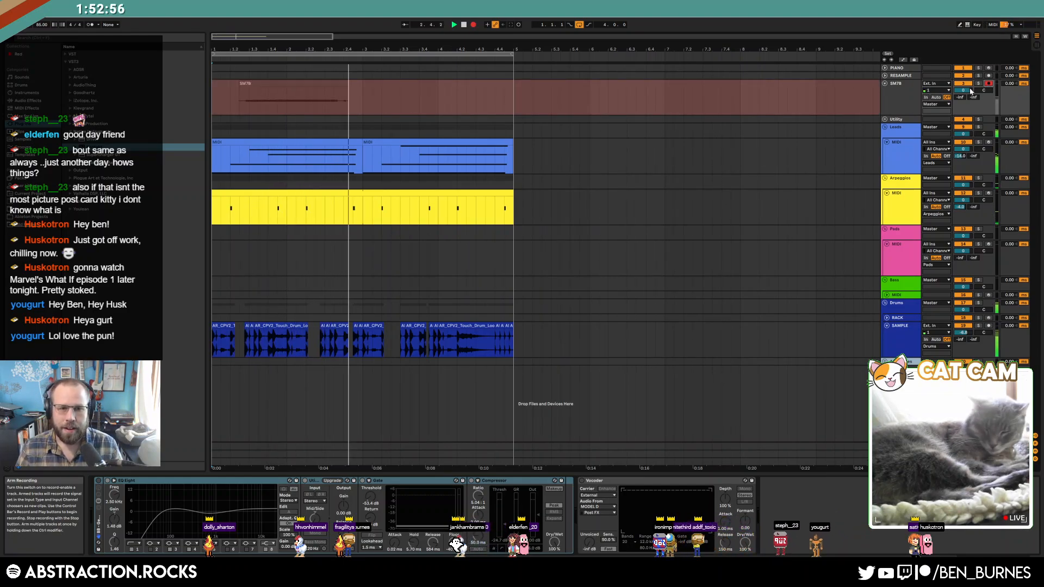
pyautogui.press('space')
pyautogui.moveTo(339, 84); pyautogui.dragTo(793, 198)
# Step: Select the MIDI track in the Pads group and list the third-party plug-ins in the browser
pyautogui.click(900, 259)
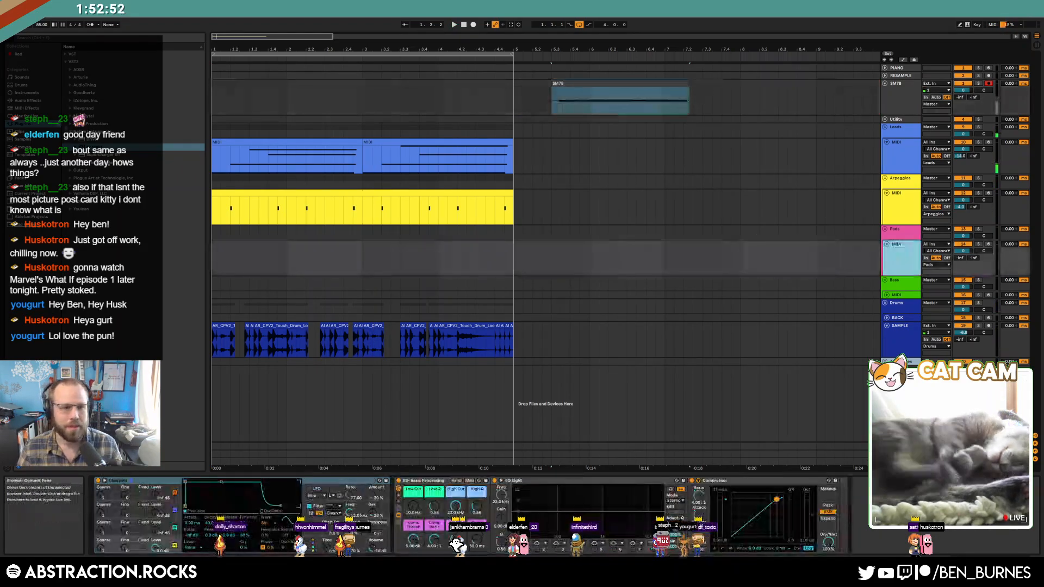
pyautogui.click(21, 102)
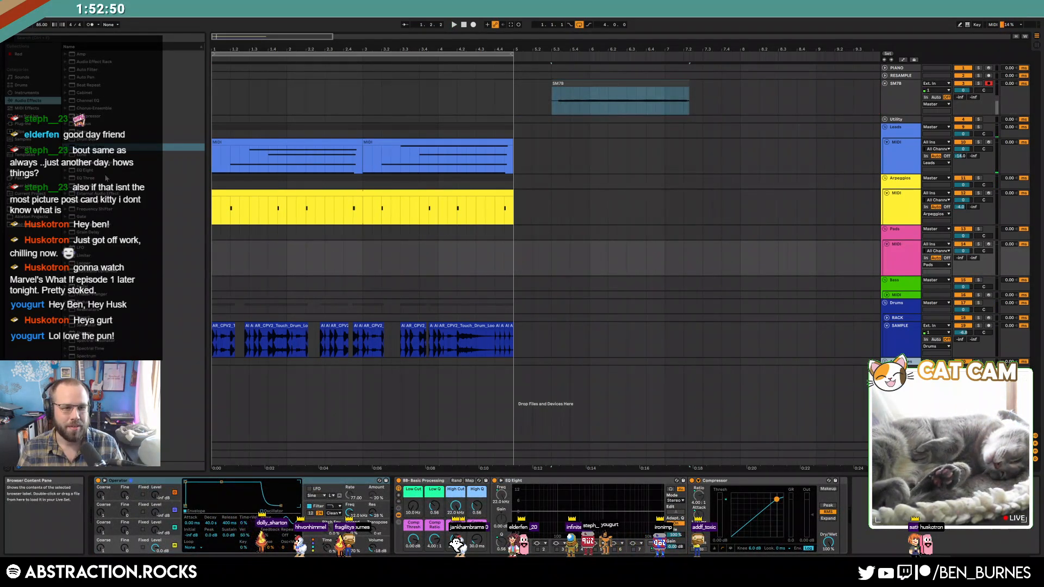
pyautogui.click(22, 123)
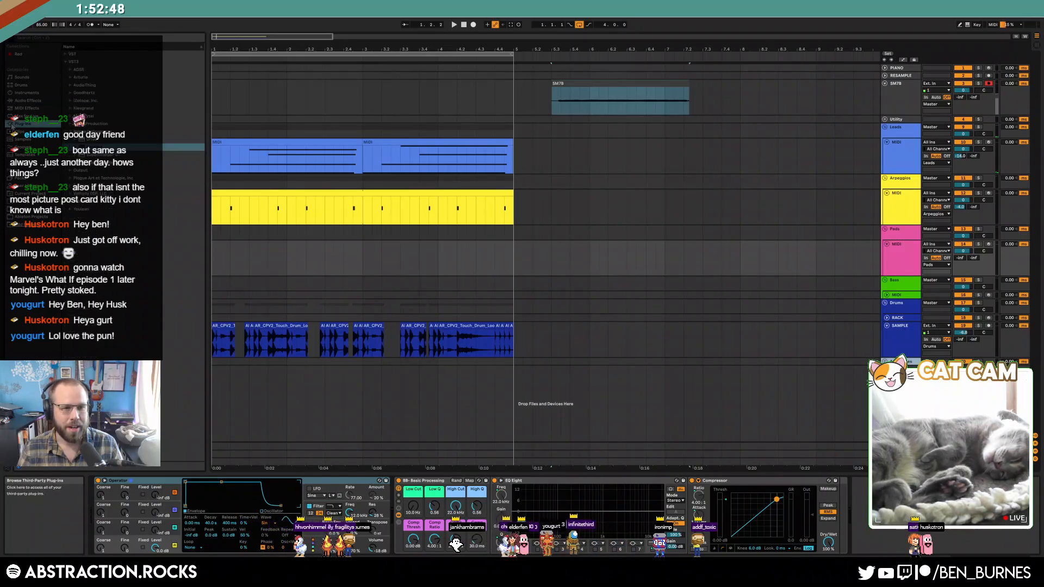
# Step: Delete the microphone clip past the loop, record a new take on the SM7B track over the arrangement, and move it to 5.3
pyautogui.click(597, 86)
pyautogui.press('Delete')
pyautogui.click(230, 98)
pyautogui.press('space')
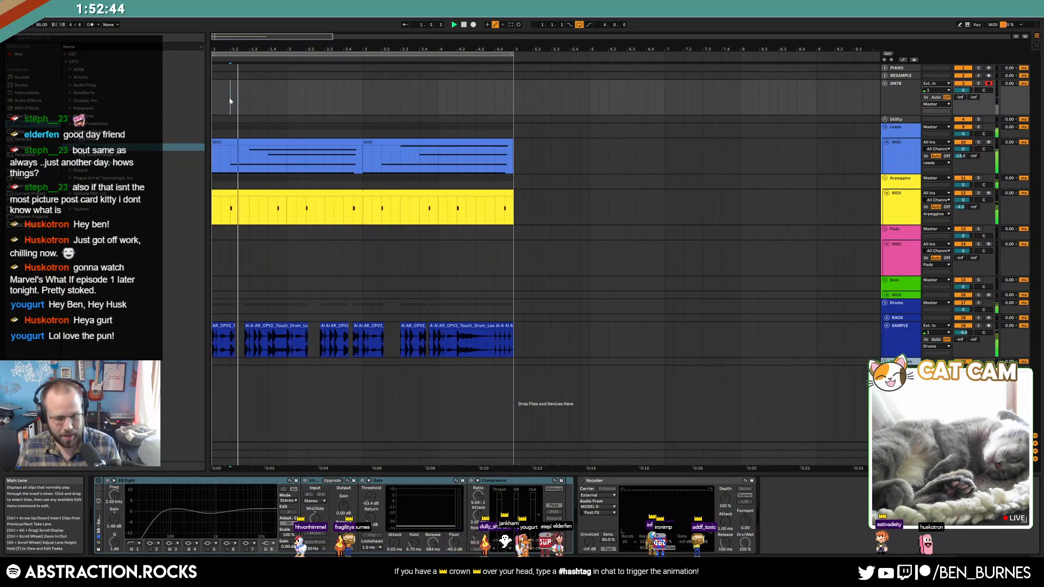
pyautogui.press('F9')
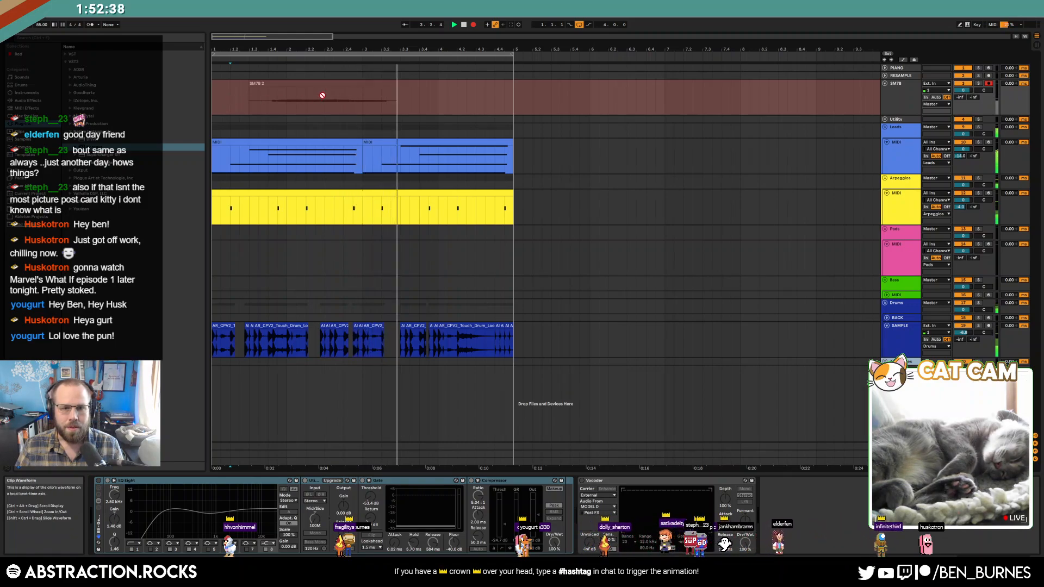
pyautogui.press('F9')
pyautogui.moveTo(291, 83); pyautogui.dragTo(596, 96)
pyautogui.press('space')
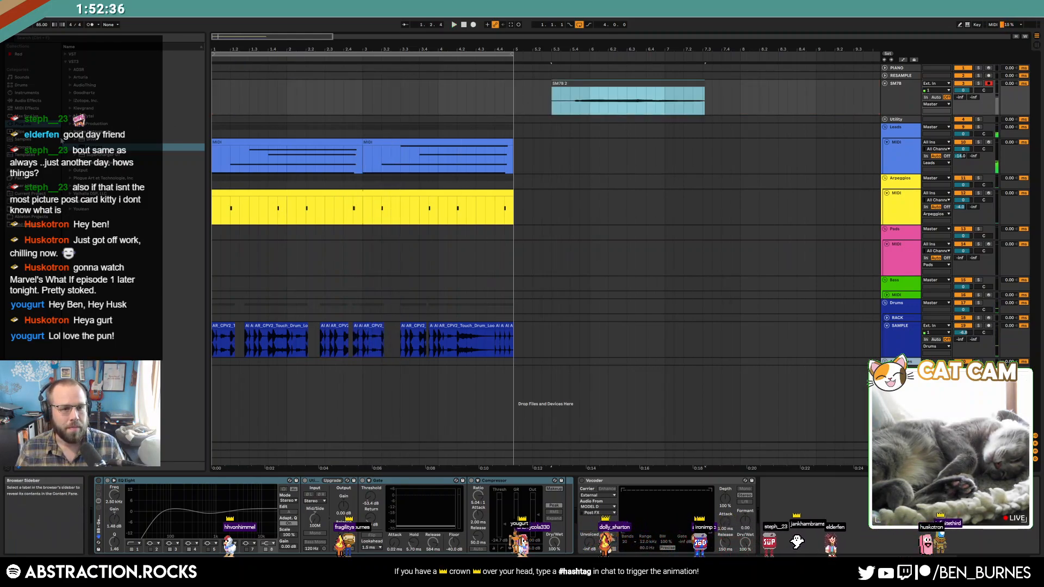
# Step: Load Pigments on the Pads MIDI track and switch its Engine 1 to the Sample type
pyautogui.click(434, 368)
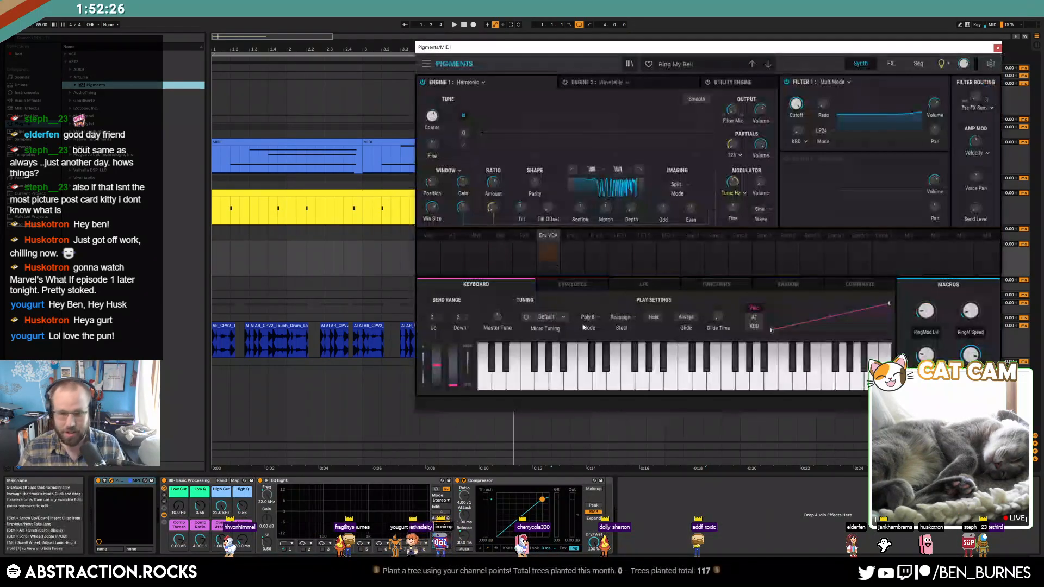
pyautogui.moveTo(588, 47); pyautogui.dragTo(251, 129)
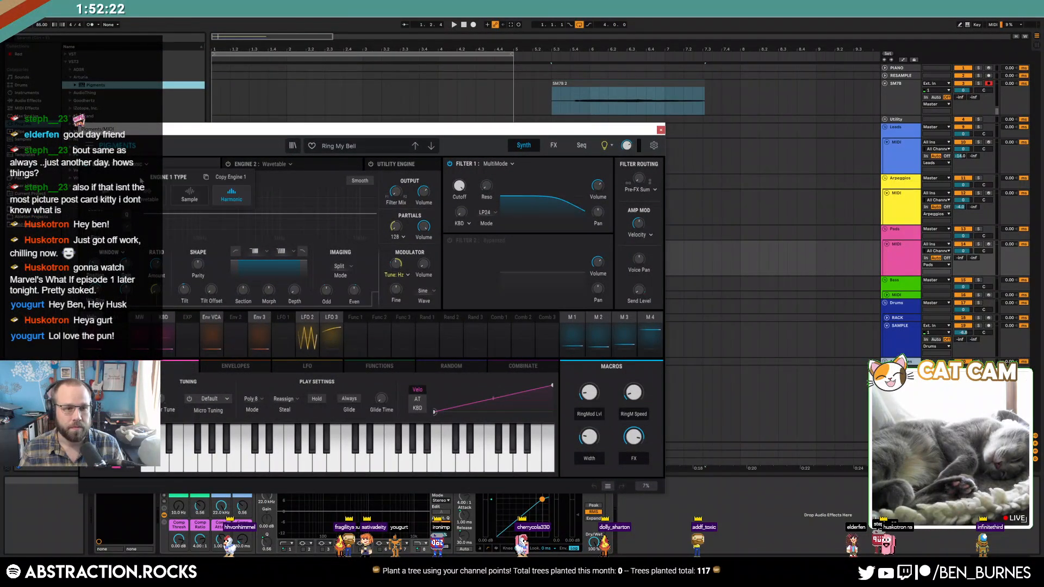
pyautogui.click(185, 197)
# Step: Try to load the microphone clip from the arrangement straight into the sample slot of Pigments' Engine 1
pyautogui.moveTo(597, 83); pyautogui.dragTo(167, 207)
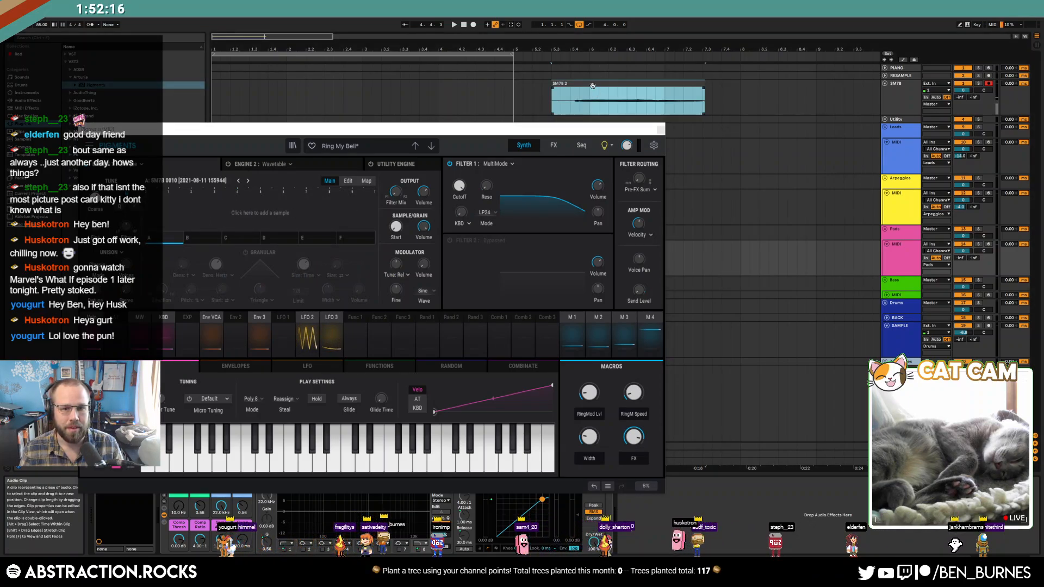
pyautogui.moveTo(576, 104); pyautogui.dragTo(217, 227)
pyautogui.click(245, 216)
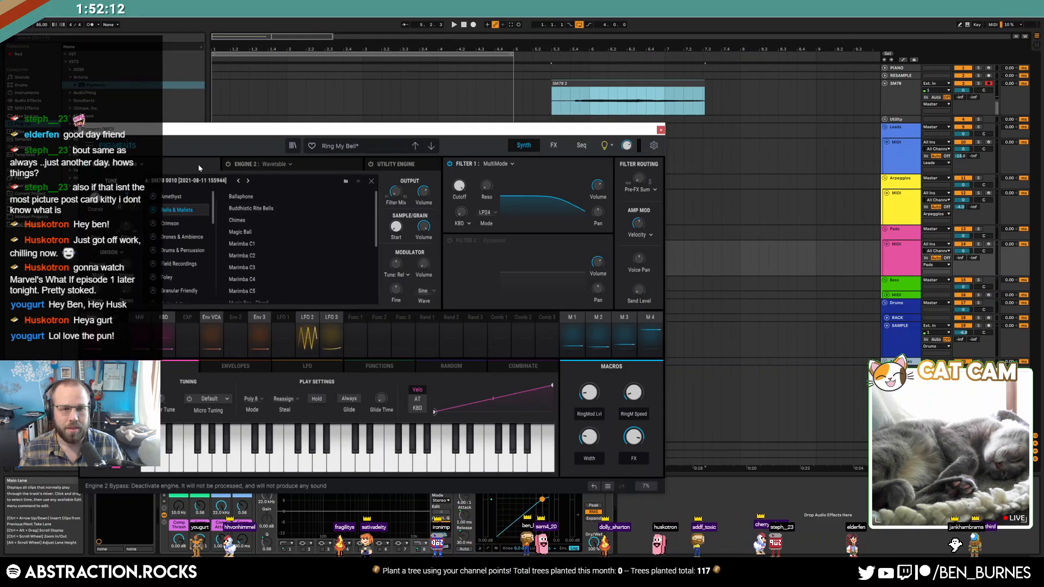
# Step: Trim the start of the microphone clip on the SM7B track to 5.4
pyautogui.click(601, 87)
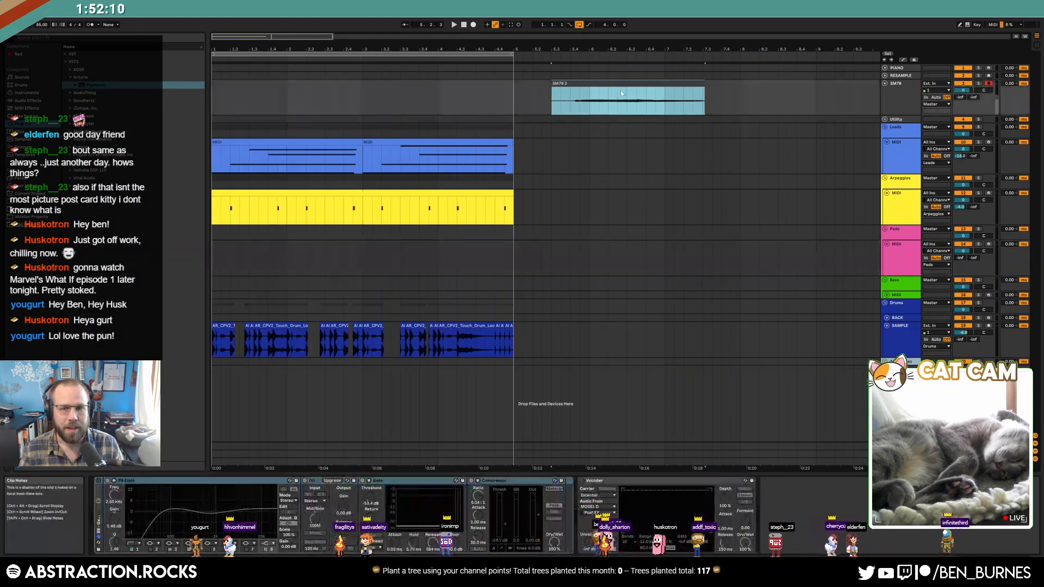
pyautogui.moveTo(552, 84); pyautogui.dragTo(586, 84)
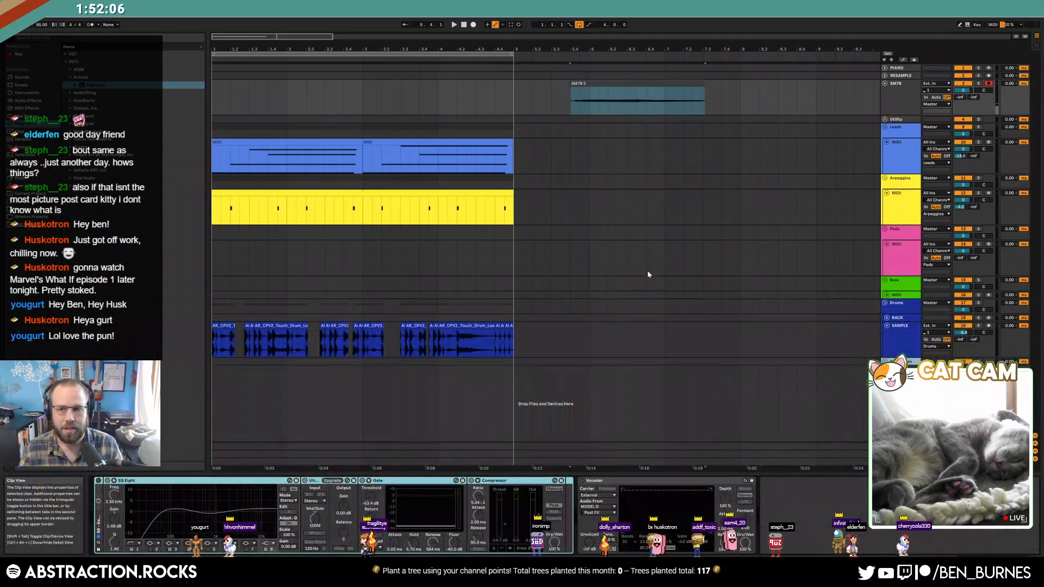
# Step: Check the sample browser of Pigments' Engine 1 and arm the Pads MIDI track for recording
pyautogui.click(647, 269)
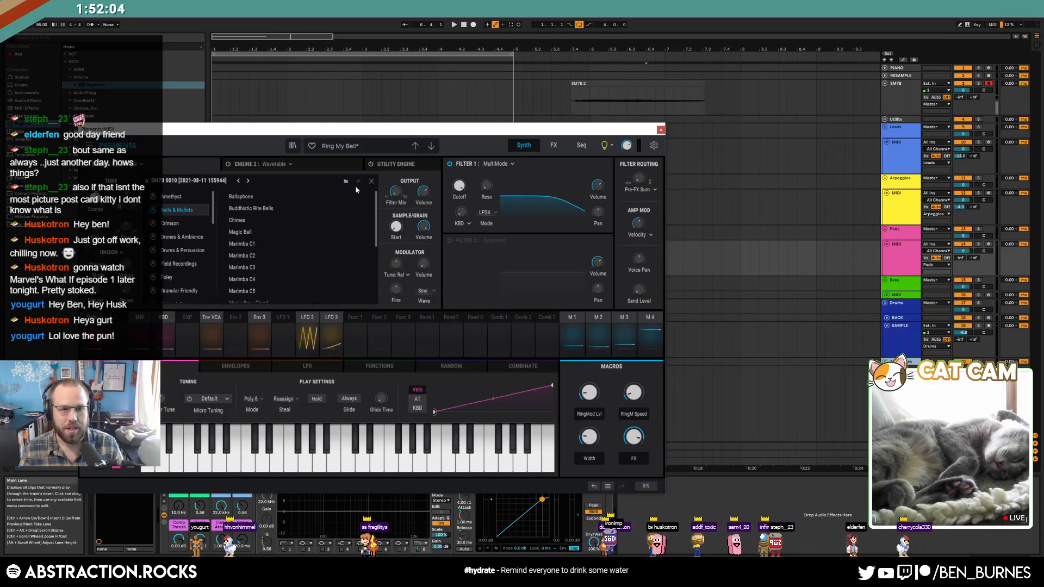
pyautogui.click(371, 181)
pyautogui.click(263, 213)
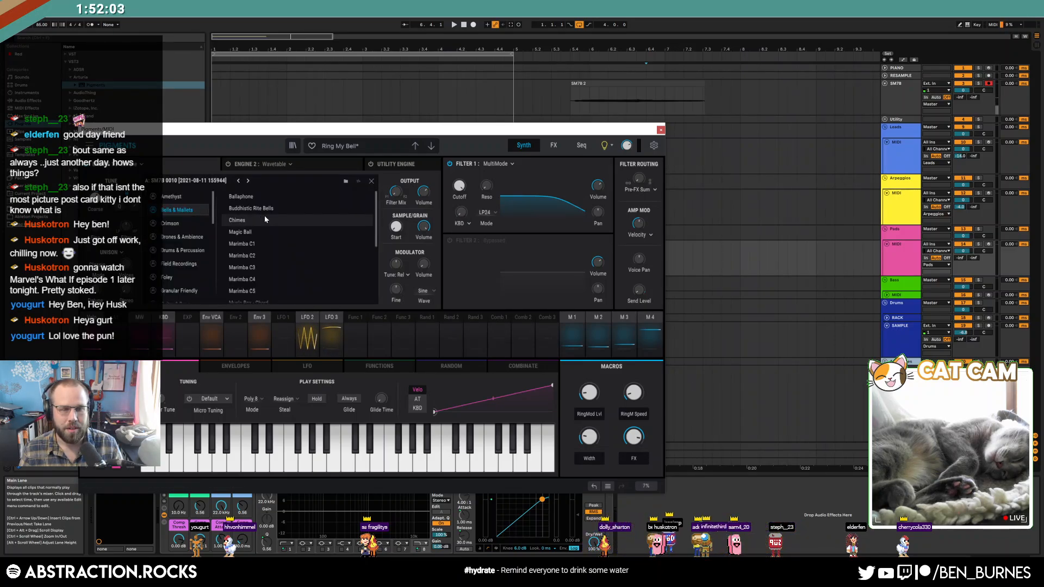
pyautogui.click(372, 181)
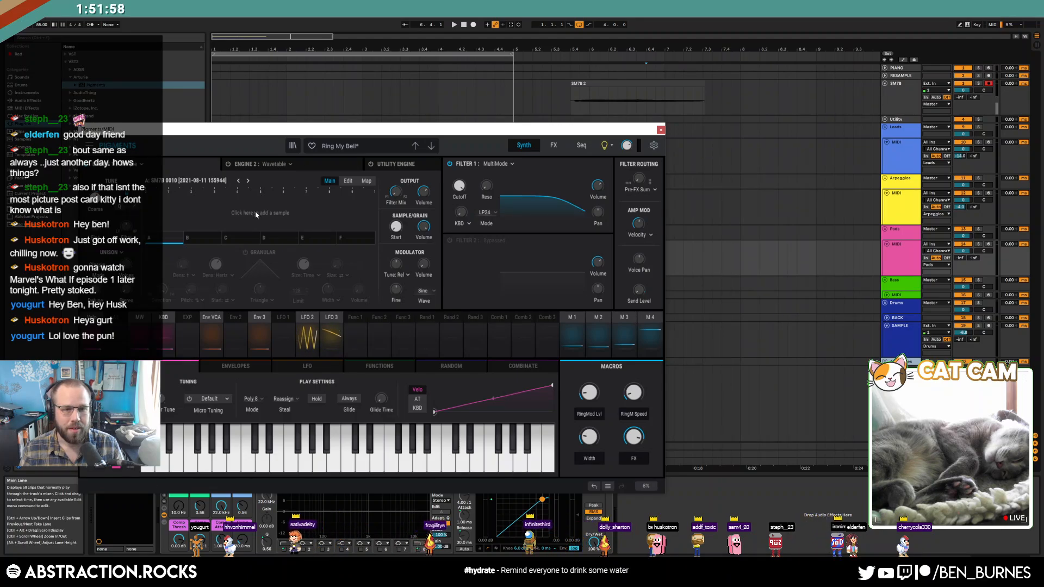
pyautogui.click(201, 184)
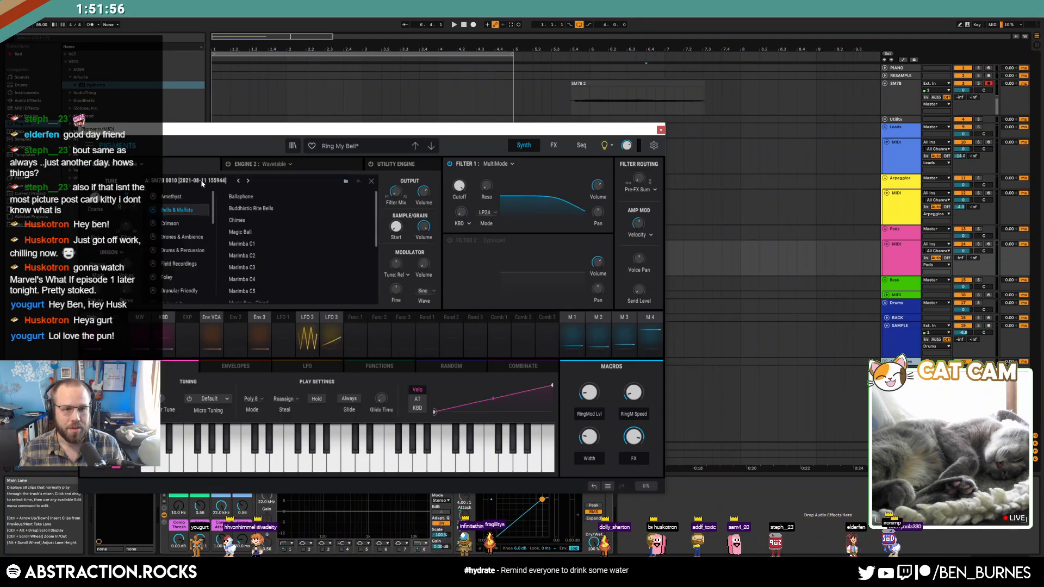
pyautogui.click(373, 181)
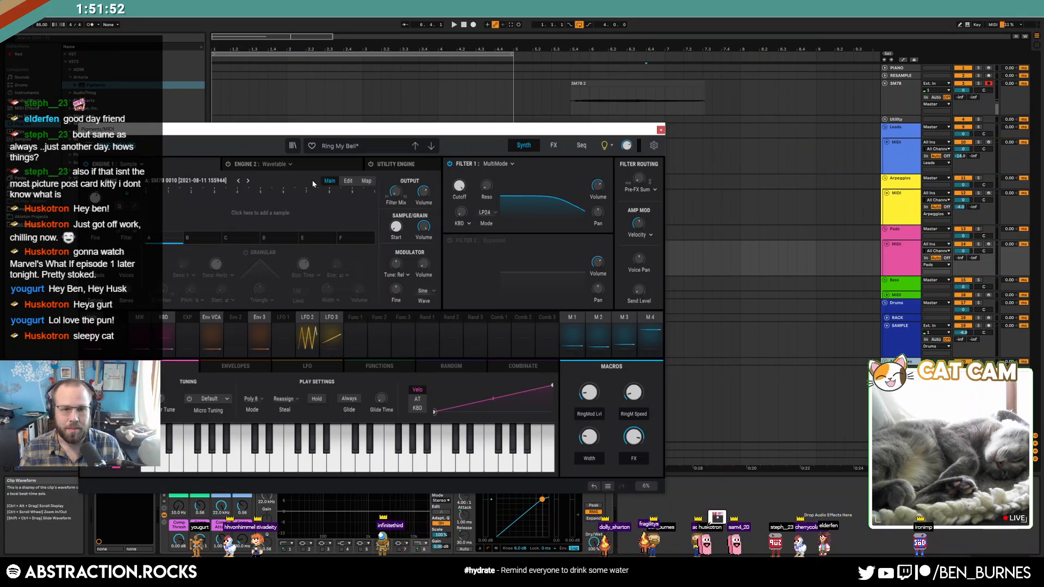
pyautogui.click(989, 245)
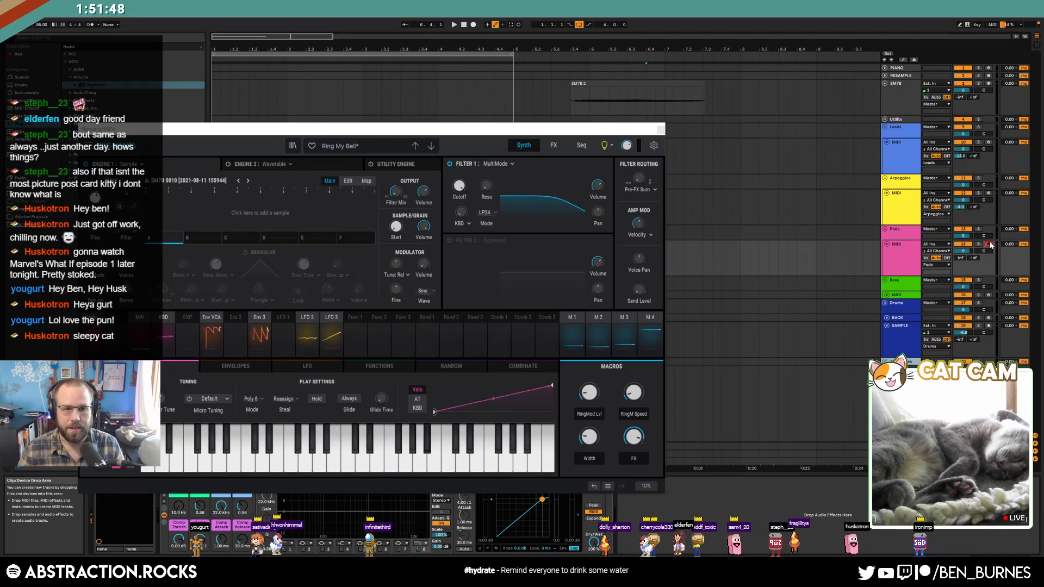
# Step: Export the trimmed microphone clip's time range from the Master to the Desktop as a 16-bit WAV named SING
pyautogui.click(609, 83)
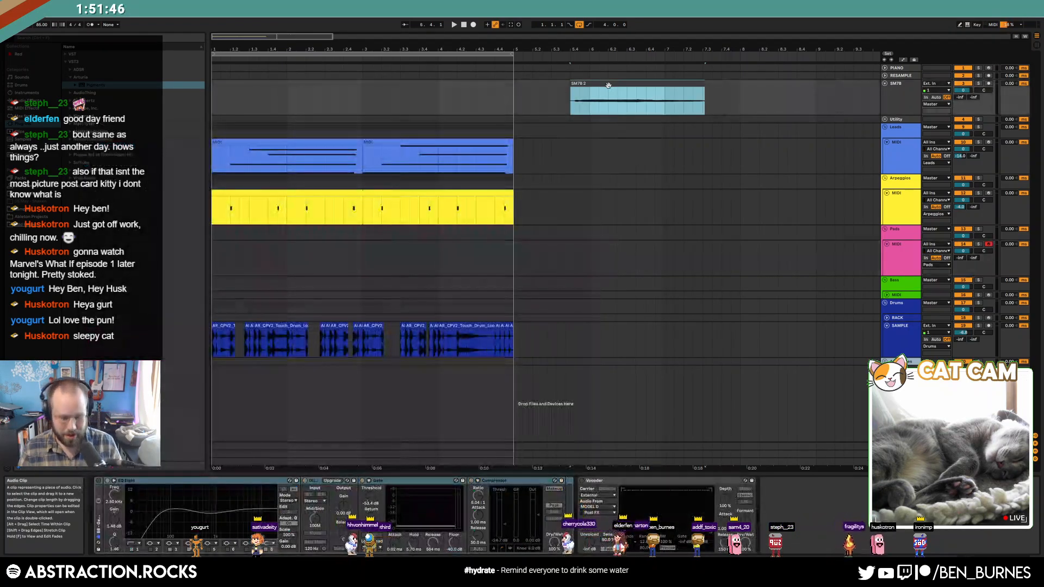
pyautogui.hotkey('ctrl', 'shift', 'r')
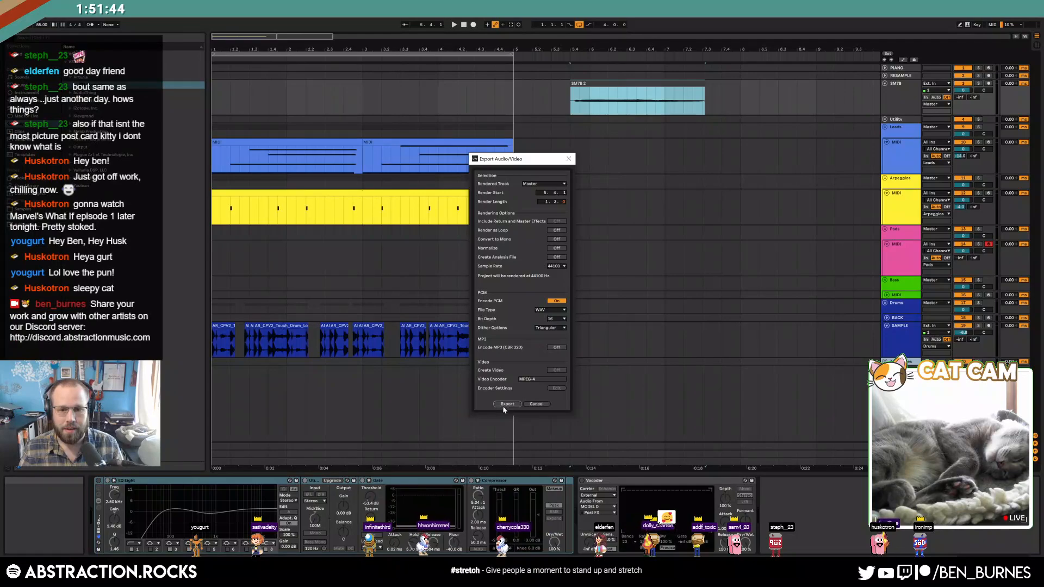
pyautogui.click(506, 405)
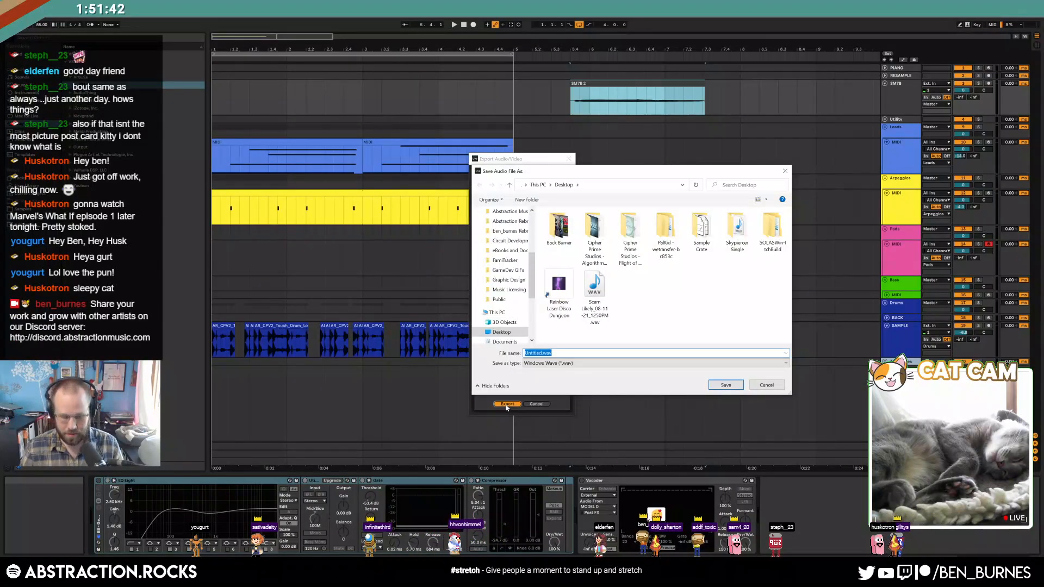
pyautogui.press('Return')
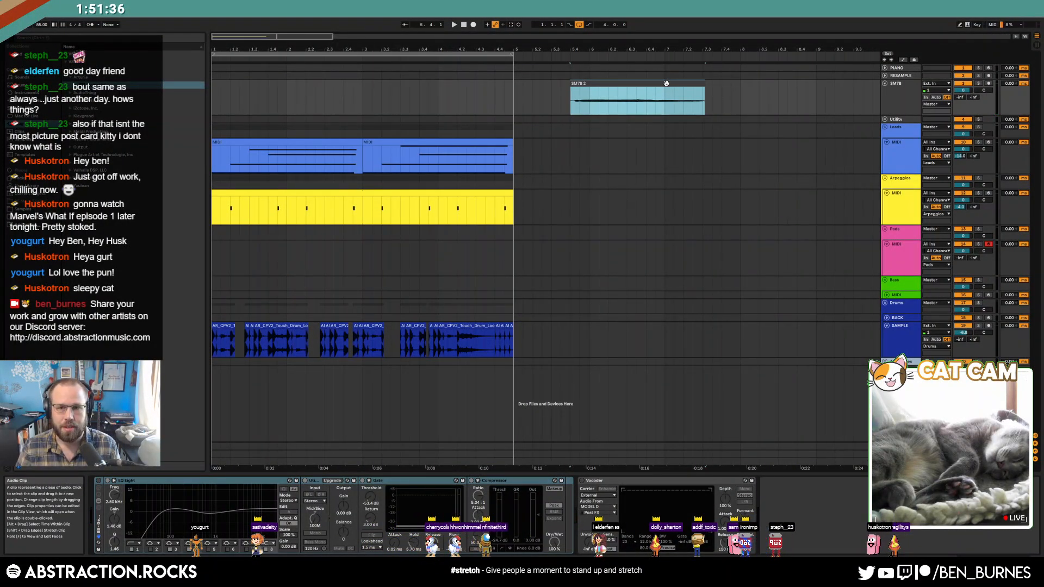
# Step: Play back the microphone clip from inside it and delete it from the SM7B track
pyautogui.click(588, 102)
pyautogui.press('space')
pyautogui.press('space')
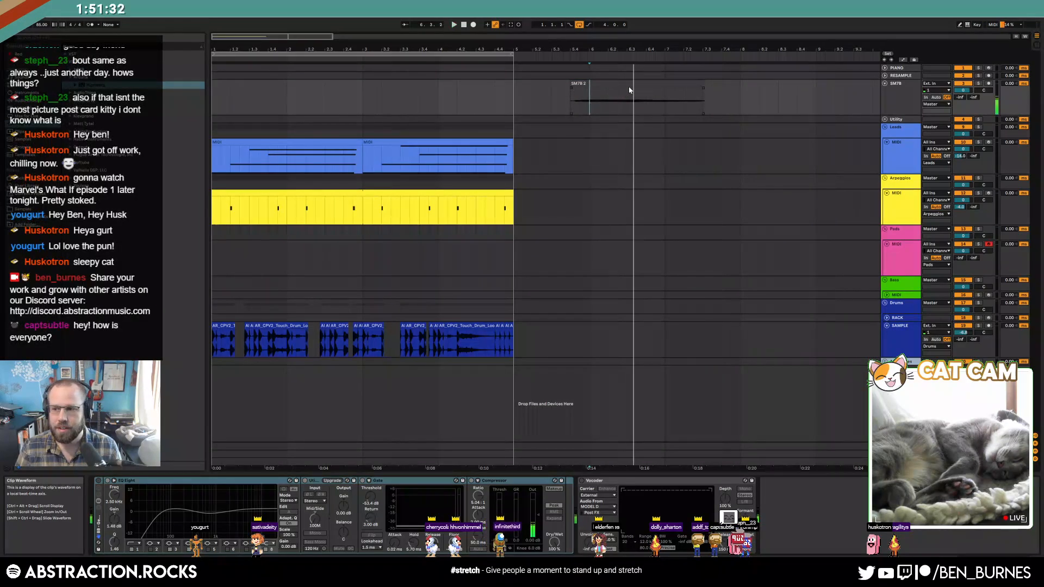
pyautogui.click(629, 84)
pyautogui.press('Delete')
# Step: Load the exported SING sample from the Desktop into Engine 1 of Pigments, and restore the Ableton Live window to full size
pyautogui.click(524, 254)
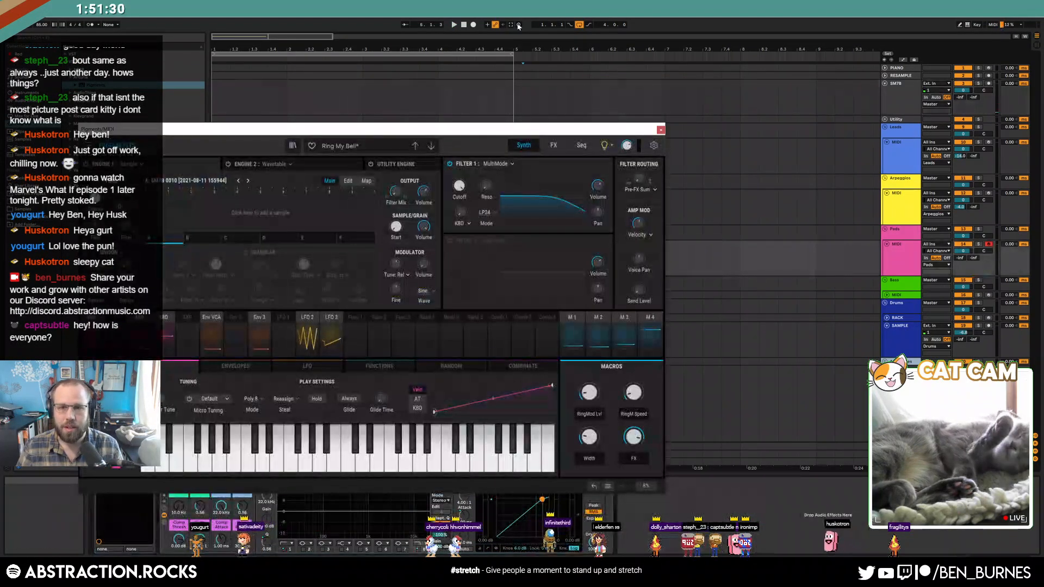
pyautogui.moveTo(446, 129); pyautogui.dragTo(631, 109)
pyautogui.moveTo(533, 5); pyautogui.dragTo(398, 38)
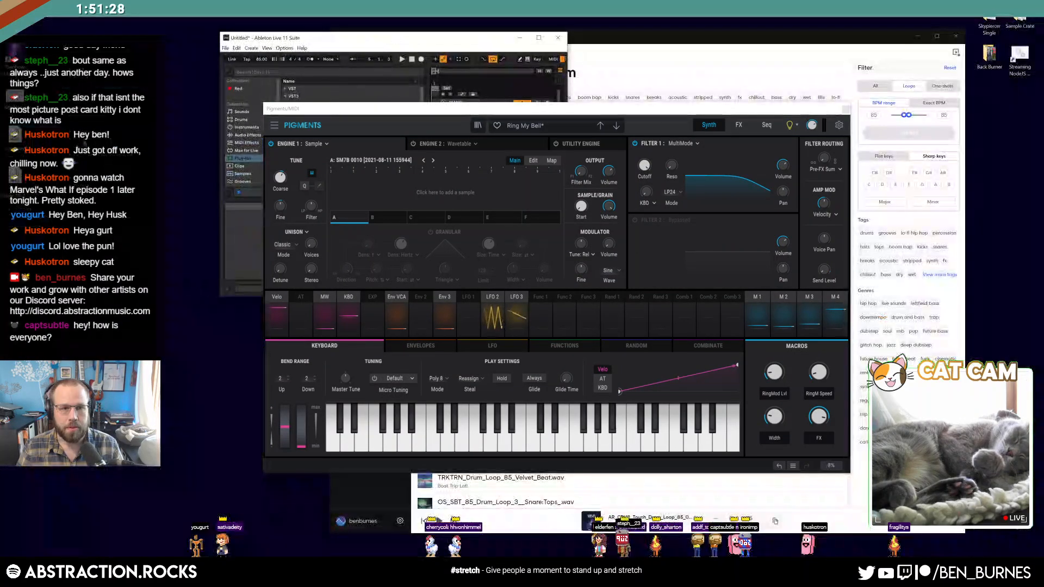
pyautogui.click(470, 194)
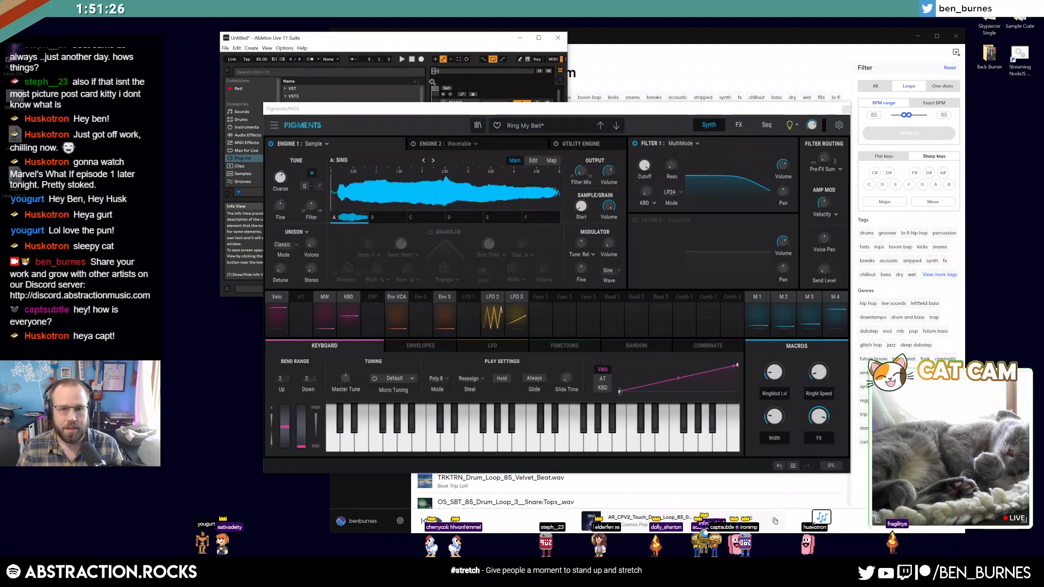
pyautogui.doubleClick(434, 38)
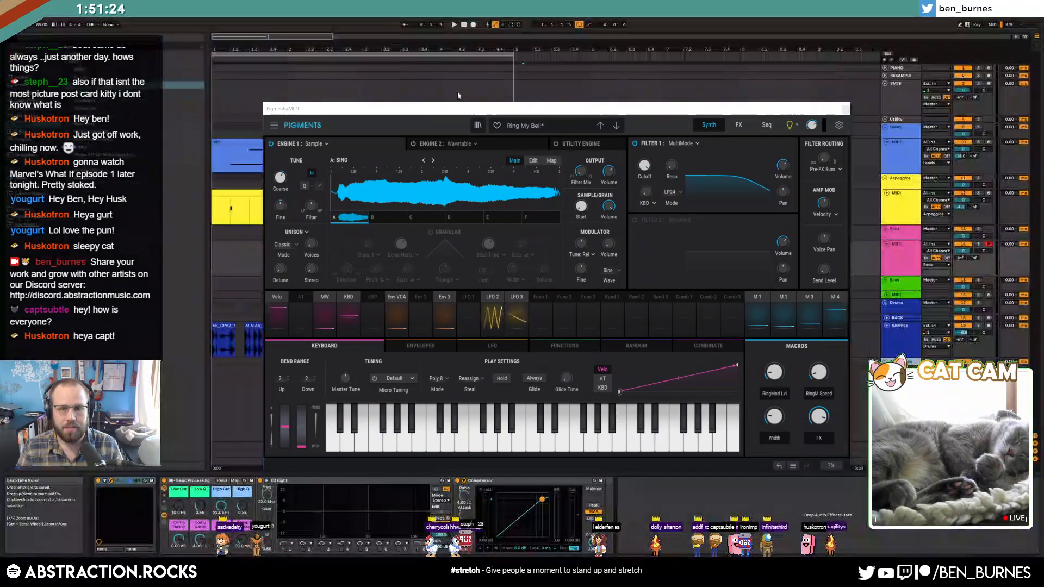
# Step: Turn on granular playback in Engine 1, slightly raise the random density and size, and set random Start to about 0.788
pyautogui.moveTo(598, 109); pyautogui.dragTo(660, 136)
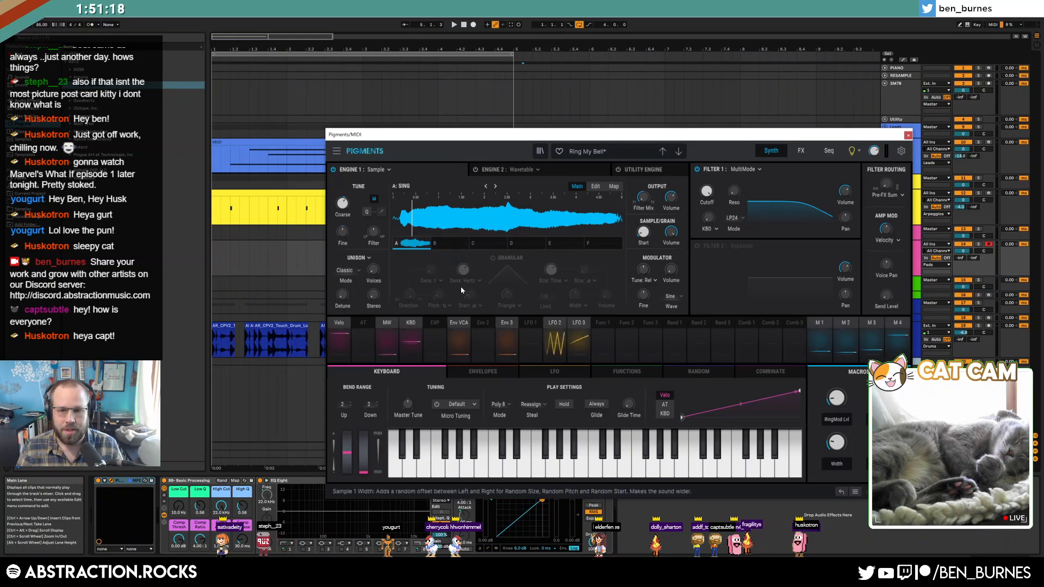
pyautogui.click(492, 258)
pyautogui.moveTo(430, 270); pyautogui.dragTo(430, 263)
pyautogui.moveTo(584, 271); pyautogui.dragTo(584, 262)
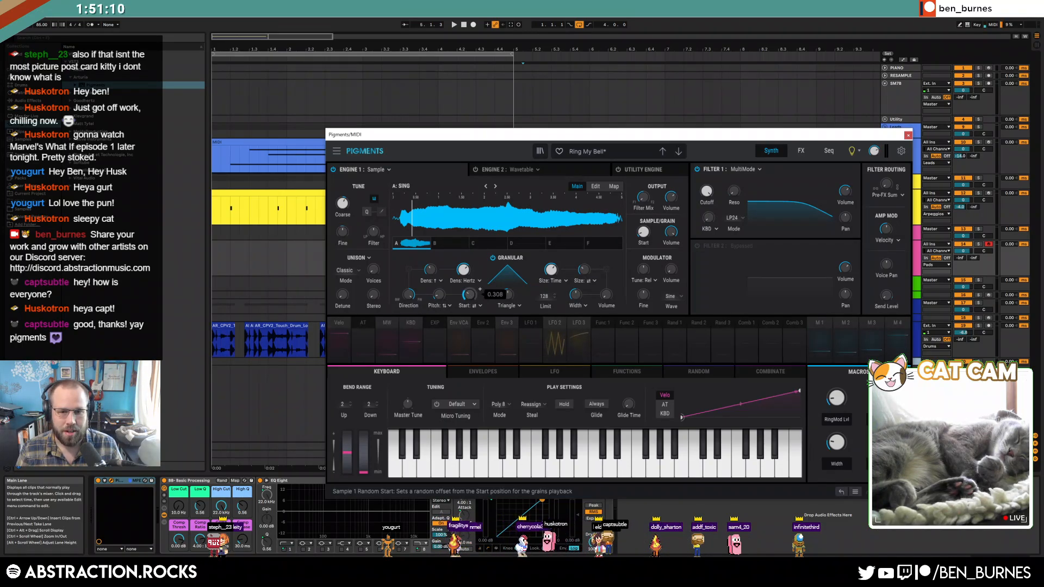
pyautogui.moveTo(468, 295); pyautogui.dragTo(468, 288)
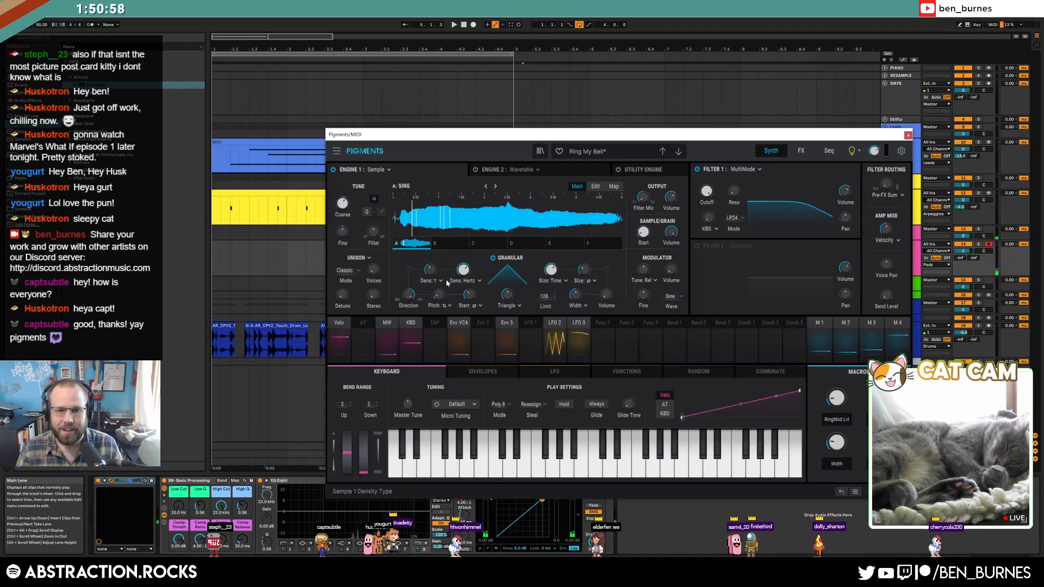
pyautogui.moveTo(470, 295); pyautogui.dragTo(470, 276)
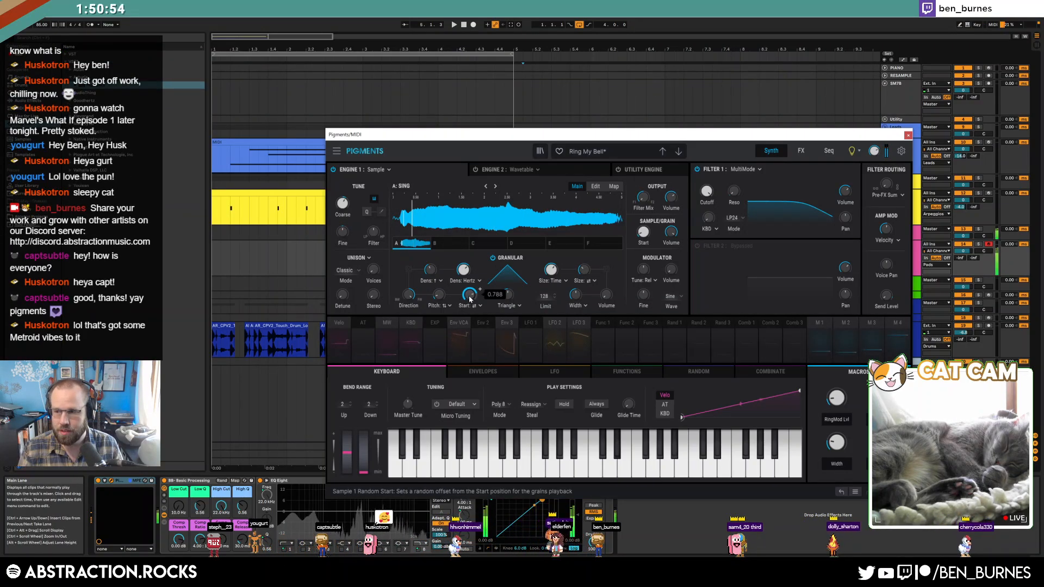
# Step: Show the effects page of Pigments and replace the Ring My Bell preset with a fresh Default preset
pyautogui.click(641, 171)
pyautogui.click(446, 170)
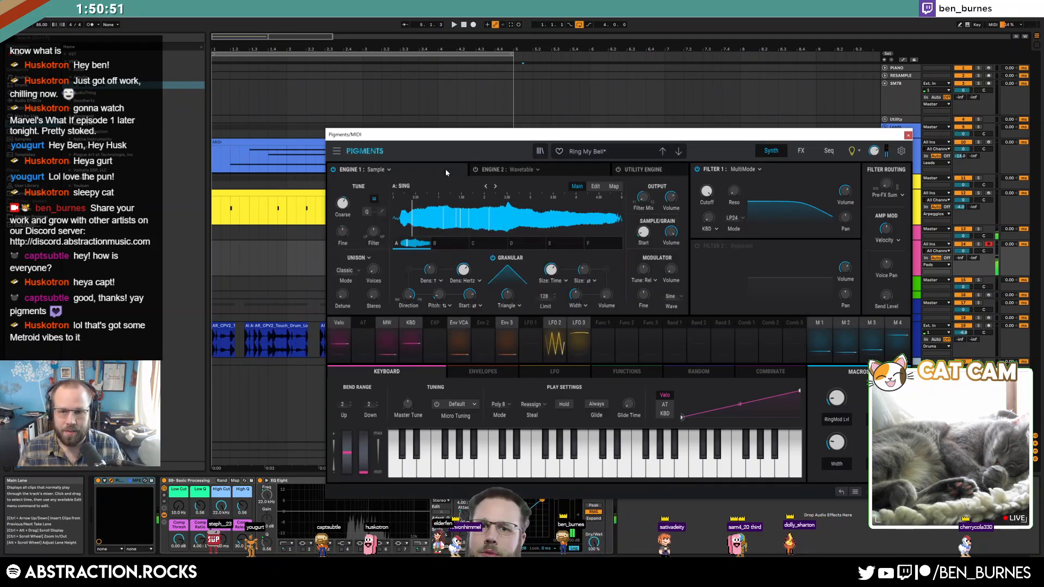
pyautogui.click(801, 151)
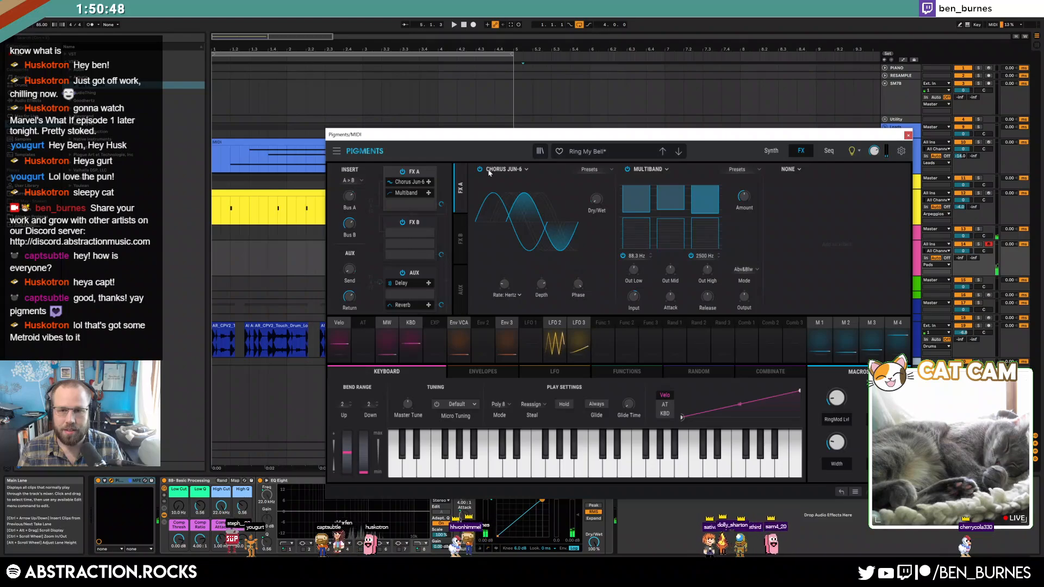
pyautogui.click(593, 152)
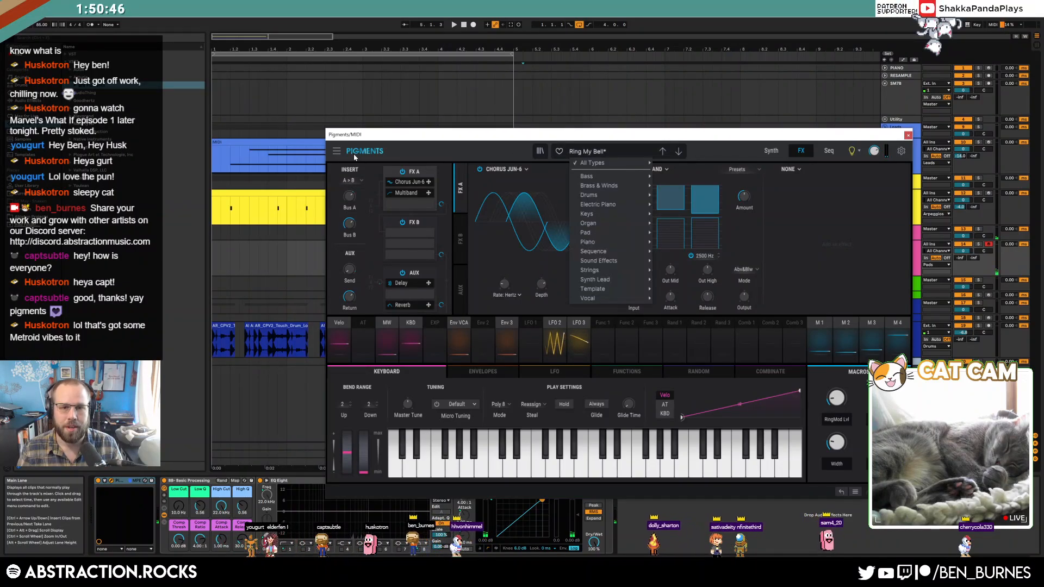
pyautogui.click(336, 151)
pyautogui.click(350, 167)
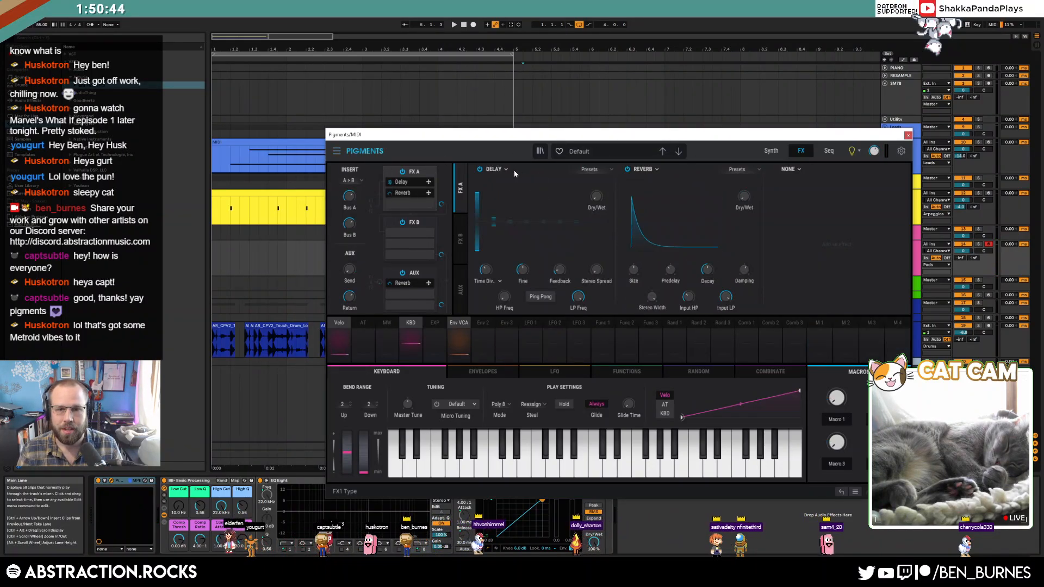
# Step: Switch Engine 1 of Pigments to Sample, load the SING sample from the Desktop, and restore the Ableton Live window to full size
pyautogui.click(775, 151)
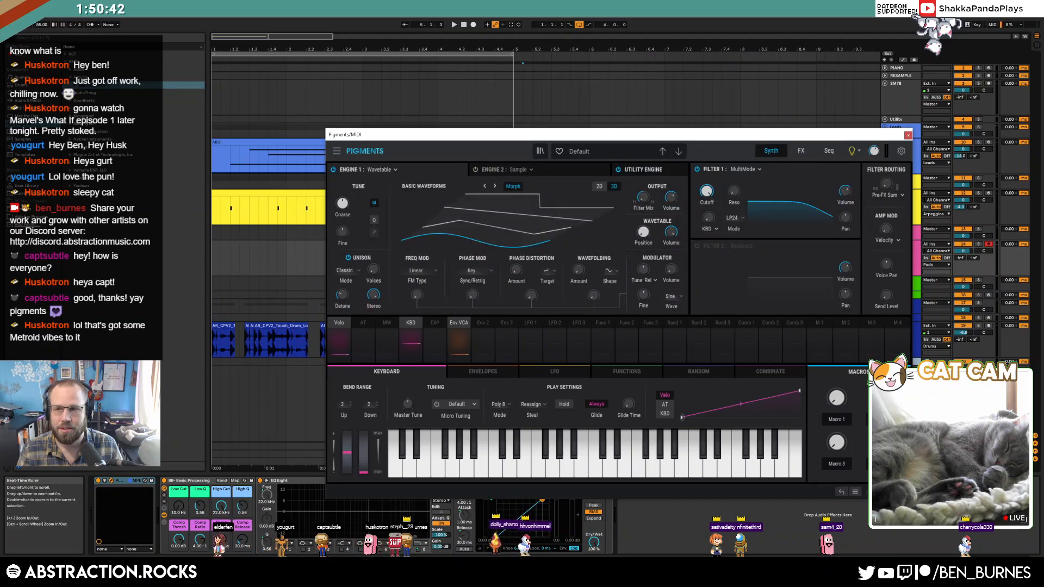
pyautogui.click(382, 171)
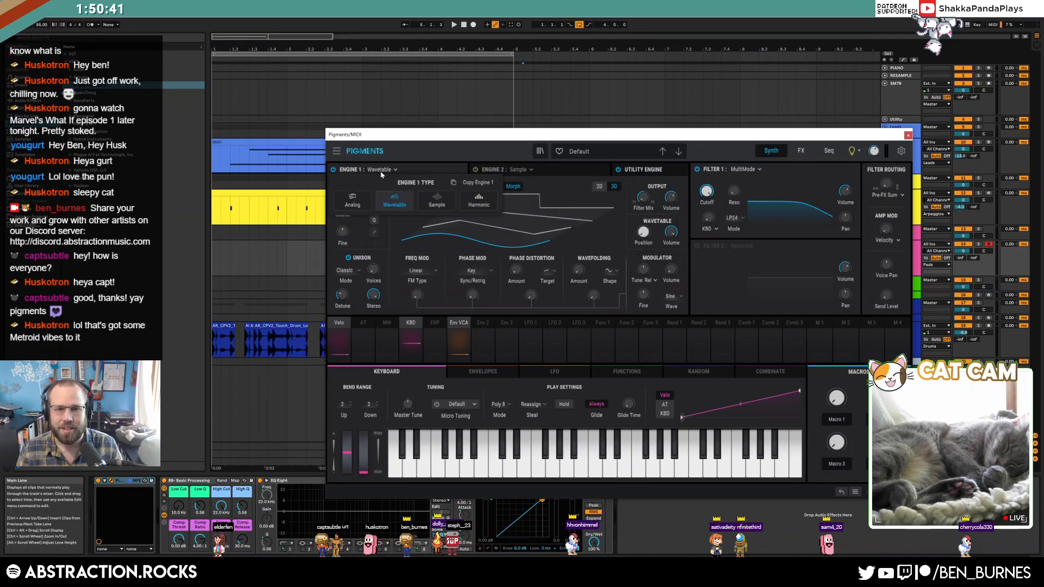
pyautogui.click(430, 202)
pyautogui.click(1016, 5)
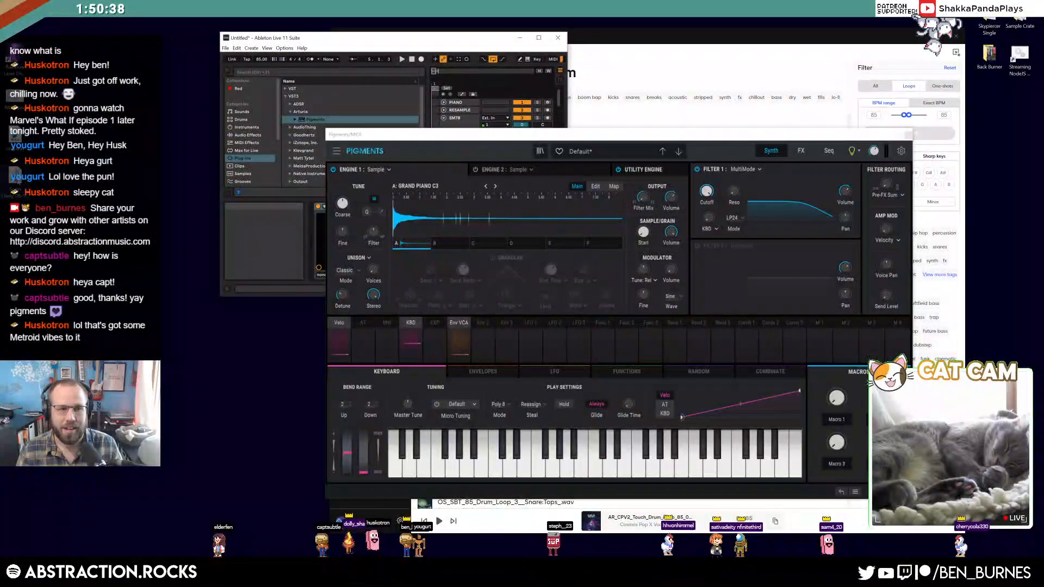
pyautogui.moveTo(15, 135); pyautogui.dragTo(490, 218)
pyautogui.click(539, 38)
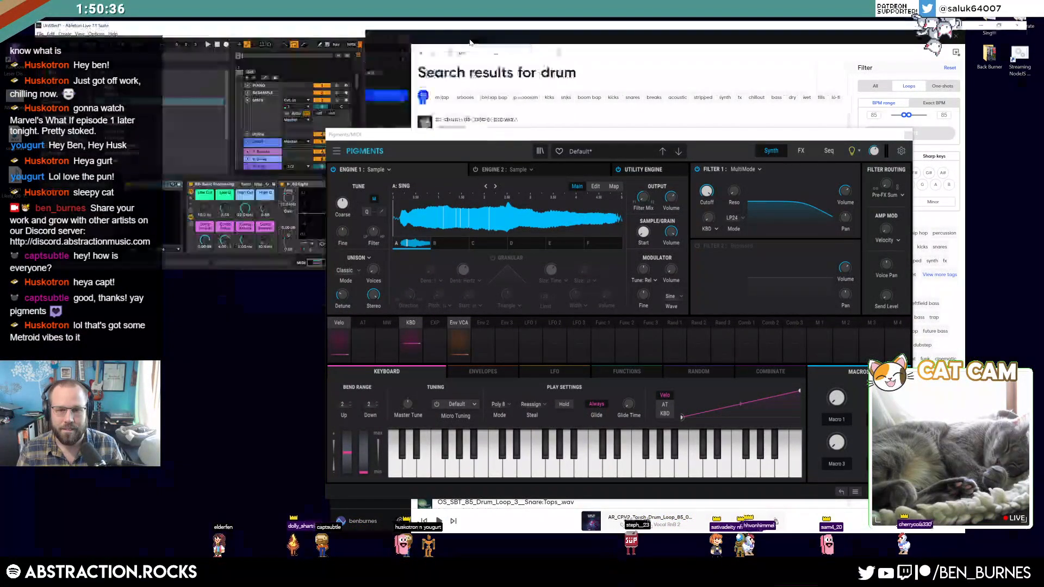
# Step: Turn on granular playback in Engine 1, slightly raise the random density, and move the sample start towards the middle of the waveform
pyautogui.moveTo(639, 241); pyautogui.dragTo(639, 232)
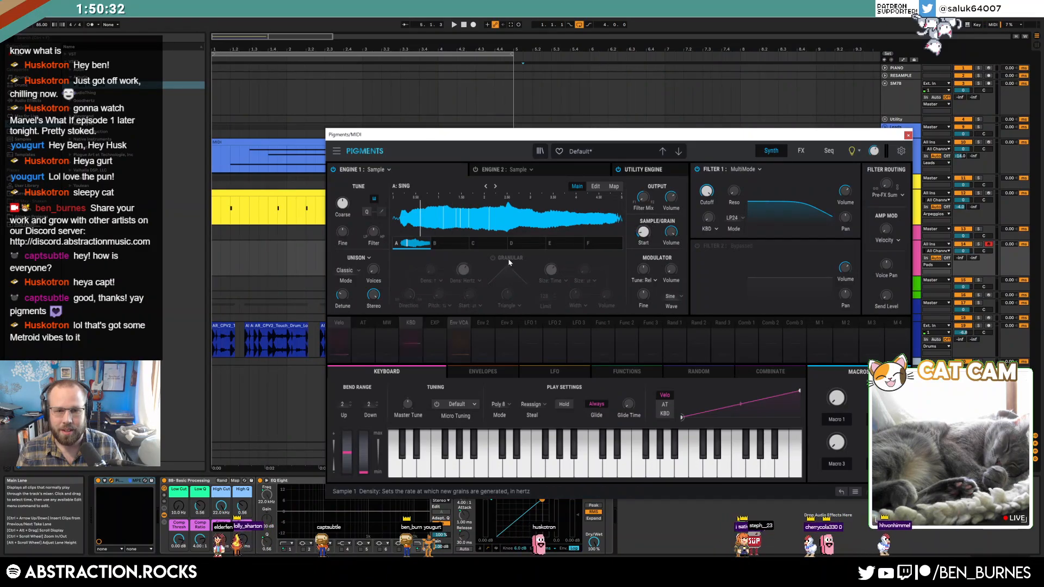
pyautogui.click(492, 258)
pyautogui.moveTo(471, 298); pyautogui.dragTo(432, 271)
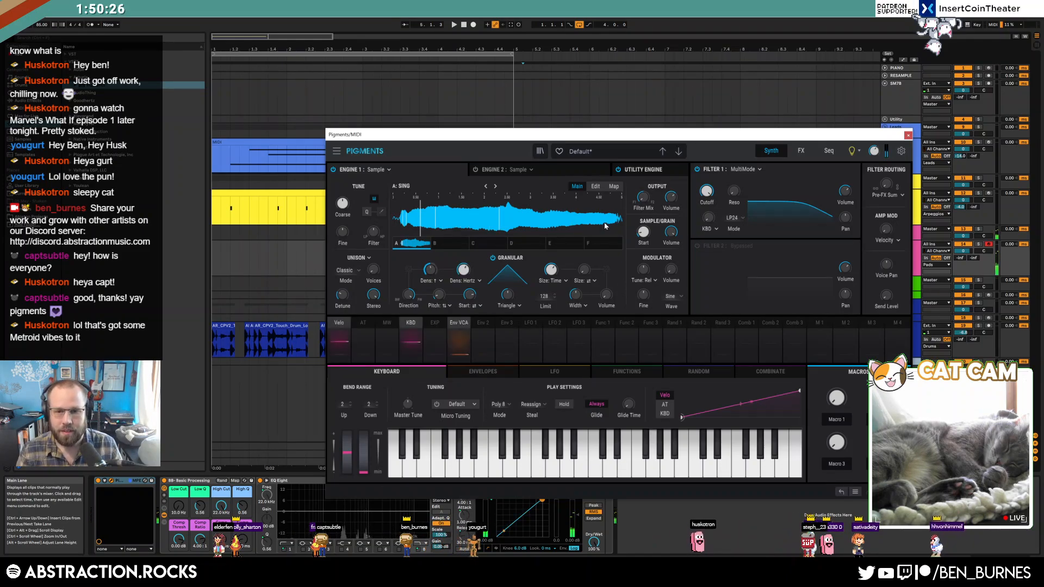
pyautogui.moveTo(644, 233); pyautogui.dragTo(654, 227)
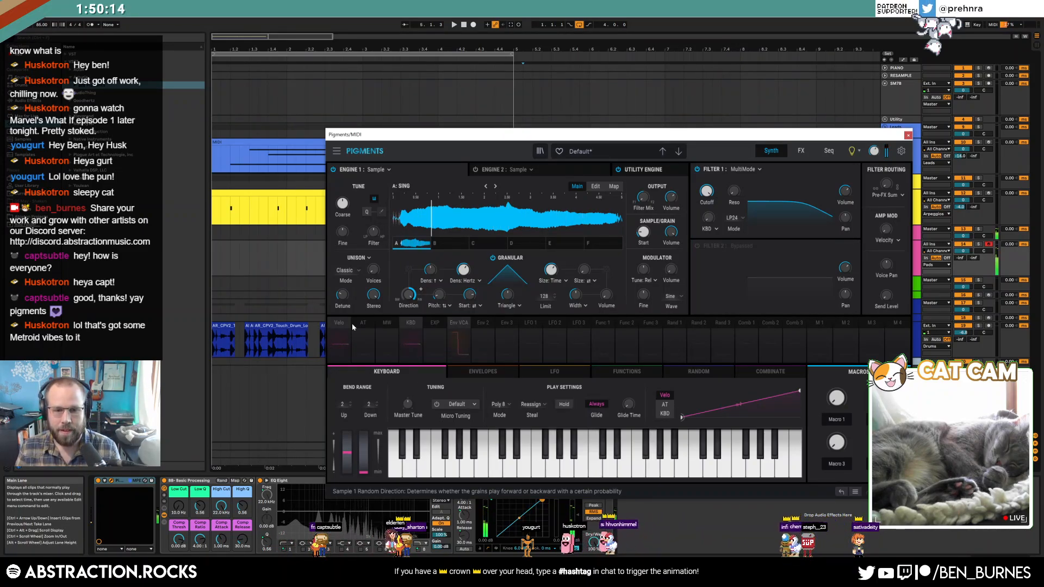
# Step: Set the Pigments play mode to Poly 12 and close the plug-in window
pyautogui.click(499, 404)
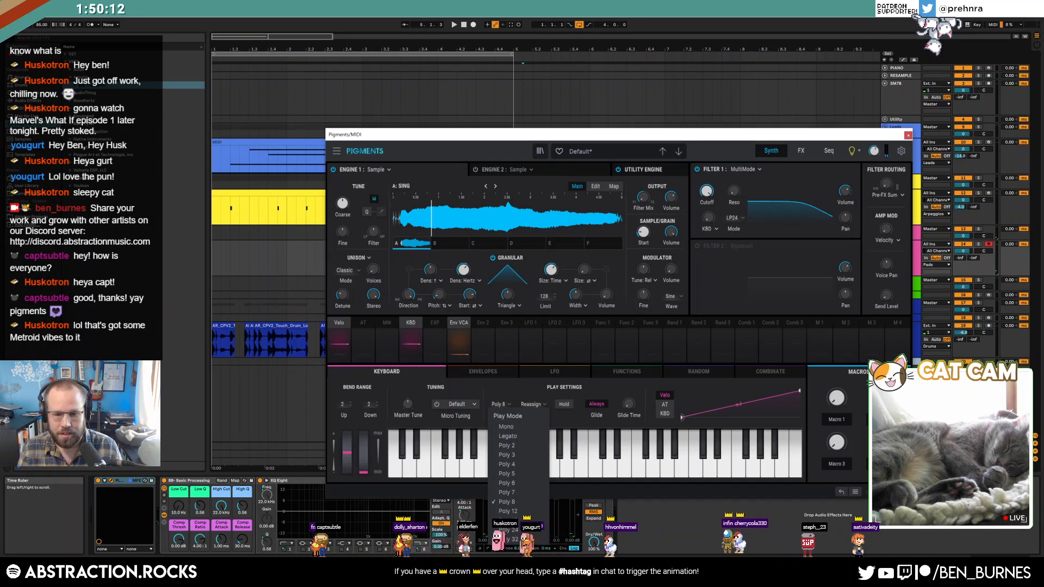
pyautogui.click(508, 511)
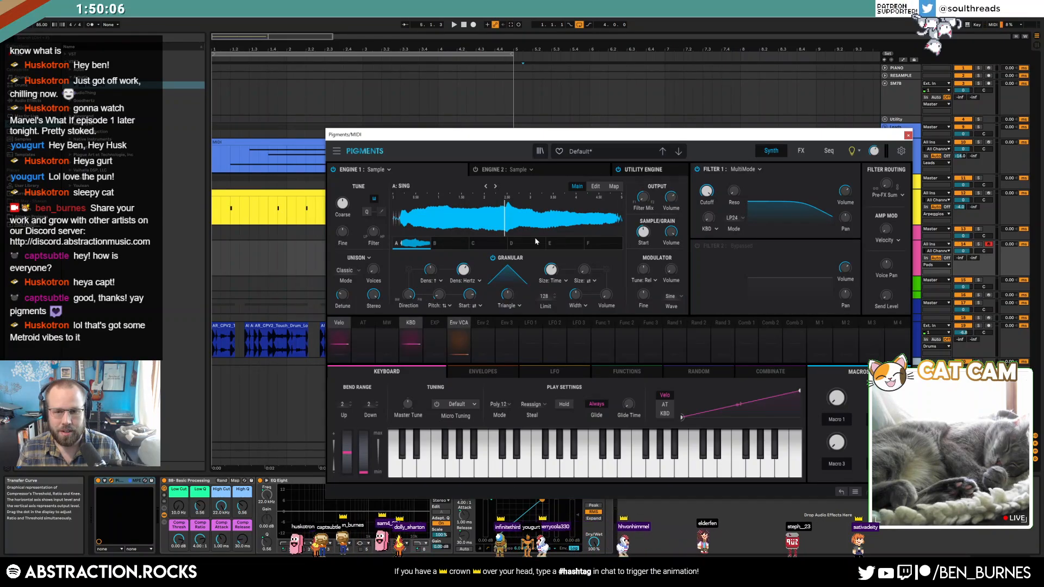
pyautogui.click(908, 136)
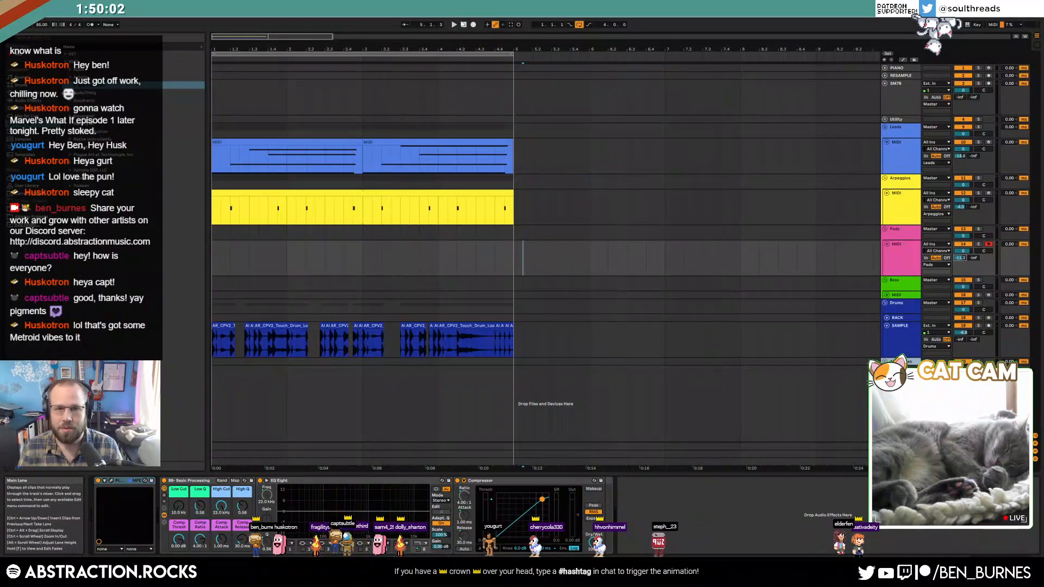
# Step: Record a sustained chord part on the Pads MIDI track over the loop and adjust the track's volume
pyautogui.click(464, 25)
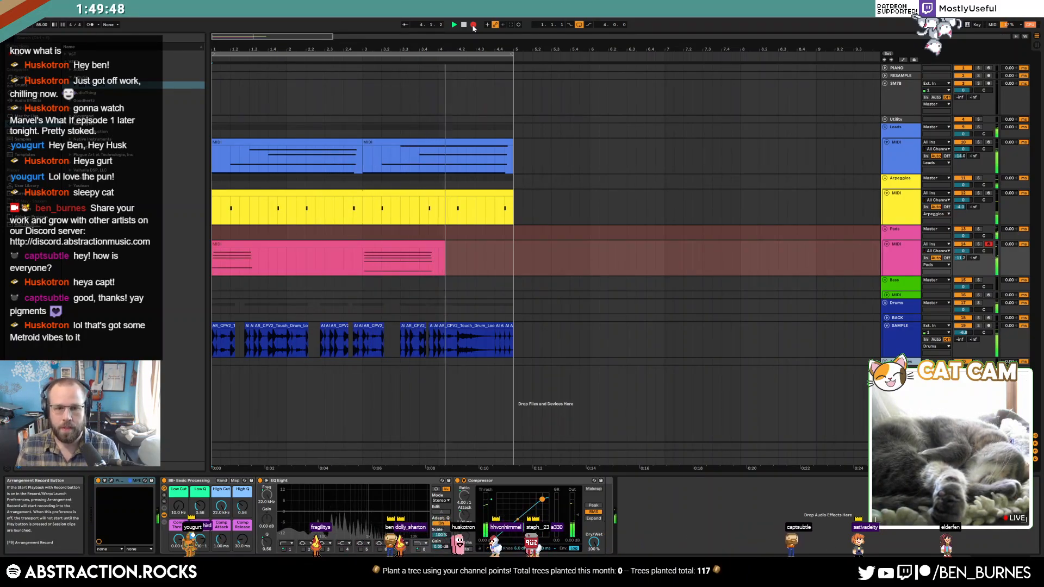
pyautogui.click(473, 25)
pyautogui.moveTo(963, 251)
pyautogui.mouseDown()
pyautogui.moveTo(963, 272)
pyautogui.moveTo(960, 246)
pyautogui.mouseUp()
# Step: Reopen Pigments from the Pads track and slightly lengthen the attack of the Env VCA envelope
pyautogui.click(111, 481)
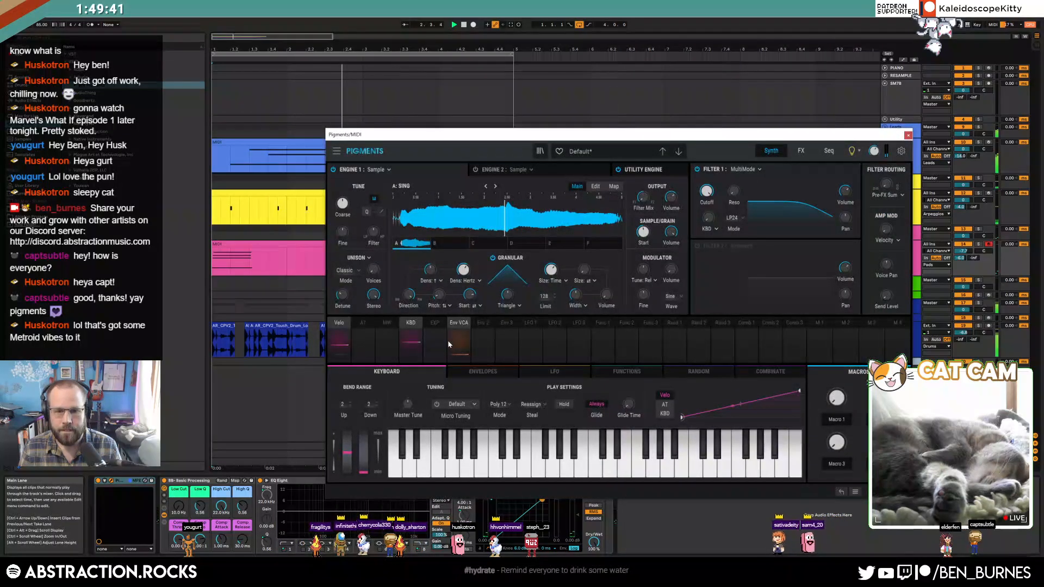
pyautogui.click(455, 373)
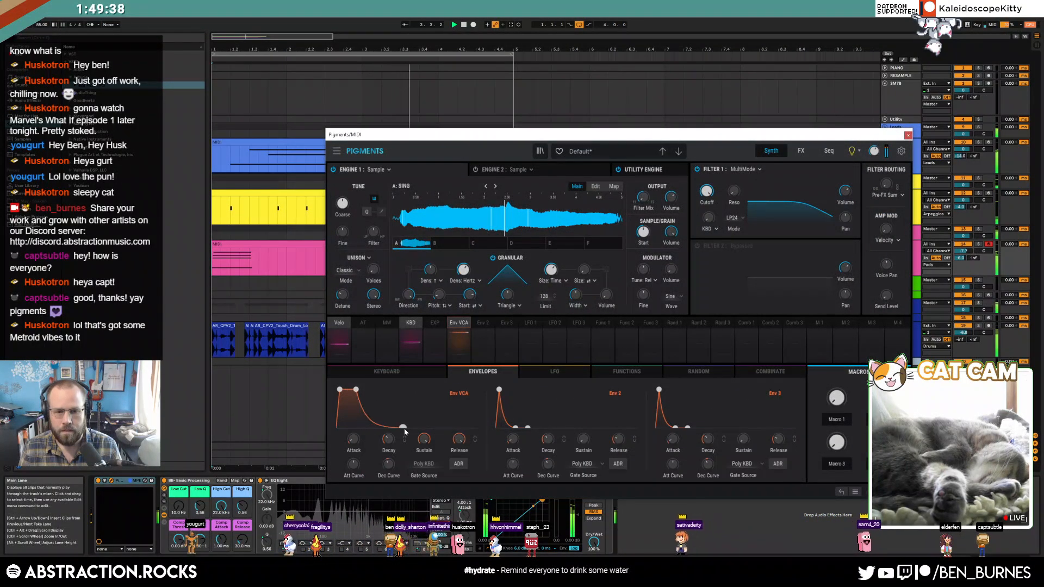
pyautogui.moveTo(339, 391); pyautogui.dragTo(353, 389)
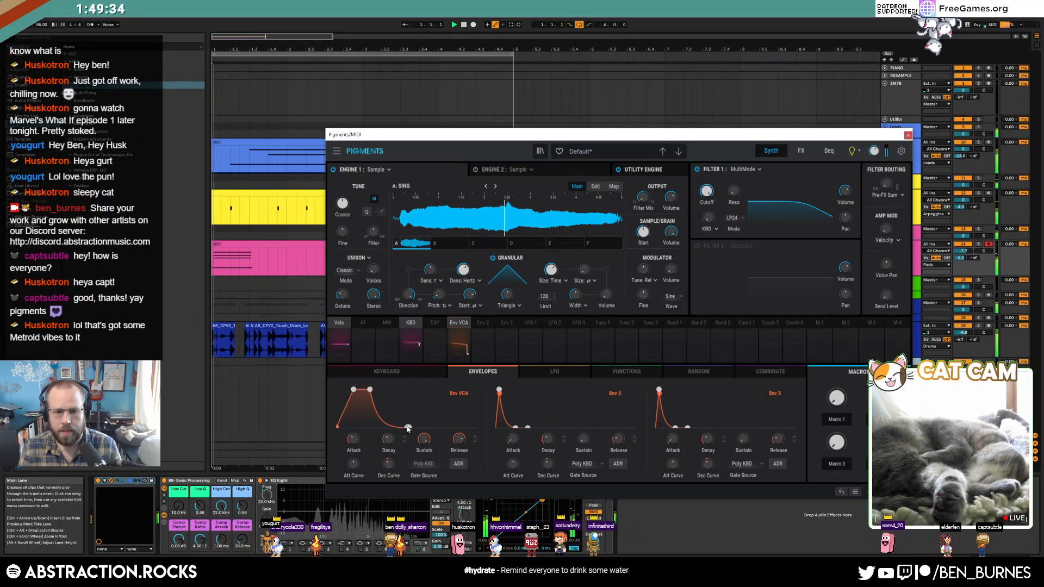
pyautogui.moveTo(354, 390); pyautogui.dragTo(346, 390)
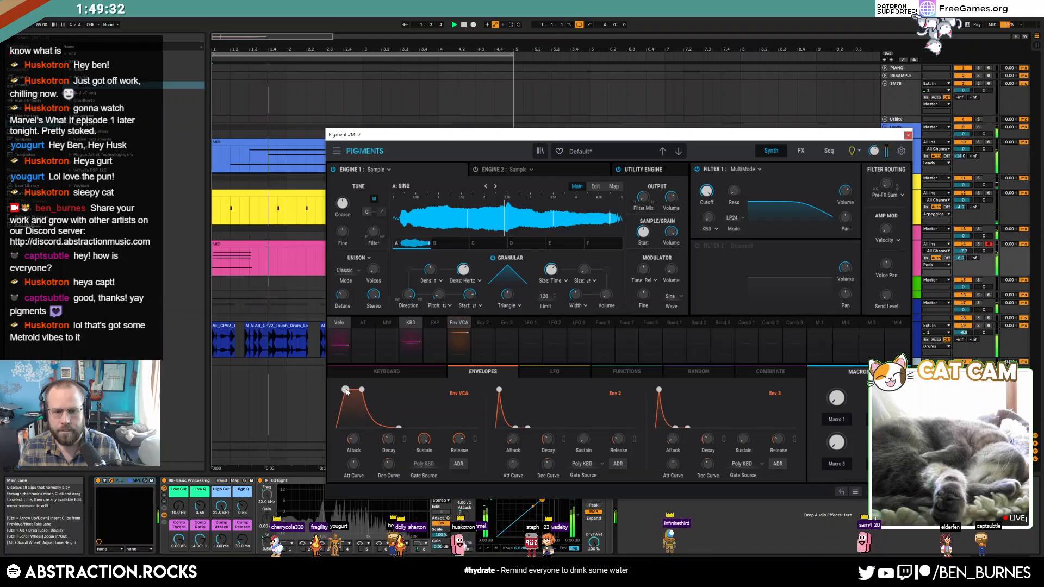
# Step: Lower the Filter 1 cutoff to darken the pad and raise the Pads MIDI track's volume
pyautogui.moveTo(706, 192)
pyautogui.mouseDown()
pyautogui.moveTo(707, 210)
pyautogui.moveTo(734, 188)
pyautogui.moveTo(734, 171)
pyautogui.moveTo(706, 189)
pyautogui.mouseUp()
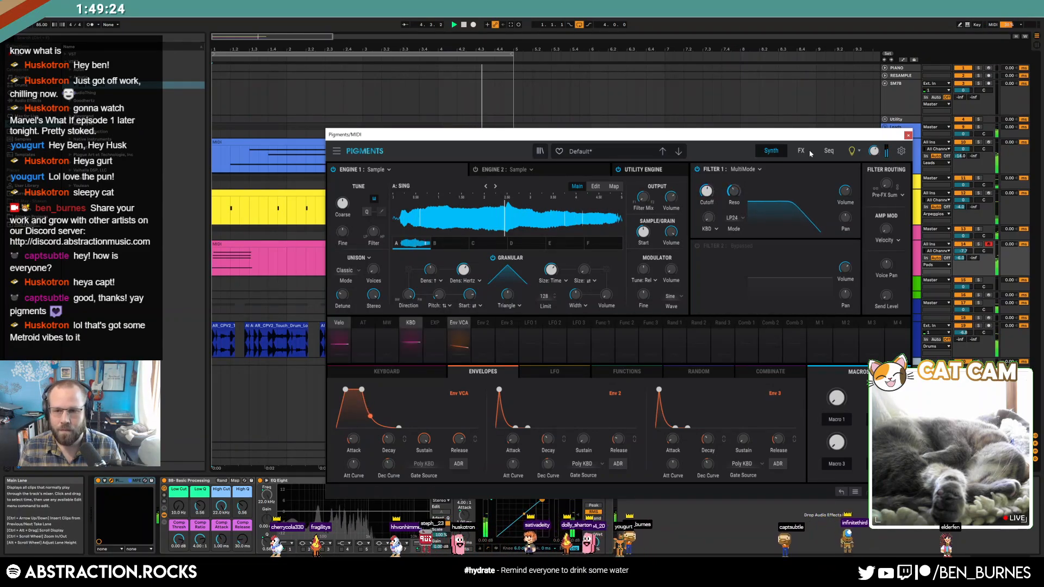
pyautogui.moveTo(963, 251); pyautogui.dragTo(964, 241)
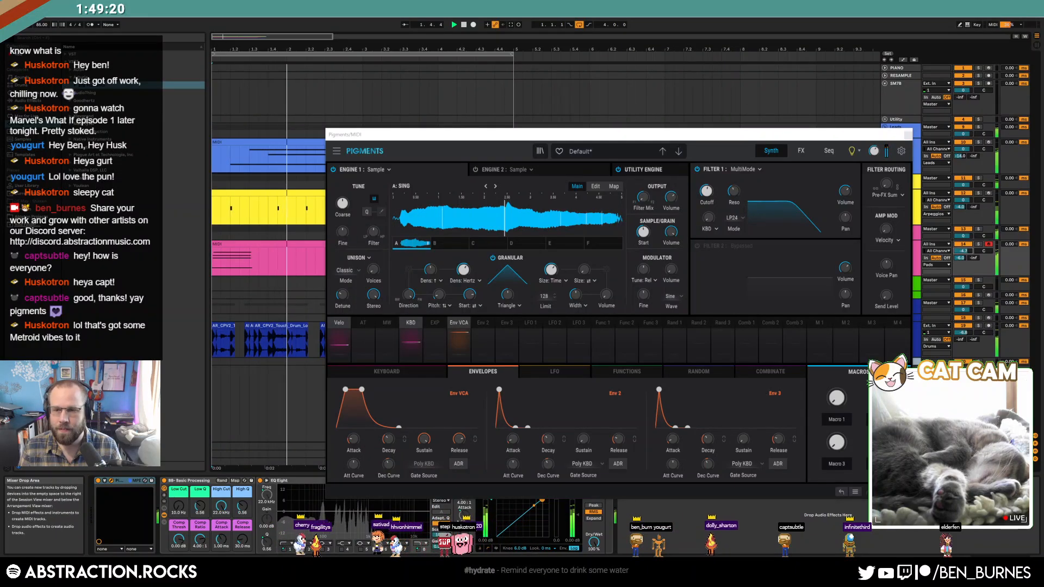
pyautogui.click(801, 151)
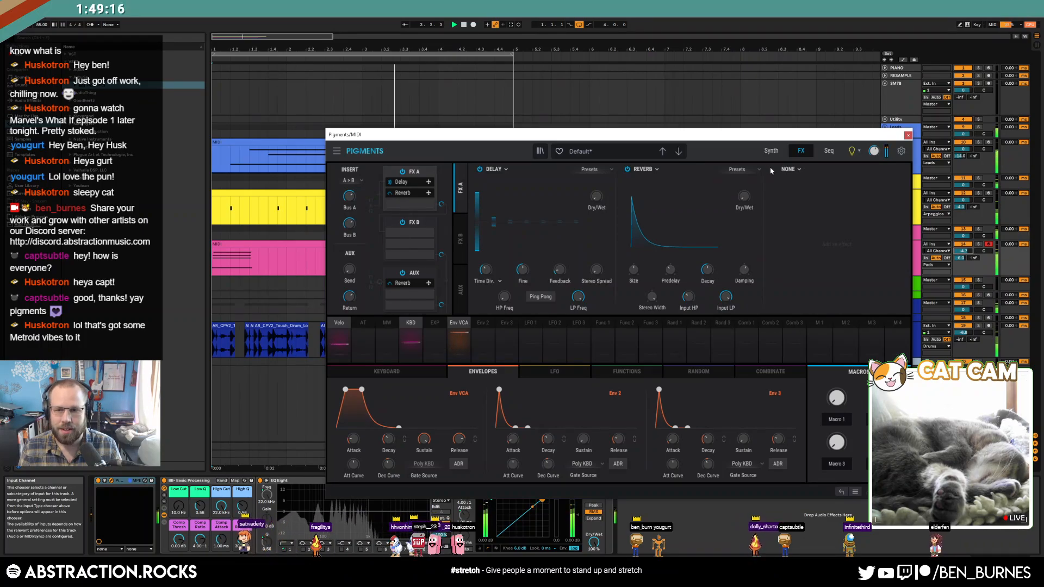
pyautogui.click(800, 171)
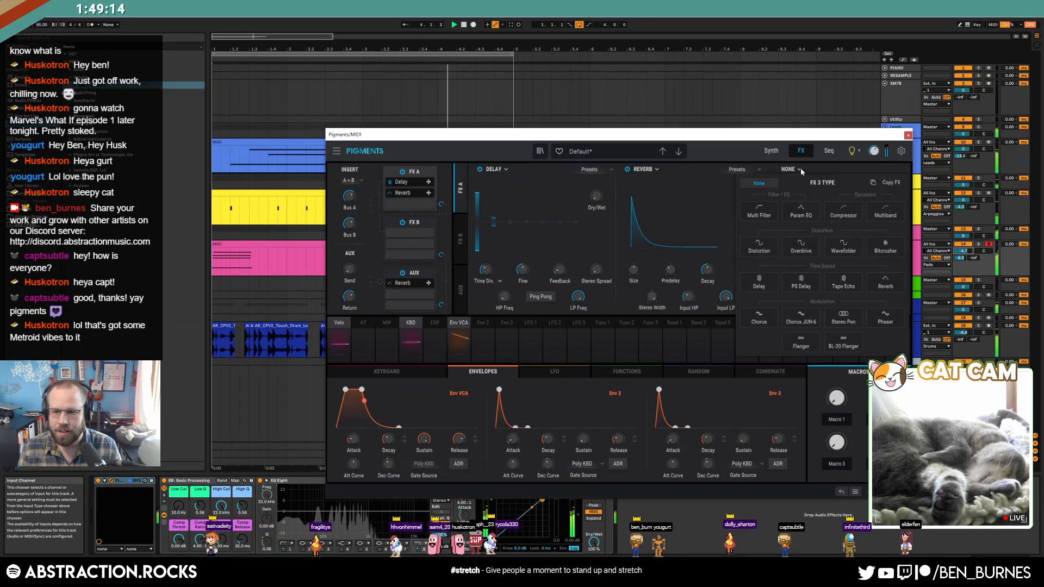
pyautogui.click(773, 152)
pyautogui.click(772, 151)
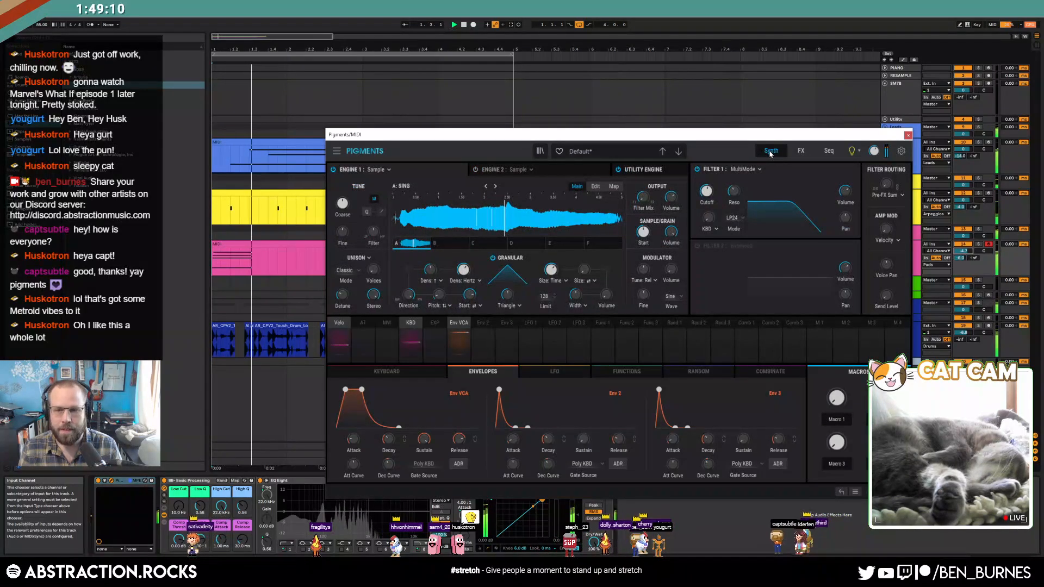
pyautogui.click(752, 170)
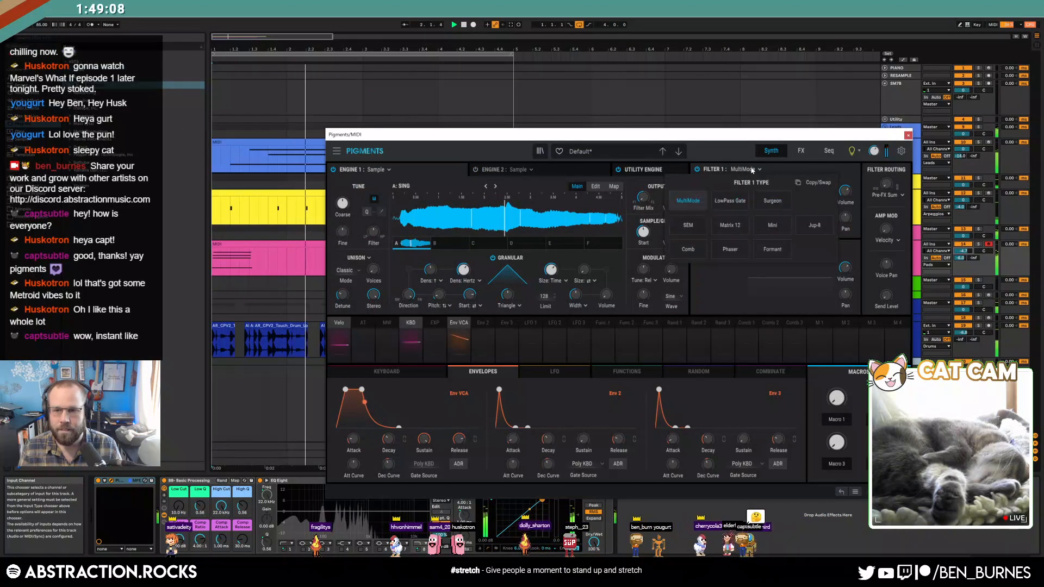
pyautogui.click(753, 170)
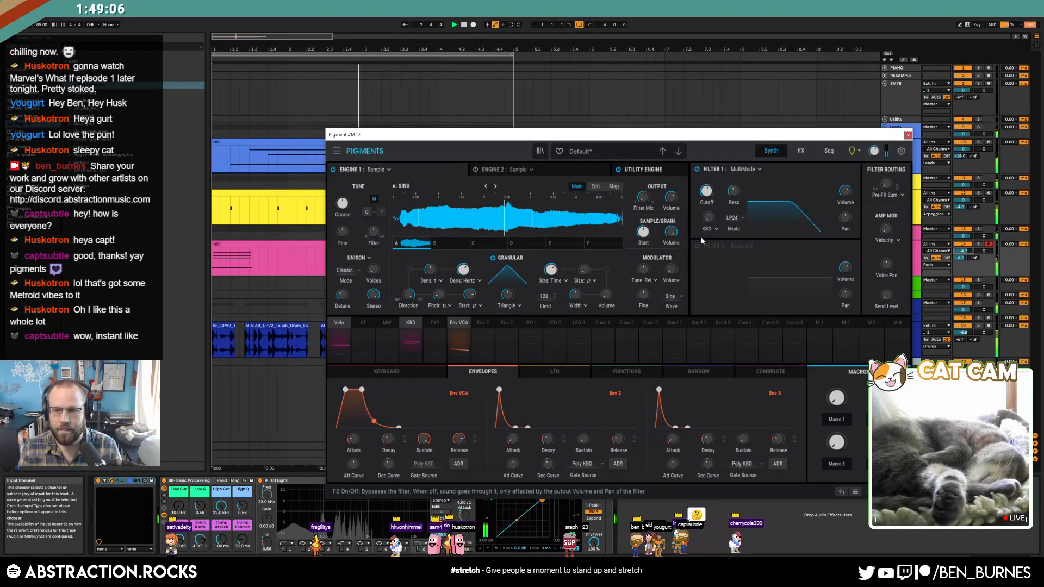
# Step: Try Filter 2 of Pigments with the Phaser type, then bypass that filter again
pyautogui.click(697, 246)
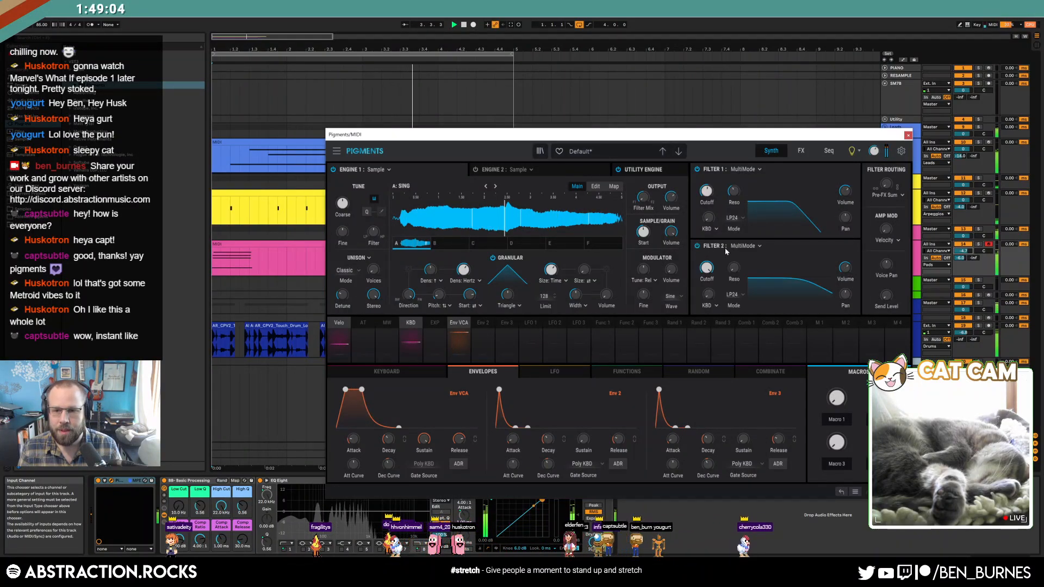
pyautogui.click(746, 247)
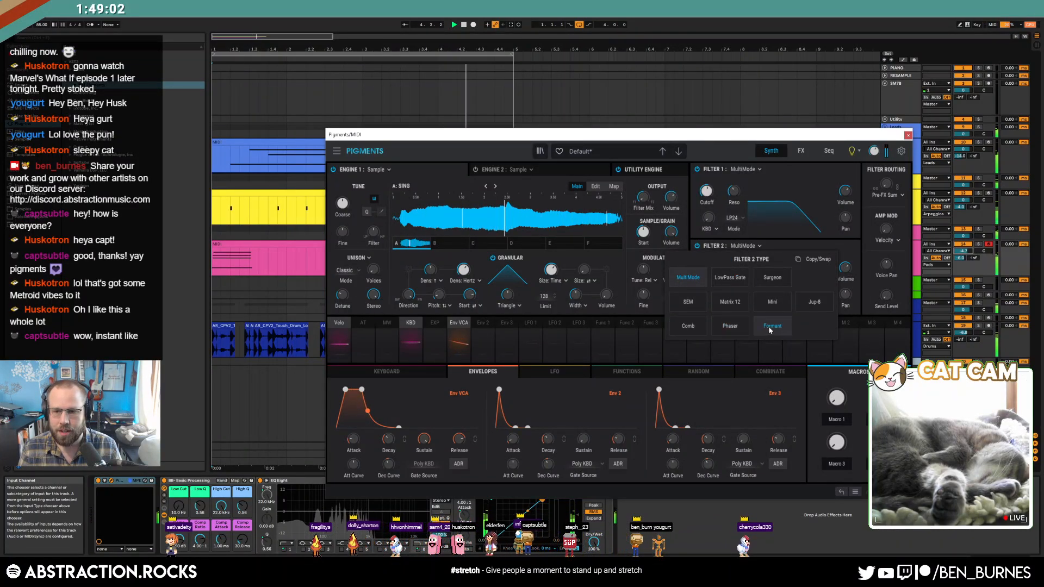
pyautogui.click(739, 328)
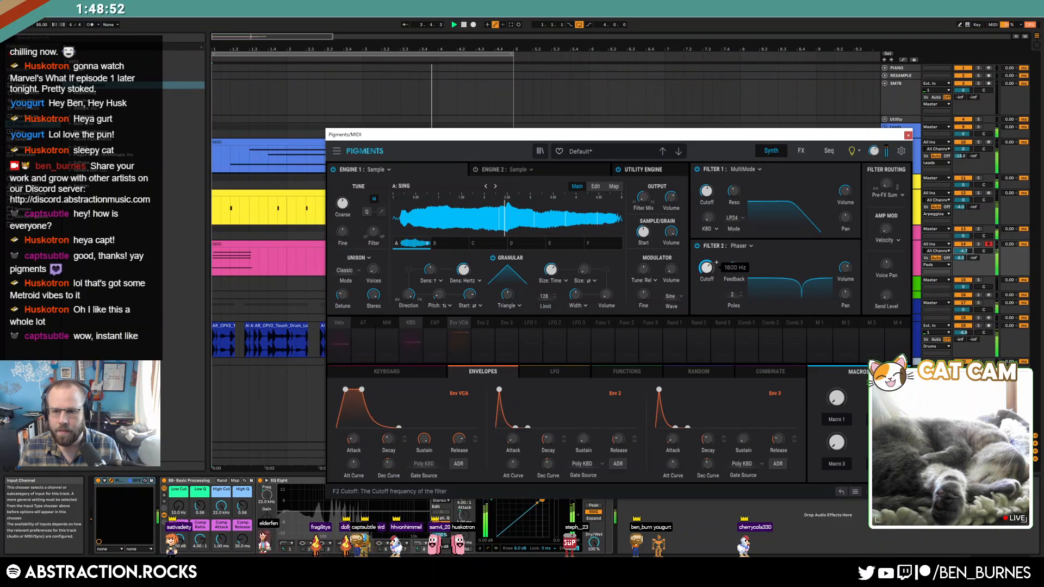
pyautogui.click(697, 246)
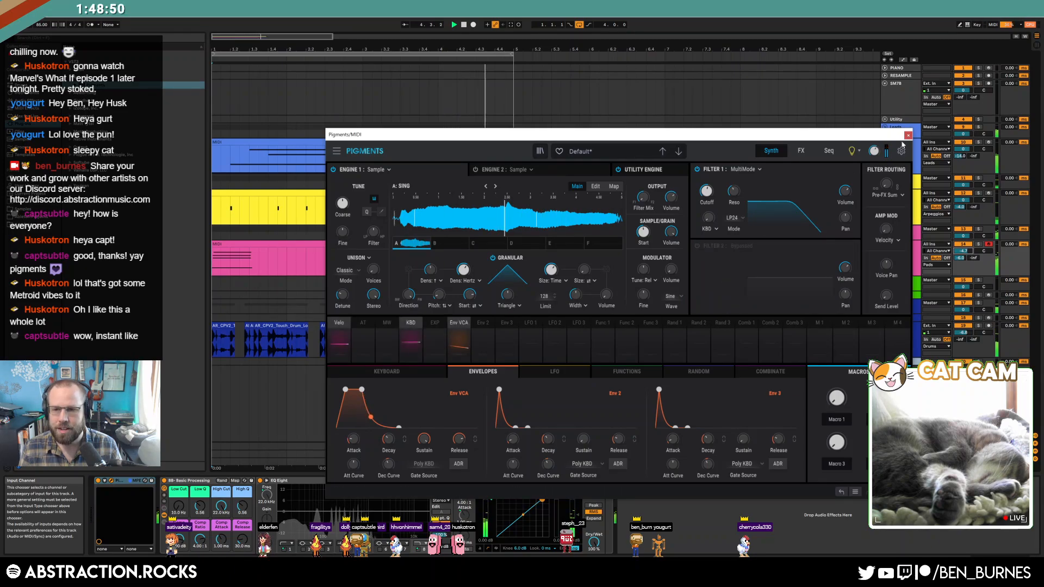
# Step: Close Pigments, slightly lower the Pads MIDI track's volume, and place Redux directly after Pigments with a rate of about 17.3 kHz
pyautogui.click(908, 134)
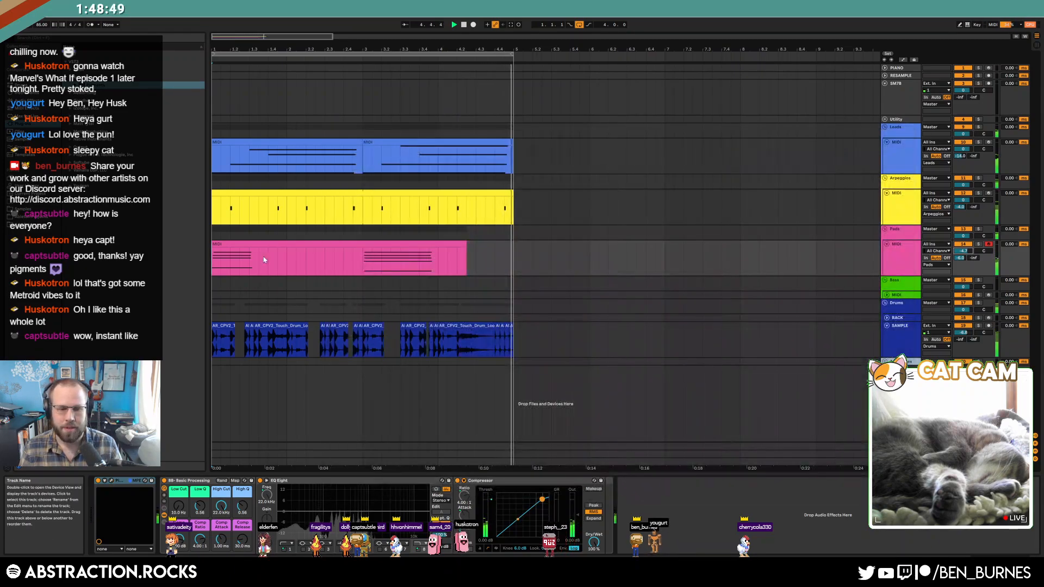
pyautogui.click(33, 101)
pyautogui.moveTo(964, 252); pyautogui.dragTo(964, 257)
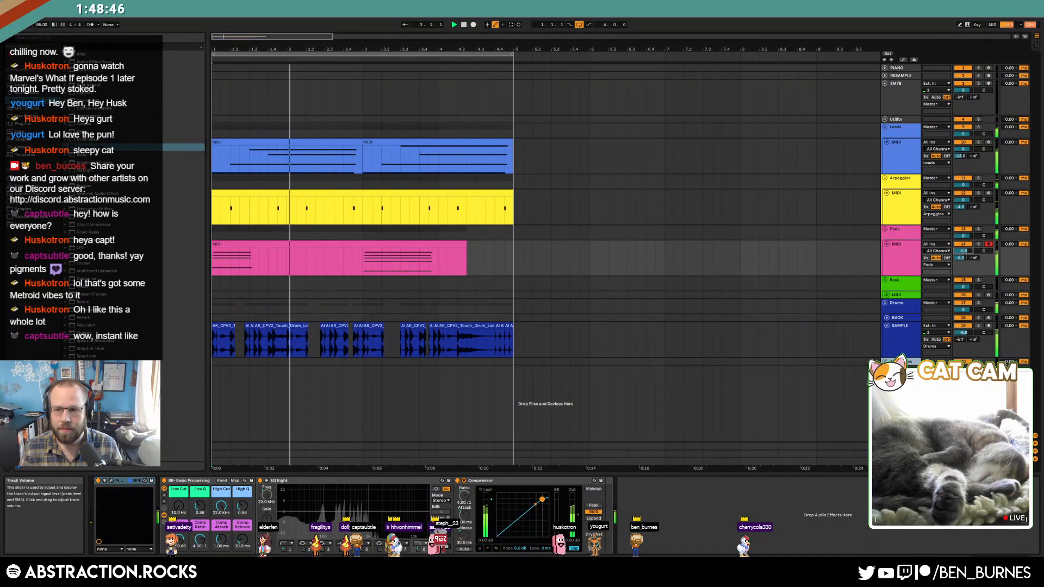
pyautogui.moveTo(82, 302); pyautogui.dragTo(202, 509)
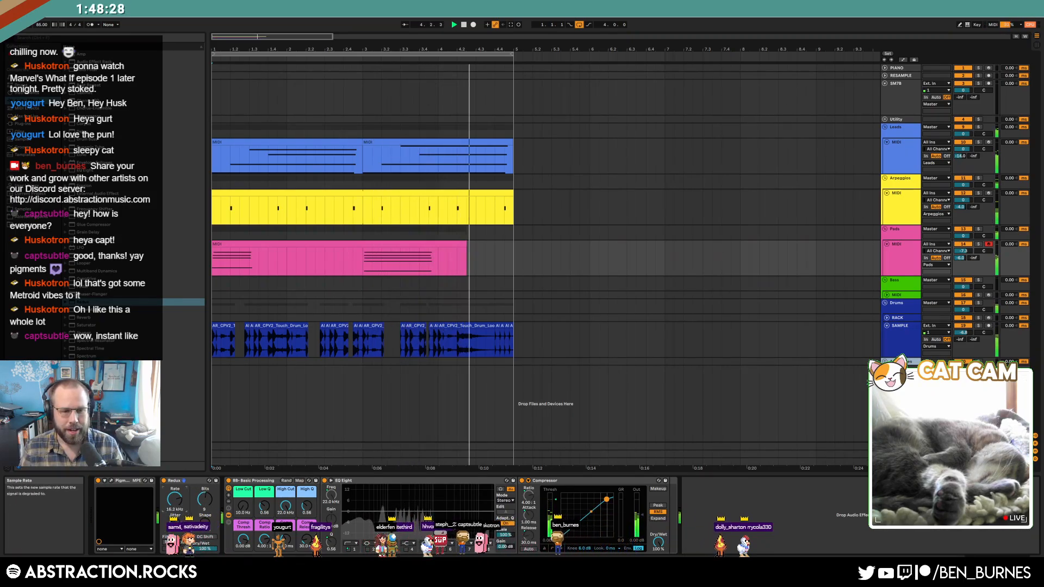
# Step: Insert Phaser-Flanger between Pigments and Redux, keep it in Phaser mode after trying Flanger, and adjust its Warmth
pyautogui.click(96, 294)
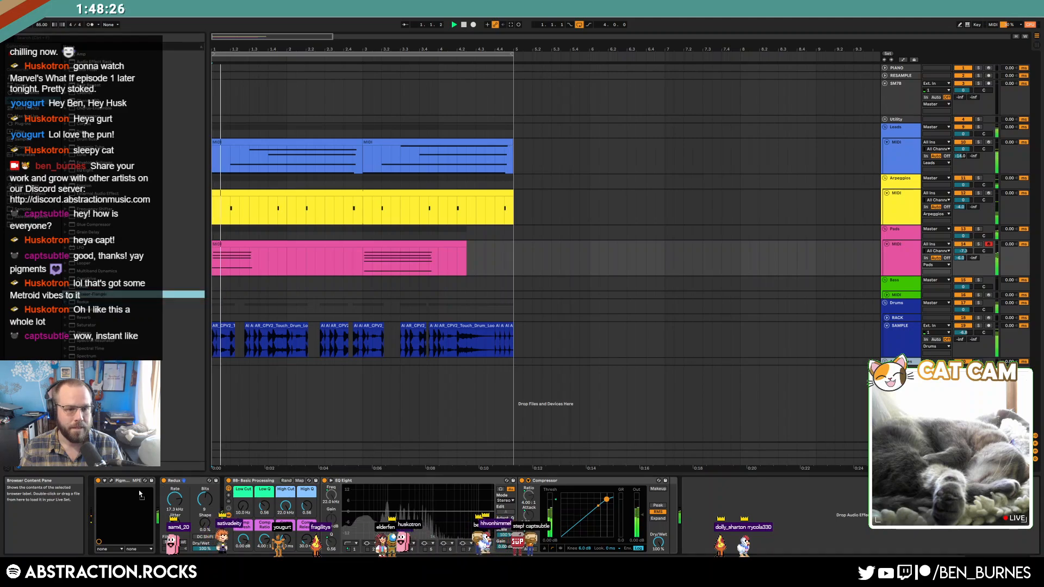
pyautogui.moveTo(97, 295); pyautogui.dragTo(165, 511)
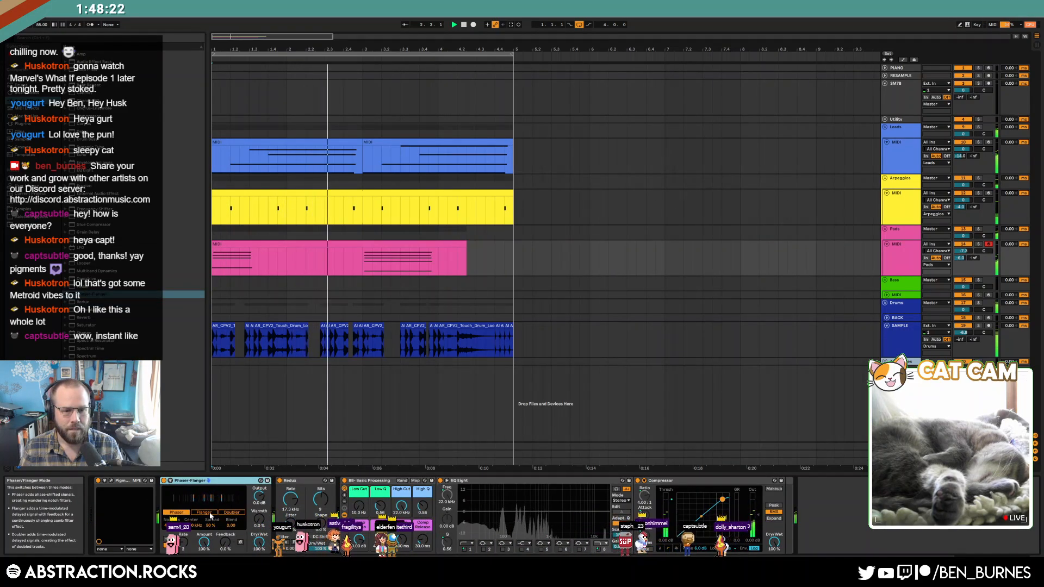
pyautogui.click(207, 513)
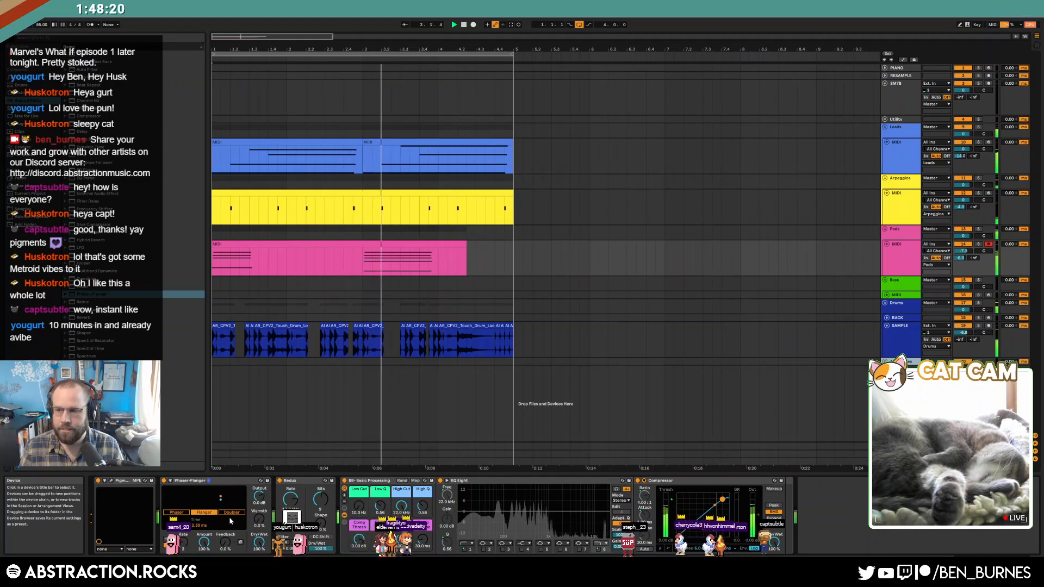
pyautogui.click(180, 512)
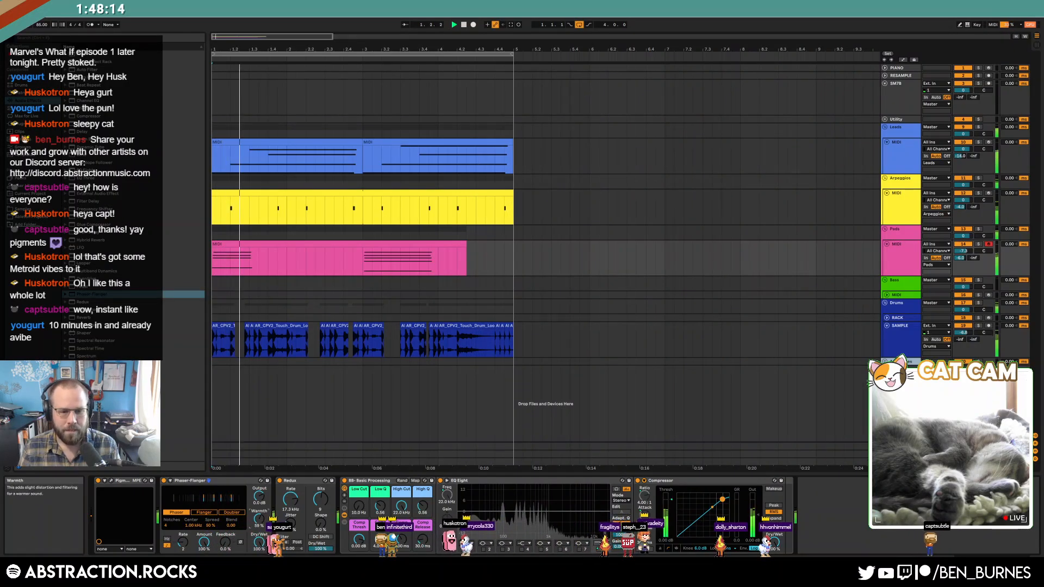
pyautogui.moveTo(260, 518); pyautogui.dragTo(260, 521)
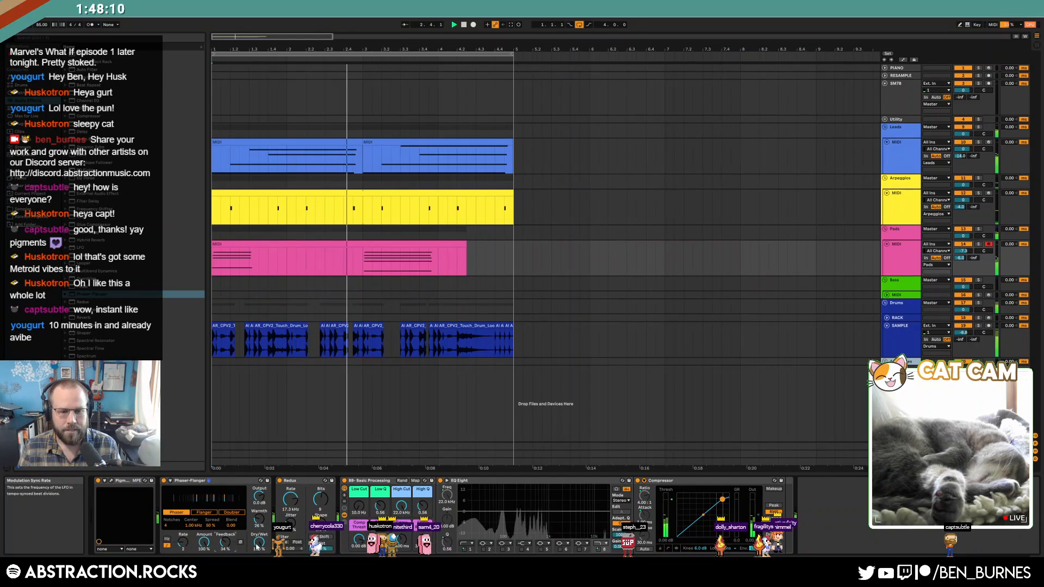
# Step: Unfold the RACK track, solo the Pads track, and edit its MIDI clip by slightly lengthening the first chord and shortening the second
pyautogui.click(887, 319)
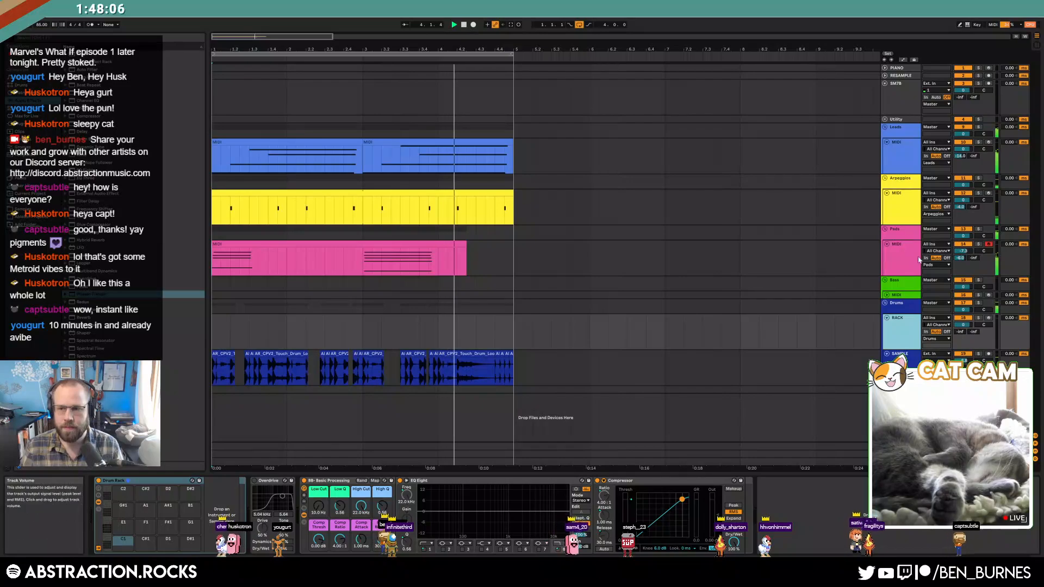
pyautogui.click(906, 256)
pyautogui.moveTo(493, 250); pyautogui.dragTo(241, 259)
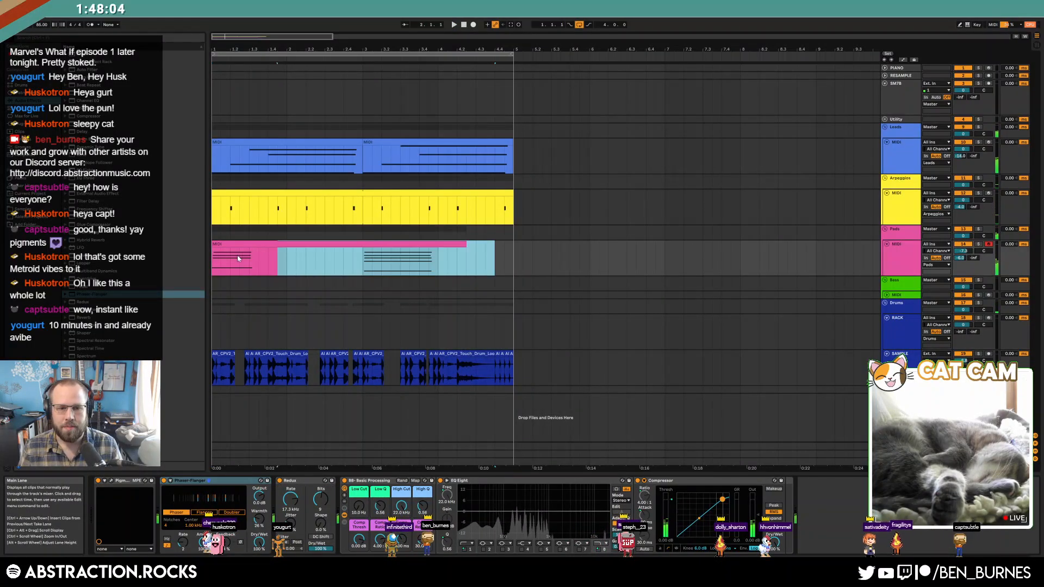
pyautogui.doubleClick(377, 242)
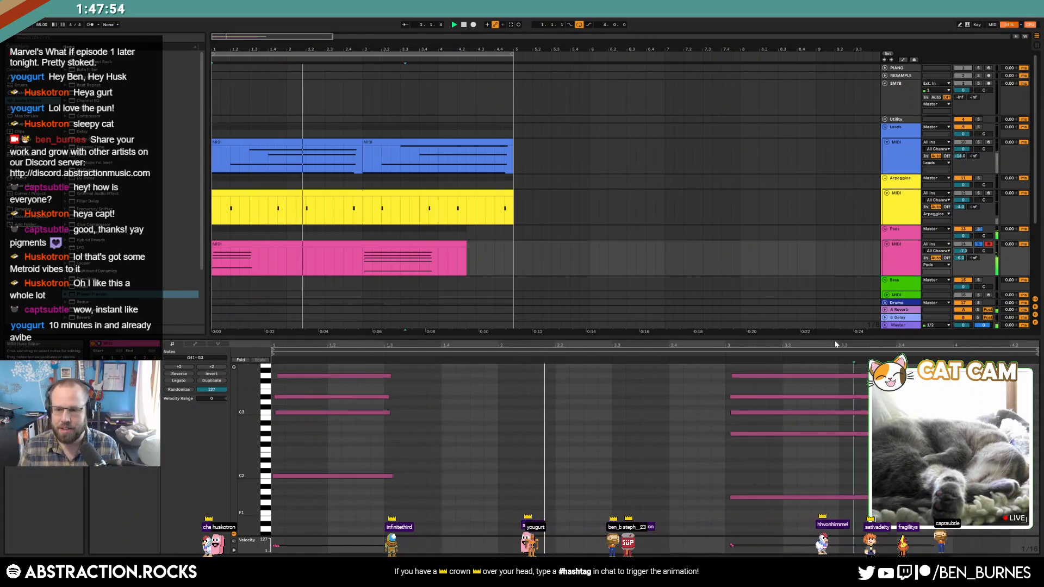
pyautogui.hotkey('ctrl', 'z')
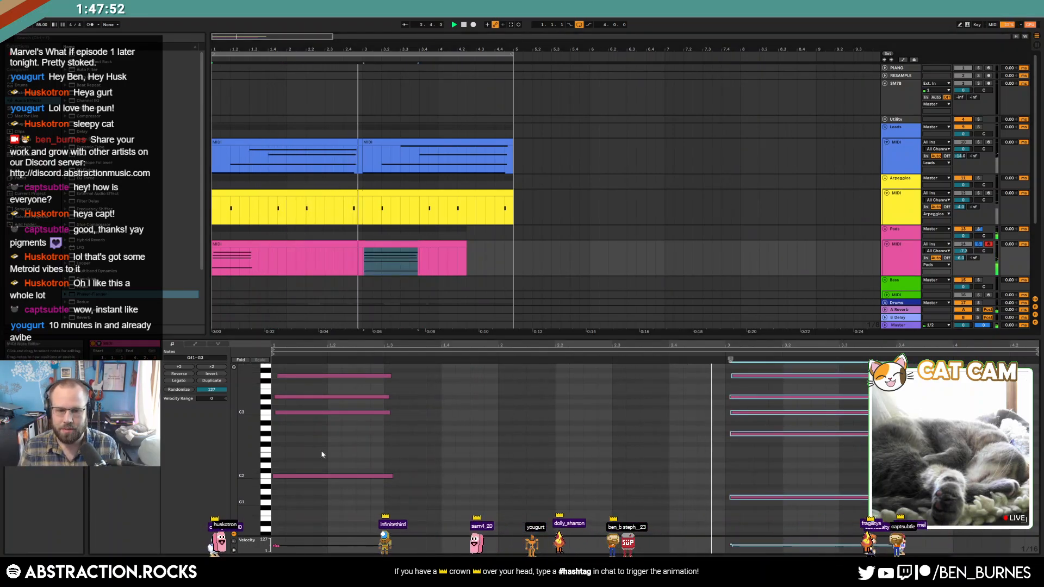
pyautogui.hotkey('ctrl', 'z')
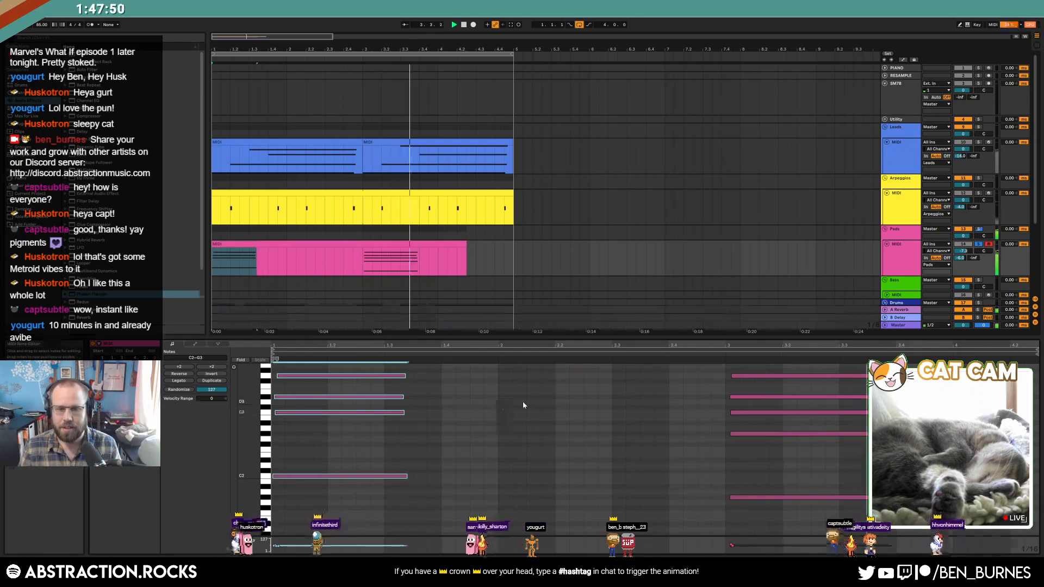
pyautogui.hotkey('shift', 'Tab')
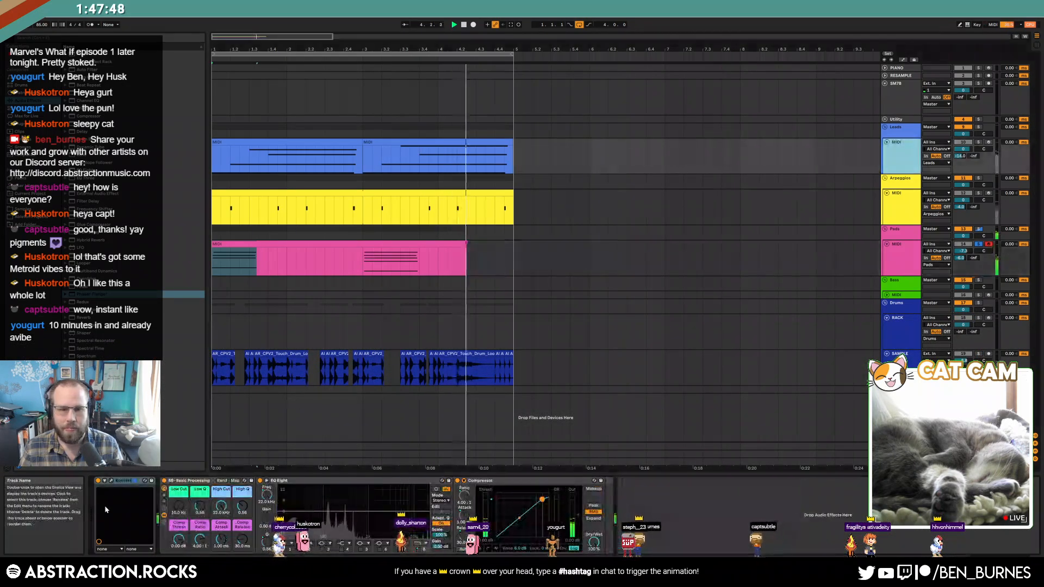
# Step: Check the lead's Kontakt instrument, unsolo the Pads track, and mute the Arpeggios MIDI track
pyautogui.click(111, 480)
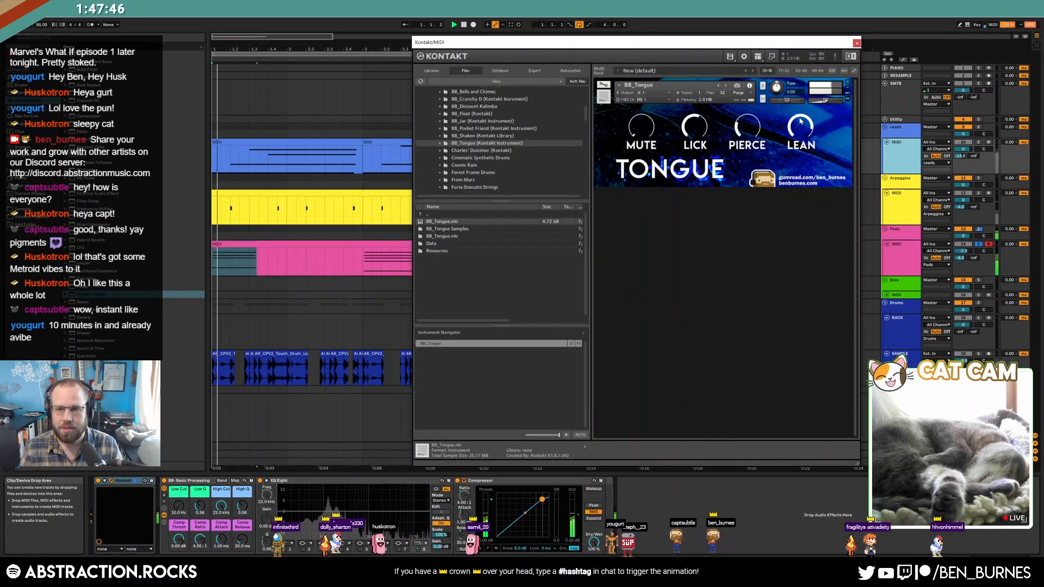
pyautogui.click(857, 43)
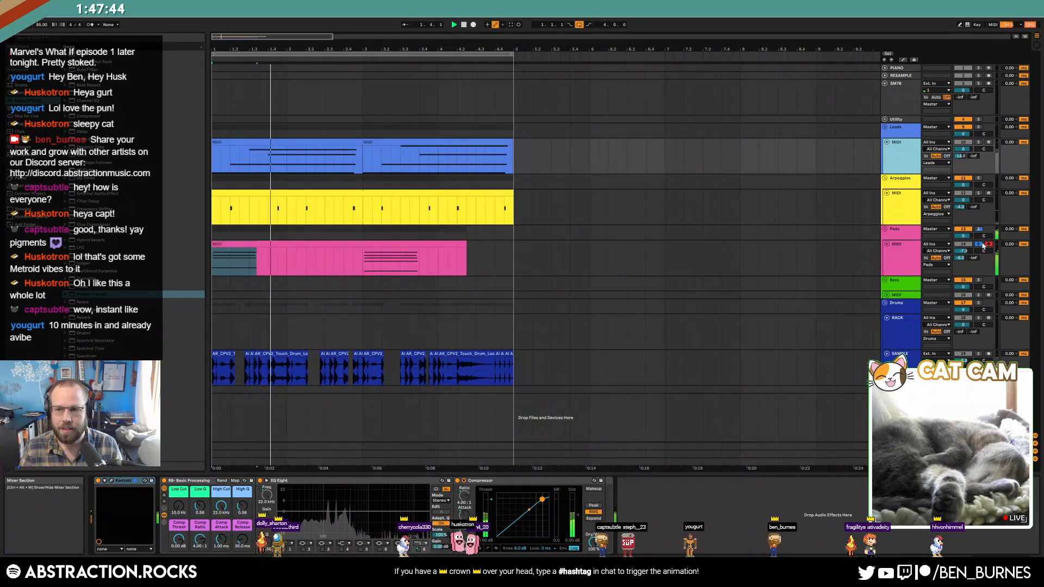
pyautogui.click(979, 244)
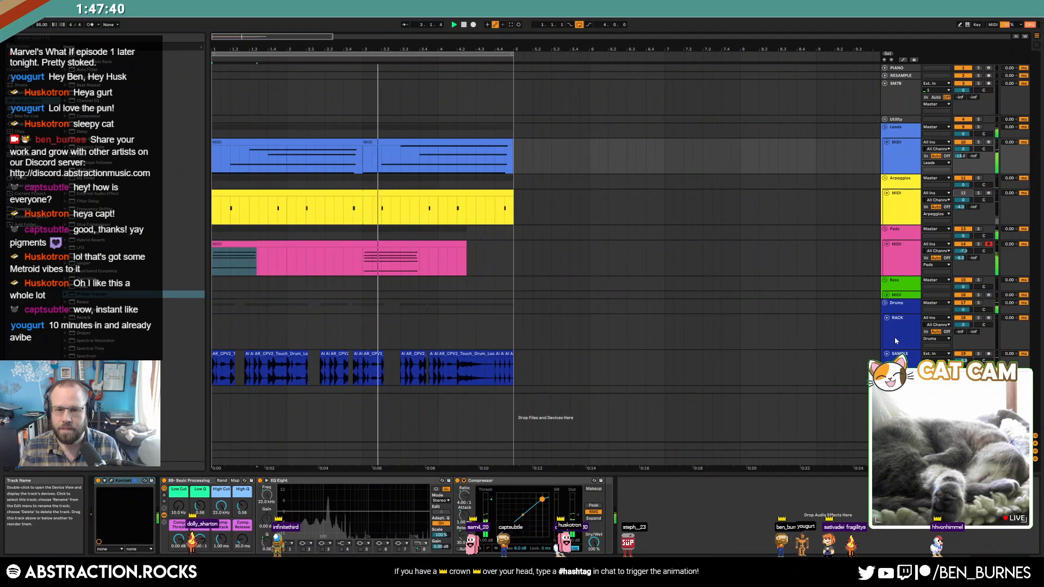
pyautogui.click(898, 355)
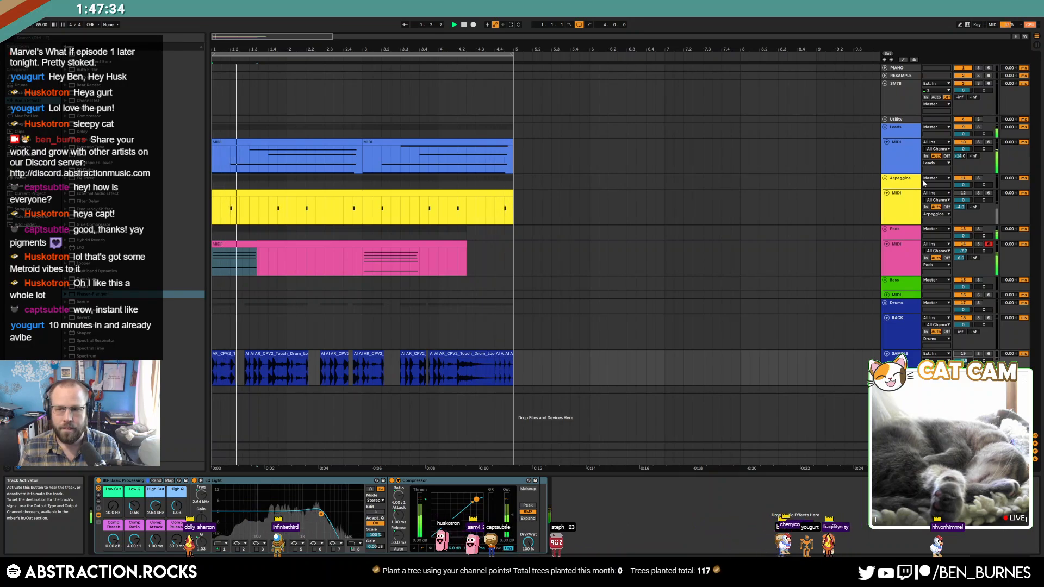
# Step: Examine the BB_Tongue instrument settings in Kontakt on the lead MIDI track, then close the plug-in
pyautogui.click(915, 159)
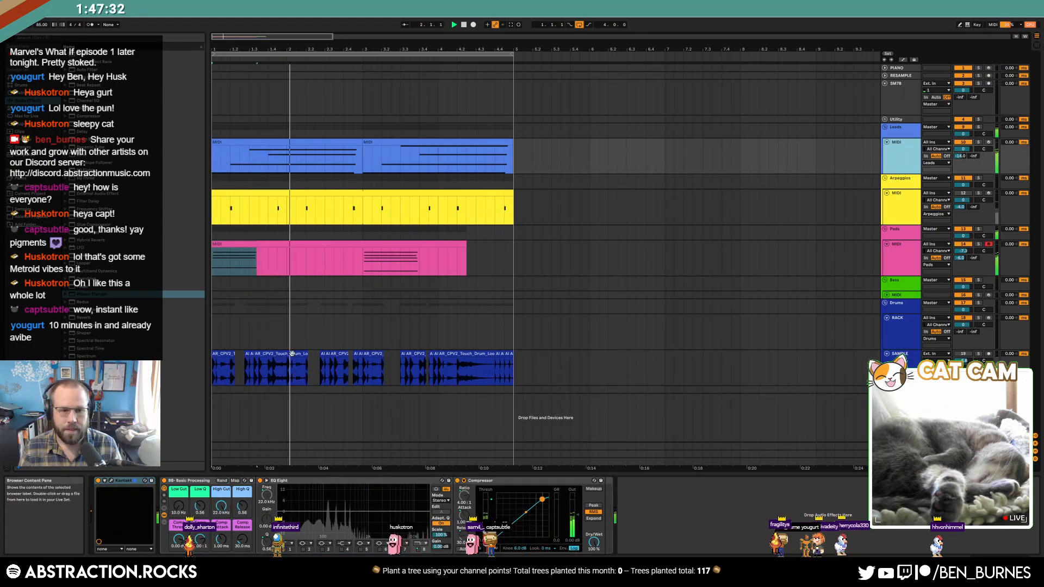
pyautogui.click(306, 159)
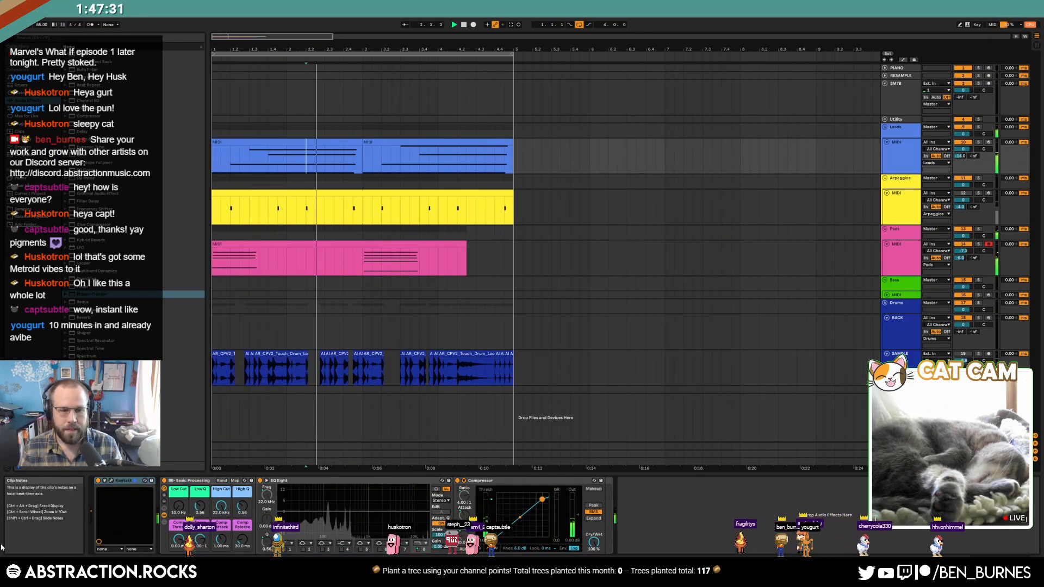
pyautogui.click(111, 481)
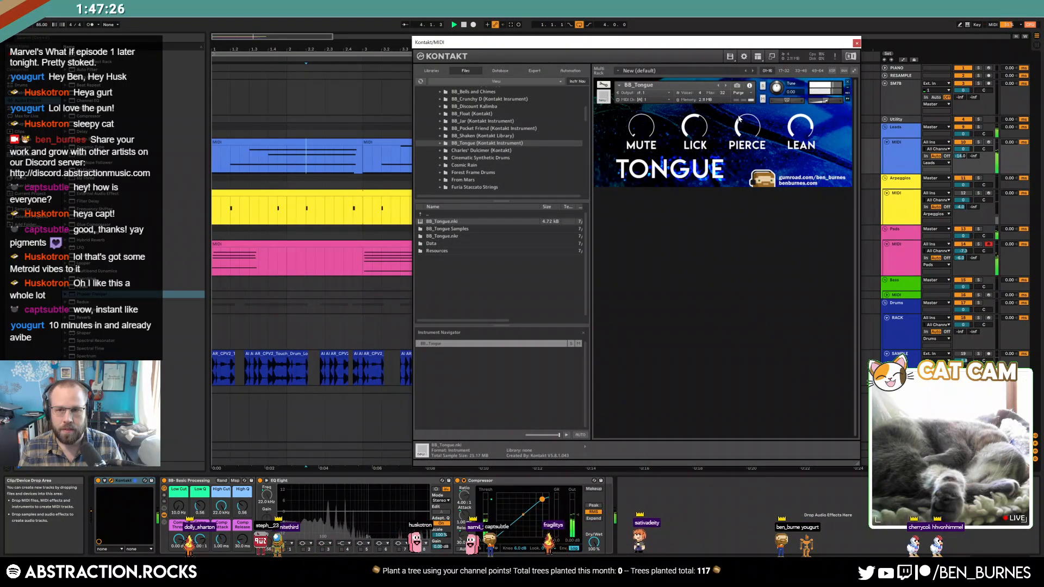
pyautogui.click(857, 43)
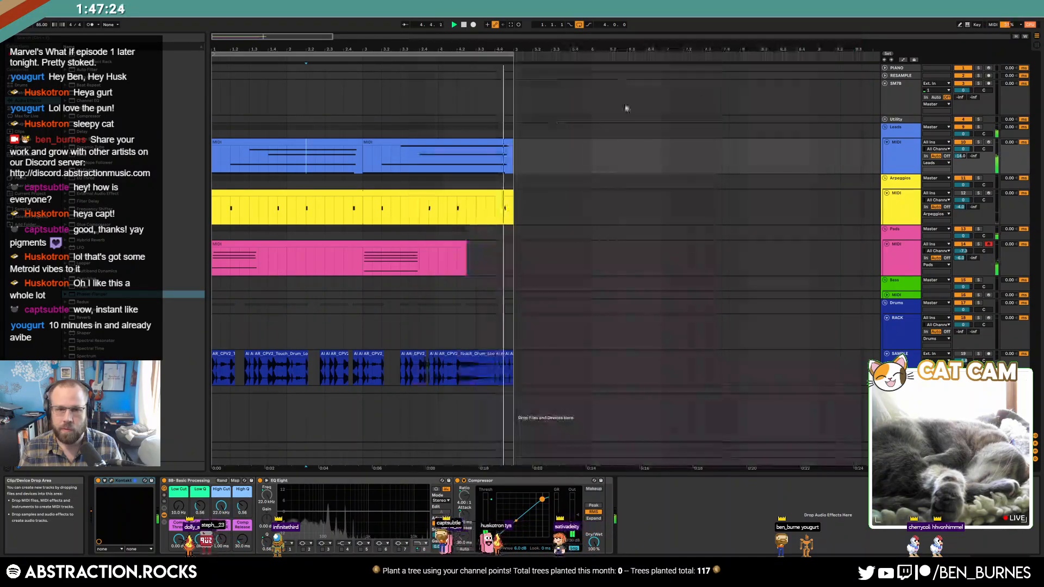
# Step: Consolidate the two lead MIDI clips into one clip and open it with all its notes selected
pyautogui.click(327, 142)
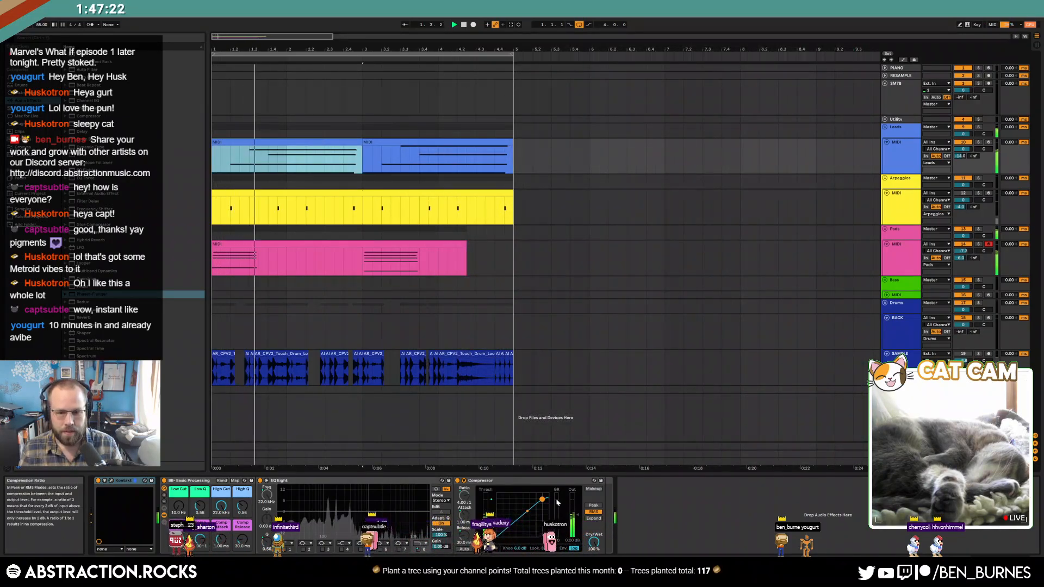
pyautogui.keyDown('shift'); pyautogui.click(370, 142); pyautogui.keyUp('shift')
pyautogui.moveTo(512, 159); pyautogui.dragTo(211, 159)
pyautogui.hotkey('ctrl', 'j')
pyautogui.doubleClick(354, 143)
pyautogui.click(494, 494)
pyautogui.hotkey('ctrl', 'a')
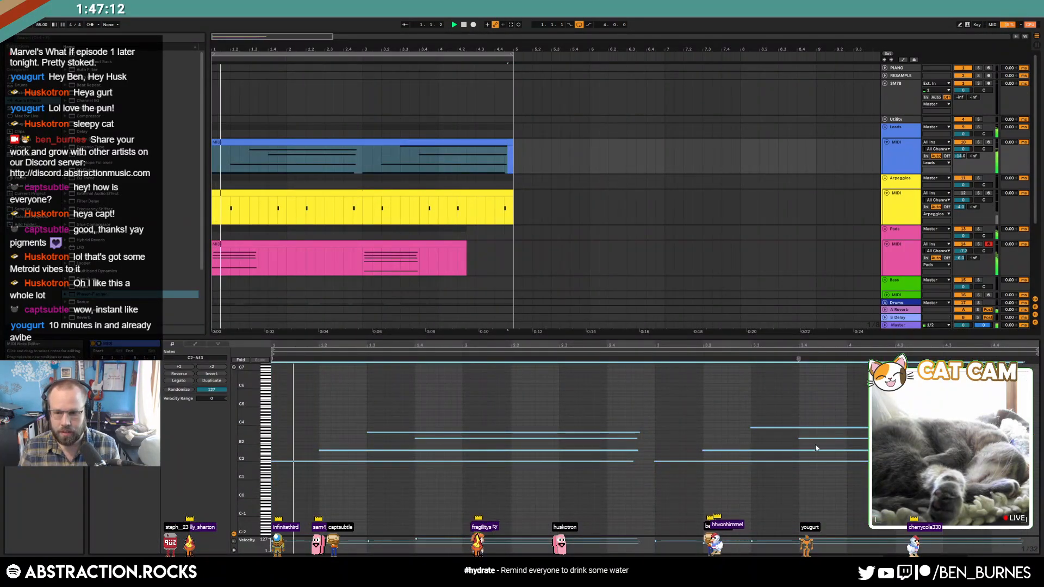
# Step: Duplicate the last D#3 lead note, move the copy to D3 at bar 4, and trim its end to match the D#3 note
pyautogui.click(816, 448)
pyautogui.moveTo(250, 448); pyautogui.dragTo(241, 448)
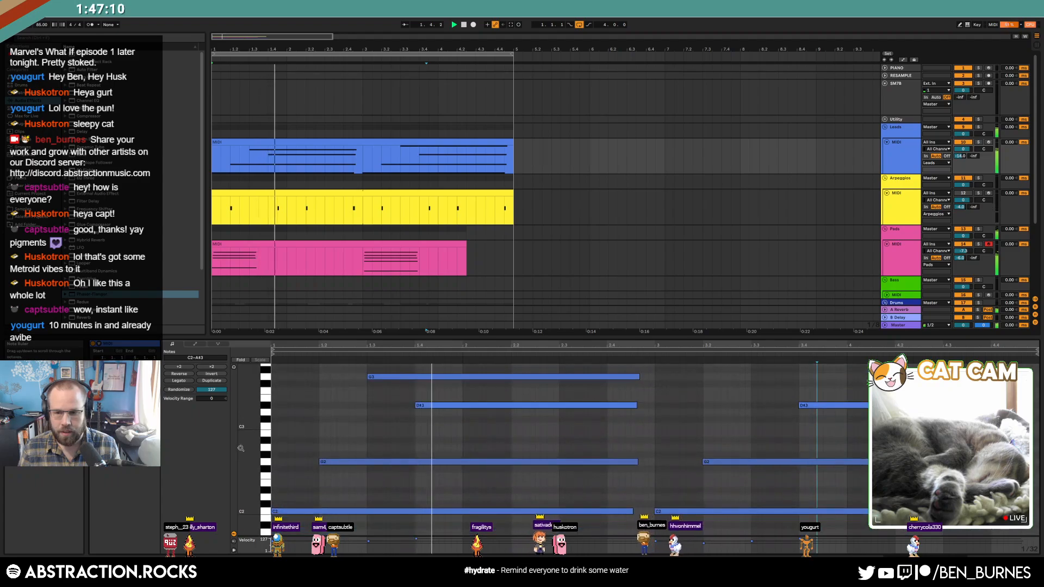
pyautogui.click(855, 406)
pyautogui.hotkey('ctrl', 'd')
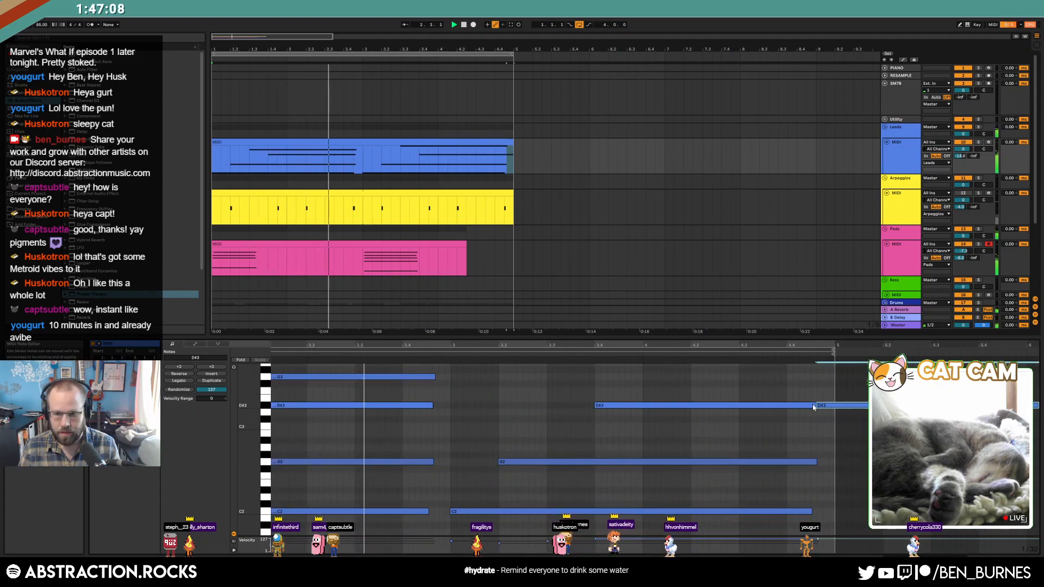
pyautogui.moveTo(813, 406); pyautogui.dragTo(652, 417)
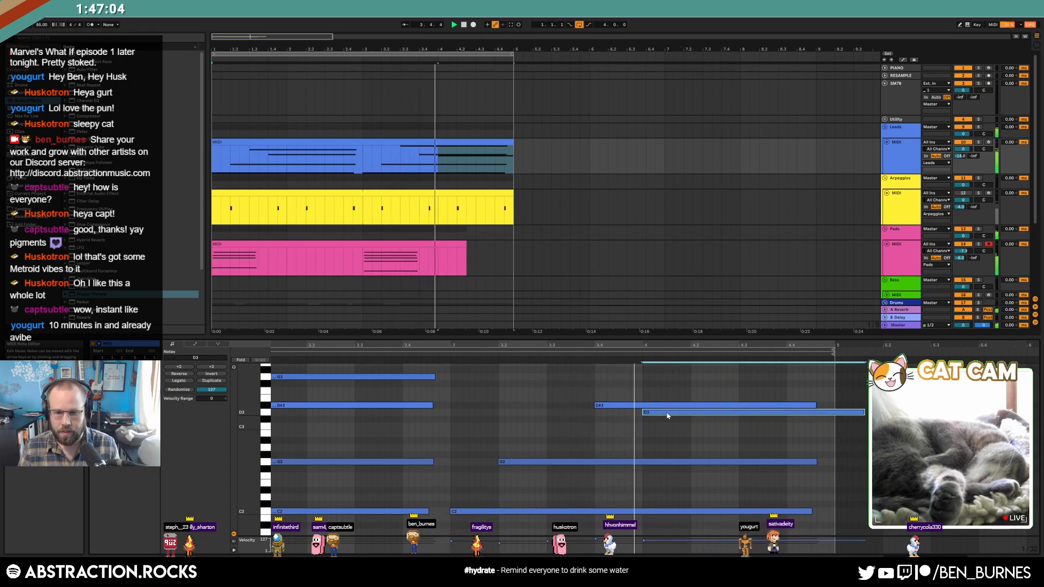
pyautogui.moveTo(864, 412); pyautogui.dragTo(817, 414)
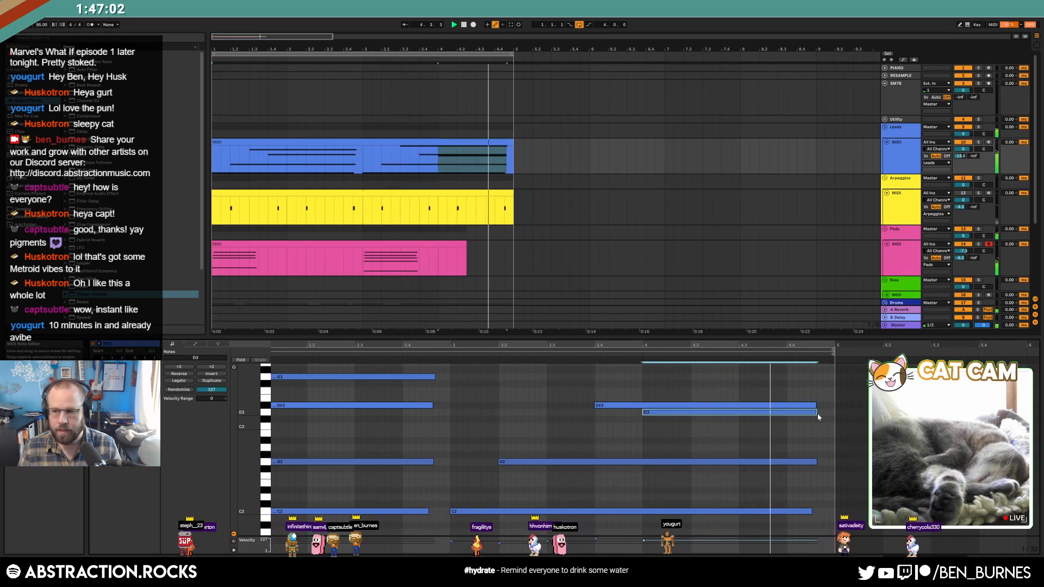
pyautogui.hotkey('shift', 'Tab')
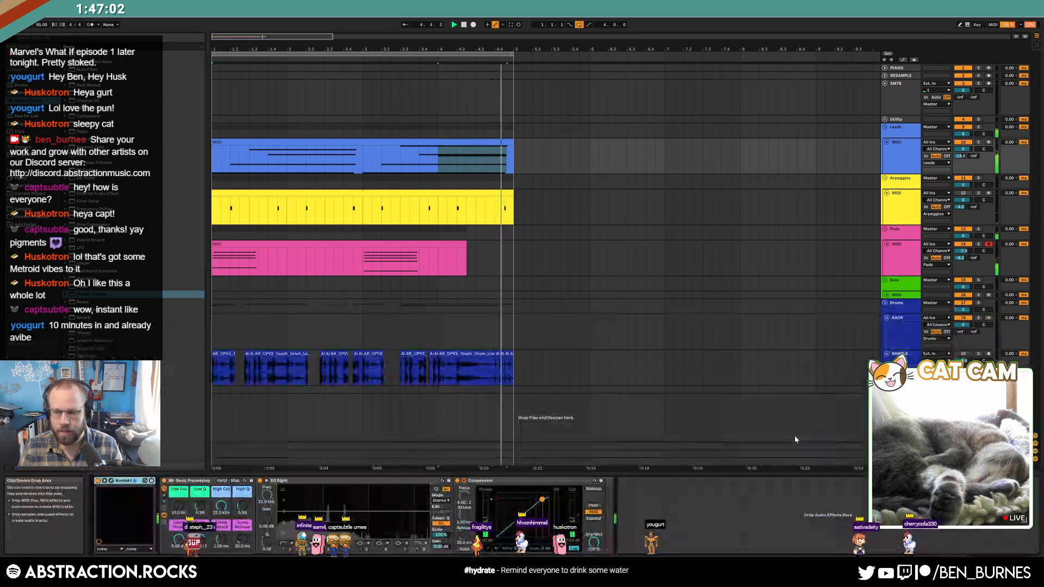
pyautogui.click(915, 338)
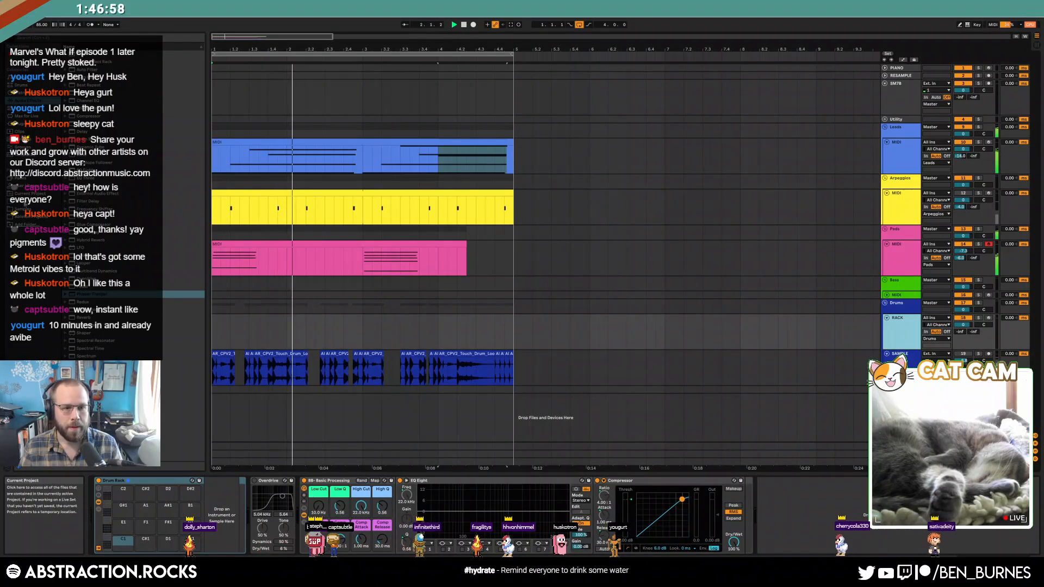
pyautogui.click(486, 259)
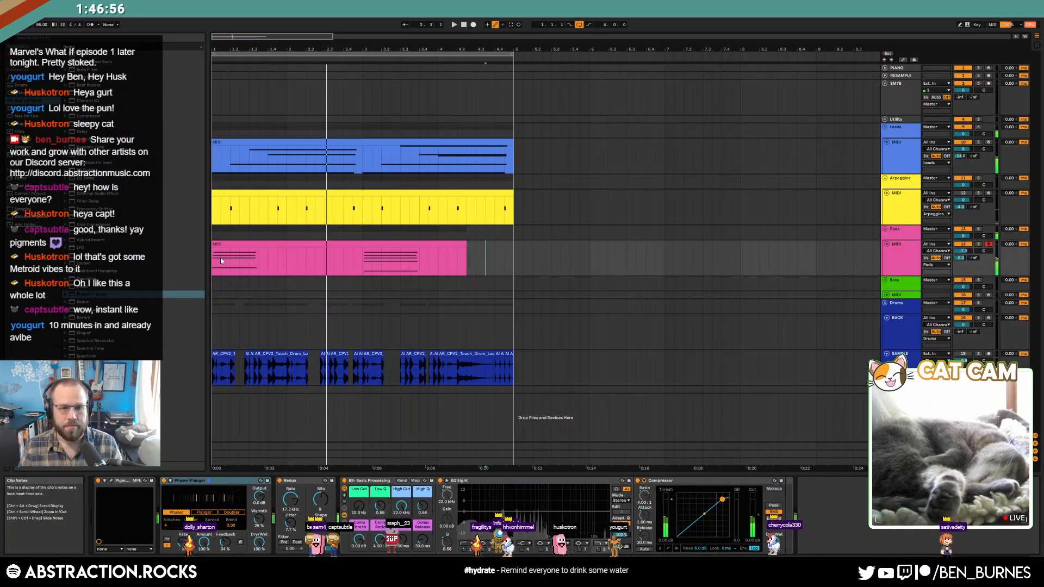
pyautogui.moveTo(214, 259); pyautogui.dragTo(445, 252)
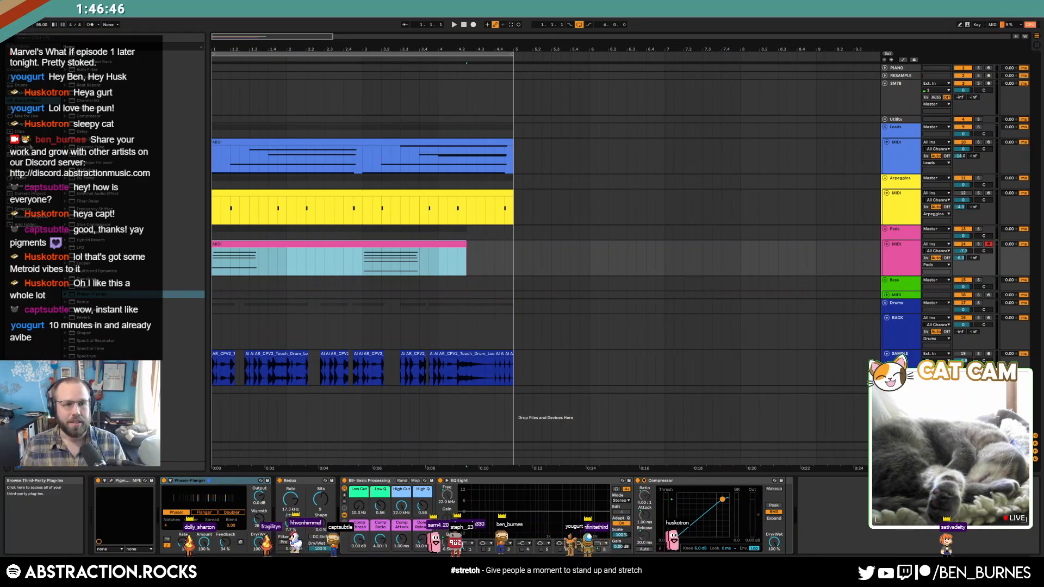
# Step: Browse the sample library to the Vengeance Minimal House pack and expand its VMH1 Bassdrums folder
pyautogui.click(23, 209)
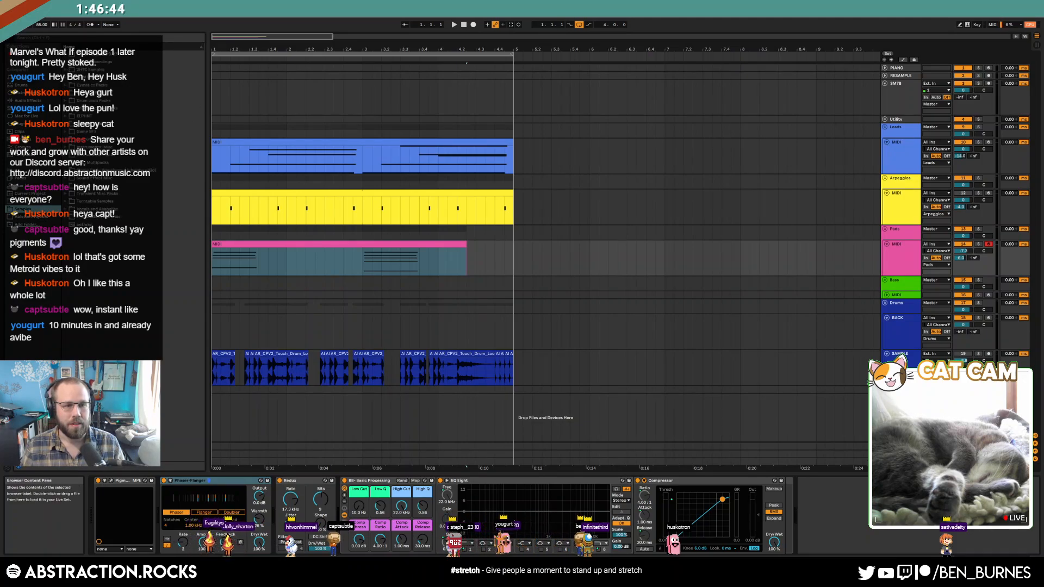
pyautogui.click(66, 162)
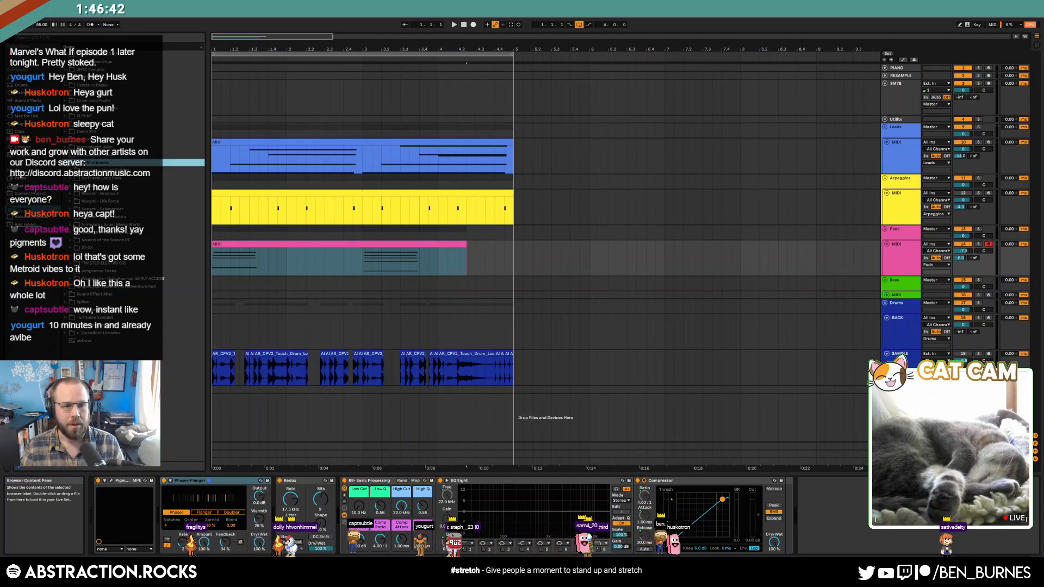
pyautogui.click(71, 272)
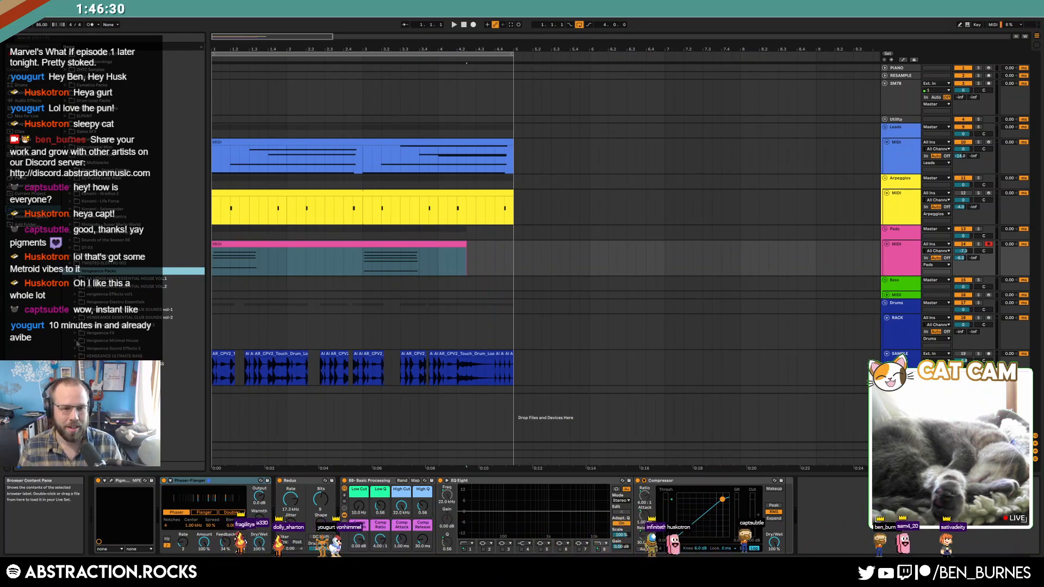
pyautogui.click(77, 342)
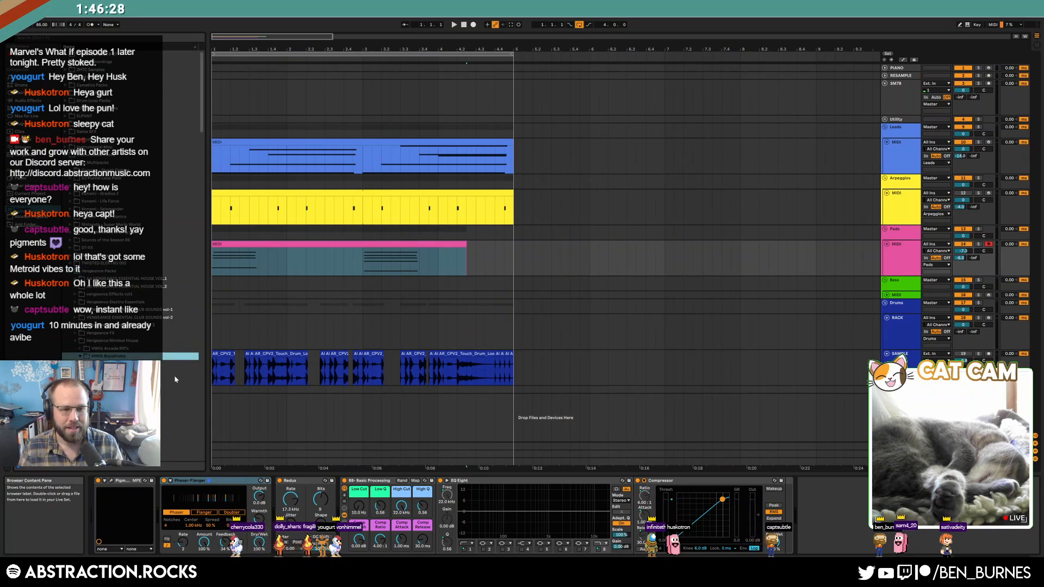
pyautogui.press('Down')
pyautogui.press('Right')
# Step: Audition several VMH1 Bassdrums samples to find a suitable kick
pyautogui.click(125, 164)
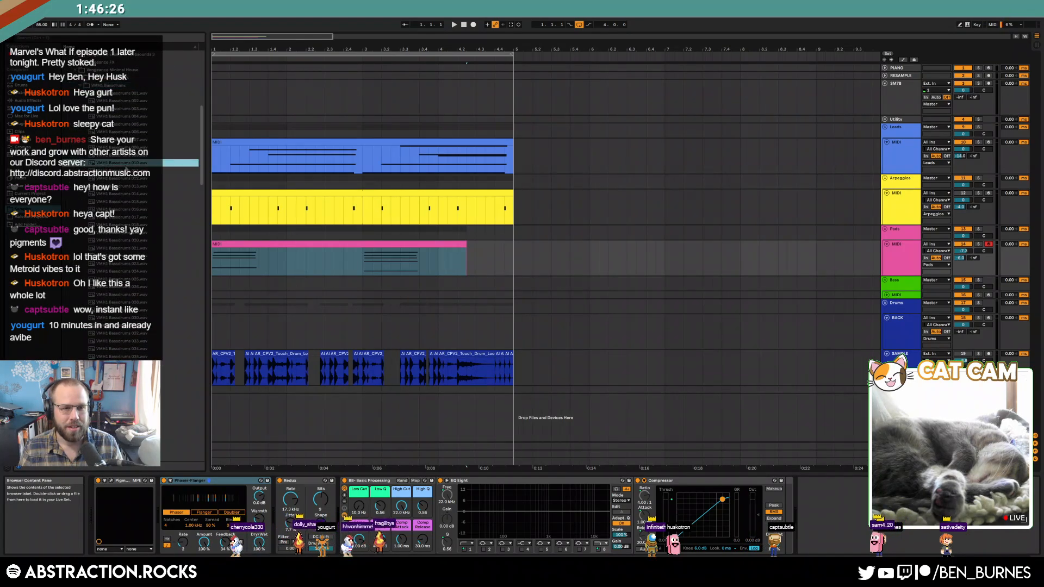
pyautogui.click(120, 187)
pyautogui.click(120, 171)
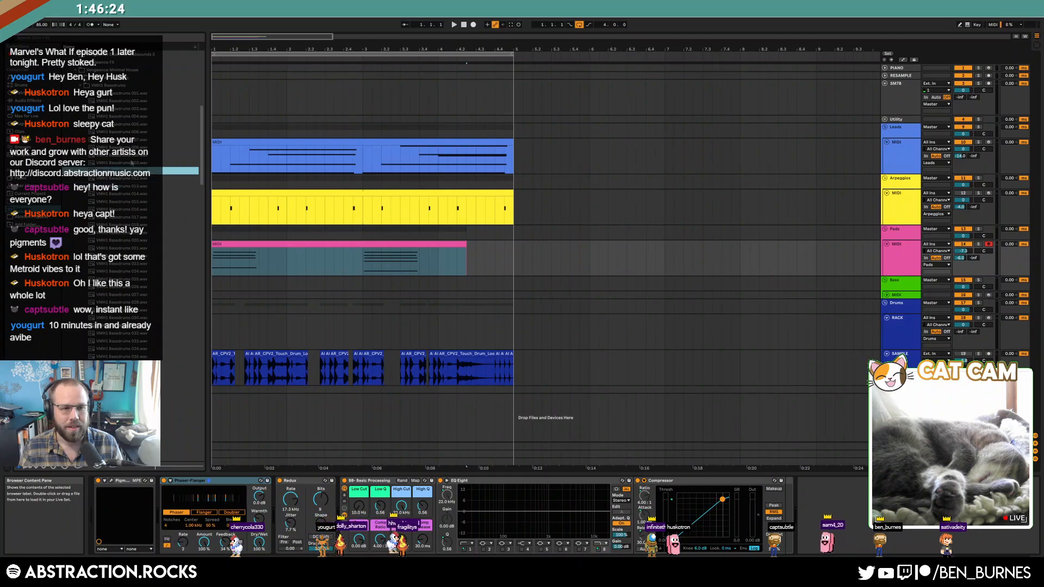
pyautogui.click(119, 156)
pyautogui.press('Up')
pyautogui.press('Up')
pyautogui.click(143, 179)
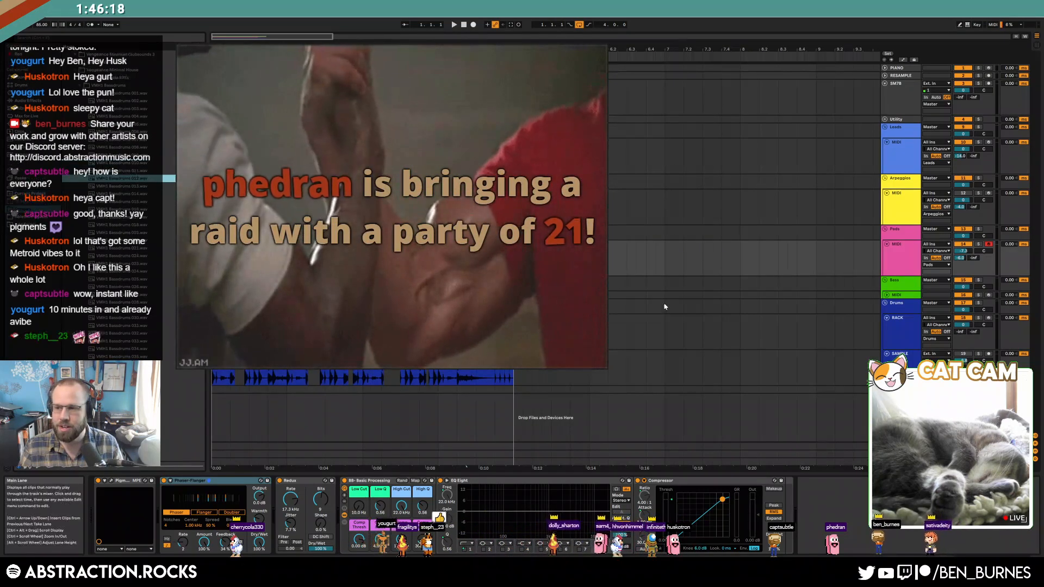
pyautogui.click(111, 271)
pyautogui.scroll(-2, 111, 276)
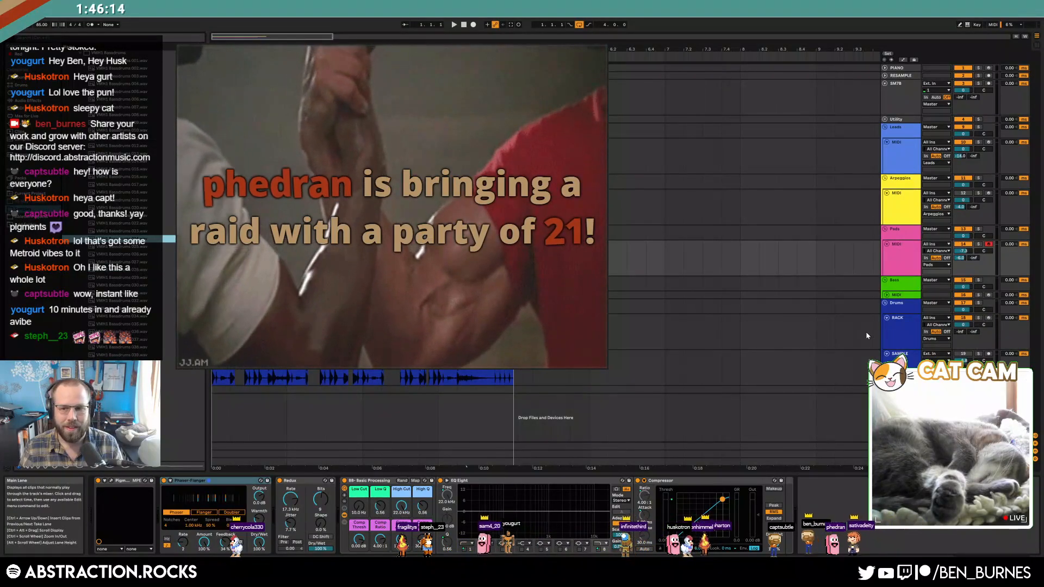
# Step: Load VMH1 Bassdrums 024 onto the C1 pad of the RACK track's Drum Rack and play the arrangement from the start
pyautogui.click(865, 336)
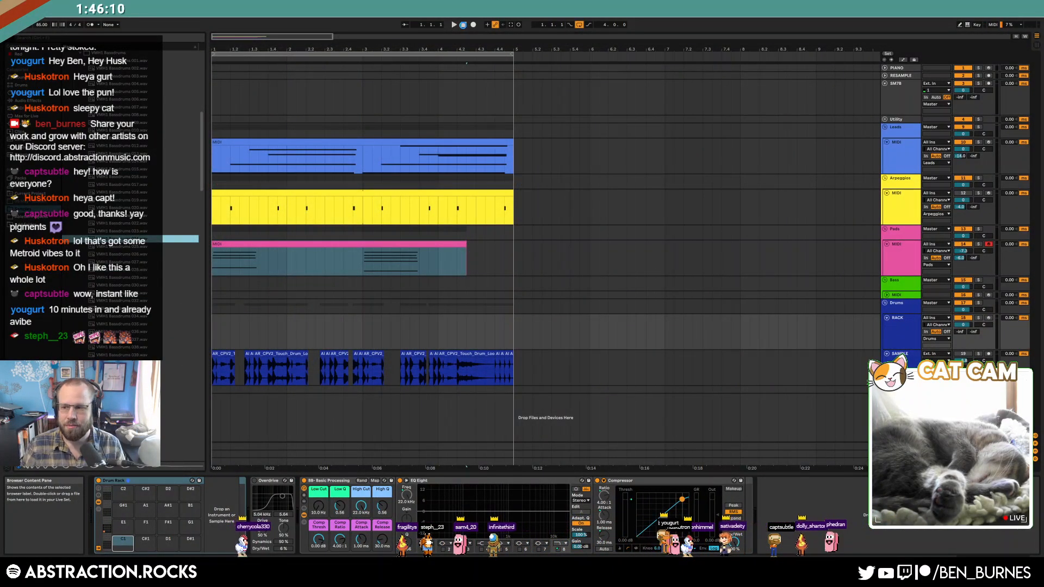
pyautogui.click(464, 25)
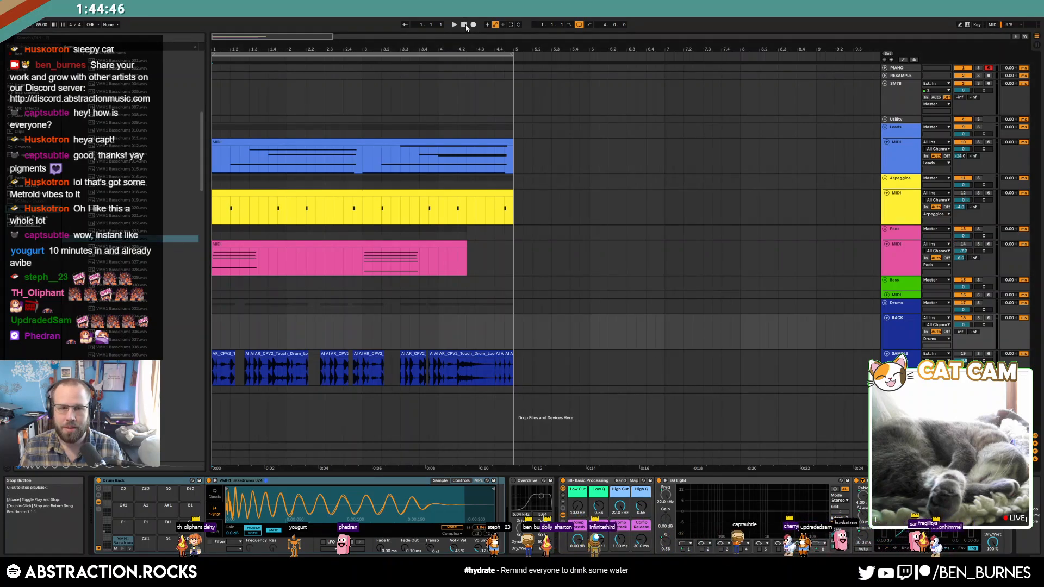
pyautogui.press('space')
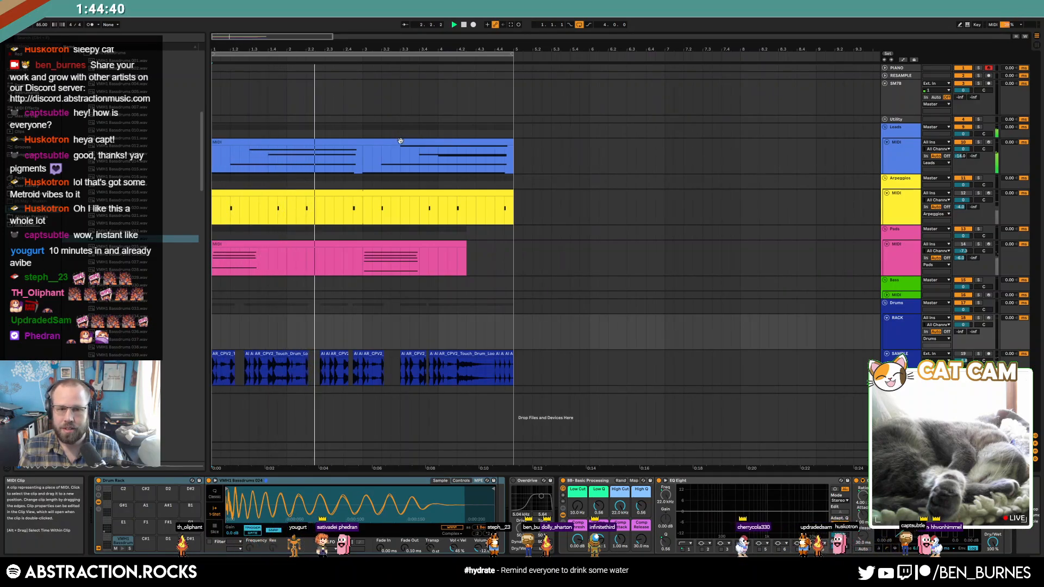
# Step: Create a MIDI clip across bars 1 to 4 of the RACK track with a kick note on each bar's downbeat
pyautogui.moveTo(214, 333); pyautogui.dragTo(364, 339)
pyautogui.hotkey('ctrl', 'shift', 'm')
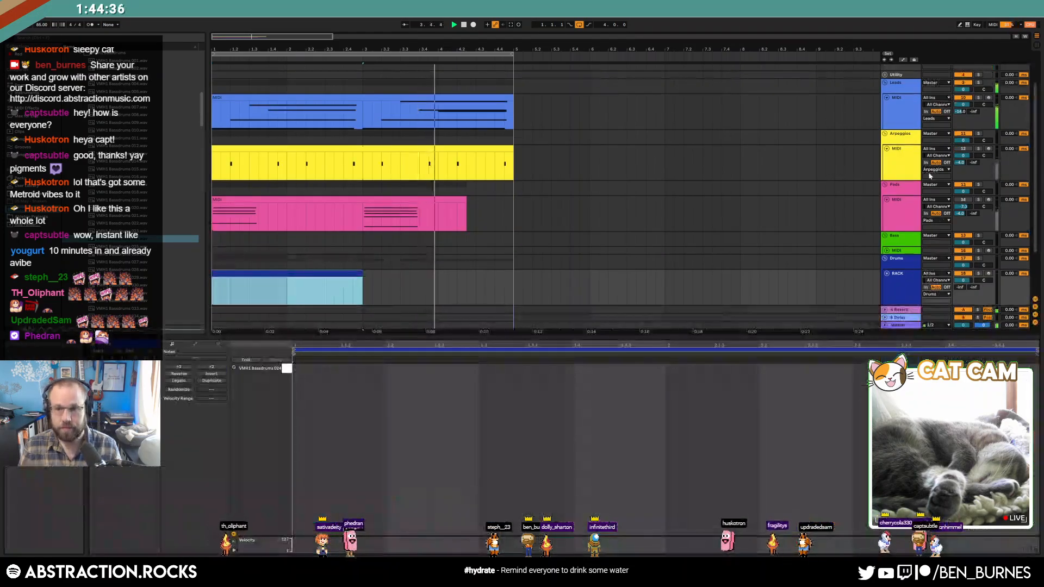
pyautogui.click(963, 201)
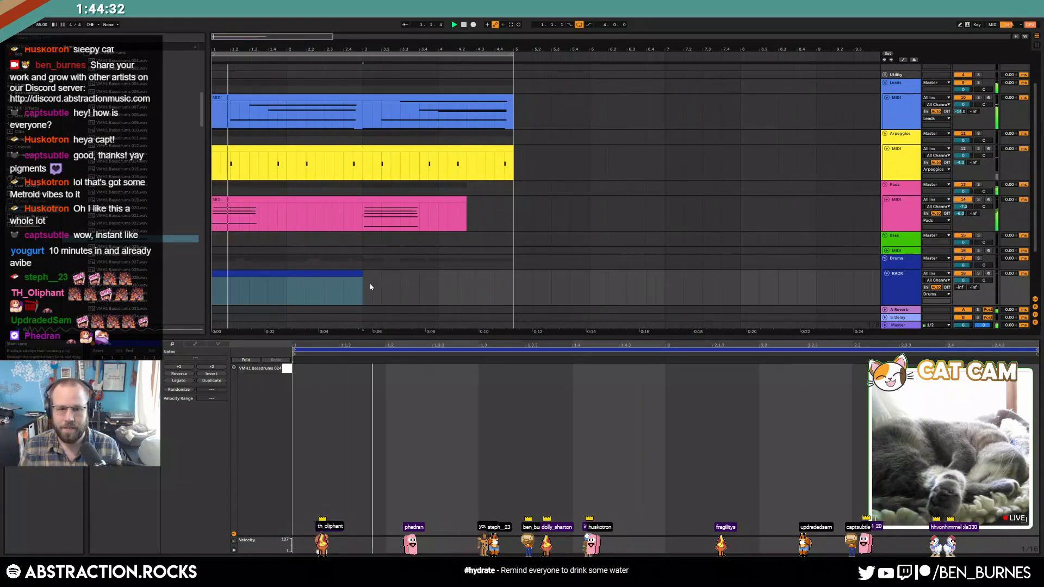
pyautogui.doubleClick(303, 368)
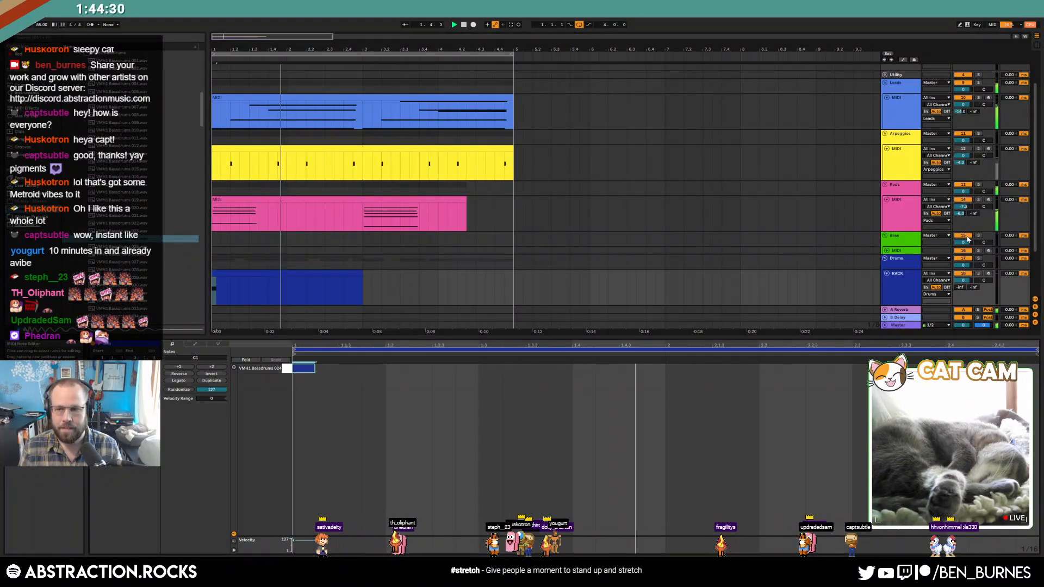
pyautogui.click(914, 211)
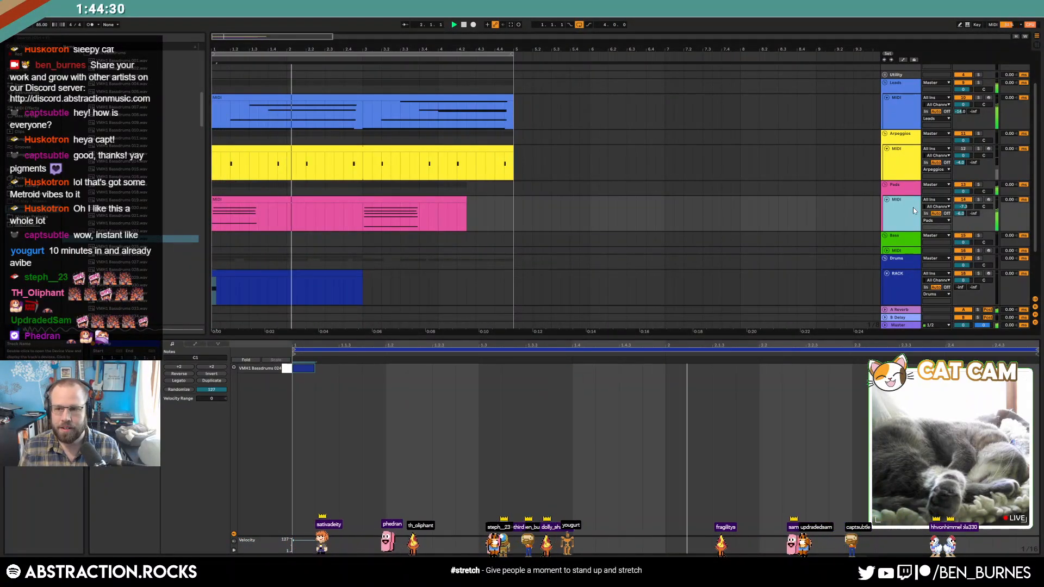
pyautogui.doubleClick(674, 368)
pyautogui.moveTo(363, 278); pyautogui.dragTo(518, 279)
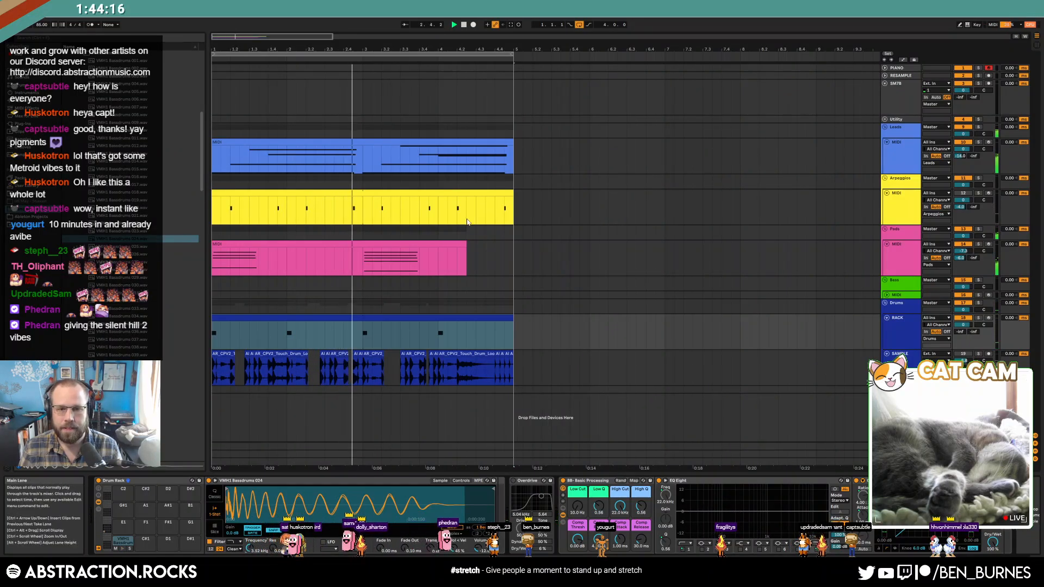
# Step: Dip the Pads MIDI track's low mids around 362 Hz in EQ Eight and adjust the Redux Dry/Wet
pyautogui.click(462, 267)
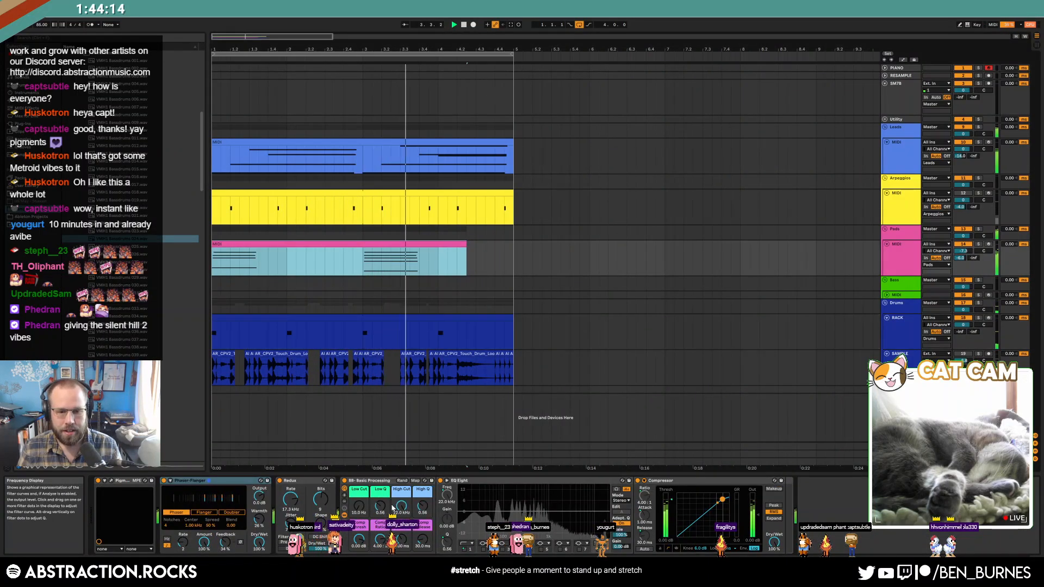
pyautogui.click(506, 552)
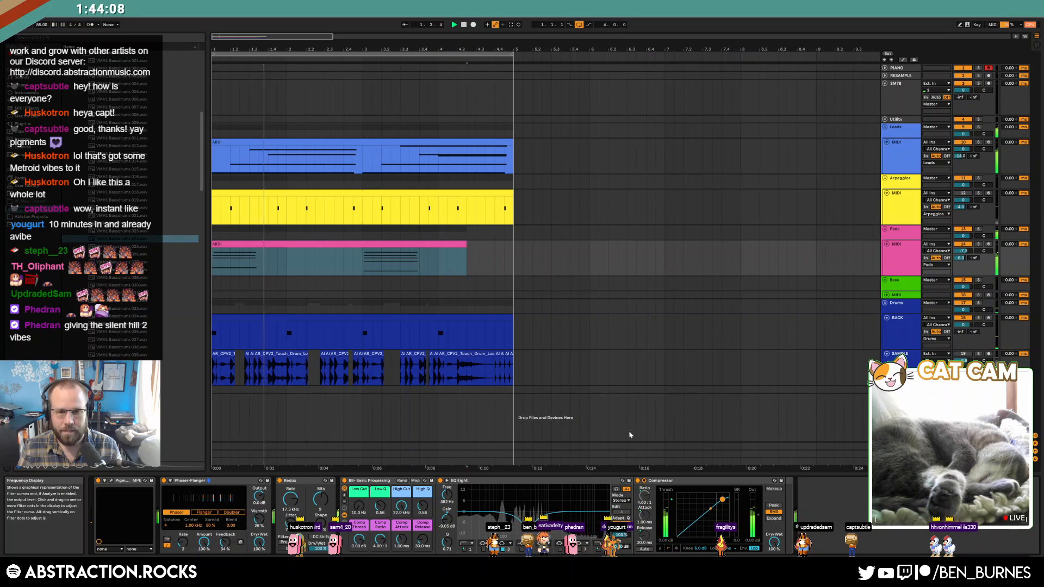
pyautogui.moveTo(318, 549); pyautogui.dragTo(319, 564)
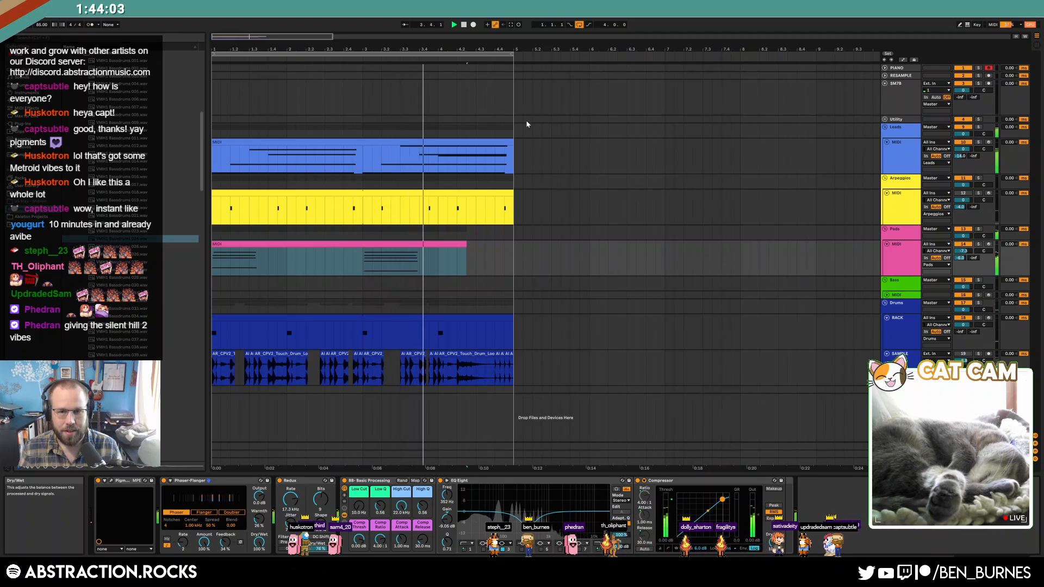
# Step: Inspect the Tongue instrument in Kontakt on the Leads MIDI track and close its window
pyautogui.click(541, 158)
pyautogui.click(111, 480)
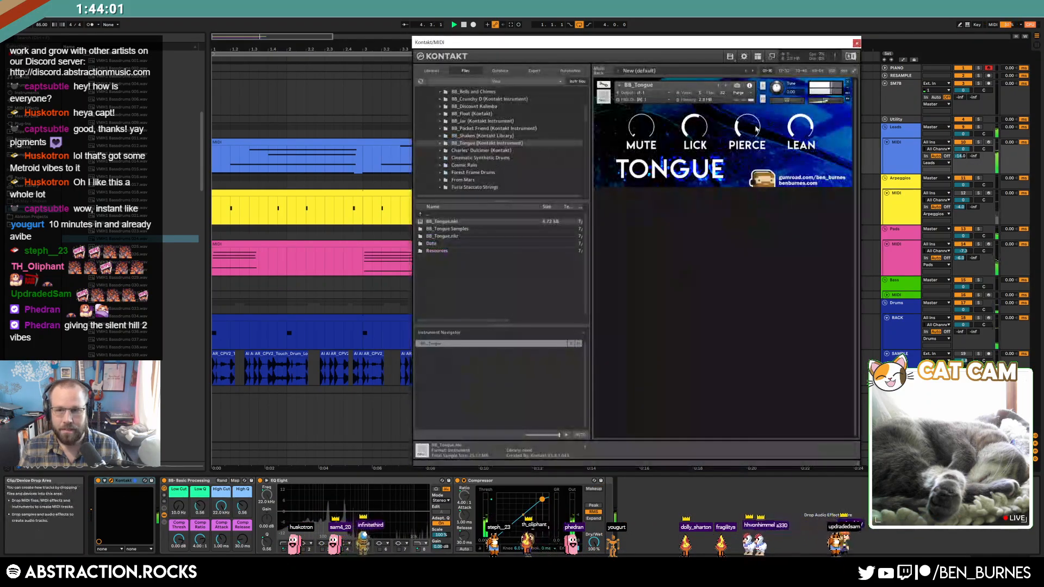
pyautogui.click(857, 43)
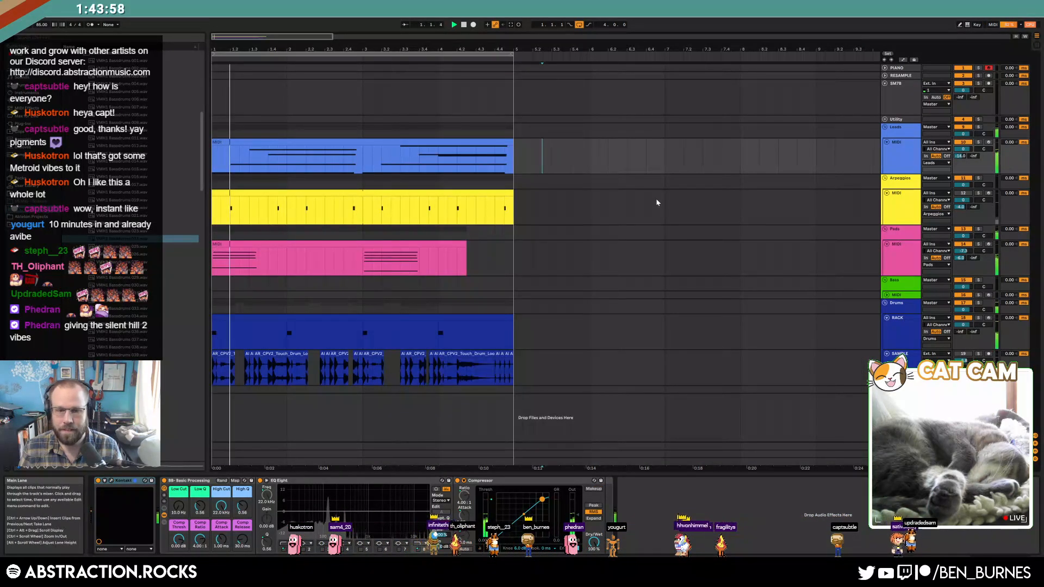
# Step: Add the Wider plug-in at the end of the Pads MIDI track's device chain, adjust its stereo width and close its window
pyautogui.click(960, 259)
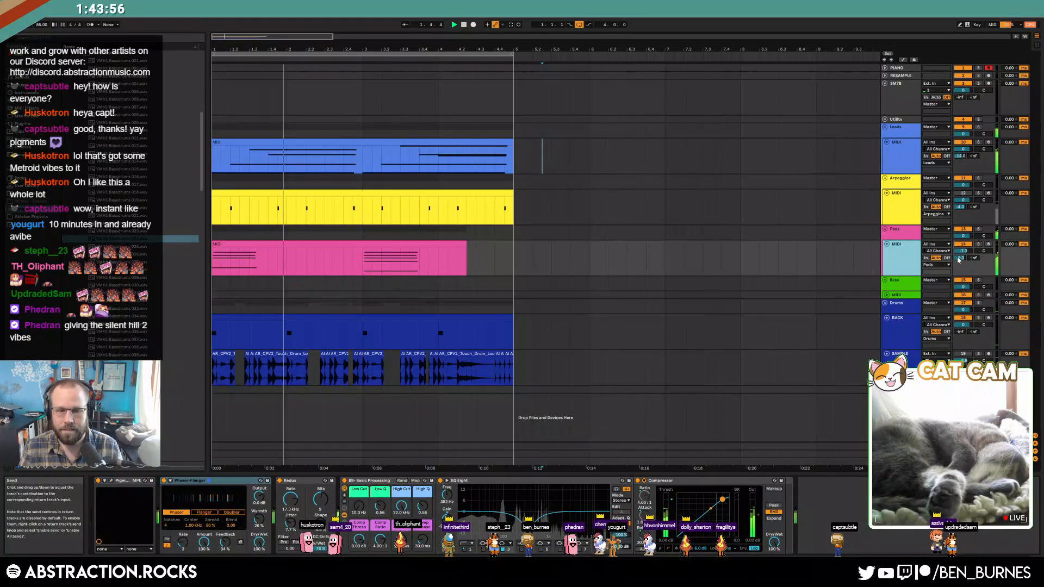
pyautogui.click(19, 124)
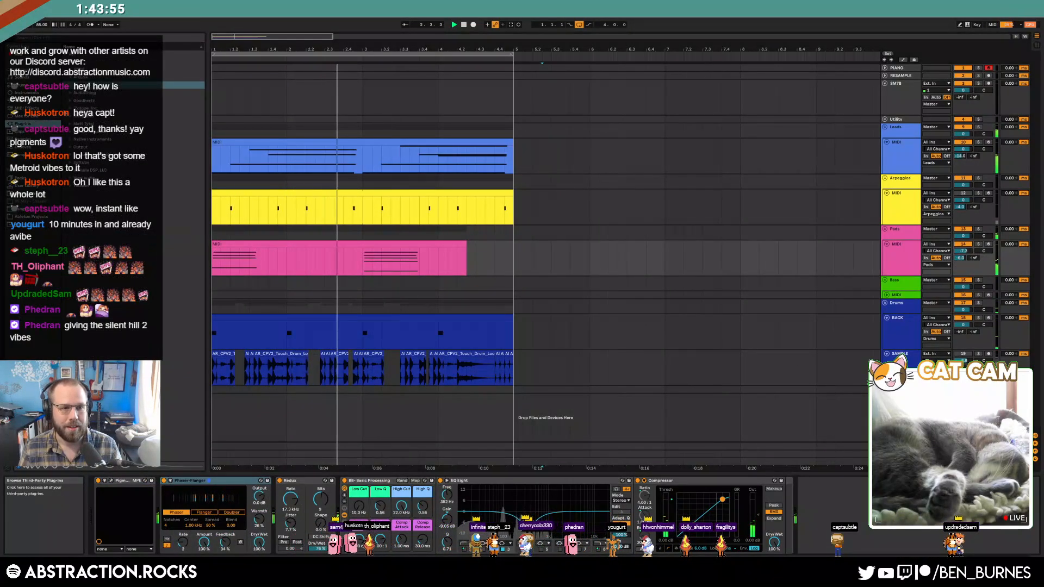
pyautogui.click(67, 55)
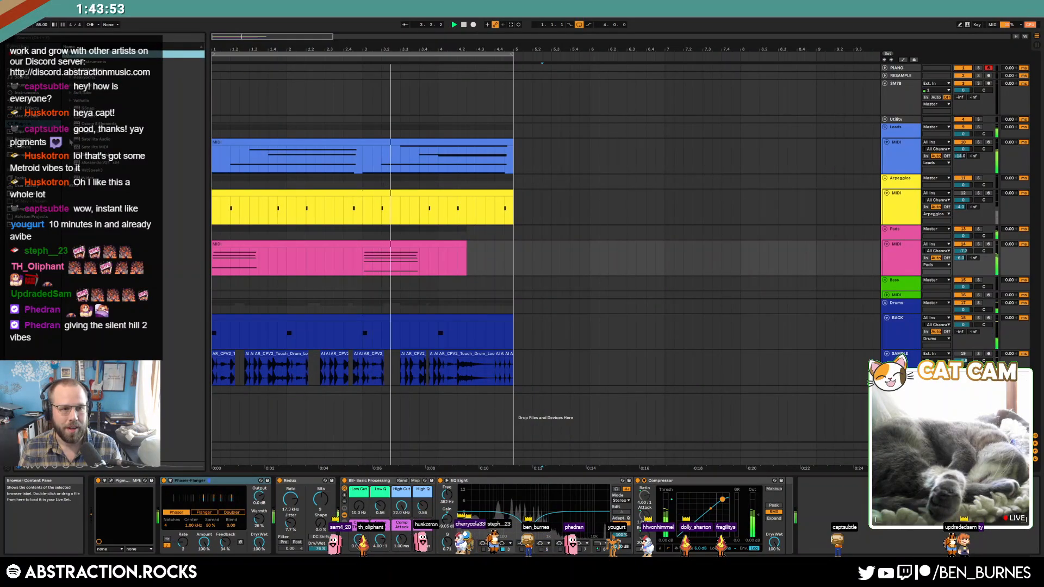
pyautogui.click(81, 178)
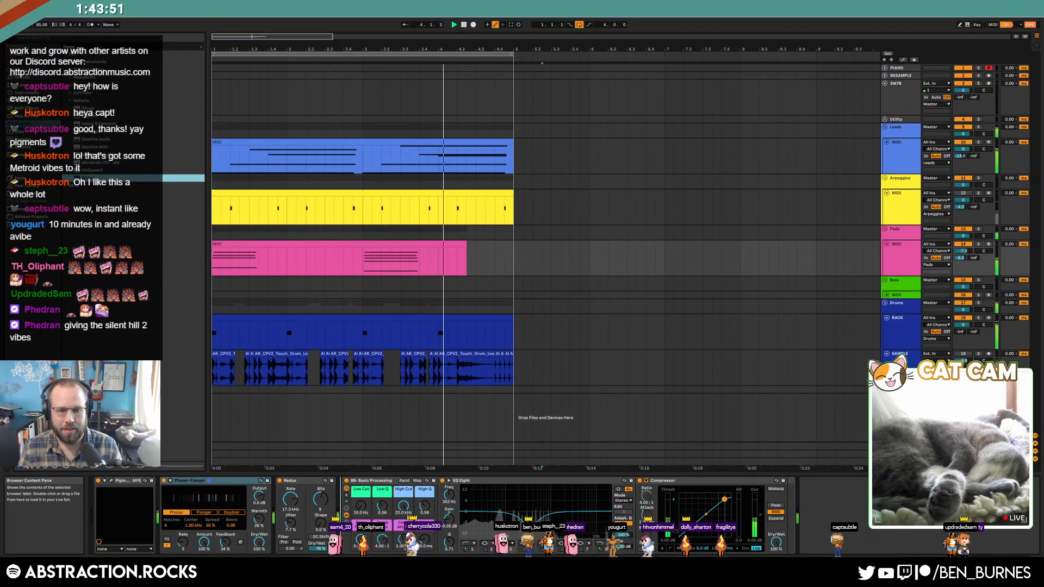
pyautogui.moveTo(592, 529); pyautogui.dragTo(824, 517)
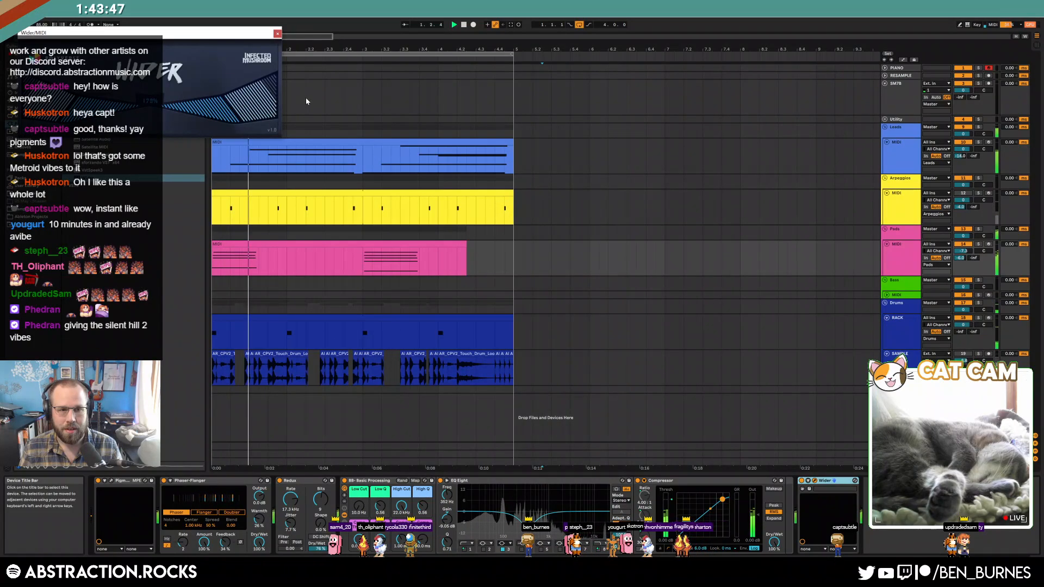
pyautogui.moveTo(294, 103); pyautogui.dragTo(247, 110)
pyautogui.moveTo(201, 28); pyautogui.dragTo(618, 107)
pyautogui.click(645, 106)
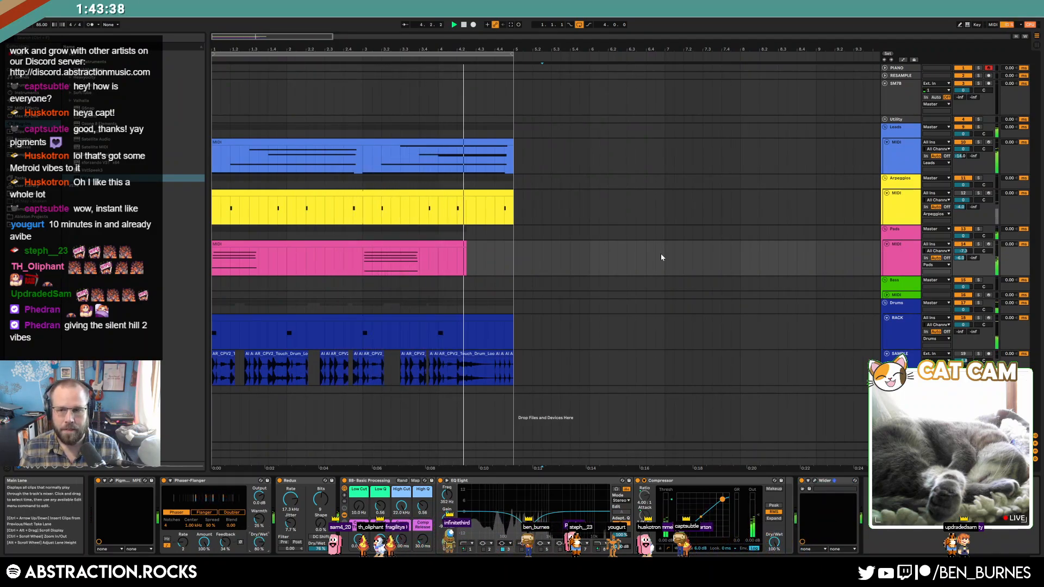
# Step: Lower the project tempo to 81 BPM
pyautogui.click(903, 158)
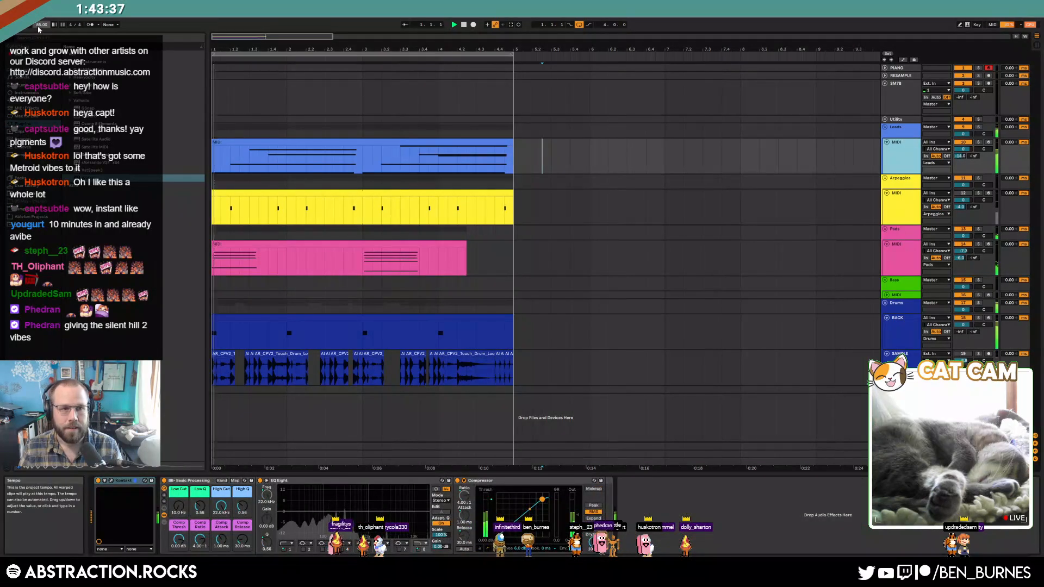
pyautogui.moveTo(39, 26); pyautogui.dragTo(39, 33)
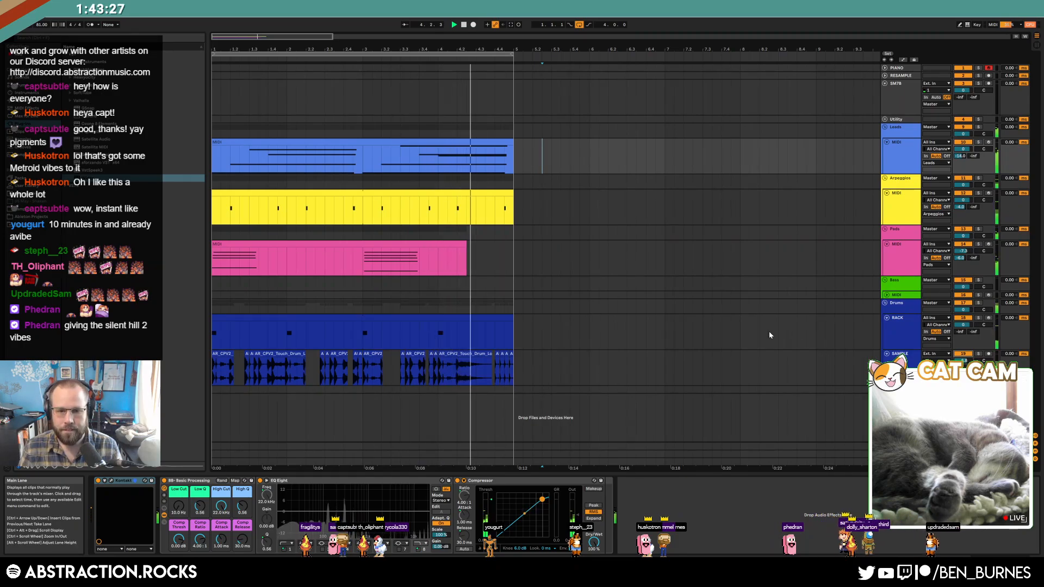
# Step: Nudge the bar 2 kick note in the RACK clip earlier so it lines up with the drum loop's kick transient
pyautogui.click(471, 318)
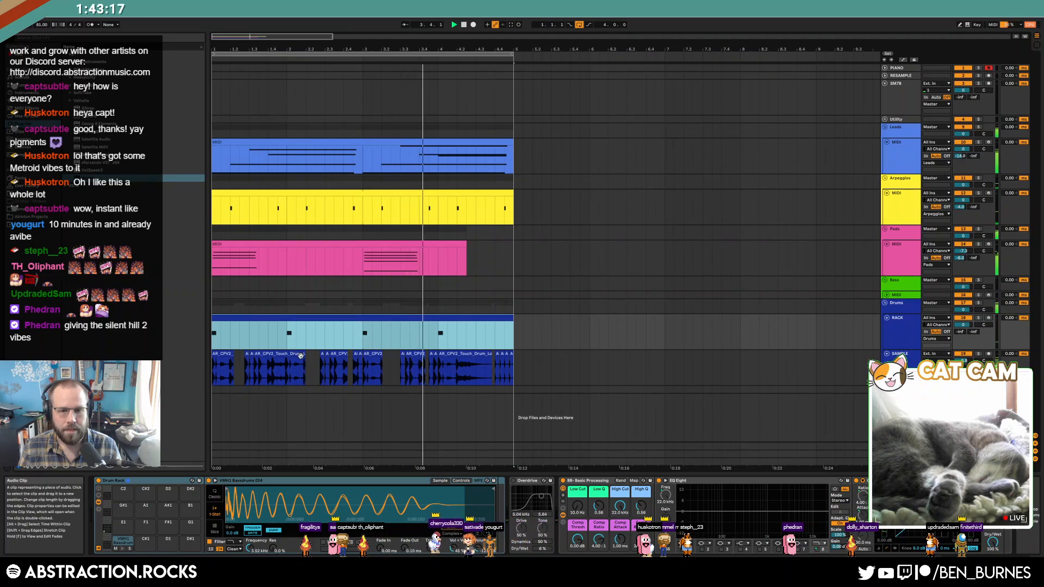
pyautogui.keyDown('ctrl'); pyautogui.scroll(10, 298, 350); pyautogui.keyUp('ctrl')
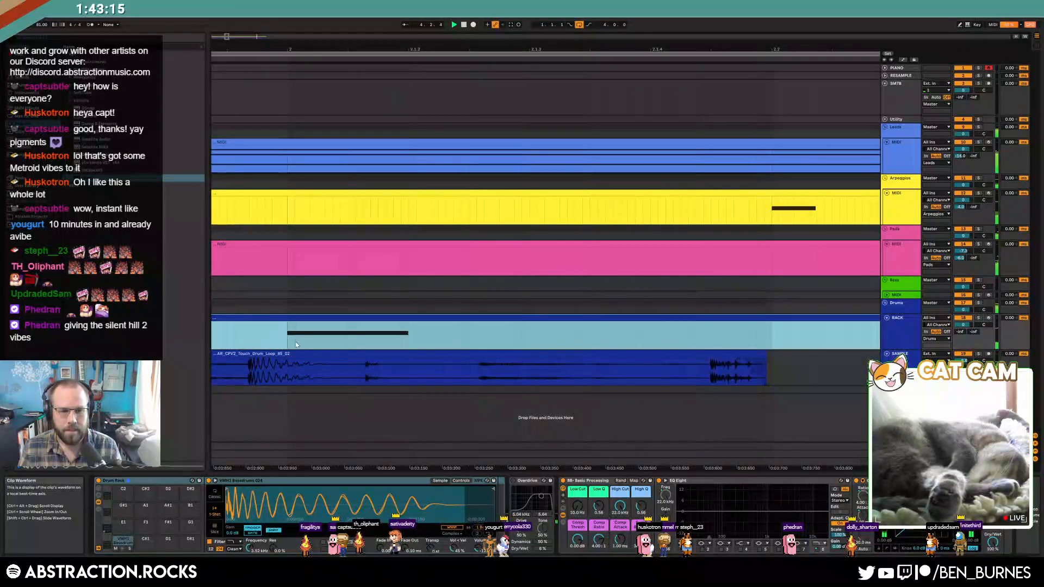
pyautogui.doubleClick(304, 325)
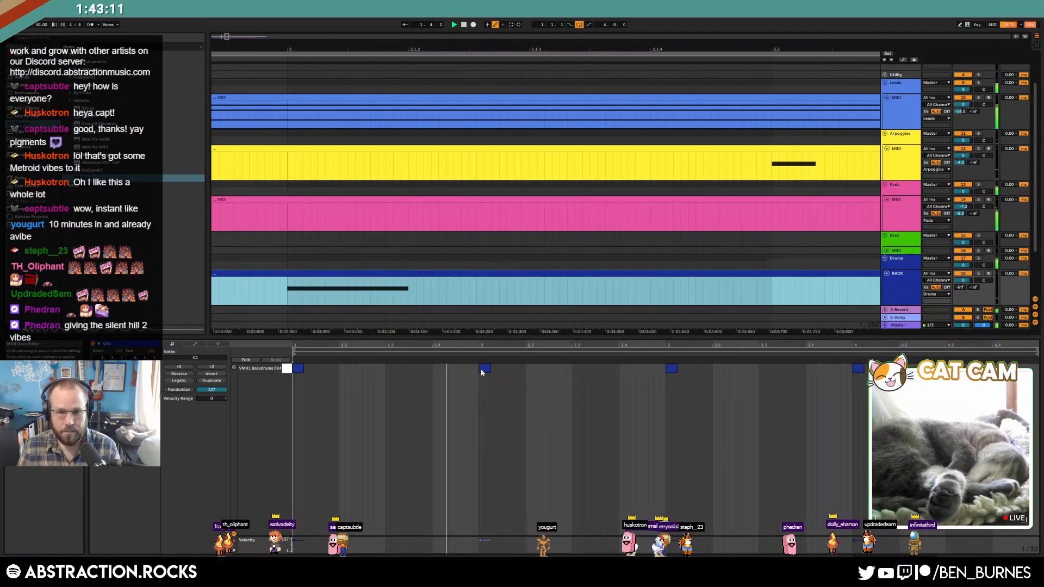
pyautogui.moveTo(483, 371); pyautogui.dragTo(478, 369)
pyautogui.scroll(-1, 333, 284)
pyautogui.scroll(-1, 332, 285)
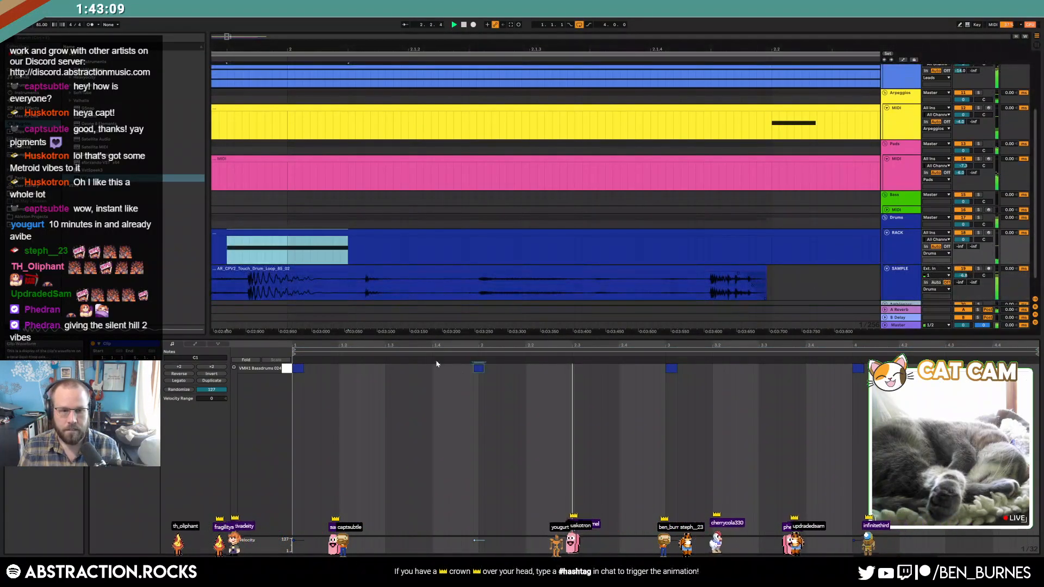
pyautogui.scroll(2, 478, 370)
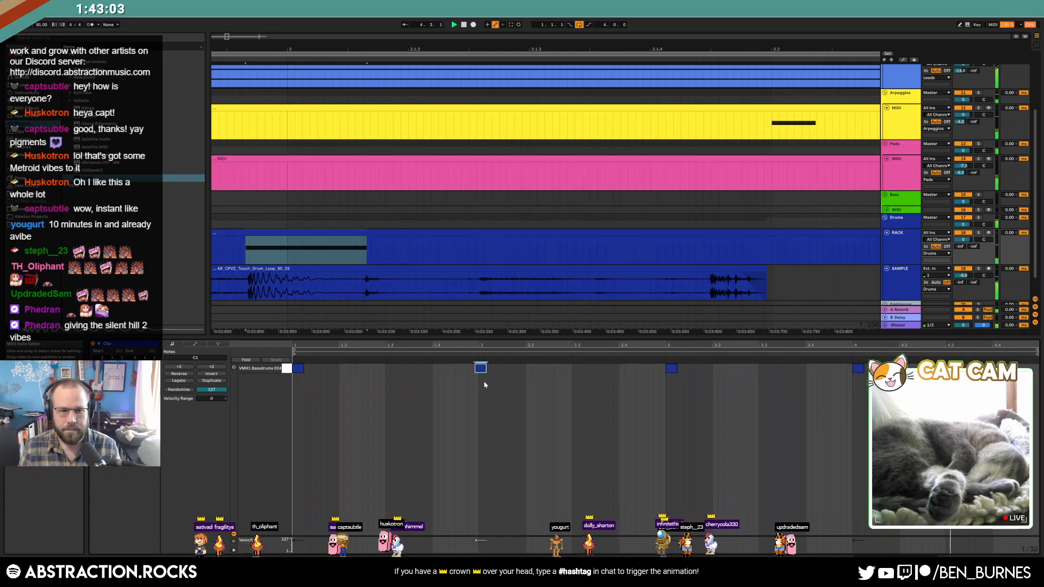
pyautogui.hotkey('shift', 'Tab')
pyautogui.moveTo(227, 36); pyautogui.dragTo(225, 36)
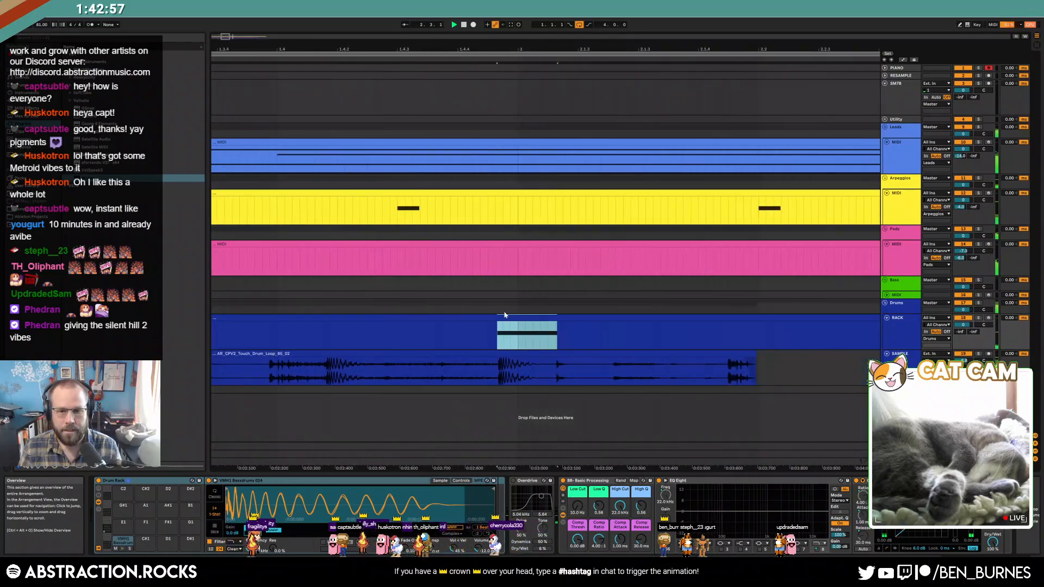
# Step: Move the kick note near bar 2 in the RACK clip further back to 1.4.4
pyautogui.doubleClick(517, 316)
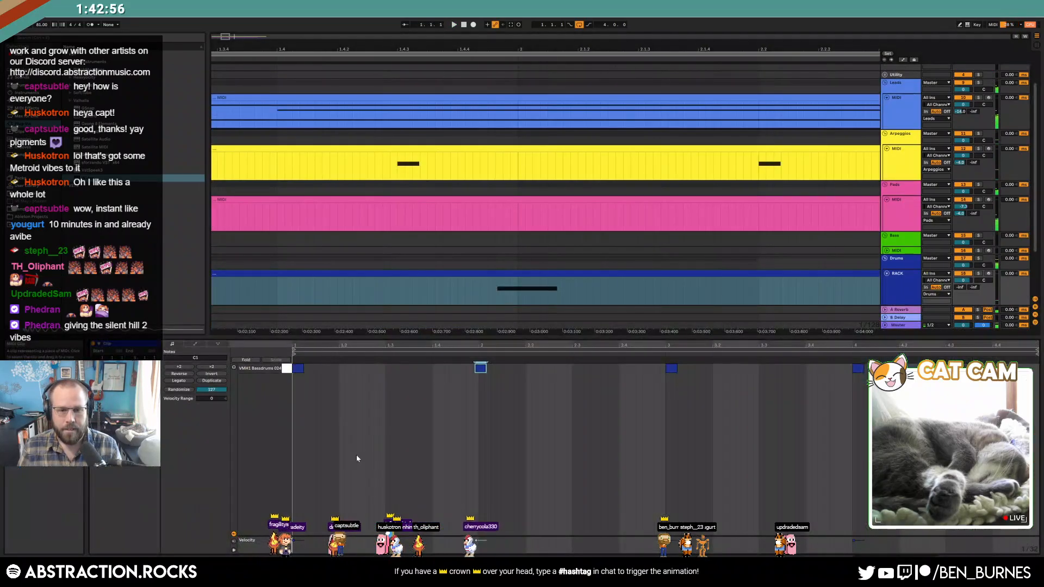
pyautogui.click(475, 370)
pyautogui.scroll(-3, 527, 278)
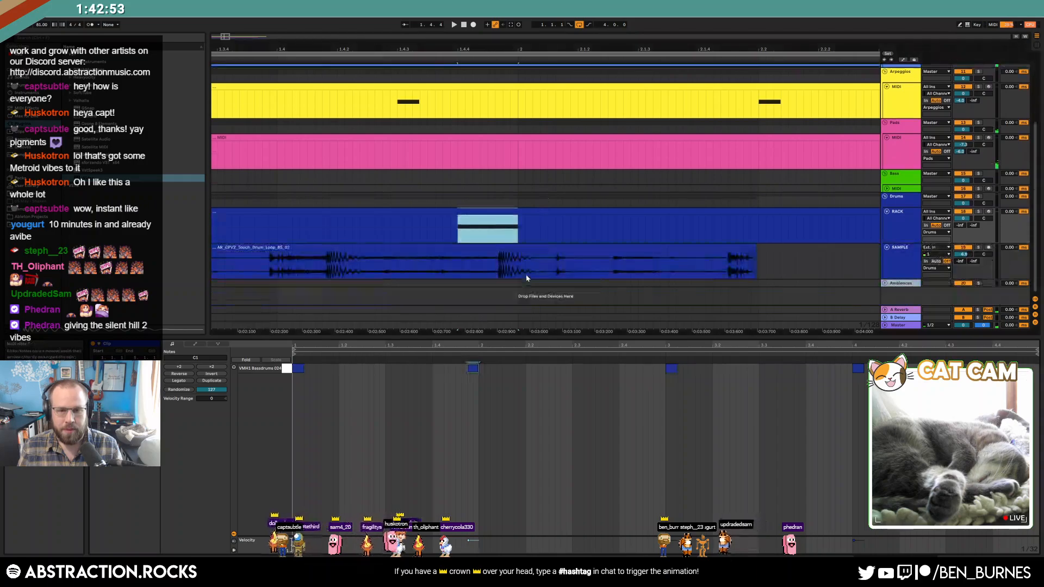
# Step: Isolate the drum loop's kick hit near bar 2 as its own slice, align it with the RACK kick note and play it back
pyautogui.moveTo(501, 258)
pyautogui.mouseDown()
pyautogui.moveTo(534, 258)
pyautogui.moveTo(486, 248)
pyautogui.mouseUp()
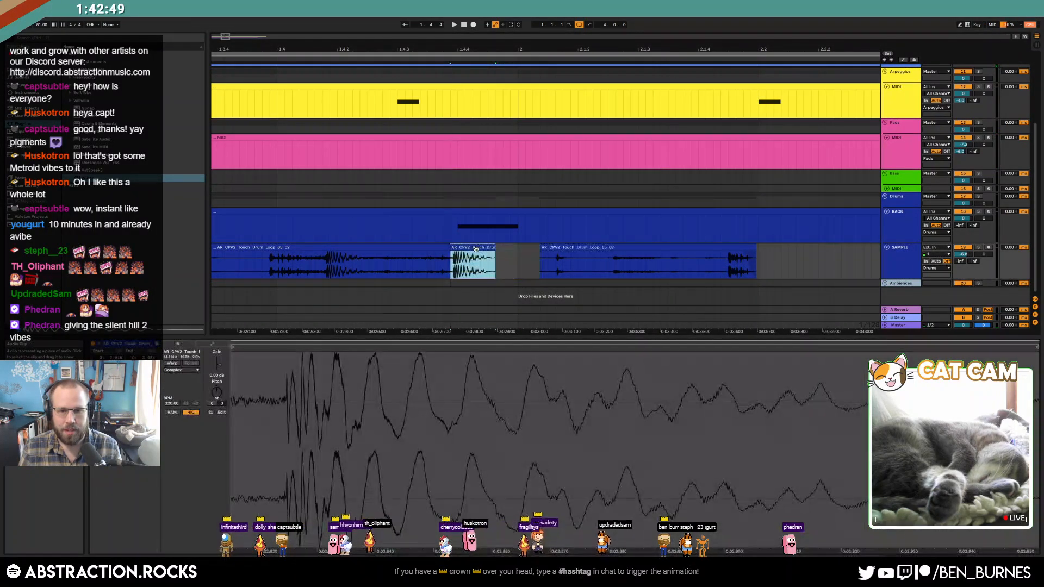
pyautogui.click(223, 261)
pyautogui.press('space')
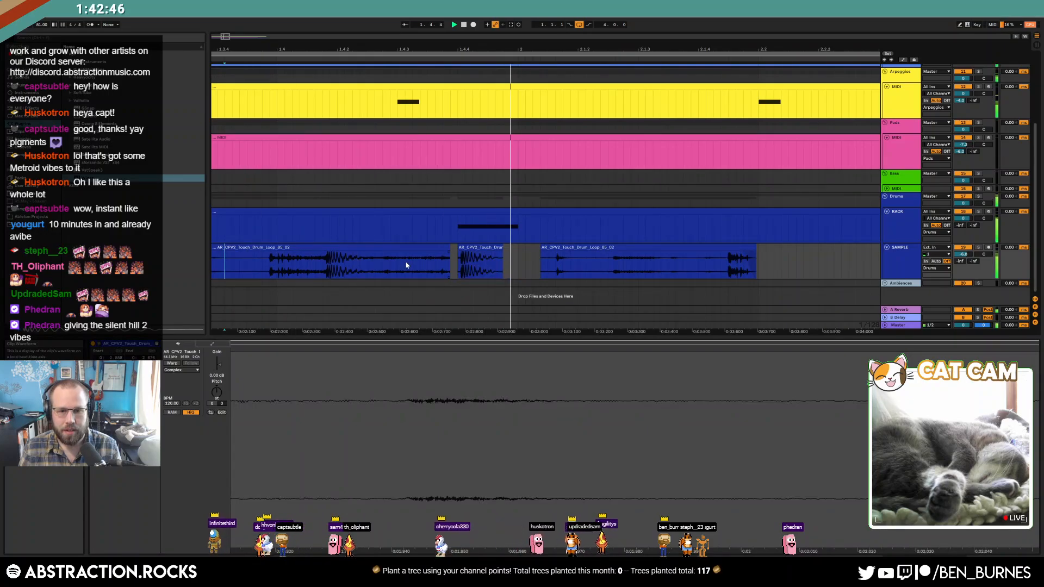
# Step: Extend the isolated drum loop slice's end to the next clip and its start earlier to close the gaps, and check playback
pyautogui.moveTo(501, 249); pyautogui.dragTo(540, 249)
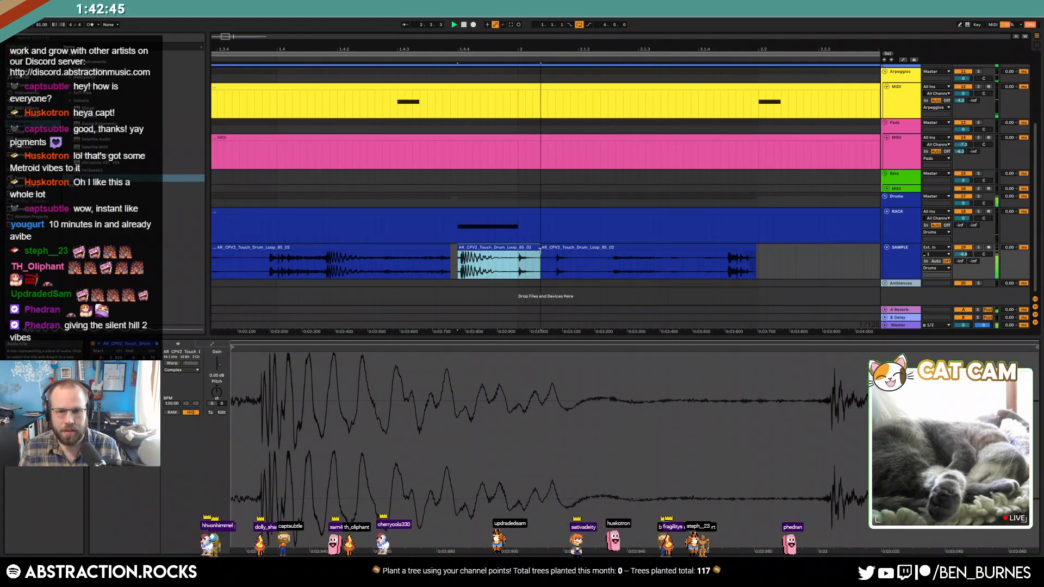
pyautogui.moveTo(459, 248)
pyautogui.mouseDown()
pyautogui.moveTo(420, 248)
pyautogui.moveTo(431, 260)
pyautogui.mouseUp()
pyautogui.click(353, 267)
pyautogui.scroll(-5, 353, 267)
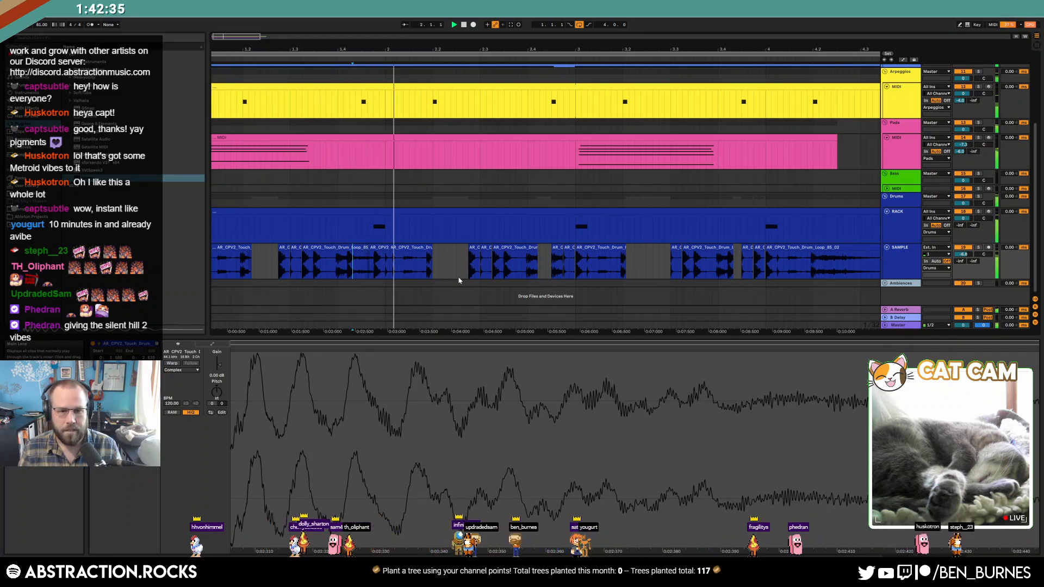
# Step: Move the shifted RACK kick note to the bar 2 downbeat and slide the drum loop slice later to line up with it
pyautogui.click(380, 227)
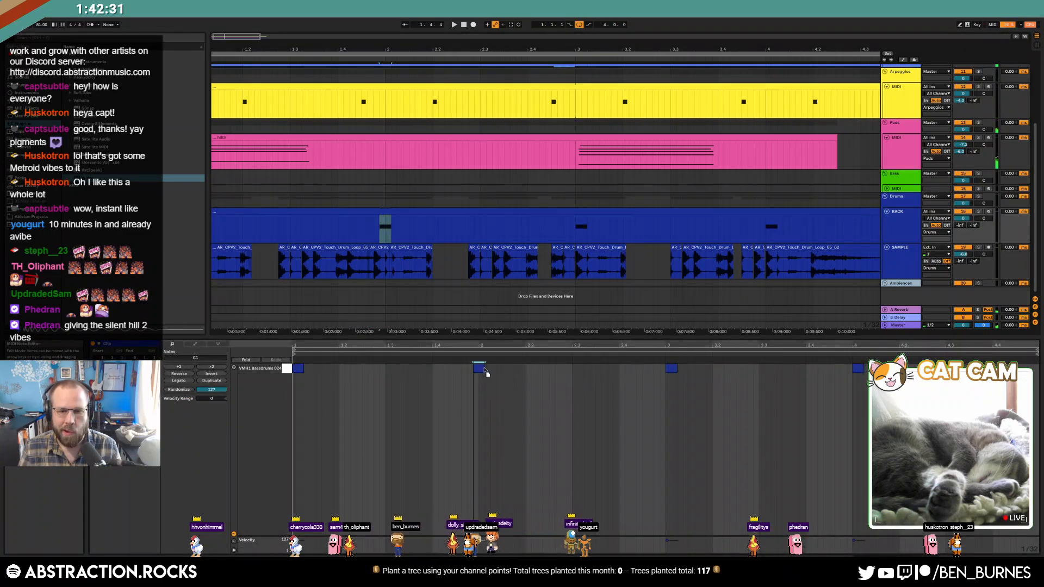
pyautogui.click(379, 248)
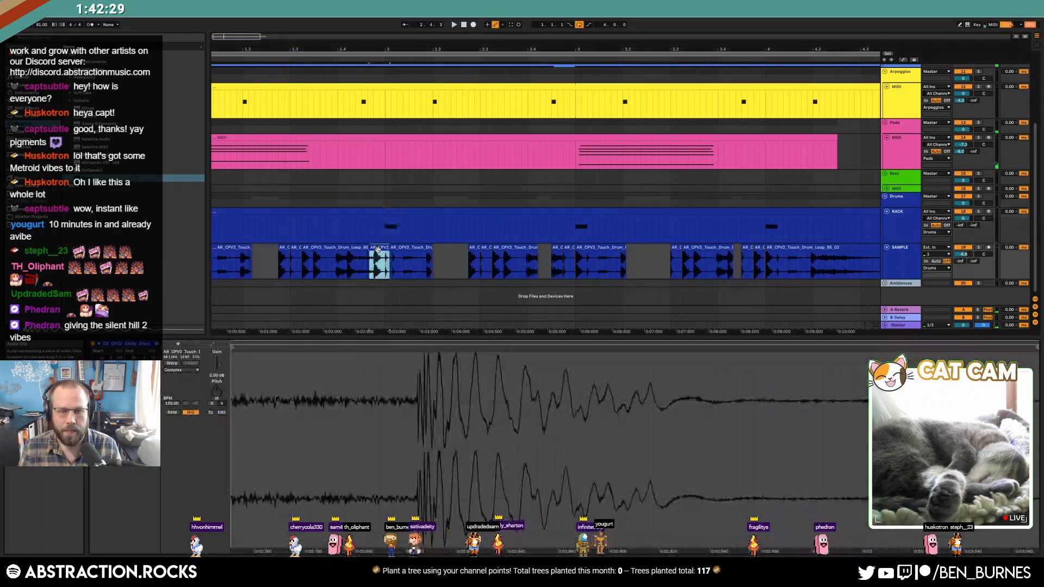
pyautogui.scroll(2, 380, 249)
pyautogui.moveTo(381, 248); pyautogui.dragTo(402, 250)
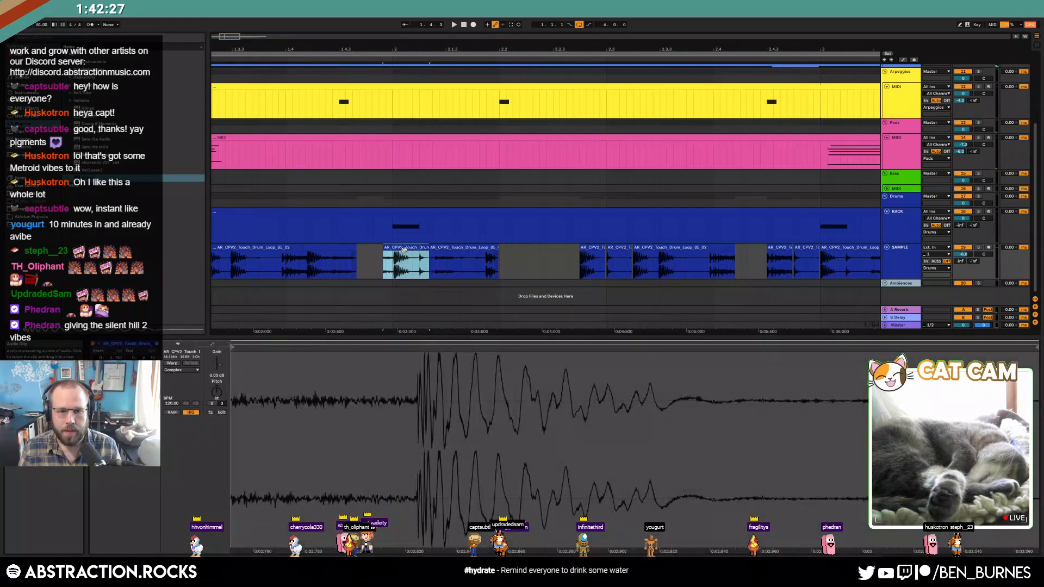
# Step: Extend the drum loop clips on both sides of the kick slice near bar 2 to close the gaps, and play from the start
pyautogui.click(431, 248)
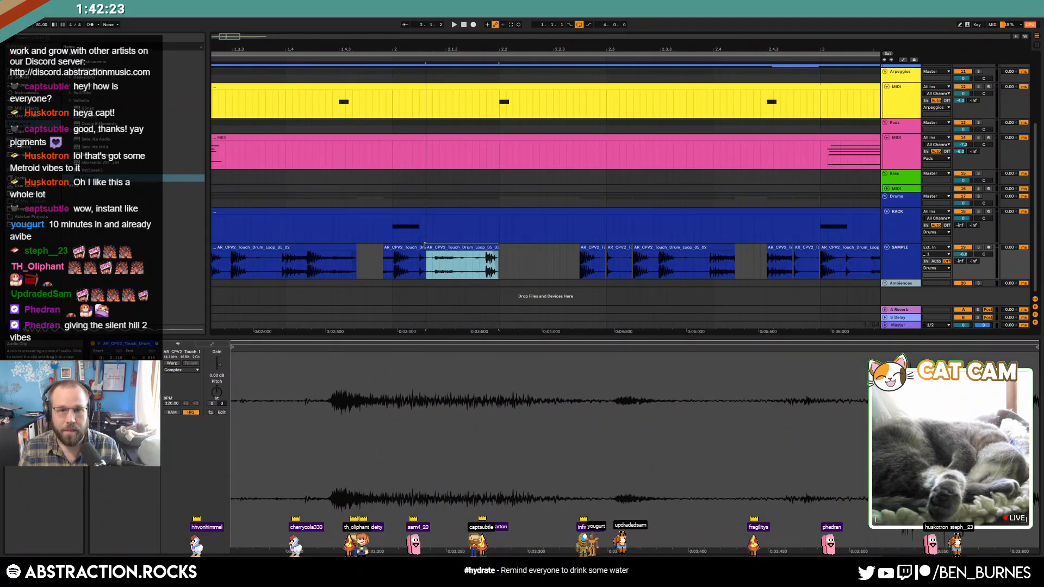
pyautogui.moveTo(354, 248); pyautogui.dragTo(376, 248)
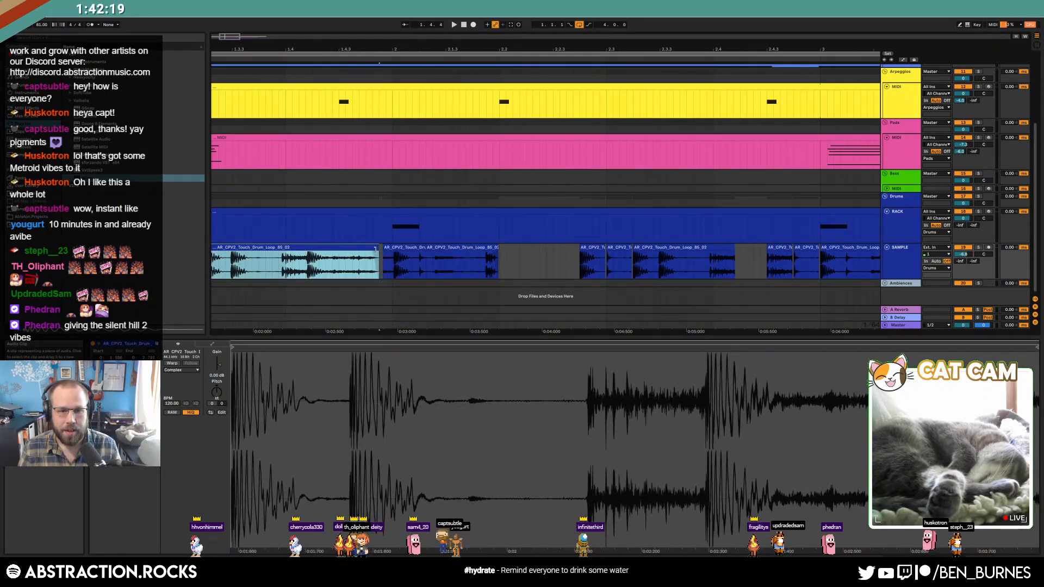
pyautogui.click(383, 254)
pyautogui.click(375, 248)
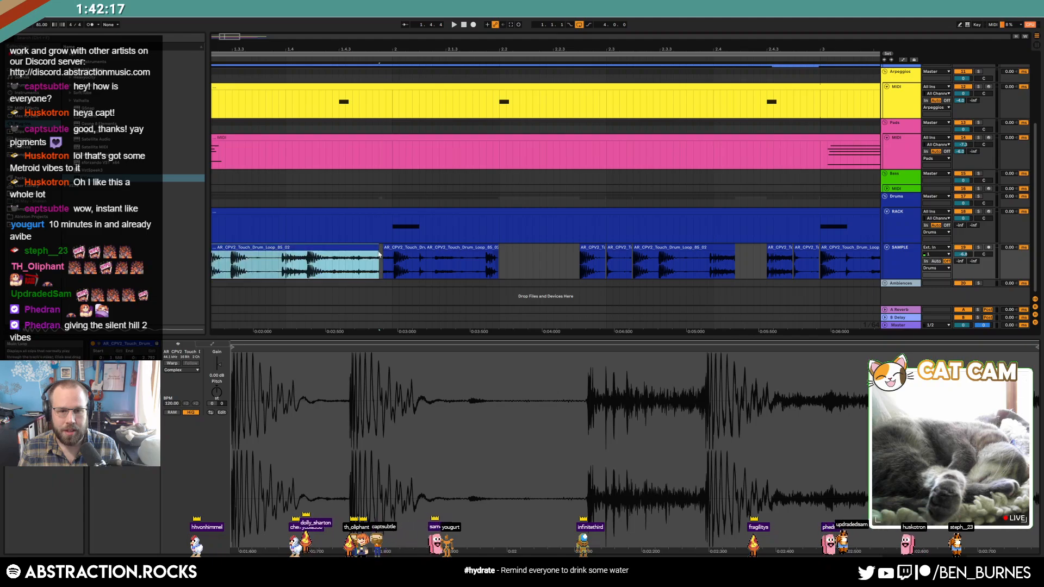
pyautogui.scroll(-5, 343, 266)
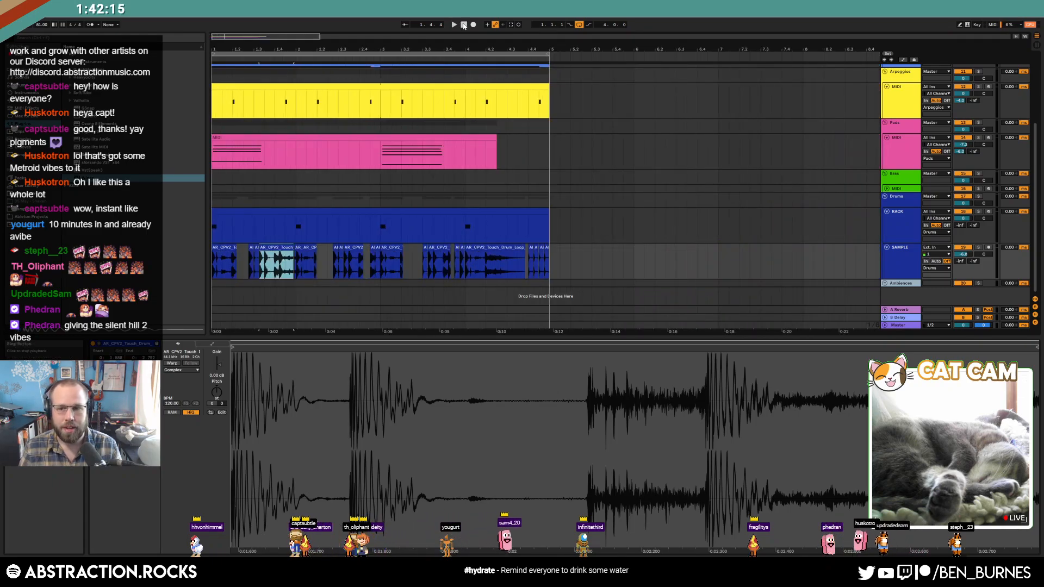
pyautogui.click(464, 26)
pyautogui.press('space')
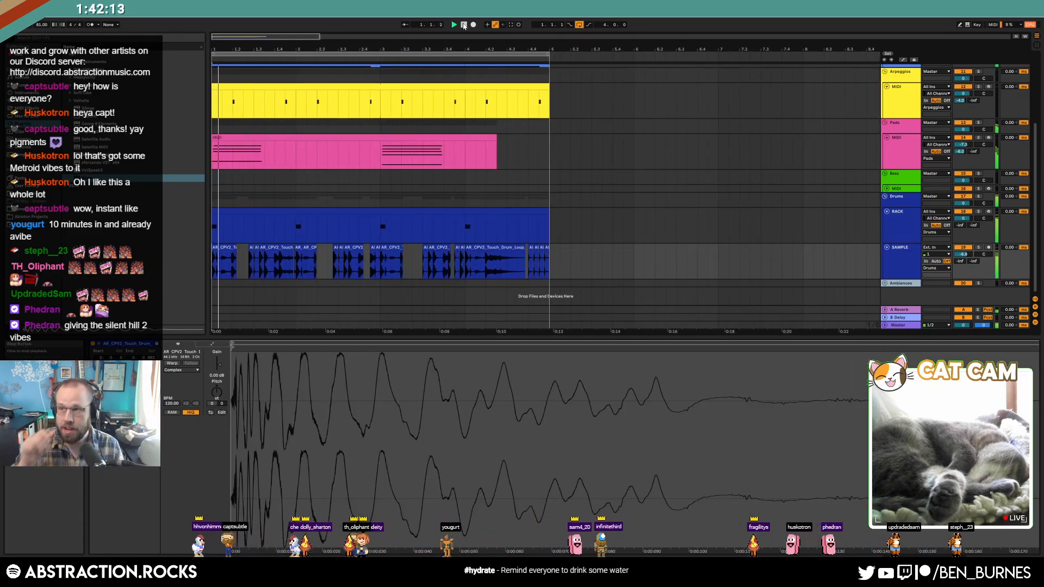
# Step: Transpose all notes in the arpeggio clip down two semitones to A#3
pyautogui.hotkey('shift', 'Tab')
pyautogui.doubleClick(424, 201)
pyautogui.click(265, 405)
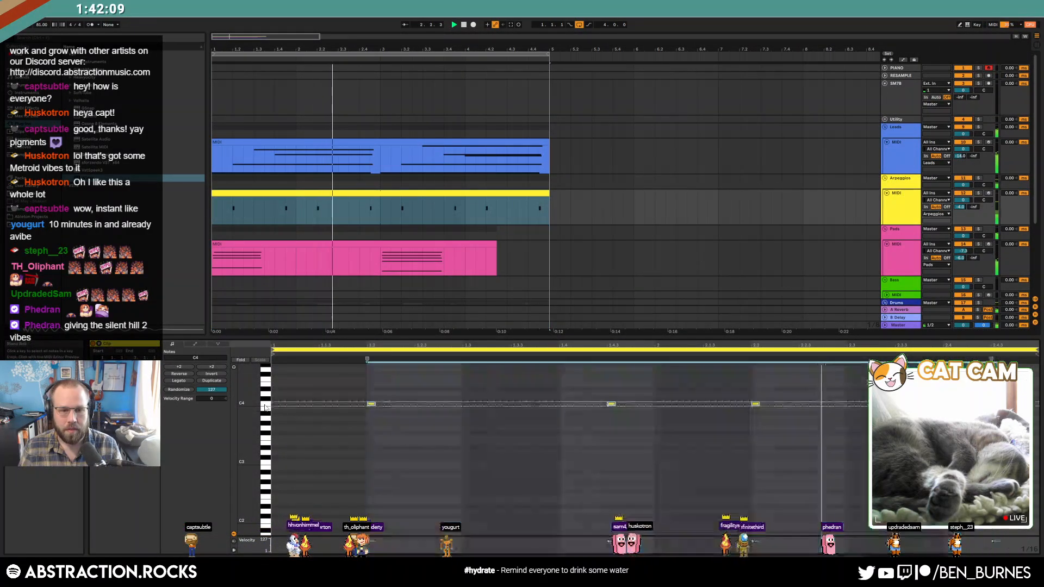
pyautogui.press('Down')
pyautogui.press('Down')
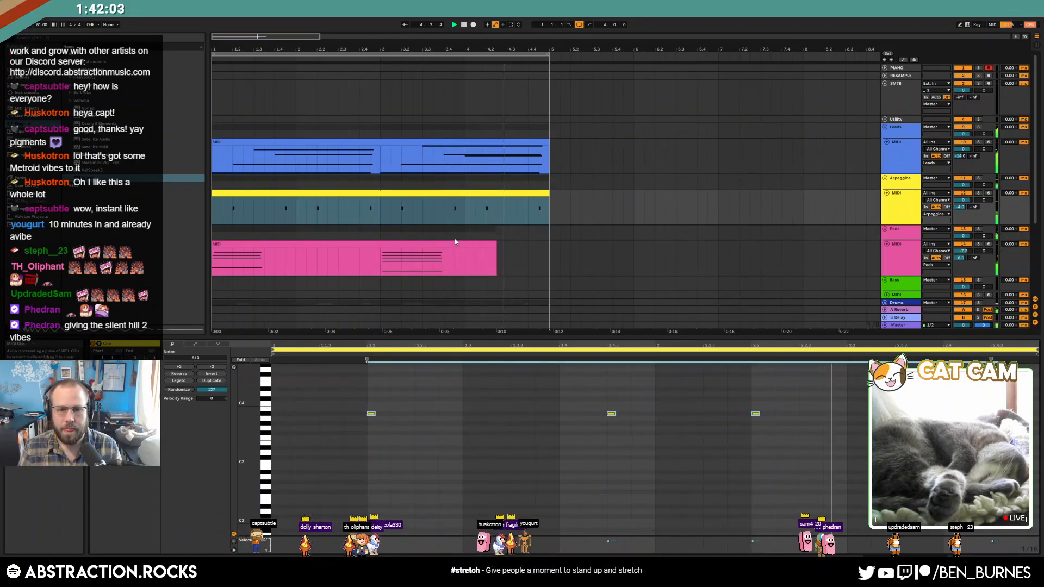
# Step: Arm the Pads MIDI track, check Engine 1's coarse tuning in its Pigments instrument, and play the arrangement back
pyautogui.click(902, 260)
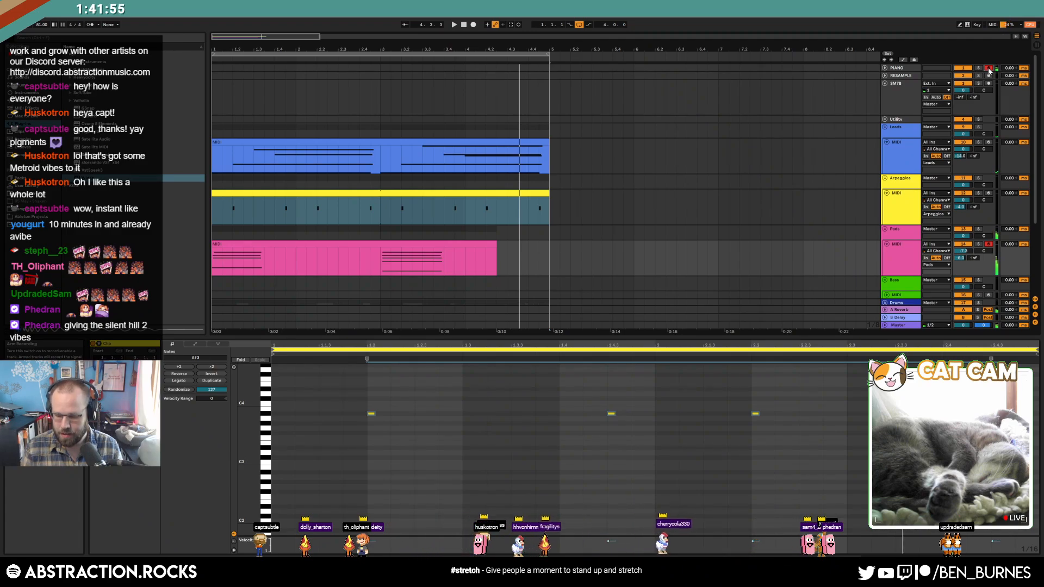
pyautogui.click(466, 256)
pyautogui.hotkey('shift', 'Tab')
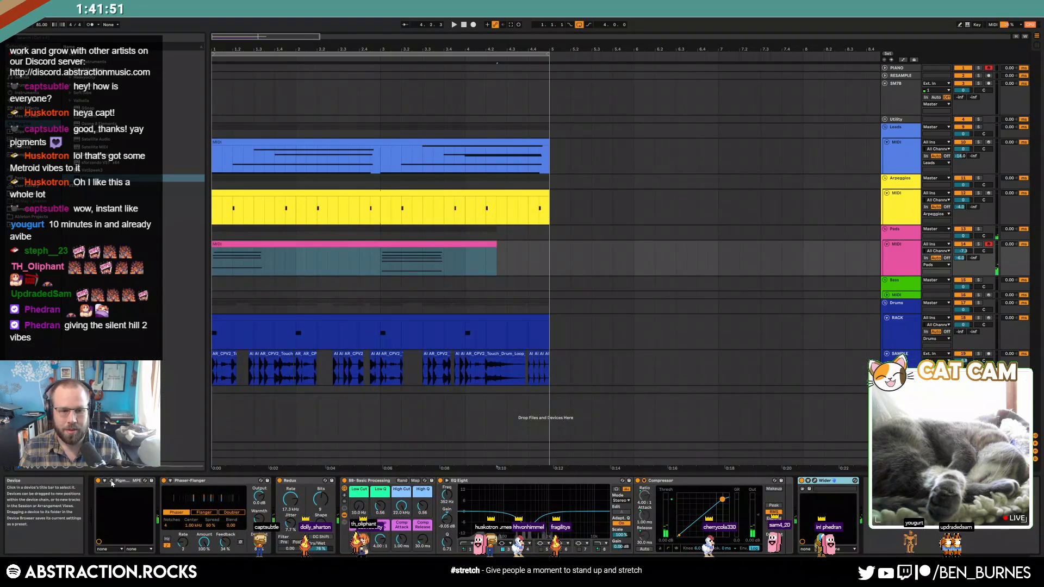
pyautogui.click(111, 481)
pyautogui.moveTo(593, 139); pyautogui.dragTo(519, 127)
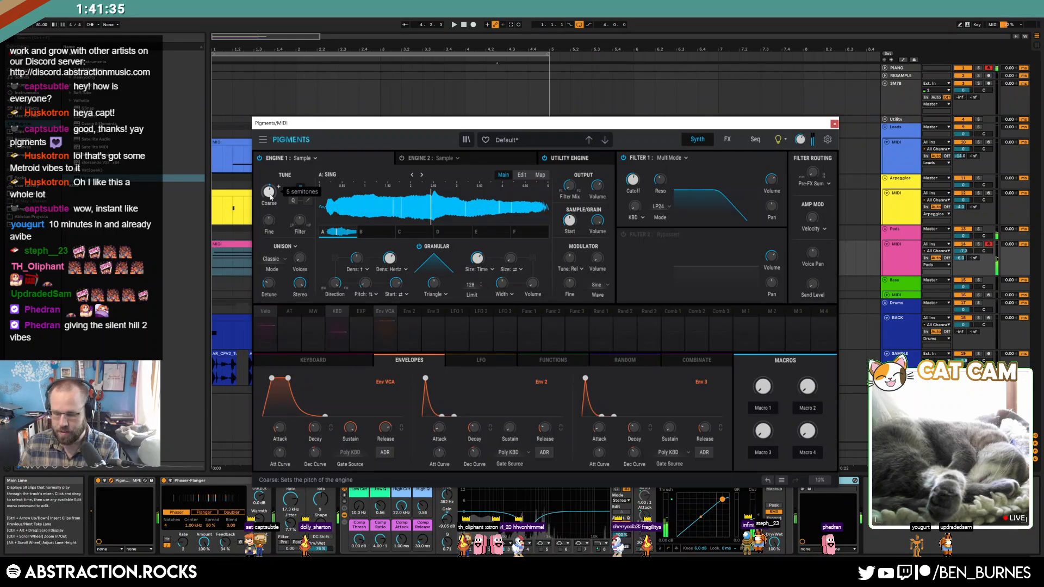
pyautogui.press('space')
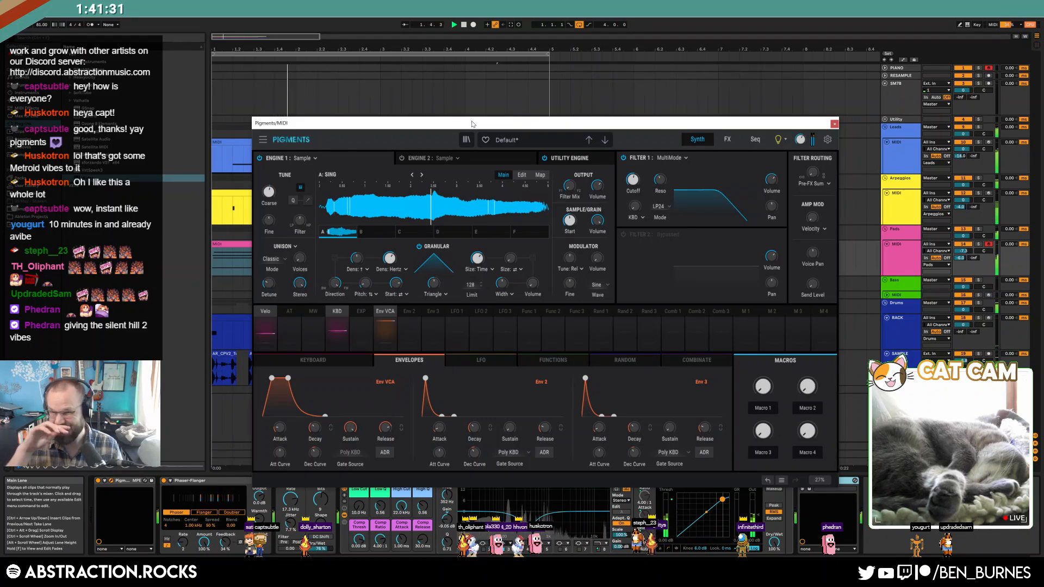
pyautogui.click(835, 124)
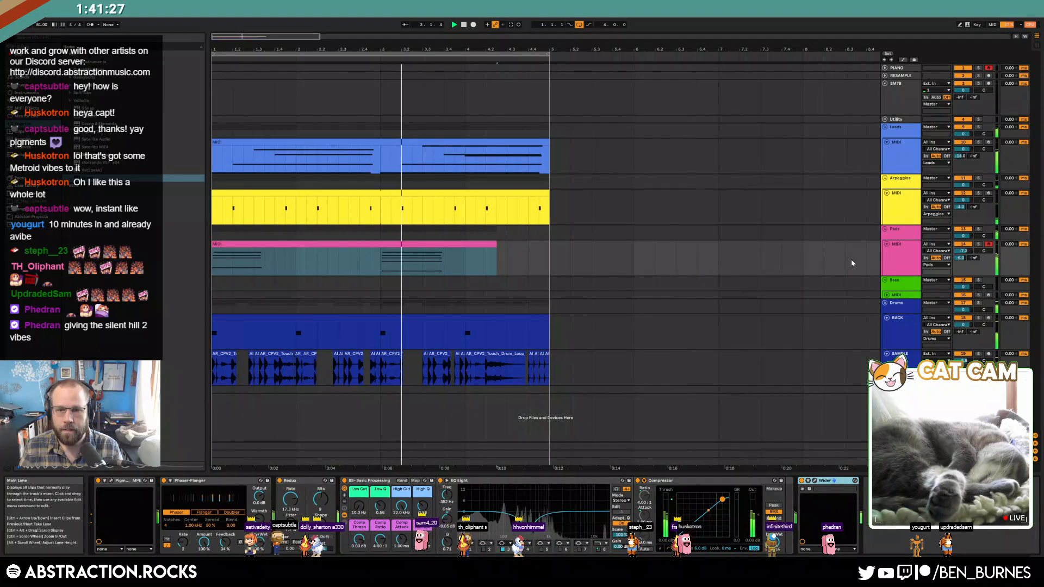
# Step: Raise the pad track's volume slightly, lengthen the pad clip to bar 5 and duplicate it directly after itself
pyautogui.moveTo(963, 252); pyautogui.dragTo(963, 247)
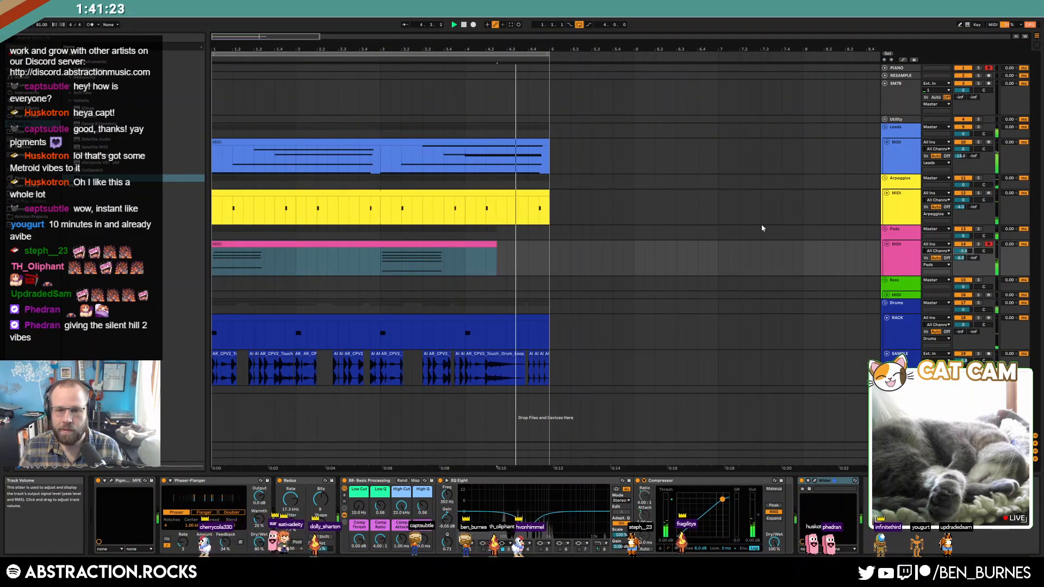
pyautogui.moveTo(494, 244); pyautogui.dragTo(544, 243)
pyautogui.hotkey('ctrl', 'd')
# Step: Transpose all chord notes in the duplicated pad clip down five semitones and stop playback
pyautogui.hotkey('shift', 'Tab')
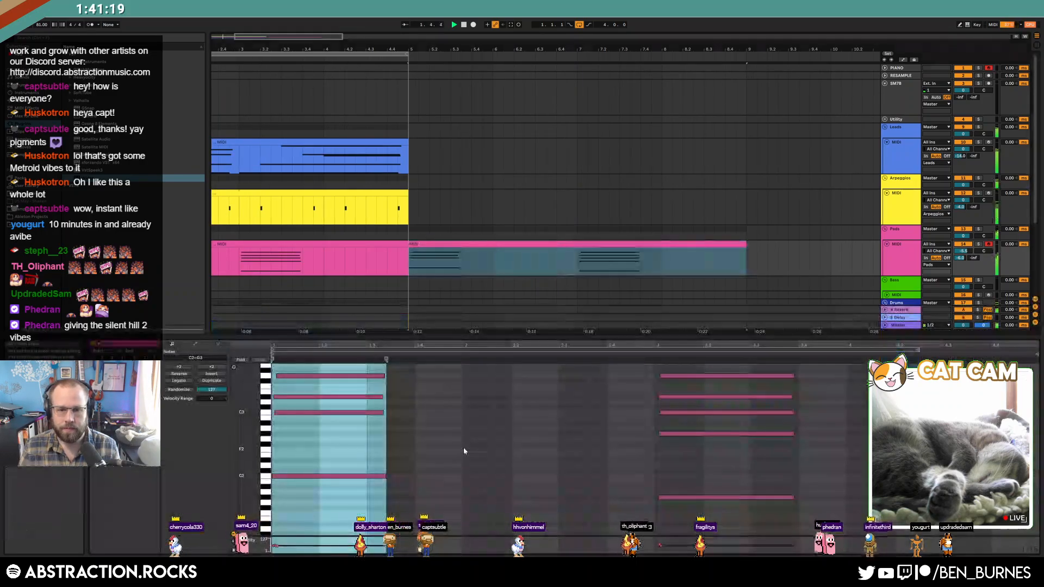
pyautogui.press('Down')
pyautogui.press('Down')
pyautogui.press('Down')
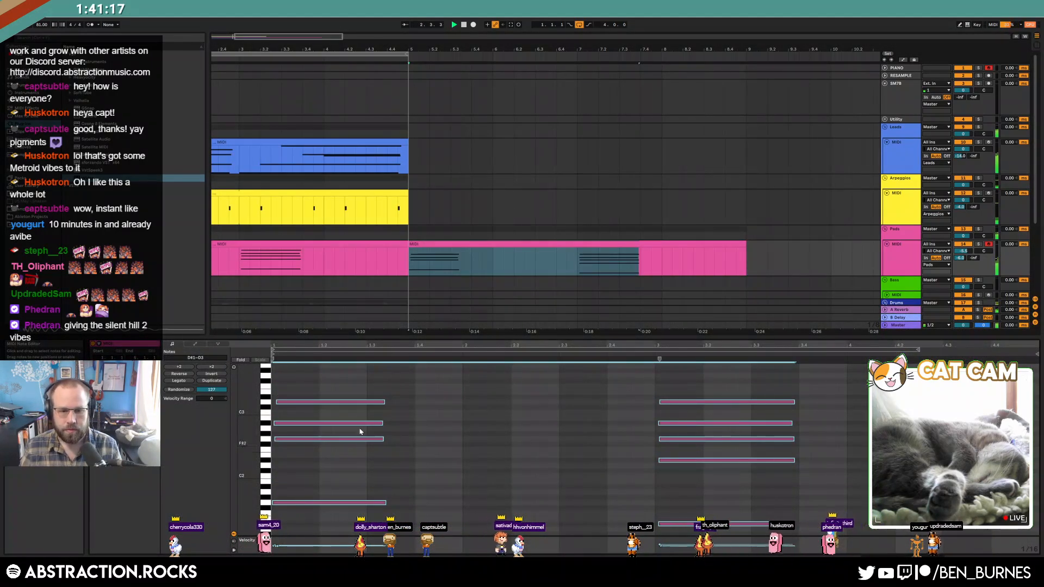
pyautogui.moveTo(247, 456); pyautogui.dragTo(239, 450)
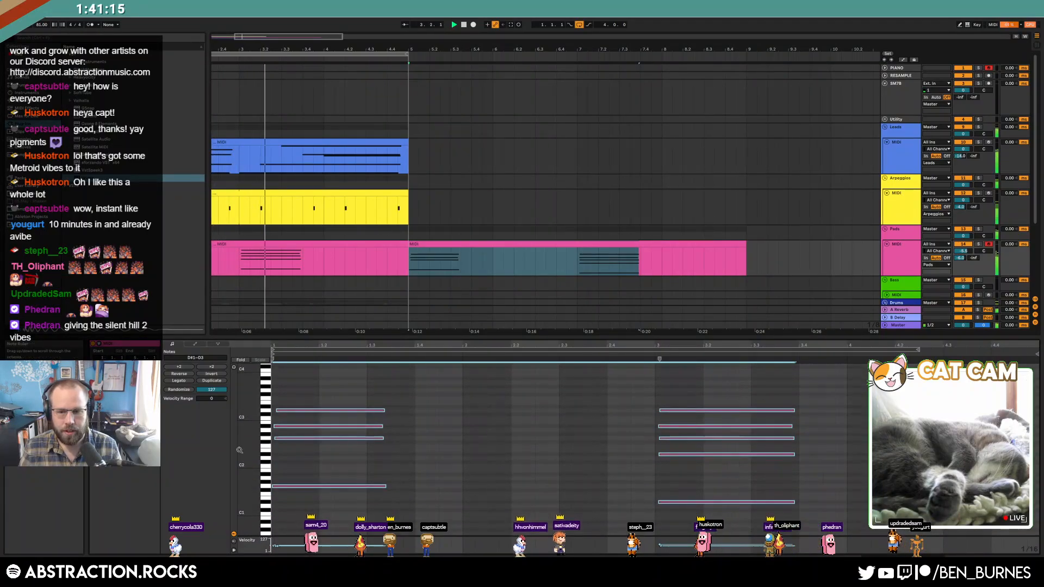
pyautogui.moveTo(303, 36); pyautogui.dragTo(285, 36)
pyautogui.hotkey('shift', 'Tab')
pyautogui.press('space')
# Step: Move all the drum loop slices on the SAMPLE track from bar 1 to bar 9
pyautogui.click(467, 195)
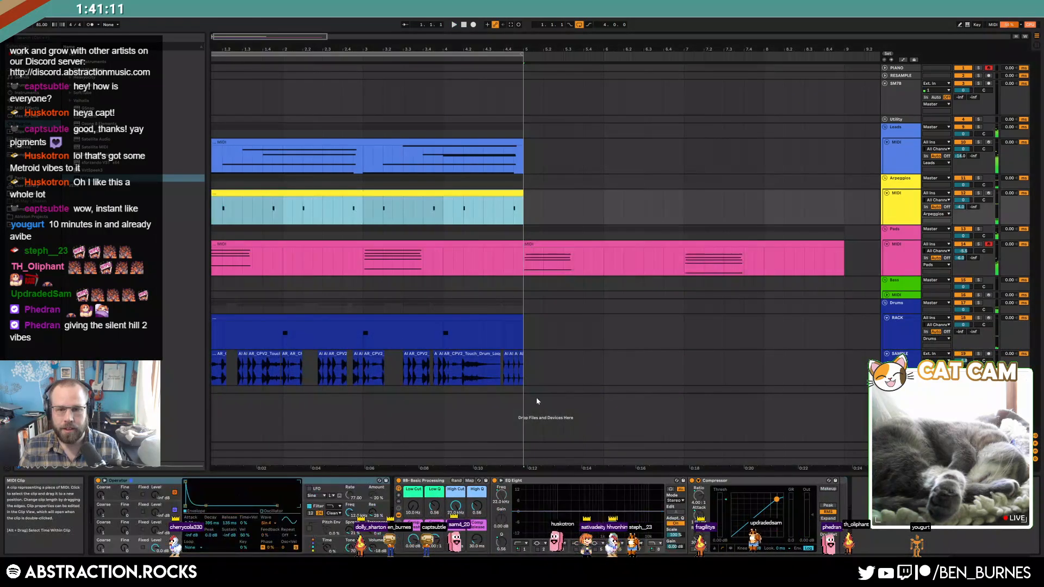
pyautogui.click(527, 369)
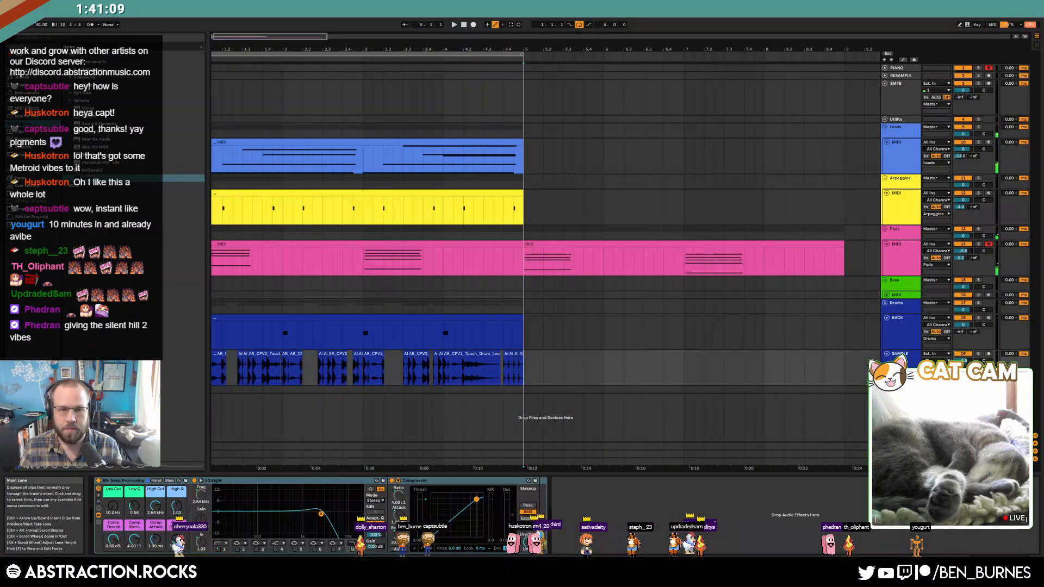
pyautogui.moveTo(282, 36); pyautogui.dragTo(280, 26)
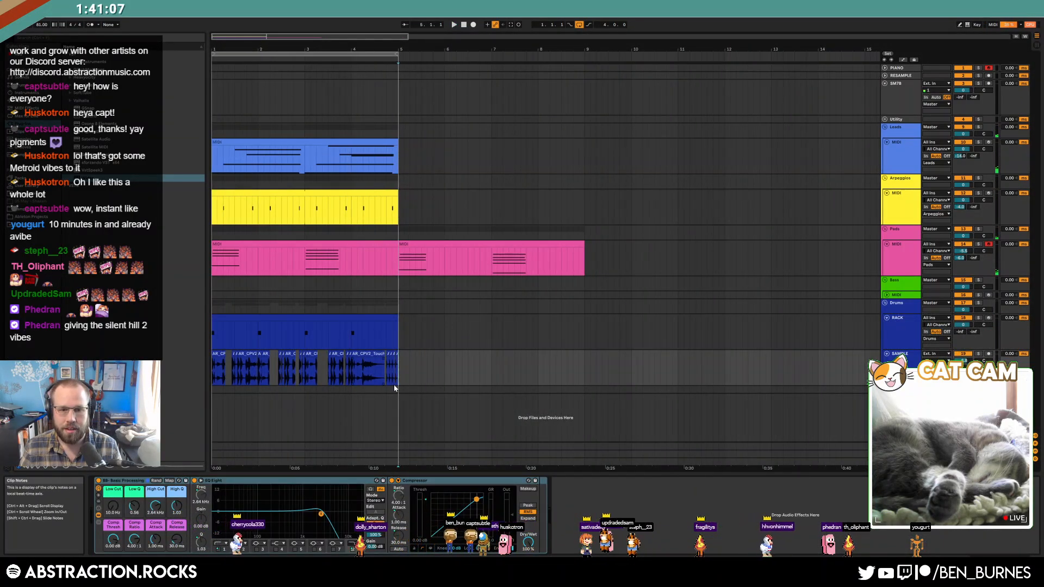
pyautogui.moveTo(403, 370); pyautogui.dragTo(211, 371)
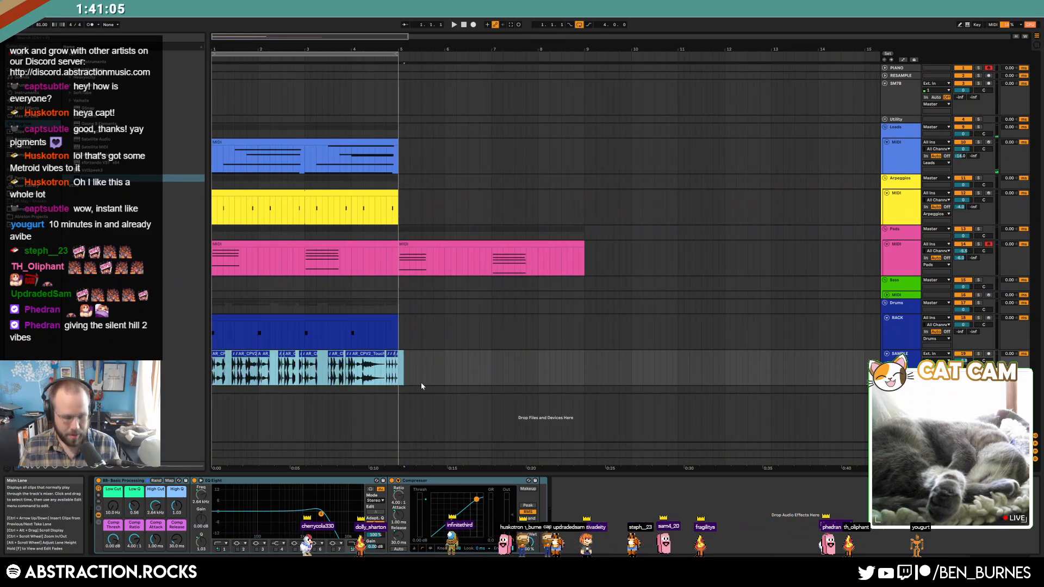
pyautogui.hotkey('ctrl', 'x')
pyautogui.click(586, 365)
pyautogui.hotkey('ctrl', 'v')
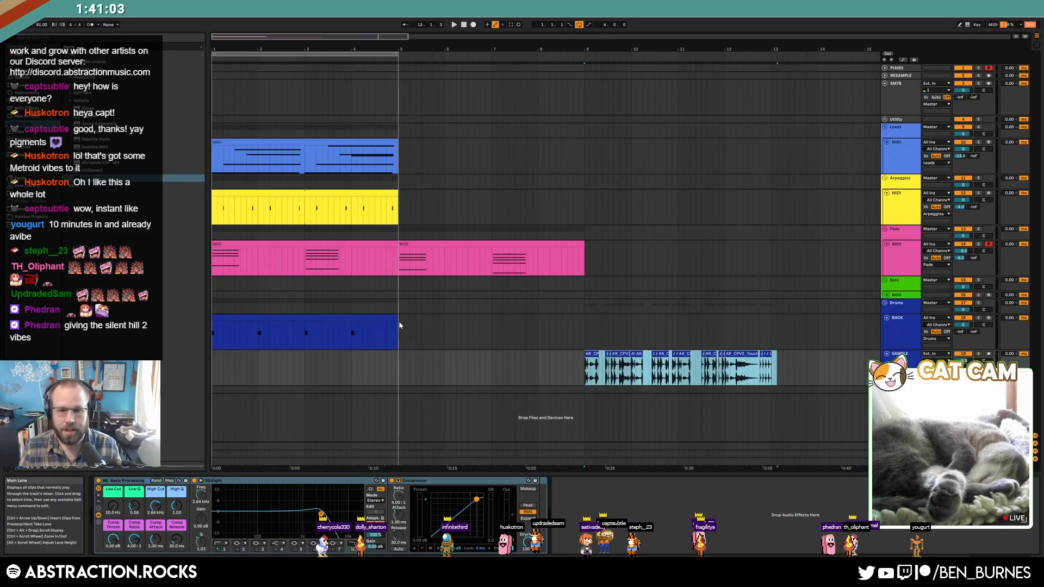
# Step: Loop the RACK kick clip and extend it to bar 9 so the kick pattern repeats
pyautogui.moveTo(399, 325)
pyautogui.mouseDown()
pyautogui.moveTo(587, 342)
pyautogui.moveTo(416, 333)
pyautogui.mouseUp()
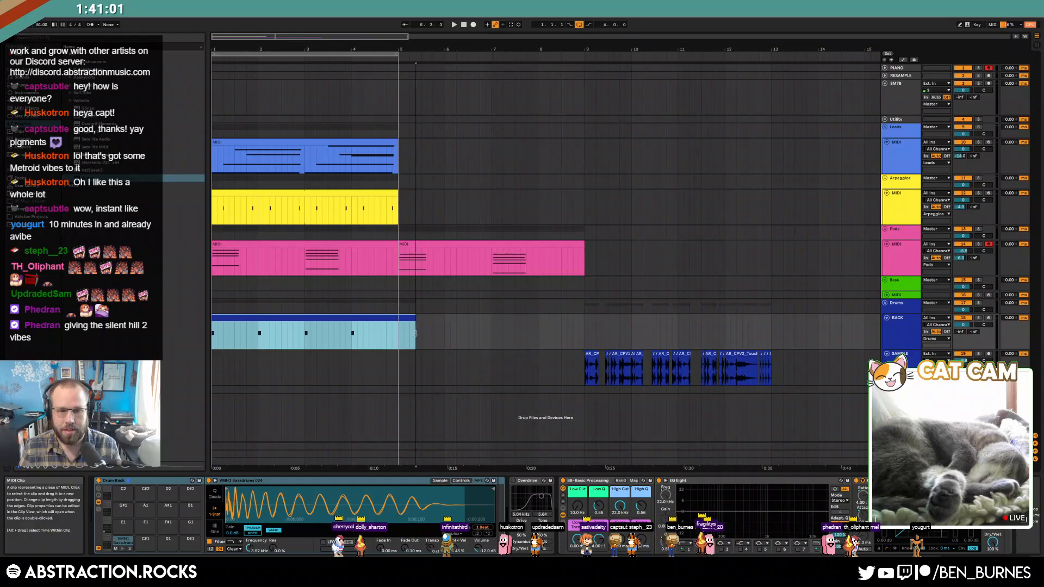
pyautogui.doubleClick(387, 321)
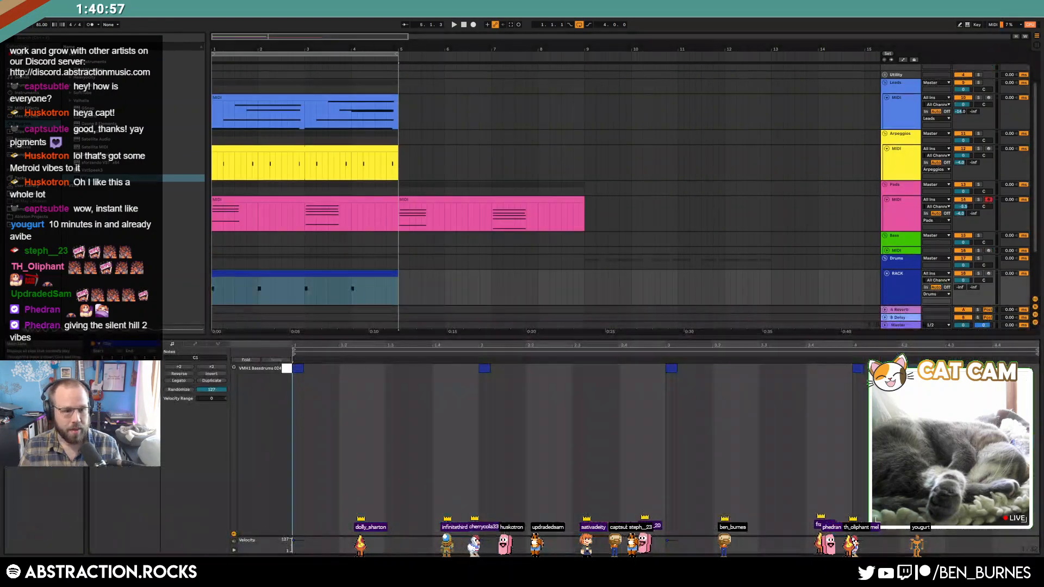
pyautogui.moveTo(395, 274); pyautogui.dragTo(587, 293)
pyautogui.hotkey('shift', 'Tab')
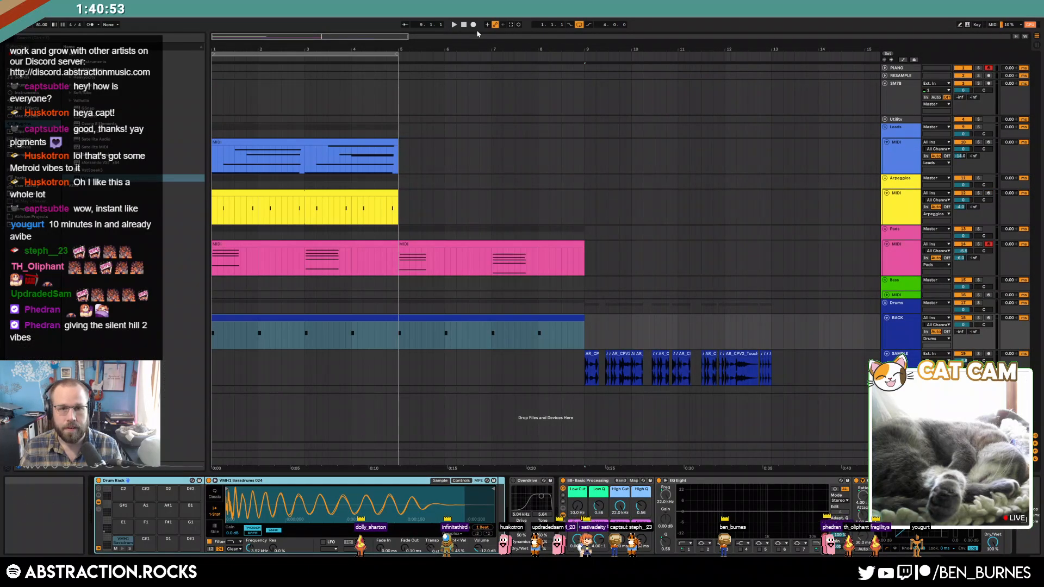
# Step: Move the arpeggio clip to bar 9 and duplicate the lead clip at bar 5
pyautogui.moveTo(302, 207); pyautogui.dragTo(666, 206)
pyautogui.click(384, 143)
pyautogui.hotkey('ctrl', 'd')
# Step: Play the arrangement from the start and extend the loop region to bar 9
pyautogui.click(464, 25)
pyautogui.press('space')
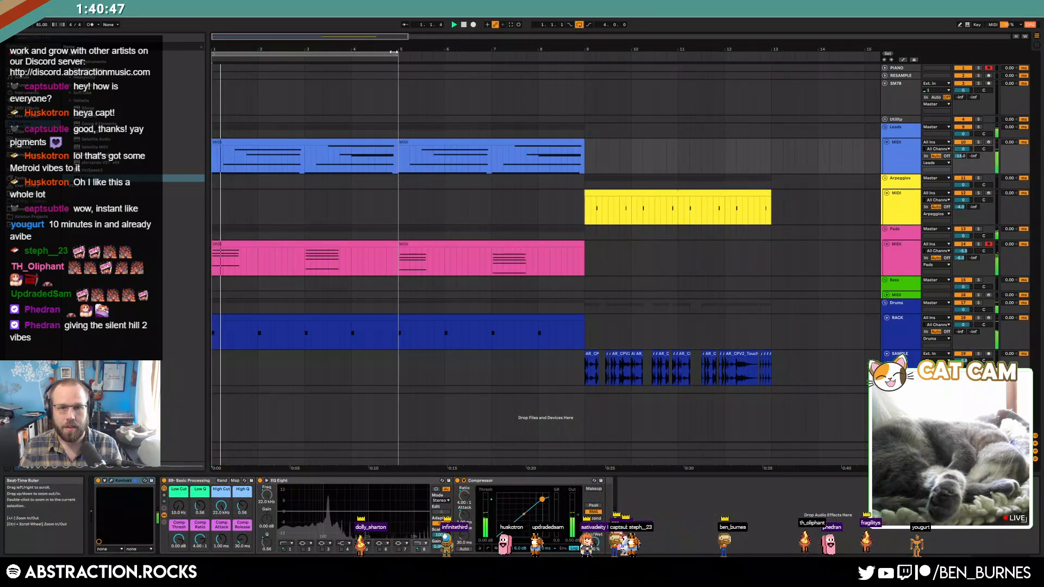
pyautogui.moveTo(397, 53); pyautogui.dragTo(585, 54)
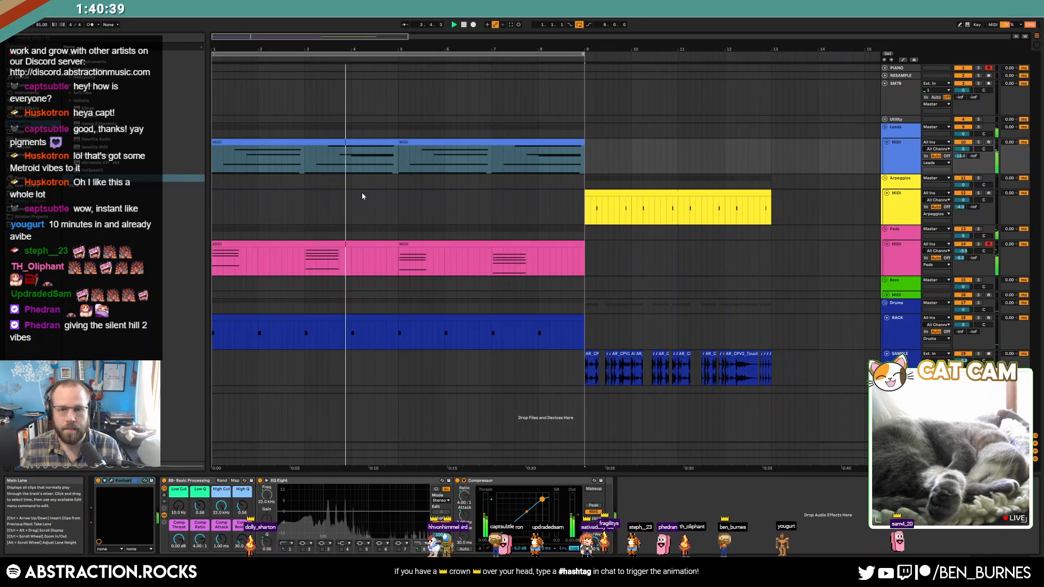
# Step: Raise the G2 note of the second chord in the duplicated pad clip one semitone to G#2
pyautogui.click(918, 262)
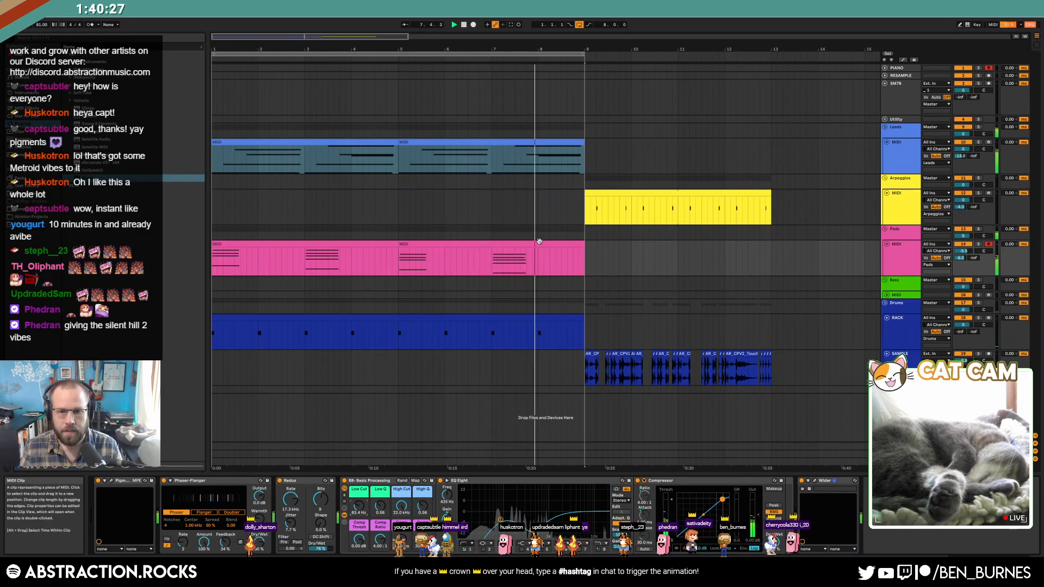
pyautogui.doubleClick(544, 259)
pyautogui.click(668, 479)
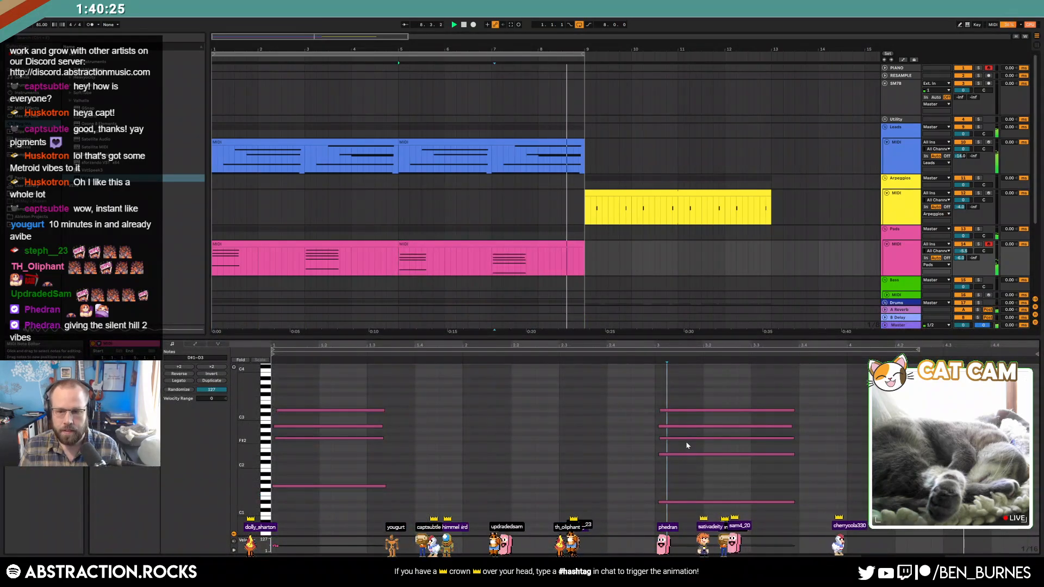
pyautogui.click(686, 427)
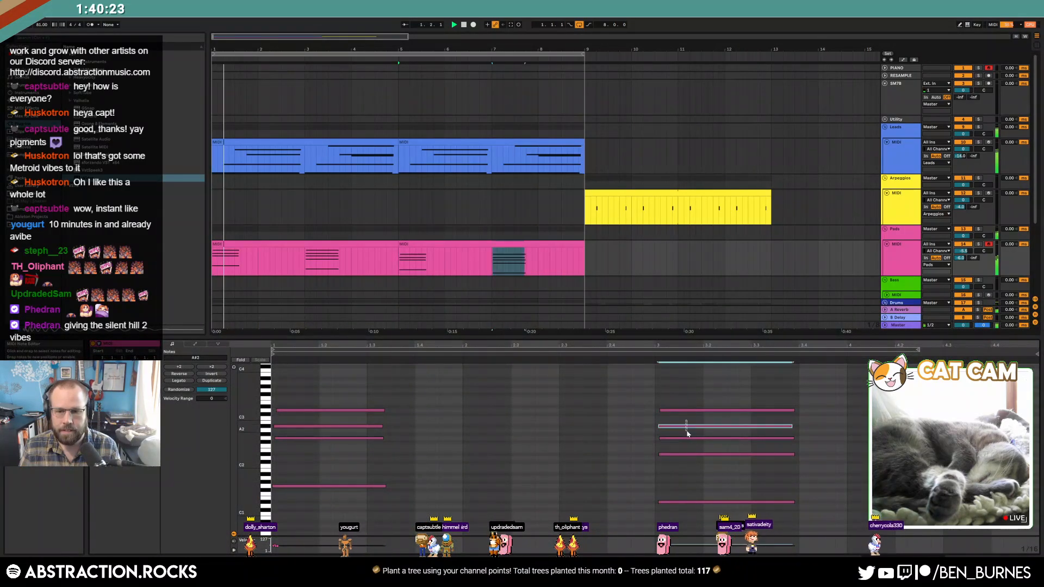
pyautogui.click(682, 439)
pyautogui.press('Up')
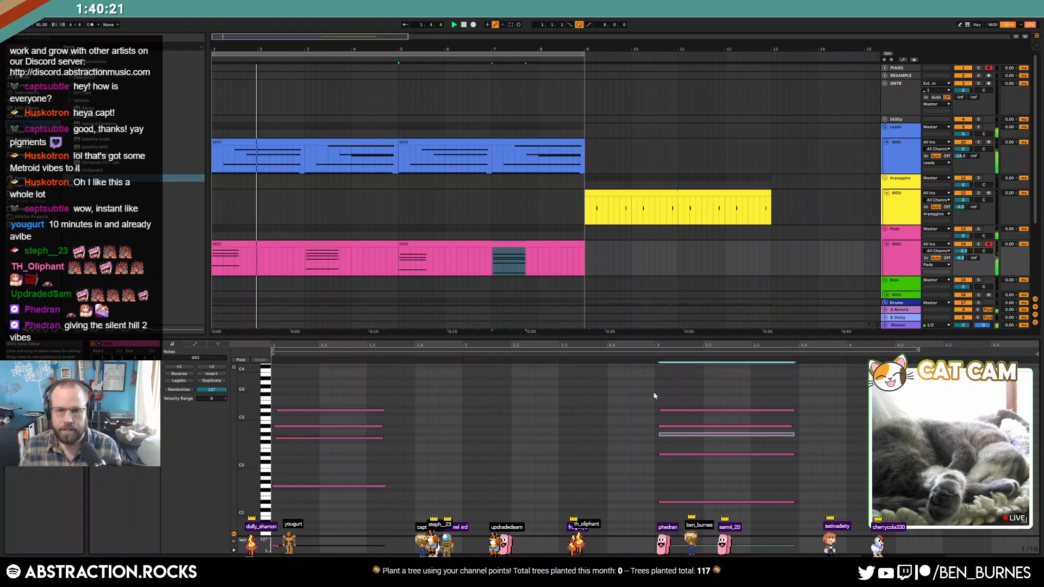
# Step: Turn off the Redux and Phaser-Flanger effects on the pad track
pyautogui.hotkey('shift', 'Tab')
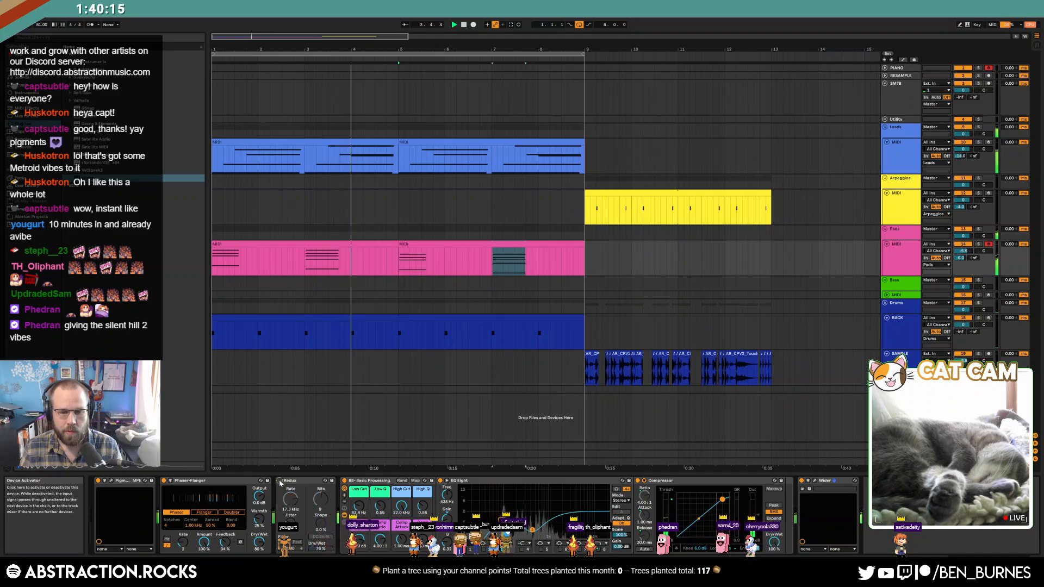
pyautogui.click(164, 481)
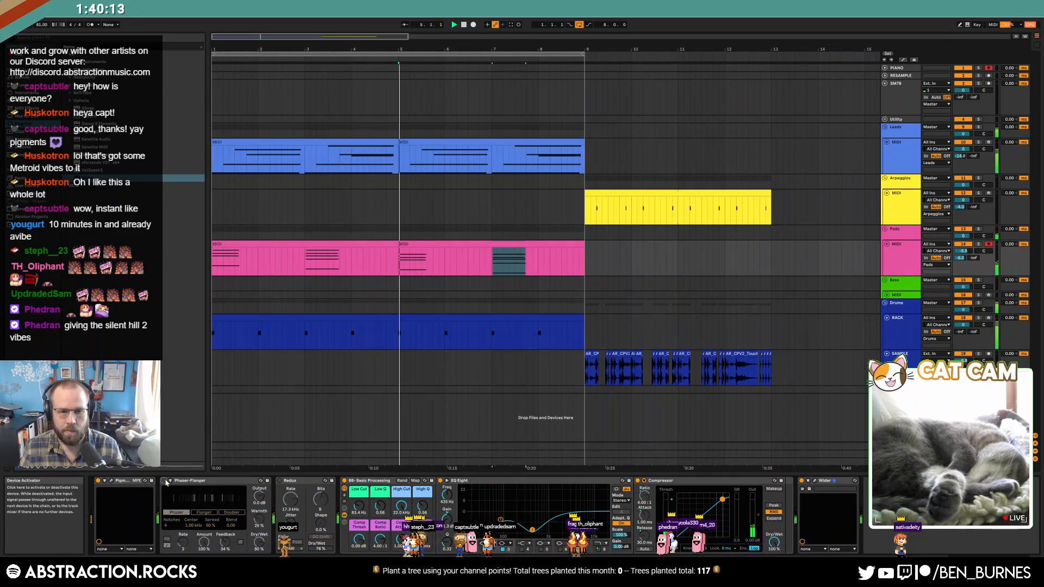
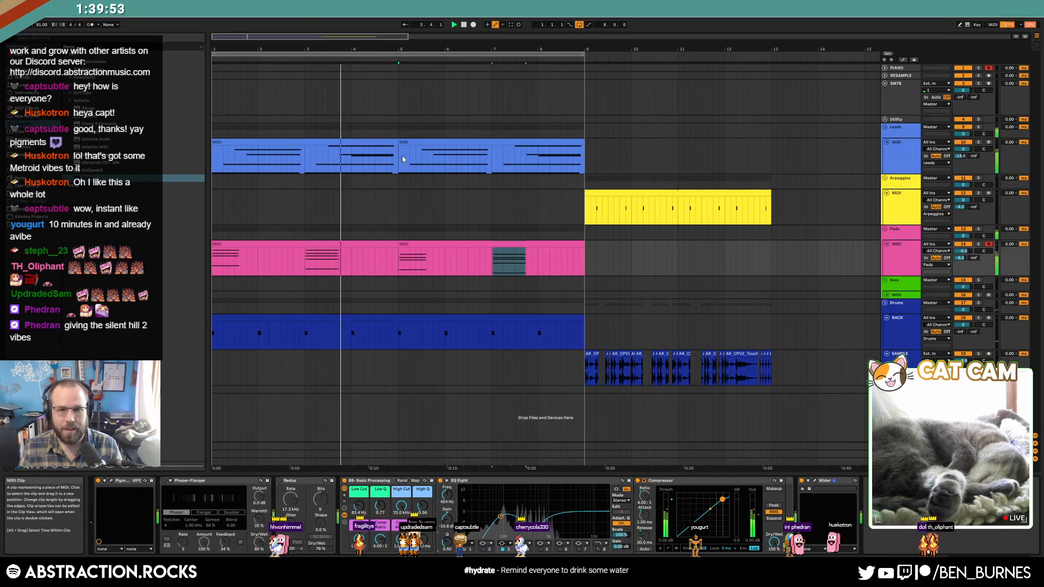
# Step: Raise the D#3 and D3 notes near the end of the duplicated lead clip by one octave
pyautogui.click(412, 141)
pyautogui.click(813, 413)
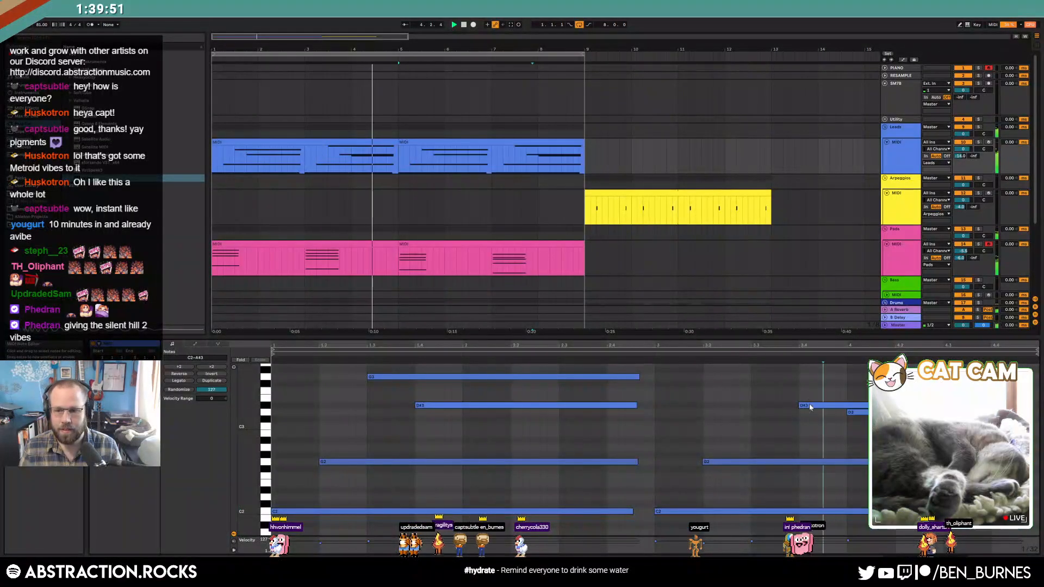
pyautogui.moveTo(851, 434); pyautogui.dragTo(857, 428)
pyautogui.hotkey('shift', 'Up')
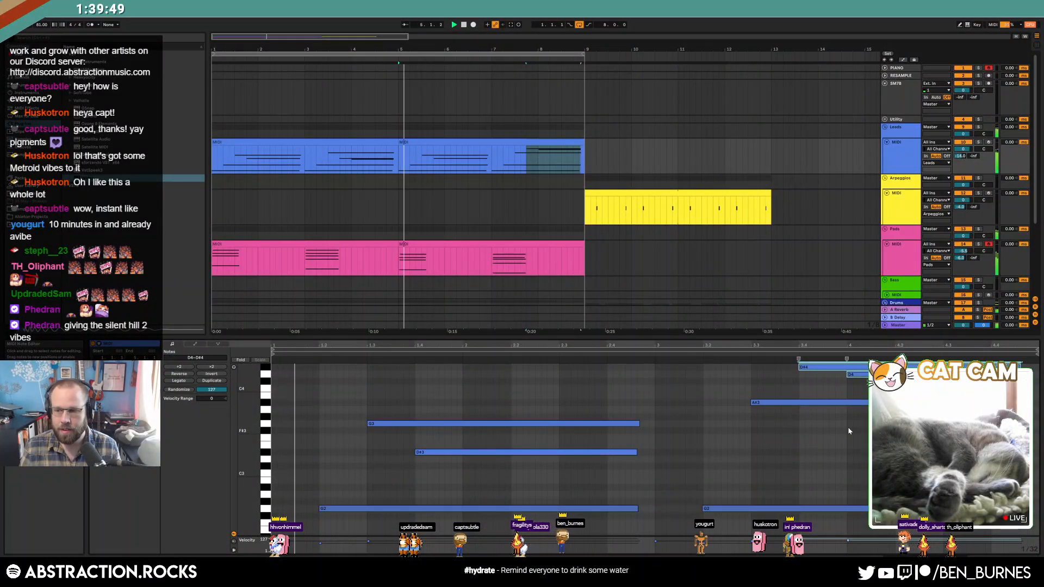
# Step: Raise the G2 note under the ending phrase of the duplicated lead clip three semitones to A#2
pyautogui.click(783, 509)
pyautogui.press('Up')
pyautogui.press('Up')
pyautogui.press('Up')
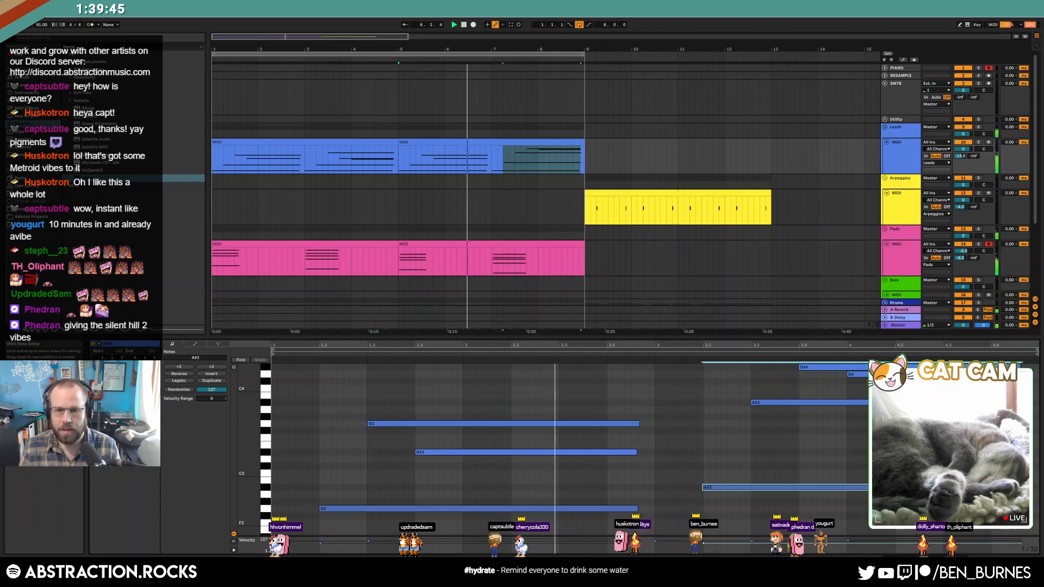
pyautogui.hotkey('shift', 'Tab')
# Step: Open the duplicated pad clip at bar 5 and check its chord notes against the lead
pyautogui.click(521, 245)
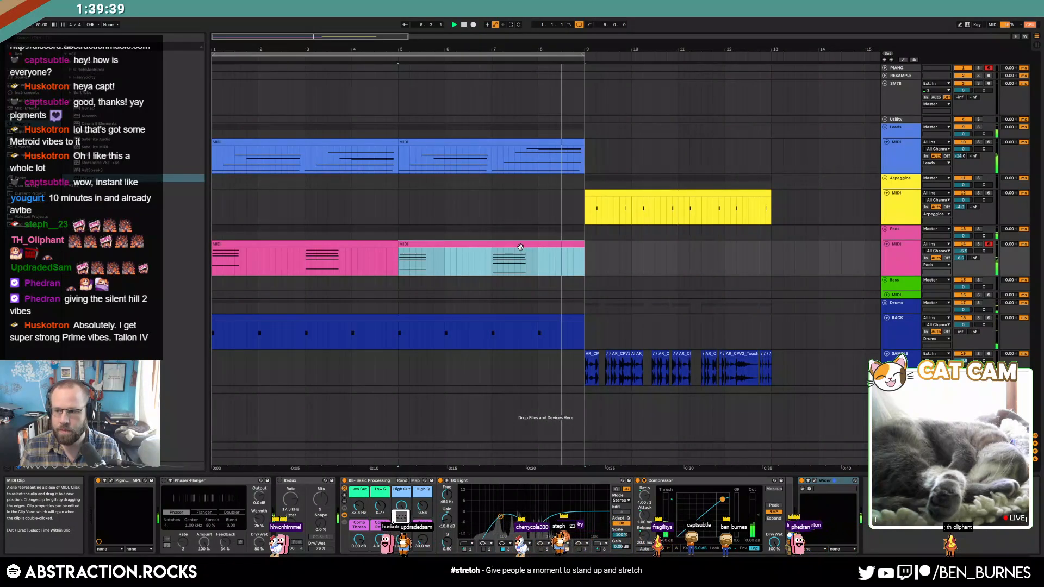
pyautogui.doubleClick(551, 254)
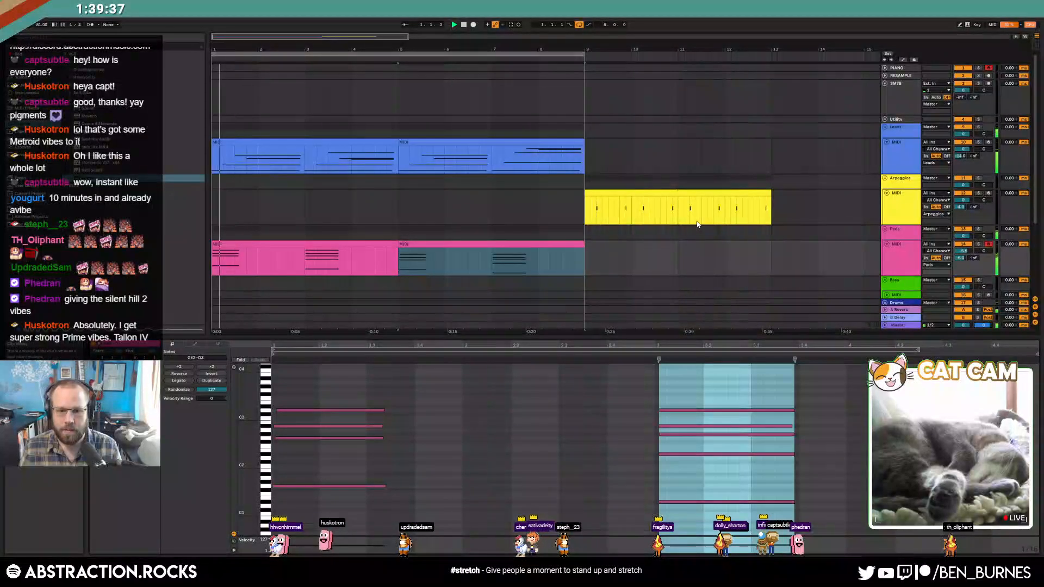
pyautogui.hotkey('shift', 'Tab')
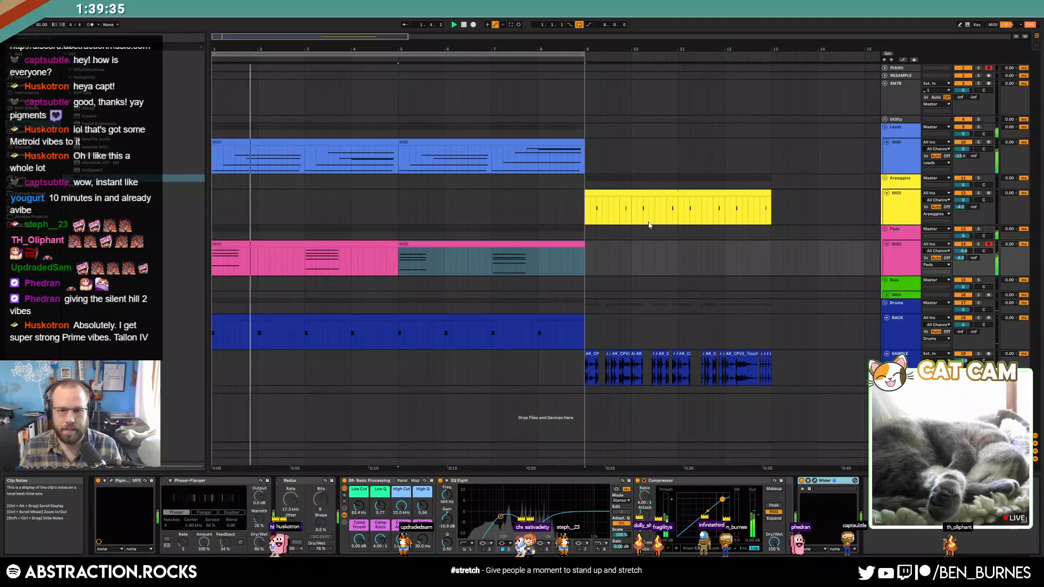
# Step: Insert an Operator MIDI track below the arpeggio track, raising its B Delay send and shaping a decaying volume envelope
pyautogui.click(895, 204)
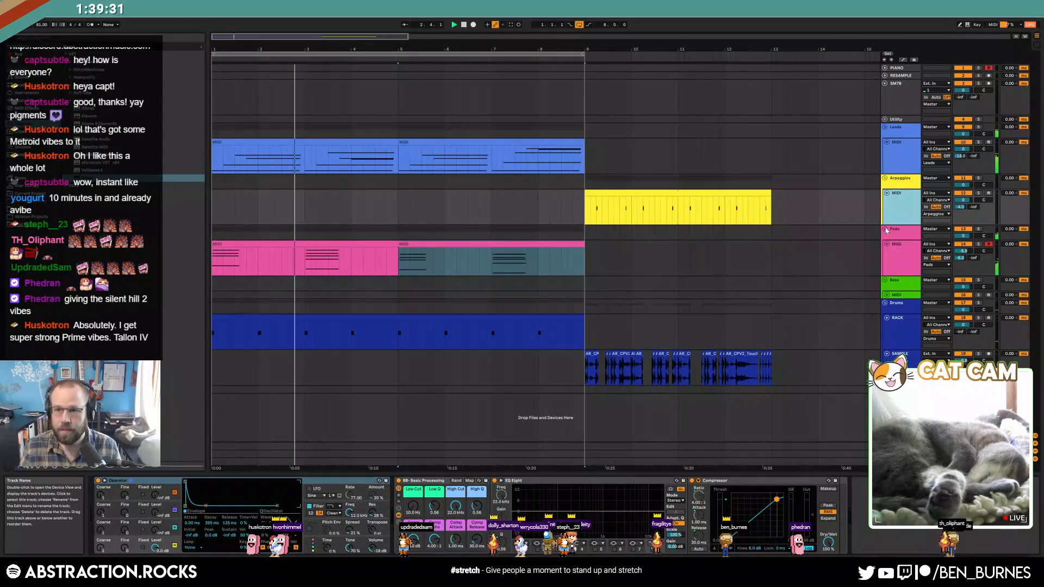
pyautogui.hotkey('ctrl', 'shift', 't')
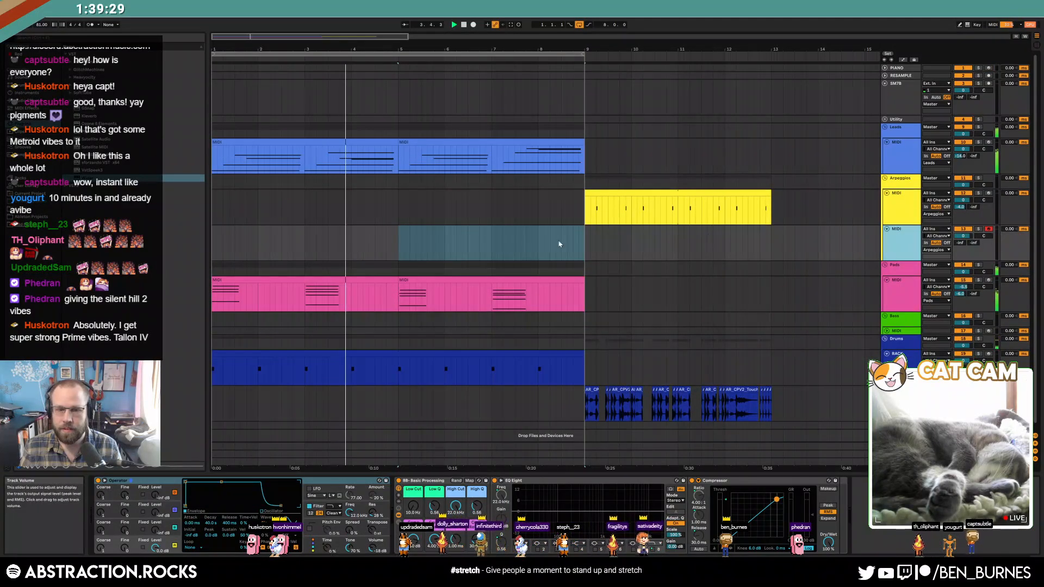
pyautogui.click(29, 102)
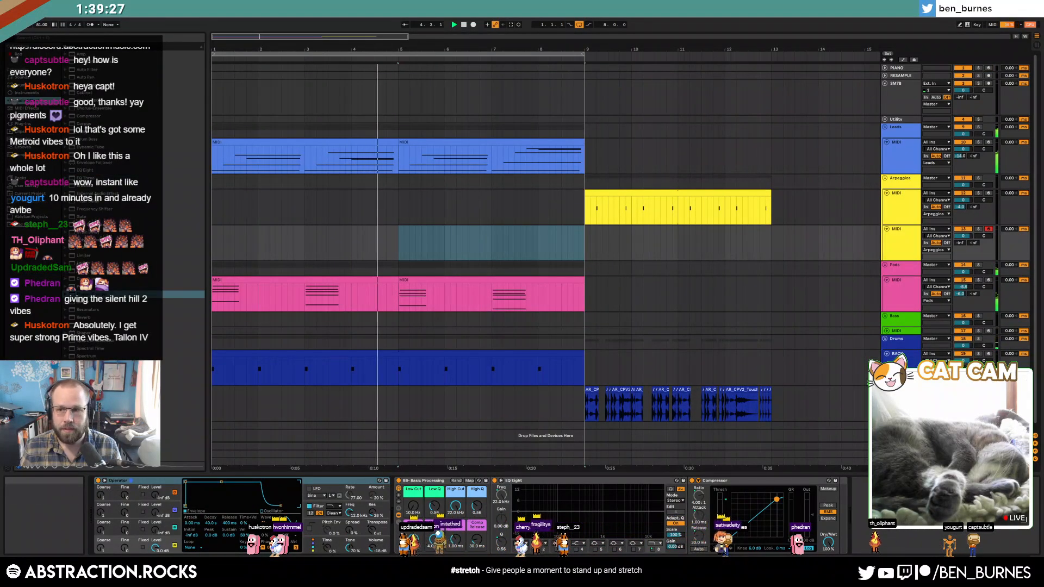
pyautogui.moveTo(973, 243); pyautogui.dragTo(974, 217)
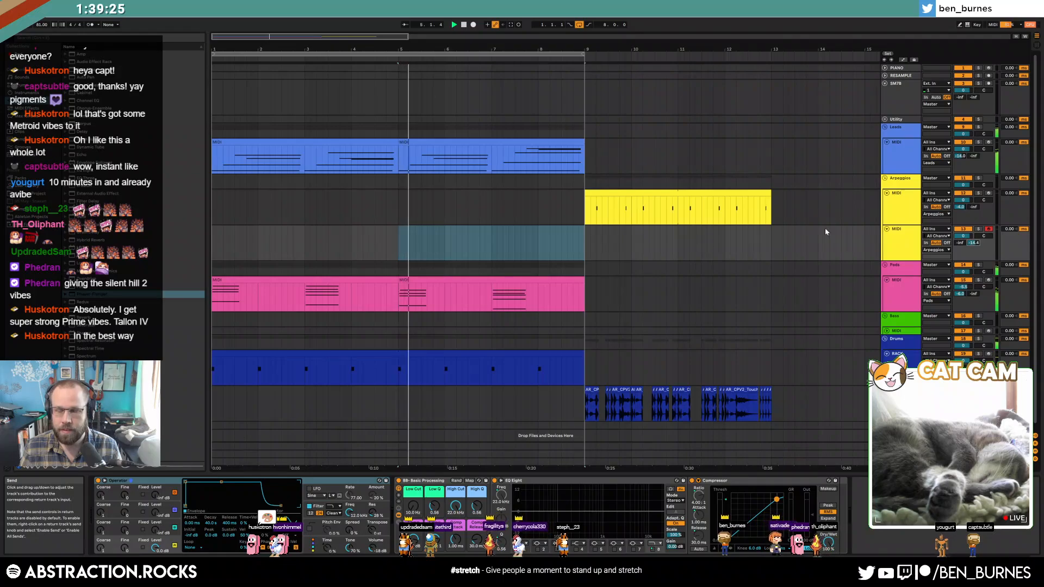
pyautogui.click(25, 93)
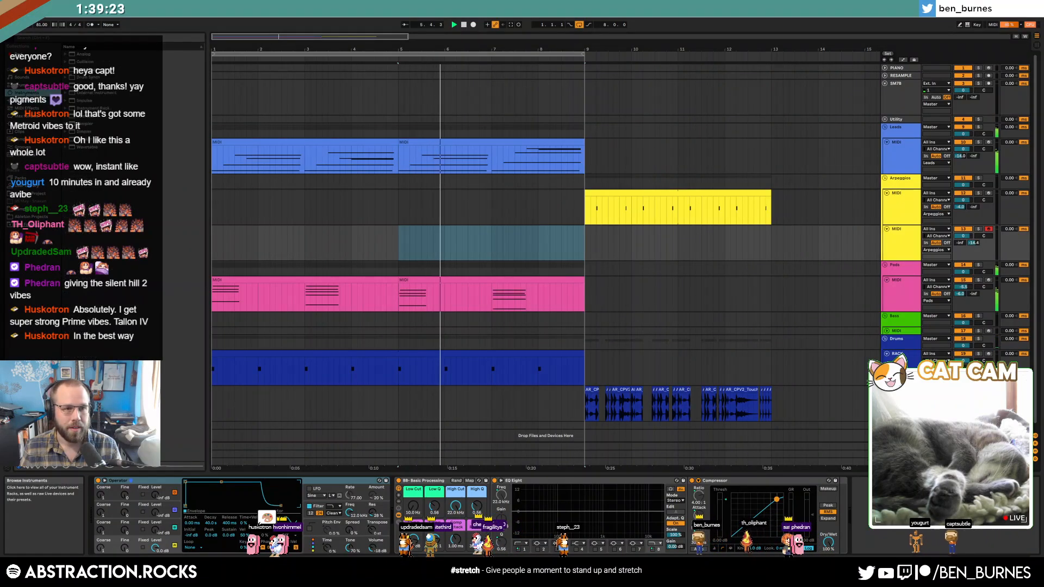
pyautogui.moveTo(221, 482); pyautogui.dragTo(215, 507)
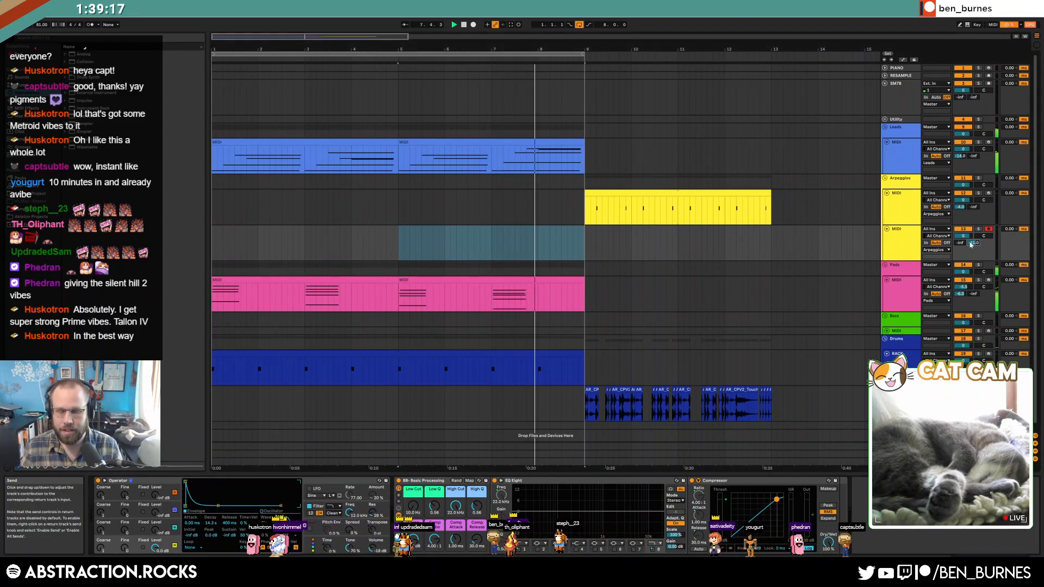
# Step: Record a short phrase at bar 1 on the new arpeggio track and return playback to the start
pyautogui.press('F9')
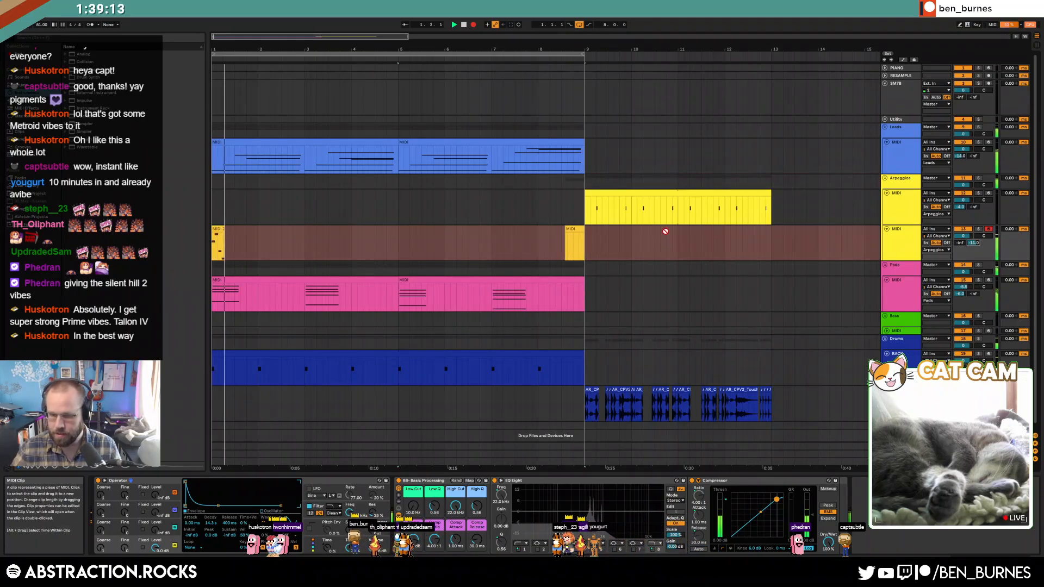
pyautogui.click(464, 25)
pyautogui.click(464, 25)
# Step: Delete the stray recorded clip just before bar 9 and adjust the decay of the Operator's envelope
pyautogui.click(247, 234)
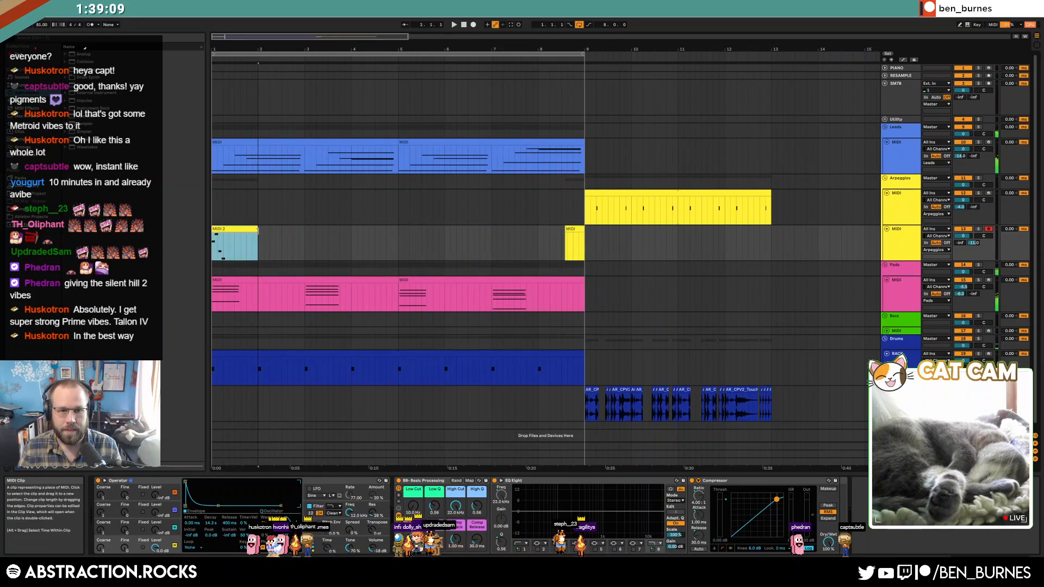
pyautogui.moveTo(480, 242); pyautogui.dragTo(669, 247)
pyautogui.press('Delete')
pyautogui.click(236, 228)
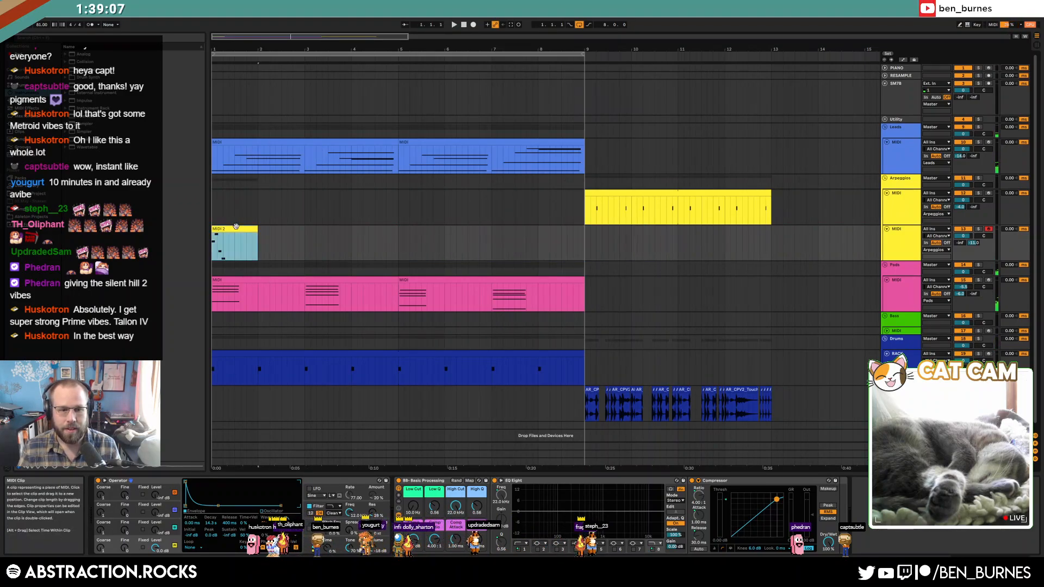
pyautogui.moveTo(226, 499); pyautogui.dragTo(226, 495)
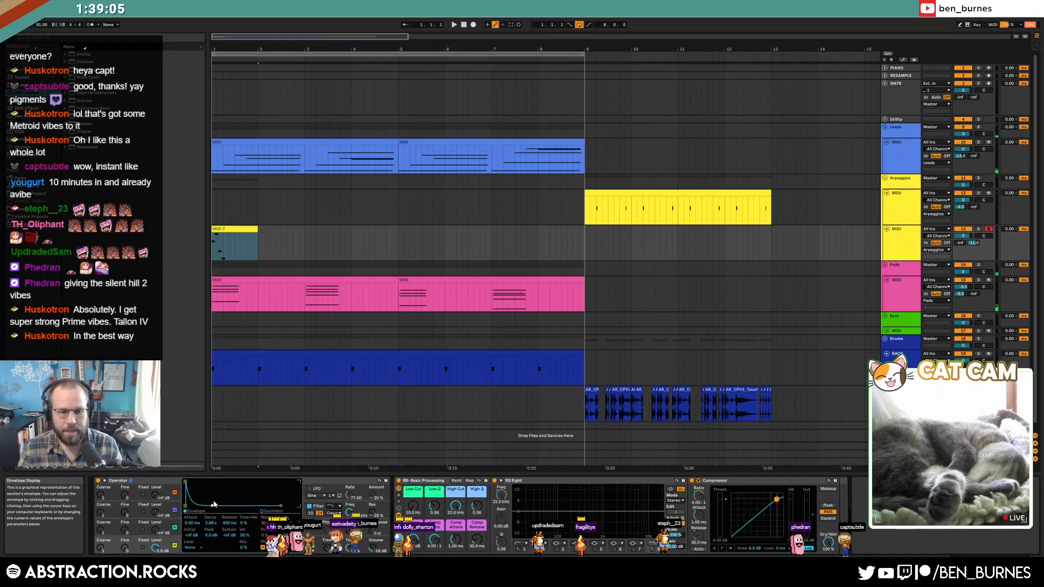
# Step: Quantize the recorded G4, A#4, D#4 and C4 notes to consecutive sixteenths and play the phrase
pyautogui.doubleClick(237, 242)
pyautogui.moveTo(292, 413); pyautogui.dragTo(304, 450)
pyautogui.hotkey('ctrl', 'u')
pyautogui.moveTo(368, 388); pyautogui.dragTo(405, 509)
pyautogui.hotkey('ctrl', 'u')
pyautogui.hotkey('ctrl', 'u')
pyautogui.moveTo(461, 469); pyautogui.dragTo(455, 518)
pyautogui.hotkey('ctrl', 'u')
pyautogui.hotkey('ctrl', 'z')
pyautogui.press('Left')
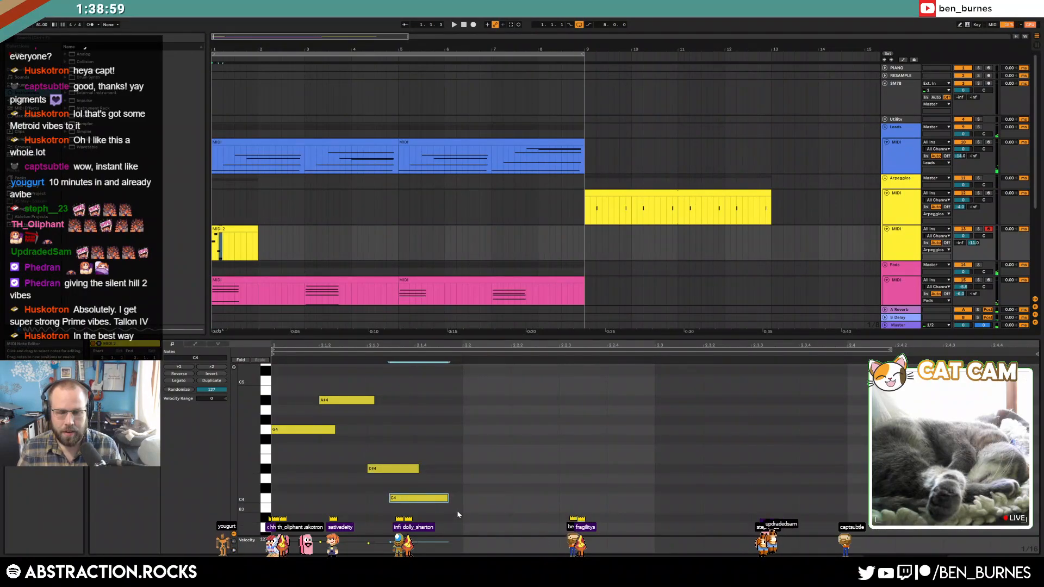
pyautogui.press('space')
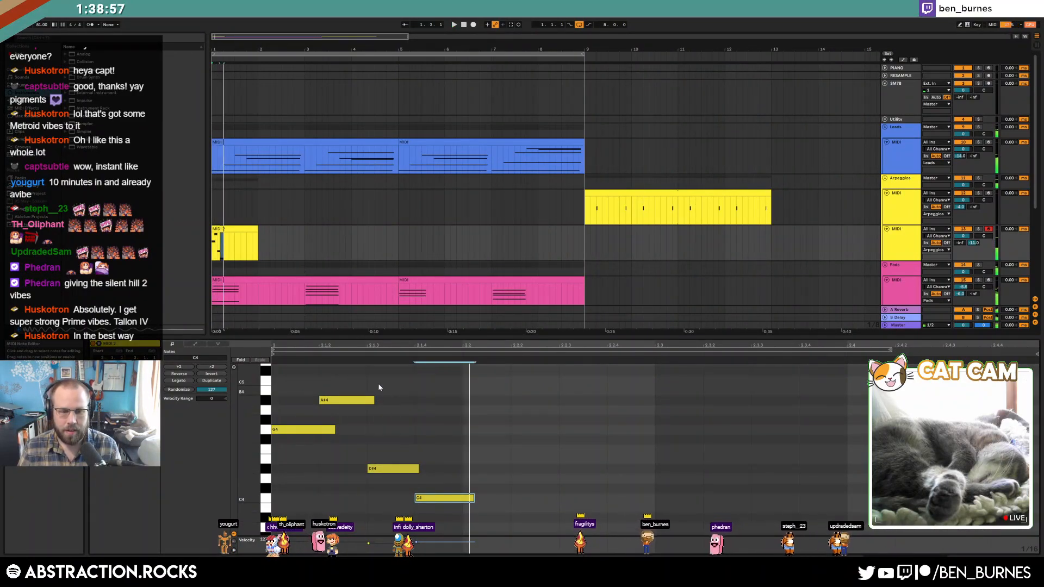
# Step: Try a triplet grid by shifting the A#4, D#4 and C4 notes later onto triplet positions and playing it
pyautogui.hotkey('ctrl', '3')
pyautogui.moveTo(358, 377); pyautogui.dragTo(474, 546)
pyautogui.press('Right')
pyautogui.moveTo(422, 458); pyautogui.dragTo(473, 522)
pyautogui.press('Right')
pyautogui.moveTo(467, 480); pyautogui.dragTo(502, 522)
pyautogui.press('Right')
pyautogui.press('space')
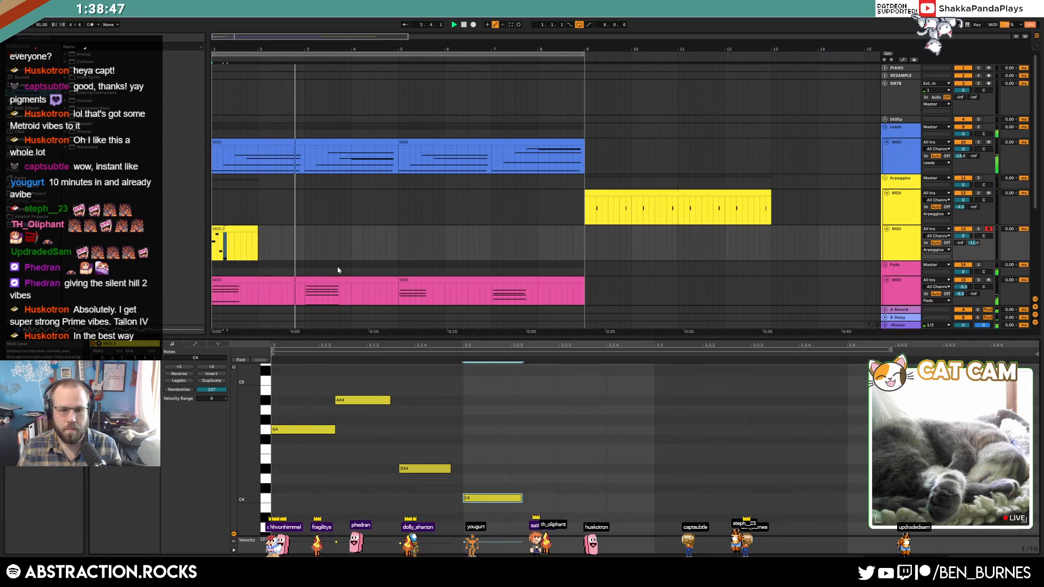
# Step: Move the A#4, D#4 and C4 notes back to their sixteenth-note positions
pyautogui.moveTo(373, 373); pyautogui.dragTo(544, 529)
pyautogui.press('Left')
pyautogui.moveTo(410, 432); pyautogui.dragTo(501, 521)
pyautogui.press('Left')
pyautogui.click(479, 521)
pyautogui.click(467, 499)
pyautogui.press('Left')
# Step: Copy the phrase clip from bar 1 to bar 5 and fine-tune the attack of the Operator's envelope
pyautogui.click(242, 229)
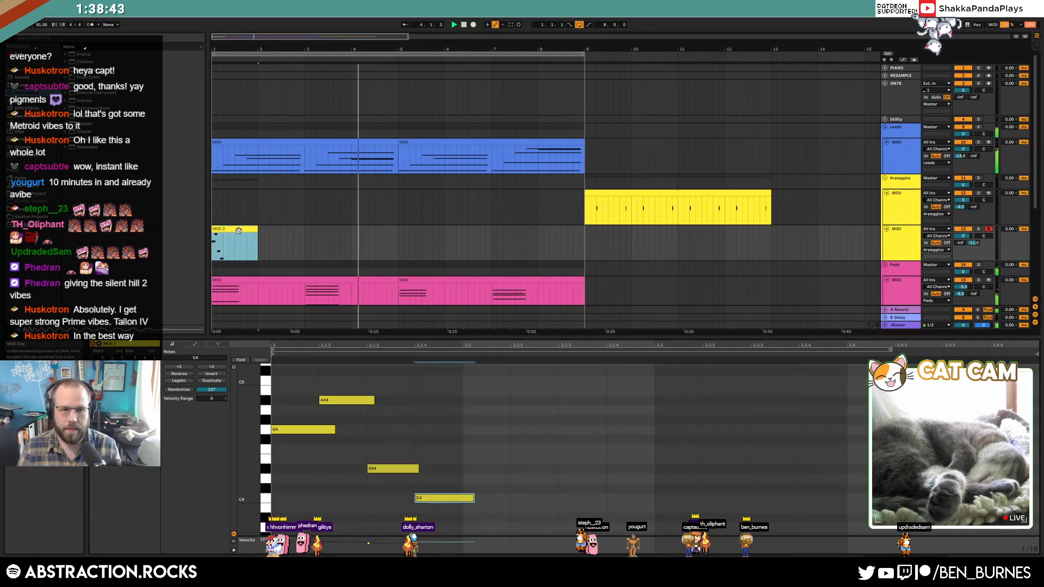
pyautogui.click(404, 240)
pyautogui.hotkey('ctrl', 'v')
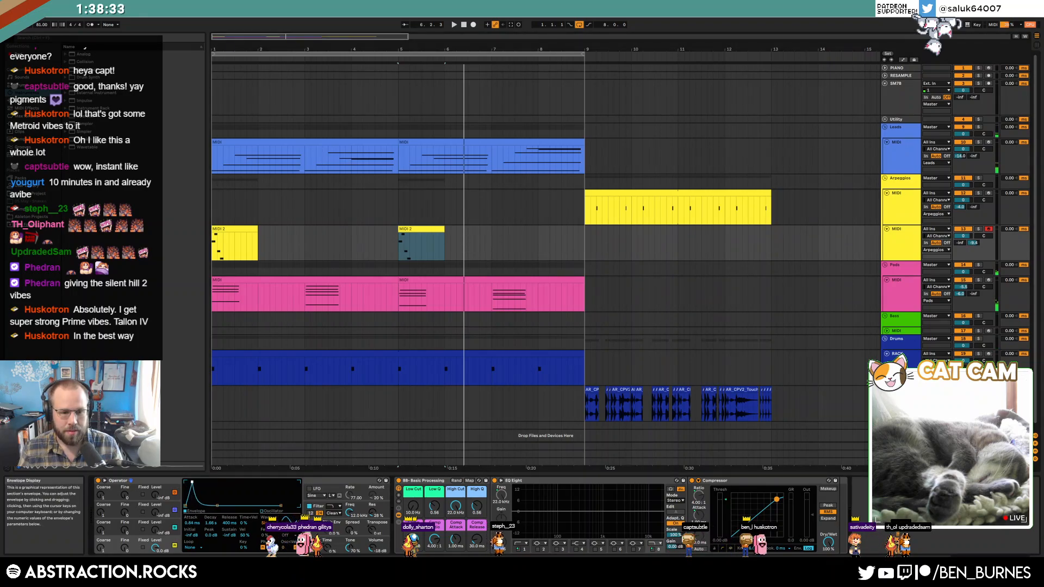
pyautogui.moveTo(195, 483); pyautogui.dragTo(197, 483)
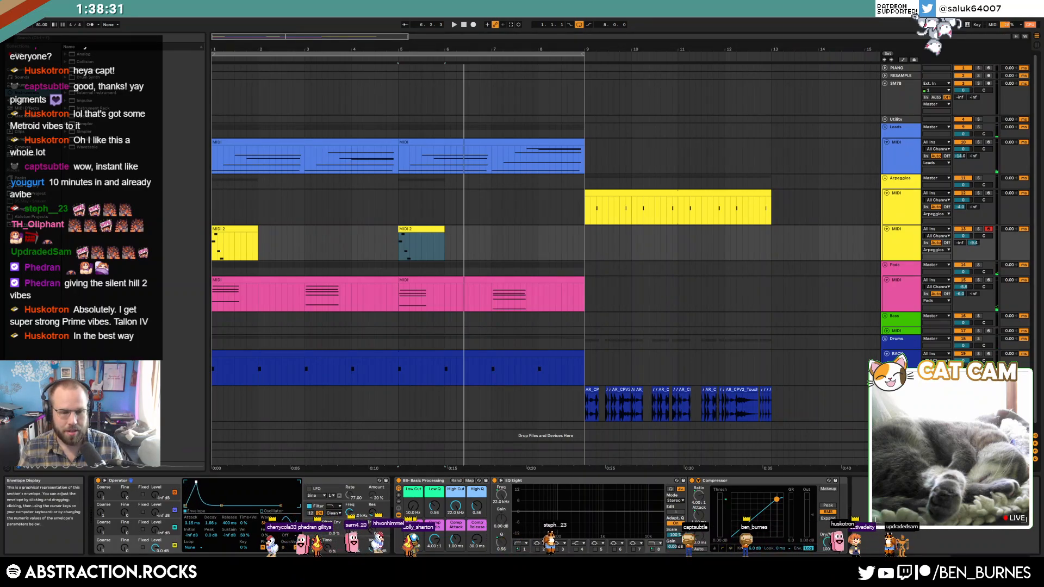
# Step: Add the ValhallaSupermassive plug-in directly after the Operator on the new arpeggio track
pyautogui.click(29, 101)
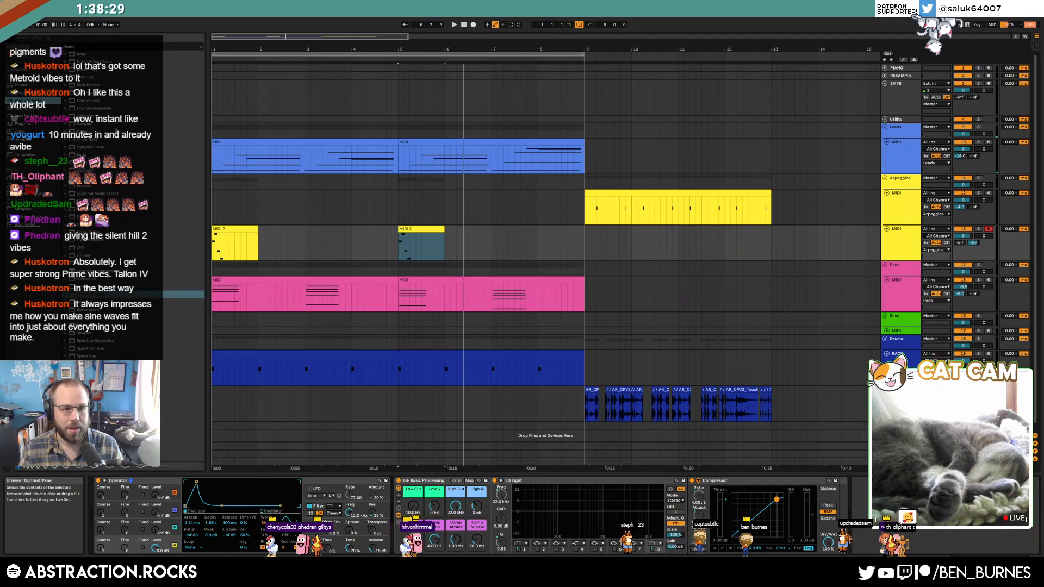
pyautogui.click(24, 209)
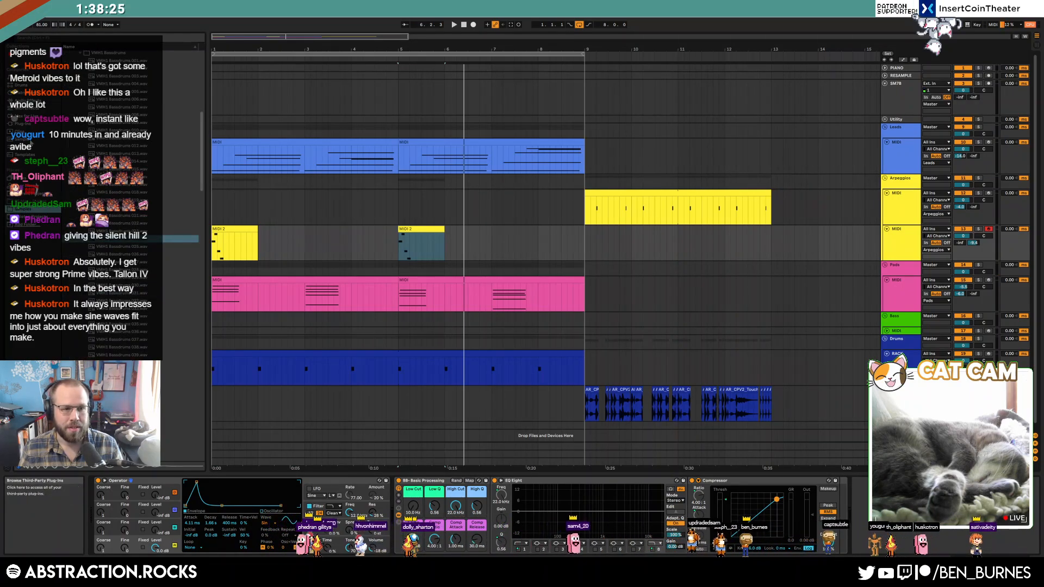
pyautogui.click(24, 124)
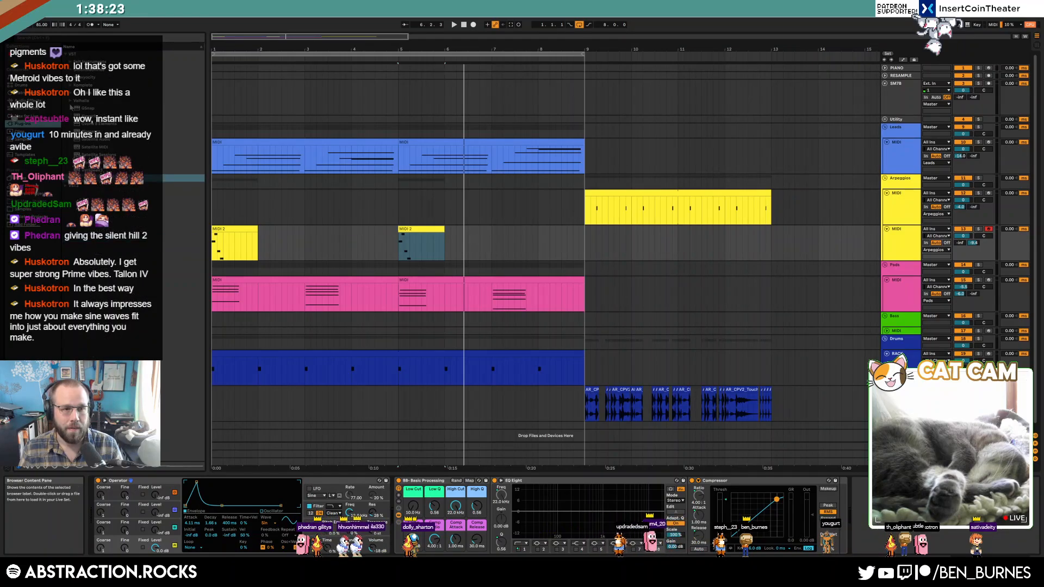
pyautogui.click(70, 102)
pyautogui.moveTo(103, 131); pyautogui.dragTo(387, 484)
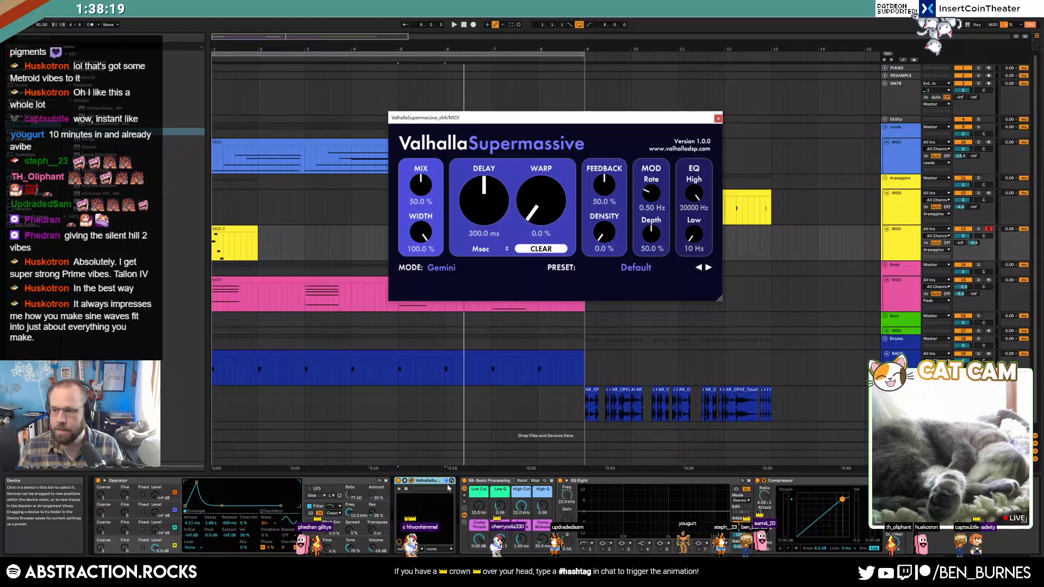
pyautogui.moveTo(555, 119); pyautogui.dragTo(538, 116)
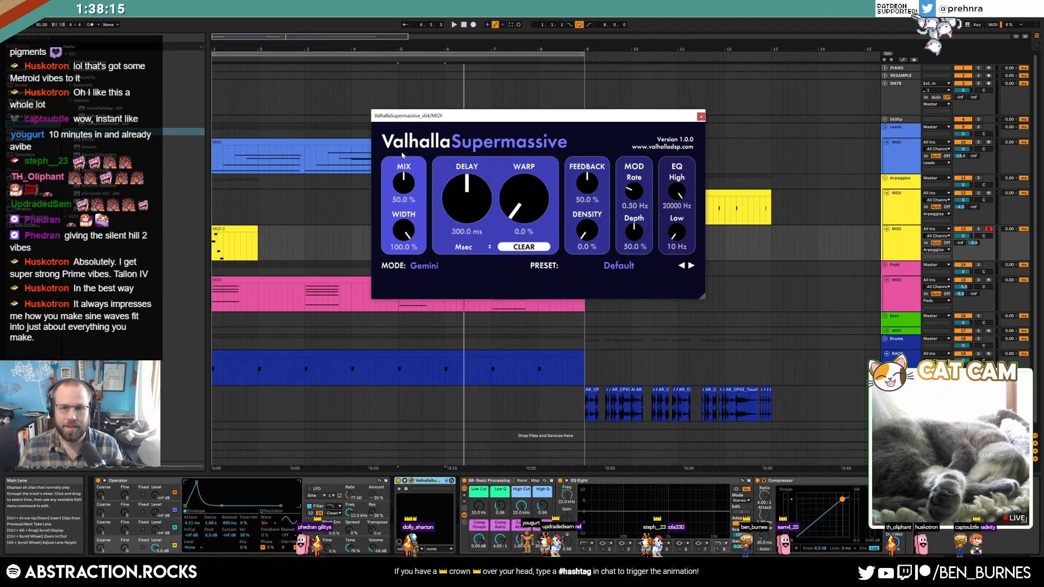
# Step: Set ValhallaSupermassive to Great Annihilator mode with warp 36.4% and feedback 56.4% while the loop plays
pyautogui.click(424, 265)
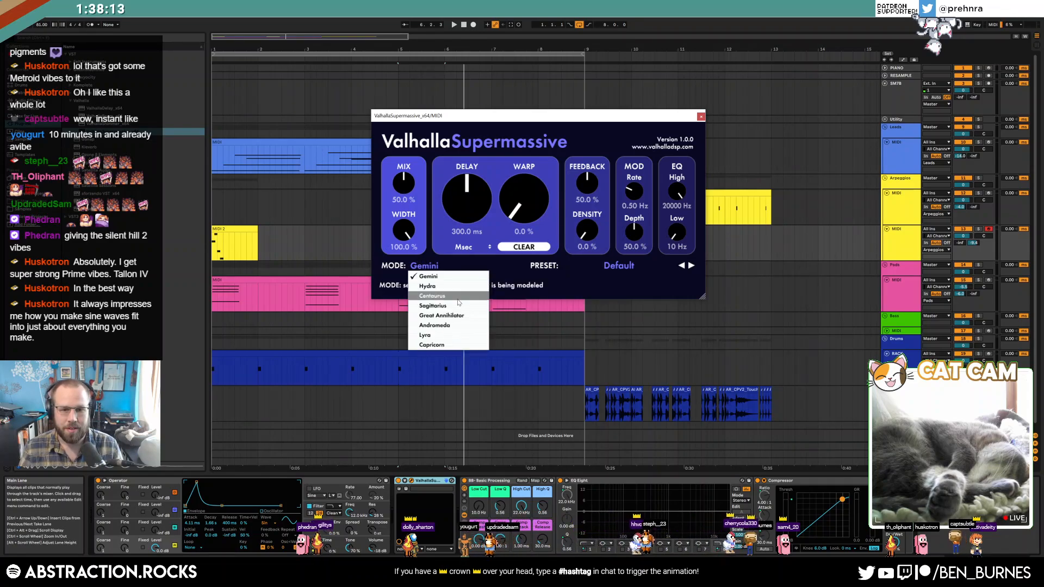
pyautogui.click(459, 318)
pyautogui.press('space')
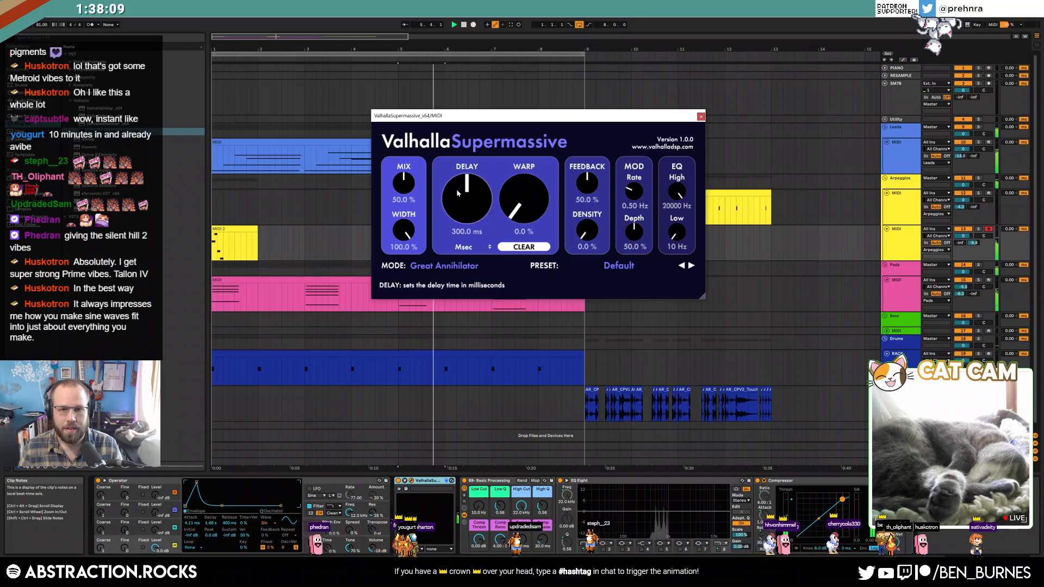
pyautogui.moveTo(515, 174); pyautogui.dragTo(518, 167)
pyautogui.moveTo(584, 178); pyautogui.dragTo(586, 173)
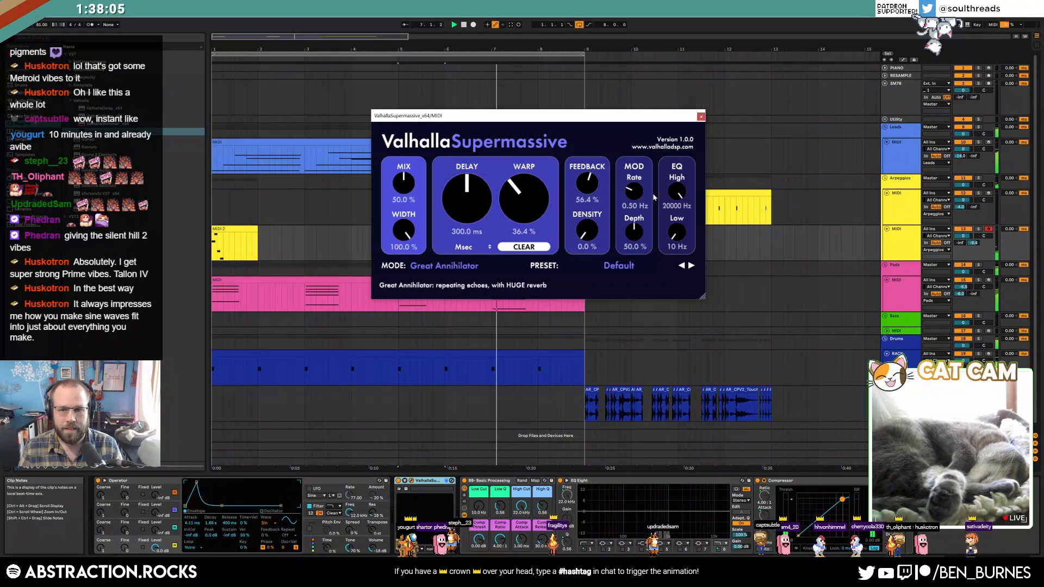
# Step: Set the reverb's EQ to 12480 Hz high and 700 Hz low, feedback to 74% and density to 36.8%, and close it
pyautogui.moveTo(661, 247); pyautogui.dragTo(670, 215)
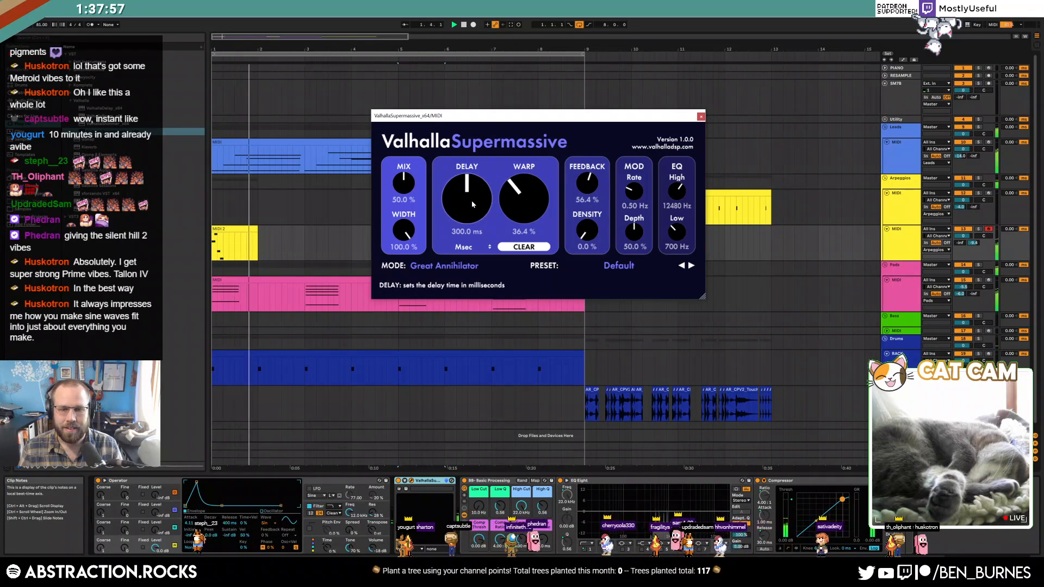
pyautogui.moveTo(585, 185); pyautogui.dragTo(580, 172)
pyautogui.moveTo(587, 230); pyautogui.dragTo(586, 193)
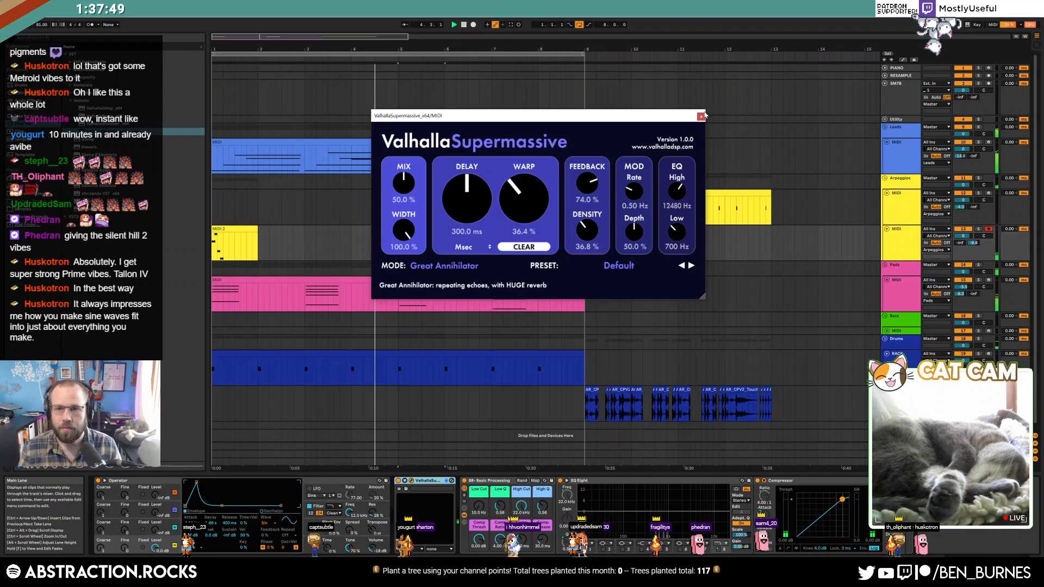
pyautogui.click(701, 116)
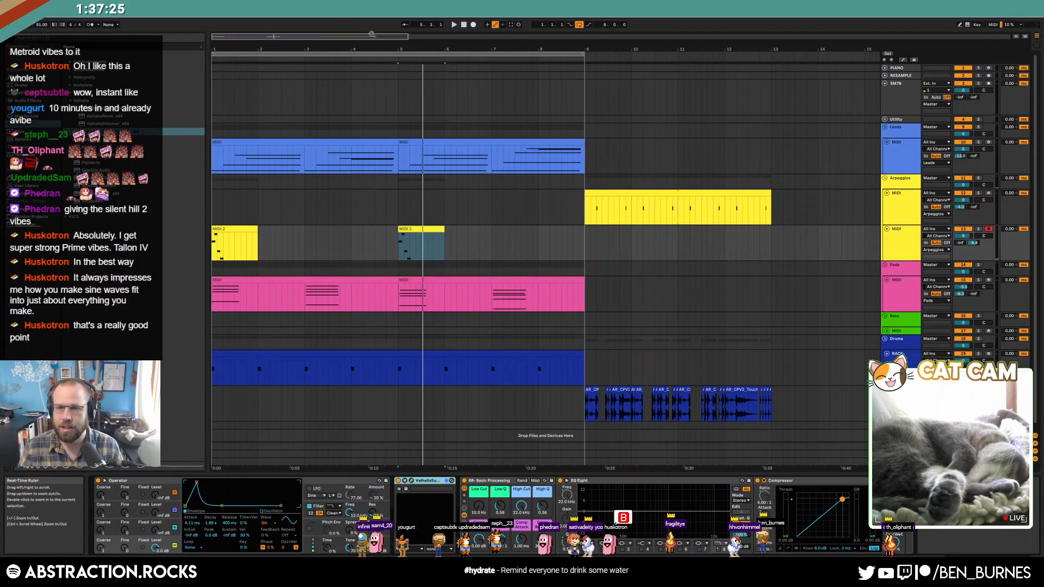
# Step: Return playback to the start and choose a waveform for the Operator's oscillator on the new arpeggio track
pyautogui.click(463, 24)
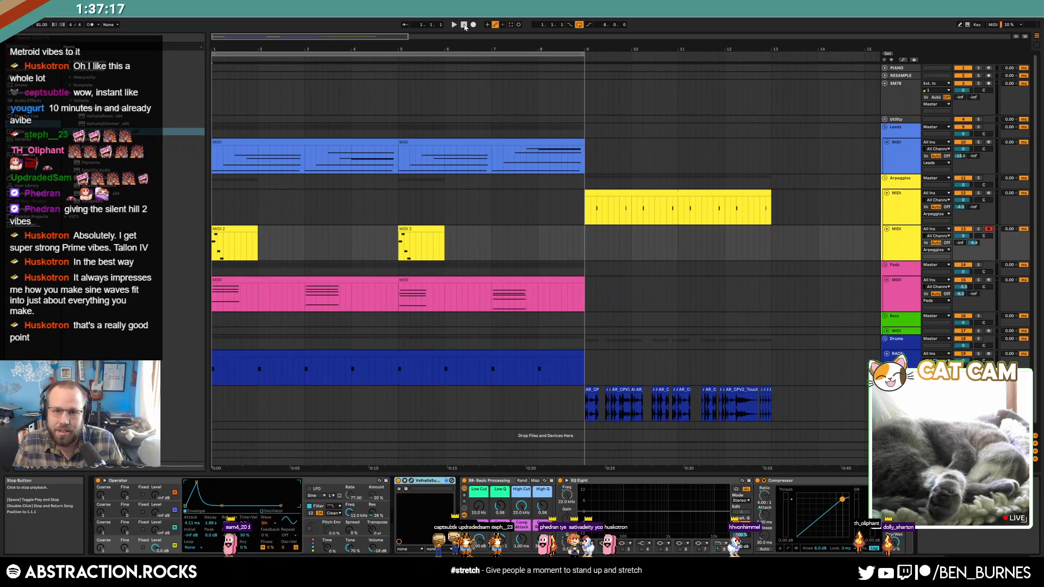
pyautogui.click(232, 229)
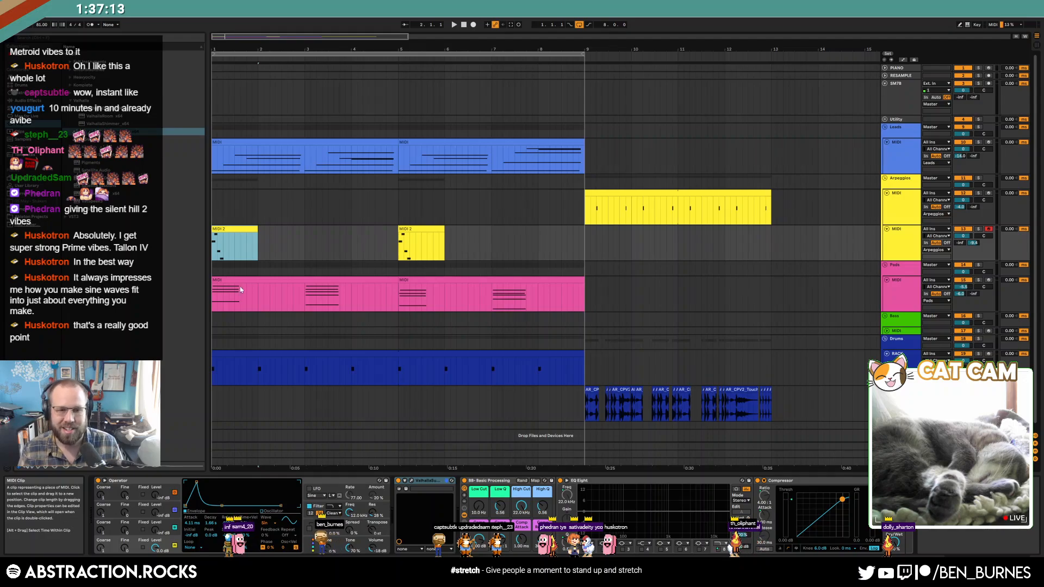
pyautogui.click(269, 525)
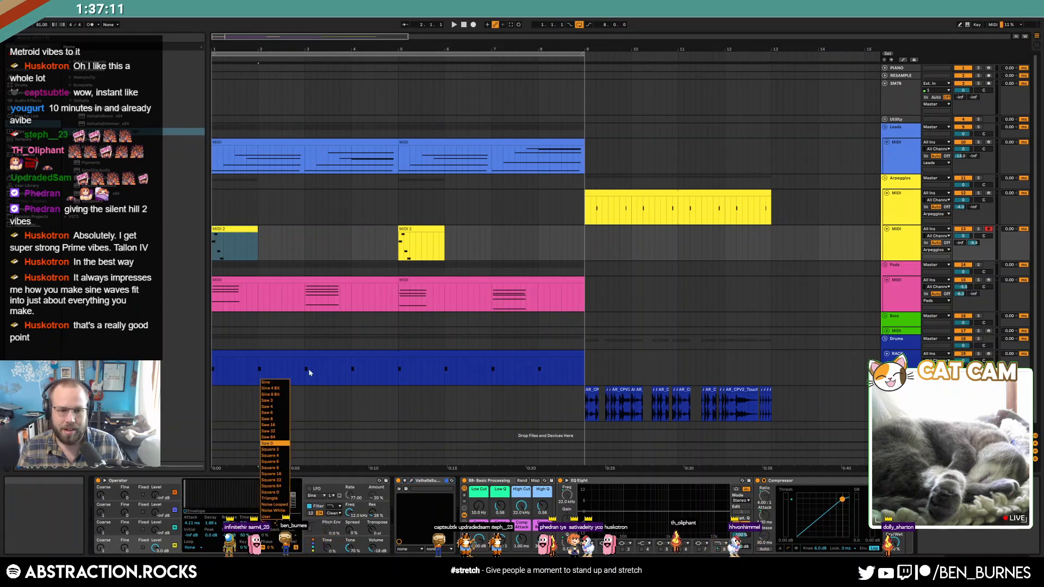
pyautogui.click(279, 390)
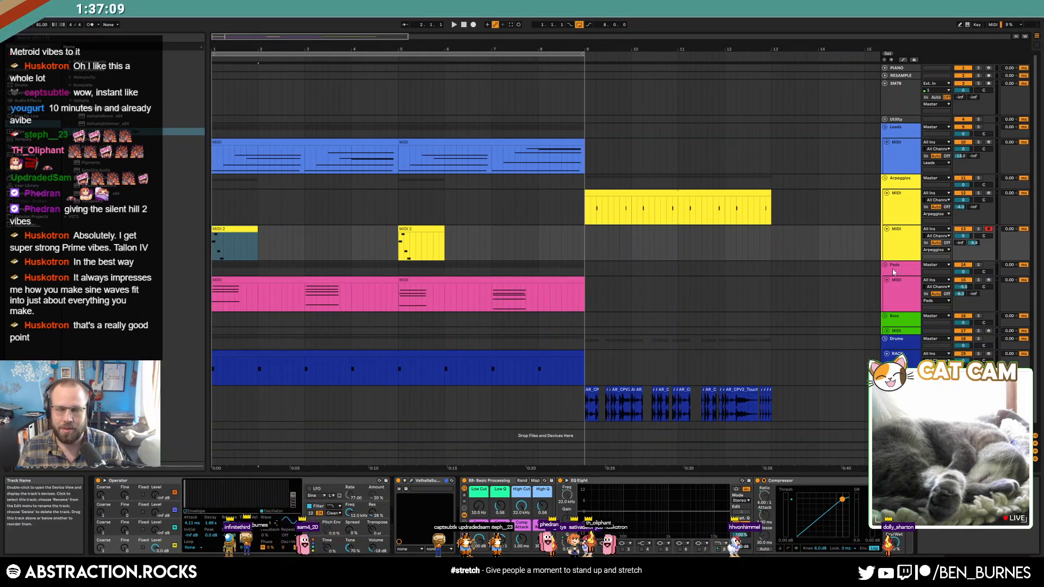
# Step: Play the loop and adjust the attack of the Operator's oscillator envelope on the new arpeggio track
pyautogui.press('space')
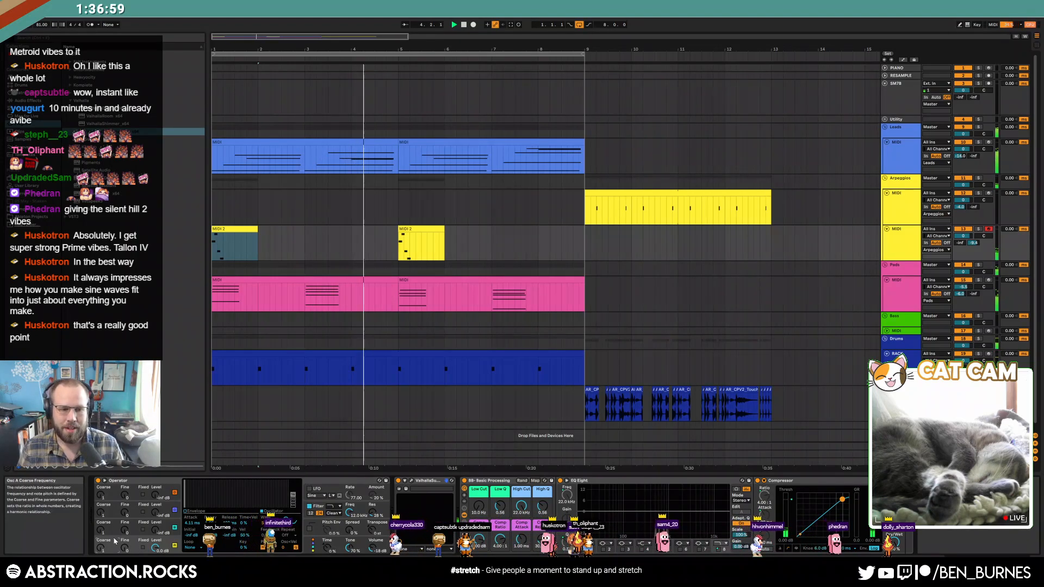
pyautogui.click(193, 511)
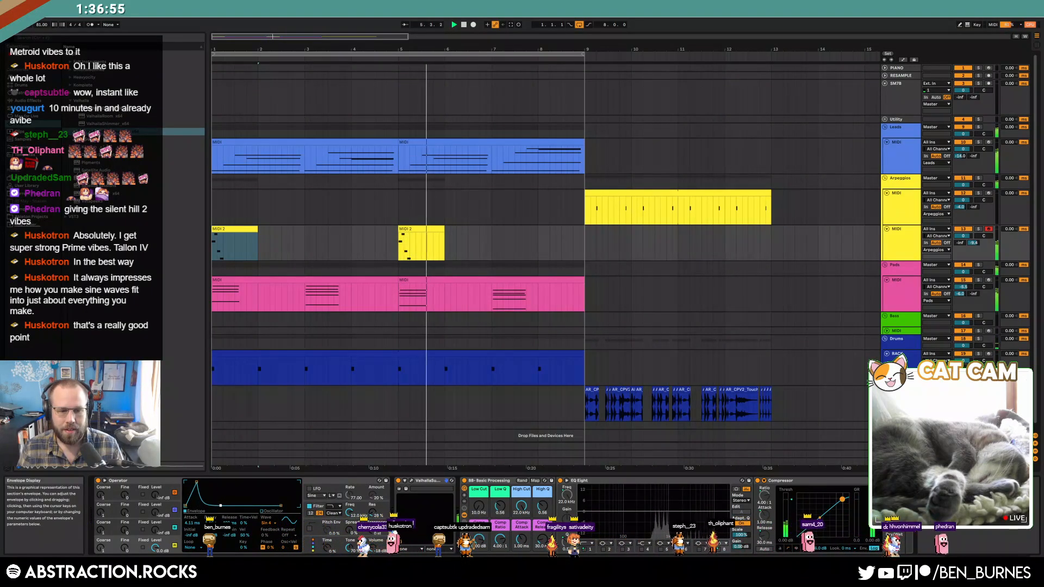
pyautogui.moveTo(196, 482); pyautogui.dragTo(199, 483)
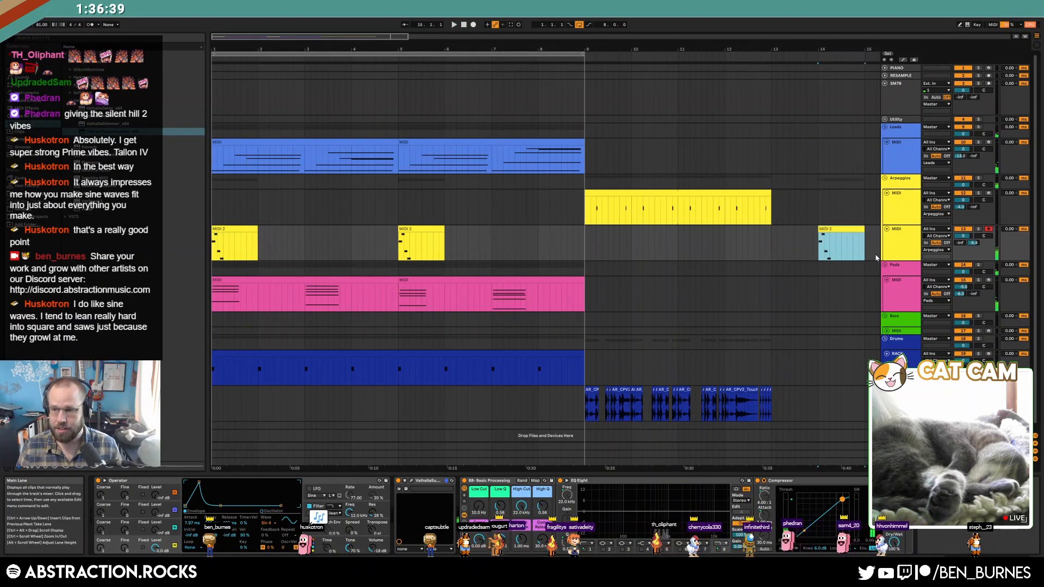
# Step: Record the copied Operator phrase at bar 14 and its reverb tail onto the RESAMPLE track
pyautogui.moveTo(326, 39); pyautogui.dragTo(434, 39)
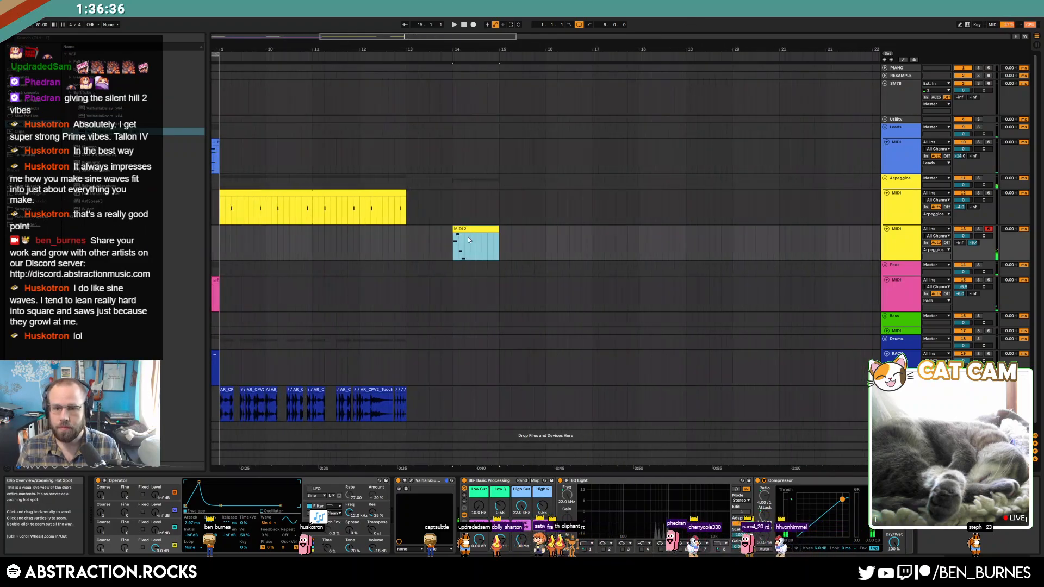
pyautogui.click(890, 76)
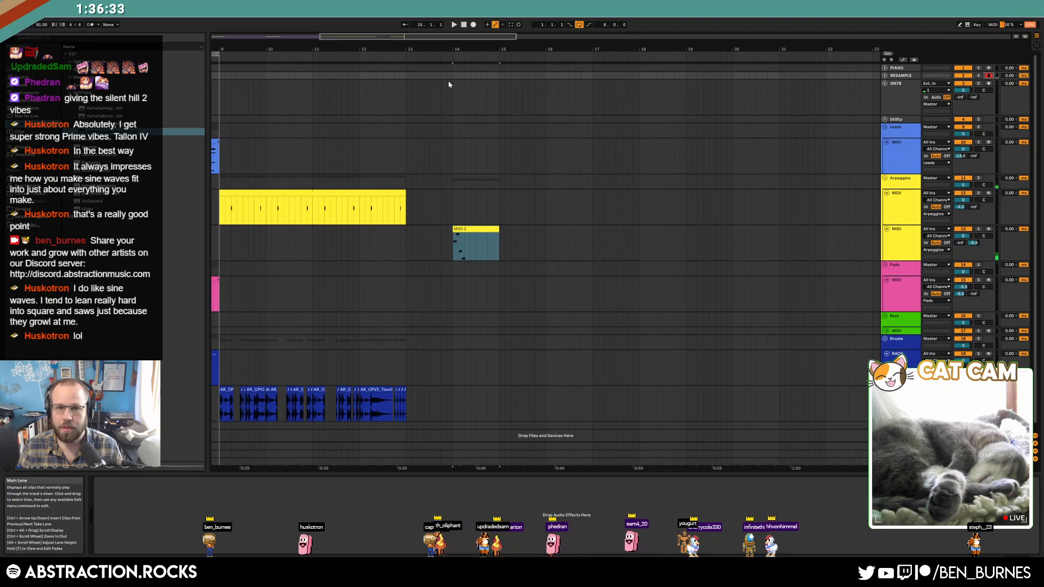
pyautogui.press('space')
pyautogui.press('F9')
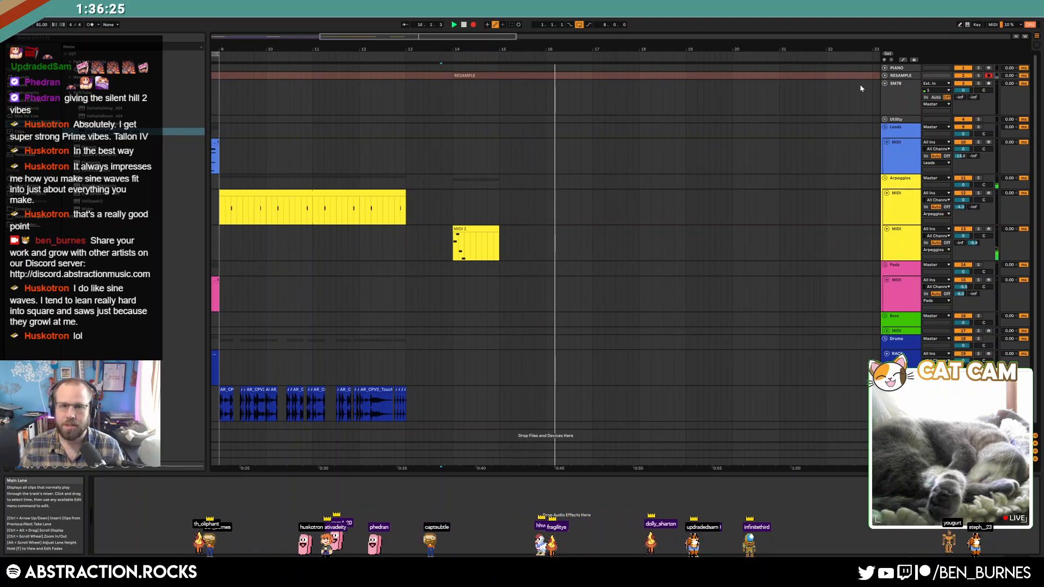
pyautogui.click(473, 25)
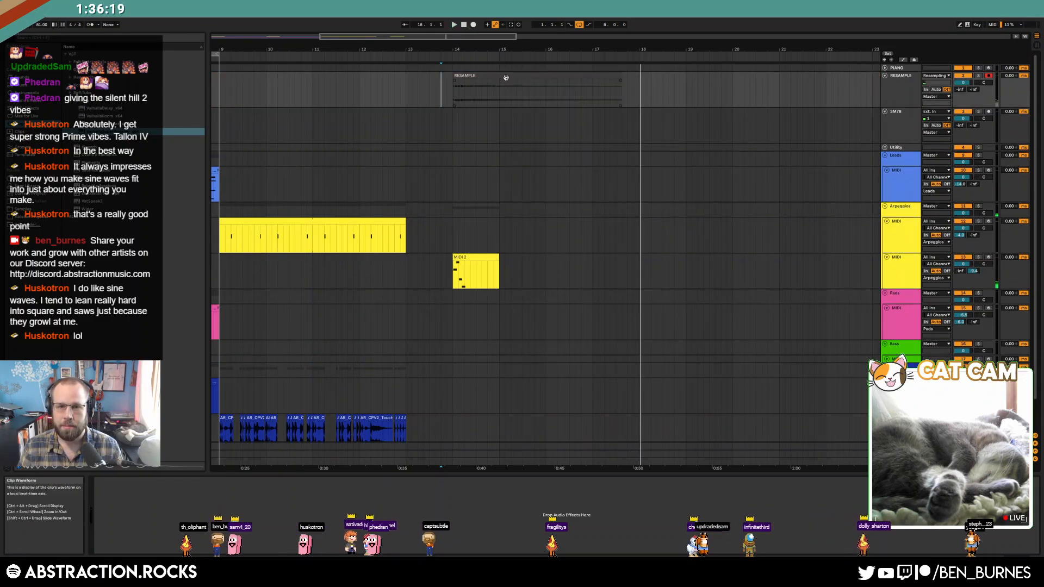
# Step: Trim the recorded resample clip to three bars, spanning bar 14 to bar 17
pyautogui.click(505, 79)
pyautogui.press('space')
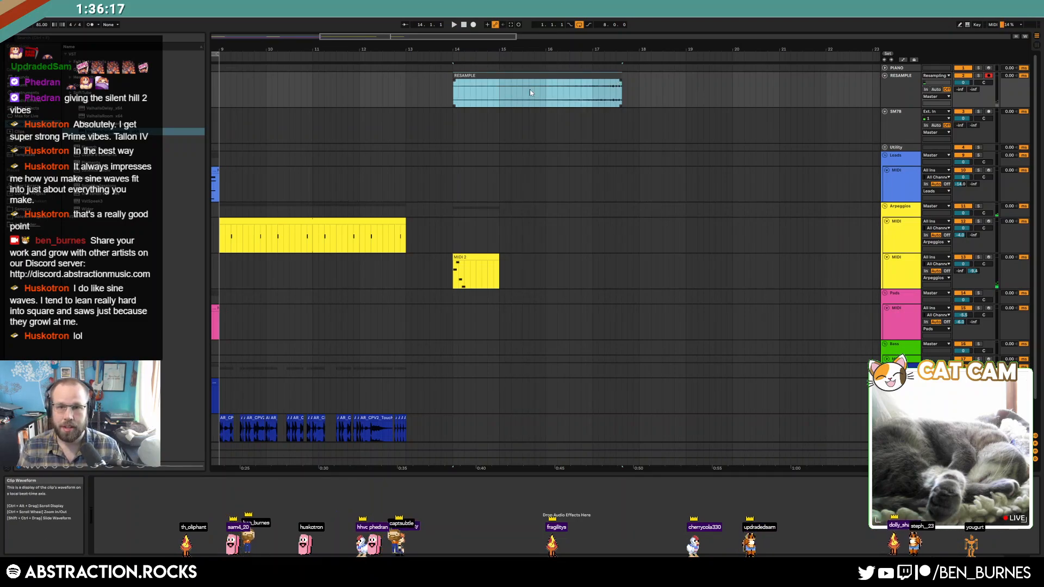
pyautogui.moveTo(603, 79)
pyautogui.mouseDown()
pyautogui.moveTo(580, 79)
pyautogui.moveTo(589, 78)
pyautogui.mouseUp()
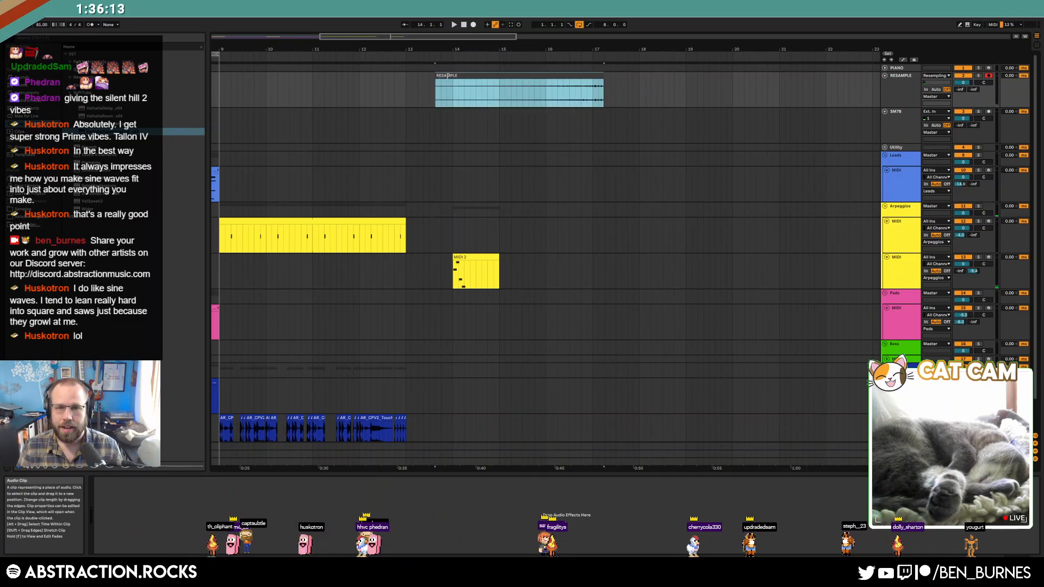
pyautogui.moveTo(447, 76); pyautogui.dragTo(465, 76)
pyautogui.moveTo(603, 77); pyautogui.dragTo(593, 76)
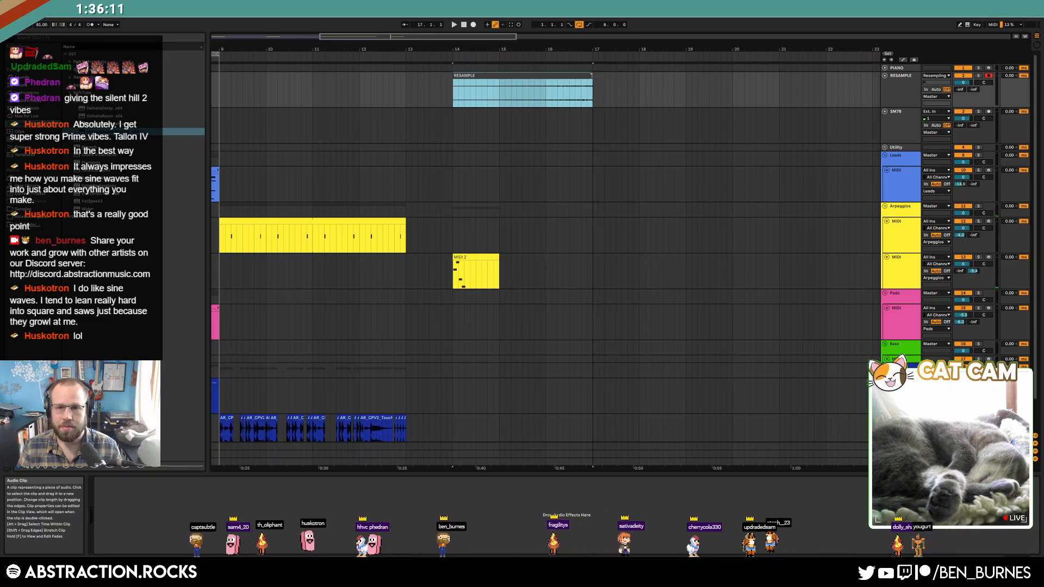
# Step: Put the resampled clip on a SAMPLE audio track below the Operator arpeggio, from bar 6 to bar 9, in the track's colour
pyautogui.click(334, 37)
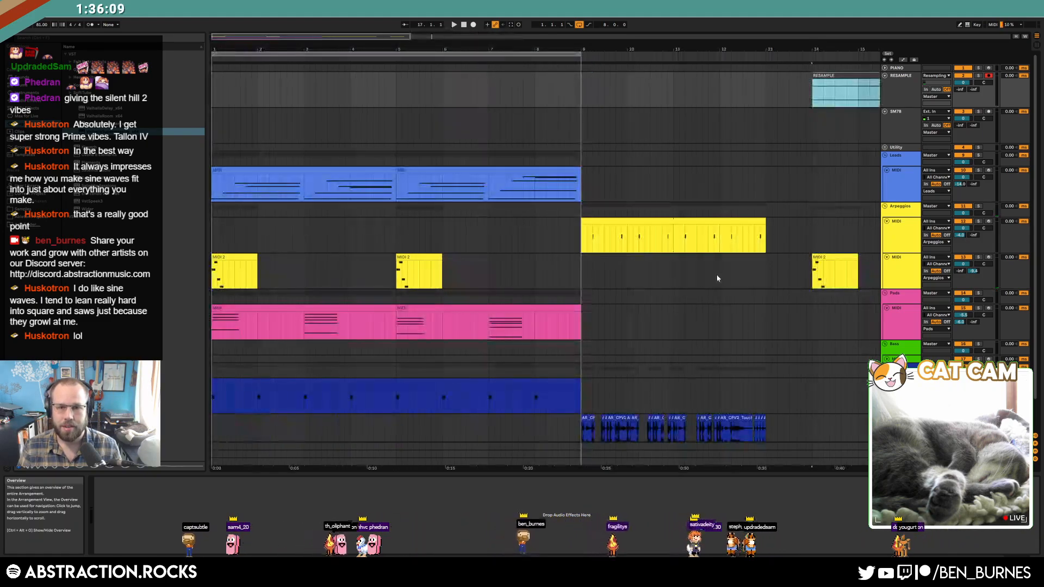
pyautogui.click(902, 267)
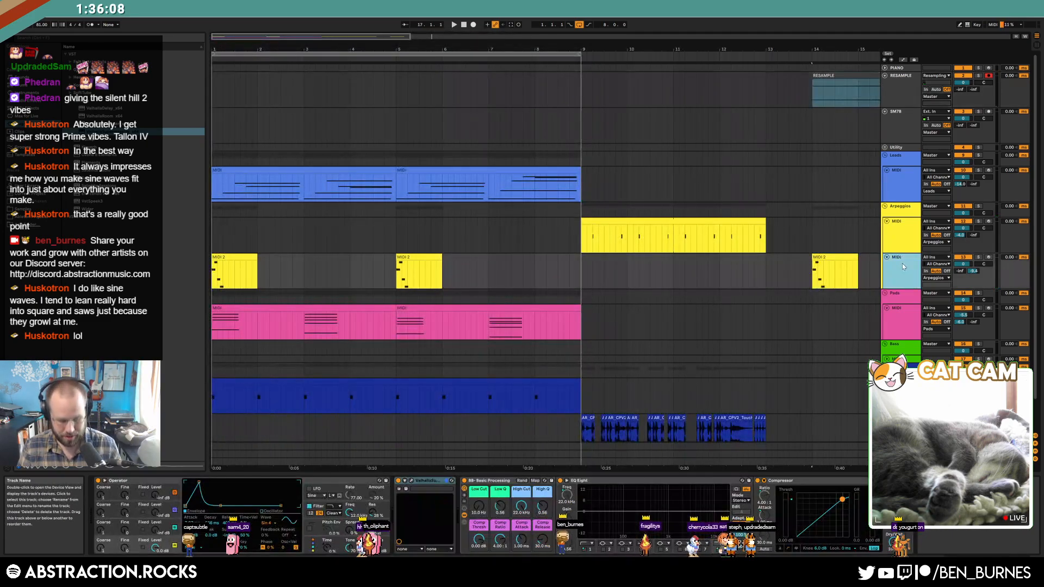
pyautogui.click(446, 294)
pyautogui.hotkey('ctrl', 'v')
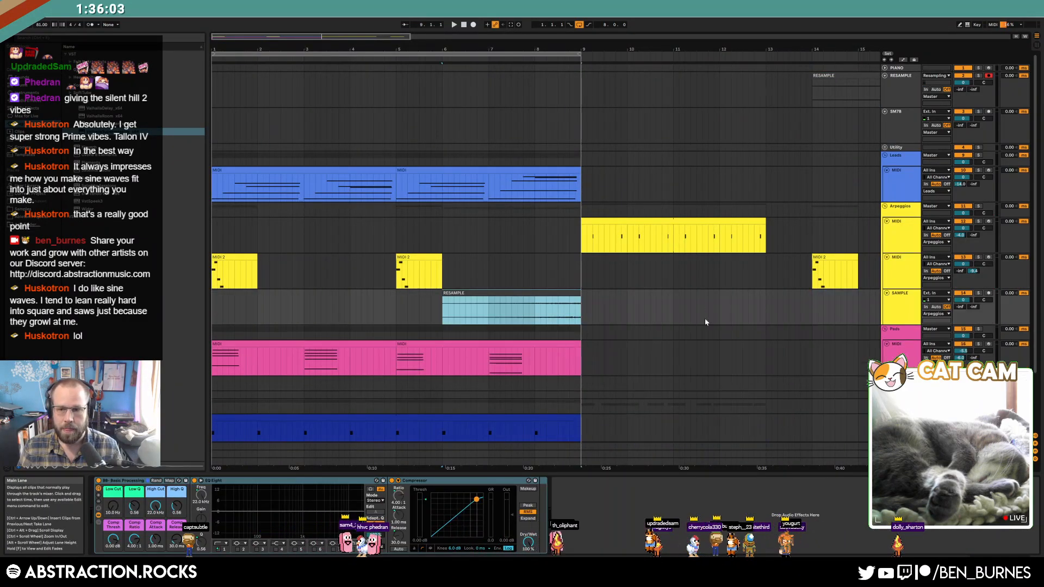
pyautogui.rightClick(908, 301)
pyautogui.click(942, 448)
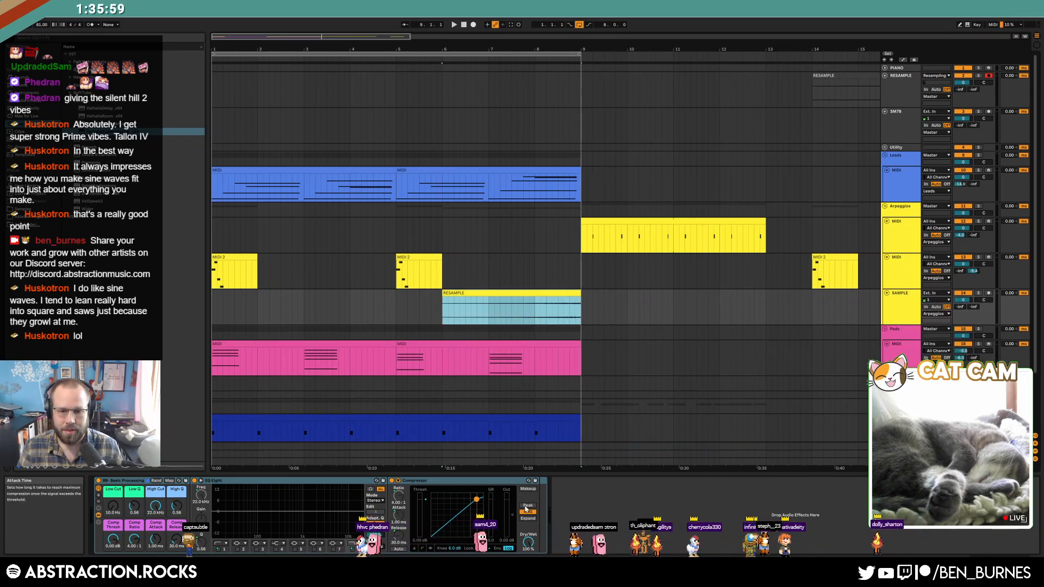
# Step: Enable makeup on the SAMPLE track's compressor with the threshold at -17.3 dB, and add a long fade-in to the clip
pyautogui.click(528, 489)
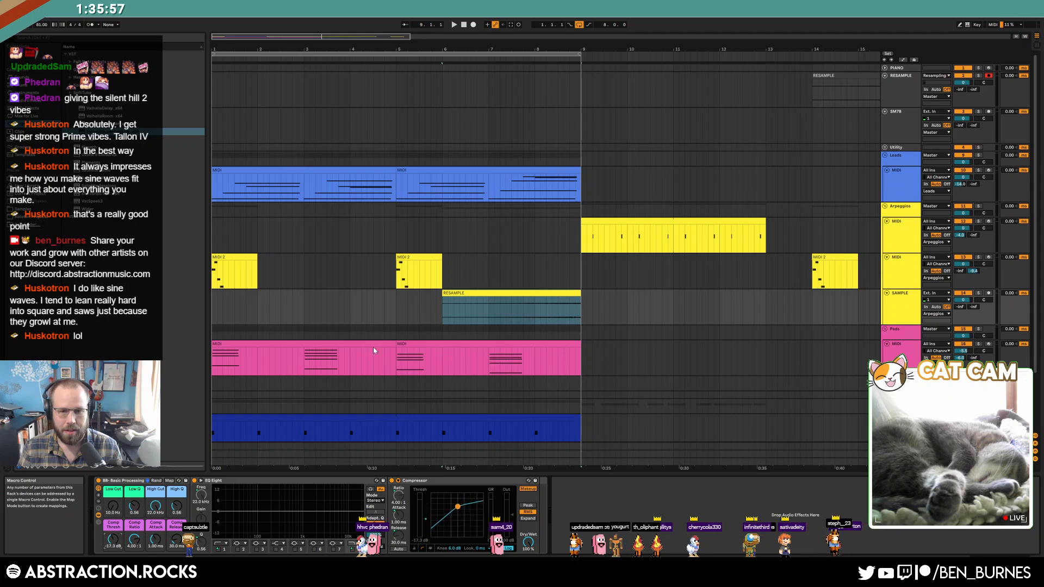
pyautogui.moveTo(443, 298); pyautogui.dragTo(554, 299)
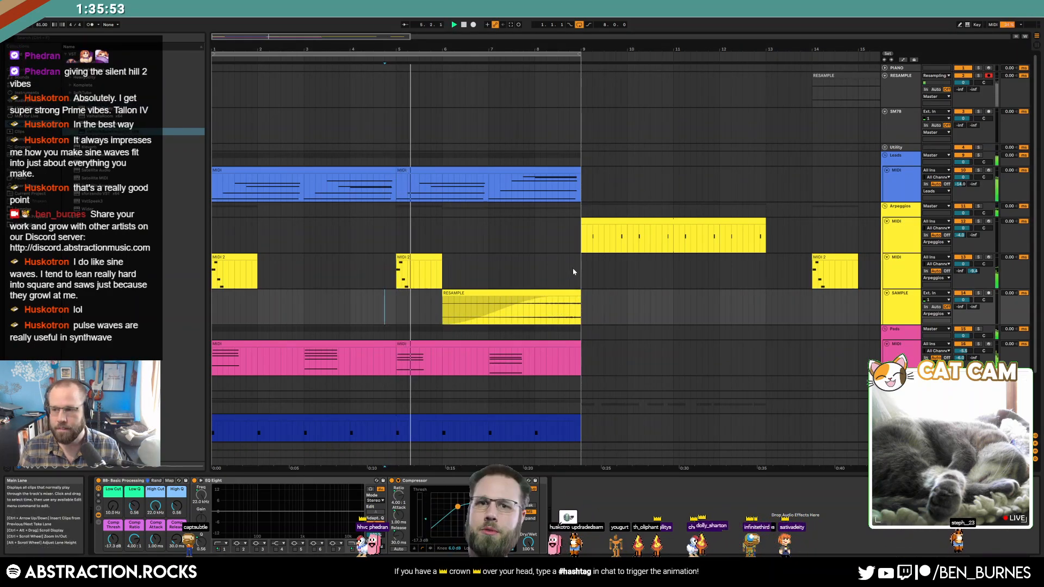
# Step: Delete the leftover MIDI phrase and the original resample recording at bar 14
pyautogui.moveTo(804, 266); pyautogui.dragTo(873, 265)
pyautogui.press('Delete')
pyautogui.click(829, 77)
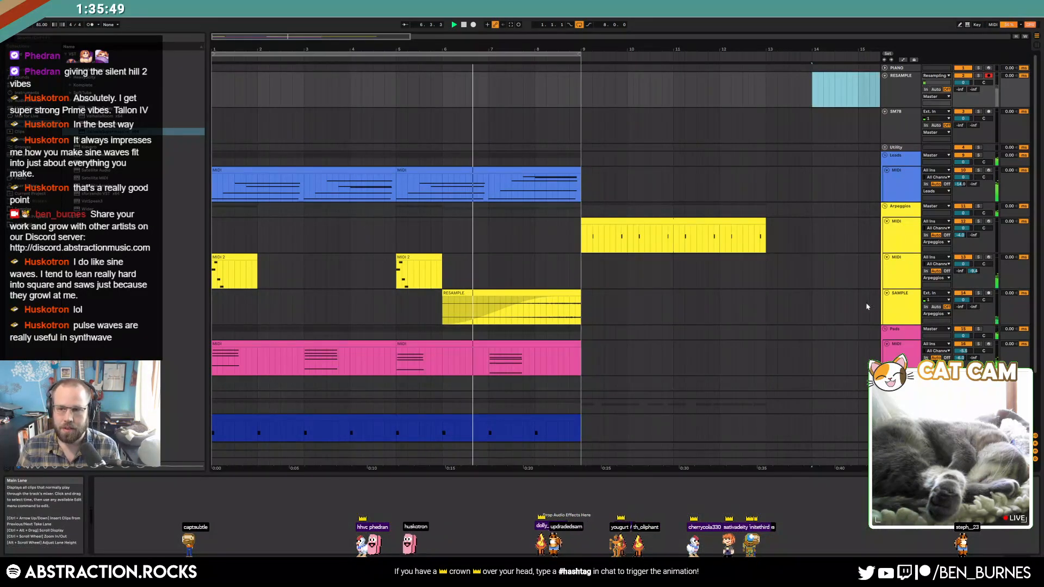
# Step: Automate the SAMPLE track's B-Delay send to swell at the clip's end, and set its compressor threshold to -9.12 dB
pyautogui.moveTo(962, 308); pyautogui.dragTo(962, 284)
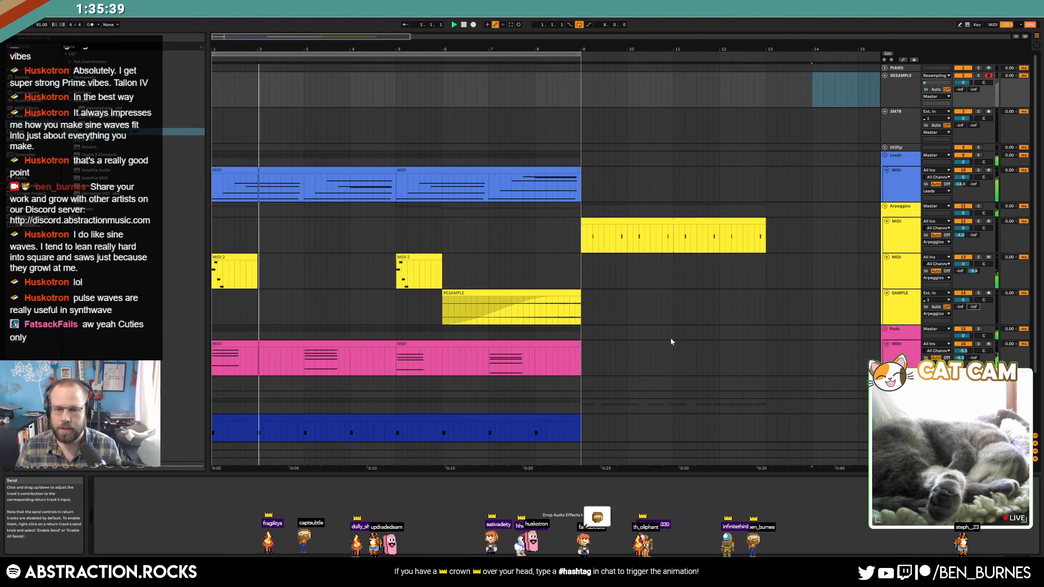
pyautogui.press('a')
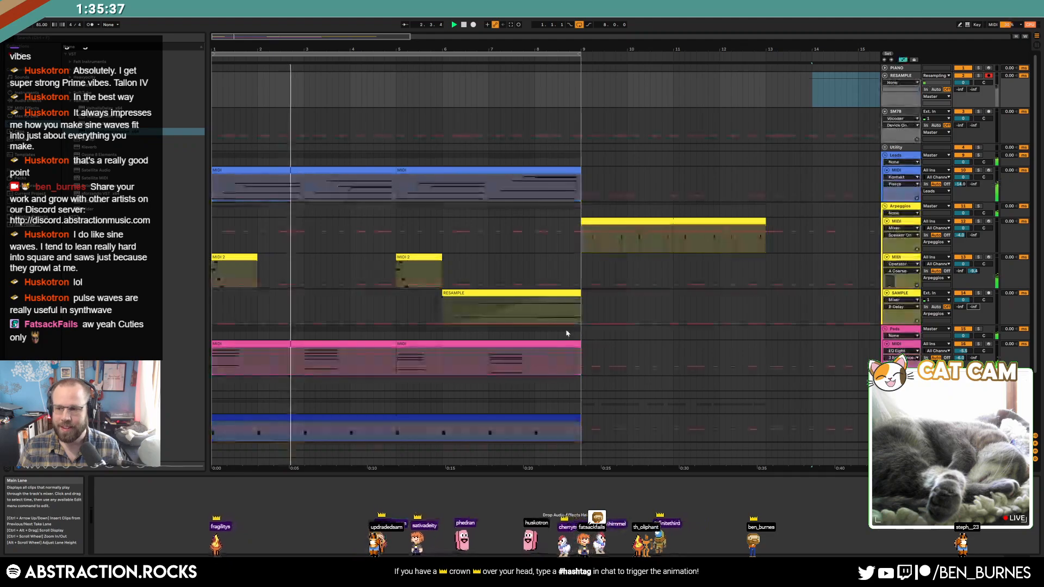
pyautogui.click(552, 324)
pyautogui.moveTo(580, 325); pyautogui.dragTo(581, 297)
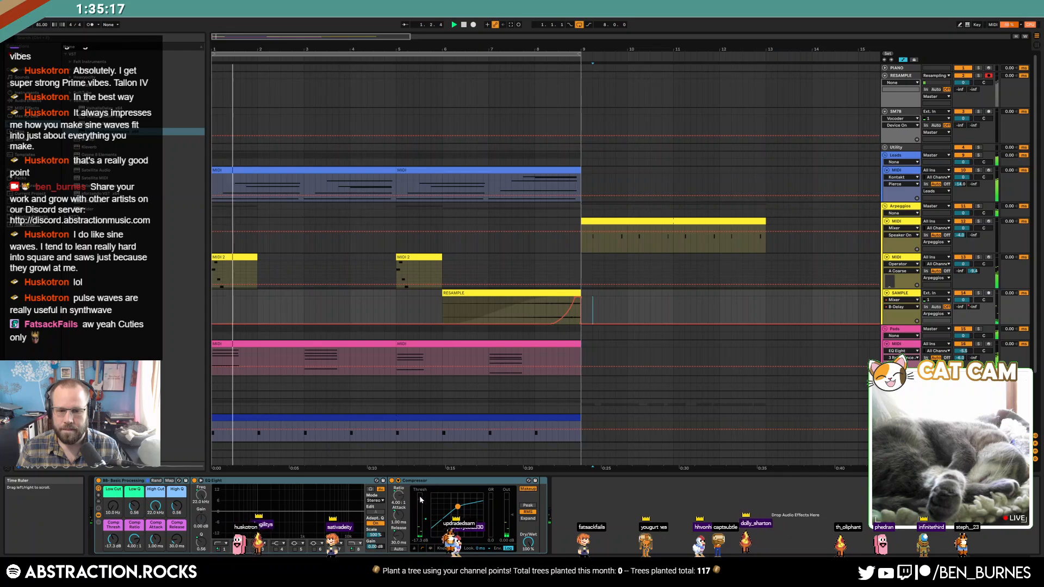
pyautogui.moveTo(113, 539); pyautogui.dragTo(113, 528)
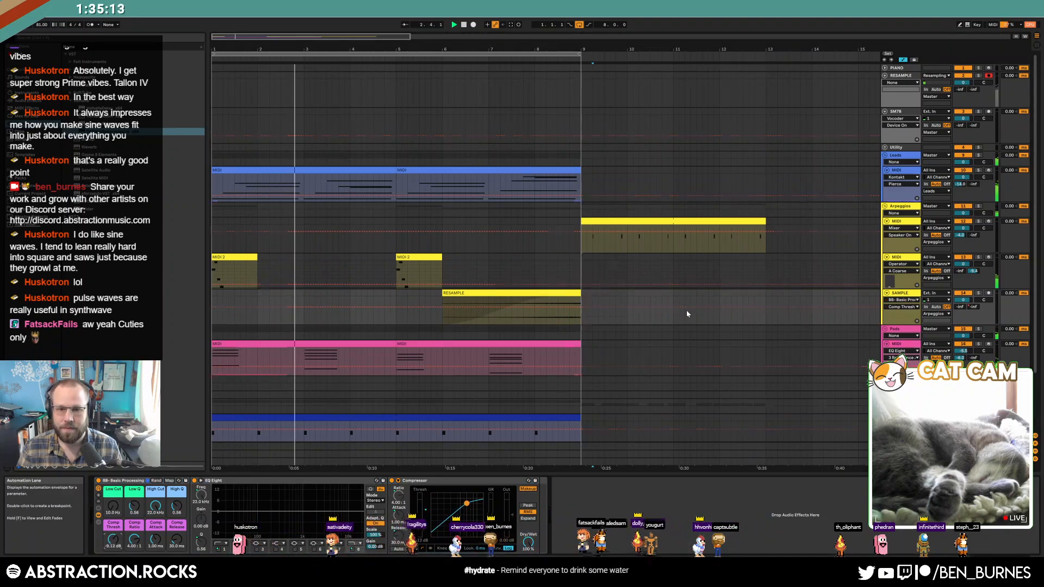
pyautogui.press('a')
# Step: Open Pigments on the pads track and set the Filter 1 cutoff to 1276 Hz
pyautogui.scroll(-2, 691, 309)
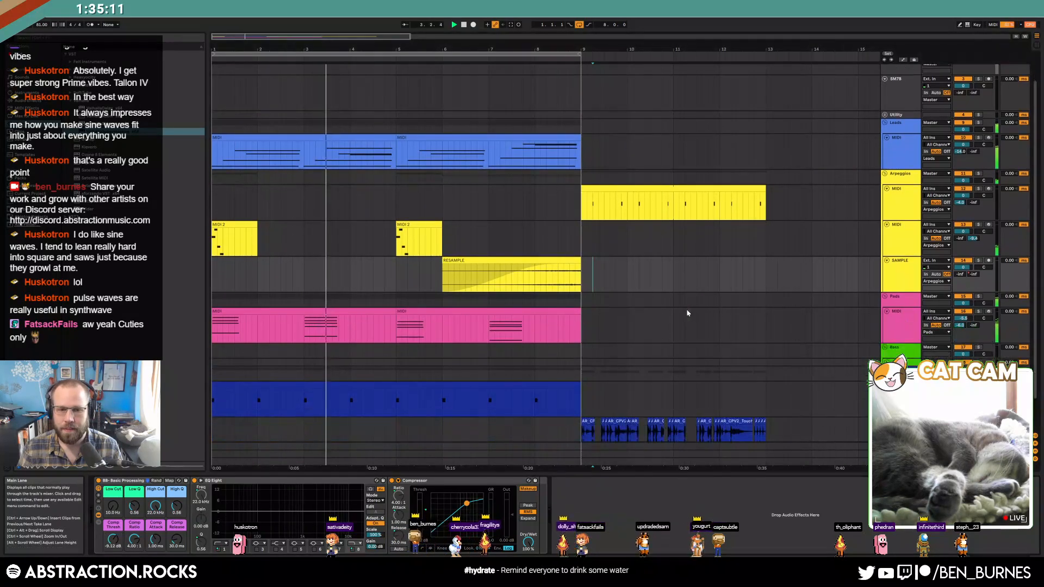
pyautogui.click(691, 318)
pyautogui.click(111, 481)
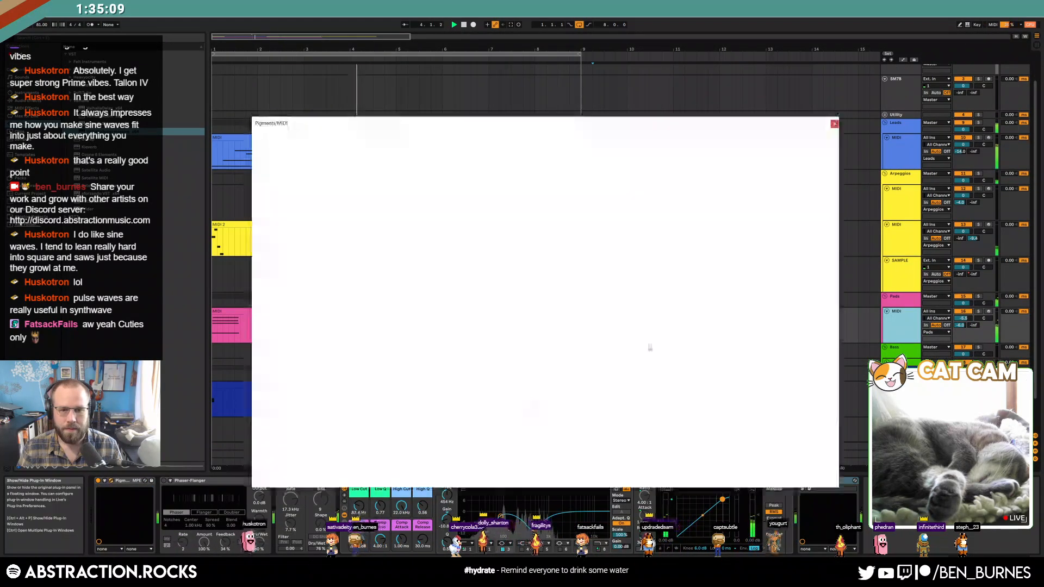
pyautogui.moveTo(632, 180); pyautogui.dragTo(633, 176)
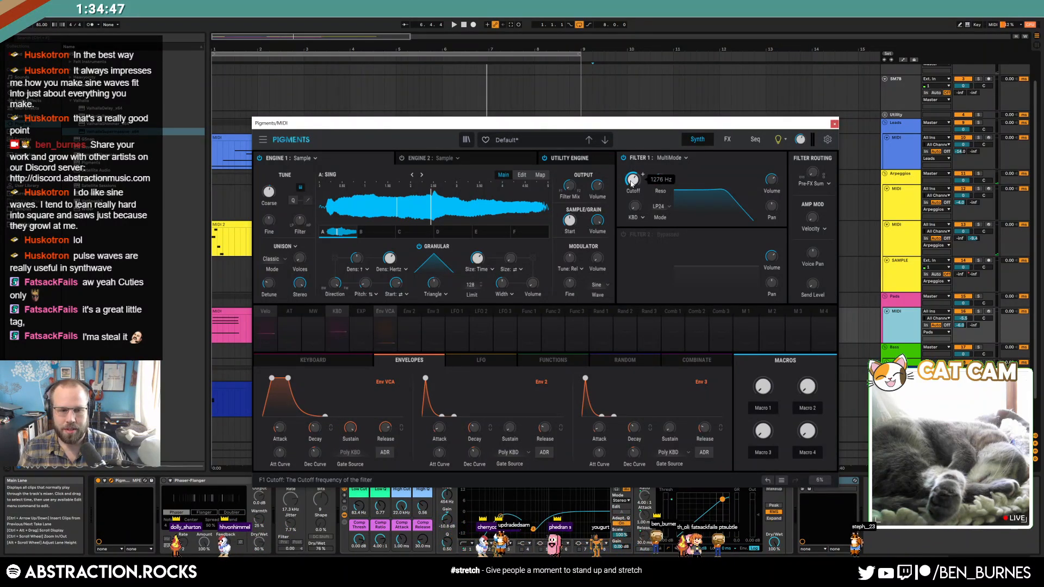
# Step: Automate the Pigments F1 Cutoff on the pads to rise gradually across the intro, starting at about 752 Hz
pyautogui.moveTo(601, 123); pyautogui.dragTo(836, 76)
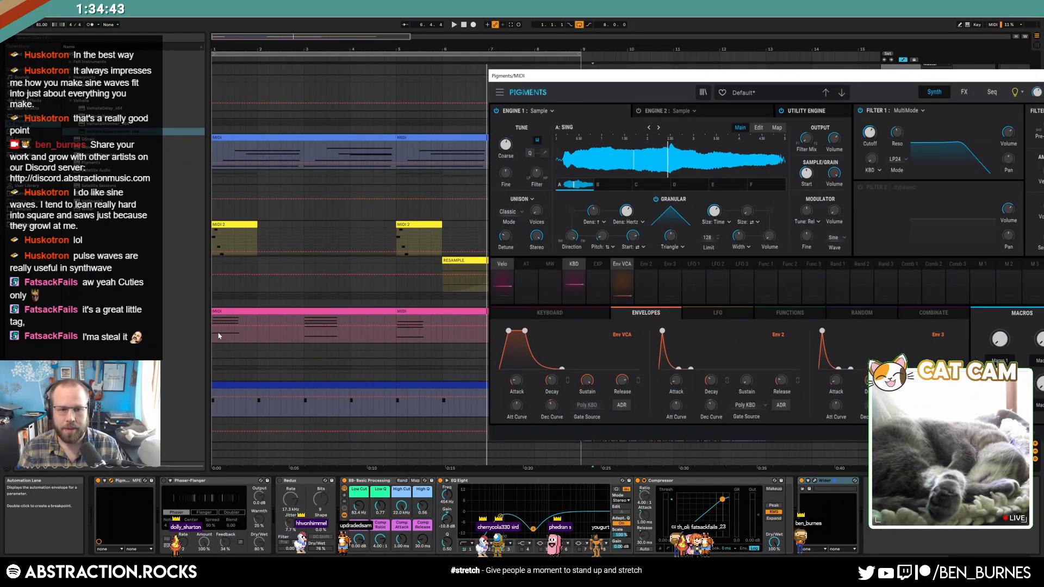
pyautogui.moveTo(213, 325); pyautogui.dragTo(213, 328)
pyautogui.moveTo(951, 77); pyautogui.dragTo(789, 70)
pyautogui.click(911, 69)
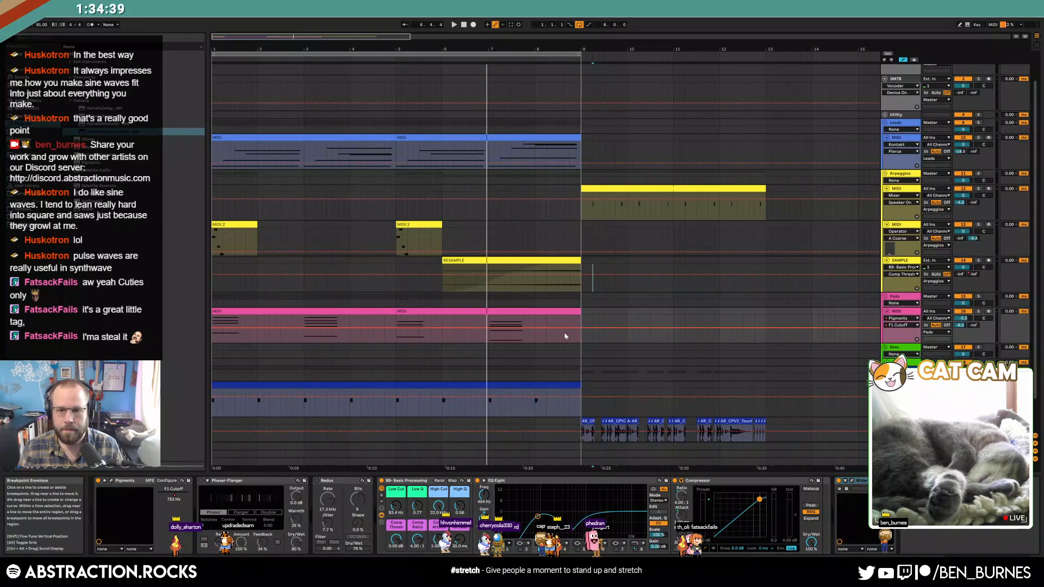
pyautogui.moveTo(491, 328); pyautogui.dragTo(490, 320)
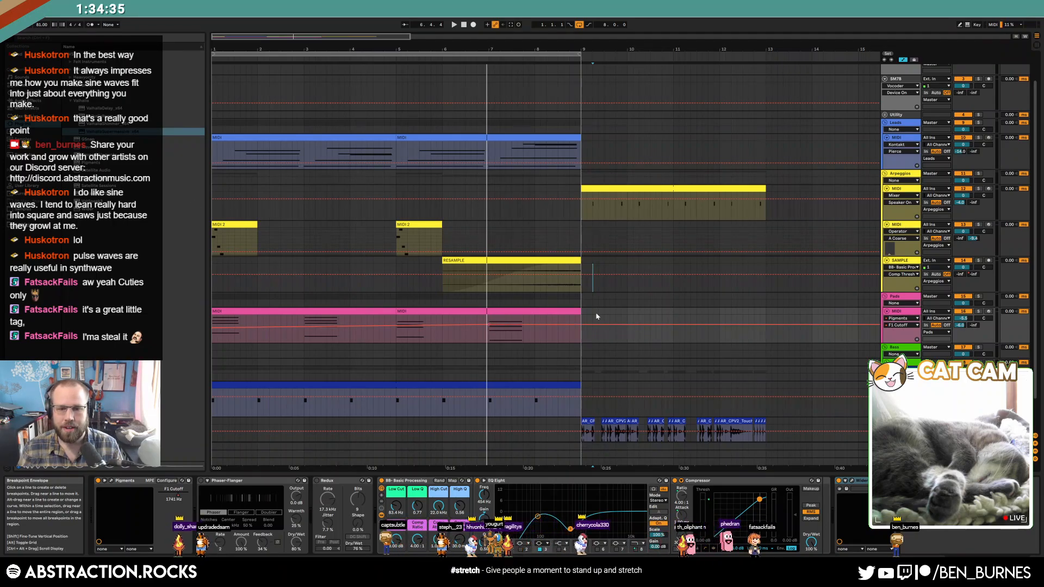
# Step: Play the intro from the start and set the SAMPLE track's volume to -4.4 dB
pyautogui.click(464, 25)
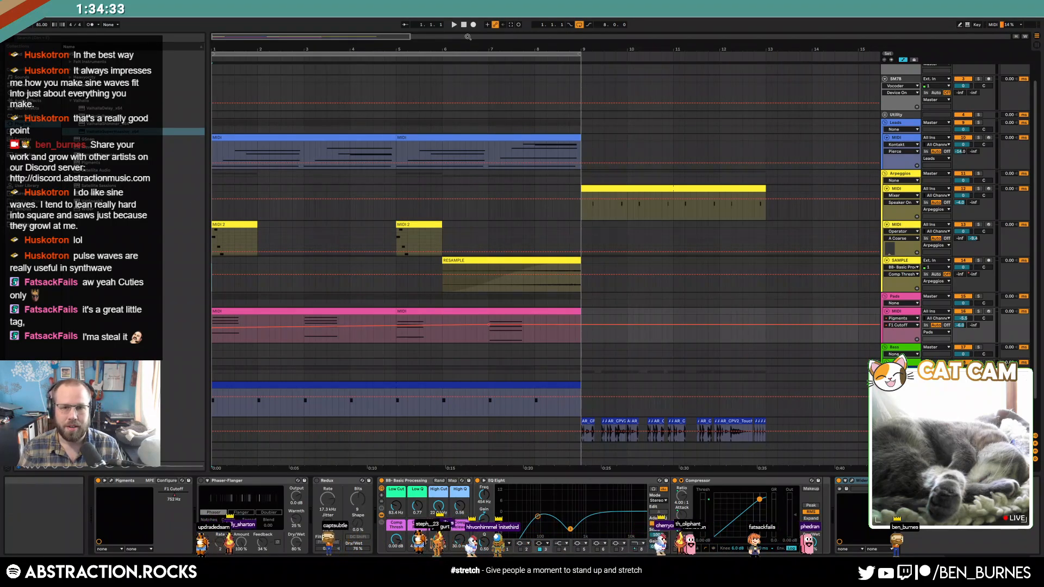
pyautogui.press('a')
pyautogui.press('space')
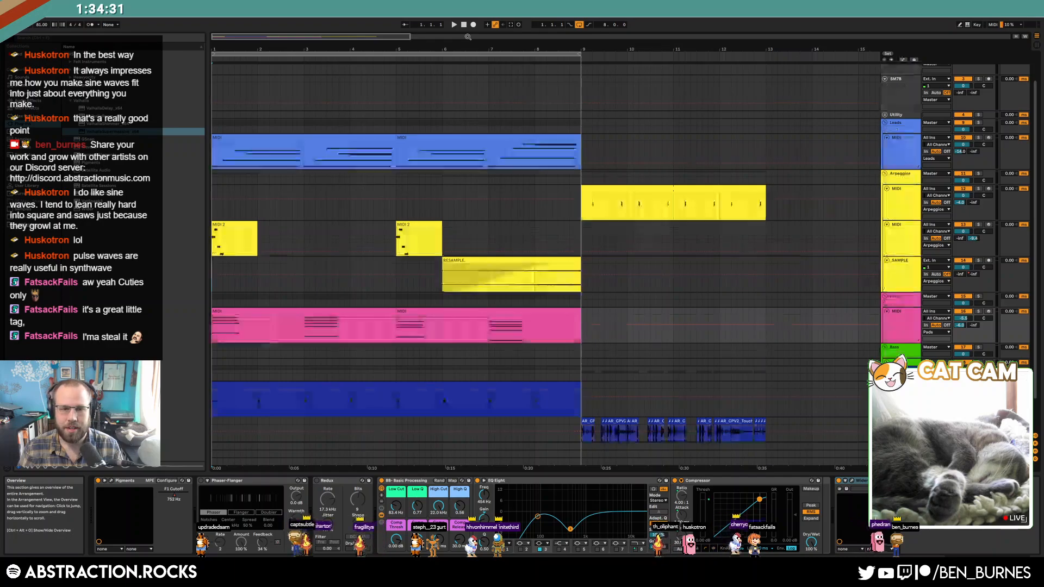
pyautogui.press('a')
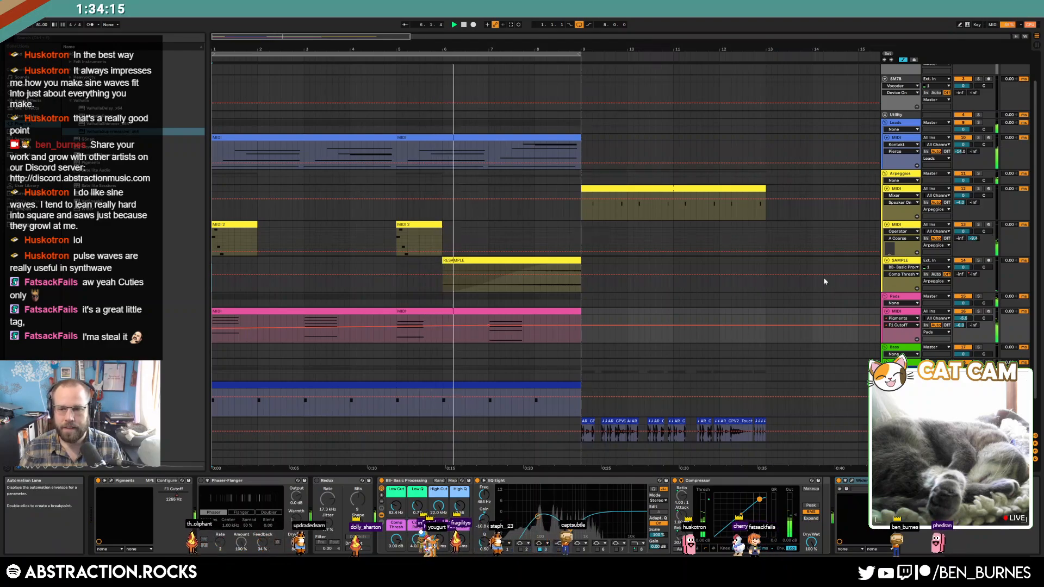
pyautogui.click(963, 268)
pyautogui.moveTo(963, 268); pyautogui.dragTo(963, 275)
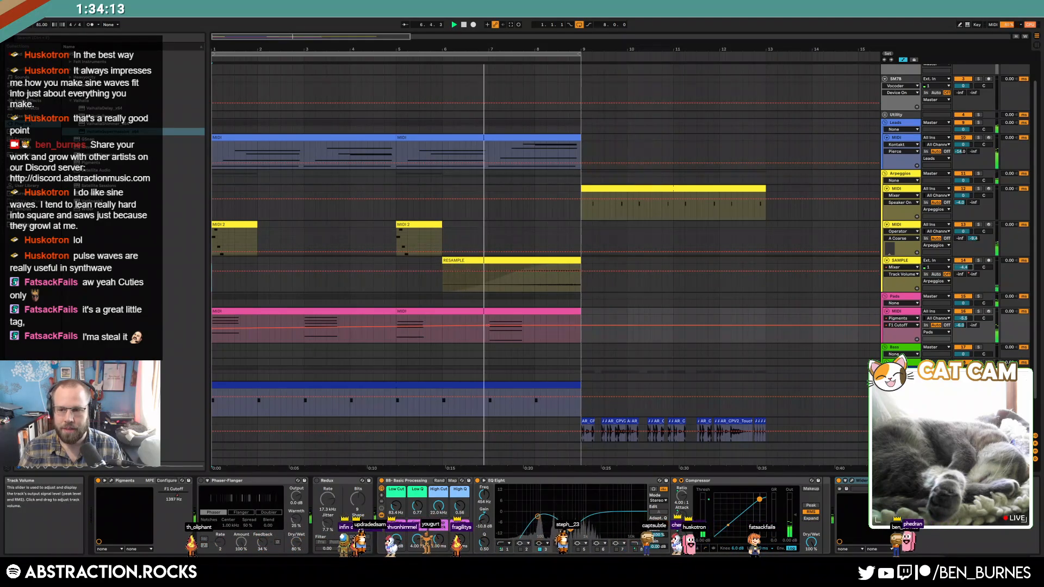
pyautogui.press('a')
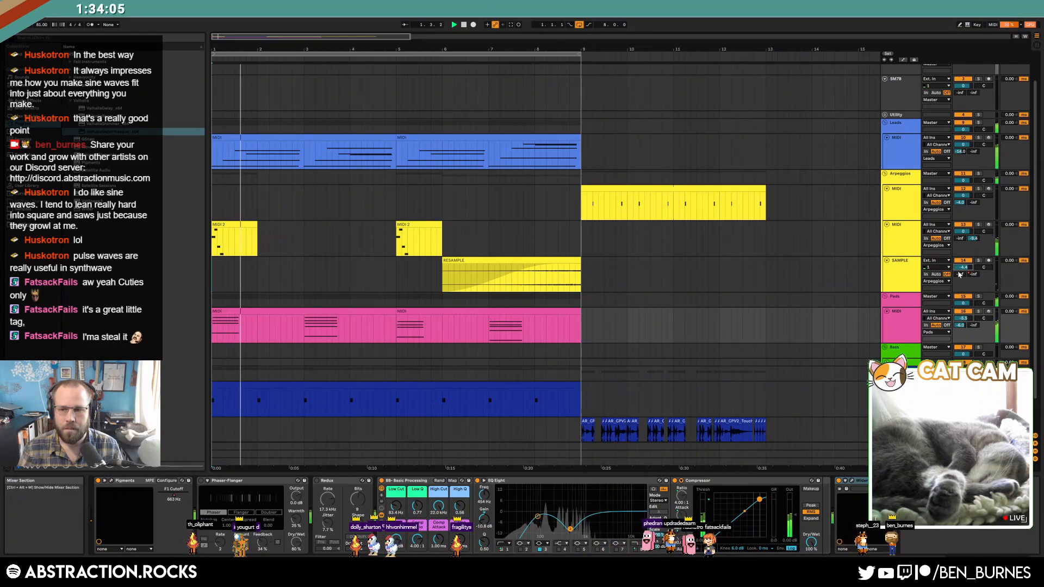
# Step: Automate the SAMPLE track's A-Reverb send to ramp up over the end of the resampled clip
pyautogui.press('a')
pyautogui.click(557, 290)
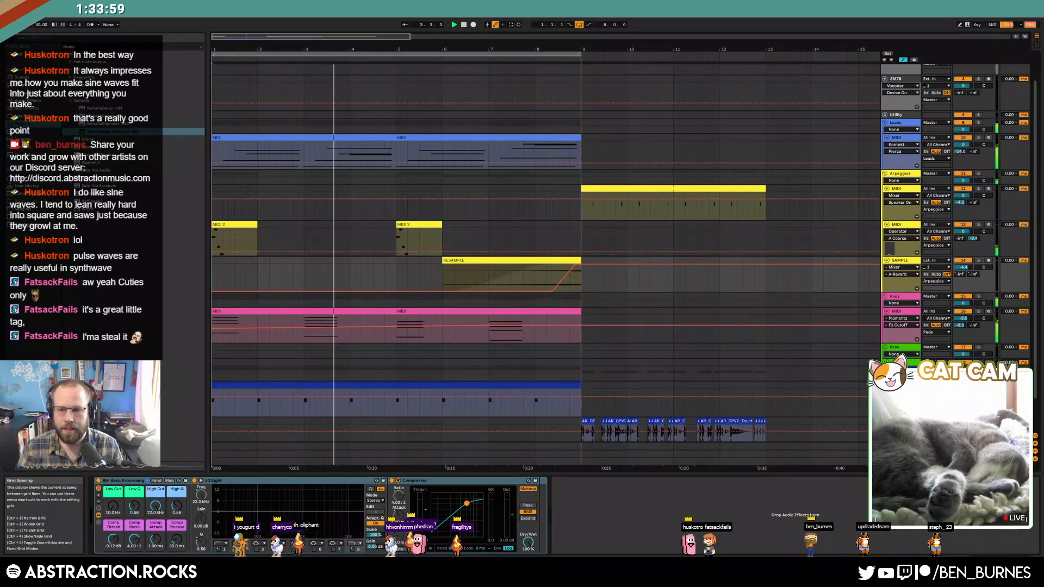
# Step: Check the ValhallaRoom settings on the A-Reverb return, close the plug-in and hide the automation
pyautogui.click(900, 446)
pyautogui.click(120, 481)
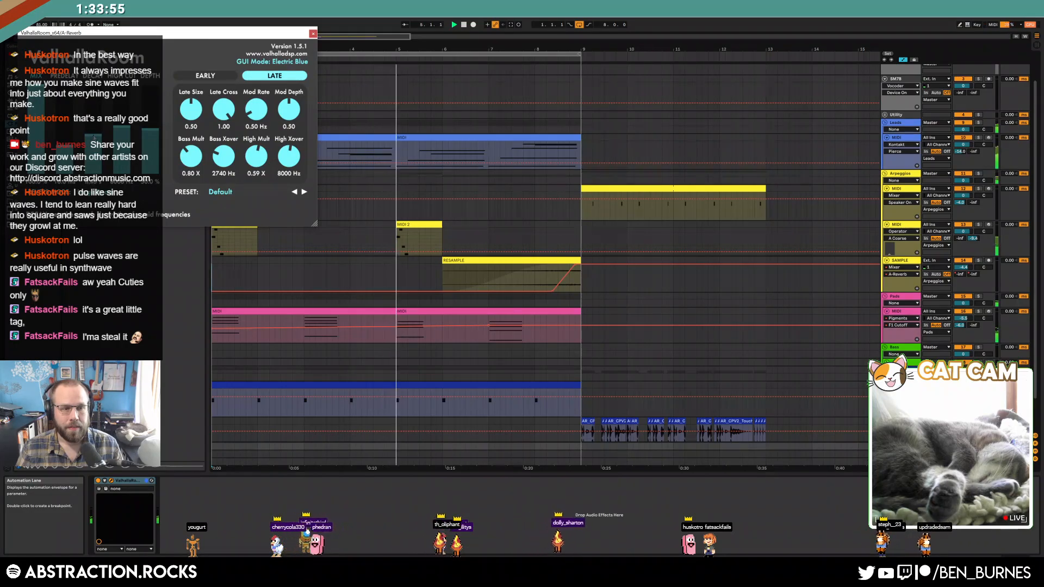
pyautogui.click(313, 34)
pyautogui.press('a')
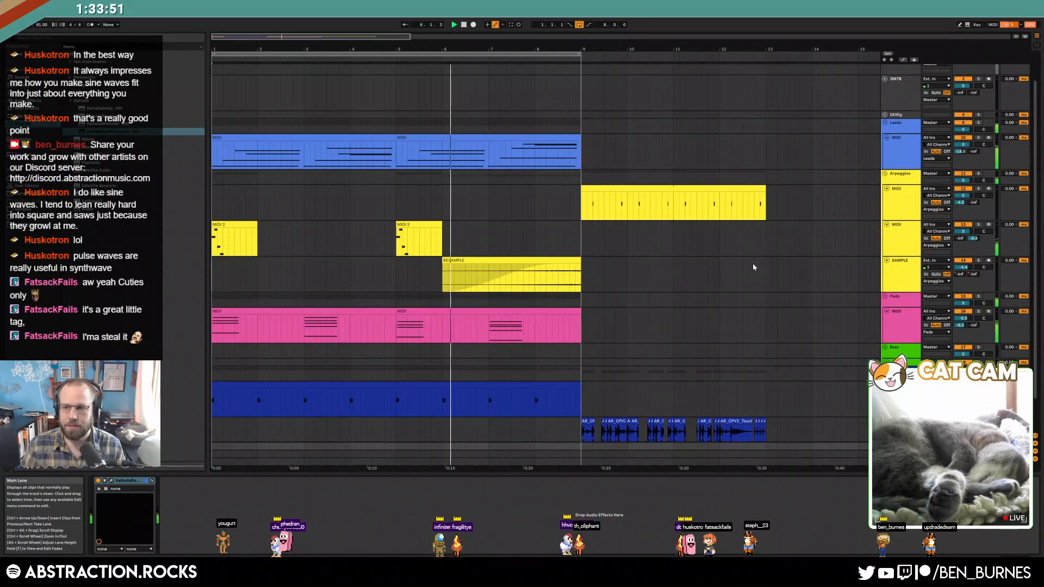
# Step: Duplicate the eight-bar lead clip and the eight-bar pad clip so both continue from bar 9 to bar 17
pyautogui.click(407, 138)
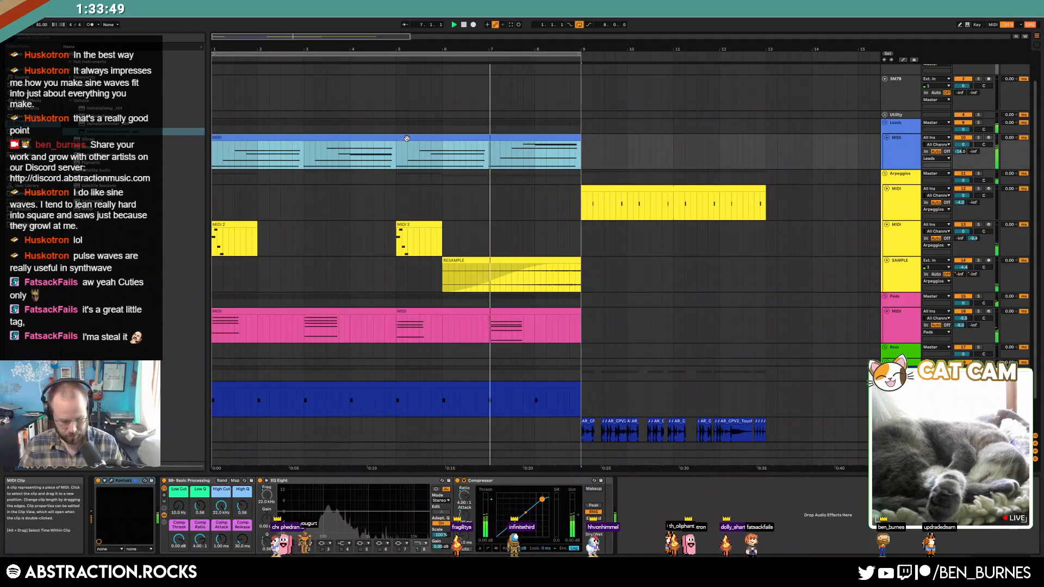
pyautogui.click(415, 311)
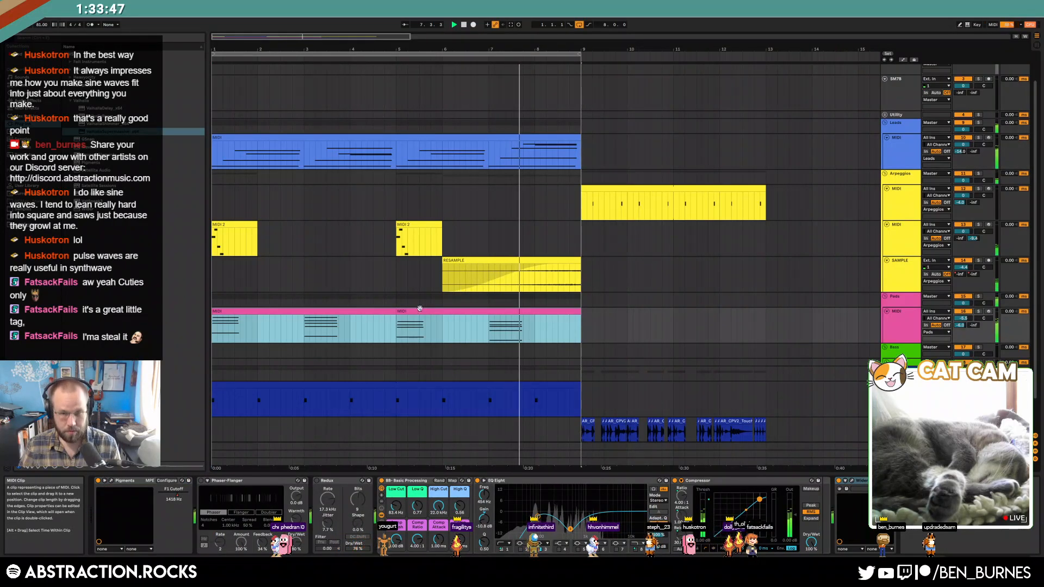
pyautogui.click(459, 137)
pyautogui.hotkey('ctrl', 'd')
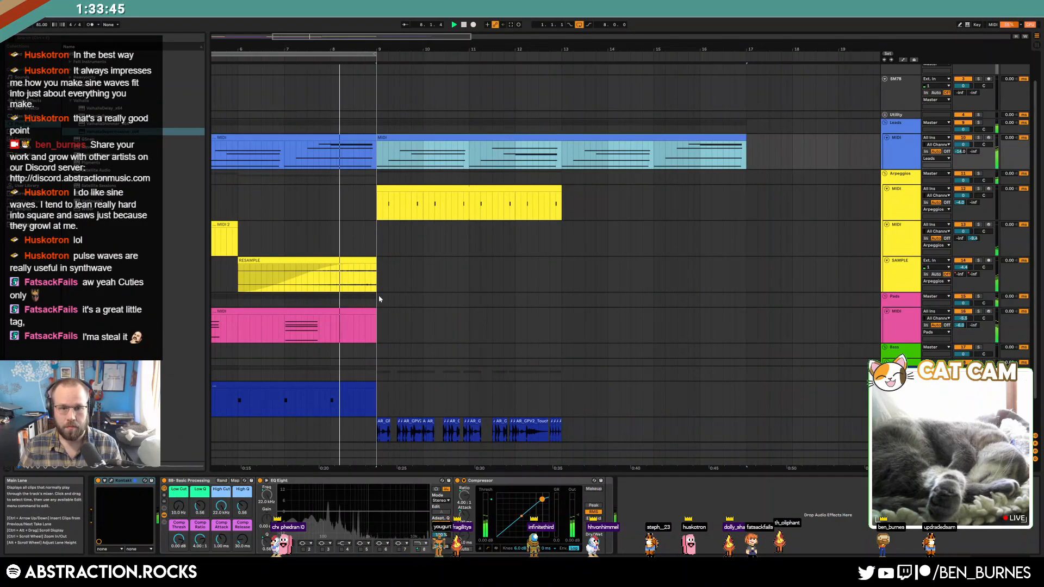
pyautogui.click(334, 311)
pyautogui.hotkey('ctrl', 'd')
pyautogui.moveTo(313, 36); pyautogui.dragTo(258, 34)
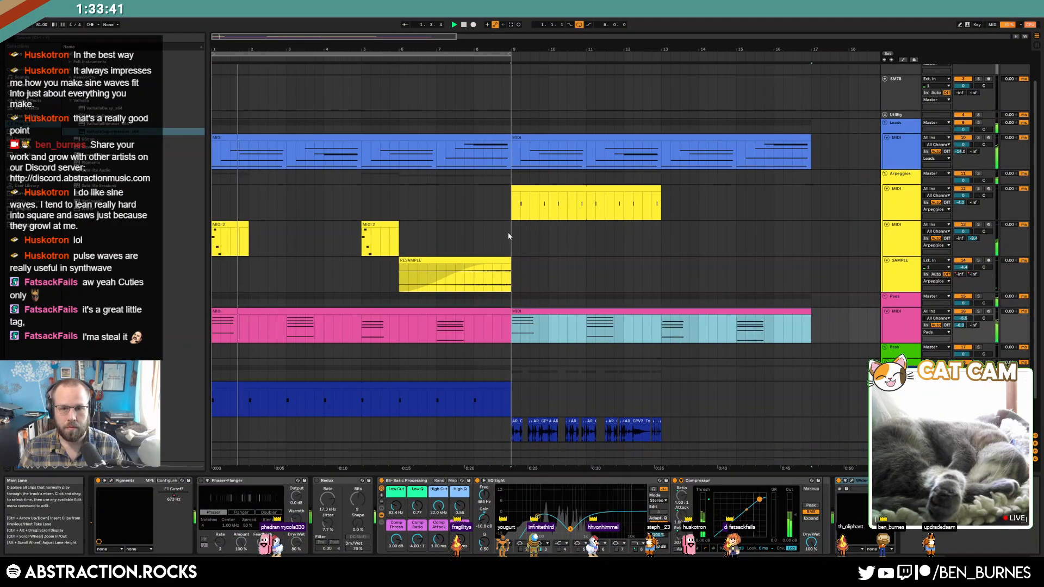
# Step: Repeat the intro's MIDI 2 arpeggio clips from bar 9 and extend the other arpeggio clip to bar 17
pyautogui.moveTo(510, 235); pyautogui.dragTo(229, 239)
pyautogui.hotkey('ctrl', 'd')
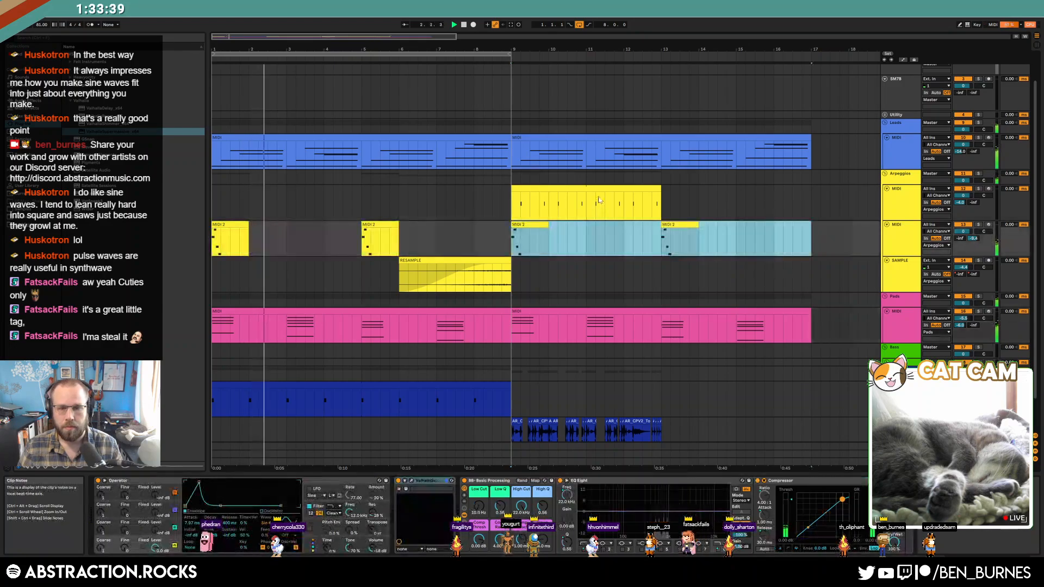
pyautogui.moveTo(662, 188); pyautogui.dragTo(813, 191)
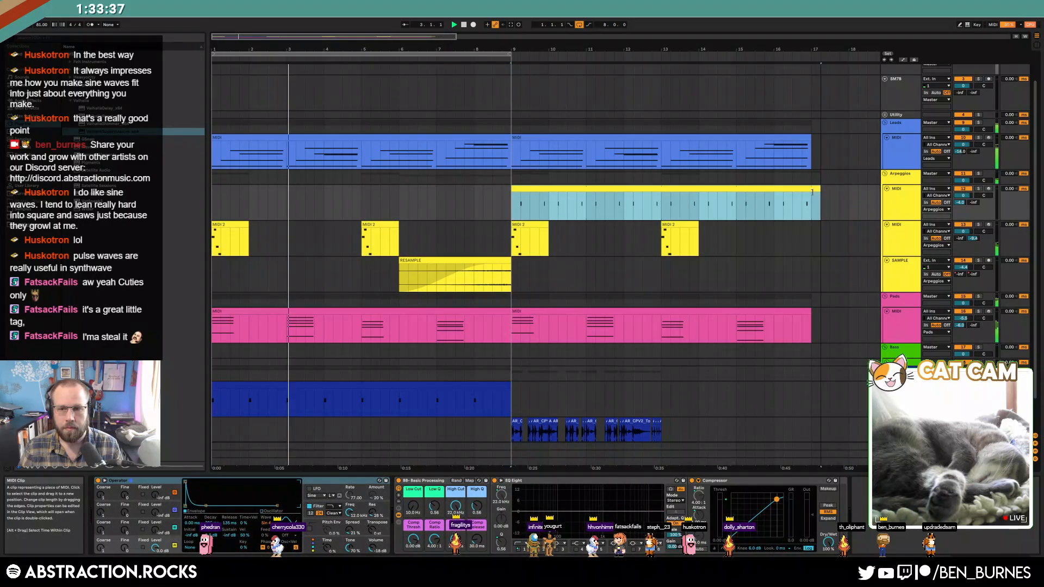
pyautogui.doubleClick(805, 188)
pyautogui.click(497, 422)
pyautogui.hotkey('ctrl', 'a')
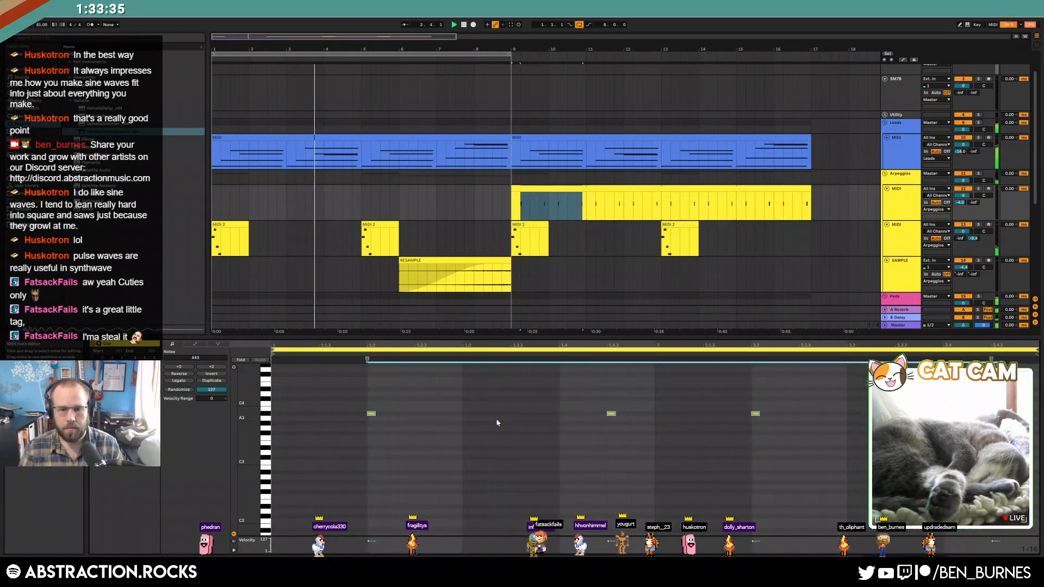
pyautogui.hotkey('shift', 'Tab')
# Step: Extend the kick clip and repeat the sliced audio clips through bar 17, and move the loop region to bars 9–17
pyautogui.scroll(-1, 540, 375)
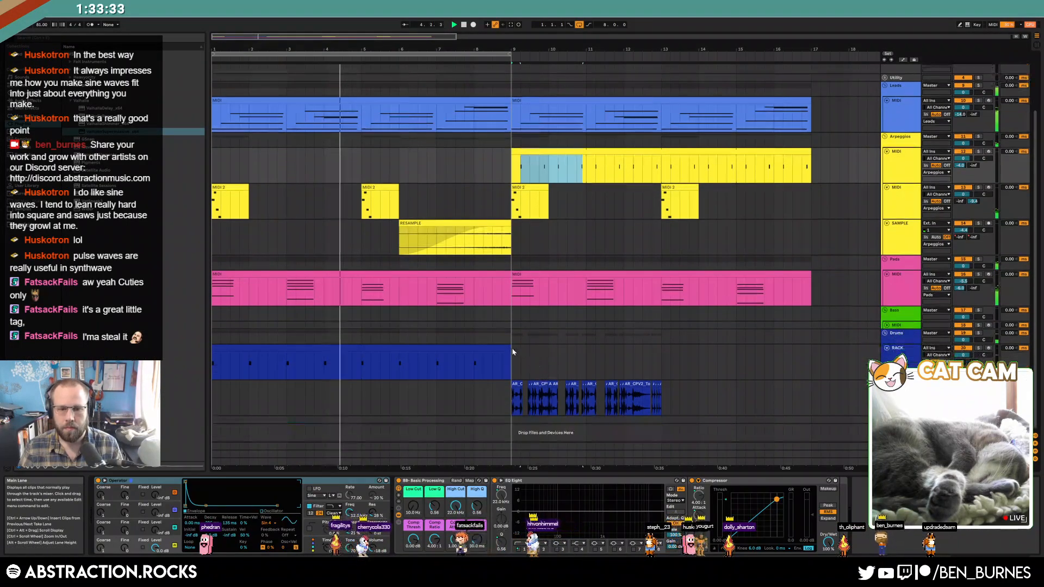
pyautogui.moveTo(510, 348); pyautogui.dragTo(509, 406)
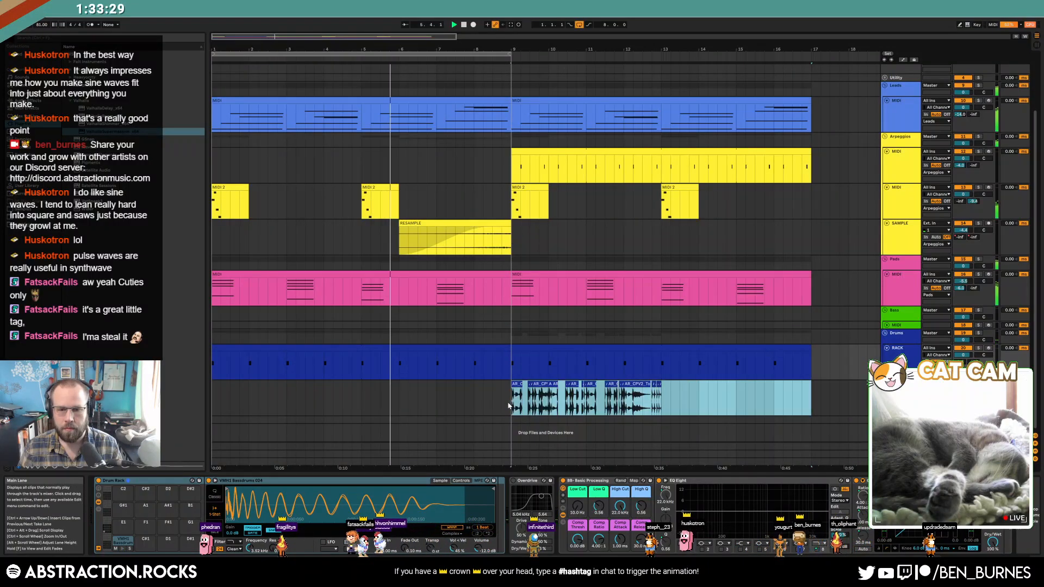
pyautogui.moveTo(668, 394); pyautogui.dragTo(827, 397)
pyautogui.click(839, 398)
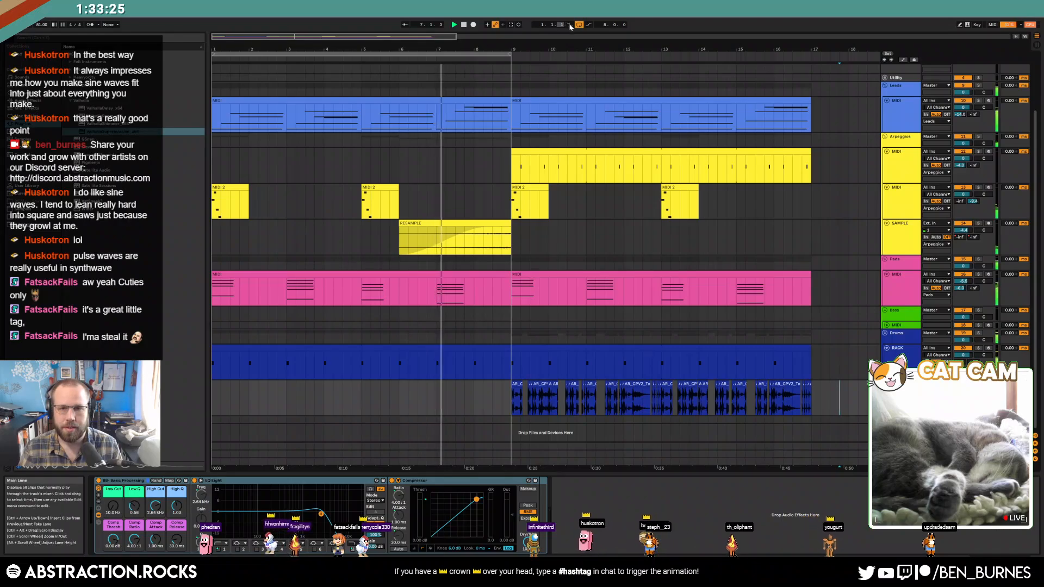
pyautogui.moveTo(388, 53); pyautogui.dragTo(688, 48)
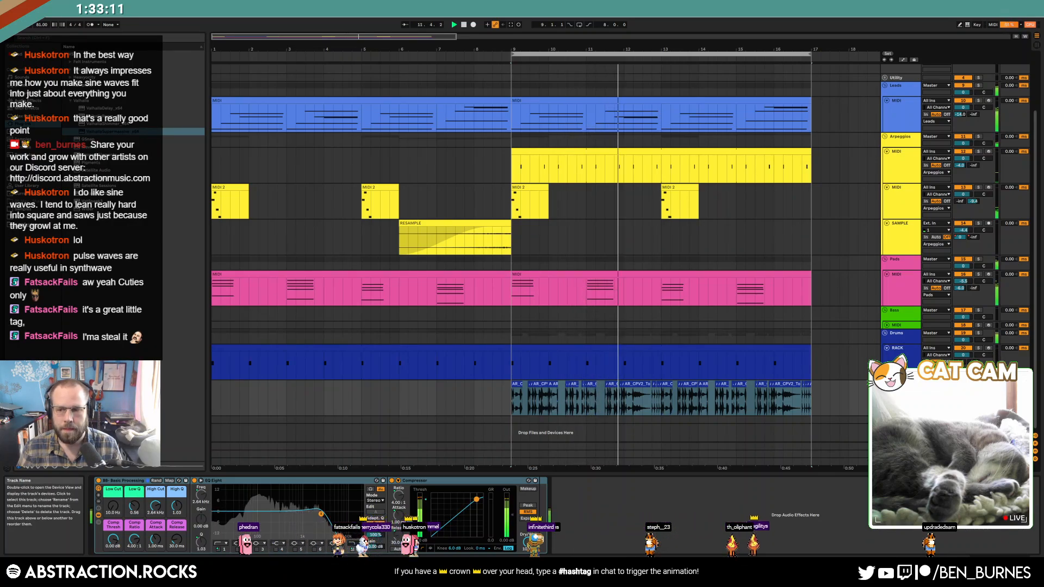
# Step: Browse the Vengeance sample folders for closed hats and add VMH1 Closed Hats 005 to the kick's Drum Rack
pyautogui.click(590, 359)
pyautogui.click(23, 210)
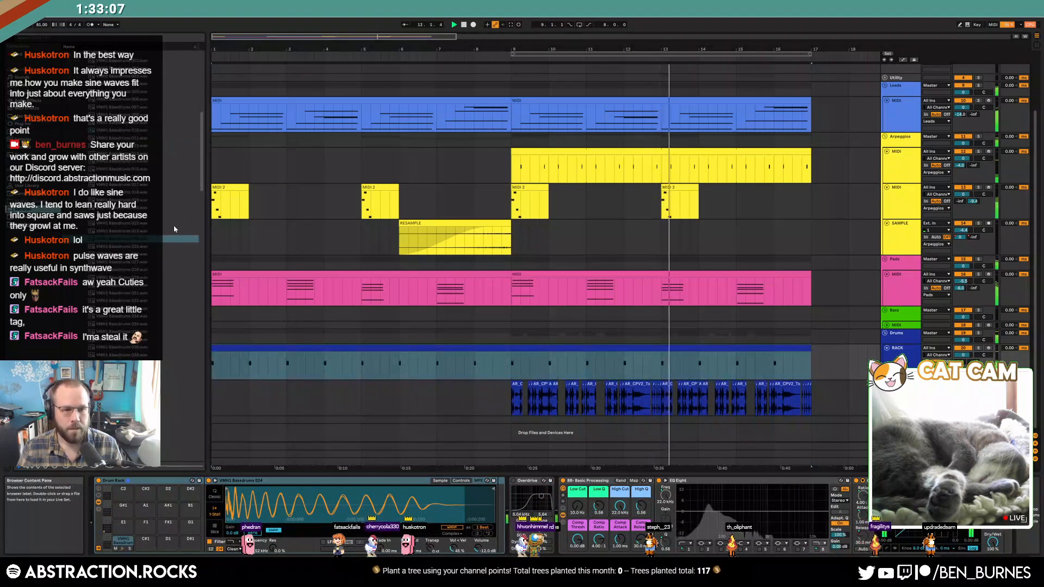
pyautogui.moveTo(202, 179); pyautogui.dragTo(202, 144)
pyautogui.click(80, 229)
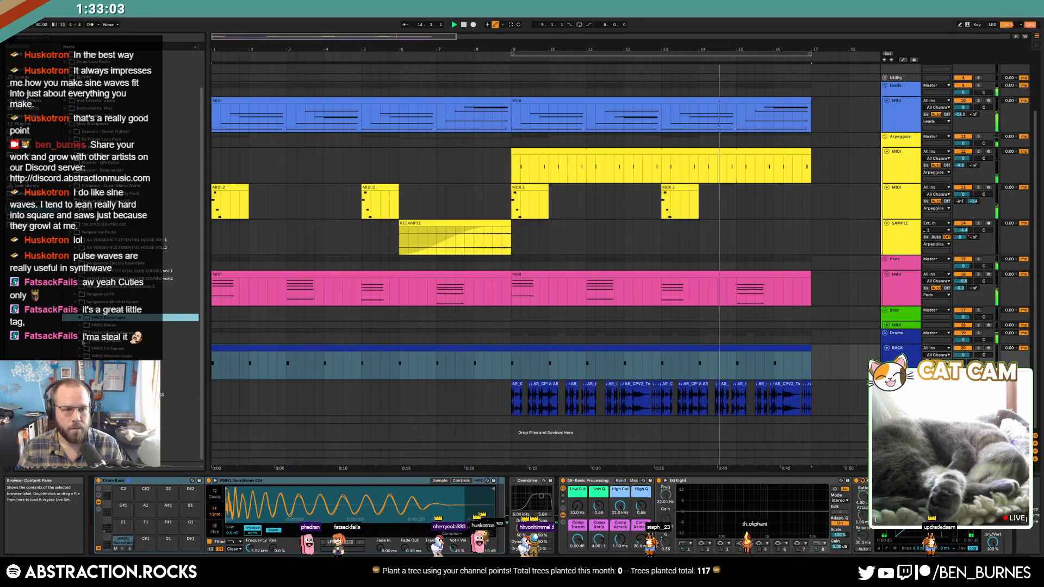
pyautogui.click(80, 341)
pyautogui.click(86, 348)
pyautogui.click(117, 387)
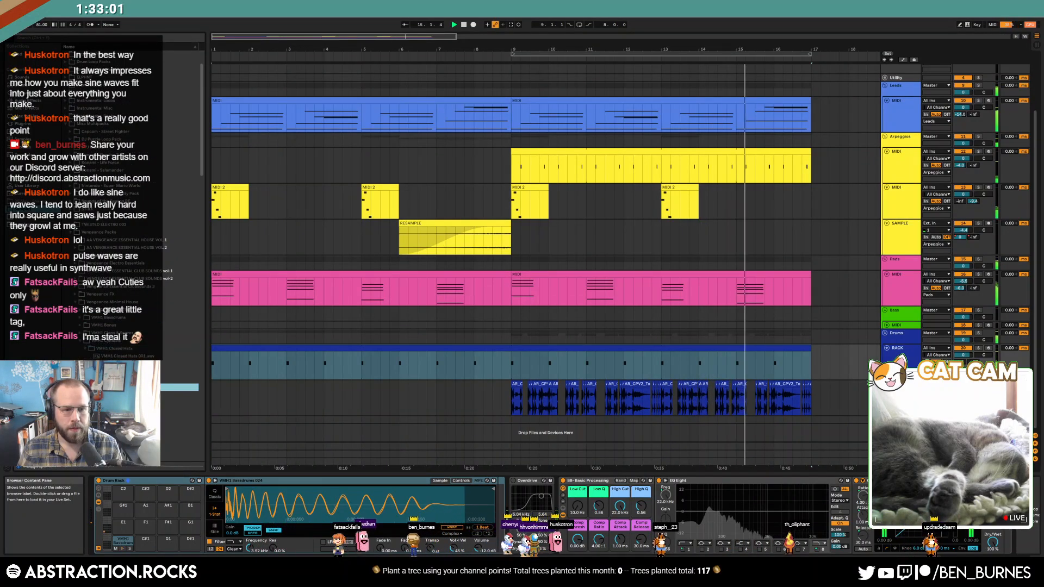
# Step: Split the drum clip at bar 9, open the new section for note editing and loop it
pyautogui.moveTo(514, 361); pyautogui.dragTo(818, 360)
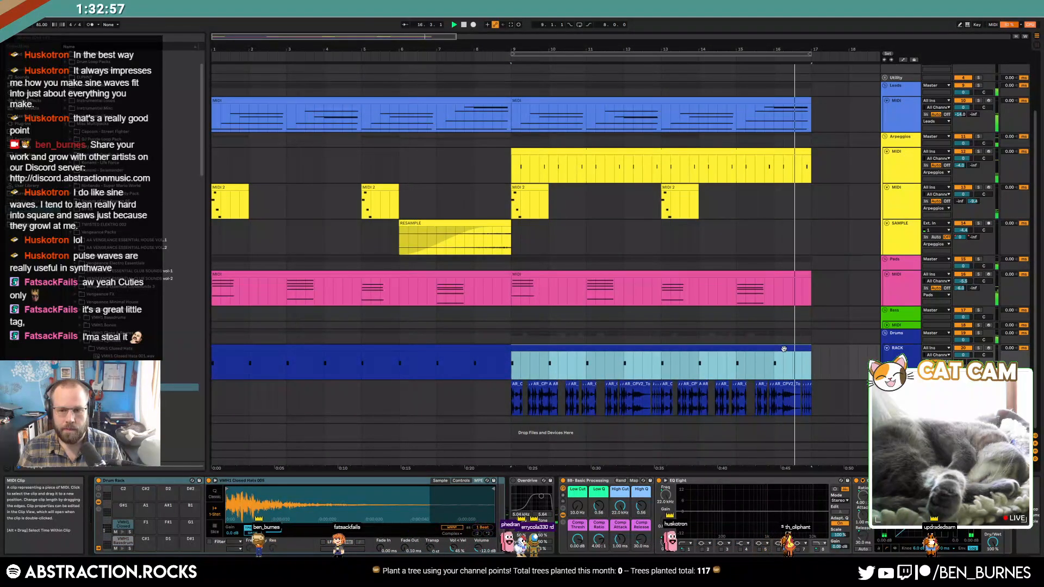
pyautogui.doubleClick(801, 360)
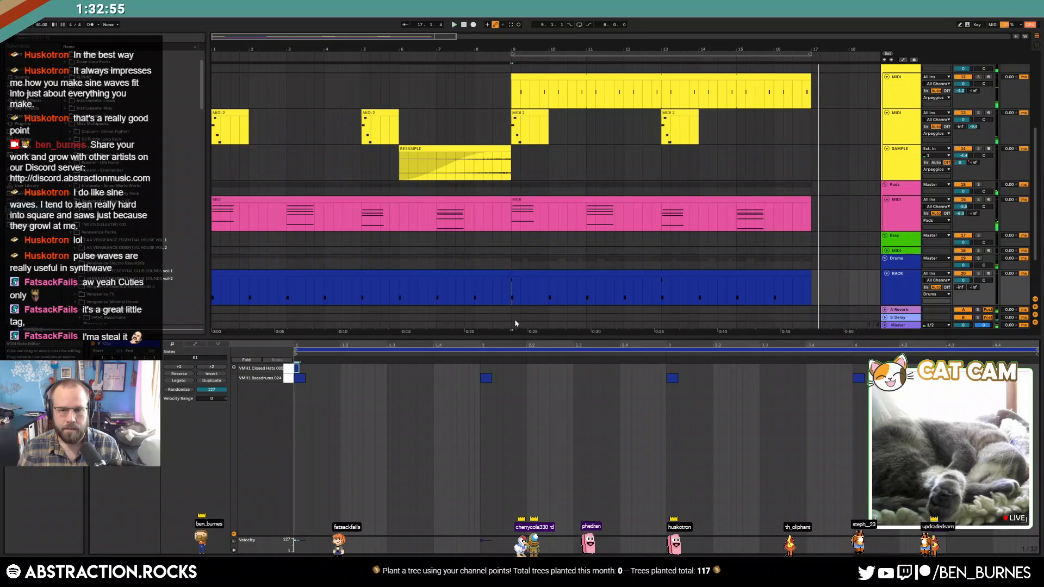
pyautogui.click(543, 275)
pyautogui.hotkey('ctrl', 'l')
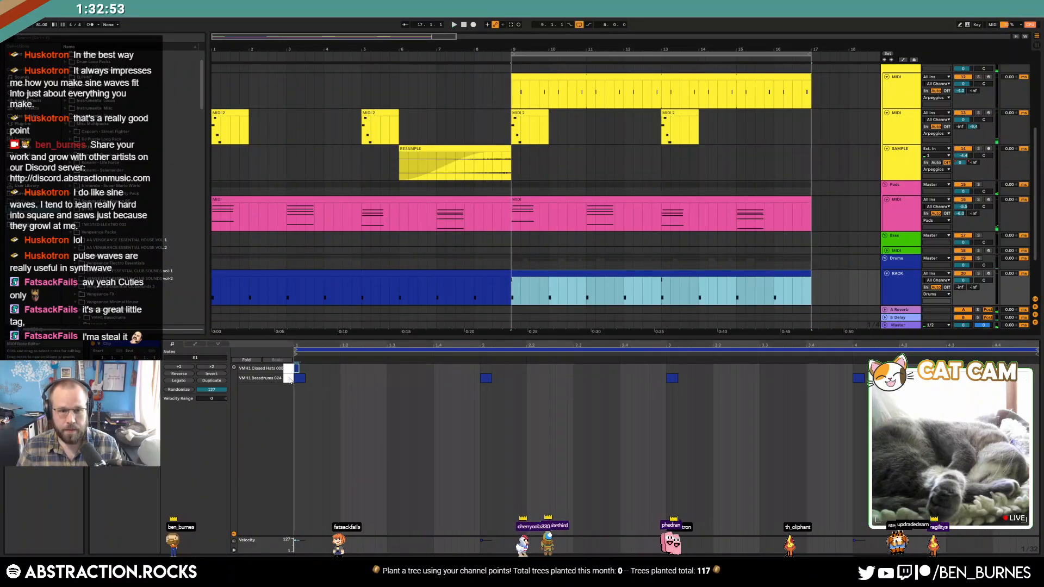
# Step: Program closed-hat notes across the drum clip's first bar, leaving small gaps and finishing with 1/64-note bursts
pyautogui.moveTo(297, 368); pyautogui.dragTo(304, 368)
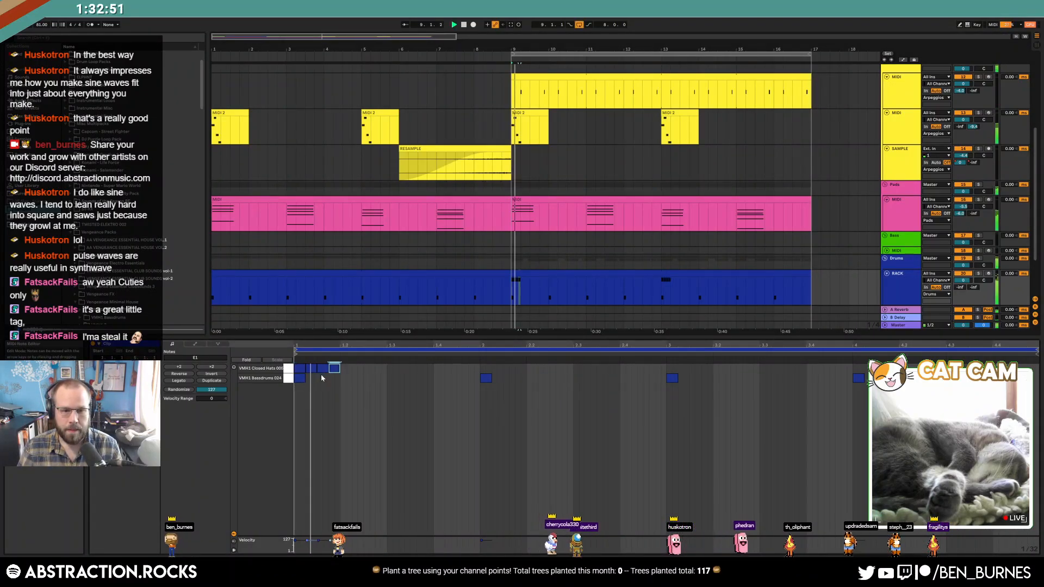
pyautogui.scroll(3, 299, 373)
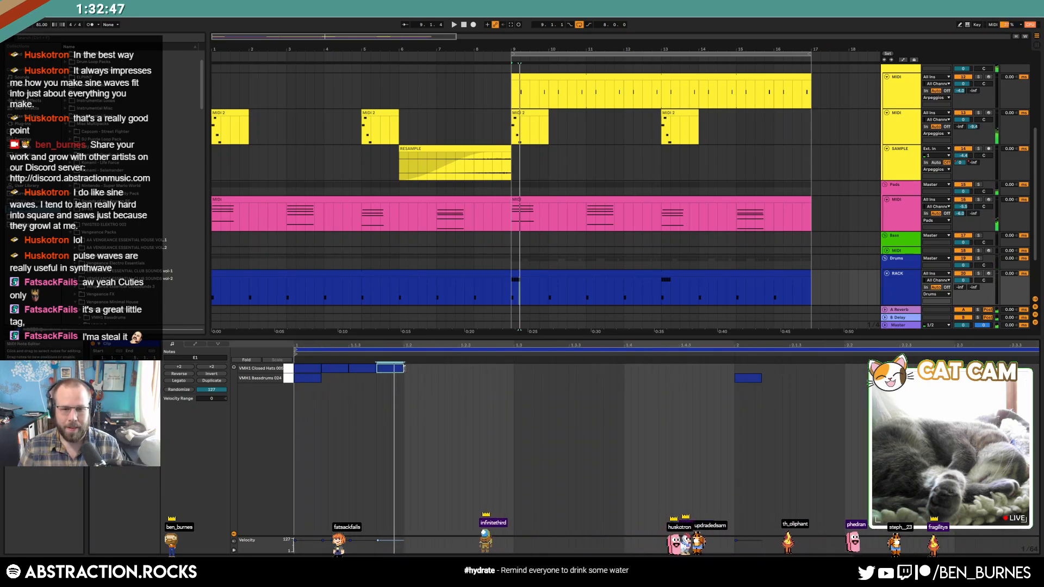
pyautogui.click(286, 366)
pyautogui.hotkey('ctrl', 'd')
pyautogui.doubleClick(419, 368)
pyautogui.click(459, 395)
pyautogui.doubleClick(517, 368)
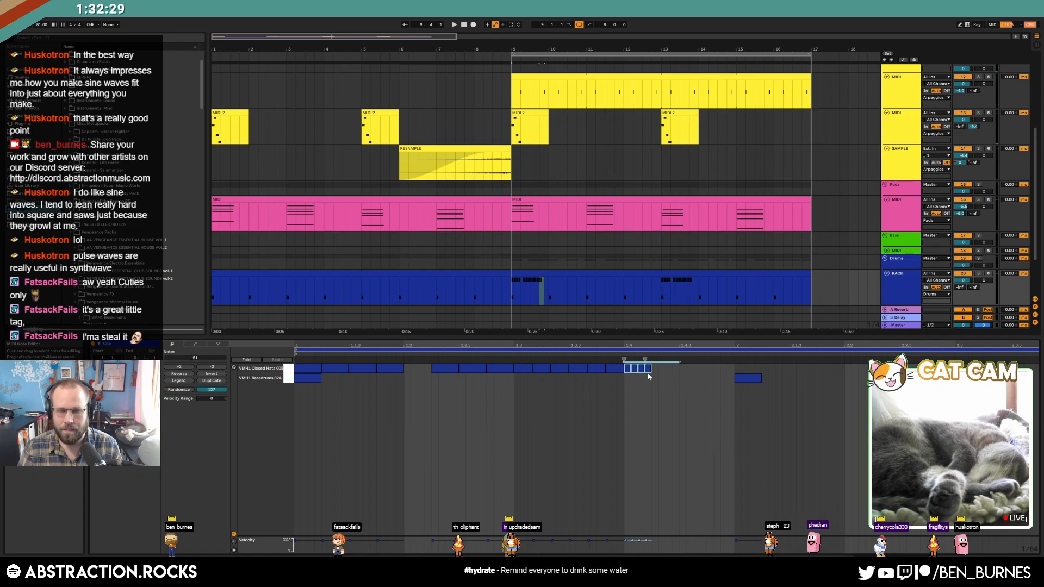
pyautogui.hotkey('ctrl', 'd')
# Step: Duplicate the first bar of closed hats into the second bar and audition the pattern
pyautogui.moveTo(733, 367); pyautogui.dragTo(326, 353)
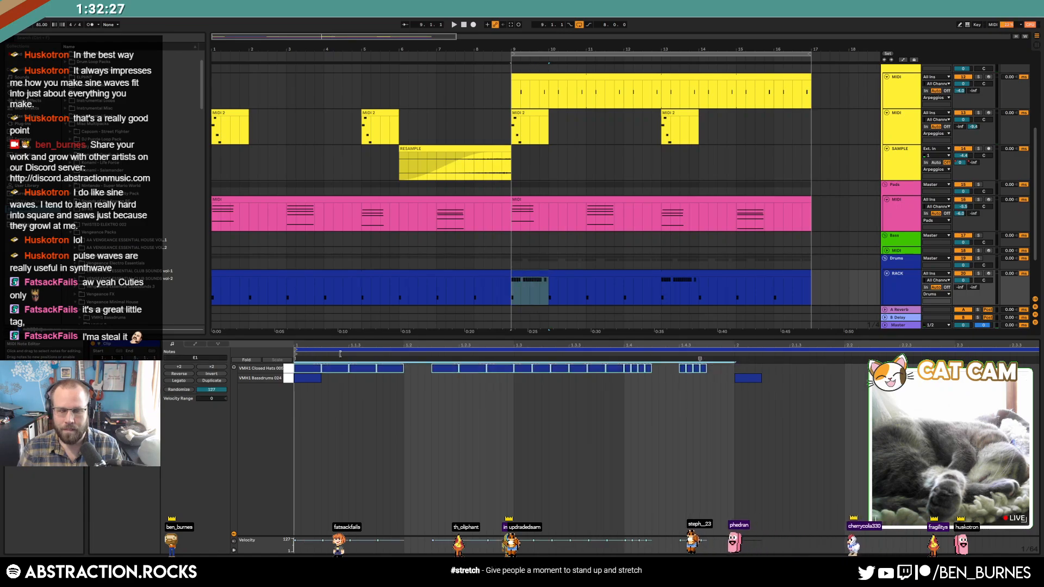
pyautogui.hotkey('ctrl', 'd')
pyautogui.press('space')
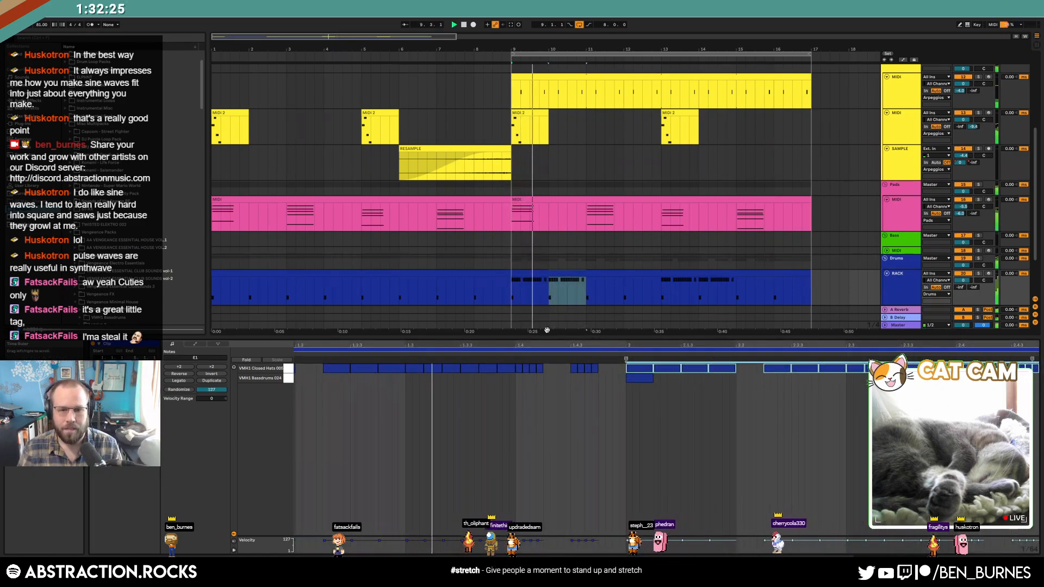
pyautogui.press('space')
pyautogui.moveTo(709, 347); pyautogui.dragTo(573, 349)
pyautogui.hotkey('shift', 'Tab')
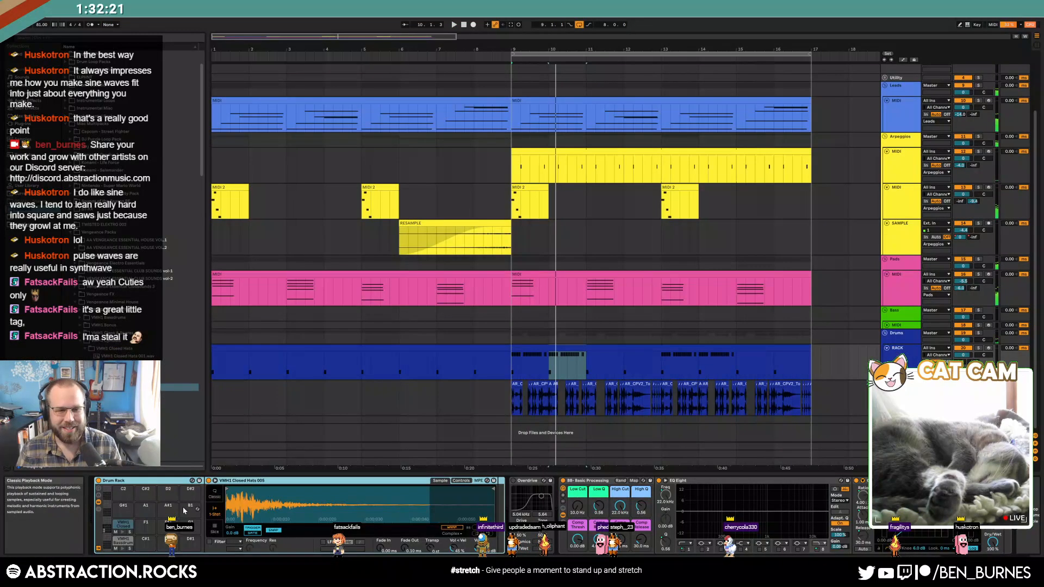
# Step: Show the Drum Rack's chain list, pan the closed-hat chain to the left and preview the pad
pyautogui.click(124, 525)
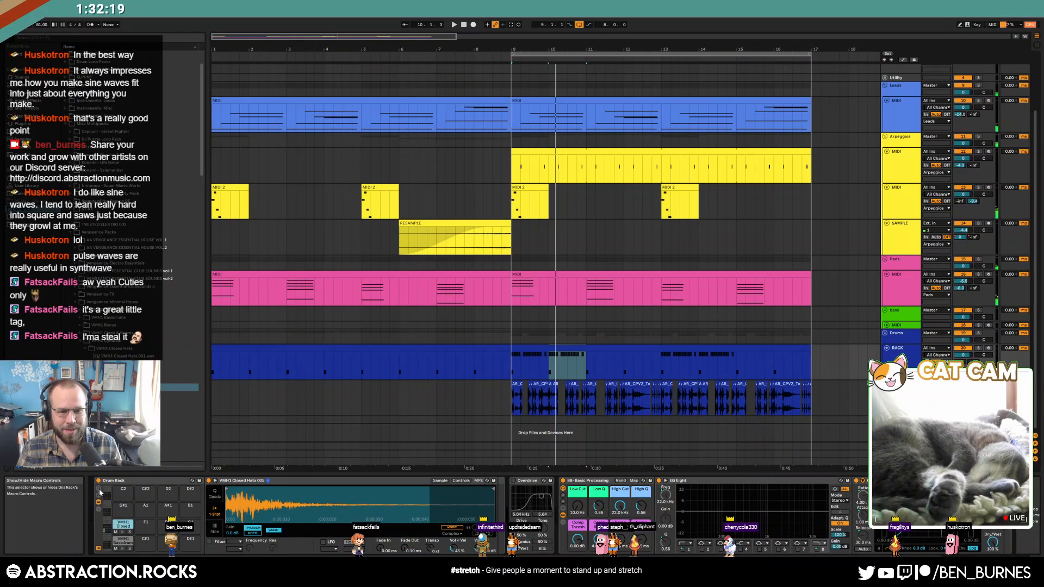
pyautogui.click(99, 490)
pyautogui.click(99, 491)
pyautogui.click(99, 496)
pyautogui.click(99, 496)
pyautogui.click(99, 510)
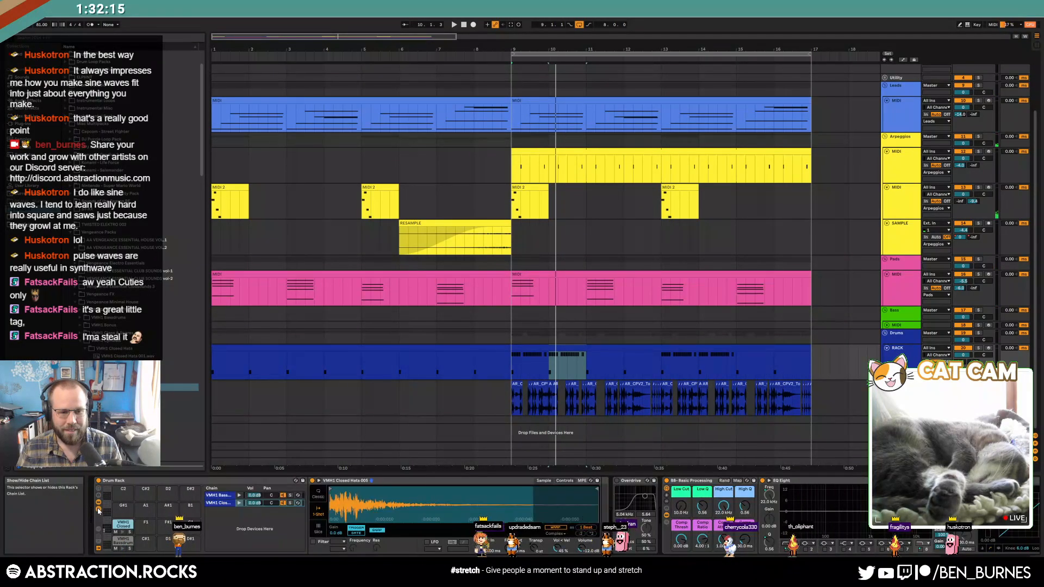
pyautogui.click(123, 532)
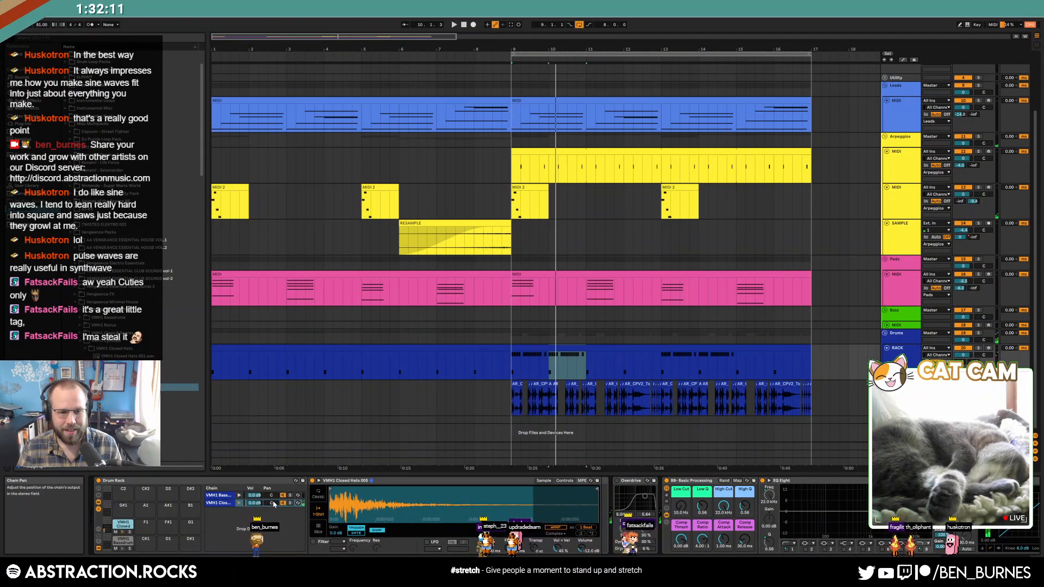
pyautogui.moveTo(272, 503); pyautogui.dragTo(271, 516)
pyautogui.click(124, 533)
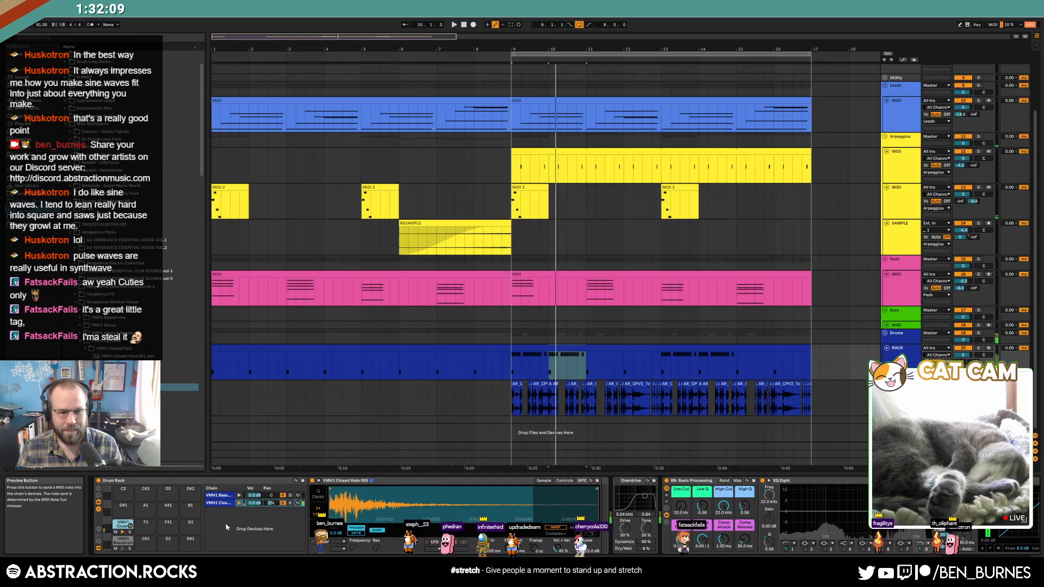
# Step: Audition the hats, fill the gap on beat 2 of the drum clip's second bar and clear the hats from its second half
pyautogui.press('space')
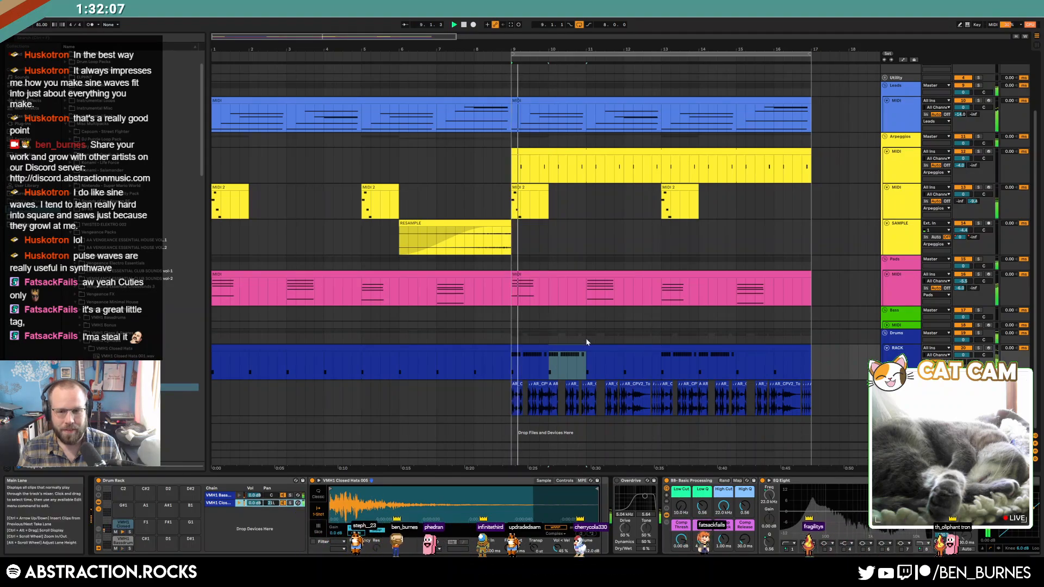
pyautogui.doubleClick(579, 360)
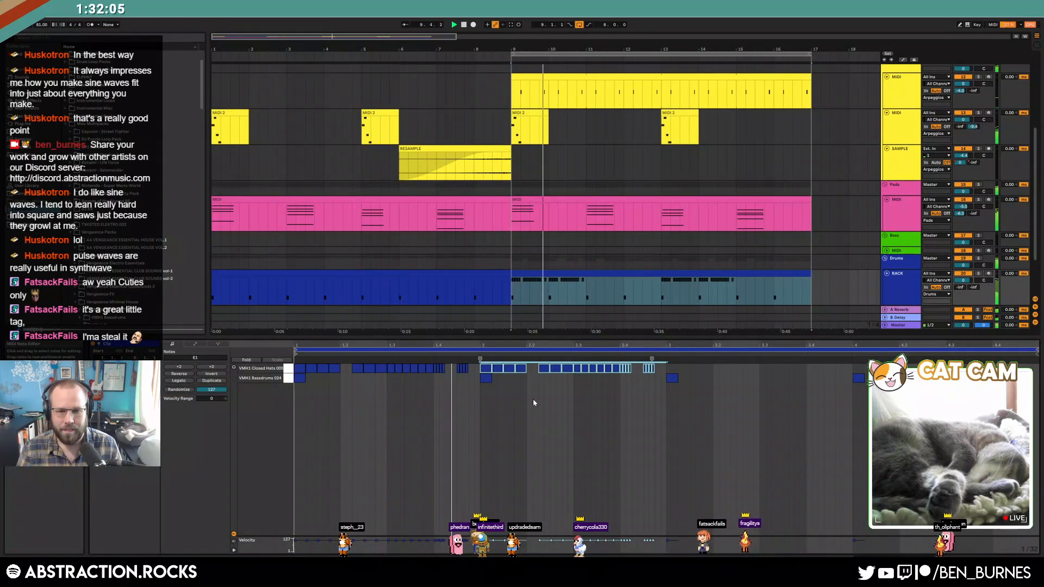
pyautogui.click(542, 382)
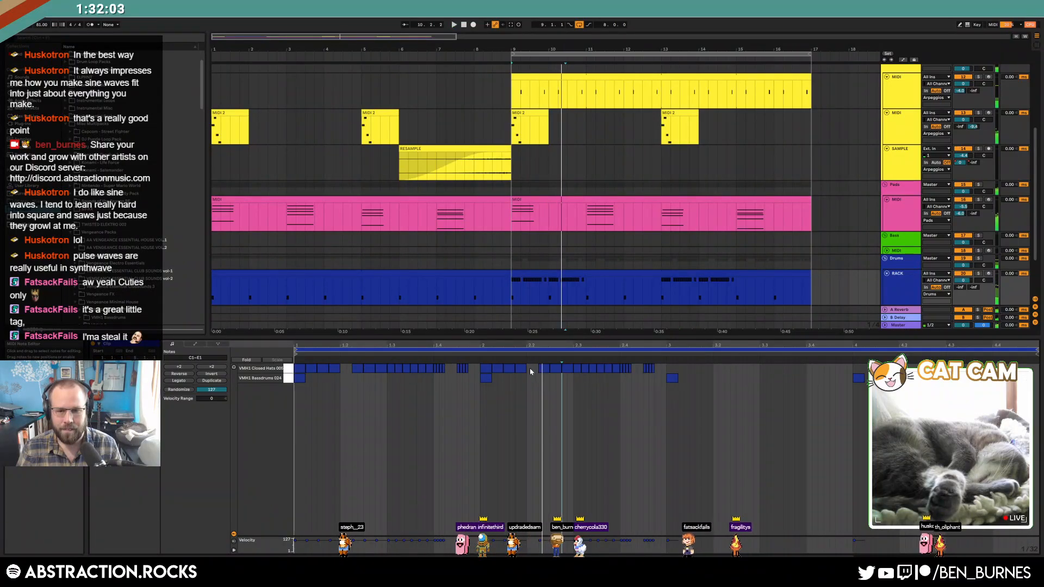
pyautogui.scroll(3, 596, 397)
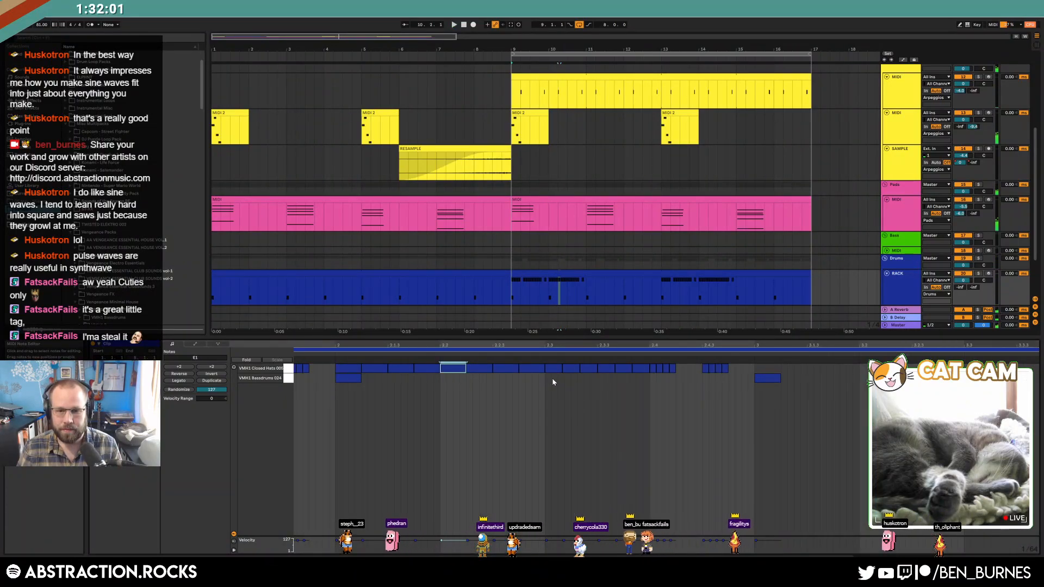
pyautogui.moveTo(552, 382); pyautogui.dragTo(639, 364)
pyautogui.press('Delete')
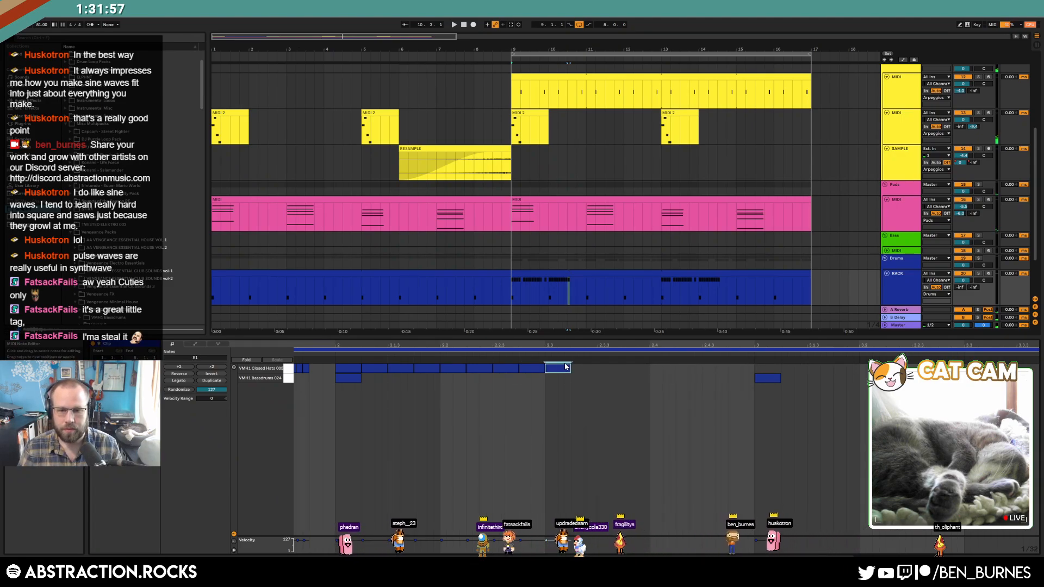
# Step: Program a run of 1/32-note closed hats across beat 3 of the drum clip's second bar
pyautogui.doubleClick(561, 369)
pyautogui.doubleClick(578, 370)
pyautogui.doubleClick(591, 370)
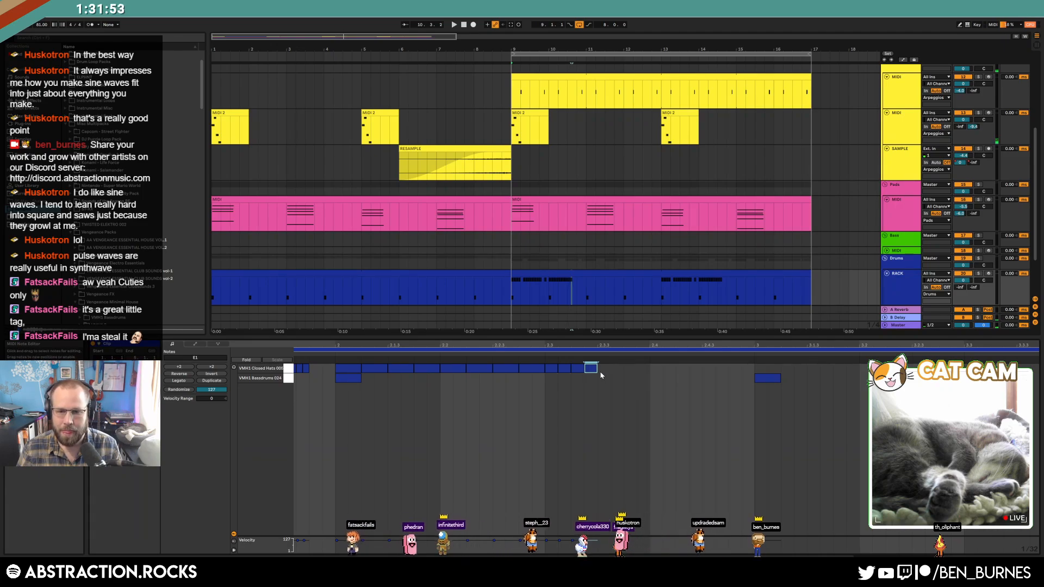
pyautogui.doubleClick(605, 369)
pyautogui.hotkey('ctrl', 'd')
pyautogui.hotkey('ctrl', 'd')
pyautogui.hotkey('ctrl', 'd')
# Step: Play the loop and remove the closed hat on the second sixteenth of beat 2 in the drum clip's second bar
pyautogui.press('space')
pyautogui.doubleClick(661, 369)
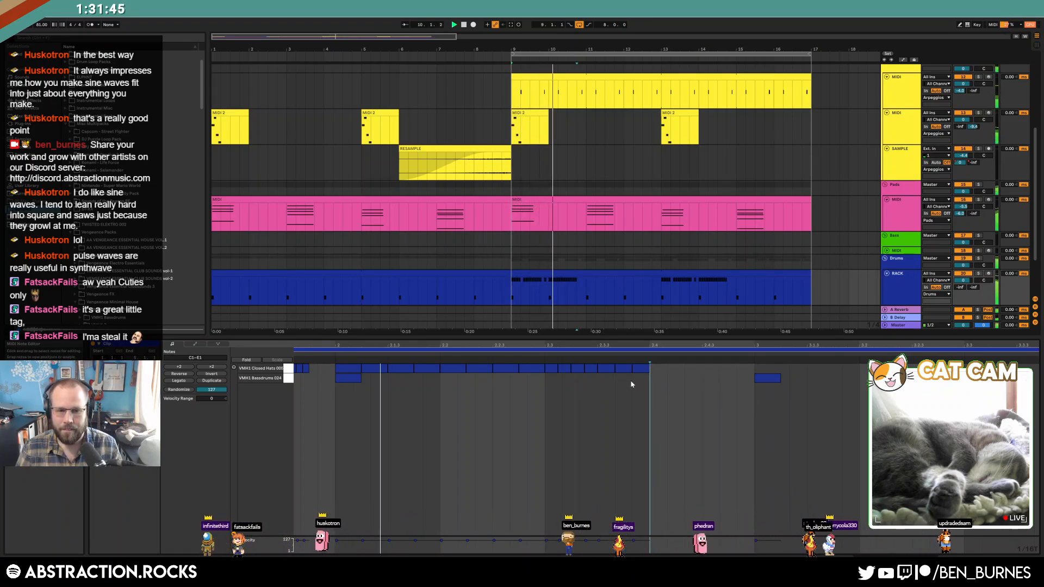
pyautogui.doubleClick(480, 369)
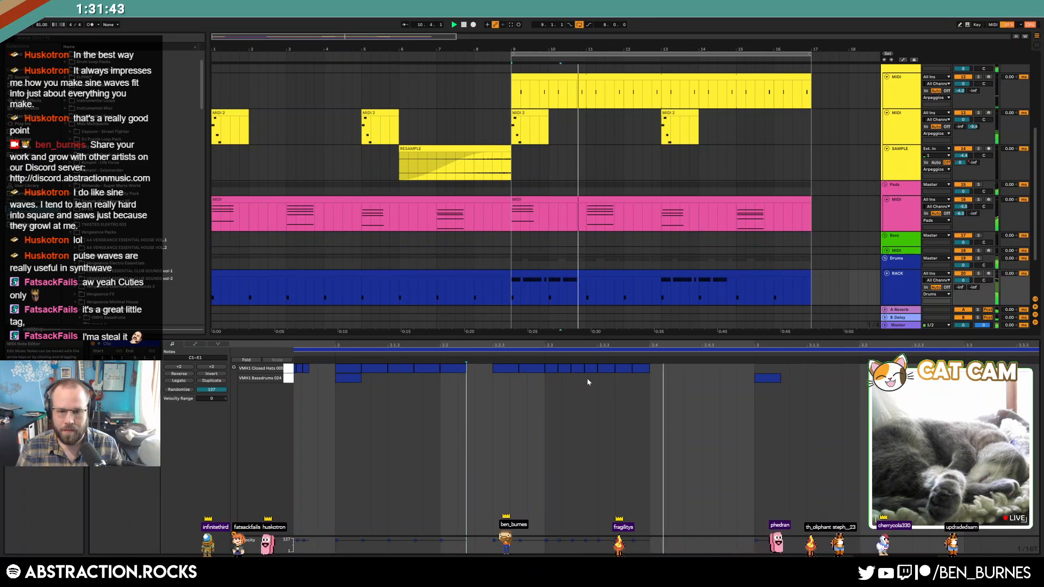
# Step: Add closed hats on the first, third and fourth sixteenths of beat 4 in the drum clip's second bar
pyautogui.click(671, 372)
pyautogui.press('space')
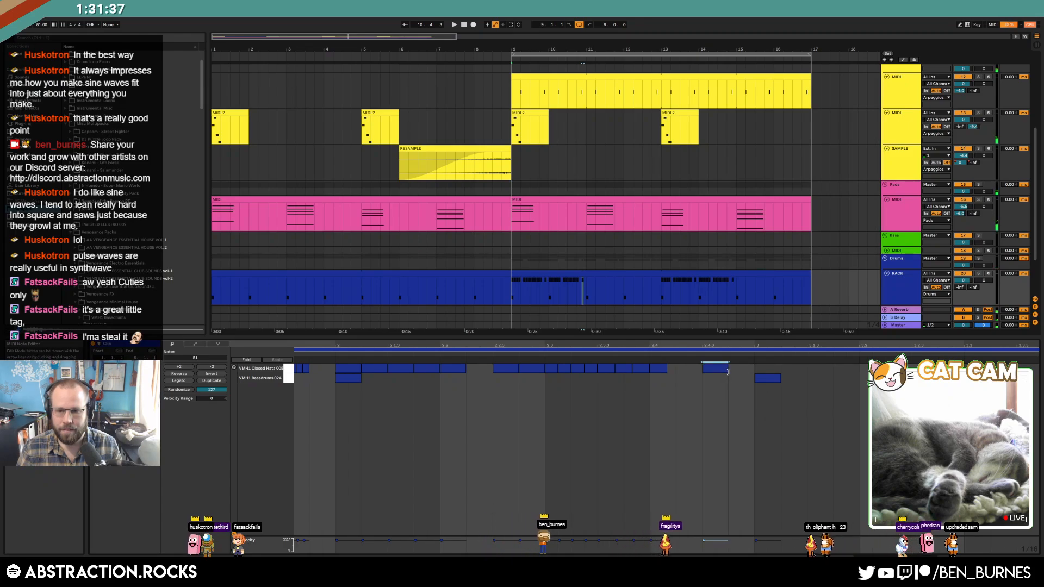
pyautogui.click(674, 370)
pyautogui.click(706, 379)
pyautogui.scroll(-3, 620, 381)
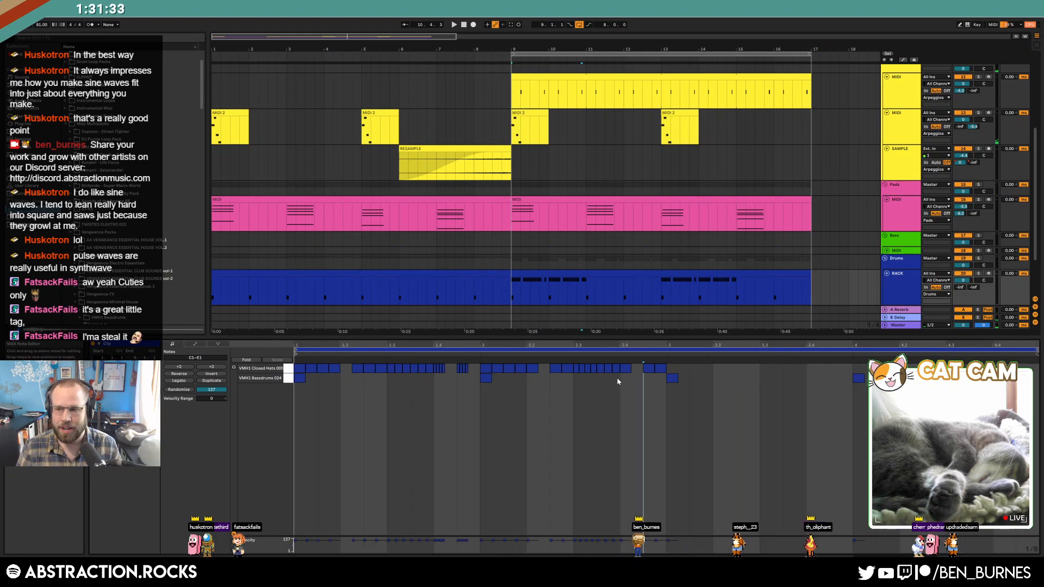
# Step: Duplicate all closed-hat notes from the drum clip's first two bars into bars 3 and 4 and play the loop
pyautogui.click(263, 368)
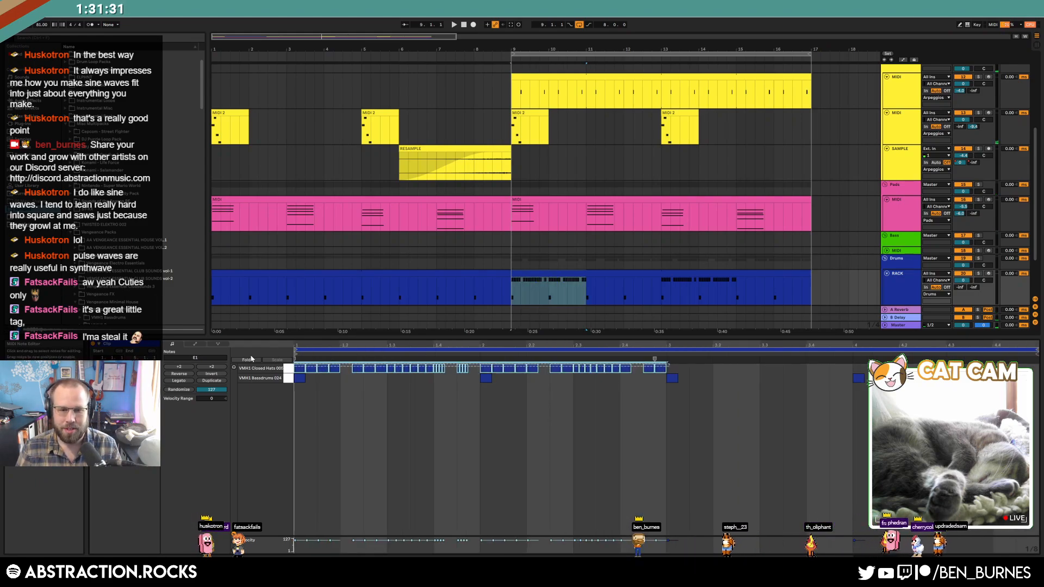
pyautogui.hotkey('ctrl', 'd')
pyautogui.press('space')
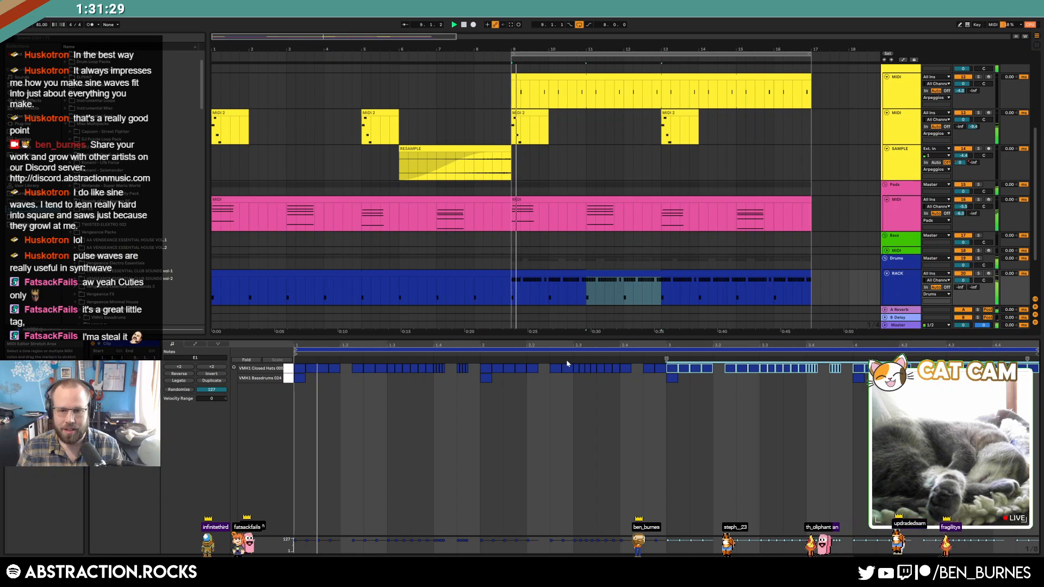
# Step: Replace the closed hats on beat 4 of the drum clip's third bar with a triplet run that speeds up to 1/32 triplets
pyautogui.click(782, 407)
pyautogui.moveTo(797, 346)
pyautogui.mouseDown()
pyautogui.moveTo(716, 380)
pyautogui.moveTo(637, 382)
pyautogui.moveTo(717, 369)
pyautogui.moveTo(657, 368)
pyautogui.mouseUp()
pyautogui.press('Delete')
pyautogui.press('Delete')
pyautogui.doubleClick(659, 368)
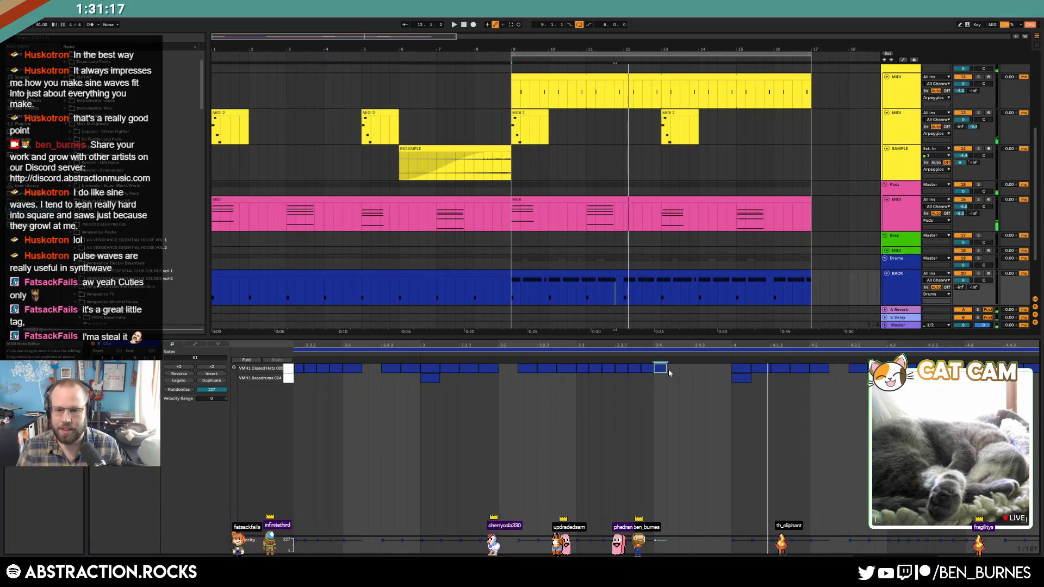
pyautogui.moveTo(673, 371); pyautogui.dragTo(698, 379)
pyautogui.doubleClick(710, 370)
pyautogui.hotkey('ctrl', 'd')
pyautogui.hotkey('ctrl', 'd')
# Step: Play the drum clip's third bar to audition the new triplet hat run
pyautogui.click(566, 353)
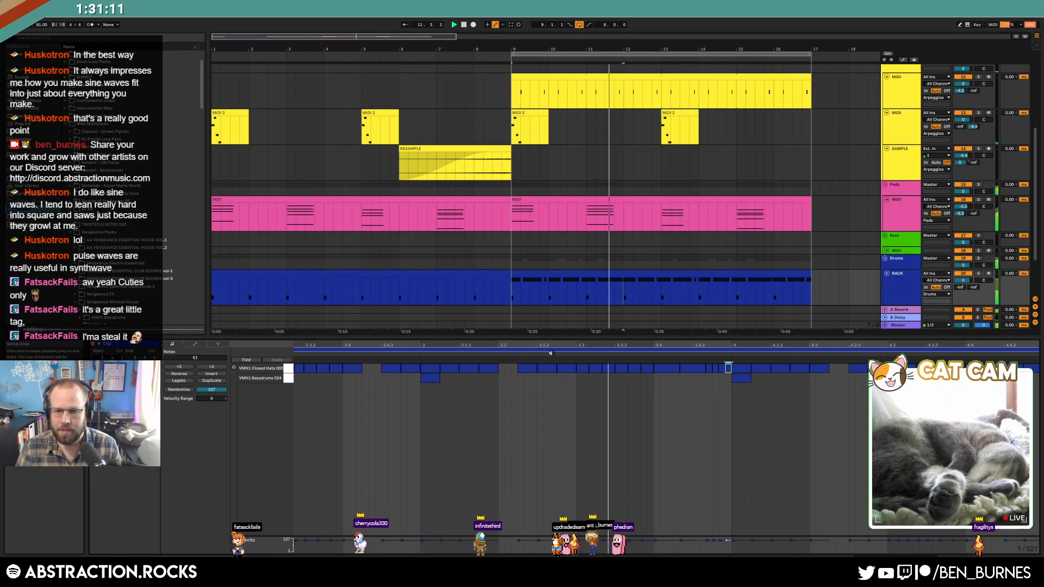
pyautogui.press('space')
pyautogui.doubleClick(907, 346)
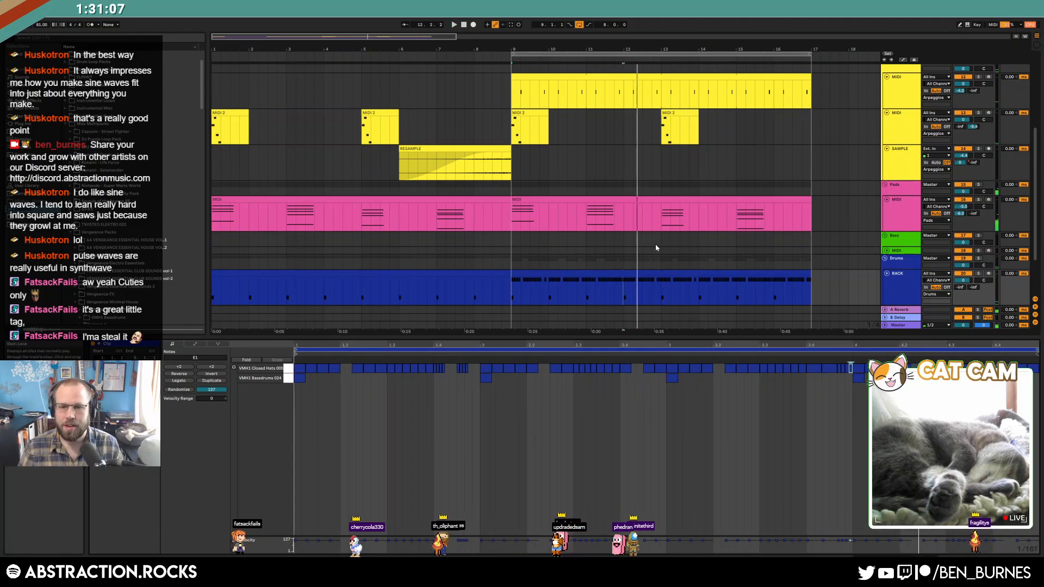
# Step: Select the Drums group's sample clips across bars 9 to 16, then reopen the rack's drum clip
pyautogui.scroll(-3, 656, 243)
pyautogui.moveTo(511, 261); pyautogui.dragTo(811, 263)
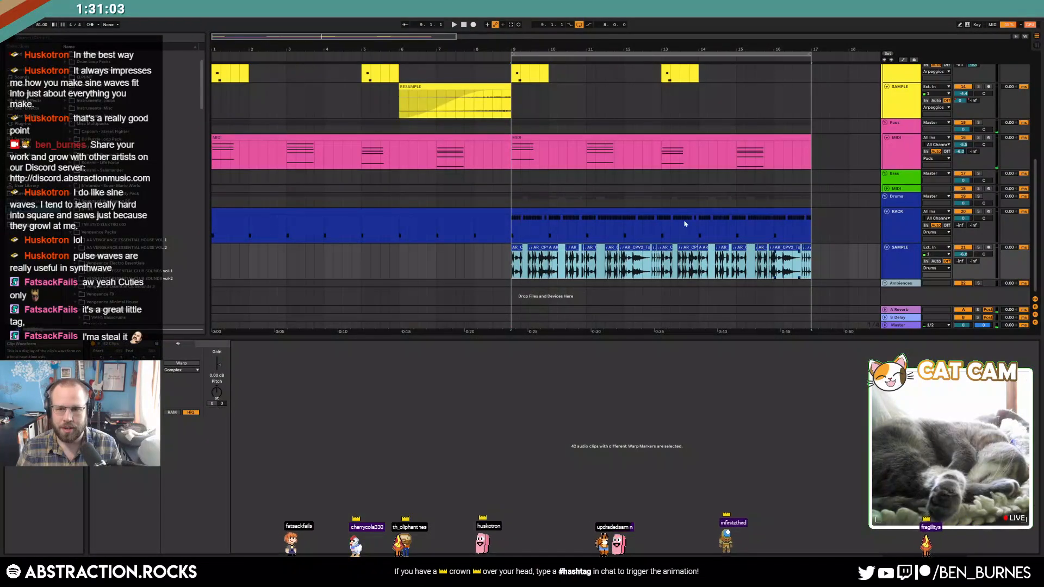
pyautogui.click(625, 213)
# Step: Clear the closed hat from the second sixteenth of the drum clip's fourth bar and rework the hats up to beat 2
pyautogui.moveTo(909, 342); pyautogui.dragTo(846, 414)
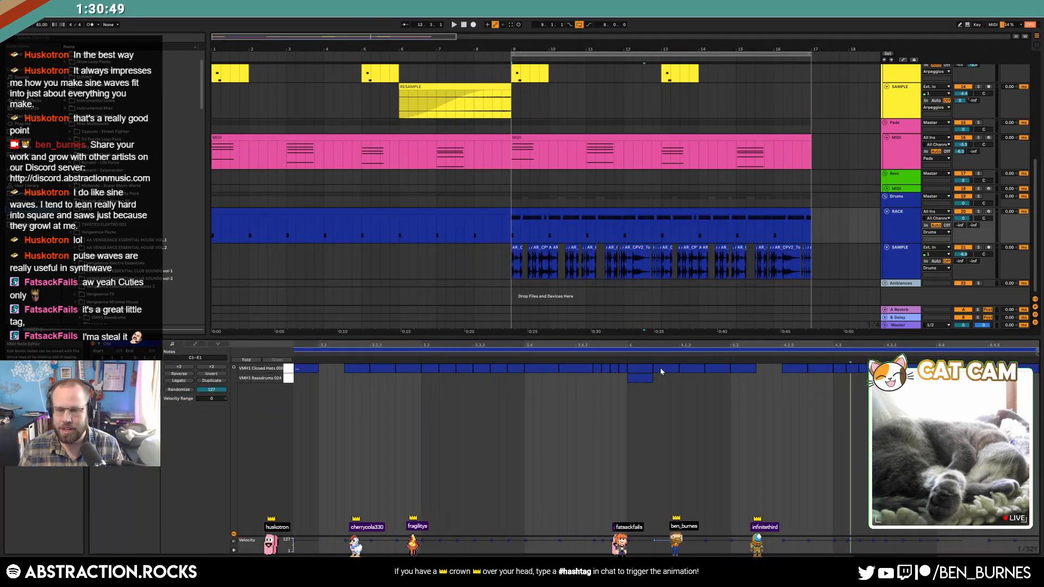
pyautogui.click(690, 391)
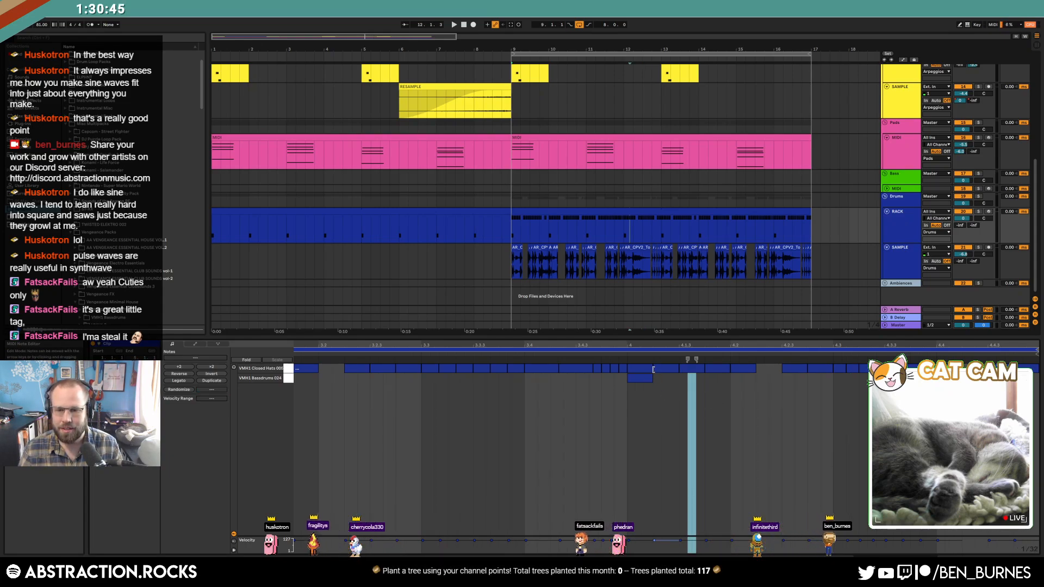
pyautogui.moveTo(652, 371); pyautogui.dragTo(666, 374)
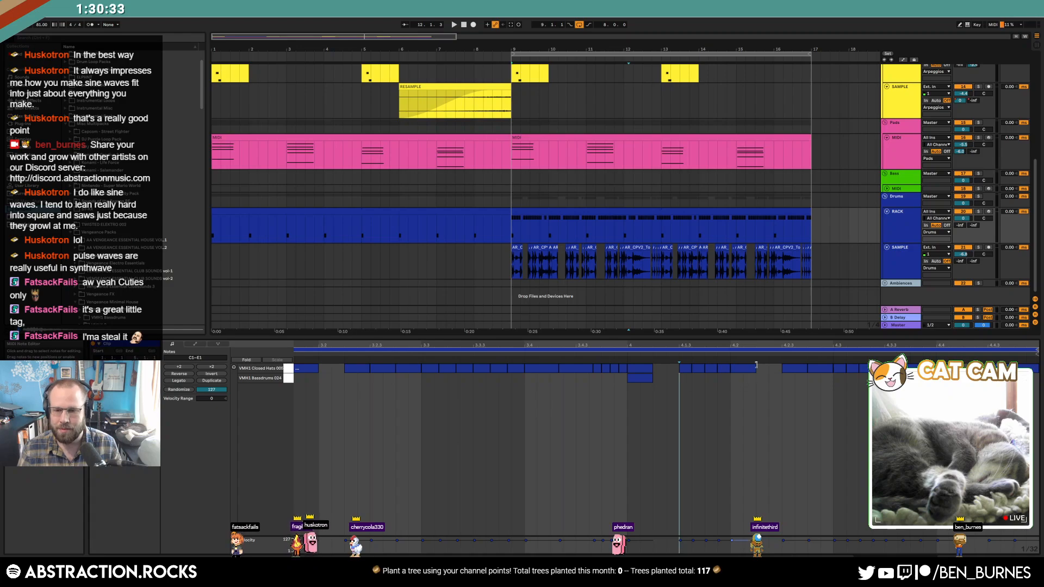
pyautogui.moveTo(773, 345); pyautogui.dragTo(766, 349)
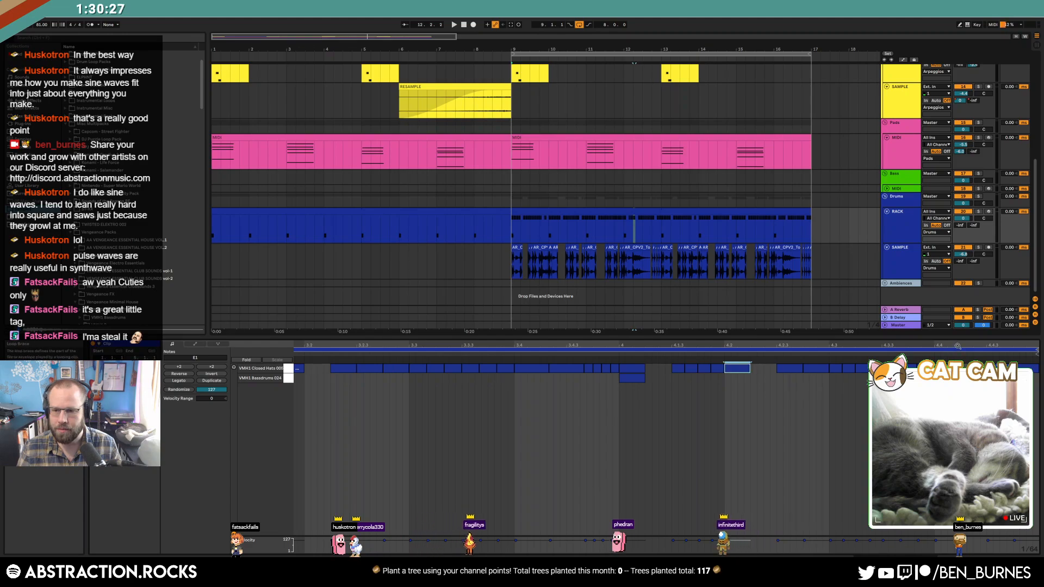
# Step: Add closed hats in the second half of beat 4 in the drum clip's fourth bar and play the loop
pyautogui.moveTo(957, 346); pyautogui.dragTo(957, 349)
pyautogui.click(971, 414)
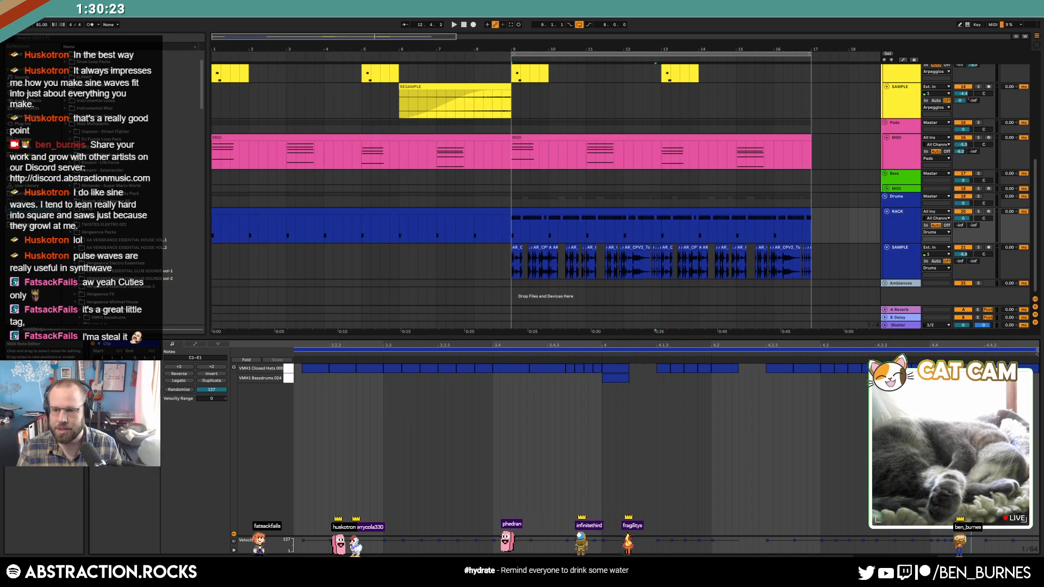
pyautogui.doubleClick(992, 369)
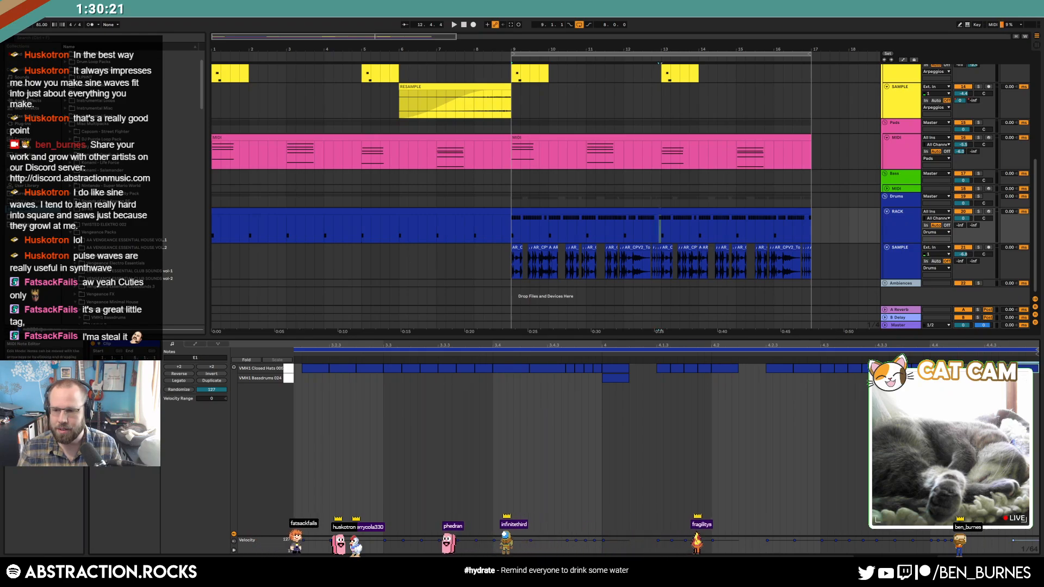
pyautogui.moveTo(1021, 369); pyautogui.dragTo(993, 369)
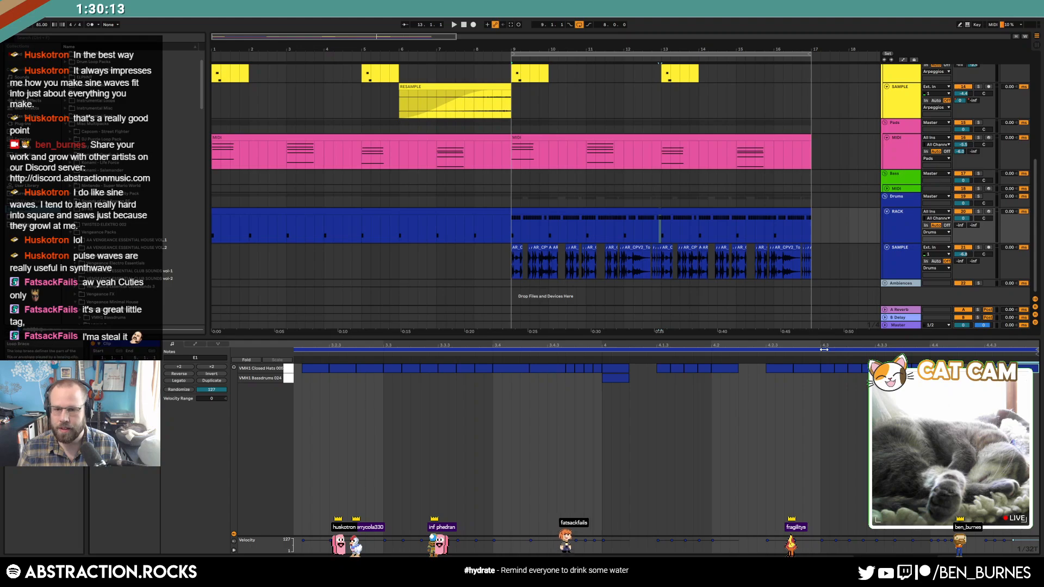
pyautogui.moveTo(891, 346); pyautogui.dragTo(890, 343)
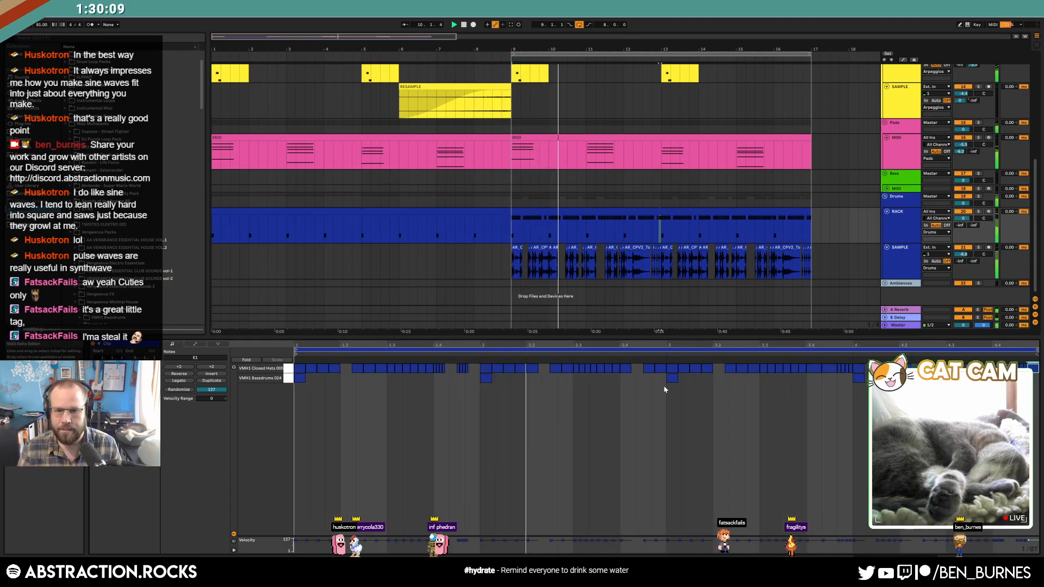
pyautogui.scroll(2, 560, 257)
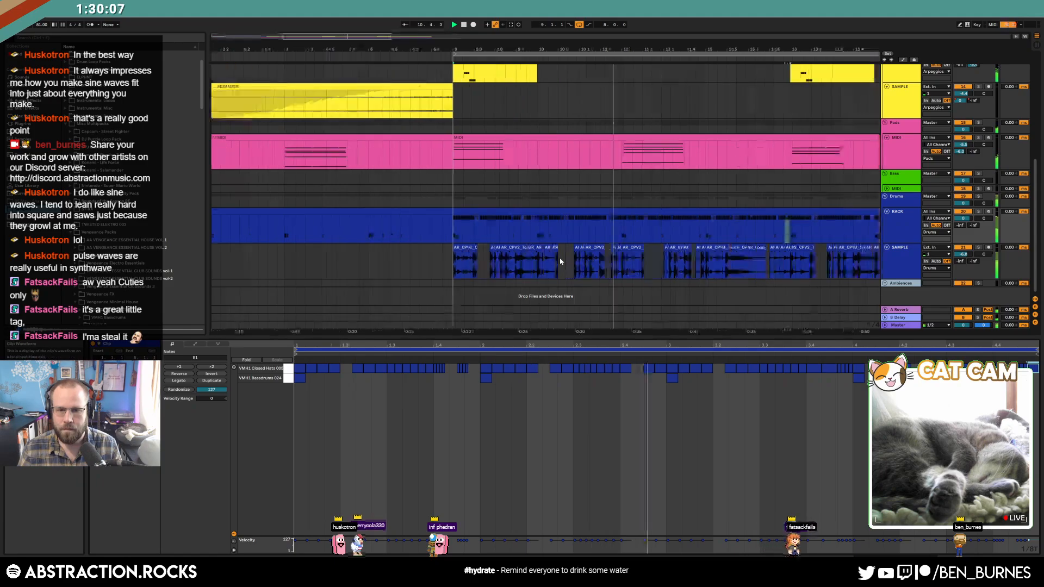
# Step: Nudge the AR_CPV2 drum loop slices around bars 10 and 14 on the drums SAMPLE track into line with the beat
pyautogui.scroll(1, 513, 256)
pyautogui.scroll(2, 469, 269)
pyautogui.moveTo(481, 248); pyautogui.dragTo(471, 249)
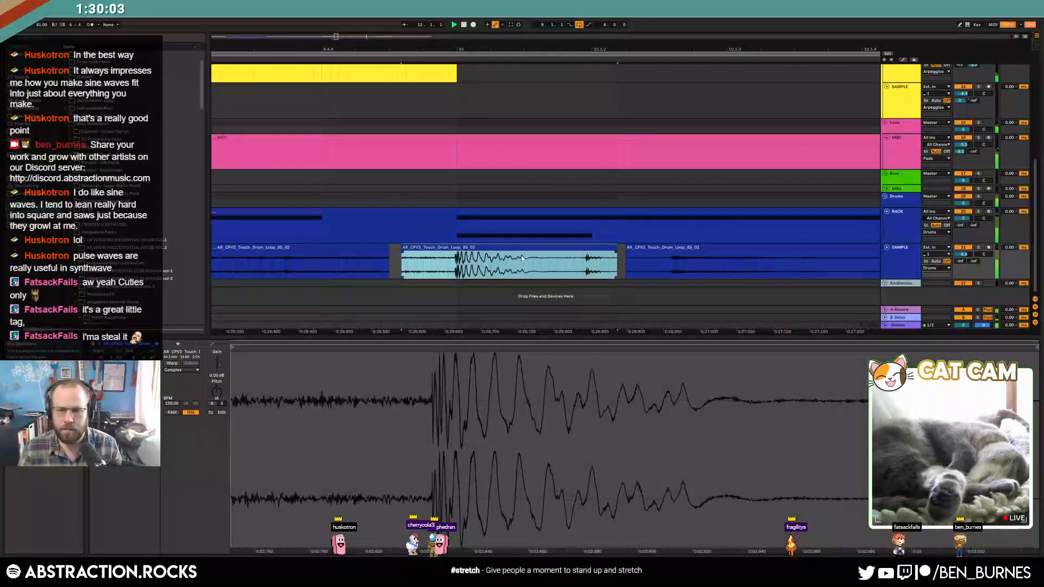
pyautogui.scroll(-4, 521, 258)
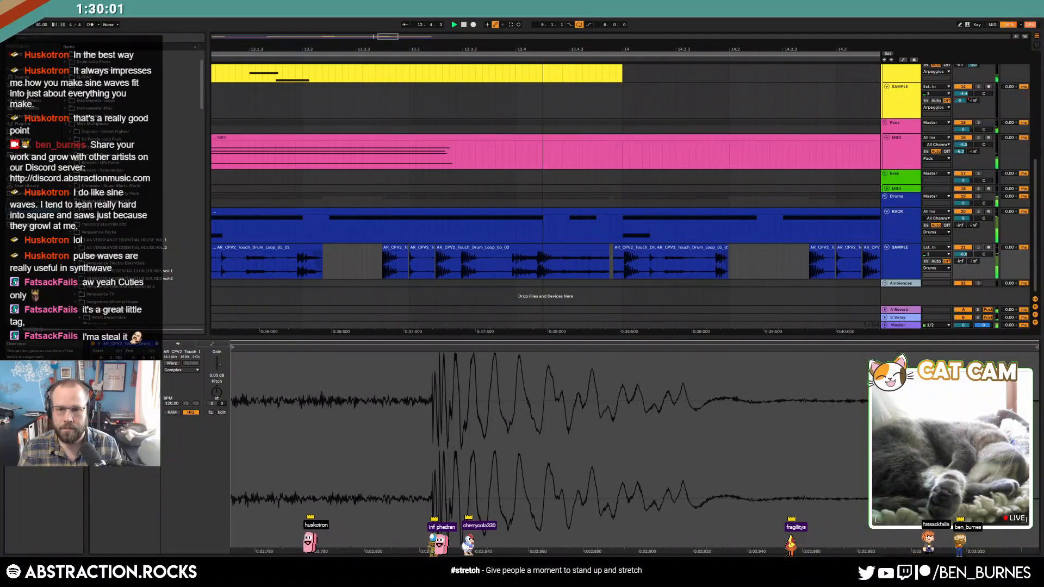
pyautogui.click(628, 245)
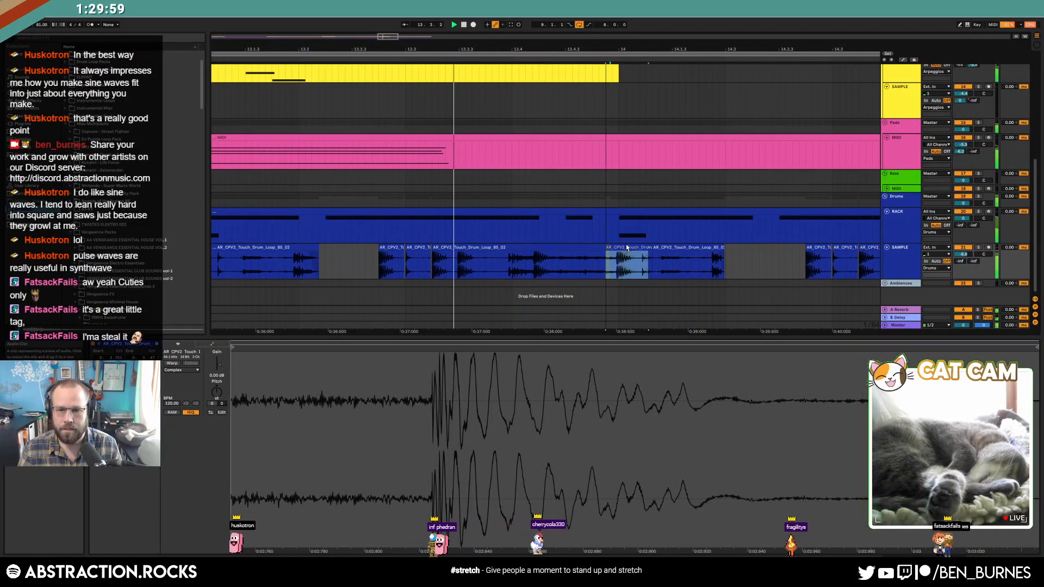
pyautogui.scroll(5, 626, 245)
pyautogui.moveTo(624, 247); pyautogui.dragTo(628, 247)
pyautogui.scroll(-12, 630, 247)
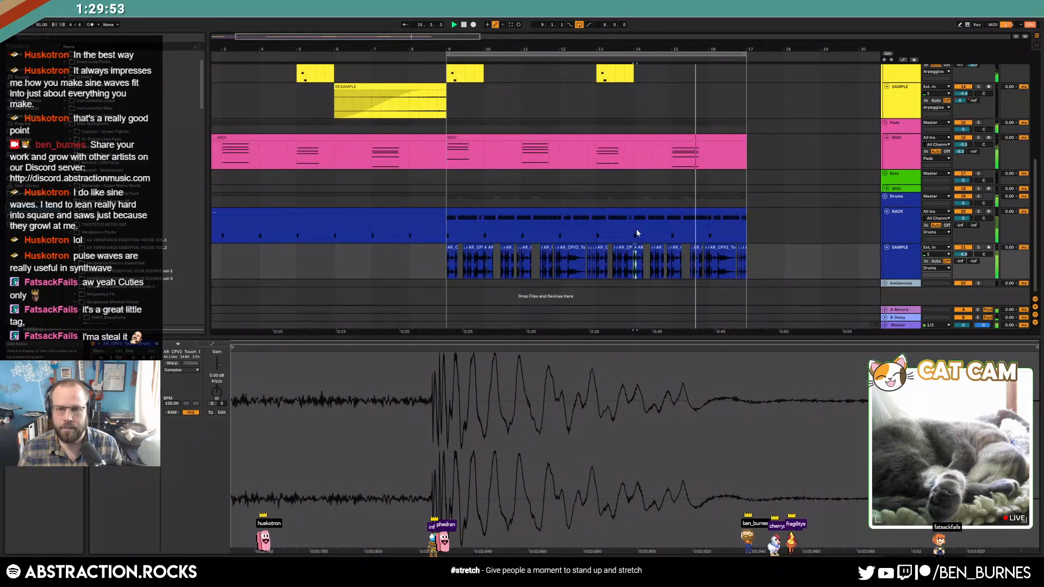
# Step: Lower the volume of the closed hi-hat sample in the drum rack while the loop plays and stop playback
pyautogui.click(695, 209)
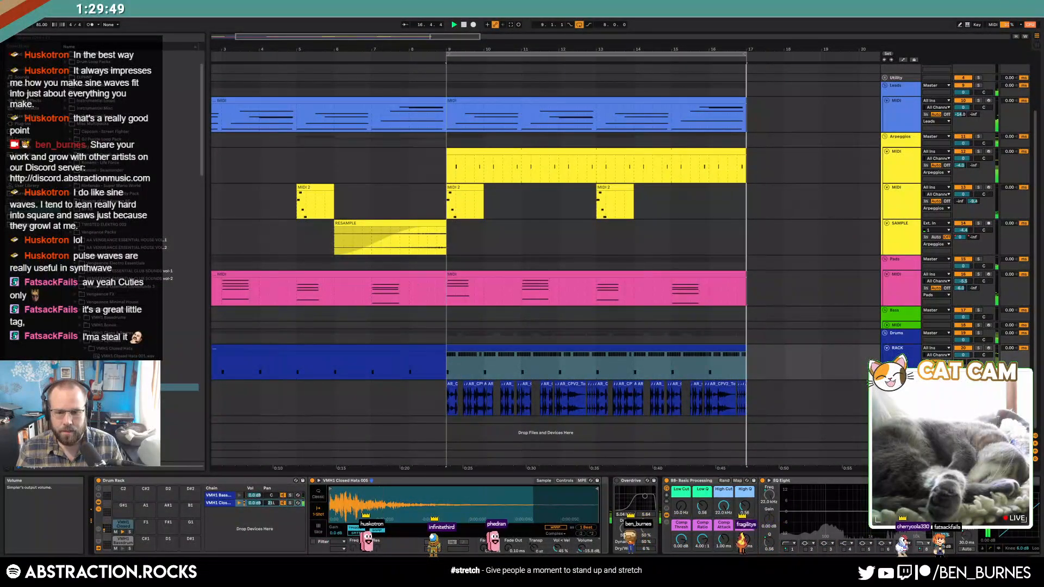
pyautogui.press('space')
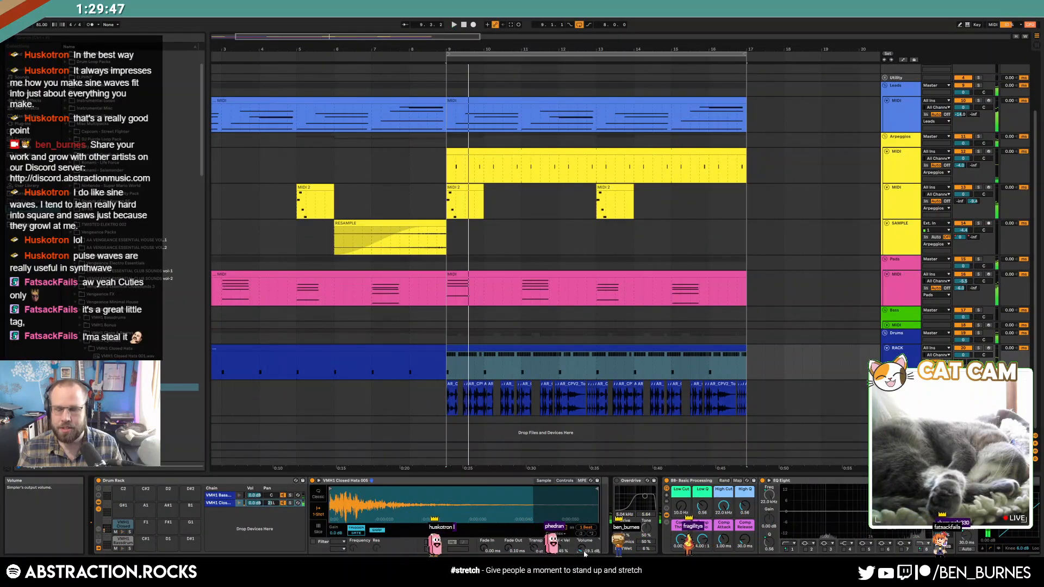
pyautogui.click(446, 362)
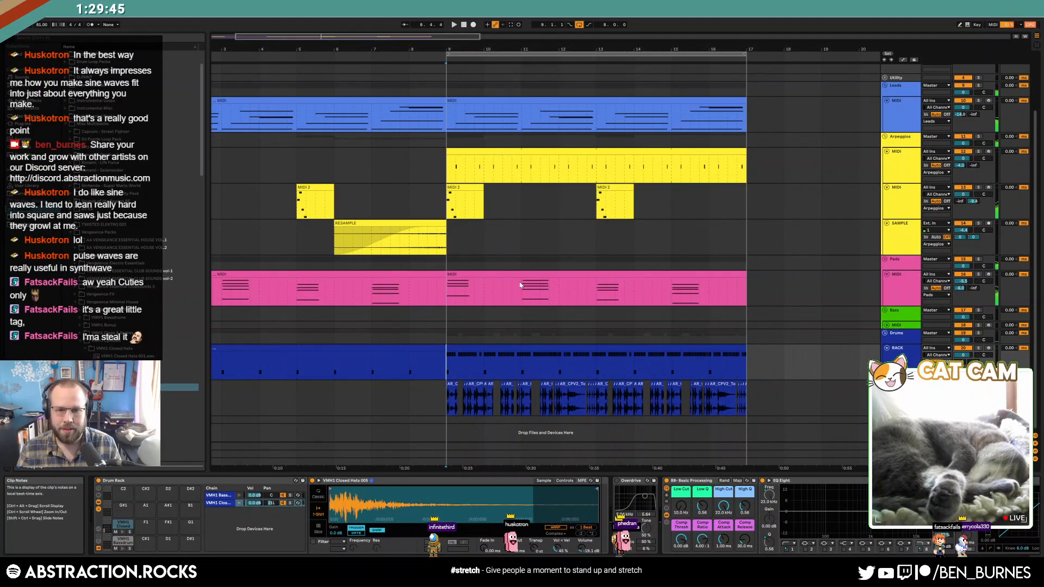
# Step: Shape the Pads track's F1 Cutoff automation into a ramp rising from about 450 Hz at bar 1 to bar 9
pyautogui.press('a')
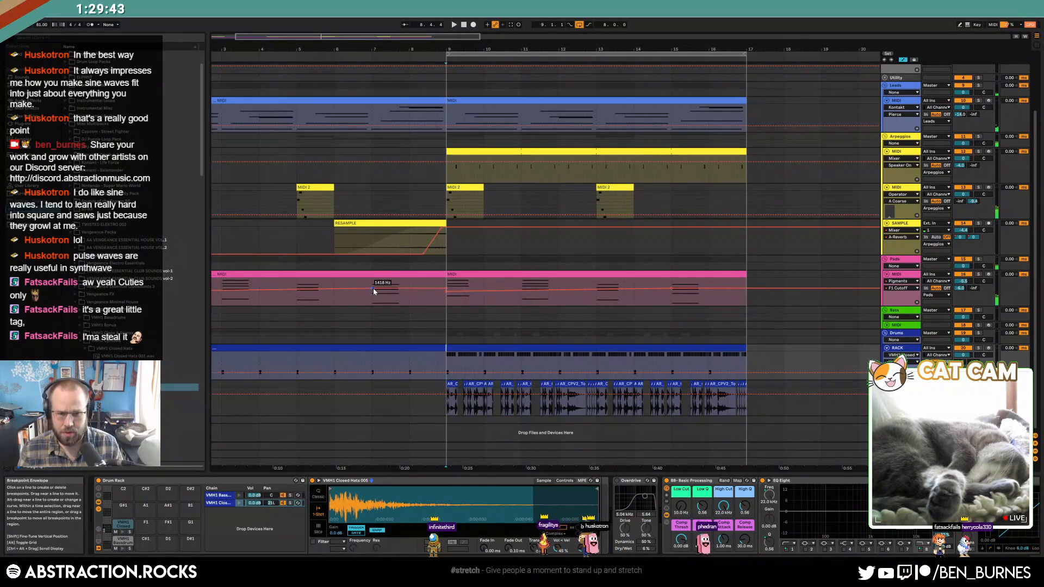
pyautogui.moveTo(373, 289); pyautogui.dragTo(447, 286)
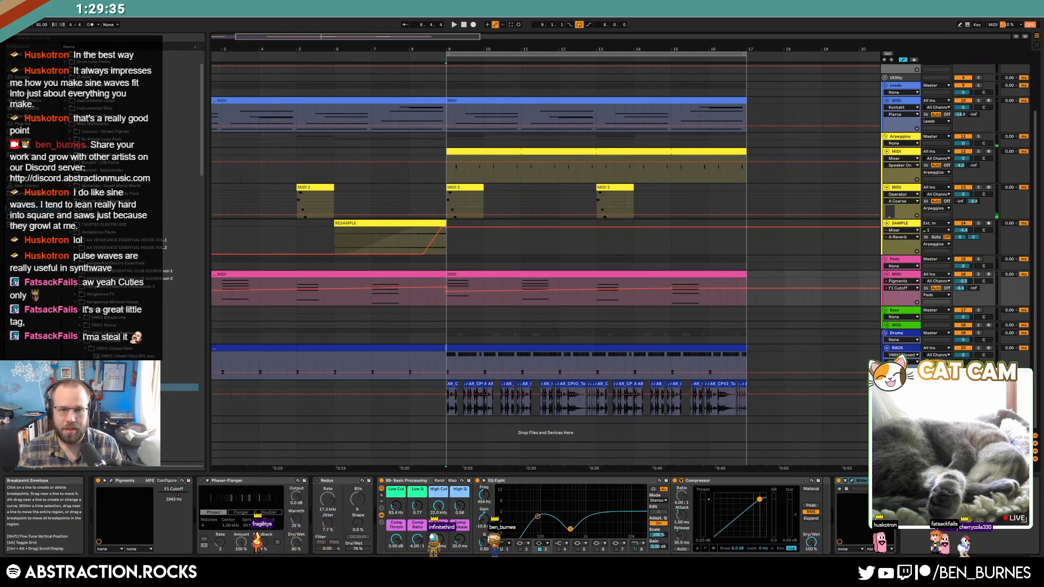
pyautogui.moveTo(467, 37); pyautogui.dragTo(452, 31)
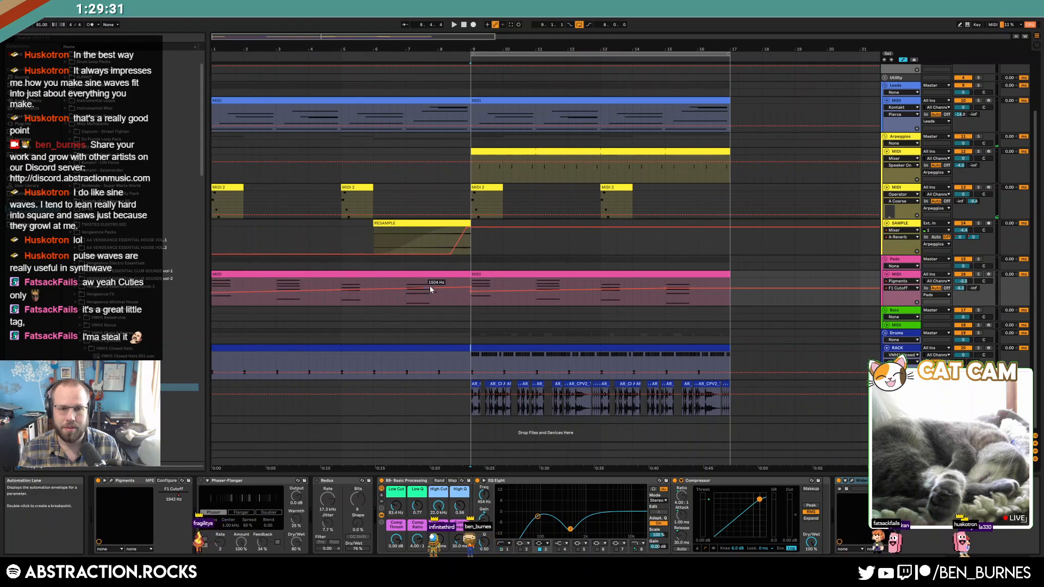
# Step: Duplicate the pads' bars 1–9 with their cutoff ramp onto bars 9–17
pyautogui.moveTo(471, 304); pyautogui.dragTo(214, 293)
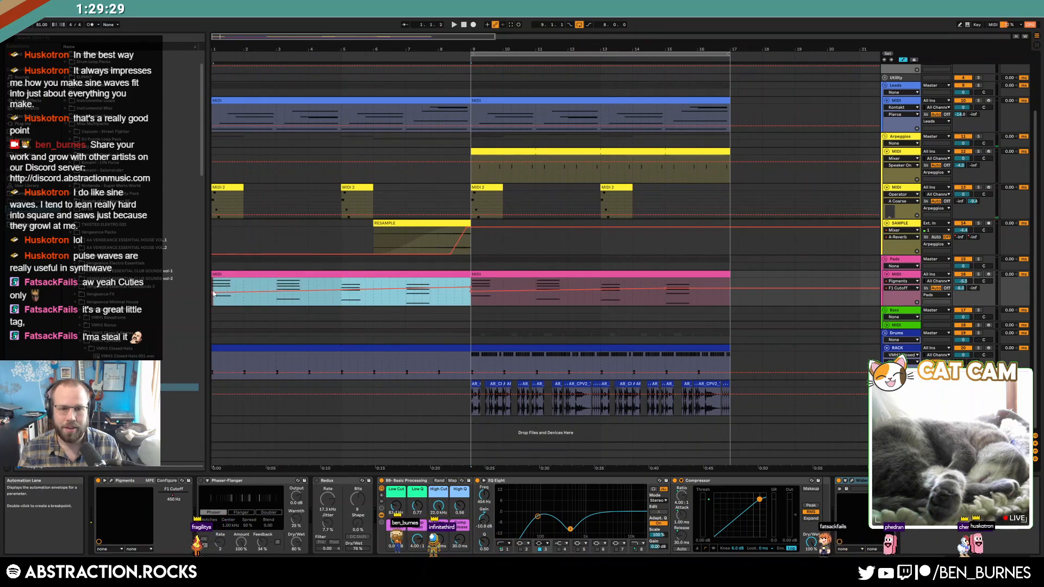
pyautogui.click(463, 303)
pyautogui.moveTo(471, 303); pyautogui.dragTo(218, 292)
pyautogui.hotkey('ctrl', 'd')
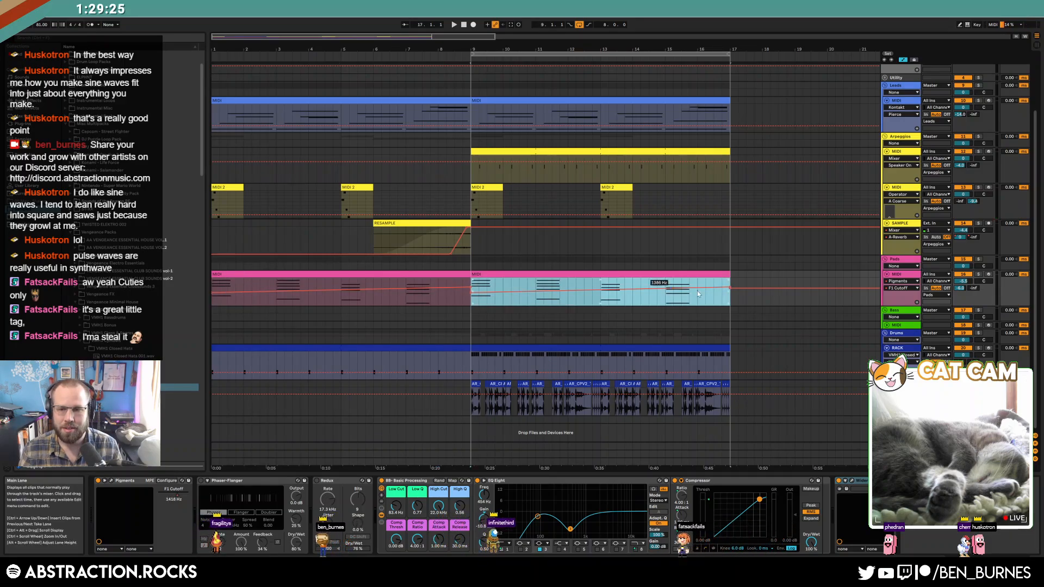
# Step: Play the arrangement from the beginning to listen to the pads' filter ramp
pyautogui.click(745, 288)
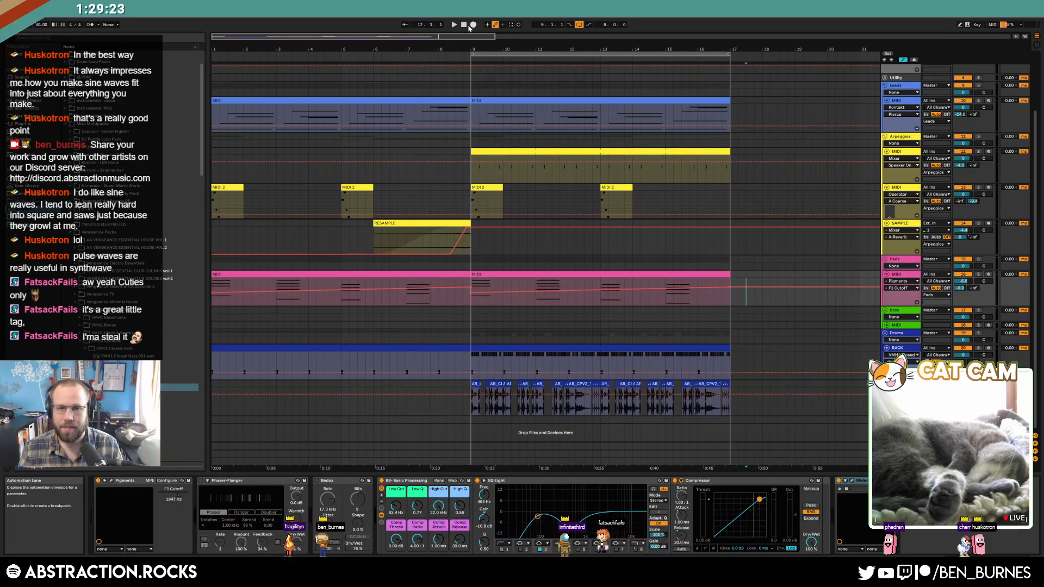
pyautogui.doubleClick(462, 25)
pyautogui.press('space')
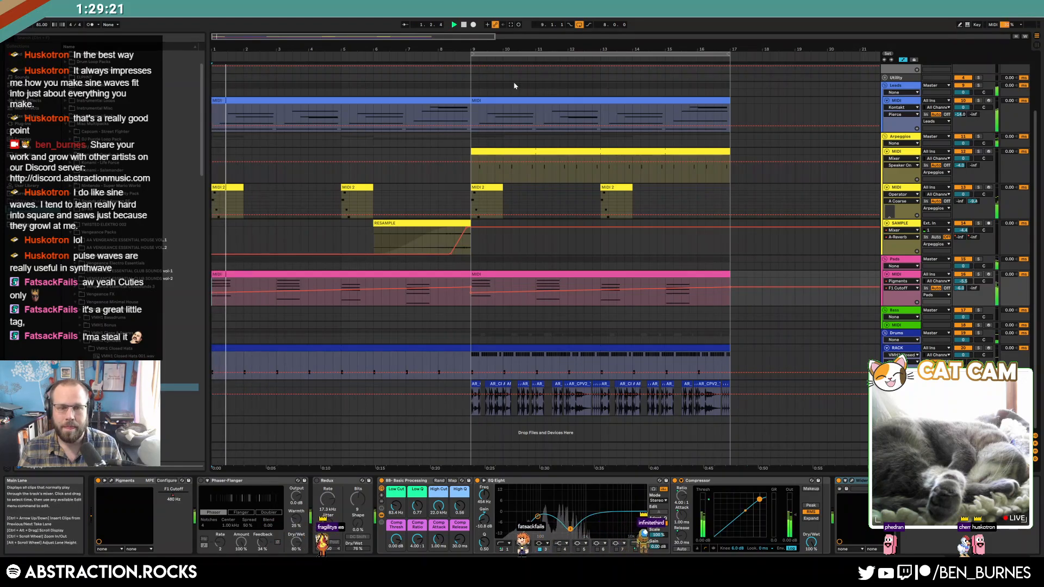
# Step: Duplicate bars 9–17 of all tracks from Leads to Drums to bar 17, and clear the original bars 9–17
pyautogui.moveTo(473, 104); pyautogui.dragTo(731, 398)
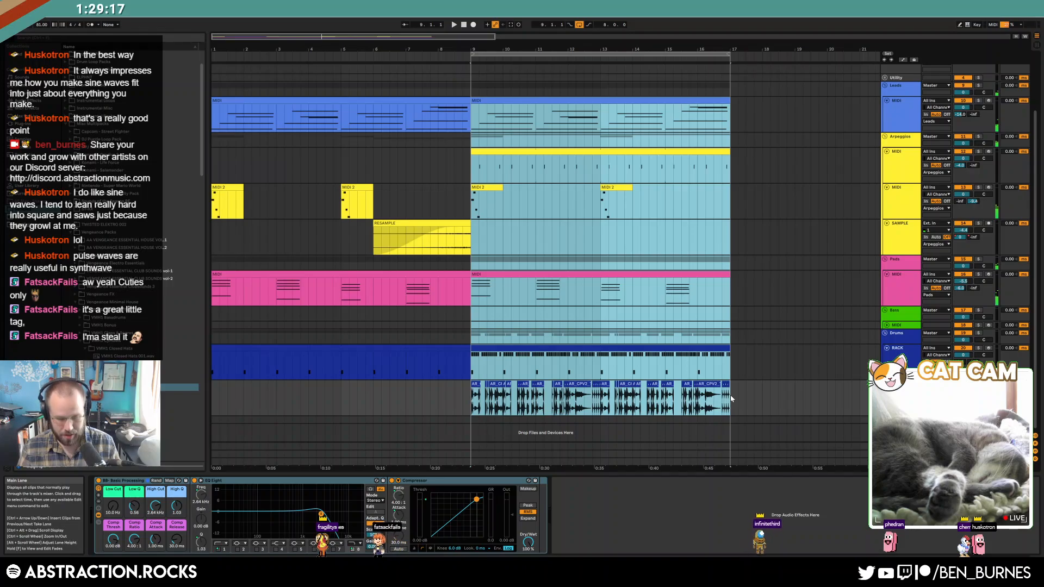
pyautogui.hotkey('ctrl', 'd')
pyautogui.doubleClick(342, 36)
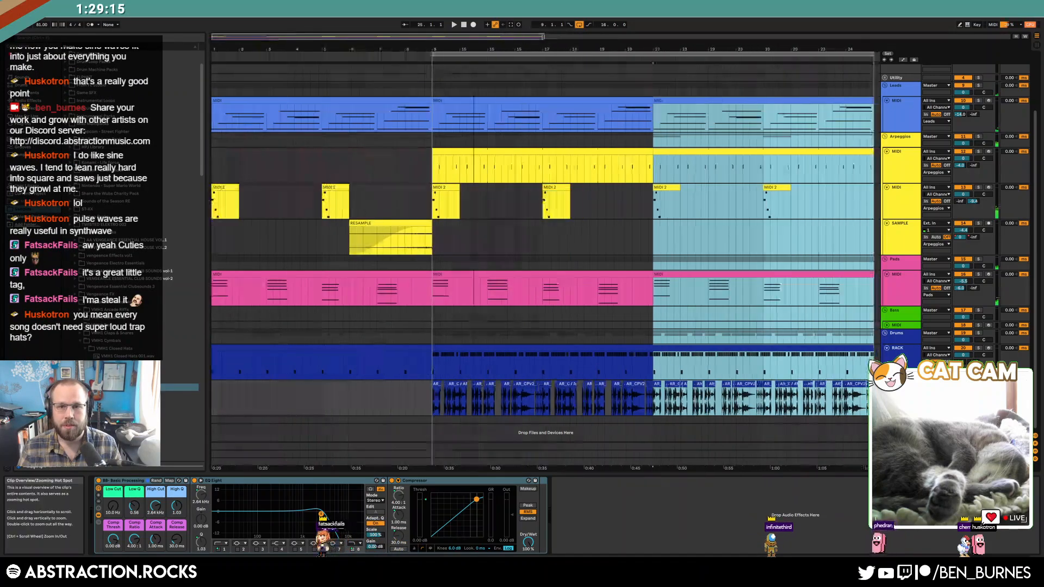
pyautogui.moveTo(439, 116); pyautogui.dragTo(658, 406)
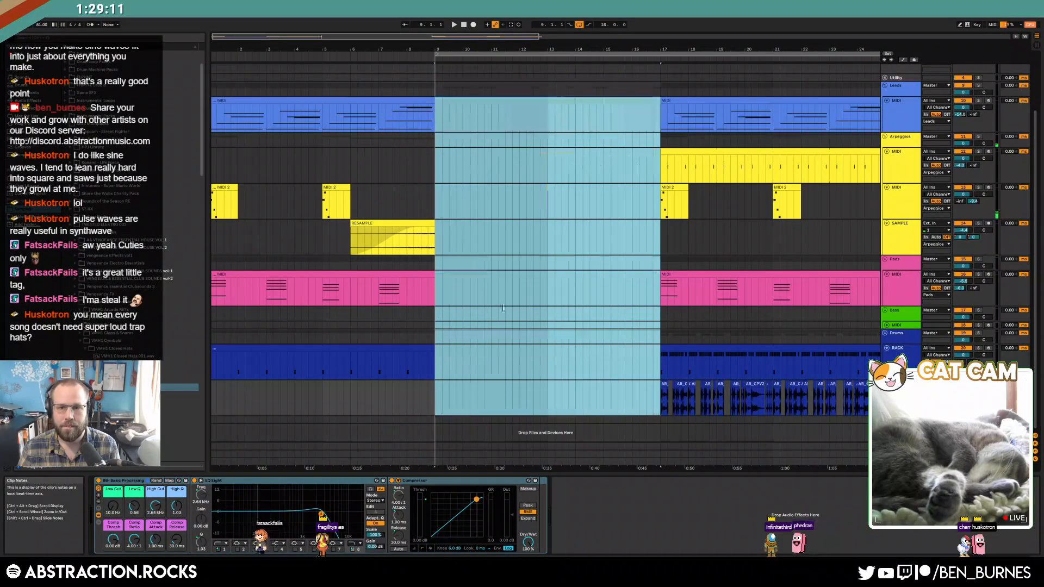
pyautogui.press('Delete')
# Step: Move the RESAMPLE clip to bars 14–17 and repeat the lead, pad, drum rack and MIDI 2 arpeggio parts across bars 9–17
pyautogui.moveTo(403, 237); pyautogui.dragTo(628, 238)
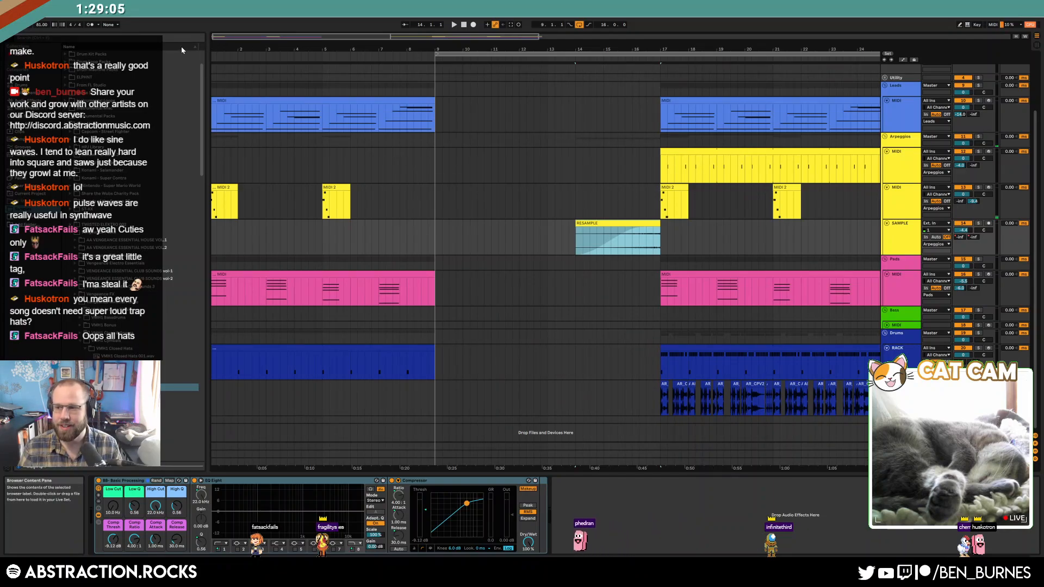
pyautogui.moveTo(224, 37); pyautogui.dragTo(223, 47)
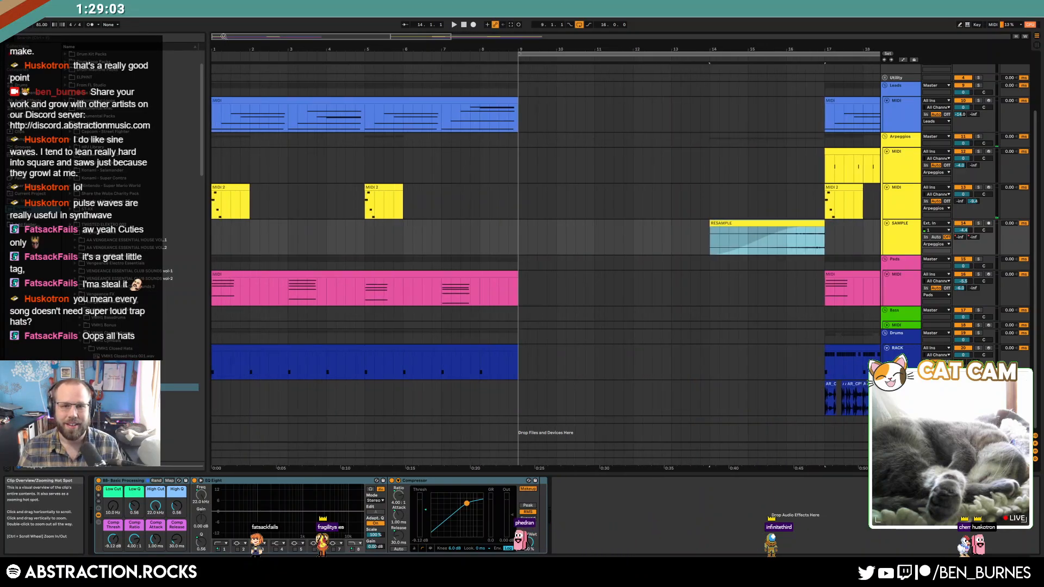
pyautogui.click(371, 100)
pyautogui.hotkey('ctrl', 'd')
pyautogui.click(413, 275)
pyautogui.hotkey('ctrl', 'd')
pyautogui.moveTo(517, 349); pyautogui.dragTo(820, 365)
pyautogui.moveTo(518, 206); pyautogui.dragTo(212, 204)
pyautogui.hotkey('ctrl', 'd')
# Step: Play the song from the start and set the loop region to bars 17–25
pyautogui.click(464, 24)
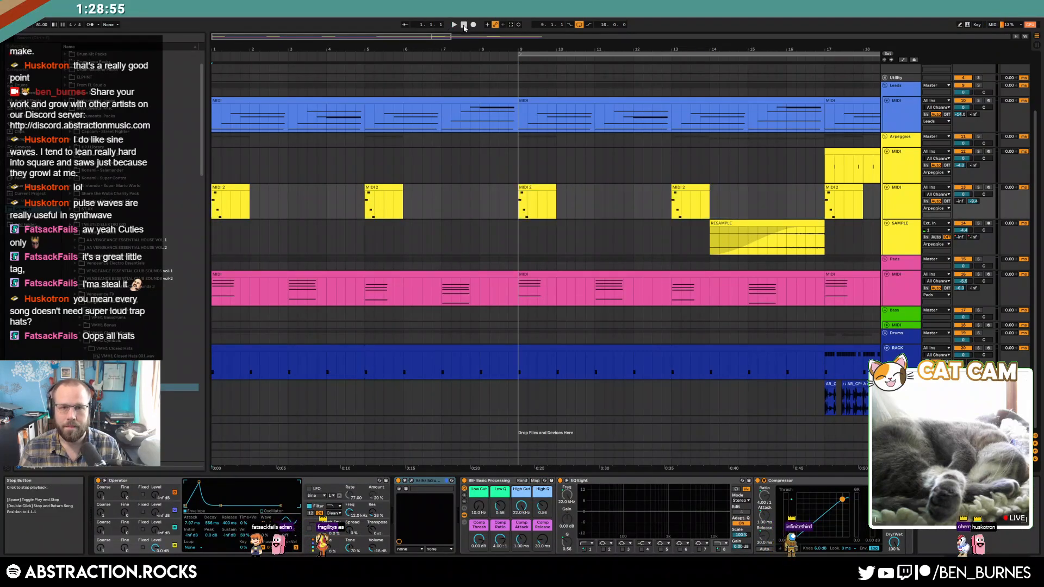
pyautogui.press('space')
pyautogui.moveTo(538, 50); pyautogui.dragTo(459, 27)
pyautogui.moveTo(366, 55); pyautogui.dragTo(519, 56)
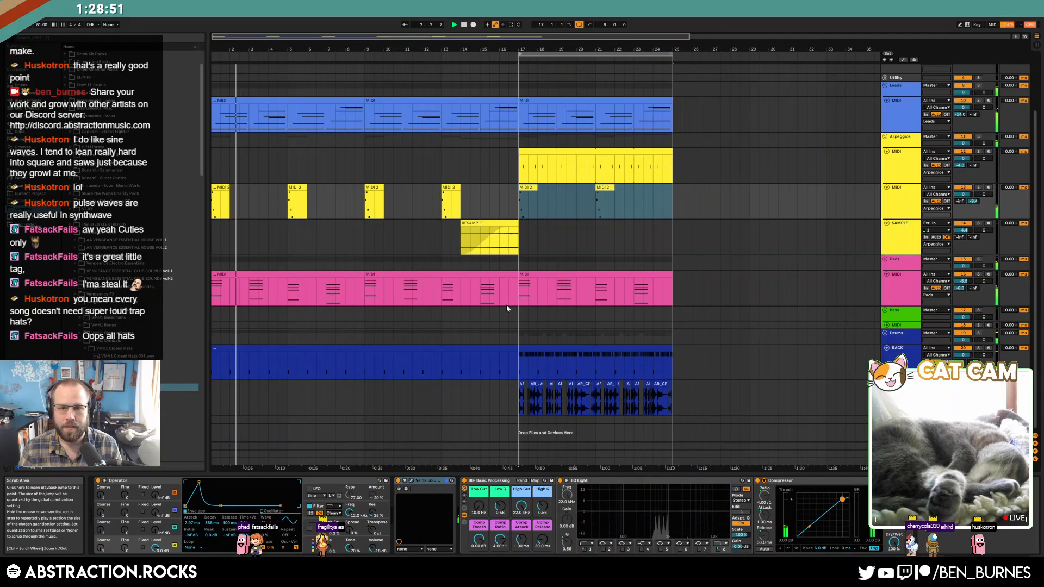
# Step: Delete the pads from bar 14 to bar 17 and shorten the drum rack clip to end midway through bar 15
pyautogui.moveTo(516, 292); pyautogui.dragTo(461, 289)
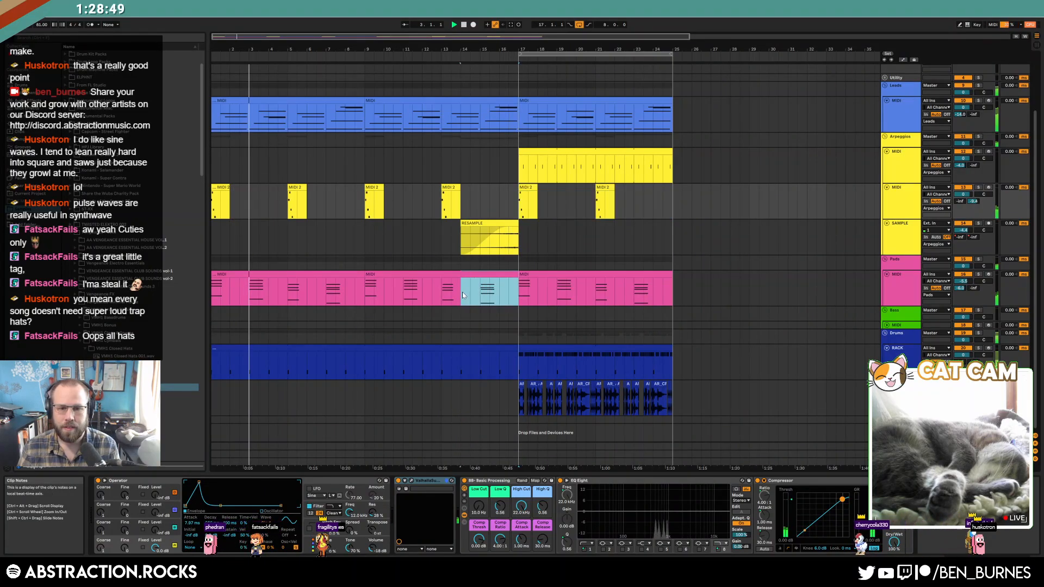
pyautogui.press('Delete')
pyautogui.moveTo(519, 350)
pyautogui.mouseDown()
pyautogui.moveTo(467, 351)
pyautogui.moveTo(490, 348)
pyautogui.mouseUp()
pyautogui.click(499, 362)
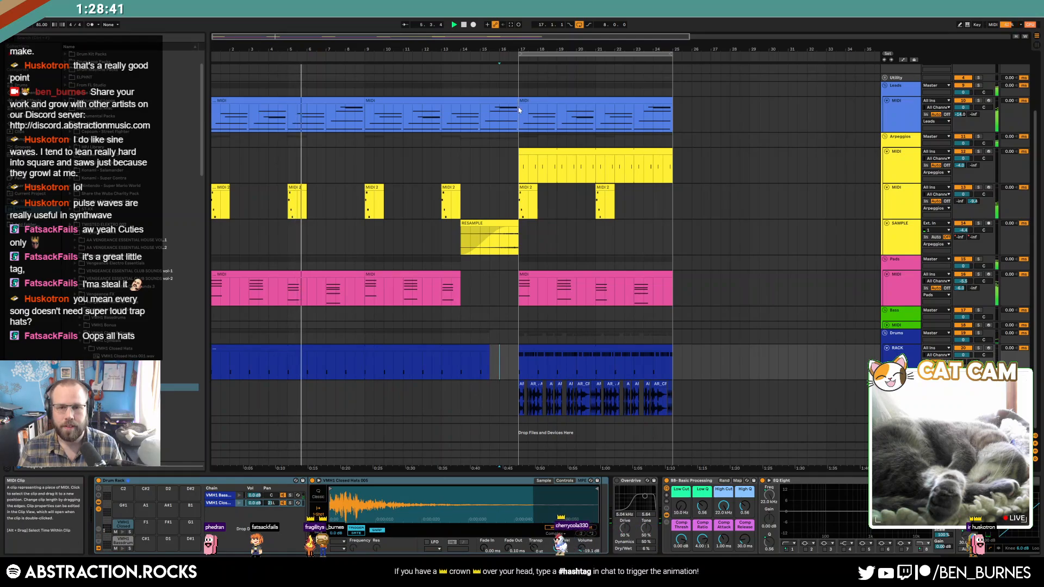
# Step: Shift the full section at bar 17, the RESAMPLE clip and the loop region one bar later
pyautogui.moveTo(520, 104); pyautogui.dragTo(682, 415)
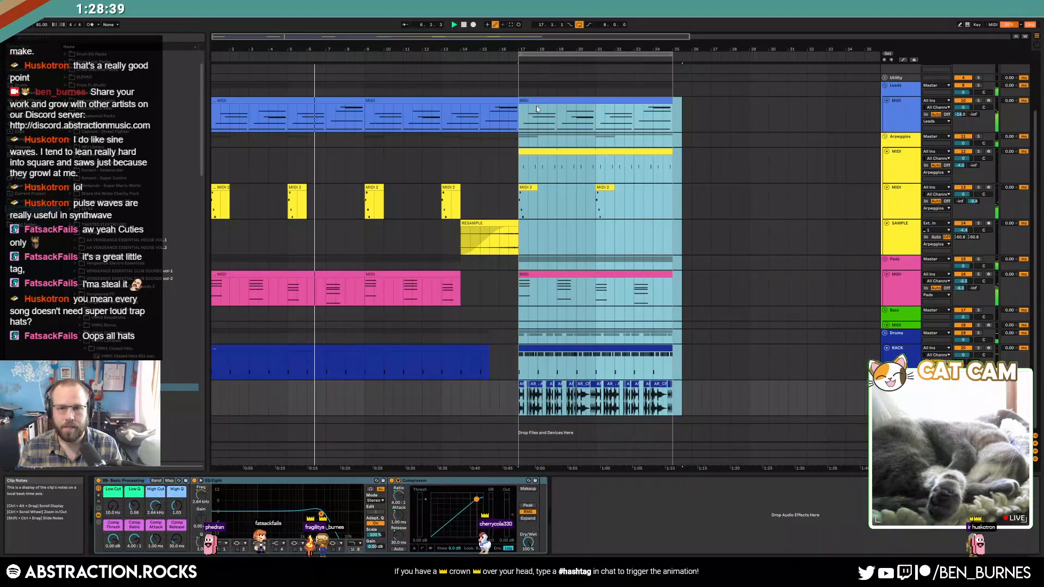
pyautogui.moveTo(550, 101); pyautogui.dragTo(569, 100)
pyautogui.click(504, 226)
pyautogui.moveTo(504, 226); pyautogui.dragTo(525, 226)
pyautogui.moveTo(564, 55); pyautogui.dragTo(583, 54)
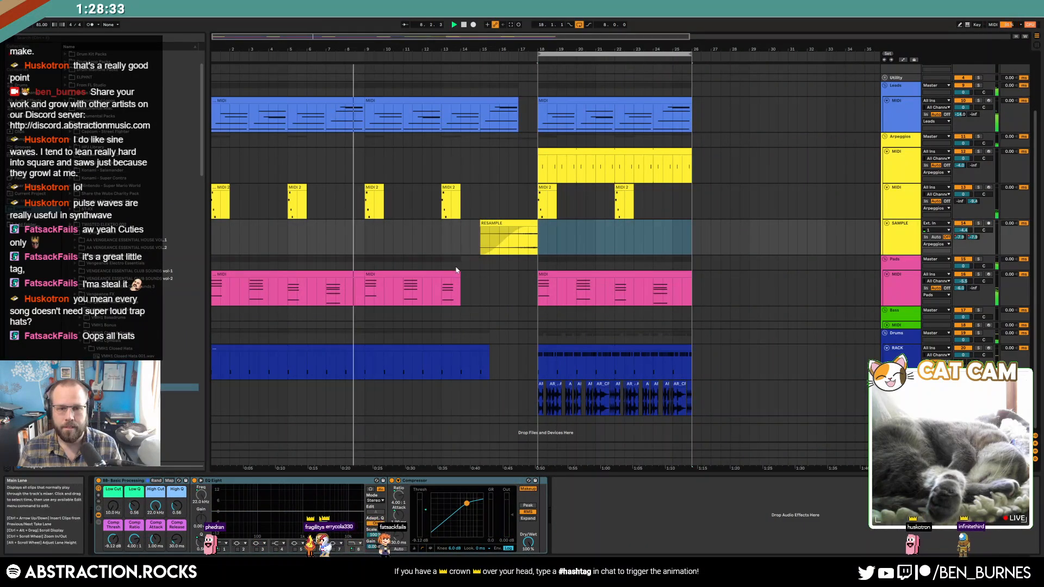
# Step: Extend the second pads clip to midway through bar 17 and reshape its F1 Cutoff automation to keep rising from bar 9
pyautogui.moveTo(364, 289); pyautogui.dragTo(536, 280)
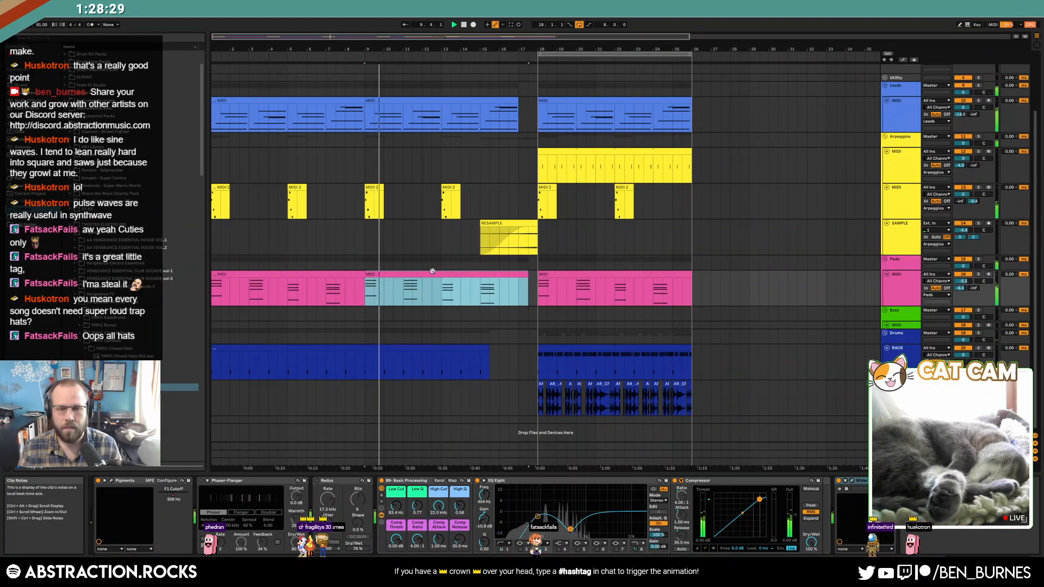
pyautogui.press('a')
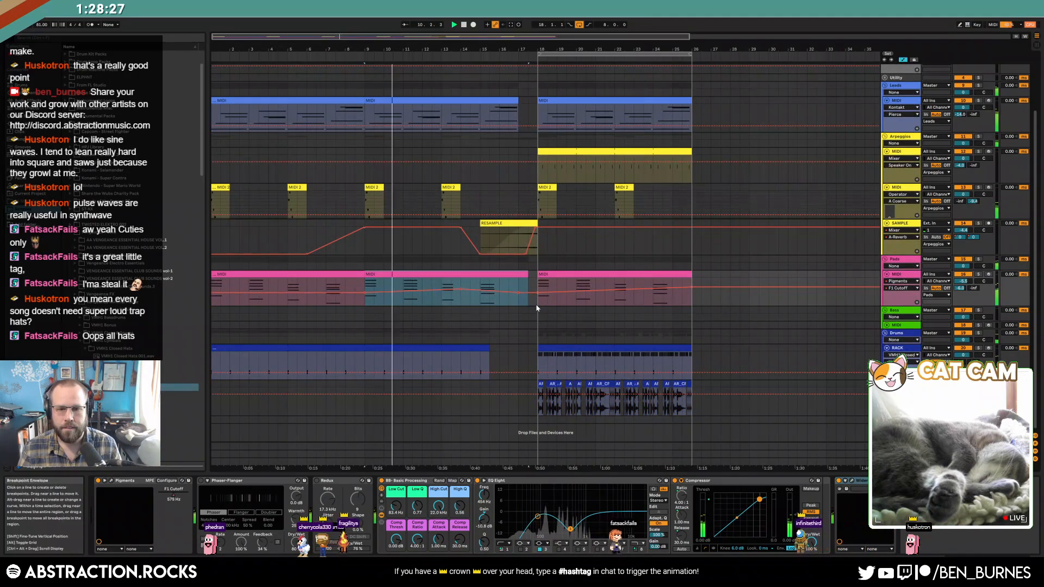
pyautogui.moveTo(519, 293); pyautogui.dragTo(519, 288)
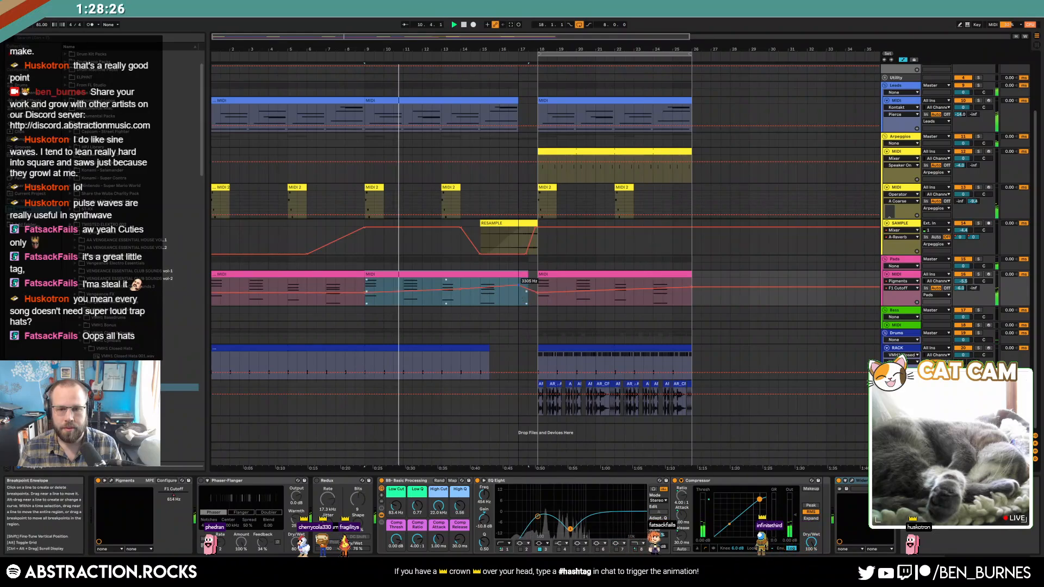
pyautogui.click(461, 289)
pyautogui.click(365, 293)
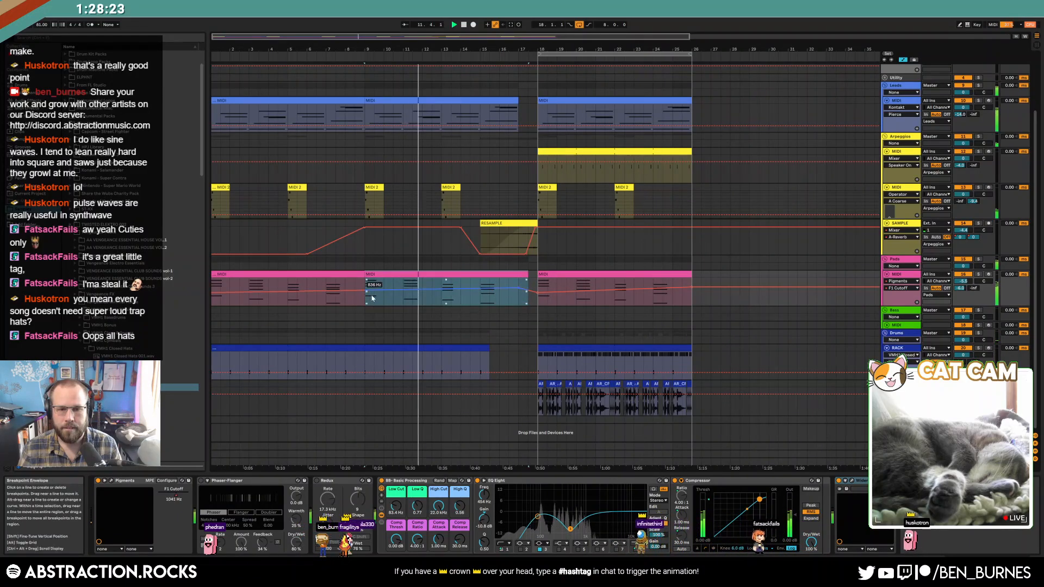
pyautogui.click(393, 294)
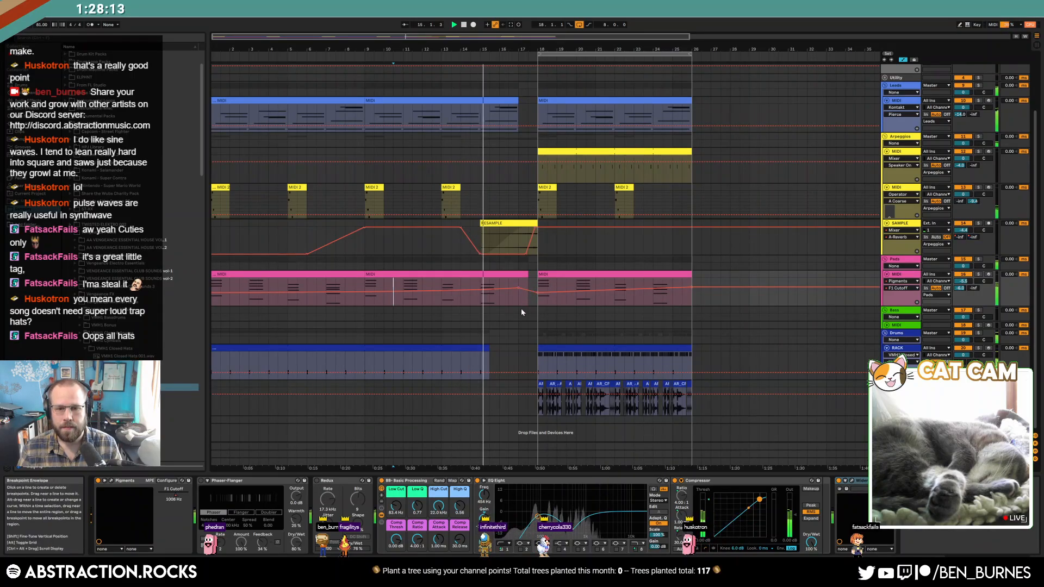
# Step: Open the second pads clip and raise the A#2 note in its last chord to C3
pyautogui.doubleClick(508, 282)
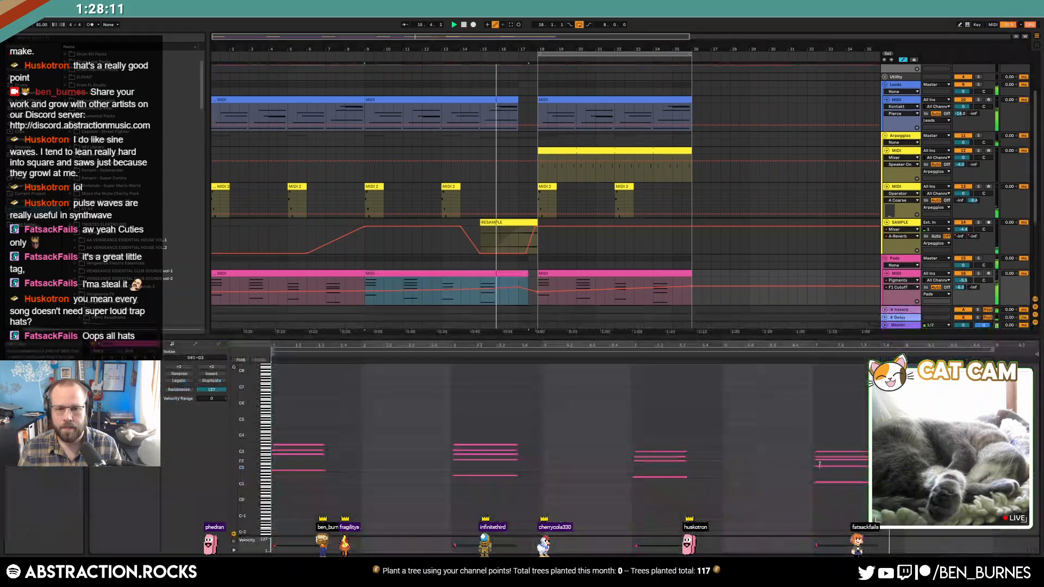
pyautogui.moveTo(238, 463); pyautogui.dragTo(271, 435)
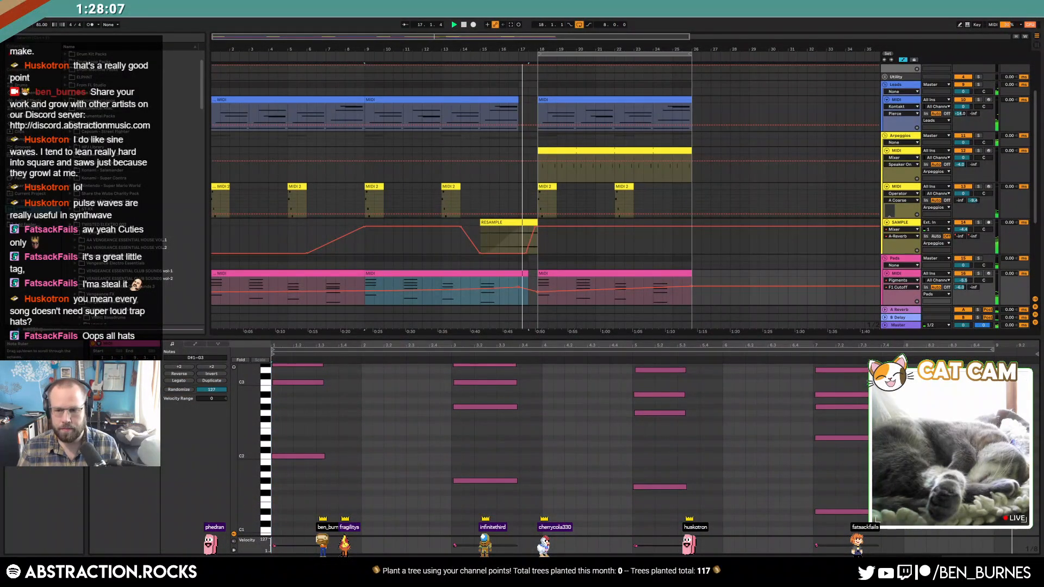
pyautogui.click(825, 406)
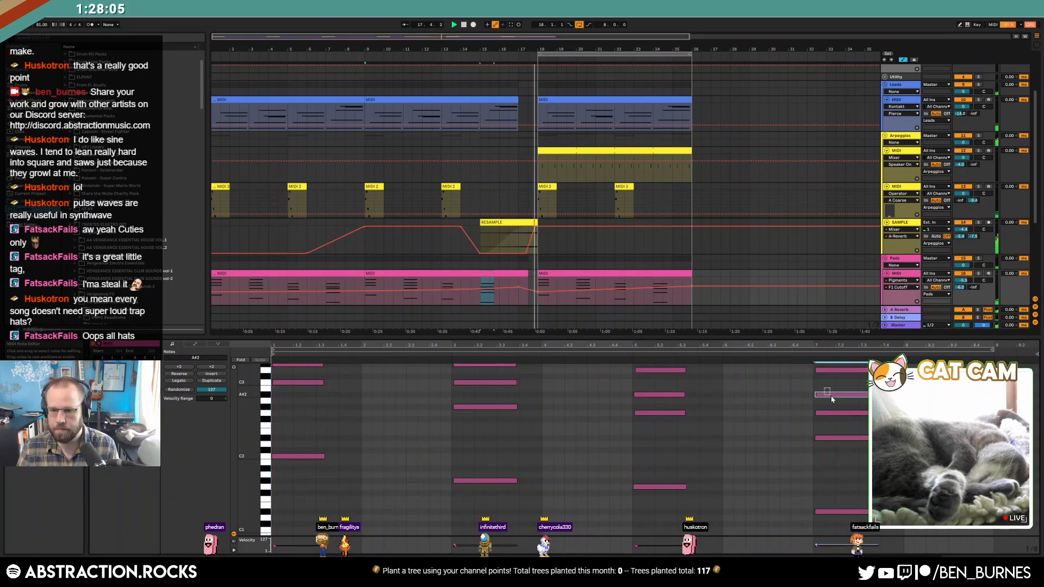
pyautogui.press('Up')
pyautogui.press('Up')
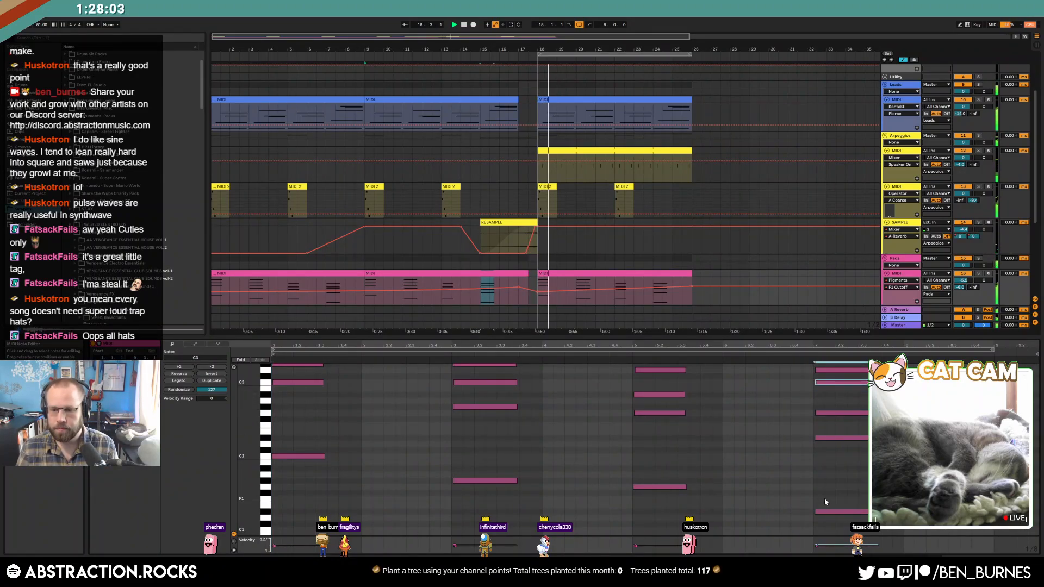
# Step: Move the last pads chord's lowest note to D2 and play the song from the end of bar 14
pyautogui.moveTo(824, 511); pyautogui.dragTo(825, 518)
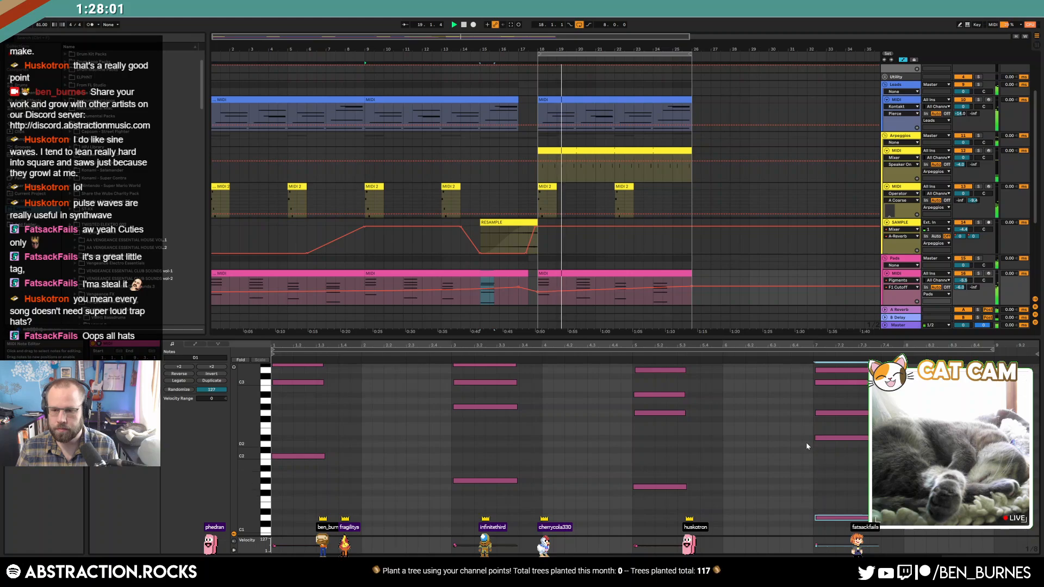
pyautogui.scroll(1, 806, 442)
pyautogui.hotkey('shift', 'Up')
pyautogui.scroll(3, 785, 417)
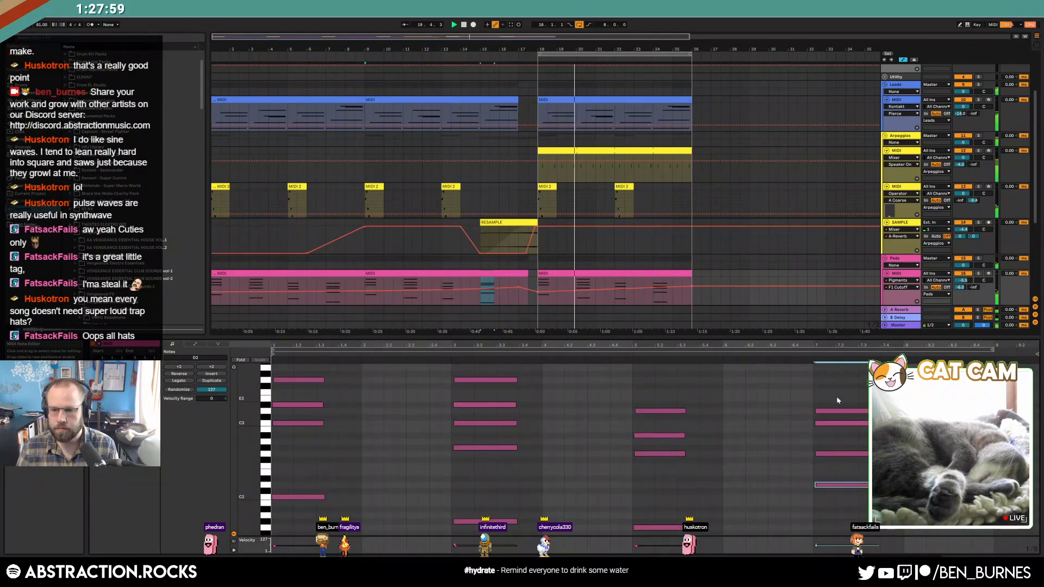
pyautogui.click(472, 279)
pyautogui.press('space')
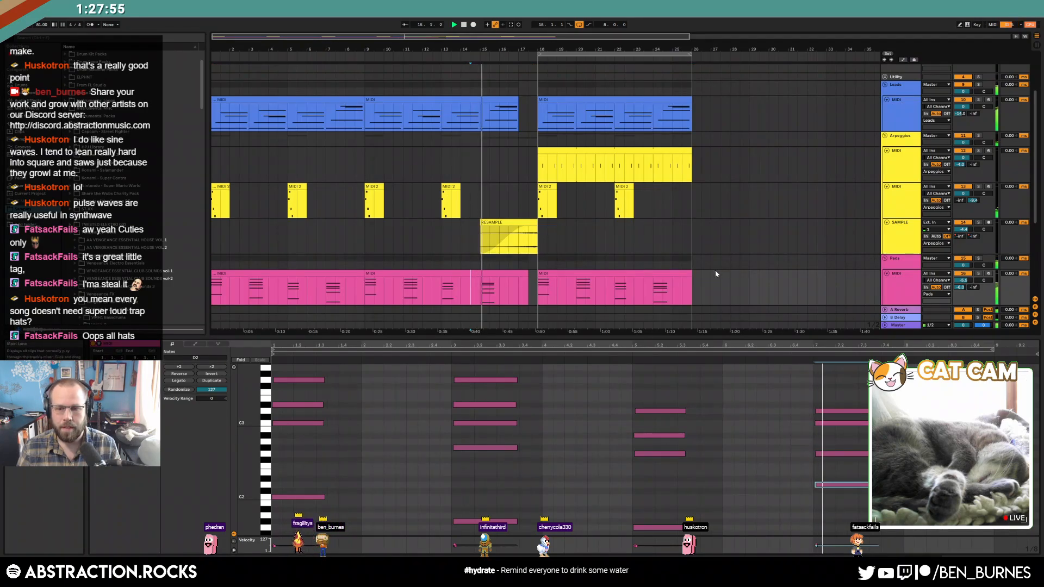
# Step: Open the second leads clip and try lower pitches for the C2 bass note of its last chord
pyautogui.click(502, 101)
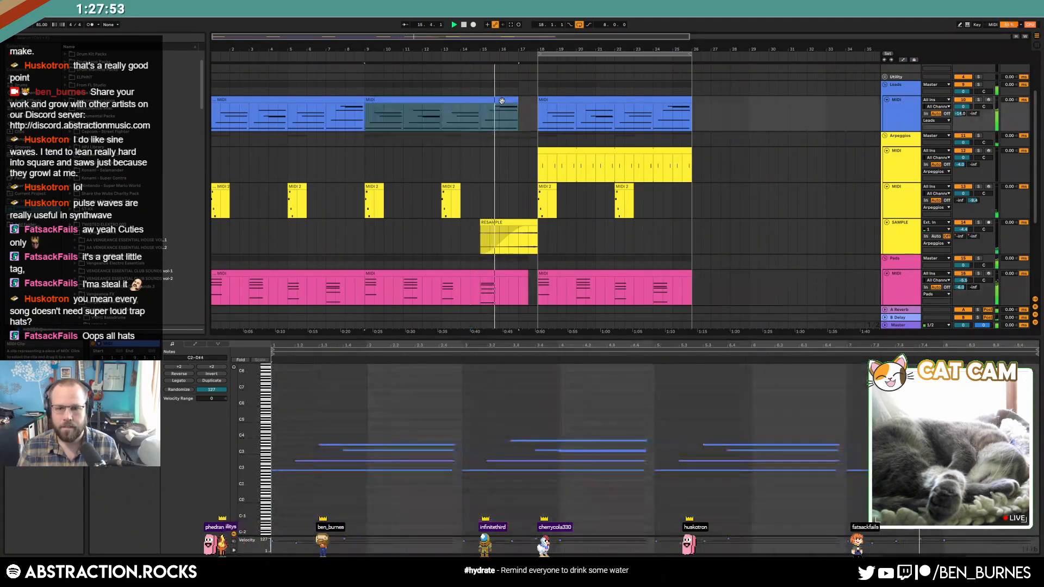
pyautogui.moveTo(253, 457); pyautogui.dragTo(679, 503)
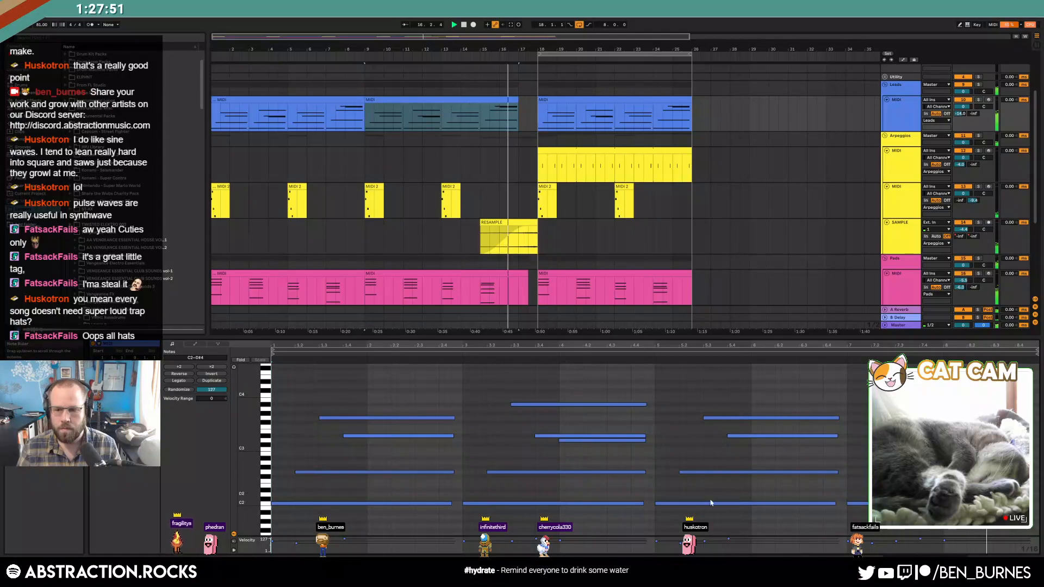
pyautogui.click(858, 503)
pyautogui.press('Down')
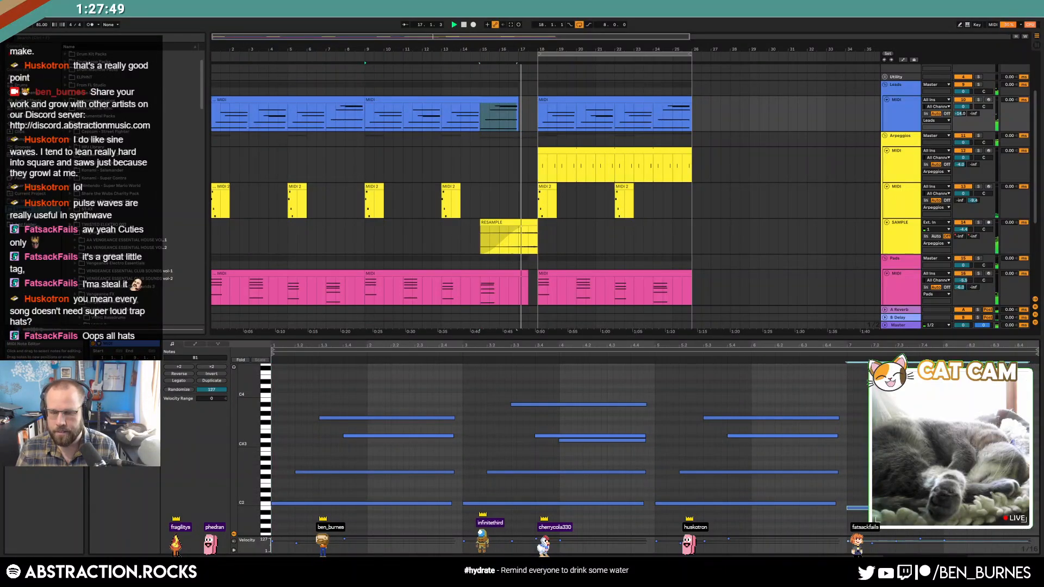
pyautogui.press('Up')
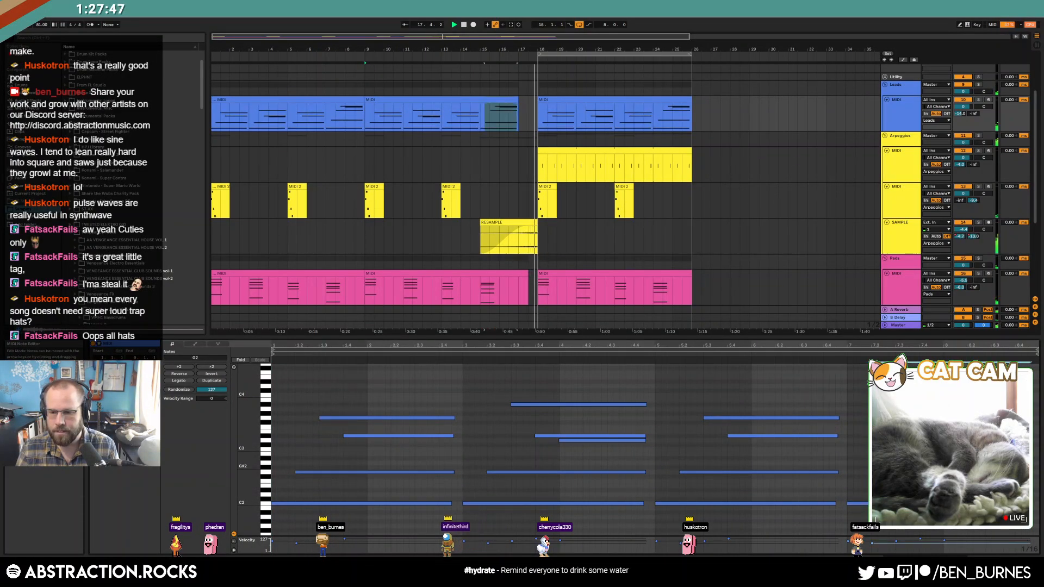
pyautogui.press('Down')
pyautogui.click(968, 386)
pyautogui.click(952, 509)
pyautogui.press('Up')
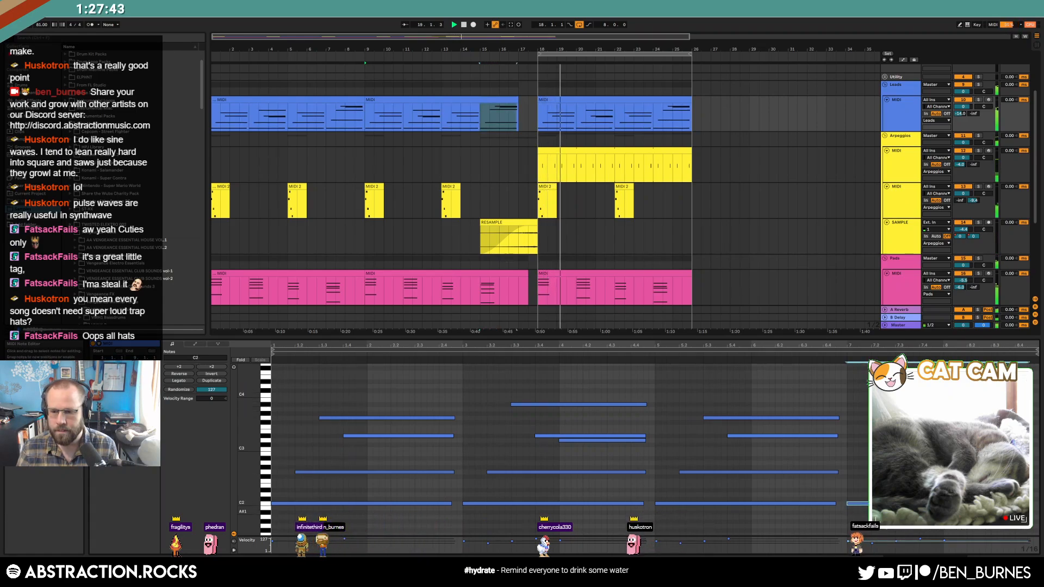
pyautogui.click(968, 385)
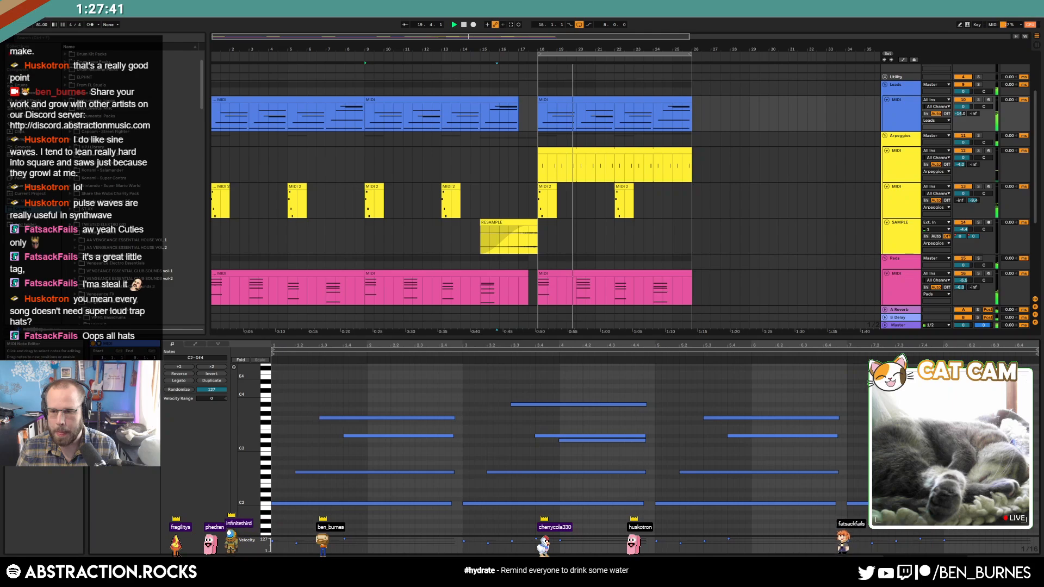
# Step: Raise a high note in the last leads chord, undo the latest nudge and resume playback
pyautogui.press('Up')
pyautogui.press('Up')
pyautogui.press('Up')
pyautogui.press('Up')
pyautogui.press('Up')
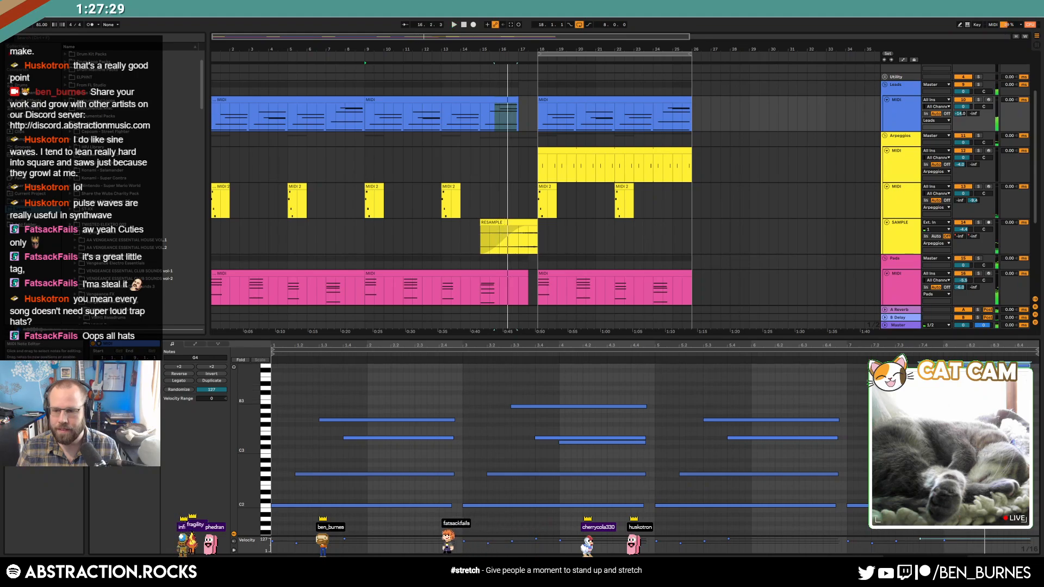
pyautogui.press('space')
pyautogui.hotkey('ctrl', 'z')
pyautogui.press('space')
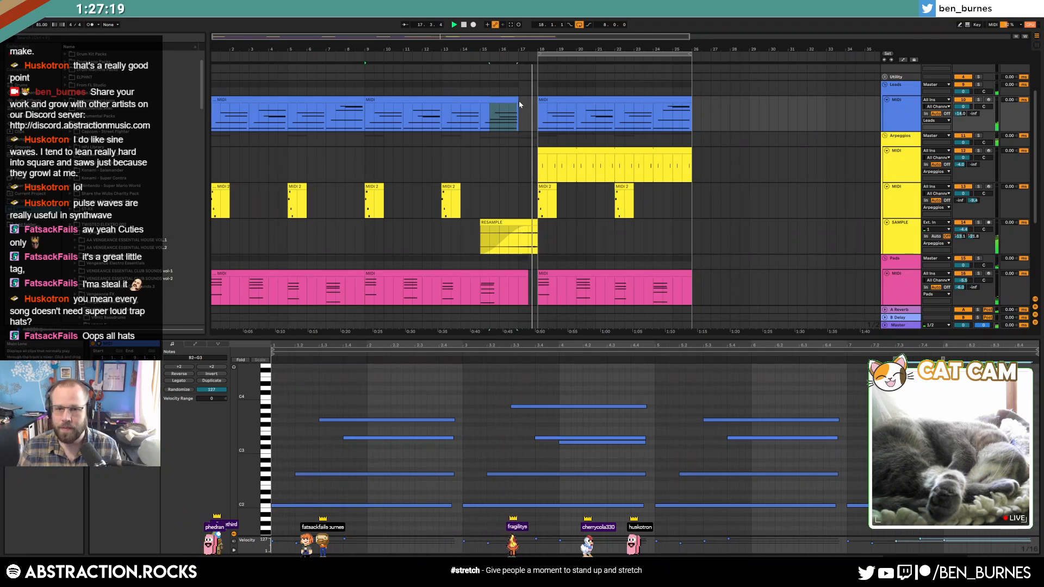
# Step: Stop playback and examine the RESAMPLE clip and the drum clips around bar 19
pyautogui.click(545, 250)
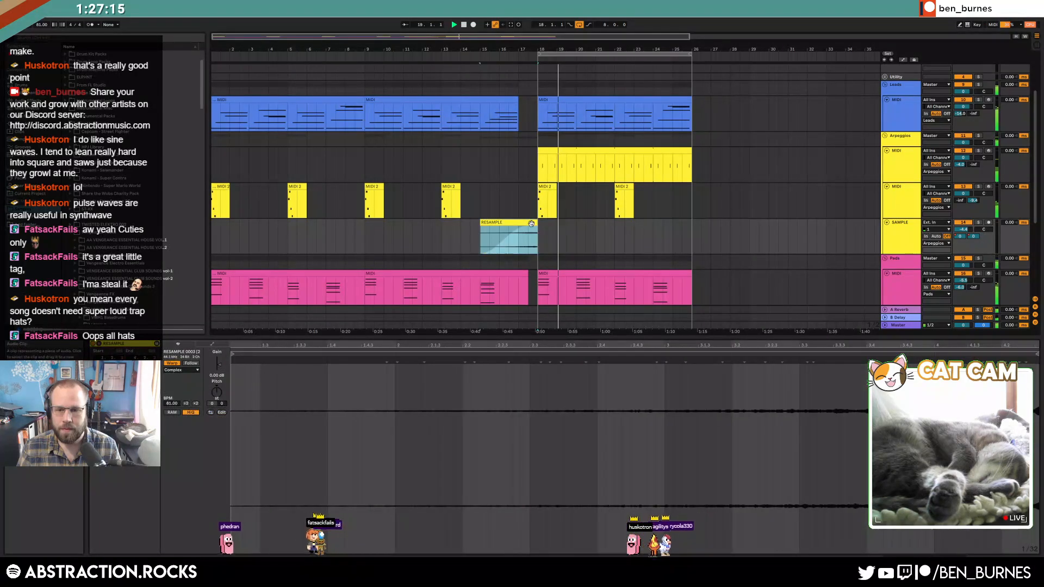
pyautogui.scroll(5, 568, 357)
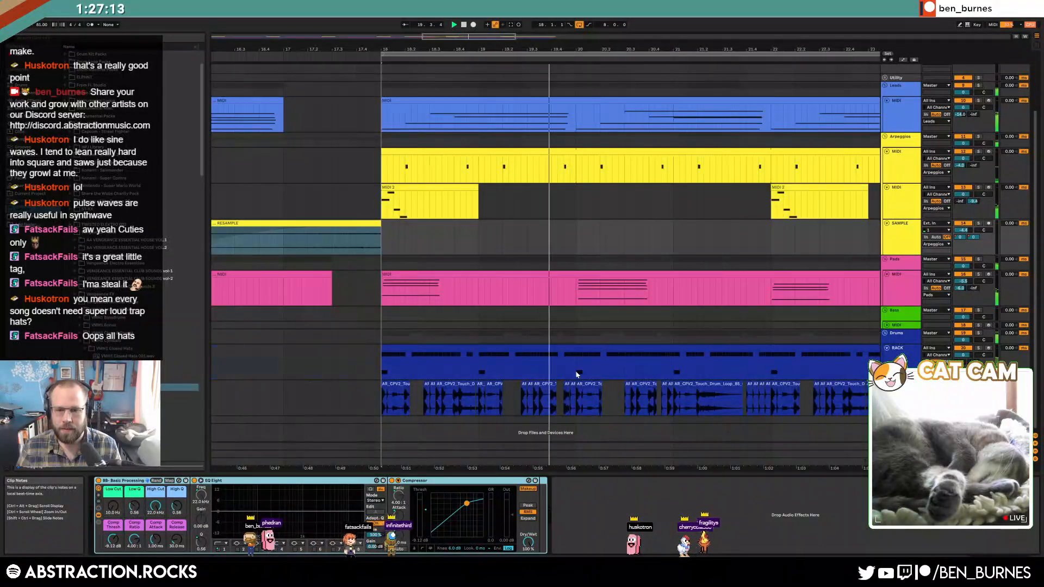
pyautogui.press('space')
pyautogui.moveTo(329, 394); pyautogui.dragTo(509, 376)
pyautogui.scroll(-5, 511, 375)
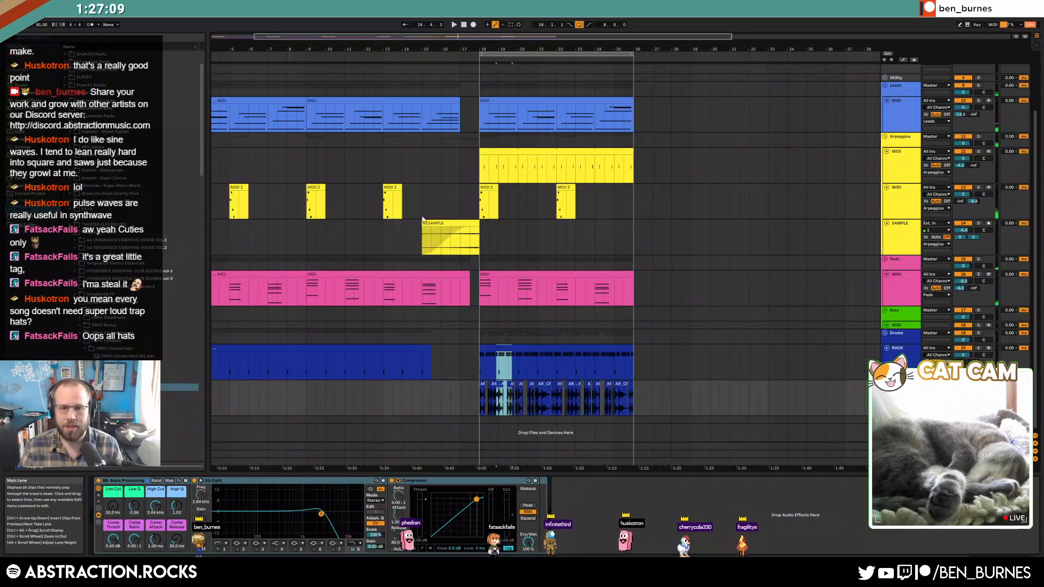
# Step: Play the transition from bar 13 while checking the notes of the second pads and leads clips
pyautogui.click(422, 292)
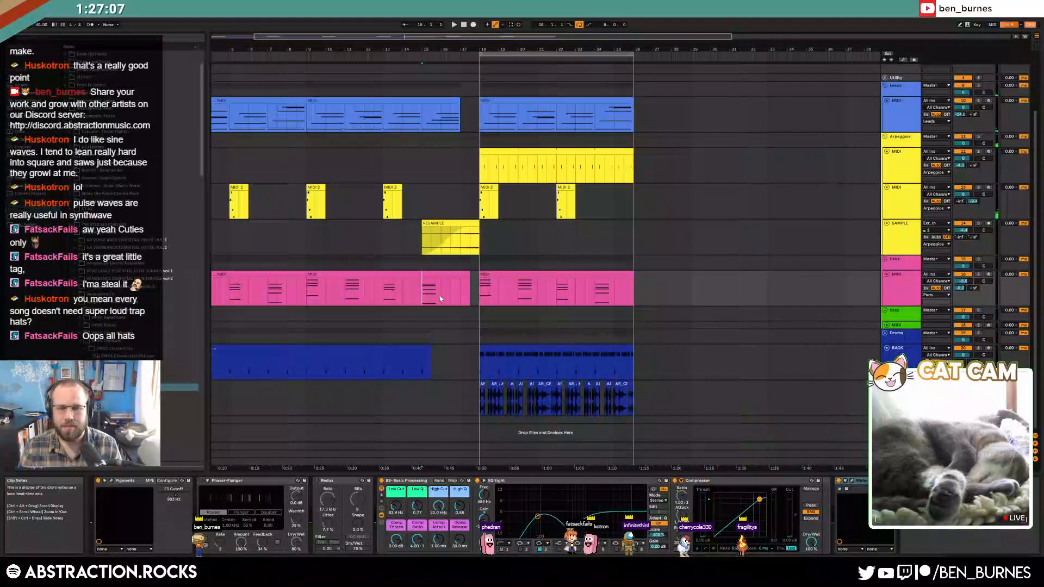
pyautogui.doubleClick(432, 286)
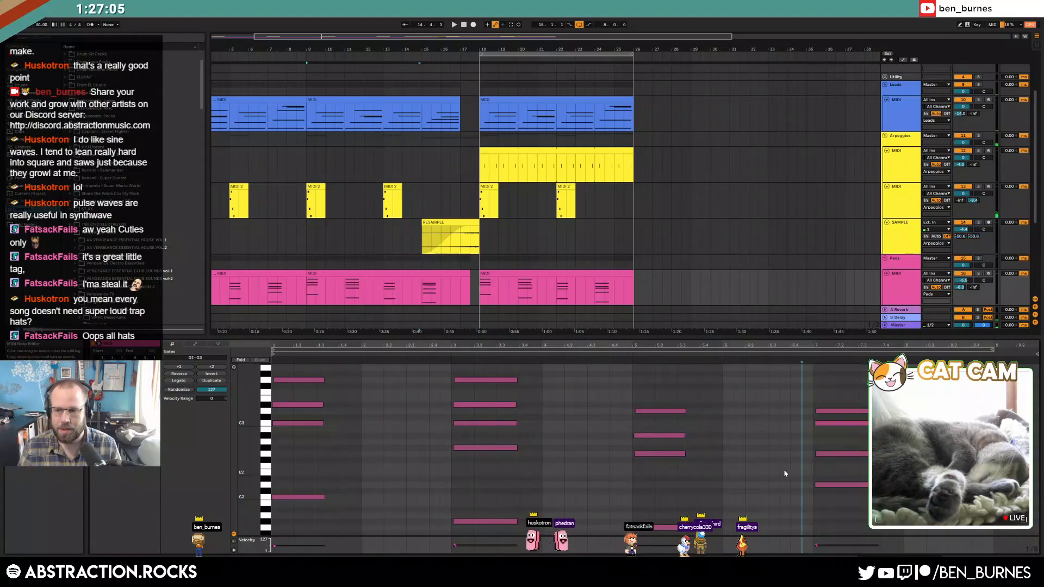
pyautogui.click(419, 294)
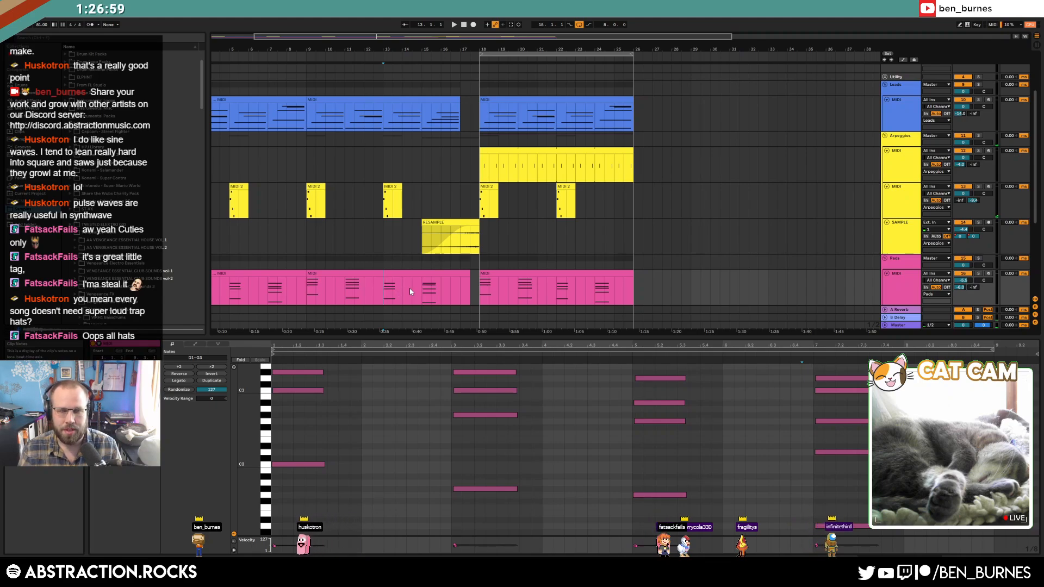
pyautogui.press('space')
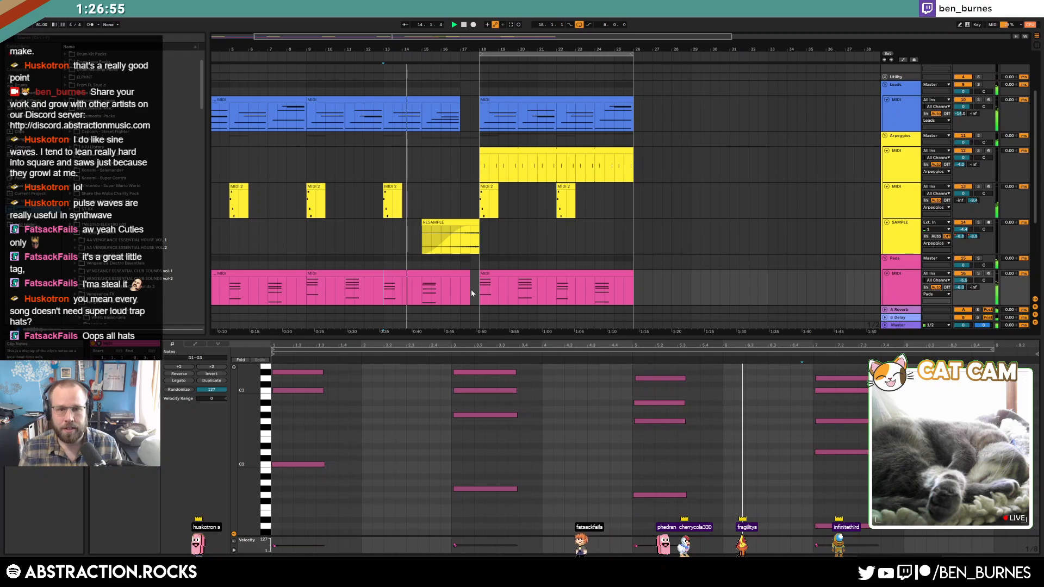
pyautogui.click(446, 98)
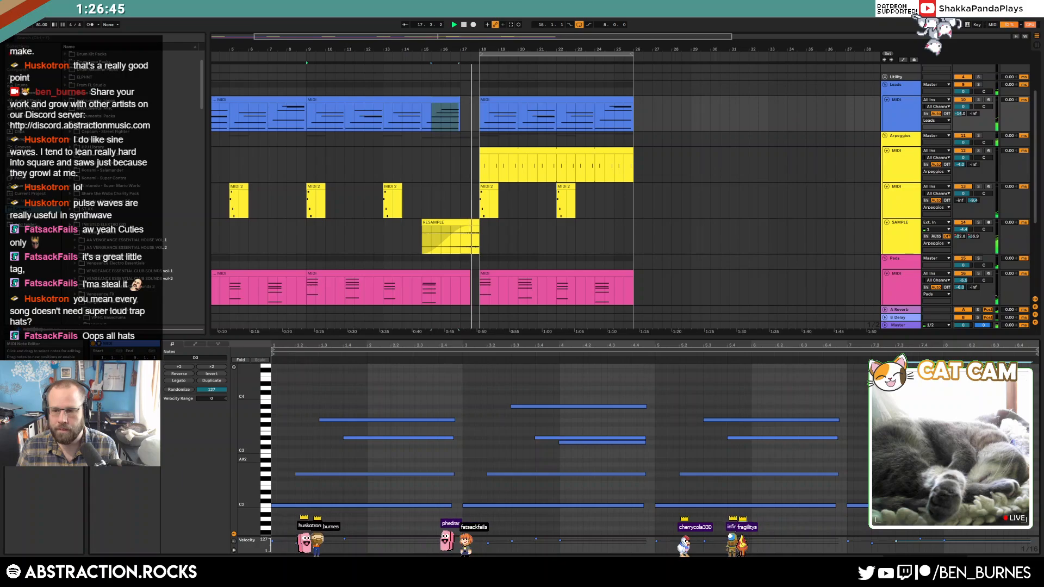
pyautogui.hotkey('shift', 'Tab')
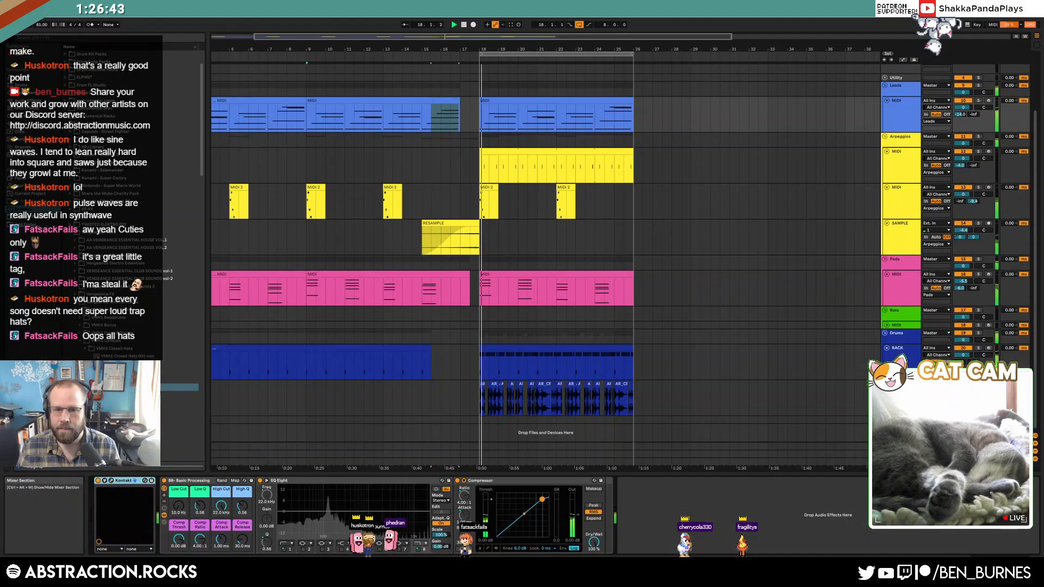
# Step: Reset the volume of the RESAMPLE clip's track to its default and bend the clip's fade-in curve so it rises later
pyautogui.click(475, 223)
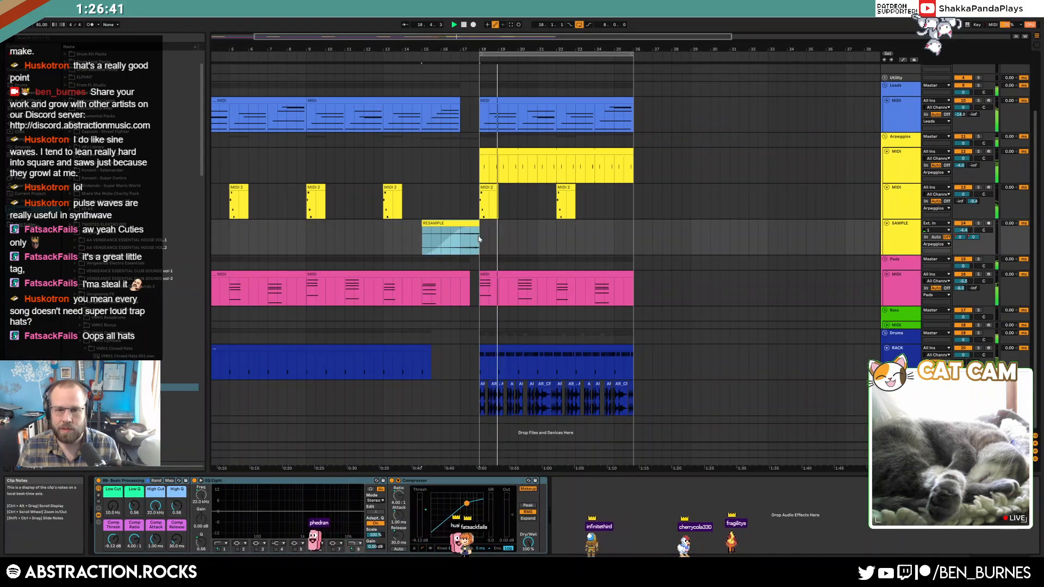
pyautogui.doubleClick(963, 231)
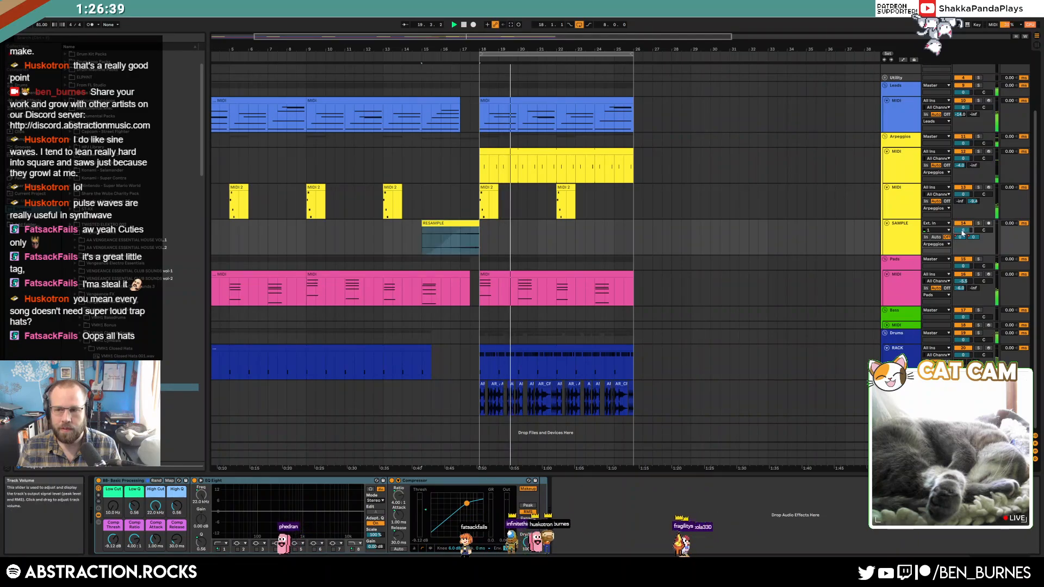
pyautogui.click(466, 231)
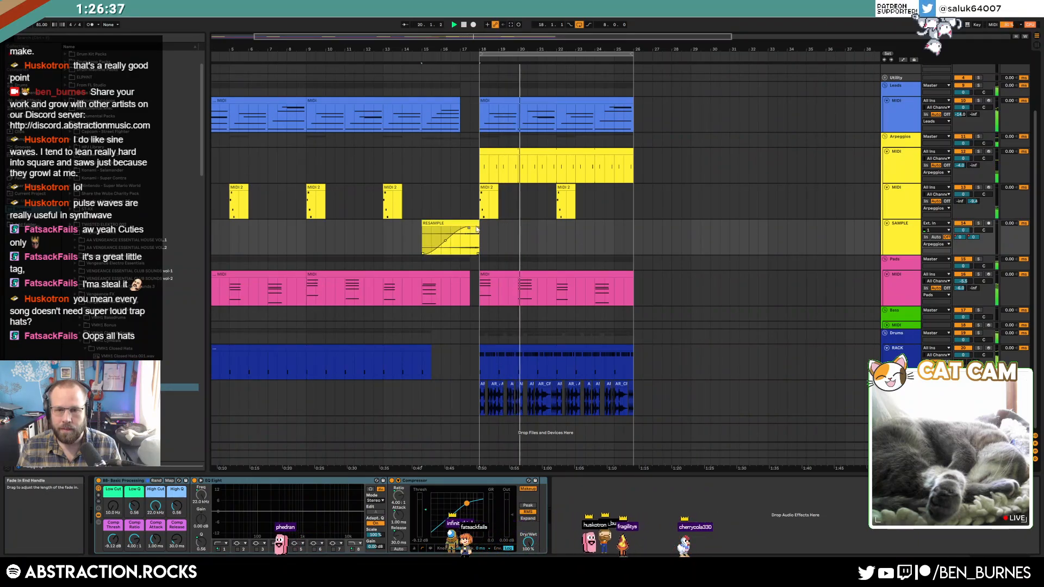
pyautogui.click(442, 239)
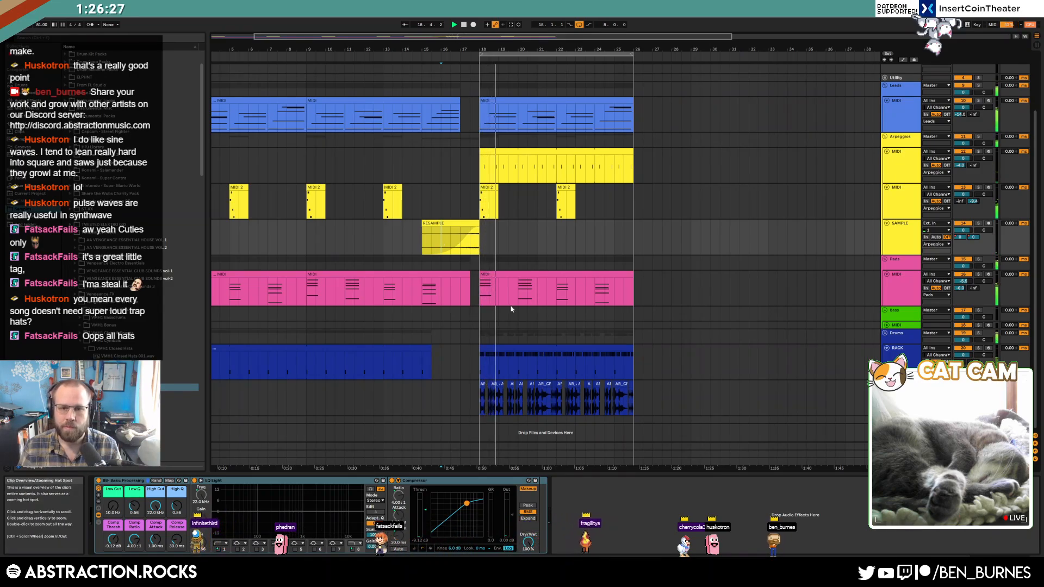
# Step: Open the full section's drum rack clip for note editing and focus on the start of bar 19
pyautogui.scroll(4, 544, 369)
pyautogui.doubleClick(349, 369)
pyautogui.scroll(-3, 326, 291)
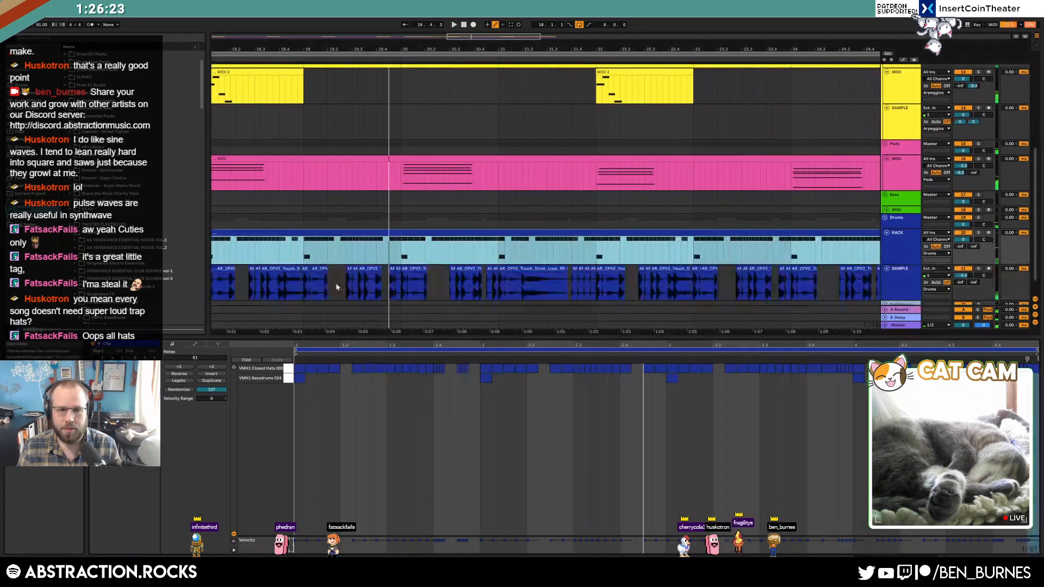
pyautogui.scroll(6, 322, 271)
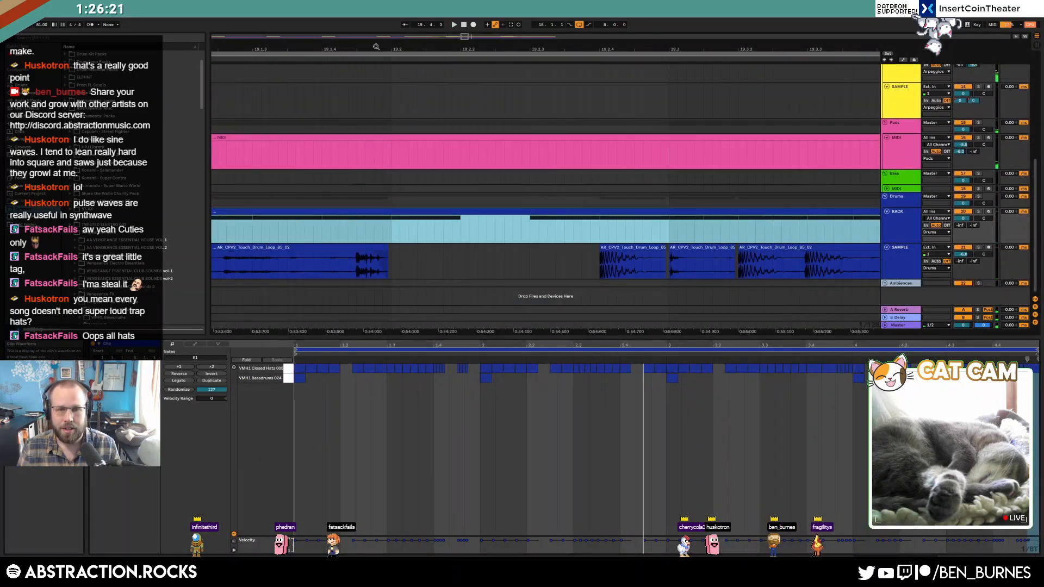
pyautogui.moveTo(321, 50); pyautogui.dragTo(467, 48)
pyautogui.click(383, 377)
pyautogui.moveTo(409, 363); pyautogui.dragTo(477, 382)
pyautogui.click(518, 385)
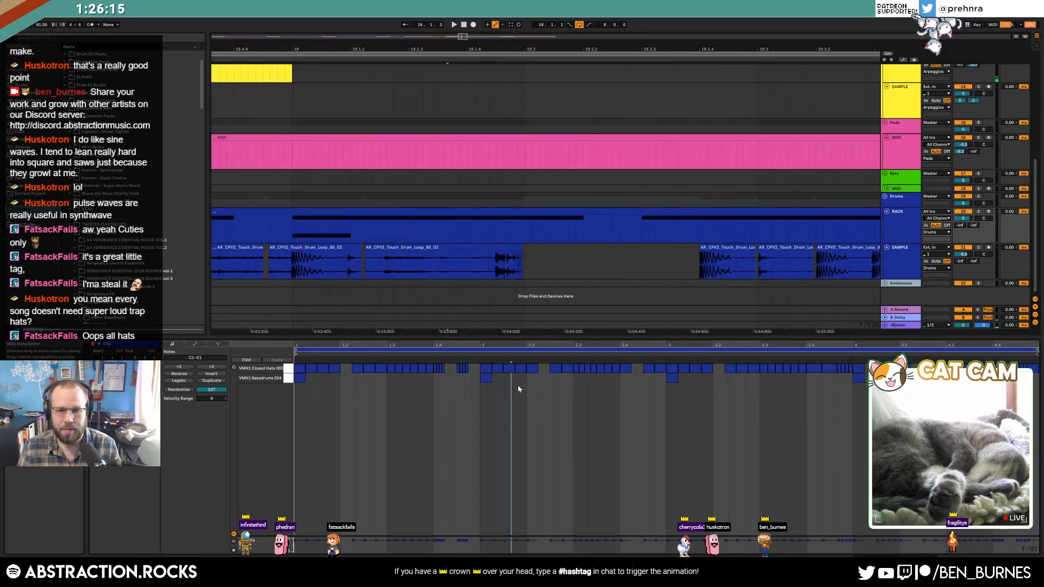
# Step: Move the third, fourth and fifth closed hat notes of bar 19 slightly earlier, closing up the rhythm after the kick
pyautogui.click(521, 368)
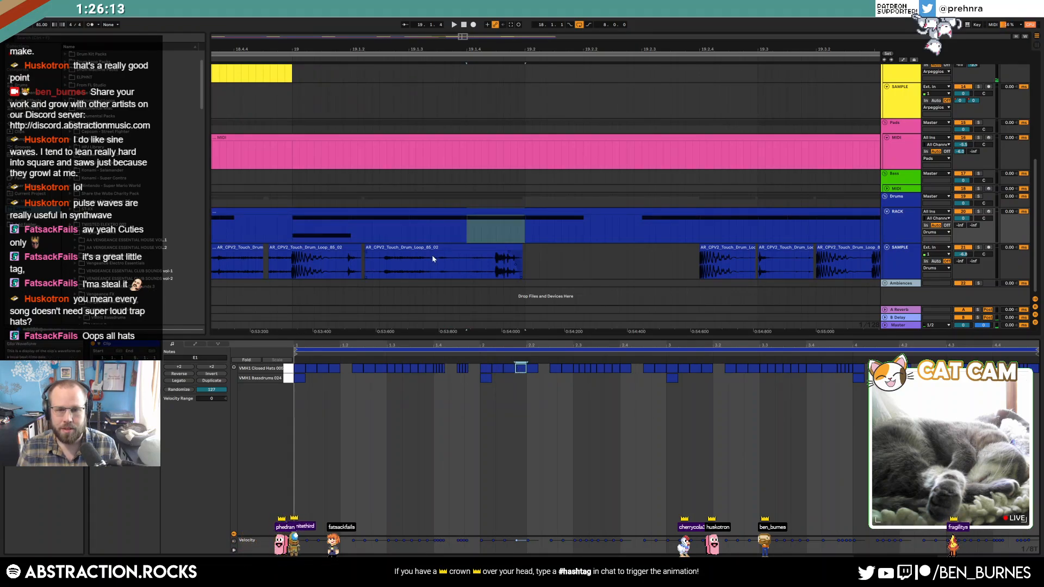
pyautogui.scroll(3, 509, 376)
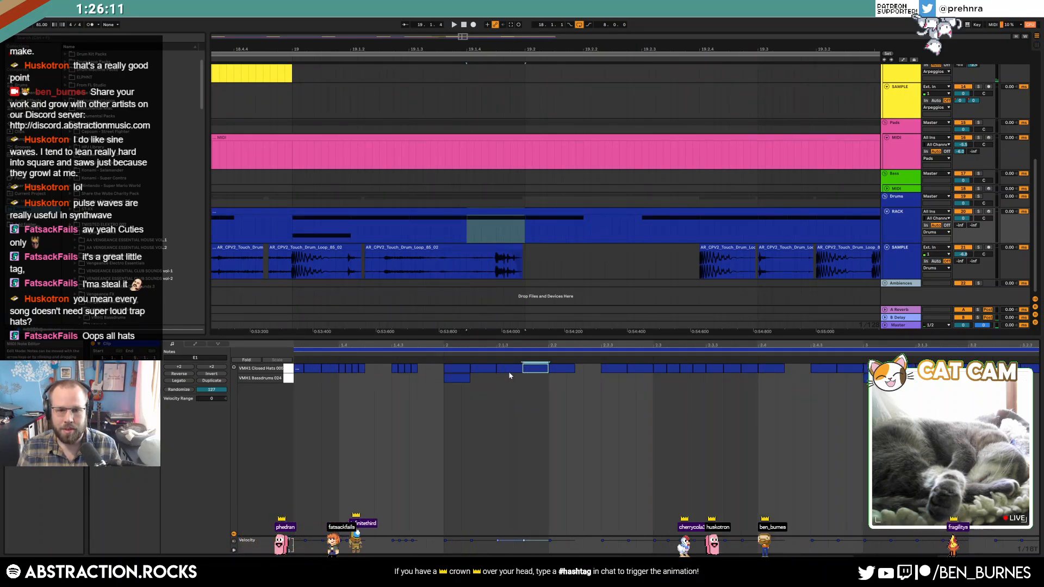
pyautogui.click(483, 370)
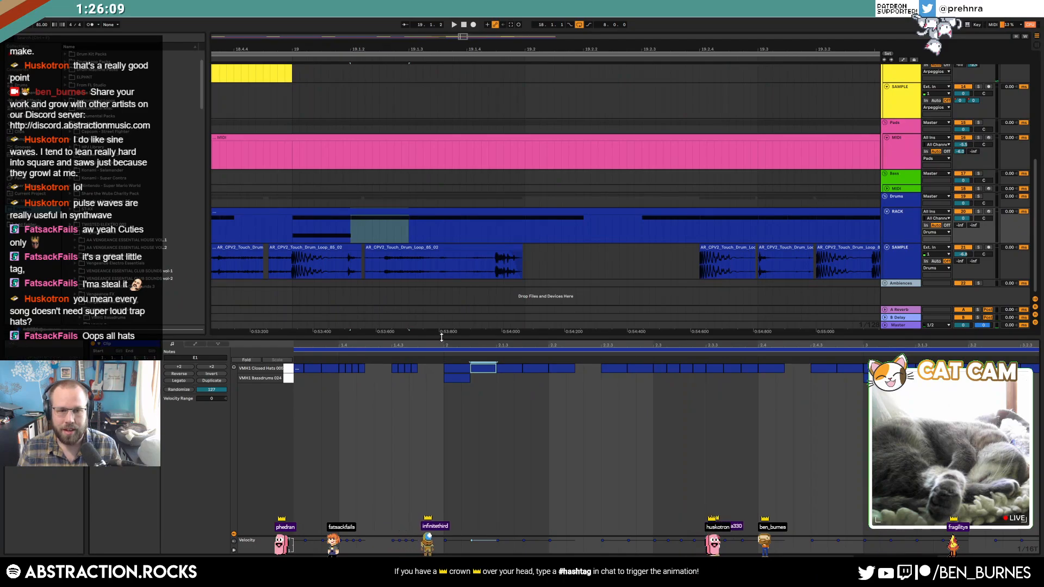
pyautogui.click(509, 369)
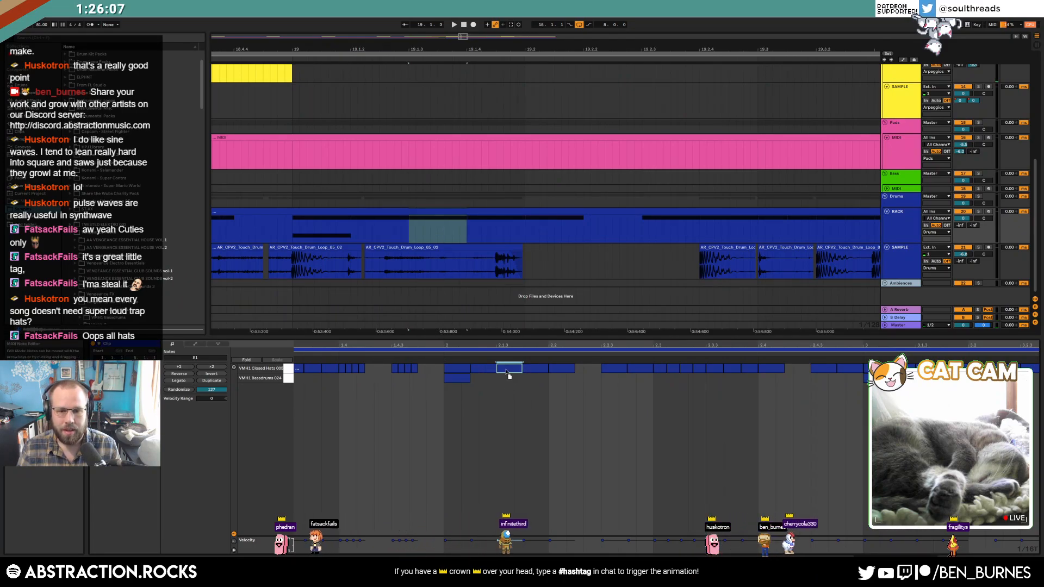
pyautogui.moveTo(508, 372); pyautogui.dragTo(498, 372)
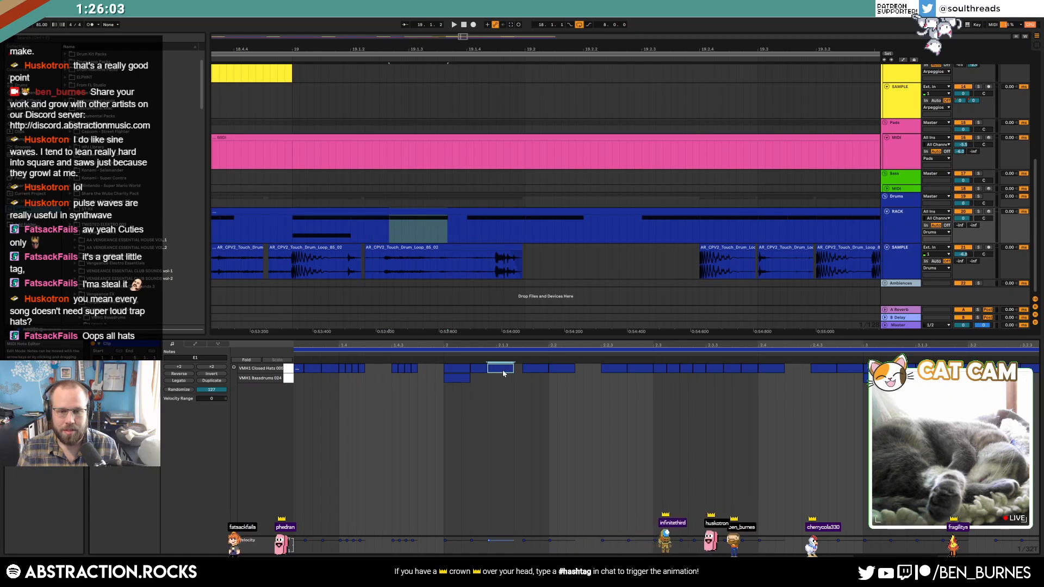
pyautogui.moveTo(537, 373); pyautogui.dragTo(532, 373)
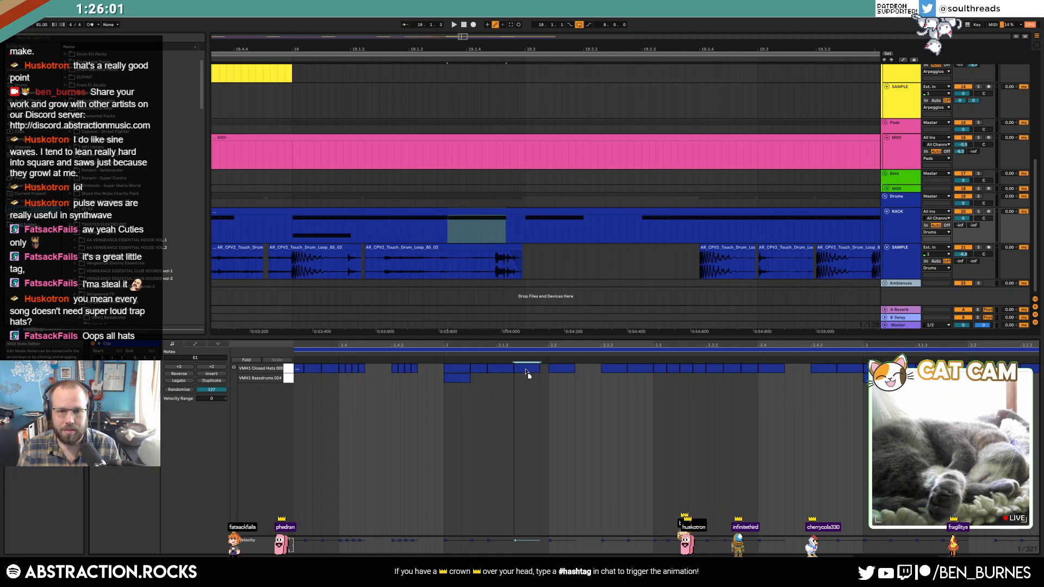
pyautogui.click(402, 357)
pyautogui.scroll(3, 550, 377)
pyautogui.scroll(3, 549, 377)
pyautogui.scroll(-3, 543, 374)
pyautogui.moveTo(548, 368); pyautogui.dragTo(527, 366)
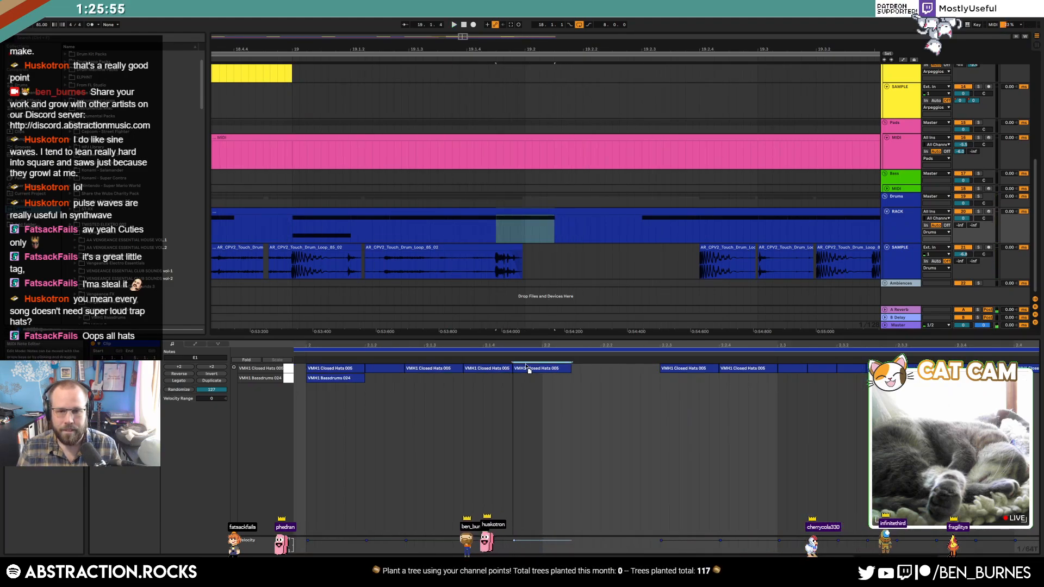
# Step: Remove the third closed hat note of bar 19, lengthen the second into its space, and shift the following hat slightly earlier
pyautogui.click(509, 368)
pyautogui.hotkey('ctrl', '3')
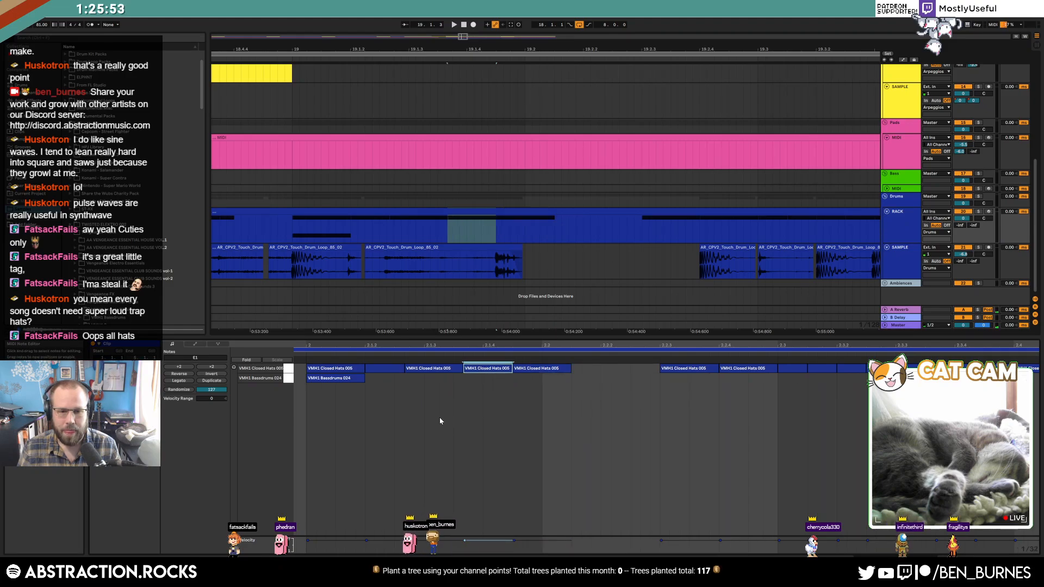
pyautogui.click(385, 371)
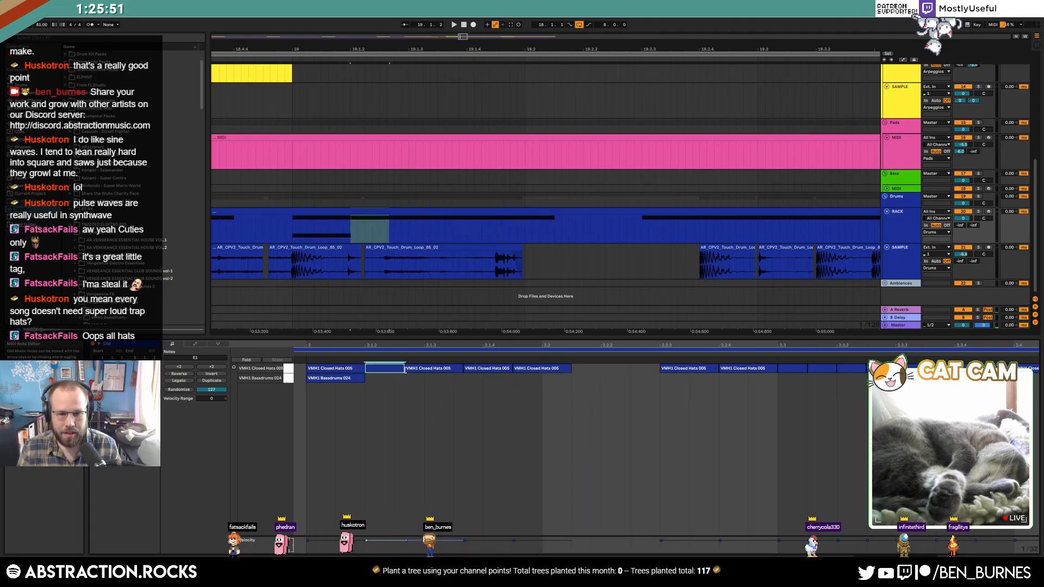
pyautogui.click(419, 371)
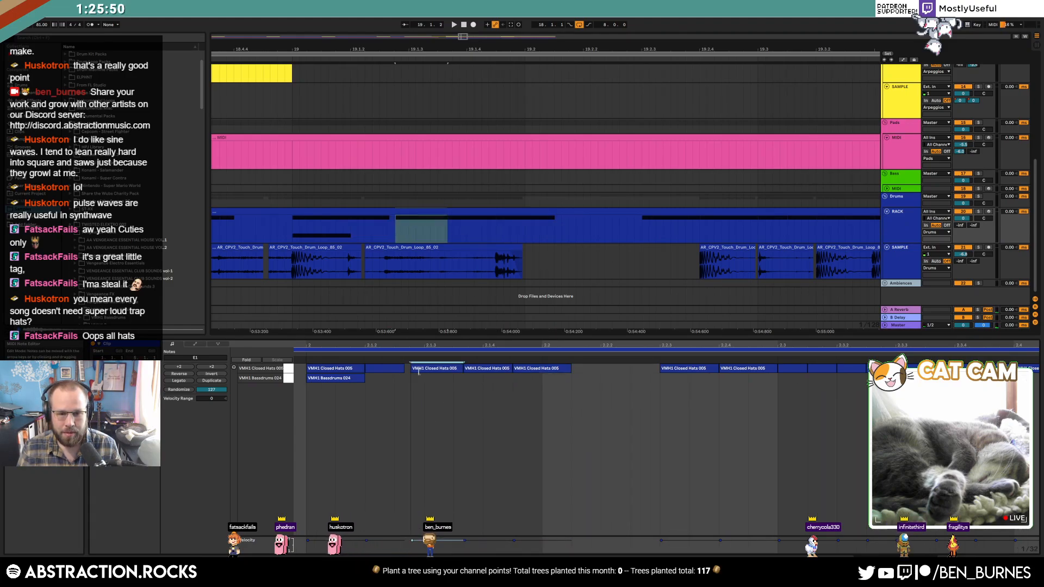
pyautogui.click(465, 369)
pyautogui.moveTo(405, 370); pyautogui.dragTo(422, 371)
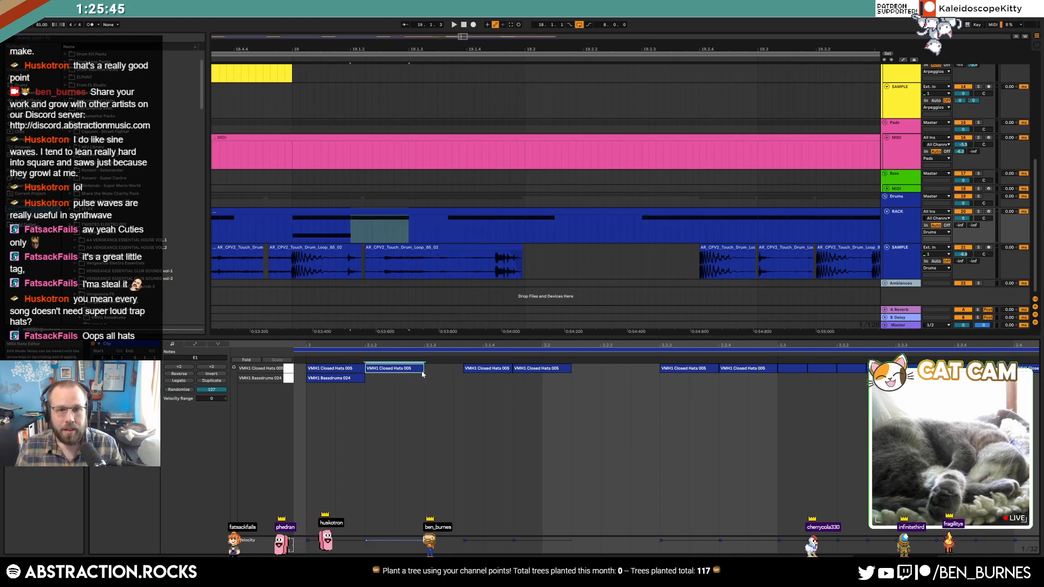
pyautogui.click(482, 370)
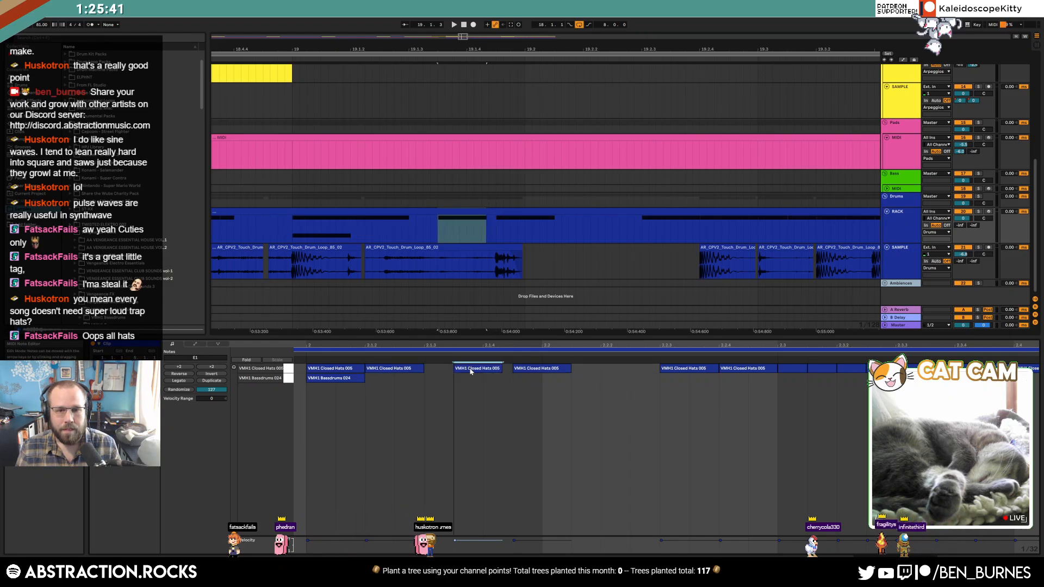
# Step: Play the full section from bar 19 to check the edited closed hat rhythm
pyautogui.click(303, 370)
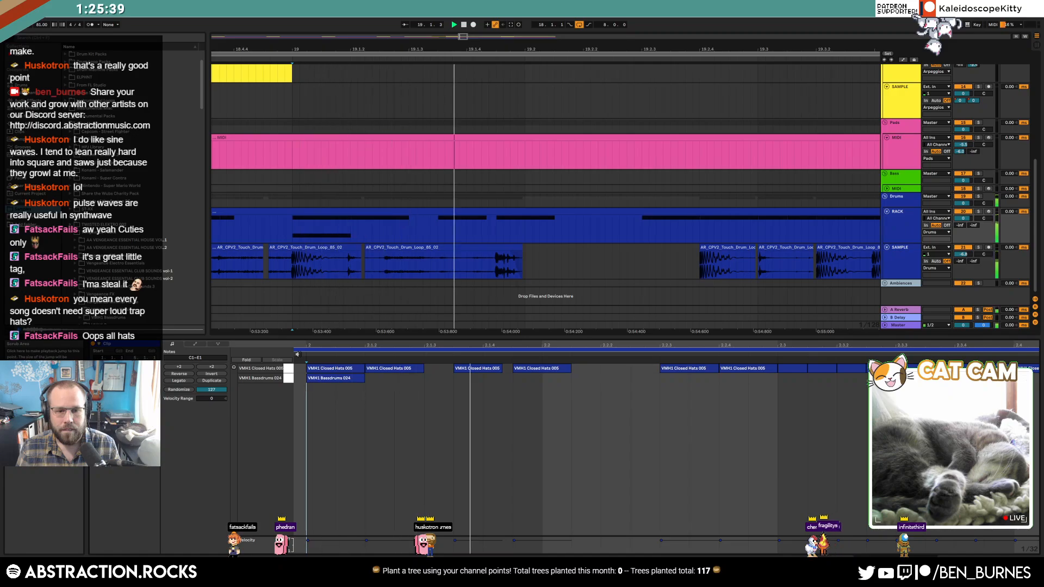
pyautogui.moveTo(681, 344); pyautogui.dragTo(680, 289)
pyautogui.moveTo(464, 37); pyautogui.dragTo(491, 1)
pyautogui.press('a')
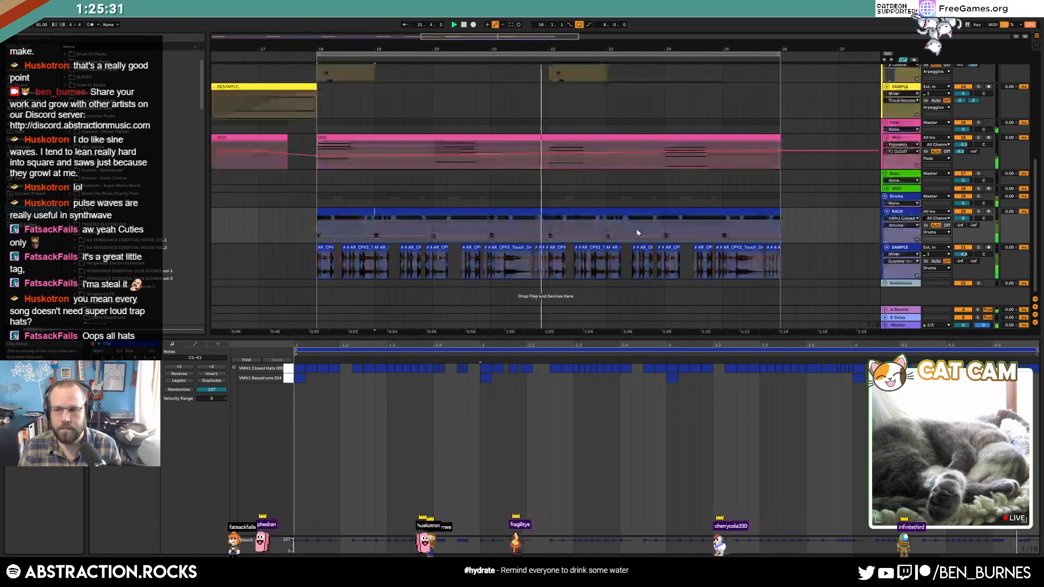
# Step: Add a Phaser-Flanger after the sampler in the drum rack's closed hats chain and adjust it by ear during playback
pyautogui.hotkey('shift', 'Tab')
pyautogui.press('a')
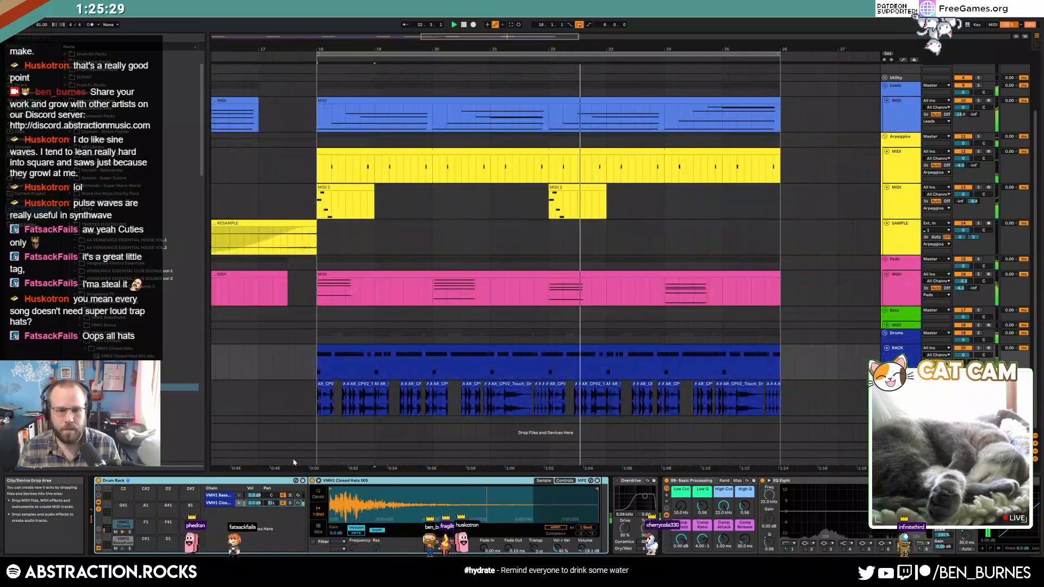
pyautogui.click(27, 101)
pyautogui.click(93, 295)
pyautogui.press('space')
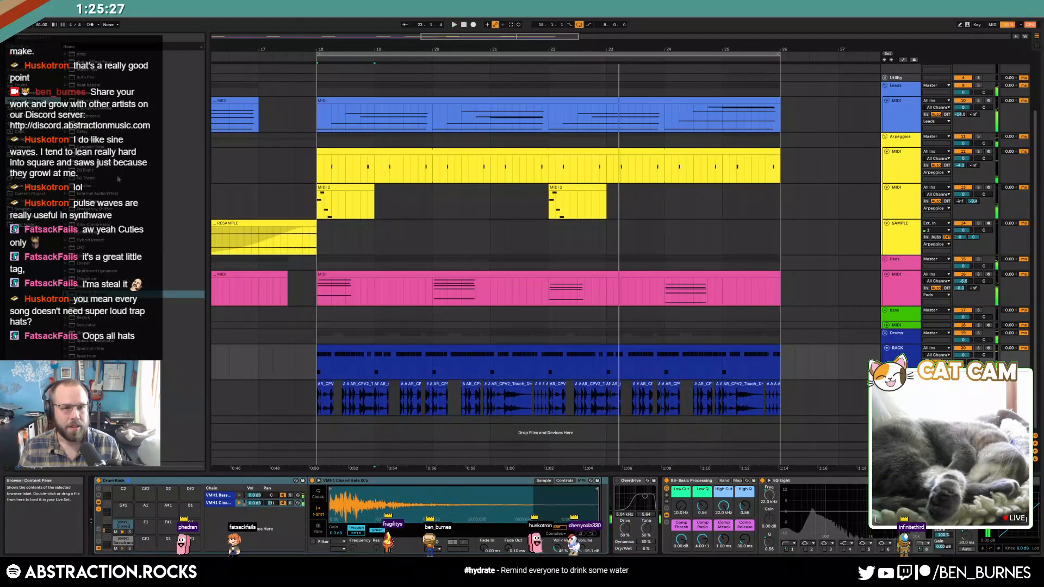
pyautogui.moveTo(89, 297); pyautogui.dragTo(604, 520)
pyautogui.press('space')
pyautogui.moveTo(701, 519); pyautogui.dragTo(701, 508)
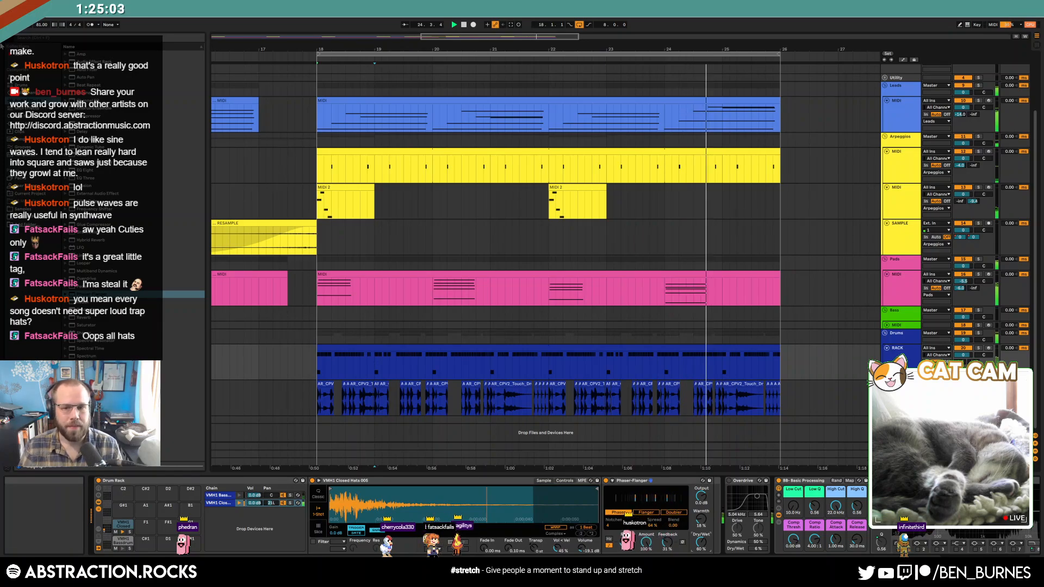
# Step: Delete short drum loop slices on the drums' SAMPLE track just before bar 22 to open gaps in the break
pyautogui.click(520, 348)
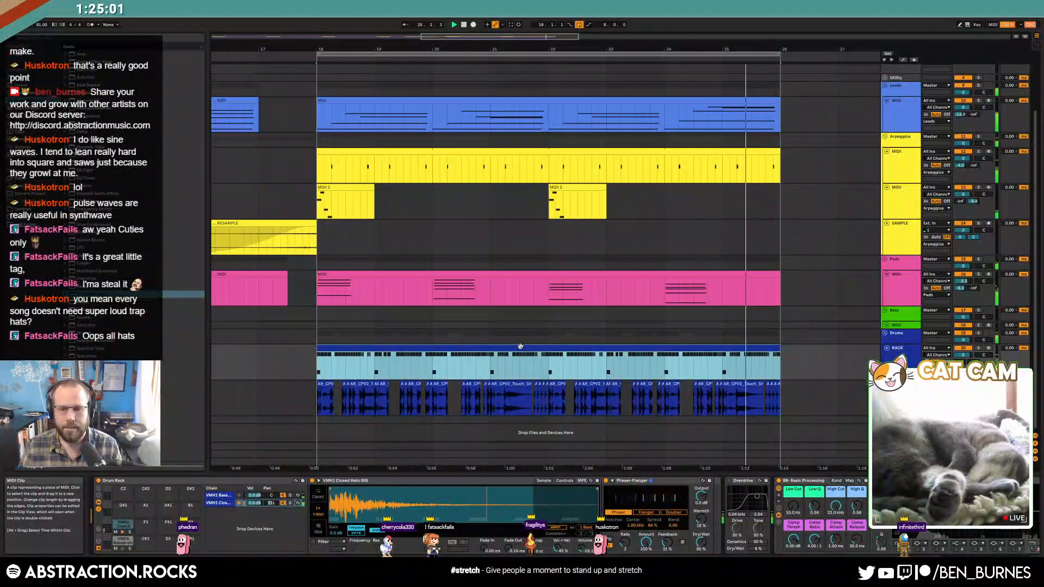
pyautogui.click(908, 108)
pyautogui.scroll(3, 539, 395)
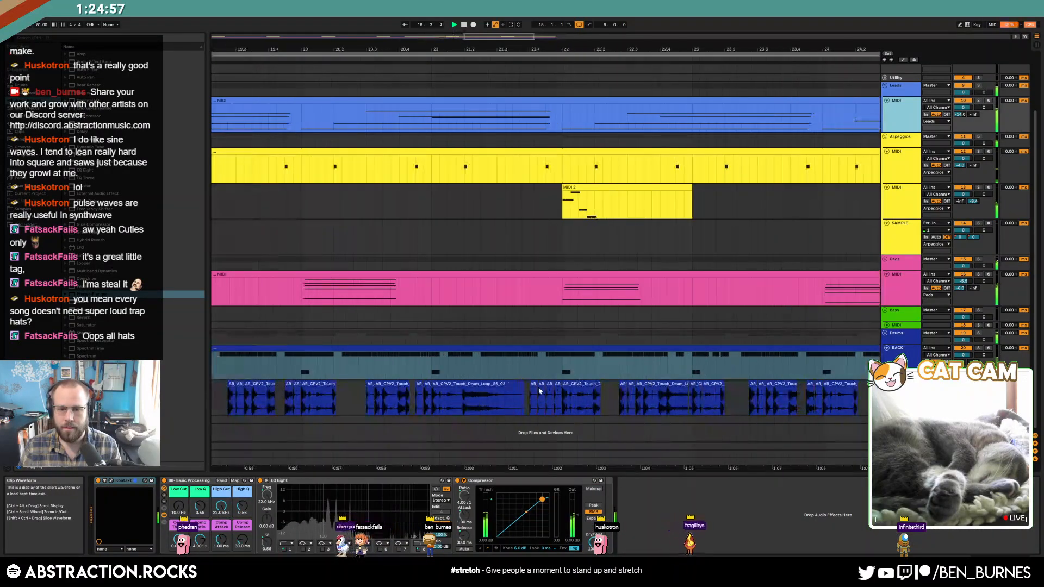
pyautogui.click(533, 385)
pyautogui.press('Delete')
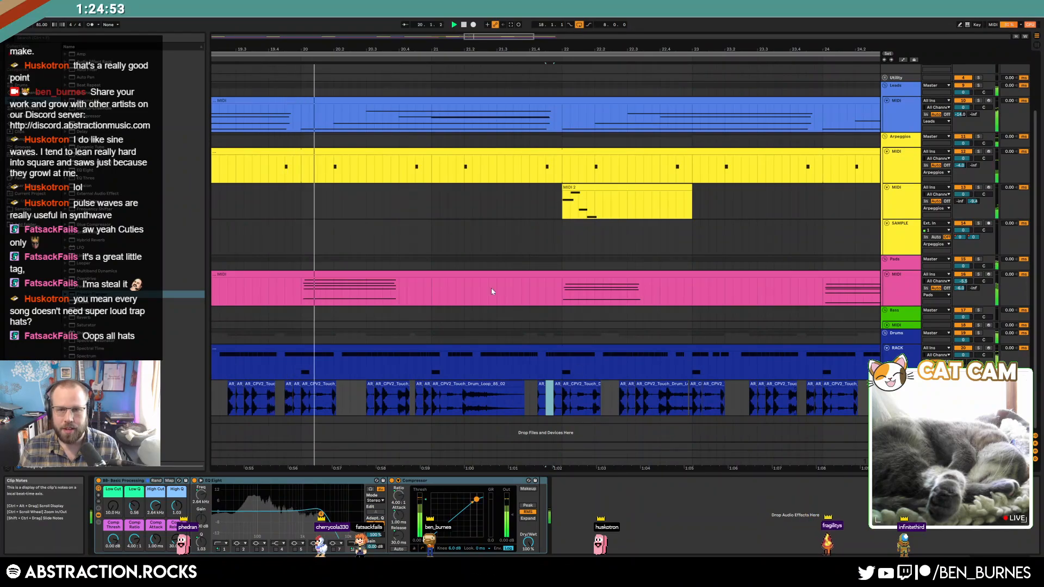
# Step: Copy a short drum loop slice from the start of bar 23 into the gap before beat 3, and play it back
pyautogui.moveTo(482, 37); pyautogui.dragTo(507, 36)
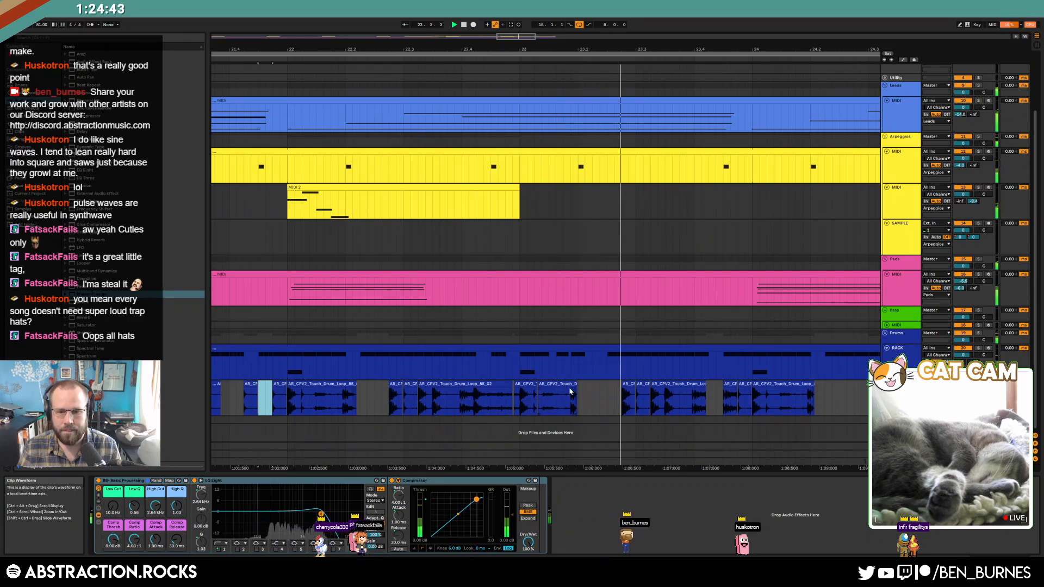
pyautogui.click(542, 396)
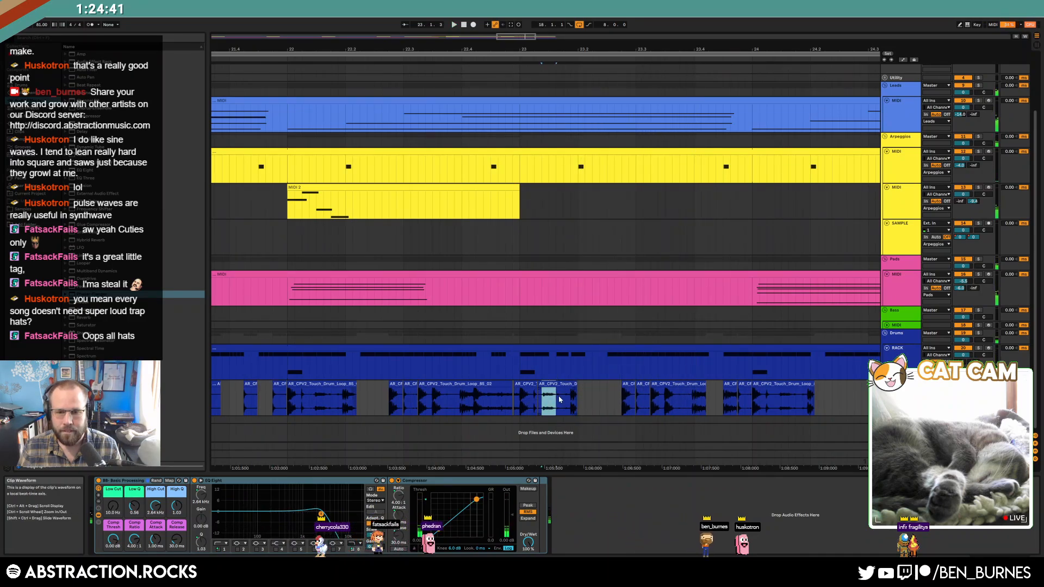
pyautogui.click(613, 399)
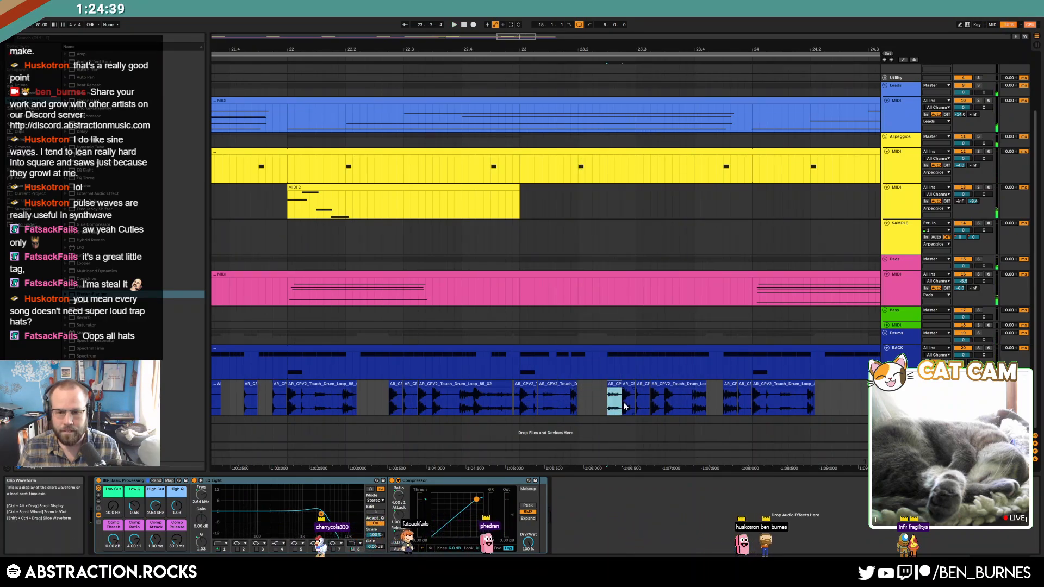
pyautogui.click(542, 400)
pyautogui.press('space')
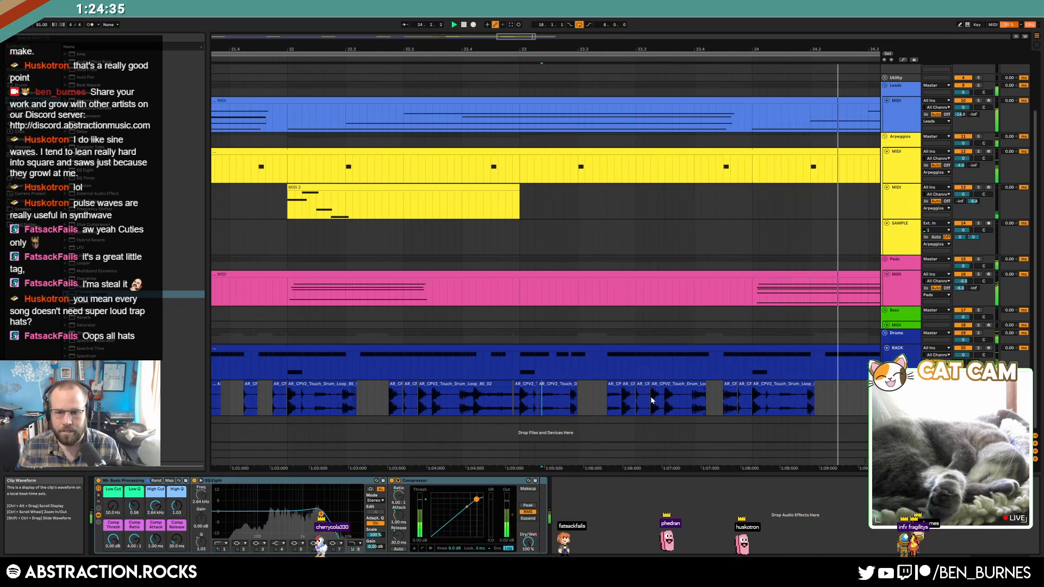
# Step: Duplicate the added drum loop slice to the second half of beat 3 in bar 23 and listen to the result
pyautogui.press('space')
pyautogui.click(613, 385)
pyautogui.hotkey('ctrl', 'c')
pyautogui.click(665, 402)
pyautogui.hotkey('ctrl', 'v')
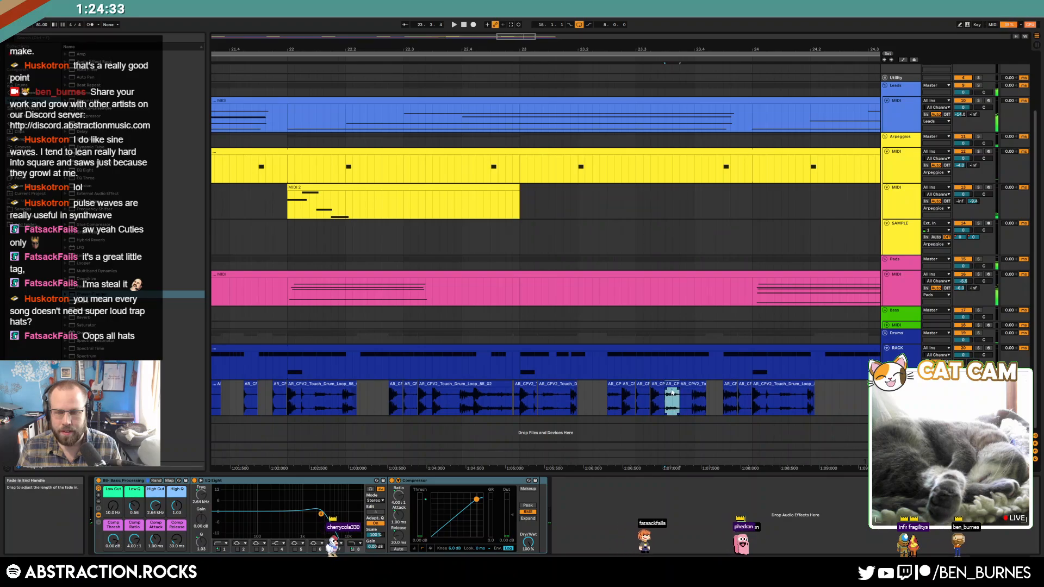
pyautogui.moveTo(525, 38); pyautogui.dragTo(538, 31)
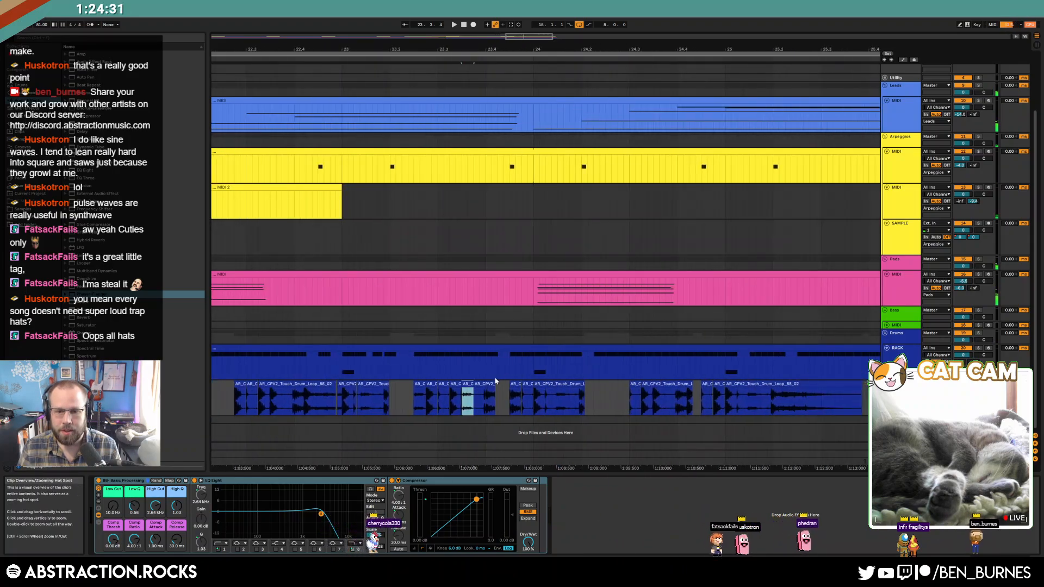
pyautogui.click(449, 407)
pyautogui.press('space')
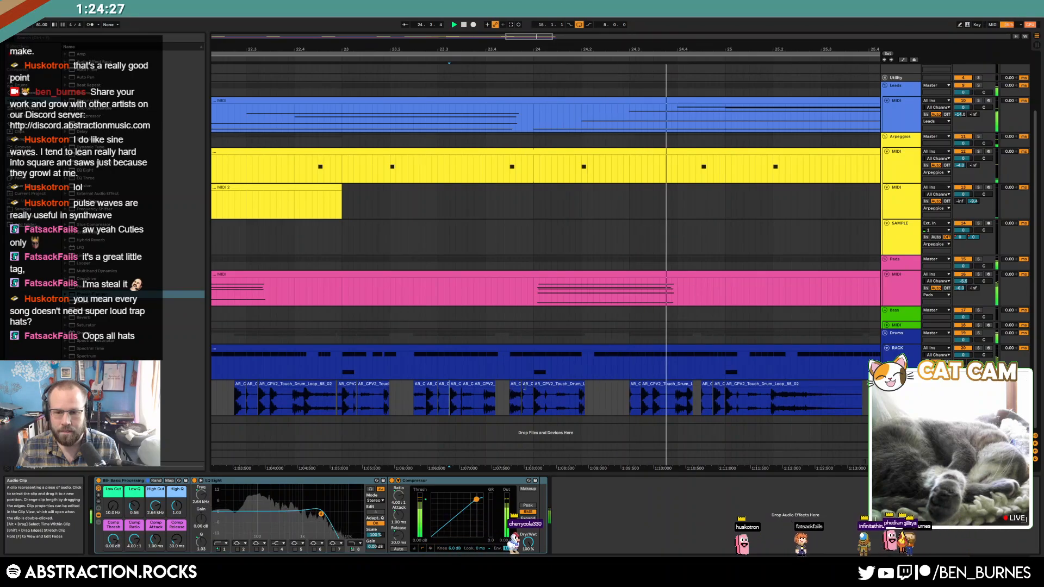
# Step: Delete a drum loop slice just before beat 4 of bar 24, nudge the remaining fragment slightly later, and play the edit
pyautogui.hscroll(4, 541, 374)
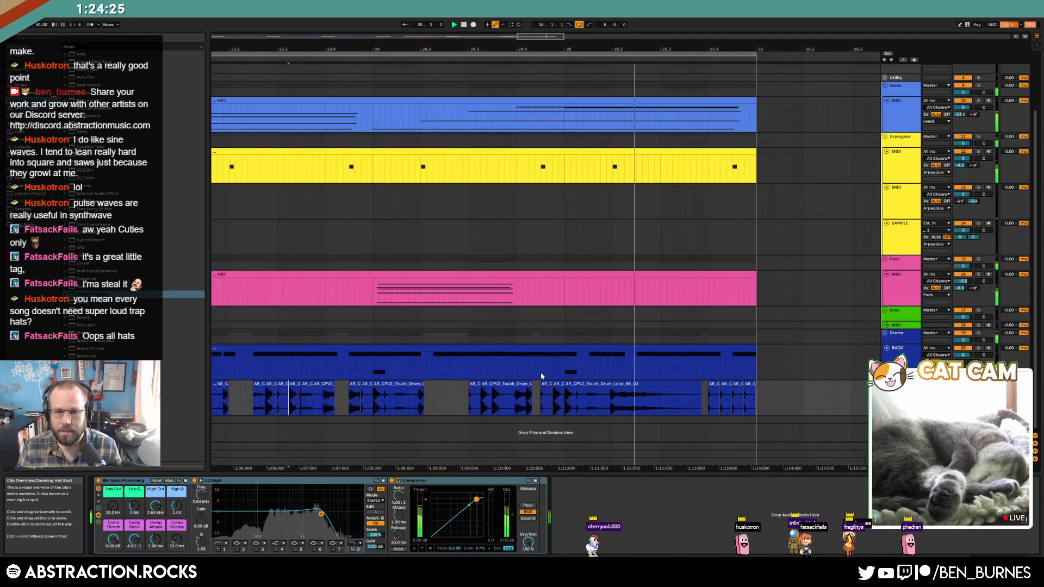
pyautogui.moveTo(515, 398); pyautogui.dragTo(523, 400)
pyautogui.press('Delete')
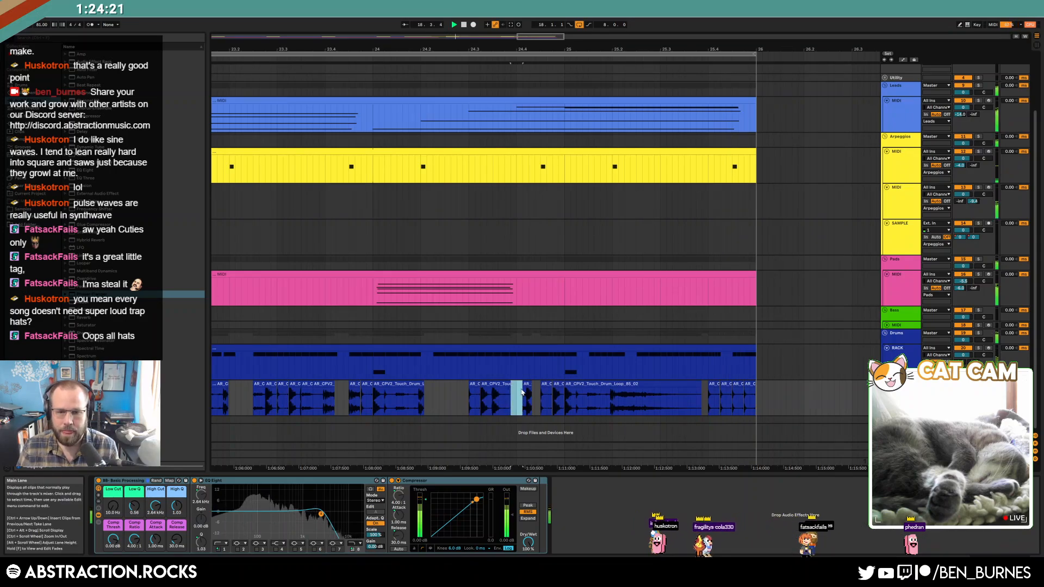
pyautogui.scroll(5, 516, 390)
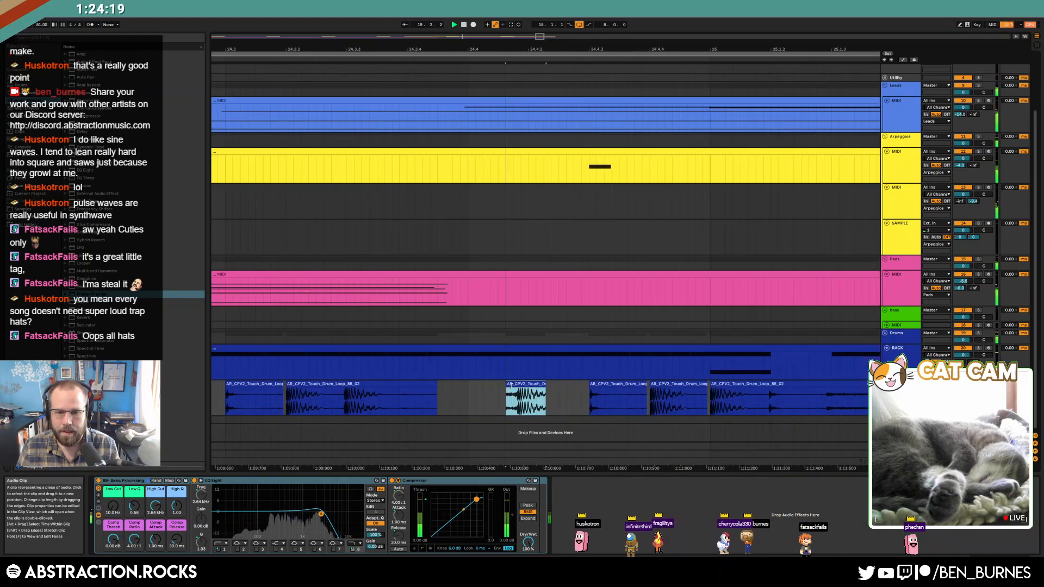
pyautogui.scroll(-4, 522, 396)
pyautogui.press('space')
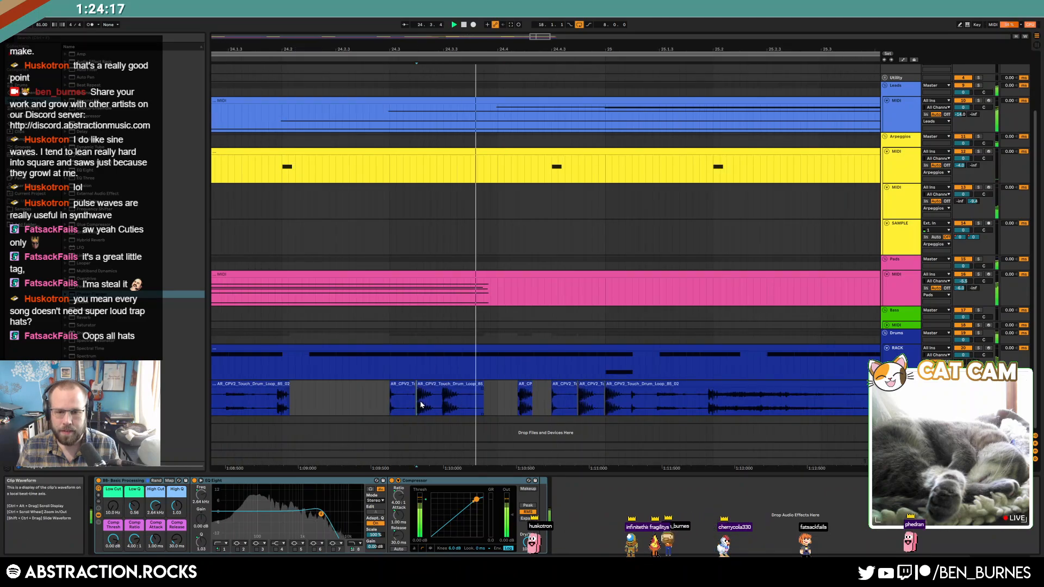
# Step: Play the whole arrangement from bar 1 to review how the intro leads into the full section
pyautogui.scroll(-10, 727, 383)
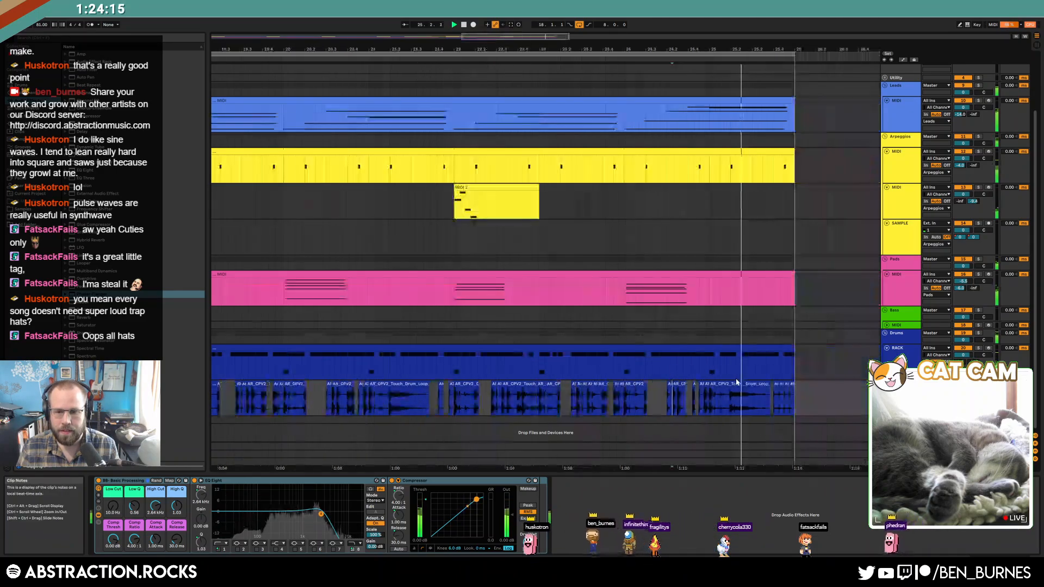
pyautogui.moveTo(479, 35); pyautogui.dragTo(350, 39)
pyautogui.doubleClick(463, 25)
pyautogui.press('space')
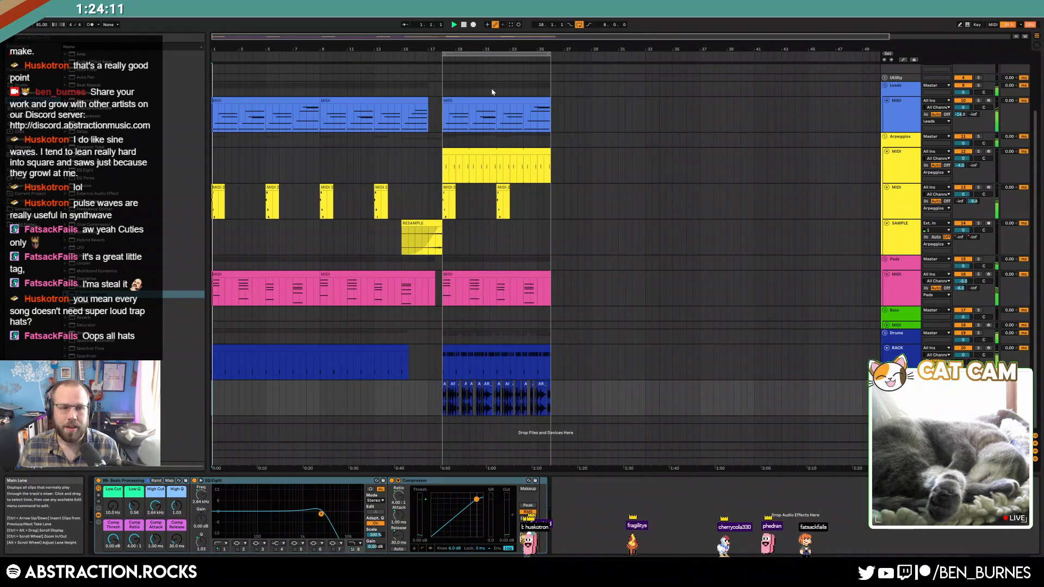
pyautogui.moveTo(252, 37); pyautogui.dragTo(253, 43)
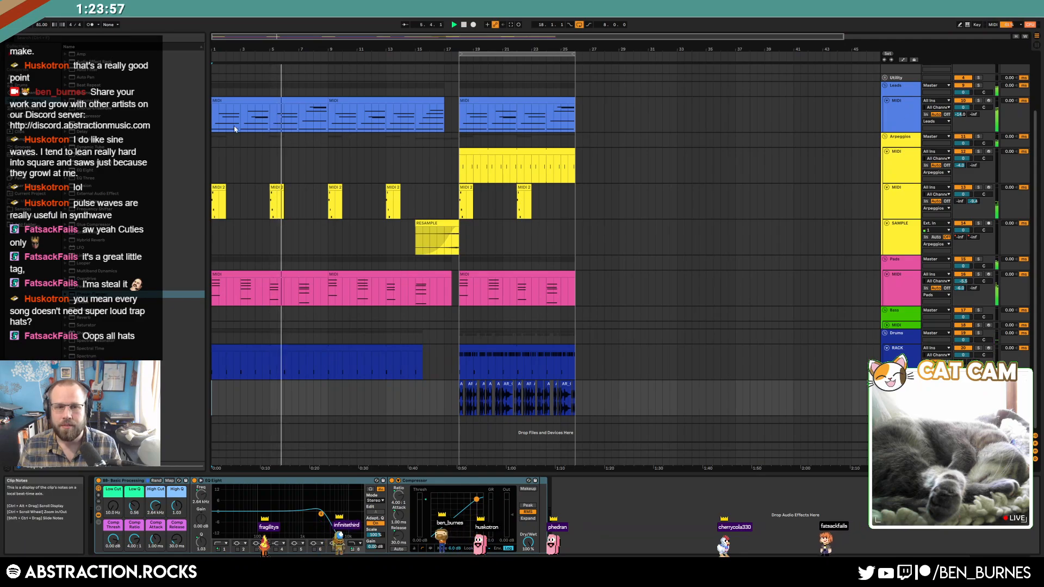
pyautogui.moveTo(223, 144); pyautogui.dragTo(625, 247)
pyautogui.click(656, 149)
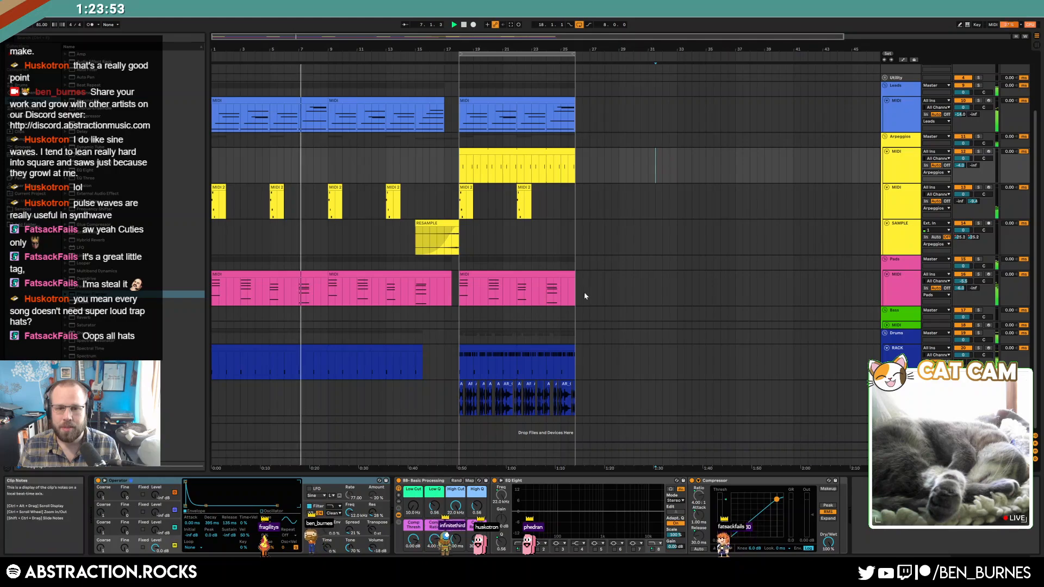
# Step: Check the pads track's devices and the track levels in the mixer while the intro plays
pyautogui.moveTo(604, 289); pyautogui.dragTo(436, 289)
pyautogui.click(393, 293)
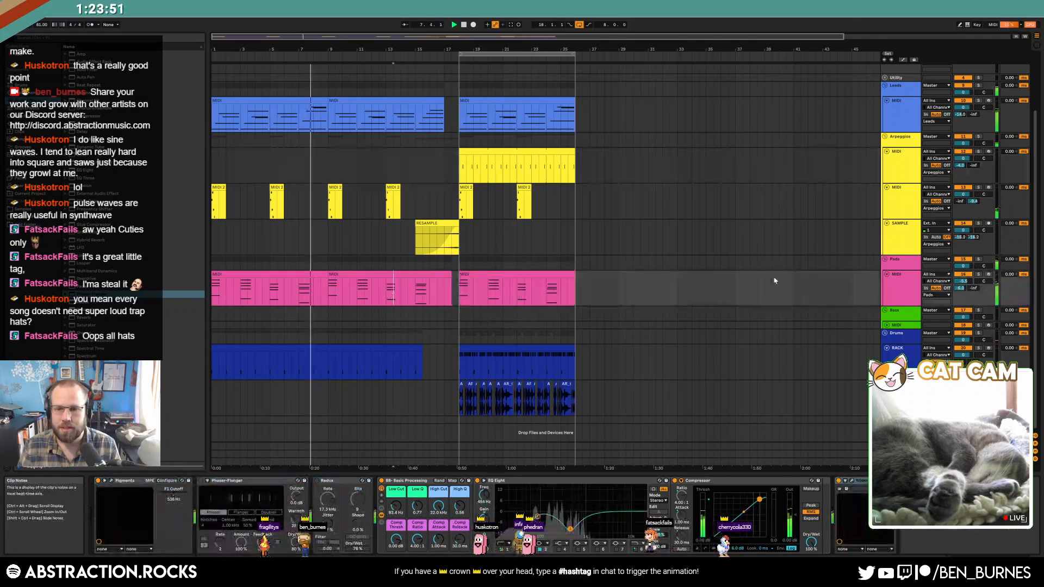
pyautogui.press('Tab')
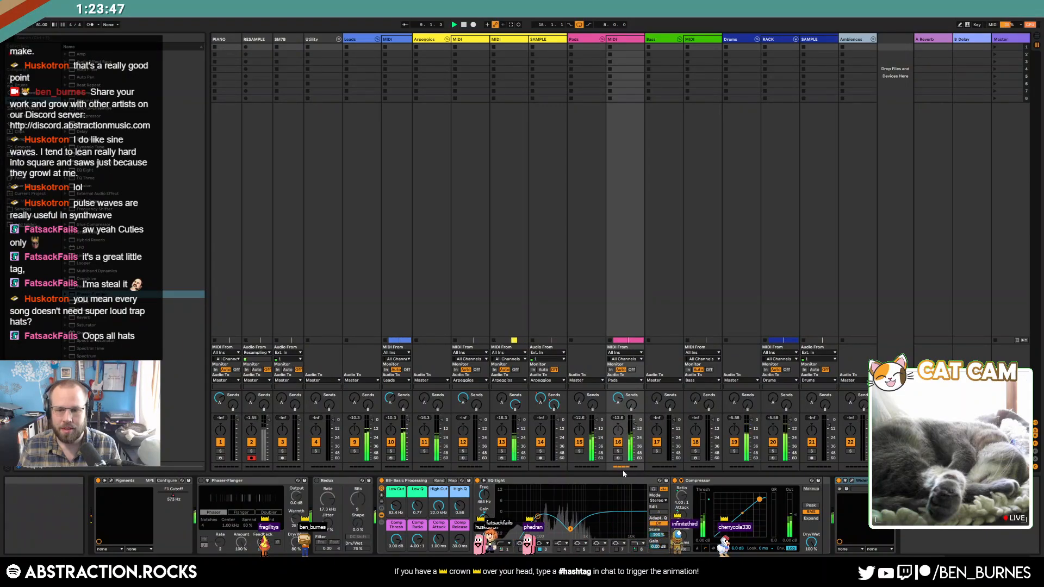
pyautogui.press('Tab')
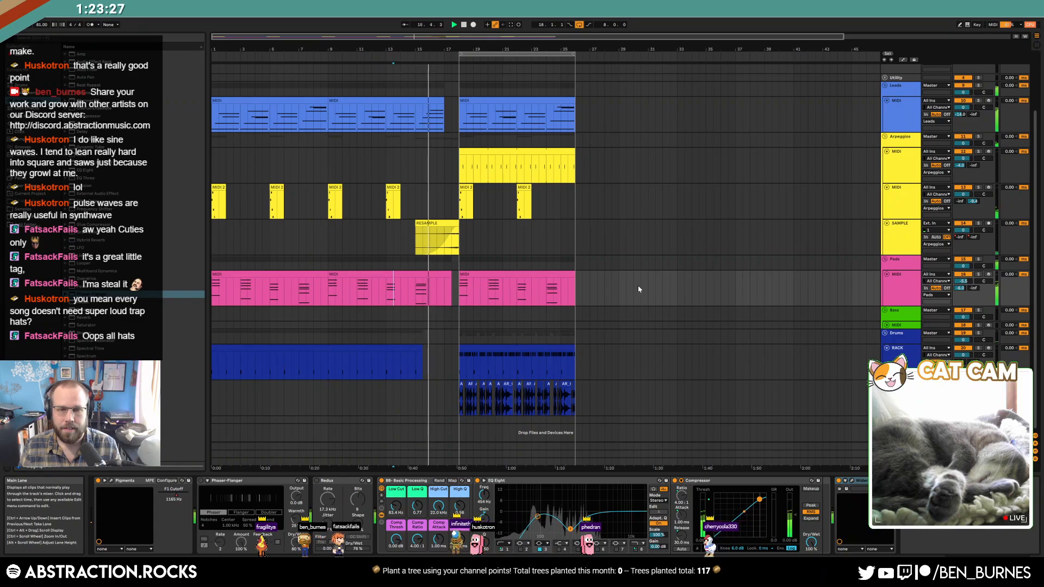
# Step: Inspect the notes of the lead clip that ends before bar 17 during playback
pyautogui.doubleClick(431, 101)
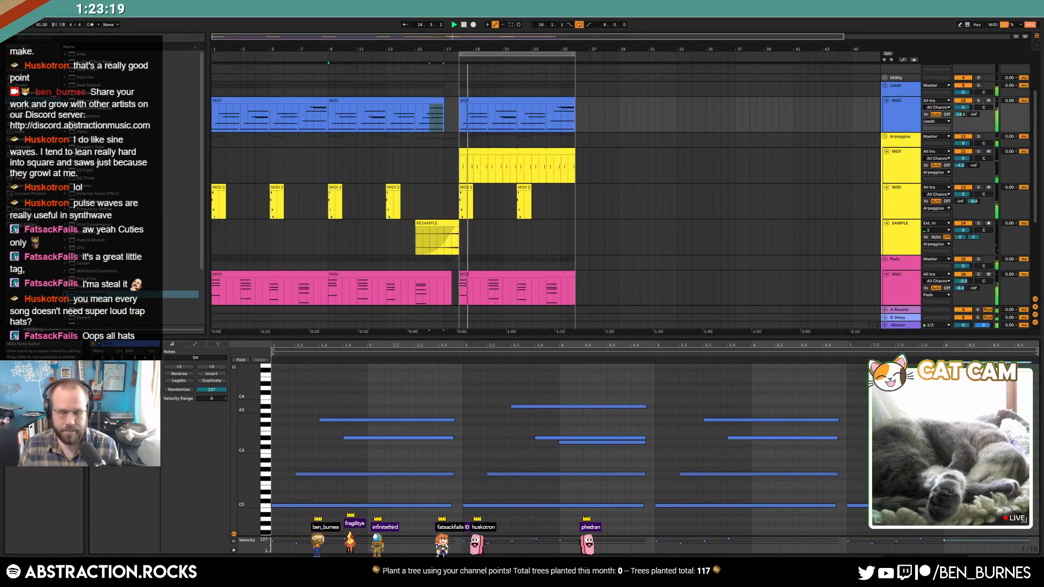
pyautogui.hotkey('shift', 'Tab')
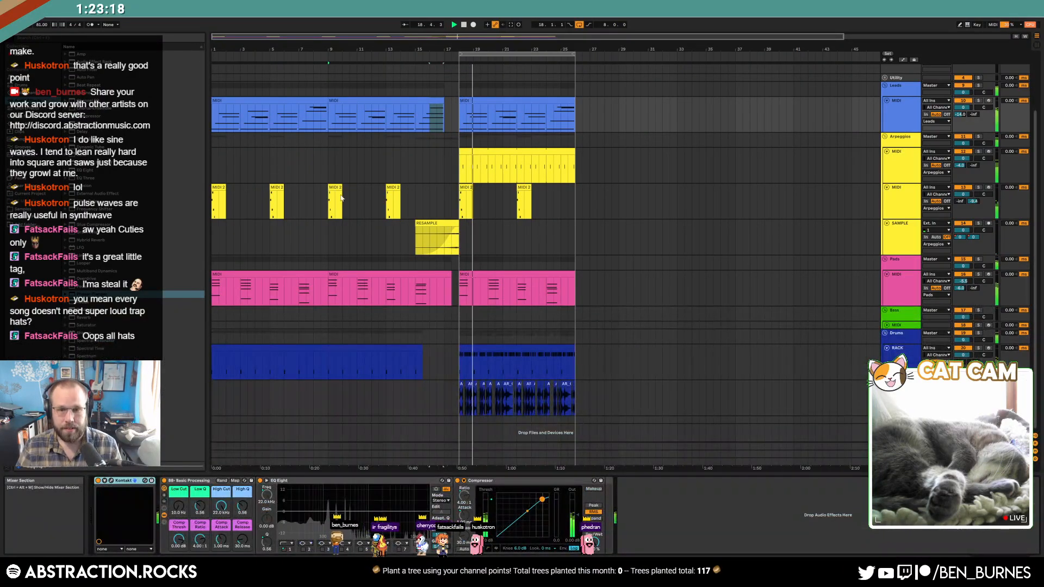
pyautogui.click(629, 247)
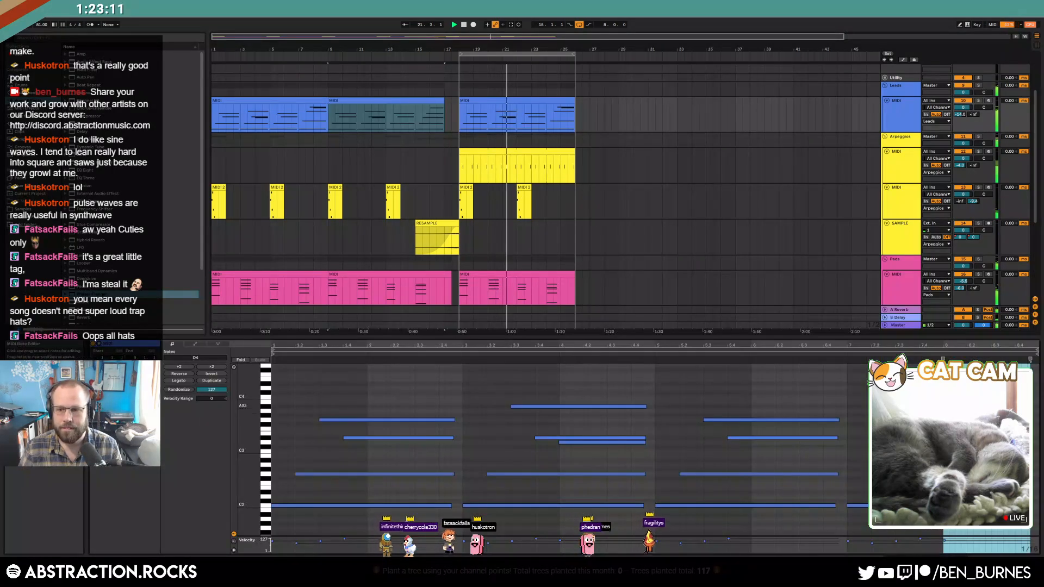
pyautogui.click(985, 429)
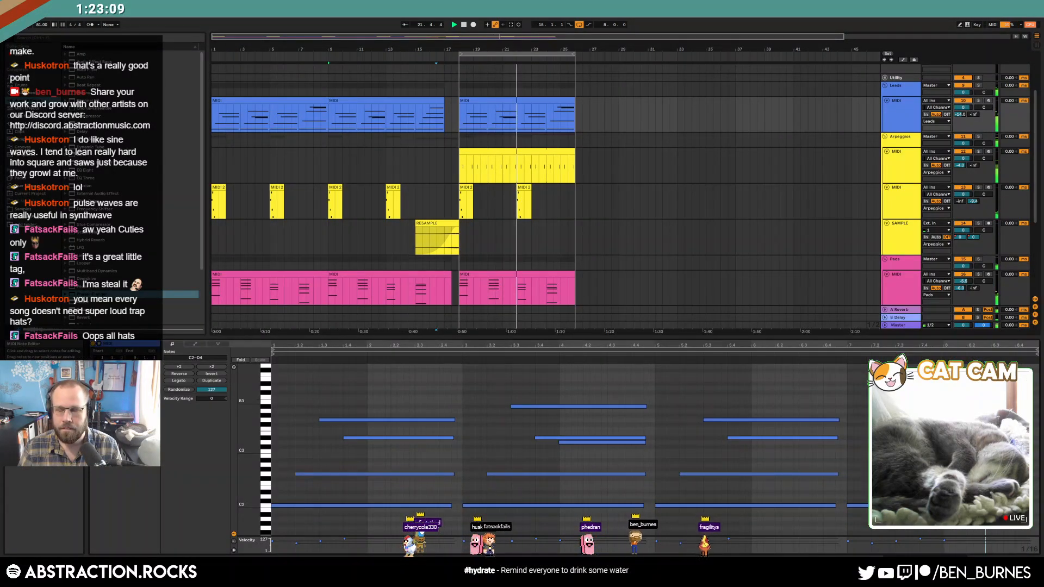
pyautogui.hotkey('shift', 'Tab')
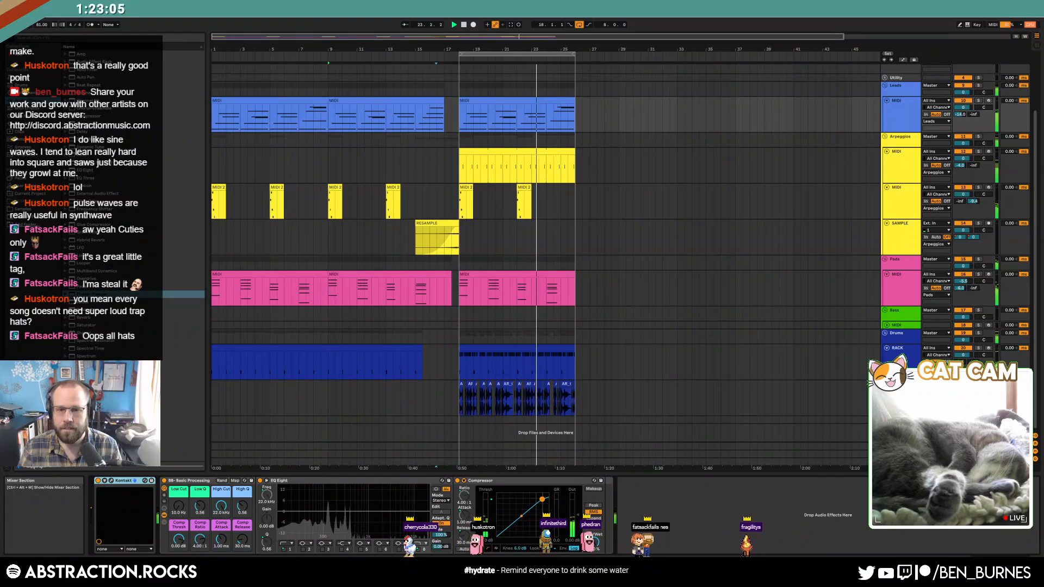
# Step: Add a moderate, broad EQ Eight cut around 1 kHz on the chopped drum loop track
pyautogui.click(610, 398)
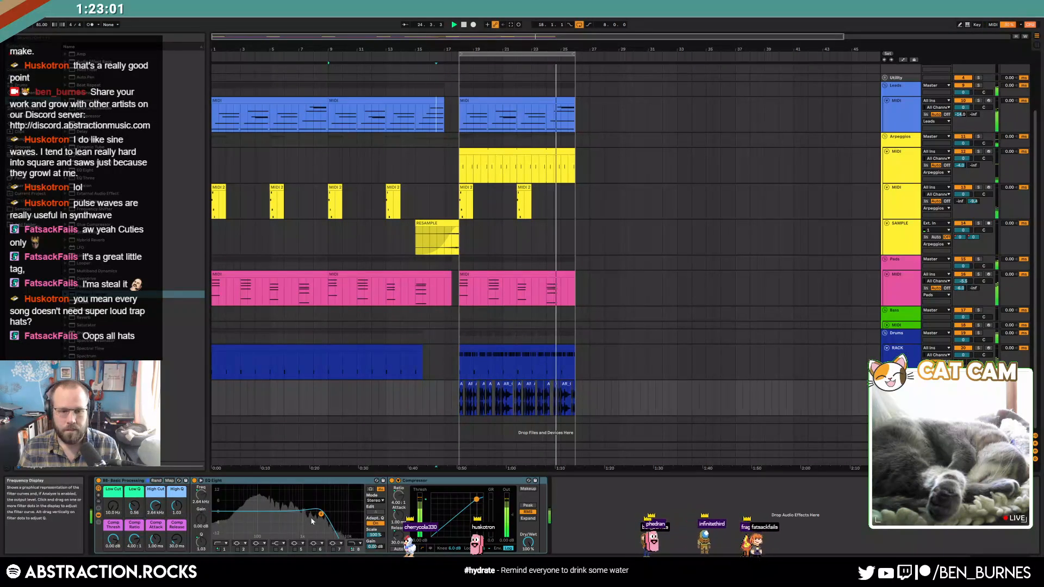
pyautogui.click(296, 549)
pyautogui.moveTo(264, 511); pyautogui.dragTo(303, 531)
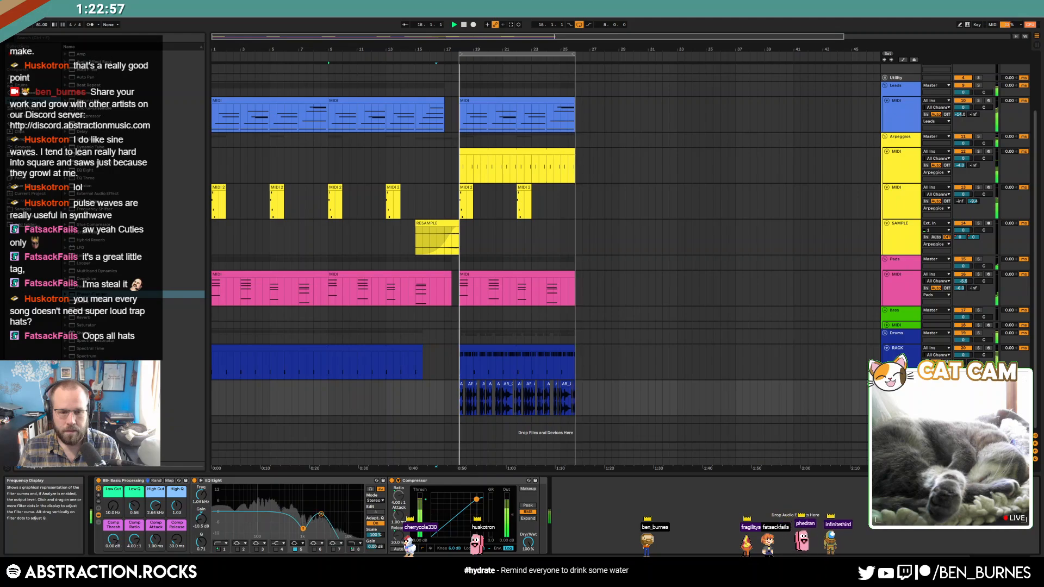
pyautogui.moveTo(201, 542); pyautogui.dragTo(202, 556)
pyautogui.moveTo(303, 530); pyautogui.dragTo(303, 517)
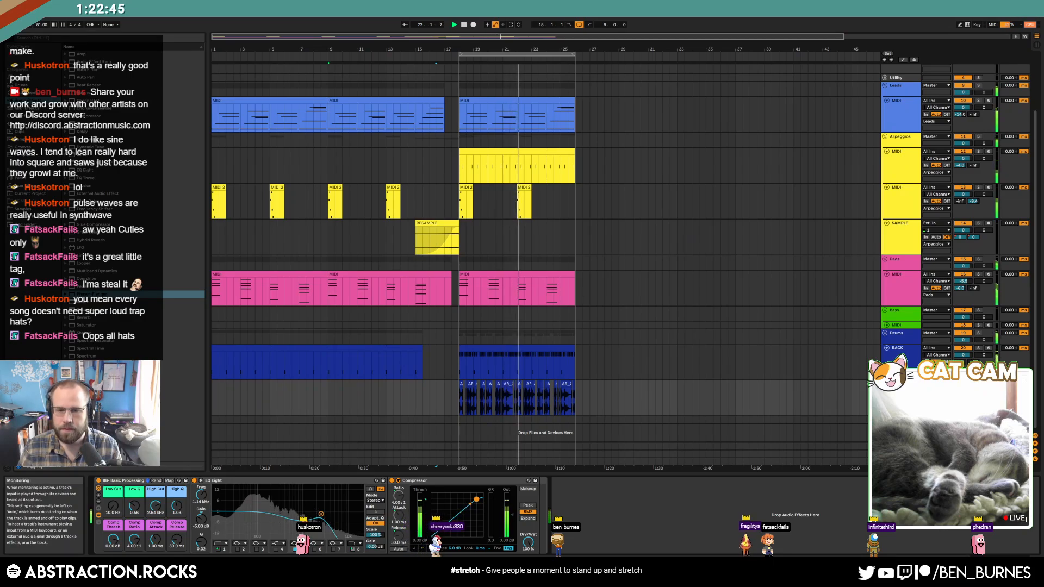
# Step: Unfold the MIDI track in the Bass group, arm it for recording, and place the insertion point at bar 18
pyautogui.click(544, 350)
pyautogui.click(785, 340)
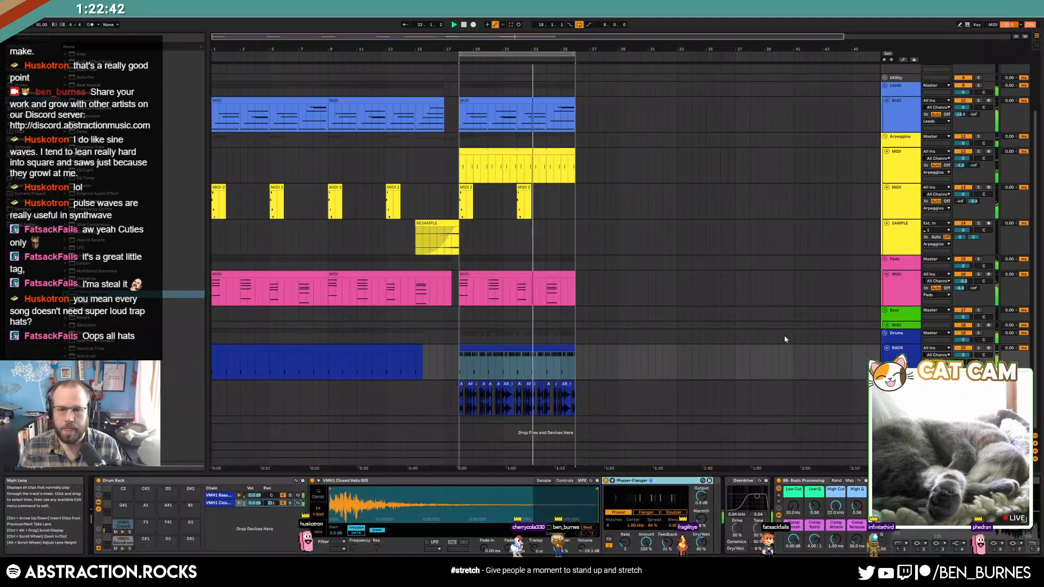
pyautogui.click(887, 325)
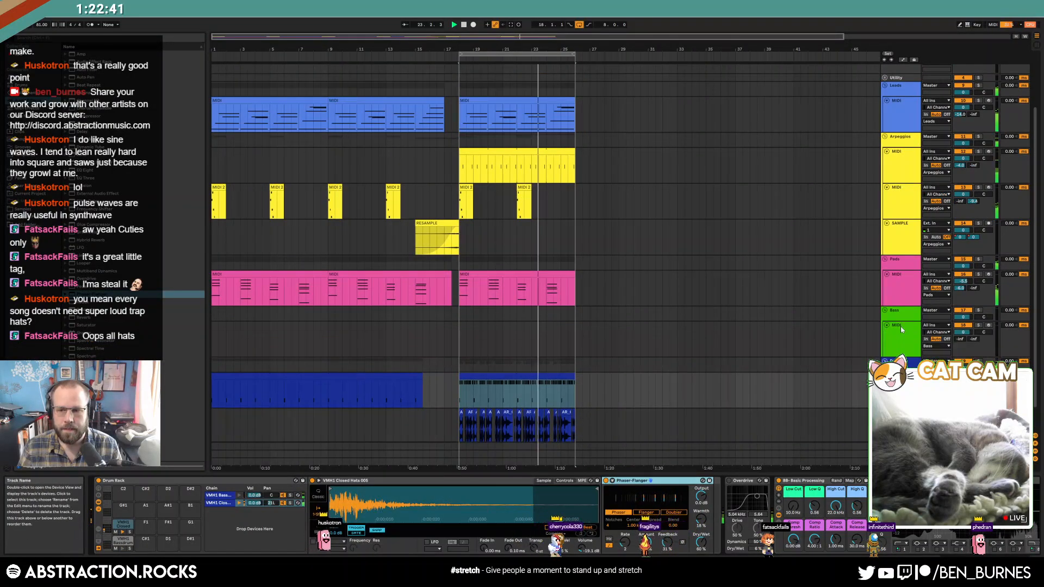
pyautogui.click(988, 325)
pyautogui.click(461, 336)
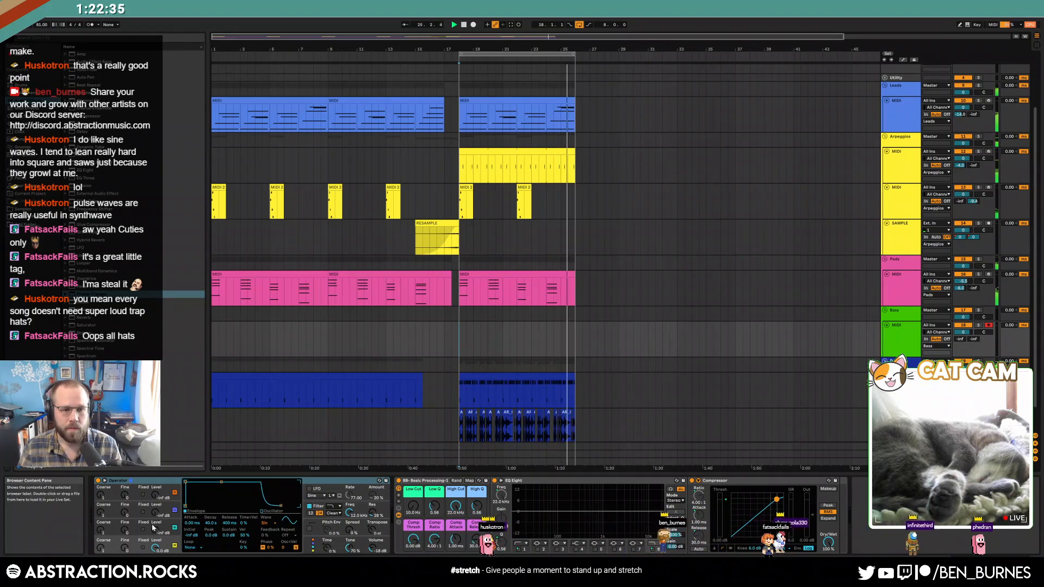
# Step: Adjust oscillator B's coarse frequency and raise its output level in the bass track's Operator, and stop playback
pyautogui.moveTo(100, 530); pyautogui.dragTo(101, 521)
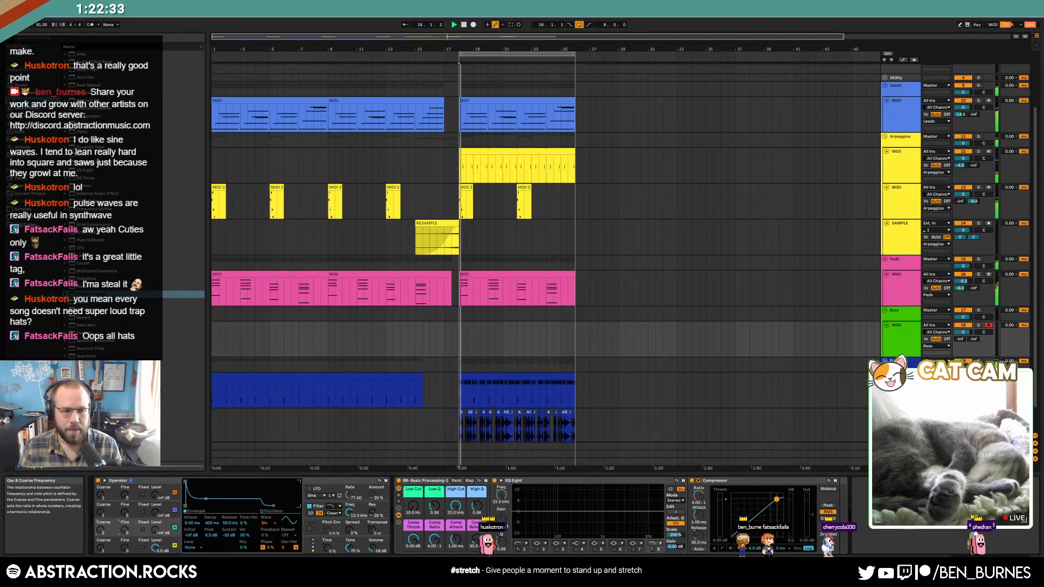
pyautogui.moveTo(155, 530); pyautogui.dragTo(155, 520)
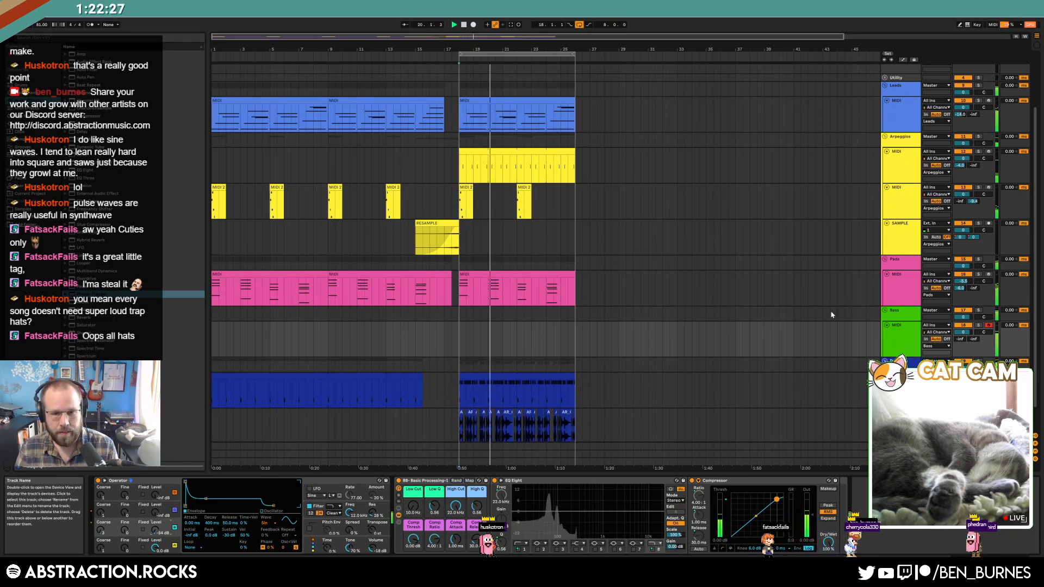
pyautogui.click(463, 26)
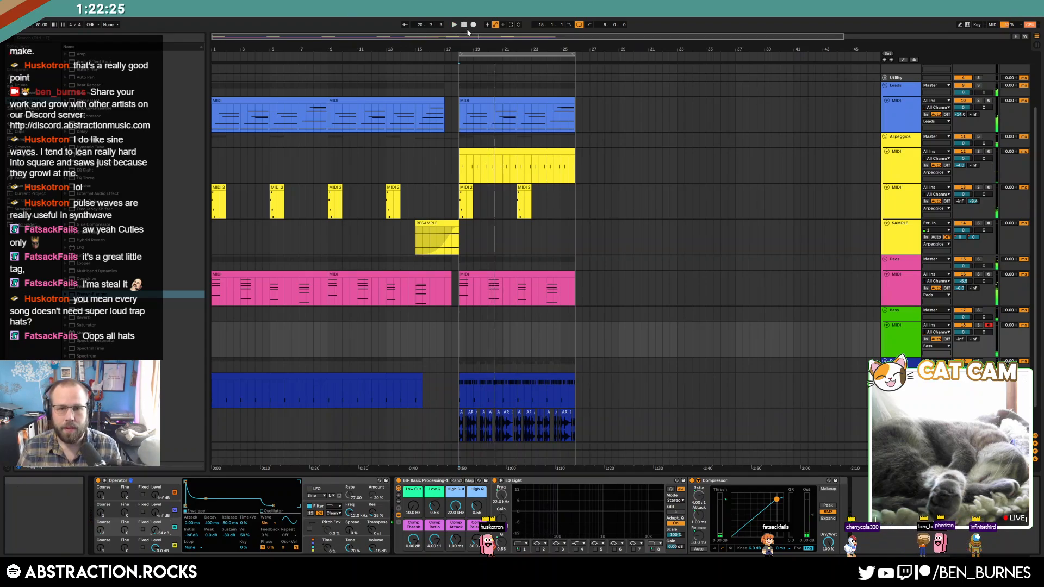
# Step: Record a bass line on the armed Bass MIDI track from bar 18 to the end of bar 25
pyautogui.click(458, 334)
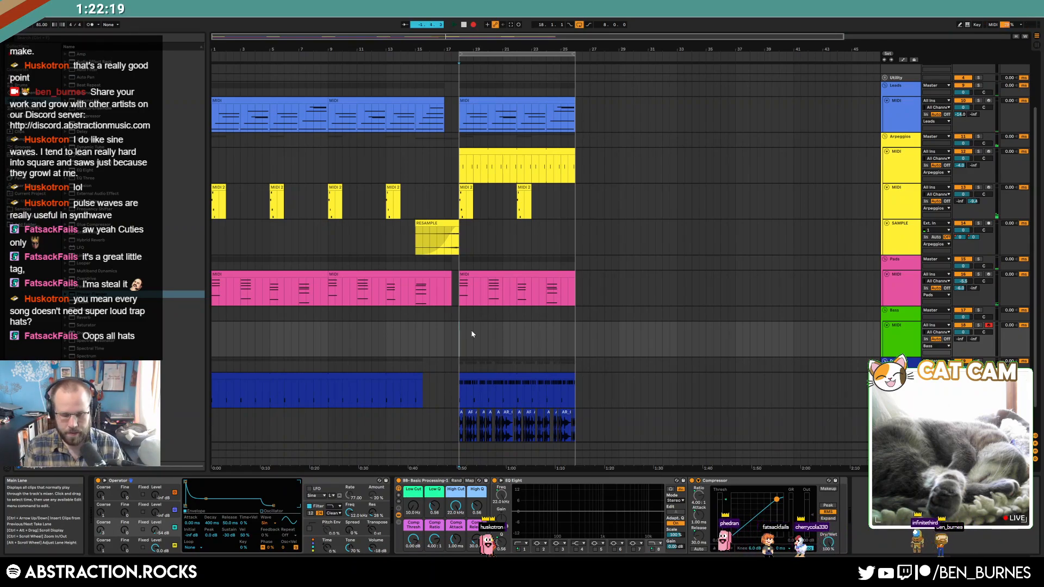
pyautogui.press('space')
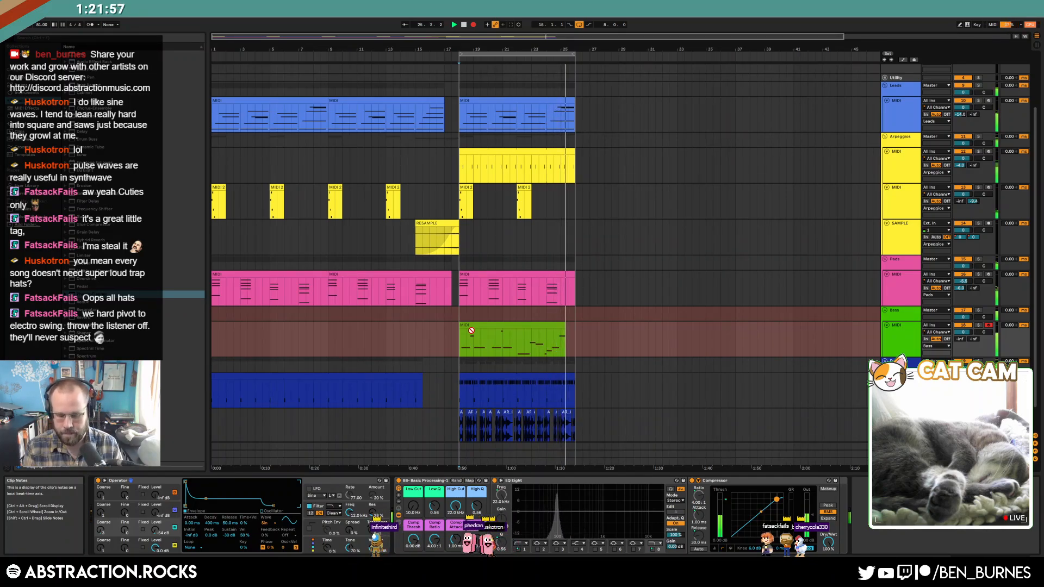
pyautogui.press('space')
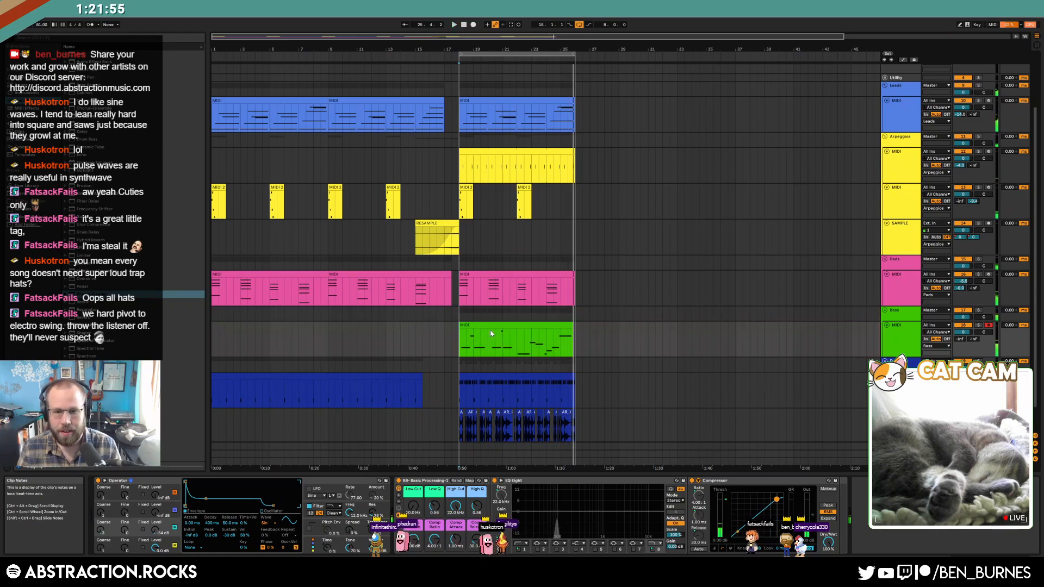
# Step: Duplicate the bass phrase from bars 22–23 into bars 24–25 of the recorded clip and listen to the result
pyautogui.click(527, 325)
pyautogui.doubleClick(527, 325)
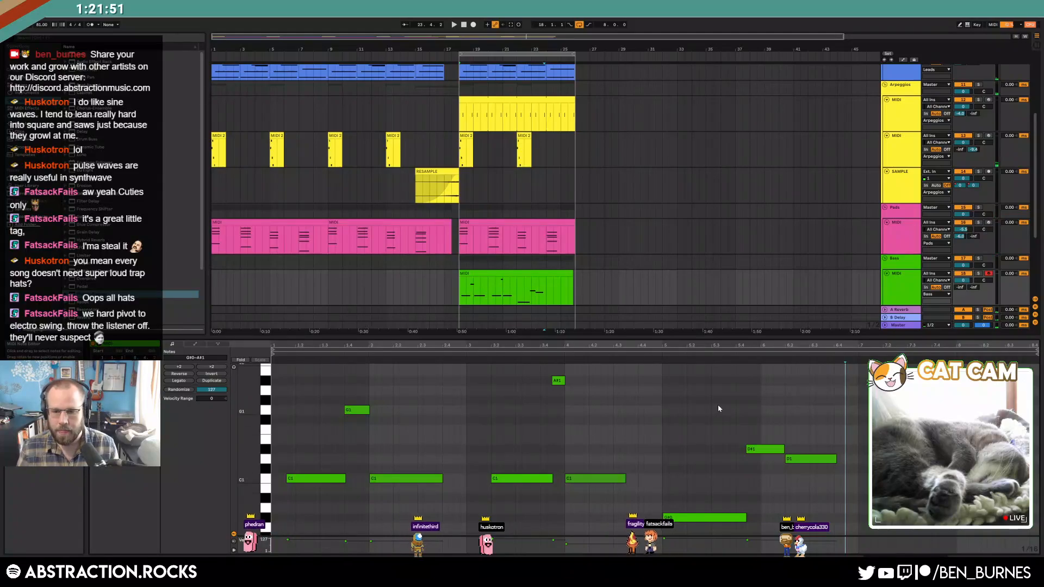
pyautogui.moveTo(672, 421); pyautogui.dragTo(856, 540)
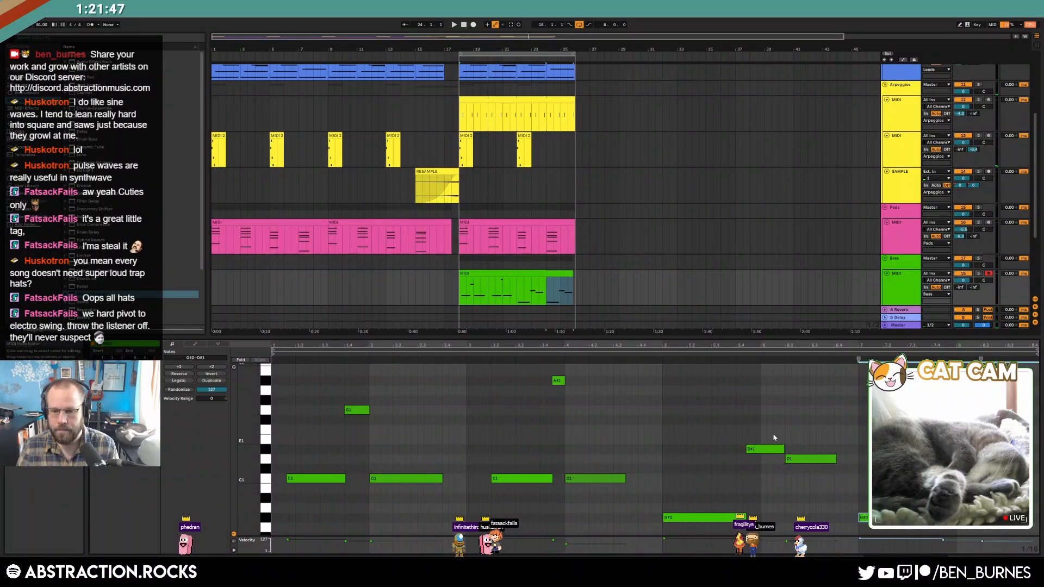
pyautogui.click(760, 449)
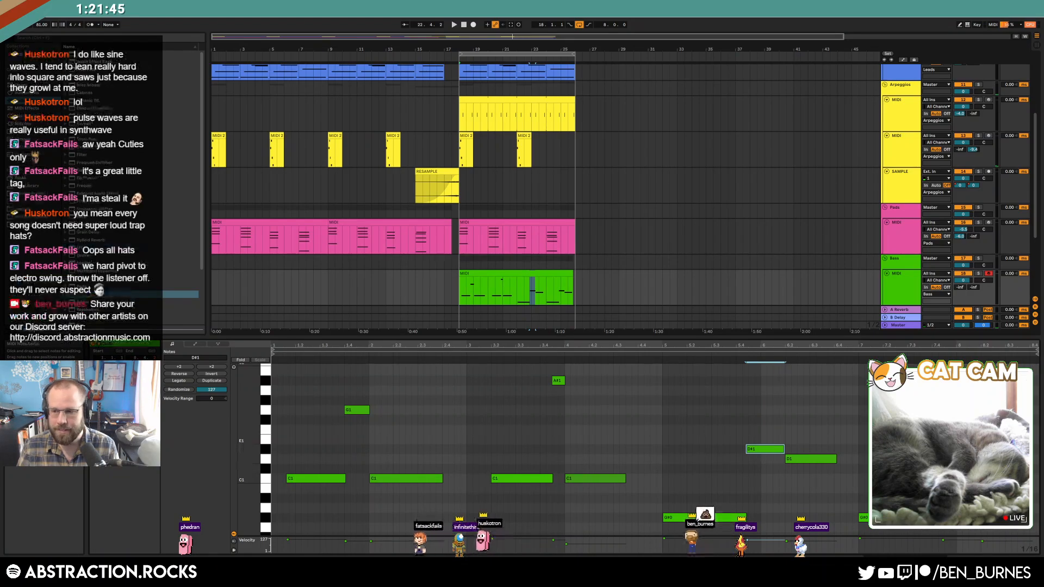
pyautogui.moveTo(958, 427); pyautogui.dragTo(1006, 478)
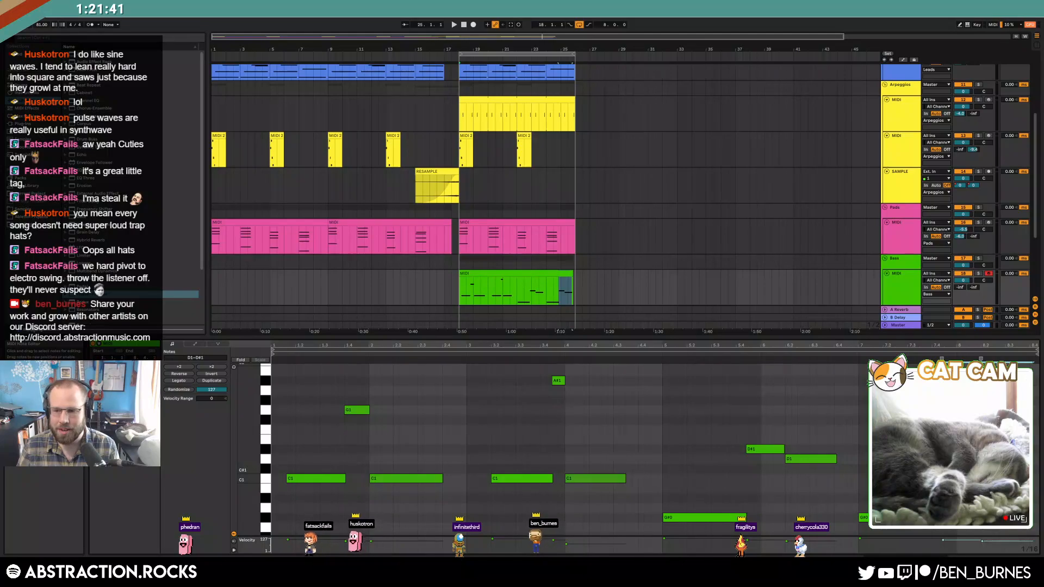
pyautogui.press('space')
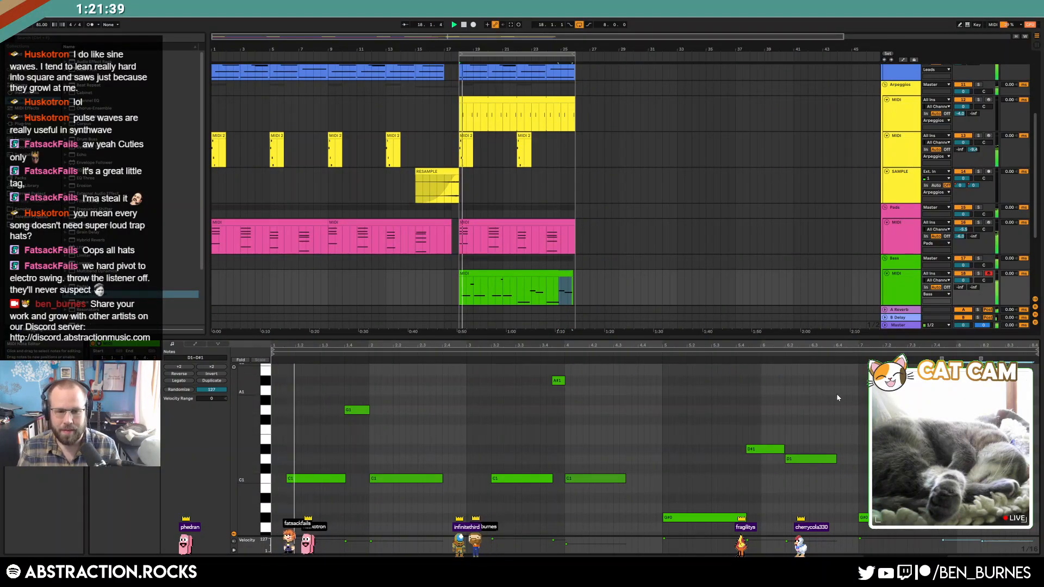
# Step: Start the first C1 bass note slightly earlier, shorten the D#1 note ending bar 22, and shift the following D1 note to bar 23
pyautogui.click(297, 481)
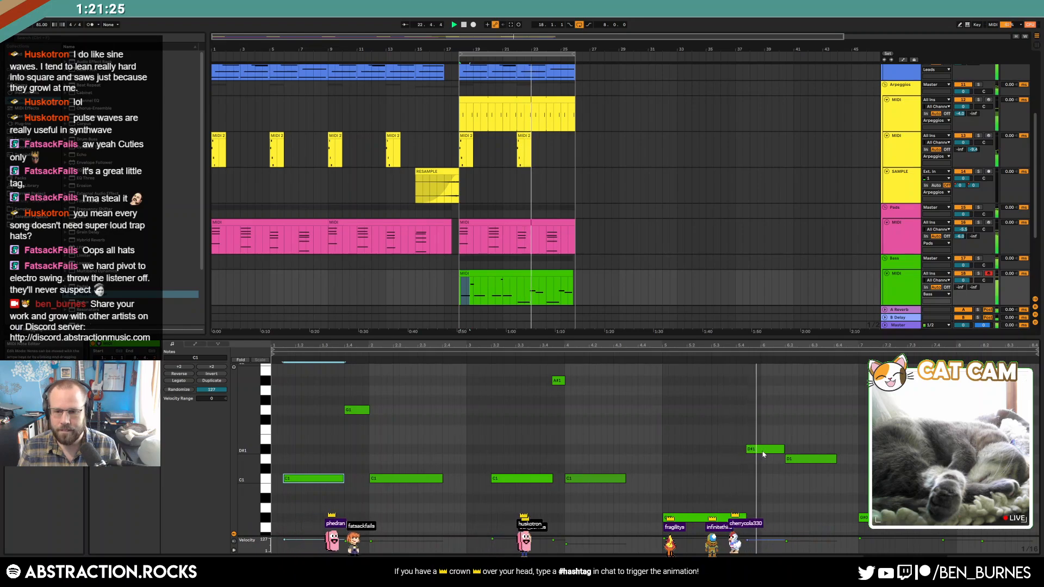
pyautogui.moveTo(797, 460); pyautogui.dragTo(762, 450)
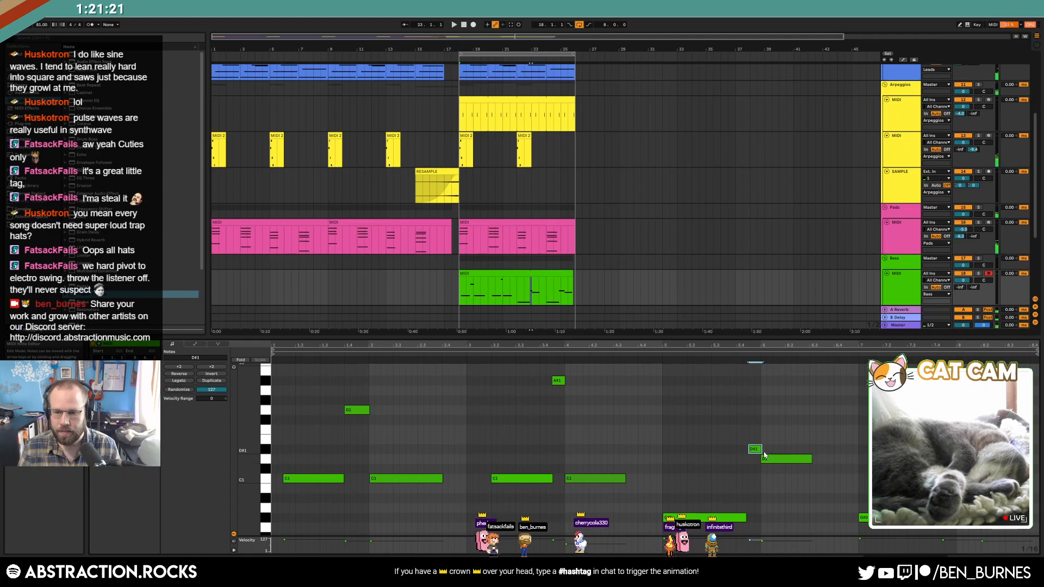
pyautogui.moveTo(811, 460); pyautogui.dragTo(808, 460)
# Step: Raise the G#0 bass note at the start of bar 24 to A#0 and delete the short G#0 note before it
pyautogui.click(839, 503)
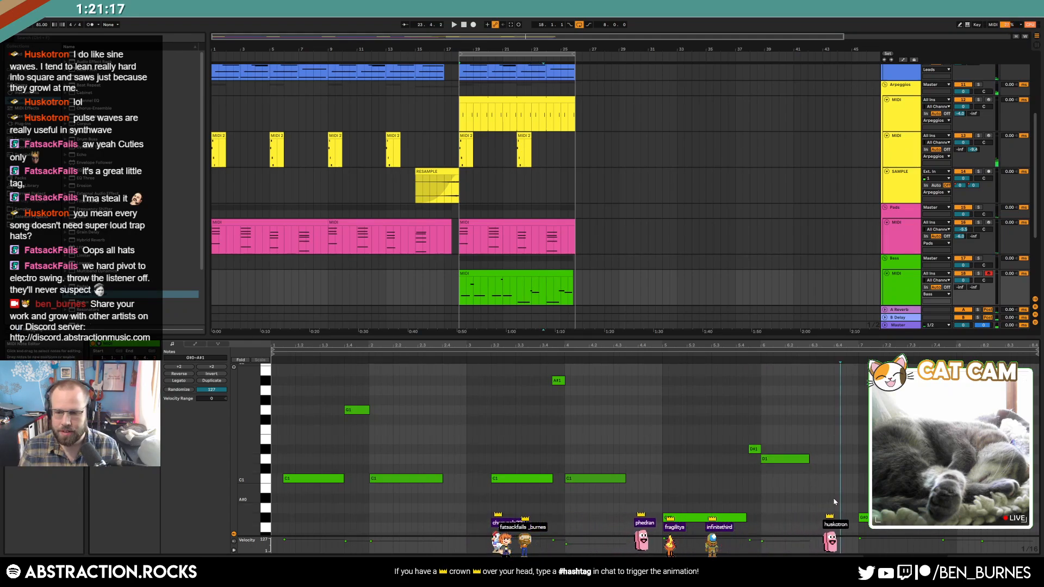
pyautogui.moveTo(892, 518); pyautogui.dragTo(892, 507)
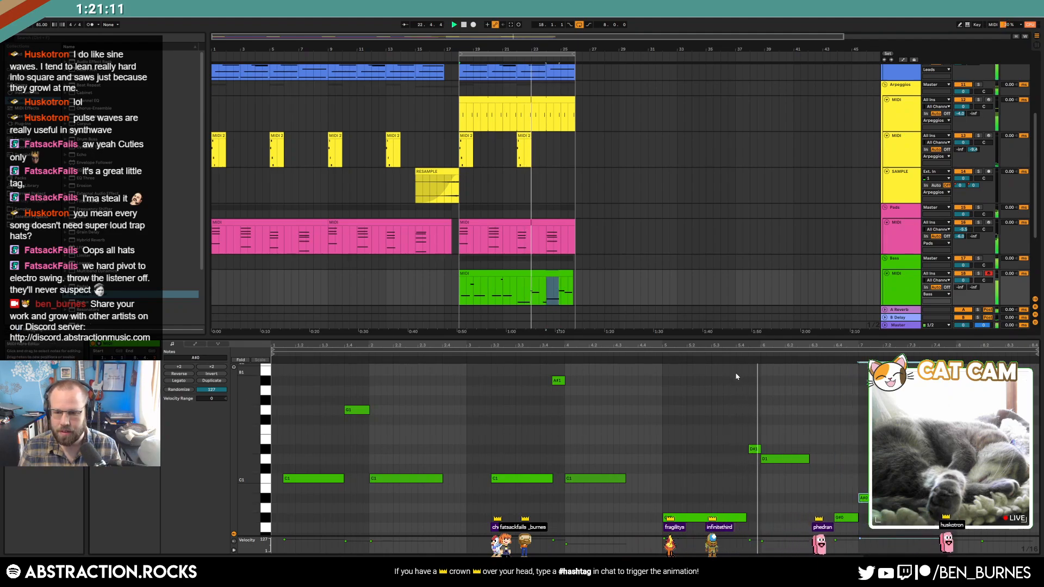
pyautogui.click(849, 518)
pyautogui.press('Delete')
pyautogui.click(879, 498)
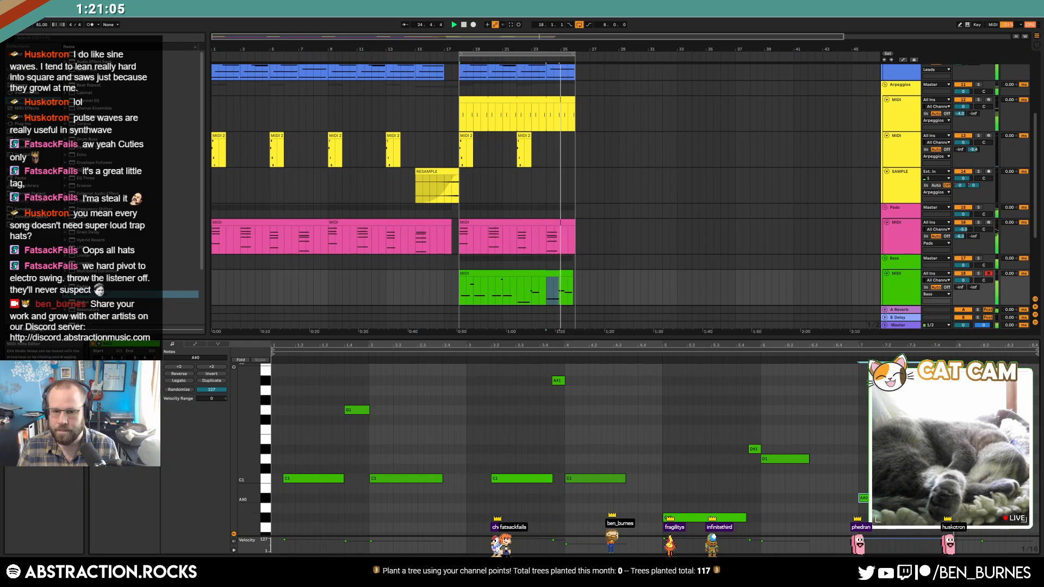
# Step: Raise the final bass note in bar 25 and slightly delay the starts of the G#0 note in bar 22 and A#0 in bar 24
pyautogui.moveTo(1001, 461); pyautogui.dragTo(1001, 441)
pyautogui.click(966, 450)
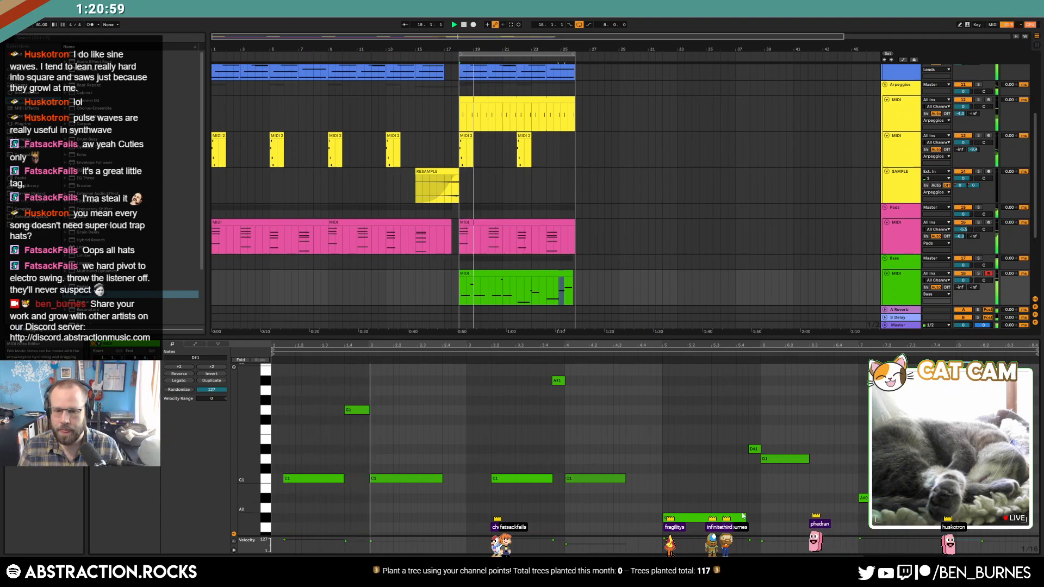
pyautogui.click(665, 518)
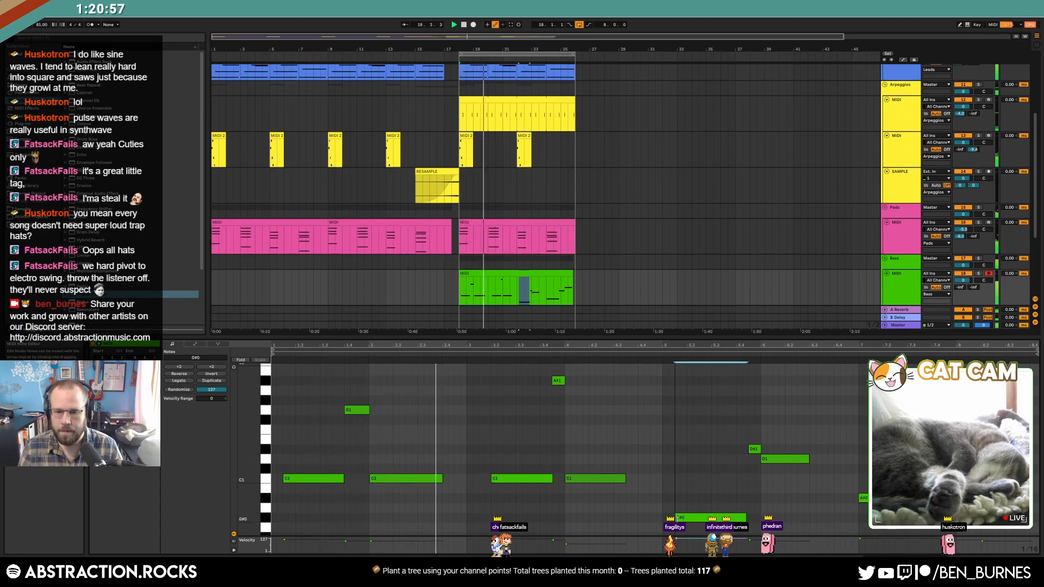
pyautogui.moveTo(860, 497); pyautogui.dragTo(872, 498)
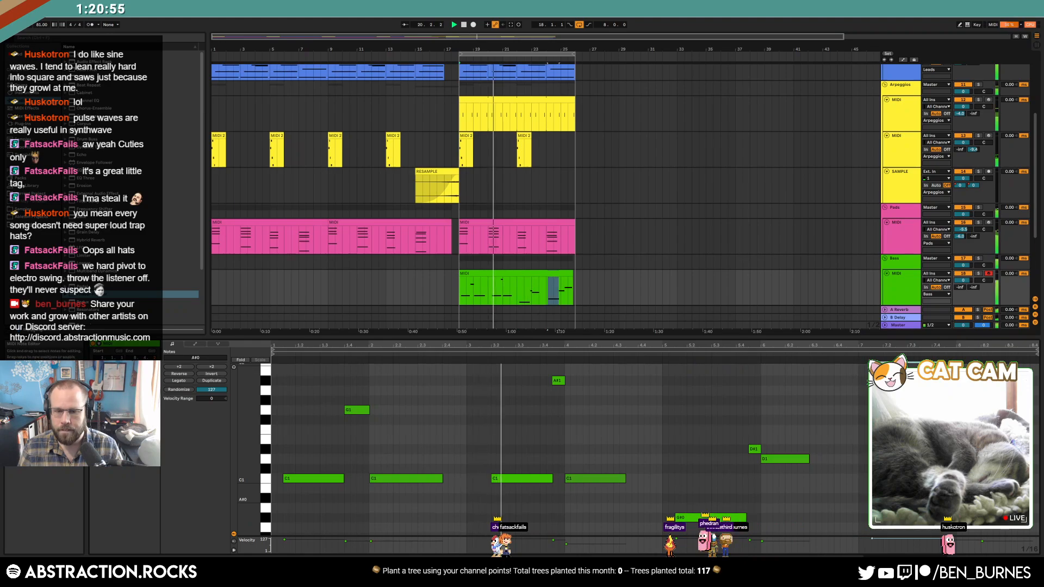
# Step: Adjust oscillator B's output level in the bass track's Operator during playback and select the bass clip
pyautogui.hotkey('shift', 'Tab')
pyautogui.moveTo(155, 530); pyautogui.dragTo(155, 512)
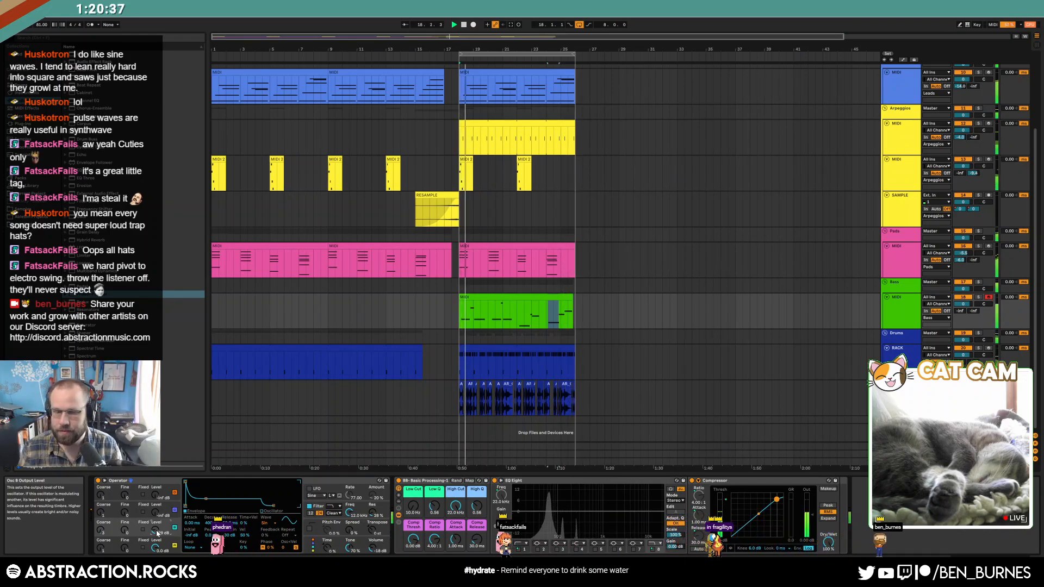
pyautogui.click(503, 298)
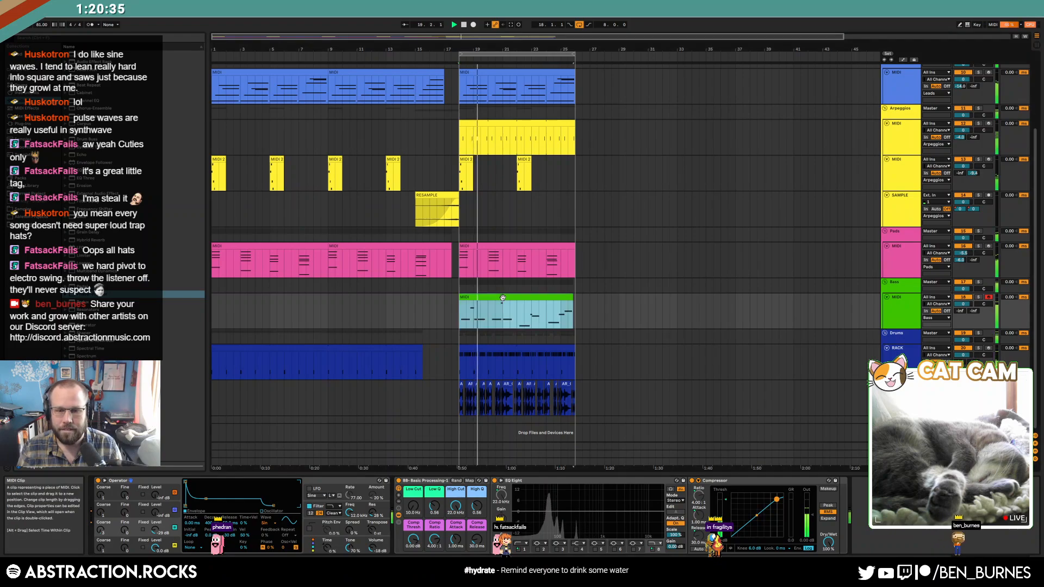
# Step: Set oscillator B's waveform to Saw 3 in the bass track's Operator, lower the filter frequency, and play back the sound
pyautogui.click(313, 537)
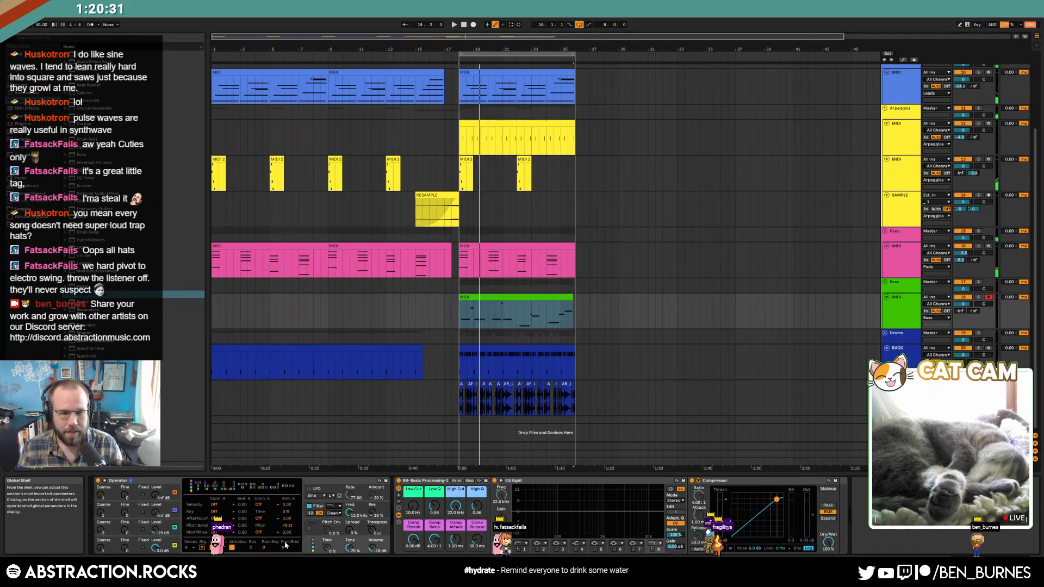
pyautogui.click(193, 548)
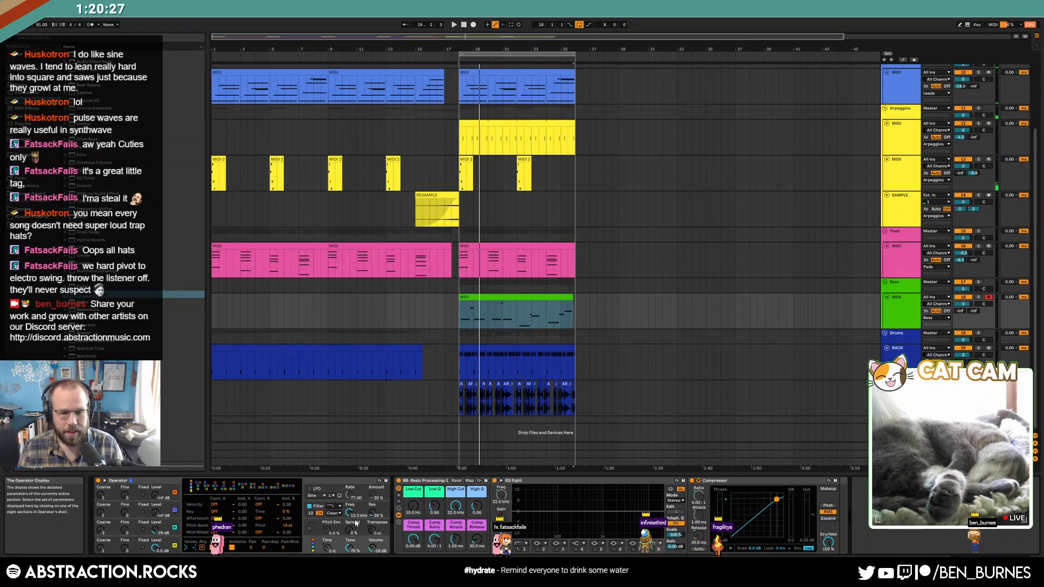
pyautogui.click(110, 529)
pyautogui.click(265, 528)
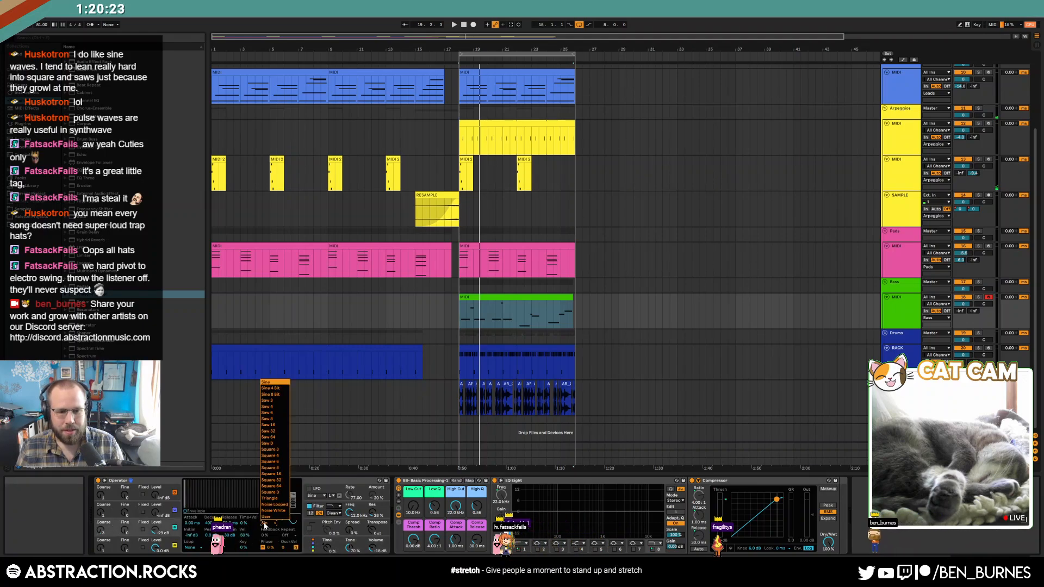
pyautogui.click(283, 402)
pyautogui.moveTo(349, 514)
pyautogui.mouseDown()
pyautogui.moveTo(349, 568)
pyautogui.moveTo(349, 534)
pyautogui.mouseUp()
pyautogui.press('space')
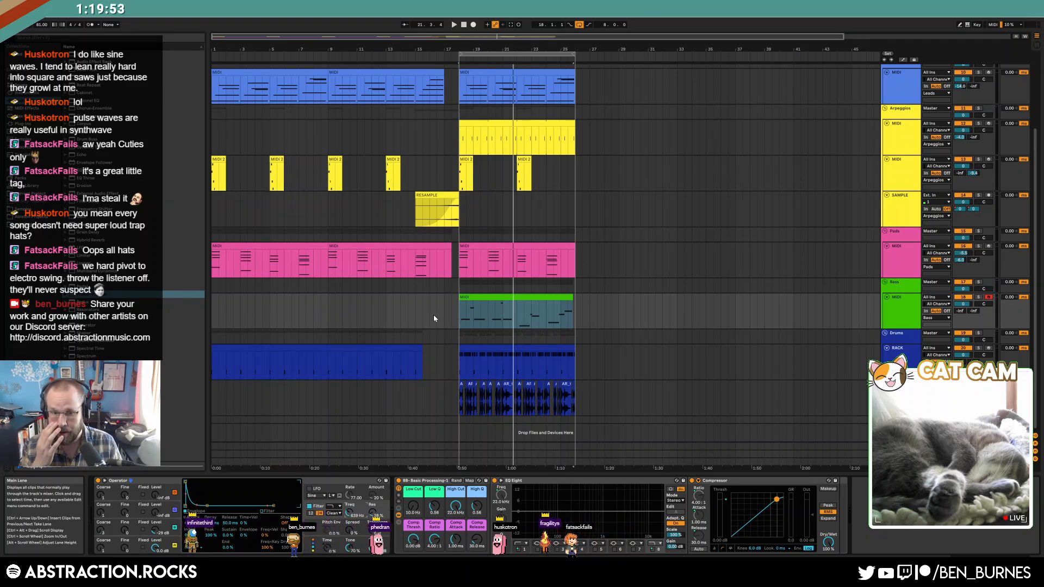
# Step: Play the full section from bar 18 to check the revised Operator bass sound in the mix
pyautogui.click(456, 312)
pyautogui.press('space')
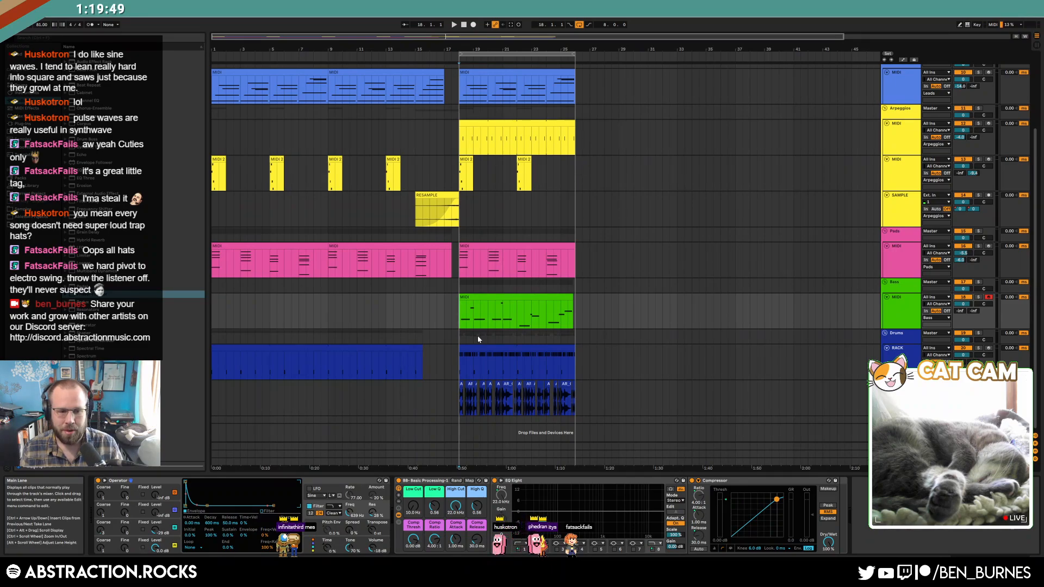
pyautogui.click(156, 512)
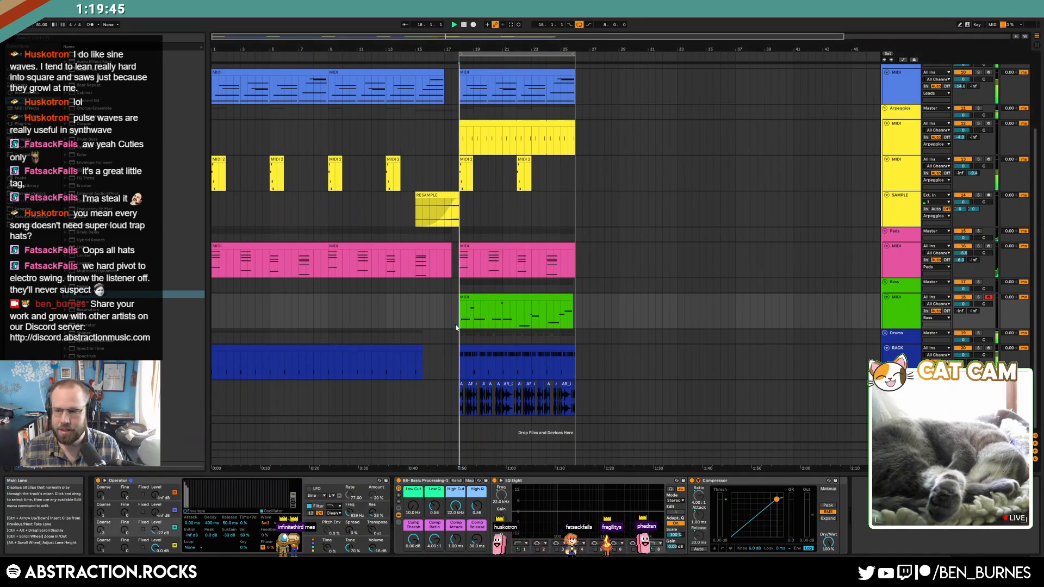
pyautogui.press('space')
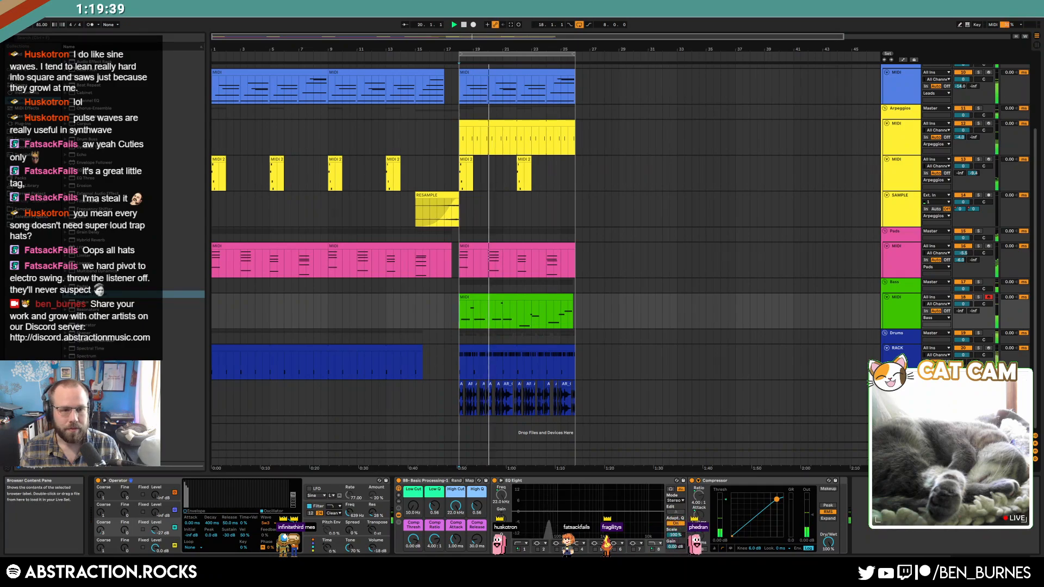
# Step: Insert a Saturator right after Operator on the bass track, using the Soft Sine curve, 5.71 dB drive and a lowered output
pyautogui.moveTo(84, 327); pyautogui.dragTo(403, 501)
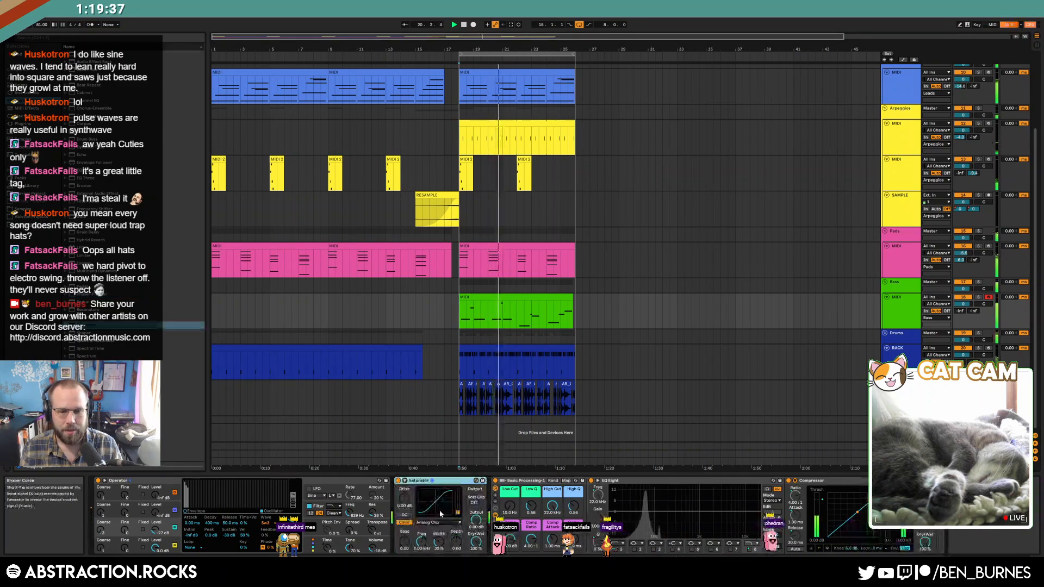
pyautogui.click(426, 523)
pyautogui.click(430, 535)
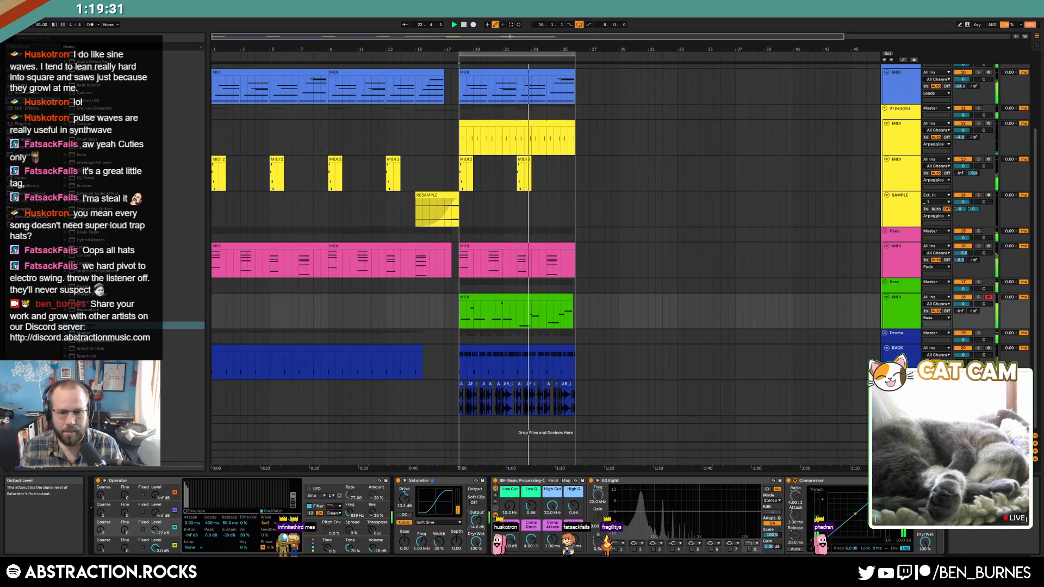
pyautogui.moveTo(446, 508); pyautogui.dragTo(446, 522)
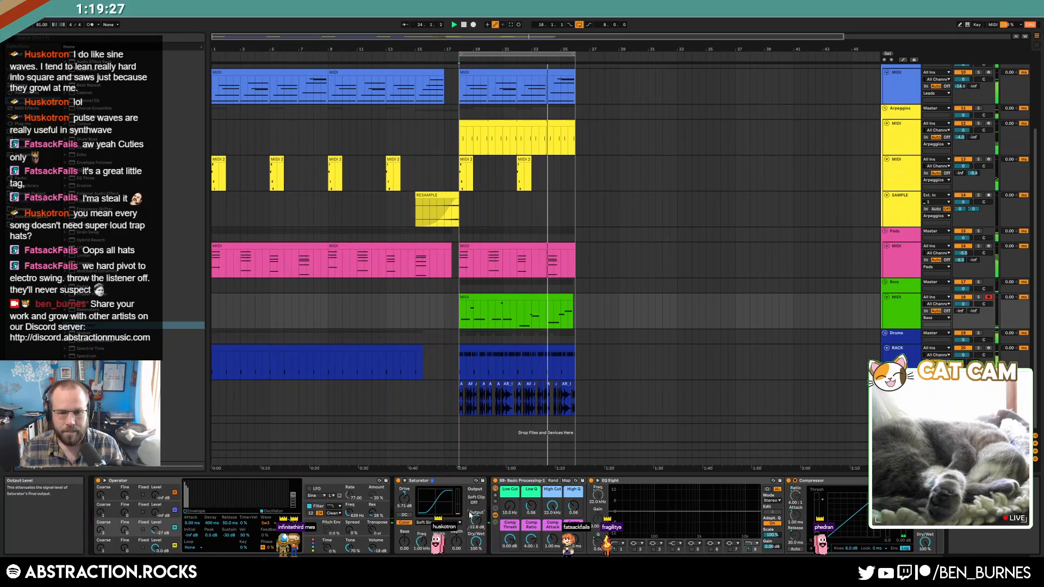
pyautogui.moveTo(476, 519); pyautogui.dragTo(476, 523)
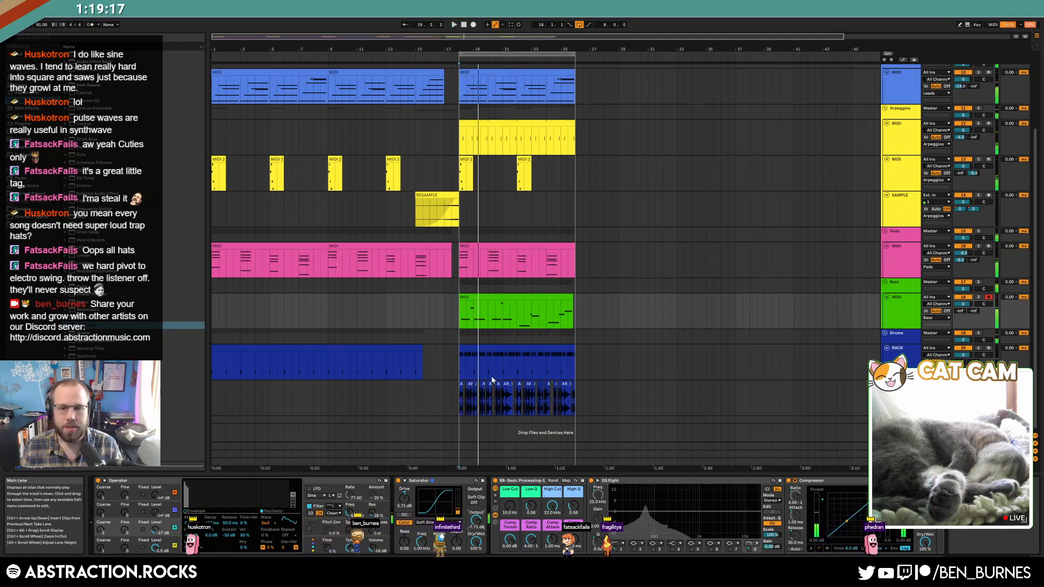
# Step: Insert a new MIDI track directly below the MIDI track in the Leads group
pyautogui.click(531, 351)
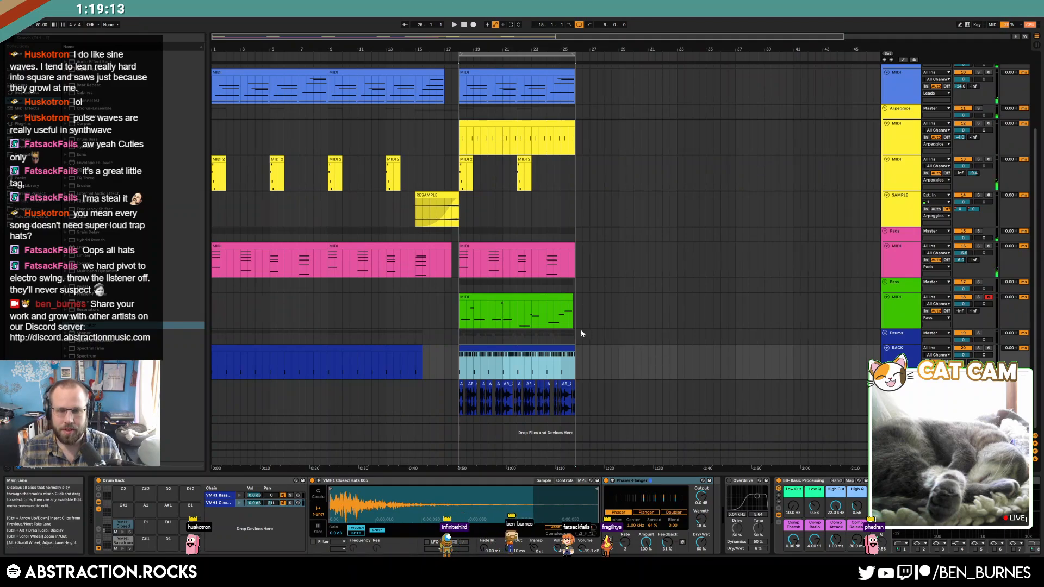
pyautogui.click(896, 319)
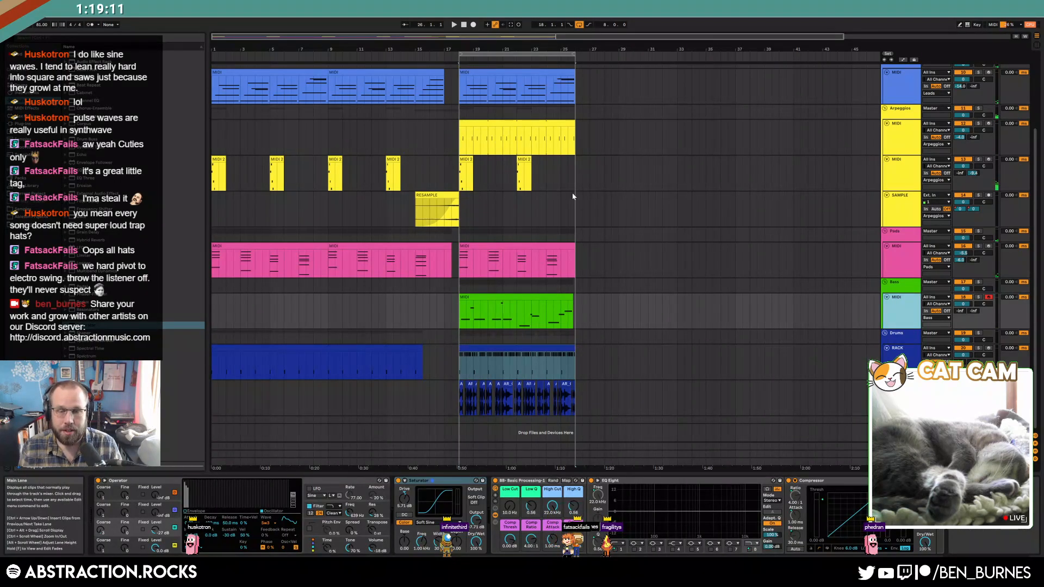
pyautogui.scroll(3, 572, 193)
pyautogui.click(902, 157)
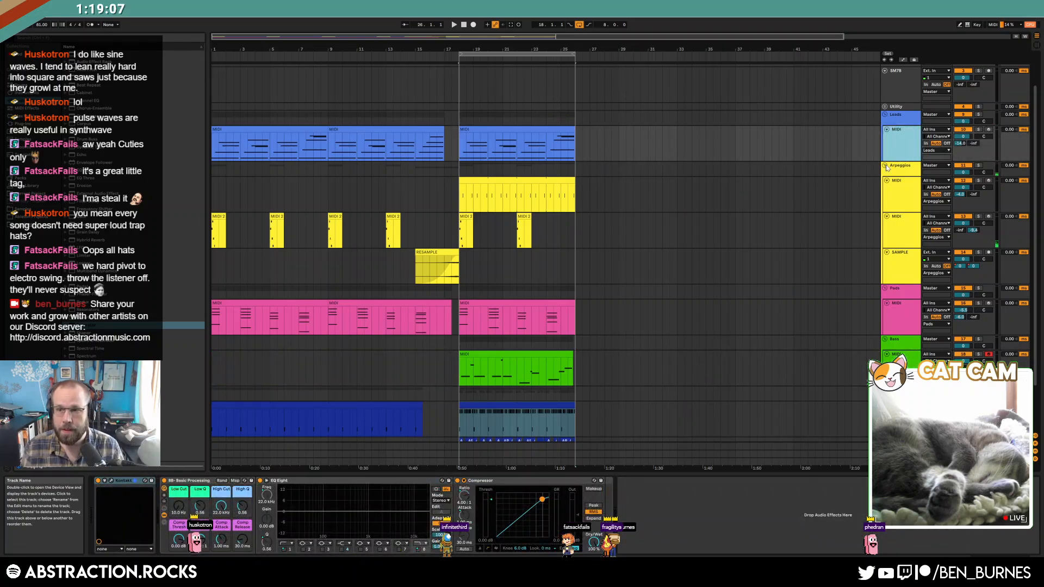
pyautogui.hotkey('ctrl', 'shift', 't')
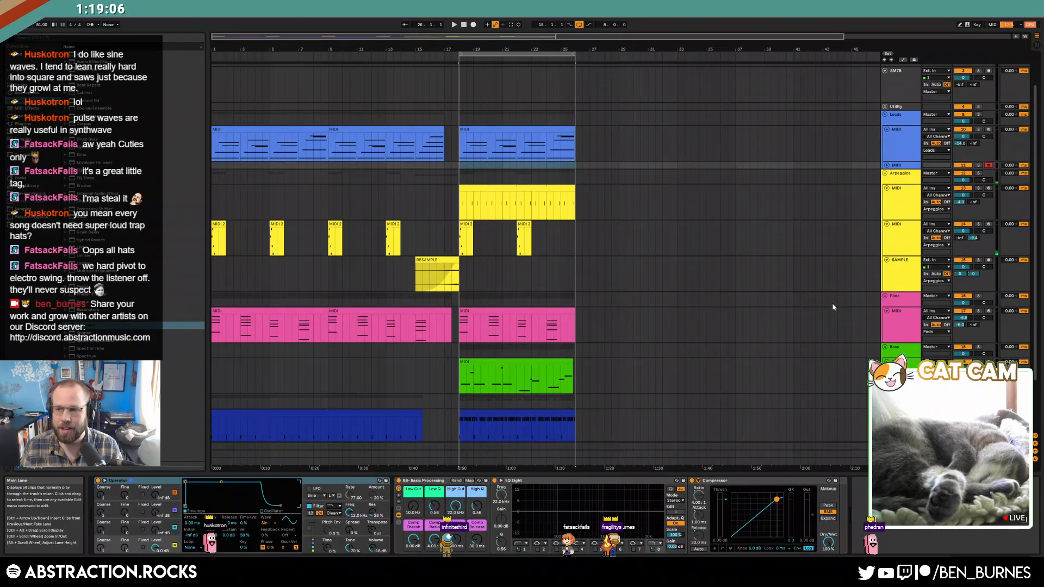
# Step: Freeze the MIDI track in the Pads group
pyautogui.click(898, 334)
pyautogui.rightClick(904, 329)
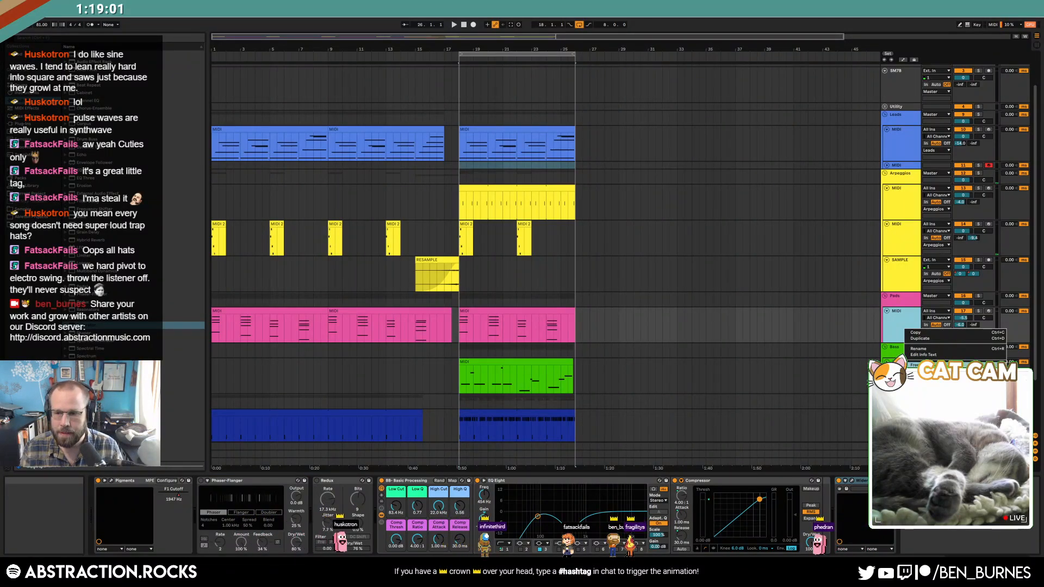
pyautogui.click(922, 365)
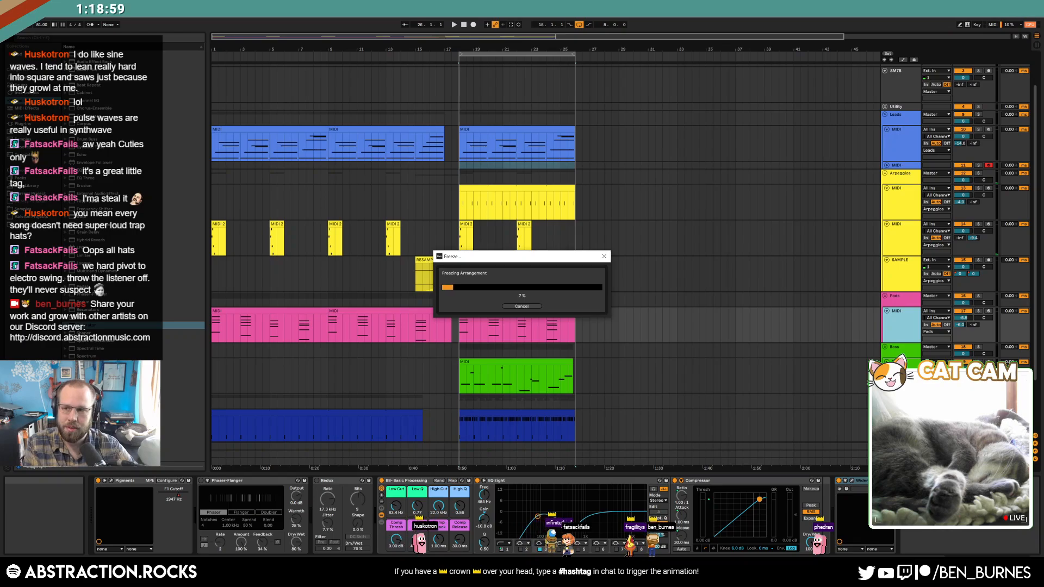
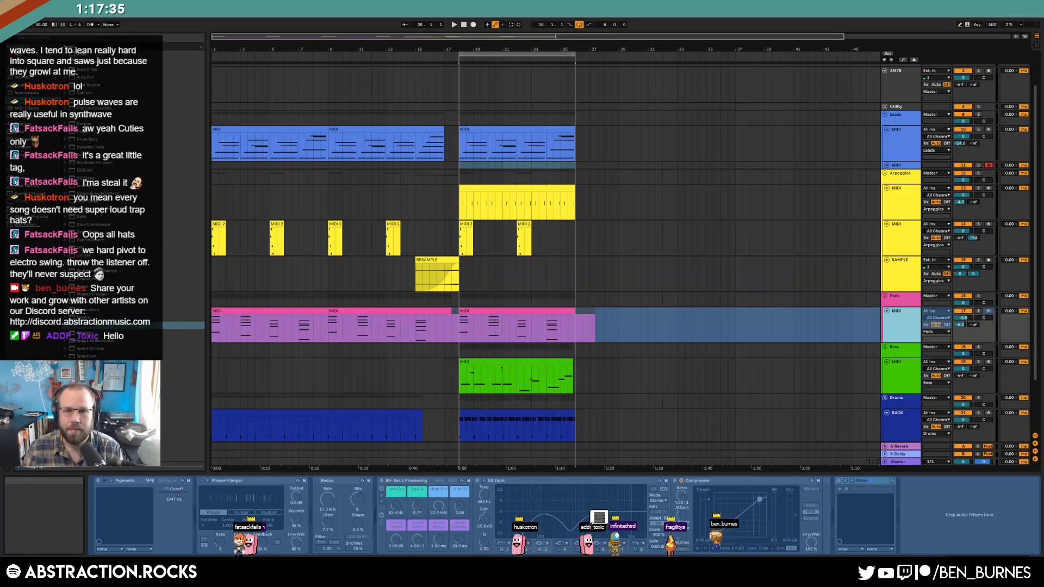
# Step: Move the frozen pad track's leftover tail out to about bar 45 and duplicate the bar 18 pad clip twice
pyautogui.click(604, 329)
pyautogui.click(515, 312)
pyautogui.hotkey('ctrl', 'd')
pyautogui.hotkey('ctrl', 'z')
pyautogui.moveTo(586, 312); pyautogui.dragTo(858, 317)
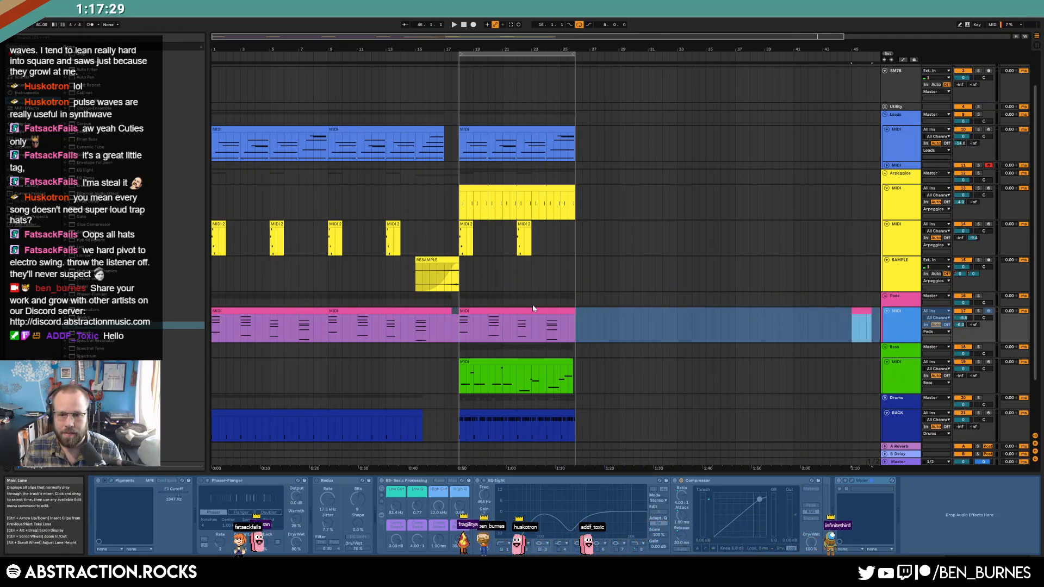
pyautogui.click(529, 311)
pyautogui.hotkey('ctrl', 'd')
pyautogui.hotkey('ctrl', 'd')
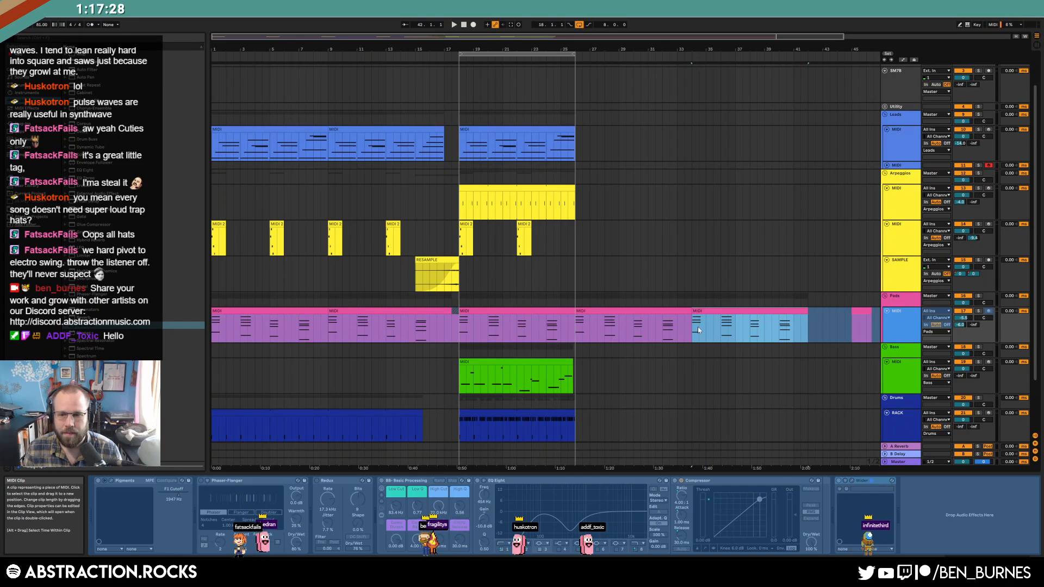
# Step: Play the arrangement from the start and inspect the gap between the lead clips just before bar 18
pyautogui.click(406, 315)
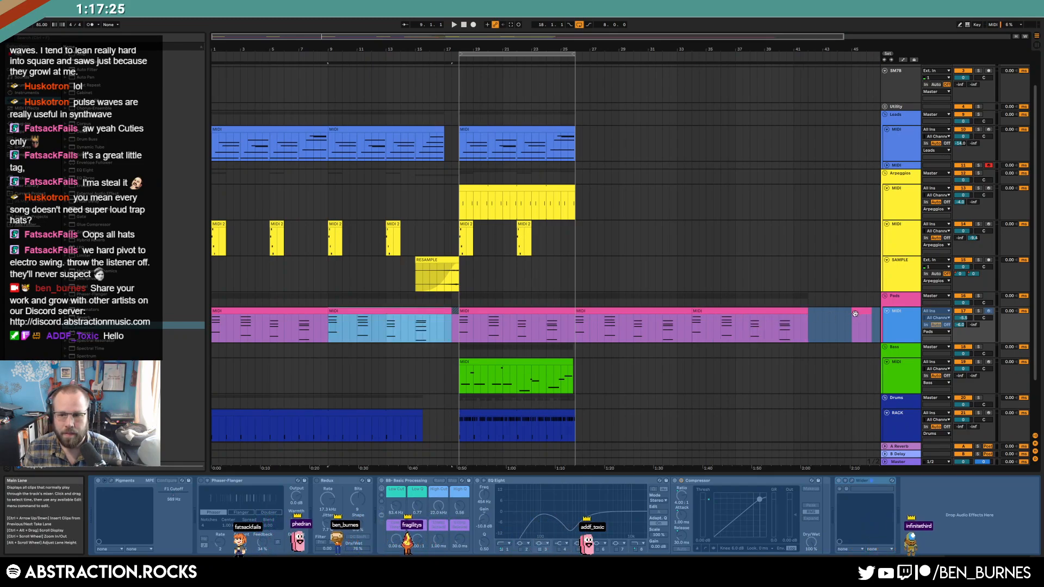
pyautogui.moveTo(849, 49); pyautogui.dragTo(849, 37)
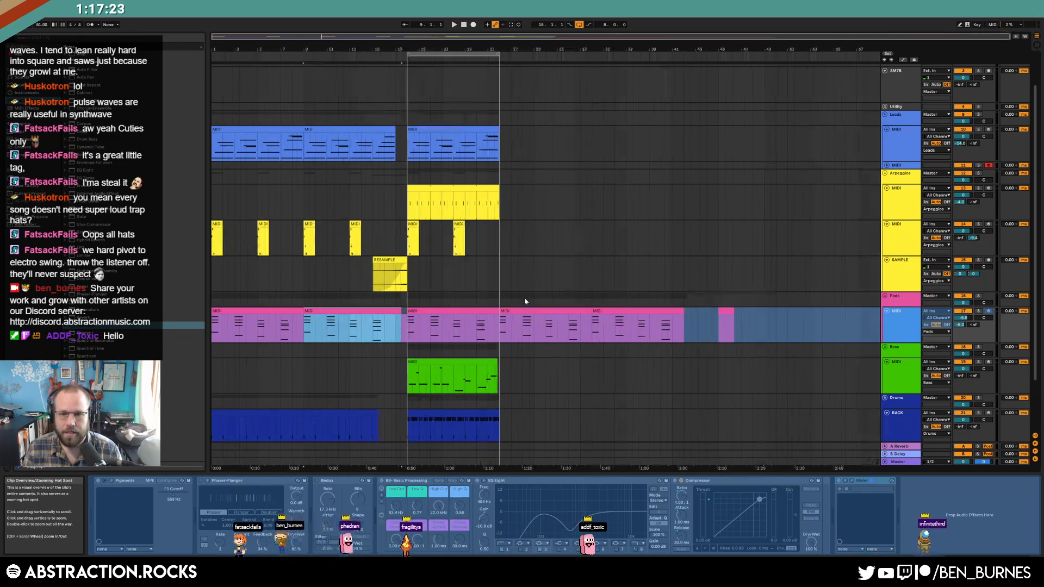
pyautogui.click(464, 25)
pyautogui.press('space')
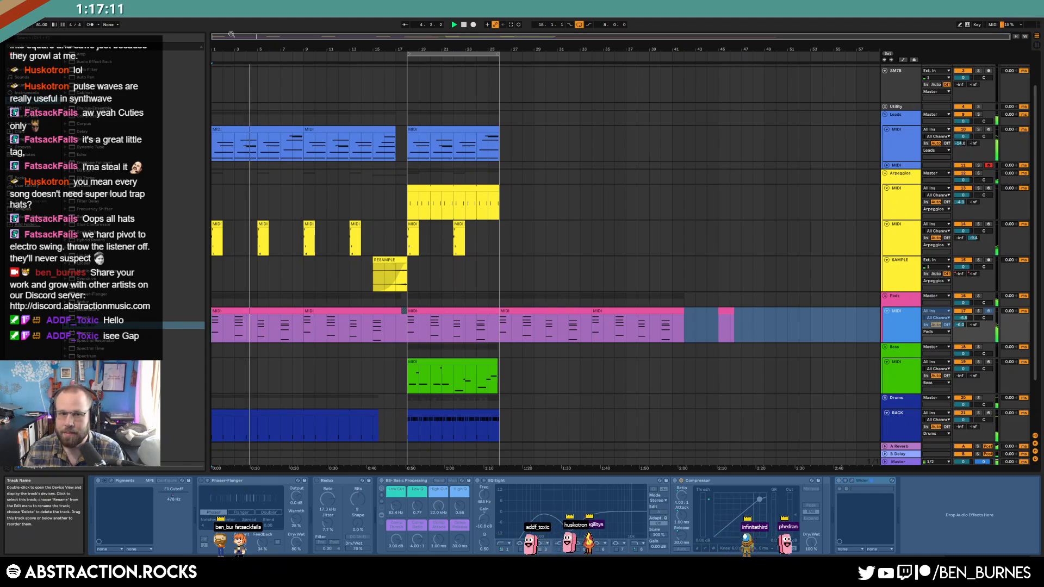
pyautogui.moveTo(209, 111); pyautogui.dragTo(162, 109)
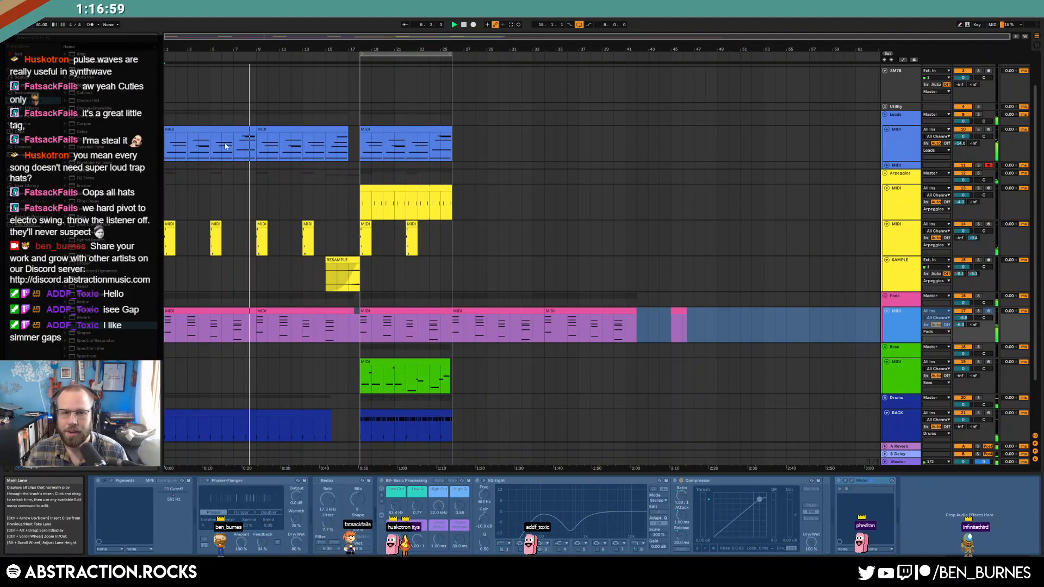
pyautogui.moveTo(351, 155); pyautogui.dragTo(359, 183)
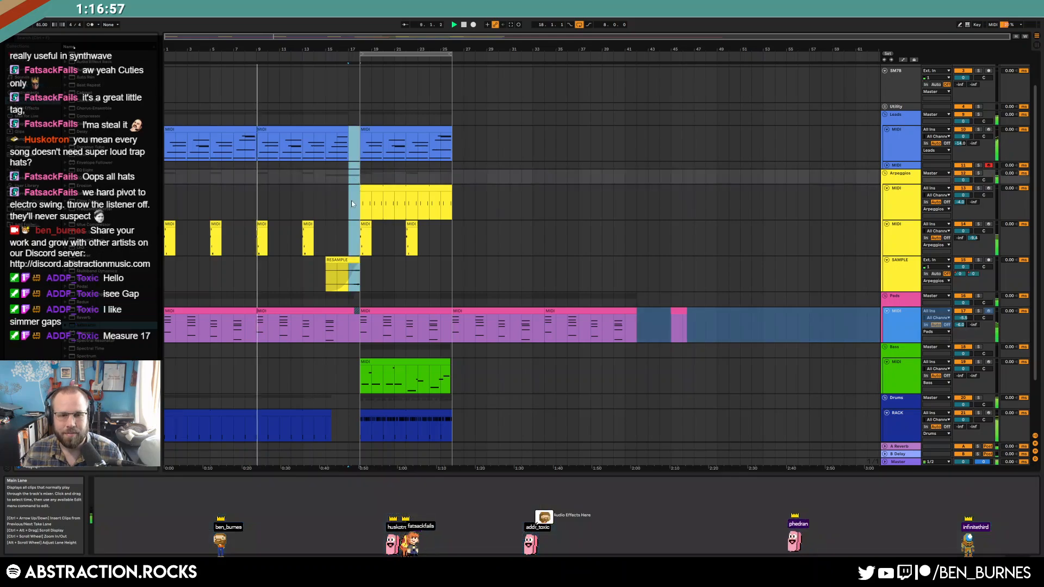
pyautogui.click(351, 205)
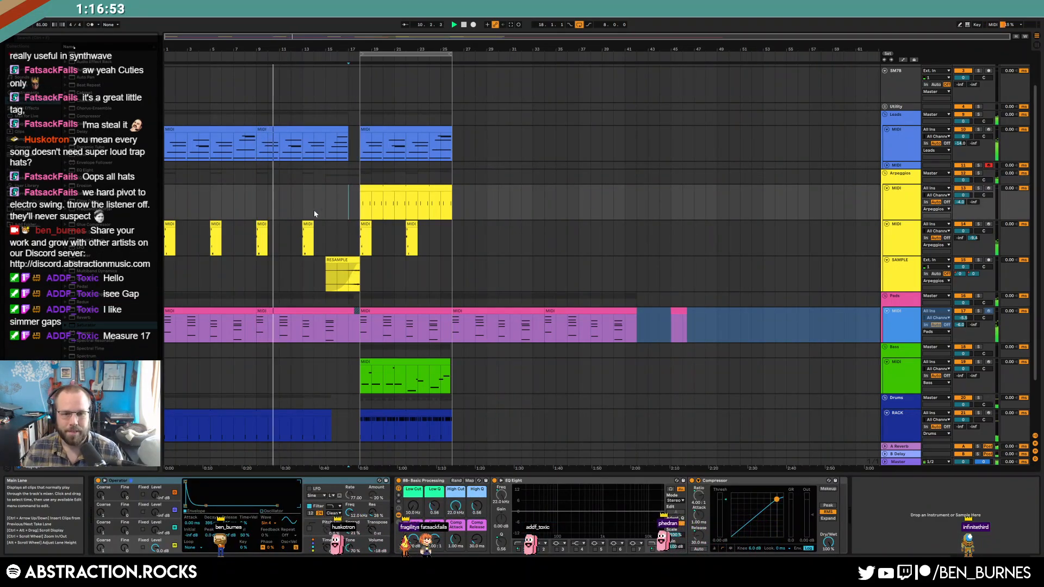
pyautogui.scroll(-2, 288, 256)
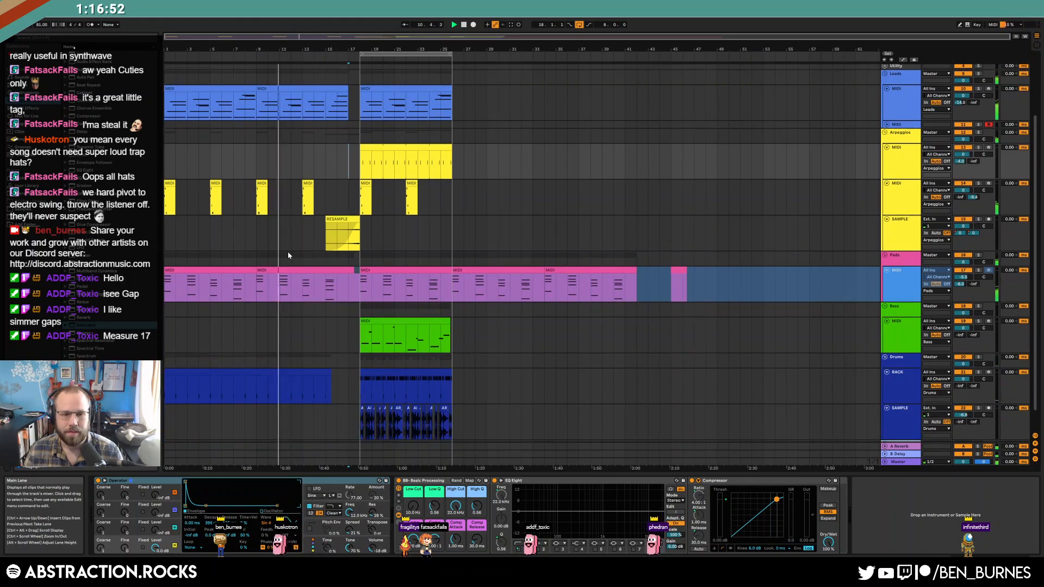
# Step: Deactivate a group of notes in the drum rack's first MIDI clip and open the rack's bar 18 clip for review
pyautogui.click(288, 370)
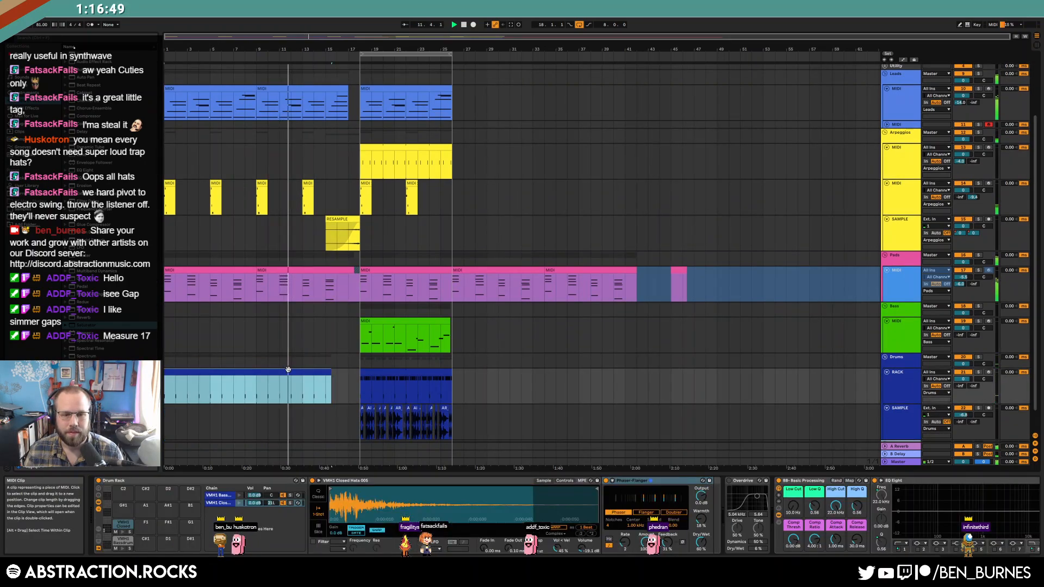
pyautogui.doubleClick(288, 370)
pyautogui.moveTo(843, 371); pyautogui.dragTo(896, 401)
pyautogui.press('0')
pyautogui.hotkey('shift', 'Tab')
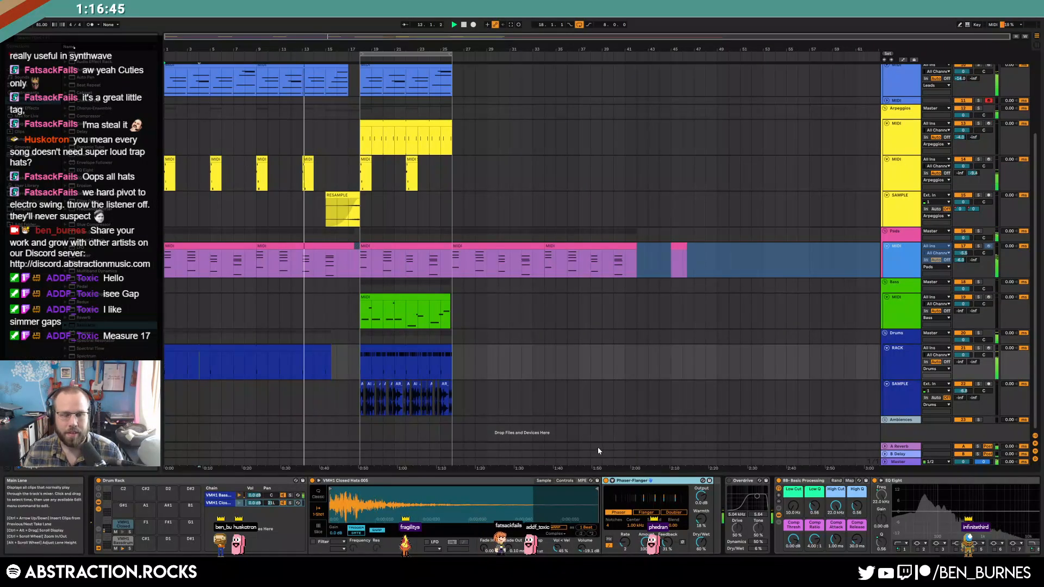
pyautogui.doubleClick(386, 348)
pyautogui.hotkey('shift', 'Tab')
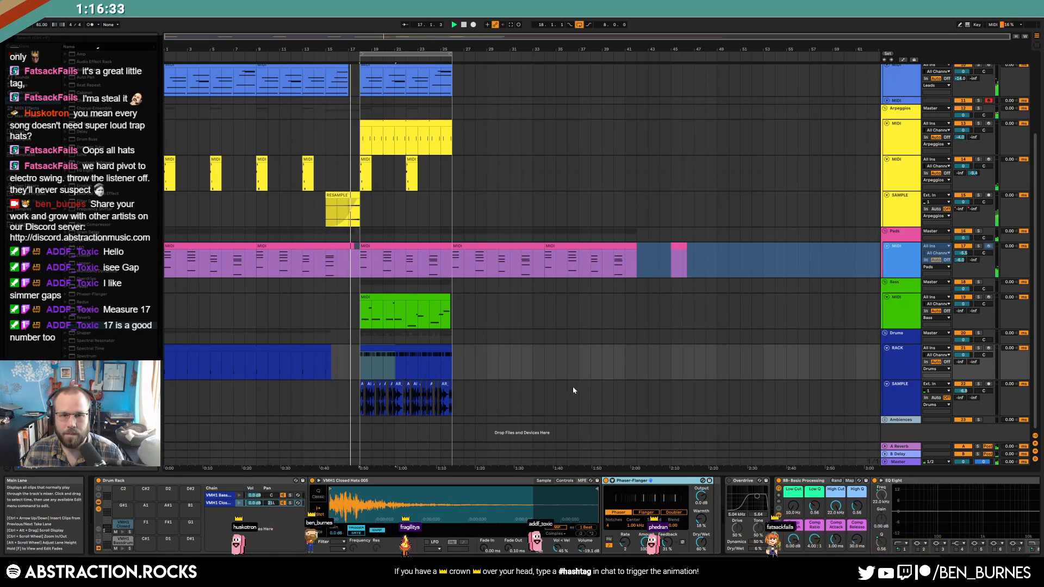
# Step: Extend the second lead clip to bar 18 and lengthen all notes of its final chord to fill the added space
pyautogui.scroll(1, 355, 97)
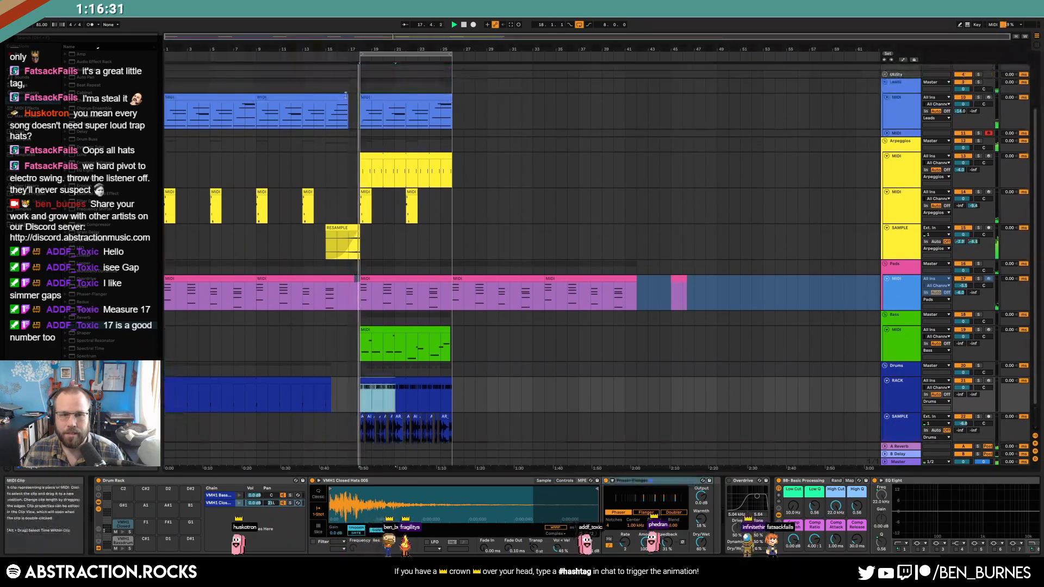
pyautogui.click(355, 96)
pyautogui.doubleClick(354, 96)
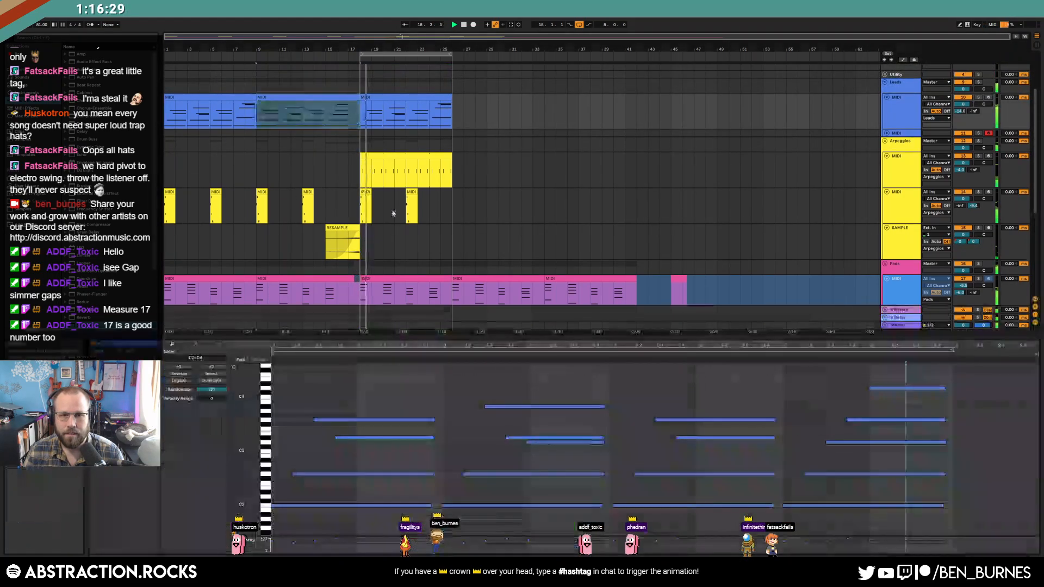
pyautogui.moveTo(904, 376); pyautogui.dragTo(931, 530)
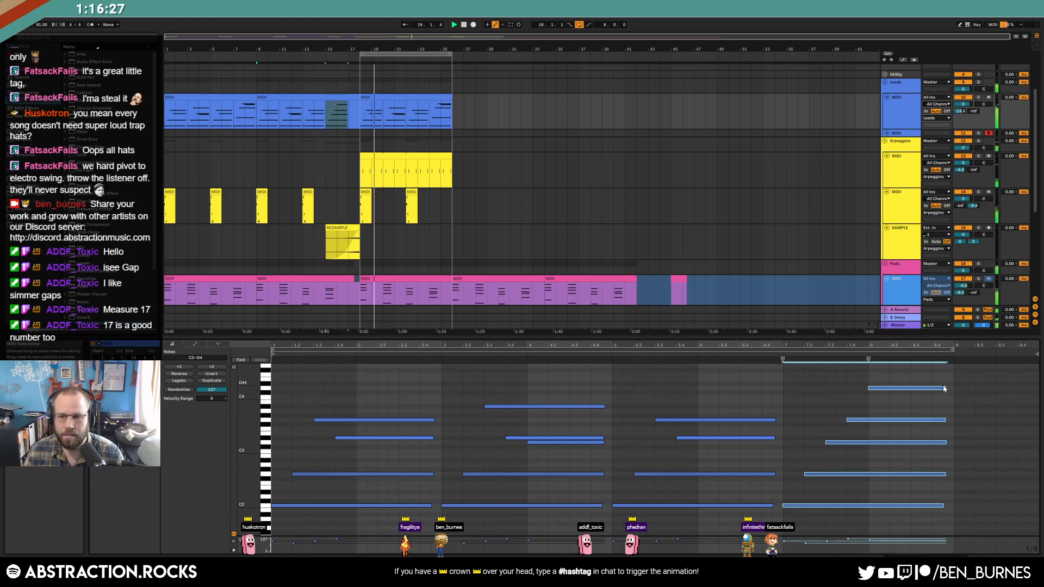
pyautogui.moveTo(947, 387); pyautogui.dragTo(1018, 402)
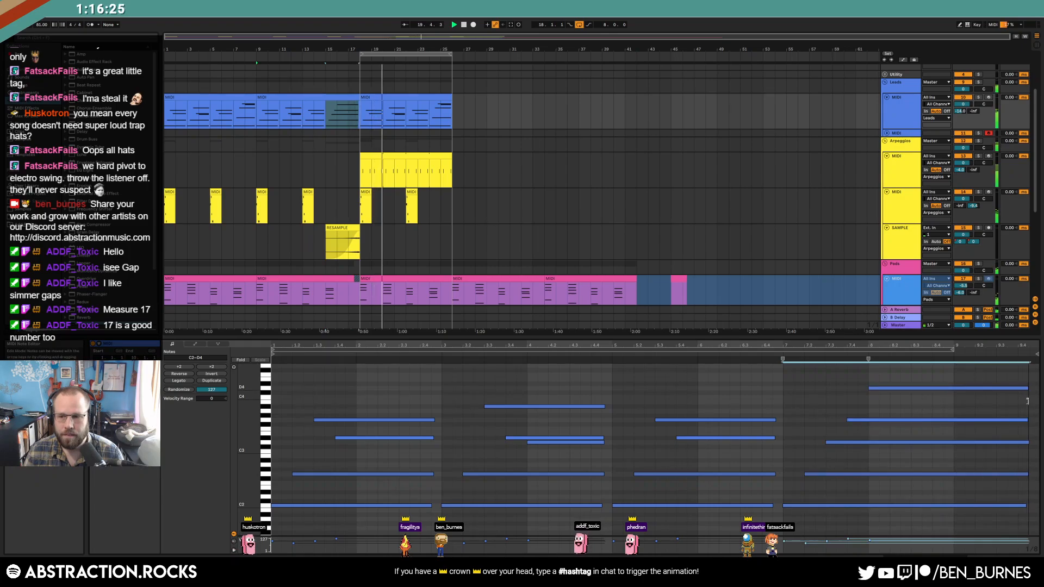
pyautogui.hotkey('shift', 'Tab')
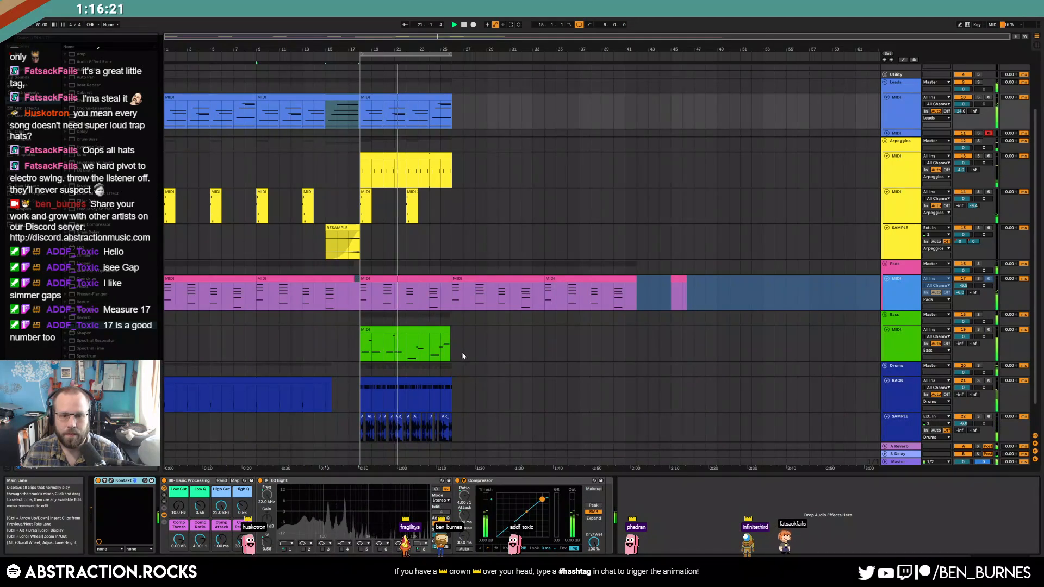
# Step: Shorten the second and fourth C1 notes in the bar 18 bass clip and shift its final F1 note slightly earlier
pyautogui.doubleClick(401, 328)
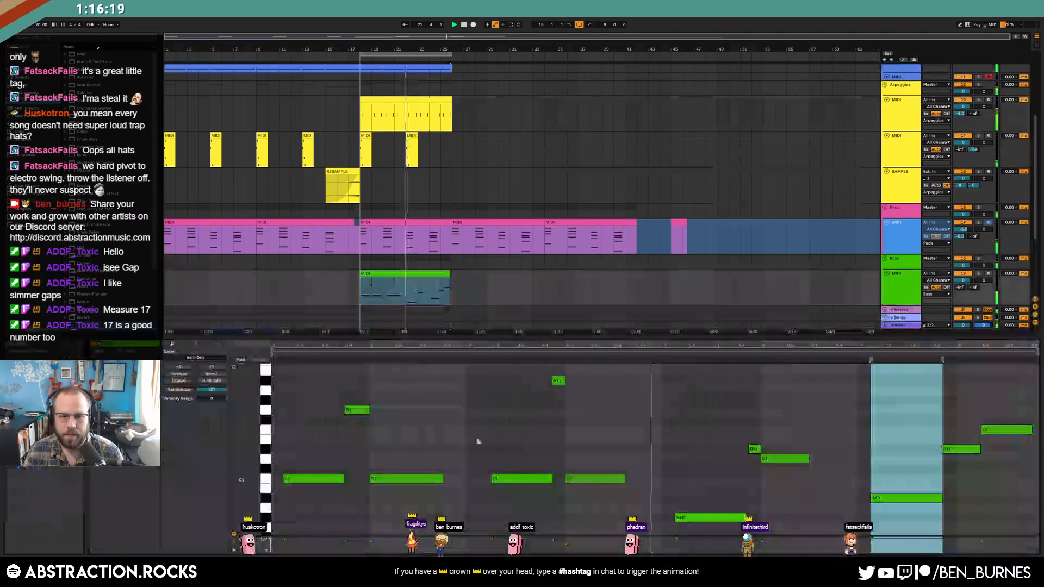
pyautogui.click(616, 480)
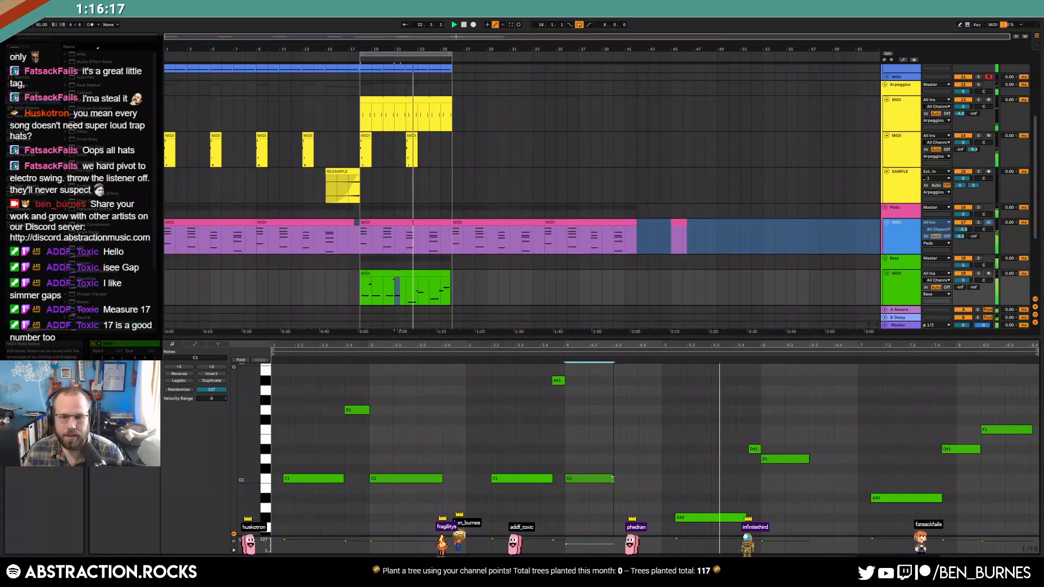
pyautogui.moveTo(441, 479); pyautogui.dragTo(415, 477)
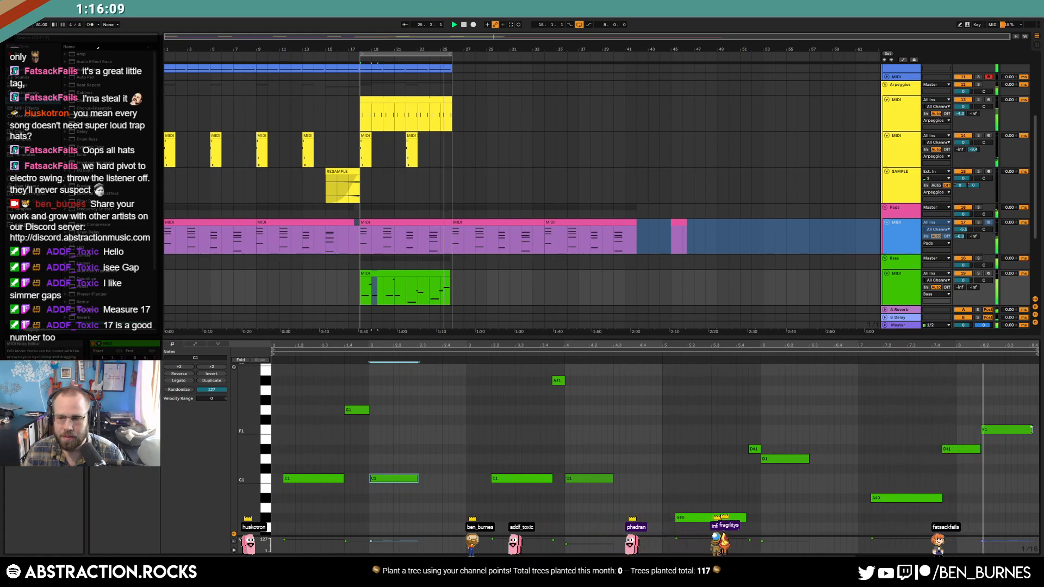
pyautogui.moveTo(1021, 434)
pyautogui.mouseDown()
pyautogui.moveTo(1003, 435)
pyautogui.moveTo(1029, 430)
pyautogui.mouseUp()
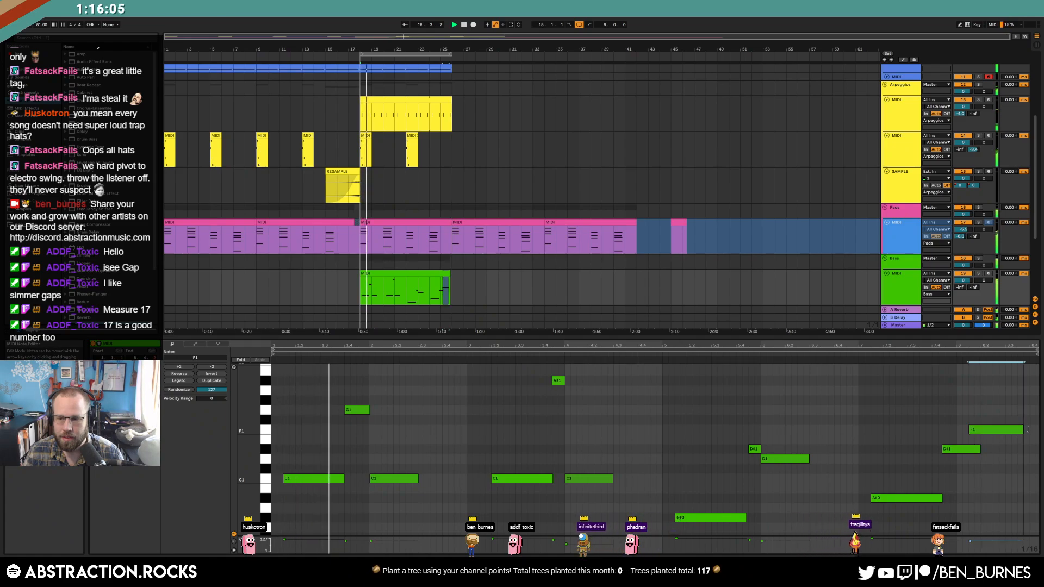
# Step: Extend the end of the bar 18 bass clip to the loop end at bar 26
pyautogui.moveTo(452, 275); pyautogui.dragTo(362, 273)
pyautogui.click(441, 290)
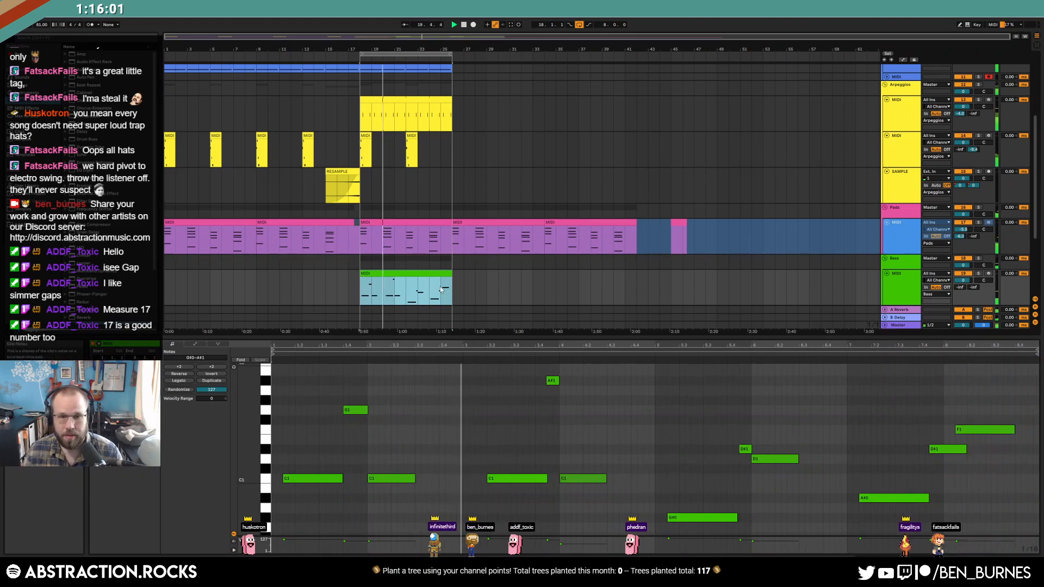
pyautogui.click(641, 298)
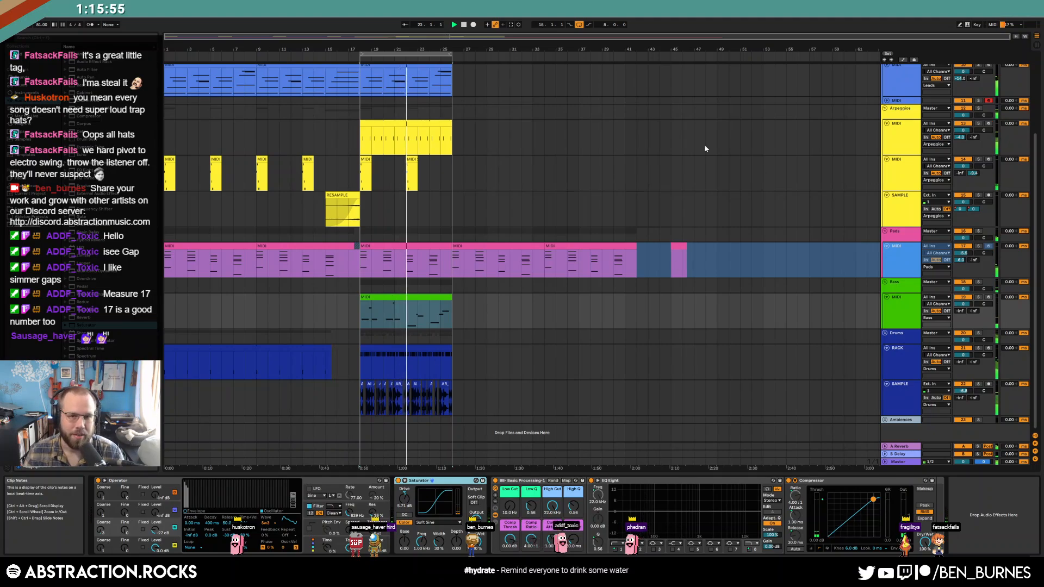
# Step: Unfold the empty second MIDI track in the Leads group and place the edit position at bar 18
pyautogui.scroll(2, 401, 245)
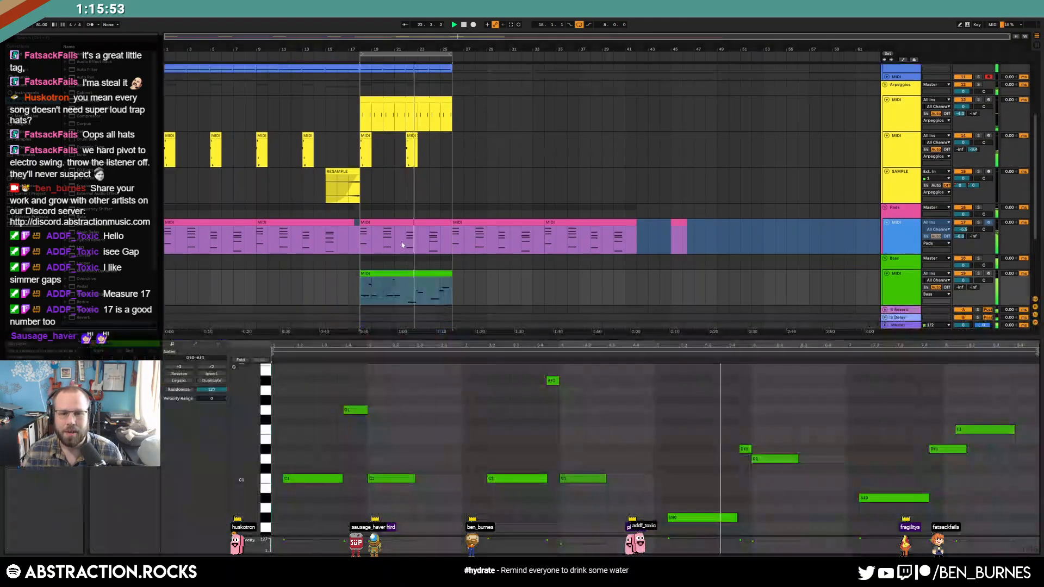
pyautogui.scroll(3, 487, 289)
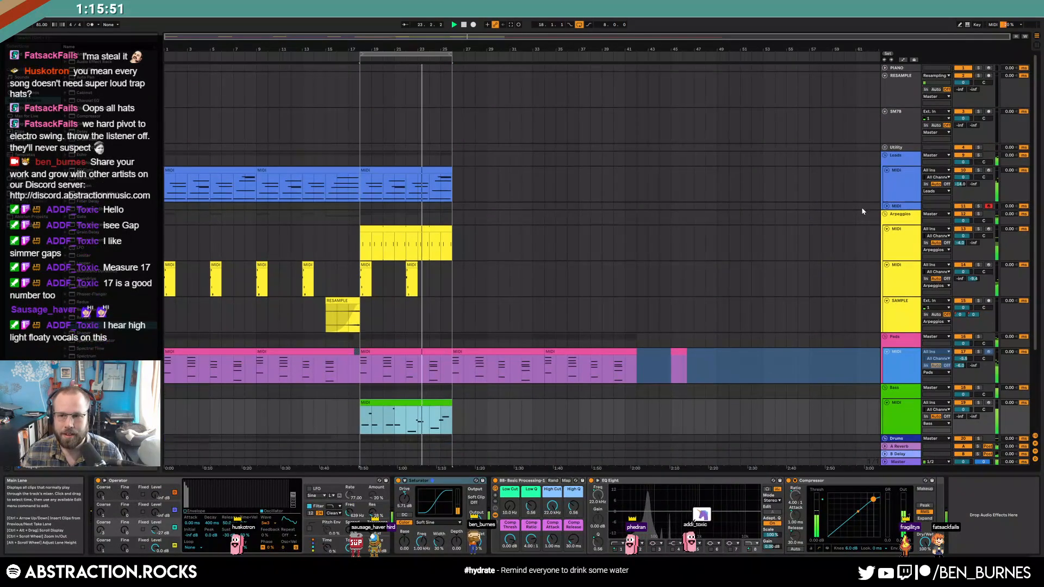
pyautogui.click(897, 207)
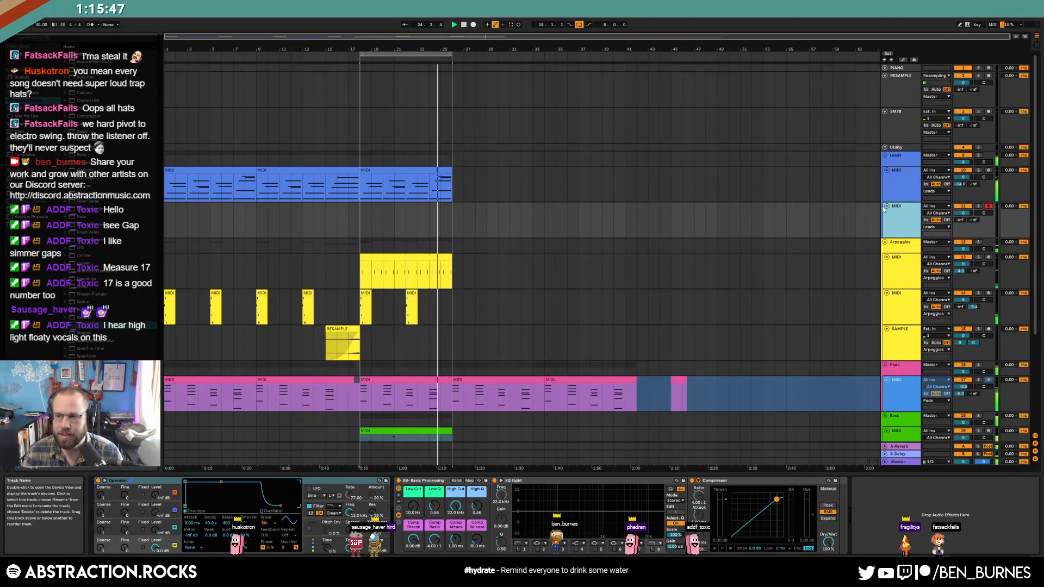
pyautogui.click(367, 224)
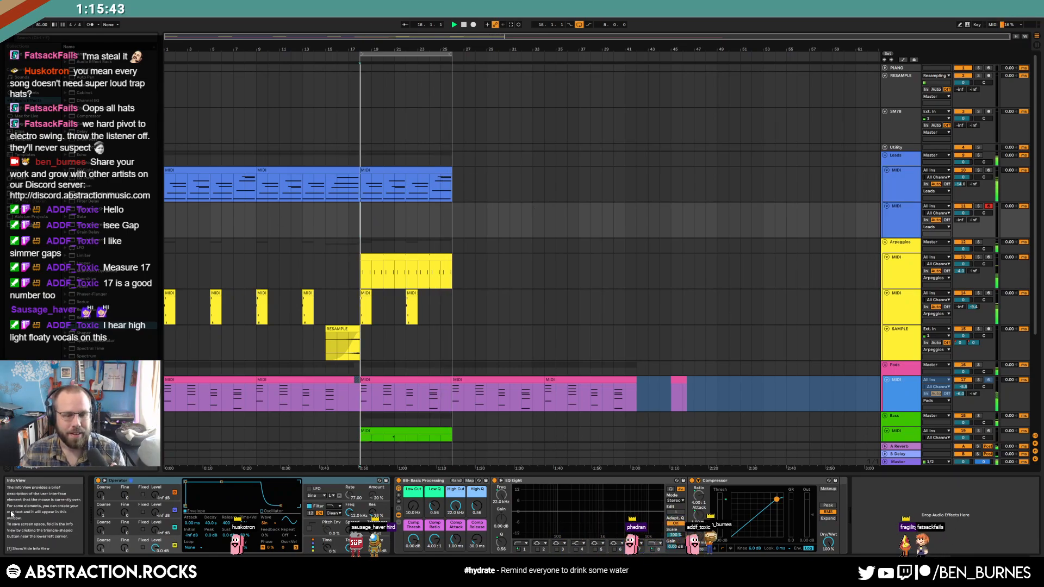
# Step: Switch to Splice, search the samples for "vocal", and filter the loops to the key of C minor
pyautogui.moveTo(75, 575)
pyautogui.click(73, 540)
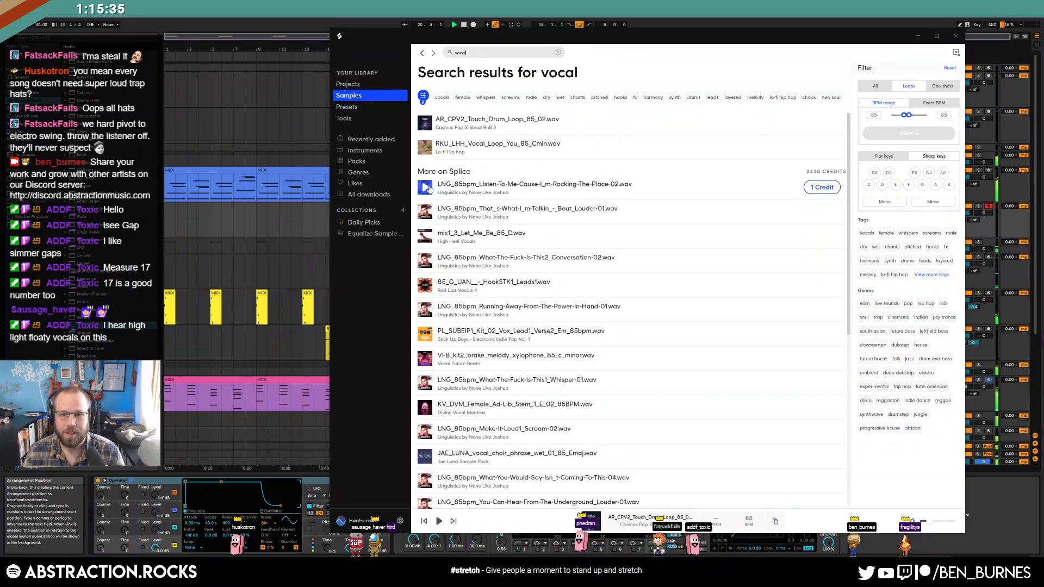
pyautogui.click(869, 185)
pyautogui.click(933, 202)
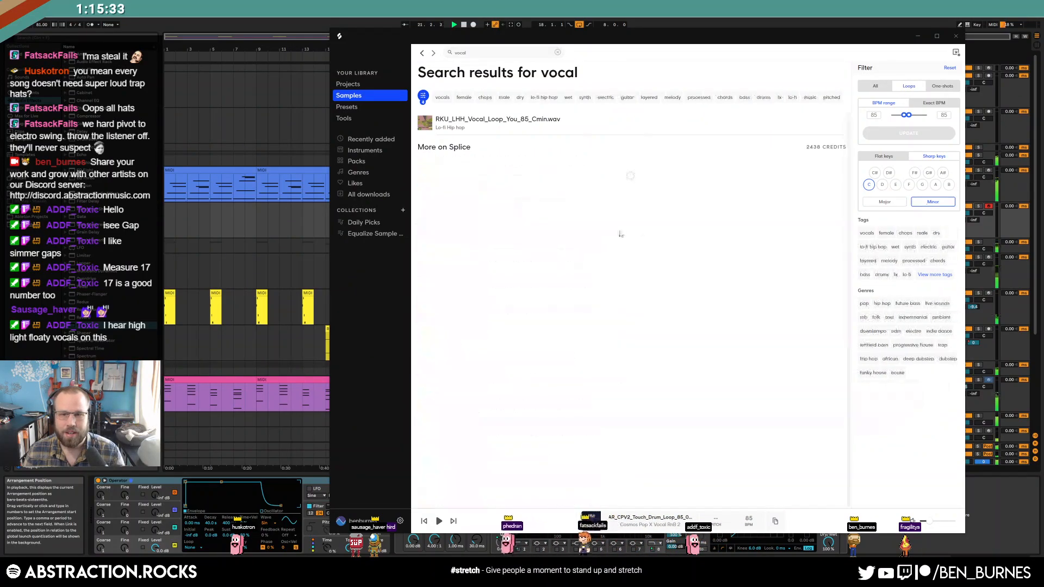
# Step: Audition the C minor vocal loops and download 010_Vocals_85bpm_Cmin_-_ECLECTICISM_Zenhiser.wav and CT_85_vocal_loop_oh_processed_to_chop_Cmin.wav
pyautogui.click(426, 163)
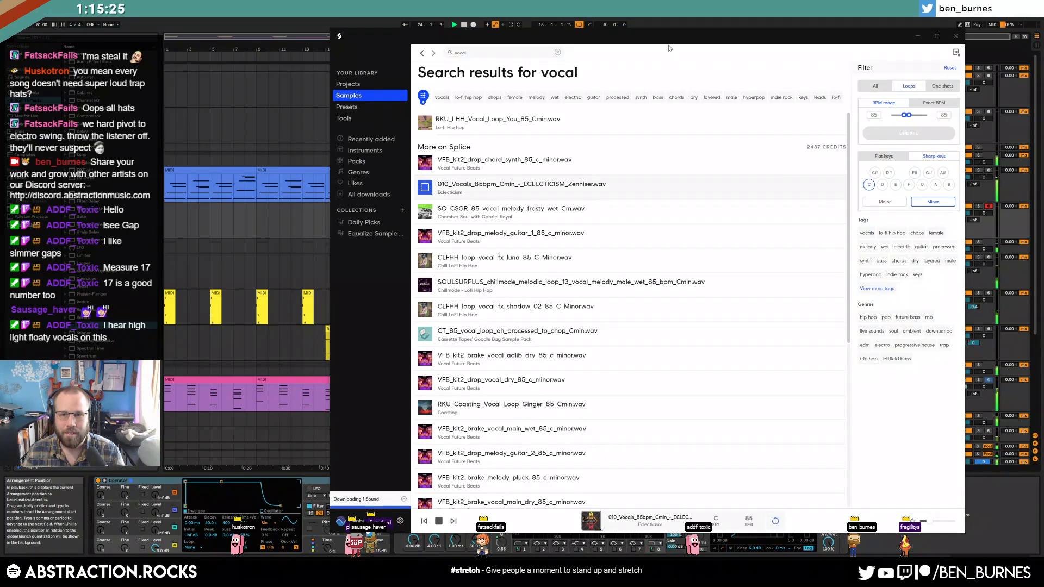
pyautogui.click(427, 215)
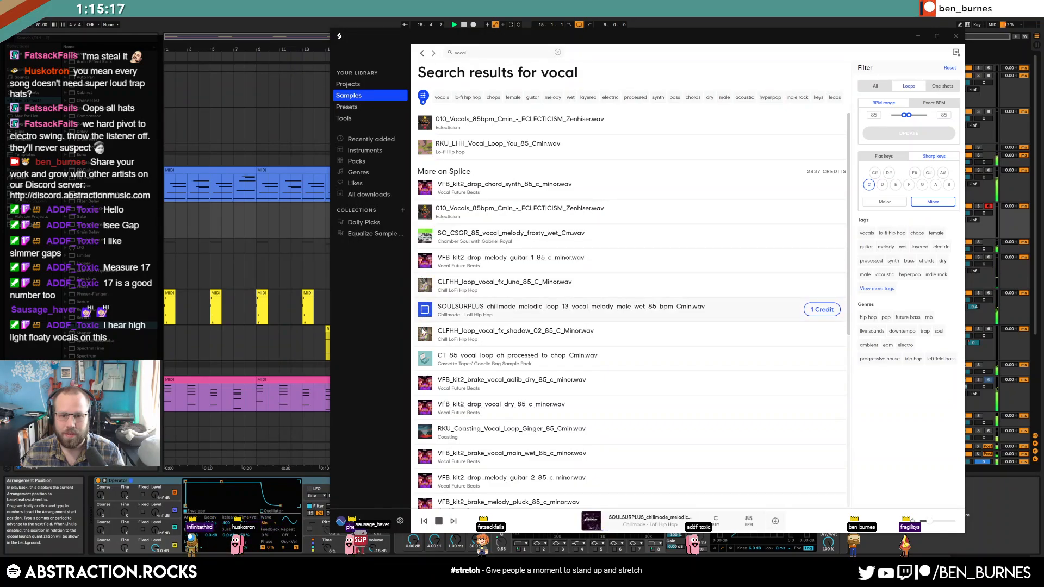
pyautogui.click(424, 334)
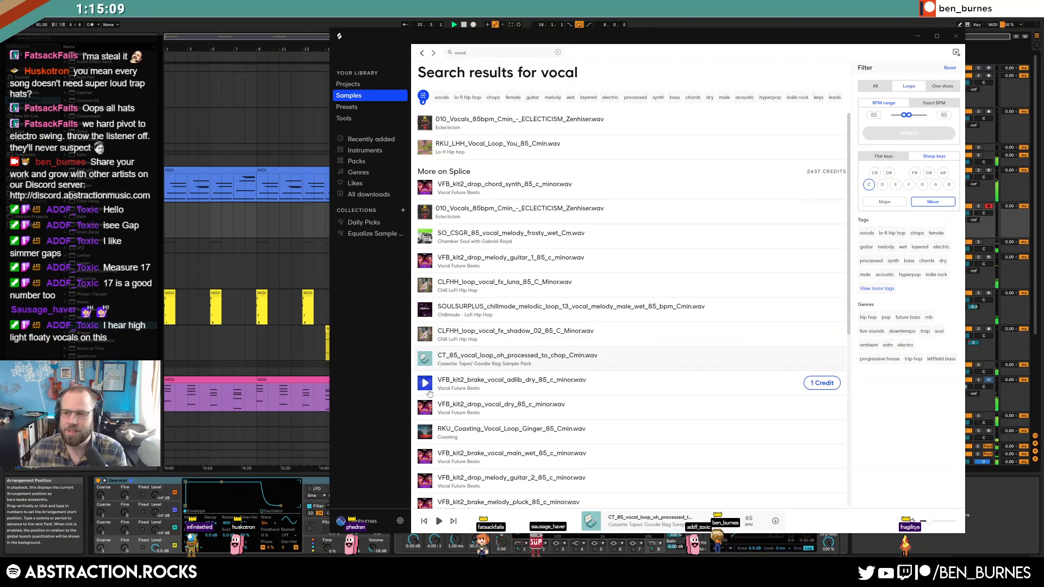
pyautogui.click(425, 387)
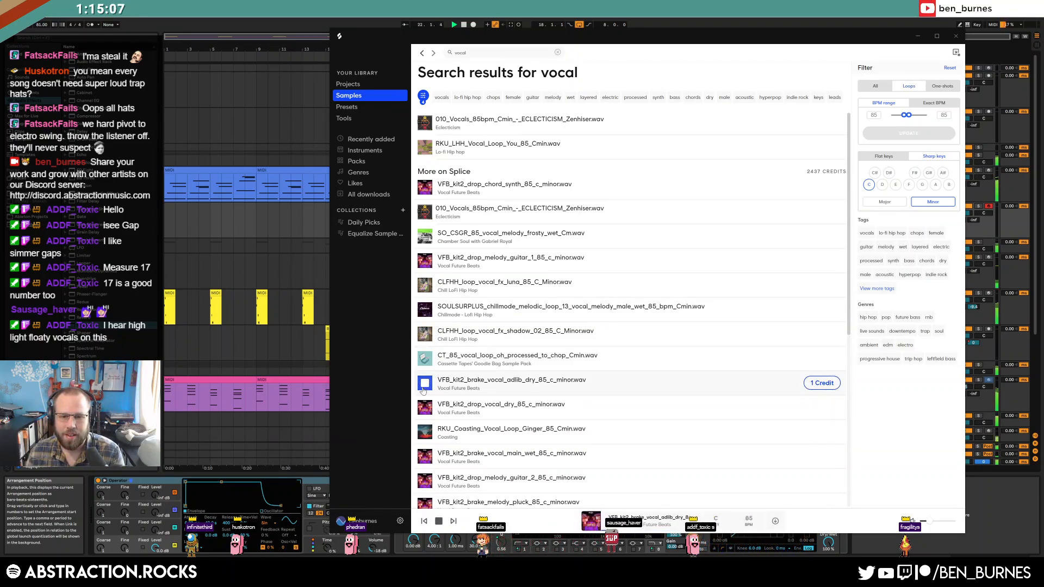
pyautogui.click(426, 359)
pyautogui.click(822, 357)
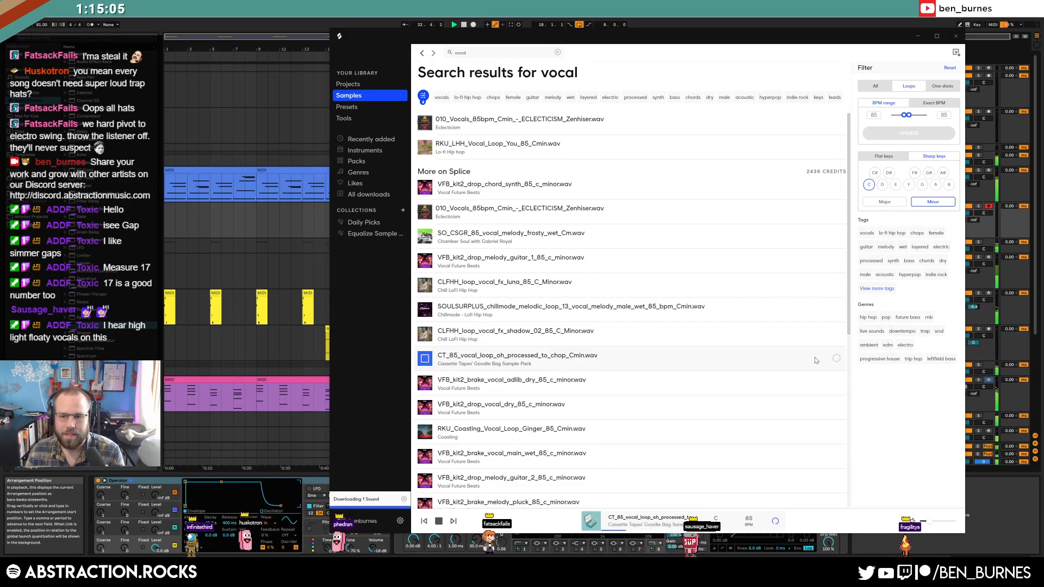
# Step: Insert an audio track in Ableton Live's Leads group and place CT_85_vocal_loop_oh_processed_to_chop_Cmin.wav from Splice on it at bar 24
pyautogui.moveTo(493, 37); pyautogui.dragTo(149, 84)
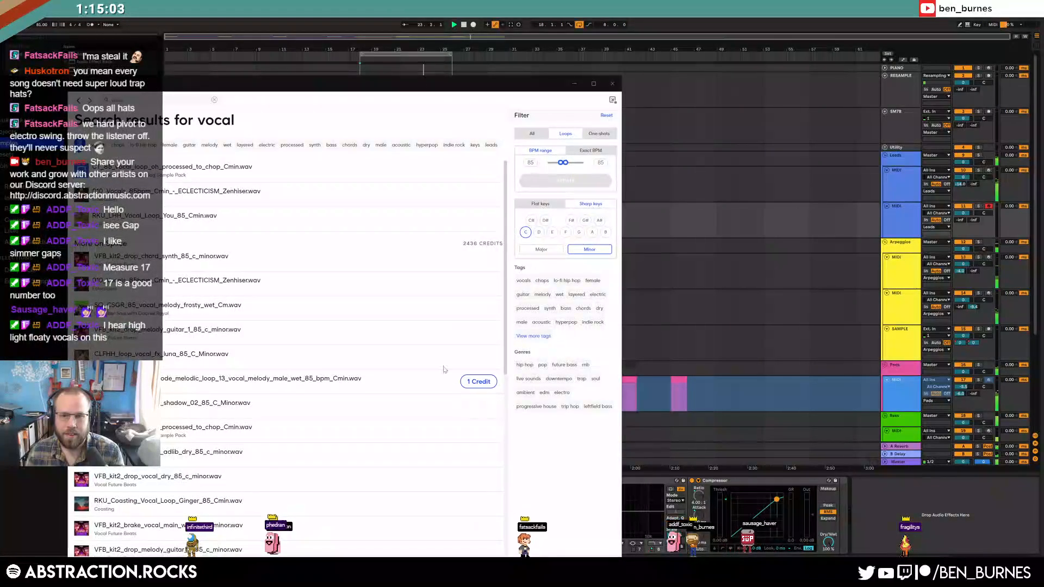
pyautogui.click(893, 217)
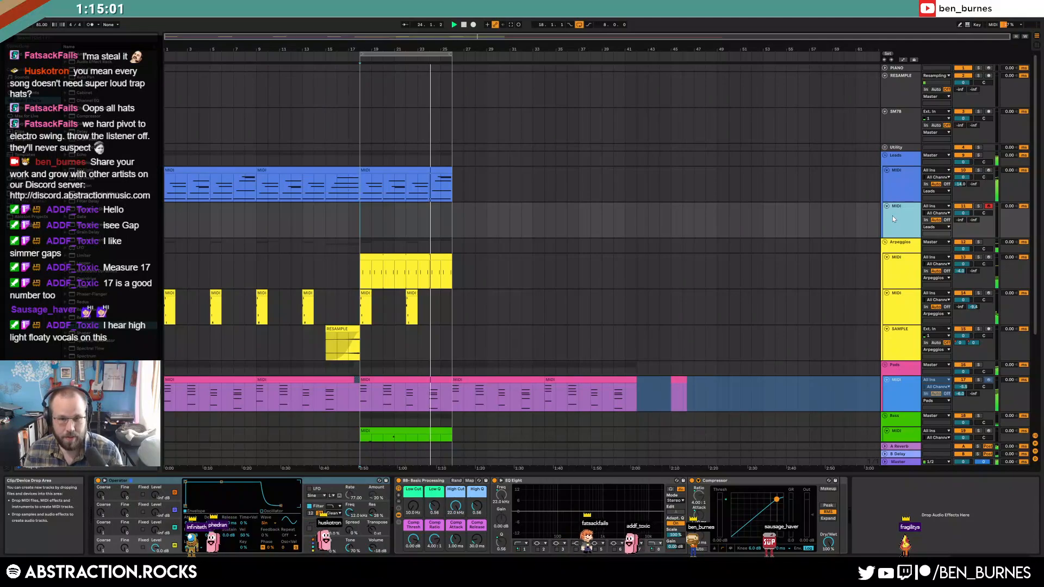
pyautogui.hotkey('ctrl', 't')
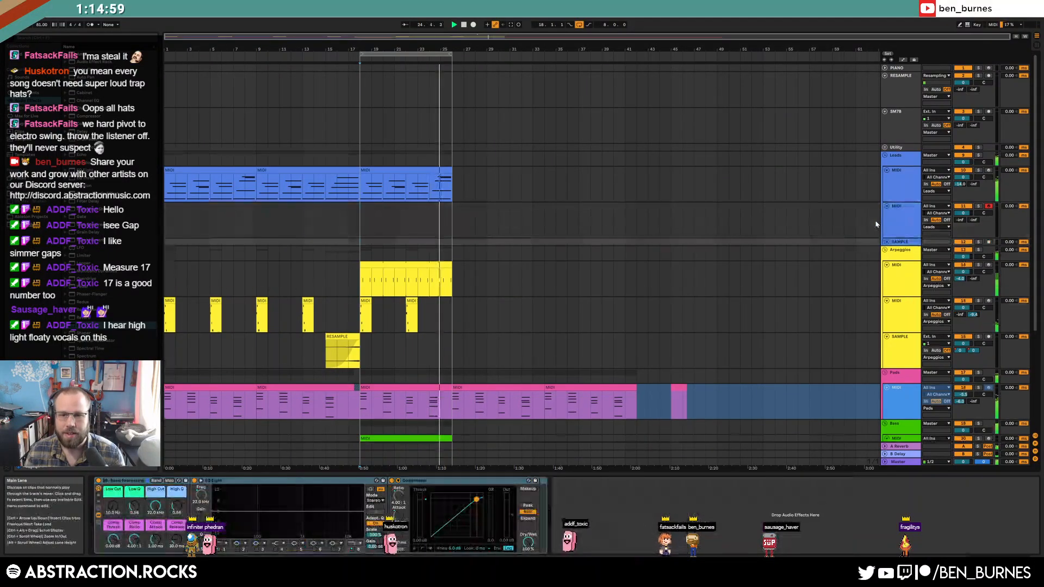
pyautogui.hotkey('alt', 'Tab')
pyautogui.moveTo(263, 381)
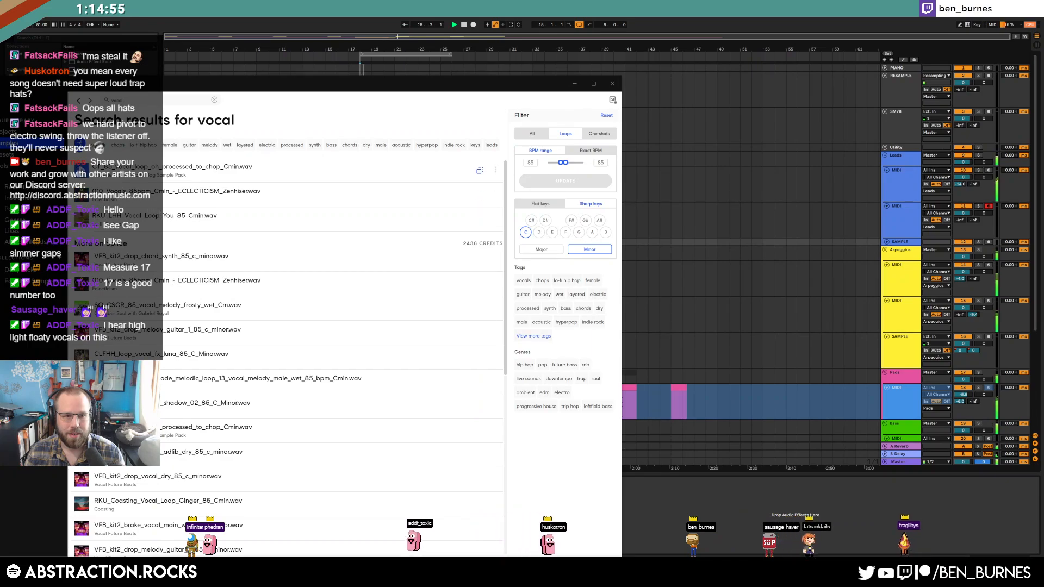
pyautogui.moveTo(375, 171); pyautogui.dragTo(889, 243)
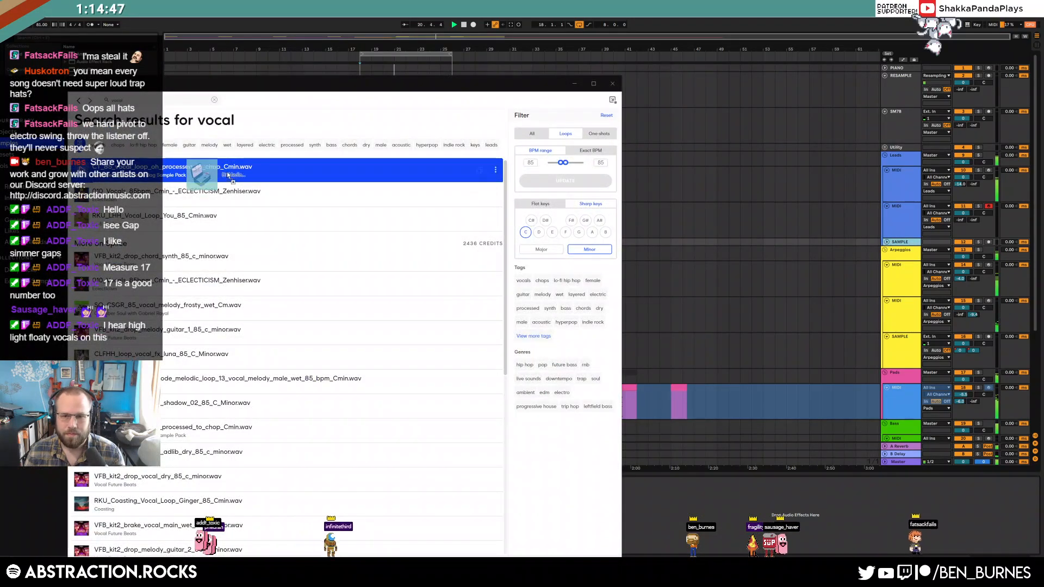
pyautogui.moveTo(728, 225); pyautogui.dragTo(432, 255)
# Step: Lower the vocal sample track's volume to about -19 dB and trim the vocal clip's end to bar 25
pyautogui.moveTo(963, 249)
pyautogui.mouseDown()
pyautogui.moveTo(966, 261)
pyautogui.moveTo(964, 249)
pyautogui.mouseUp()
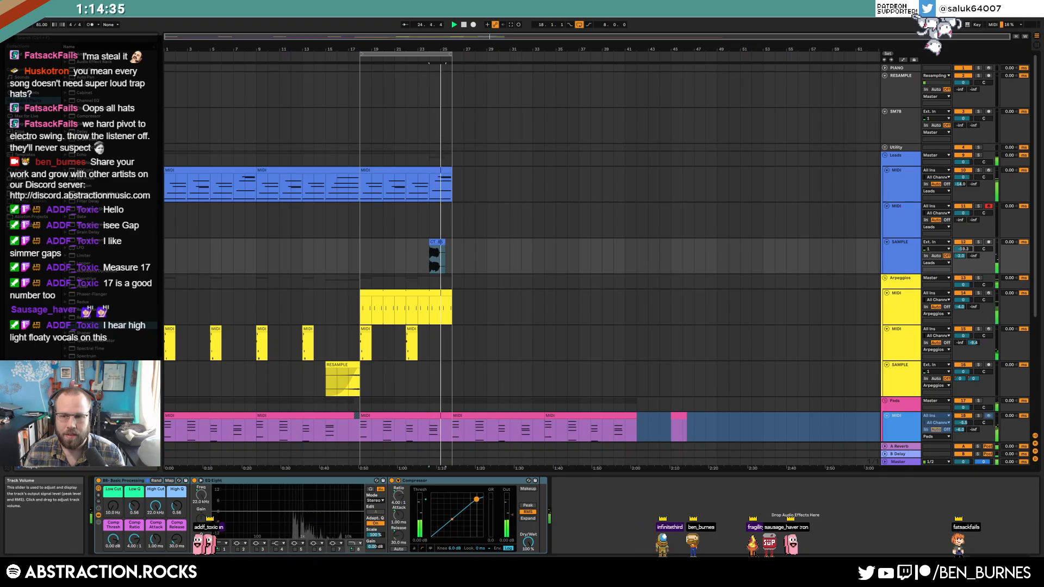
pyautogui.click(440, 241)
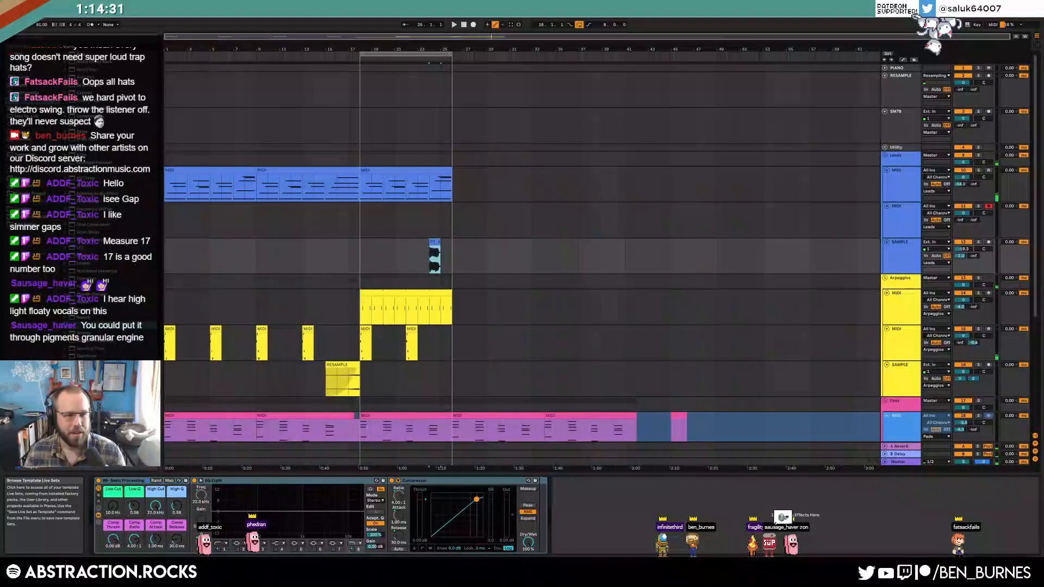
# Step: Add ValhallaSupermassive at the start of the vocal track's effect chain and move the vocal clip to bar 18
pyautogui.click(32, 209)
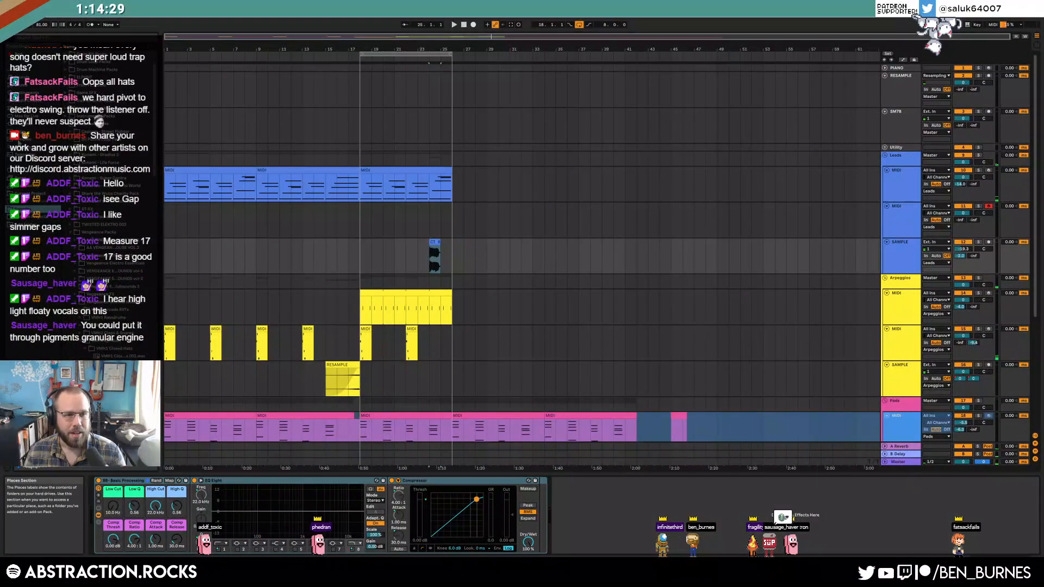
pyautogui.click(21, 125)
pyautogui.moveTo(111, 131); pyautogui.dragTo(101, 511)
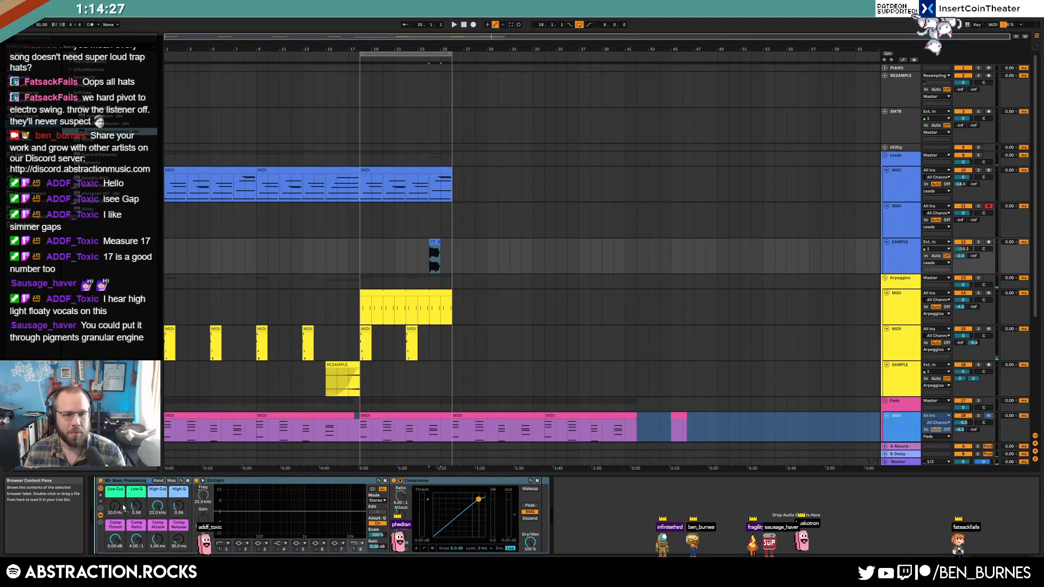
pyautogui.moveTo(211, 48); pyautogui.dragTo(713, 149)
pyautogui.moveTo(438, 243); pyautogui.dragTo(368, 249)
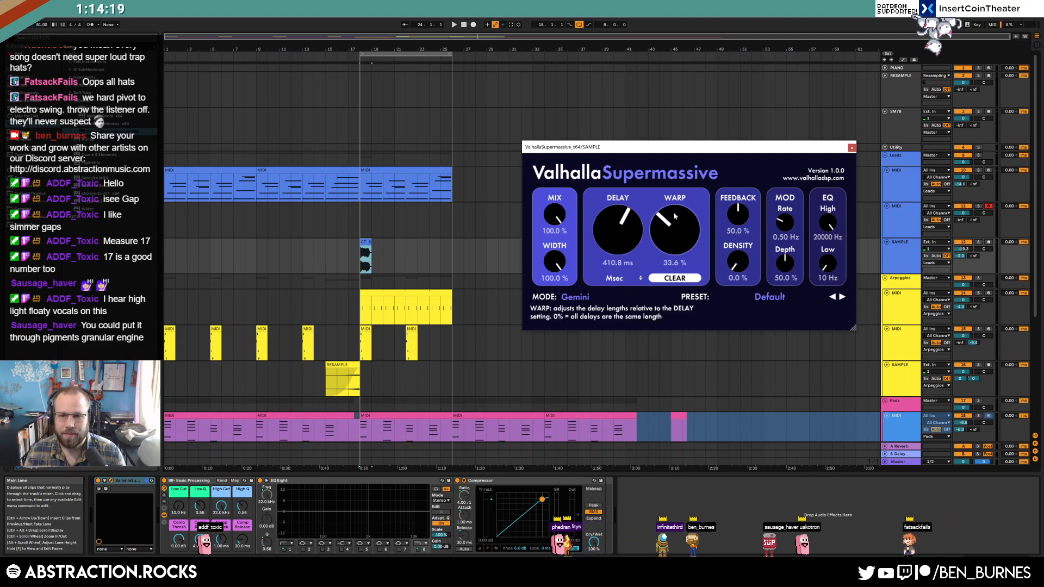
# Step: Set ValhallaSupermassive's Warp to 48.0%, Density to 68.8%, and Low EQ to 700 Hz while playing the section
pyautogui.moveTo(676, 218); pyautogui.dragTo(677, 208)
pyautogui.moveTo(737, 262); pyautogui.dragTo(721, 217)
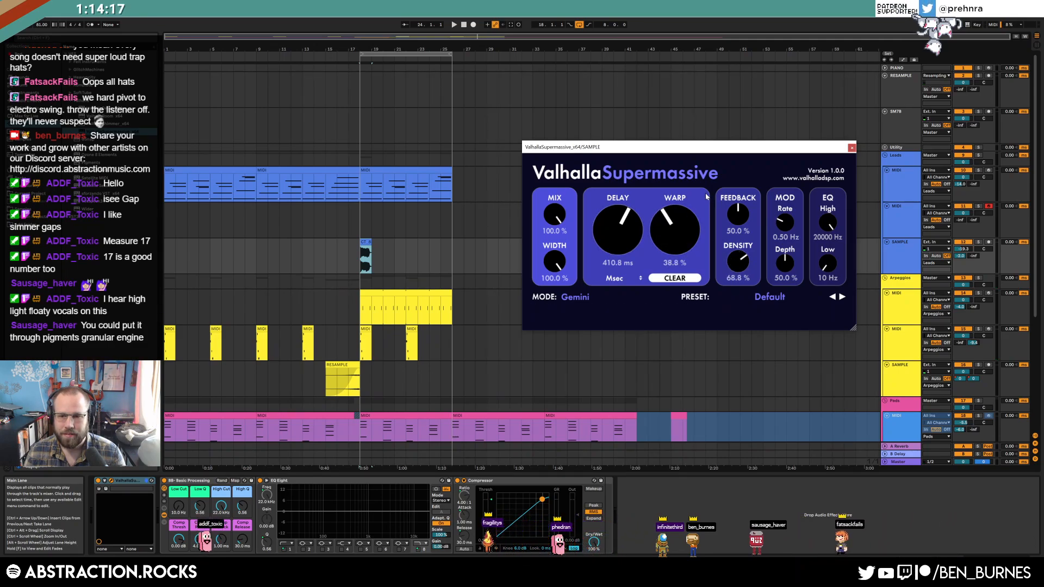
pyautogui.press('space')
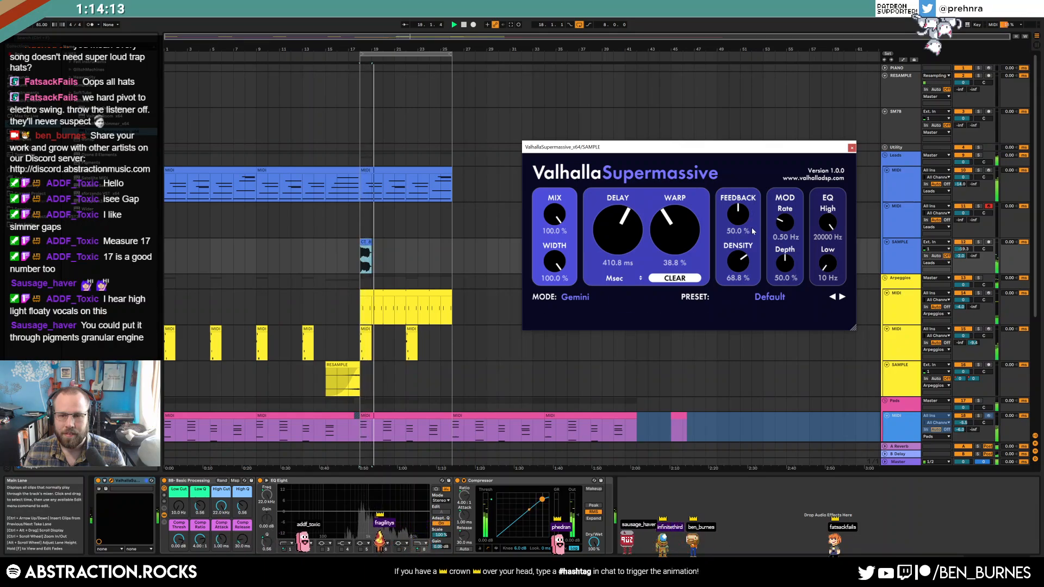
pyautogui.moveTo(677, 222); pyautogui.dragTo(677, 209)
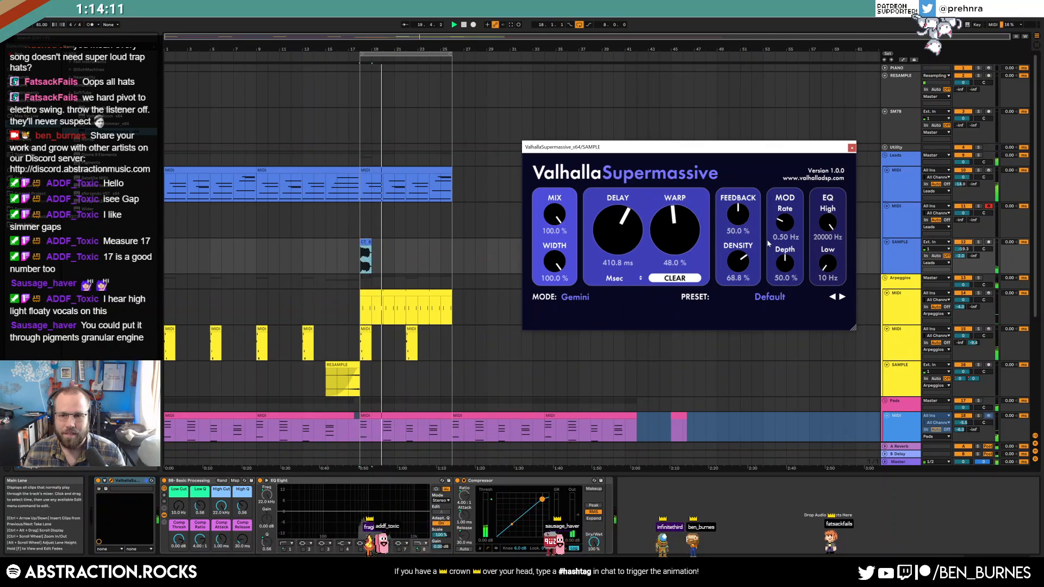
pyautogui.moveTo(827, 264); pyautogui.dragTo(828, 228)
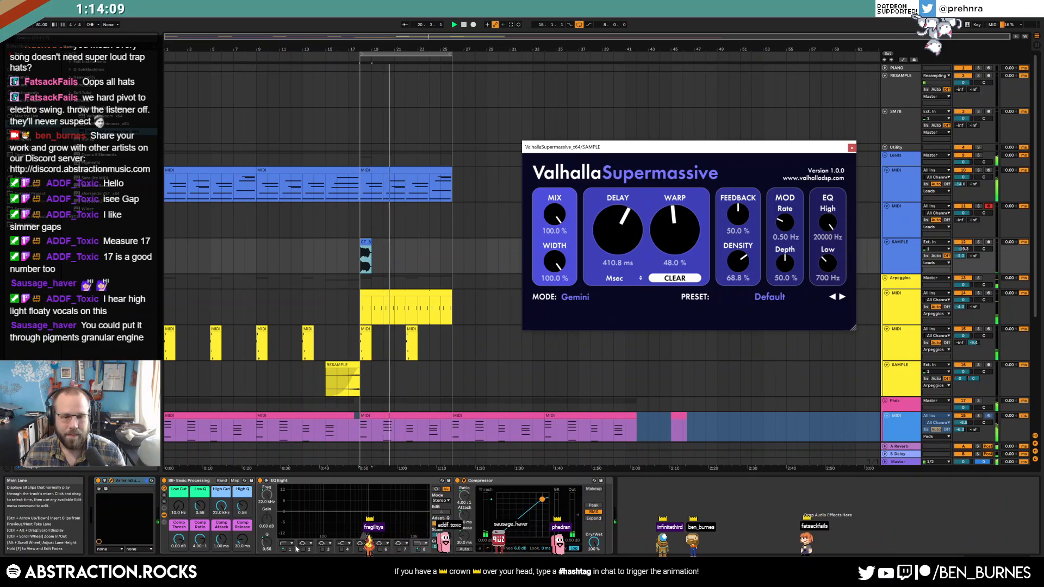
# Step: Switch to Splice and preview more 85 BPM C minor vocal loops from the search results, including RKU_Coasting_Vocal_Loop_Ginger_85_Cmin.wav
pyautogui.hotkey('alt', 'Tab')
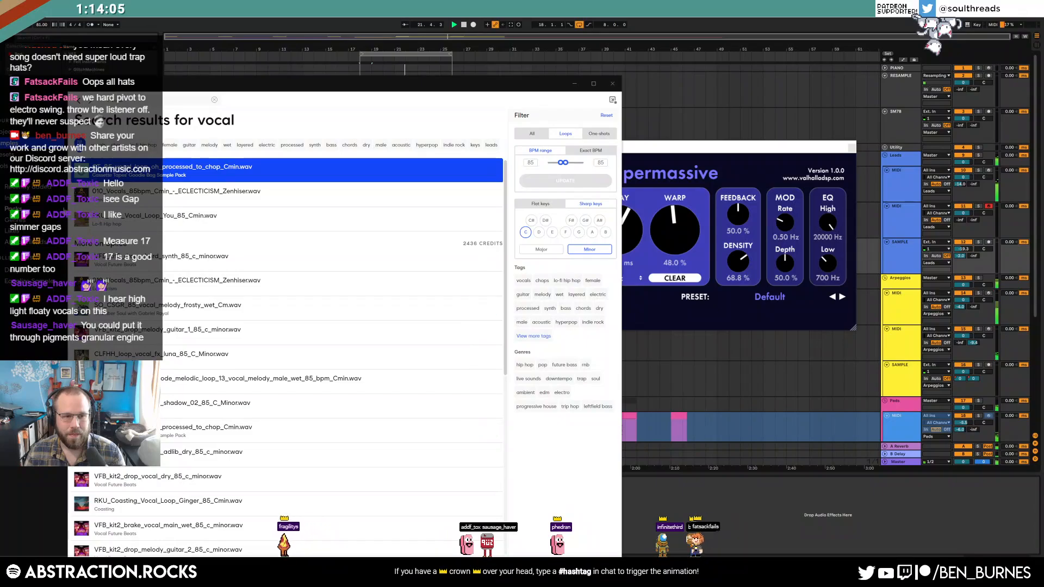
pyautogui.click(82, 195)
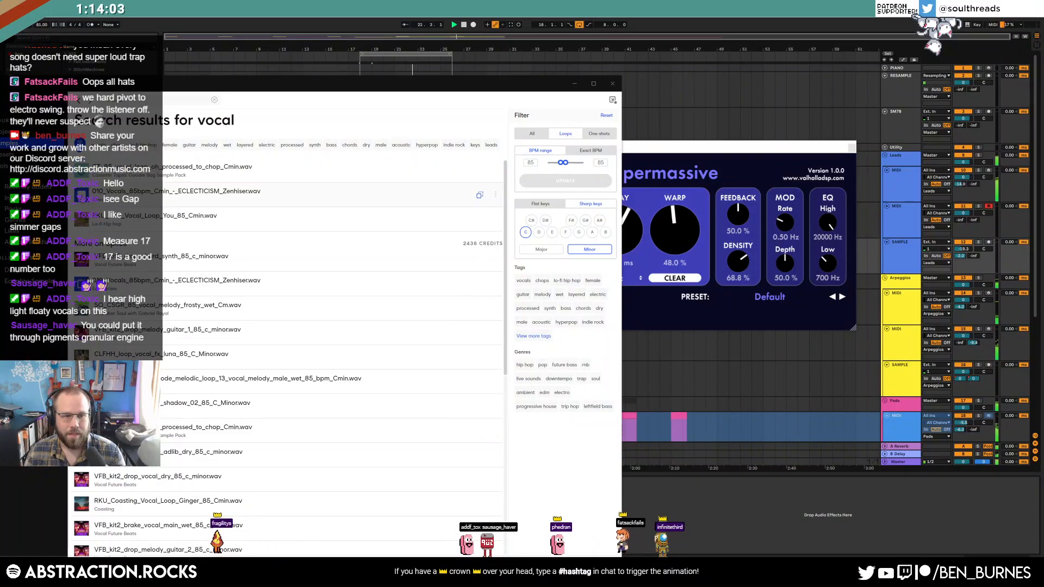
pyautogui.moveTo(810, 147); pyautogui.dragTo(847, 44)
pyautogui.hotkey('alt', 'Tab')
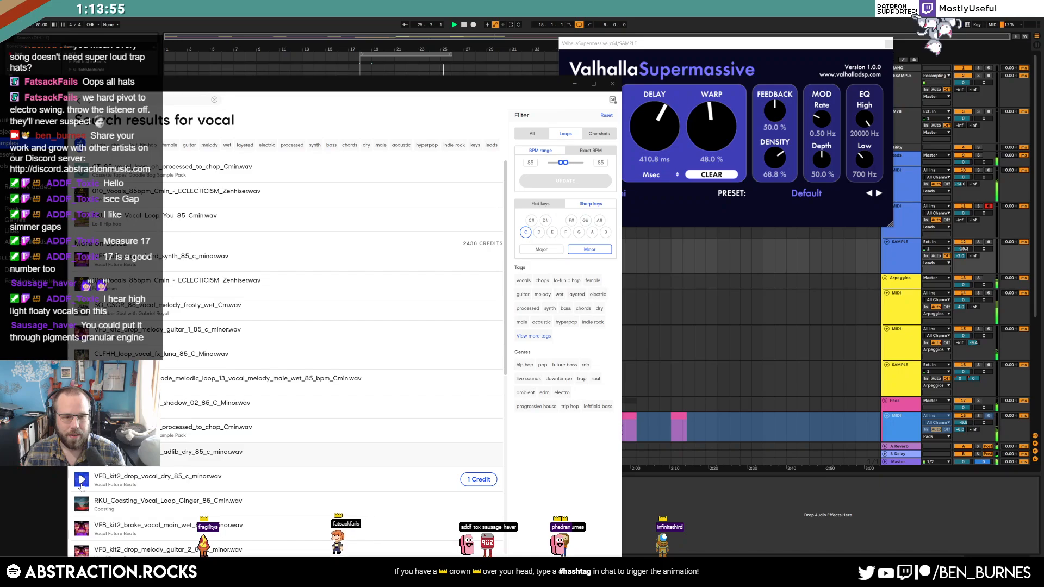
pyautogui.moveTo(257, 91); pyautogui.dragTo(366, 20)
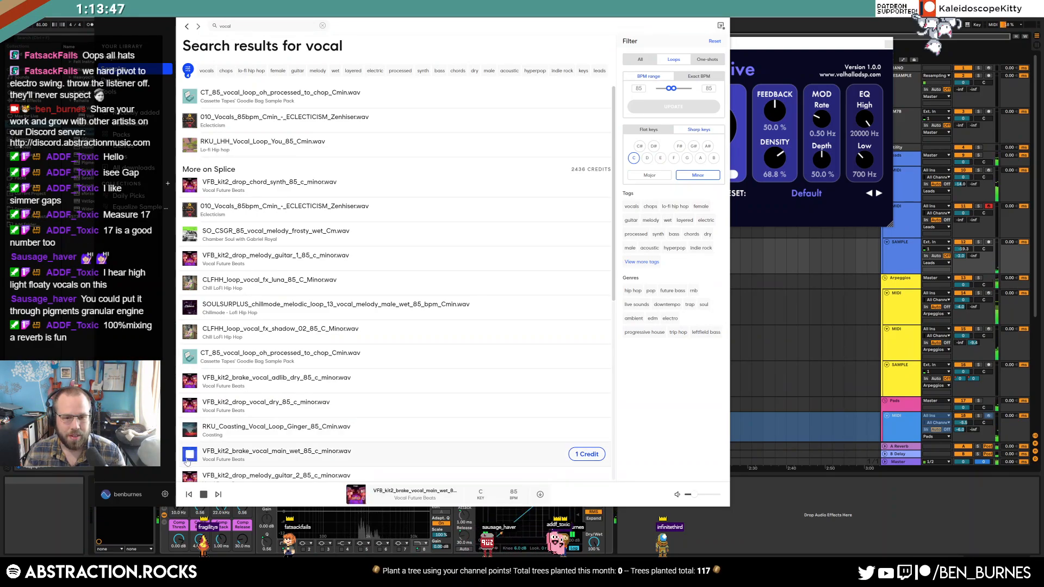
pyautogui.click(190, 430)
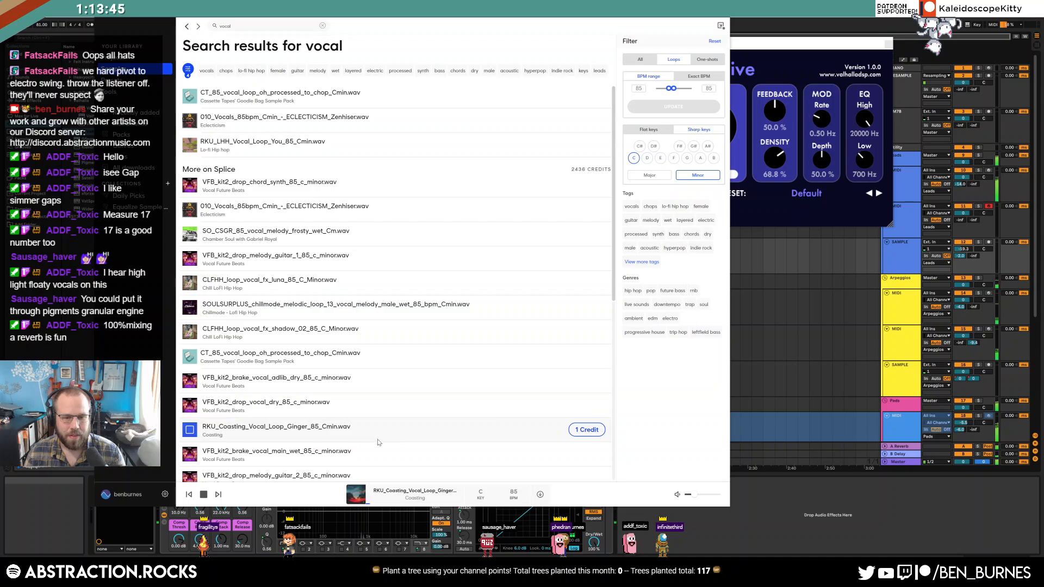
# Step: Bring RKU_Coasting_Vocal_Loop_Ginger_85_Cmin.wav from Splice into Ableton Live's vocal SAMPLE track at bar 18 and move the short earlier vocal clip to bar 27
pyautogui.moveTo(375, 12); pyautogui.dragTo(247, 23)
pyautogui.moveTo(228, 106); pyautogui.dragTo(676, 248)
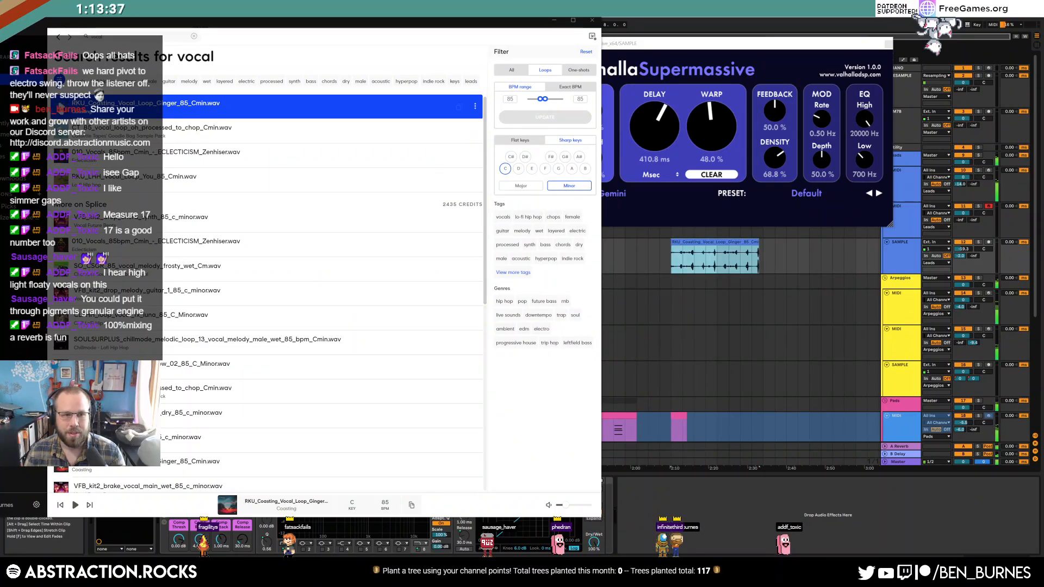
pyautogui.hotkey('alt', 'Tab')
pyautogui.moveTo(367, 243); pyautogui.dragTo(460, 251)
pyautogui.moveTo(703, 243); pyautogui.dragTo(392, 253)
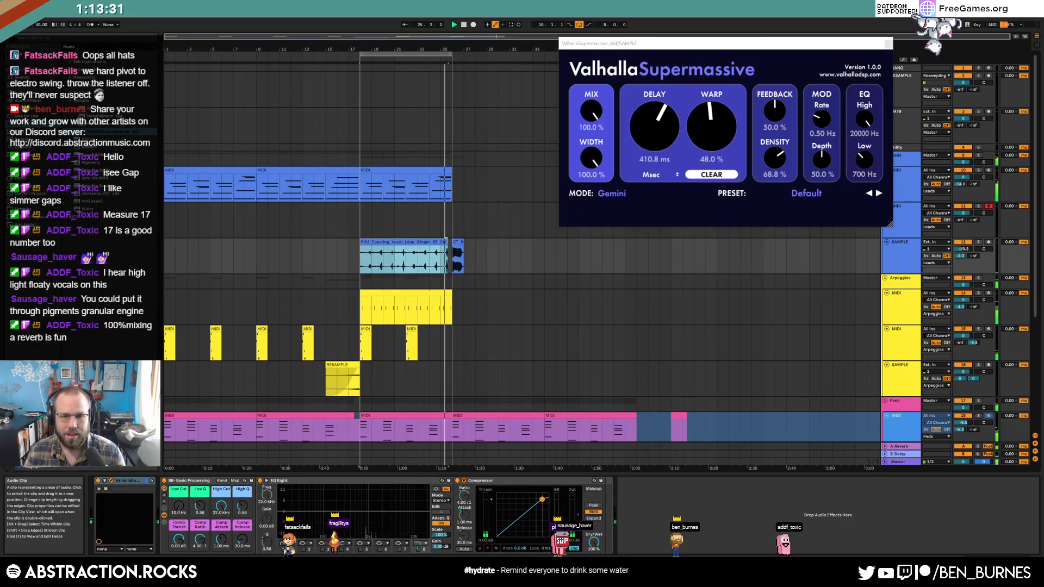
pyautogui.moveTo(458, 242); pyautogui.dragTo(469, 243)
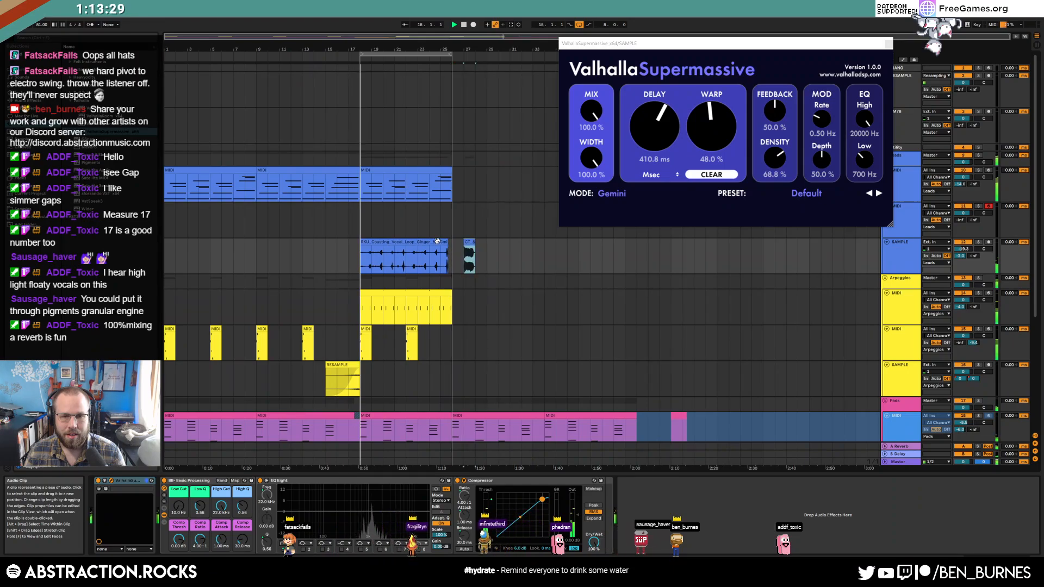
# Step: Turn on Warp for the Ginger vocal clip with a clip tempo of 85 BPM, and raise its track volume during playback
pyautogui.doubleClick(426, 243)
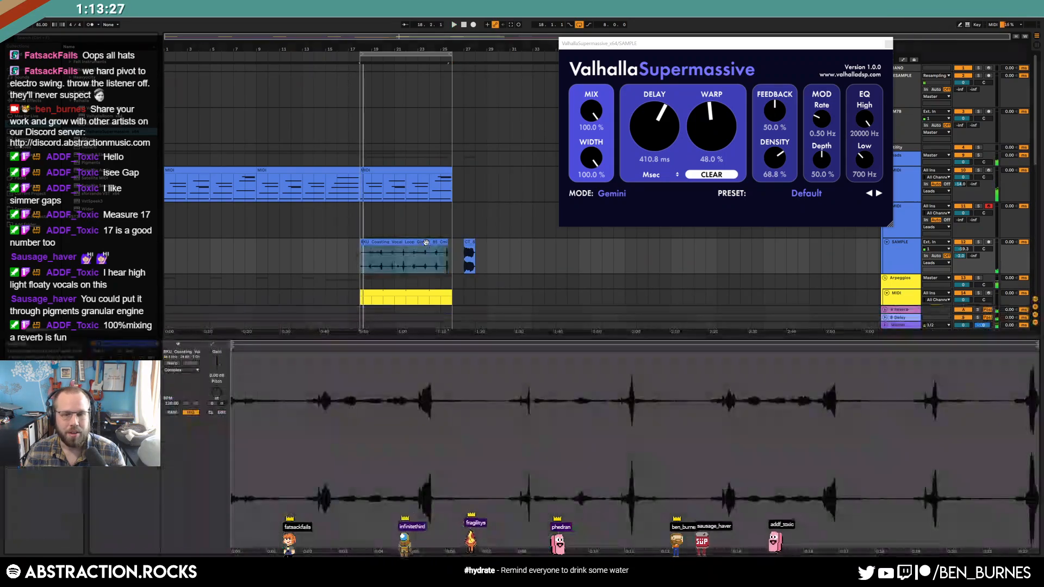
pyautogui.click(172, 363)
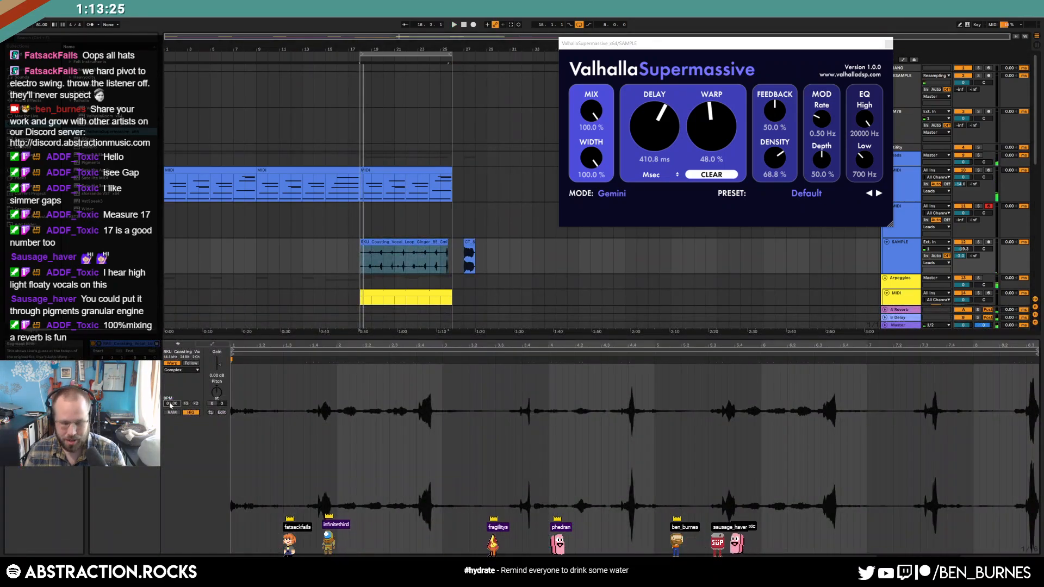
pyautogui.click(170, 404)
pyautogui.write('85')
pyautogui.press('Return')
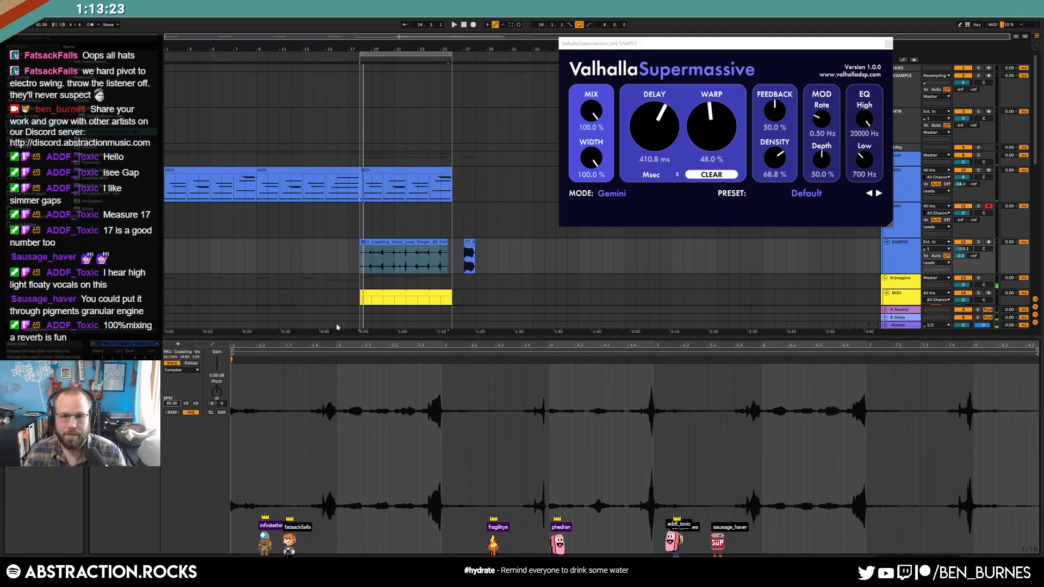
pyautogui.press('space')
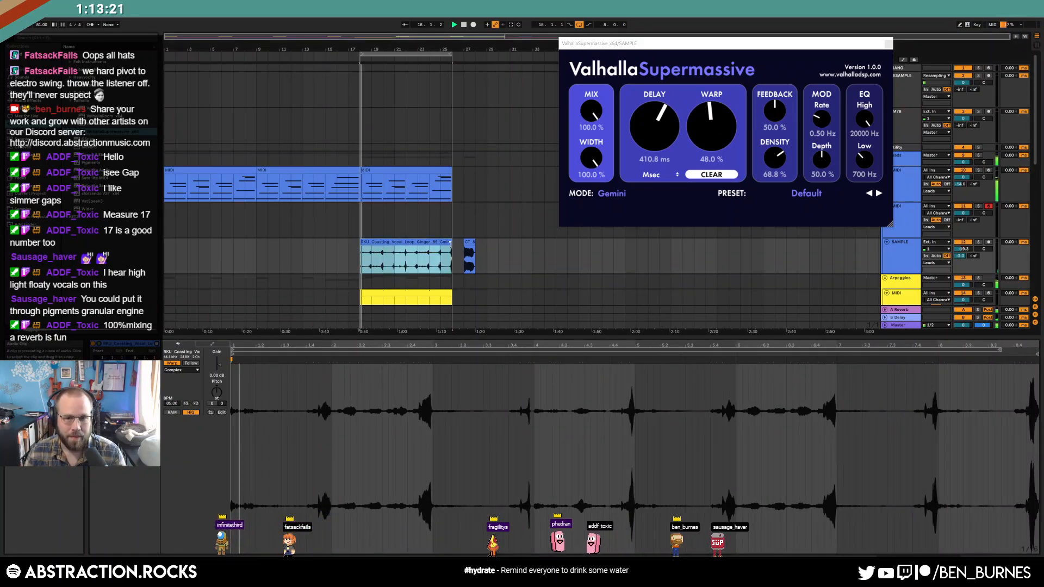
pyautogui.moveTo(963, 249); pyautogui.dragTo(963, 234)
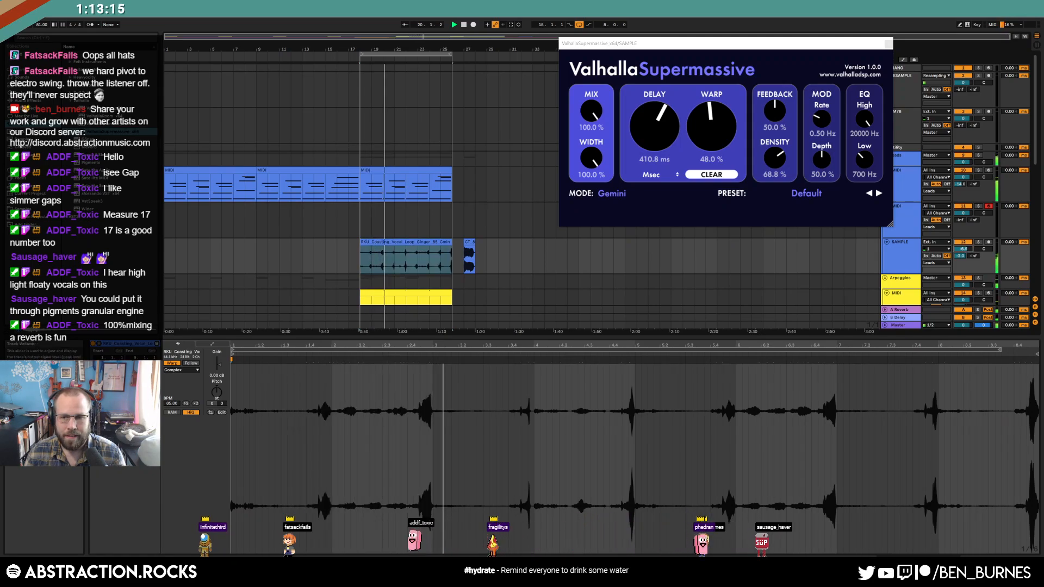
# Step: Set ValhallaSupermassive to 50% Mix, 369.2 ms Delay, 46.8% Warp and Andromeda mode, and raise the vocal track's volume further
pyautogui.hotkey('shift', 'Tab')
pyautogui.click(111, 481)
pyautogui.click(112, 482)
pyautogui.doubleClick(593, 113)
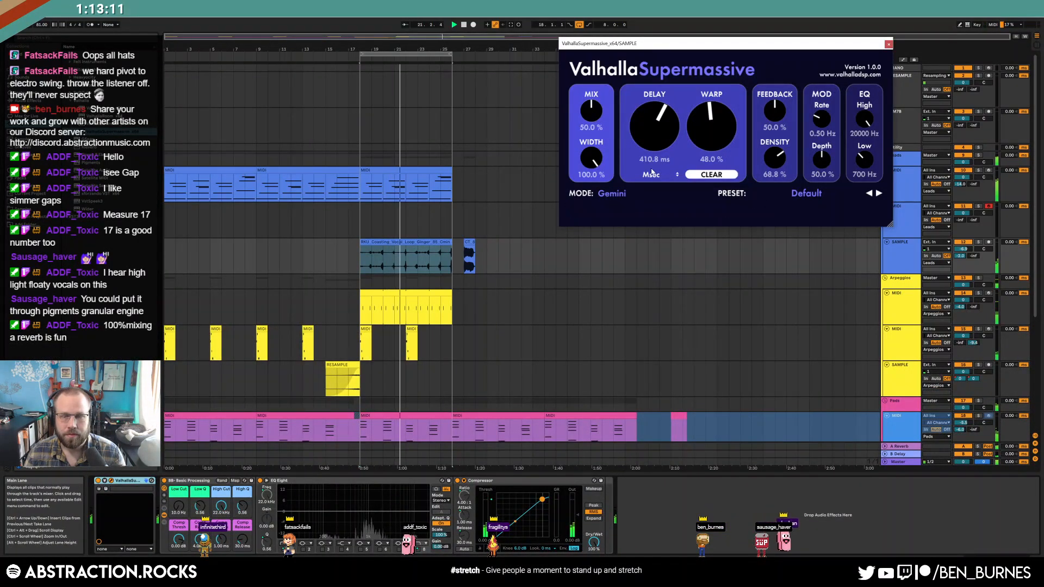
pyautogui.moveTo(662, 127); pyautogui.dragTo(662, 130)
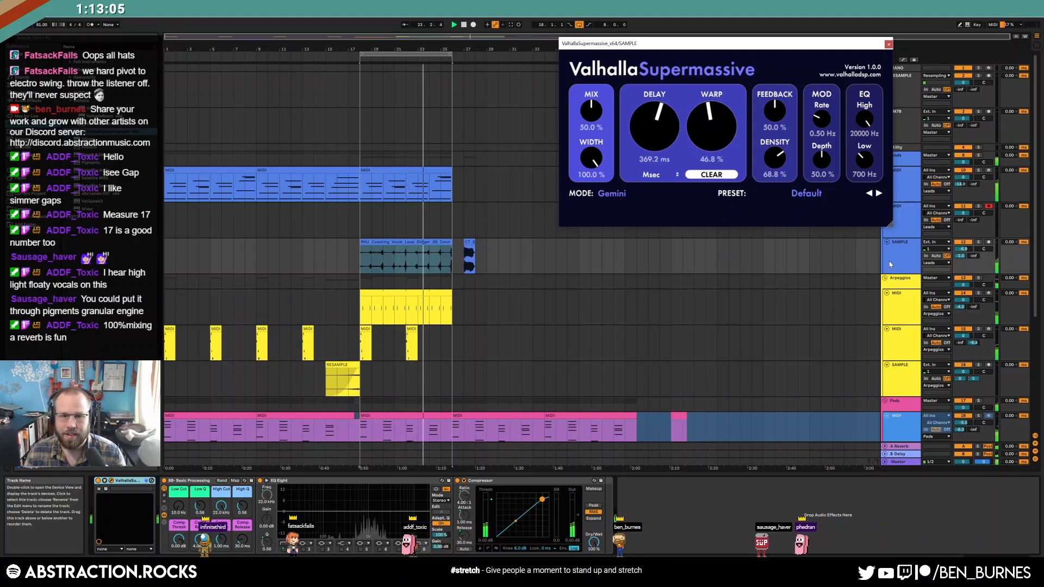
pyautogui.click(604, 194)
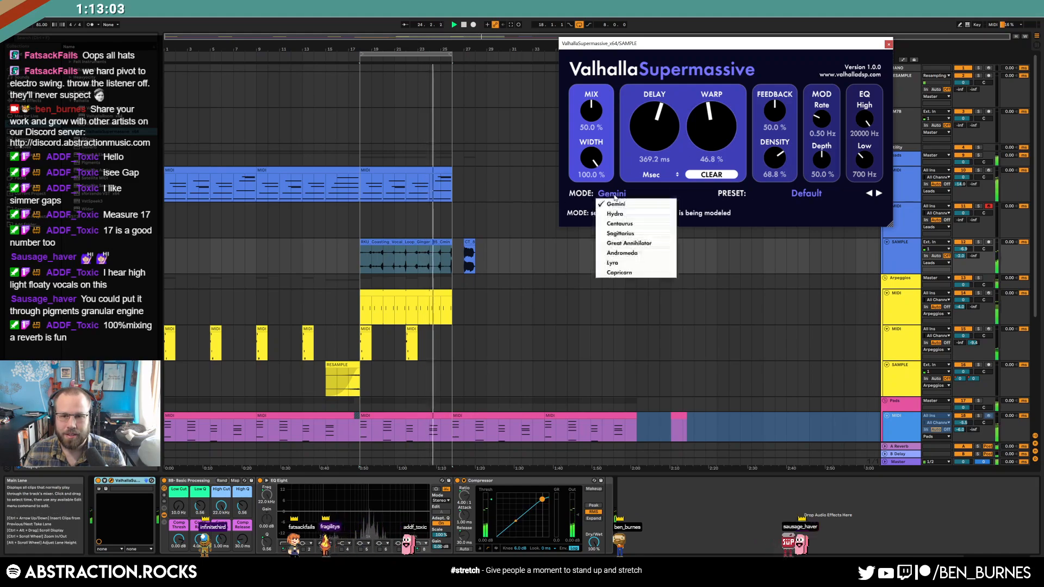
pyautogui.click(622, 254)
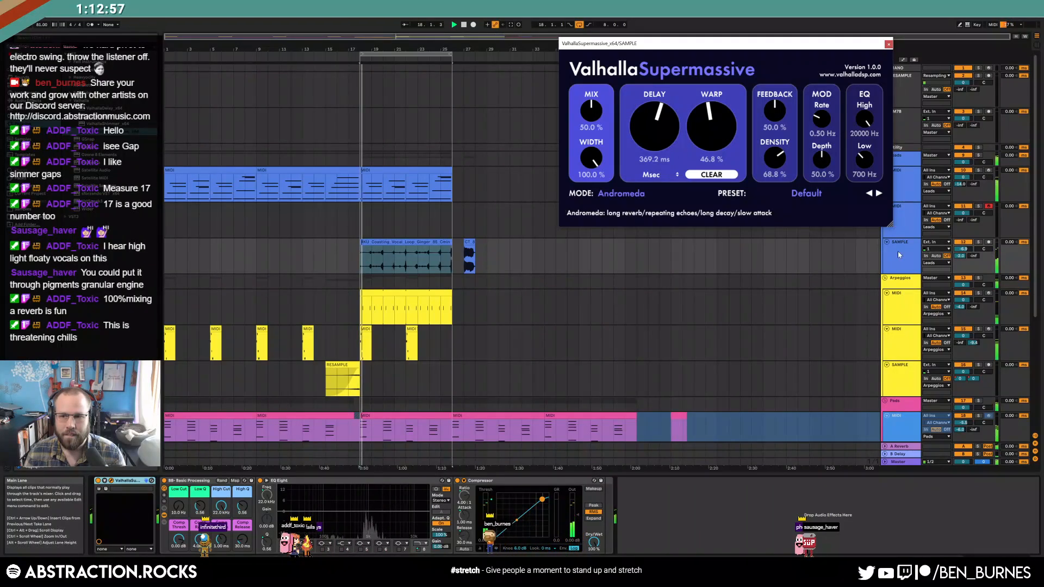
pyautogui.moveTo(968, 250); pyautogui.dragTo(968, 245)
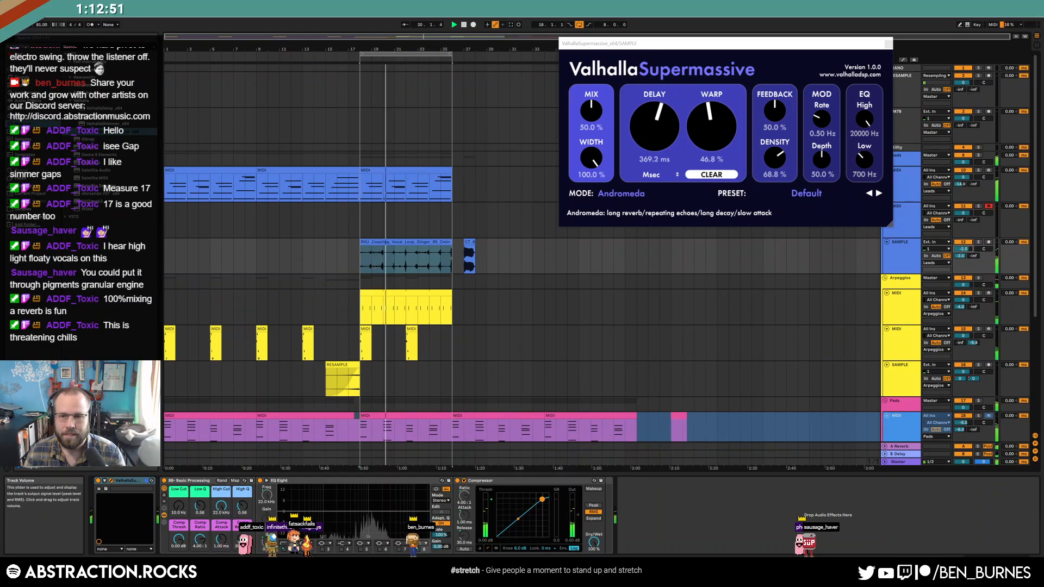
# Step: Move the short vocal clip to bar 18 on its own new track below and lower that track's volume to about -16 dB
pyautogui.click(905, 251)
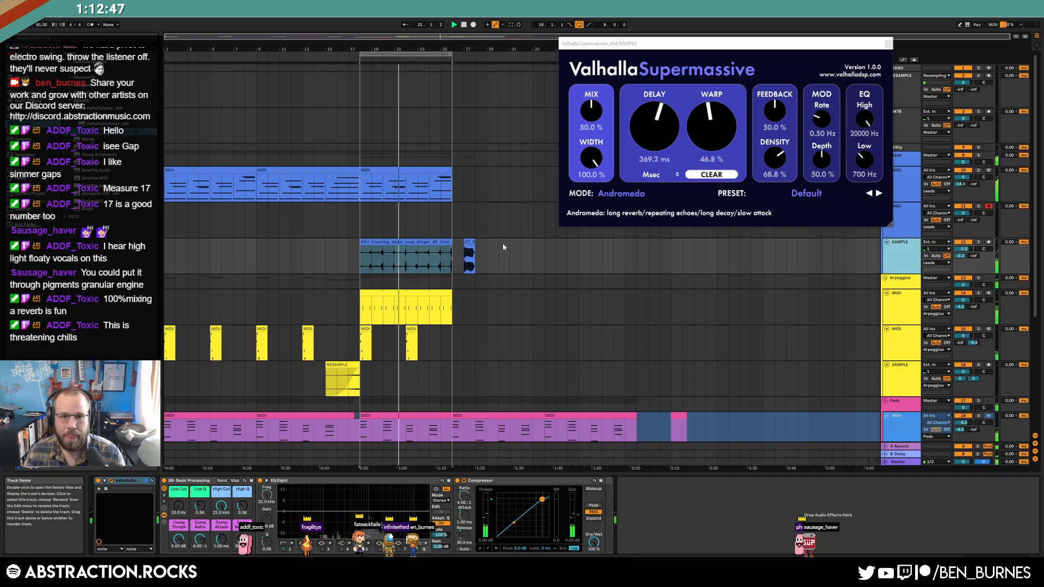
pyautogui.click(470, 247)
pyautogui.moveTo(470, 242); pyautogui.dragTo(366, 278)
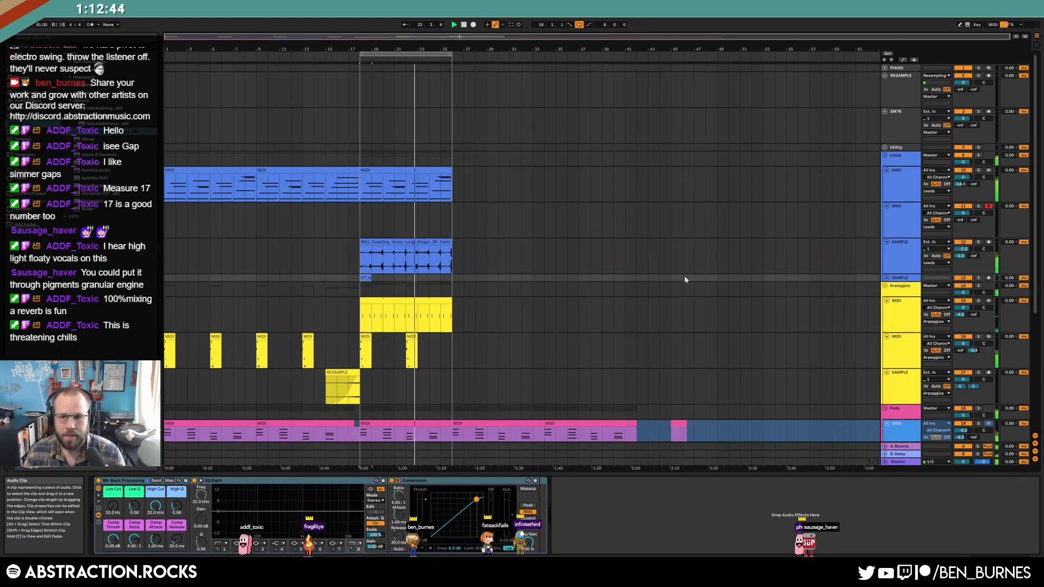
pyautogui.click(897, 279)
pyautogui.click(887, 278)
pyautogui.moveTo(969, 287)
pyautogui.mouseDown()
pyautogui.moveTo(969, 300)
pyautogui.moveTo(962, 294)
pyautogui.mouseUp()
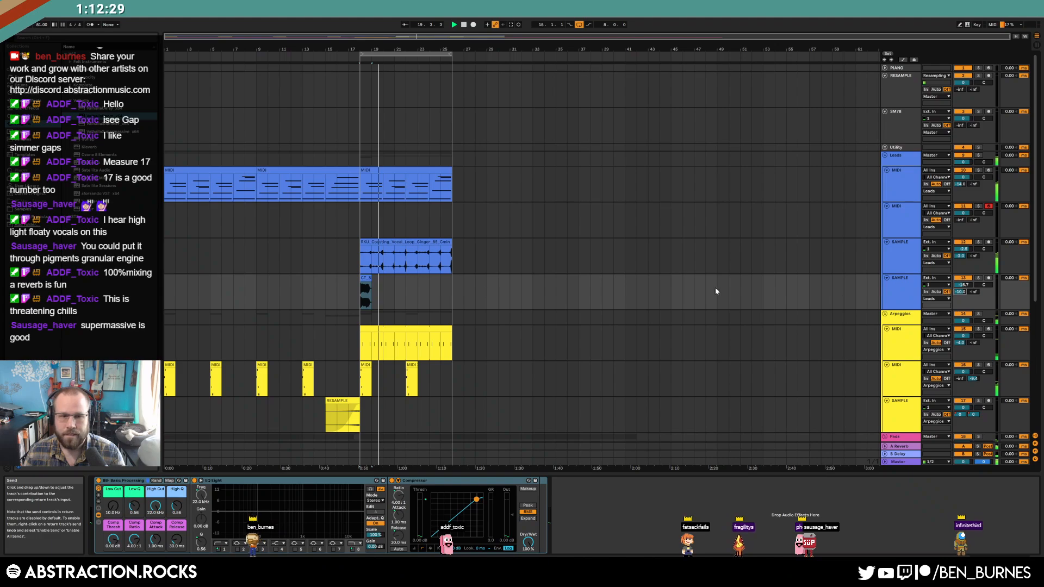
# Step: Try Spectral Resonator at the start of the short vocal track's effect chain with its frequency set to C3
pyautogui.click(22, 101)
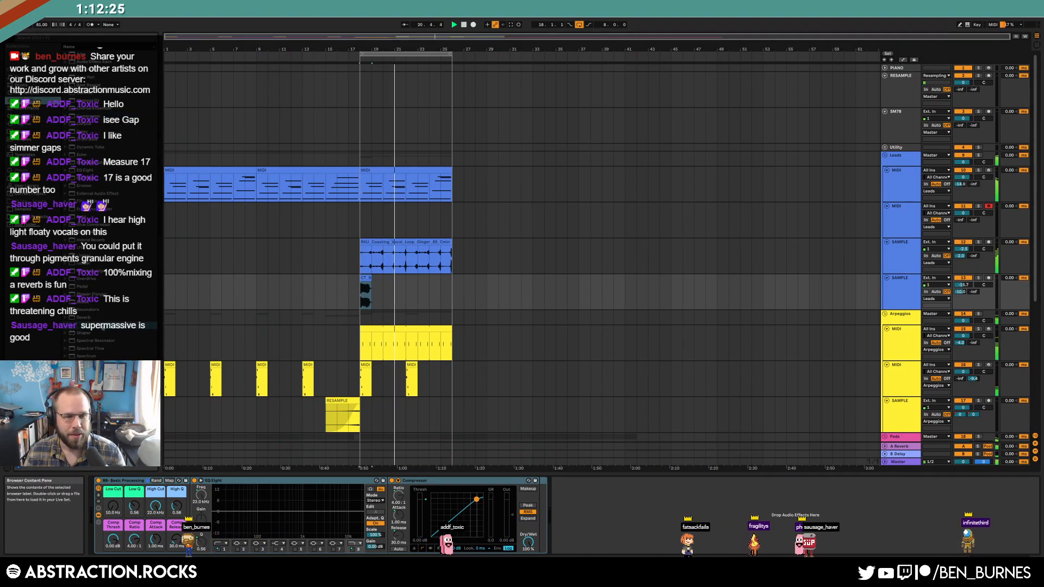
pyautogui.moveTo(102, 341); pyautogui.dragTo(109, 519)
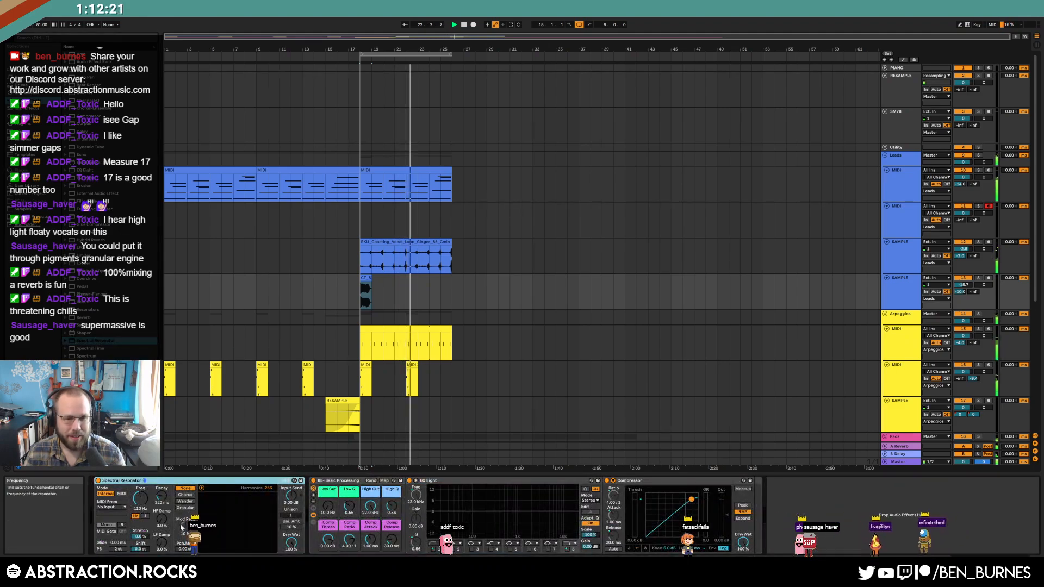
pyautogui.click(145, 517)
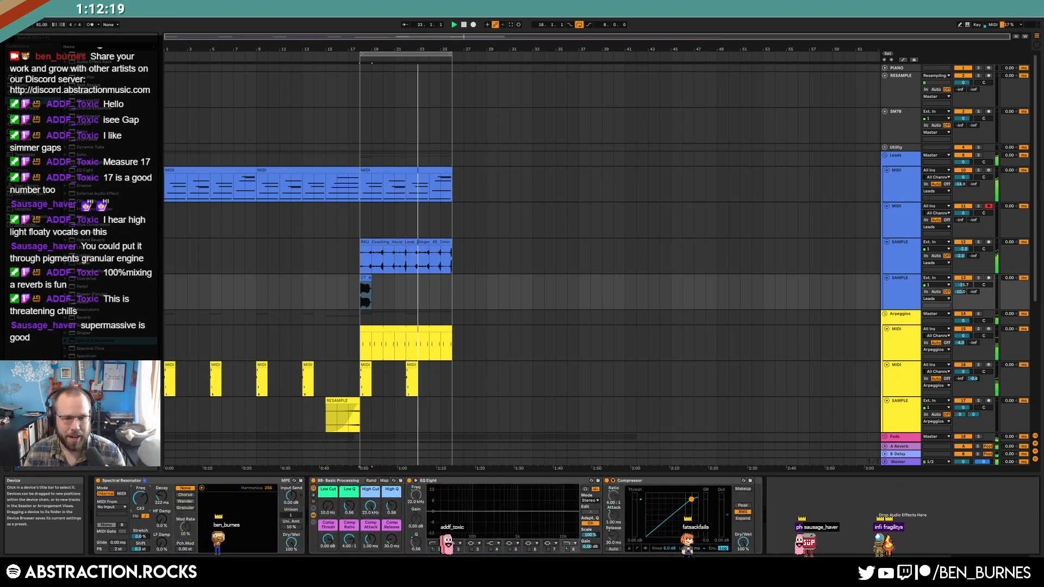
pyautogui.moveTo(141, 499); pyautogui.dragTo(140, 502)
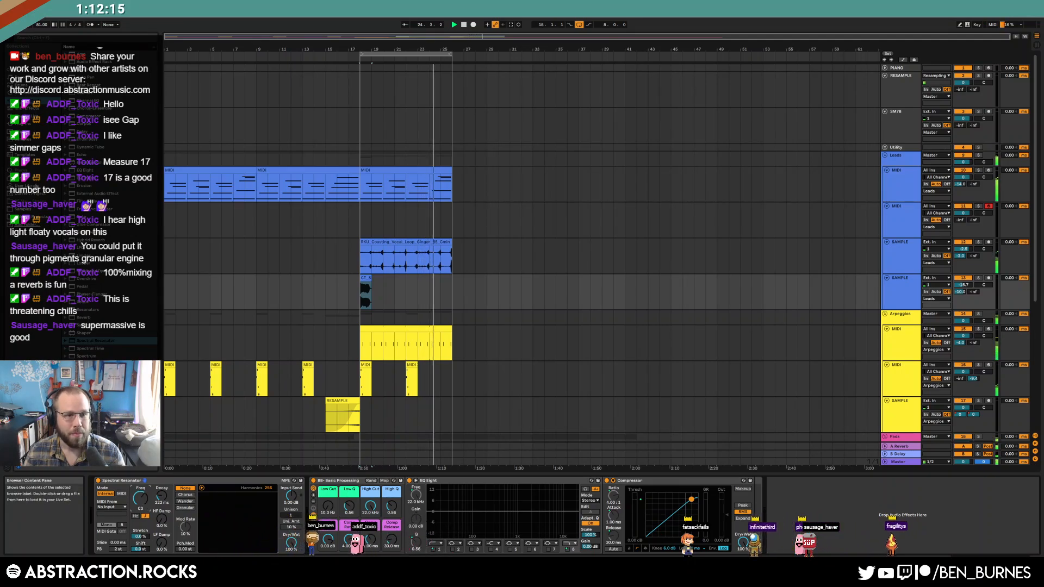
# Step: Add ValhallaRoom ahead of the Basic Processing rack on the short vocal track and set its decay to 5.22 s
pyautogui.click(26, 124)
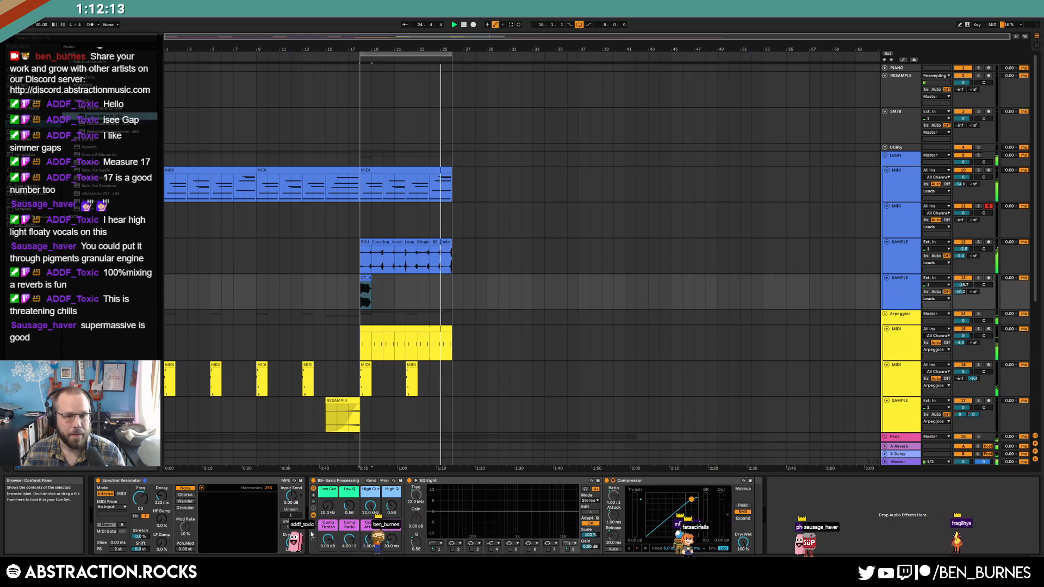
pyautogui.moveTo(104, 116); pyautogui.dragTo(310, 517)
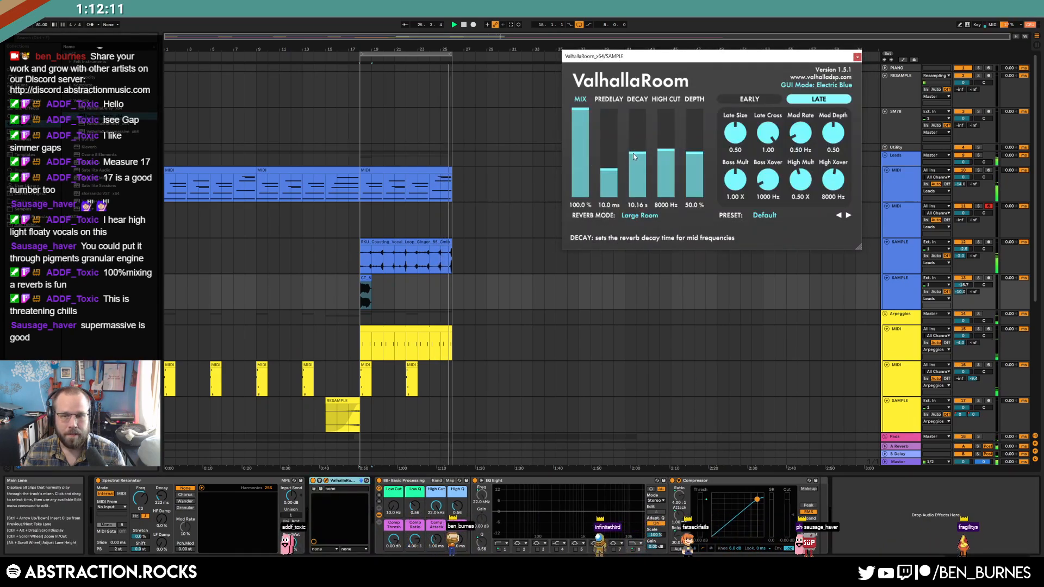
pyautogui.moveTo(635, 163); pyautogui.dragTo(635, 165)
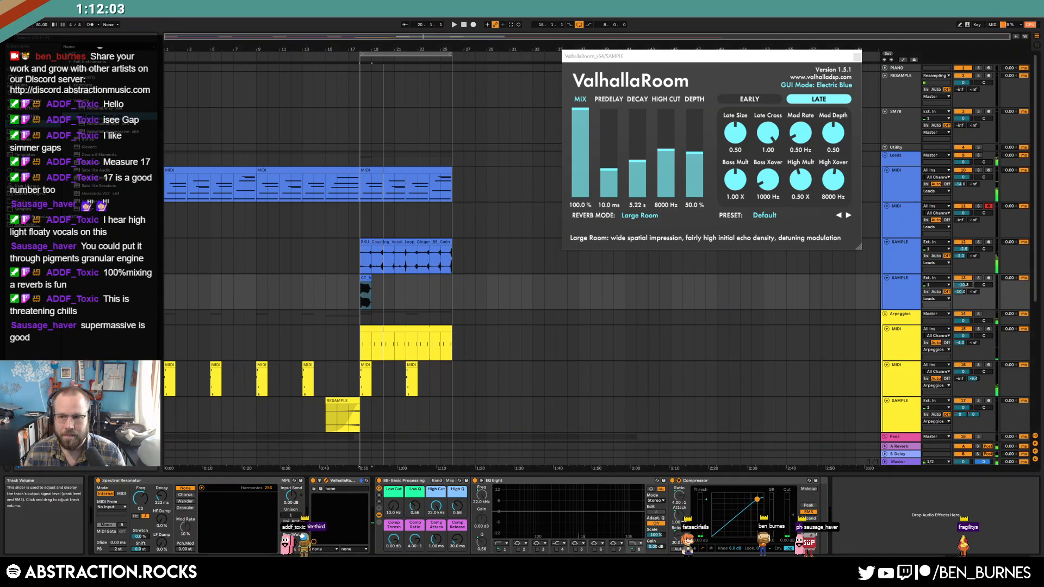
# Step: Solo the short vocal track, raise its volume, and set ValhallaRoom's decay to 8.17 s with the Dark Room reverb mode
pyautogui.click(979, 278)
pyautogui.moveTo(970, 290); pyautogui.dragTo(963, 294)
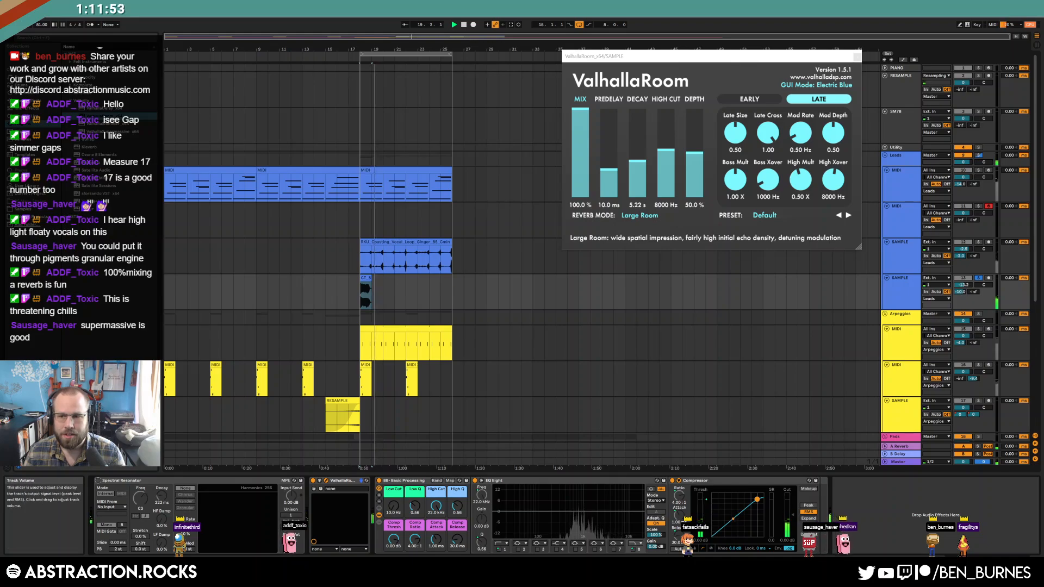
pyautogui.moveTo(638, 162); pyautogui.dragTo(638, 156)
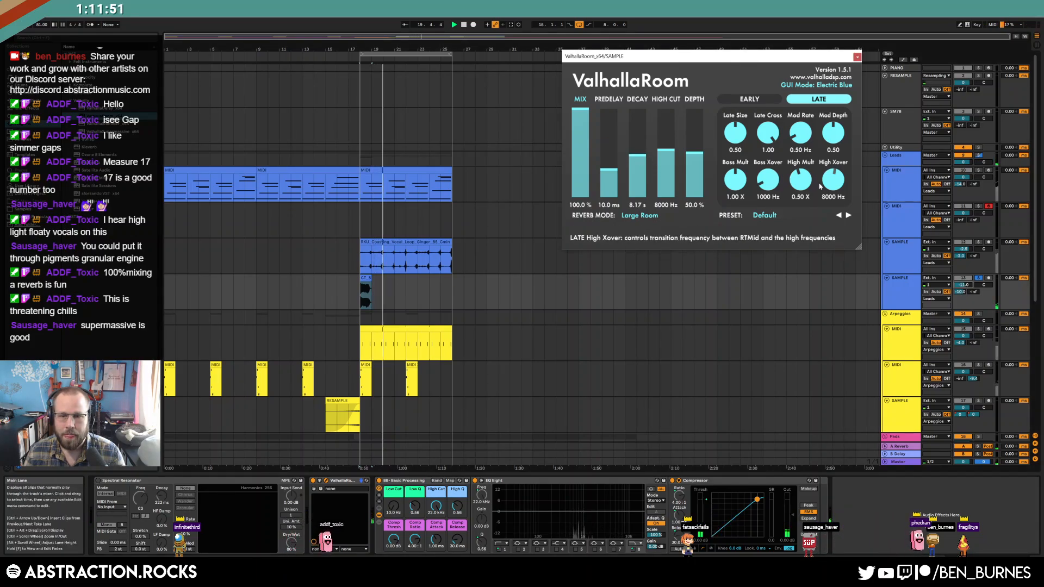
pyautogui.click(639, 215)
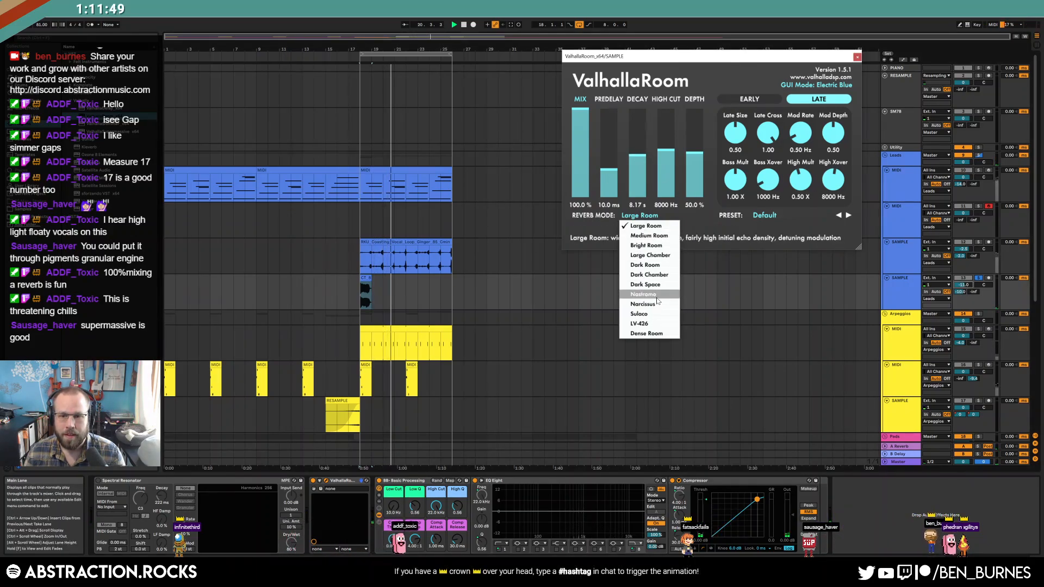
pyautogui.click(663, 266)
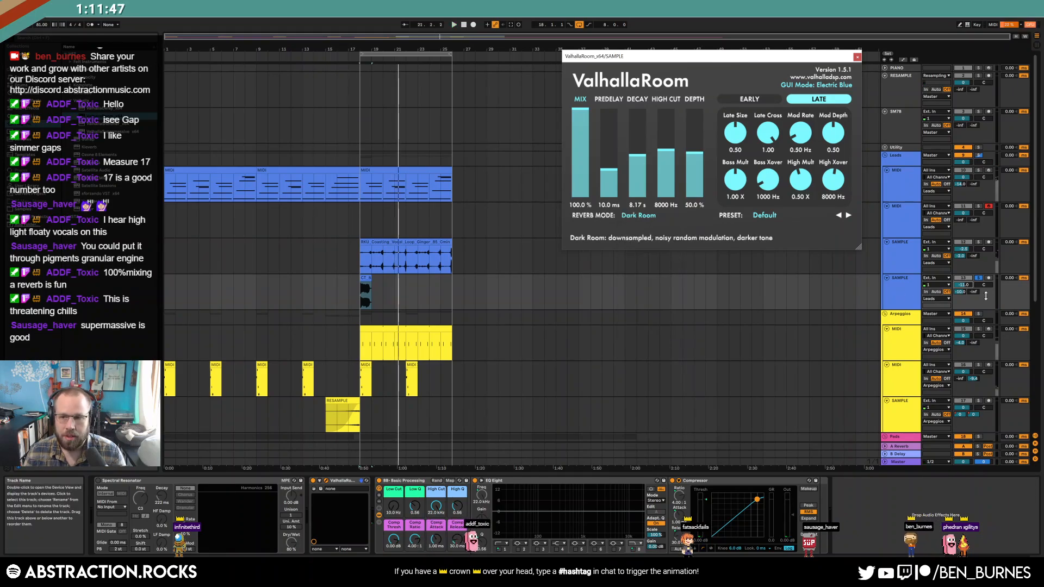
# Step: Unsolo the short vocal track and lower its volume to about -15.4 dB
pyautogui.click(978, 278)
pyautogui.moveTo(964, 285); pyautogui.dragTo(964, 288)
pyautogui.click(979, 279)
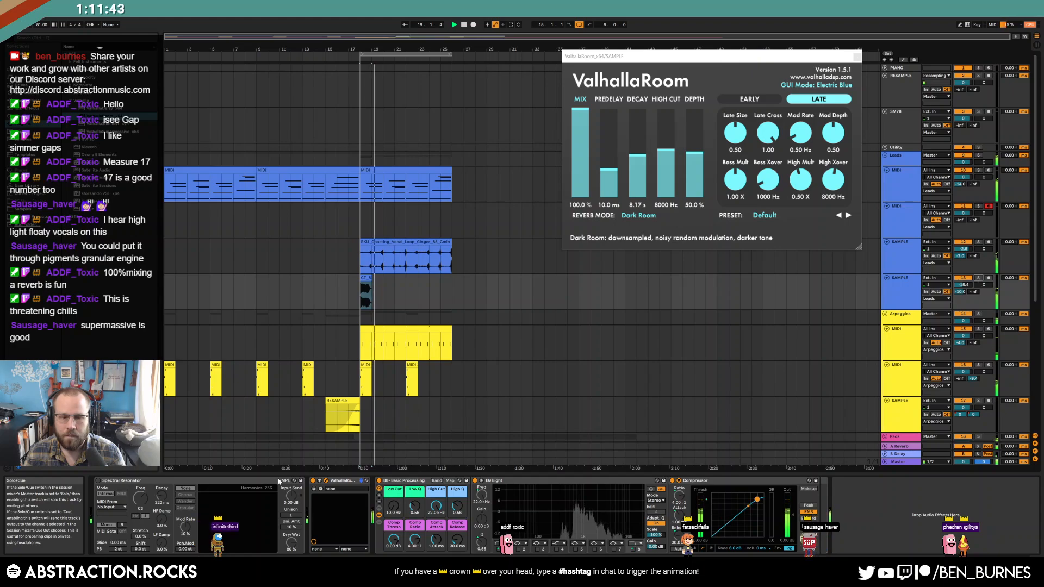
# Step: Delete Spectral Resonator from the short vocal track's effect chain and close the ValhallaRoom window
pyautogui.click(251, 483)
pyautogui.press('Delete')
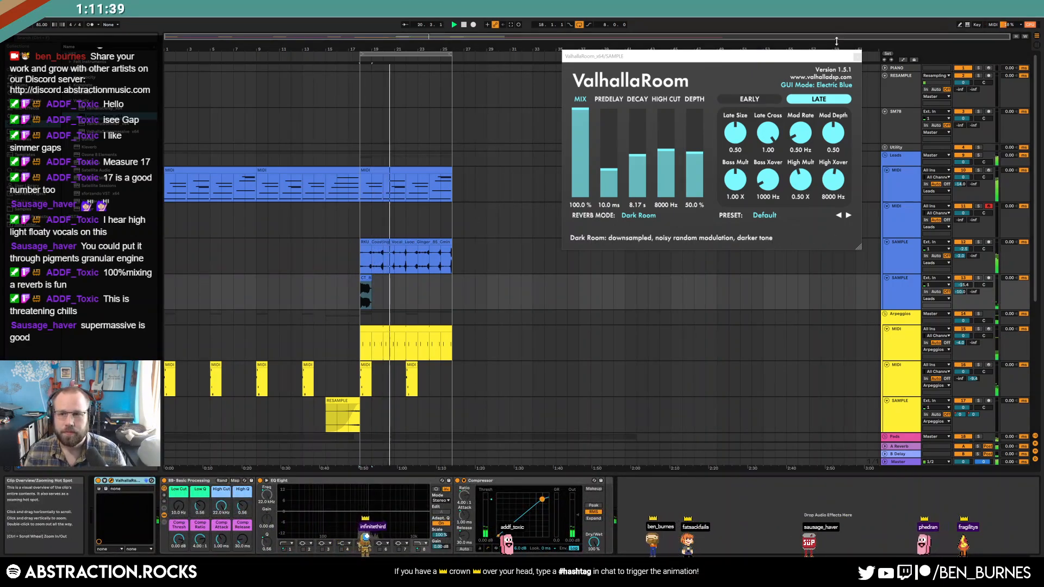
pyautogui.click(856, 57)
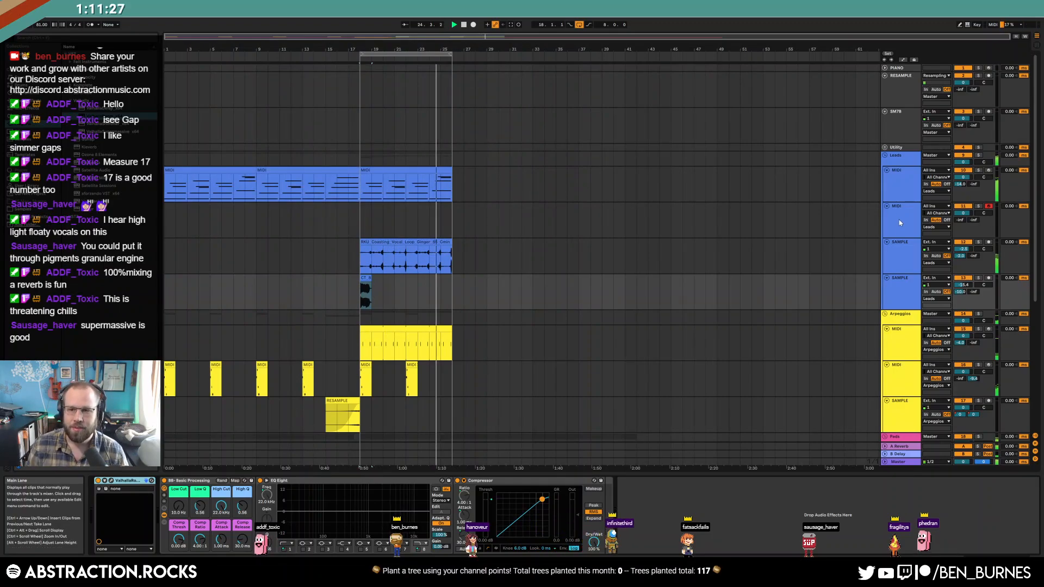
# Step: Open the bass clip and shorten its last D#1 note and the long final F1 note
pyautogui.scroll(-3, 515, 313)
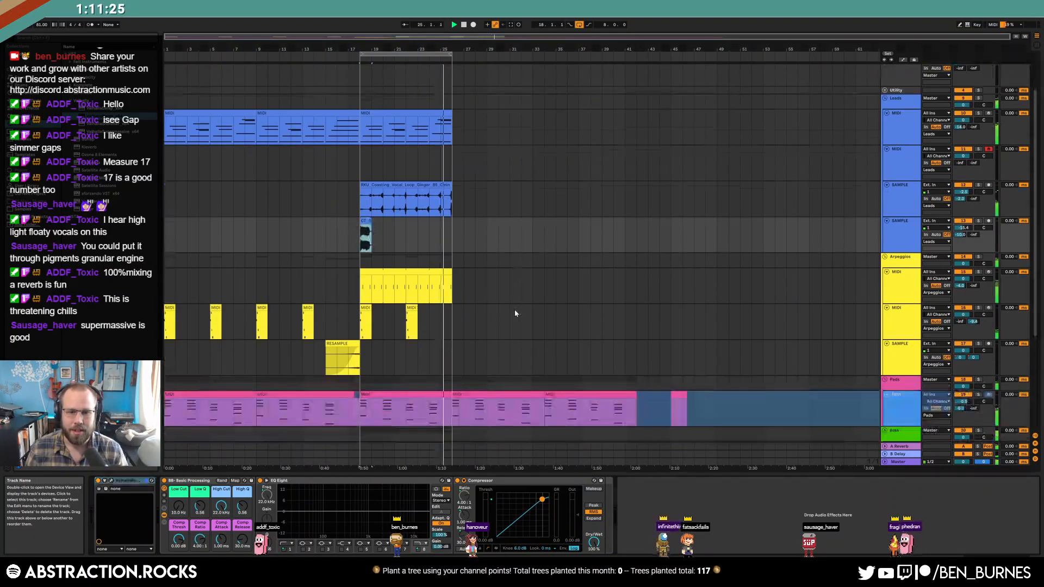
pyautogui.scroll(-2, 516, 313)
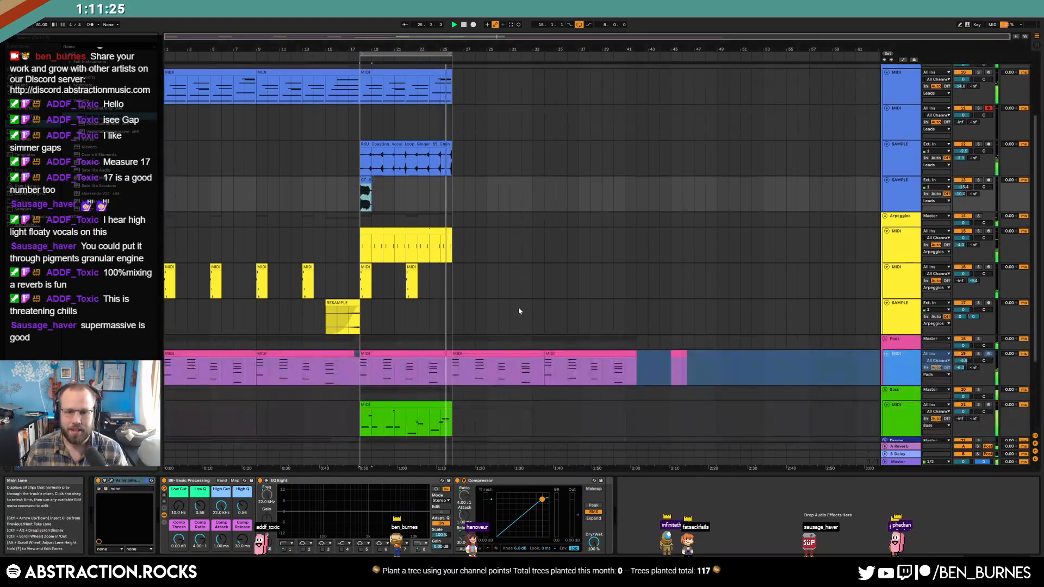
pyautogui.press('space')
pyautogui.click(432, 406)
pyautogui.doubleClick(432, 405)
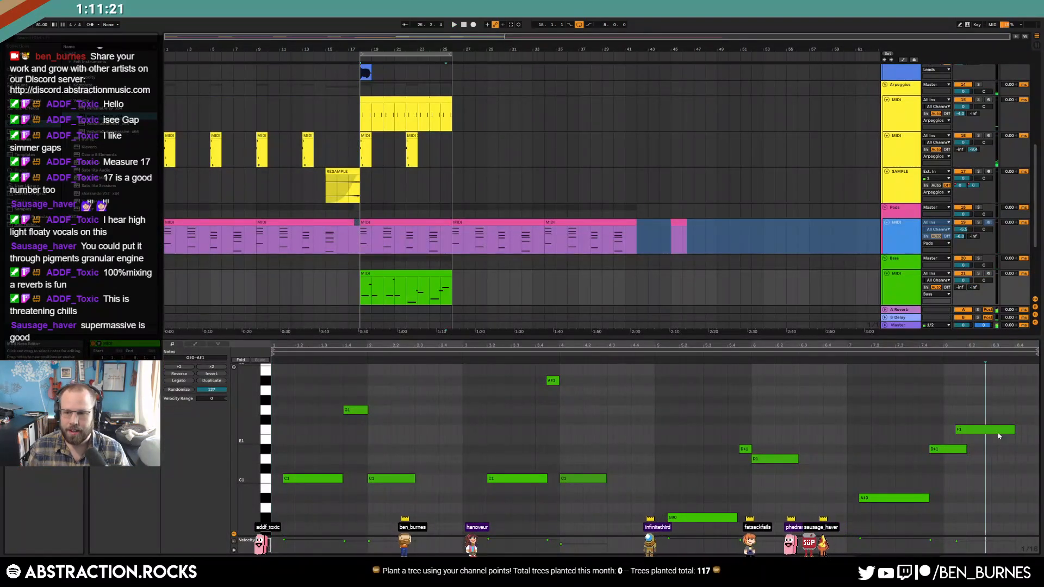
pyautogui.moveTo(966, 450); pyautogui.dragTo(955, 450)
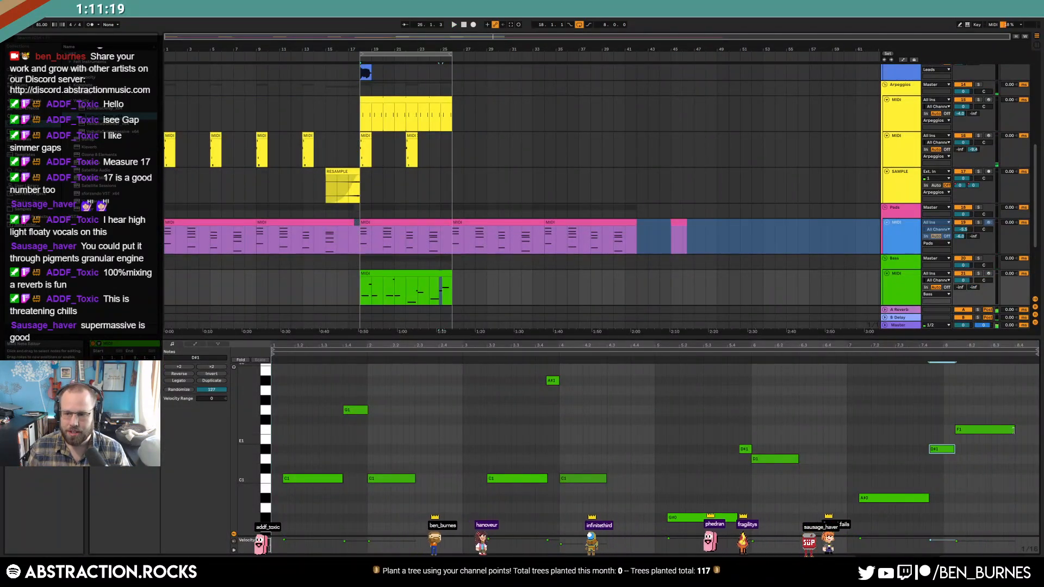
pyautogui.moveTo(1013, 431); pyautogui.dragTo(977, 433)
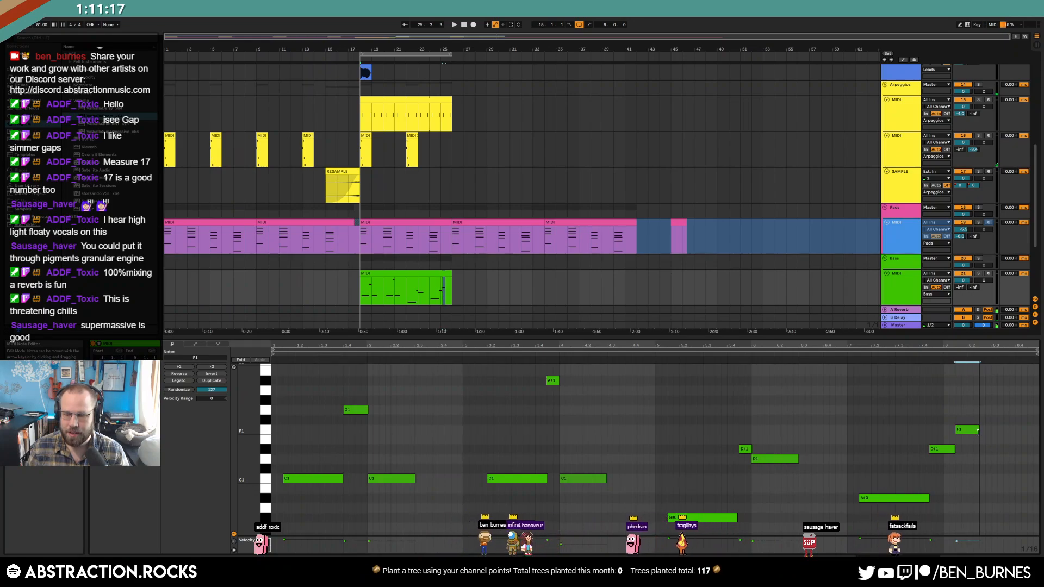
# Step: Add three short F1 notes at the end of the bass line and slightly lengthen the F1 note before them
pyautogui.doubleClick(994, 433)
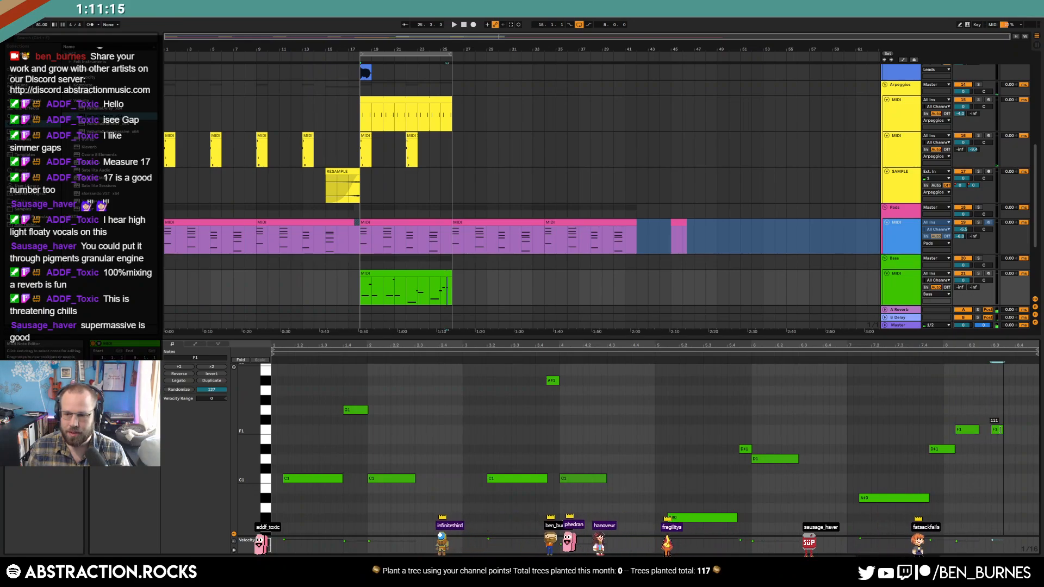
pyautogui.moveTo(997, 432)
pyautogui.mouseDown()
pyautogui.moveTo(1009, 433)
pyautogui.moveTo(997, 431)
pyautogui.mouseUp()
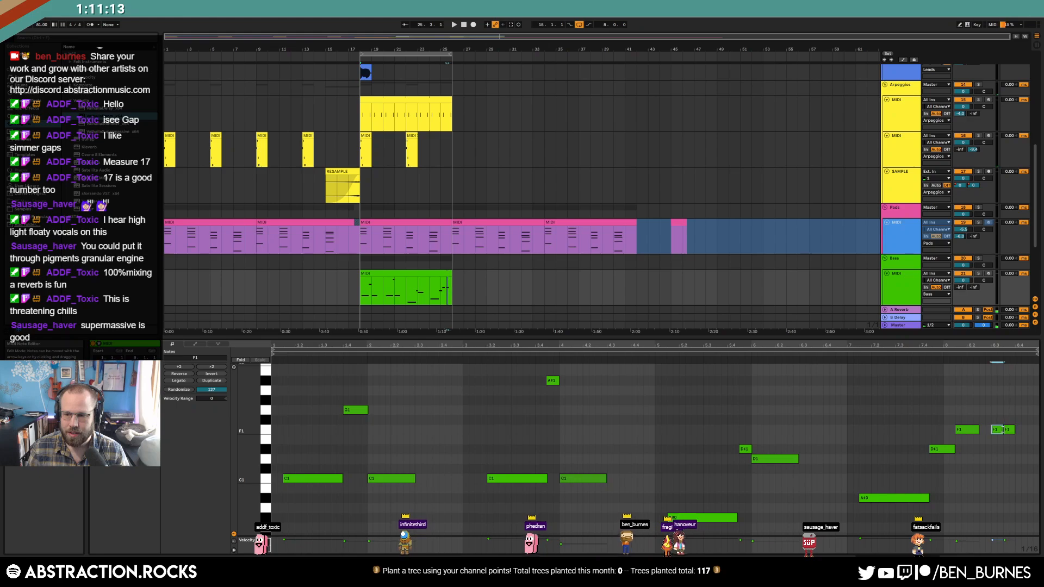
pyautogui.click(940, 353)
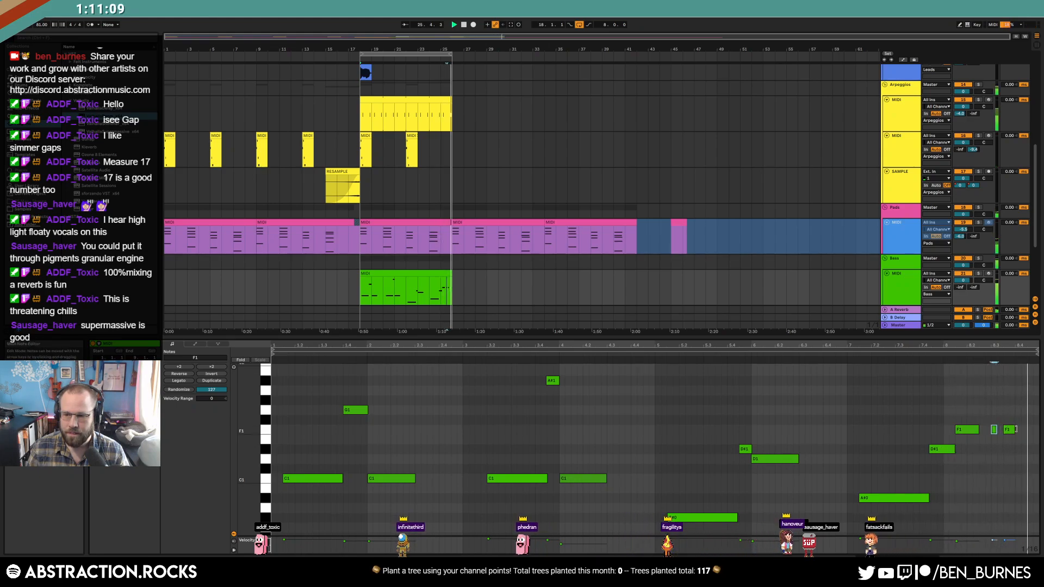
pyautogui.press('space')
pyautogui.click(1032, 433)
pyautogui.doubleClick(1033, 430)
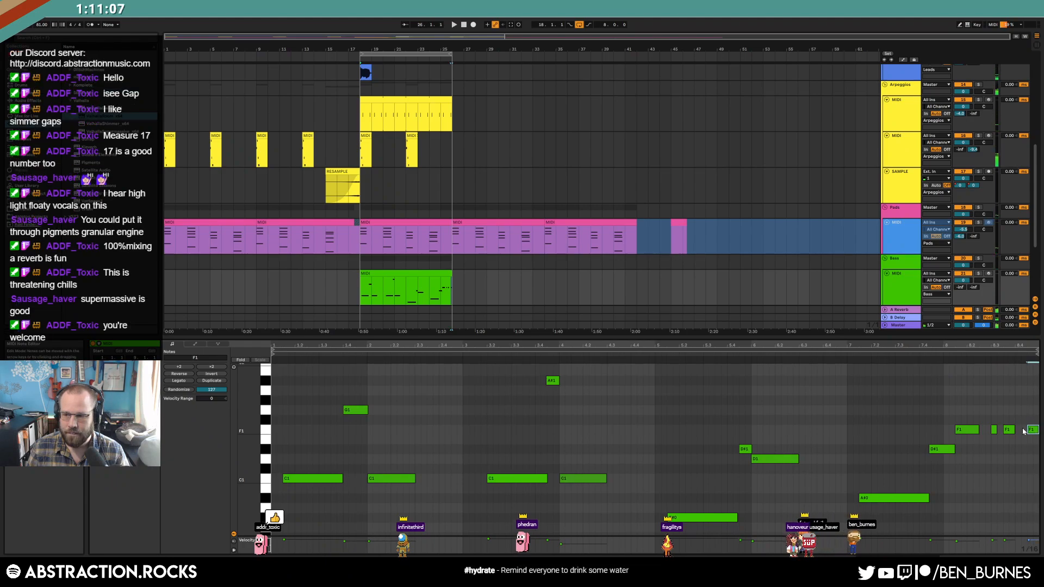
pyautogui.click(974, 430)
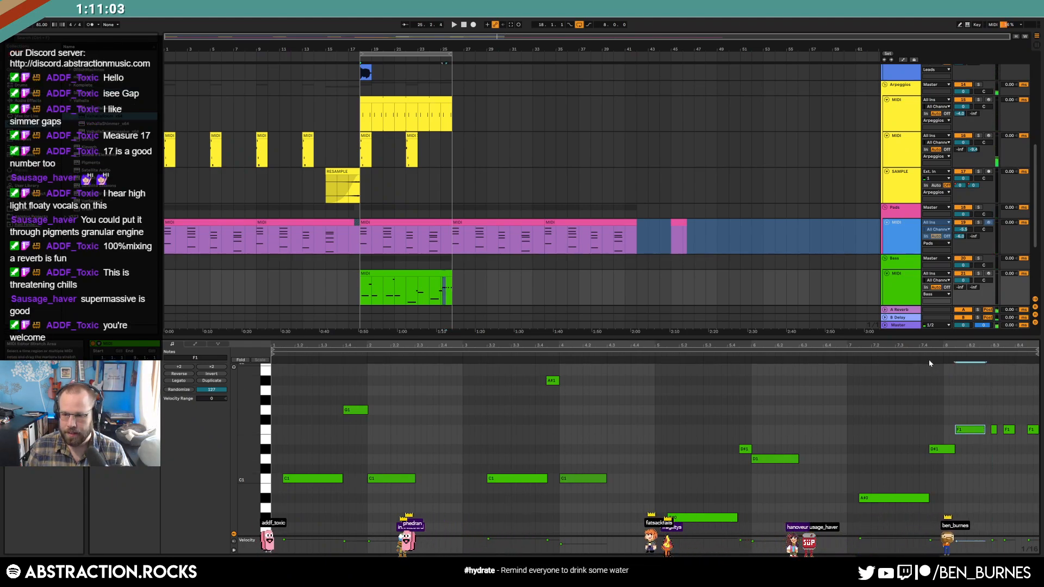
# Step: Play back the looped section from bar 18 to check the revised bass line
pyautogui.hotkey('shift', 'Tab')
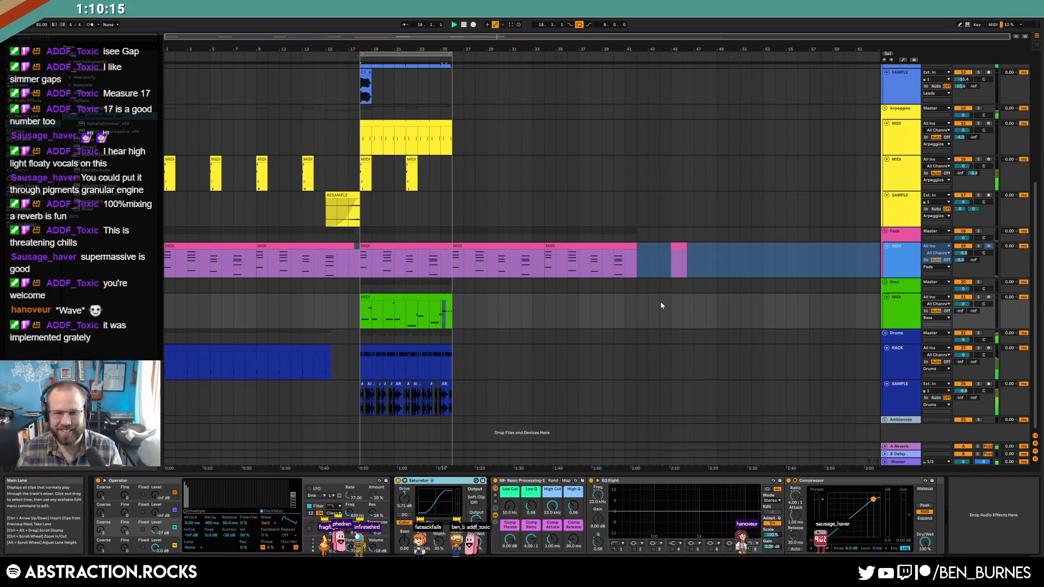
pyautogui.press('space')
pyautogui.scroll(5, 719, 199)
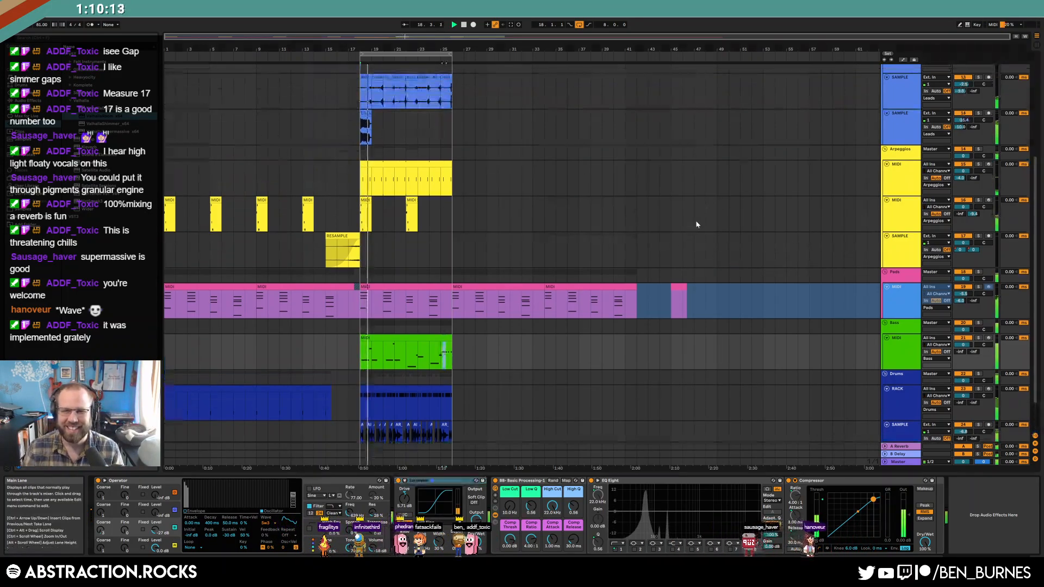
pyautogui.click(316, 64)
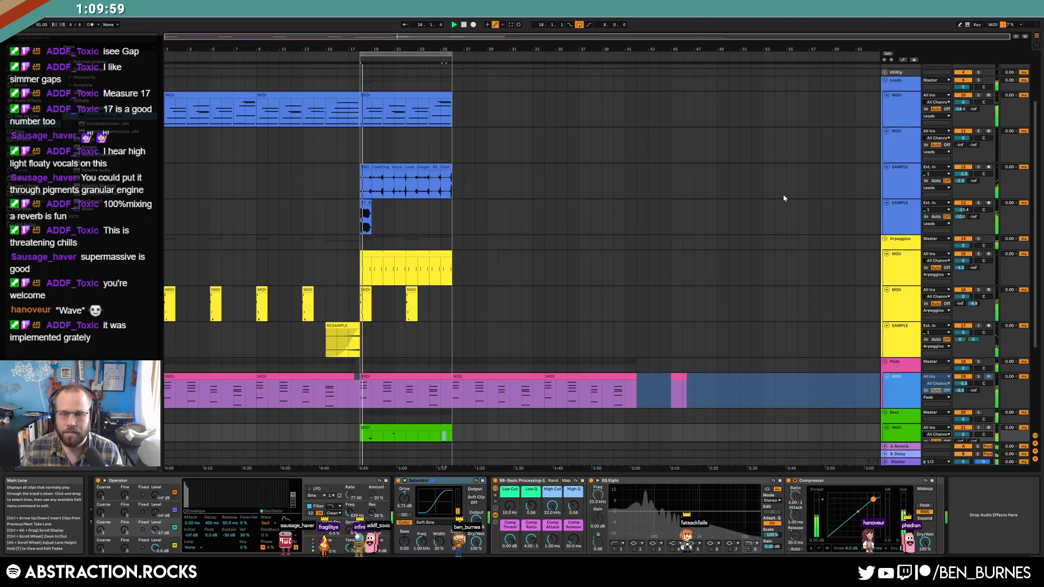
# Step: Raise the gain of the RESAMPLE clip before bar 18 and play the transition into the full section
pyautogui.doubleClick(331, 337)
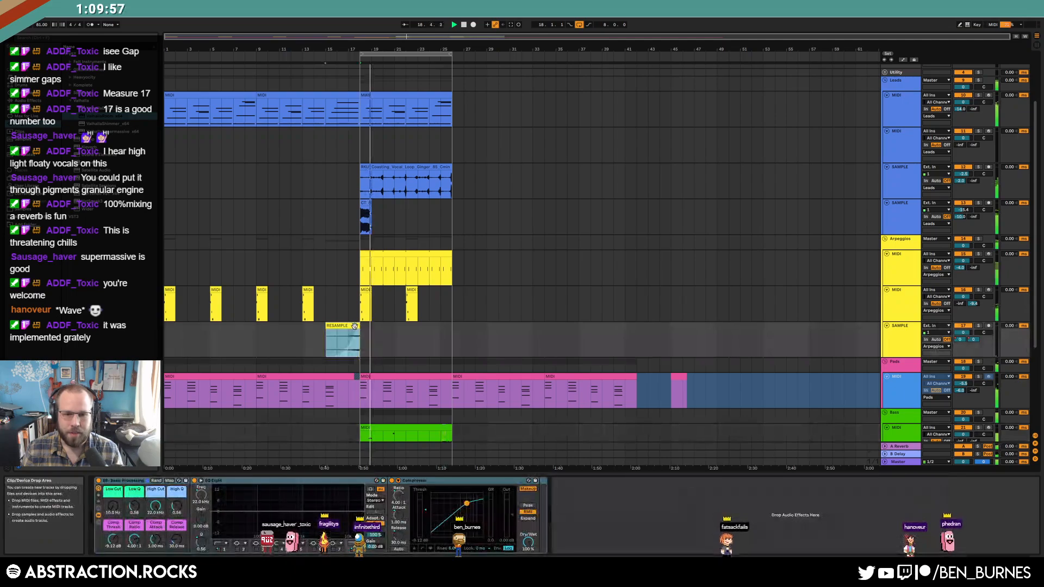
pyautogui.moveTo(219, 365); pyautogui.dragTo(219, 362)
pyautogui.press('space')
pyautogui.click(339, 285)
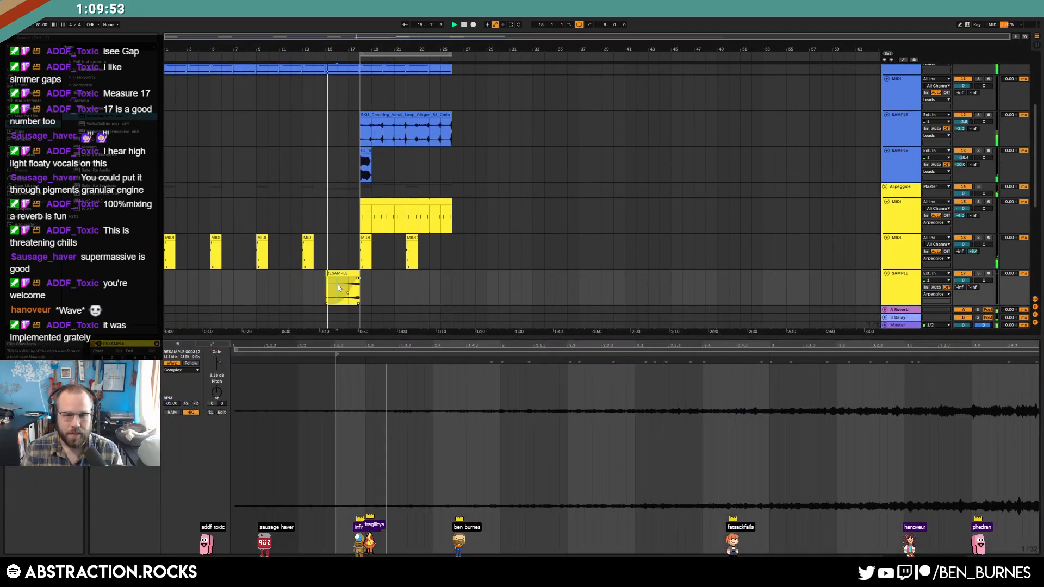
pyautogui.hotkey('shift', 'Tab')
pyautogui.click(348, 271)
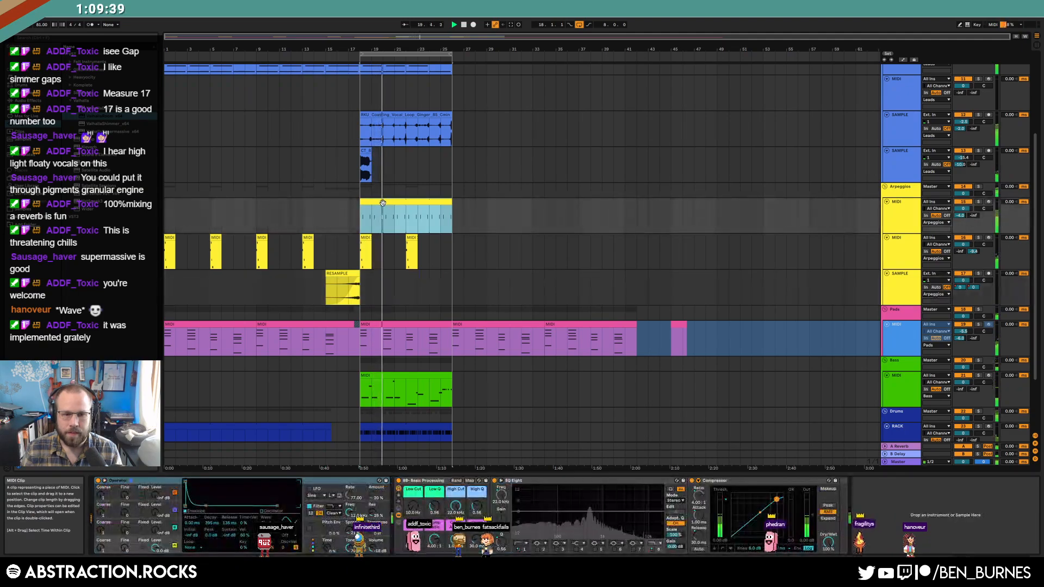
# Step: In the upper arpeggio track's clip, add two C4 notes near the end and move the existing last note earlier
pyautogui.doubleClick(383, 208)
pyautogui.click(719, 481)
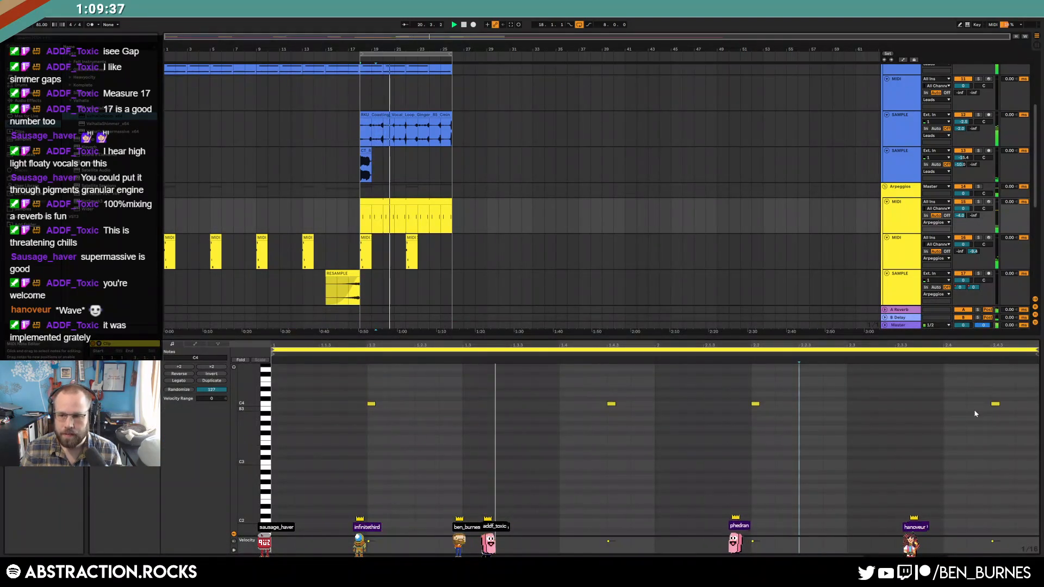
pyautogui.doubleClick(973, 404)
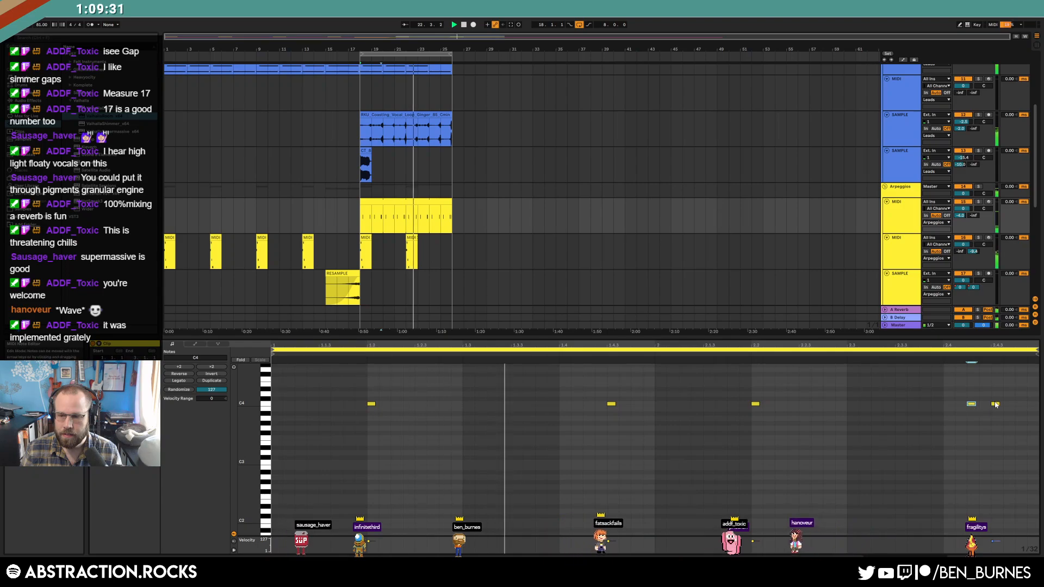
pyautogui.moveTo(995, 404); pyautogui.dragTo(951, 406)
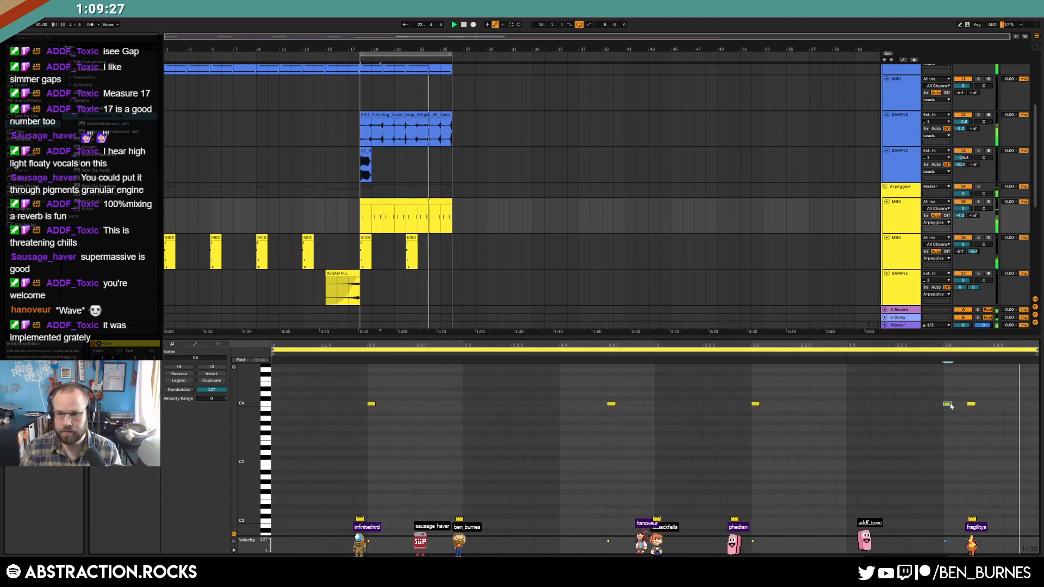
pyautogui.doubleClick(1018, 404)
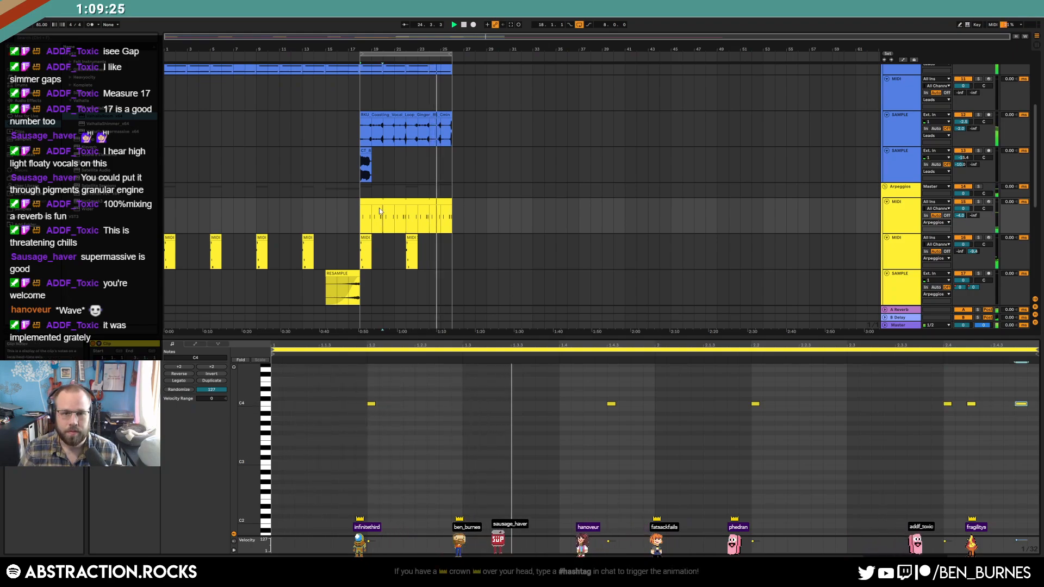
# Step: Consolidate the arpeggio clips in bars 18 to 22 into one phrase and repeat it up to bar 26
pyautogui.moveTo(368, 215); pyautogui.dragTo(403, 216)
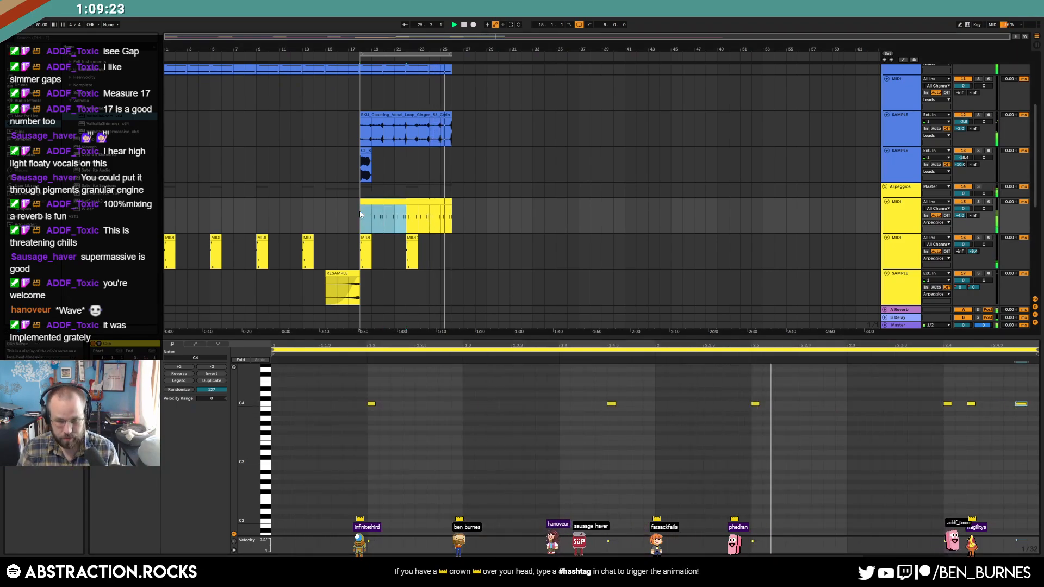
pyautogui.hotkey('ctrl', 'j')
pyautogui.click(609, 455)
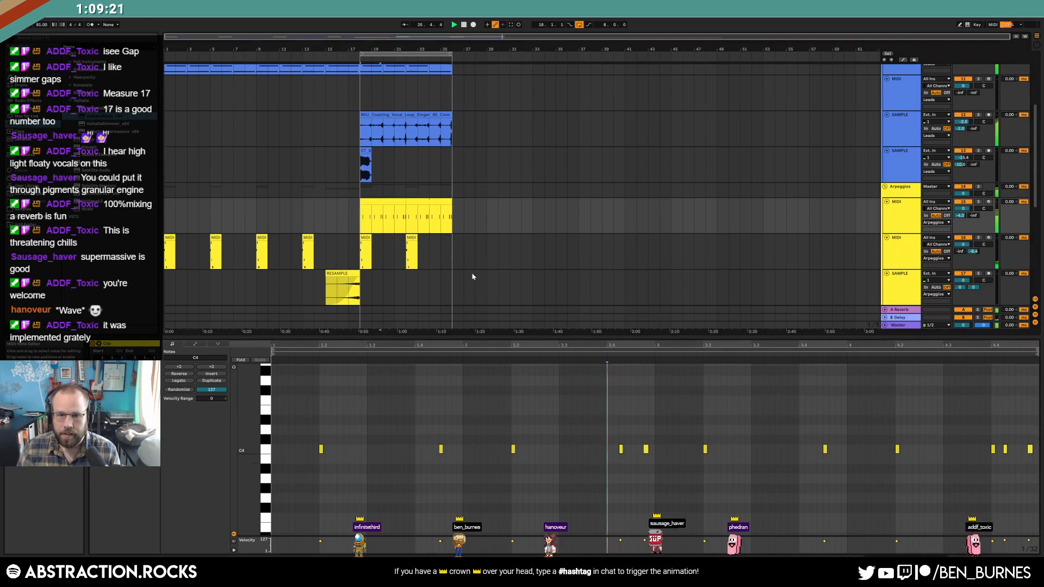
pyautogui.click(383, 199)
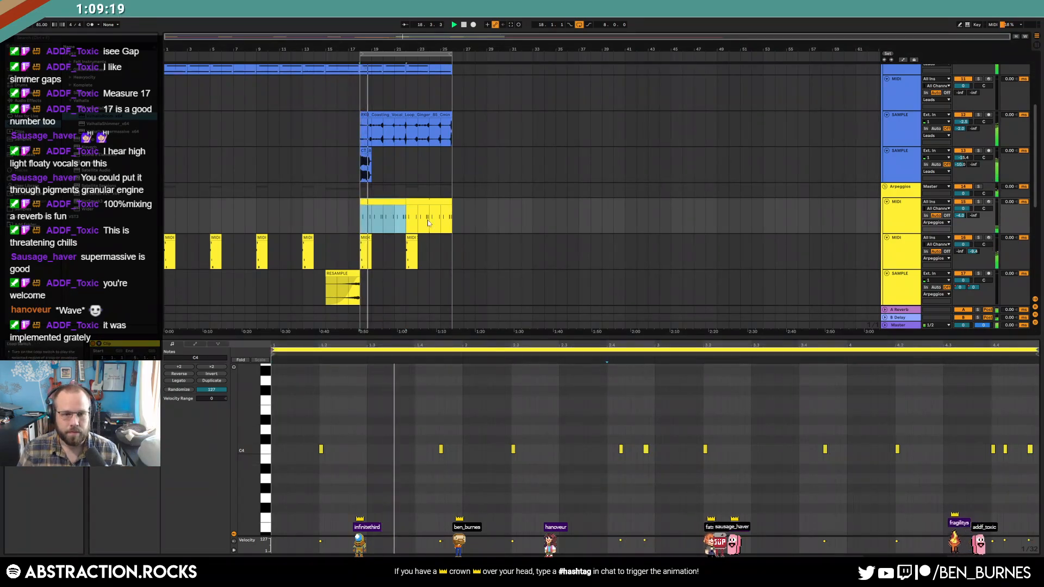
pyautogui.moveTo(404, 201); pyautogui.dragTo(452, 201)
pyautogui.hotkey('shift', 'Tab')
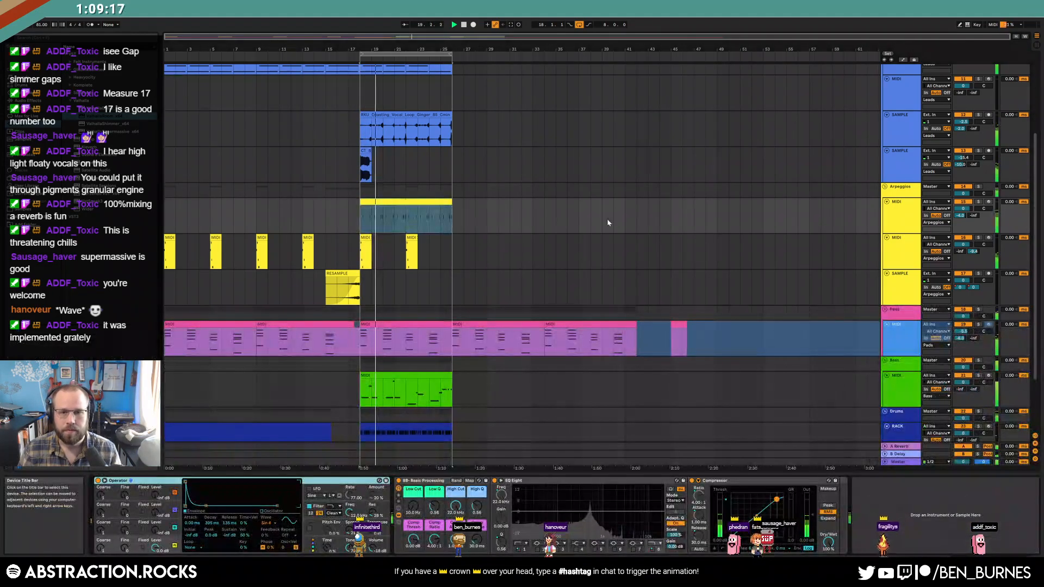
# Step: Select the empty MIDI track in the Leads group and arm it for recording
pyautogui.scroll(3, 870, 155)
pyautogui.click(889, 148)
pyautogui.click(988, 128)
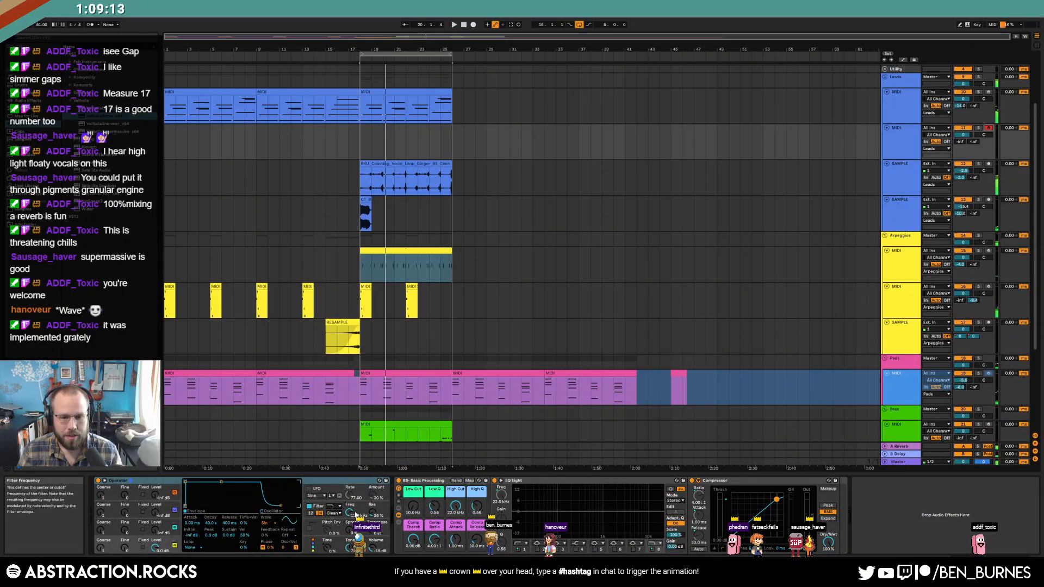
# Step: Raise the armed lead track's reverb send and lower its volume to about -13 dB
pyautogui.click(351, 532)
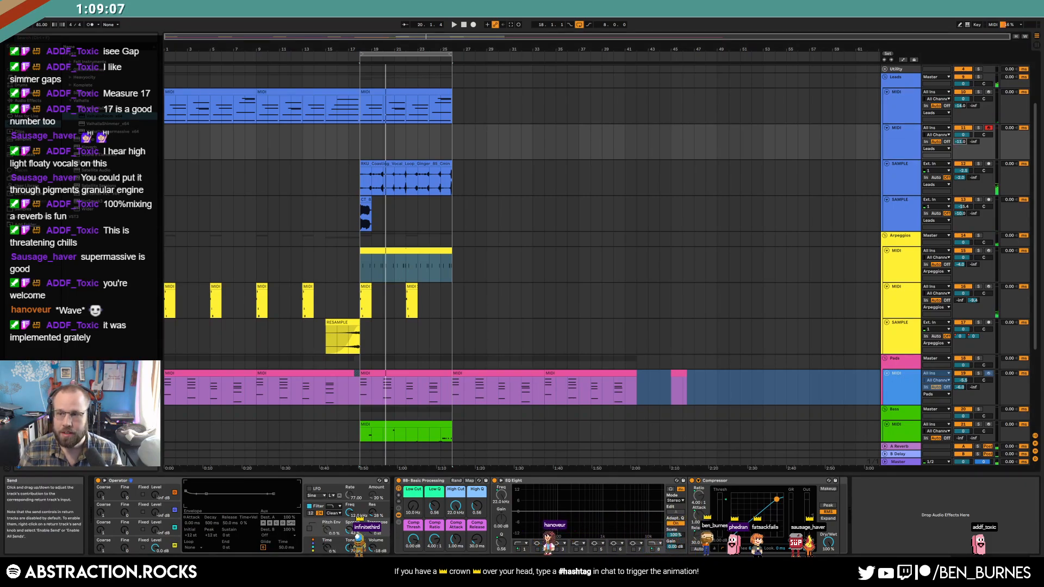
pyautogui.click(899, 144)
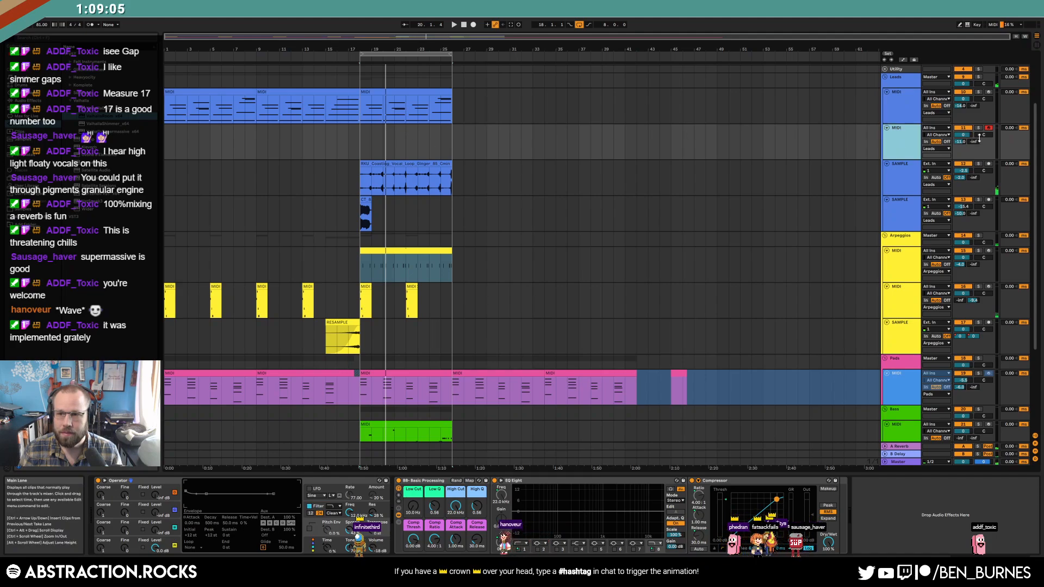
pyautogui.moveTo(963, 135); pyautogui.dragTo(963, 148)
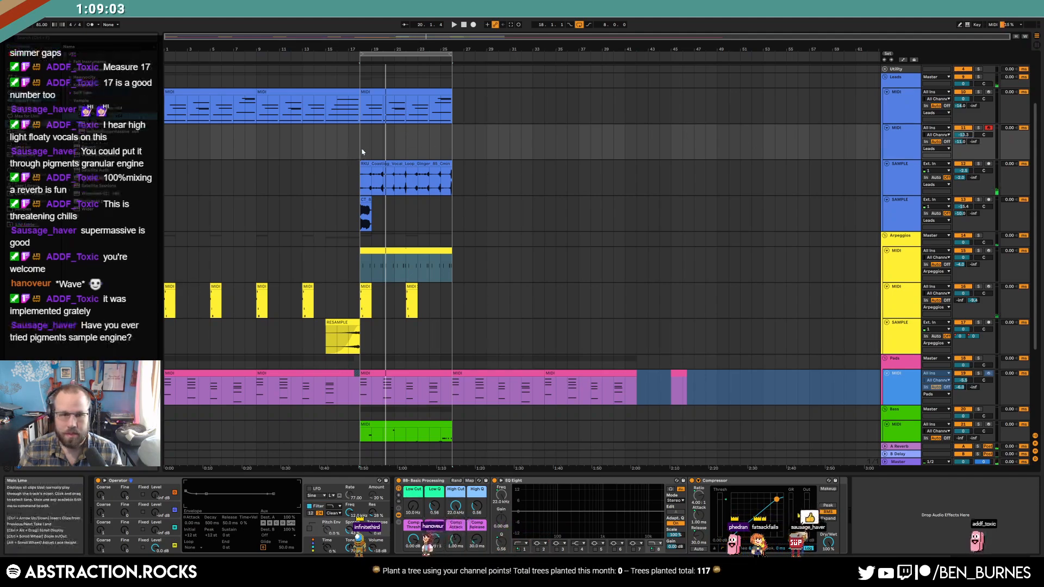
# Step: Adjust the glide time of the Operator instrument on the armed lead track
pyautogui.click(306, 553)
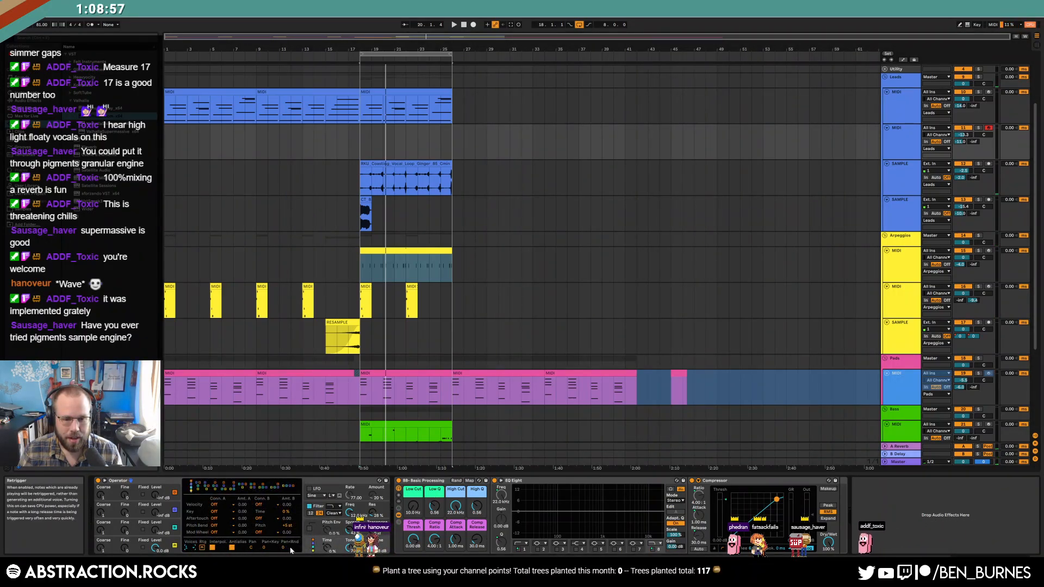
pyautogui.click(315, 530)
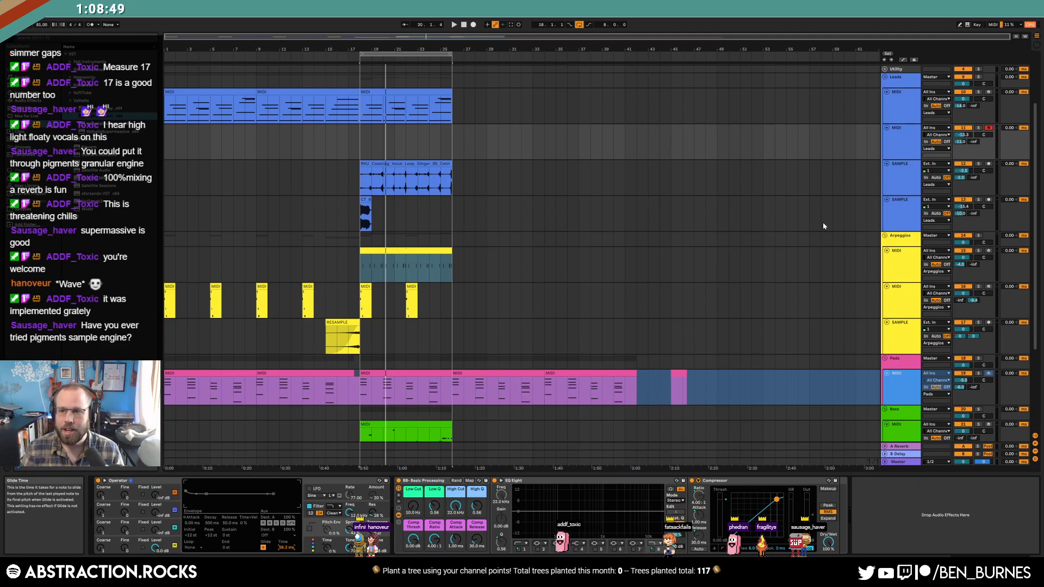
pyautogui.click(899, 378)
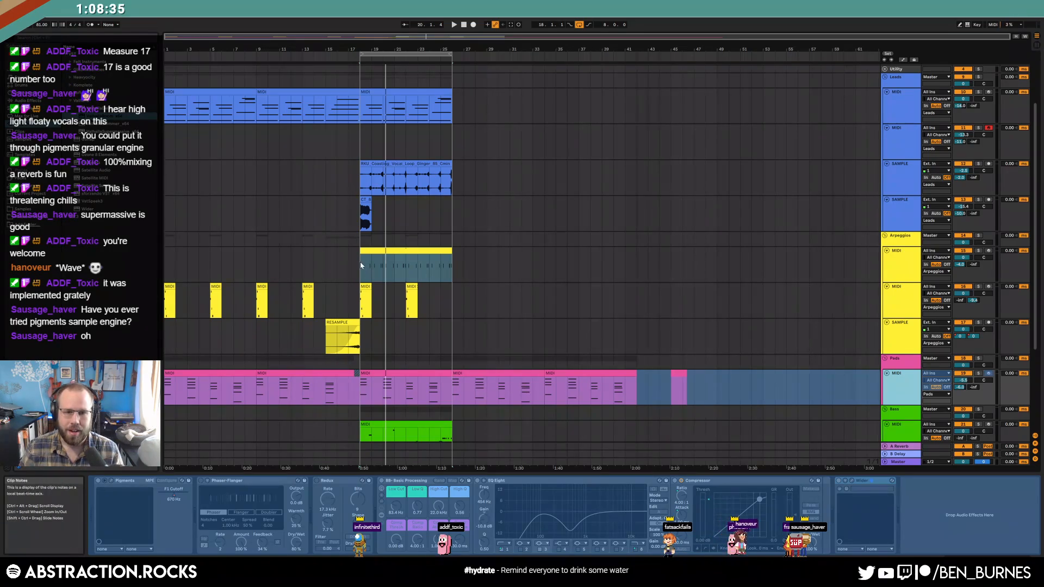
pyautogui.click(360, 219)
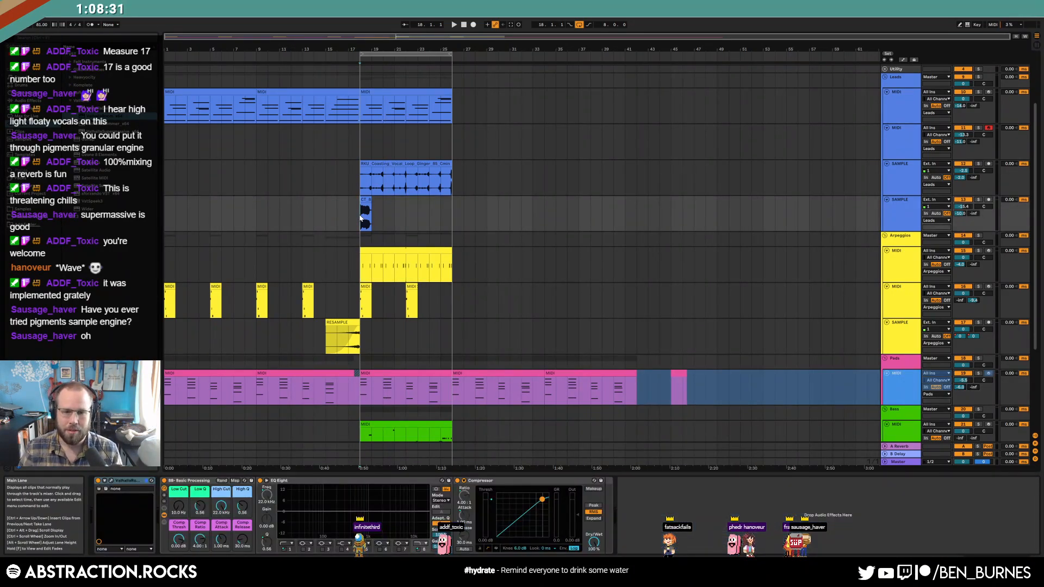
# Step: Record a melody on the armed lead track from just before bar 18 to bar 26, and open the recorded clip
pyautogui.click(363, 146)
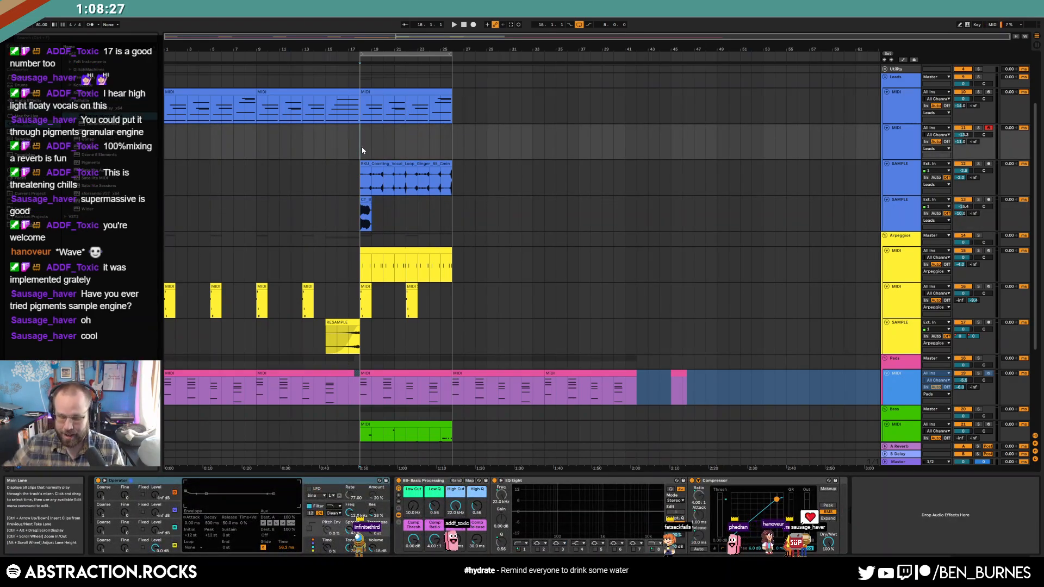
pyautogui.click(349, 147)
pyautogui.press('space')
pyautogui.press('F9')
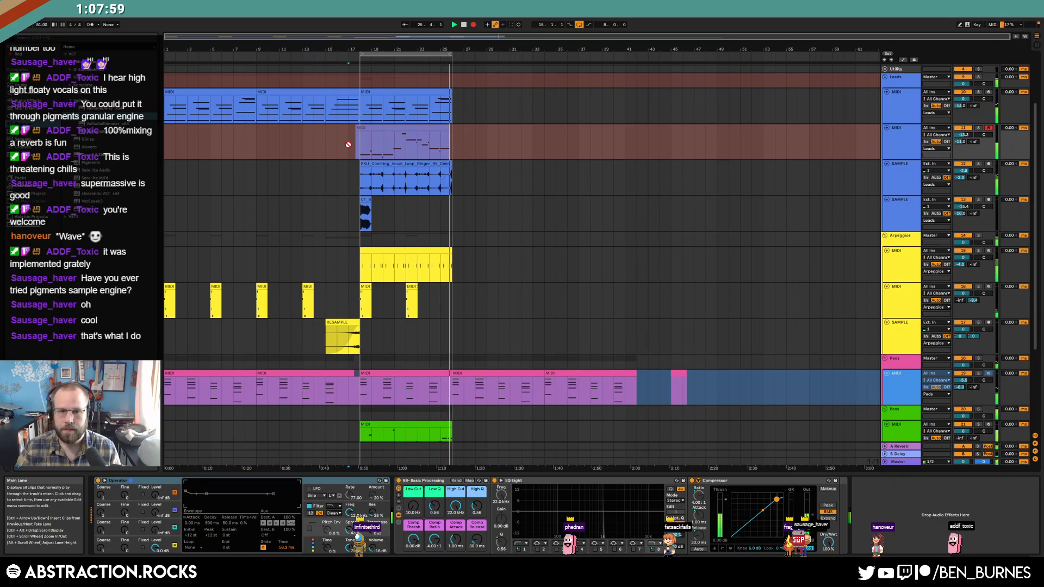
pyautogui.press('space')
pyautogui.doubleClick(371, 129)
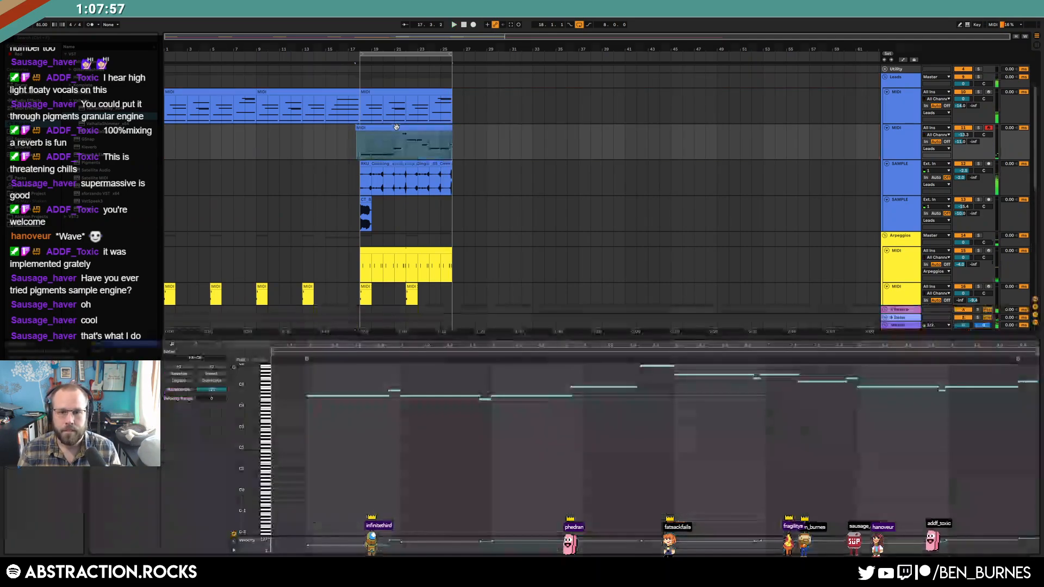
# Step: Raise the melody's opening notes and the long note after them by an octave, and fine-tune that long note's pitch
pyautogui.moveTo(336, 377); pyautogui.dragTo(566, 454)
pyautogui.hotkey('shift', 'Up')
pyautogui.click(602, 387)
pyautogui.hotkey('shift', 'Up')
pyautogui.scroll(4, 606, 427)
pyautogui.moveTo(610, 419); pyautogui.dragTo(611, 416)
pyautogui.press('Up')
pyautogui.press('Up')
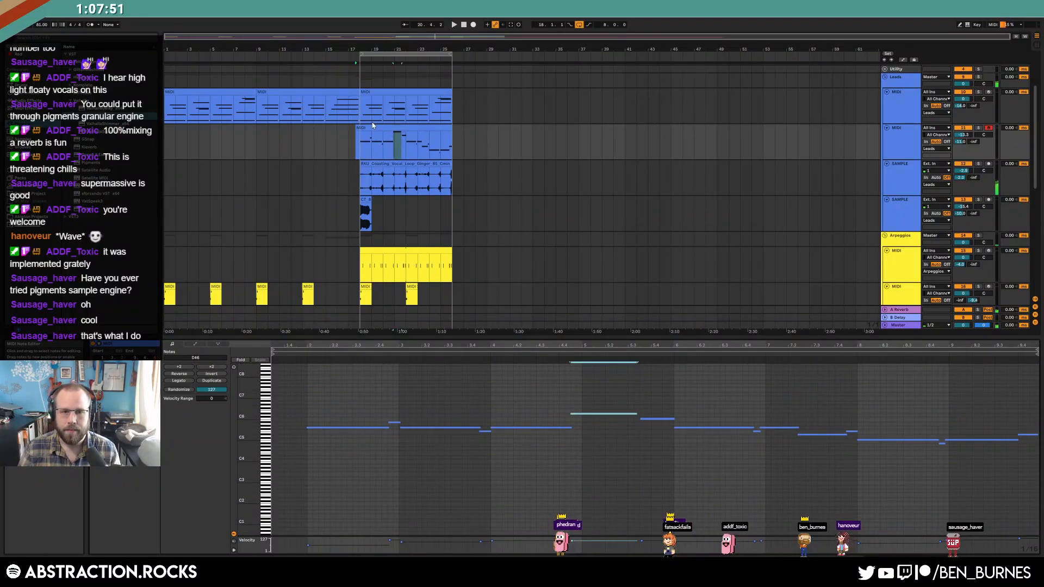
# Step: Trim the start of the recorded melody clip to bar 18, select its first note and play the section
pyautogui.moveTo(356, 129); pyautogui.dragTo(361, 129)
pyautogui.moveTo(345, 402); pyautogui.dragTo(308, 452)
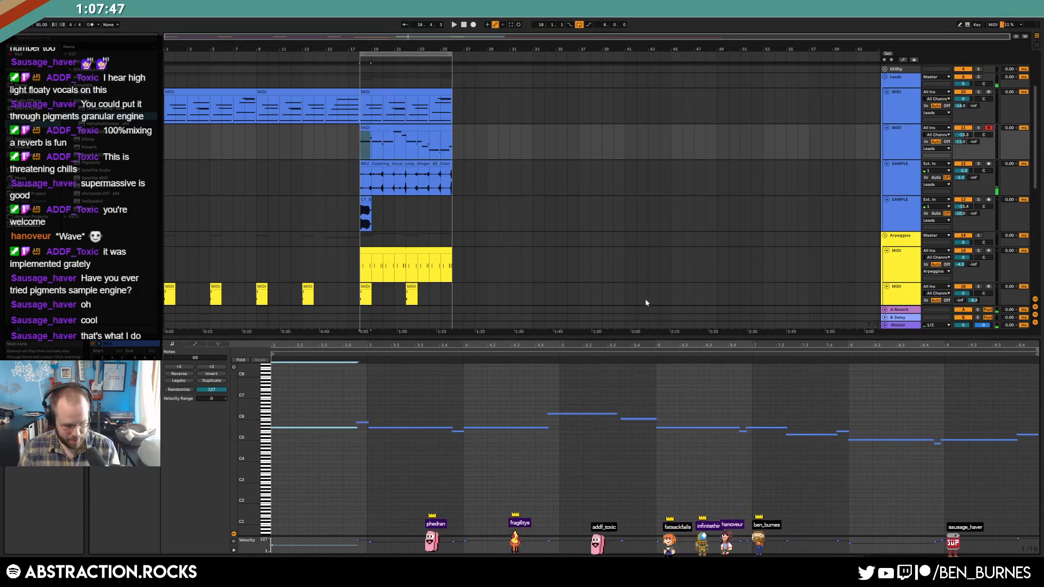
pyautogui.hotkey('shift', 'Tab')
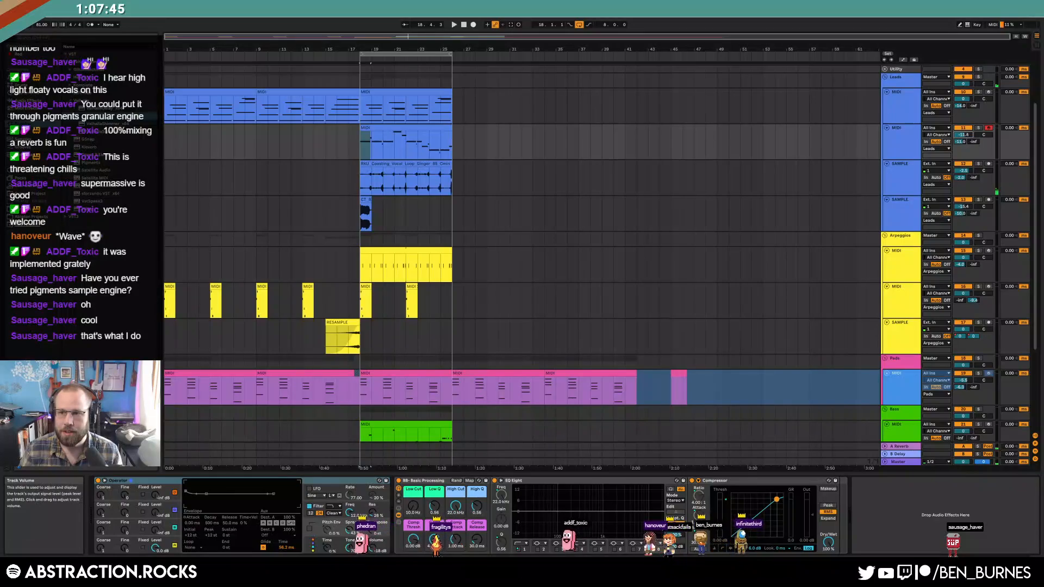
pyautogui.press('space')
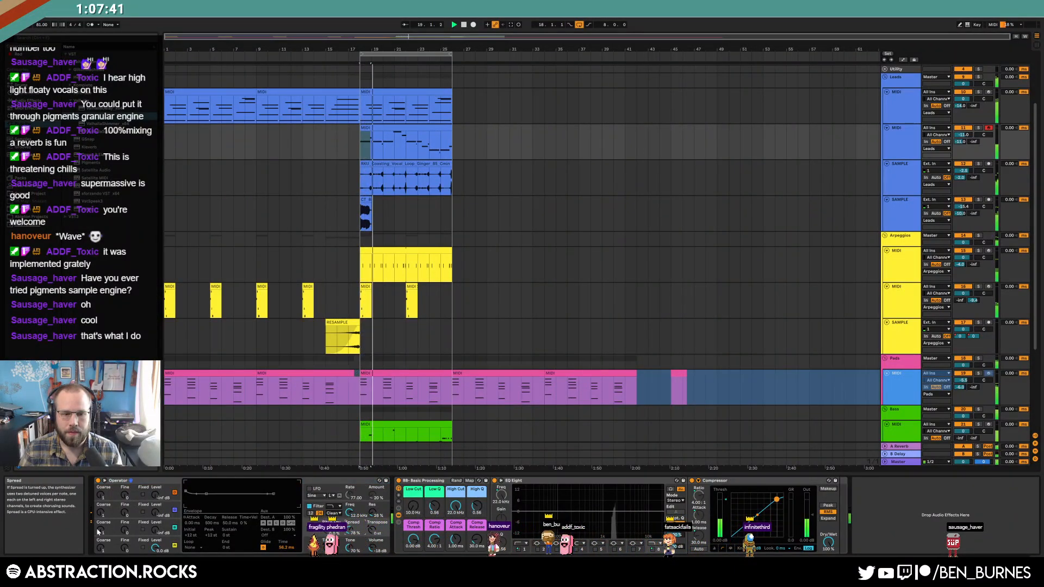
# Step: Lengthen the highest note in the melody clip until it meets the note that follows it
pyautogui.doubleClick(413, 131)
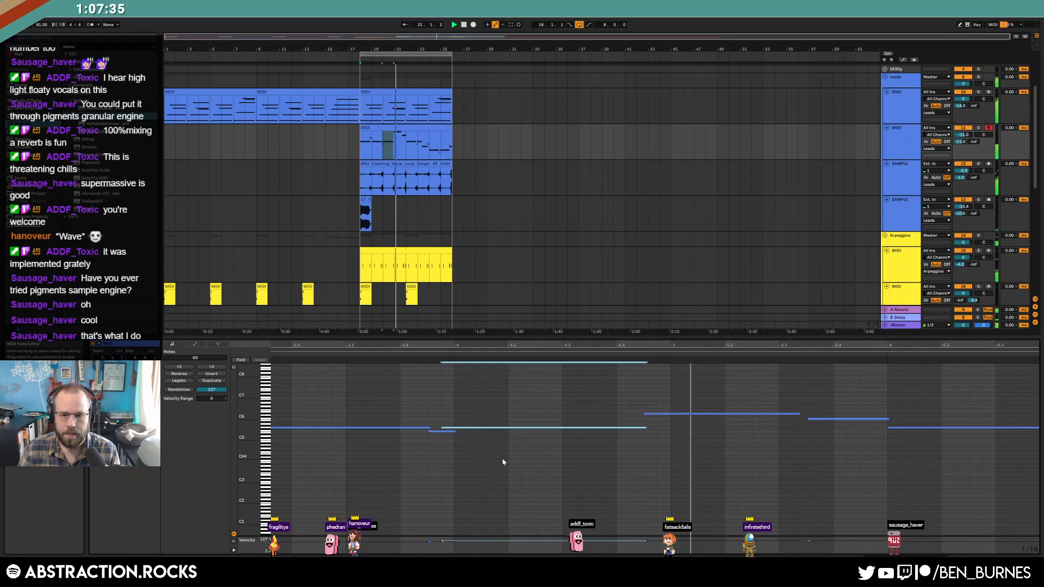
pyautogui.moveTo(821, 349); pyautogui.dragTo(715, 337)
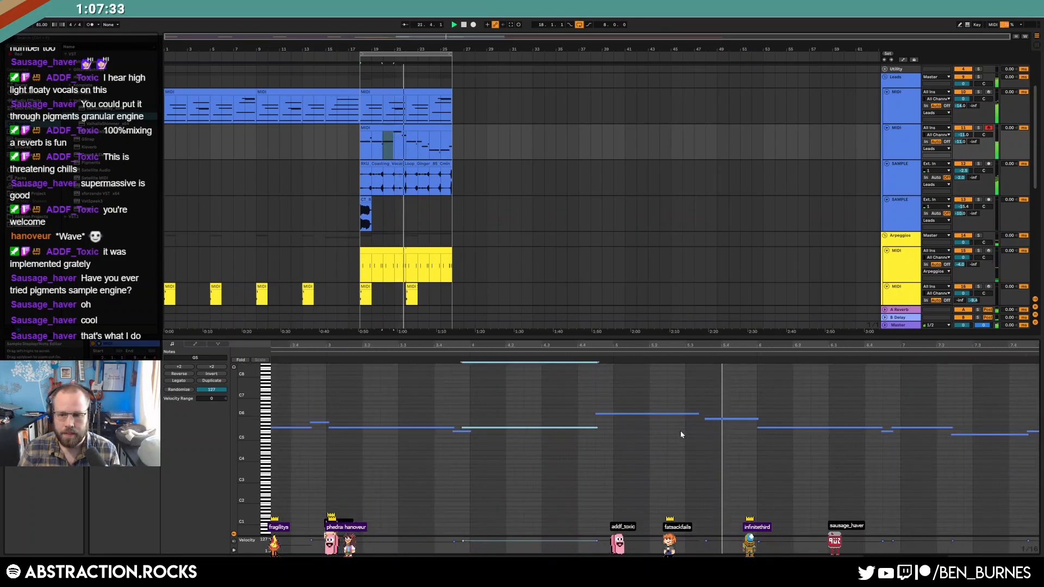
pyautogui.moveTo(699, 413); pyautogui.dragTo(707, 413)
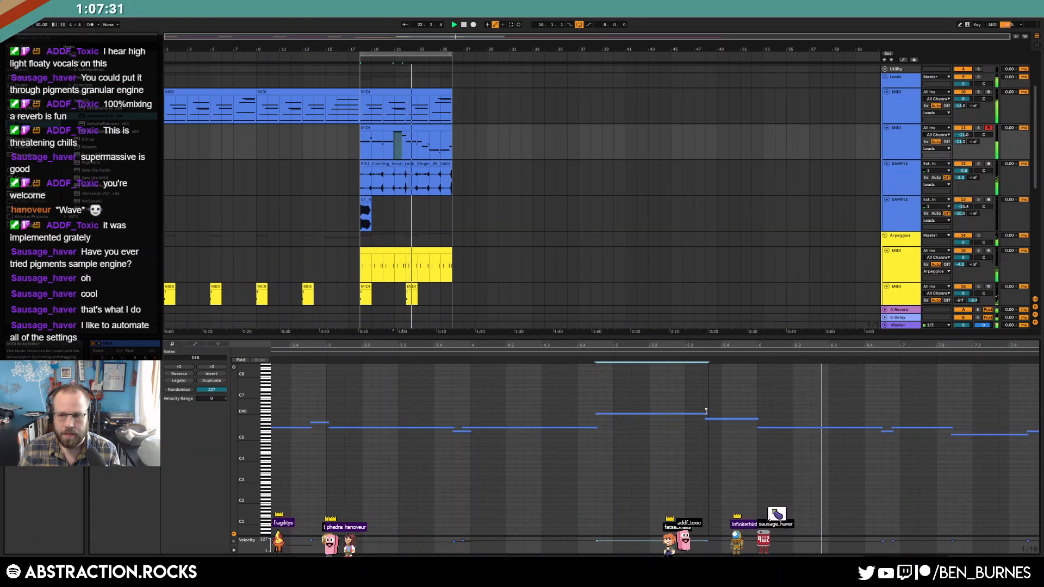
pyautogui.click(765, 397)
pyautogui.moveTo(861, 344); pyautogui.dragTo(859, 325)
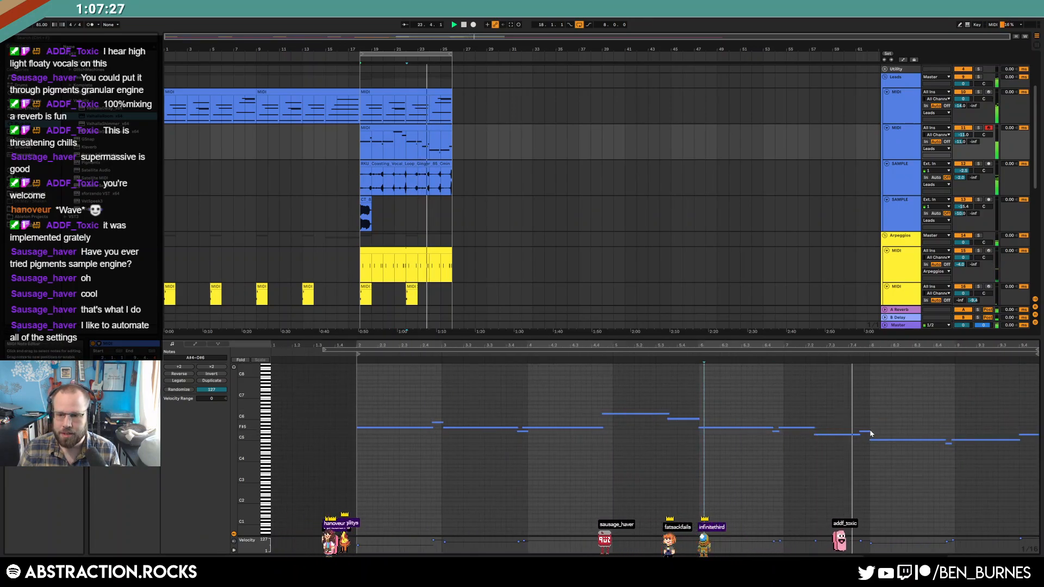
pyautogui.click(869, 431)
pyautogui.click(909, 429)
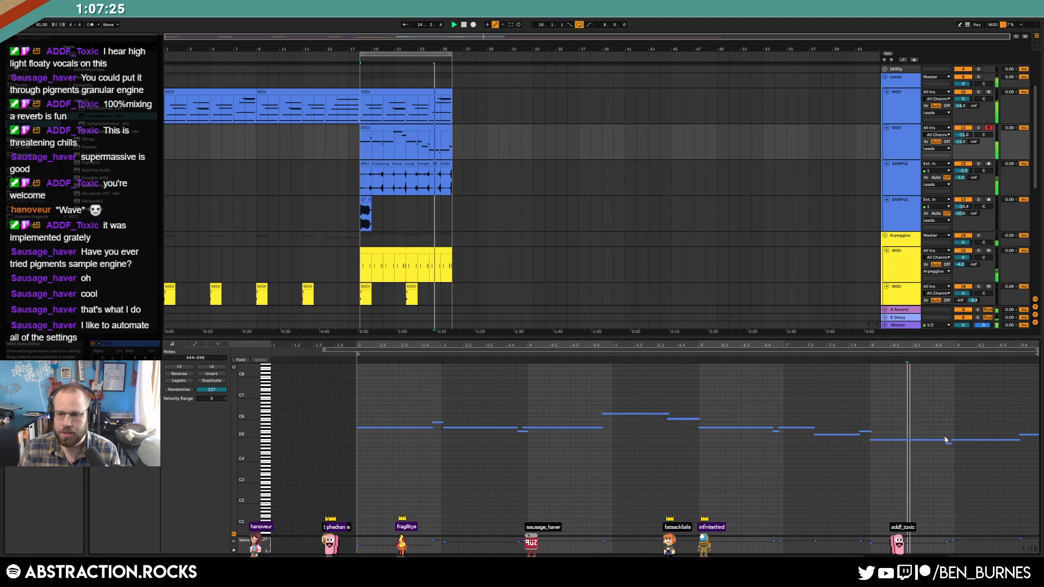
# Step: Adjust the short low note near the melody's end and lengthen the following note into the final note
pyautogui.moveTo(977, 345); pyautogui.dragTo(889, 440)
pyautogui.moveTo(814, 443); pyautogui.dragTo(812, 443)
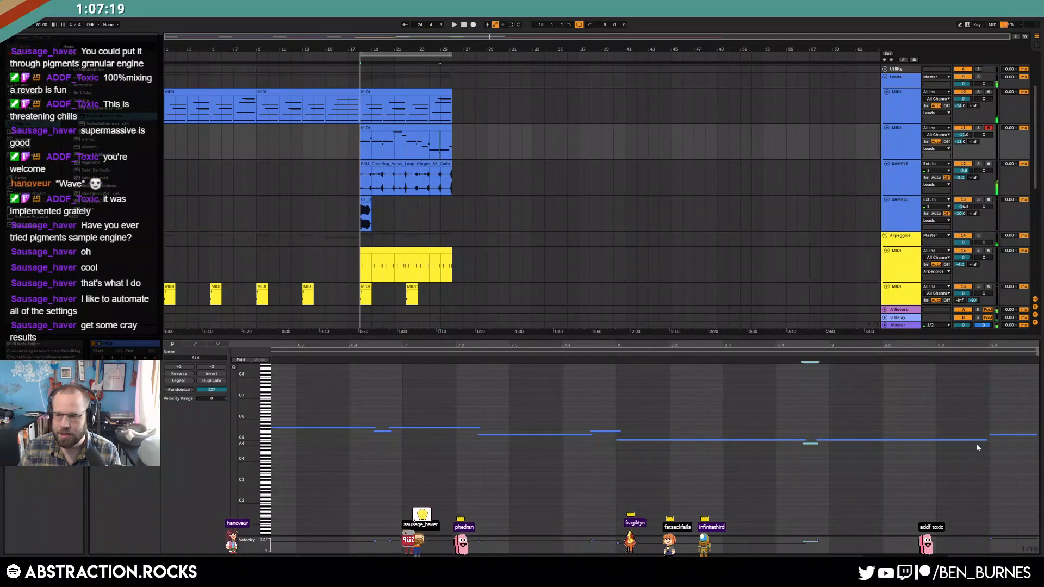
pyautogui.moveTo(985, 440); pyautogui.dragTo(999, 441)
pyautogui.click(1003, 453)
pyautogui.moveTo(915, 345); pyautogui.dragTo(916, 305)
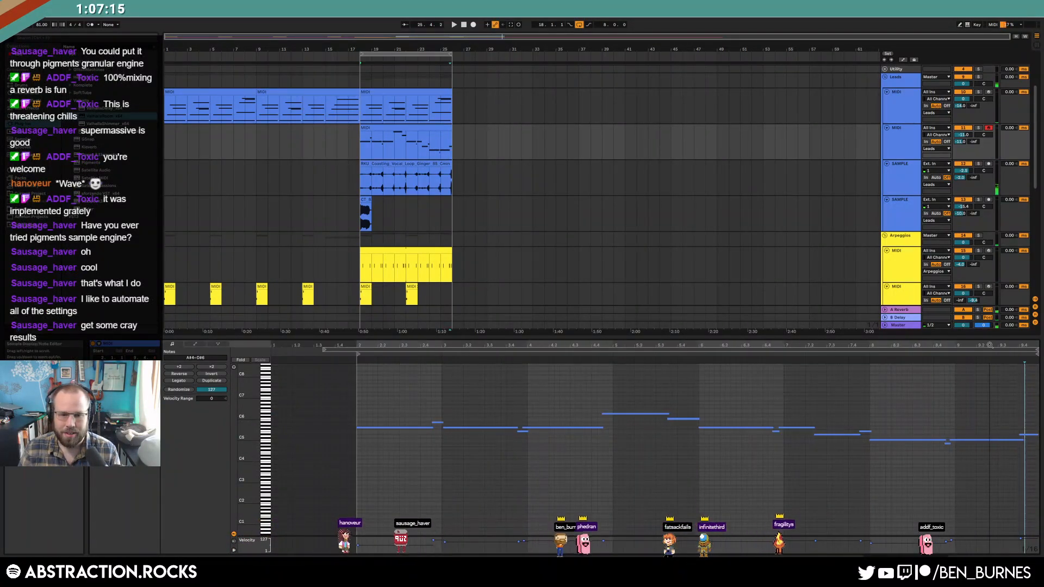
# Step: Quantize all notes of the recorded melody clip through the quantize settings
pyautogui.click(527, 454)
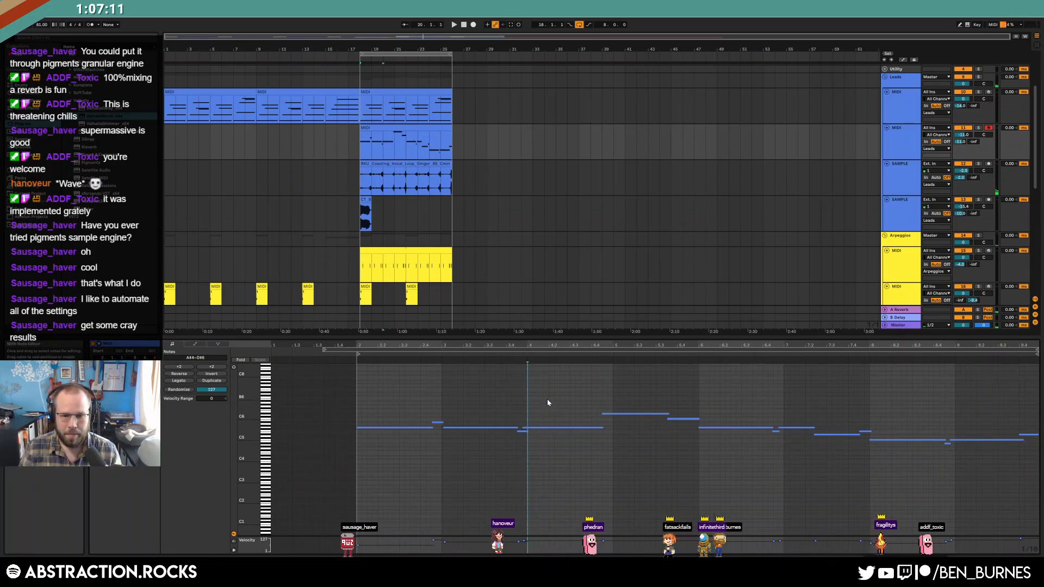
pyautogui.hotkey('ctrl', 'a')
pyautogui.hotkey('ctrl', 'c')
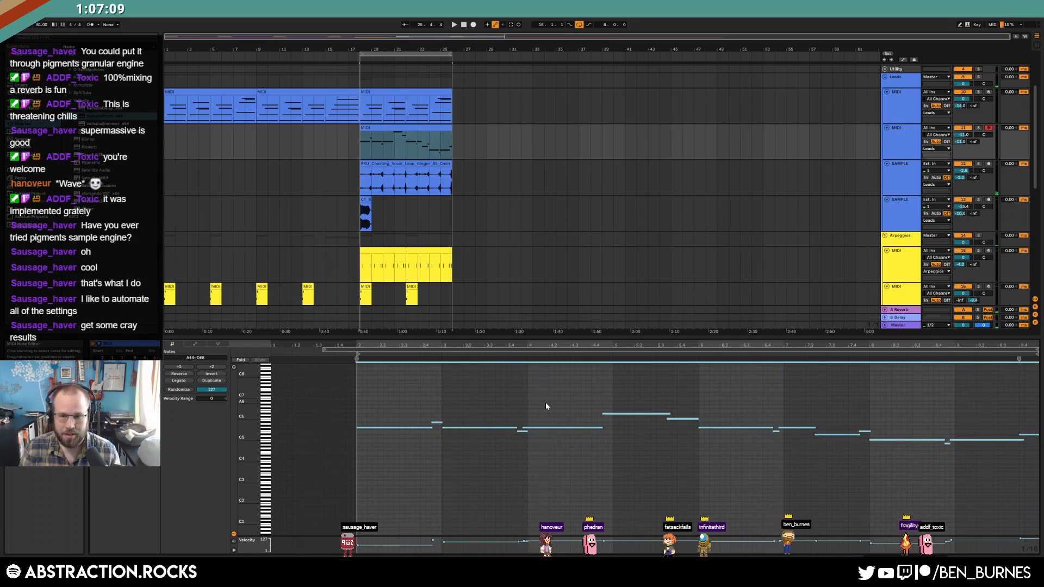
pyautogui.rightClick(546, 406)
pyautogui.click(560, 425)
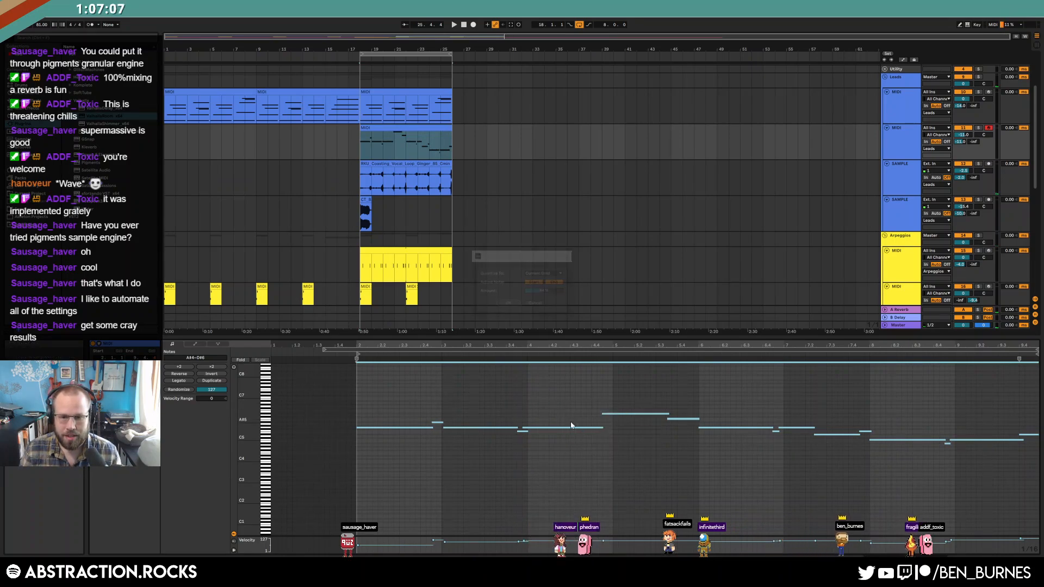
pyautogui.click(555, 286)
pyautogui.click(507, 305)
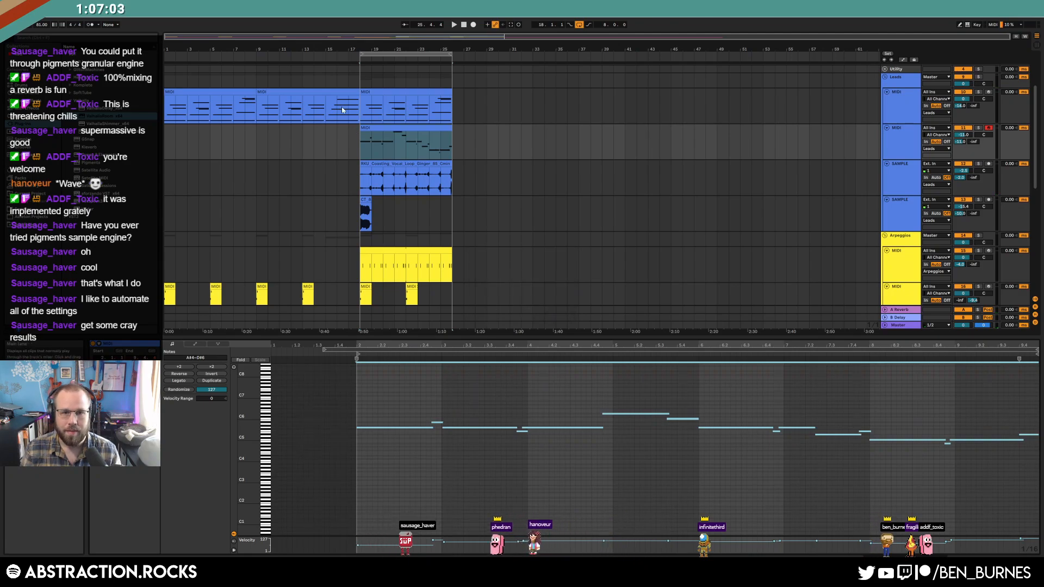
# Step: Move the melody clip to start at bar 26 and duplicate the bar 18 lead chord clip to bar 26
pyautogui.click(357, 116)
pyautogui.moveTo(371, 128); pyautogui.dragTo(464, 131)
pyautogui.click(441, 93)
pyautogui.hotkey('ctrl', 'd')
# Step: Duplicate the vocal loop and both arpeggio parts from bars 18–26 into the following eight bars
pyautogui.click(442, 164)
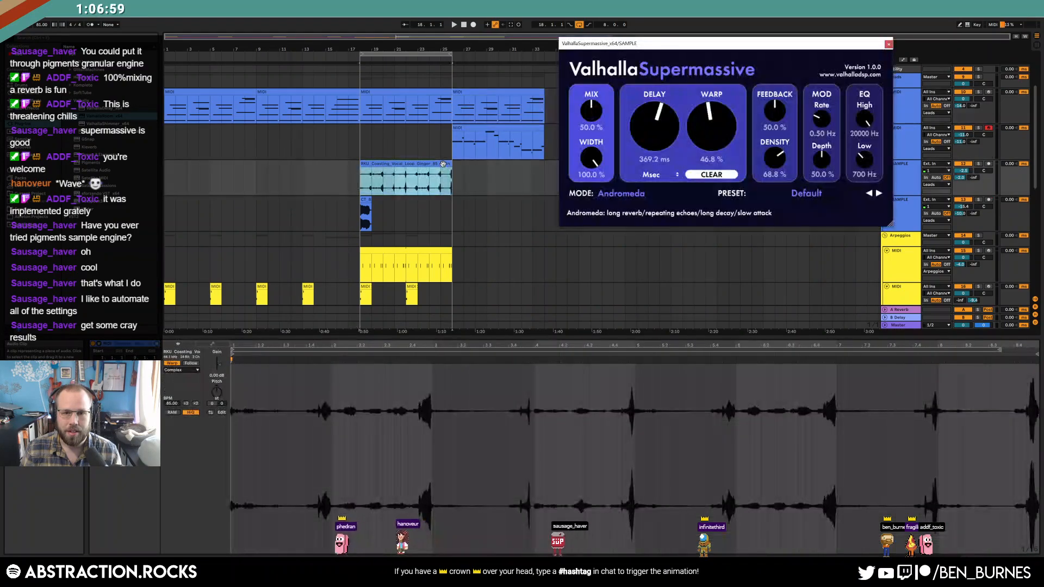
pyautogui.click(888, 45)
pyautogui.hotkey('ctrl', 'd')
pyautogui.scroll(-2, 466, 205)
pyautogui.click(443, 223)
pyautogui.hotkey('ctrl', 'd')
pyautogui.scroll(-2, 444, 218)
pyautogui.moveTo(450, 214); pyautogui.dragTo(373, 212)
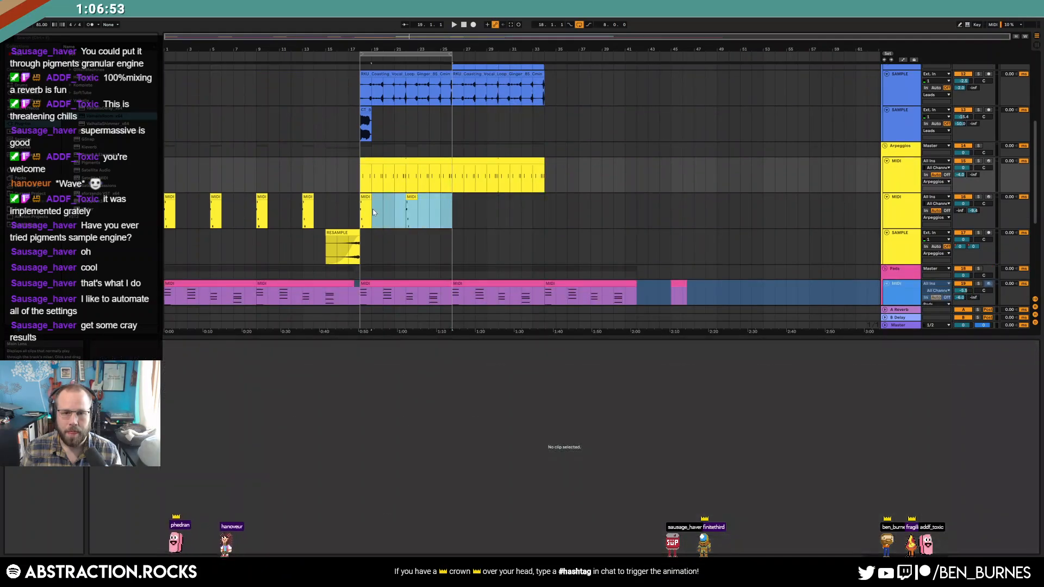
pyautogui.hotkey('ctrl', 'd')
# Step: Duplicate the bass and drum clips to bar 26 and shift the loop region to bars 26–34
pyautogui.scroll(-5, 456, 223)
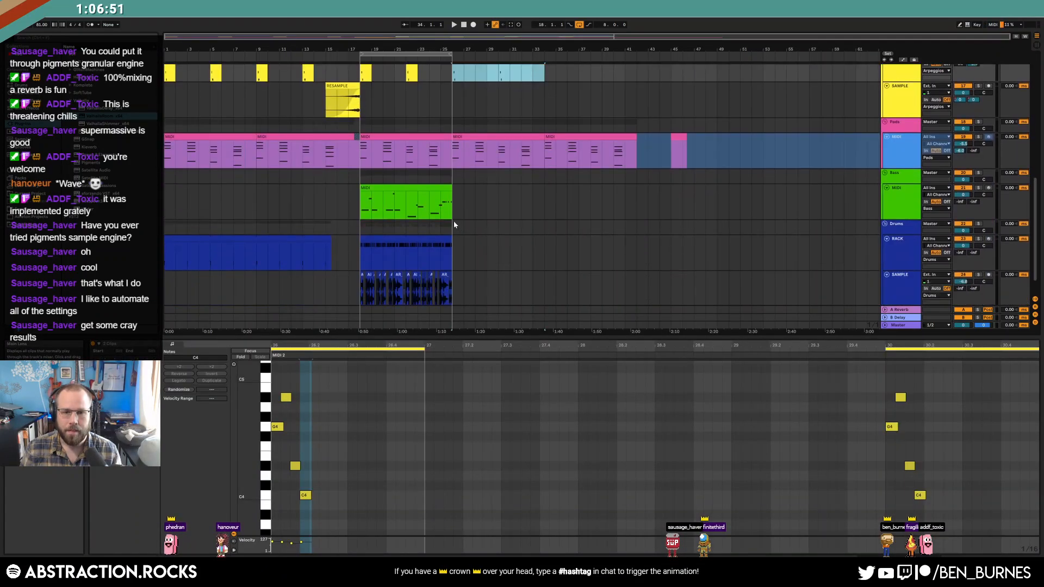
pyautogui.keyDown('shift'); pyautogui.click(438, 240); pyautogui.keyUp('shift')
pyautogui.hotkey('ctrl', 'd')
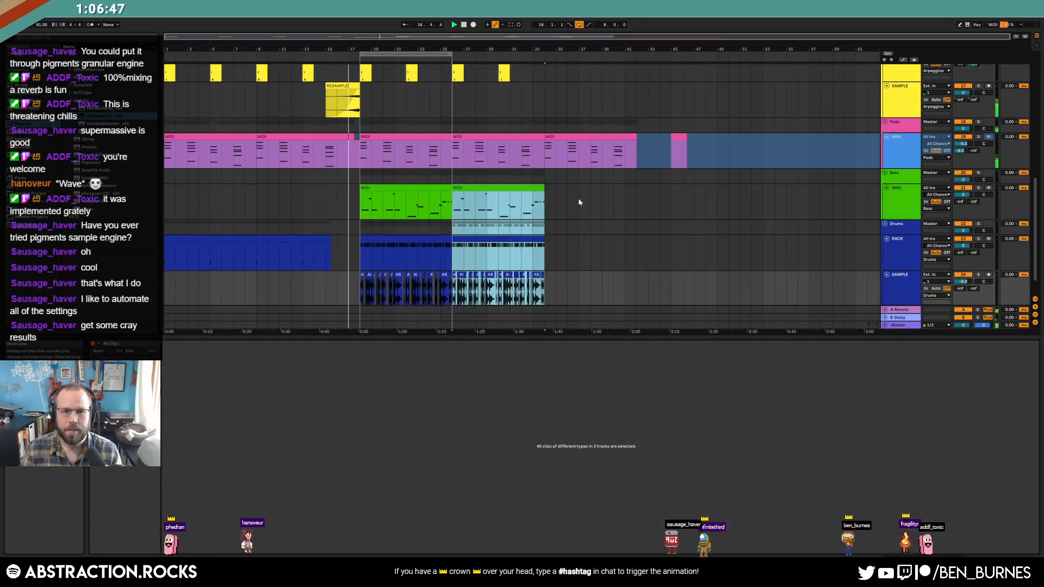
pyautogui.hotkey('shift', 'Tab')
pyautogui.moveTo(434, 54); pyautogui.dragTo(529, 64)
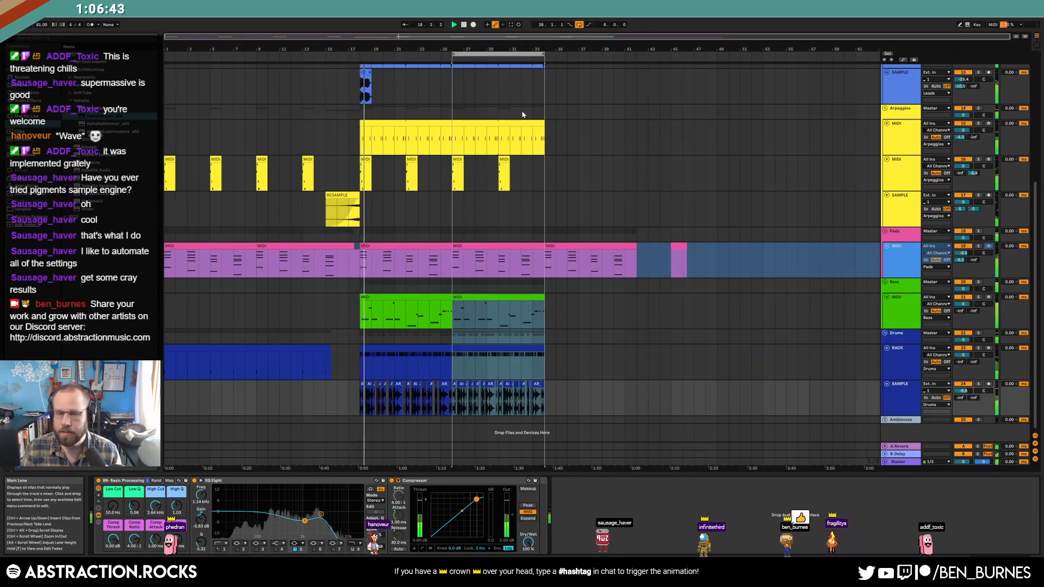
# Step: Extend the melody clip's start back to bar 25 and add a pickup note an octave below its first note
pyautogui.scroll(3, 556, 234)
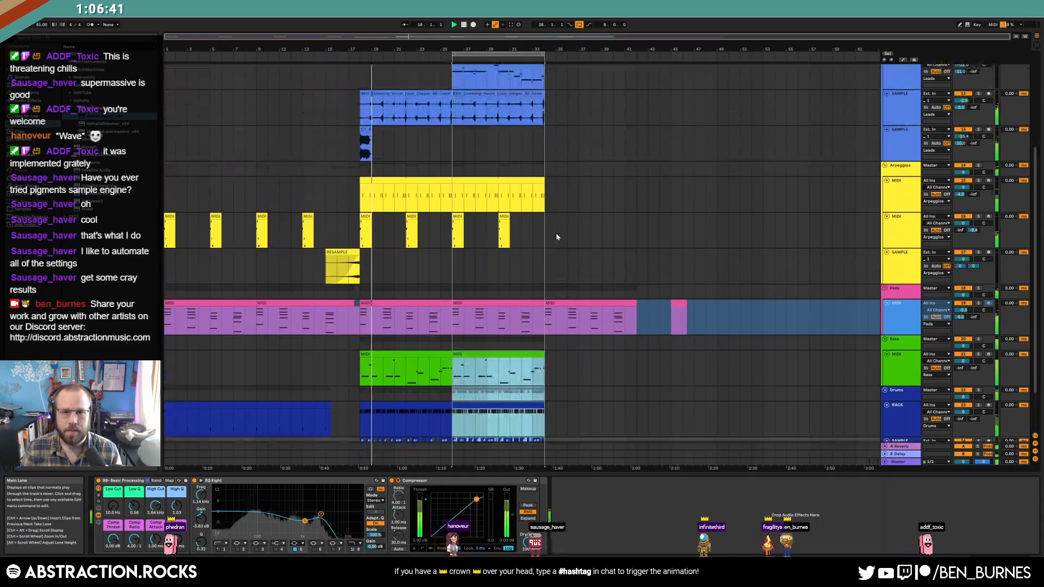
pyautogui.scroll(3, 549, 232)
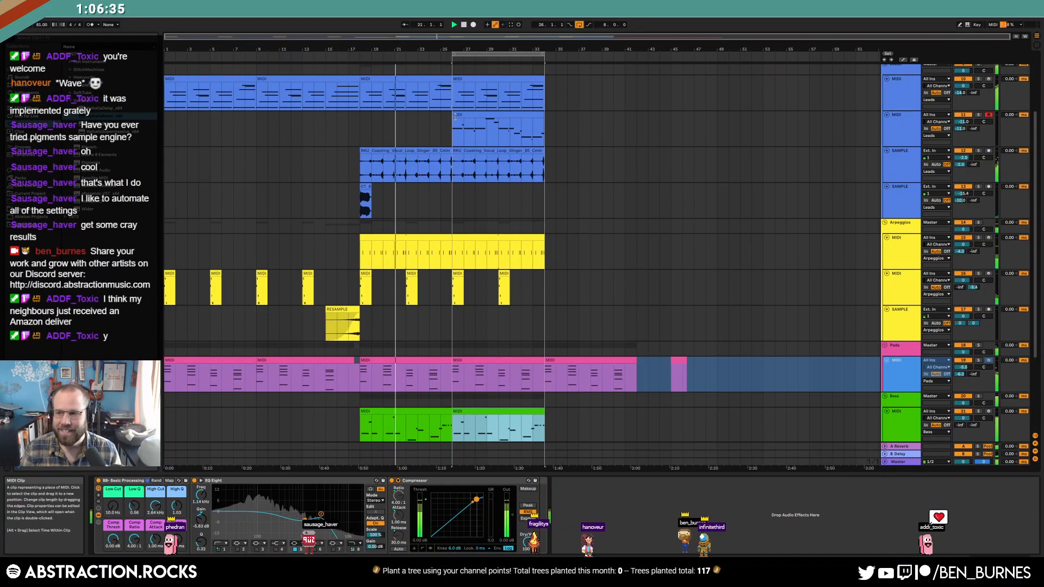
pyautogui.moveTo(454, 114); pyautogui.dragTo(441, 114)
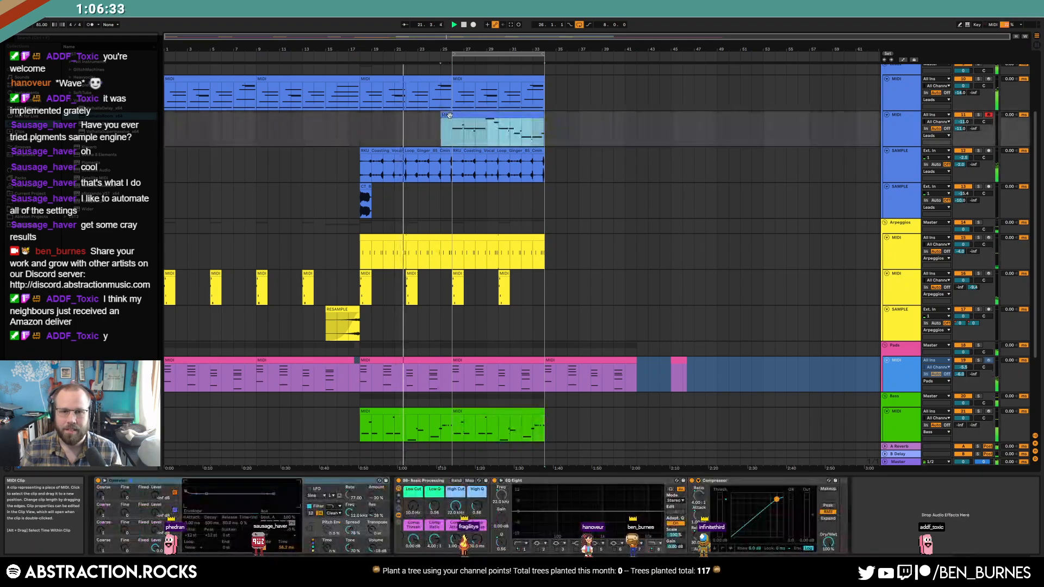
pyautogui.doubleClick(448, 114)
pyautogui.click(405, 482)
pyautogui.moveTo(362, 429); pyautogui.dragTo(330, 444)
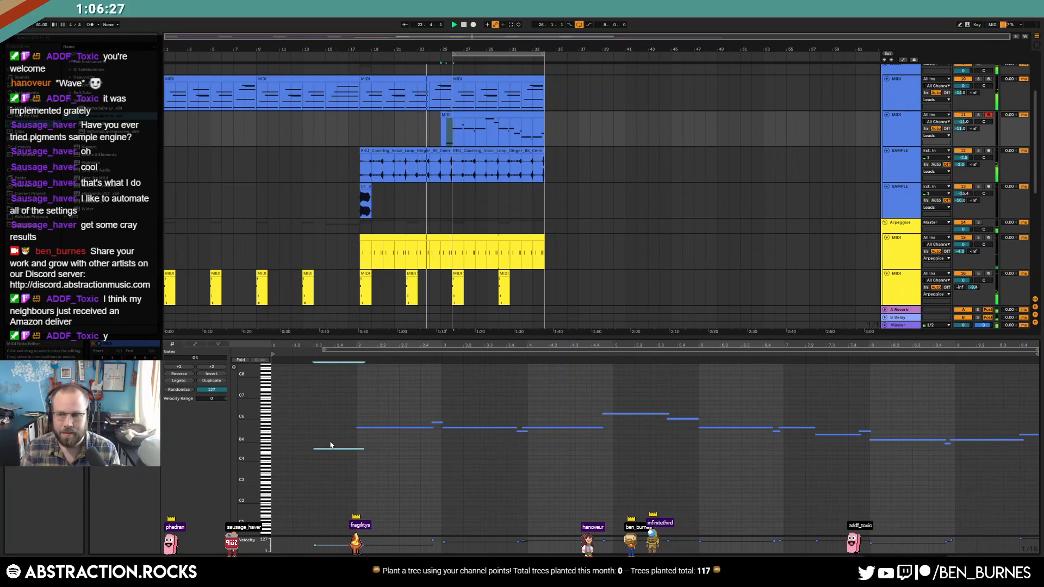
pyautogui.hotkey('shift', 'Tab')
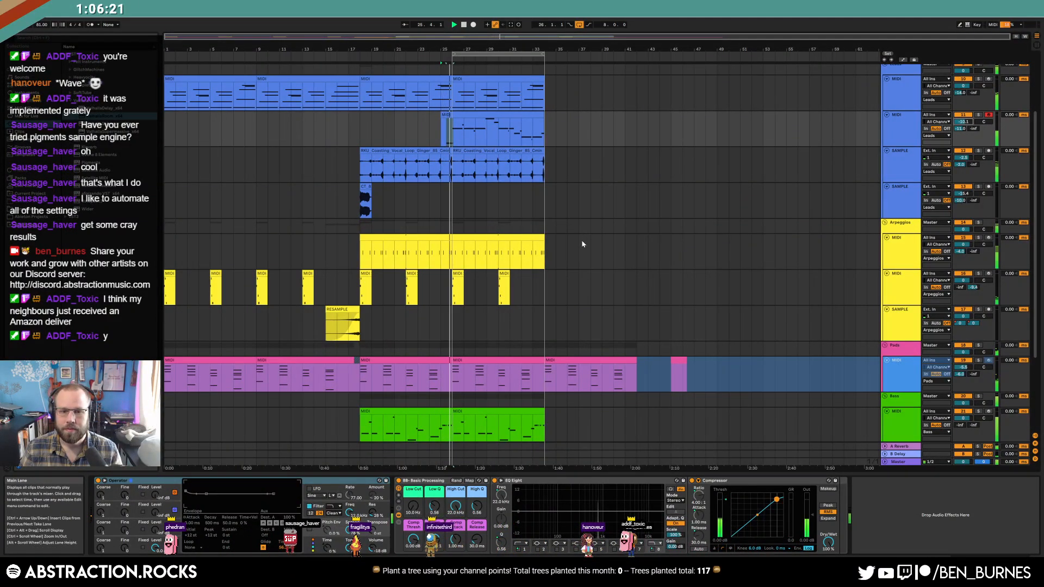
# Step: Open the lead chord clip at bar 26 and delete the second-highest note from each of the first three chords
pyautogui.scroll(-5, 573, 278)
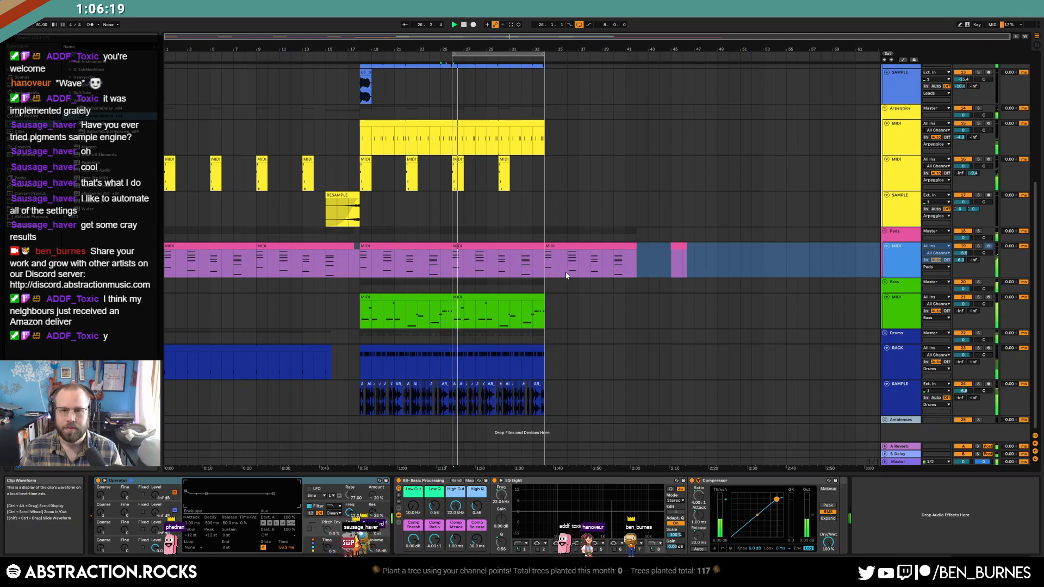
pyautogui.scroll(3, 624, 277)
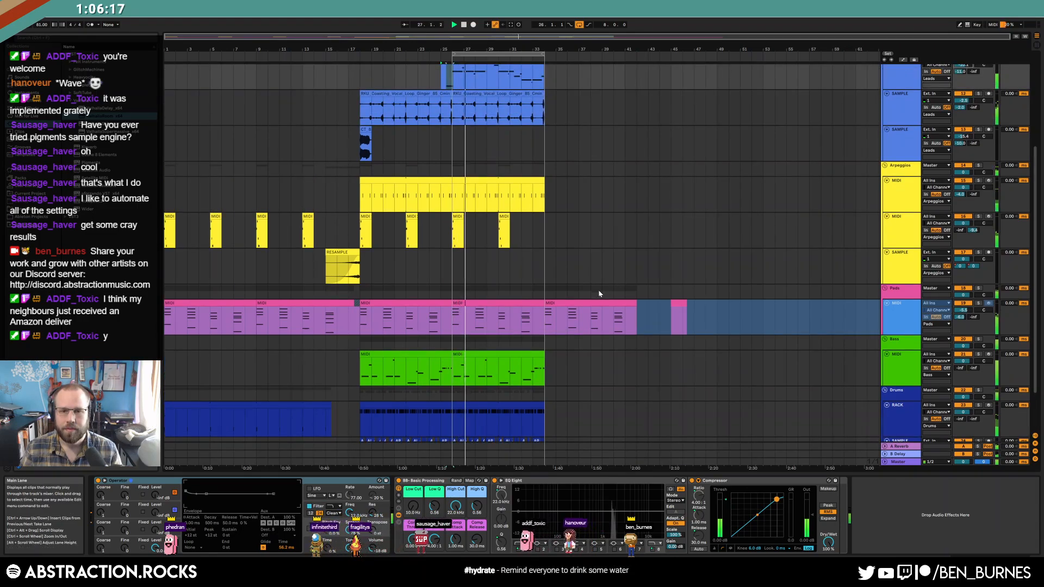
pyautogui.scroll(7, 598, 288)
pyautogui.click(505, 160)
pyautogui.doubleClick(506, 160)
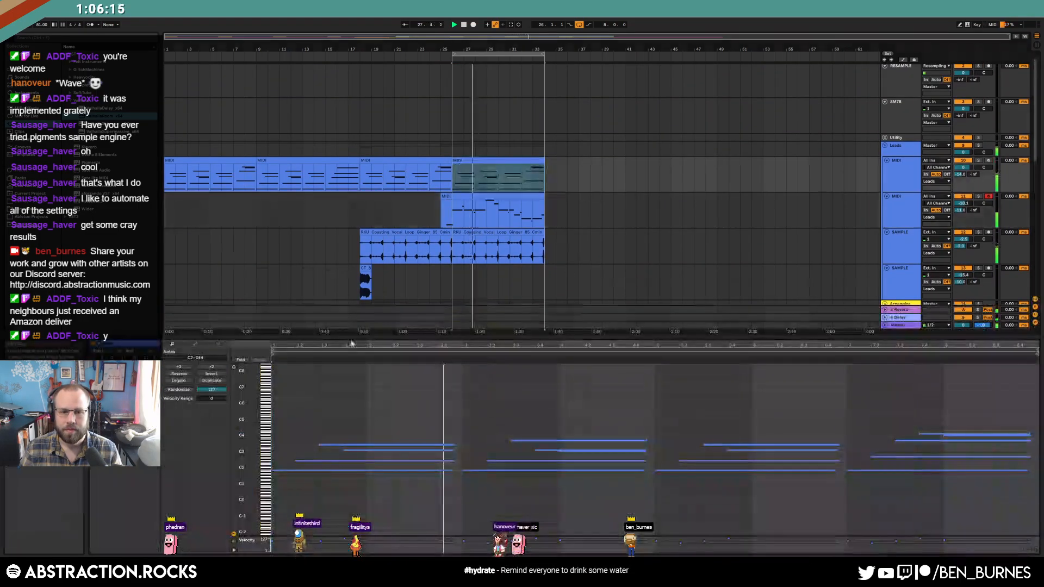
pyautogui.moveTo(337, 448); pyautogui.dragTo(576, 457)
pyautogui.press('Delete')
pyautogui.moveTo(681, 452); pyautogui.dragTo(840, 450)
pyautogui.press('Delete')
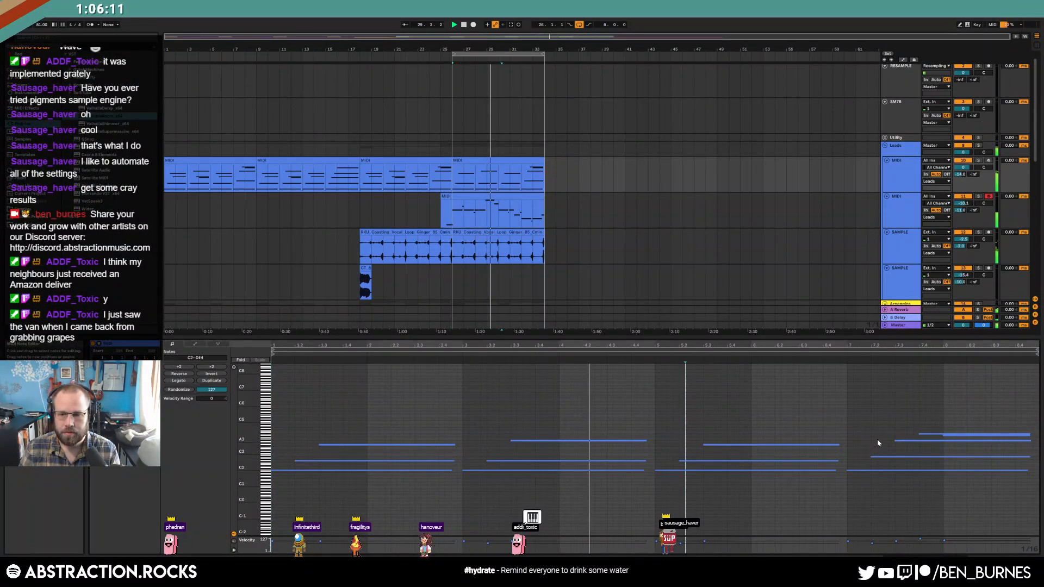
# Step: Remove two upper notes from the clip's last chord and extend its top note's start earlier
pyautogui.click(948, 436)
pyautogui.press('Delete')
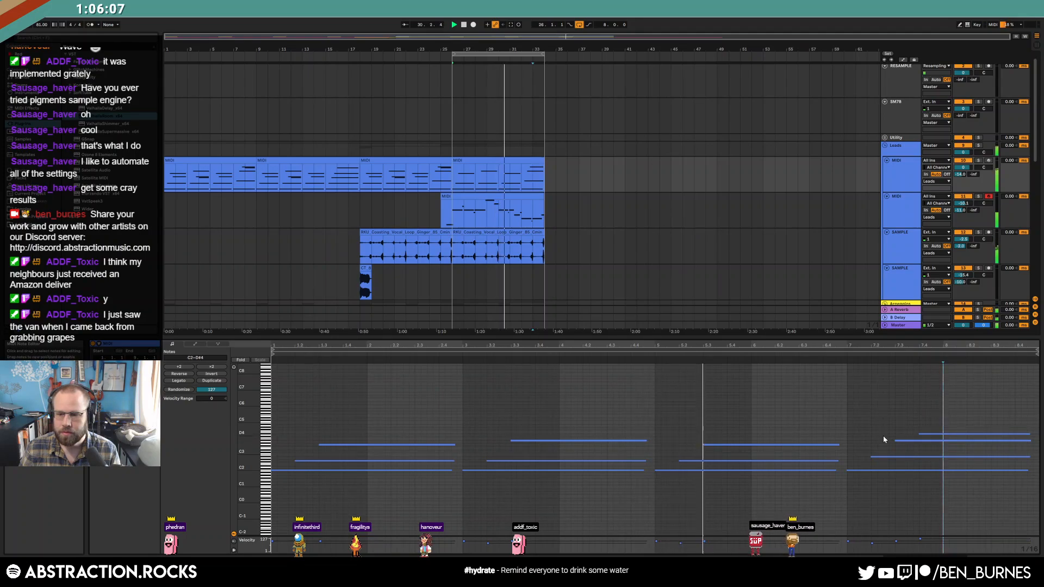
pyautogui.click(896, 440)
pyautogui.press('Delete')
pyautogui.moveTo(922, 434); pyautogui.dragTo(916, 434)
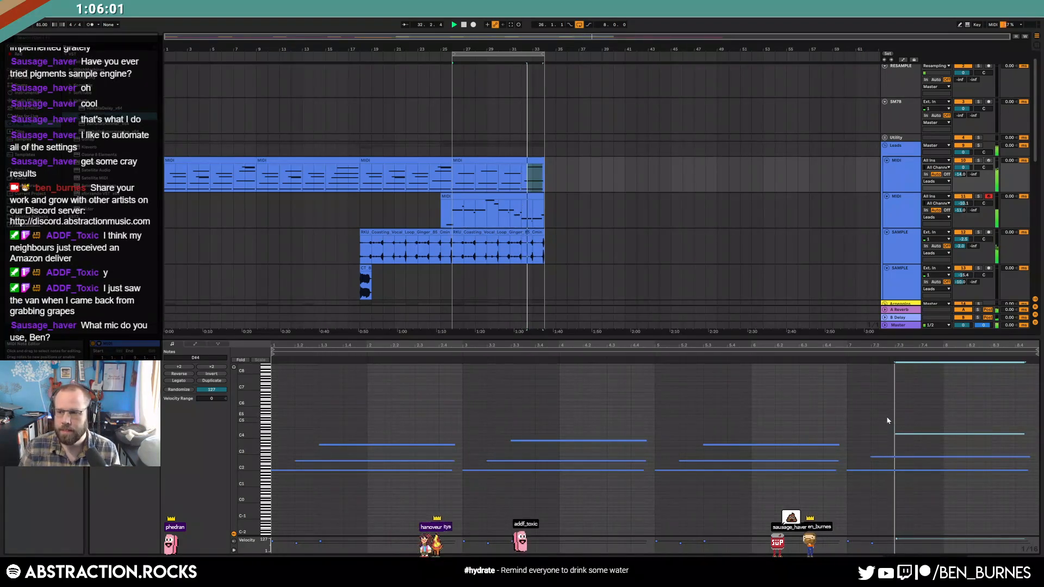
pyautogui.hotkey('shift', 'Tab')
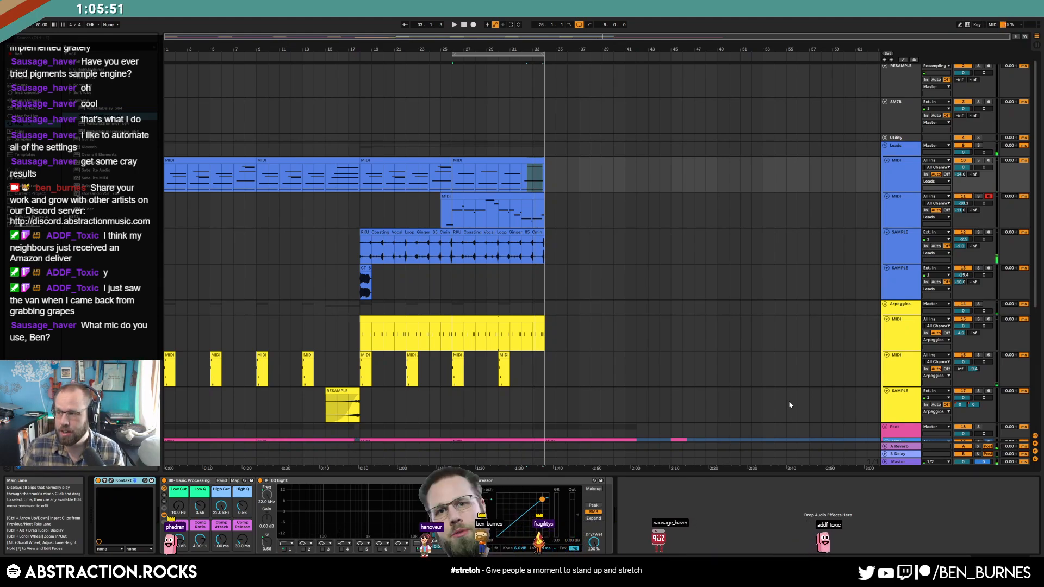
# Step: Play the arrangement from bar 25 to hear the transition into the new section
pyautogui.click(359, 179)
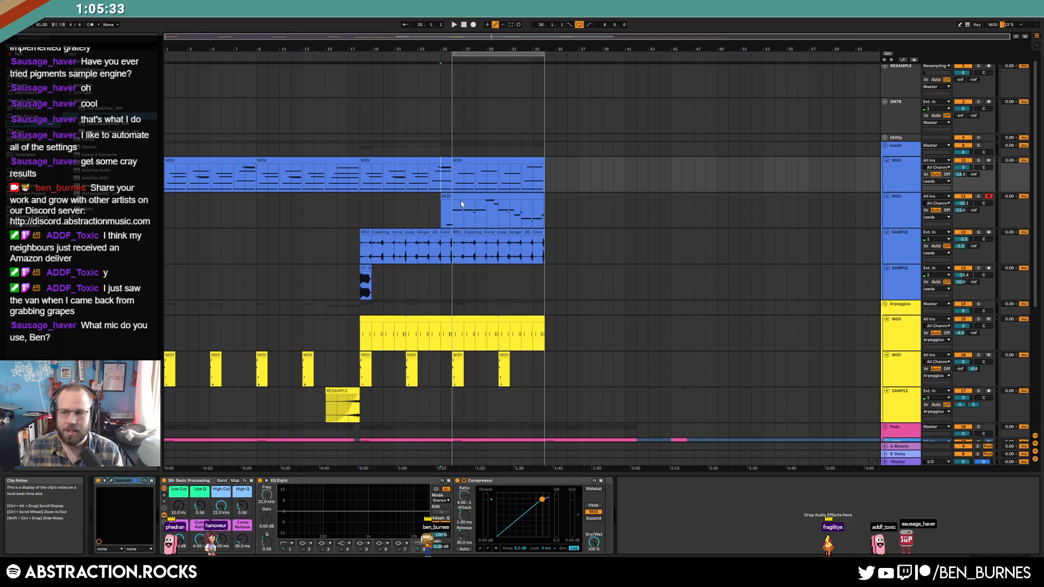
pyautogui.scroll(-5, 480, 217)
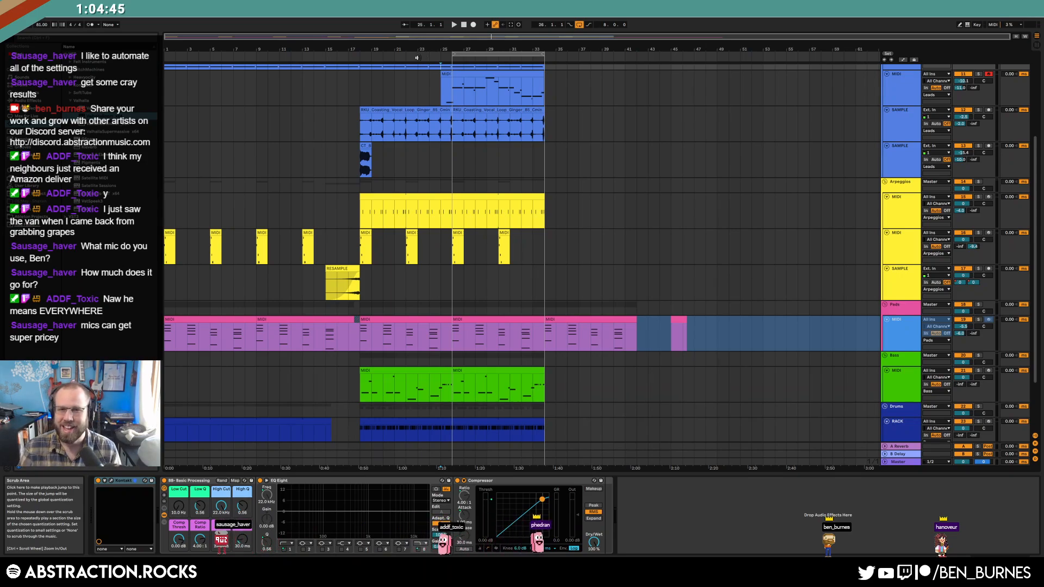
pyautogui.press('space')
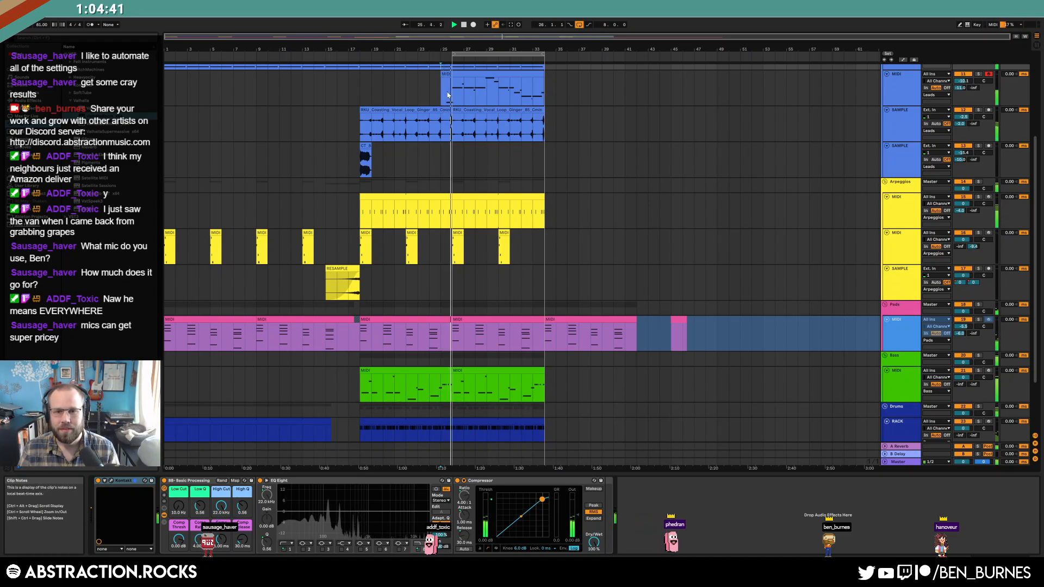
# Step: Delete the drum rack's hi-hat clips between bars 18 and 26
pyautogui.scroll(-2, 638, 236)
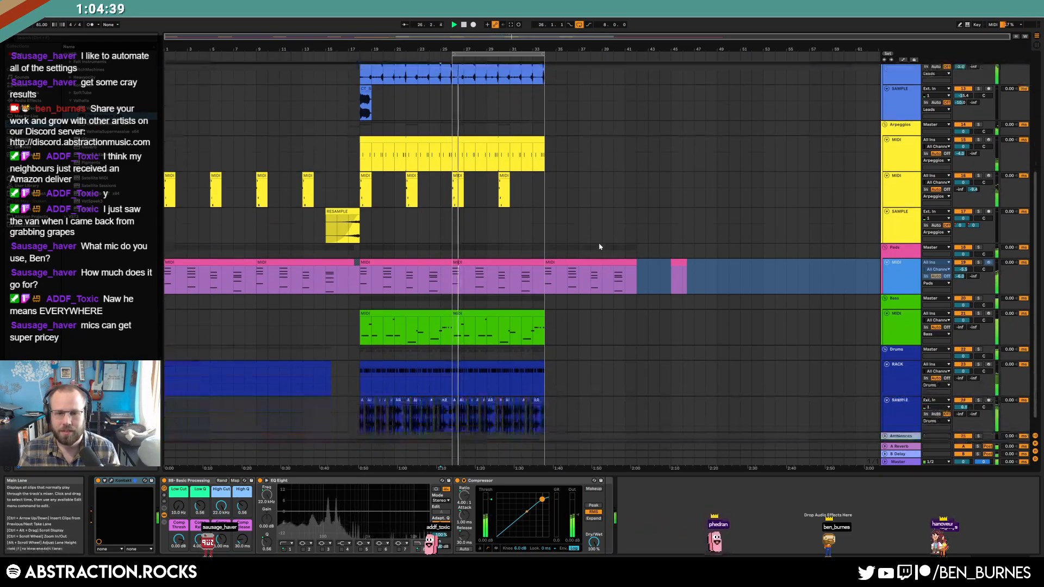
pyautogui.doubleClick(383, 364)
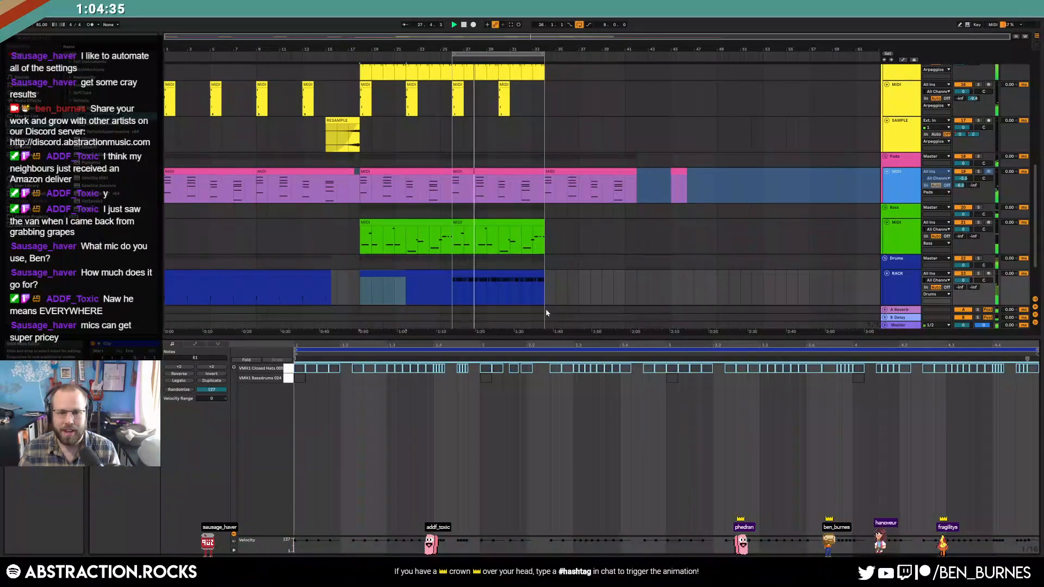
pyautogui.click(537, 308)
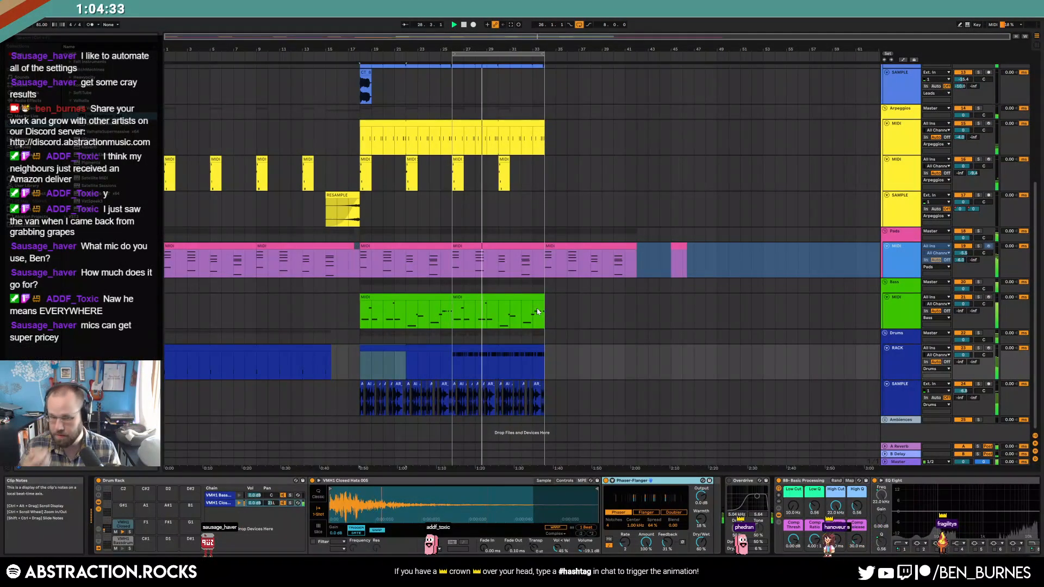
pyautogui.click(406, 349)
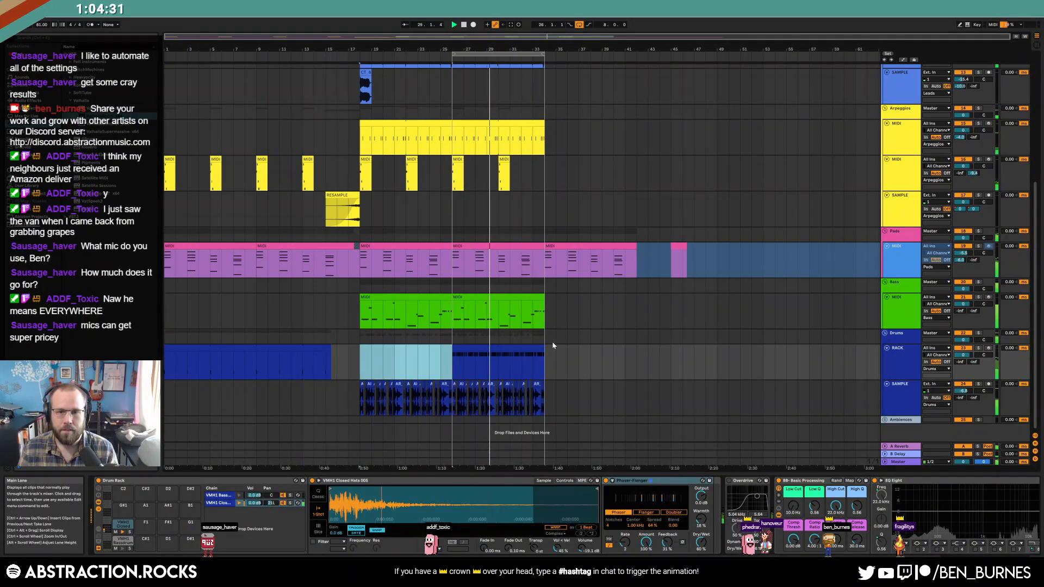
# Step: Duplicate the second vocal loop clip into bars 34 to 42 and turn off the arrangement loop
pyautogui.scroll(5, 556, 343)
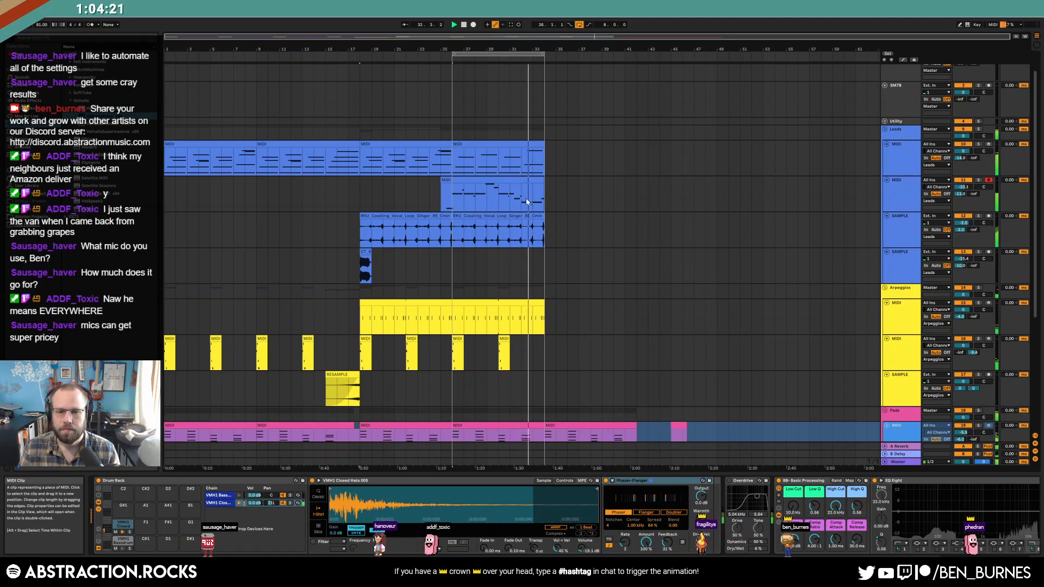
pyautogui.click(477, 216)
pyautogui.hotkey('ctrl', 'd')
pyautogui.click(579, 25)
# Step: Extend the lead melody clip's end to bar 35 and add a long C5 note after its last note
pyautogui.scroll(-5, 704, 342)
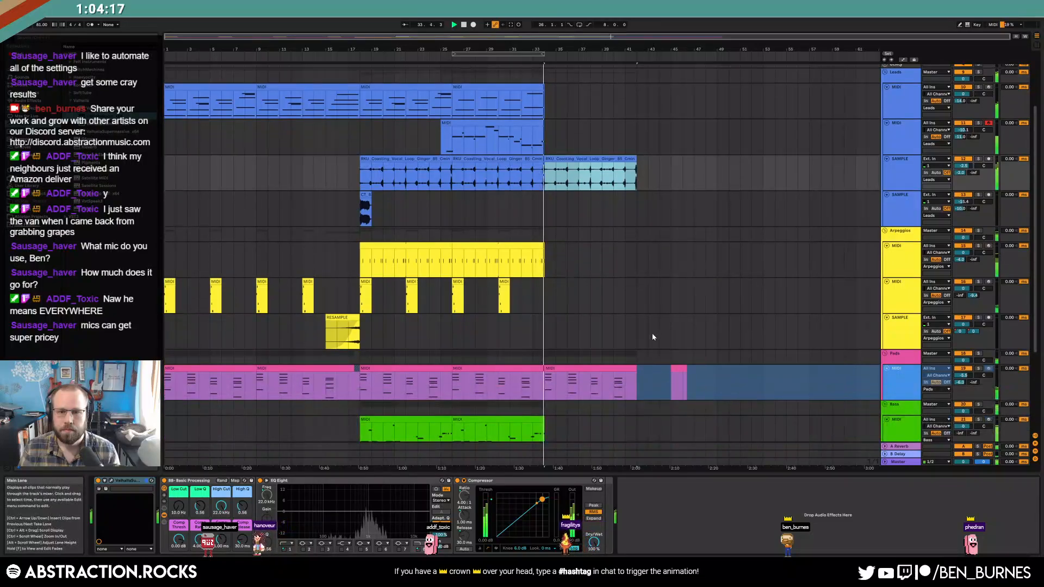
pyautogui.moveTo(542, 74)
pyautogui.mouseDown()
pyautogui.moveTo(634, 74)
pyautogui.moveTo(556, 77)
pyautogui.mouseUp()
pyautogui.press('space')
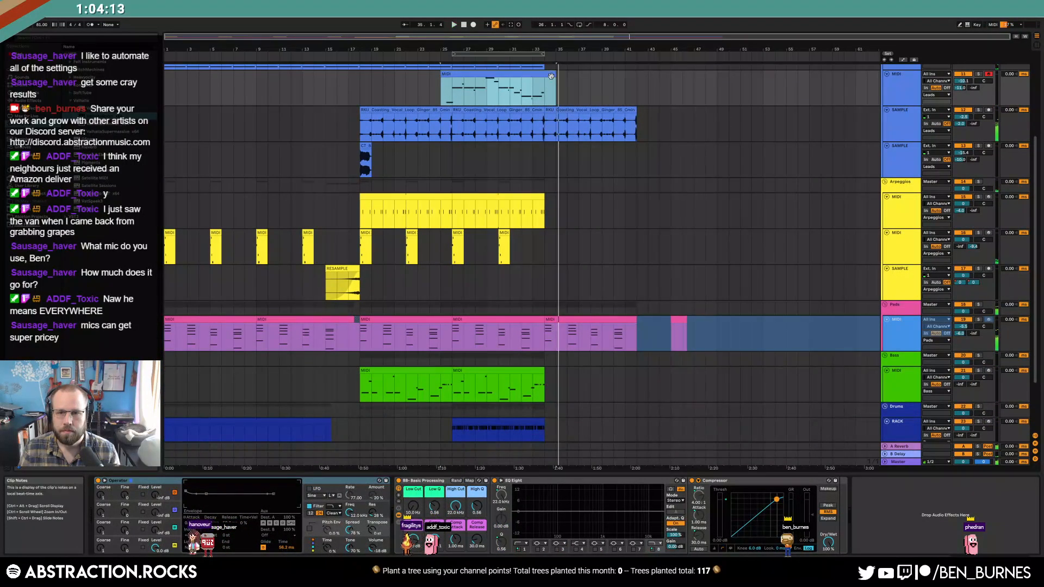
pyautogui.doubleClick(555, 75)
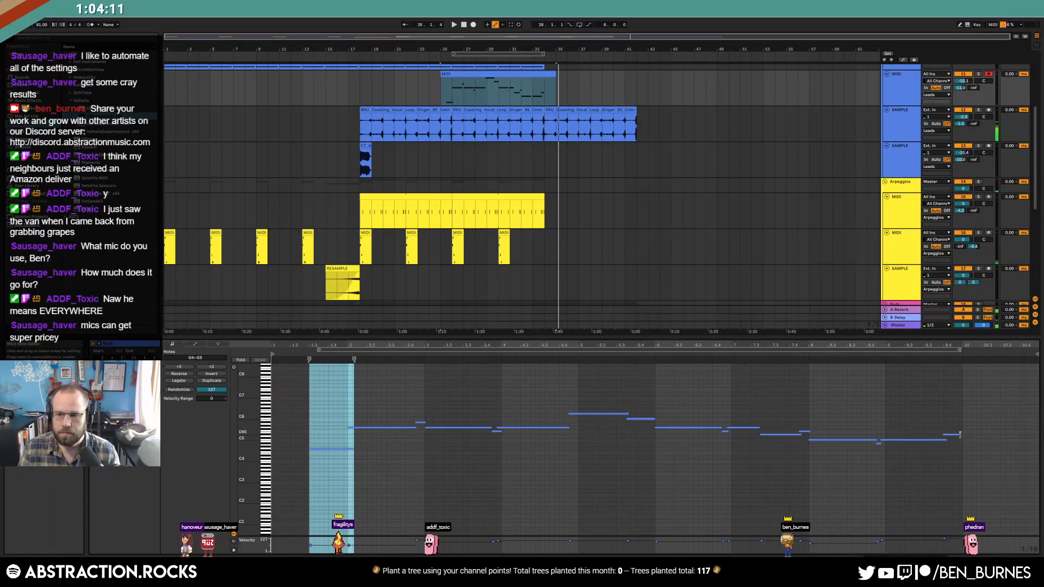
pyautogui.click(743, 435)
pyautogui.hotkey('ctrl', 'd')
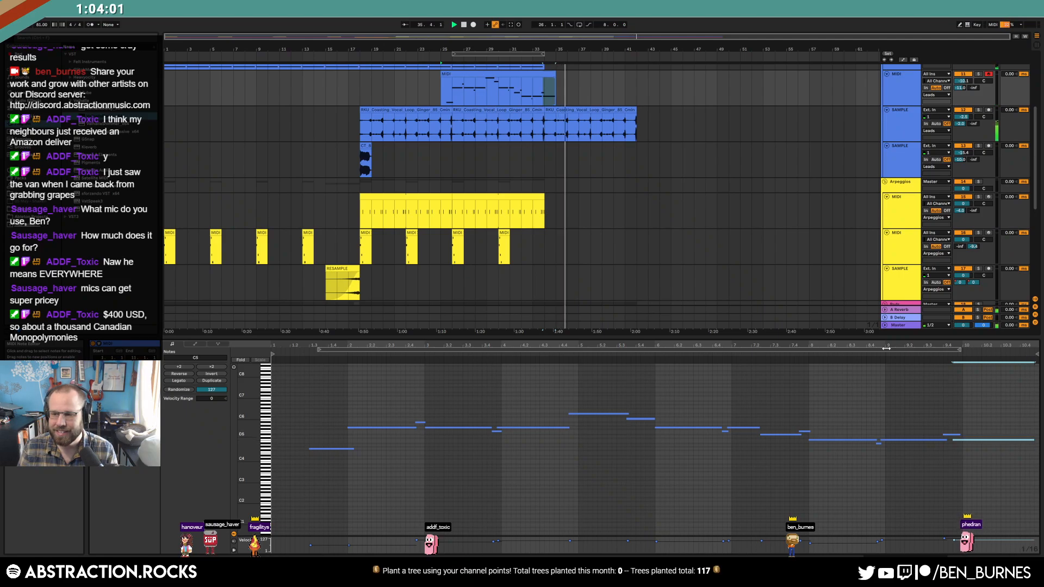
pyautogui.hotkey('shift', 'Tab')
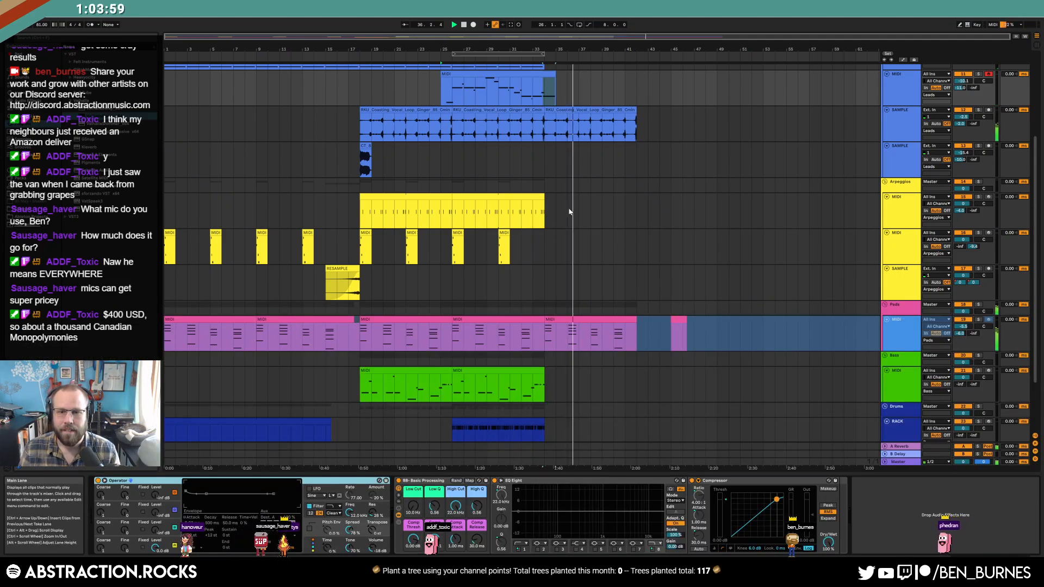
# Step: Duplicate the arpeggio clip into bars 34 to 42 and raise one C4 note near beat 2.4 and one near 4.4 to C5
pyautogui.hotkey('ctrl', 'd')
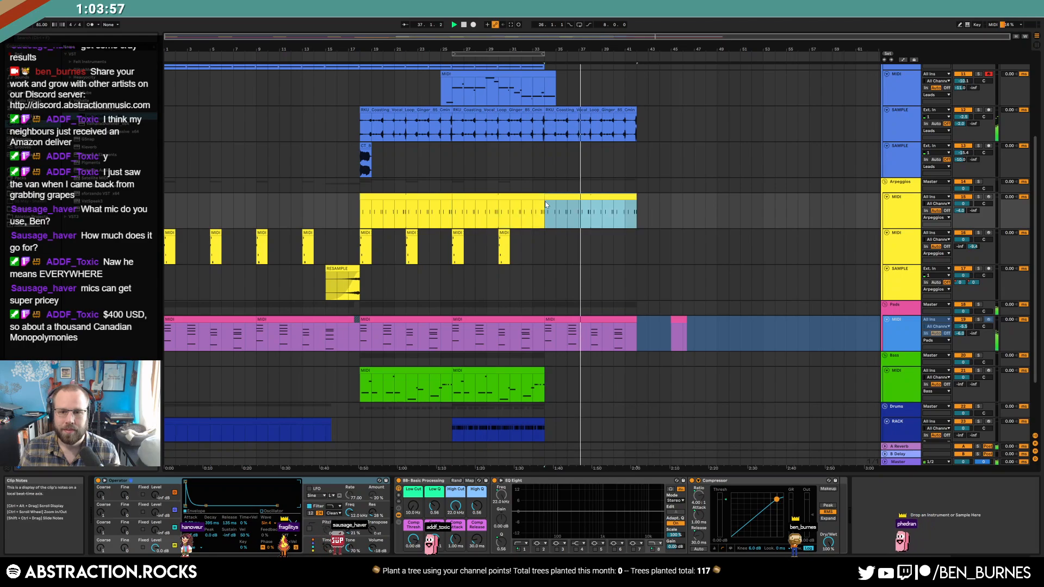
pyautogui.hotkey('shift', 'Tab')
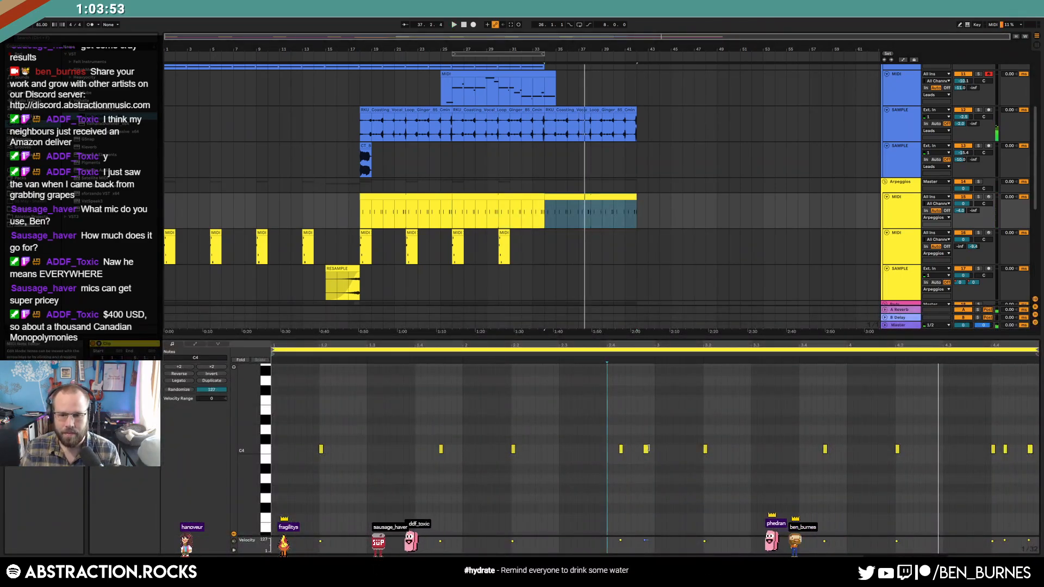
pyautogui.click(647, 449)
pyautogui.hotkey('shift', 'Up')
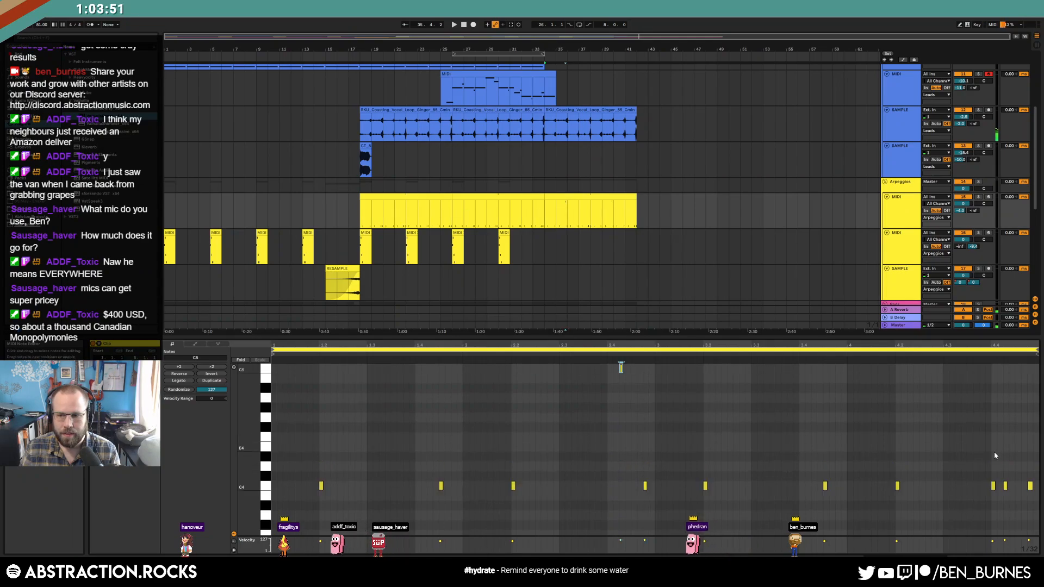
pyautogui.click(1006, 486)
pyautogui.hotkey('shift', 'Up')
pyautogui.press('space')
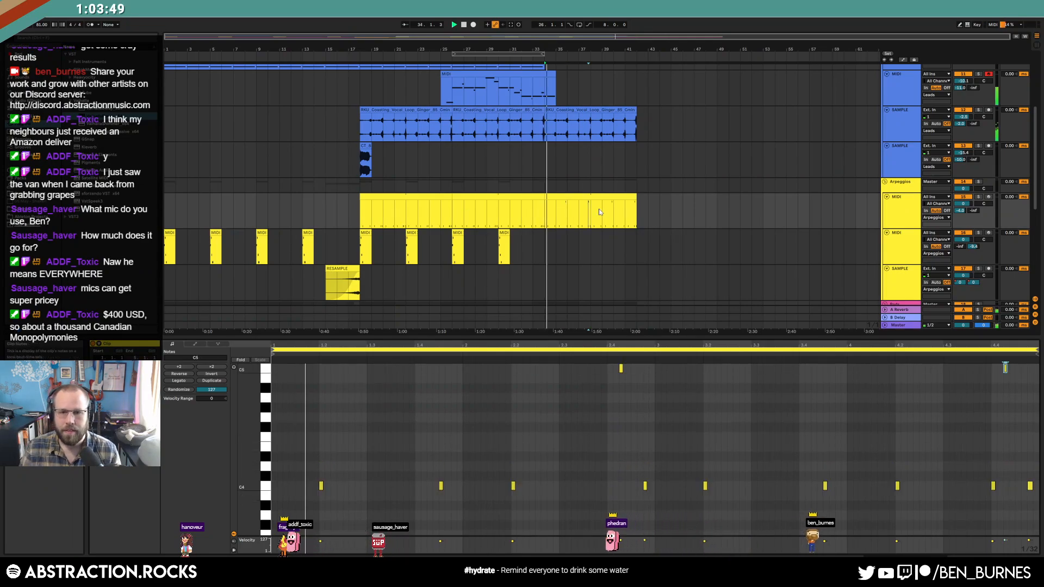
pyautogui.hotkey('shift', 'Tab')
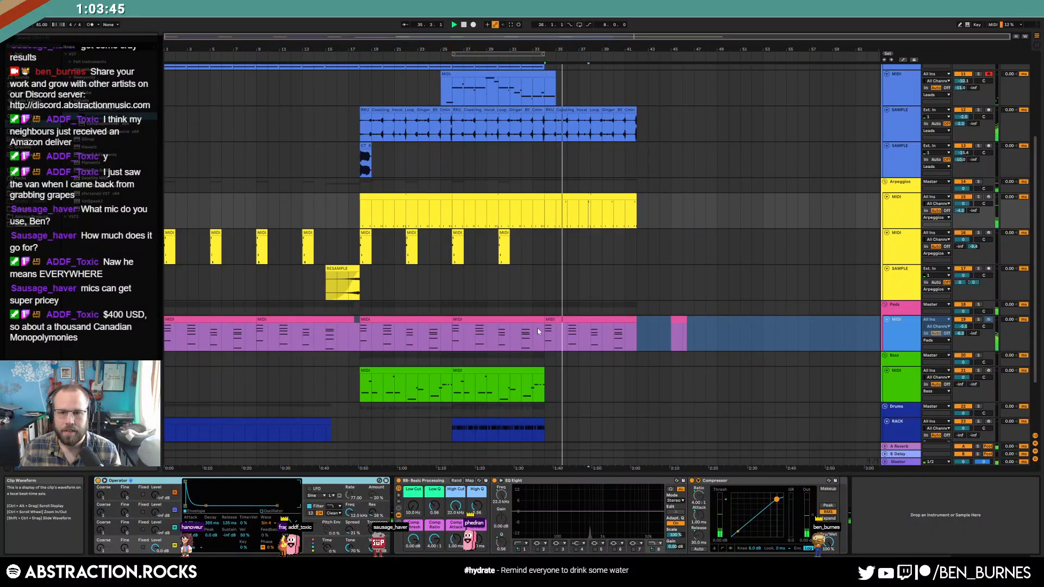
# Step: Nudge the last C4 note of the pattern's second bar a sixteenth earlier and try the same on the final note
pyautogui.doubleClick(591, 202)
pyautogui.click(646, 485)
pyautogui.press('Left')
pyautogui.press('Left')
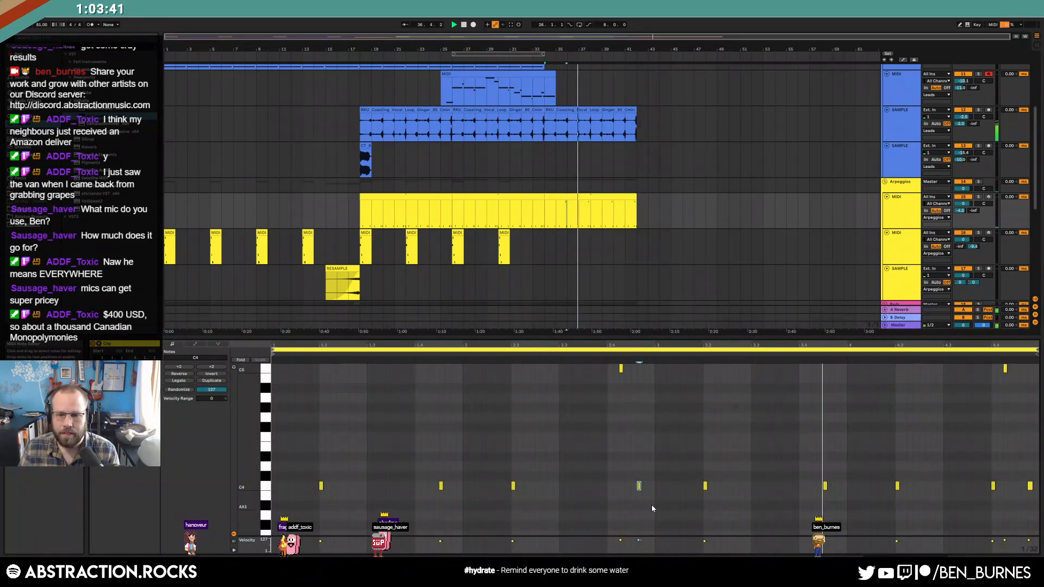
pyautogui.click(1030, 486)
pyautogui.press('Left')
pyautogui.press('Left')
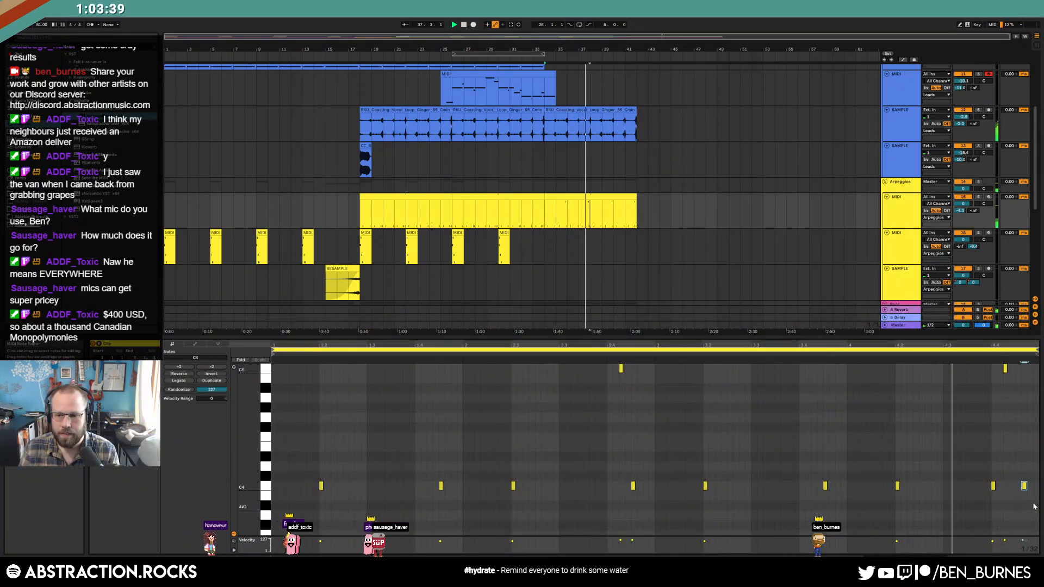
pyautogui.press('Right')
pyautogui.press('Right')
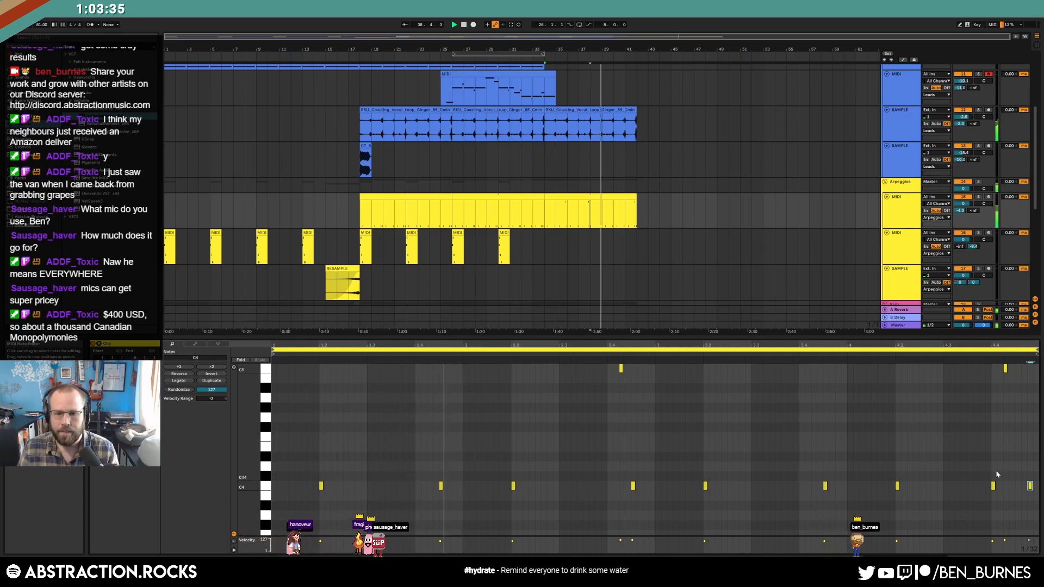
# Step: Move the C4 notes after beats 1.4 and 3.4 an eighth note earlier, onto those beats
pyautogui.moveTo(436, 456); pyautogui.dragTo(456, 496)
pyautogui.press('Left')
pyautogui.press('Left')
pyautogui.press('Left')
pyautogui.press('Left')
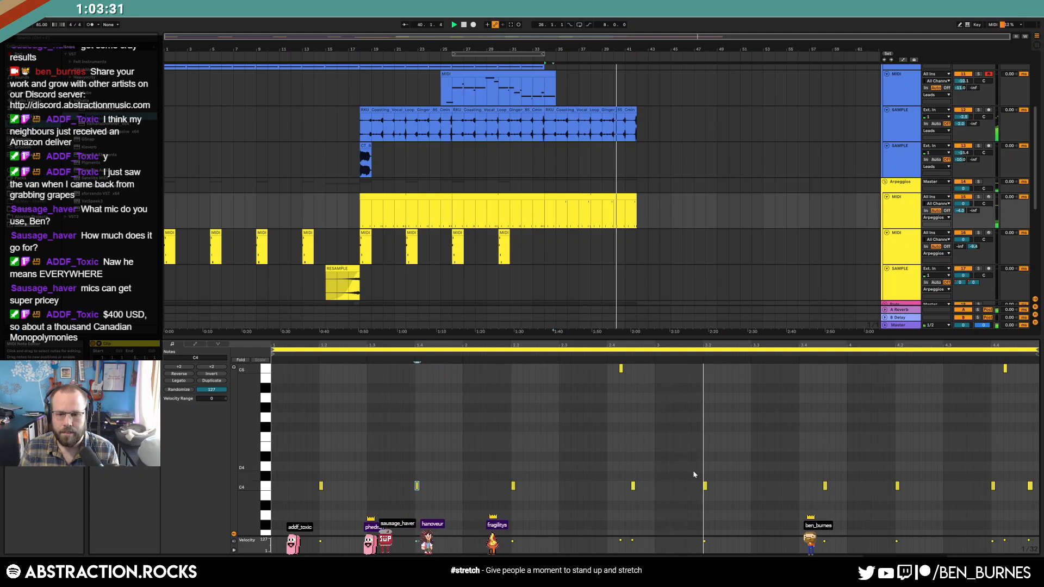
pyautogui.moveTo(818, 468); pyautogui.dragTo(854, 517)
pyautogui.press('Left')
pyautogui.press('Left')
pyautogui.press('Left')
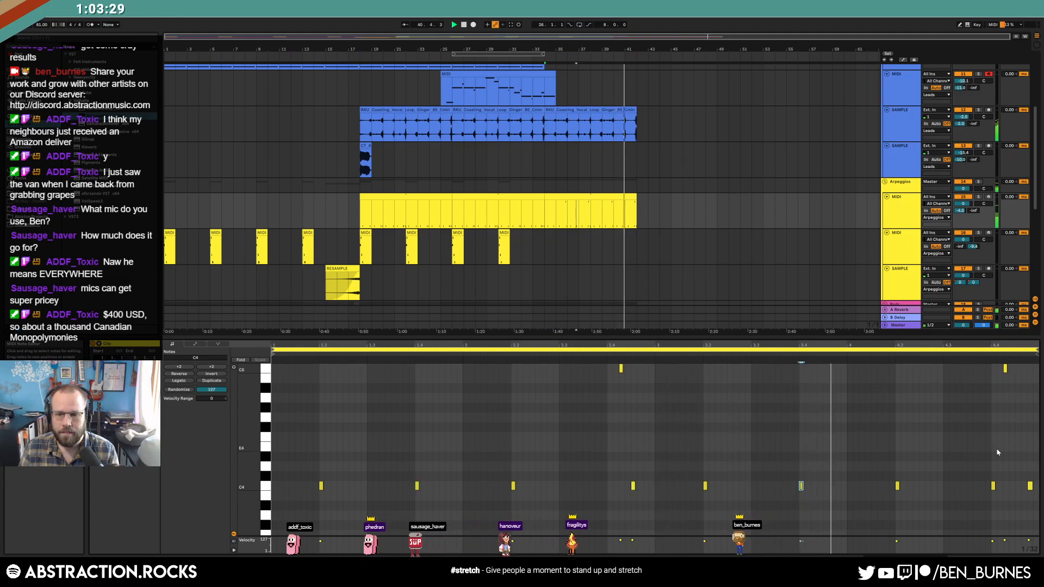
# Step: Loop the duplicated arpeggio clip's range, bars 34 to 42, and restart playback from bar 34
pyautogui.click(632, 204)
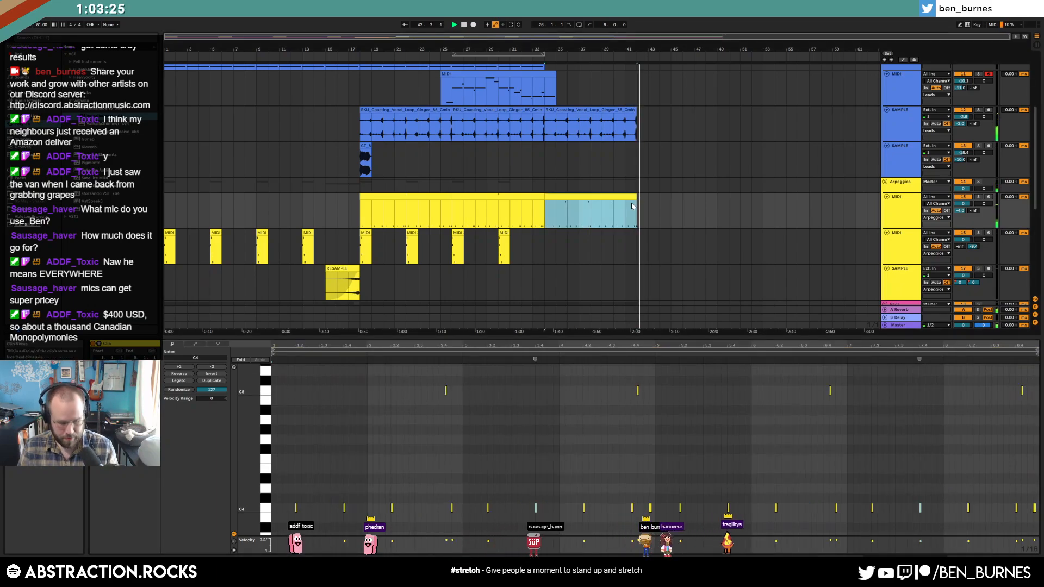
pyautogui.hotkey('ctrl', 'z')
pyautogui.hotkey('ctrl', 'l')
pyautogui.press('space')
pyautogui.press('space')
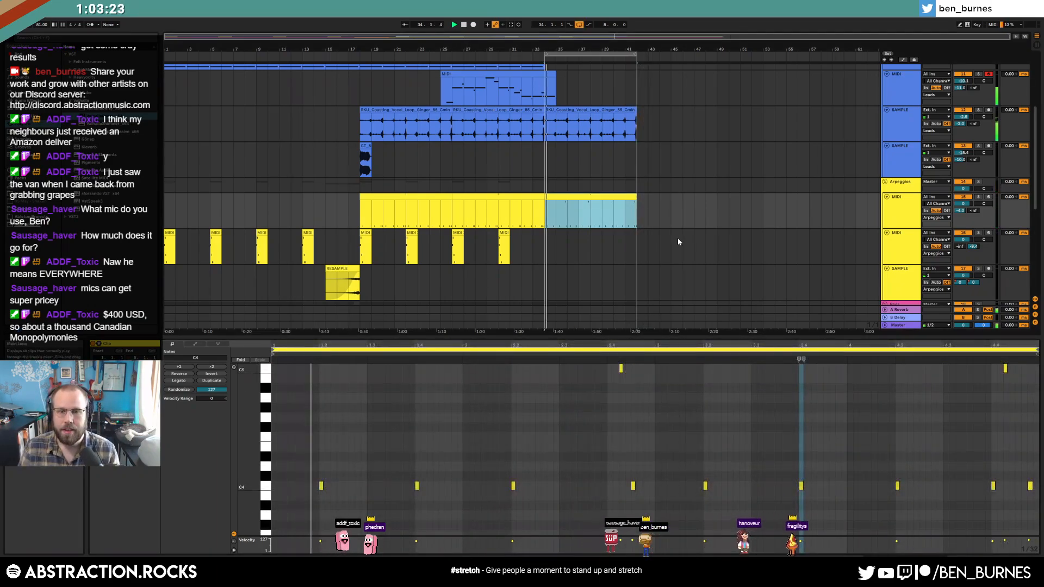
# Step: Move the short spare audio clip on the pad track out to bar 61
pyautogui.hotkey('shift', 'Tab')
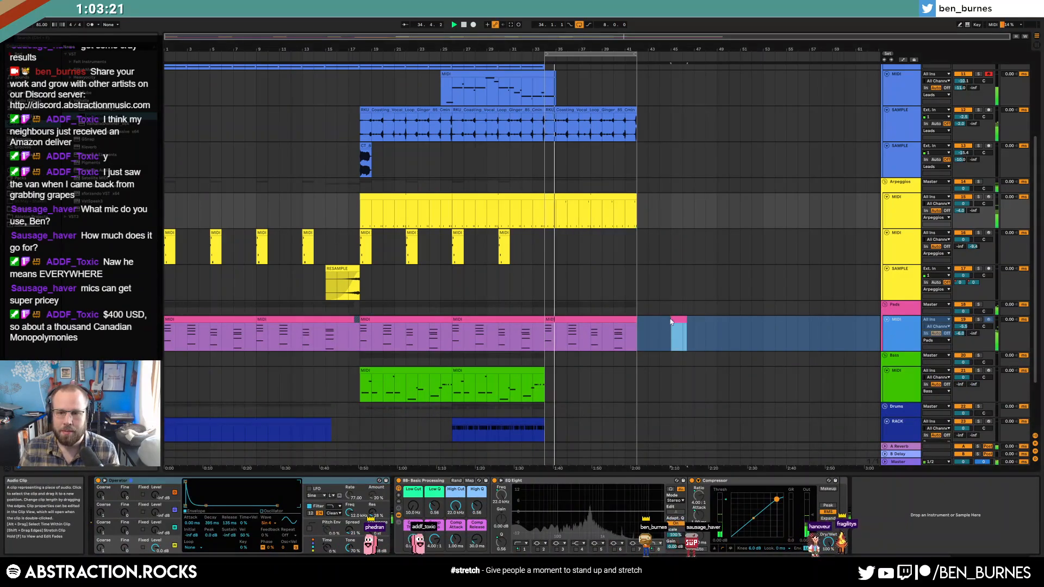
pyautogui.click(676, 320)
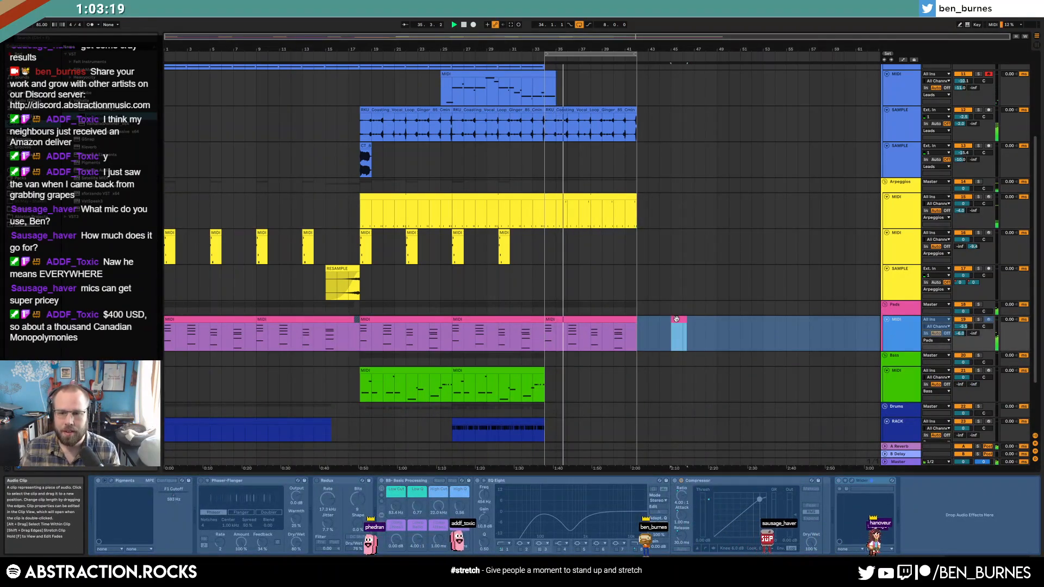
pyautogui.moveTo(799, 326); pyautogui.dragTo(858, 322)
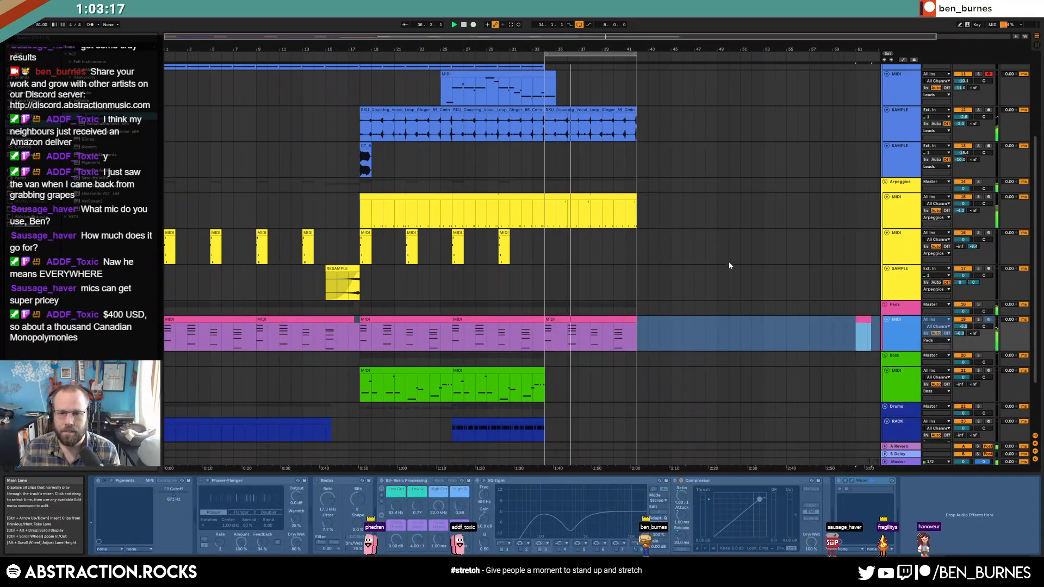
# Step: Add an expanded MIDI track below the Arpeggios sample track and load the Analog instrument on it
pyautogui.scroll(-2, 583, 266)
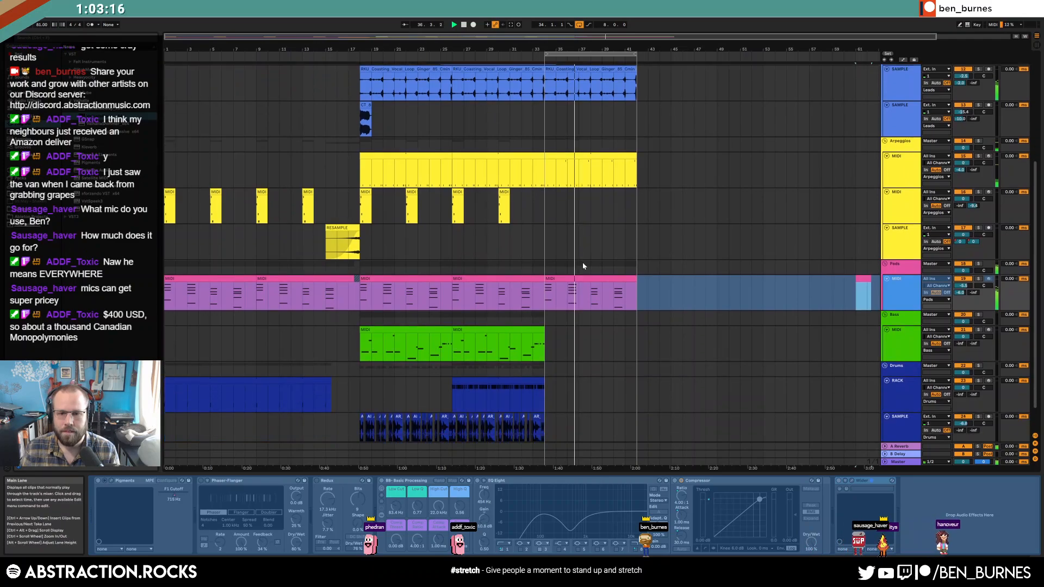
pyautogui.click(907, 235)
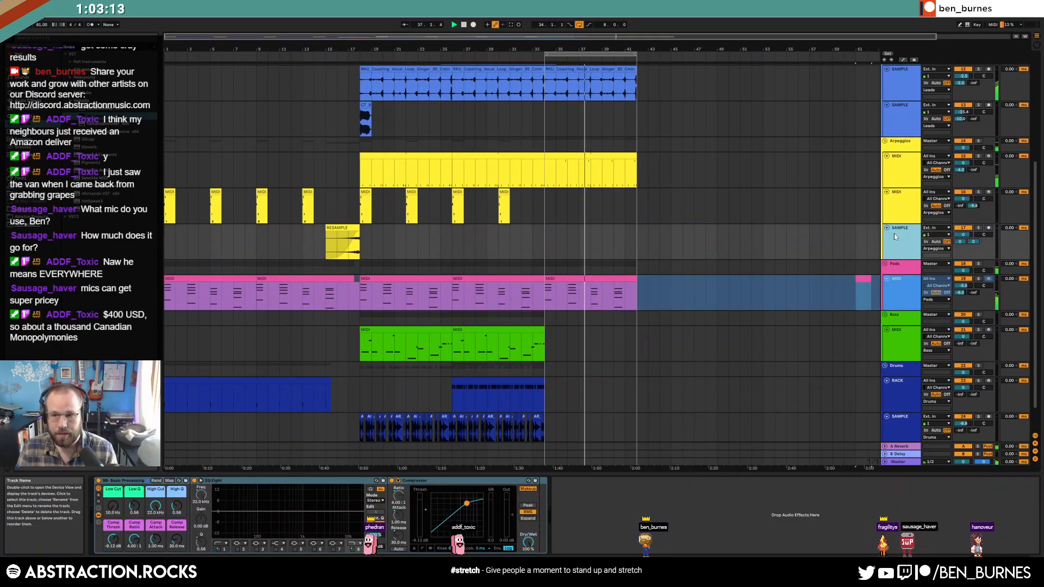
pyautogui.hotkey('ctrl', 'shift', 't')
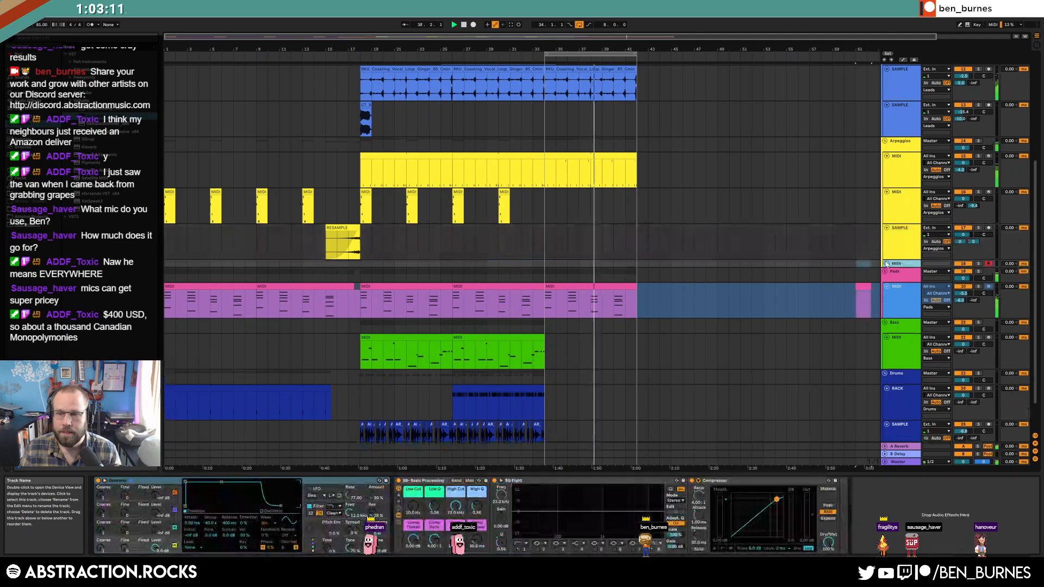
pyautogui.click(885, 264)
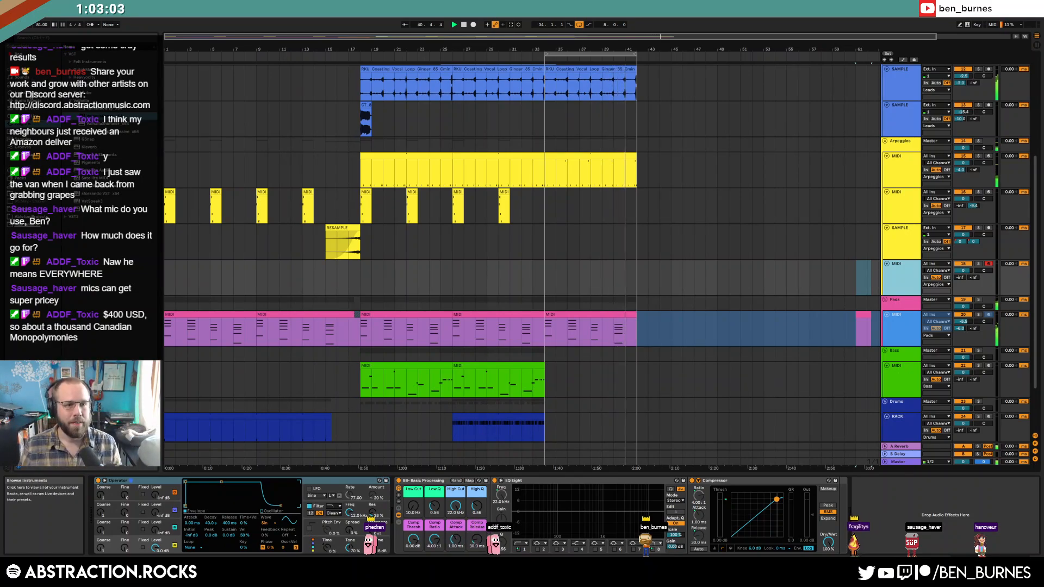
pyautogui.click(24, 92)
pyautogui.click(87, 55)
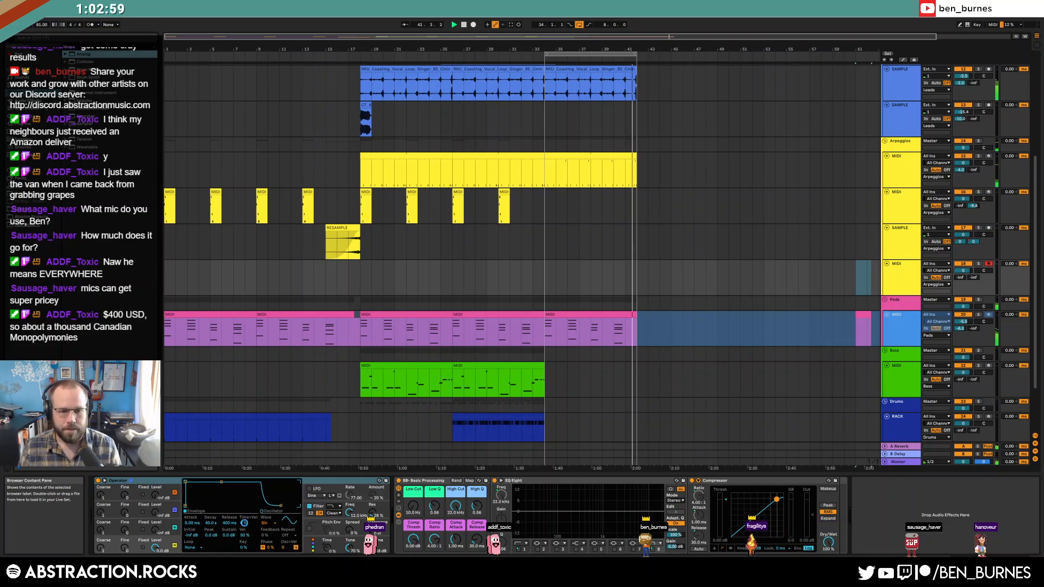
# Step: Set Analog's oscillator 1 to a rectangle wave, enable LFO 1 and raise its pulse width modulation
pyautogui.click(135, 494)
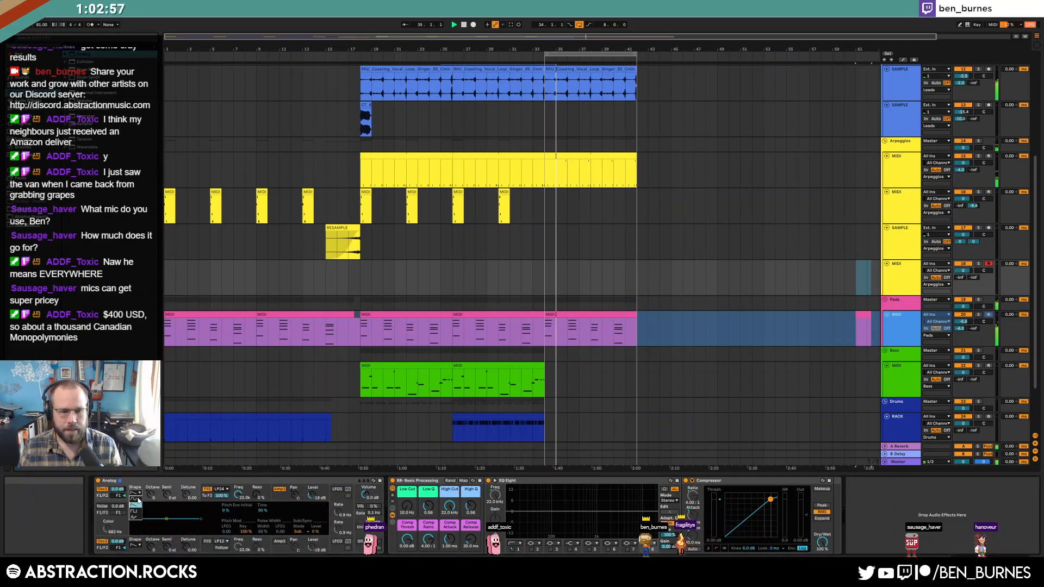
pyautogui.click(137, 517)
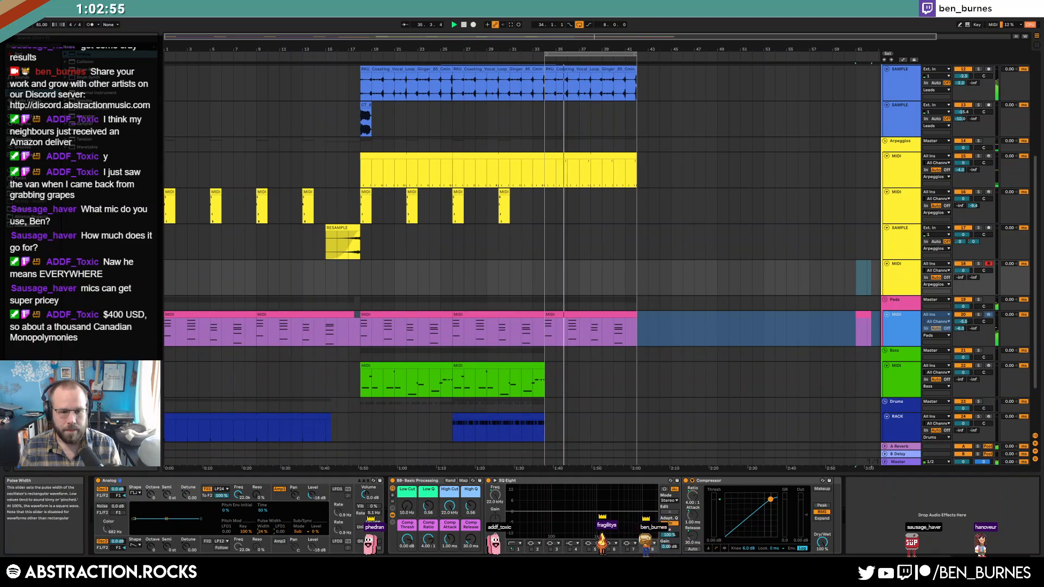
pyautogui.click(338, 489)
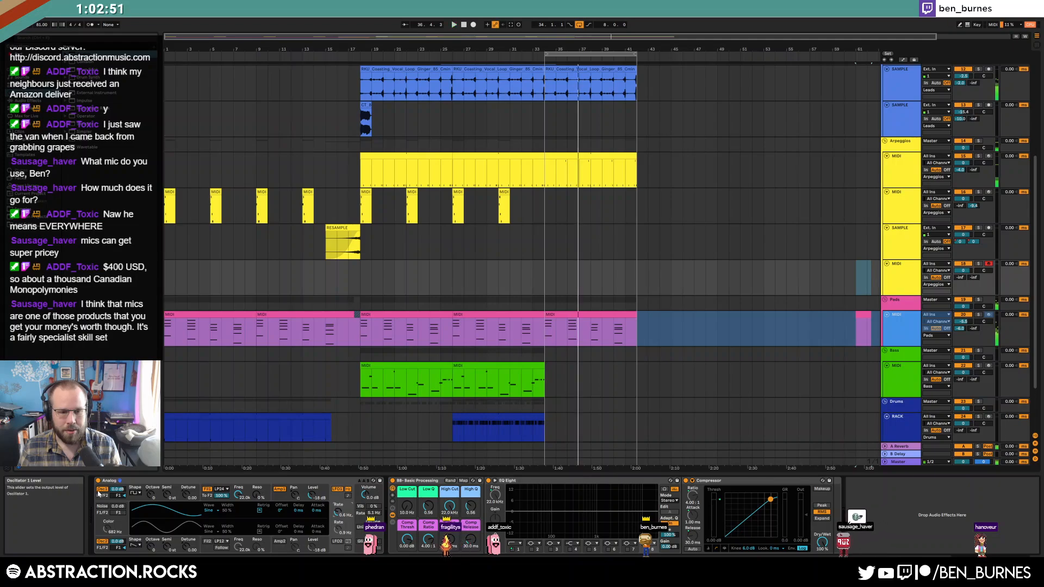
pyautogui.click(115, 505)
pyautogui.moveTo(280, 531); pyautogui.dragTo(280, 523)
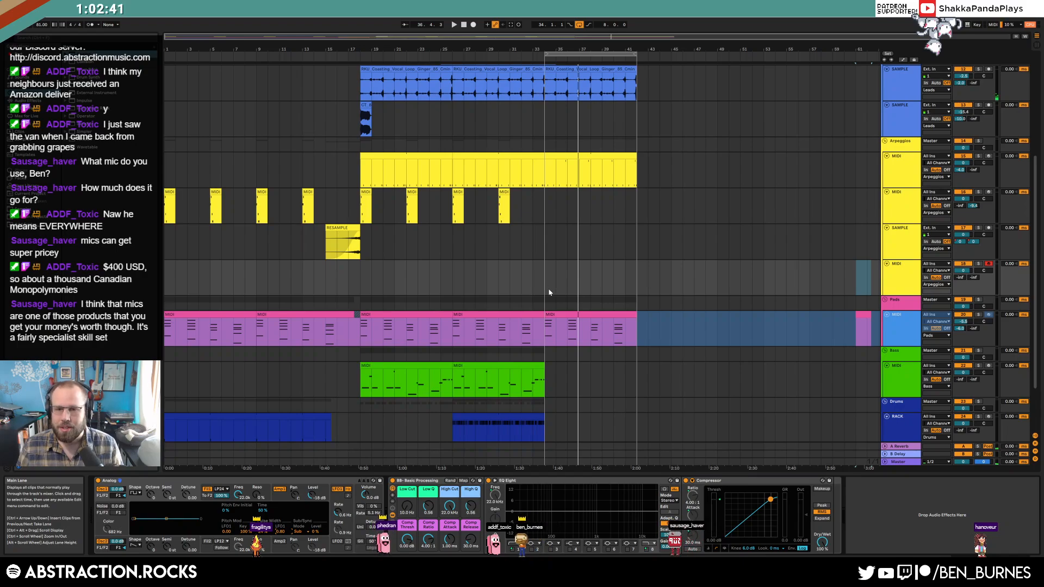
# Step: Create a MIDI clip over bars 34 to 36 on the Analog track and draw an eighth-note C4 at its start
pyautogui.moveTo(548, 283); pyautogui.dragTo(568, 287)
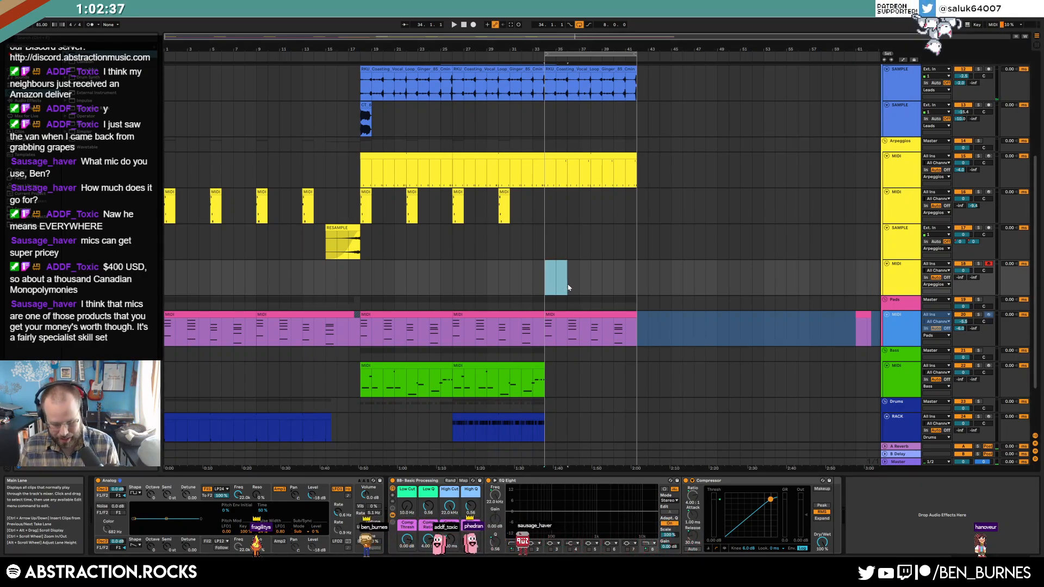
pyautogui.doubleClick(560, 268)
pyautogui.moveTo(248, 482); pyautogui.dragTo(238, 482)
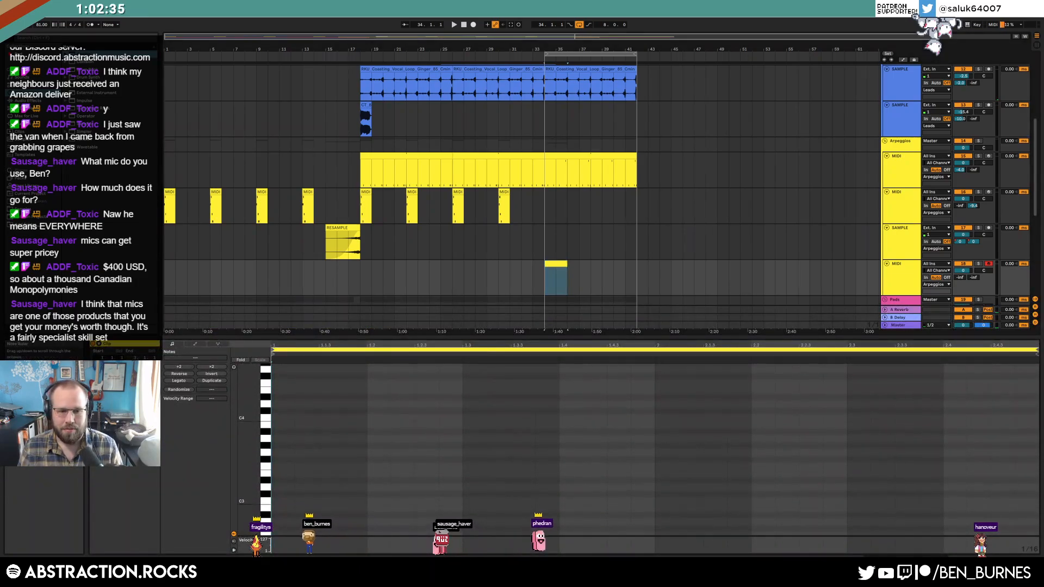
pyautogui.doubleClick(287, 418)
pyautogui.moveTo(299, 418); pyautogui.dragTo(319, 418)
# Step: Draw eighth notes D#4, G4, A#4 and C5 spaced three sixteenths apart, with the C5 on beat 4
pyautogui.scroll(3, 345, 454)
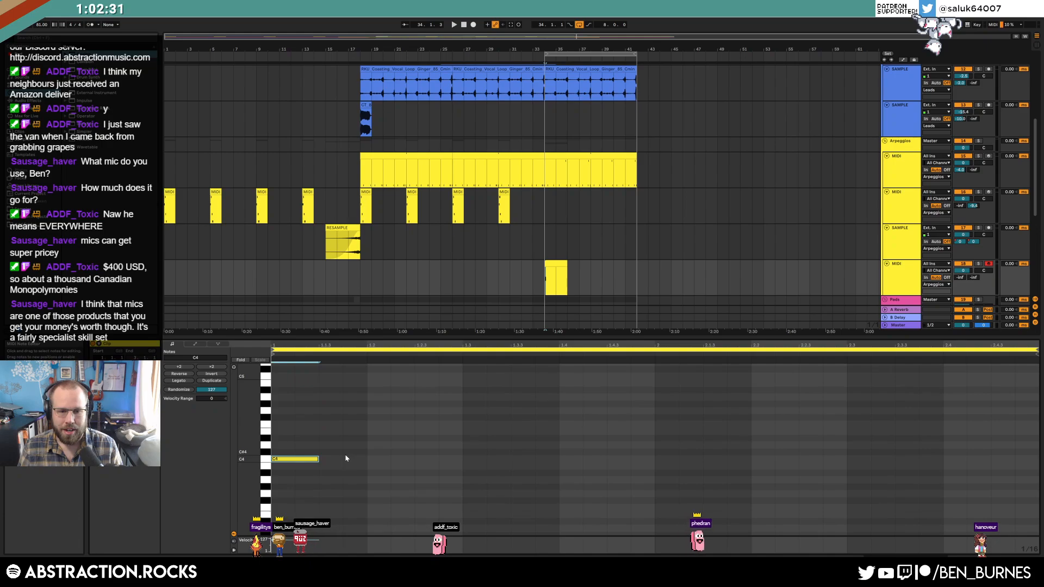
pyautogui.doubleClick(351, 438)
pyautogui.doubleClick(423, 410)
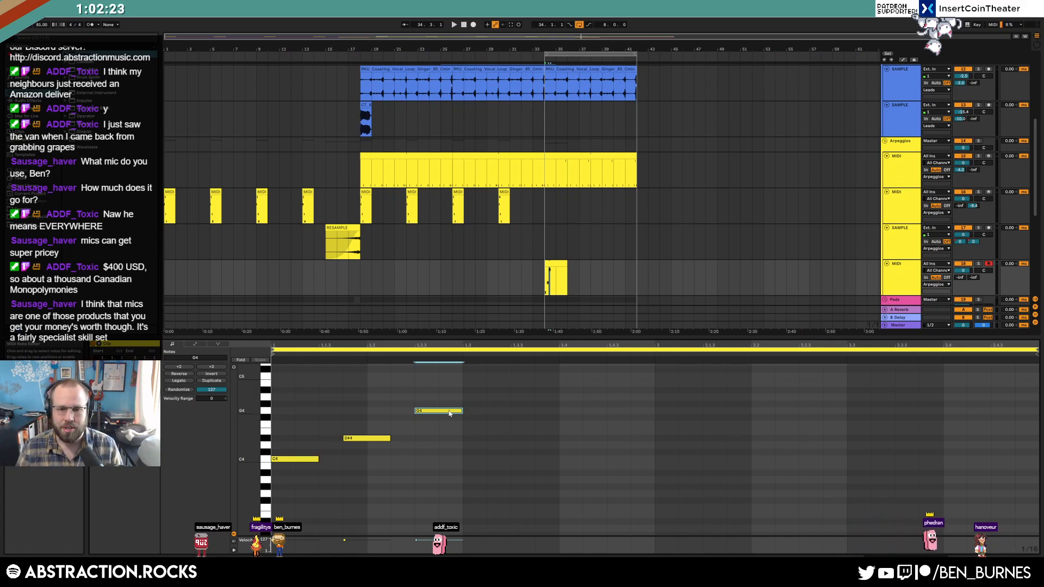
pyautogui.moveTo(449, 391); pyautogui.dragTo(269, 481)
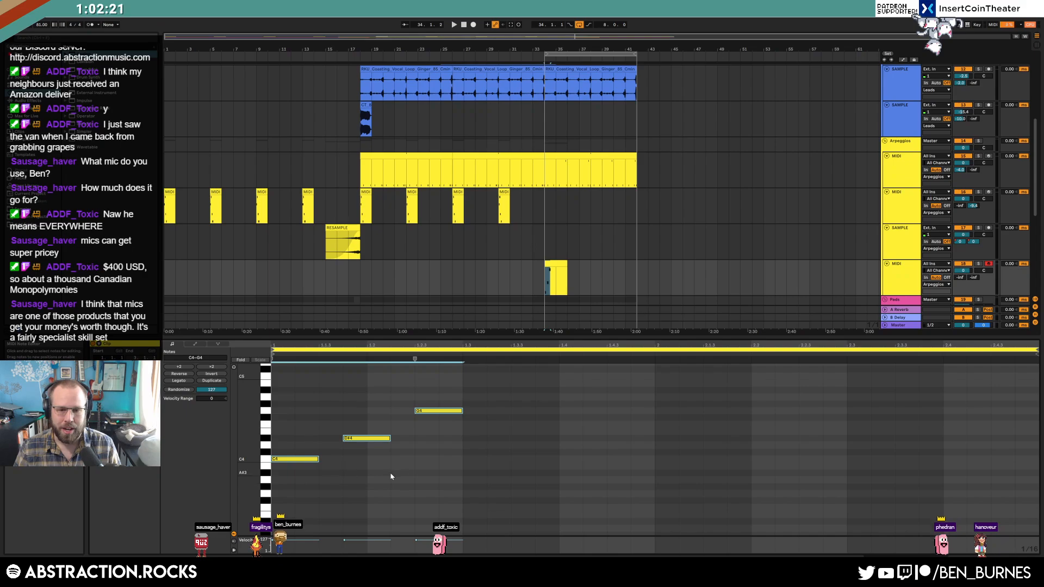
pyautogui.doubleClick(495, 390)
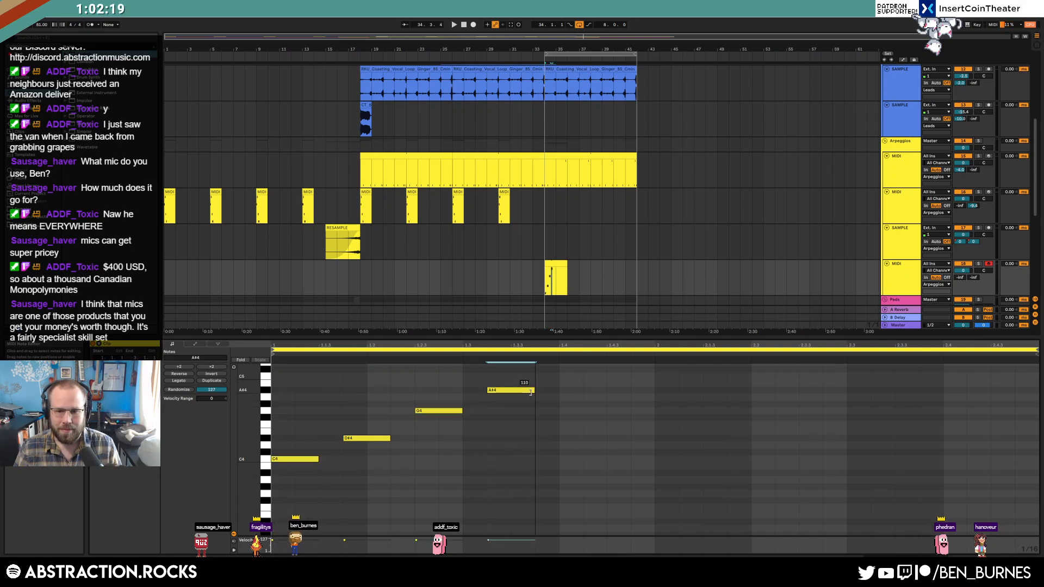
pyautogui.scroll(1, 575, 426)
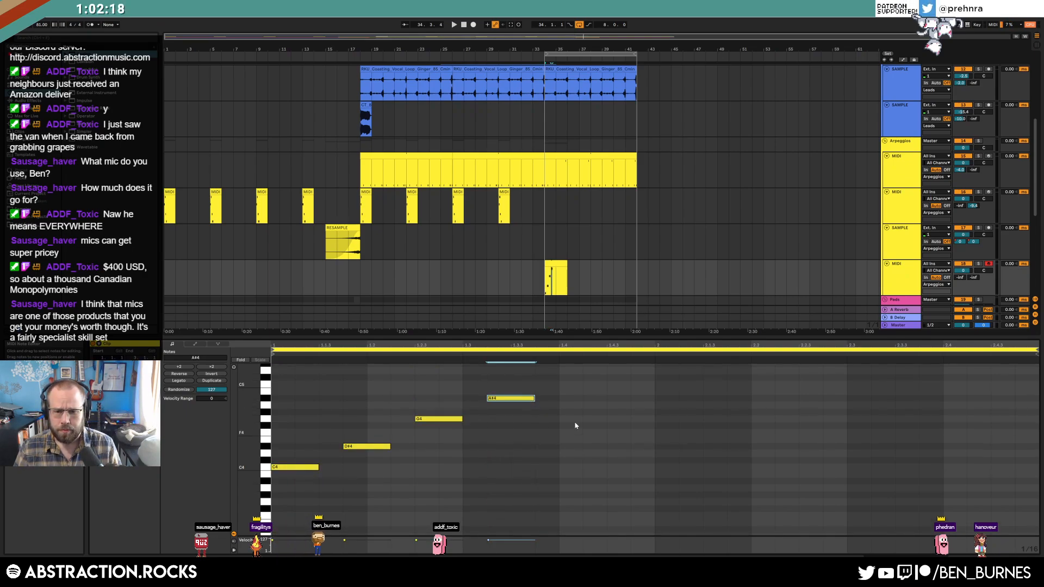
pyautogui.doubleClick(587, 385)
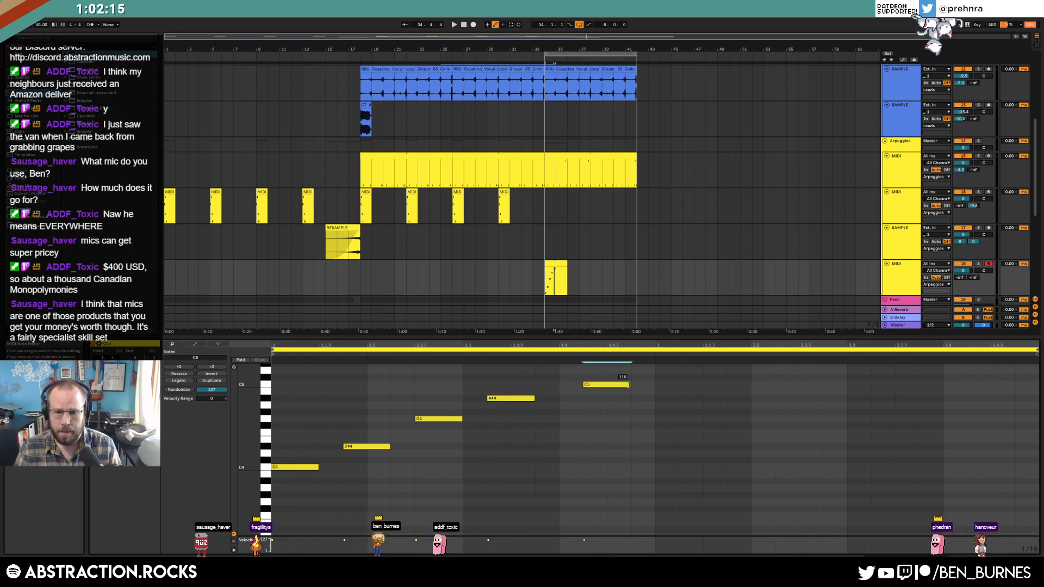
pyautogui.moveTo(599, 386); pyautogui.dragTo(575, 387)
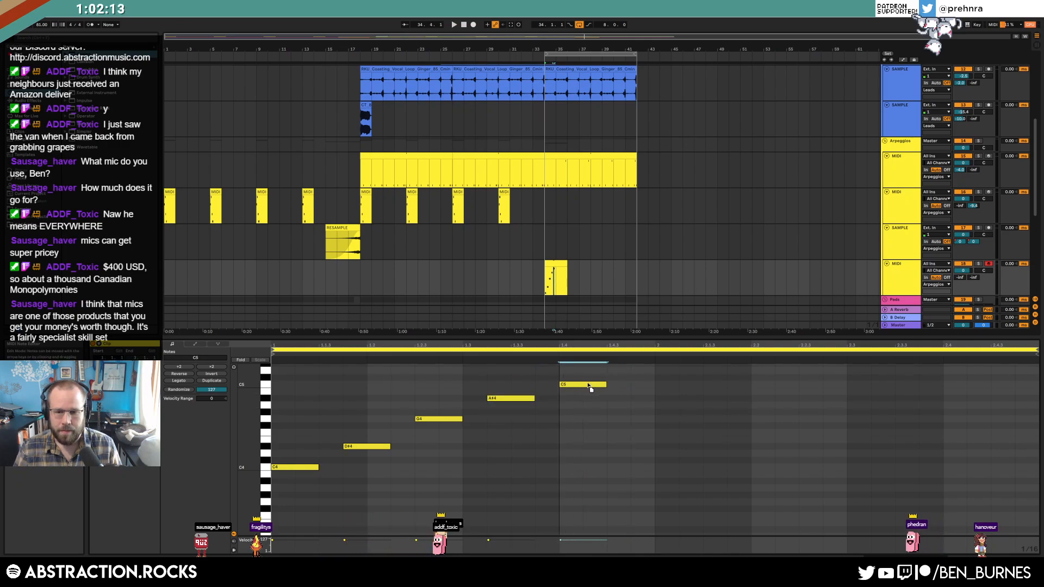
# Step: Add a D4 at the end of the clip's first bar and duplicate the six-note pattern into the second bar
pyautogui.doubleClick(612, 453)
pyautogui.moveTo(643, 374); pyautogui.dragTo(280, 498)
pyautogui.hotkey('ctrl', 'd')
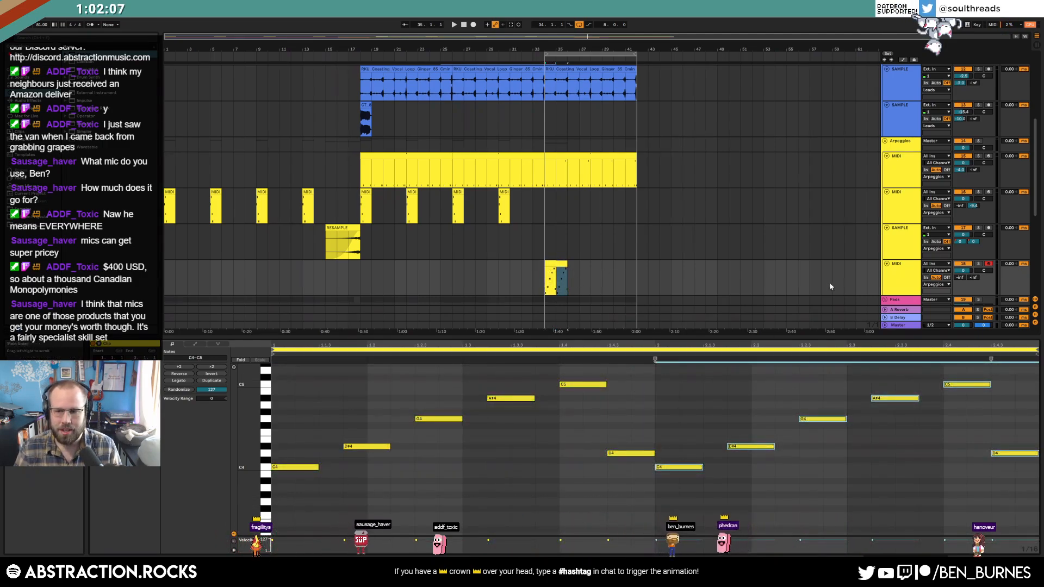
# Step: Raise the Analog track's reverb send to -17.2 dB and shape Analog's Amp 1 envelope into a decay with zero sustain
pyautogui.click(903, 279)
pyautogui.moveTo(961, 277); pyautogui.dragTo(961, 256)
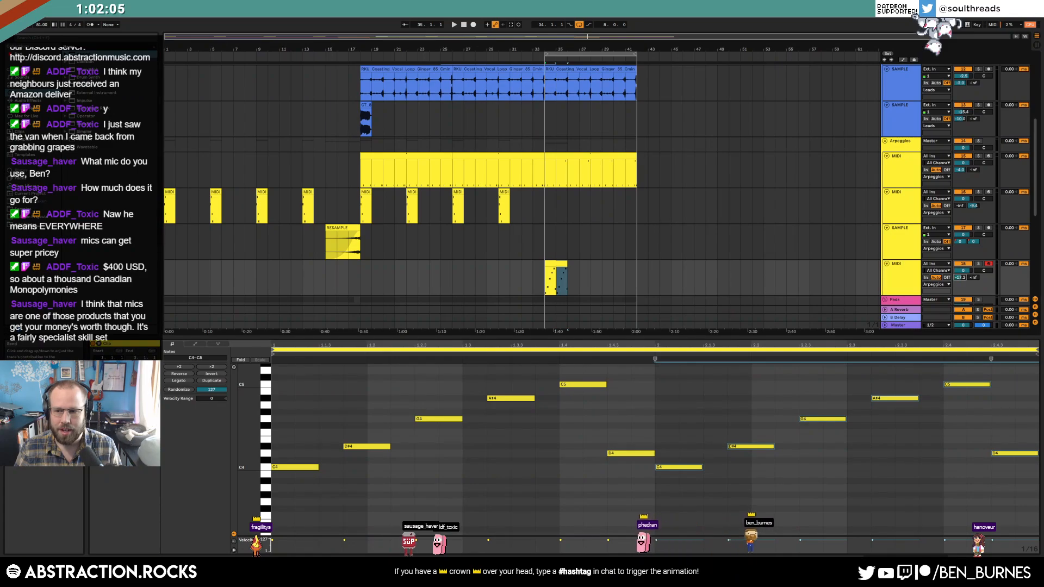
pyautogui.hotkey('shift', 'Tab')
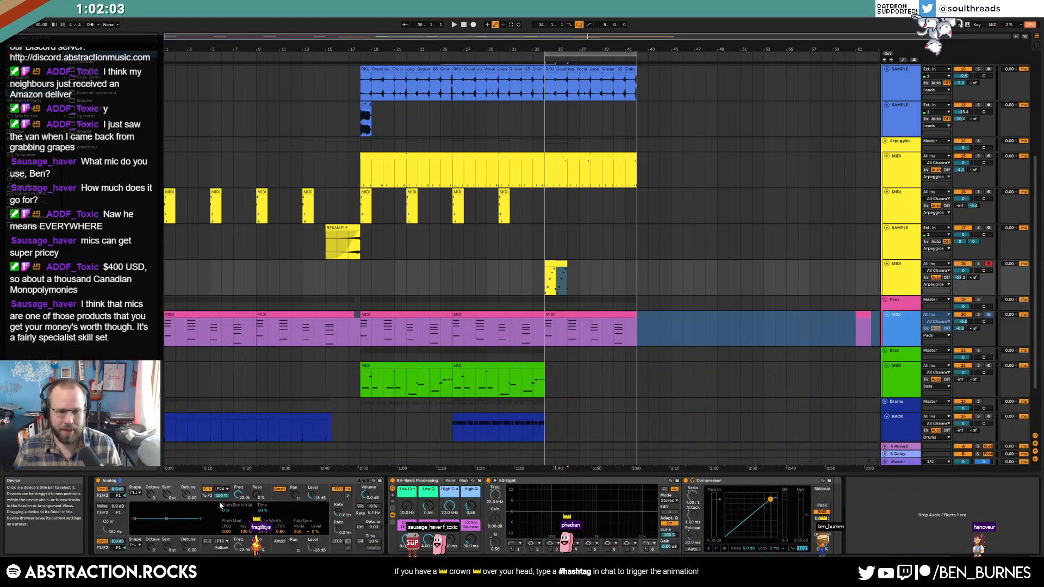
pyautogui.click(279, 503)
pyautogui.moveTo(146, 522); pyautogui.dragTo(144, 533)
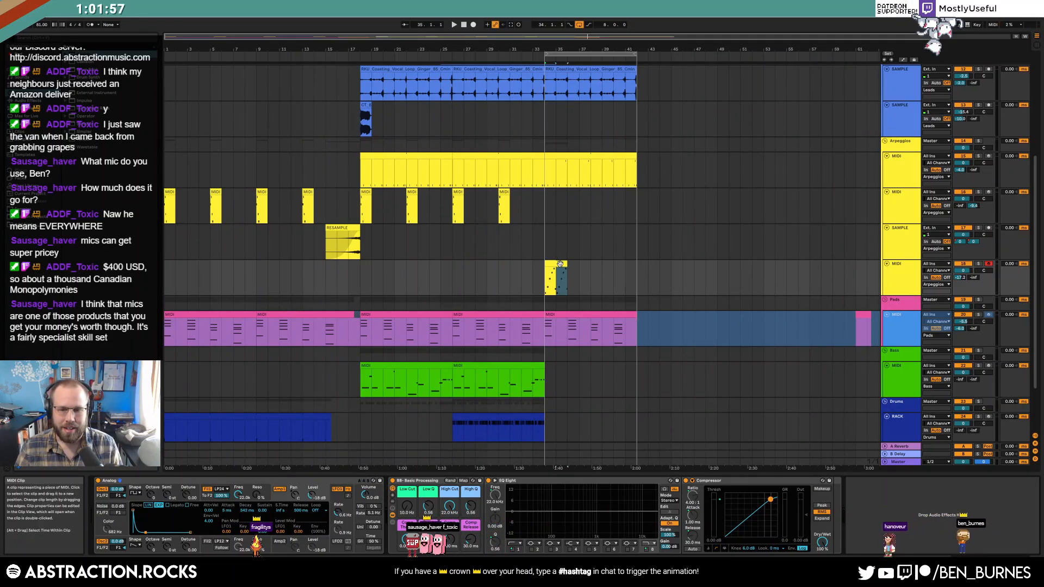
# Step: Extend the new MIDI clip to bar 42 and, while auditioning it, shorten the Amp 1 envelope decay to about 150 ms
pyautogui.moveTo(573, 264); pyautogui.dragTo(625, 267)
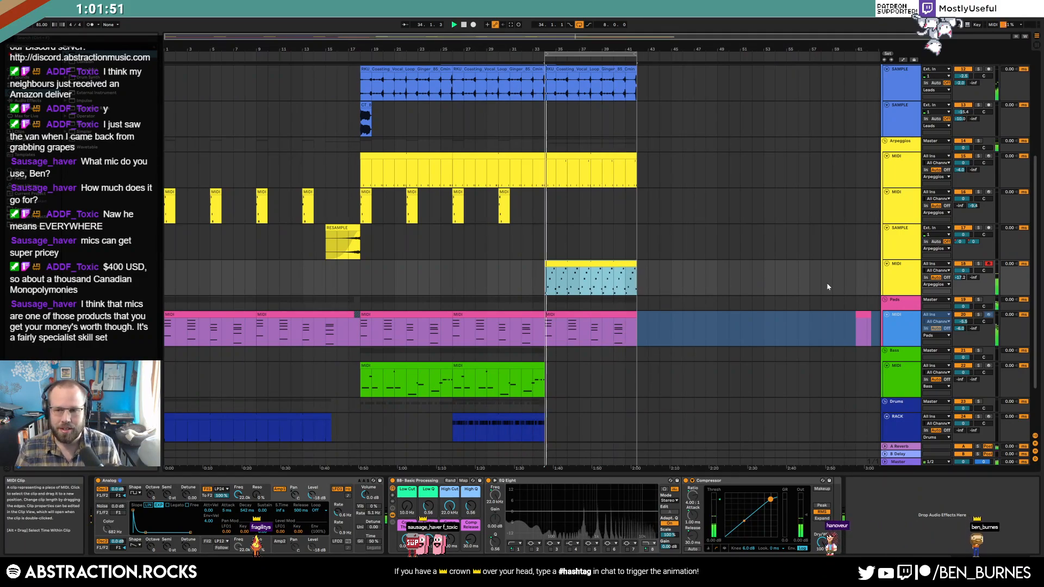
pyautogui.press('space')
pyautogui.moveTo(145, 532); pyautogui.dragTo(142, 533)
pyautogui.press('space')
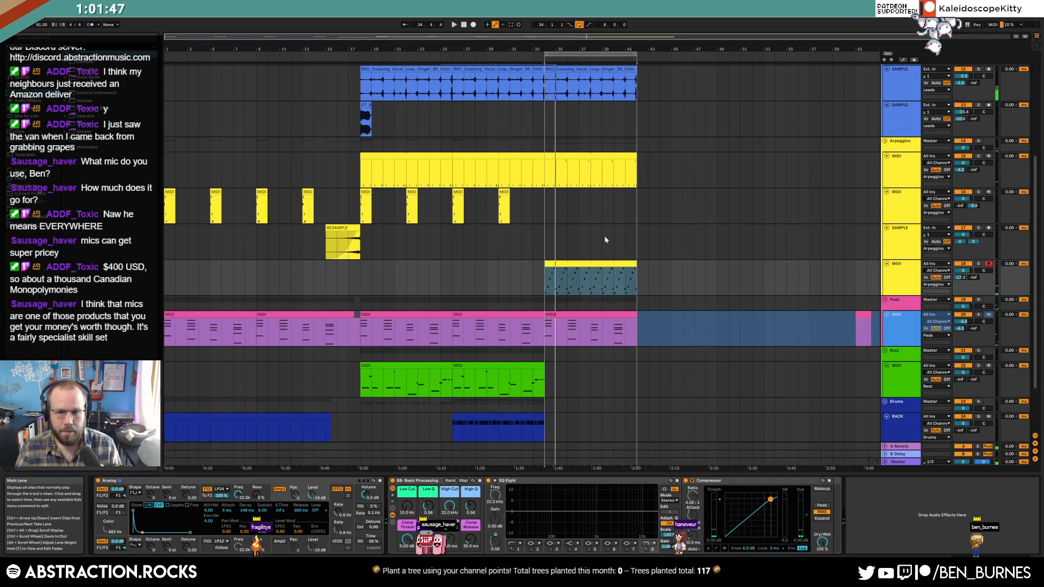
# Step: Transpose all notes of the Analog clip down one octave so the pattern starts on C3, and audition it
pyautogui.doubleClick(599, 263)
pyautogui.click(572, 445)
pyautogui.hotkey('ctrl', 'a')
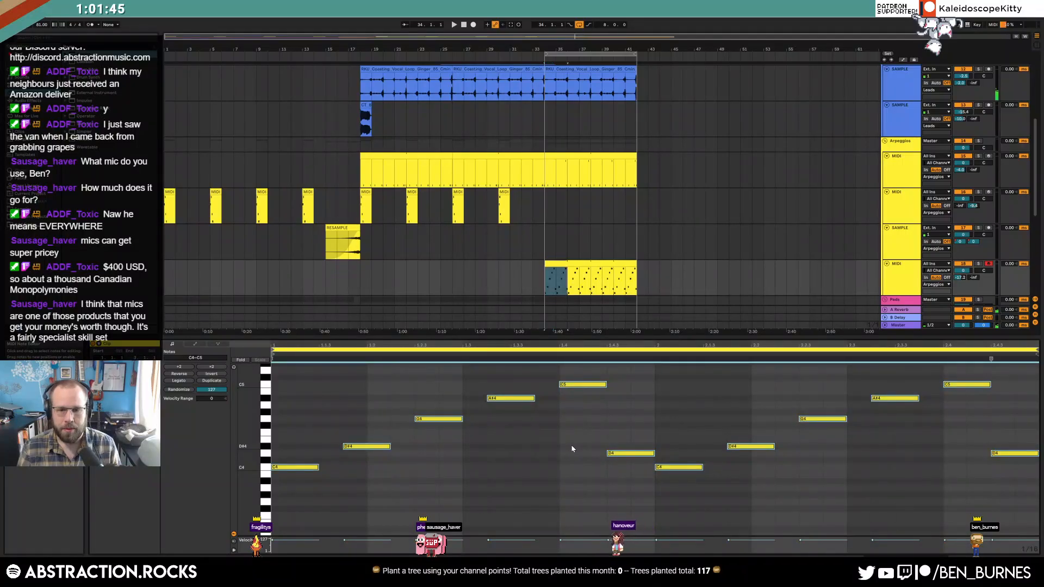
pyautogui.hotkey('shift', 'Tab')
pyautogui.press('space')
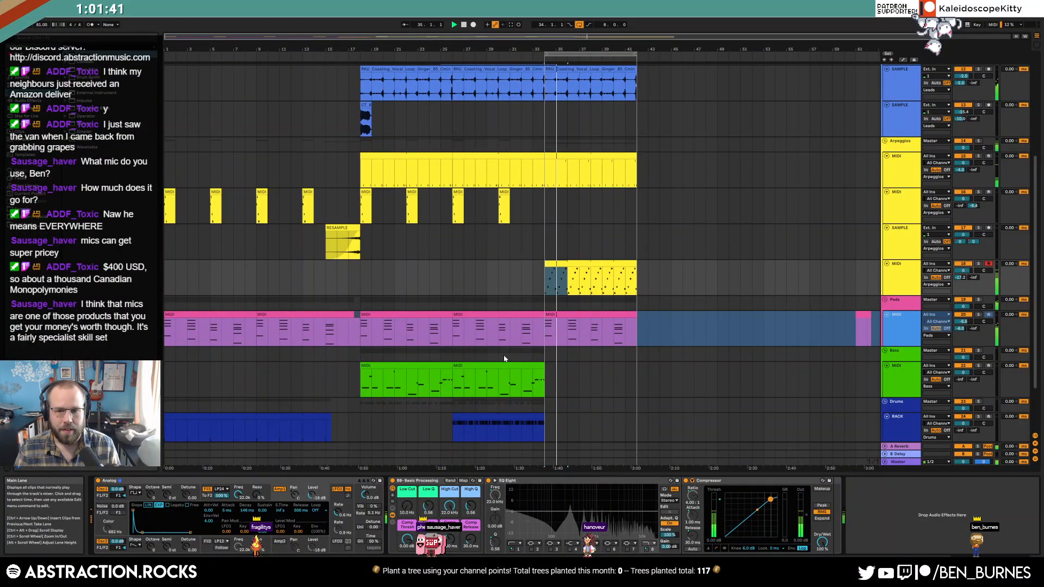
pyautogui.doubleClick(569, 264)
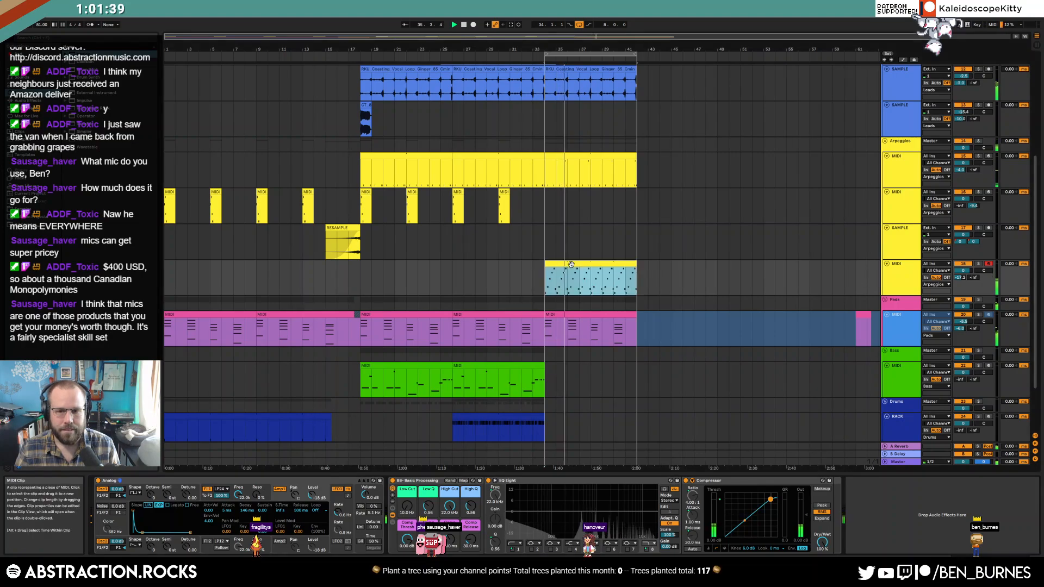
pyautogui.click(967, 508)
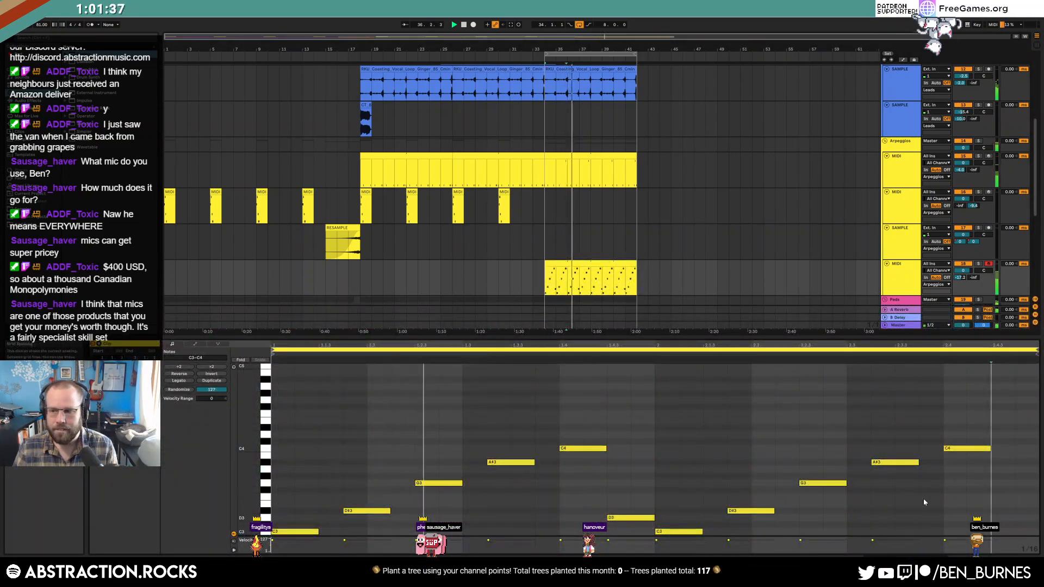
pyautogui.hotkey('shift', 'Tab')
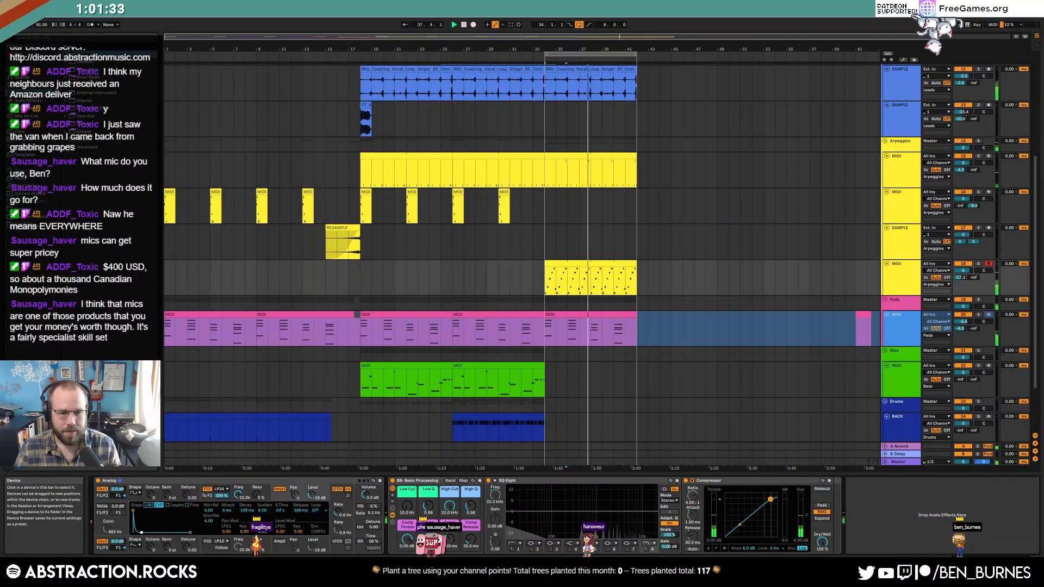
# Step: Enable unison in Analog, adjust its detune and choose the number of unison voices
pyautogui.click(361, 528)
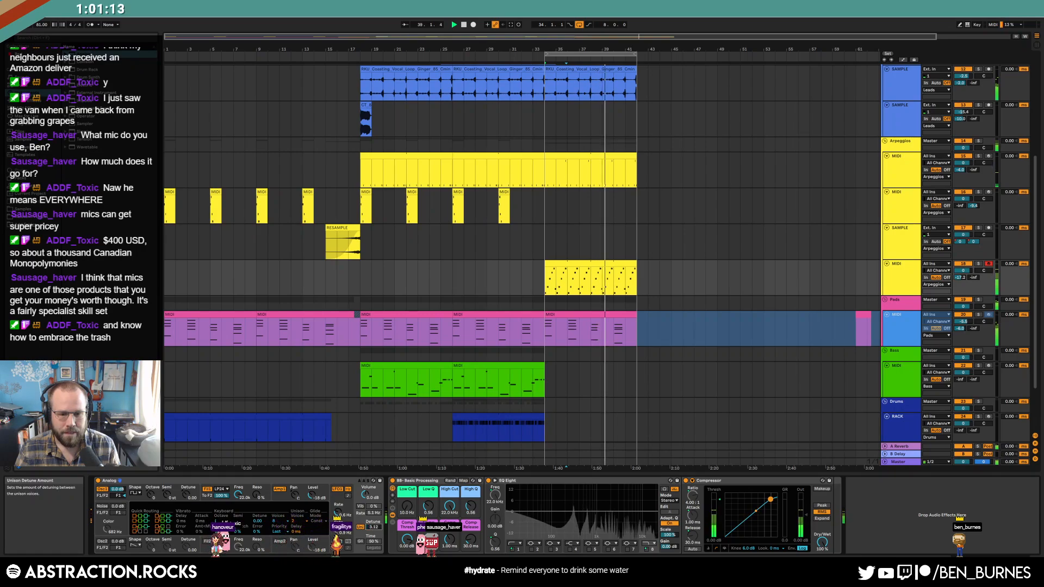
pyautogui.click(284, 526)
pyautogui.click(282, 461)
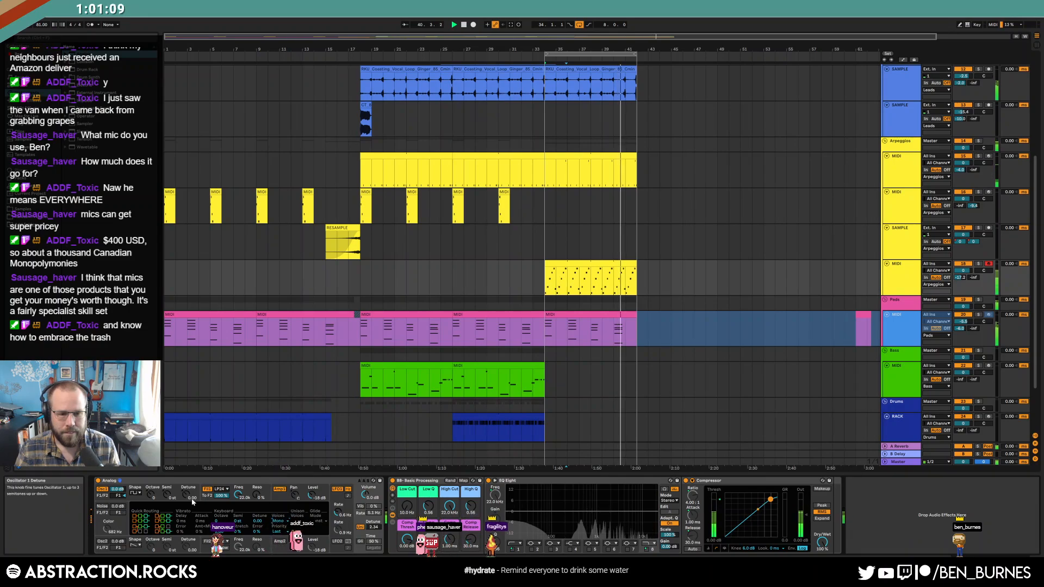
# Step: Fine-tune Analog's Amp 1 envelope decay and oscillator 1's pulse width during playback, and stop playback
pyautogui.click(283, 496)
pyautogui.moveTo(142, 532); pyautogui.dragTo(141, 532)
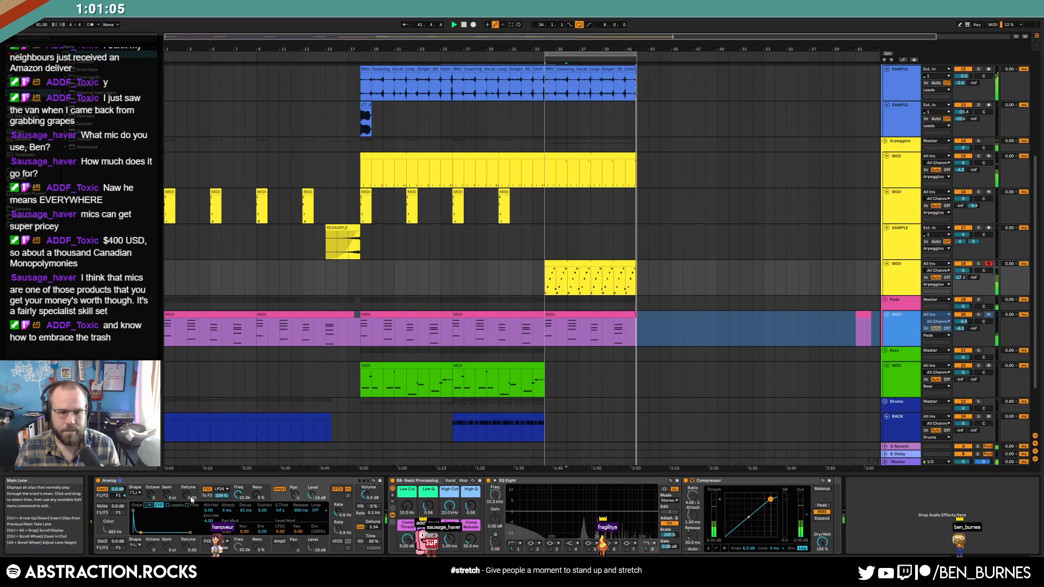
pyautogui.click(106, 502)
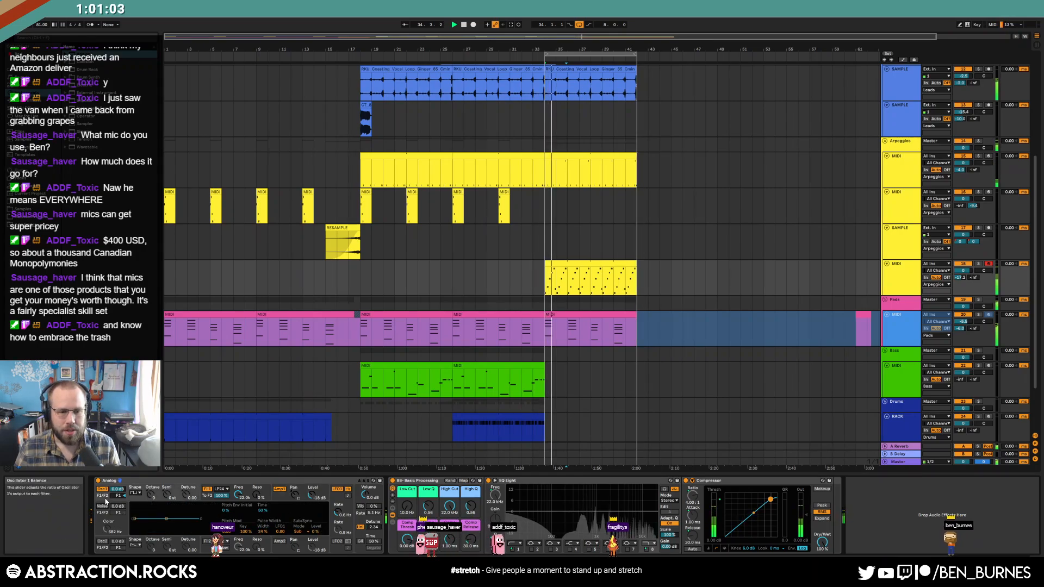
pyautogui.moveTo(263, 532); pyautogui.dragTo(262, 524)
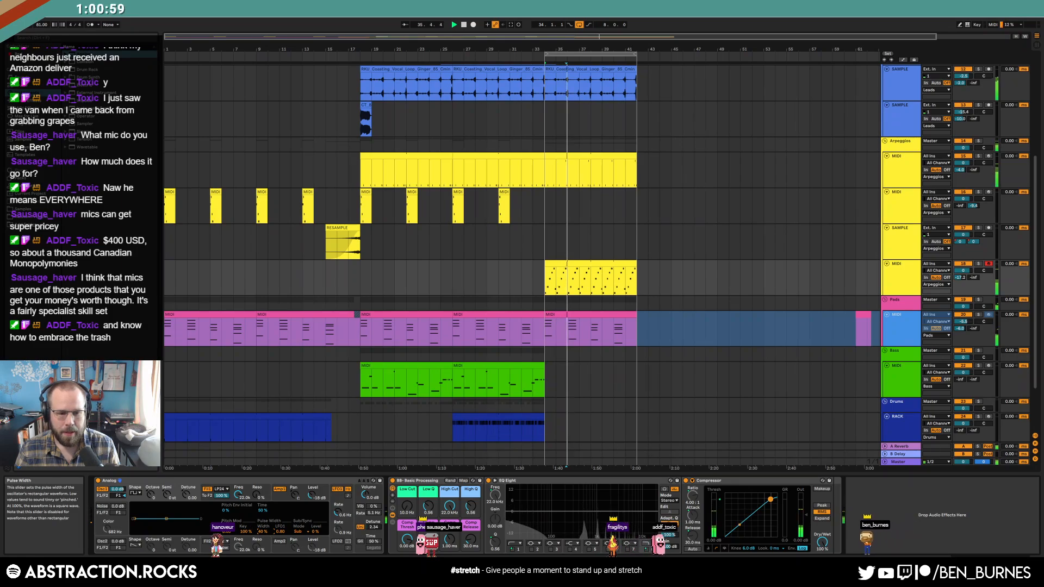
pyautogui.click(286, 501)
pyautogui.moveTo(140, 533); pyautogui.dragTo(141, 532)
pyautogui.press('space')
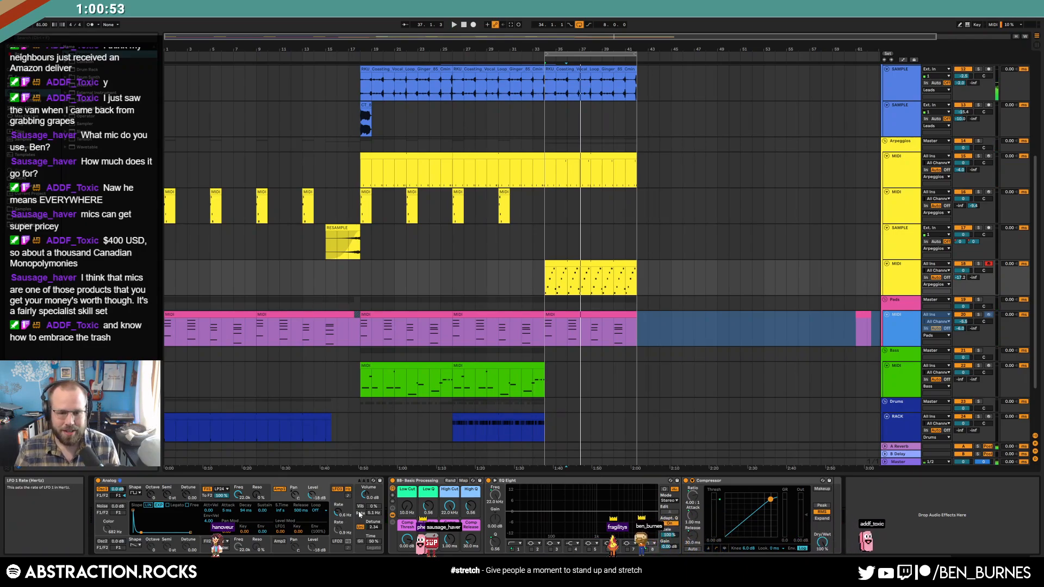
# Step: Lower Analog's filter 1 cutoff to about 1 kHz, shorten the filter envelope decay and adjust the filter modulation and resonance
pyautogui.click(238, 490)
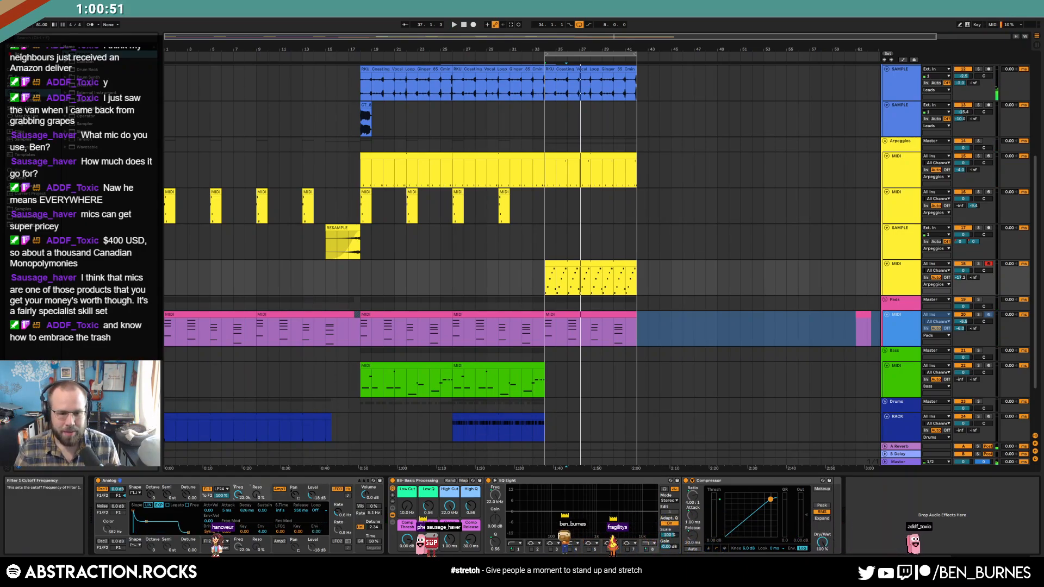
pyautogui.moveTo(238, 494); pyautogui.dragTo(238, 495)
pyautogui.moveTo(146, 521); pyautogui.dragTo(143, 533)
pyautogui.moveTo(238, 495); pyautogui.dragTo(238, 493)
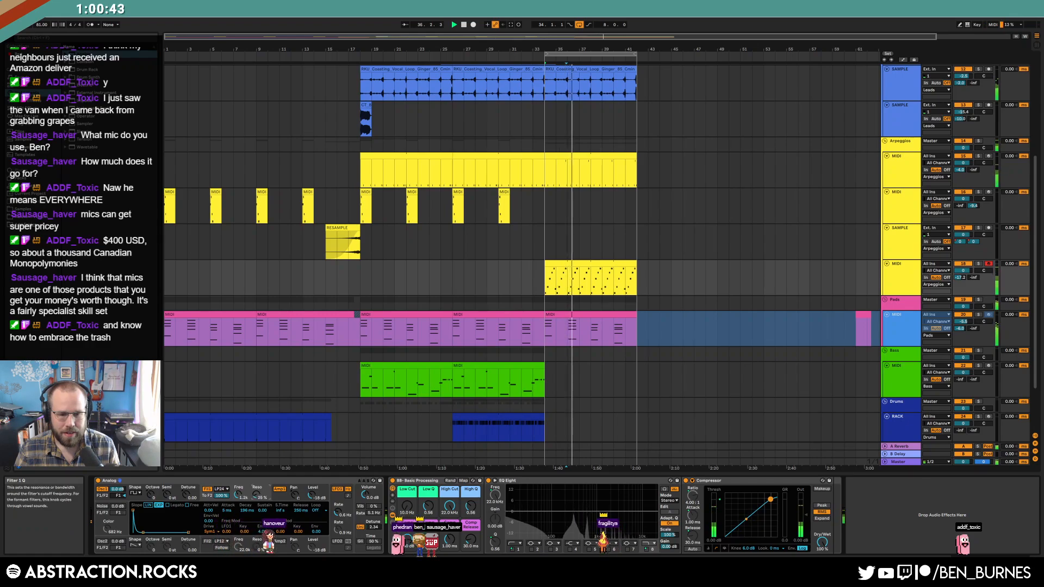
pyautogui.moveTo(236, 499); pyautogui.dragTo(236, 502)
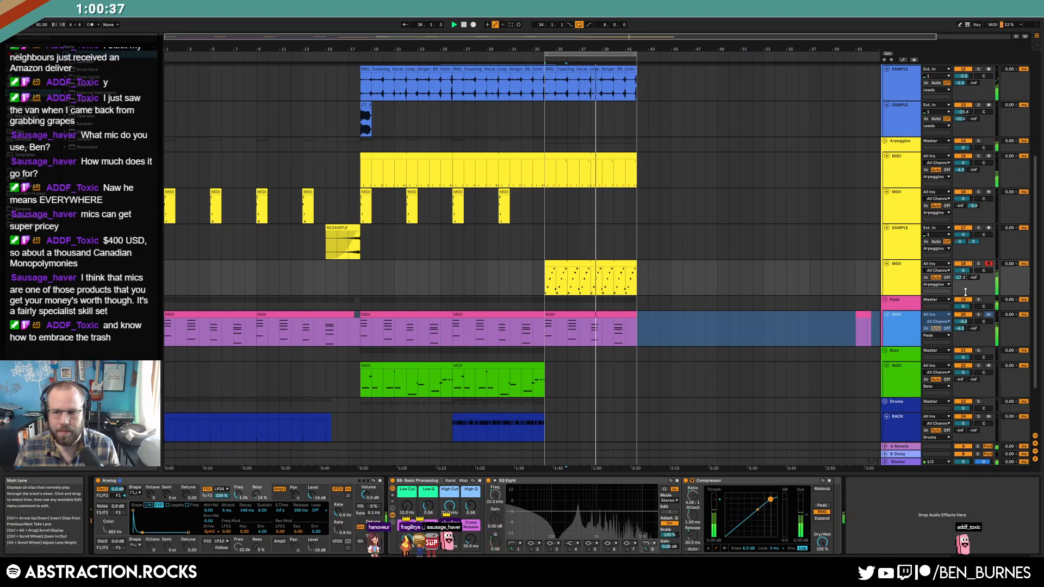
# Step: Raise the Analog track's delay send and trim it slightly while the loop plays
pyautogui.moveTo(973, 278); pyautogui.dragTo(973, 247)
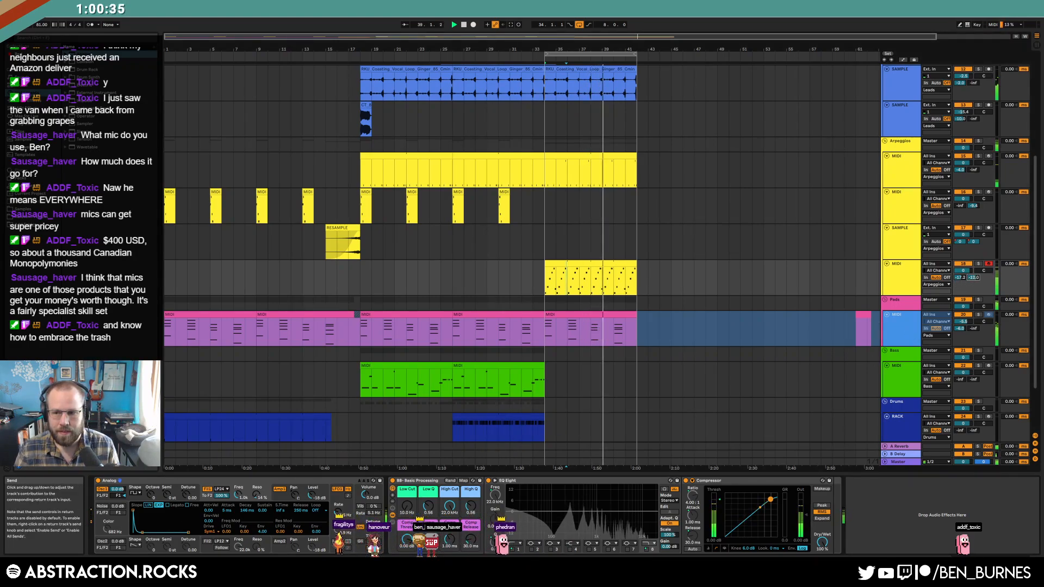
pyautogui.moveTo(973, 278); pyautogui.dragTo(973, 280)
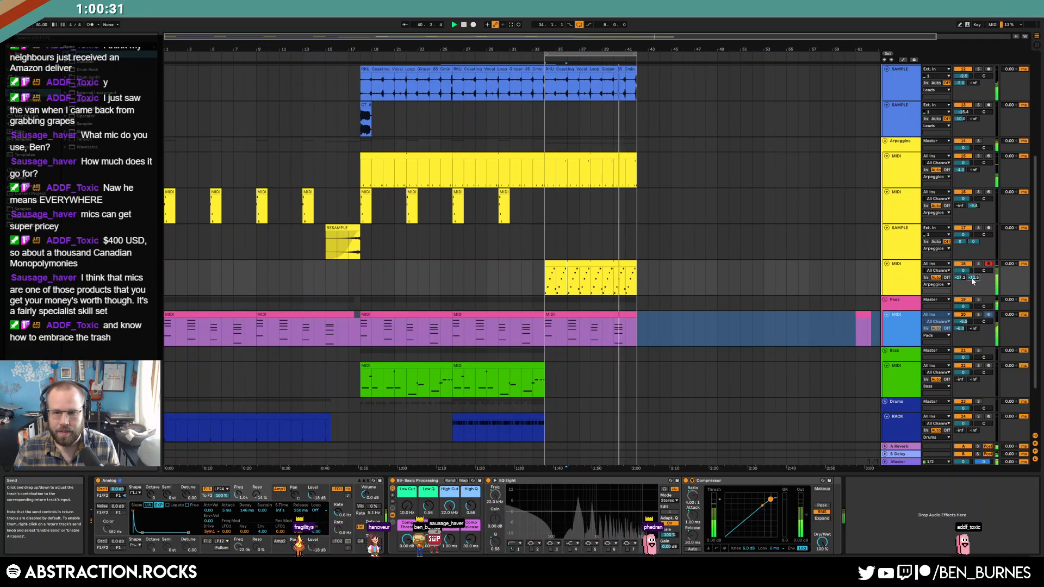
pyautogui.click(137, 493)
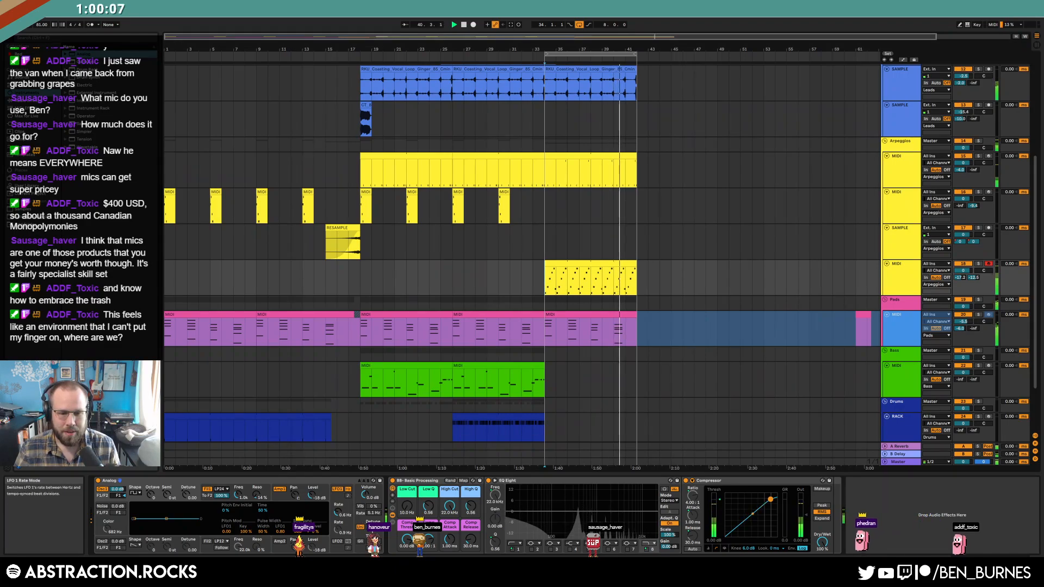
pyautogui.click(356, 497)
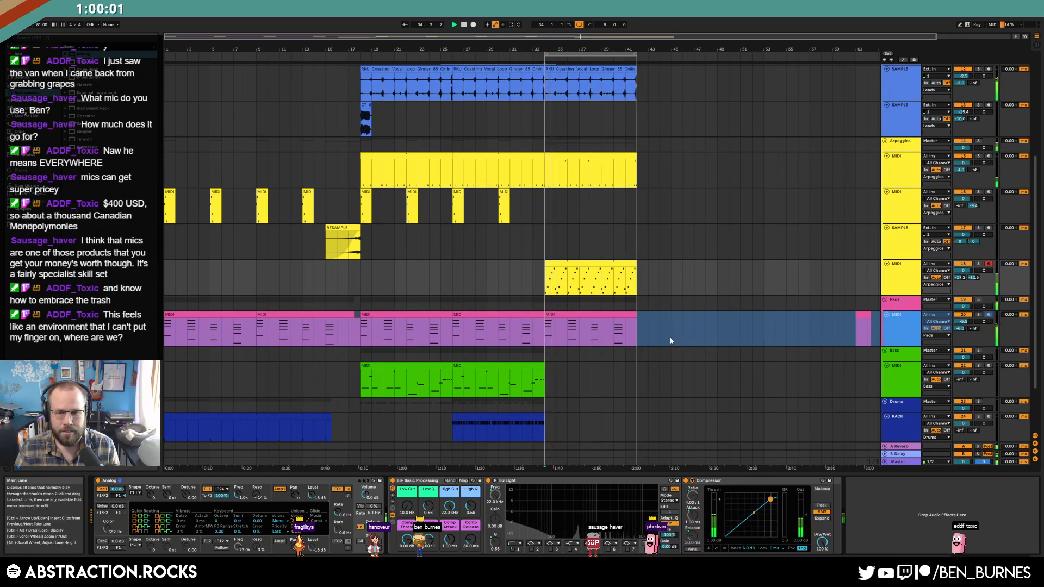
# Step: Automate Analog's filter 1 frequency to rise steadily from bar 34 to bar 42, and play from just before the section
pyautogui.moveTo(238, 495); pyautogui.dragTo(238, 500)
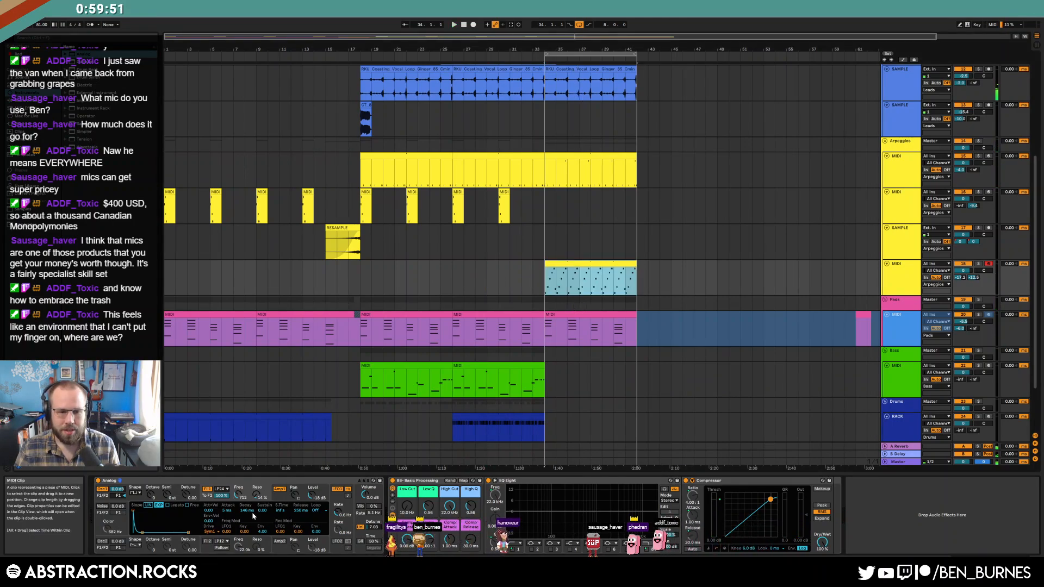
pyautogui.press('a')
pyautogui.moveTo(639, 282); pyautogui.dragTo(639, 275)
pyautogui.moveTo(546, 275); pyautogui.dragTo(549, 289)
pyautogui.press('space')
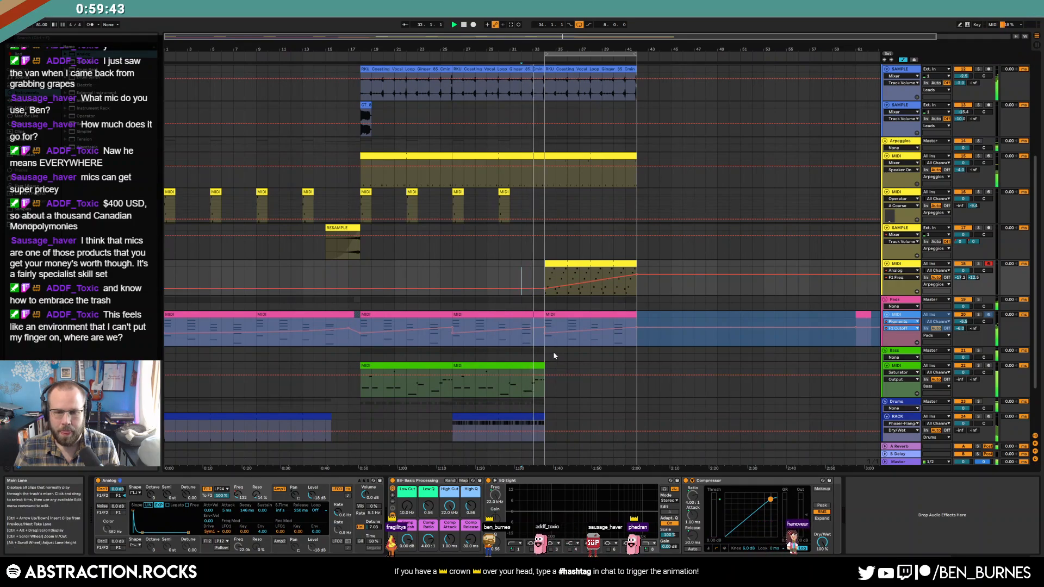
# Step: Hide automation, copy part of the drum rack's opening kick pattern to bar 34, extend it to bar 42 and check its notes
pyautogui.press('a')
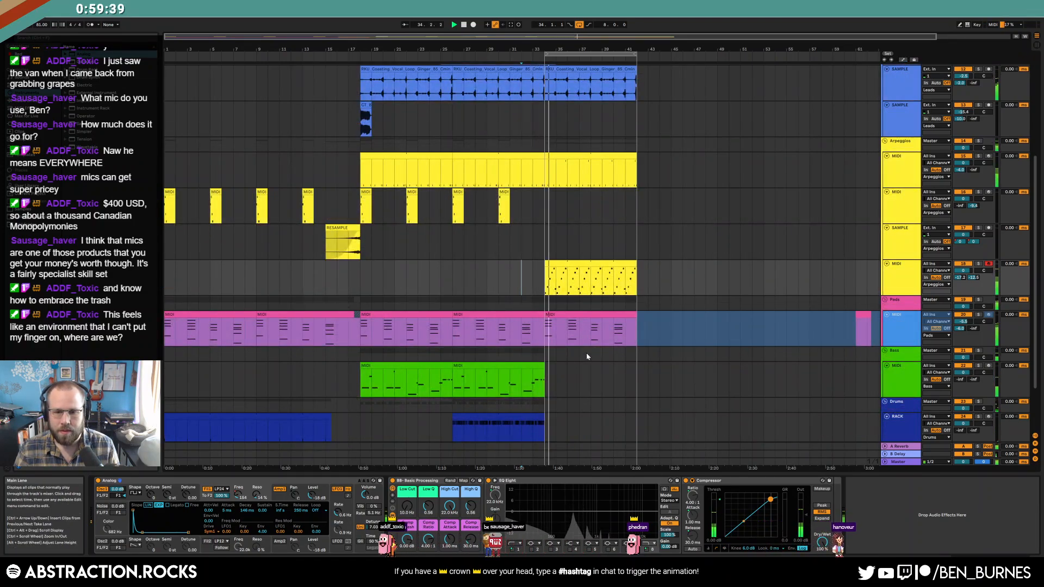
pyautogui.scroll(-3, 586, 357)
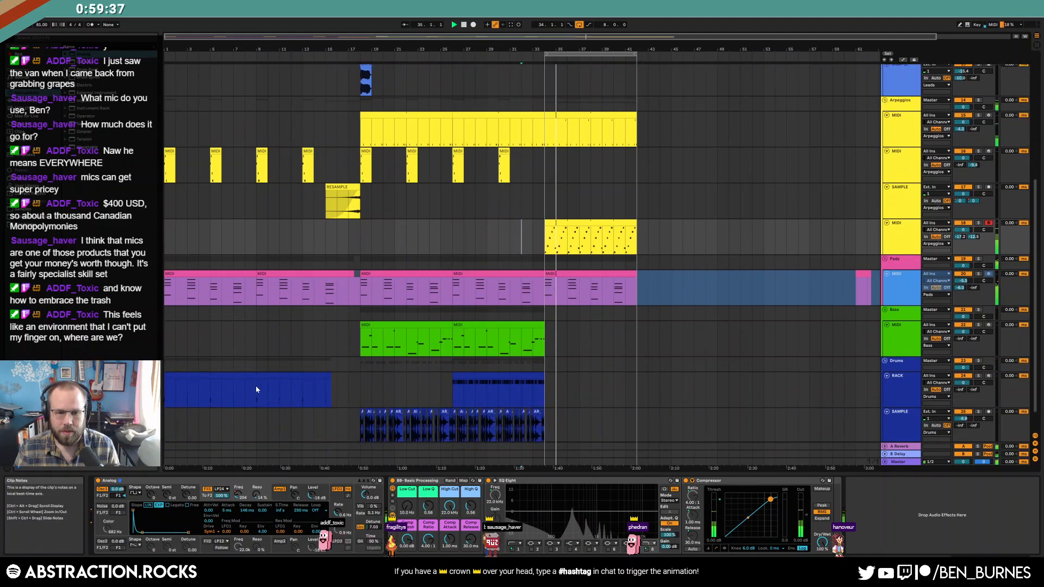
pyautogui.moveTo(256, 388); pyautogui.dragTo(302, 388)
pyautogui.hotkey('ctrl', 'v')
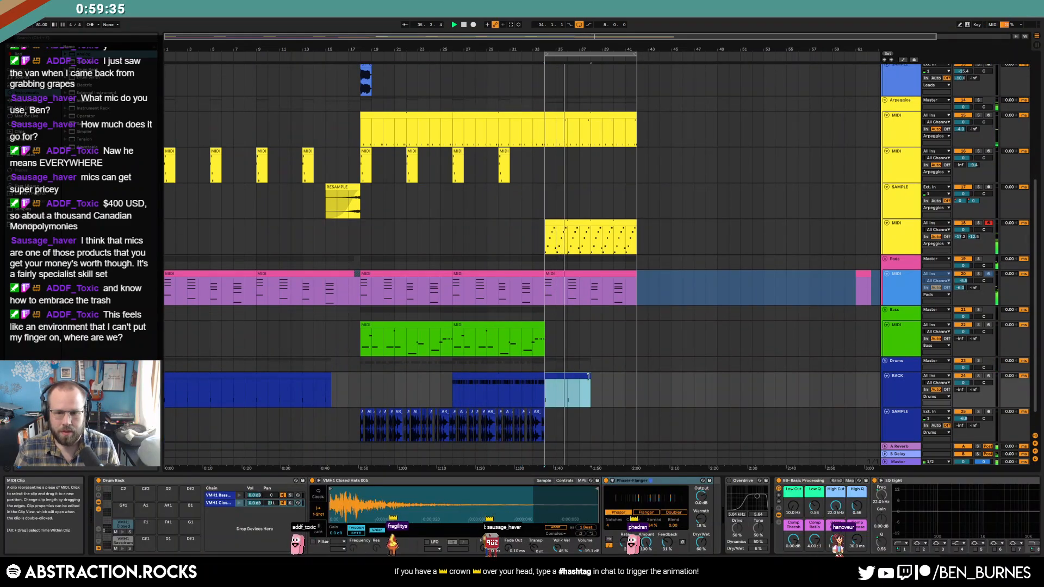
pyautogui.moveTo(590, 377); pyautogui.dragTo(636, 378)
pyautogui.doubleClick(635, 378)
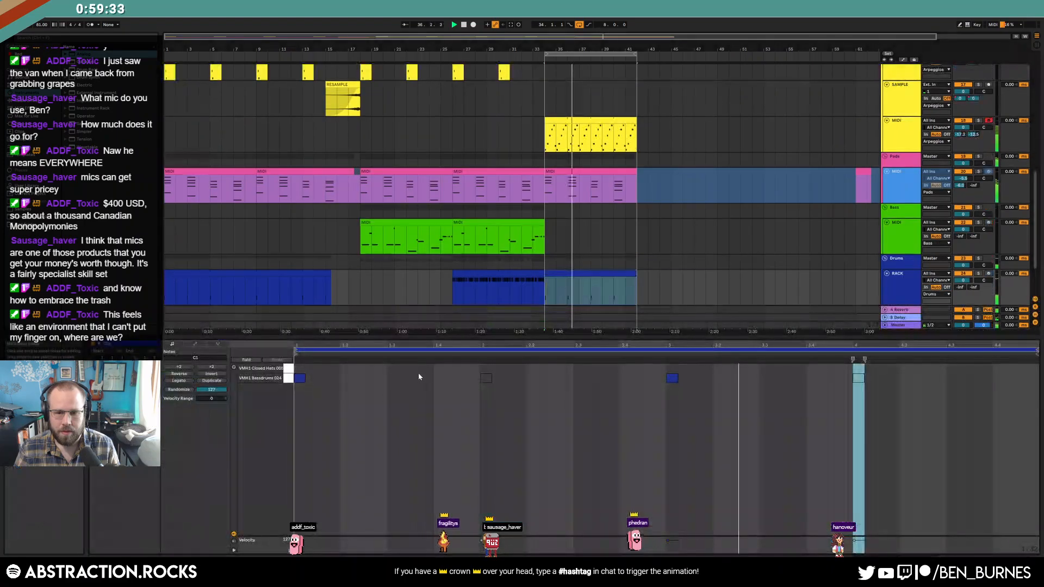
pyautogui.hotkey('shift', 'Tab')
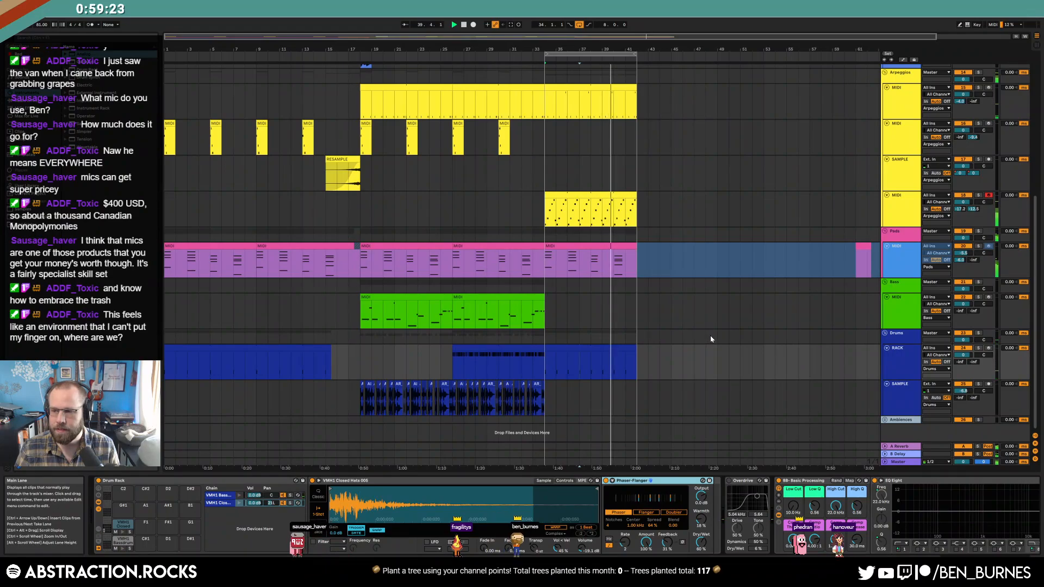
# Step: Insert Auto Pan ahead of the reverb on the vocal loop track with amount 44.4% and rate 0.11 Hz, and play from before bar 34
pyautogui.scroll(5, 711, 339)
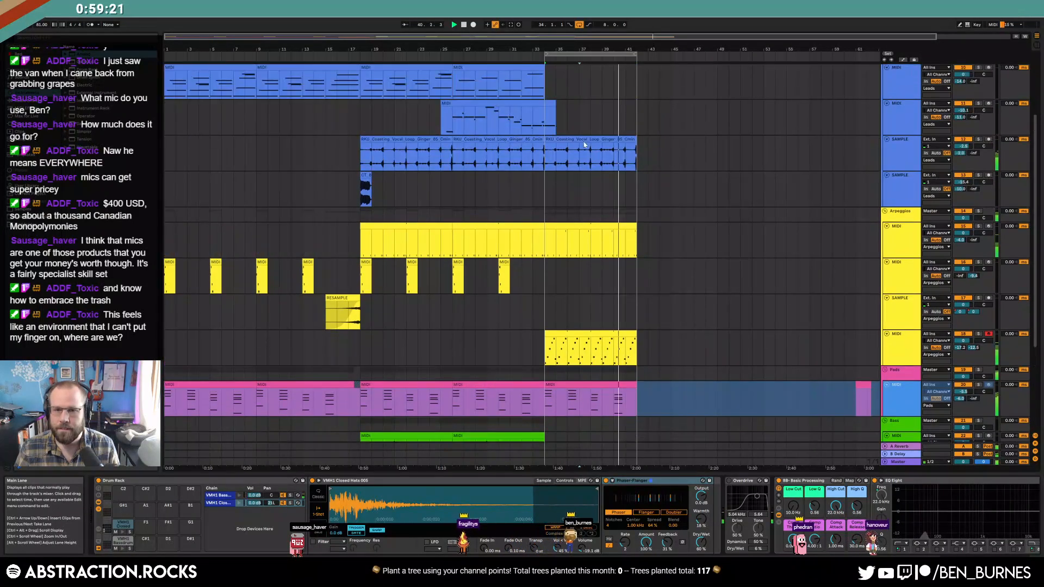
pyautogui.click(574, 140)
pyautogui.scroll(-5, 669, 378)
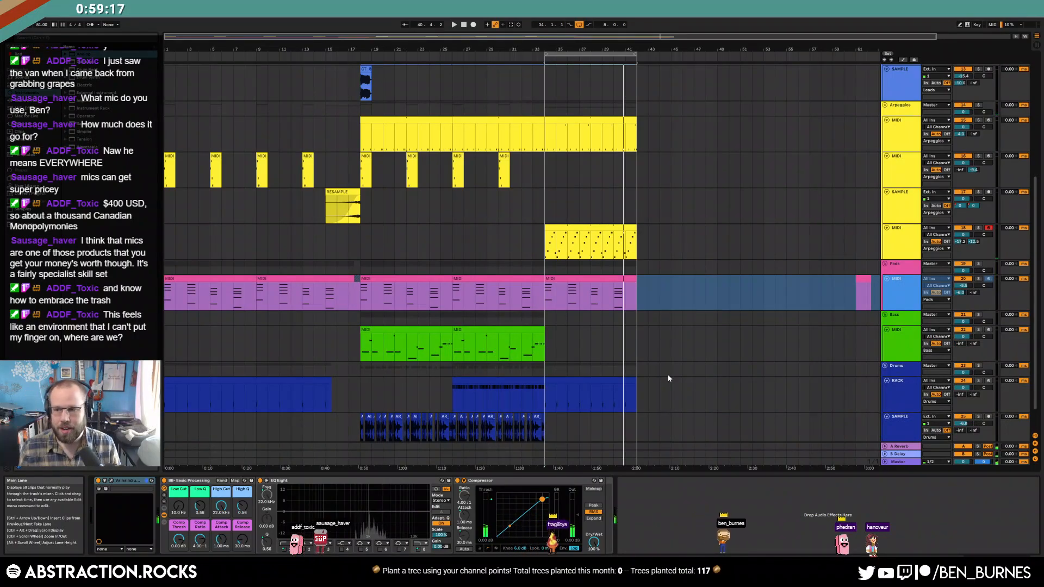
pyautogui.scroll(6, 669, 378)
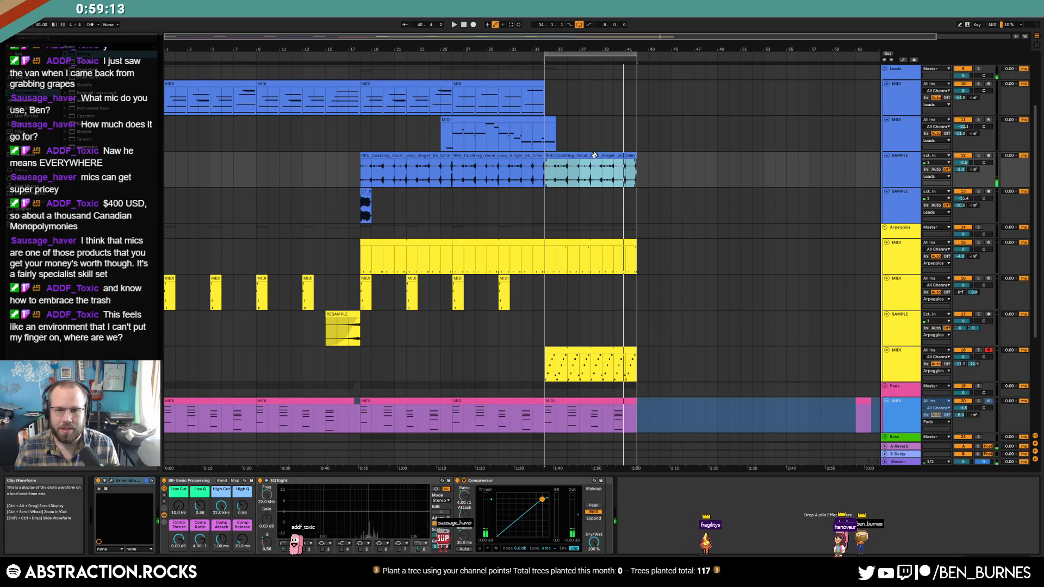
pyautogui.hotkey('shift', 'Tab')
pyautogui.hotkey('shift', 'Tab')
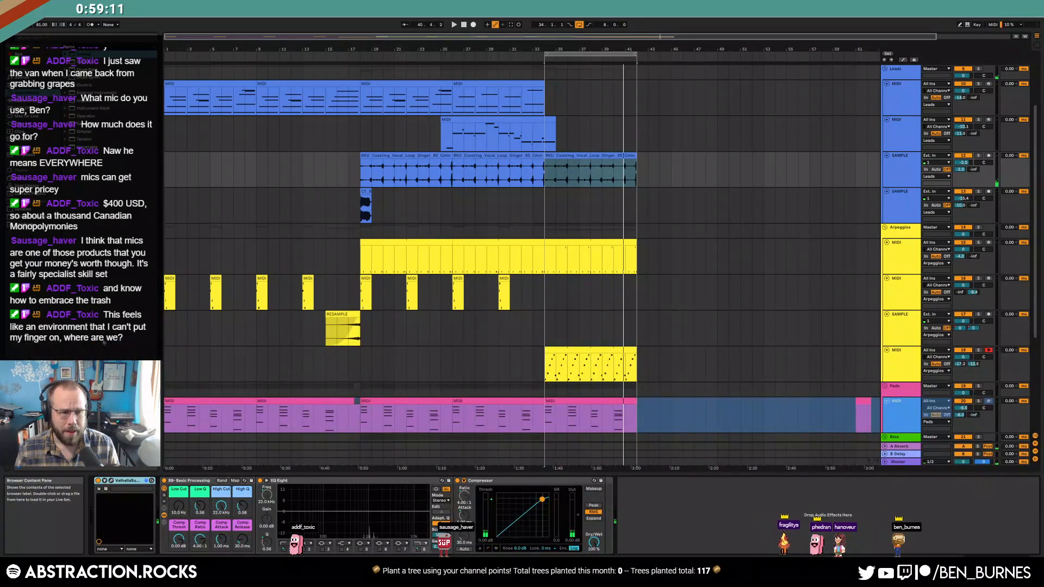
pyautogui.click(25, 101)
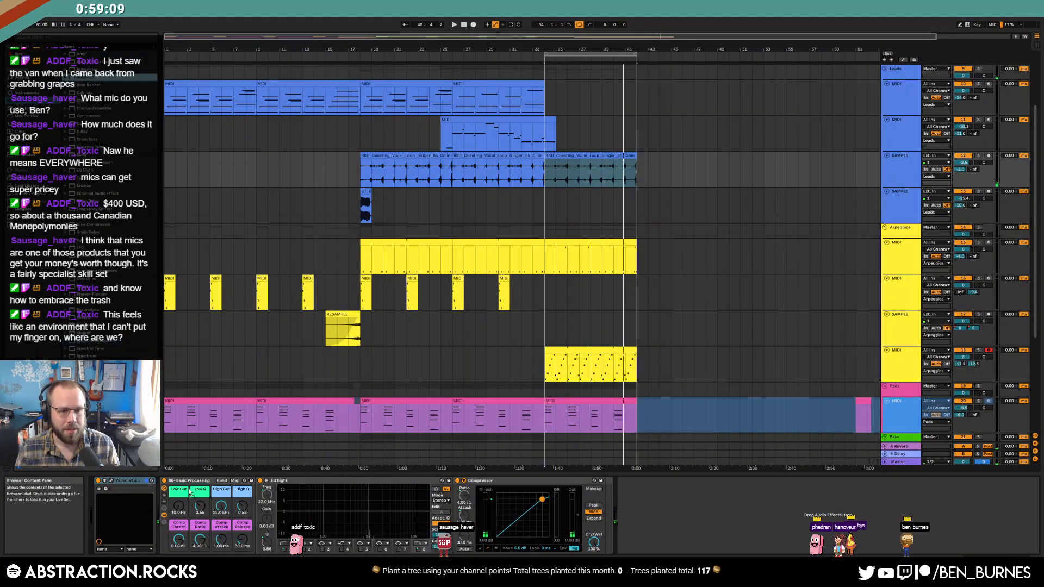
pyautogui.moveTo(364, 466)
pyautogui.mouseDown()
pyautogui.moveTo(180, 501)
pyautogui.moveTo(192, 481)
pyautogui.moveTo(109, 483)
pyautogui.mouseUp()
pyautogui.click(523, 174)
pyautogui.press('space')
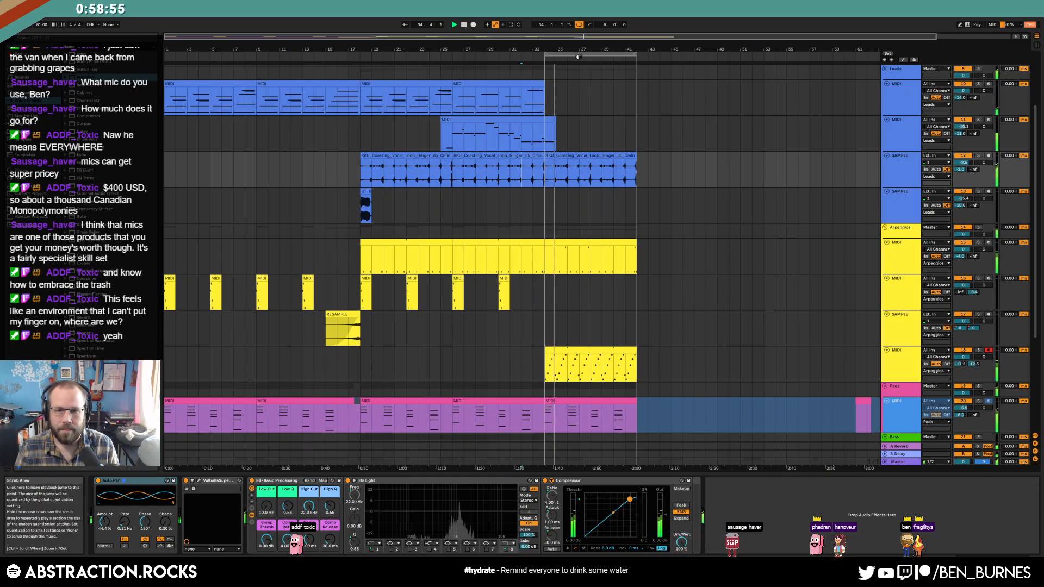
# Step: Shift the loop range to bars 42–50 and copy the Analog pattern into it on the first Leads MIDI track and its own track
pyautogui.moveTo(588, 54); pyautogui.dragTo(680, 59)
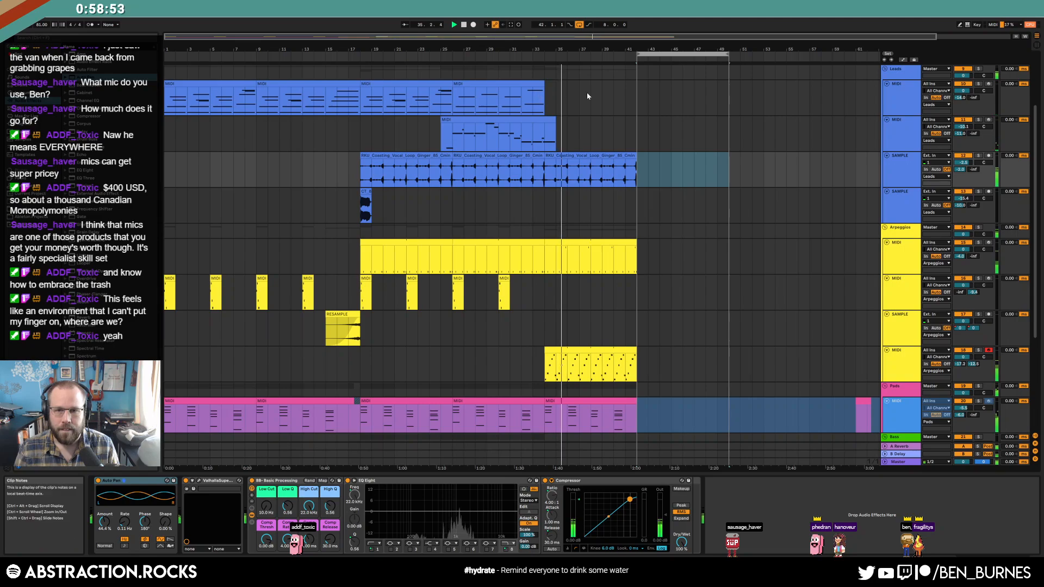
pyautogui.moveTo(571, 350); pyautogui.dragTo(659, 88)
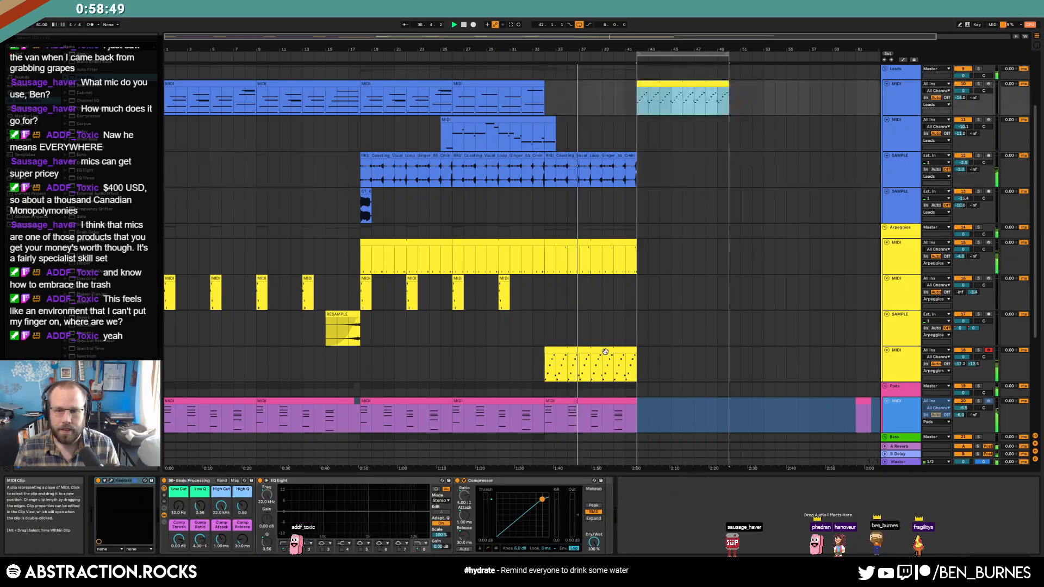
pyautogui.moveTo(646, 352); pyautogui.dragTo(738, 351)
pyautogui.press('a')
pyautogui.press('a')
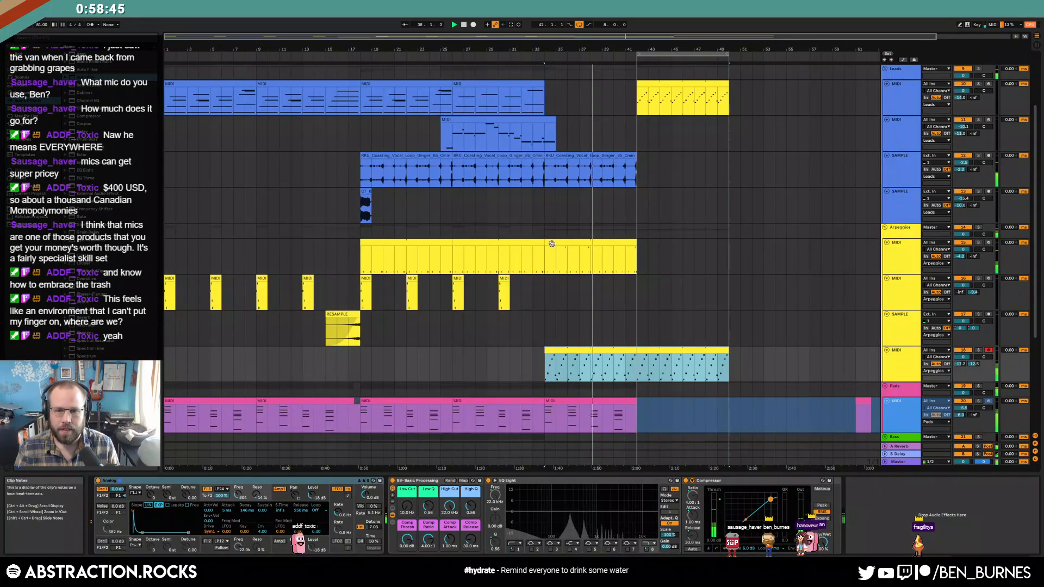
# Step: Duplicate the arpeggio clip and the vocal loop clip from bars 34–42 into bars 42–50
pyautogui.click(554, 243)
pyautogui.hotkey('ctrl', 'd')
pyautogui.moveTo(635, 243); pyautogui.dragTo(726, 244)
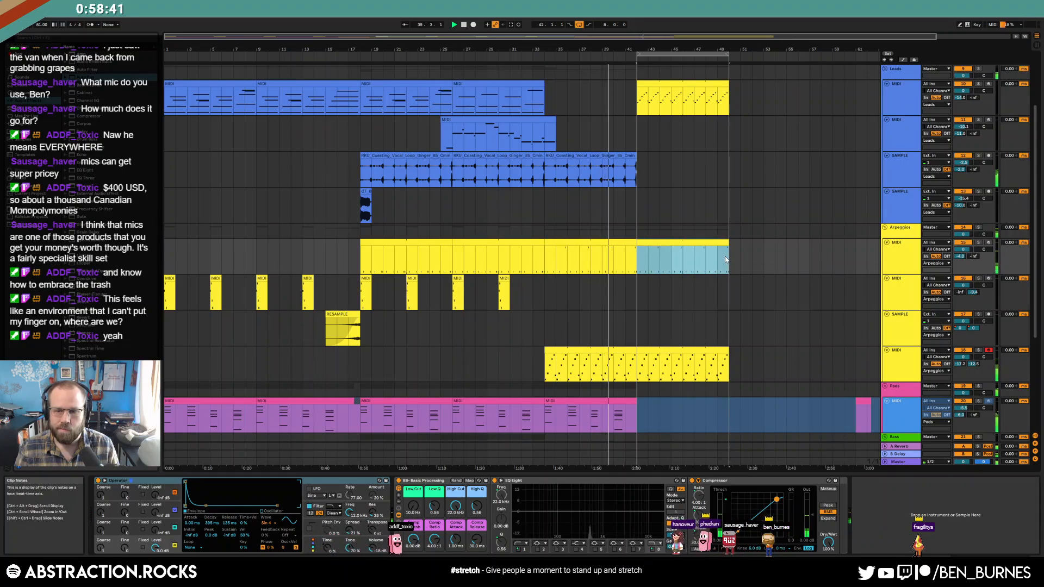
pyautogui.click(620, 158)
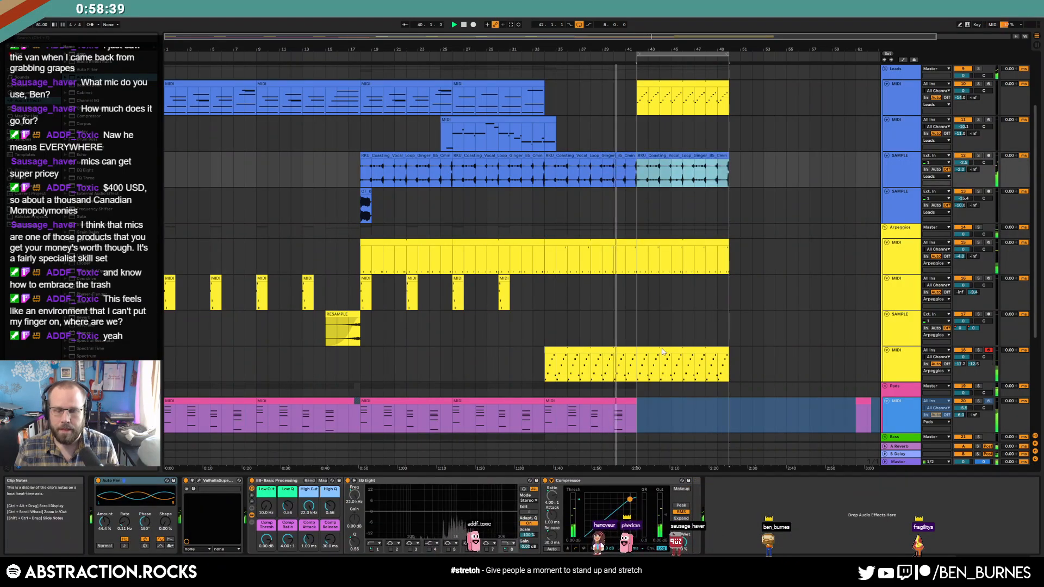
# Step: Separate the last bar before bar 42 from the drum rack's kick clip, open its notes and stop playback
pyautogui.scroll(-5, 666, 359)
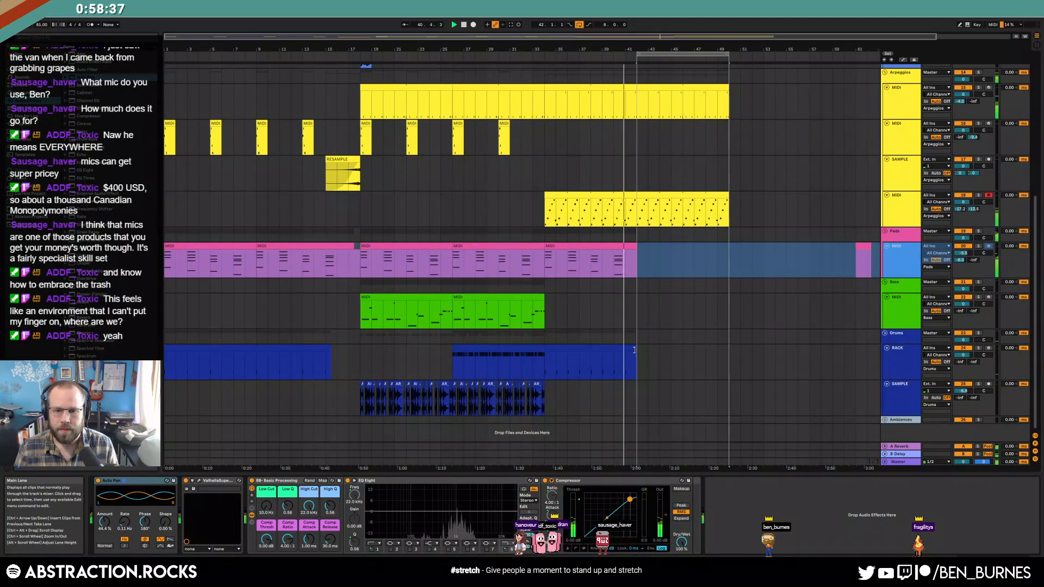
pyautogui.click(632, 363)
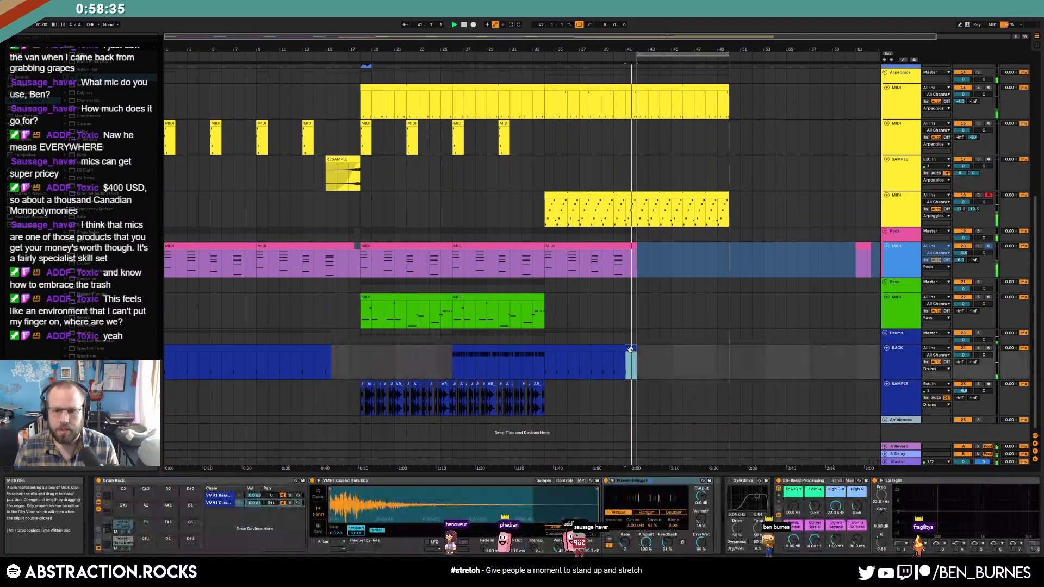
pyautogui.click(918, 562)
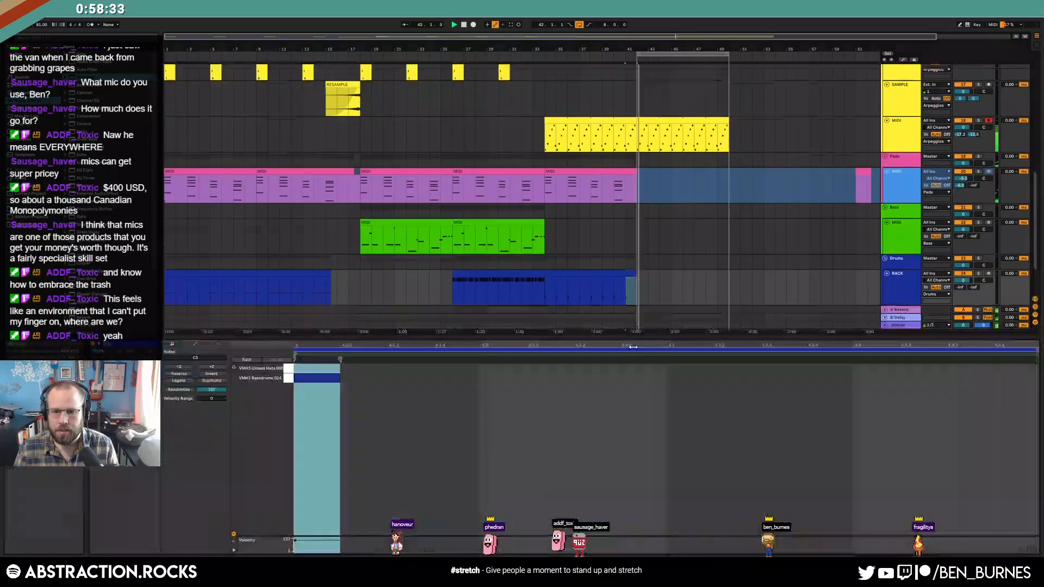
pyautogui.press('space')
pyautogui.click(428, 400)
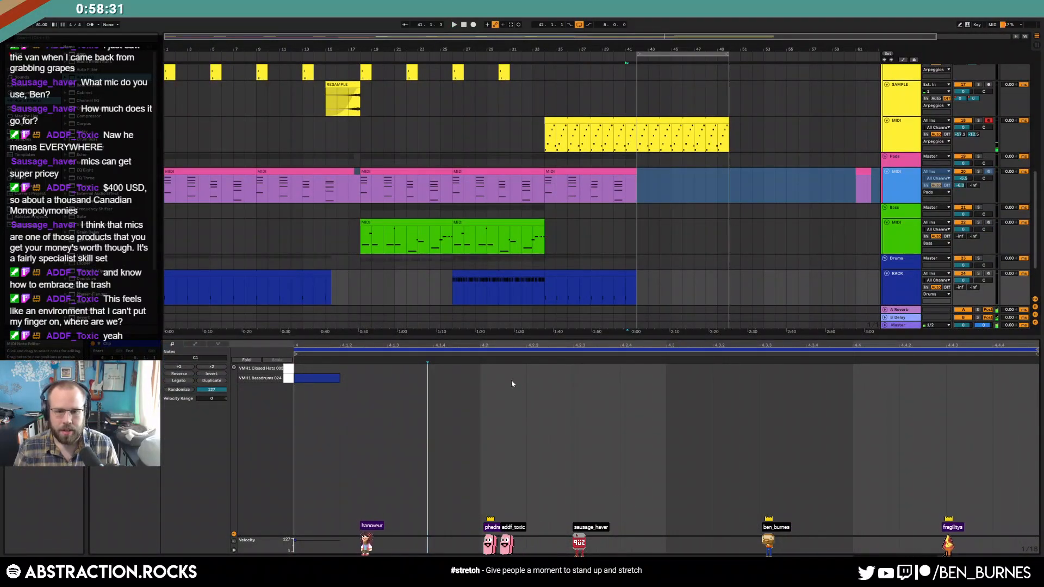
# Step: Repeat the kick on every beat of bar 41 and add kicks on the second and fourth sixteenths of beat four
pyautogui.moveTo(395, 382); pyautogui.dragTo(309, 375)
pyautogui.hotkey('ctrl', 'd')
pyautogui.hotkey('ctrl', 'd')
pyautogui.hotkey('ctrl', 'd')
pyautogui.click(892, 389)
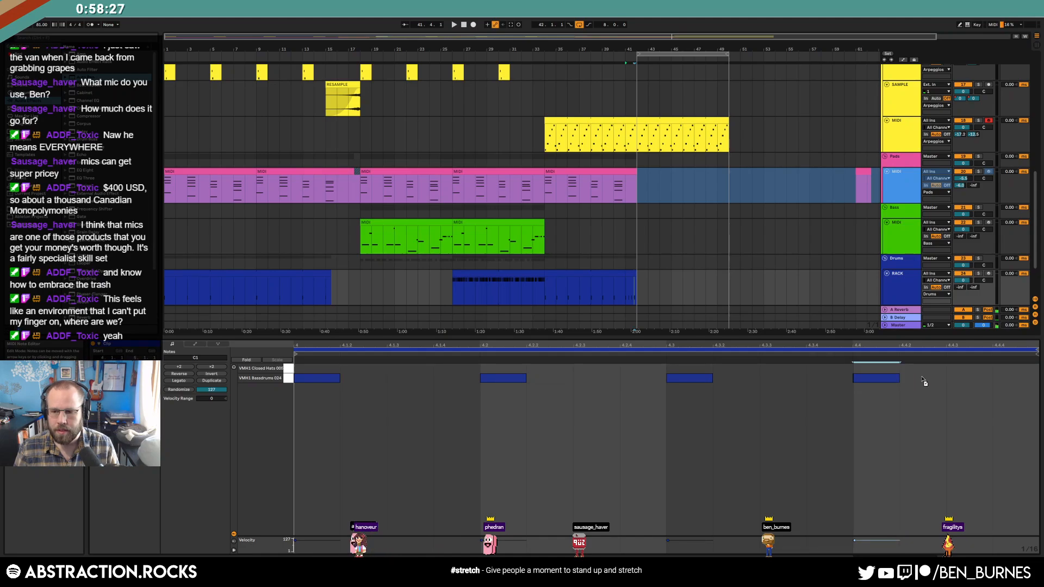
pyautogui.doubleClick(999, 379)
pyautogui.doubleClick(923, 379)
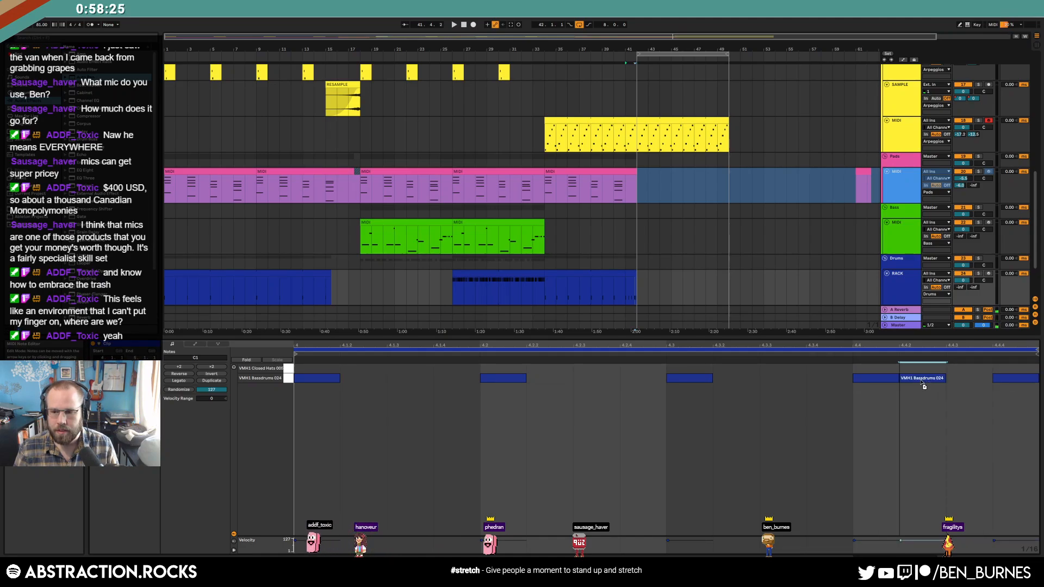
pyautogui.hotkey('shift', 'Tab')
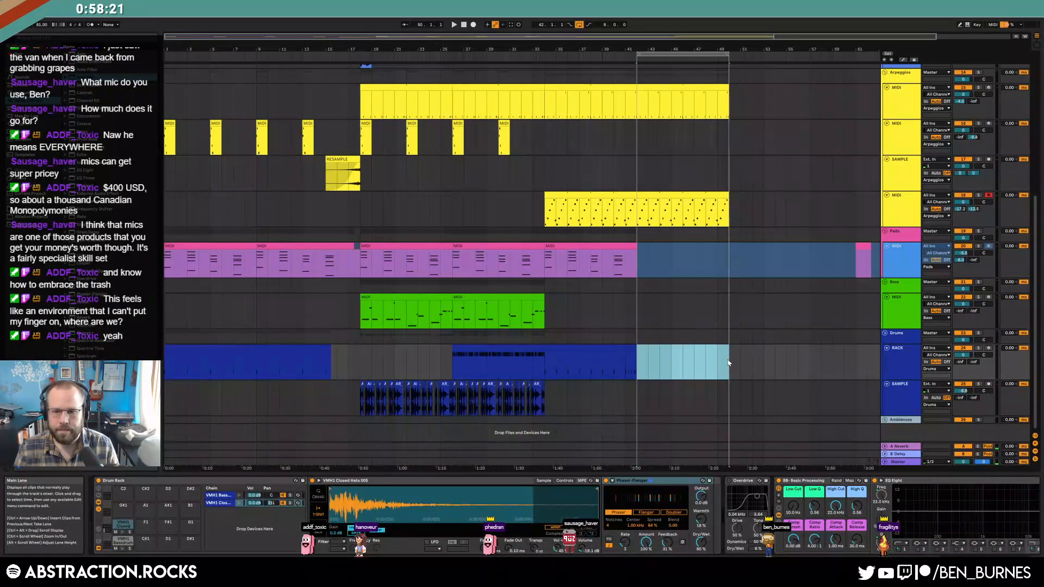
# Step: Create a drum rack MIDI clip spanning bars 42–50 and place a kick on its first beat
pyautogui.doubleClick(729, 363)
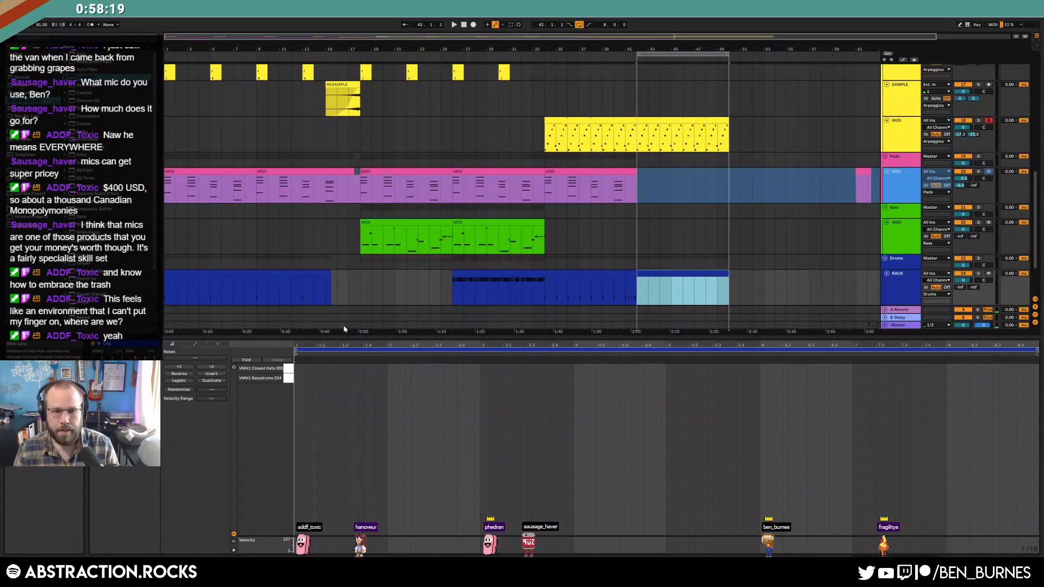
pyautogui.click(376, 413)
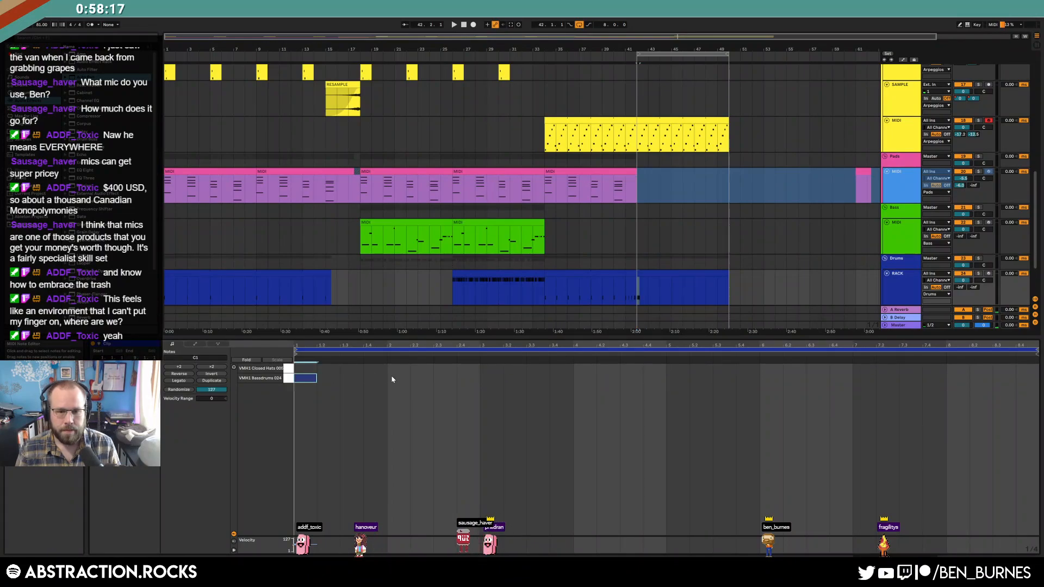
# Step: Fill the drum clip at bar 42 with quarter-spaced bass drum hits and trim the clip to four bars
pyautogui.moveTo(375, 380); pyautogui.dragTo(329, 382)
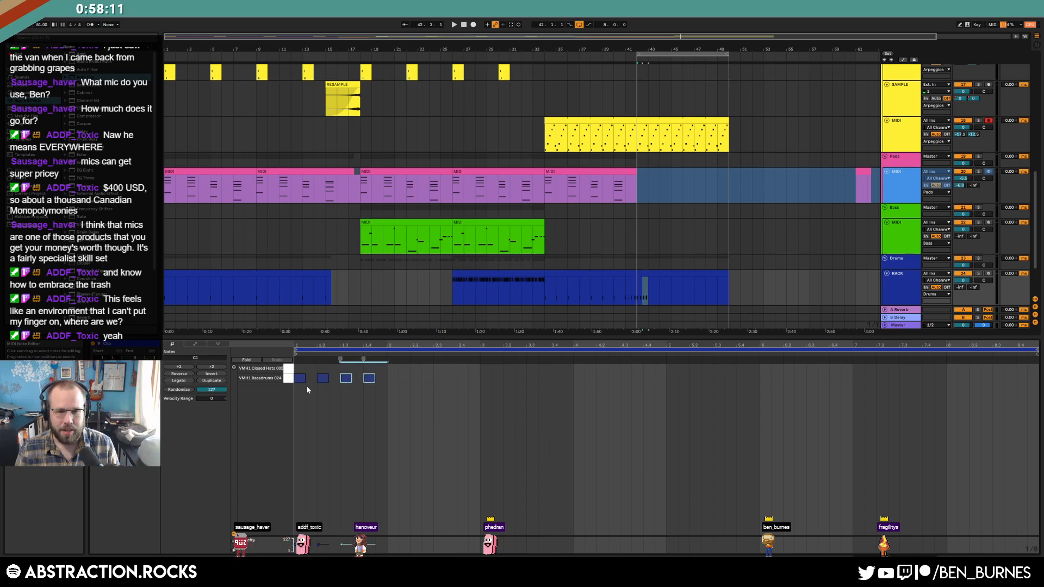
pyautogui.hotkey('ctrl', 'd')
pyautogui.moveTo(728, 274); pyautogui.dragTo(686, 277)
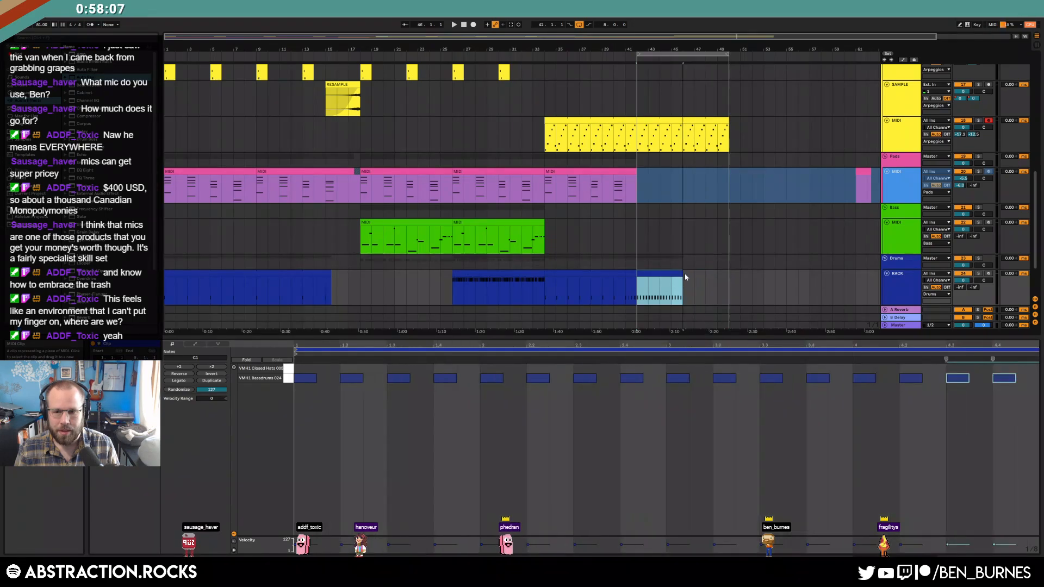
# Step: Add a pair of eighth-note closed hats at the start of the drum clip and duplicate it across all four bars
pyautogui.click(317, 372)
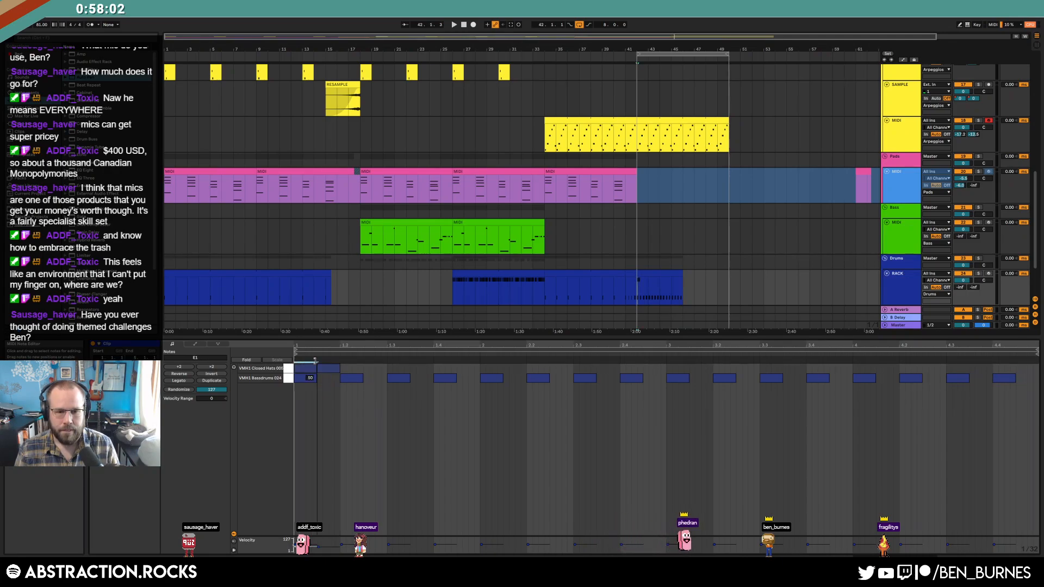
pyautogui.hotkey('ctrl', 'd')
pyautogui.hotkey('ctrl', 'd')
pyautogui.hotkey('ctrl', 'd')
pyautogui.hotkey('ctrl', 'd')
pyautogui.hotkey('ctrl', 'd')
pyautogui.hotkey('ctrl', 'd')
pyautogui.hotkey('ctrl', 'd')
pyautogui.hotkey('ctrl', 'd')
pyautogui.hotkey('ctrl', 'd')
pyautogui.hotkey('ctrl', 'd')
pyautogui.hotkey('ctrl', 'd')
pyautogui.hotkey('ctrl', 'd')
pyautogui.hotkey('ctrl', 'd')
pyautogui.hotkey('ctrl', 'd')
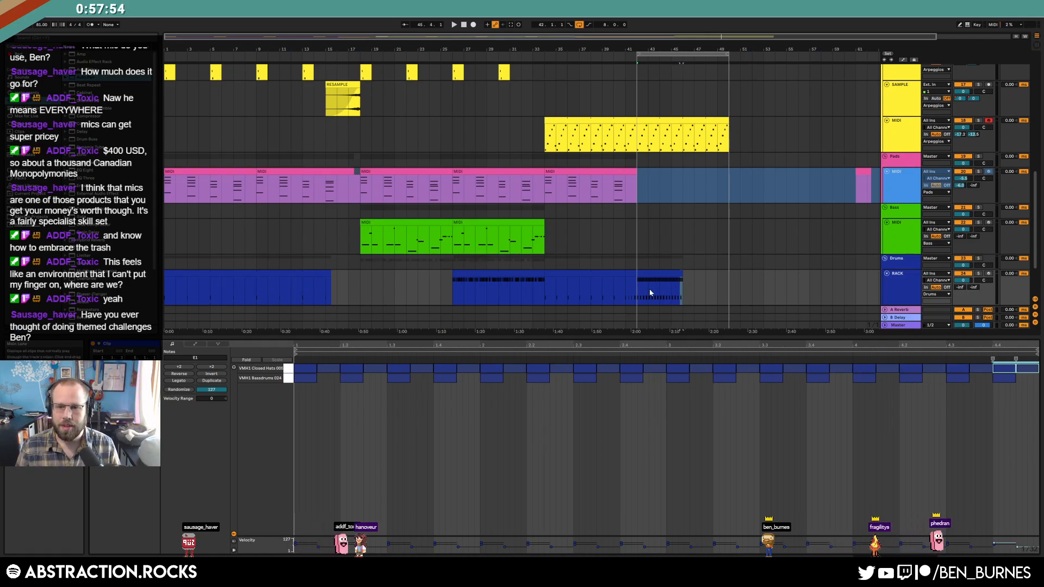
# Step: Set the arrangement loop to the four-bar drum clip at bar 42 and start playback from bar 41
pyautogui.click(658, 274)
pyautogui.hotkey('ctrl', 'l')
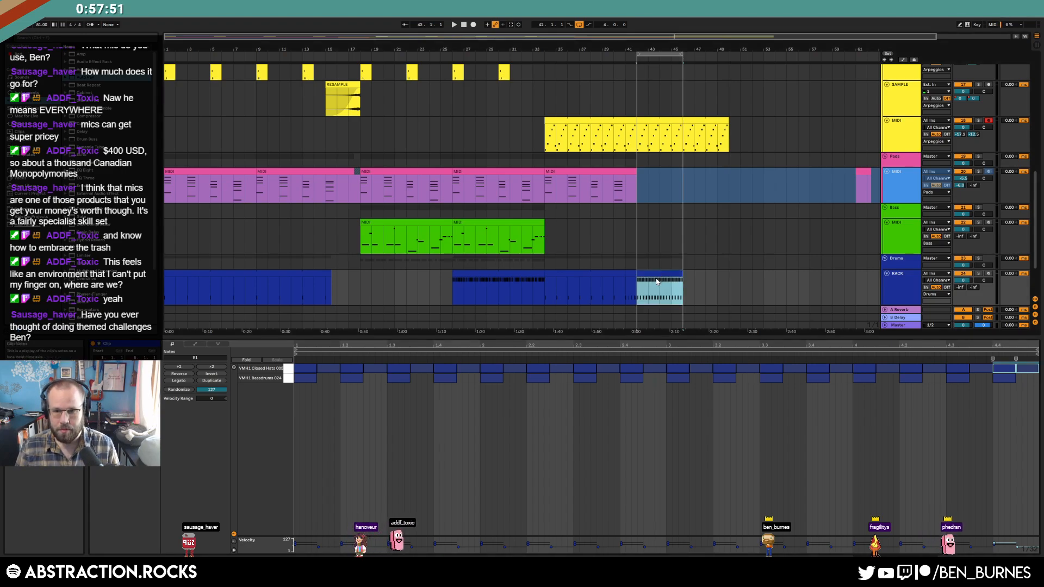
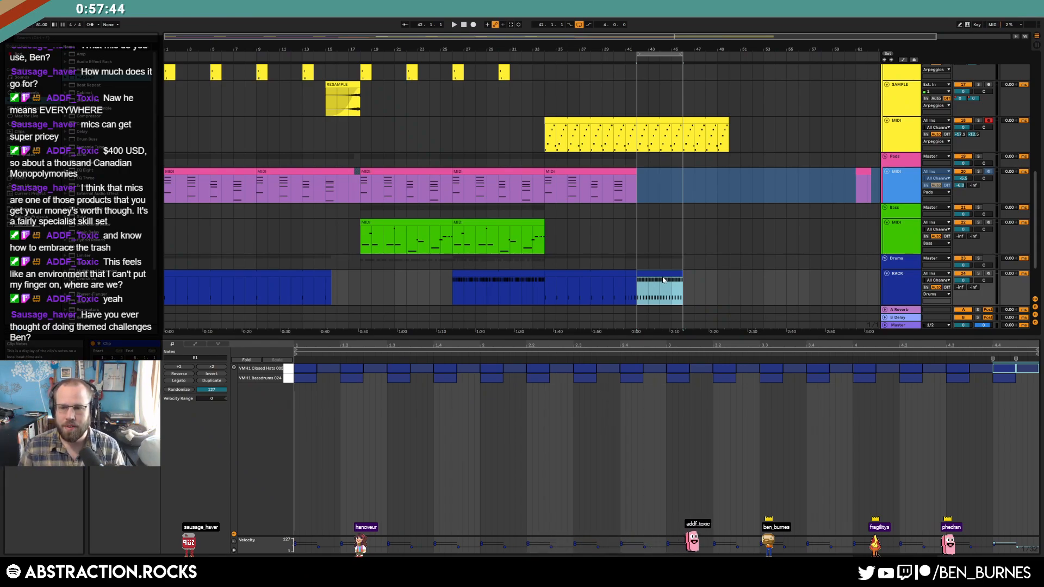
pyautogui.click(630, 271)
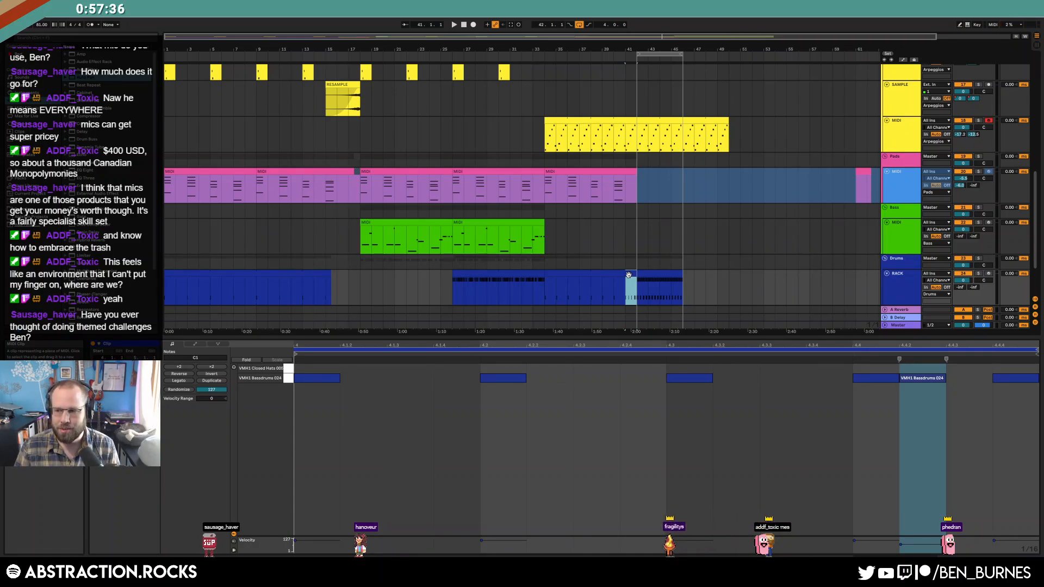
pyautogui.press('space')
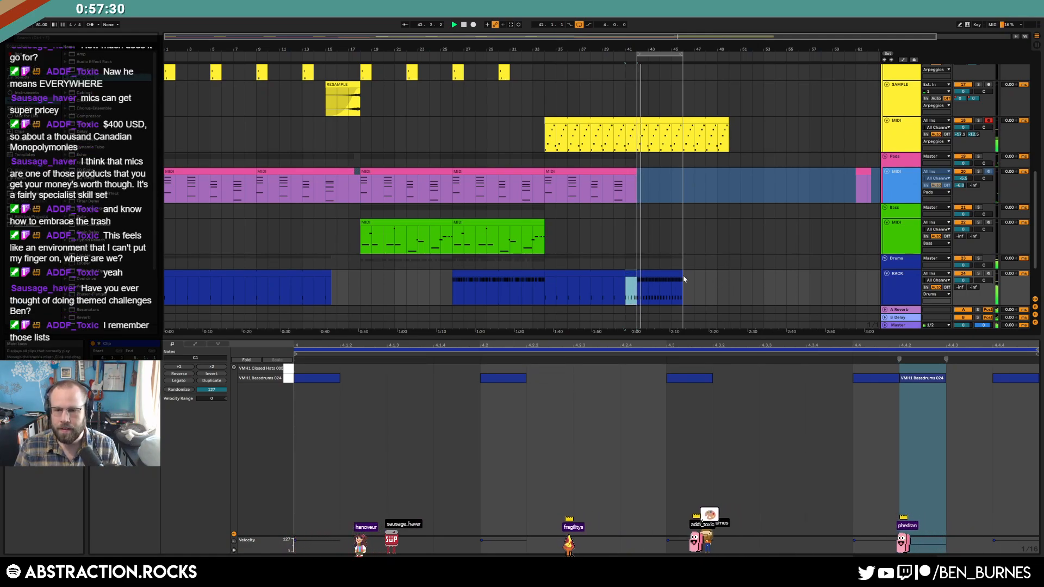
# Step: Audition the drum clip's closed hats and show their sampler in the drum rack's device chain
pyautogui.click(661, 288)
pyautogui.click(288, 368)
pyautogui.moveTo(303, 369); pyautogui.dragTo(304, 361)
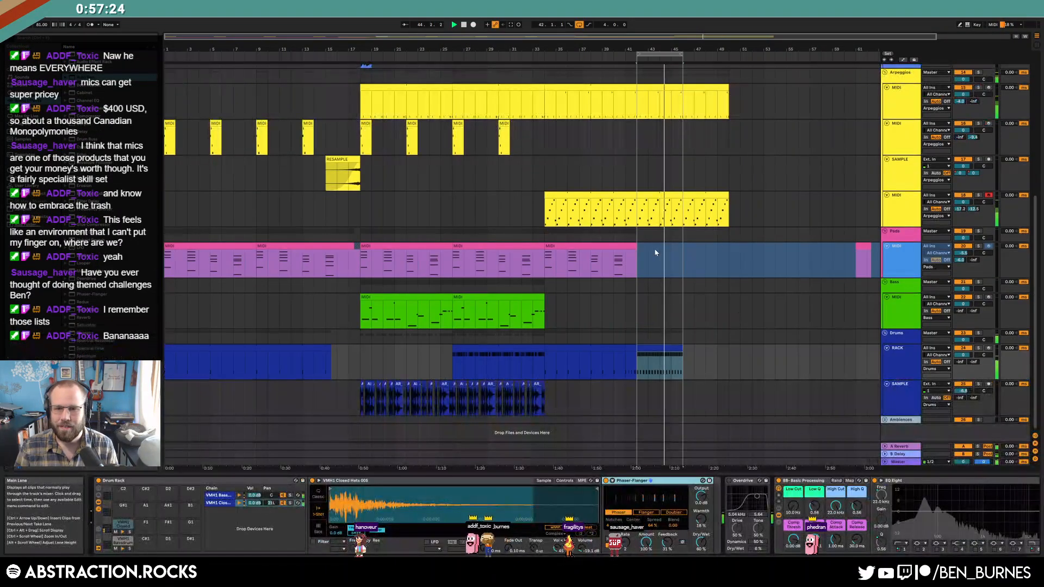
# Step: Arm the bass MIDI track, record a bass clip over the four-bar loop at bar 42, and select the recorded clip
pyautogui.scroll(5, 726, 272)
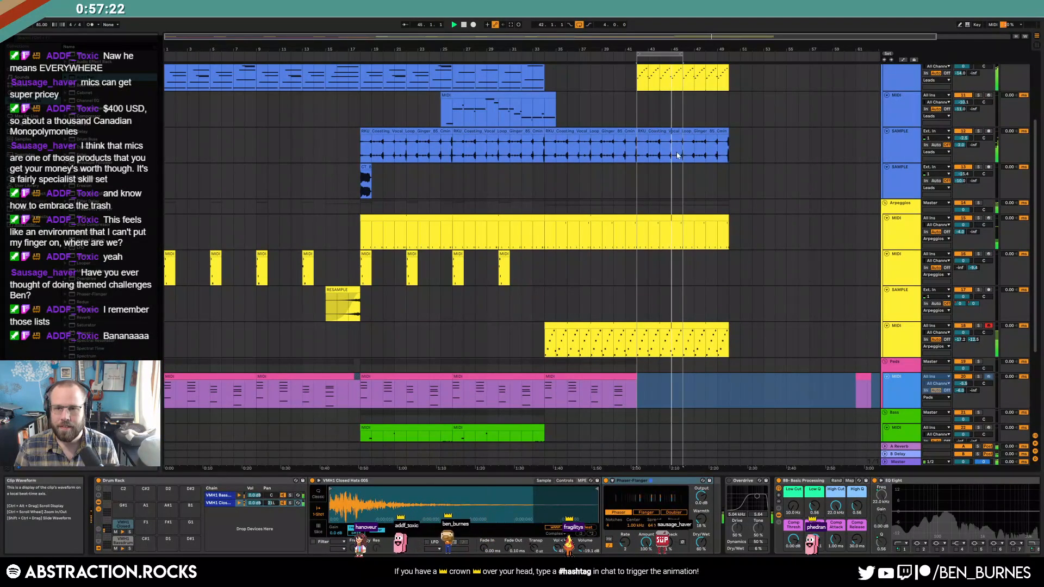
pyautogui.scroll(1, 653, 141)
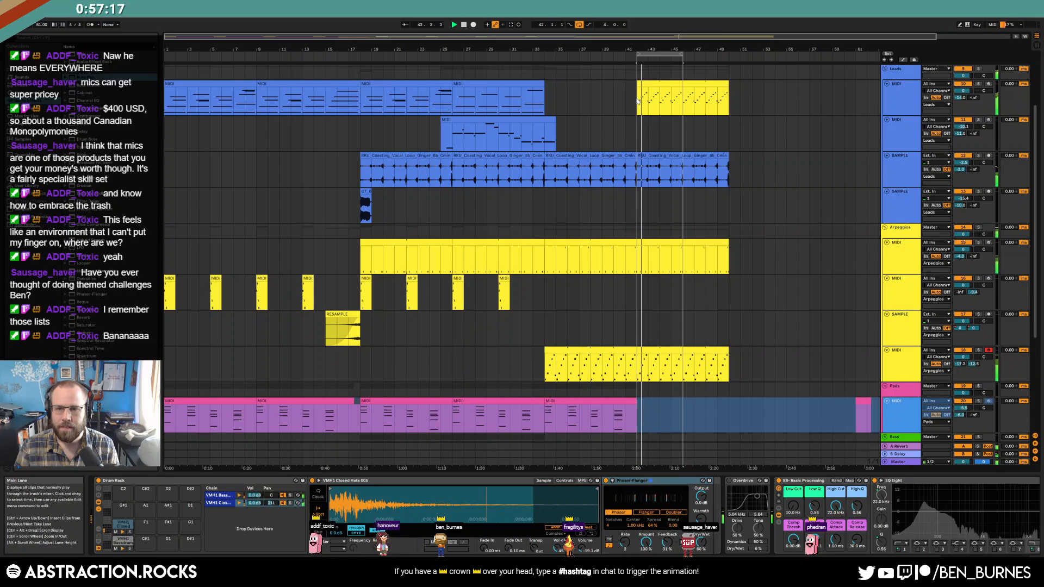
pyautogui.click(653, 229)
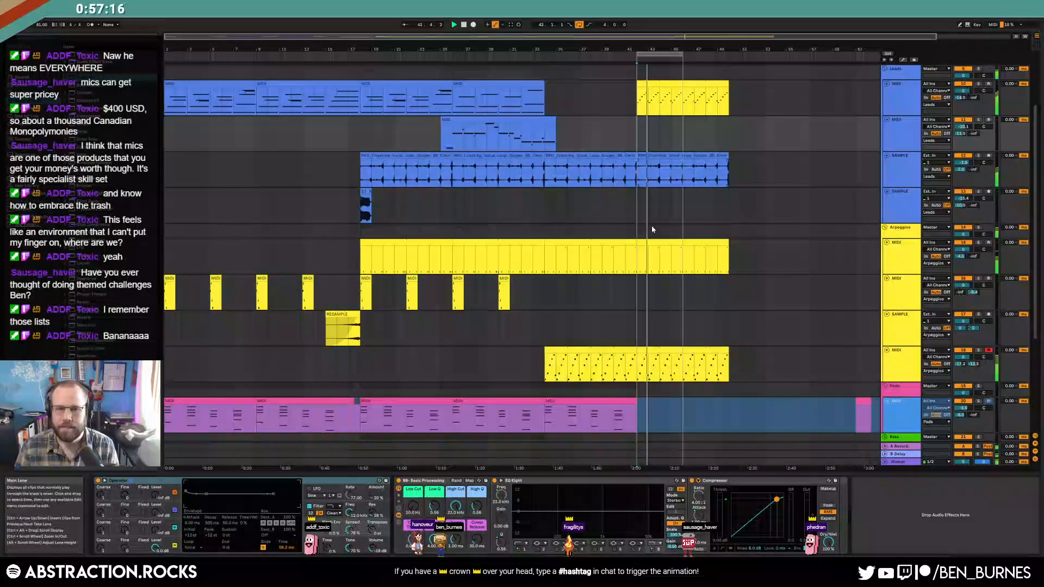
pyautogui.click(633, 196)
pyautogui.scroll(-5, 776, 277)
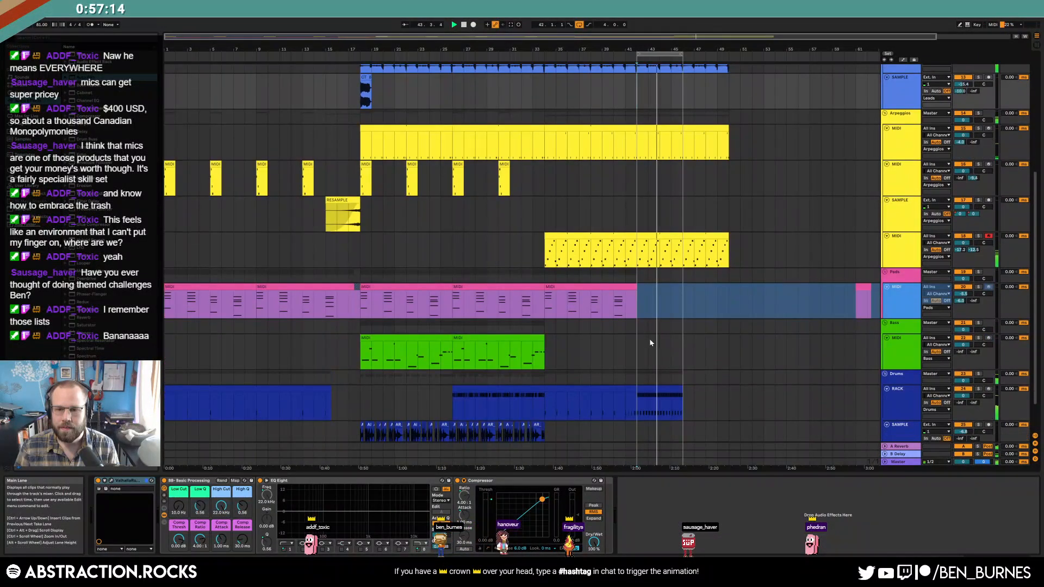
pyautogui.click(653, 342)
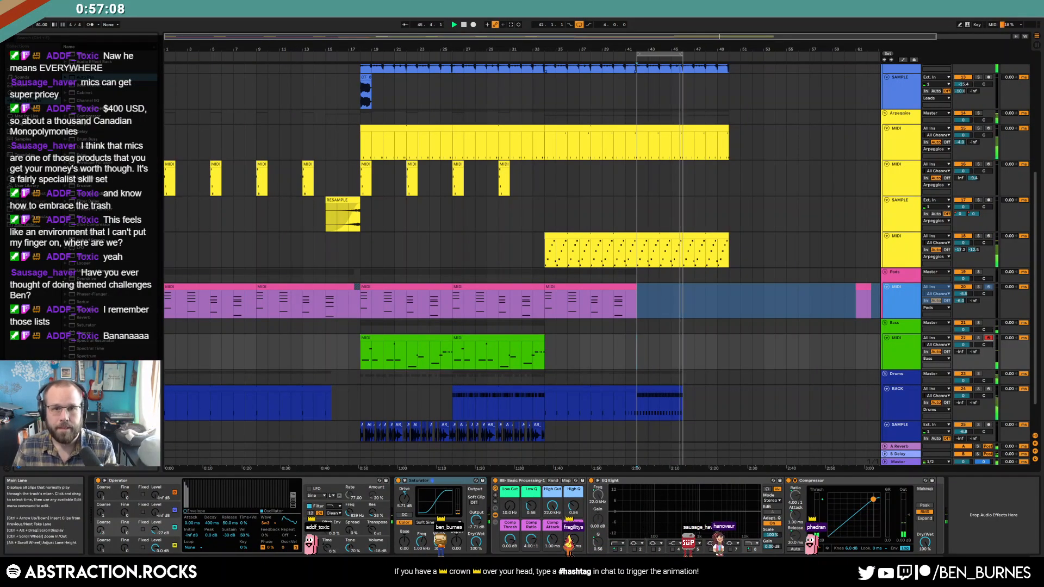
pyautogui.click(474, 24)
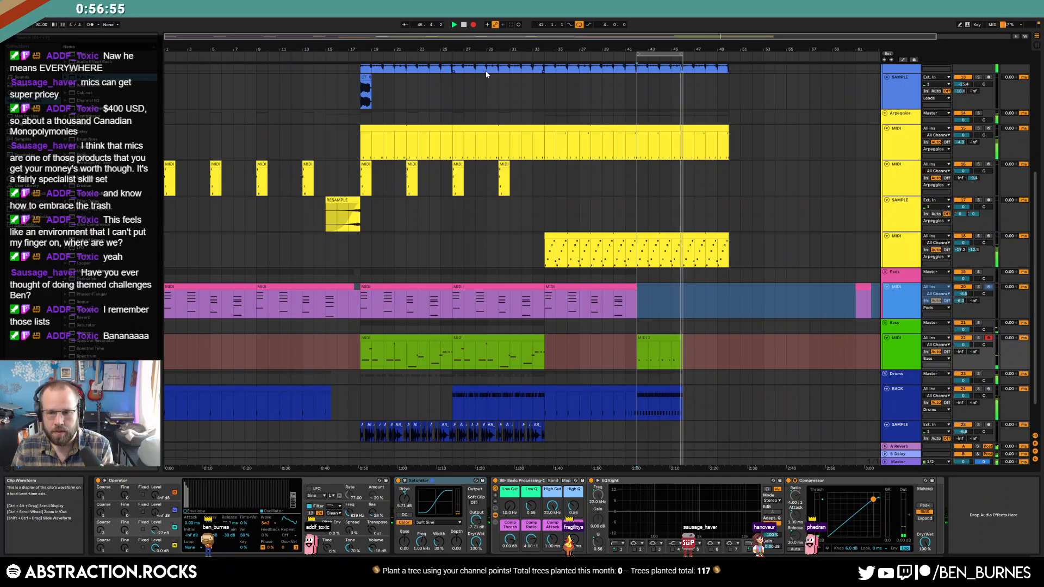
pyautogui.click(473, 25)
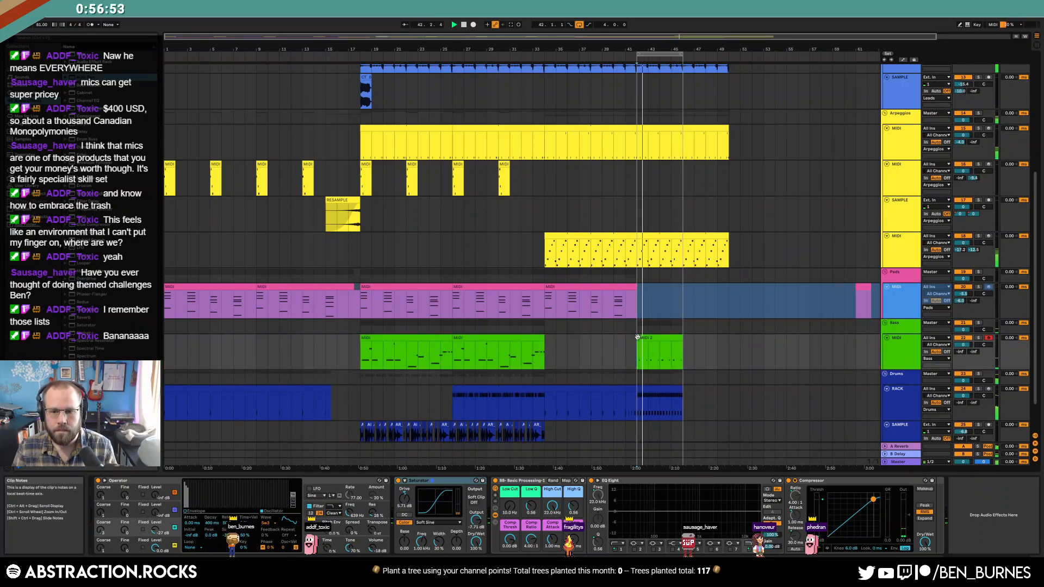
pyautogui.click(680, 360)
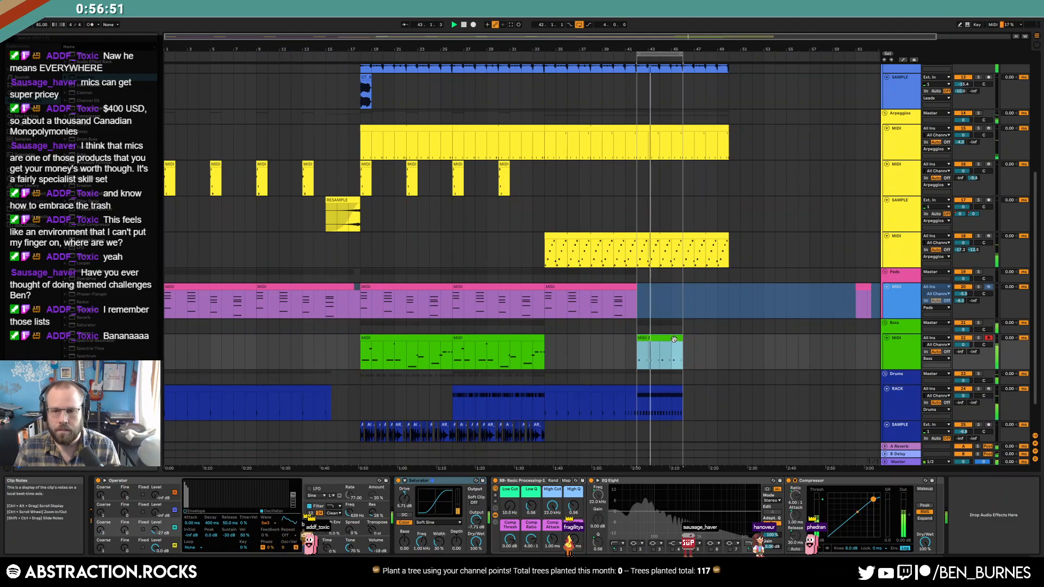
# Step: Try a copy of the last short arpeggio clip at bar 42 and play it in the loop
pyautogui.scroll(3, 686, 354)
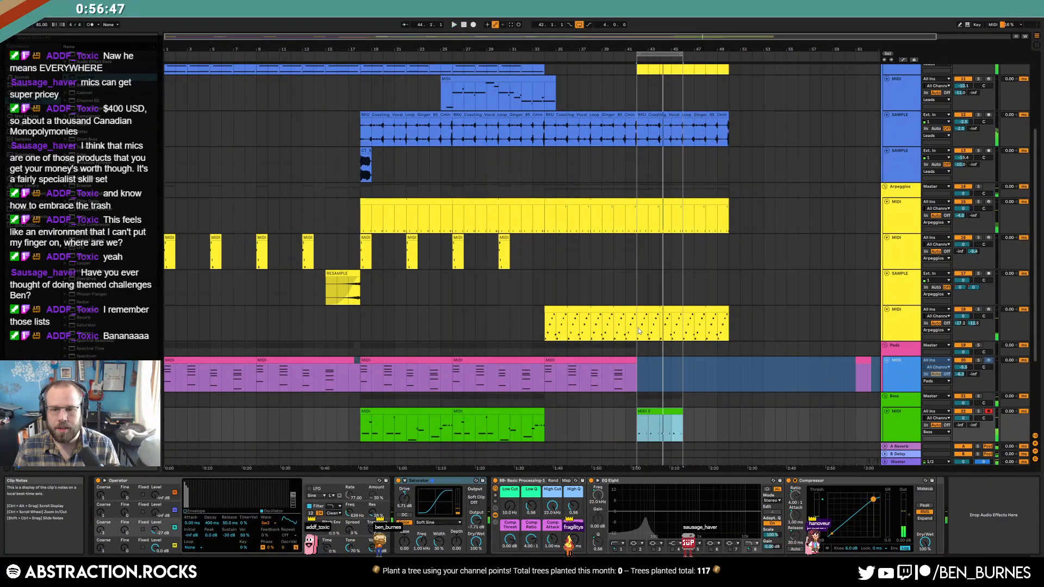
pyautogui.moveTo(639, 331); pyautogui.dragTo(674, 331)
pyautogui.click(628, 266)
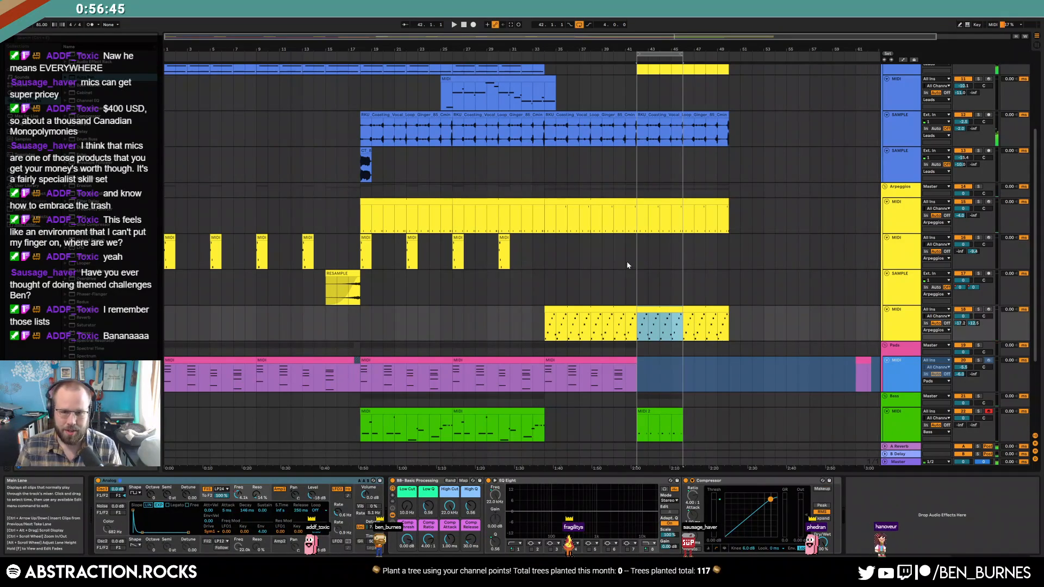
pyautogui.click(502, 238)
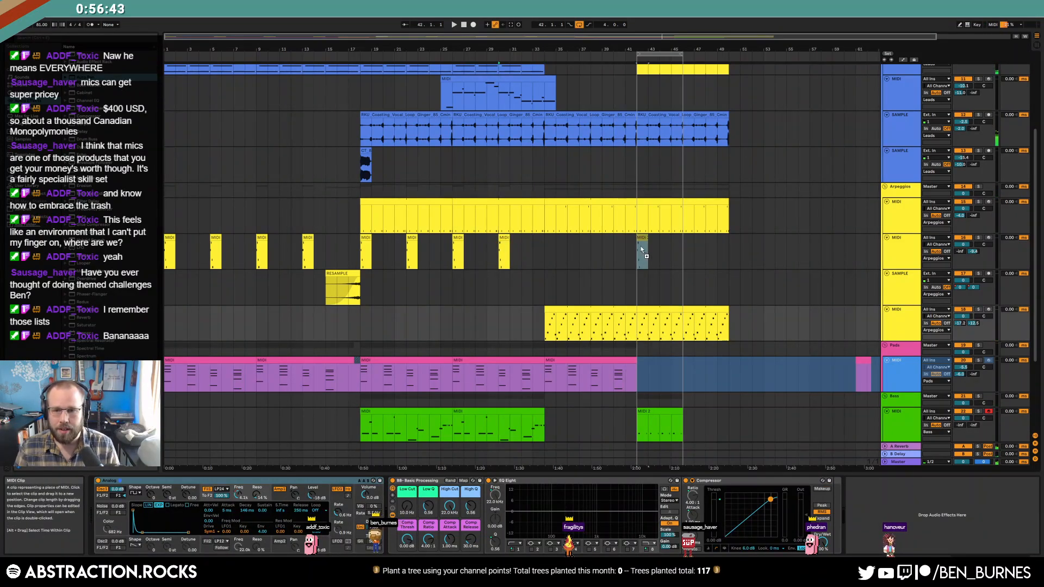
pyautogui.moveTo(640, 249); pyautogui.dragTo(641, 250)
pyautogui.press('space')
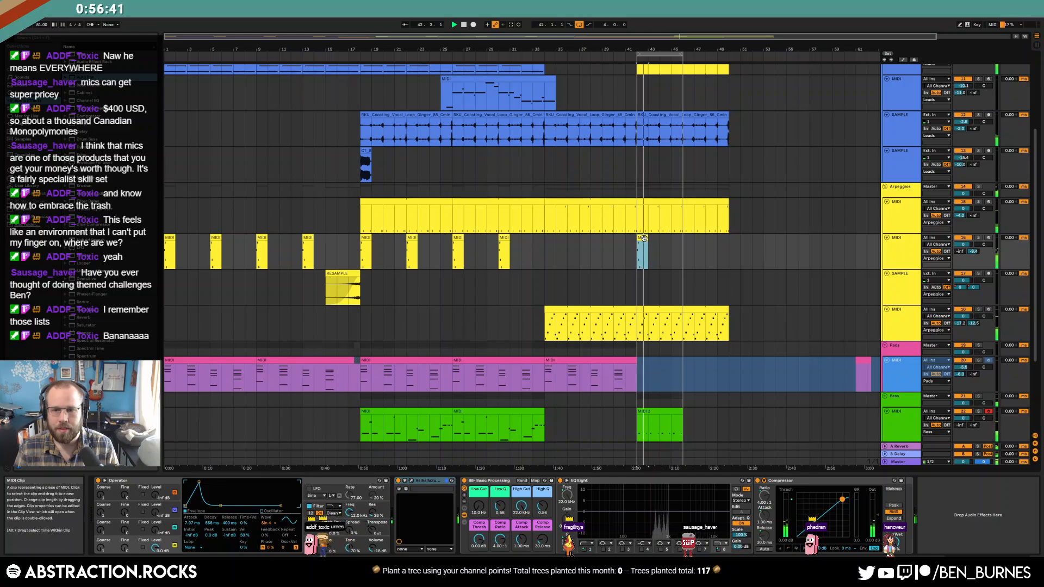
# Step: Transpose all notes of the lead MIDI clip at bar 42 down one octave to C3–C4, keeping their lengths
pyautogui.scroll(3, 644, 245)
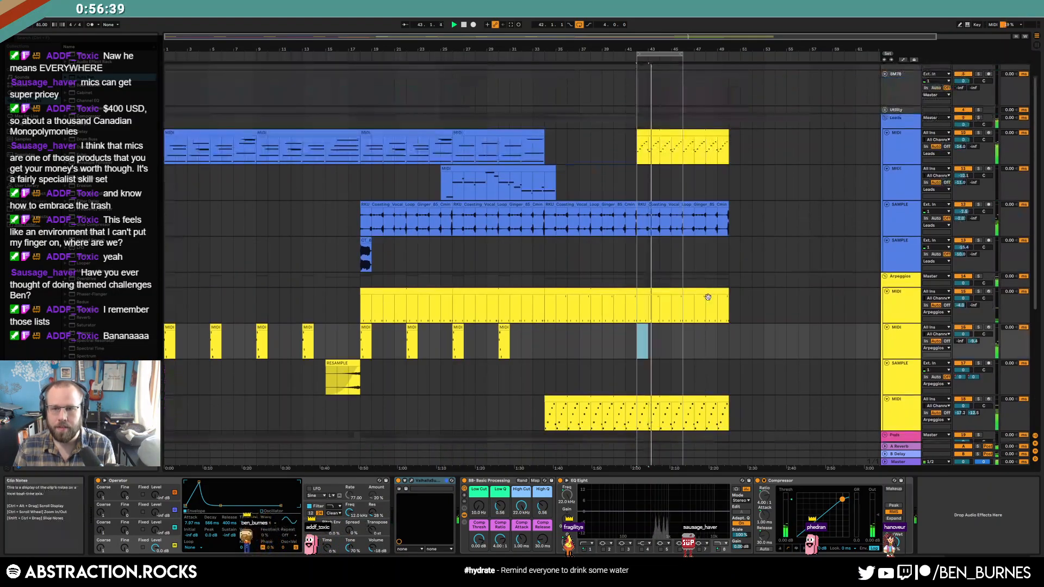
pyautogui.scroll(1, 707, 297)
pyautogui.doubleClick(662, 166)
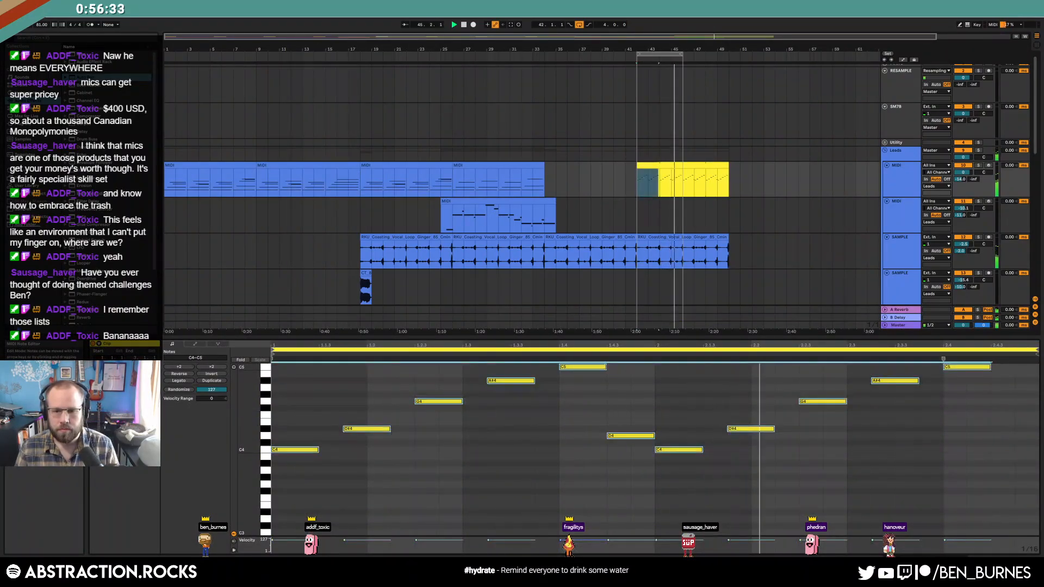
pyautogui.moveTo(593, 367); pyautogui.dragTo(582, 367)
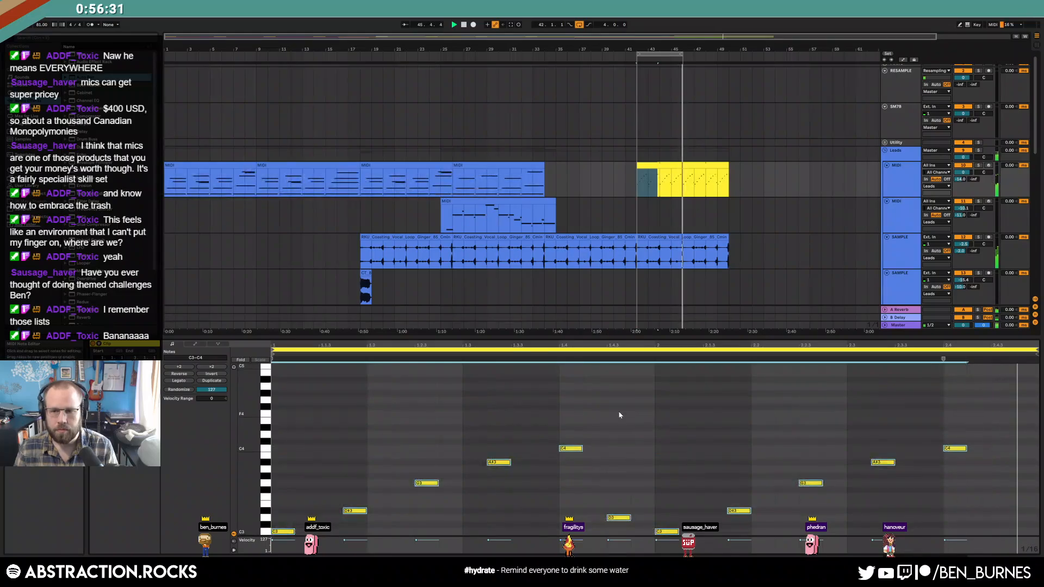
pyautogui.hotkey('shift', 'Right')
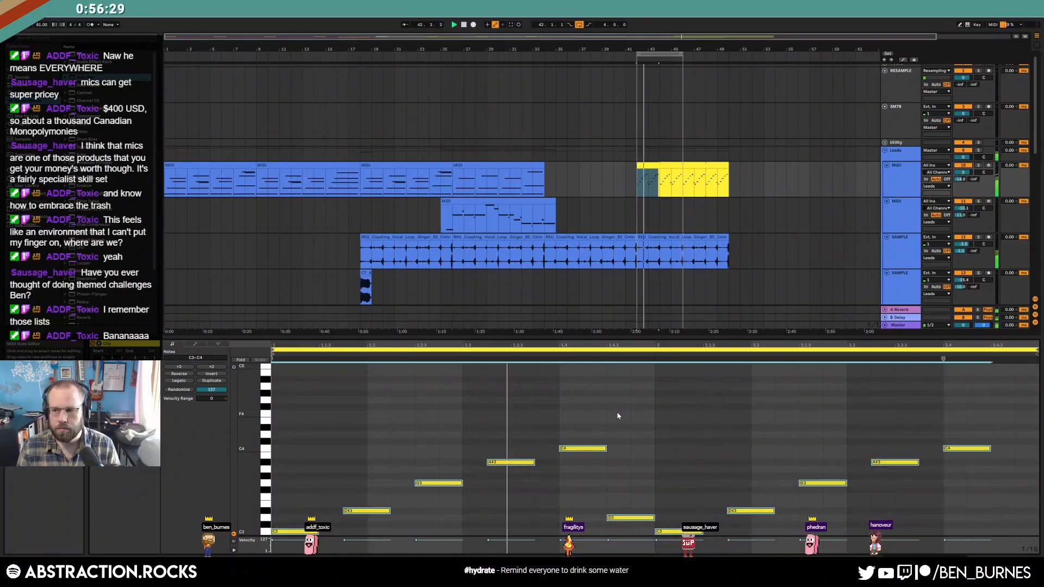
pyautogui.hotkey('shift', 'Tab')
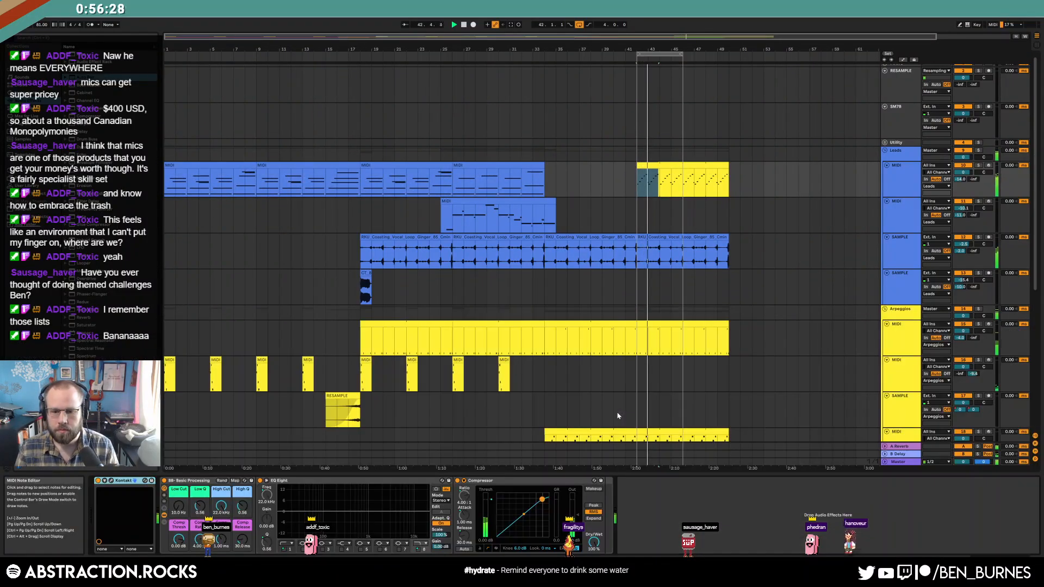
# Step: Apply the first lead track's colour to its clips and select the clip at bar 42
pyautogui.rightClick(887, 187)
pyautogui.click(934, 350)
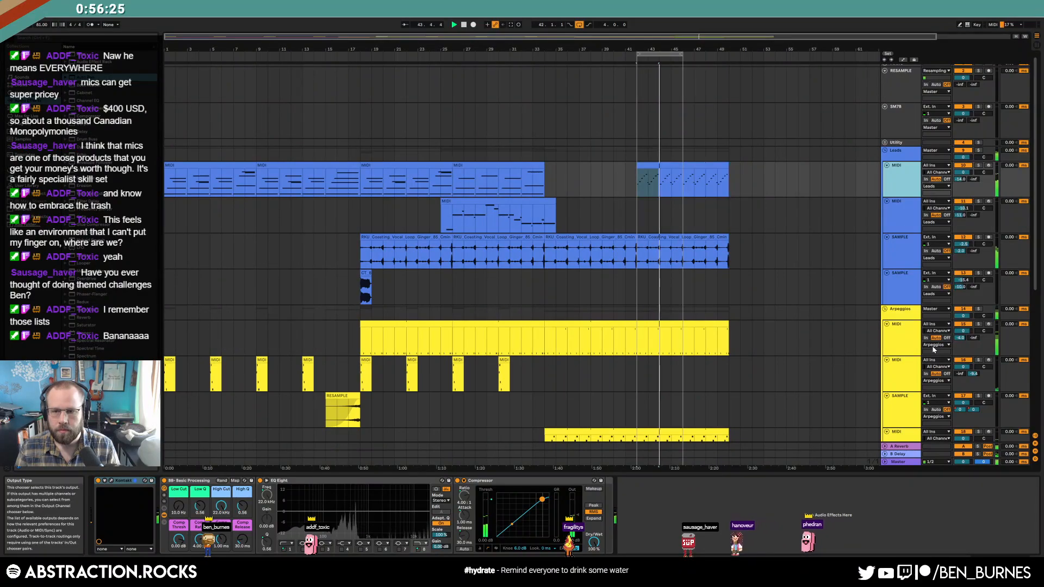
pyautogui.click(665, 164)
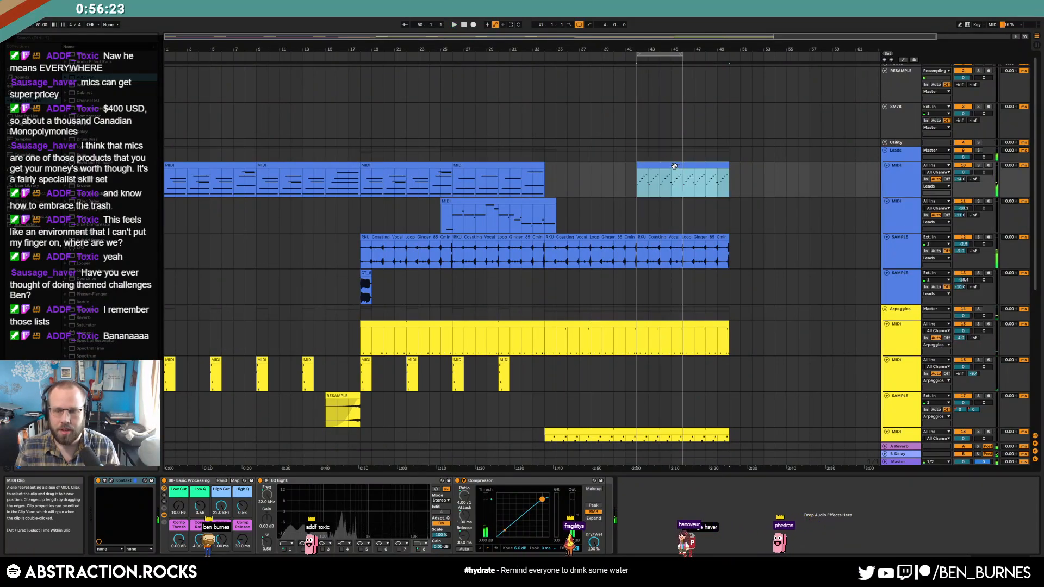
# Step: Set the vocal loop clip at bar 42 to Beats warp mode with Preserve at 1/16 and play the loop
pyautogui.scroll(-1, 759, 272)
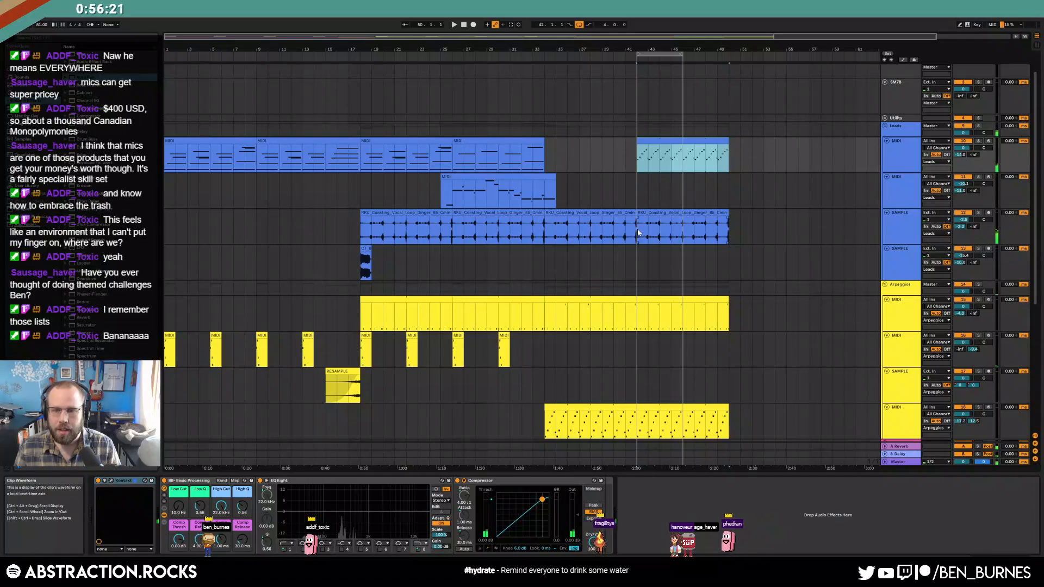
pyautogui.click(638, 233)
pyautogui.click(683, 235)
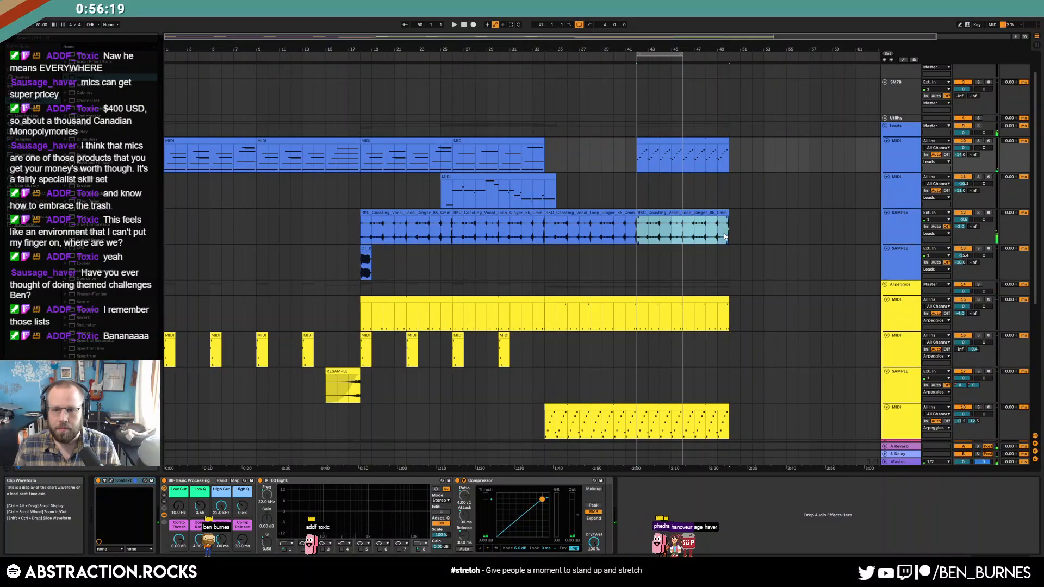
pyautogui.hotkey('shift', 'Tab')
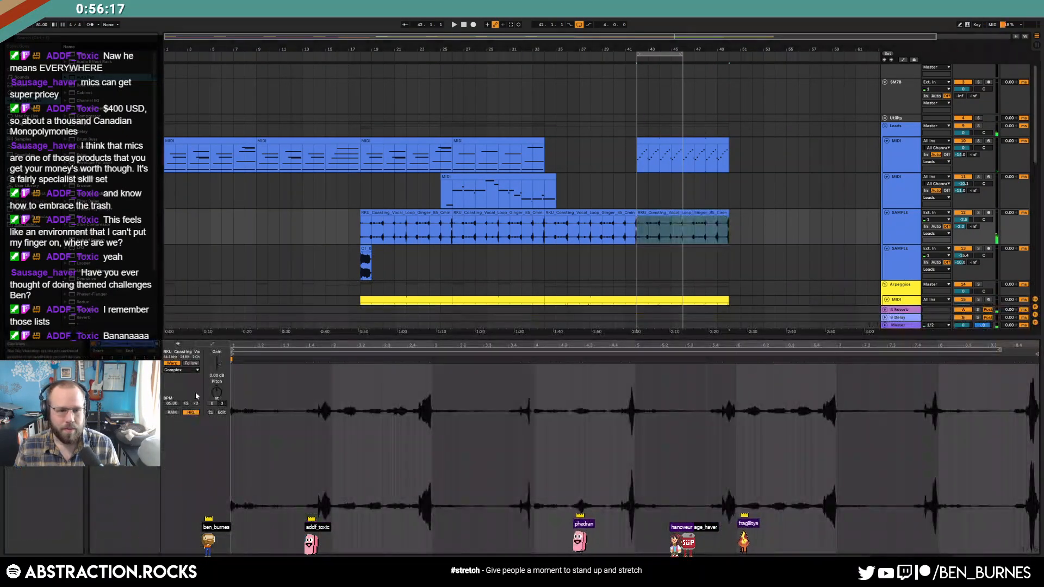
pyautogui.click(175, 370)
pyautogui.click(177, 371)
pyautogui.click(172, 389)
pyautogui.click(182, 381)
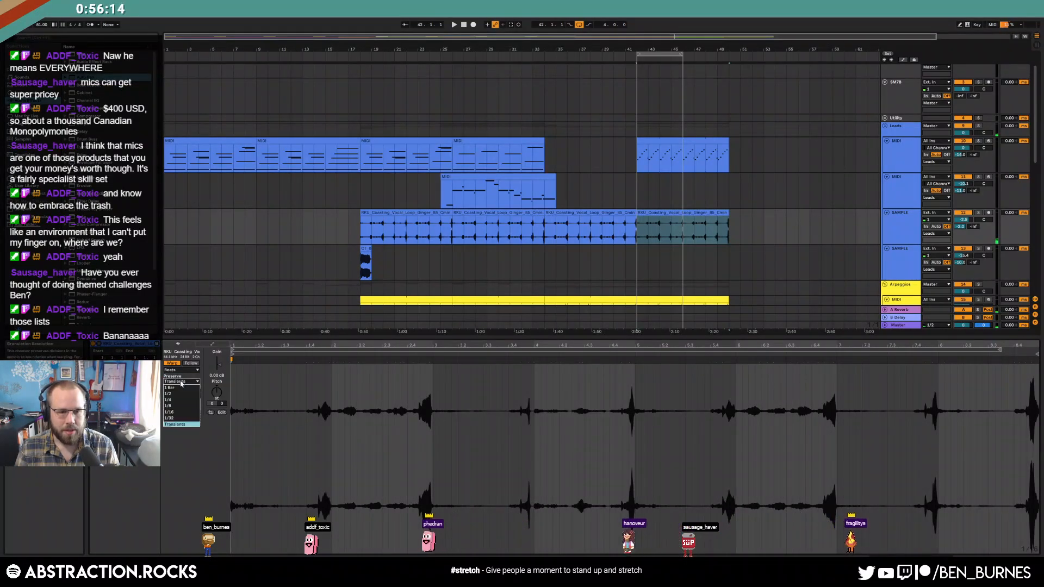
pyautogui.click(181, 412)
pyautogui.press('space')
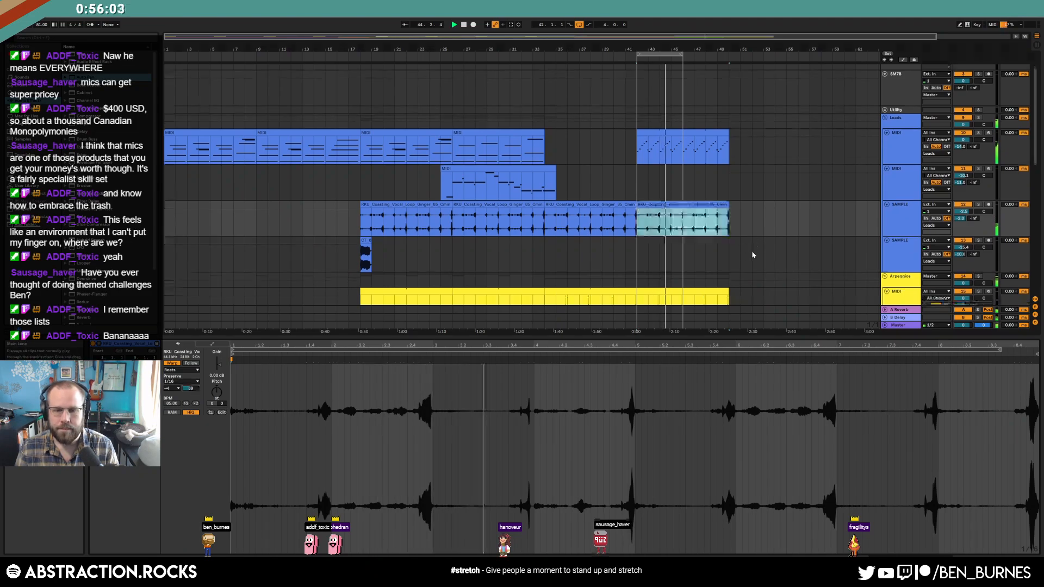
# Step: Automate the ValhallaSupermassive Mix on the vocal loop track to drop to 0% at bar 42
pyautogui.scroll(-3, 752, 250)
pyautogui.click(752, 251)
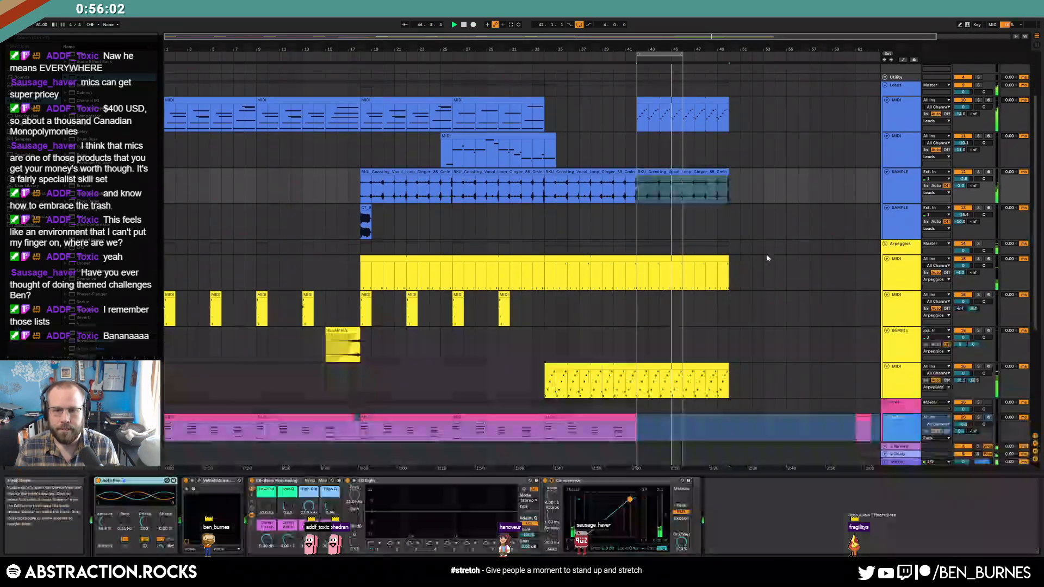
pyautogui.click(200, 481)
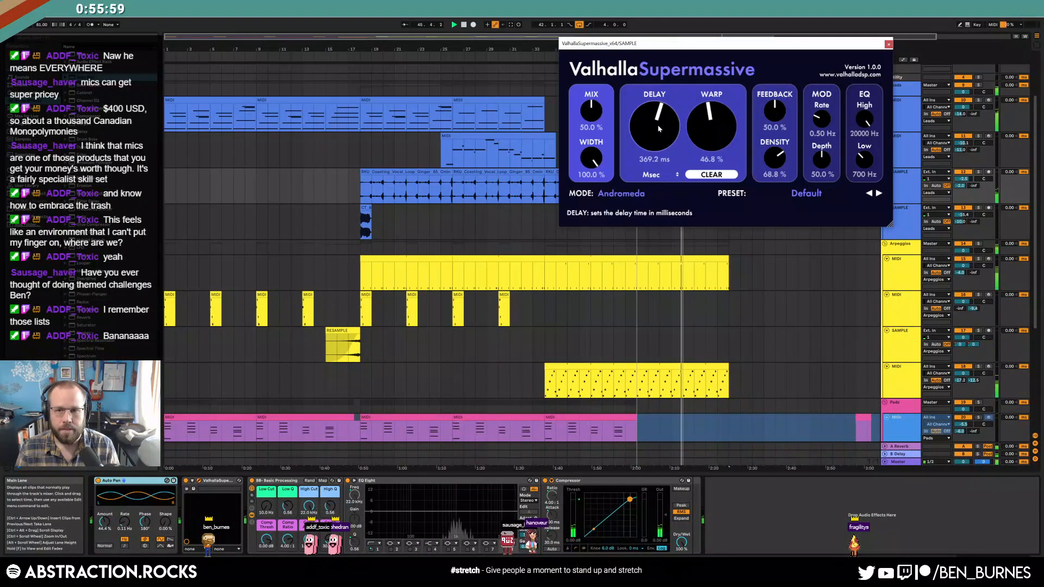
pyautogui.click(888, 44)
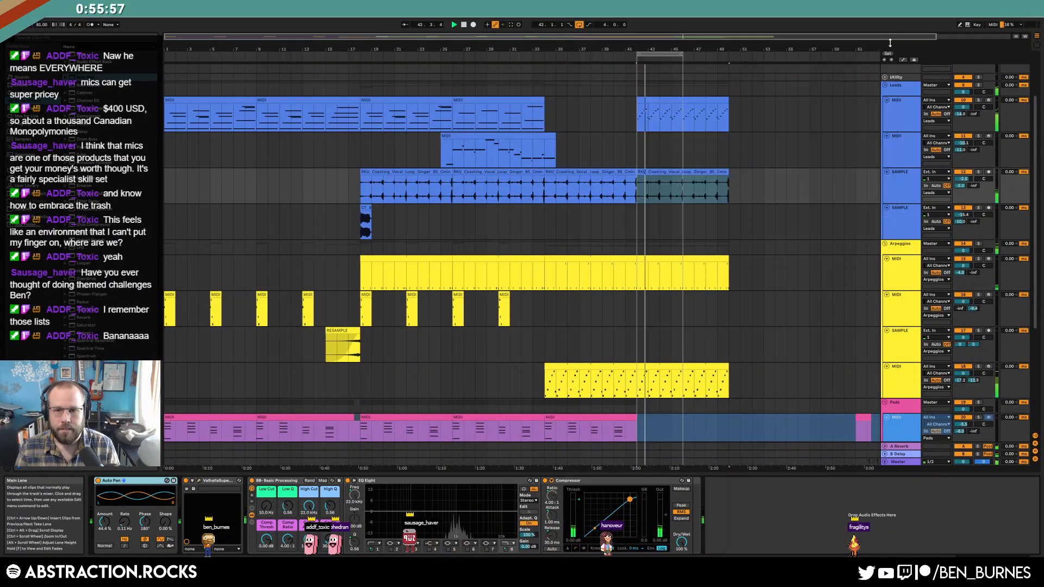
pyautogui.click(200, 481)
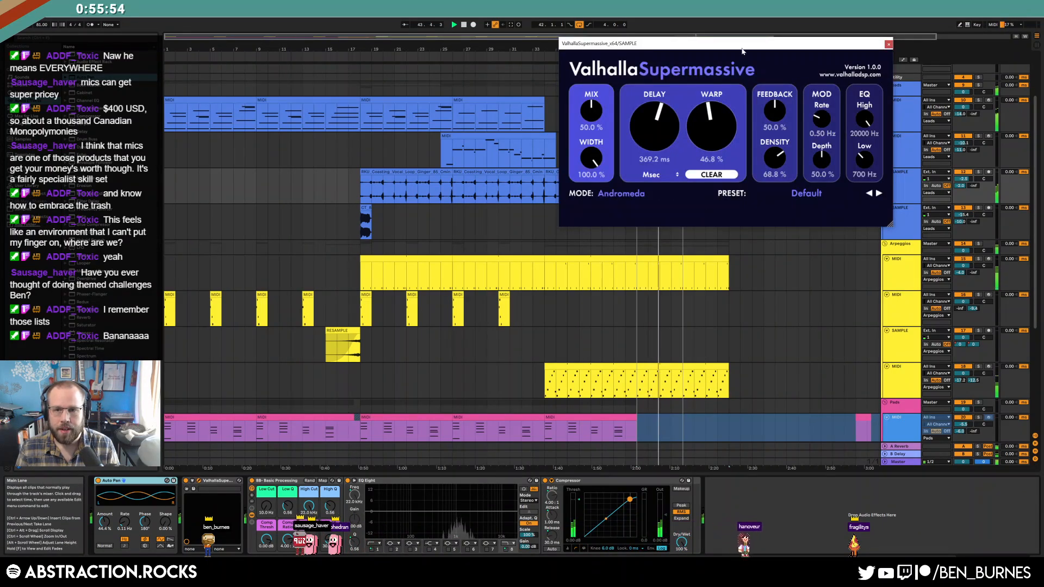
pyautogui.moveTo(715, 44); pyautogui.dragTo(350, 172)
pyautogui.click(227, 240)
pyautogui.press('a')
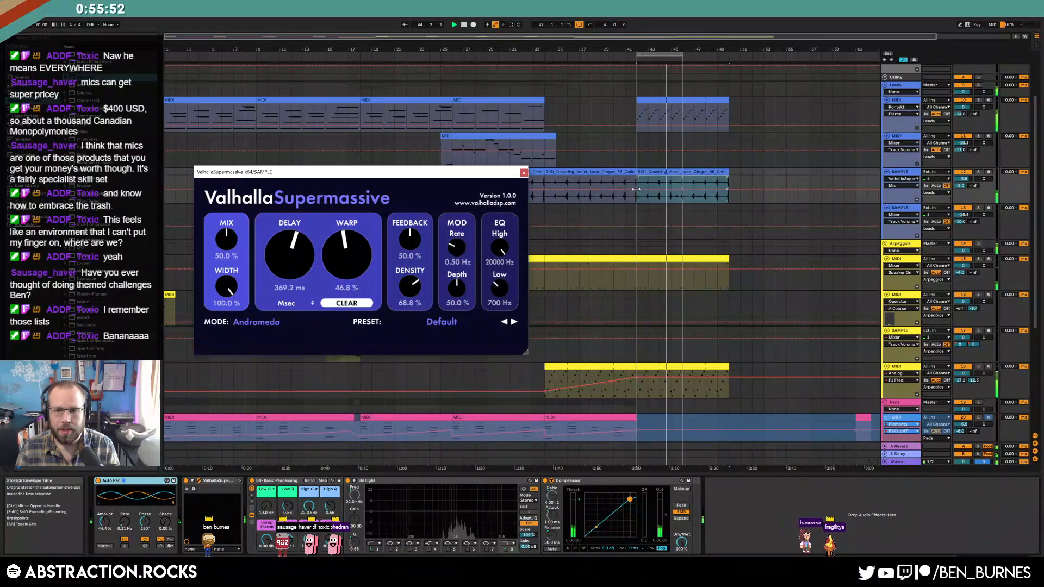
pyautogui.click(631, 192)
pyautogui.click(637, 190)
pyautogui.moveTo(638, 189); pyautogui.dragTo(639, 206)
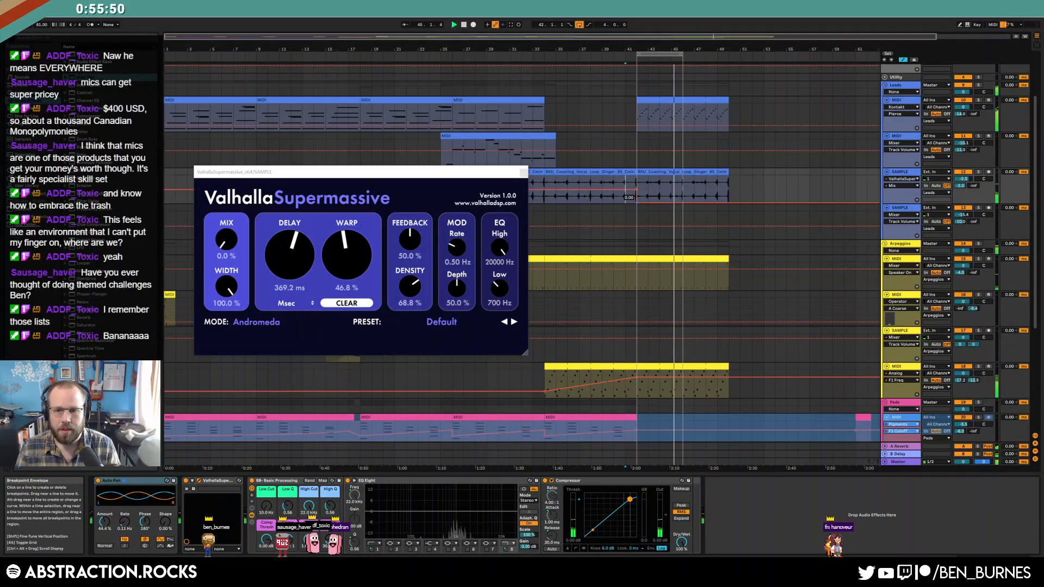
pyautogui.press('a')
# Step: Raise the gain of the vocal loop clip at bar 42 to 4.19 dB and adjust the track's A-Reverb send automation there
pyautogui.doubleClick(664, 172)
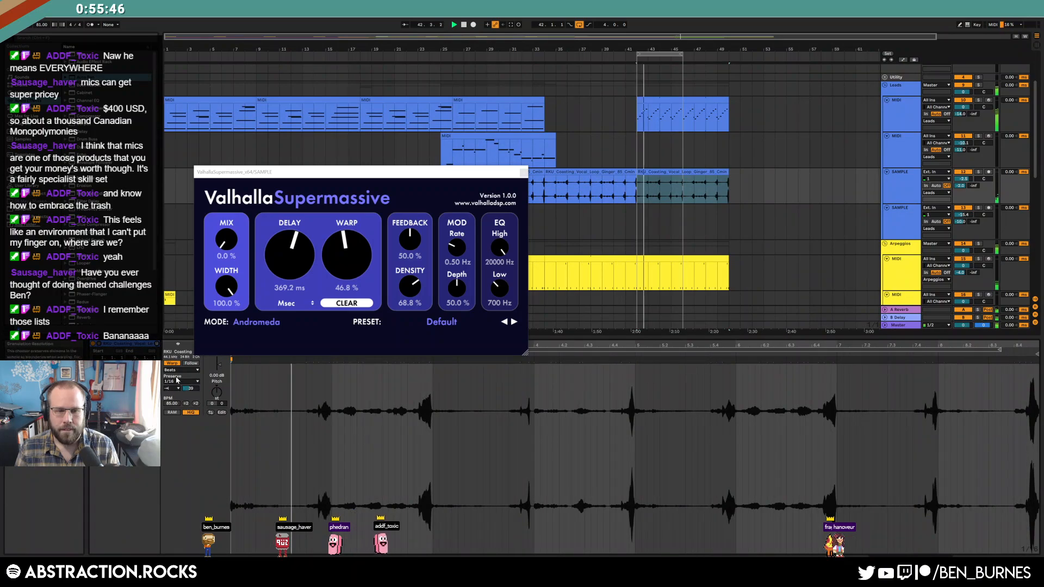
pyautogui.moveTo(218, 369); pyautogui.dragTo(218, 360)
pyautogui.press('a')
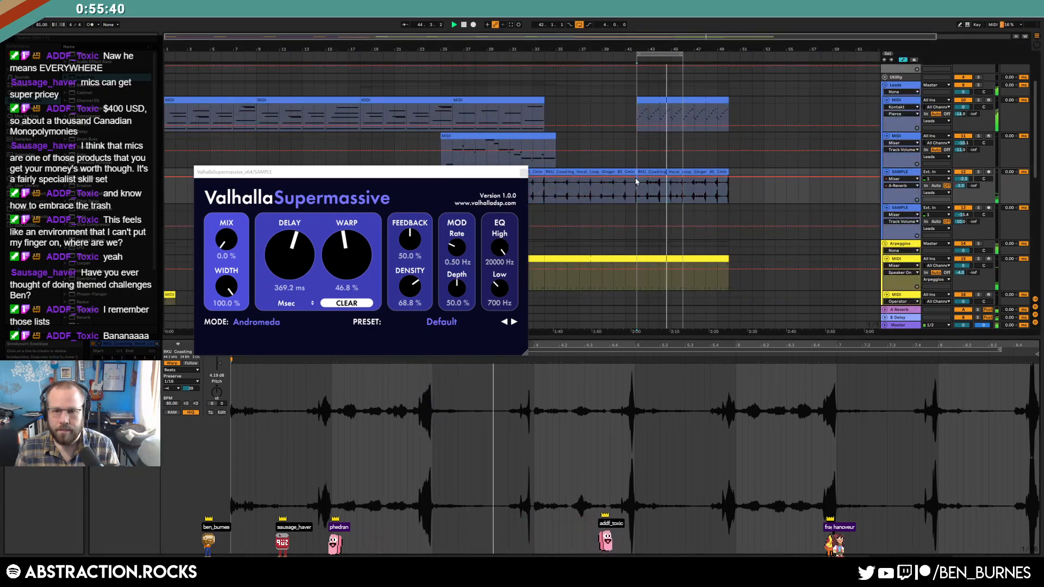
pyautogui.moveTo(634, 181)
pyautogui.mouseDown()
pyautogui.moveTo(634, 195)
pyautogui.moveTo(632, 179)
pyautogui.mouseUp()
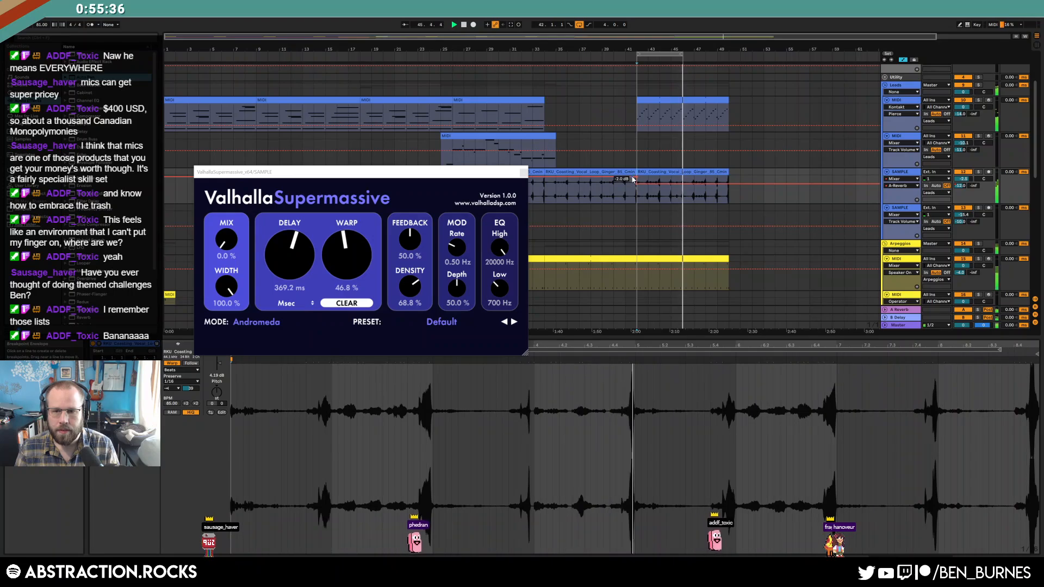
pyautogui.click(520, 173)
pyautogui.press('a')
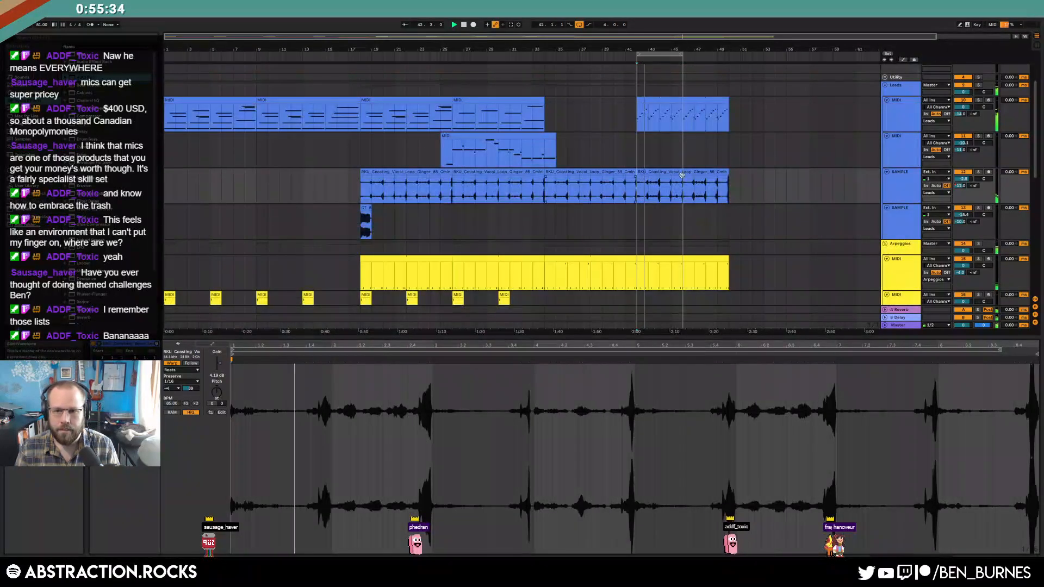
# Step: Show the drum rack of the drum clip at bar 42, look through the VMH1 closed hat samples and stop playback
pyautogui.hotkey('shift', 'Tab')
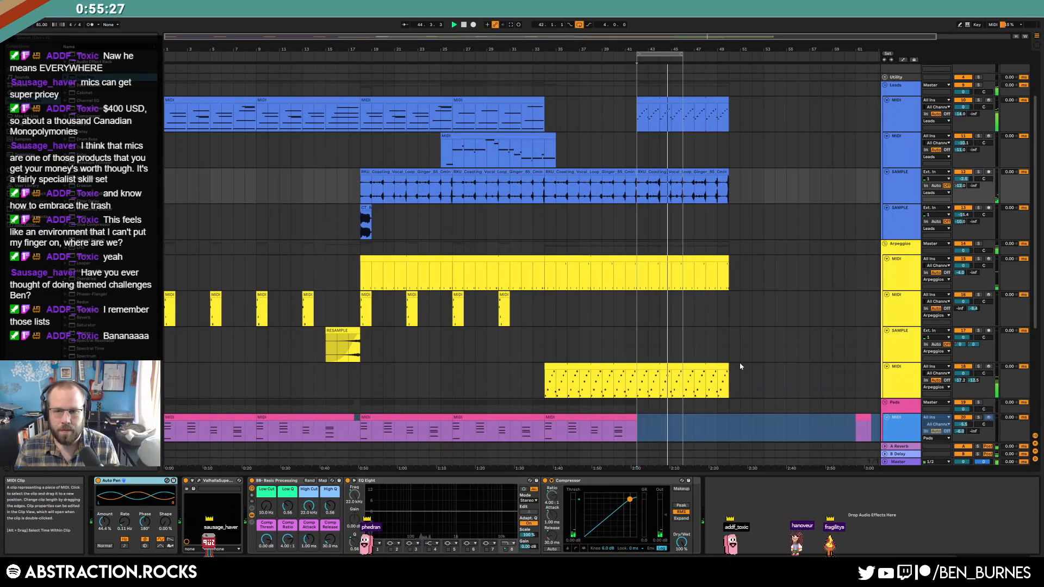
pyautogui.scroll(-4, 737, 364)
pyautogui.scroll(-1, 734, 374)
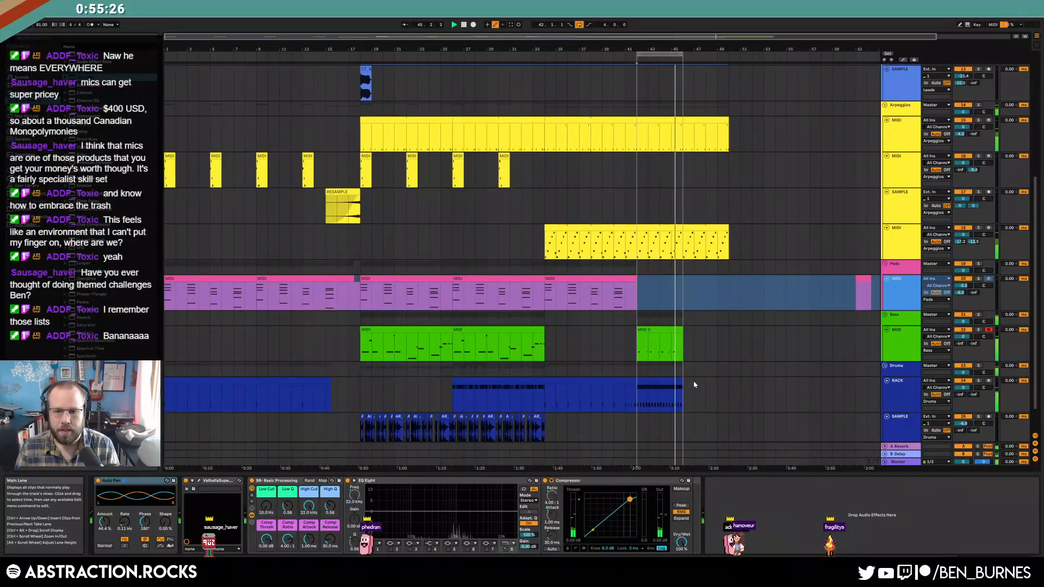
pyautogui.click(656, 380)
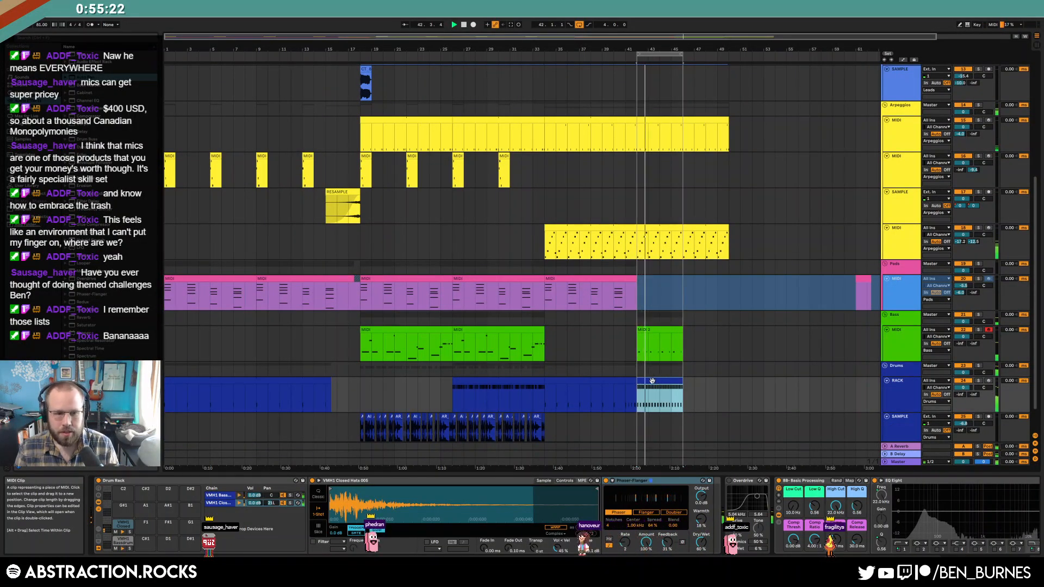
pyautogui.click(32, 209)
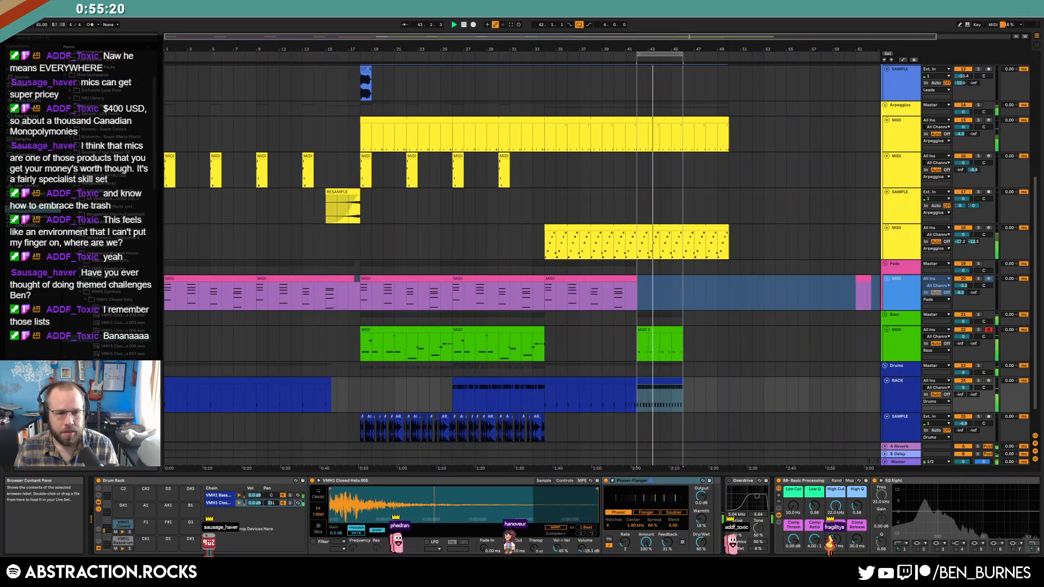
pyautogui.scroll(-3, 123, 348)
pyautogui.click(122, 357)
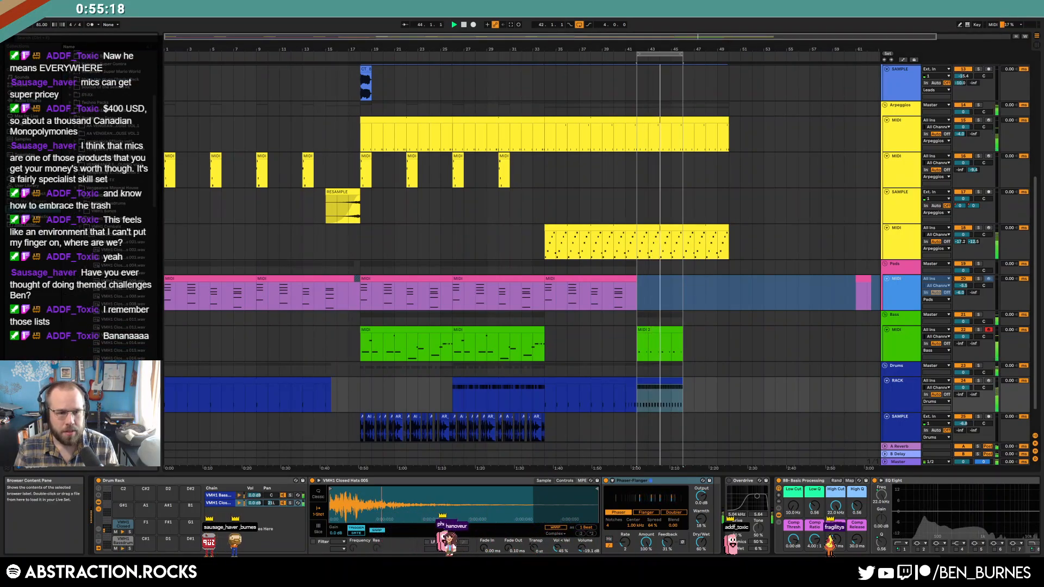
pyautogui.moveTo(156, 108); pyautogui.dragTo(155, 60)
pyautogui.press('space')
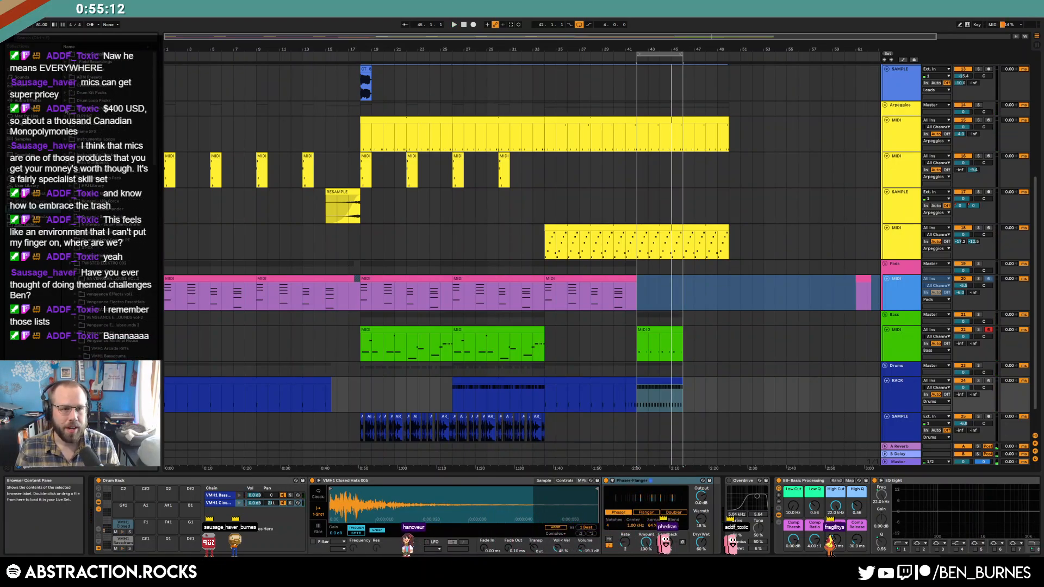
# Step: Browse the Roland drum machine samples, audition the TR-808 hats and load TR-808Hat_C04 onto an empty drum rack pad
pyautogui.click(66, 109)
pyautogui.moveTo(151, 104); pyautogui.dragTo(146, 300)
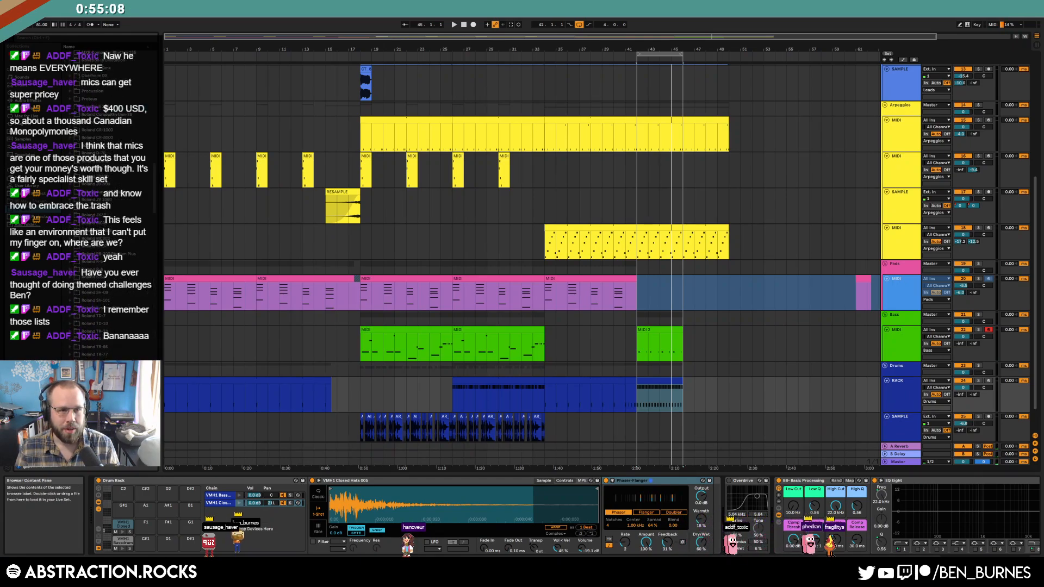
pyautogui.scroll(-2, 571, 327)
pyautogui.click(70, 401)
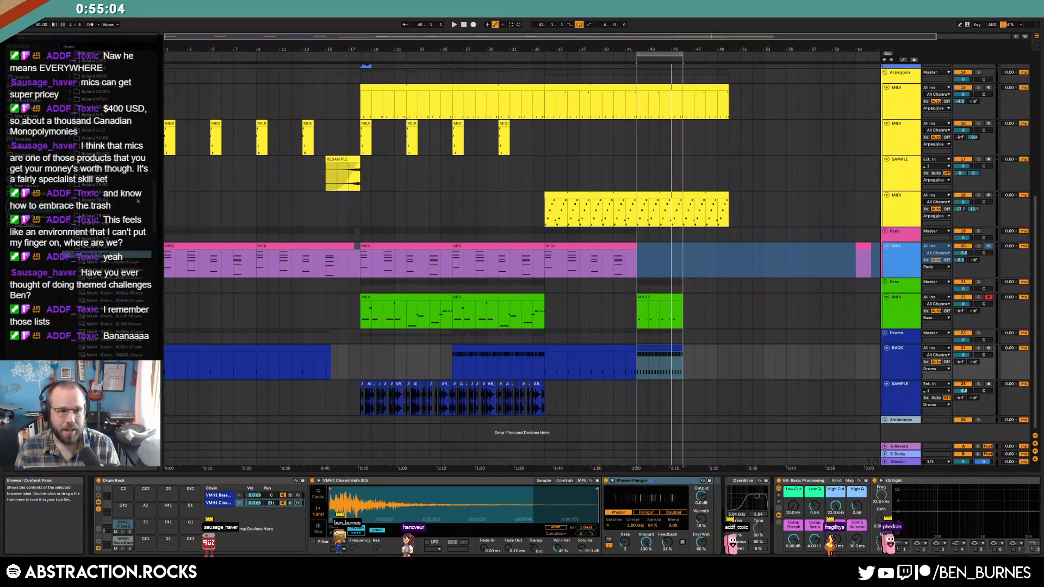
pyautogui.moveTo(157, 201); pyautogui.dragTo(164, 332)
pyautogui.click(125, 280)
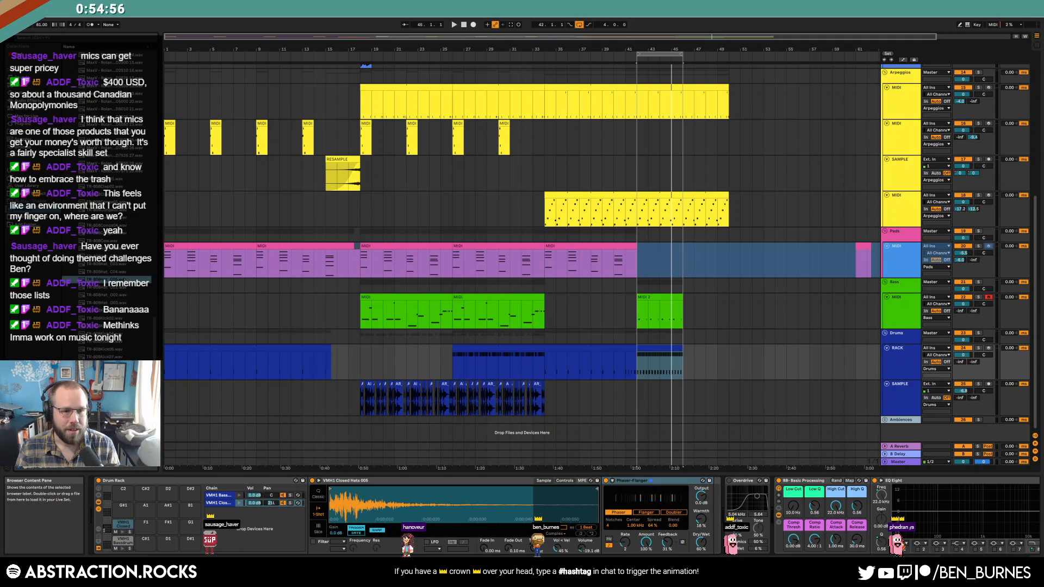
pyautogui.click(118, 266)
pyautogui.click(116, 272)
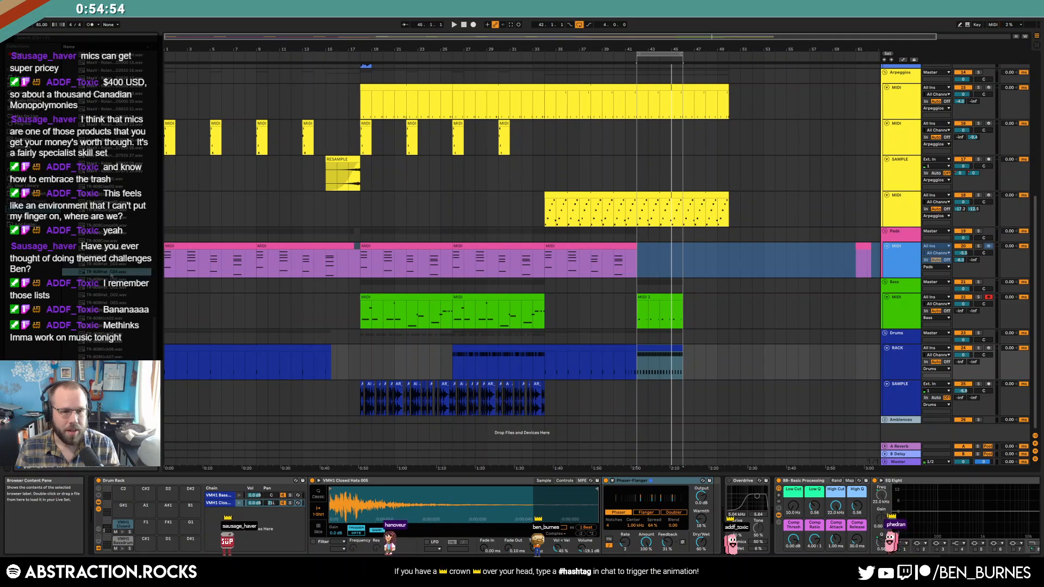
pyautogui.click(119, 280)
pyautogui.moveTo(118, 273); pyautogui.dragTo(190, 525)
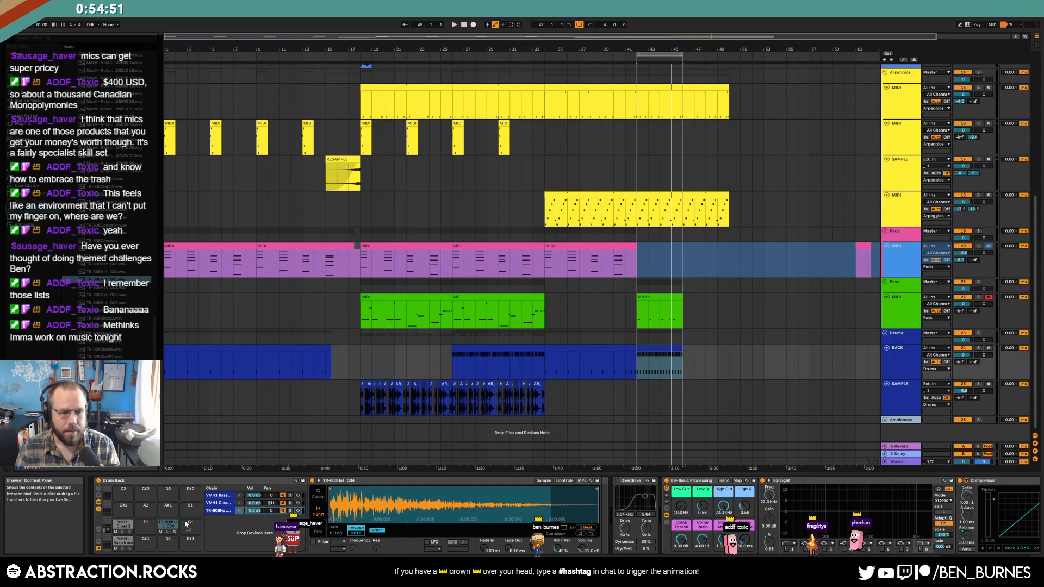
# Step: In the drum clip at bar 42, add sixteenth-note TR-808Hat_C04 hits over the first two beats with one TR-808Hat_C05 hit at 1.2.3
pyautogui.click(664, 349)
pyautogui.doubleClick(664, 349)
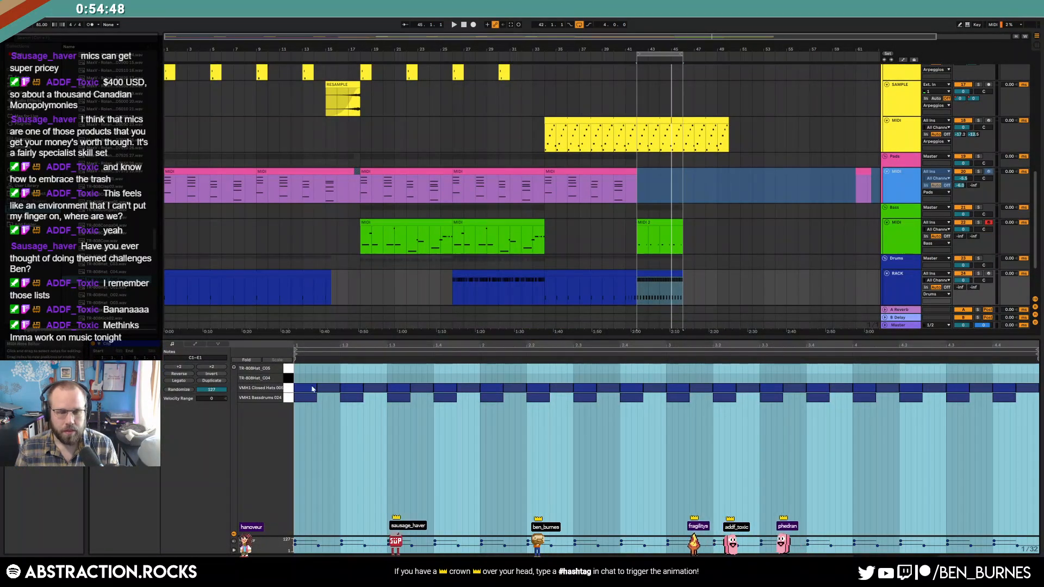
pyautogui.press('space')
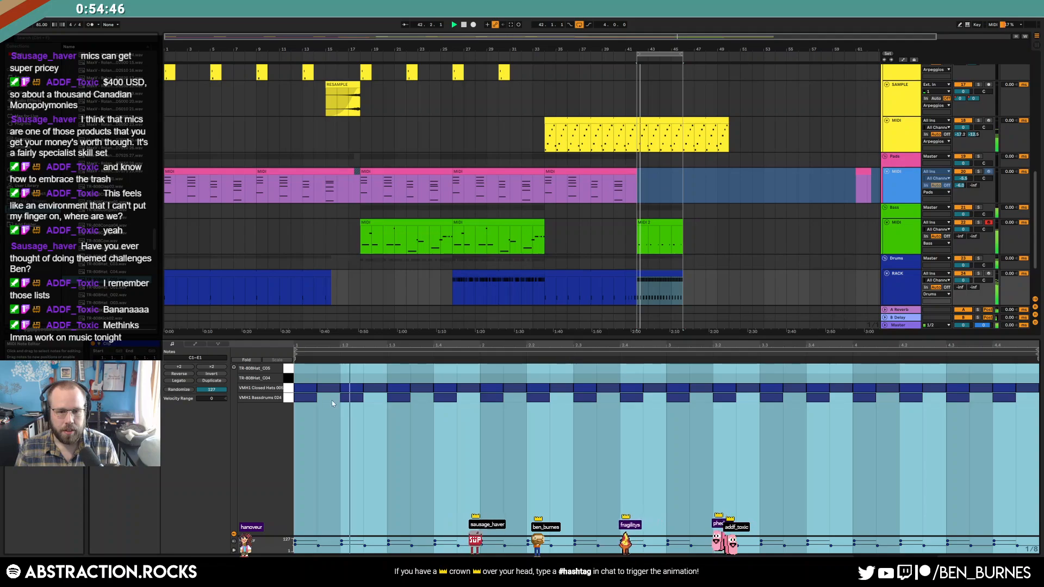
pyautogui.press('space')
pyautogui.doubleClick(302, 378)
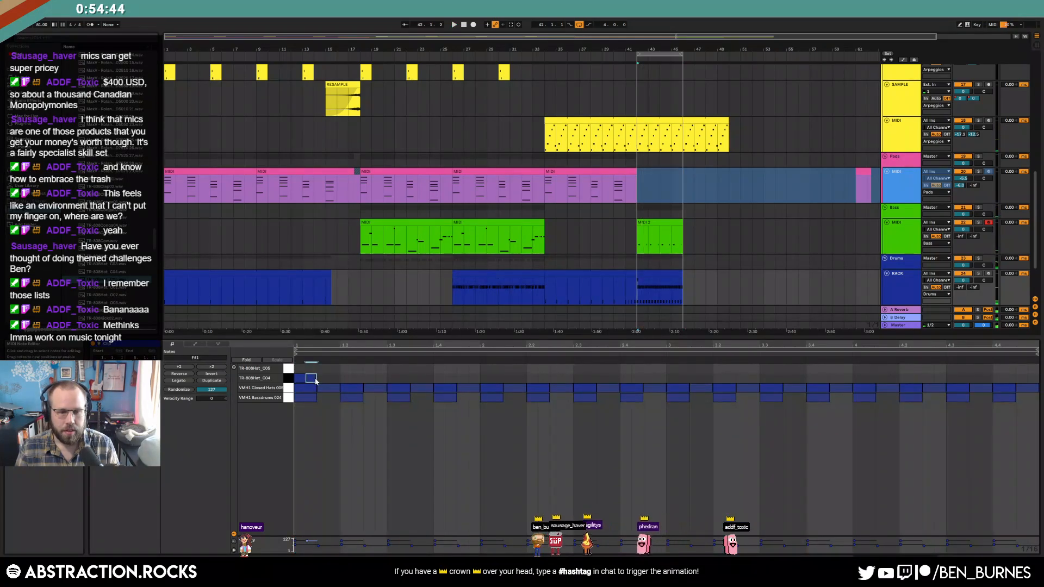
pyautogui.doubleClick(322, 380)
pyautogui.doubleClick(335, 380)
pyautogui.doubleClick(347, 378)
pyautogui.doubleClick(358, 378)
pyautogui.doubleClick(369, 368)
pyautogui.doubleClick(381, 378)
pyautogui.press('space')
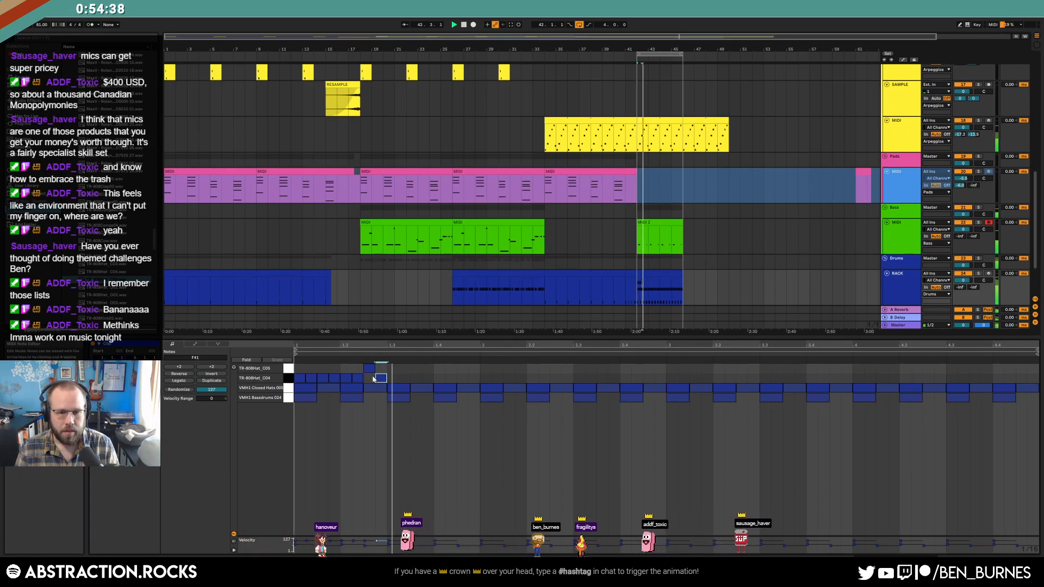
# Step: Vary the velocities of the TR-808 hat notes and extend the pattern to bar's end with TR-808Hat_C05 hits at 1.3.4 and 1.4.4
pyautogui.moveTo(388, 383); pyautogui.dragTo(288, 353)
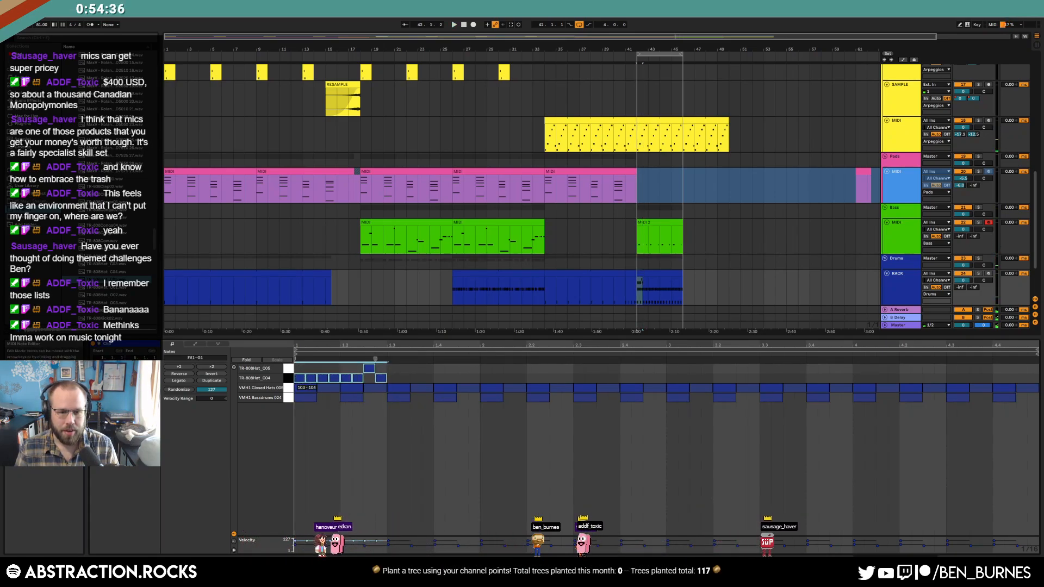
pyautogui.click(311, 378)
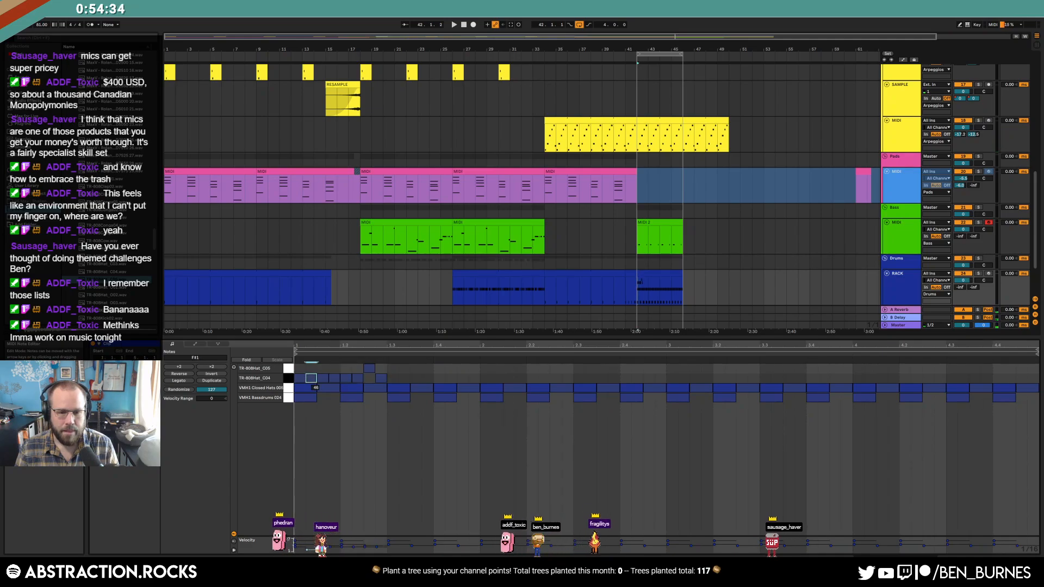
pyautogui.click(357, 378)
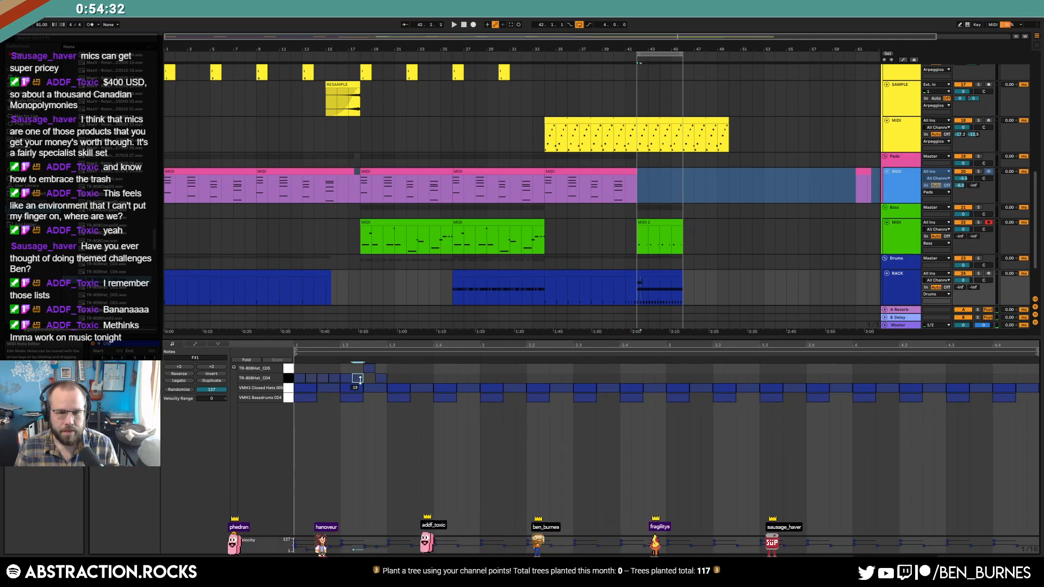
pyautogui.click(385, 378)
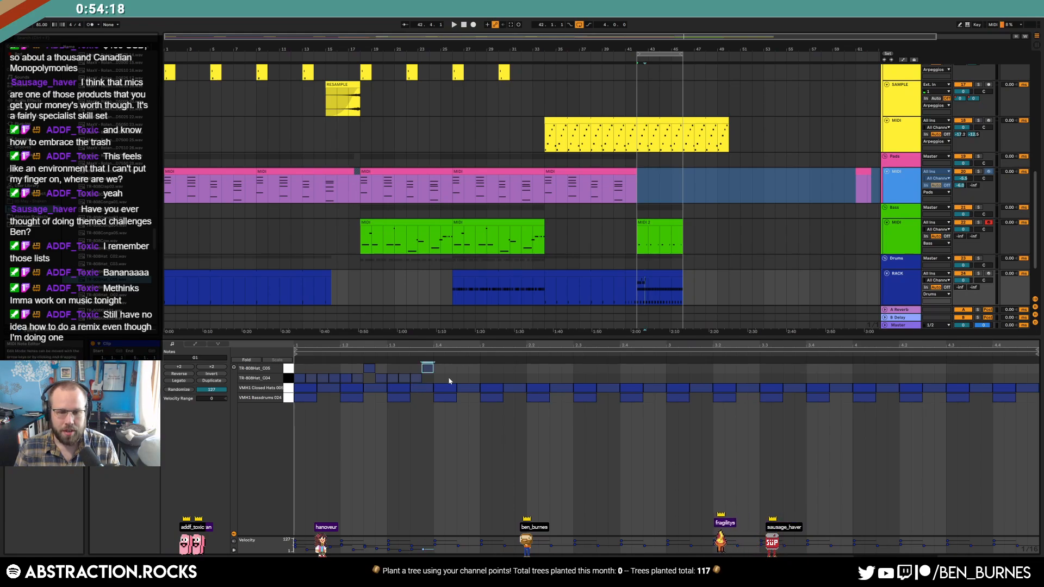
pyautogui.moveTo(448, 380); pyautogui.dragTo(451, 381)
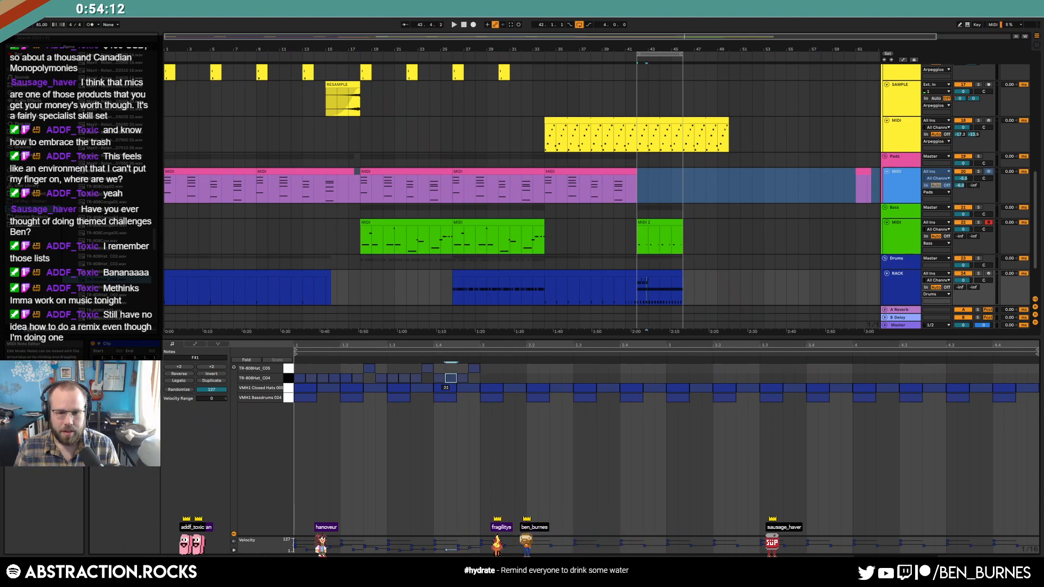
# Step: Duplicate the first bar's TR-808 hat pattern three times to fill the four-bar drum clip and play the loop
pyautogui.moveTo(388, 365); pyautogui.dragTo(258, 355)
pyautogui.hotkey('ctrl', 'd')
pyautogui.hotkey('ctrl', 'd')
pyautogui.hotkey('ctrl', 'd')
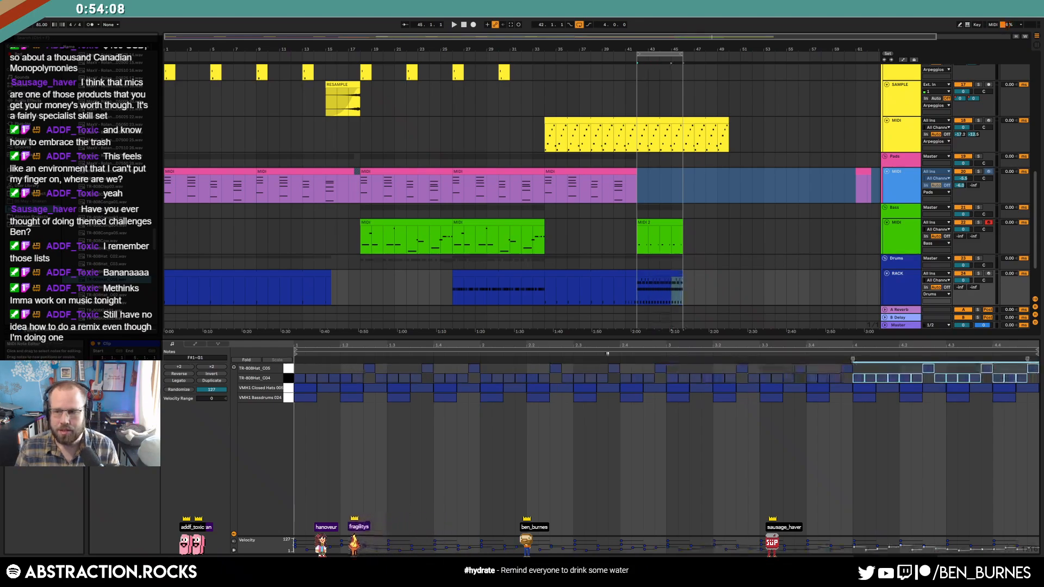
pyautogui.press('space')
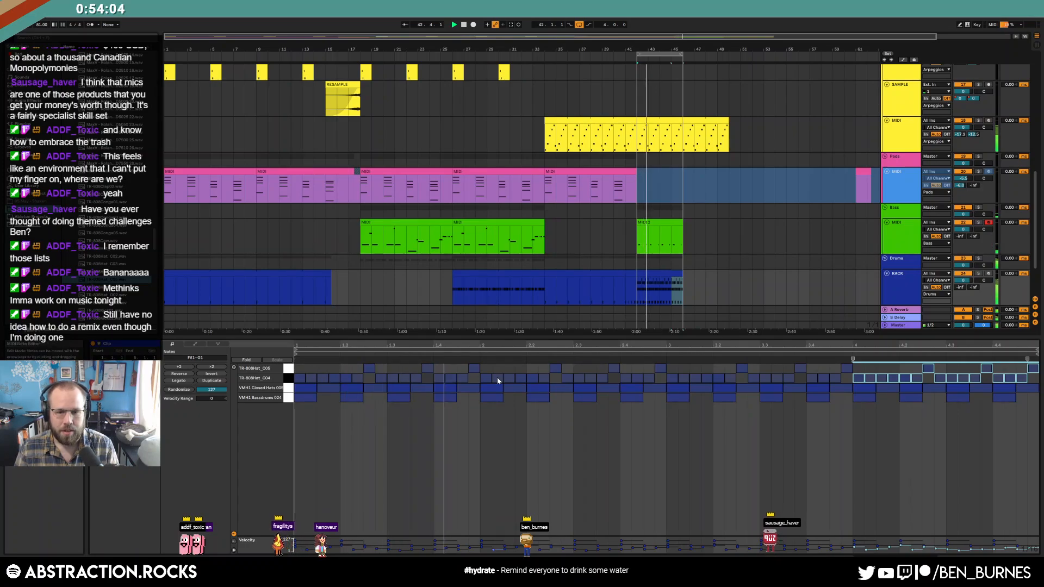
# Step: Vary the hat pattern in bars two to four by rearranging notes between the TR-808Hat_C05 and TR-808Hat_C04 rows
pyautogui.click(535, 370)
pyautogui.moveTo(555, 371); pyautogui.dragTo(555, 378)
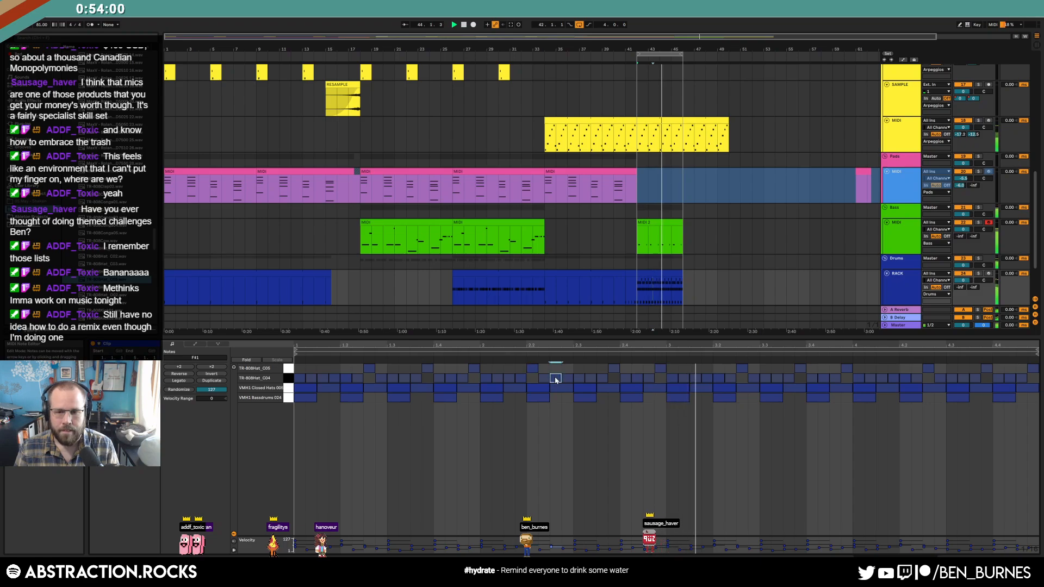
pyautogui.moveTo(617, 371); pyautogui.dragTo(661, 378)
pyautogui.moveTo(752, 378)
pyautogui.mouseDown()
pyautogui.moveTo(753, 369)
pyautogui.moveTo(745, 379)
pyautogui.mouseUp()
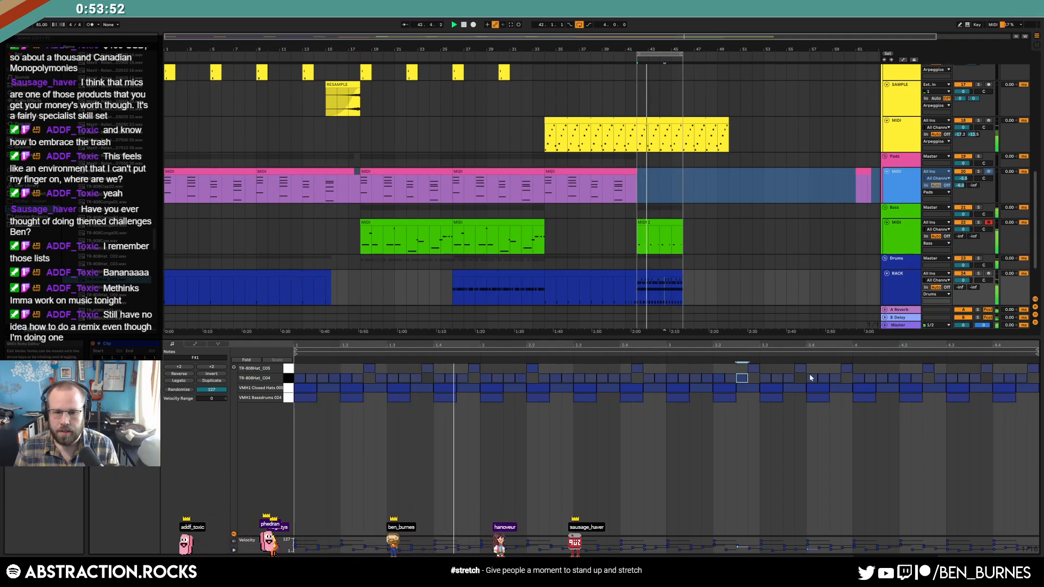
pyautogui.click(846, 377)
pyautogui.click(1010, 369)
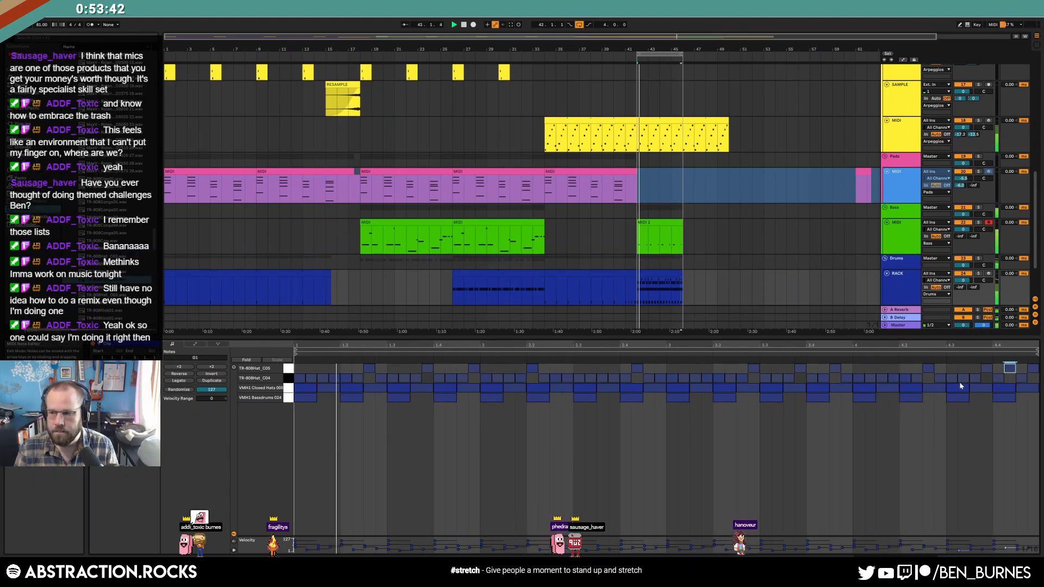
# Step: Adjust the reverb and delay send levels of the arpeggio MIDI track whose clip starts at bar 34
pyautogui.hotkey('shift', 'Tab')
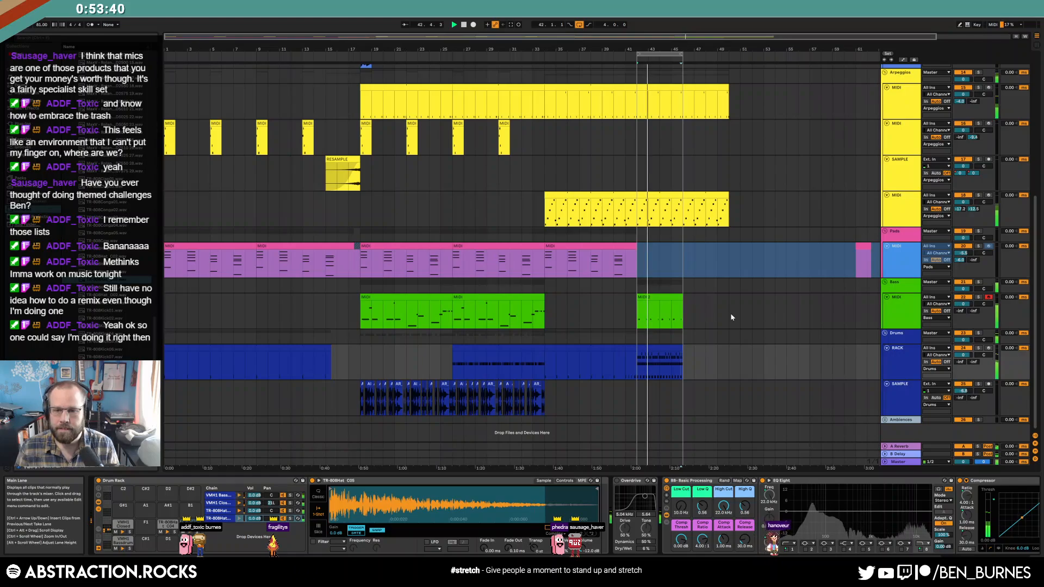
pyautogui.scroll(6, 708, 299)
pyautogui.click(660, 115)
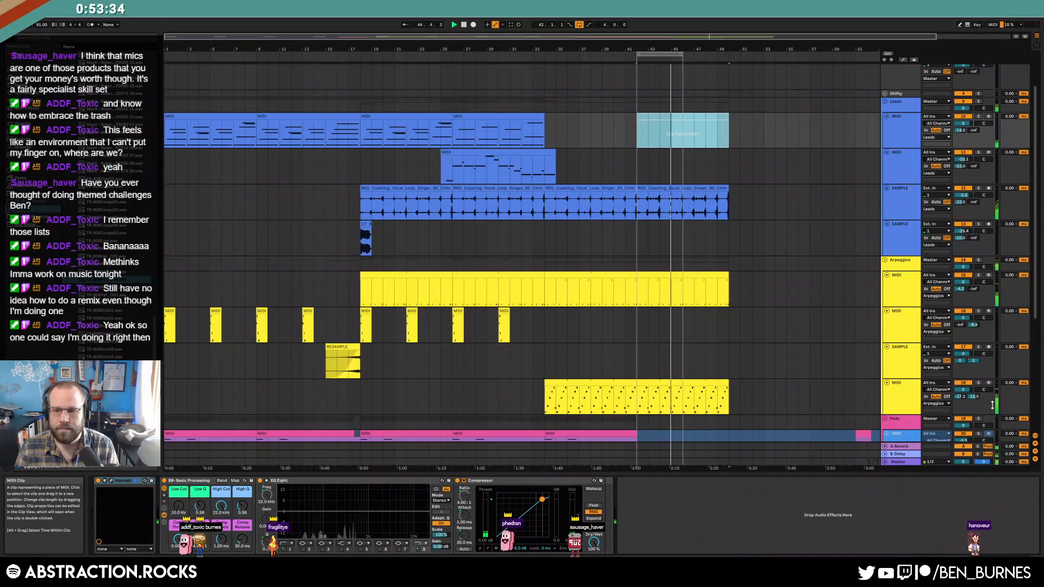
pyautogui.moveTo(960, 397); pyautogui.dragTo(960, 391)
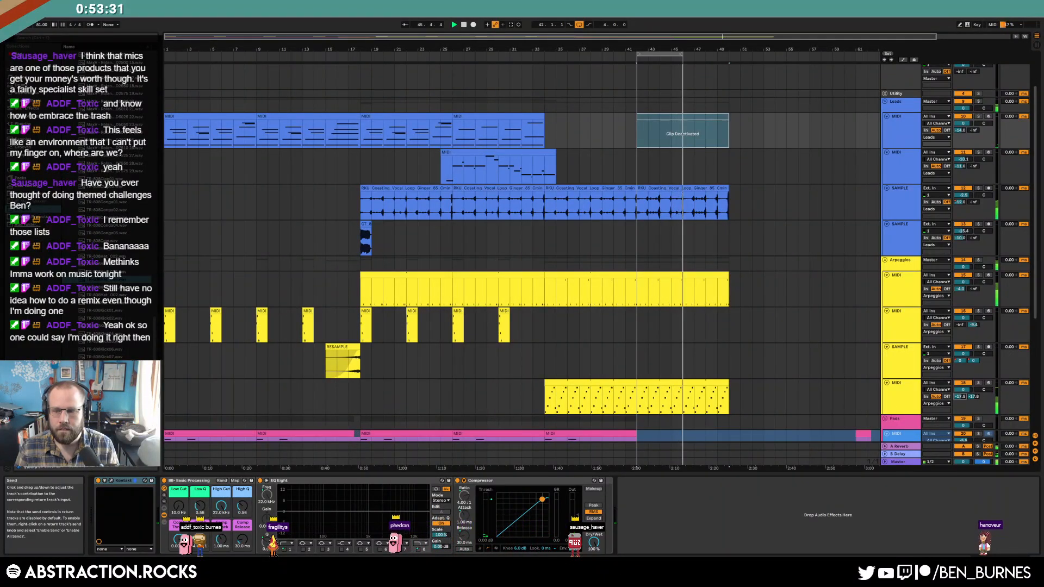
# Step: Delete the deactivated lead clip at bar 42 and resume playback from around bar 15
pyautogui.click(674, 116)
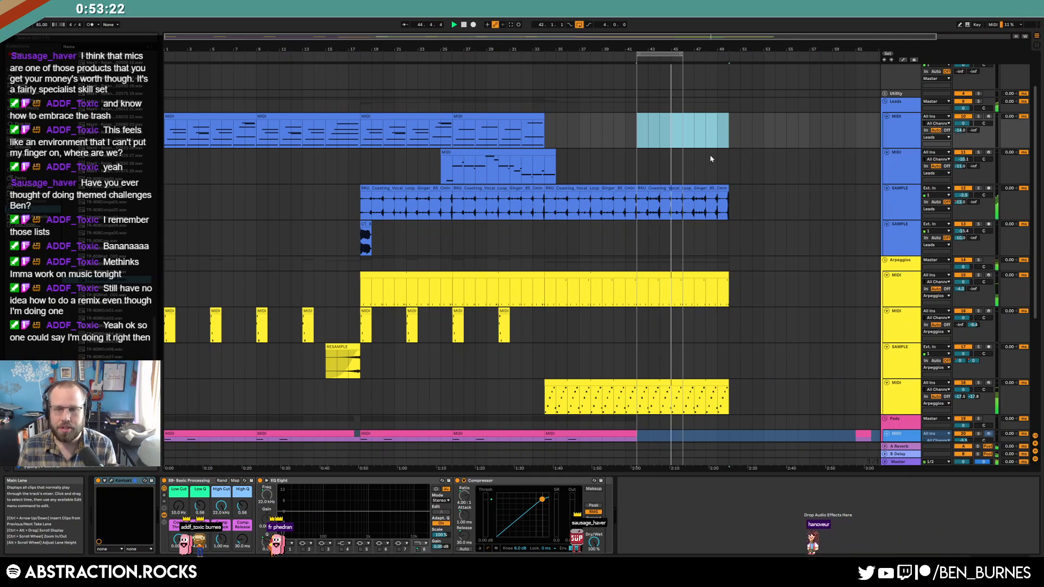
pyautogui.press('Delete')
pyautogui.click(695, 153)
pyautogui.click(321, 59)
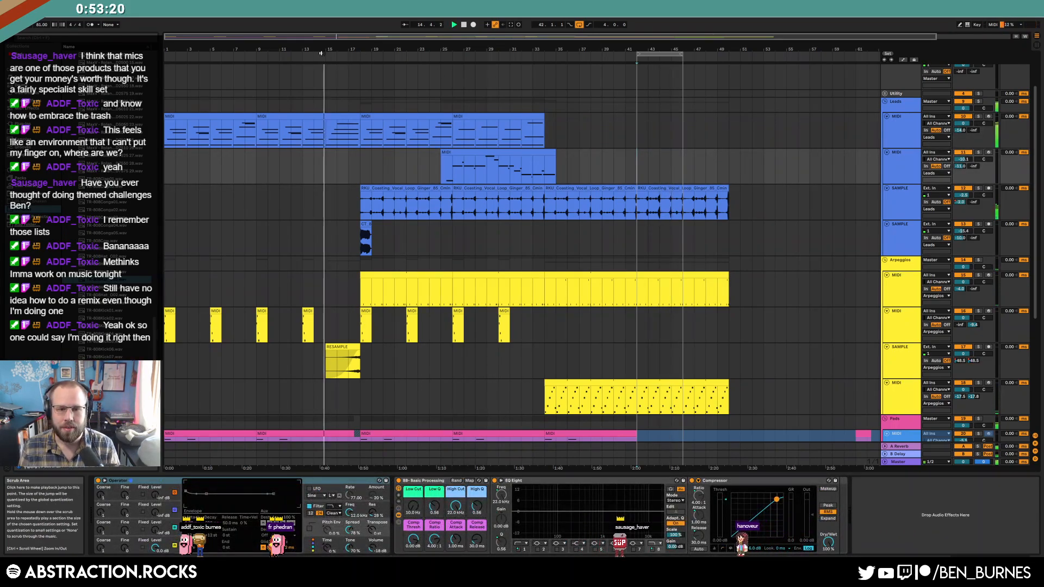
# Step: Copy the AR_CPV2_Touch clip near bar 33 on the drum sample track and paste it at 43.3 and 45.3
pyautogui.scroll(-1, 607, 152)
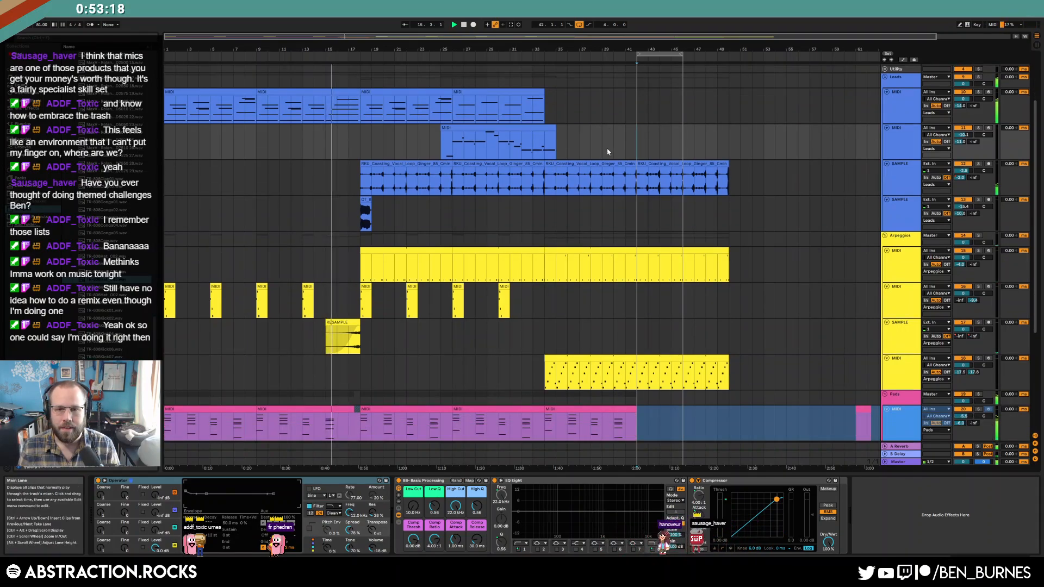
pyautogui.click(672, 162)
pyautogui.click(632, 294)
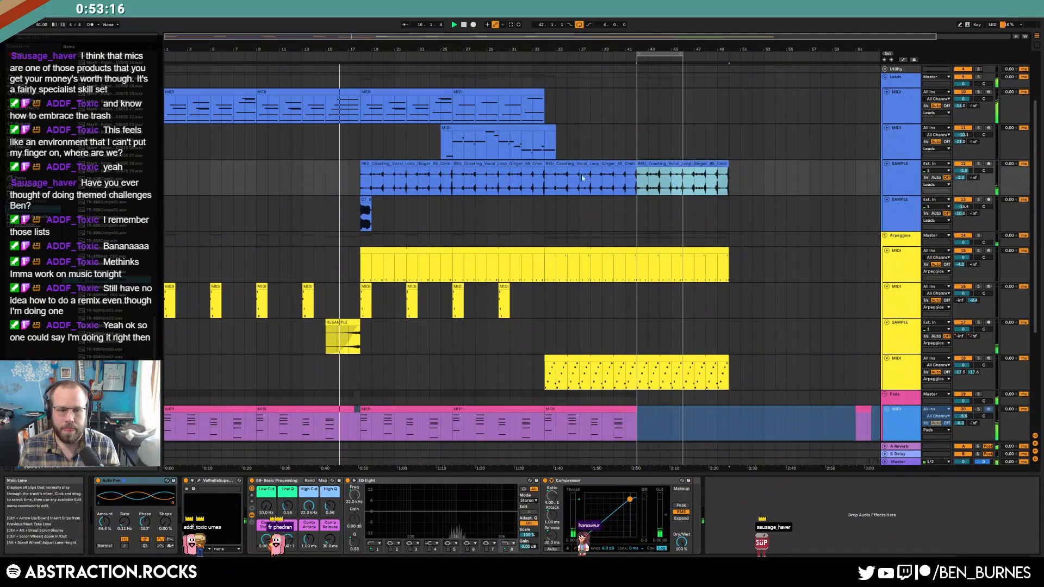
pyautogui.scroll(-6, 710, 309)
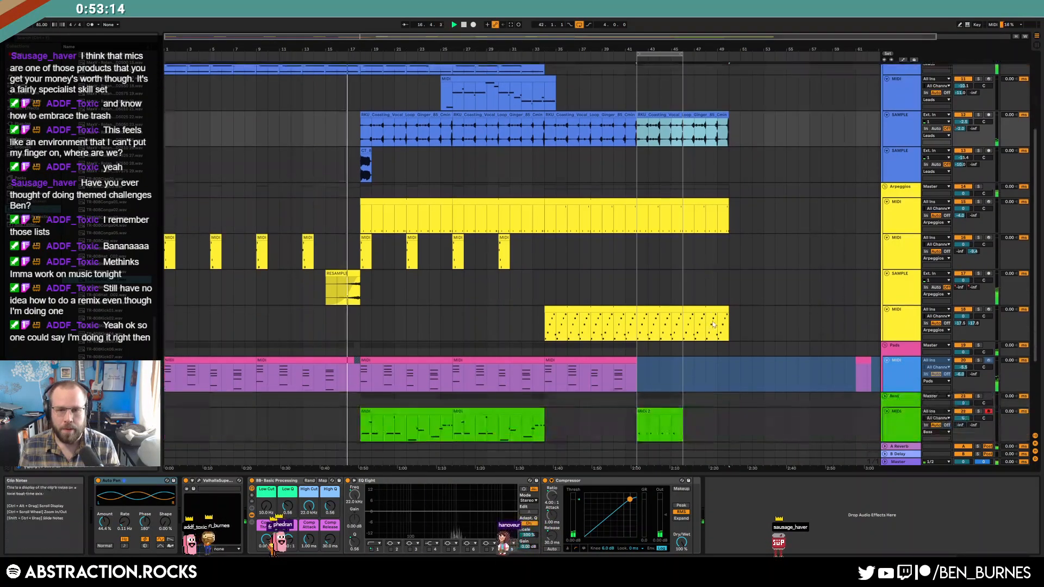
pyautogui.scroll(5, 532, 402)
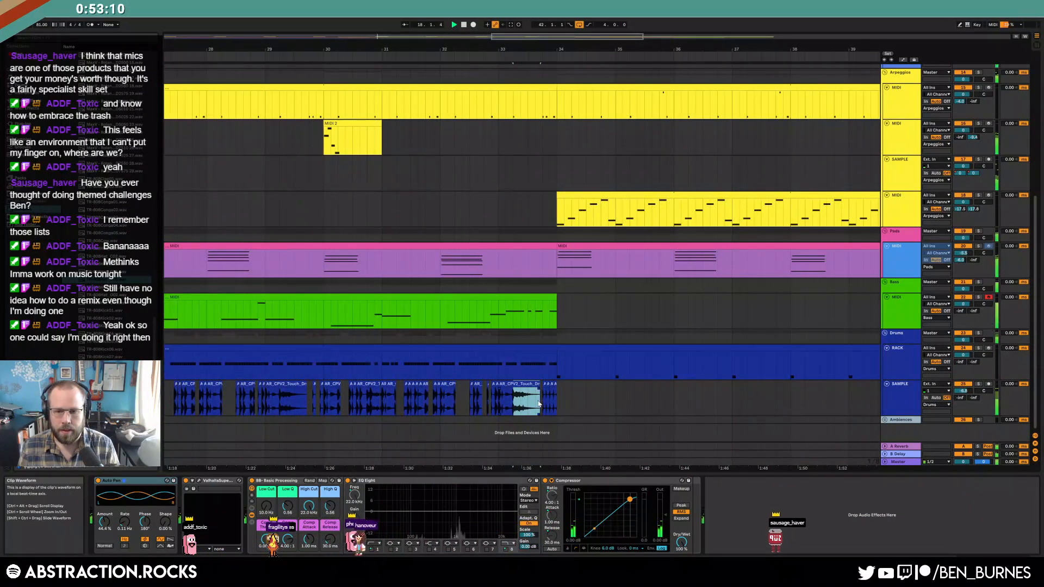
pyautogui.click(561, 88)
pyautogui.moveTo(549, 39); pyautogui.dragTo(674, 42)
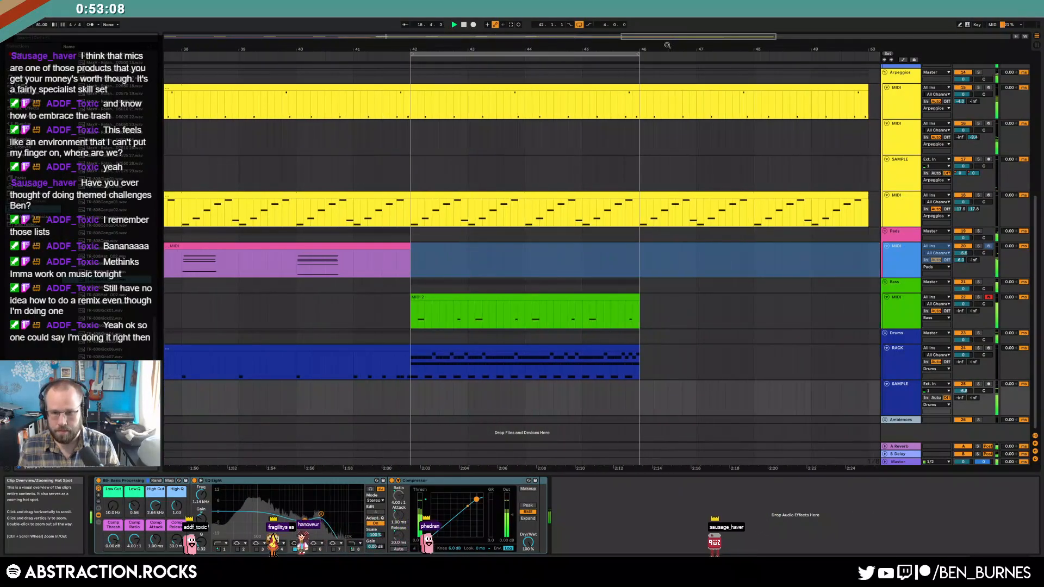
pyautogui.click(496, 395)
pyautogui.hotkey('ctrl', 'v')
pyautogui.click(608, 396)
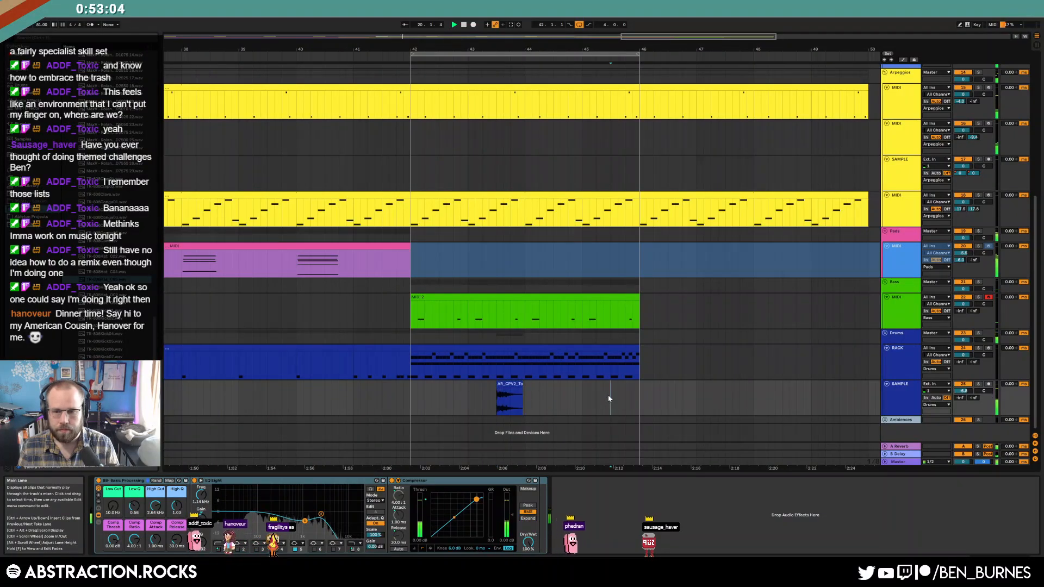
pyautogui.hotkey('ctrl', 'v')
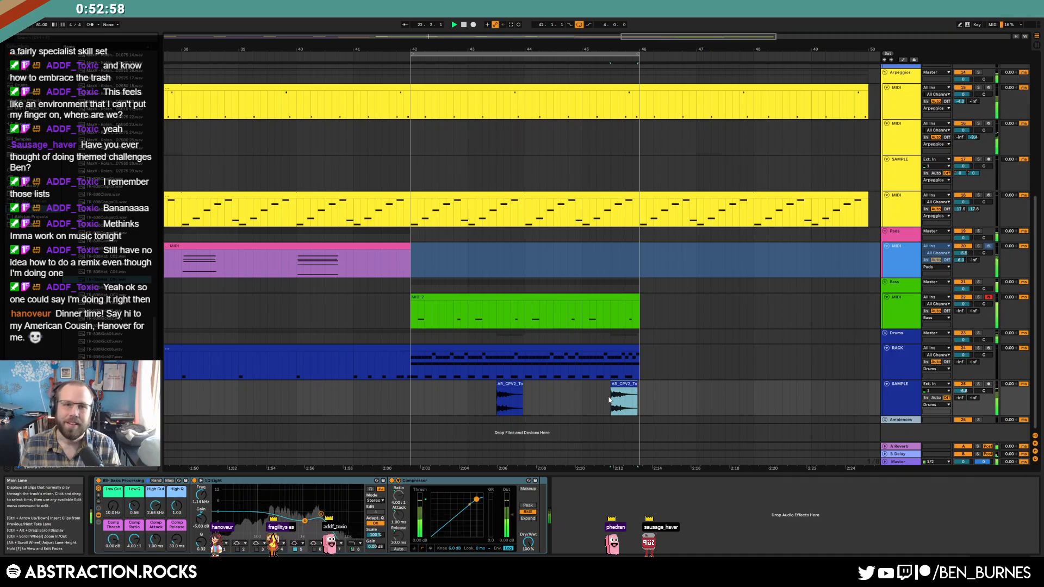
pyautogui.hotkey('shift', 'Tab')
pyautogui.hotkey('shift', 'Tab')
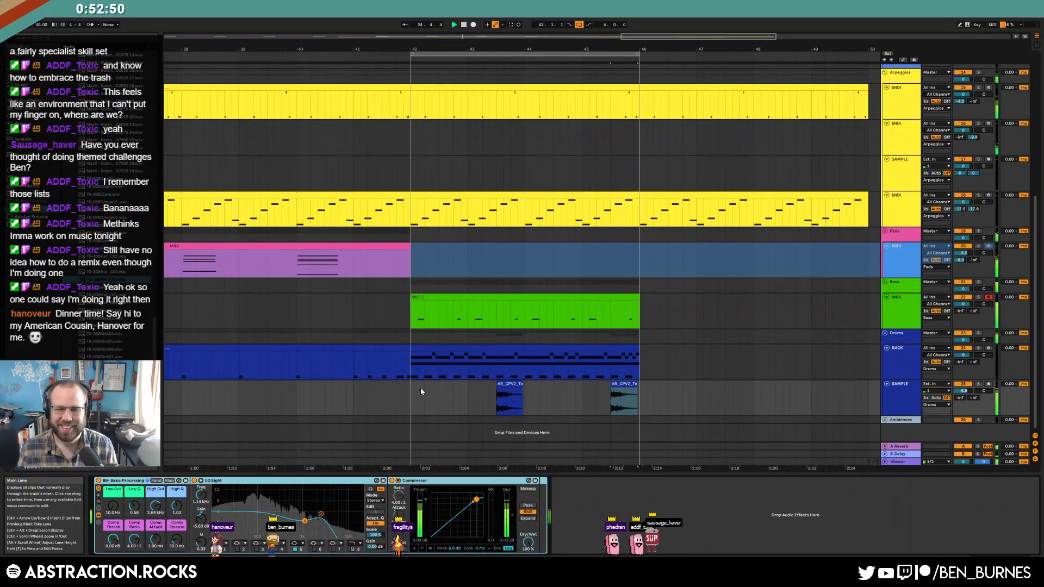
# Step: Duplicate the bar 42 bass, drum rack and drum sample material to bar 46 and extend the loop to eight bars
pyautogui.moveTo(640, 303); pyautogui.dragTo(861, 302)
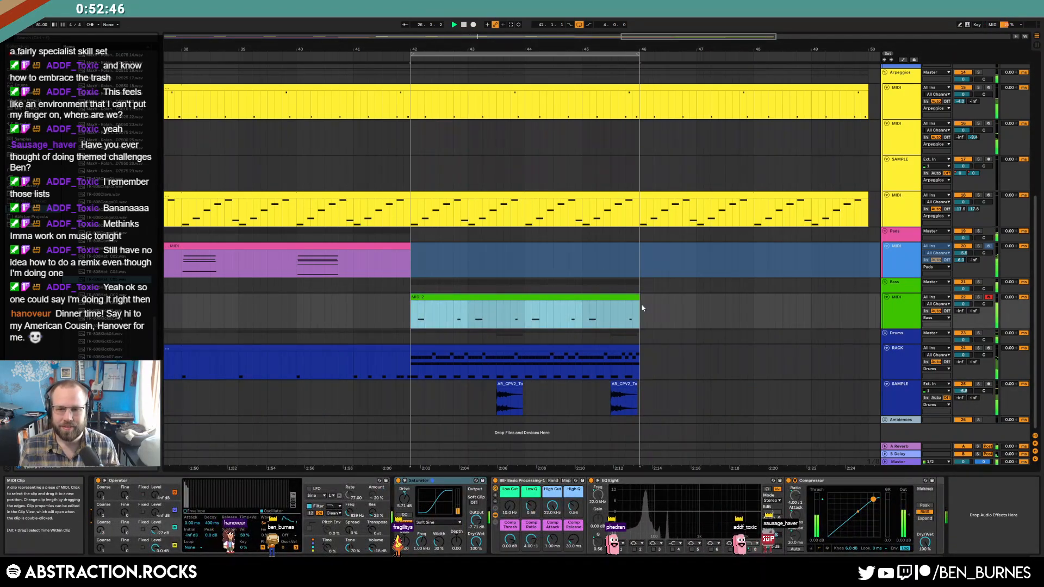
pyautogui.click(639, 361)
pyautogui.moveTo(493, 396); pyautogui.dragTo(410, 392)
pyautogui.hotkey('ctrl', 'd')
pyautogui.hotkey('shift', 'Tab')
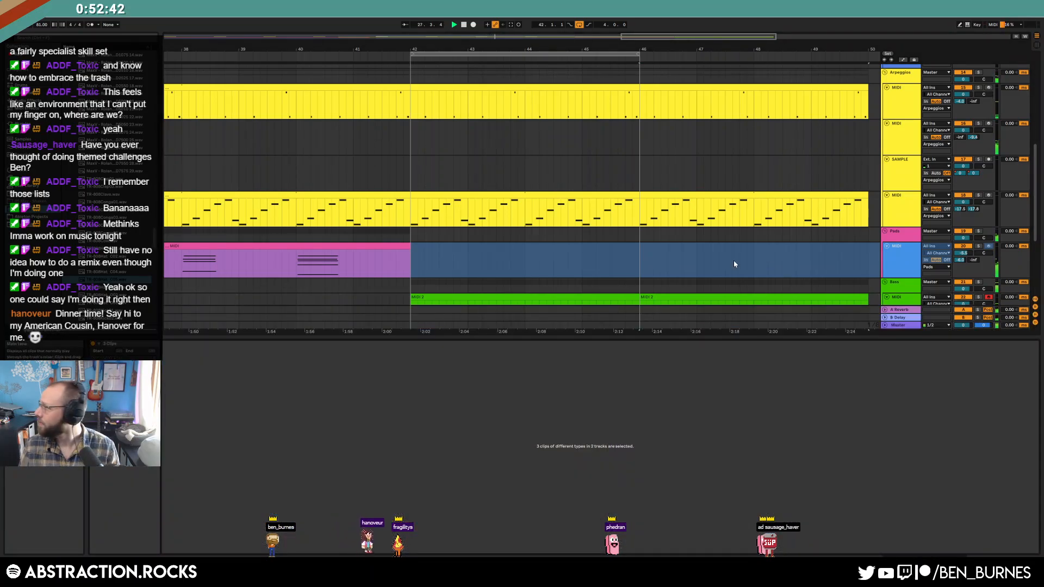
pyautogui.scroll(-2, 734, 264)
pyautogui.hotkey('shift', 'Tab')
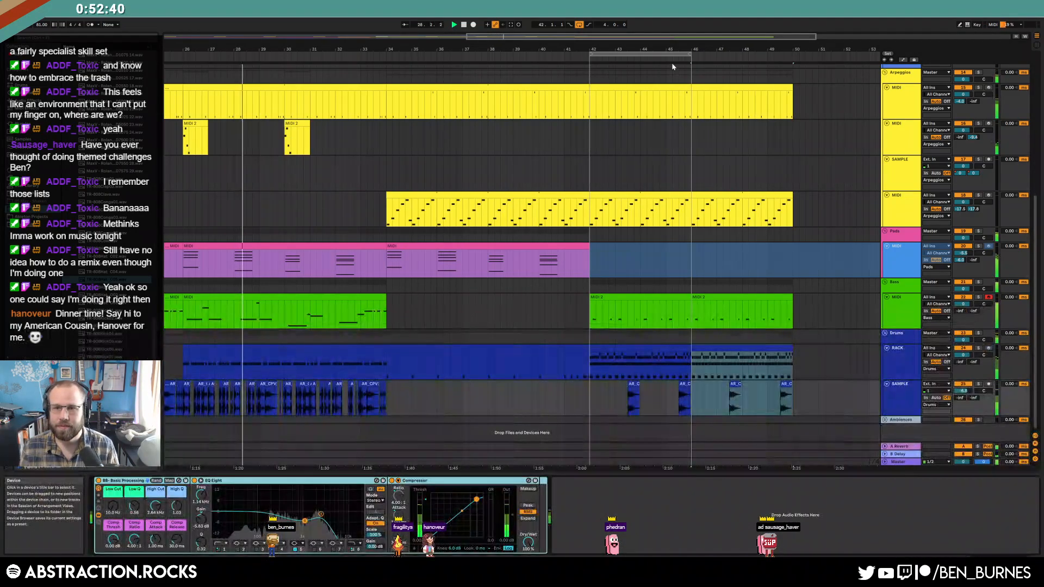
pyautogui.moveTo(691, 54); pyautogui.dragTo(792, 85)
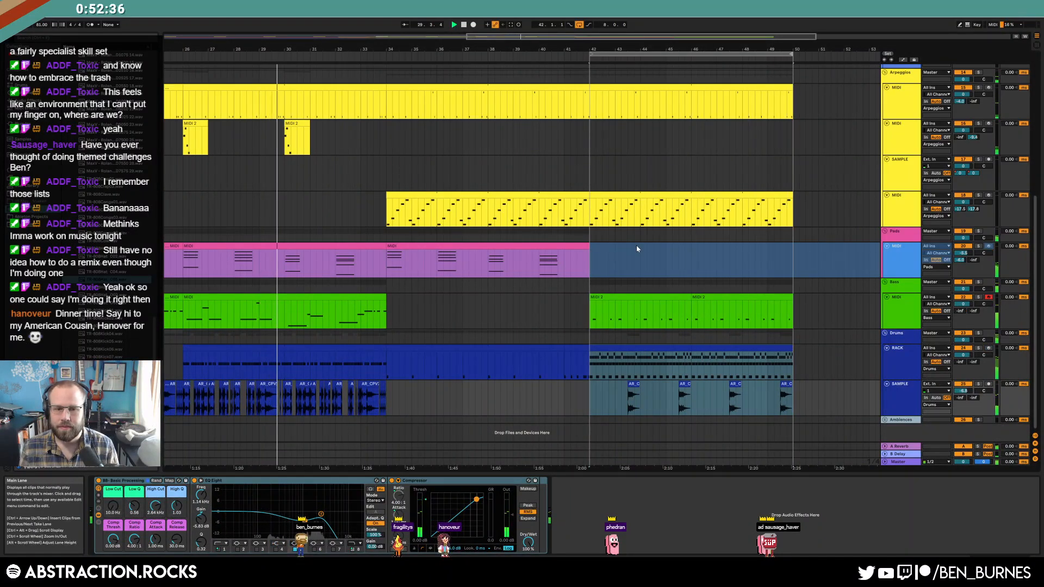
# Step: Choose the second oscillator's waveform in the arpeggio track's Analog synth and display the Amp 1 envelope settings
pyautogui.click(394, 195)
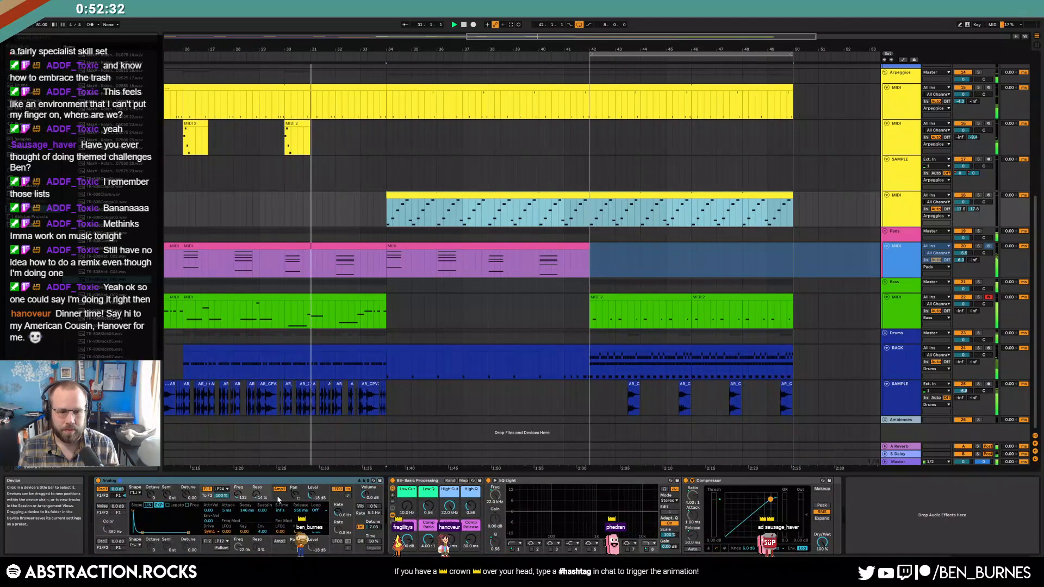
pyautogui.click(102, 541)
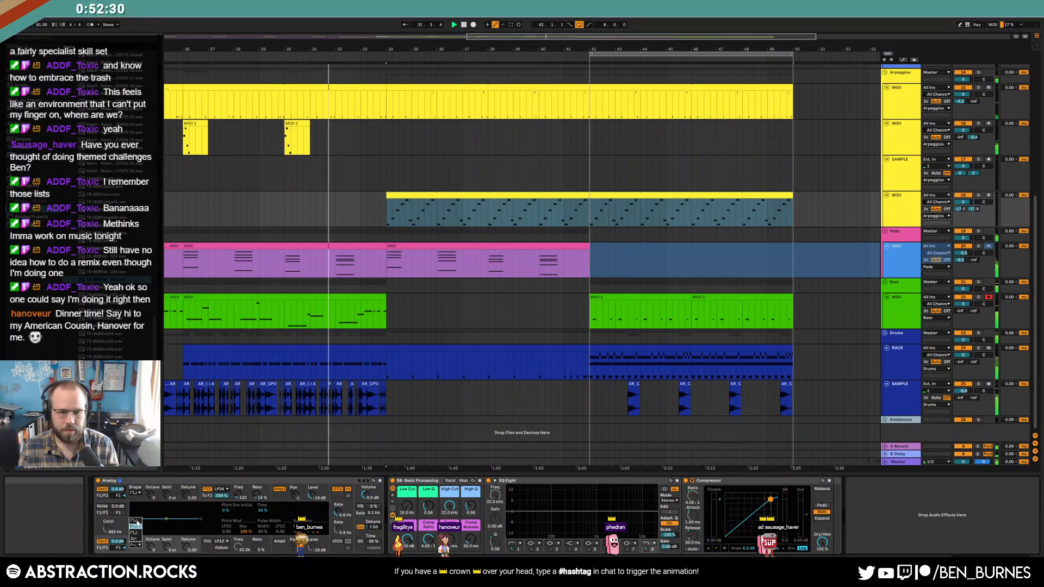
pyautogui.click(136, 523)
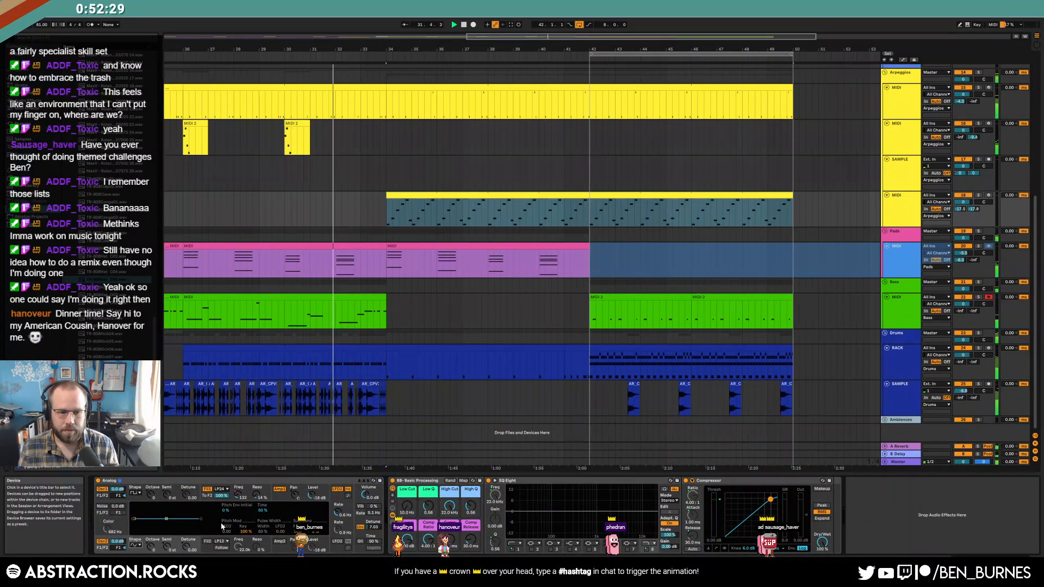
pyautogui.click(279, 498)
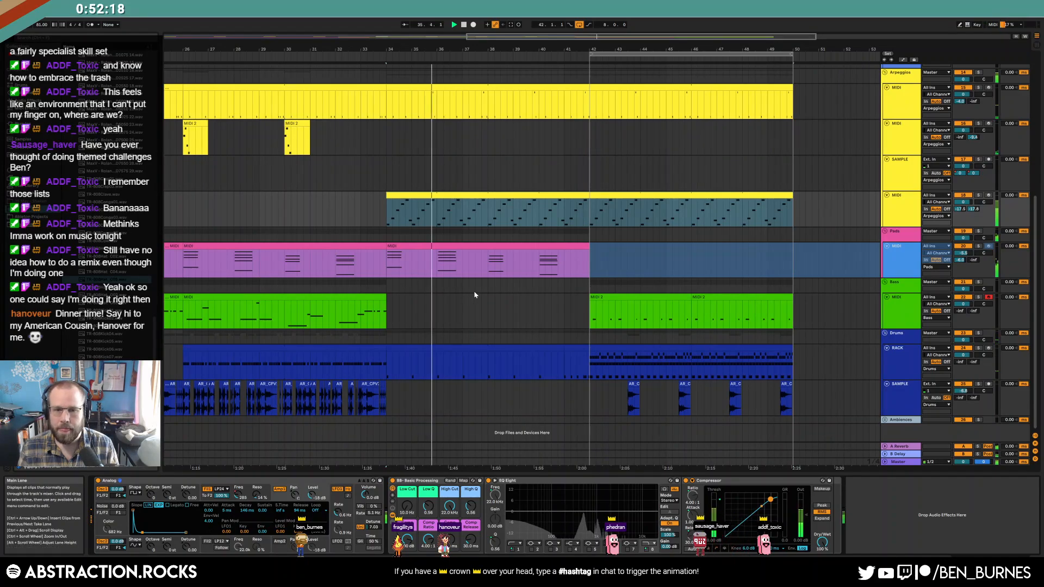
pyautogui.click(592, 250)
pyautogui.moveTo(596, 256); pyautogui.dragTo(615, 265)
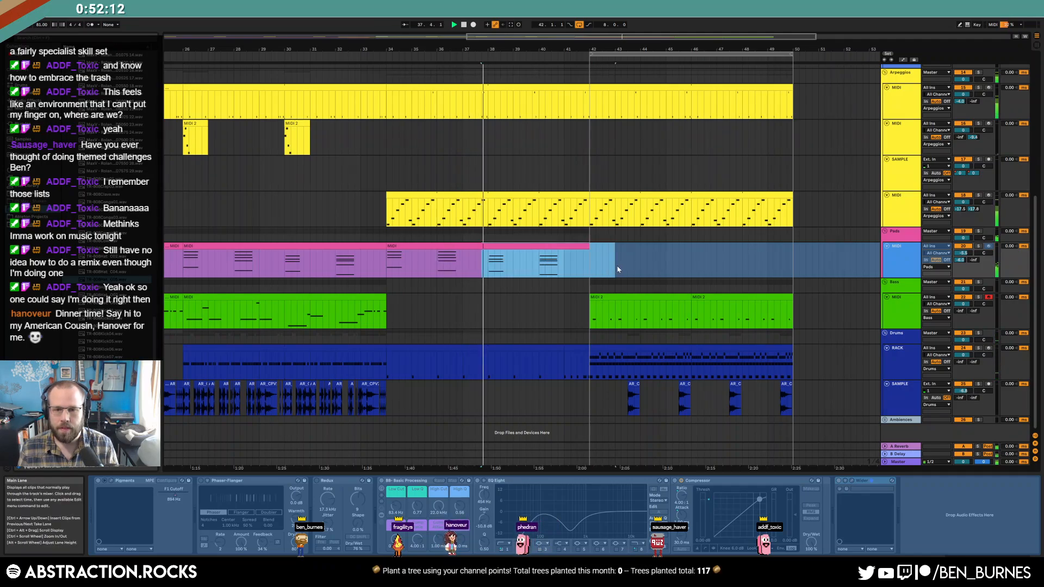
pyautogui.click(627, 267)
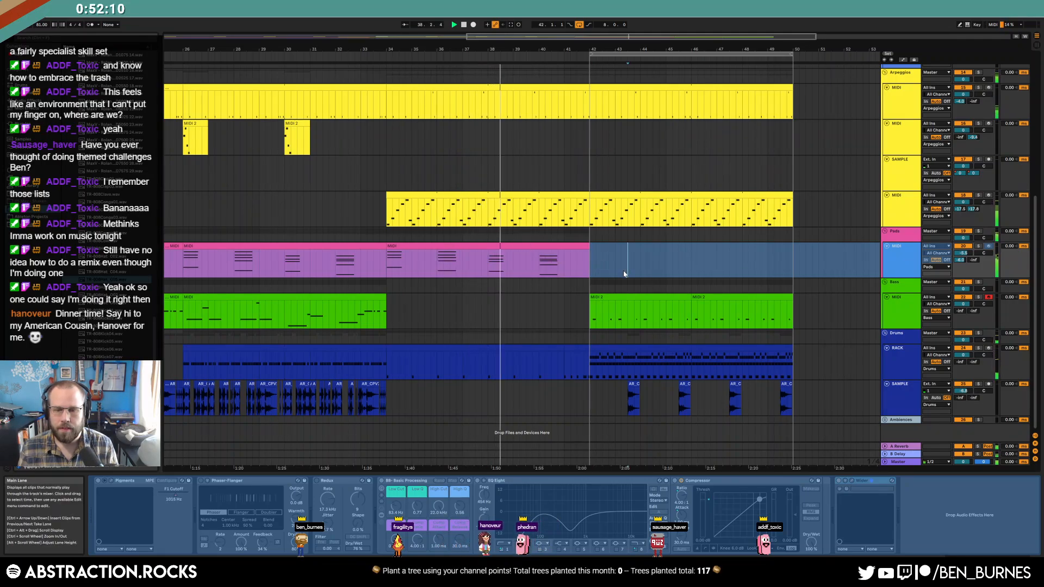
pyautogui.moveTo(613, 268)
pyautogui.mouseDown()
pyautogui.moveTo(533, 267)
pyautogui.moveTo(537, 285)
pyautogui.mouseUp()
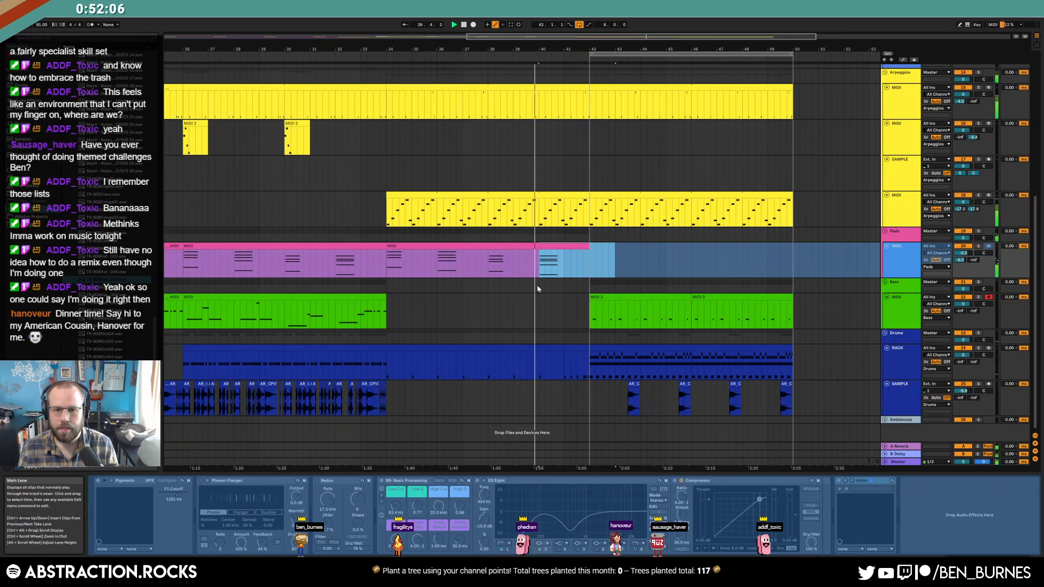
pyautogui.press('0')
pyautogui.press('0')
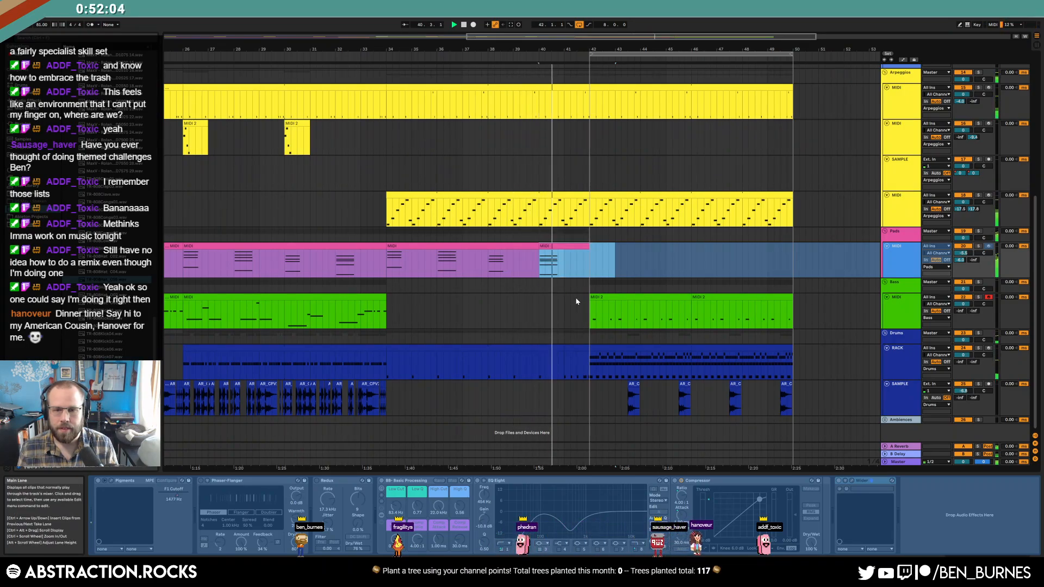
pyautogui.hotkey('ctrl', 'z')
pyautogui.hotkey('ctrl', 'z')
pyautogui.click(577, 325)
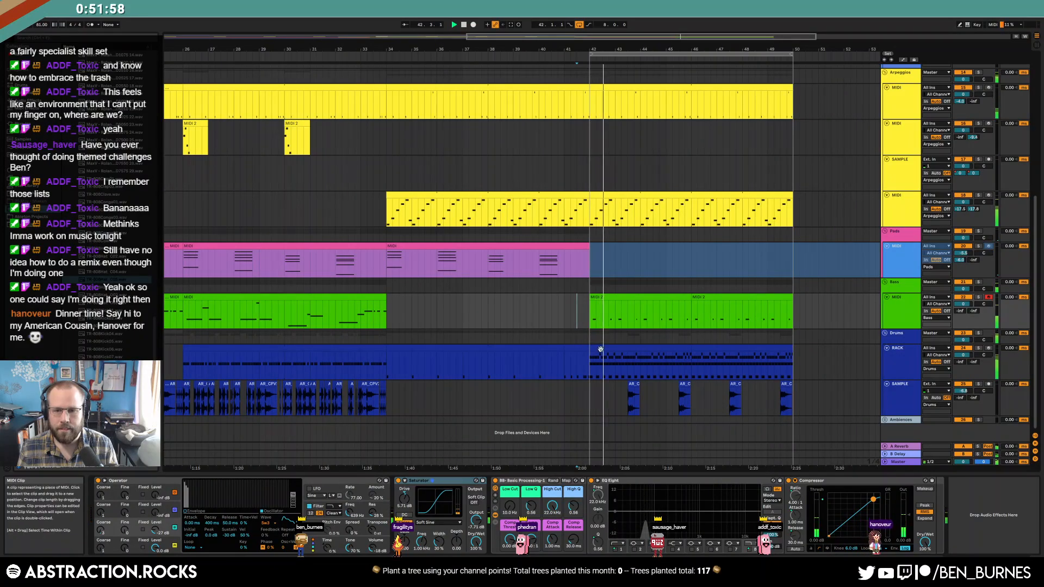
# Step: Move the AR_CPV2_Touch clips in bars 43 and 47 one beat later, and delete those in bars 45 and 49
pyautogui.click(632, 386)
pyautogui.moveTo(641, 387); pyautogui.dragTo(693, 385)
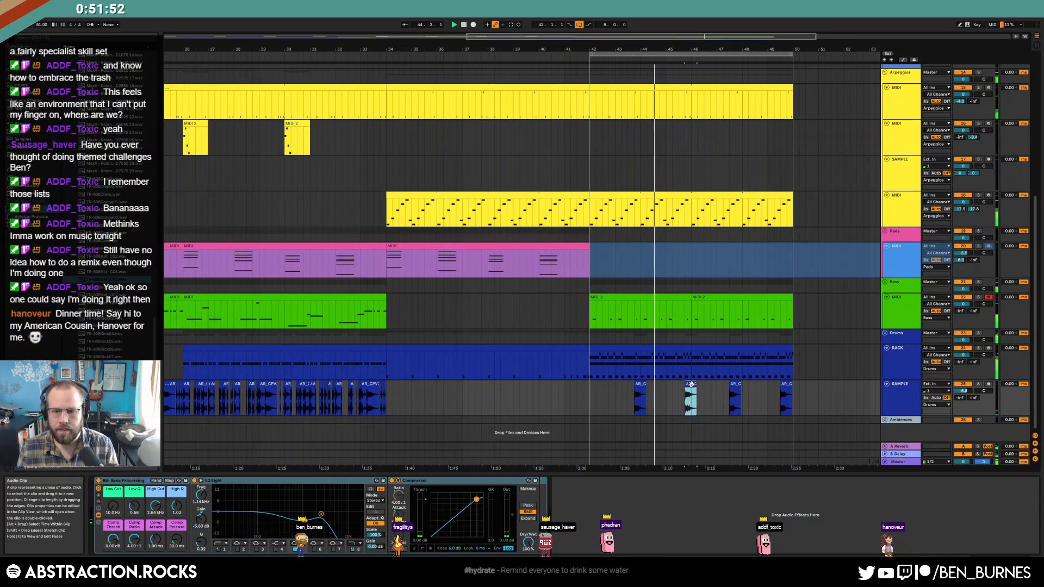
pyautogui.moveTo(743, 386); pyautogui.dragTo(744, 386)
pyautogui.click(786, 384)
pyautogui.press('Delete')
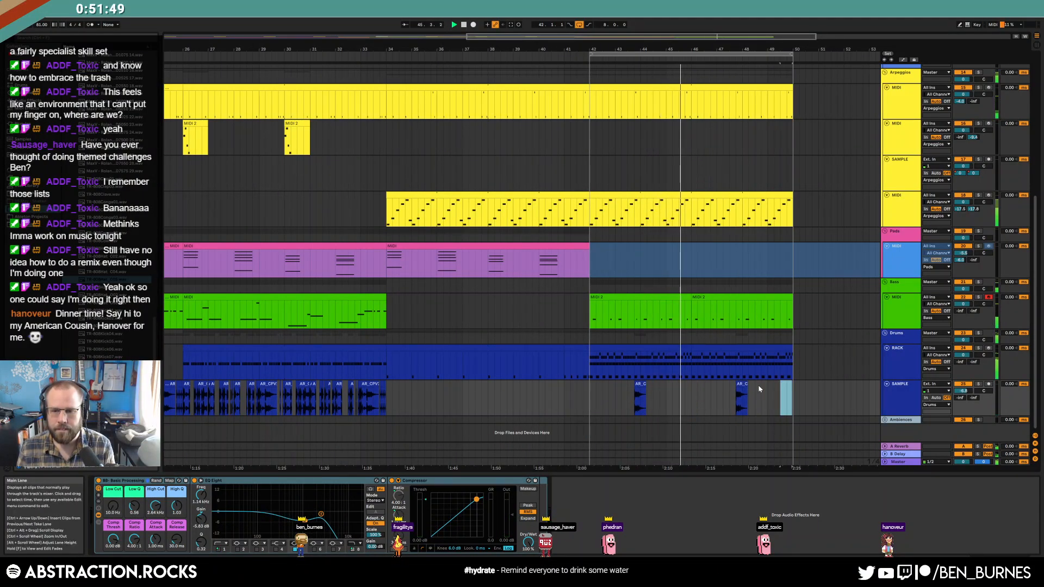
# Step: Stop playback, audition TR-808 snare samples in the browser and load TR-808Snare14 onto the drum rack's D1 pad
pyautogui.click(648, 349)
pyautogui.press('space')
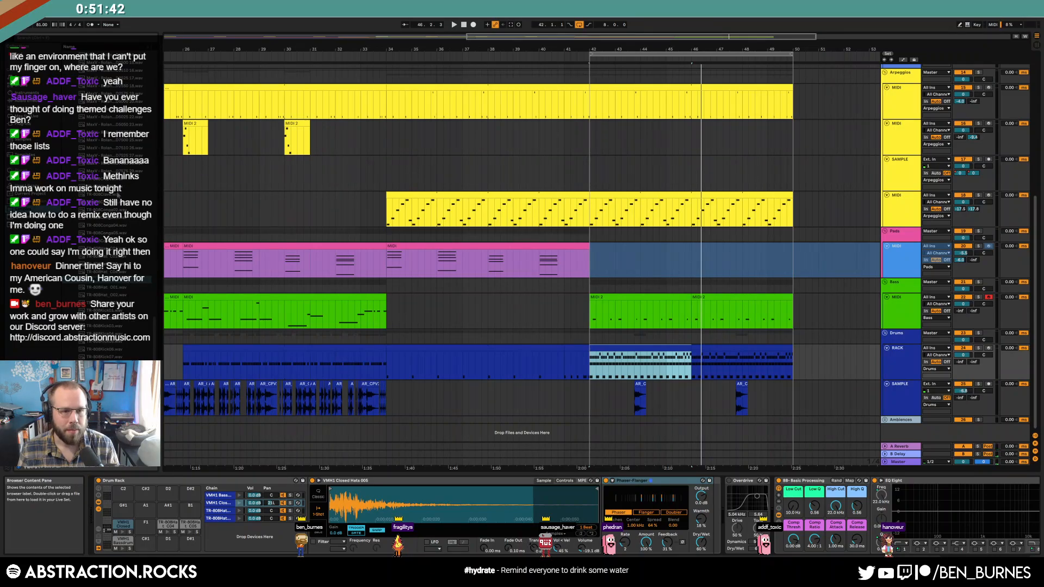
pyautogui.click(120, 187)
pyautogui.scroll(-10, 136, 331)
pyautogui.click(114, 353)
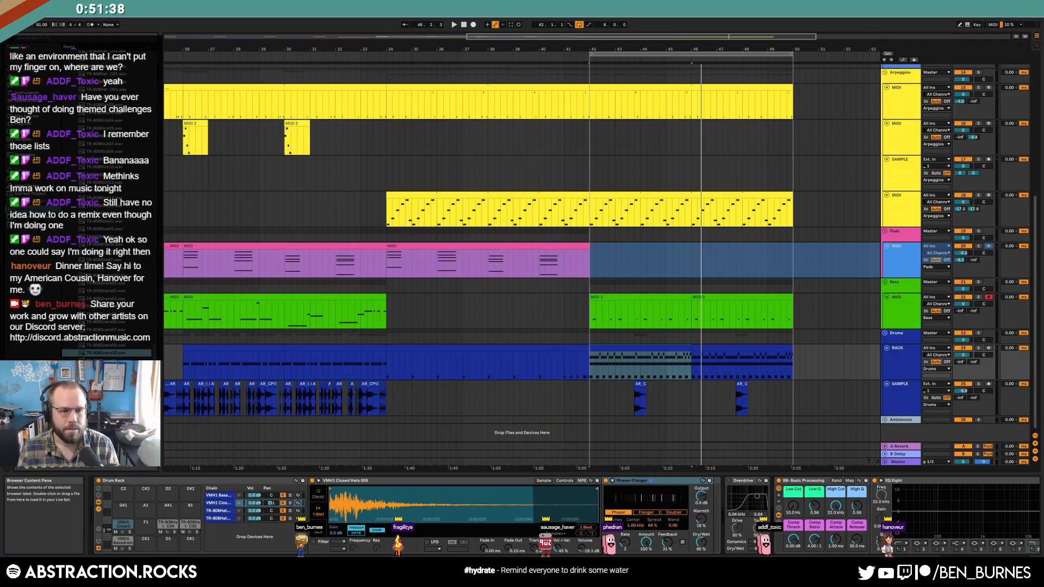
pyautogui.scroll(-1, 114, 357)
pyautogui.click(114, 358)
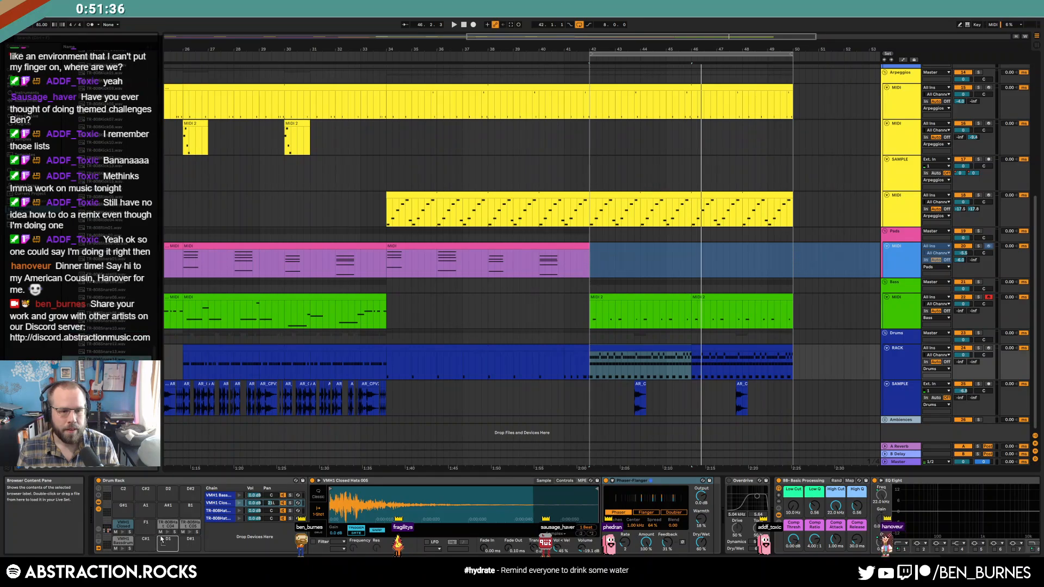
# Step: In the bar 42 drum clip, add TR-808Snare14 hits on beats 2 and 4 of bar one and duplicate them into bar two
pyautogui.doubleClick(658, 349)
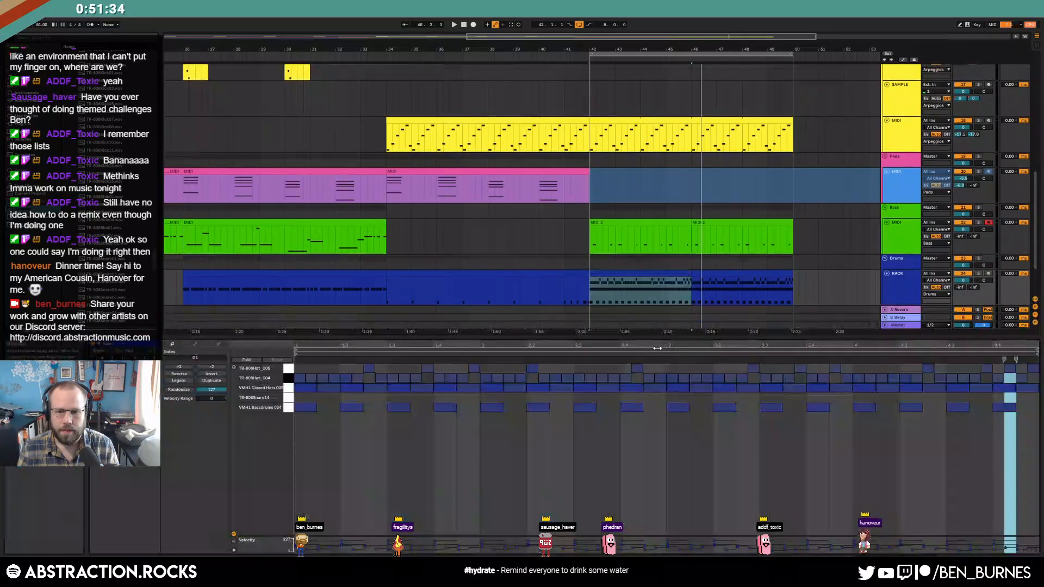
pyautogui.doubleClick(356, 397)
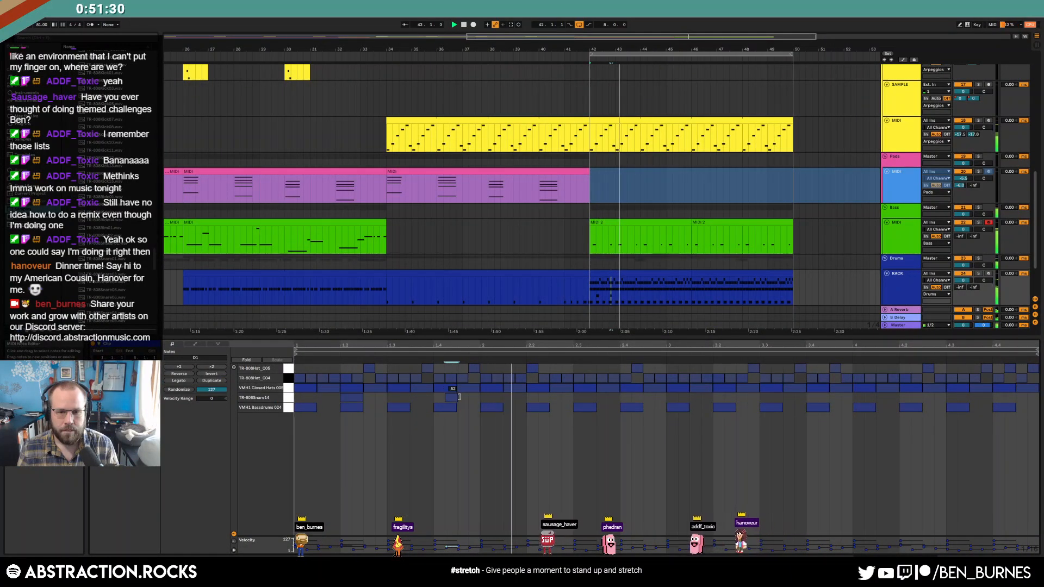
pyautogui.doubleClick(452, 398)
pyautogui.doubleClick(454, 399)
pyautogui.doubleClick(444, 398)
pyautogui.press('space')
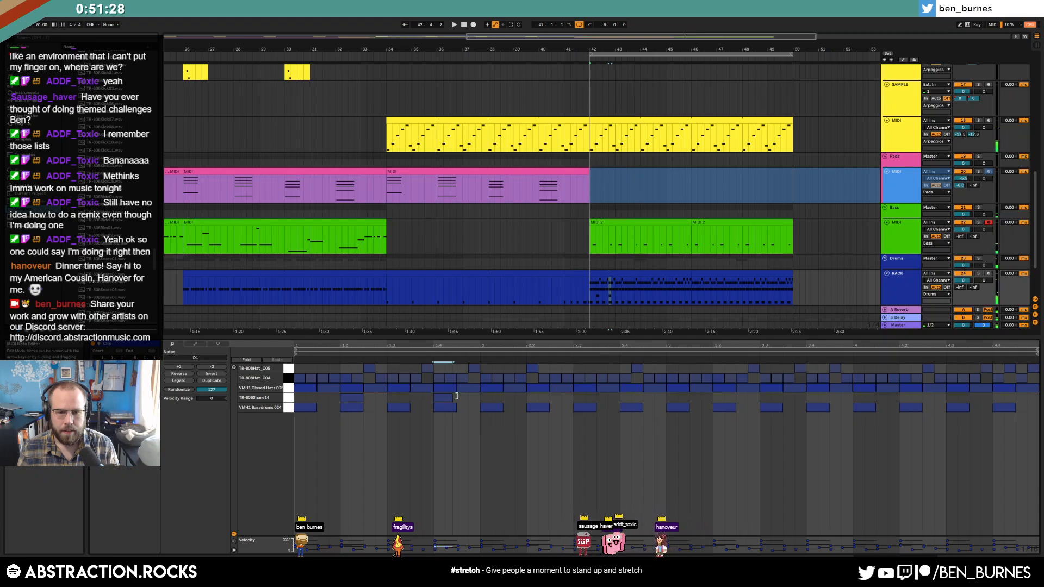
pyautogui.moveTo(480, 399); pyautogui.dragTo(295, 400)
pyautogui.hotkey('ctrl', 'd')
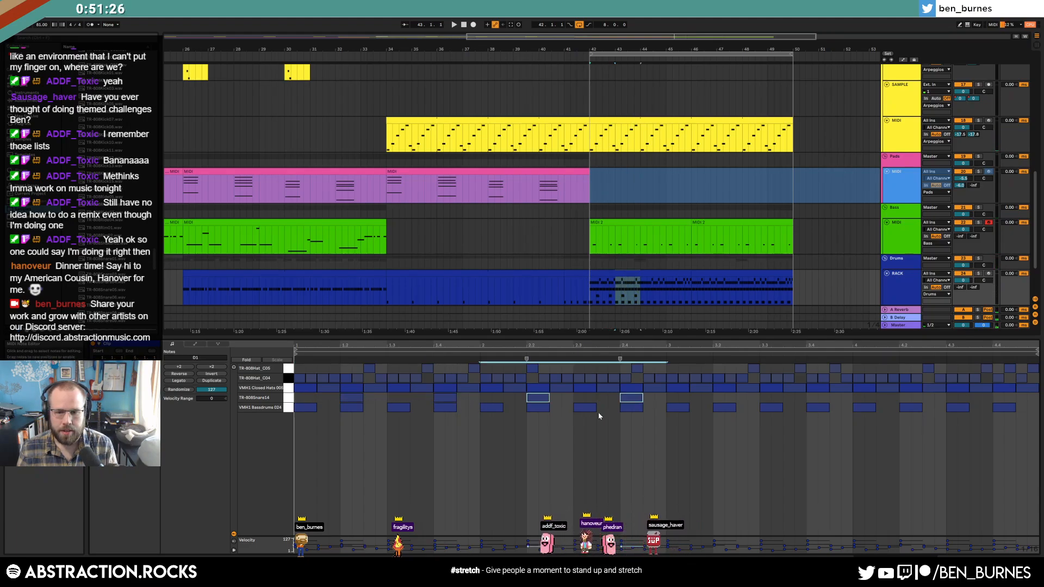
# Step: In the bar 42 drum clip, duplicate the two-bar TR-808Snare14 pattern into bars three and four, and add an extra hit at the end
pyautogui.moveTo(667, 397); pyautogui.dragTo(298, 400)
pyautogui.hotkey('ctrl', 'd')
pyautogui.click(1019, 432)
pyautogui.click(1032, 398)
# Step: Extend the four-bar drum pattern with the new snares through bar 49 and select all TR-808Snare14 notes
pyautogui.click(664, 276)
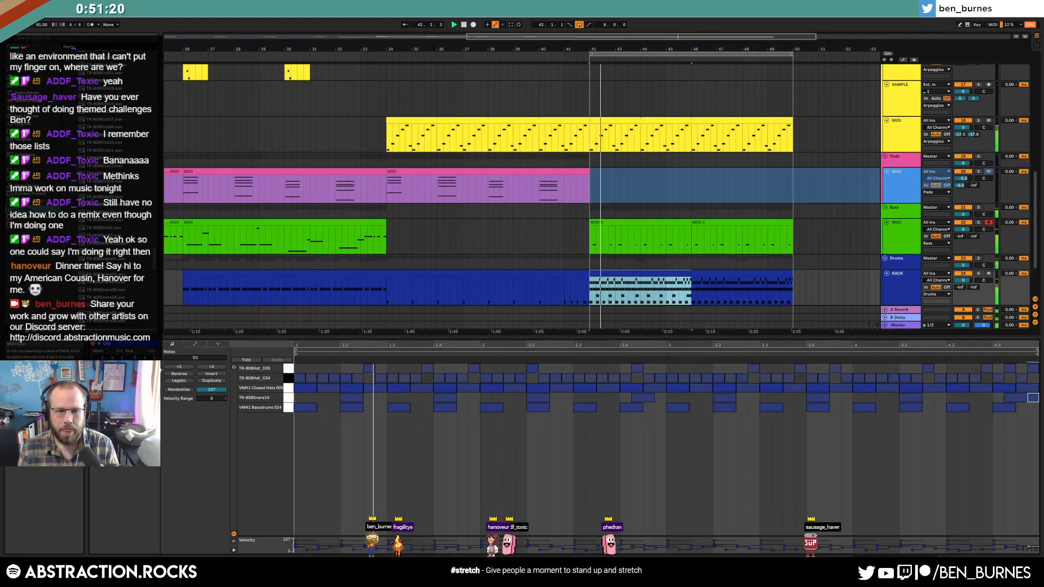
pyautogui.moveTo(688, 275); pyautogui.dragTo(790, 275)
pyautogui.hotkey('shift', 'Tab')
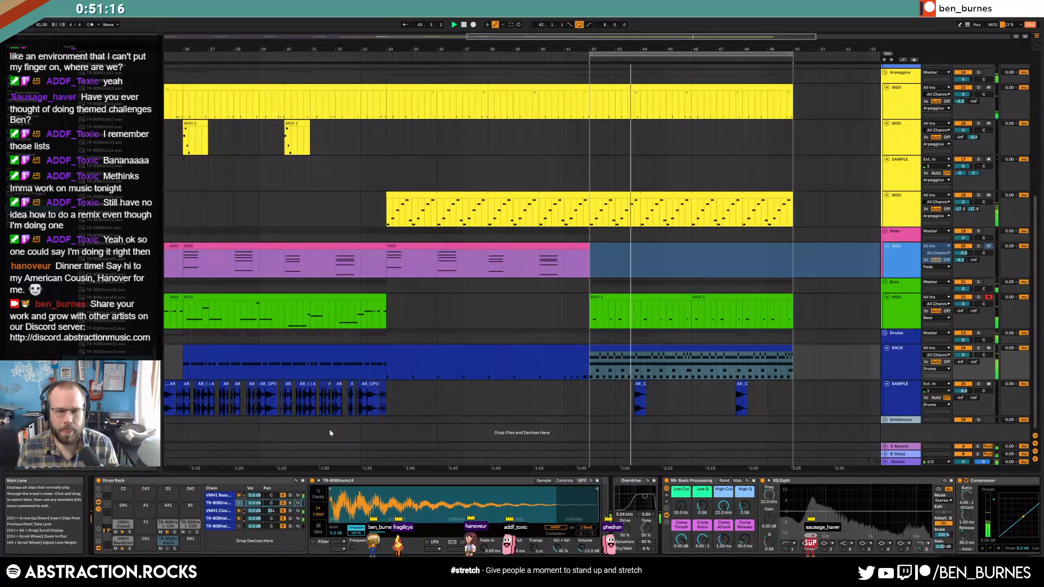
pyautogui.doubleClick(692, 347)
pyautogui.click(288, 398)
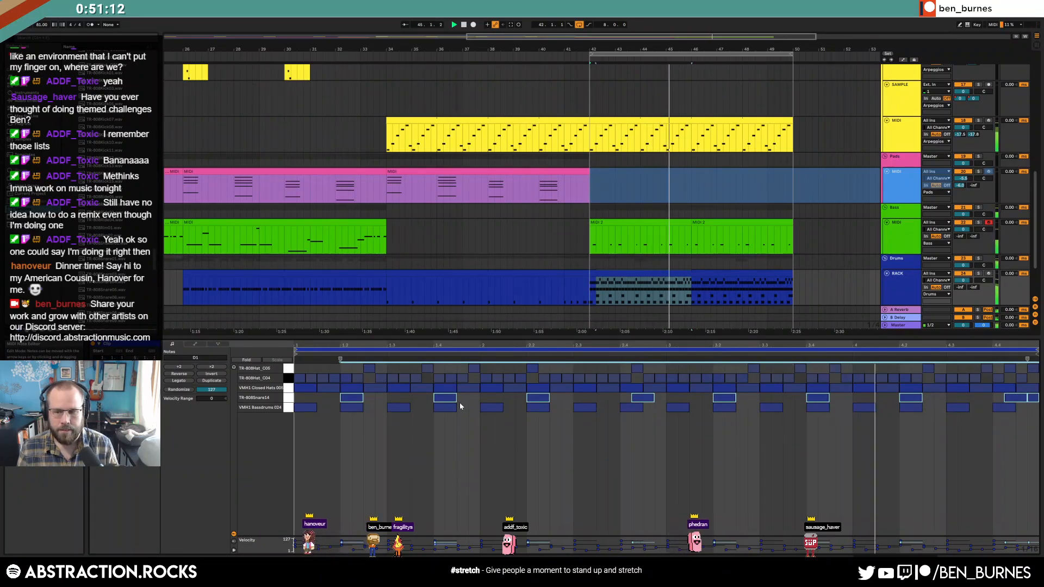
# Step: Adjust the fade-out and transposition of the TR-808Snare14 sample in the drum rack
pyautogui.hotkey('shift', 'Tab')
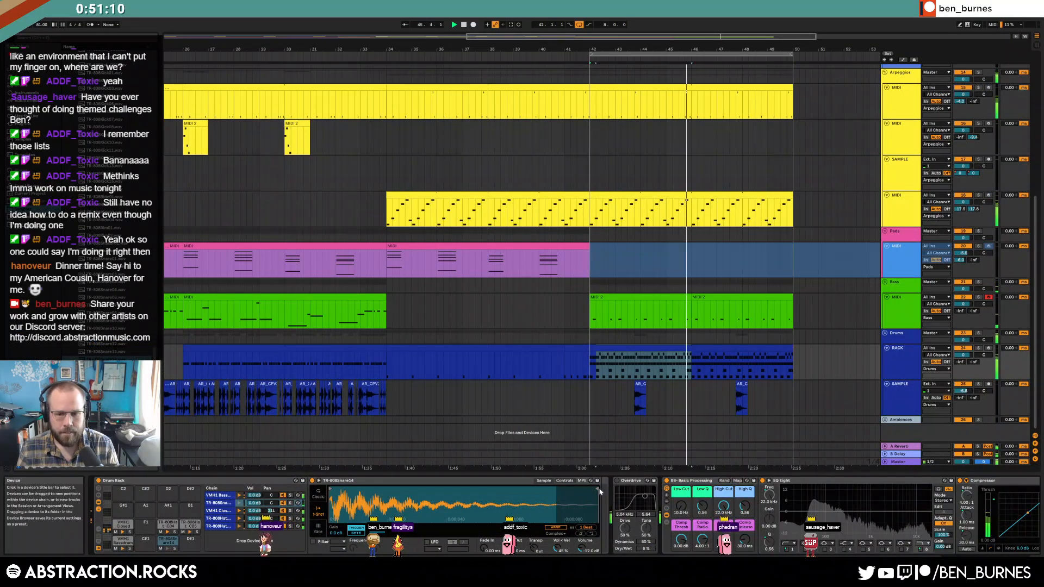
pyautogui.moveTo(599, 487); pyautogui.dragTo(492, 495)
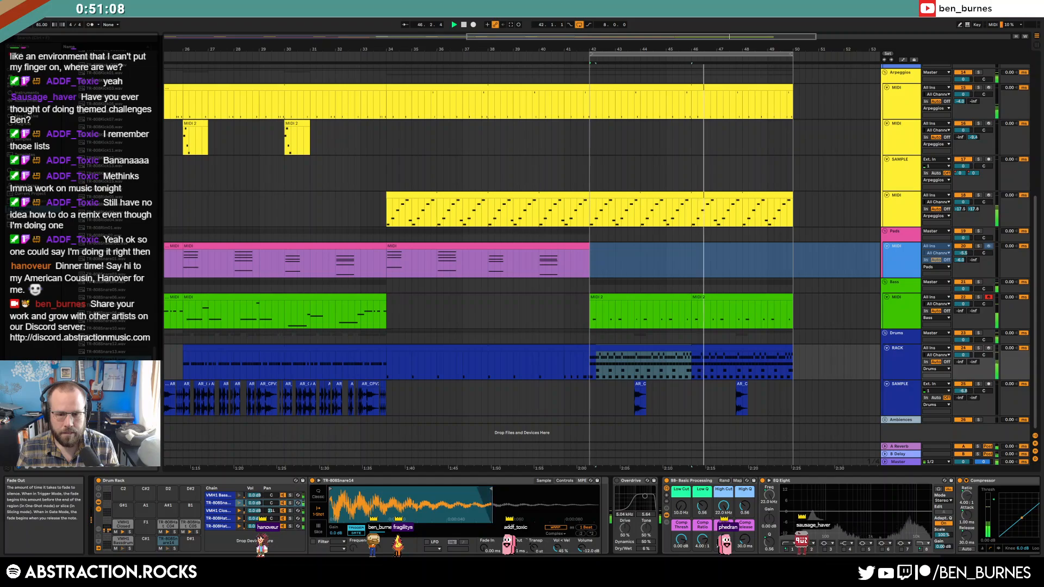
pyautogui.moveTo(509, 548); pyautogui.dragTo(508, 530)
pyautogui.moveTo(526, 489); pyautogui.dragTo(607, 492)
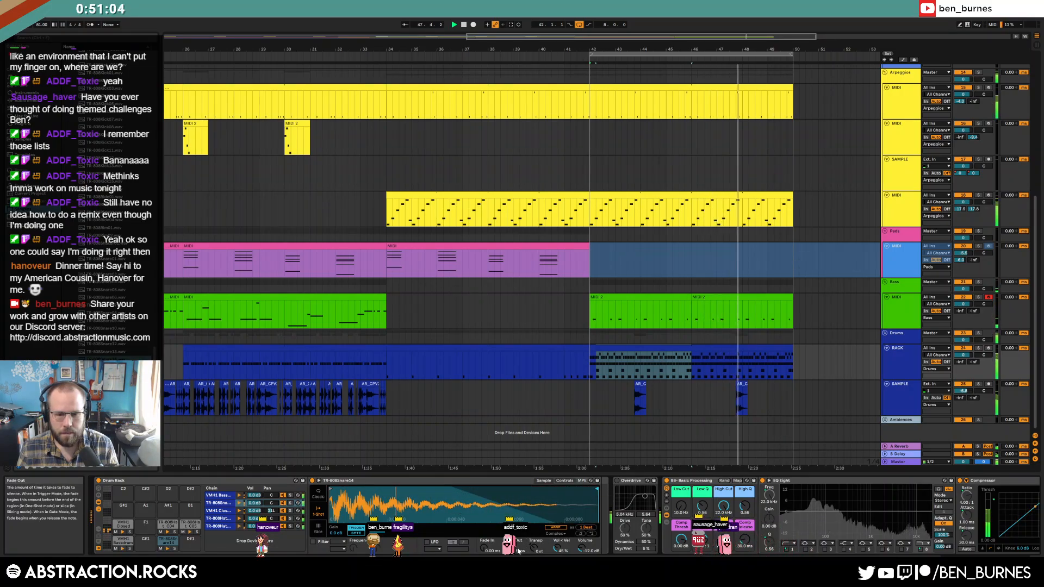
pyautogui.moveTo(535, 549); pyautogui.dragTo(535, 532)
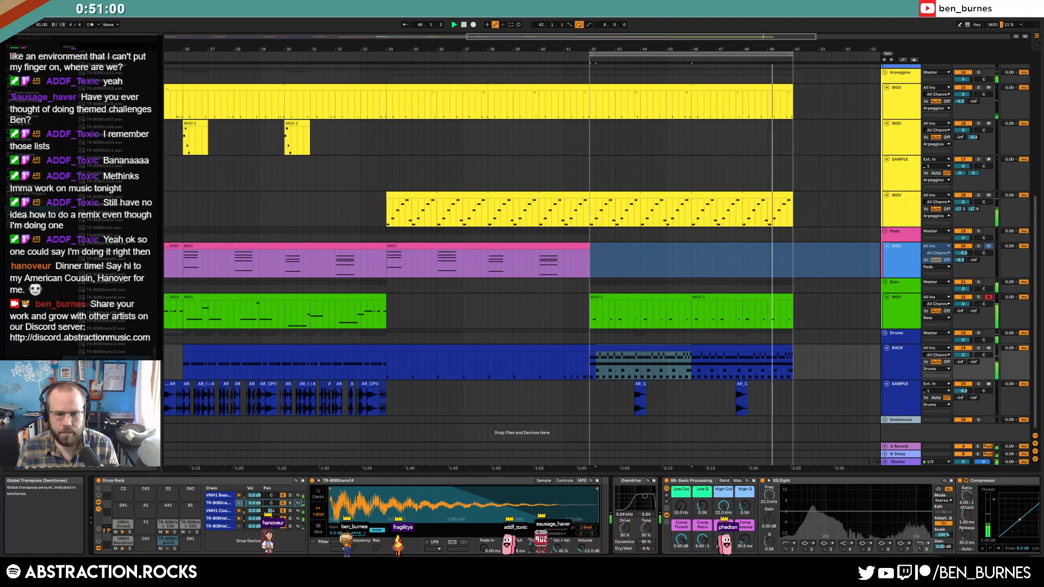
# Step: Stop playback, audition the TR-808Snare14 pad on its own several times, and restart the loop
pyautogui.hotkey('shift', 'Tab')
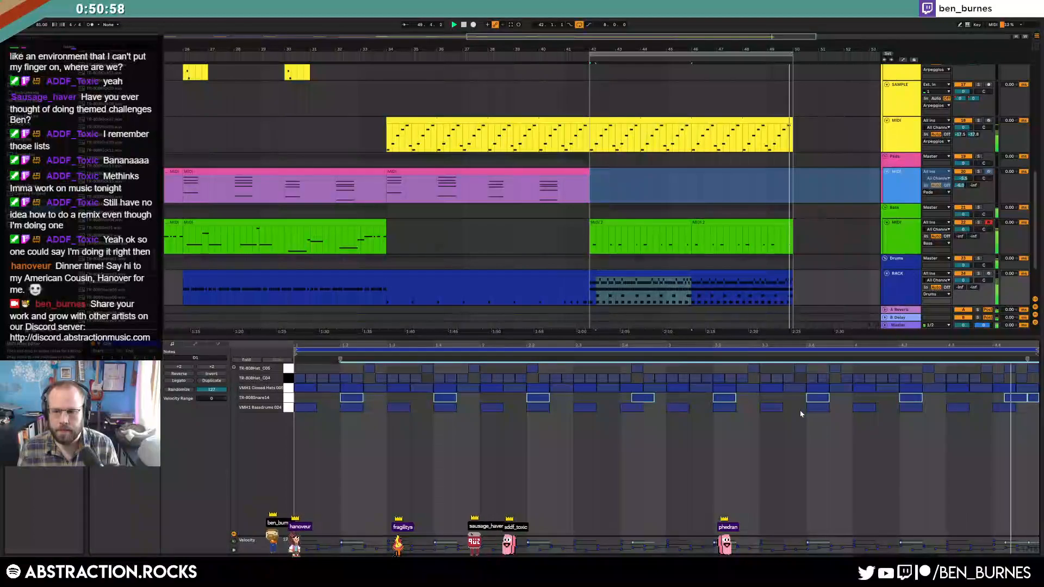
pyautogui.hotkey('shift', 'Tab')
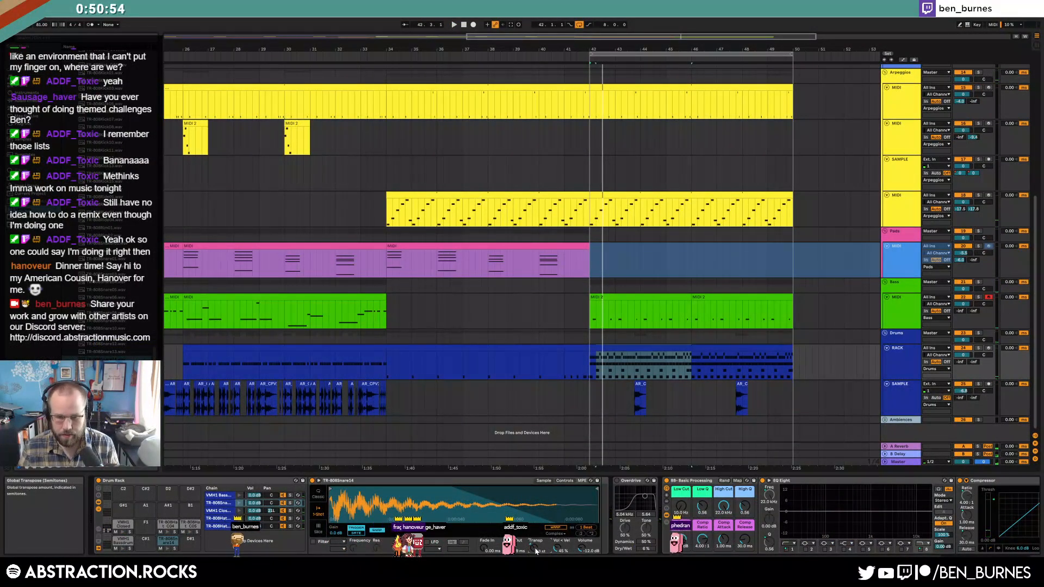
pyautogui.click(168, 549)
pyautogui.click(167, 549)
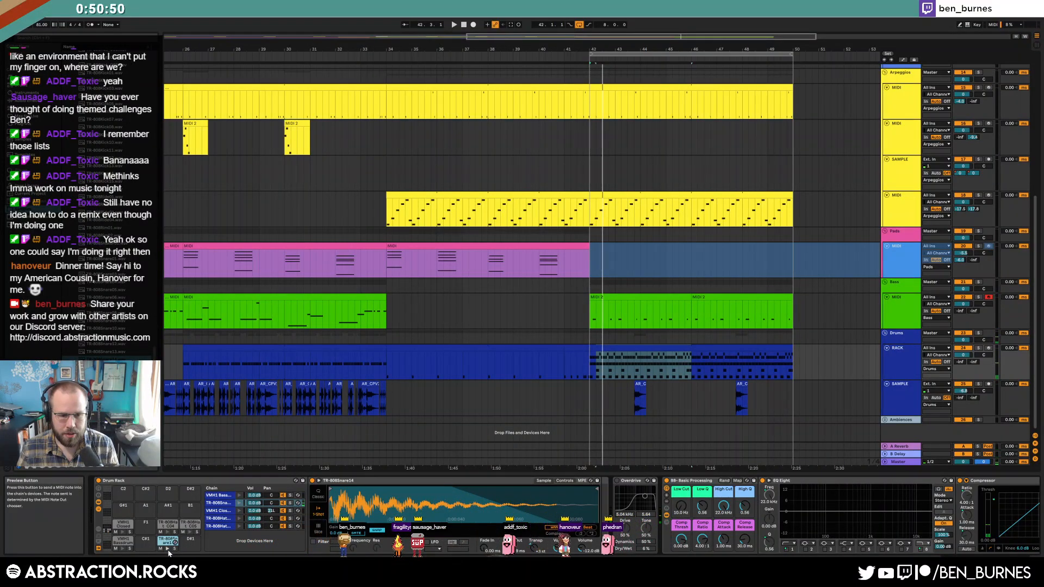
pyautogui.click(168, 551)
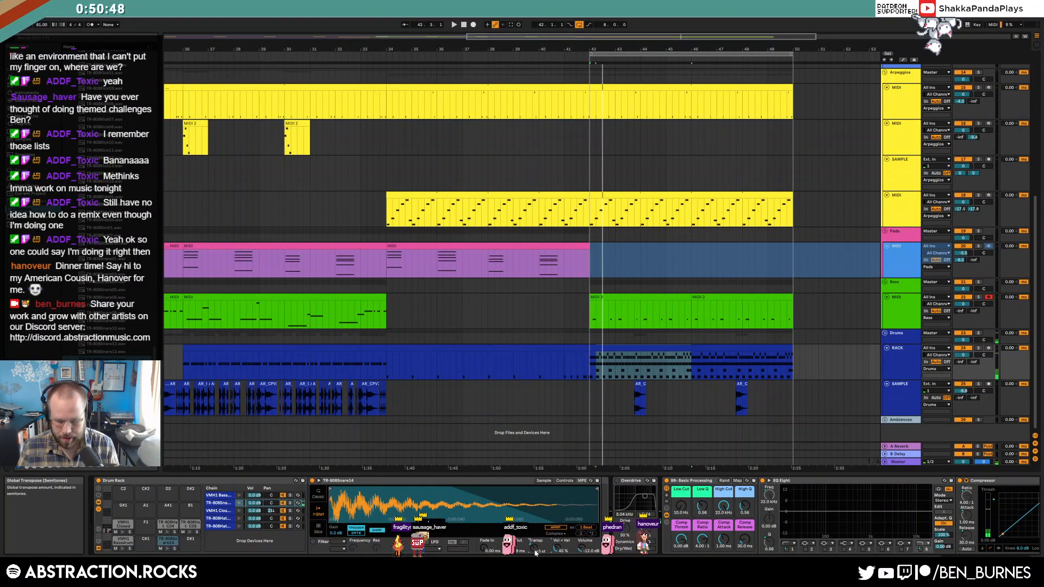
pyautogui.click(169, 550)
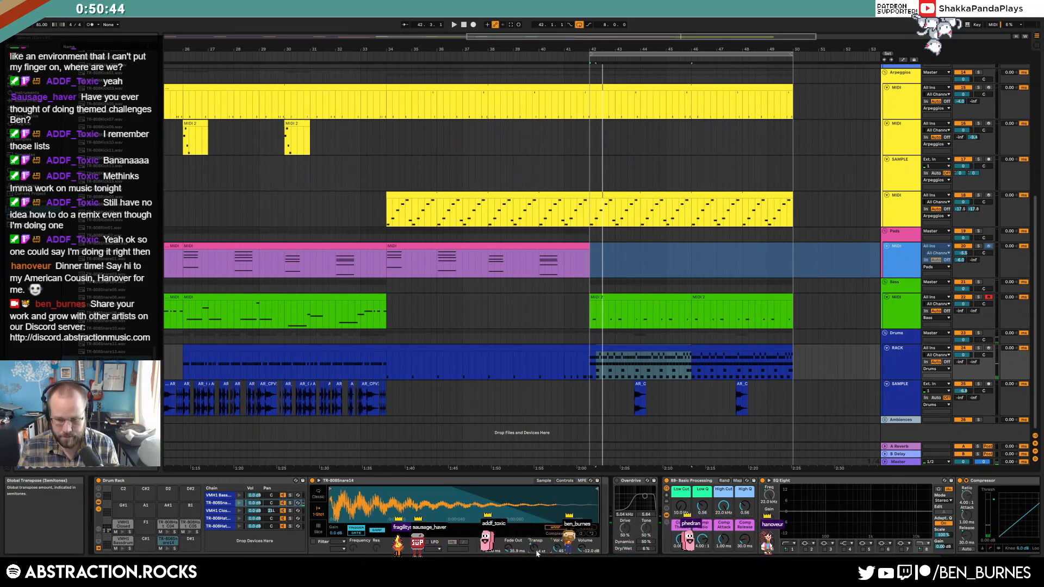
pyautogui.press('space')
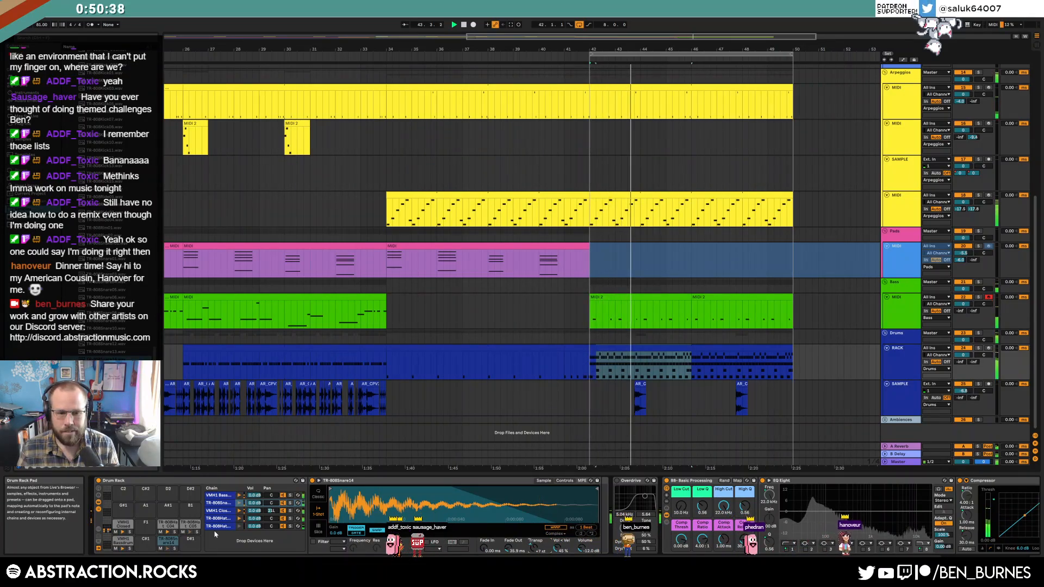
# Step: Group the TR-808Snare14 sampler into an Instrument Rack, show its chain list and duplicate the snare chain
pyautogui.click(412, 484)
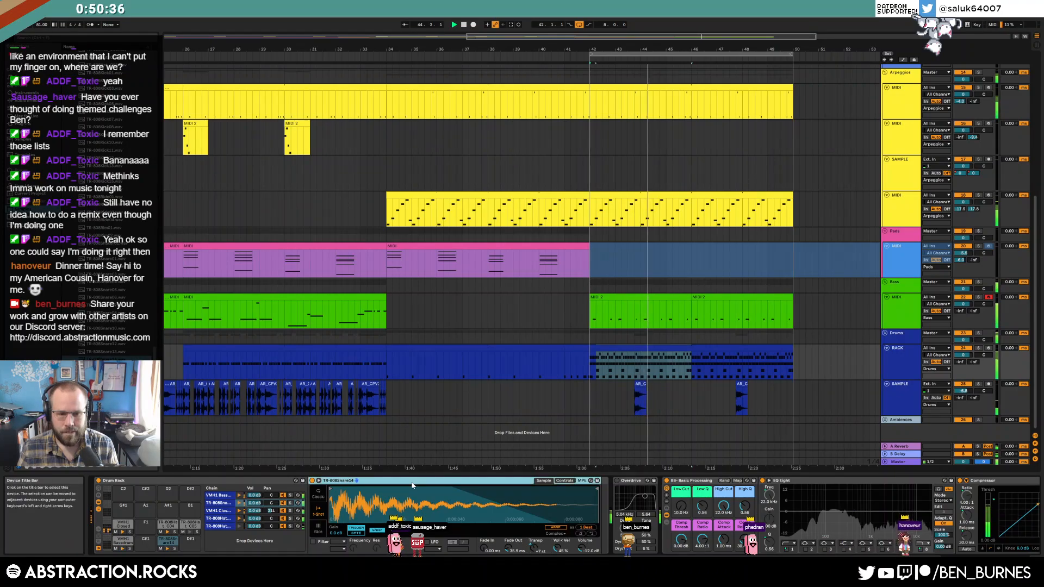
pyautogui.hotkey('ctrl', 'g')
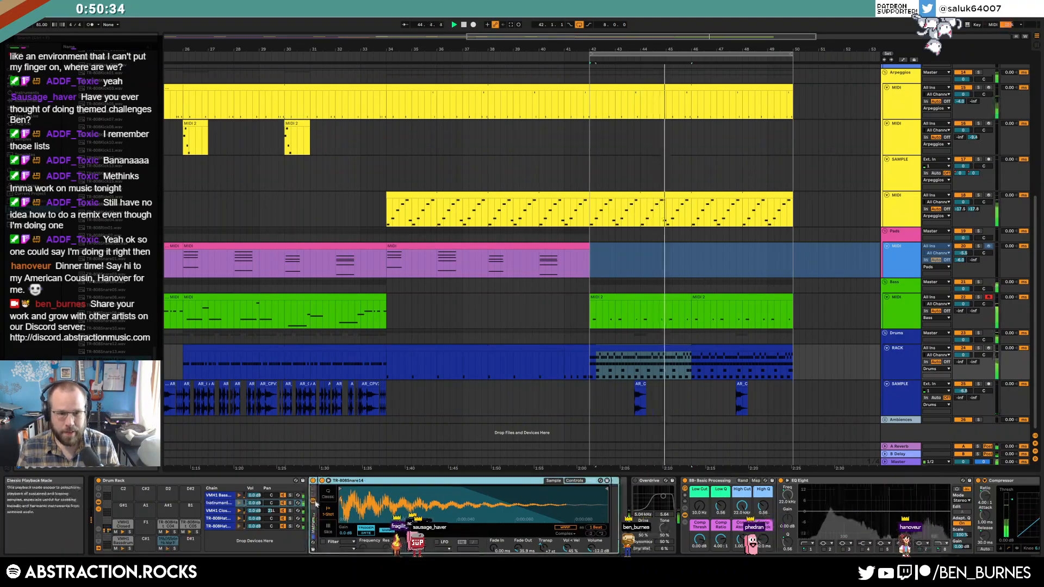
pyautogui.click(314, 500)
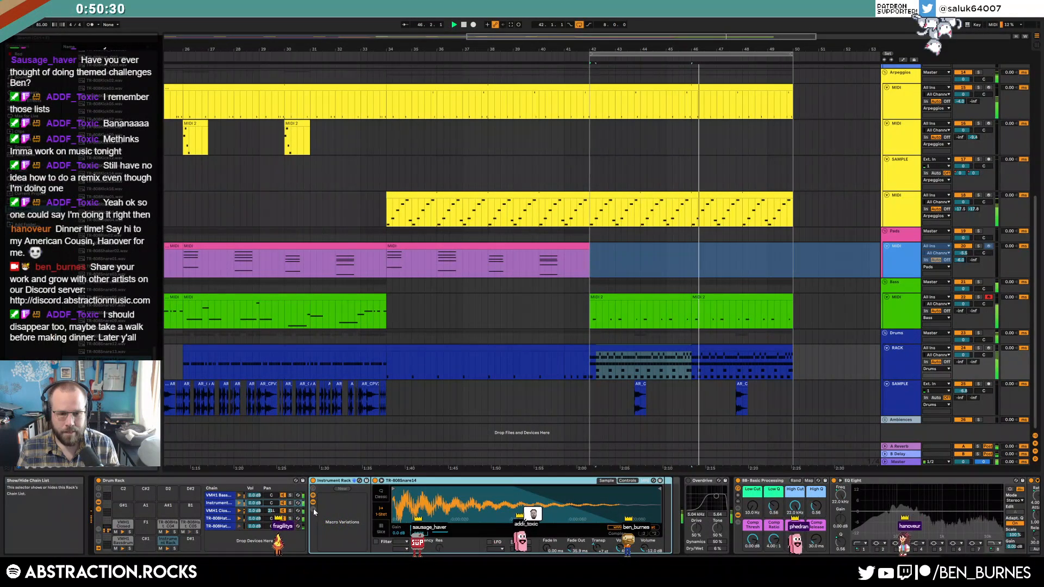
pyautogui.click(314, 508)
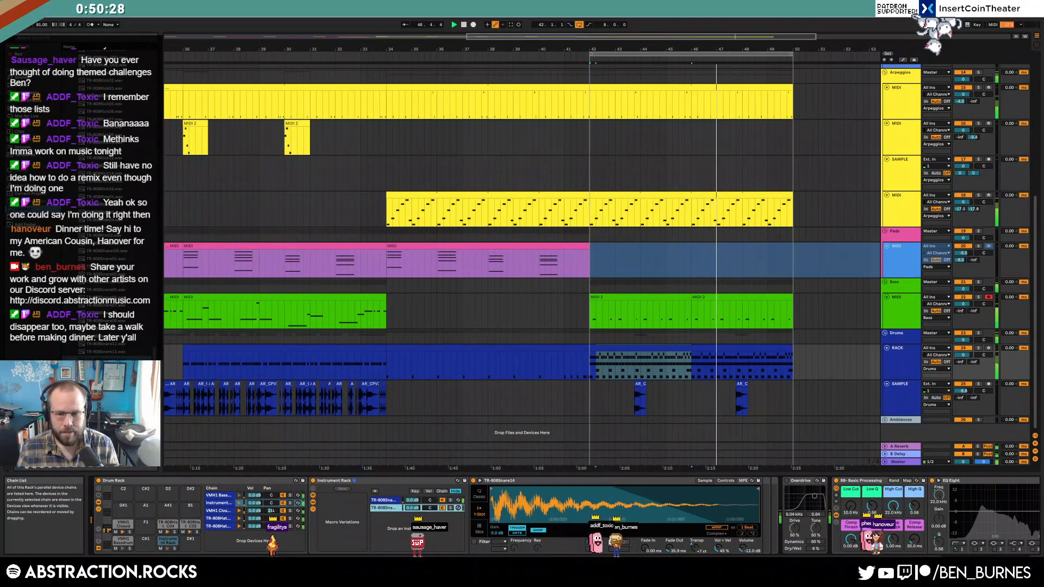
pyautogui.hotkey('ctrl', 'd')
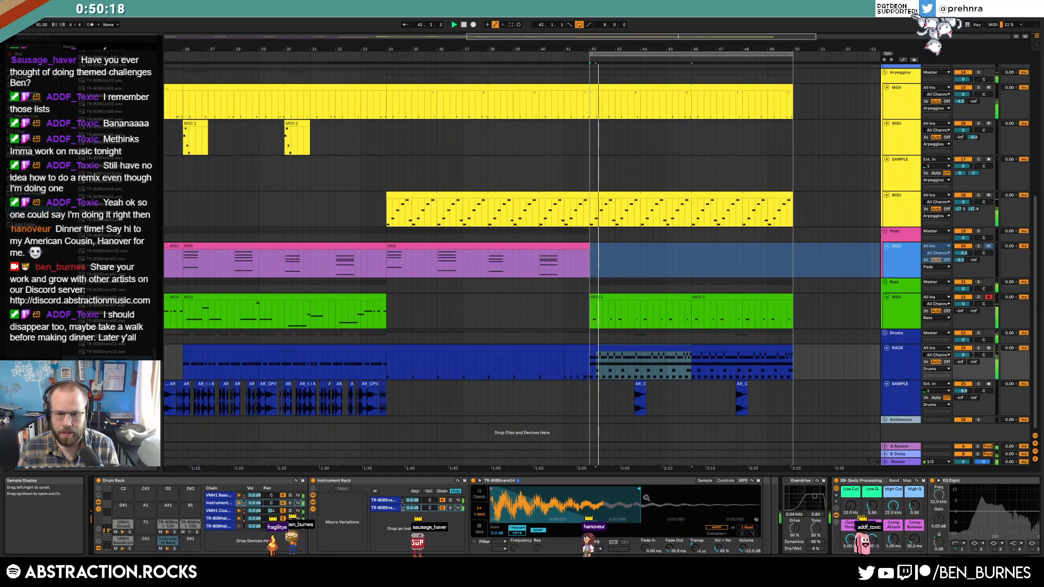
# Step: Shorten the fade-out of the TR-808Snare14 sample in the duplicated chain
pyautogui.moveTo(673, 551); pyautogui.dragTo(673, 554)
pyautogui.moveTo(652, 489); pyautogui.dragTo(626, 490)
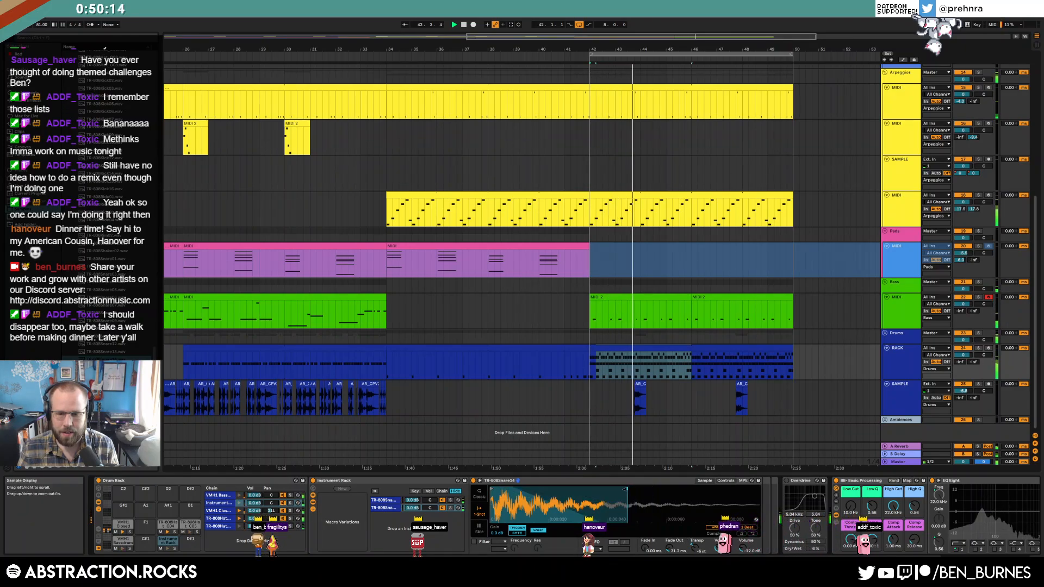
pyautogui.hotkey('shift', 'Tab')
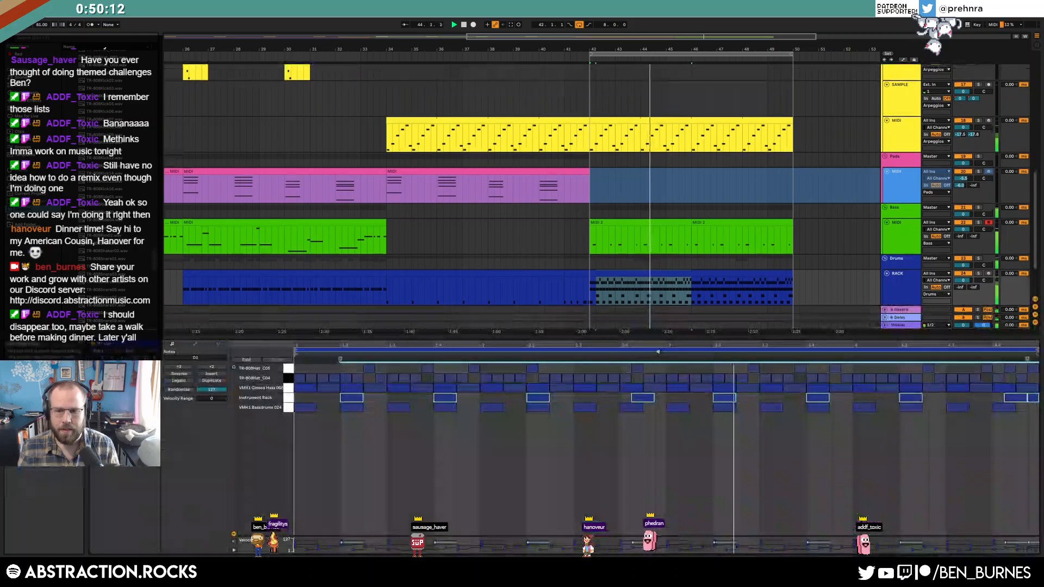
pyautogui.hotkey('shift', 'Tab')
# Step: Raise the drum SAMPLE track's B-Delay send automation to about -17 dB from bar 42 onward
pyautogui.click(656, 408)
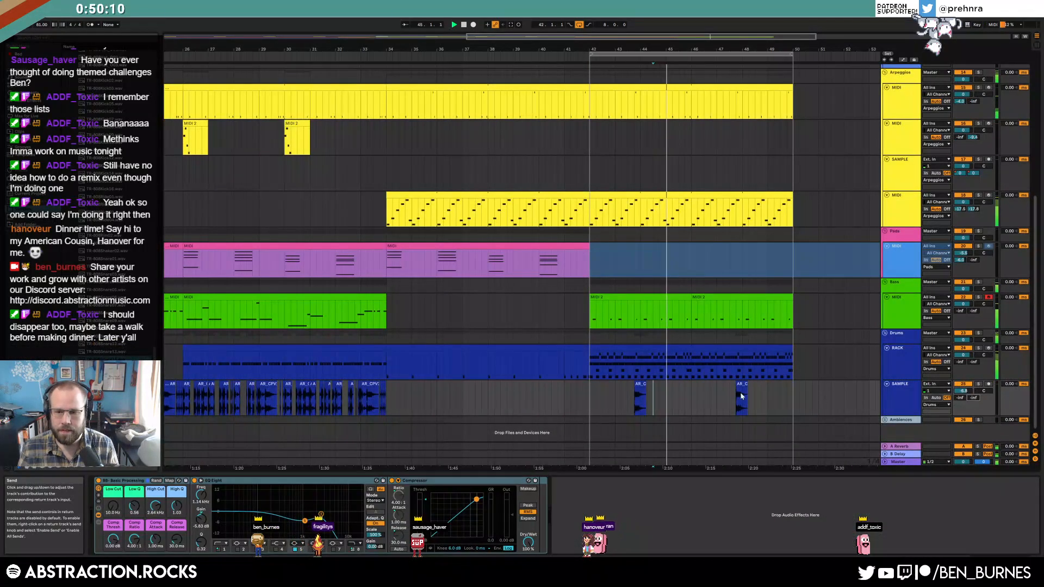
pyautogui.press('a')
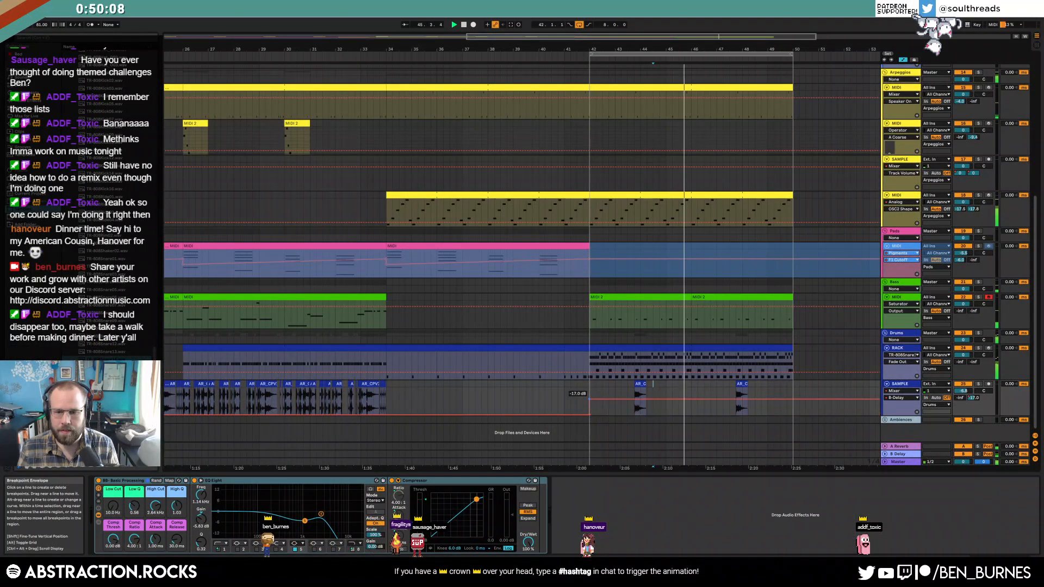
pyautogui.press('a')
# Step: Deactivate the short stretch after bar 42 on the pads MIDI track and check its automation
pyautogui.scroll(3, 594, 419)
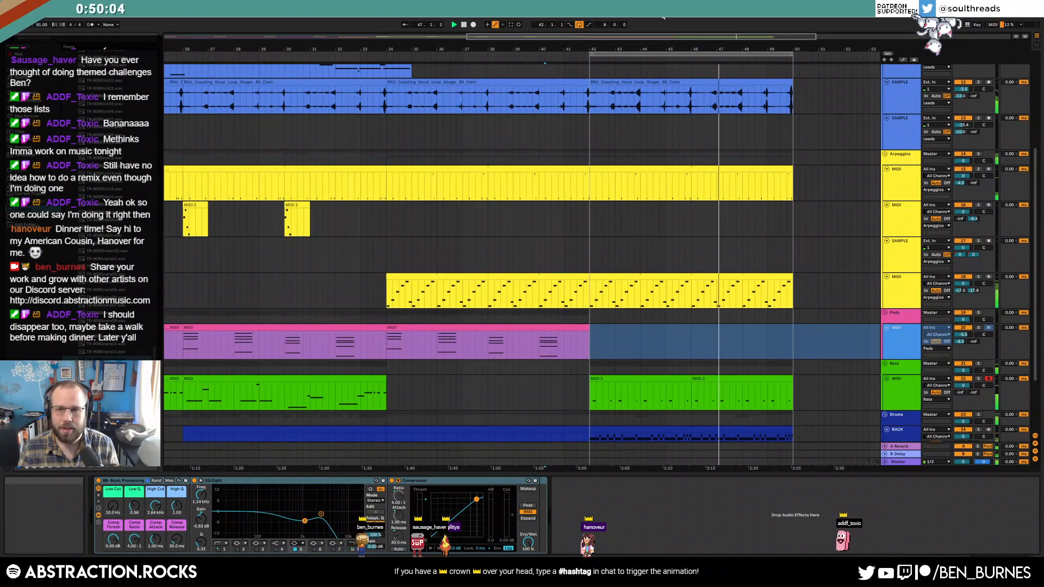
pyautogui.moveTo(751, 37); pyautogui.dragTo(809, 118)
pyautogui.moveTo(460, 335); pyautogui.dragTo(492, 333)
pyautogui.press('0')
pyautogui.click(515, 340)
pyautogui.press('a')
pyautogui.press('a')
pyautogui.press('a')
pyautogui.press('a')
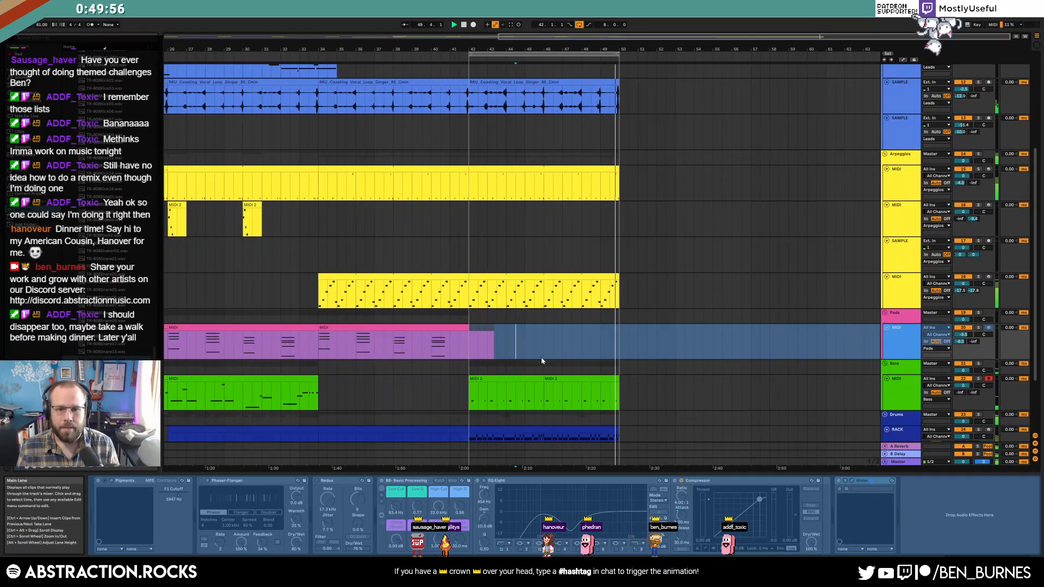
# Step: Fold the pads MIDI track and the bass MIDI track in the arrangement
pyautogui.click(888, 327)
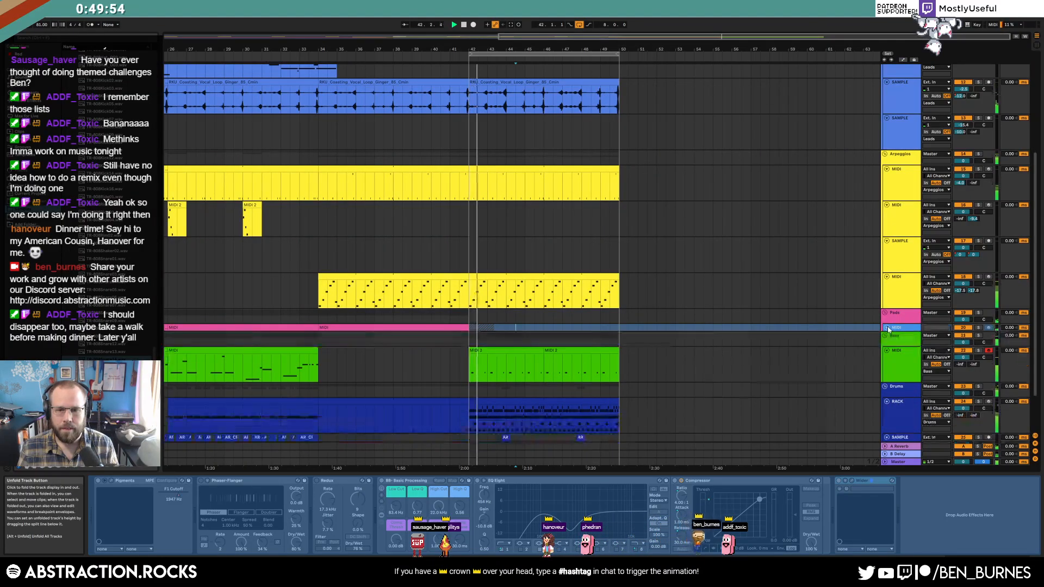
pyautogui.click(778, 378)
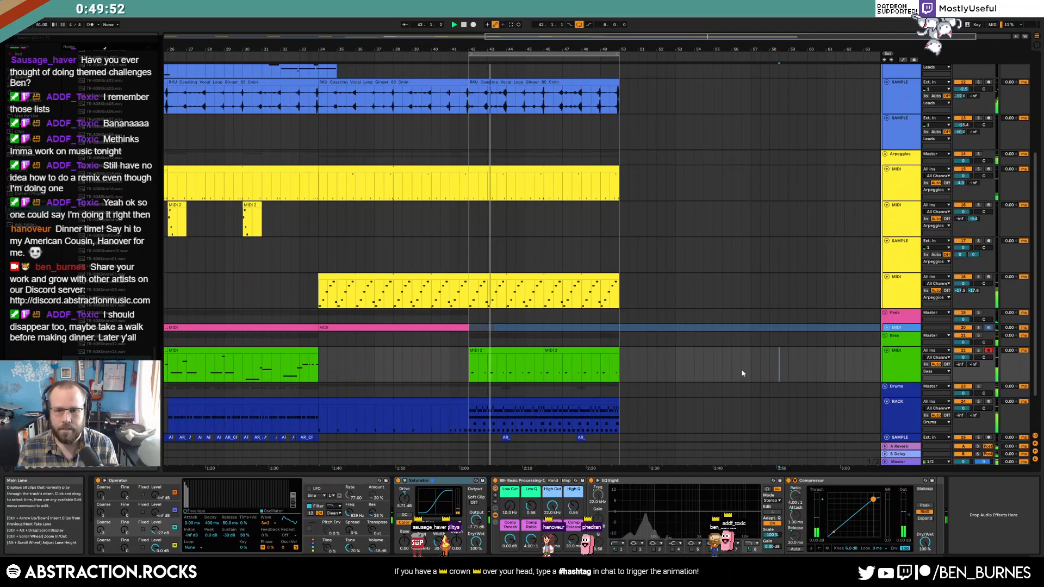
pyautogui.click(887, 351)
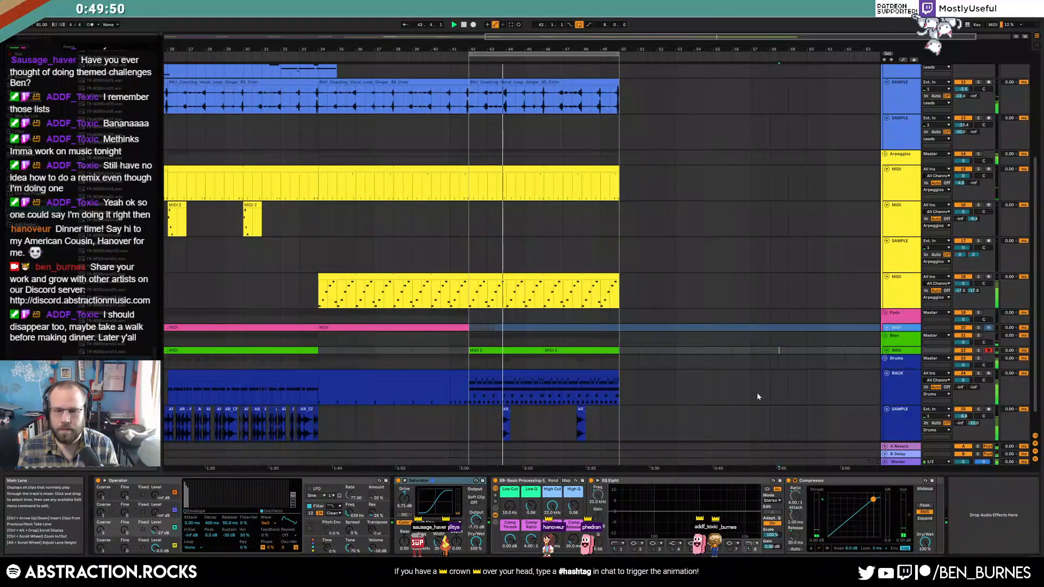
# Step: Select the drum RACK track and audition further samples in the browser's drum sample list
pyautogui.click(900, 386)
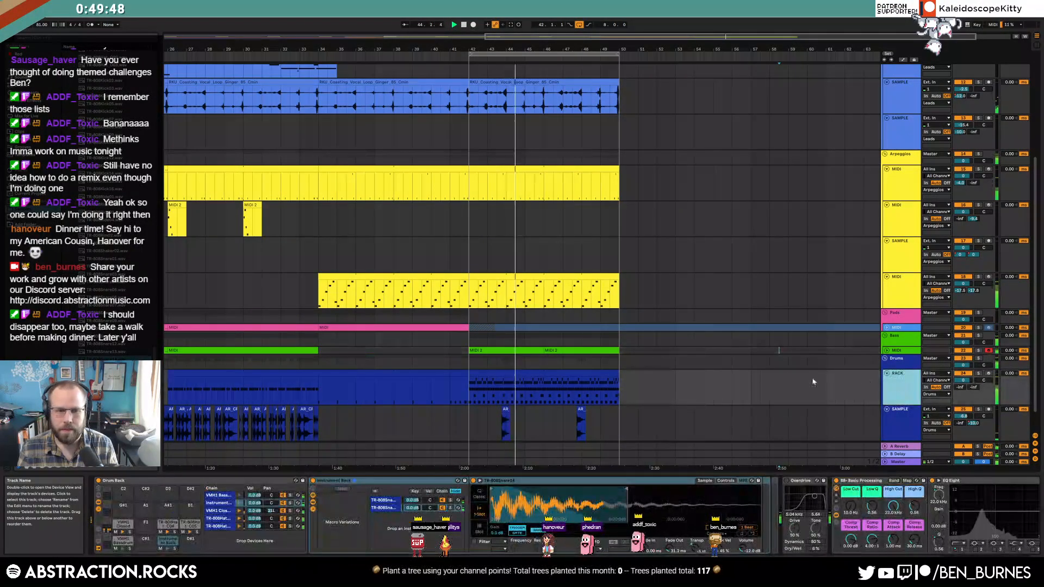
pyautogui.scroll(7, 109, 135)
pyautogui.click(109, 135)
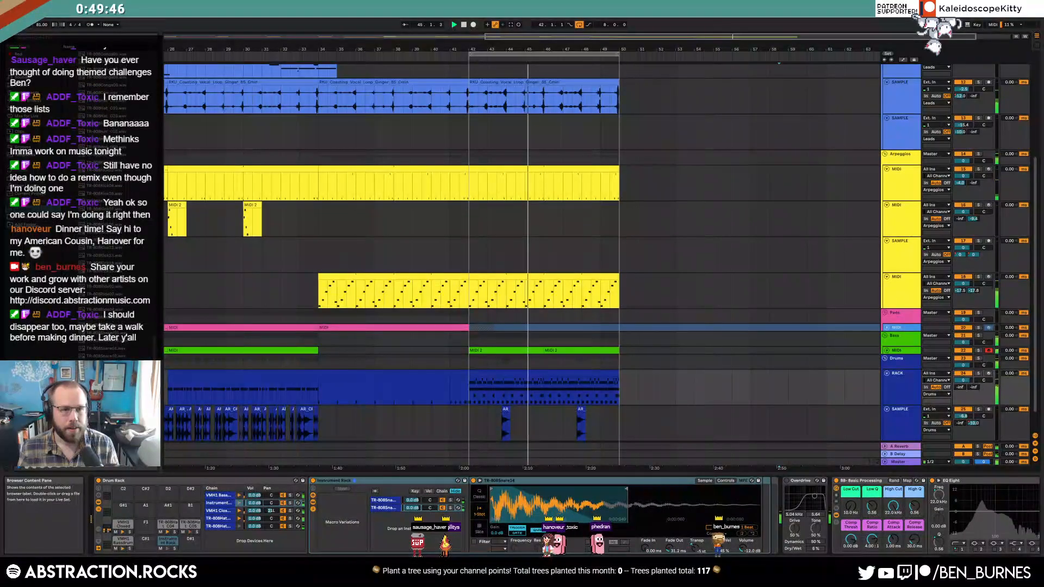
pyautogui.press('Down')
pyautogui.press('Down')
pyautogui.press('Down')
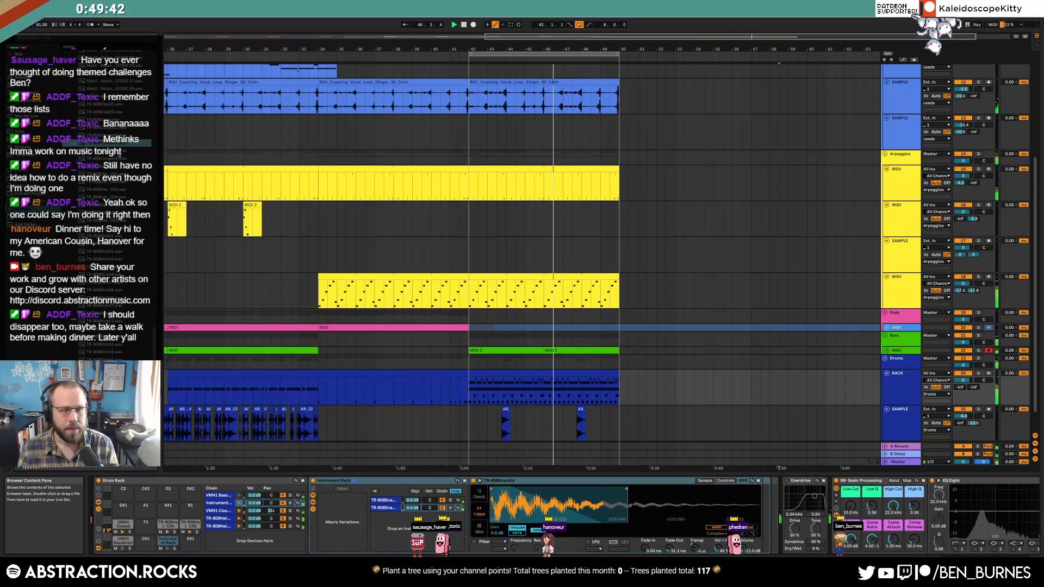
pyautogui.press('Up')
pyautogui.press('Down')
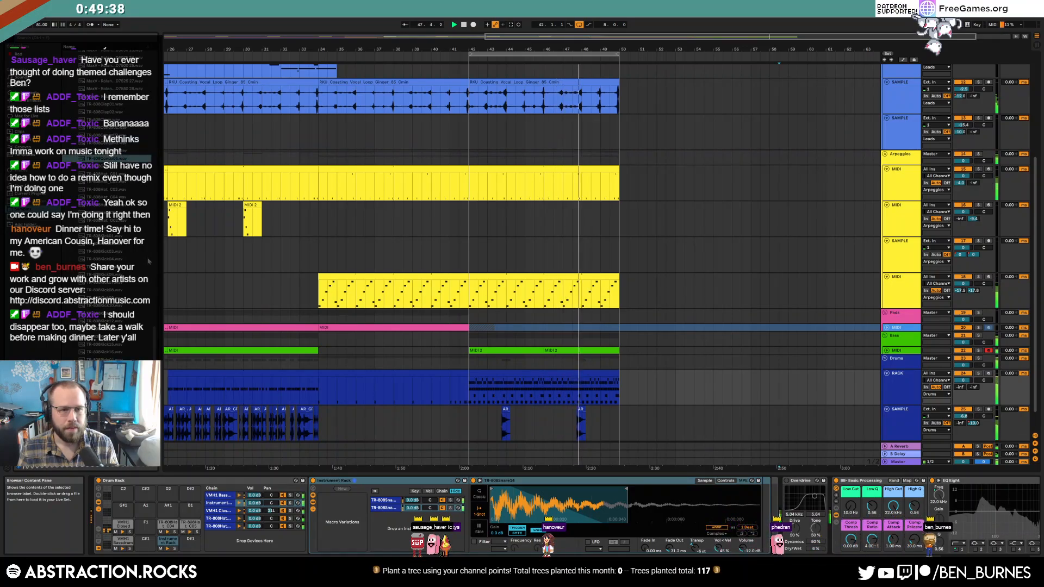
# Step: Stop playback, unfold the Utility group and open the ADSR Sample Manager plug-in window on its SAMPLES track
pyautogui.scroll(4, 685, 309)
pyautogui.scroll(2, 685, 307)
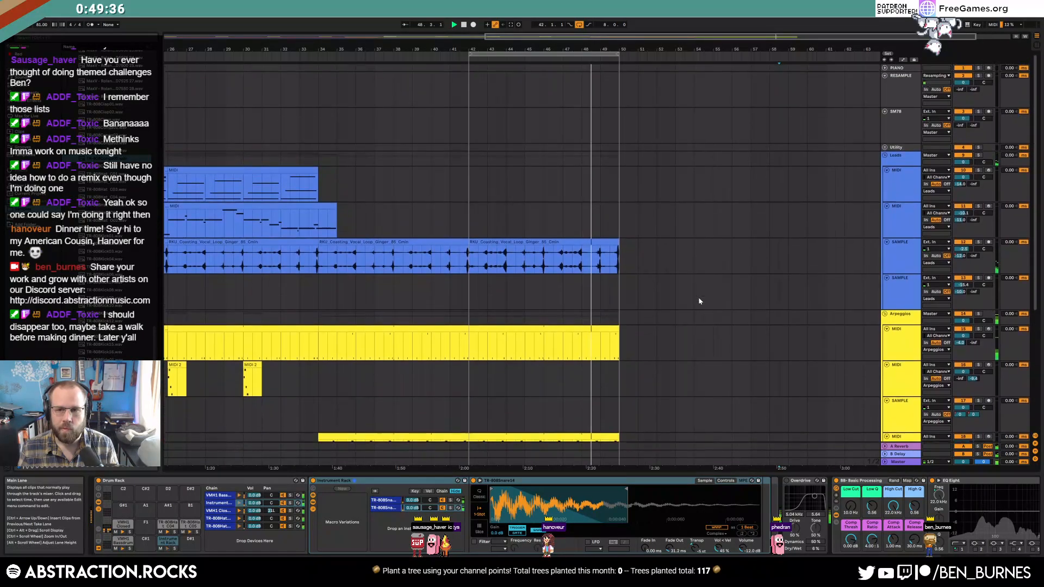
pyautogui.click(890, 148)
pyautogui.click(885, 148)
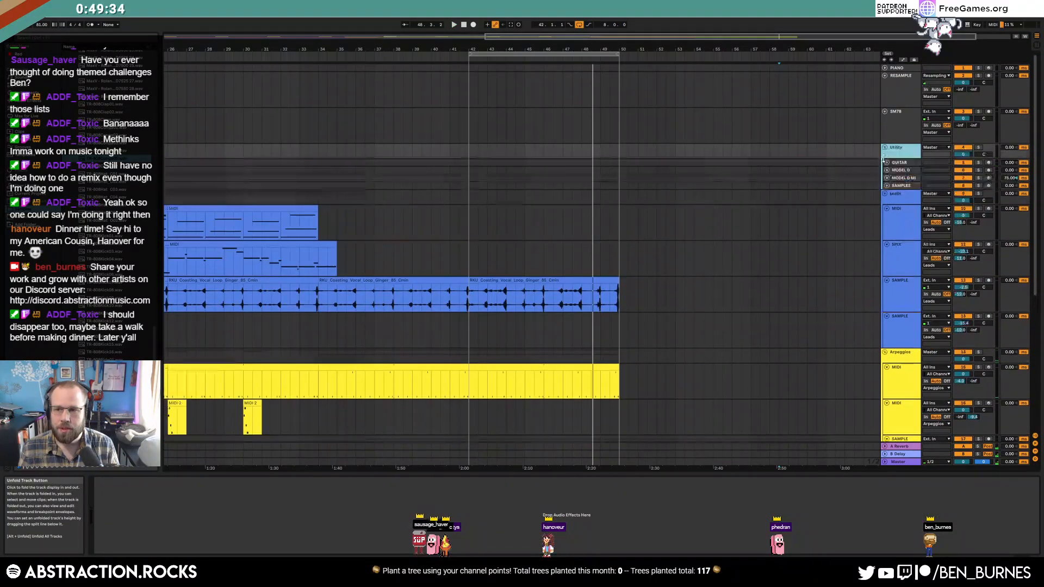
pyautogui.click(901, 186)
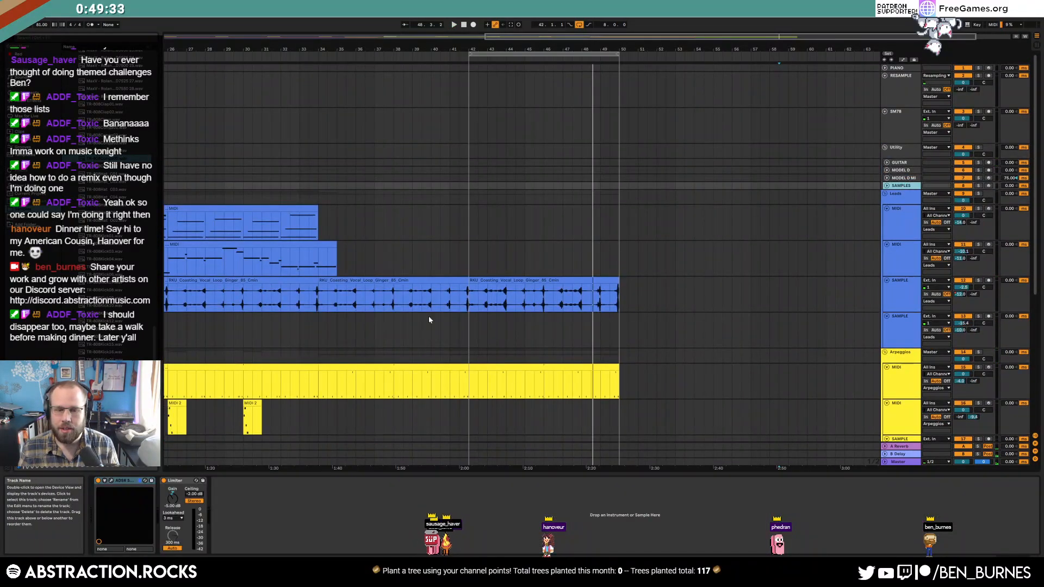
pyautogui.click(111, 482)
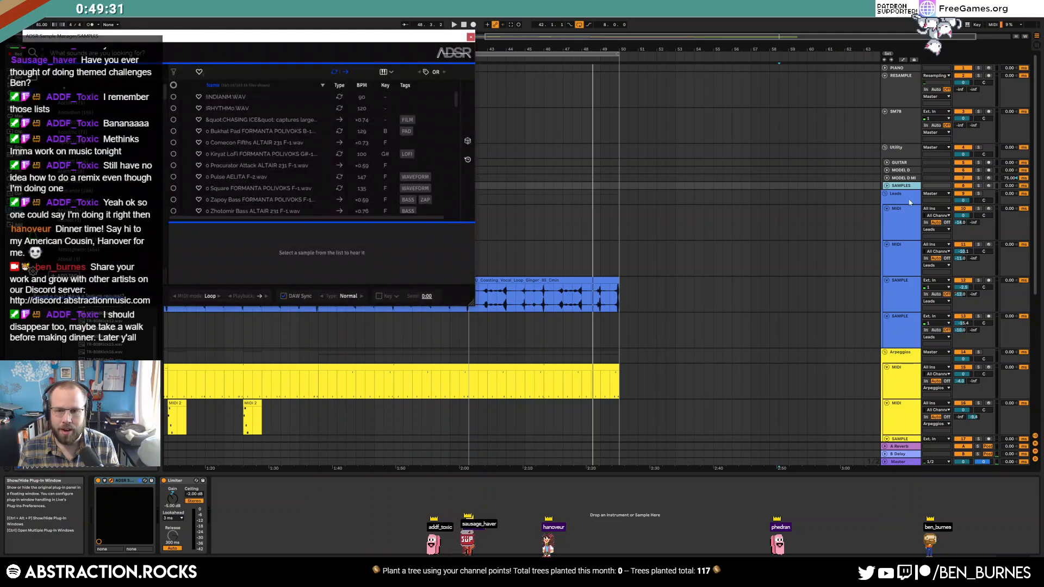
# Step: Bring up random samples in the Sample Manager and add VEE Open Hihat 58.wav to the drum RACK as a new chain
pyautogui.click(467, 141)
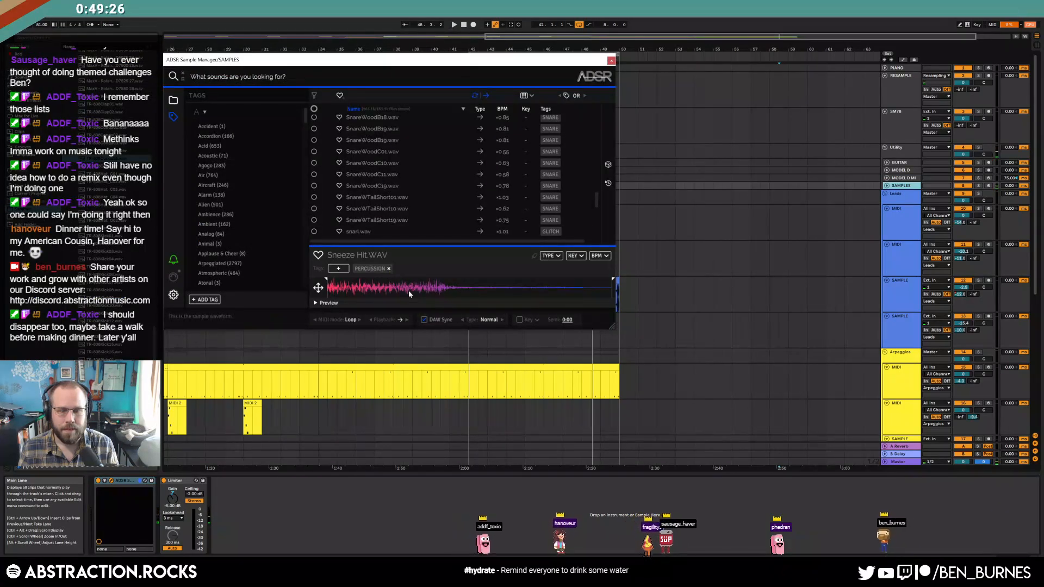
pyautogui.scroll(-3, 439, 203)
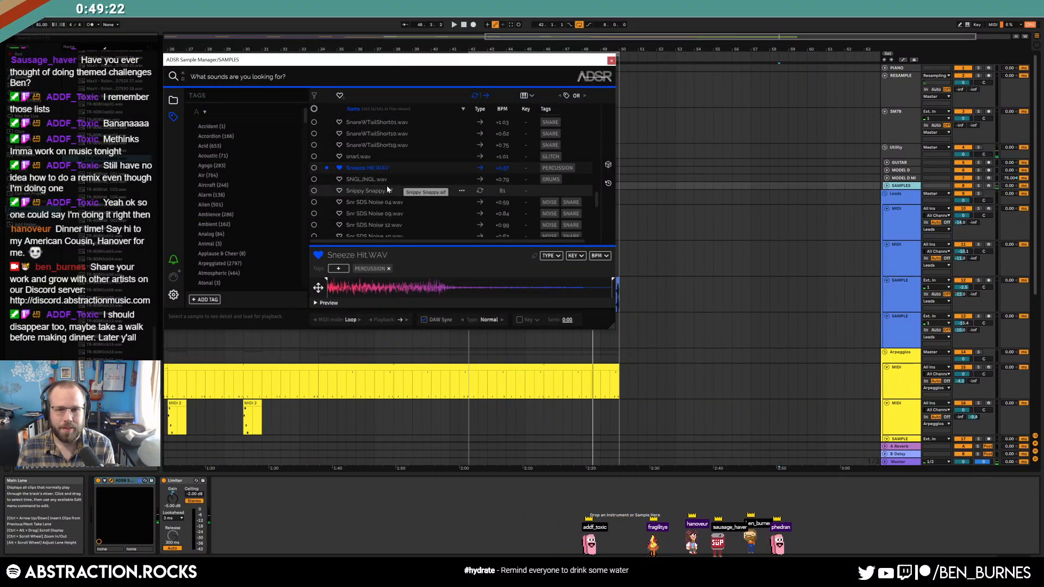
pyautogui.click(609, 165)
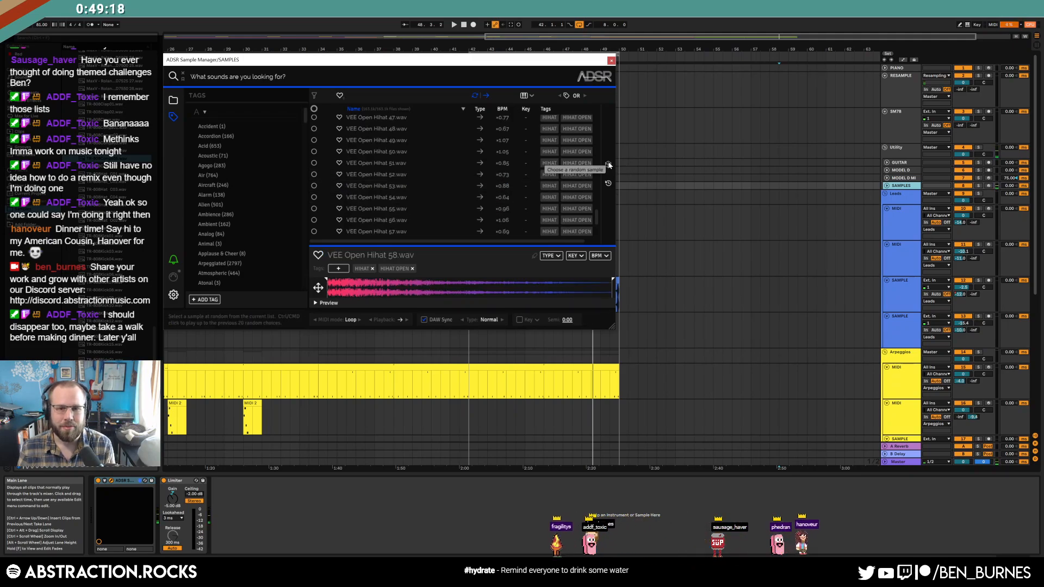
pyautogui.scroll(-3, 393, 203)
pyautogui.scroll(-8, 768, 390)
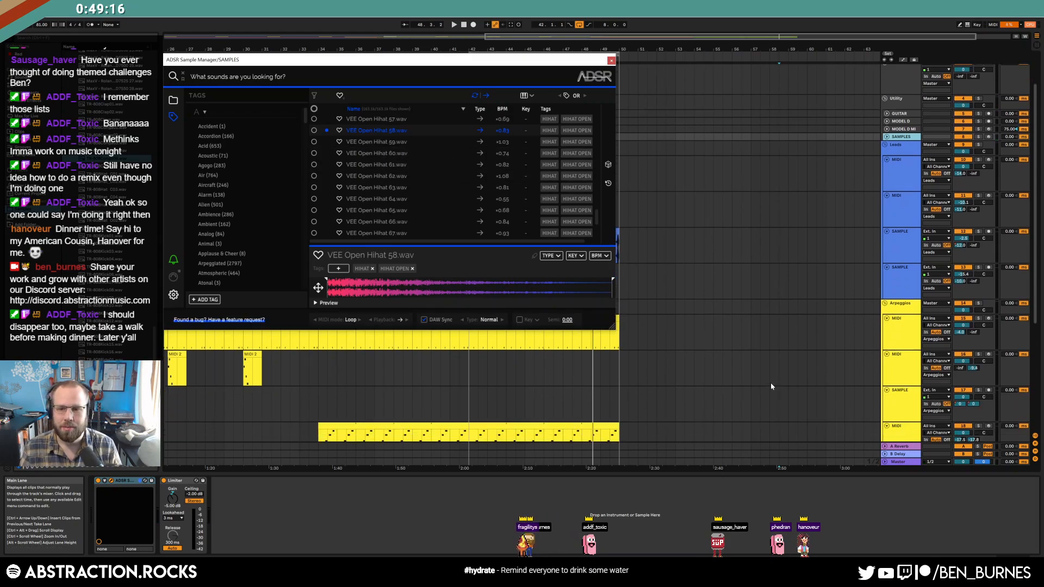
pyautogui.moveTo(379, 159); pyautogui.dragTo(236, 504)
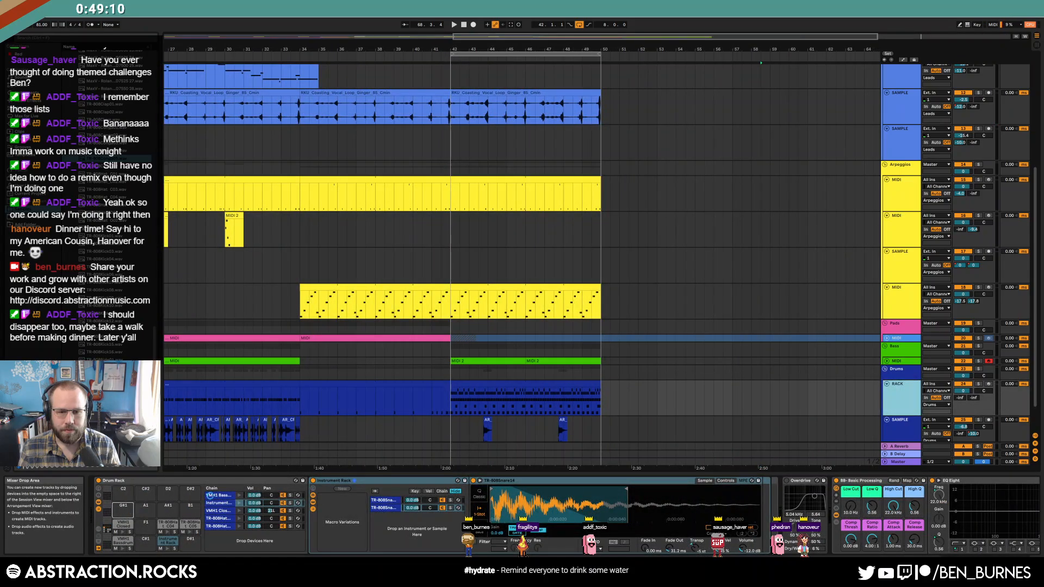
# Step: Add a VEE Open Hihat 58 note at the start of the bar 42 drum clip and repeat it on the next three beats
pyautogui.doubleClick(504, 385)
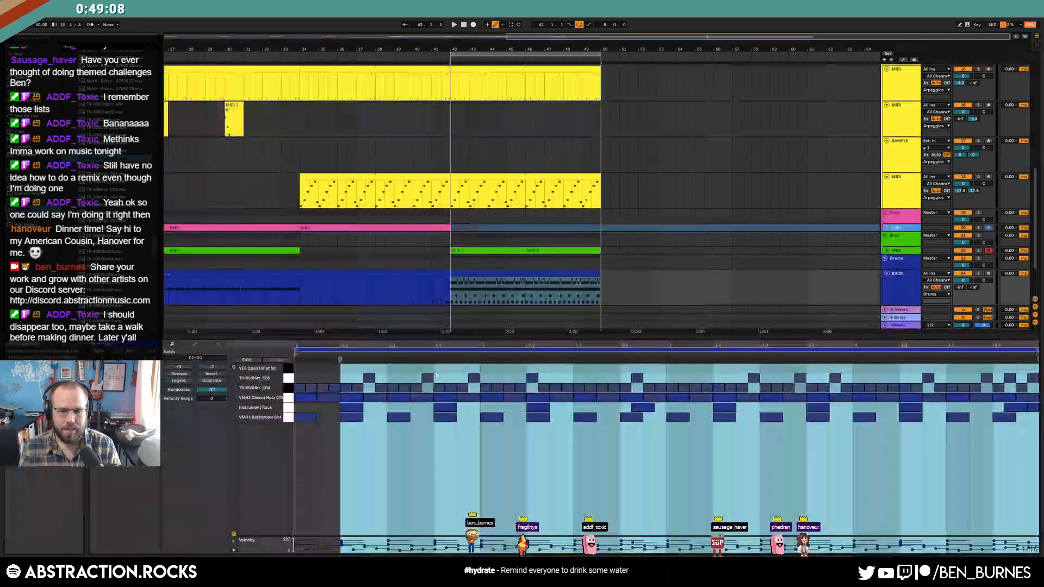
pyautogui.doubleClick(299, 371)
pyautogui.moveTo(339, 370); pyautogui.dragTo(287, 371)
pyautogui.hotkey('ctrl', 'd')
pyautogui.hotkey('ctrl', 'd')
pyautogui.hotkey('ctrl', 'd')
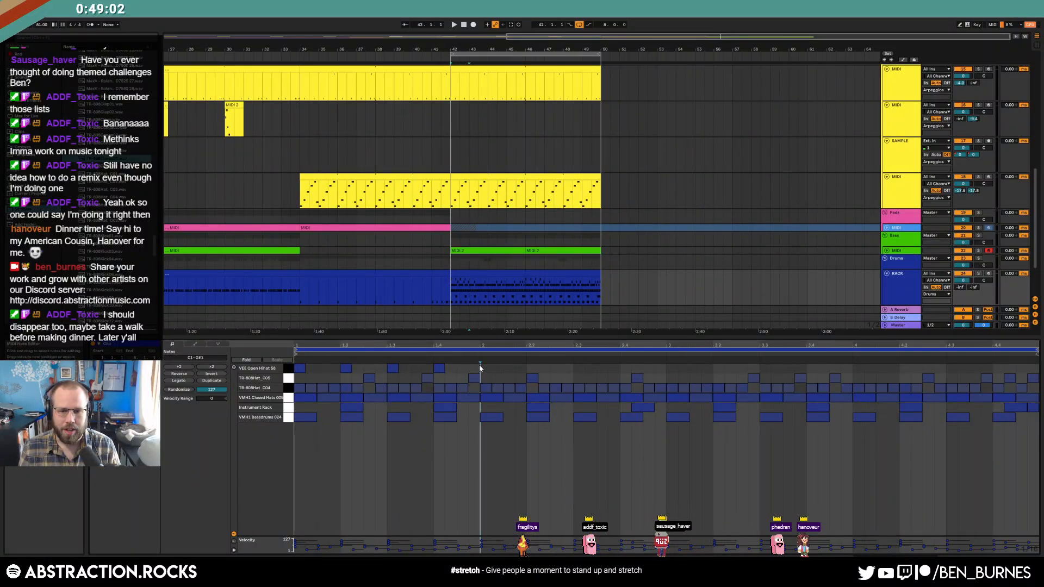
# Step: Duplicate the four open hihat notes through the drum clip, undo the surplus copy and play the section
pyautogui.moveTo(480, 368); pyautogui.dragTo(265, 370)
pyautogui.press('space')
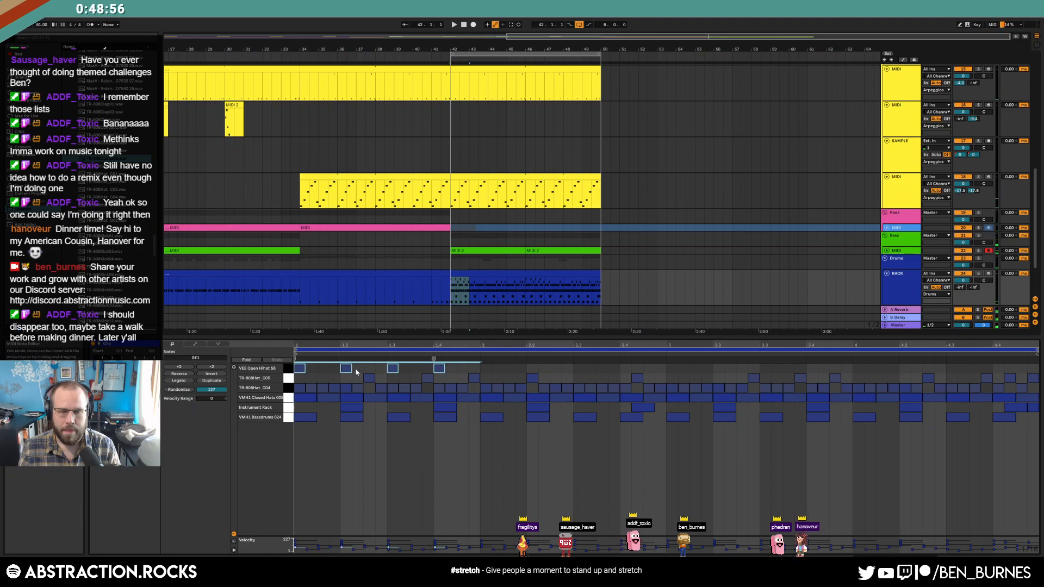
pyautogui.hotkey('ctrl', 'd')
pyautogui.hotkey('ctrl', 'd')
pyautogui.hotkey('ctrl', 'd')
pyautogui.hotkey('ctrl', 'd')
pyautogui.hotkey('ctrl', 'z')
pyautogui.hotkey('shift', 'Tab')
pyautogui.press('space')
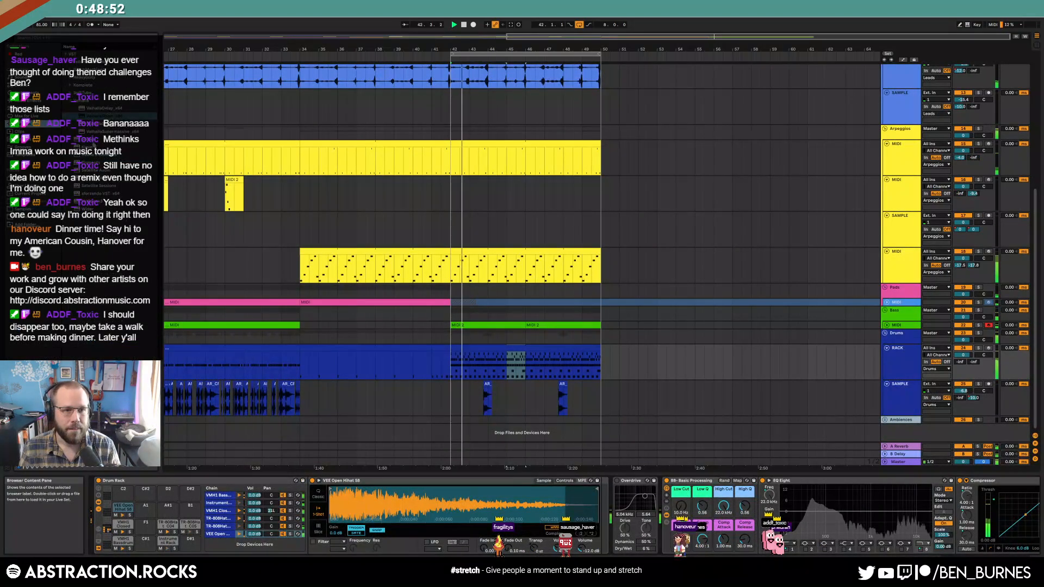
# Step: Select all VEE Open Hihat 58 notes in the drum clip and lower their velocity
pyautogui.click(486, 349)
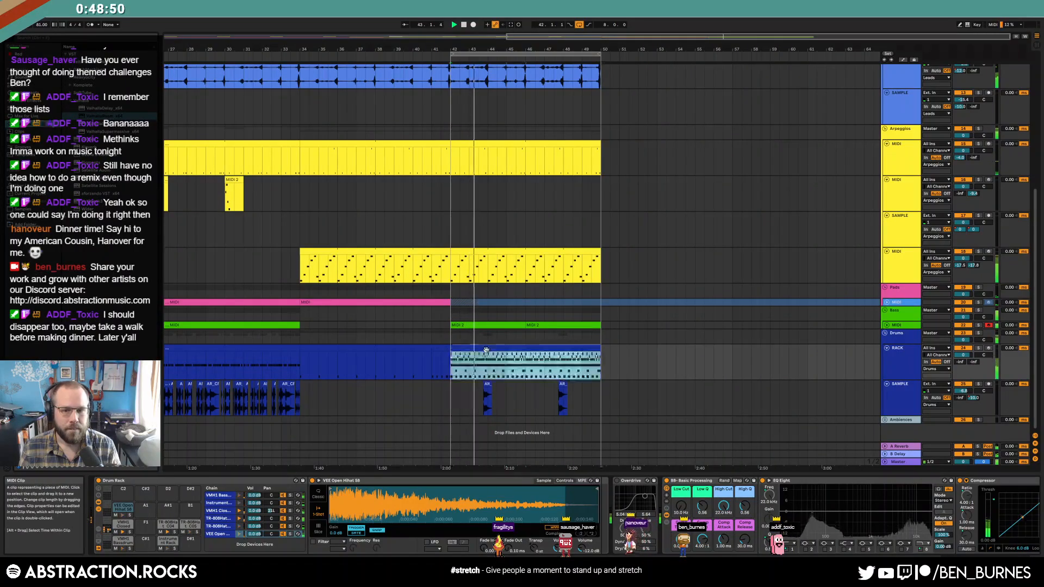
pyautogui.hotkey('shift', 'Tab')
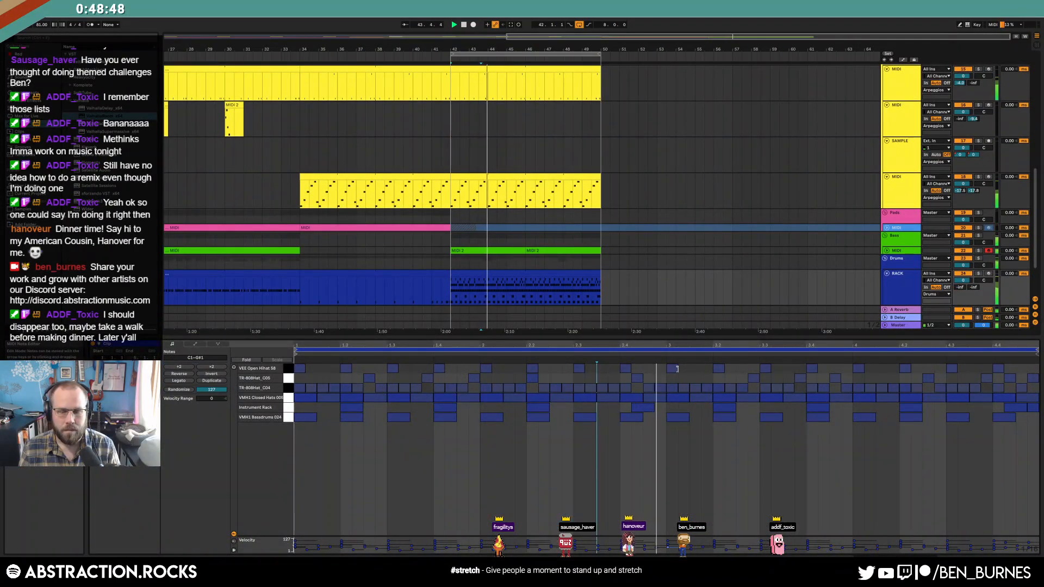
pyautogui.click(288, 369)
pyautogui.moveTo(301, 369); pyautogui.dragTo(302, 383)
pyautogui.hotkey('shift', 'Tab')
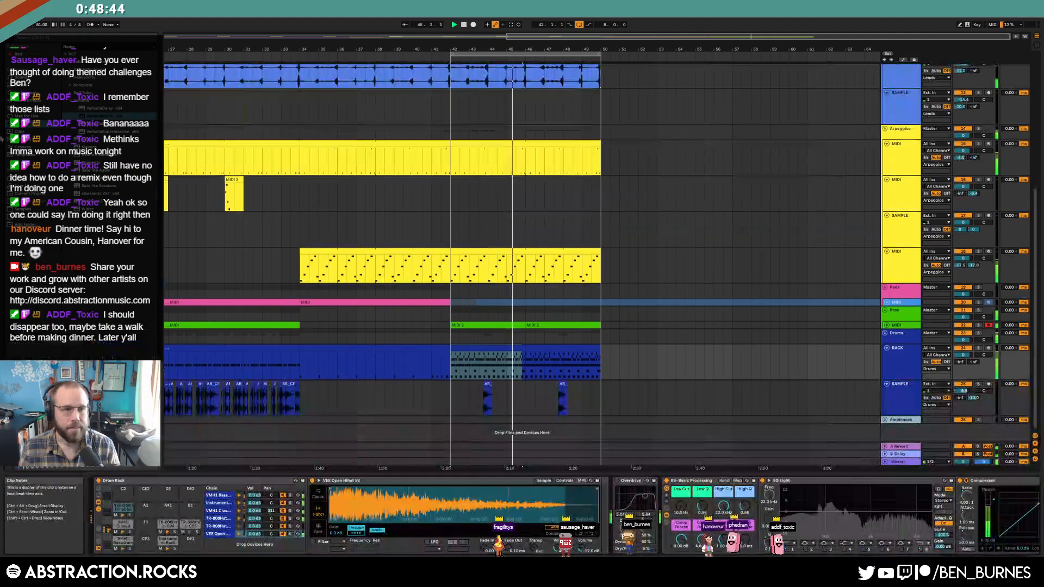
# Step: Insert a Delay after the open hihat sample, move its bandpass filter to about 2 kHz and reduce its feedback and dry/wet
pyautogui.click(36, 101)
pyautogui.moveTo(82, 131)
pyautogui.mouseDown()
pyautogui.moveTo(426, 468)
pyautogui.moveTo(603, 503)
pyautogui.mouseUp()
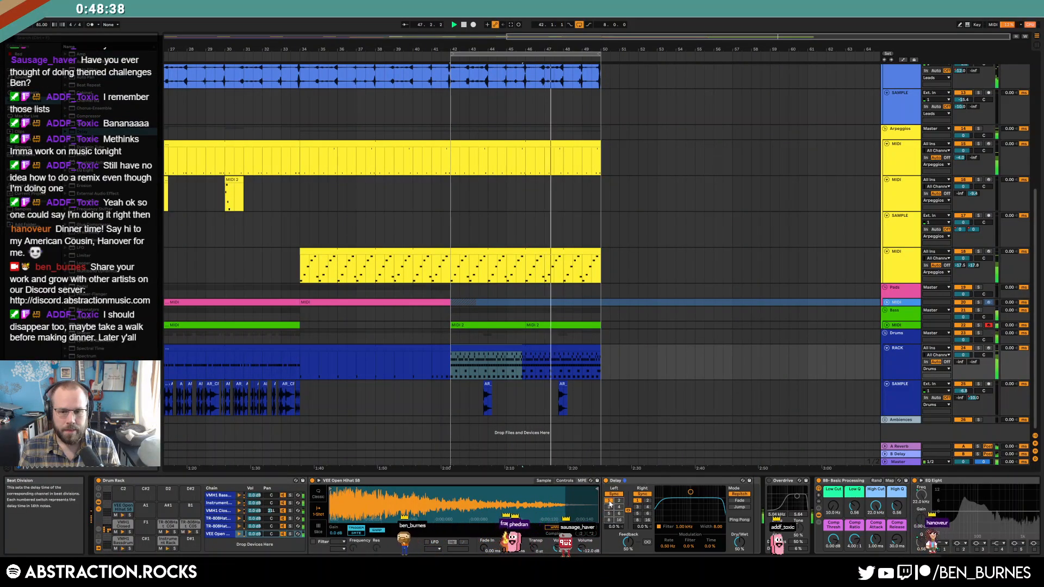
pyautogui.moveTo(698, 498); pyautogui.dragTo(699, 510)
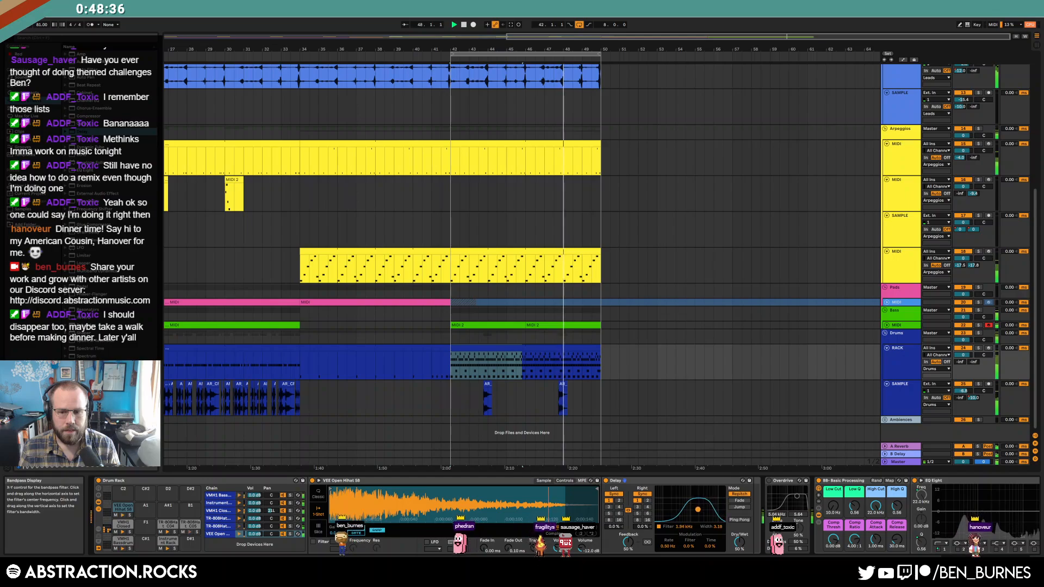
pyautogui.moveTo(629, 542); pyautogui.dragTo(629, 551)
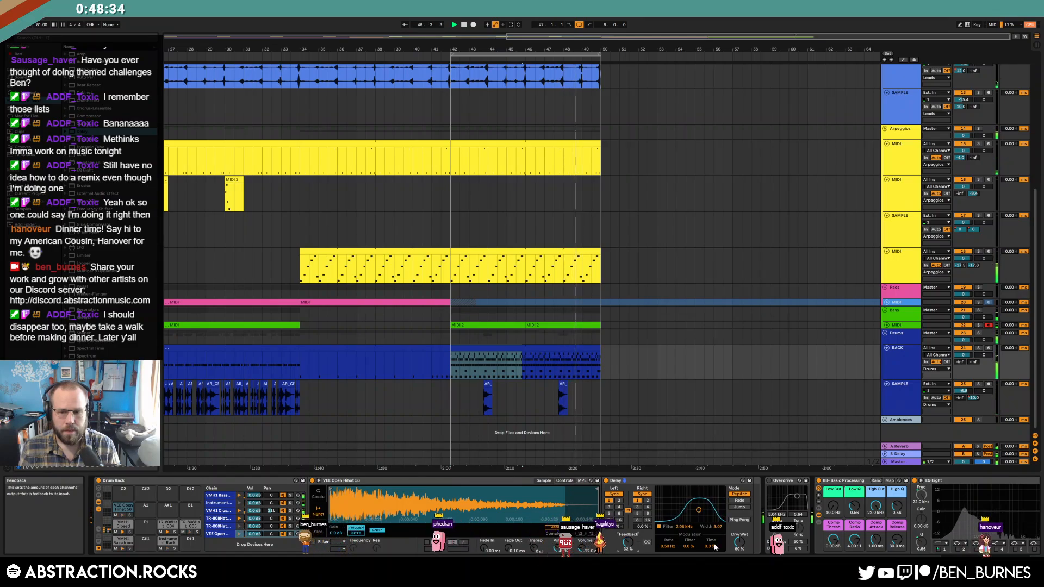
pyautogui.moveTo(740, 543); pyautogui.dragTo(740, 554)
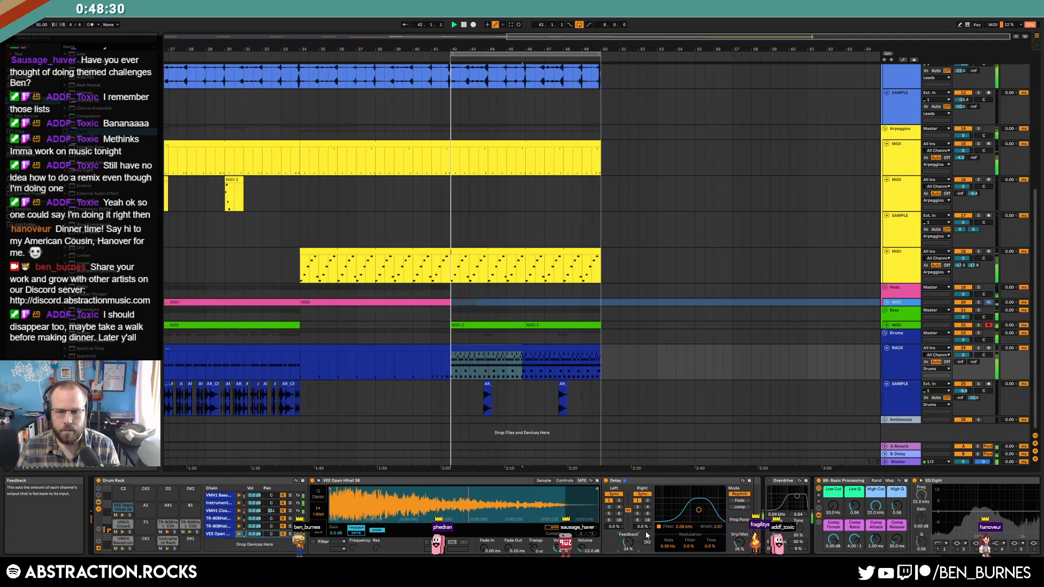
# Step: Arm the Operator MIDI track in the Arpeggios group and record a part of about four bars from bar 42
pyautogui.click(467, 252)
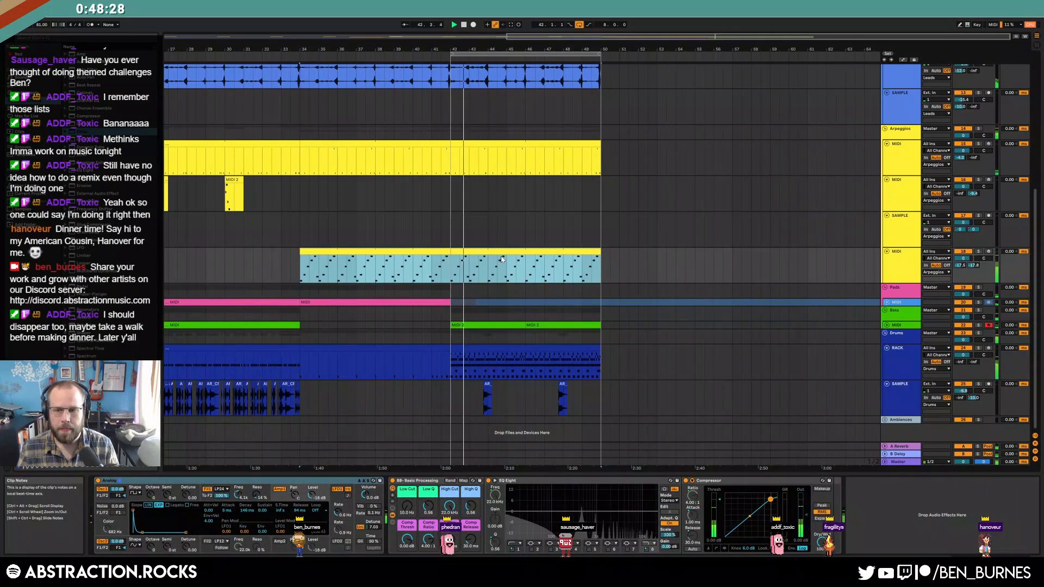
pyautogui.scroll(3, 511, 253)
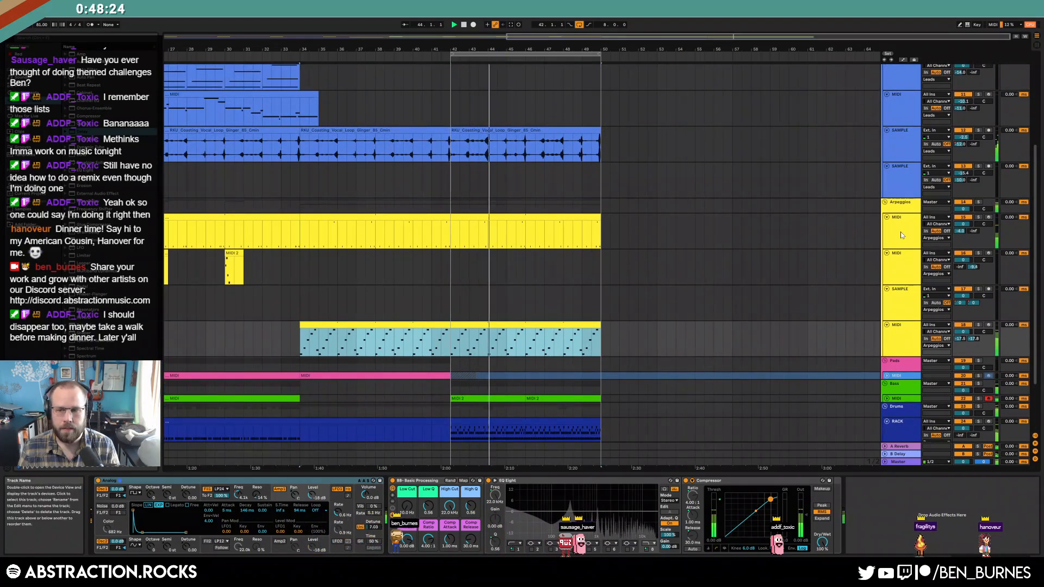
pyautogui.click(900, 265)
pyautogui.click(989, 253)
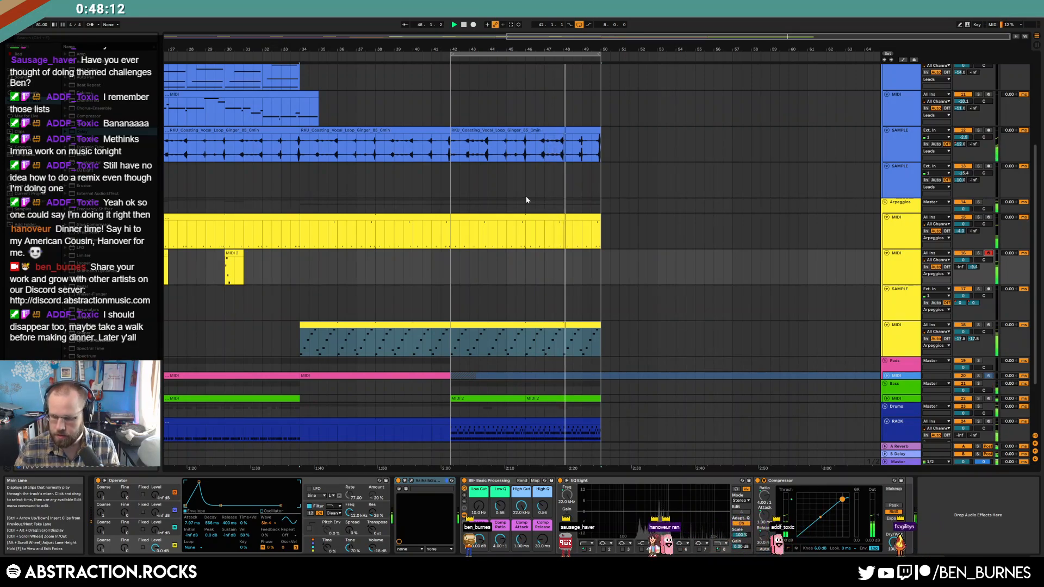
pyautogui.click(474, 25)
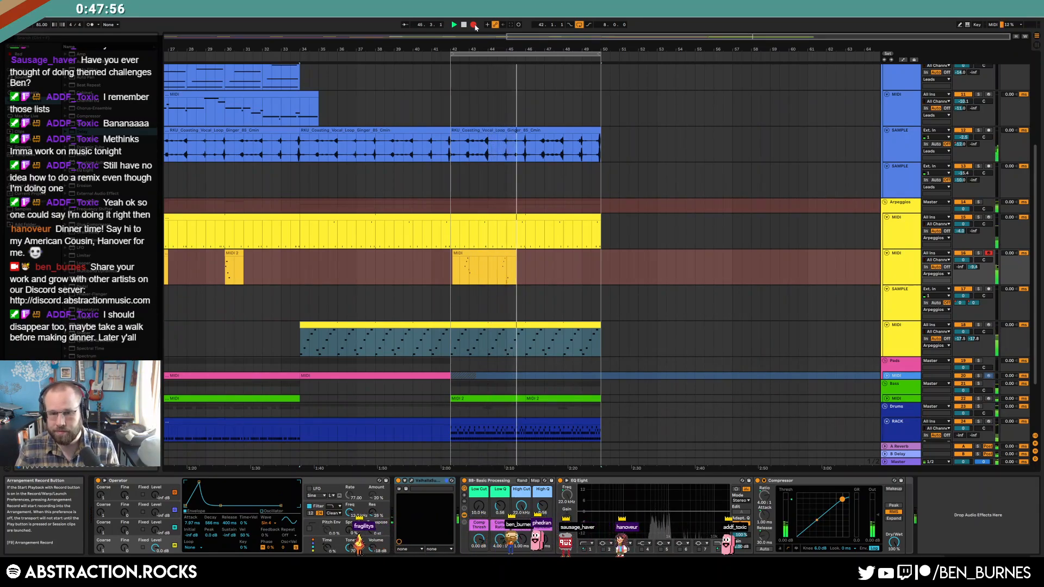
pyautogui.press('space')
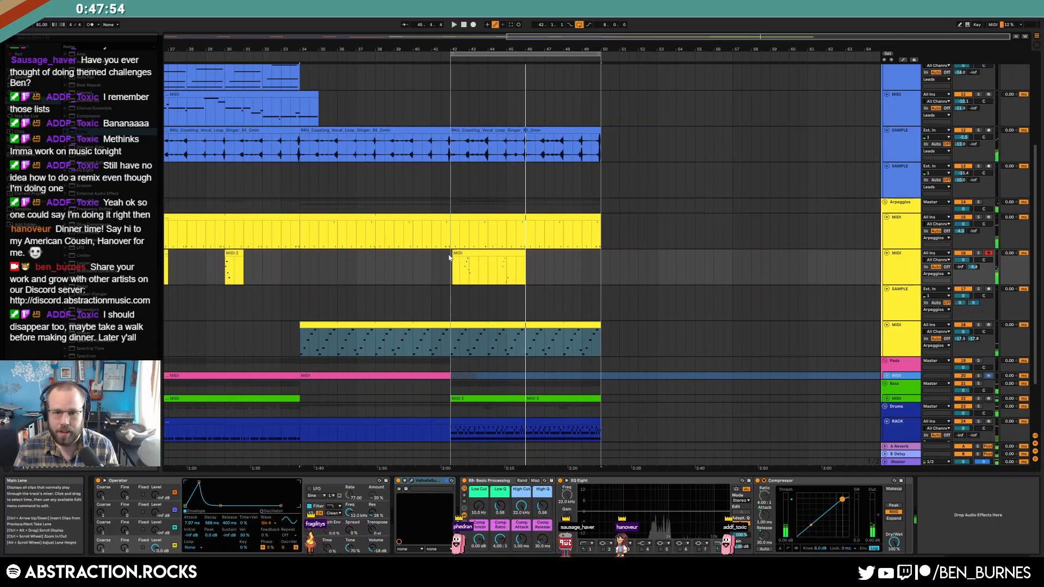
# Step: Extend the recorded clip's start to bar 42 and correct the timing of individual notes
pyautogui.doubleClick(519, 266)
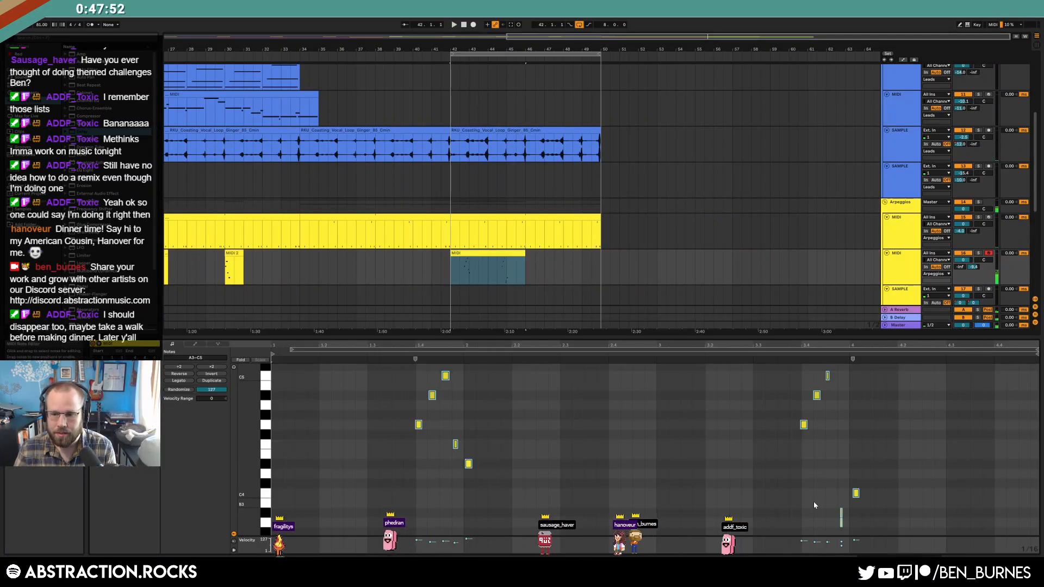
pyautogui.click(839, 514)
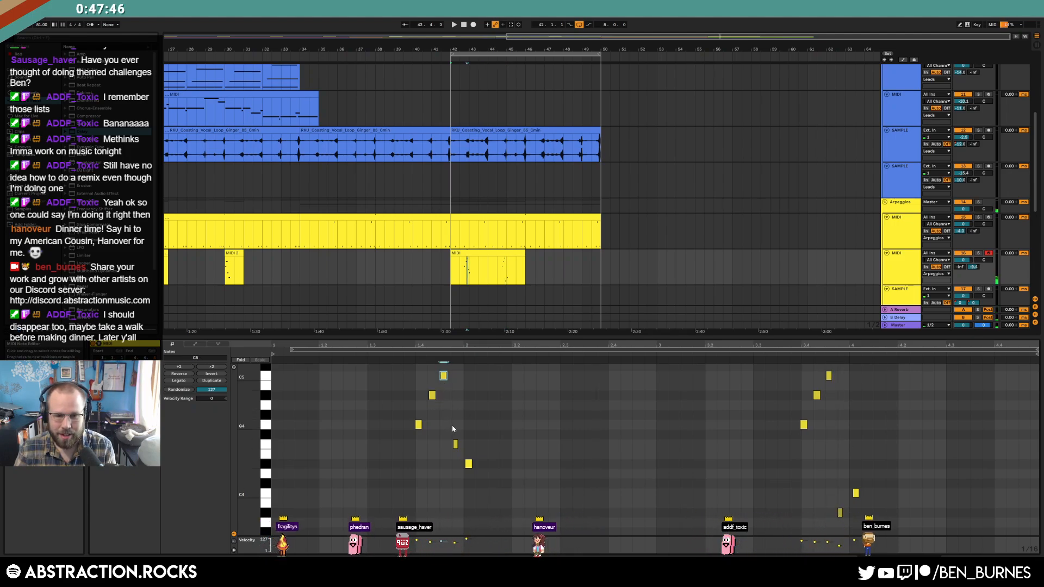
pyautogui.click(403, 380)
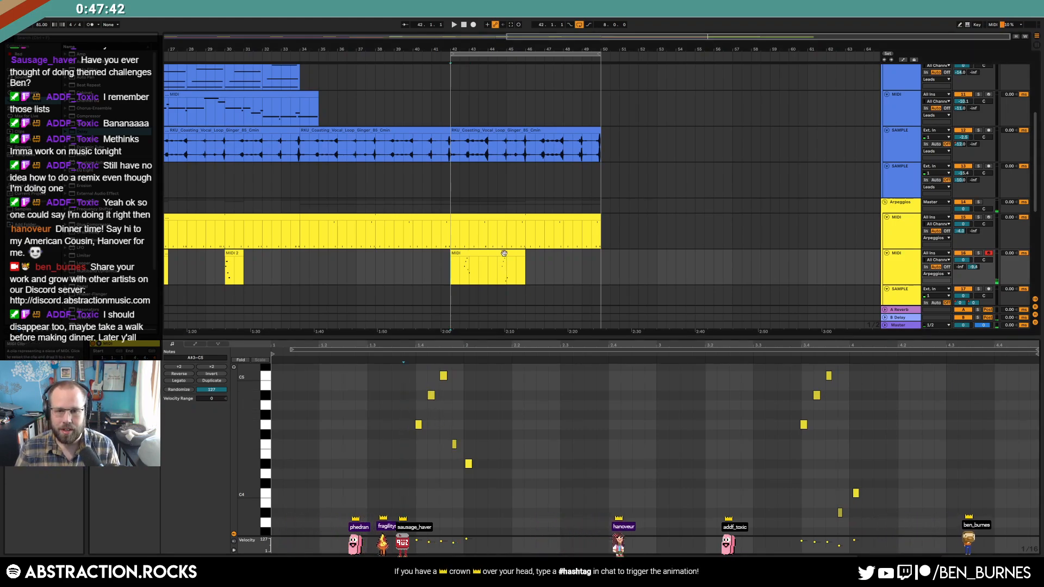
# Step: Duplicate the recorded arpeggio clip directly after itself from bar 46
pyautogui.click(474, 267)
pyautogui.hotkey('ctrl', 'd')
pyautogui.click(449, 274)
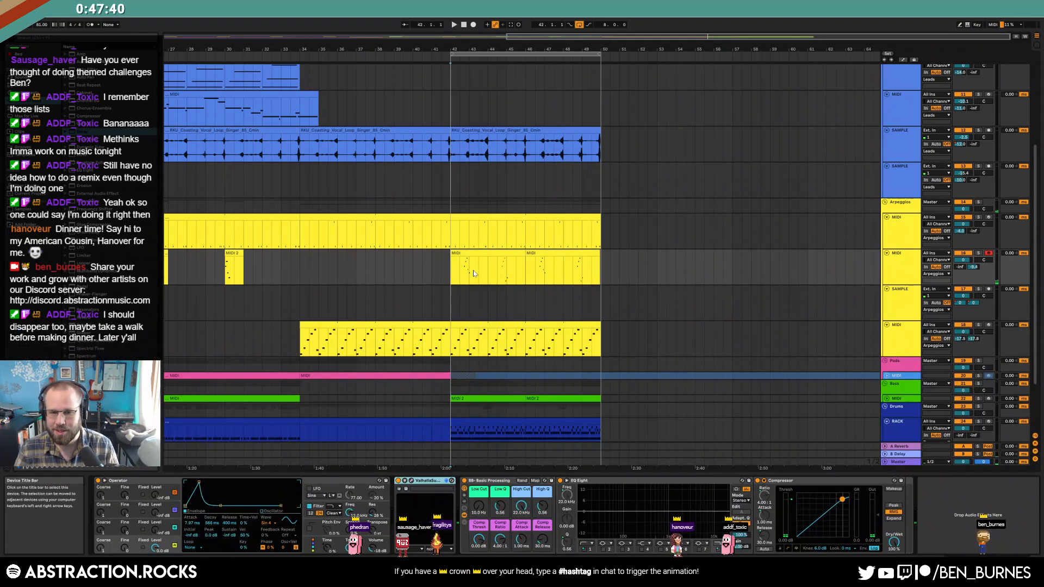
# Step: Loop the first recorded arpeggio clip, extend it over the following copy to bar 50 and play from bar 41
pyautogui.click(496, 254)
pyautogui.click(107, 366)
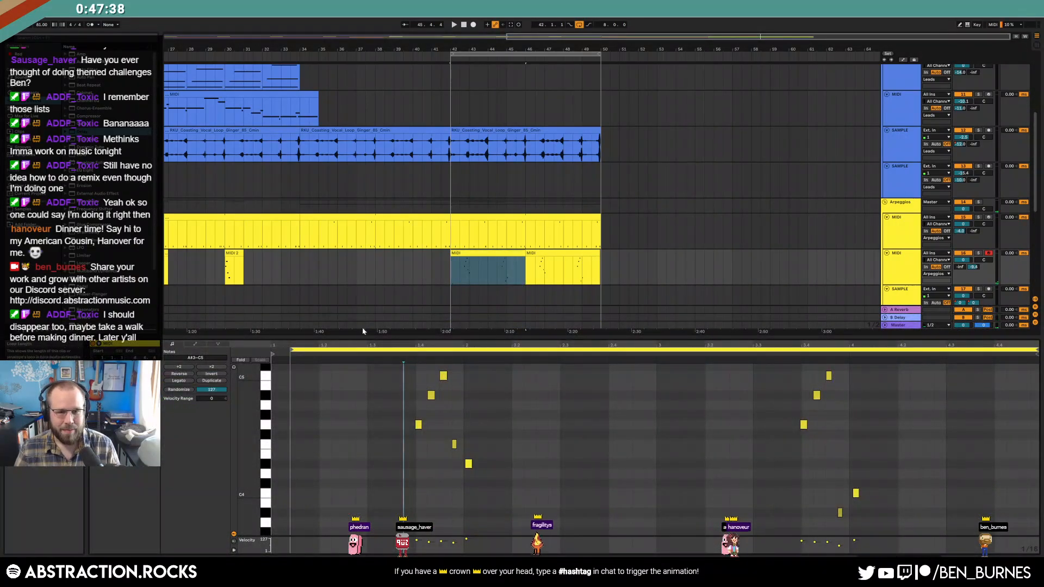
pyautogui.moveTo(525, 269); pyautogui.dragTo(452, 265)
pyautogui.click(107, 367)
pyautogui.moveTo(526, 266); pyautogui.dragTo(592, 265)
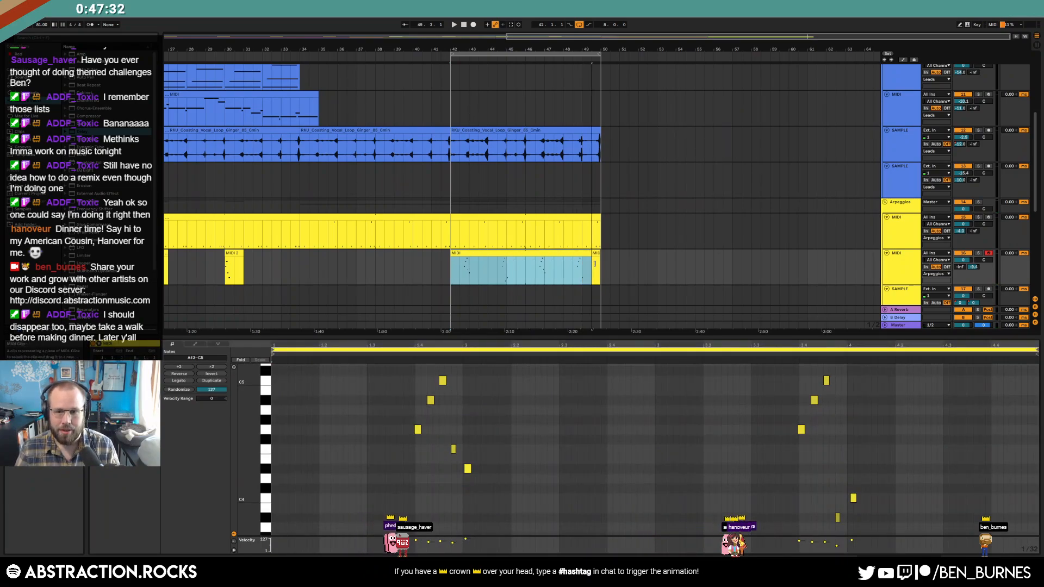
pyautogui.hotkey('shift', 'Tab')
pyautogui.click(434, 268)
pyautogui.press('space')
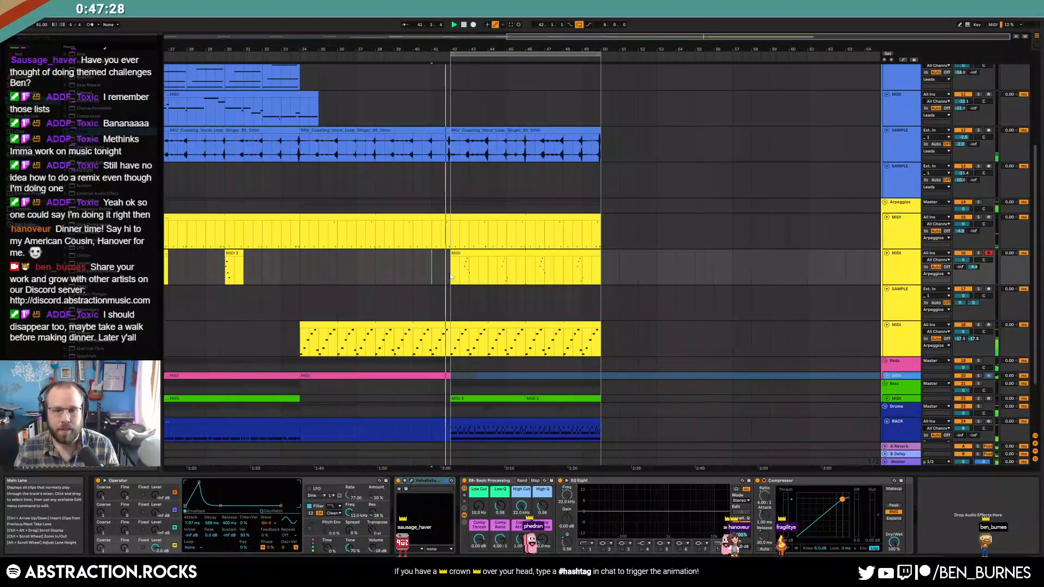
# Step: Create an empty MIDI clip from bar 42 to bar 50 on the first MIDI track of the Leads group
pyautogui.scroll(5, 713, 340)
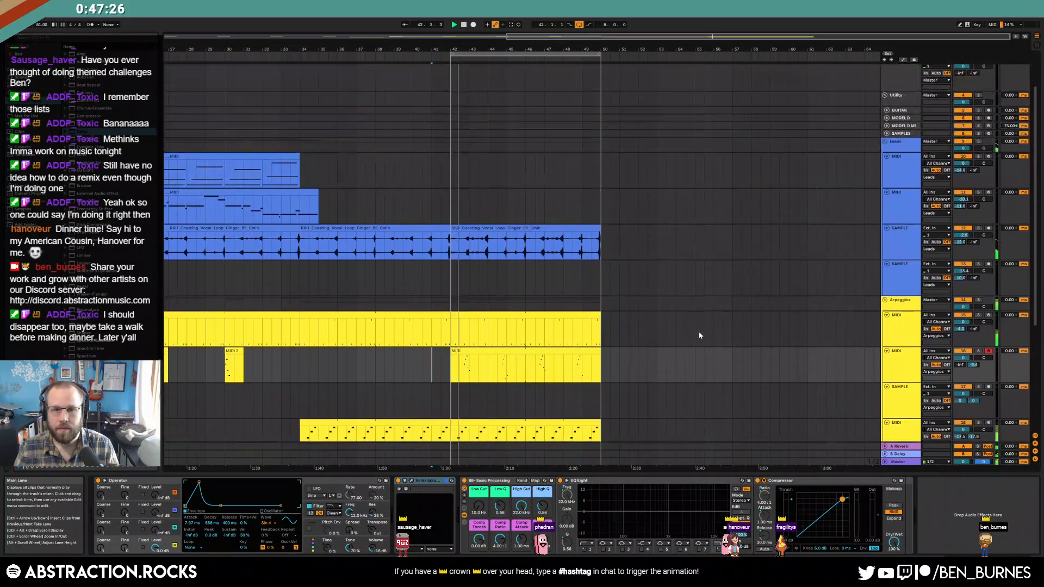
pyautogui.click(901, 199)
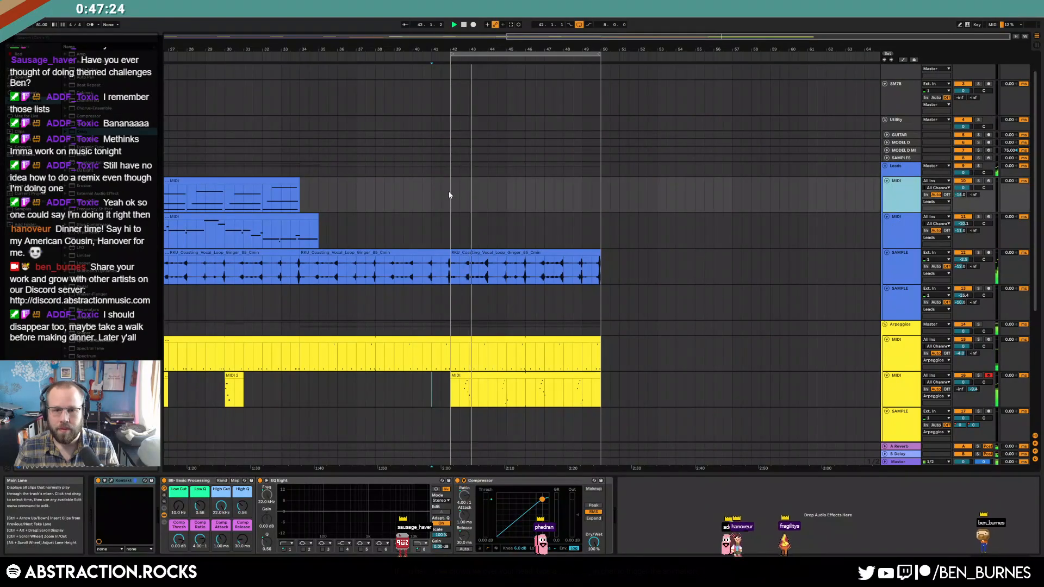
pyautogui.click(453, 194)
pyautogui.moveTo(475, 194); pyautogui.dragTo(596, 195)
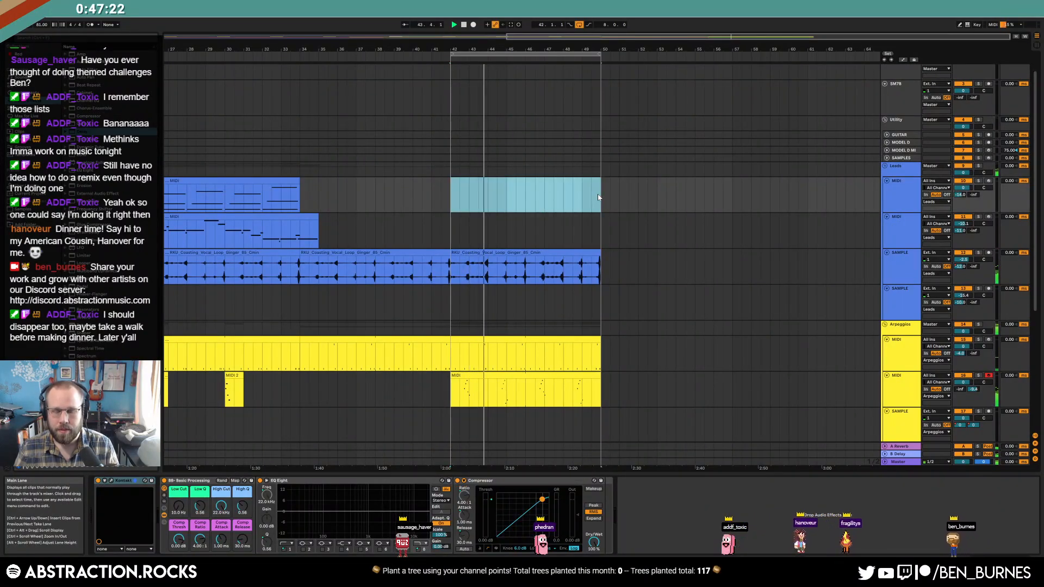
pyautogui.hotkey('ctrl', 'shift', 'm')
# Step: Draw a two-bar C3 note in the new Leads clip and duplicate it three times to fill the clip
pyautogui.moveTo(250, 479)
pyautogui.mouseDown()
pyautogui.moveTo(242, 412)
pyautogui.moveTo(464, 435)
pyautogui.mouseUp()
pyautogui.hotkey('ctrl', 'd')
pyautogui.hotkey('ctrl', 'd')
pyautogui.hotkey('ctrl', 'd')
# Step: Select all four long Leads notes, adjust their velocity and transpose them down an octave
pyautogui.moveTo(392, 403); pyautogui.dragTo(903, 482)
pyautogui.moveTo(865, 435); pyautogui.dragTo(865, 423)
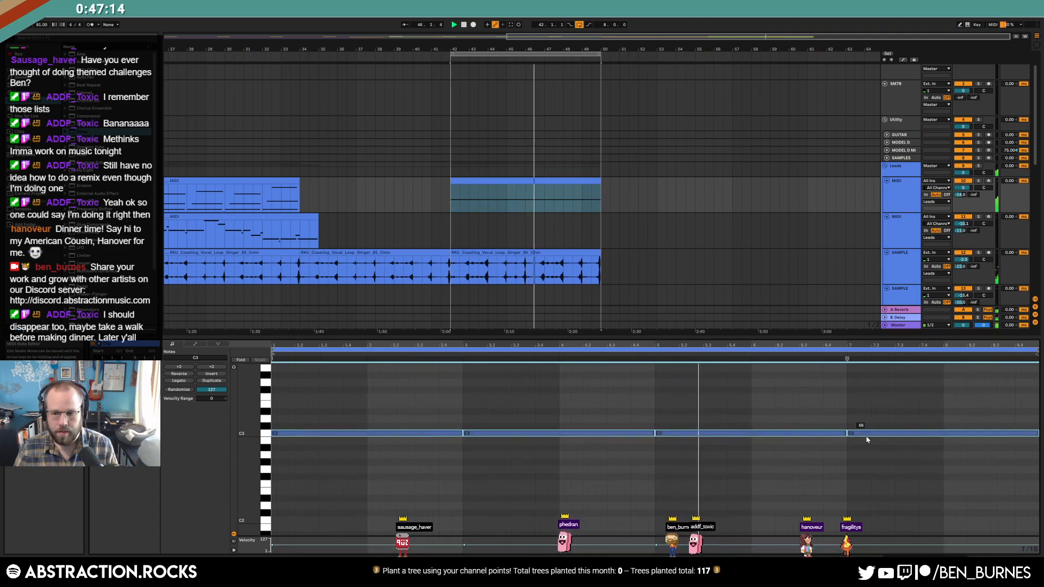
pyautogui.hotkey('shift', 'Down')
pyautogui.hotkey('shift', 'Tab')
# Step: Open the looped arpeggio clip and move its C4 note slightly earlier
pyautogui.scroll(-2, 596, 301)
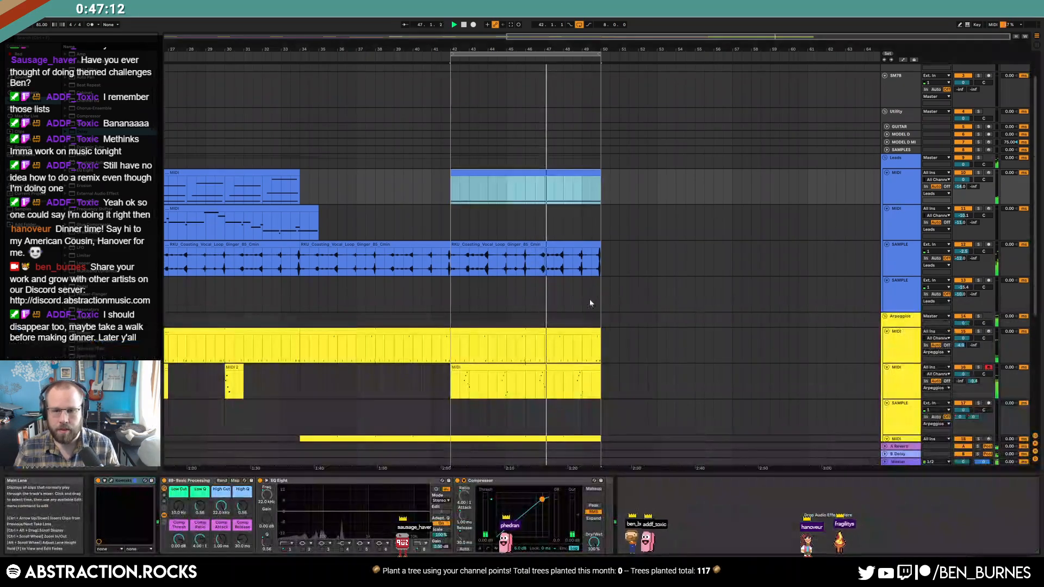
pyautogui.doubleClick(582, 350)
pyautogui.click(863, 503)
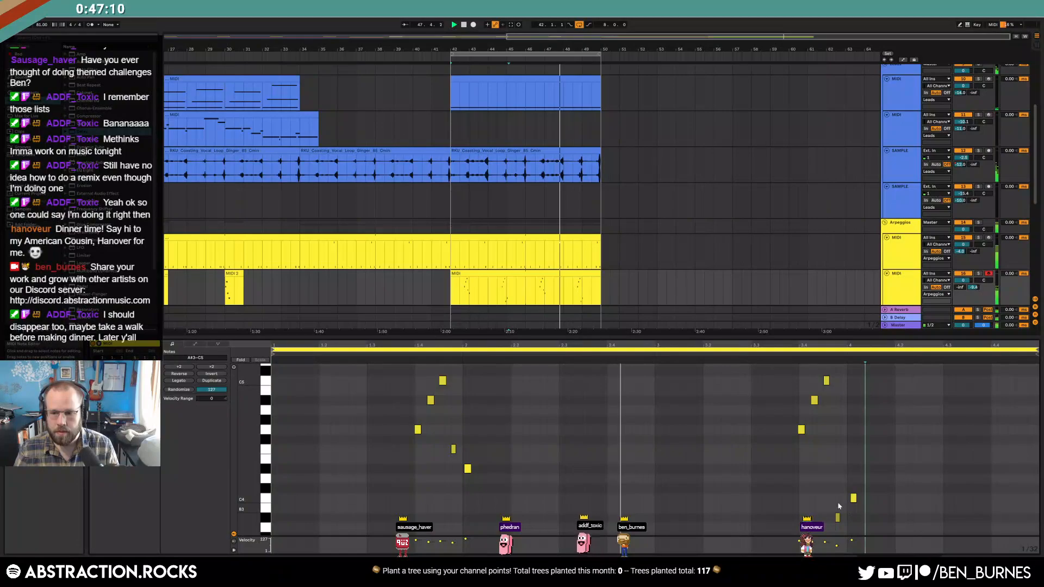
pyautogui.click(852, 498)
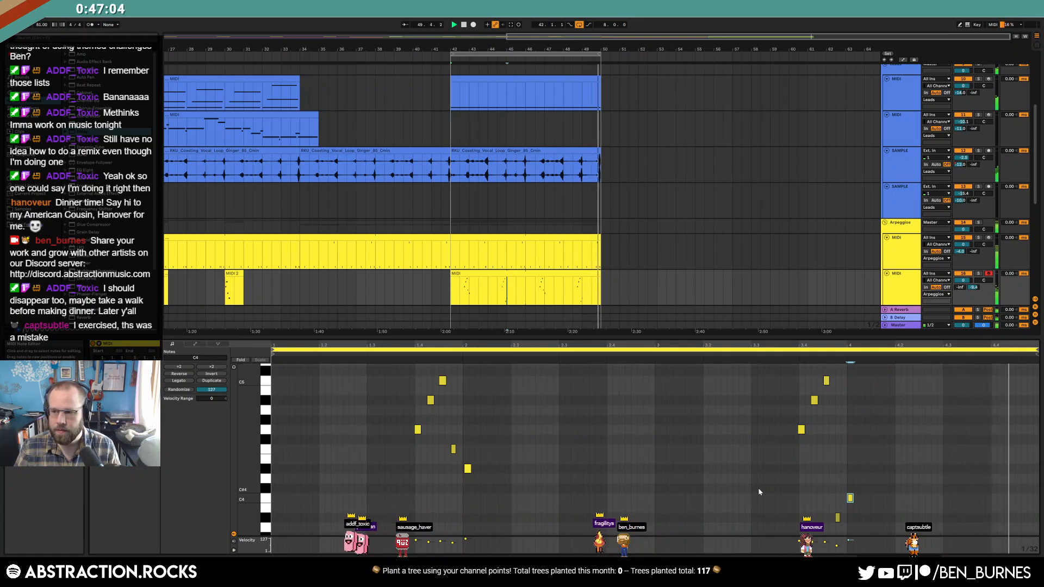
# Step: Shorten the long notes in the bar 42 Leads clip to leave a gap before each following note
pyautogui.hotkey('shift', 'Tab')
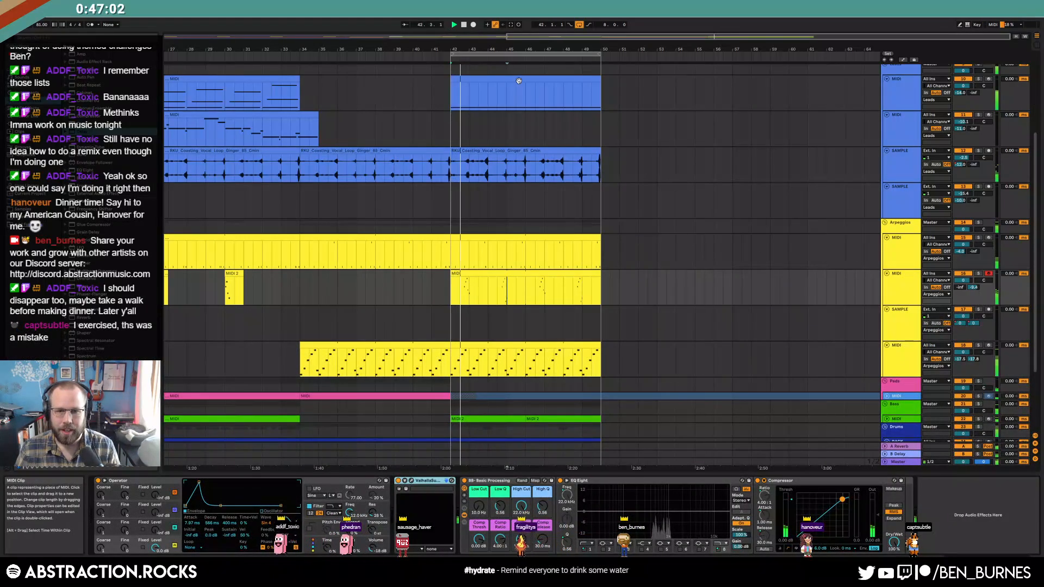
pyautogui.hotkey('shift', 'Tab')
pyautogui.click(396, 425)
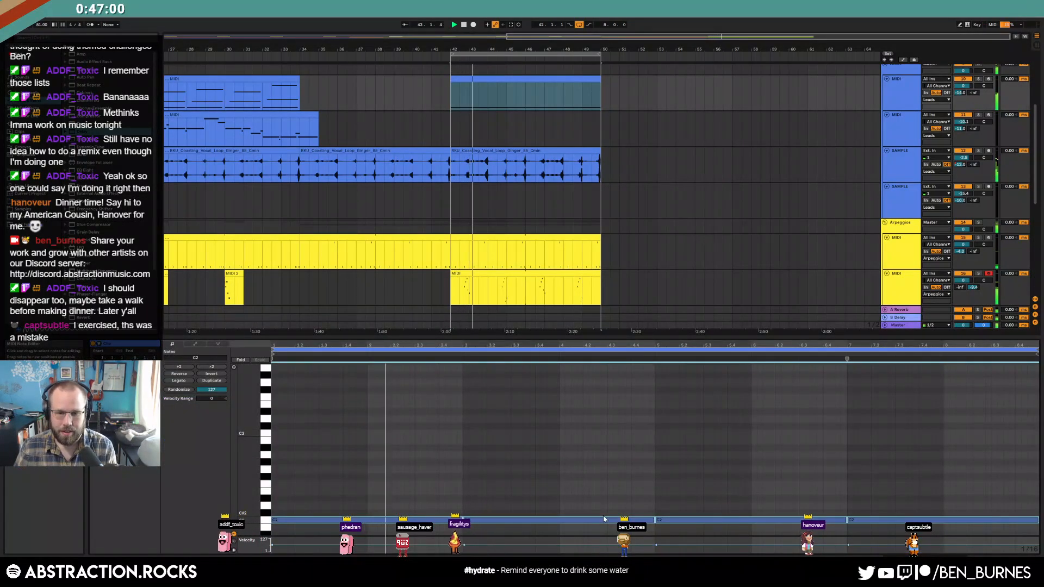
pyautogui.hotkey('shift', 'Tab')
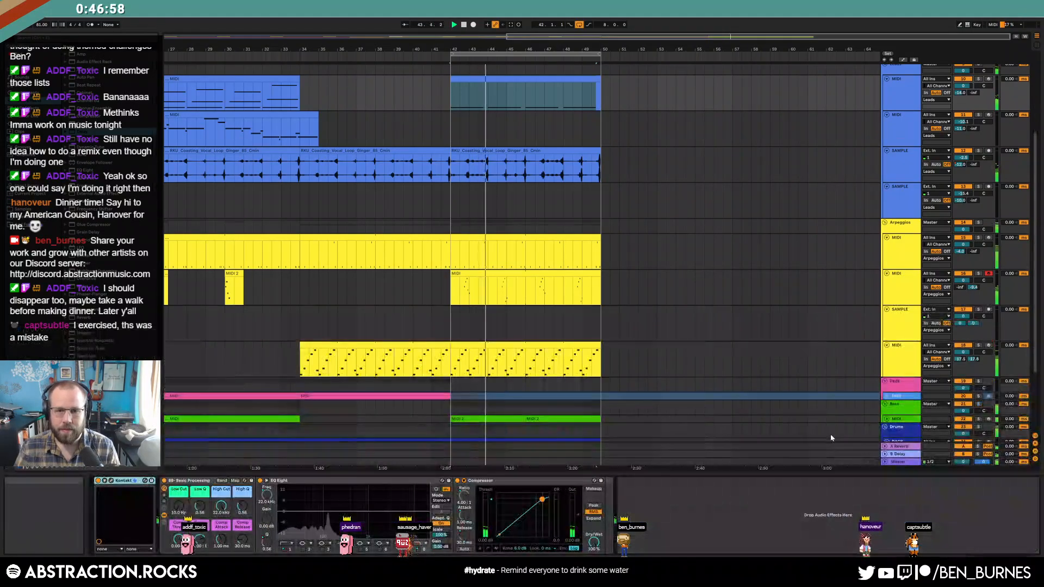
# Step: Automate the second arpeggio track's Valhalla Supermassive feedback to drop to about 46% just before bar 42
pyautogui.scroll(-3, 637, 351)
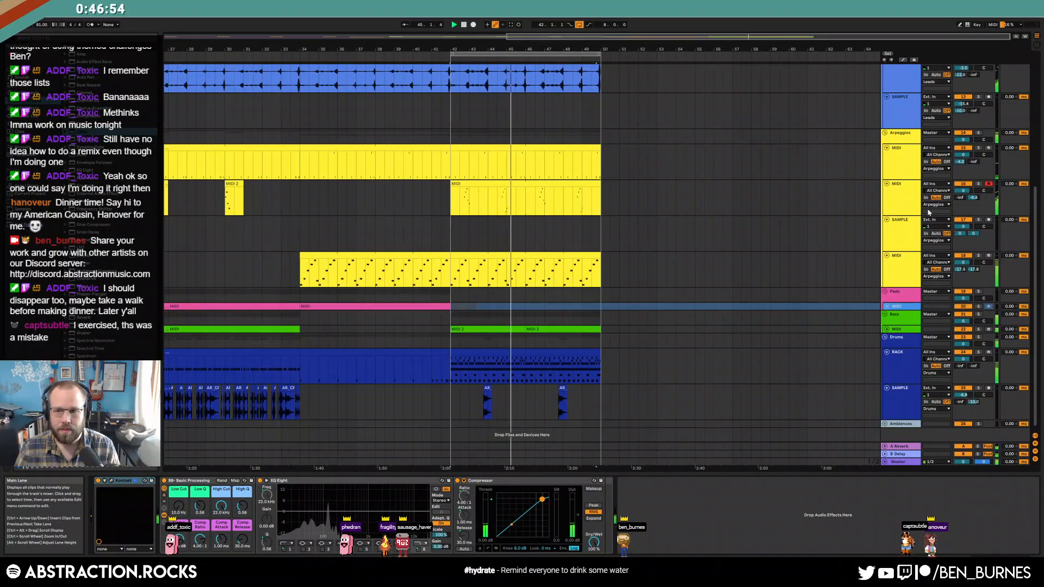
pyautogui.click(908, 199)
pyautogui.click(411, 482)
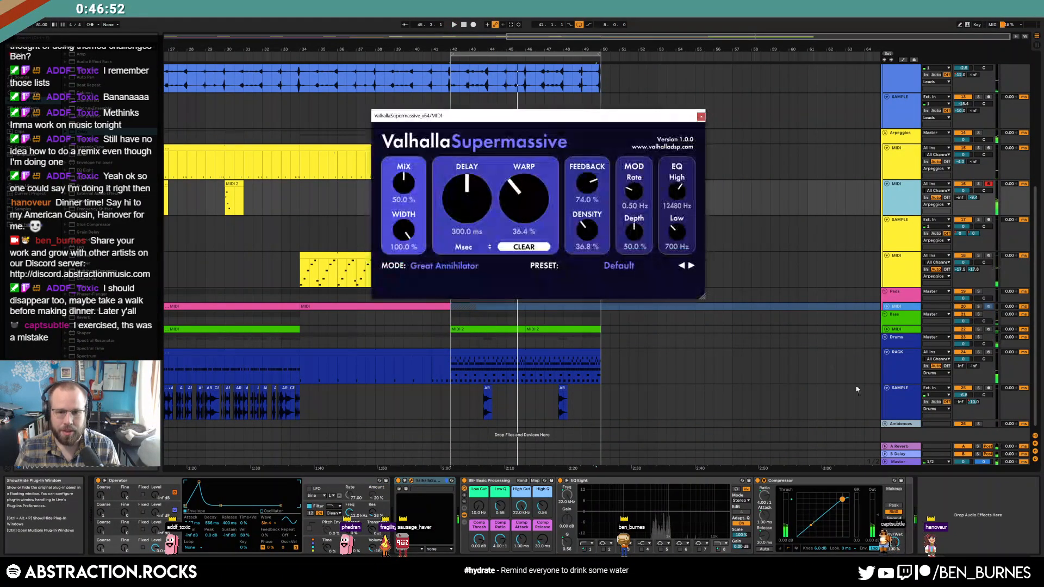
pyautogui.moveTo(506, 116); pyautogui.dragTo(288, 204)
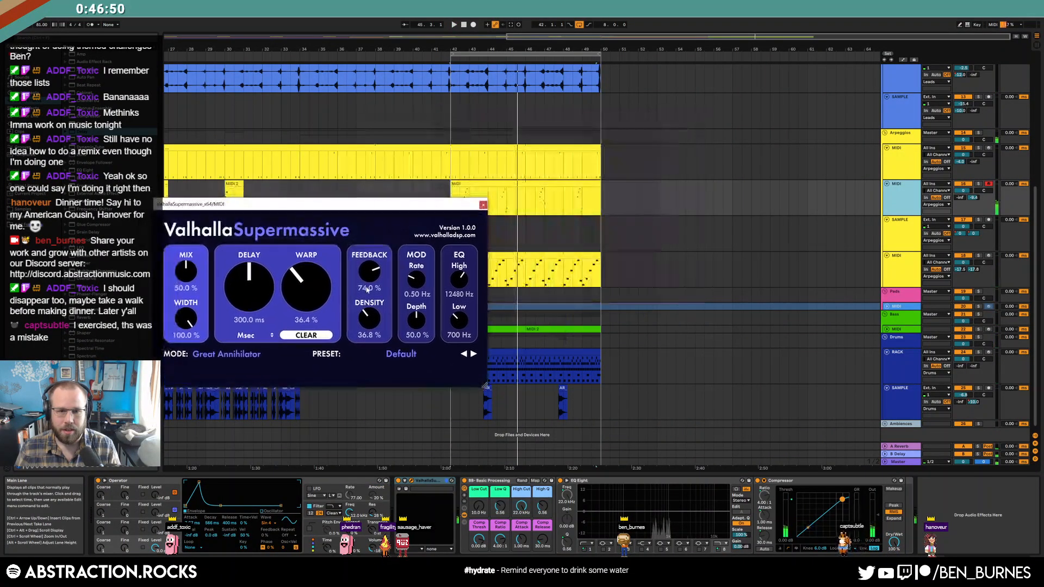
pyautogui.press('a')
pyautogui.moveTo(414, 204); pyautogui.dragTo(400, 257)
pyautogui.click(442, 195)
pyautogui.moveTo(445, 195); pyautogui.dragTo(442, 204)
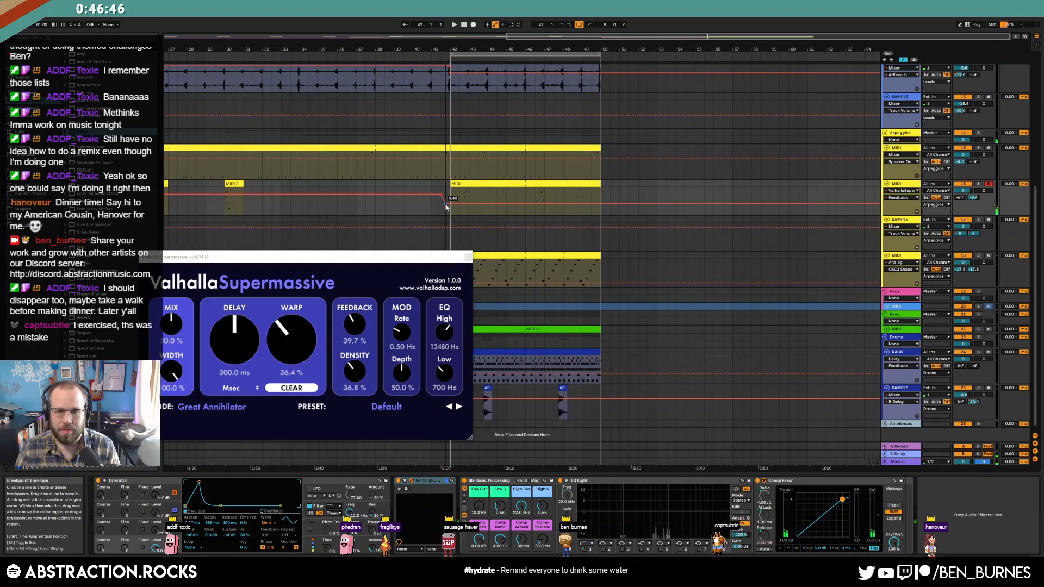
pyautogui.press('space')
pyautogui.press('a')
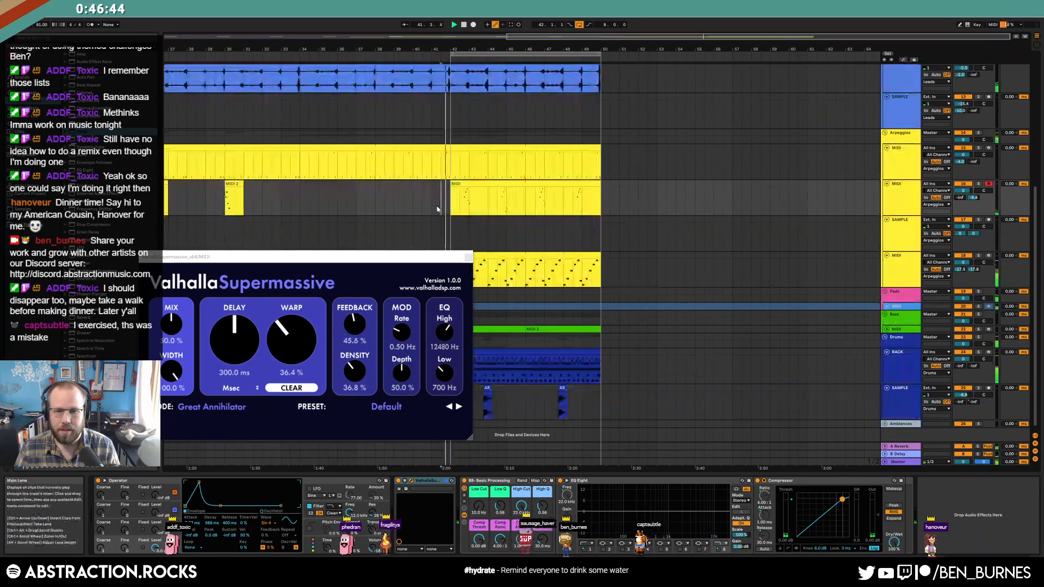
pyautogui.hotkey('shift', 'Tab')
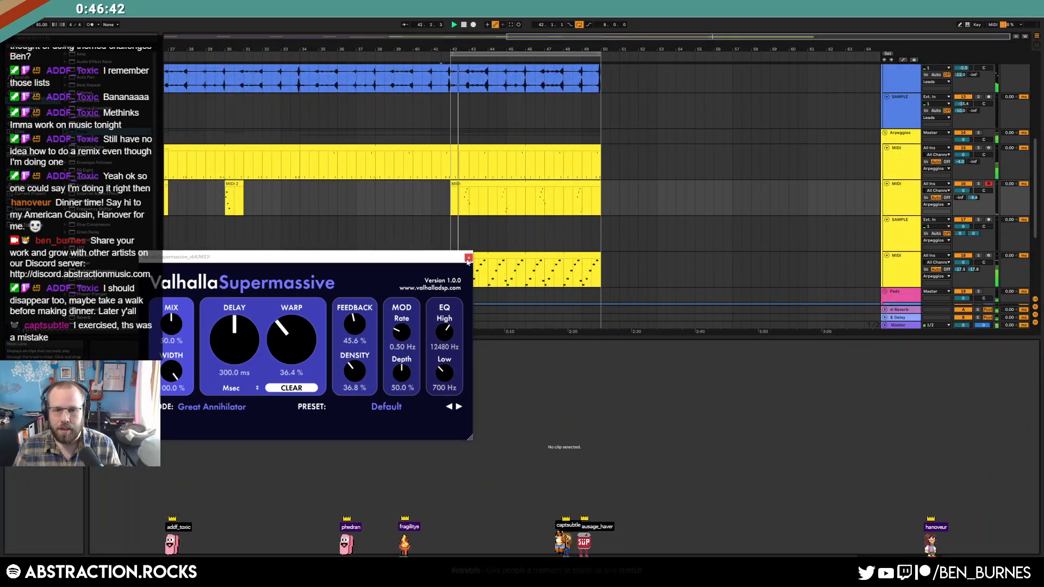
pyautogui.click(468, 257)
# Step: Transpose the sustained notes in the bar 42 Leads clip down an octave to C1
pyautogui.scroll(5, 552, 245)
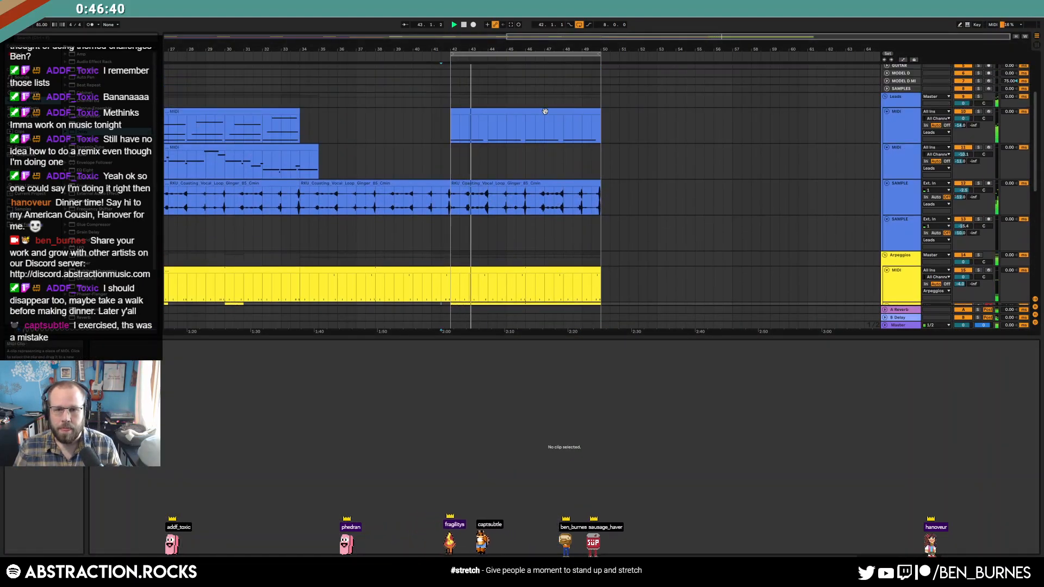
pyautogui.click(545, 111)
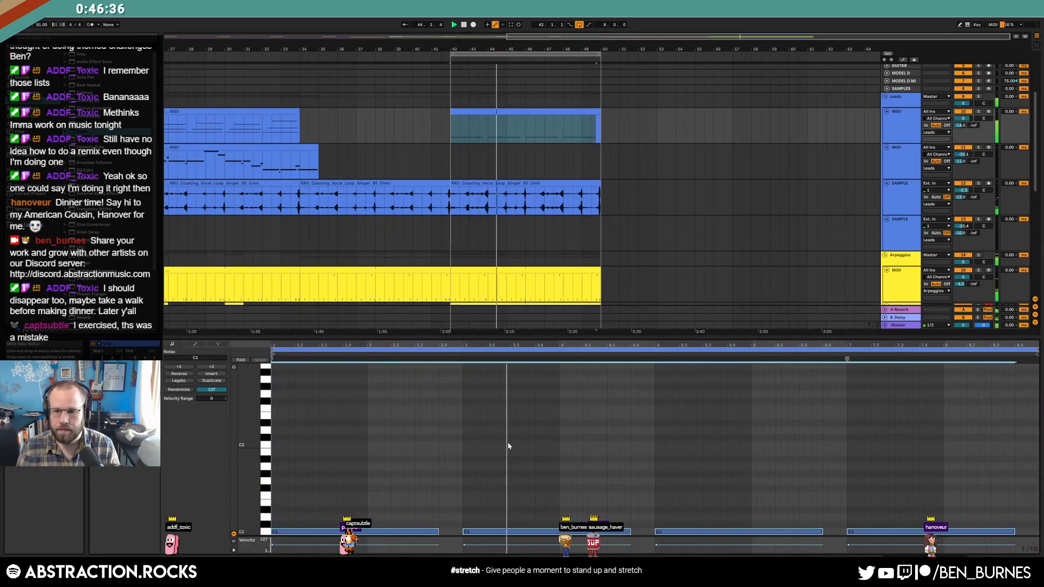
pyautogui.hotkey('shift', 'Tab')
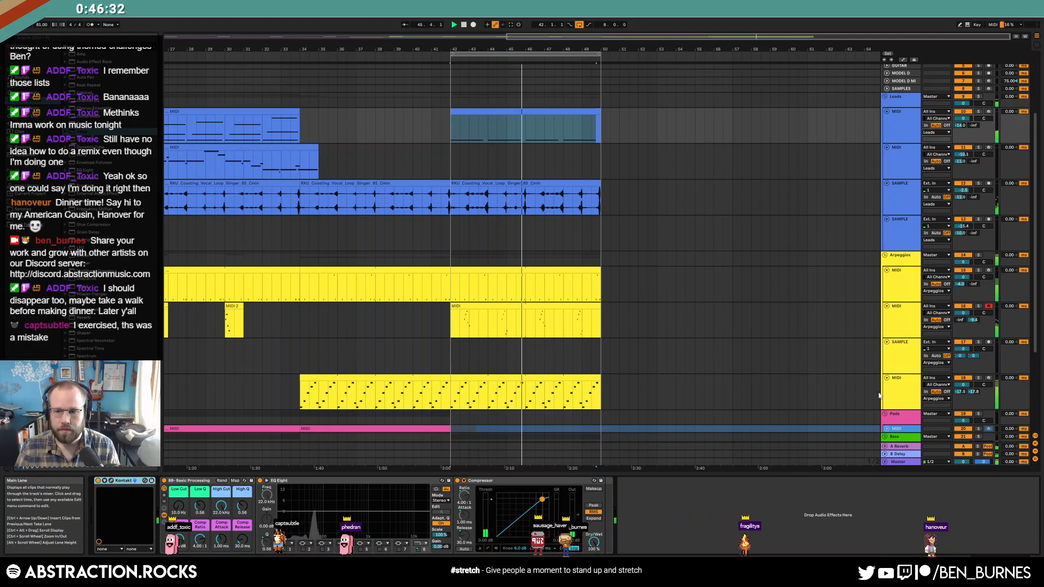
# Step: Add a MIDI track below the last Arpeggios track and copy the rising arpeggio clip onto it
pyautogui.click(885, 400)
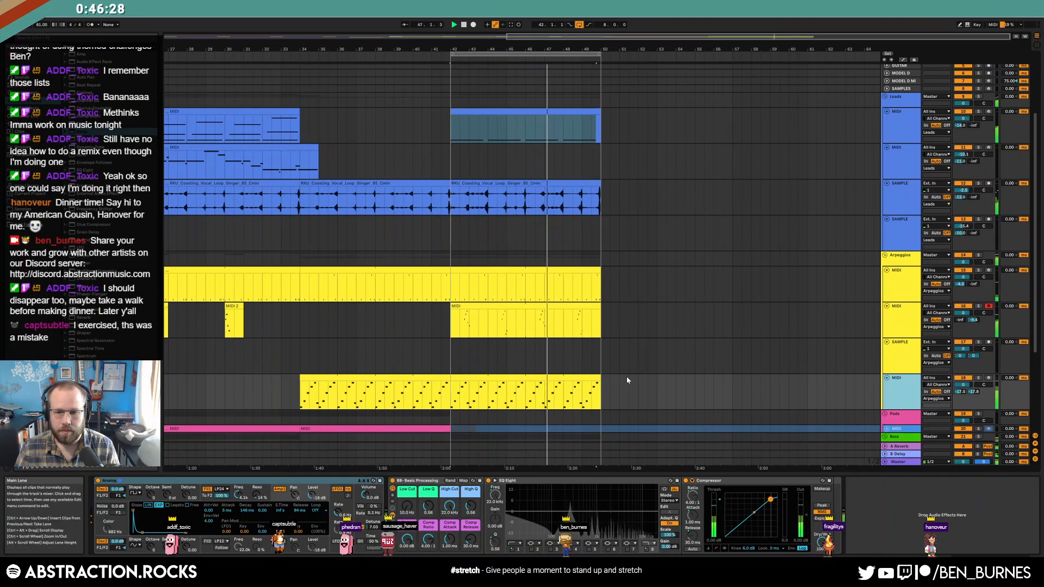
pyautogui.scroll(-3, 628, 376)
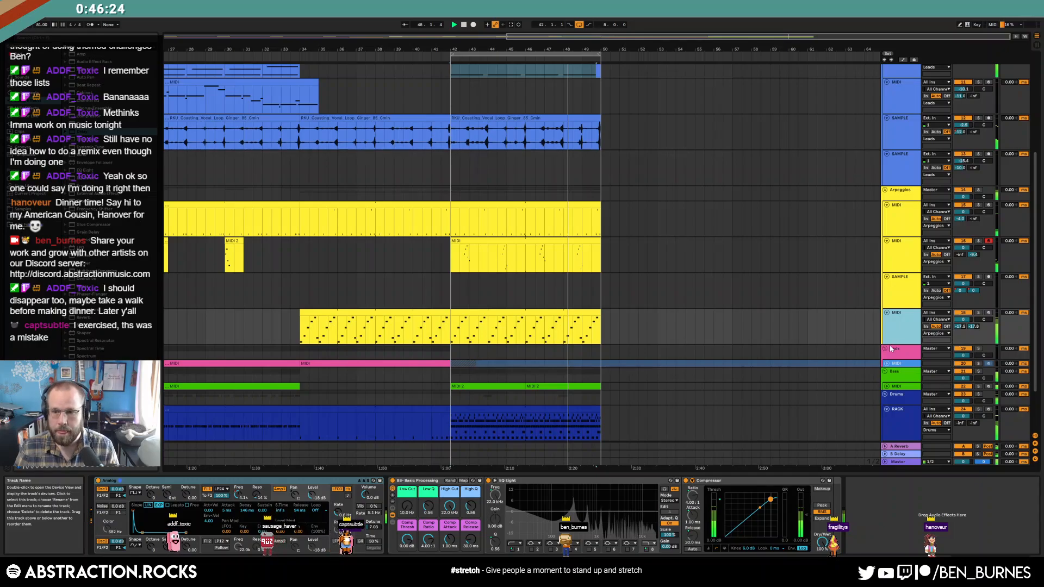
pyautogui.hotkey('ctrl', 'shift', 't')
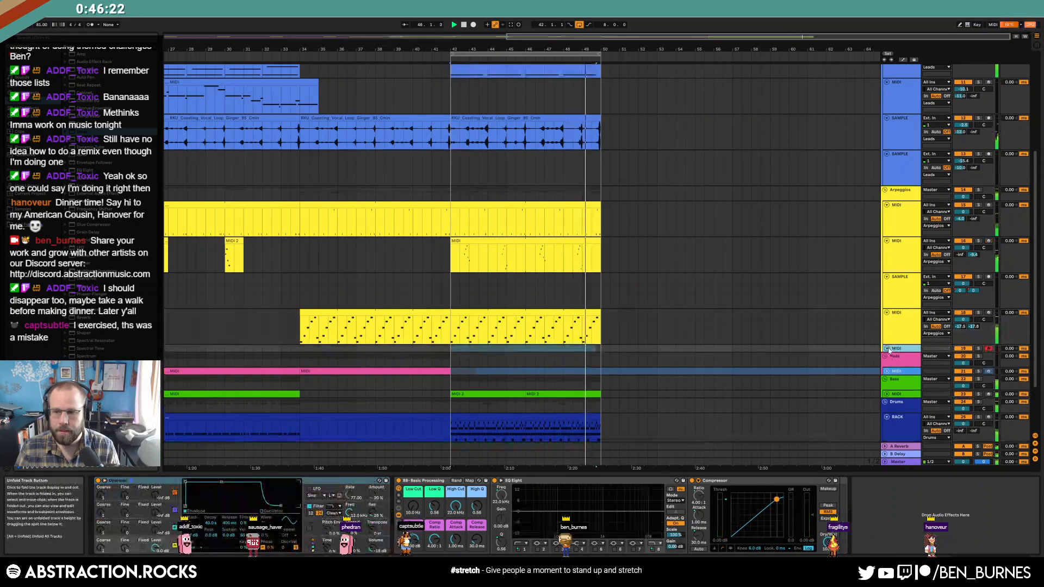
pyautogui.moveTo(516, 325); pyautogui.dragTo(521, 351)
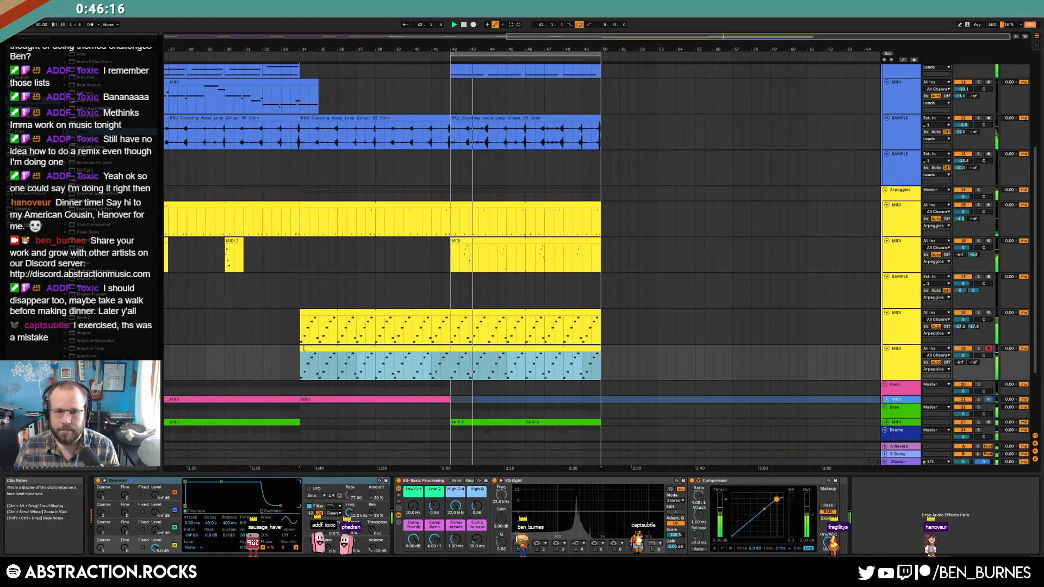
# Step: Trim the copied arpeggio clip to start an eighth note after bar 42 and lower its track volume
pyautogui.moveTo(305, 349); pyautogui.dragTo(468, 350)
pyautogui.scroll(3, 463, 366)
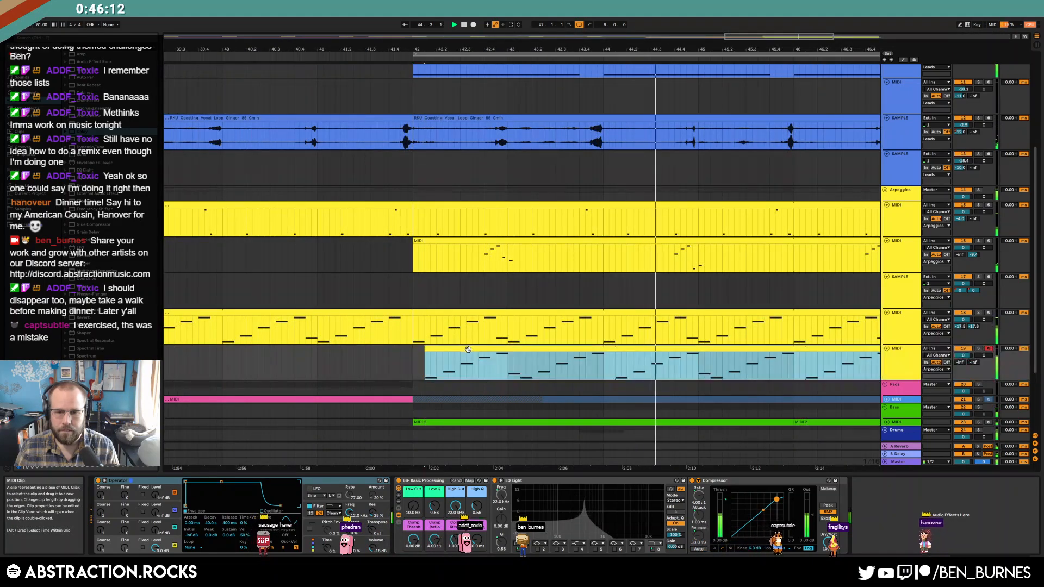
pyautogui.moveTo(964, 356)
pyautogui.mouseDown()
pyautogui.moveTo(984, 354)
pyautogui.moveTo(984, 343)
pyautogui.moveTo(961, 342)
pyautogui.mouseUp()
# Step: Duplicate the new arpeggio track, shift the duplicate's clip slightly earlier, and set its pan and send level
pyautogui.click(899, 358)
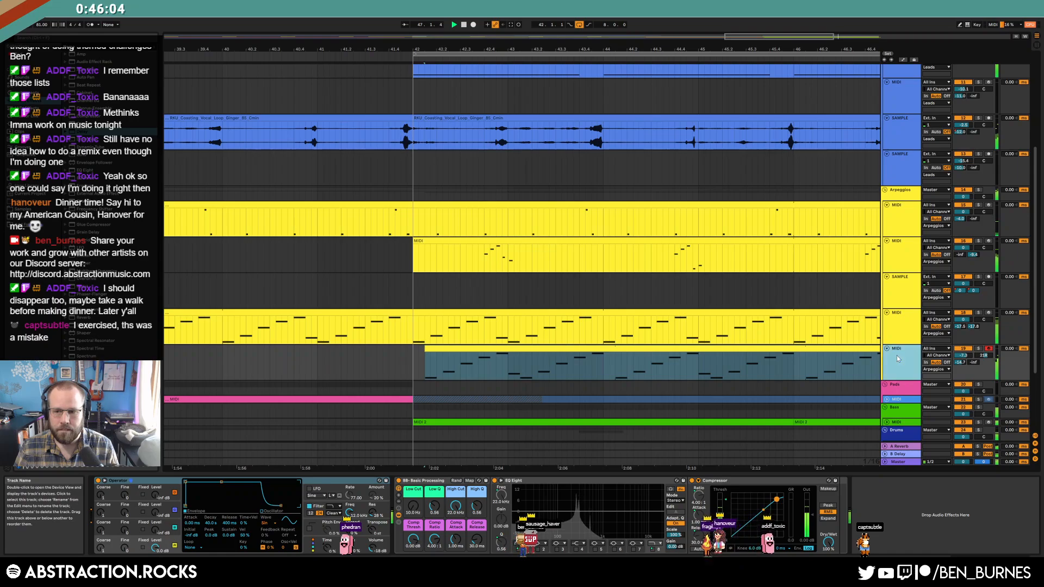
pyautogui.hotkey('ctrl', 'd')
pyautogui.scroll(-3, 637, 365)
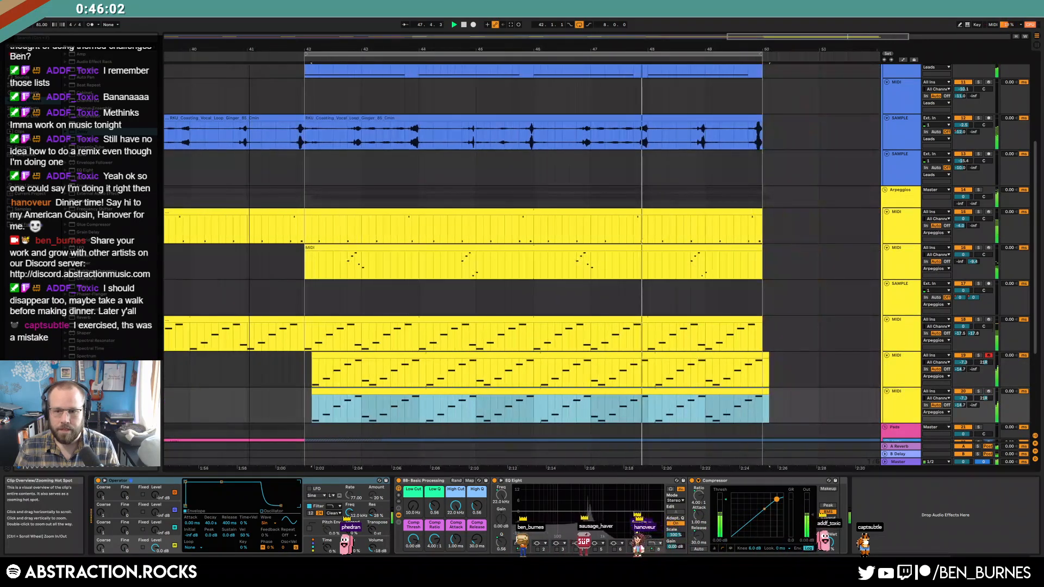
pyautogui.scroll(3, 637, 365)
pyautogui.click(623, 395)
pyautogui.moveTo(984, 398)
pyautogui.mouseDown()
pyautogui.moveTo(983, 419)
pyautogui.moveTo(984, 405)
pyautogui.mouseUp()
pyautogui.click(973, 405)
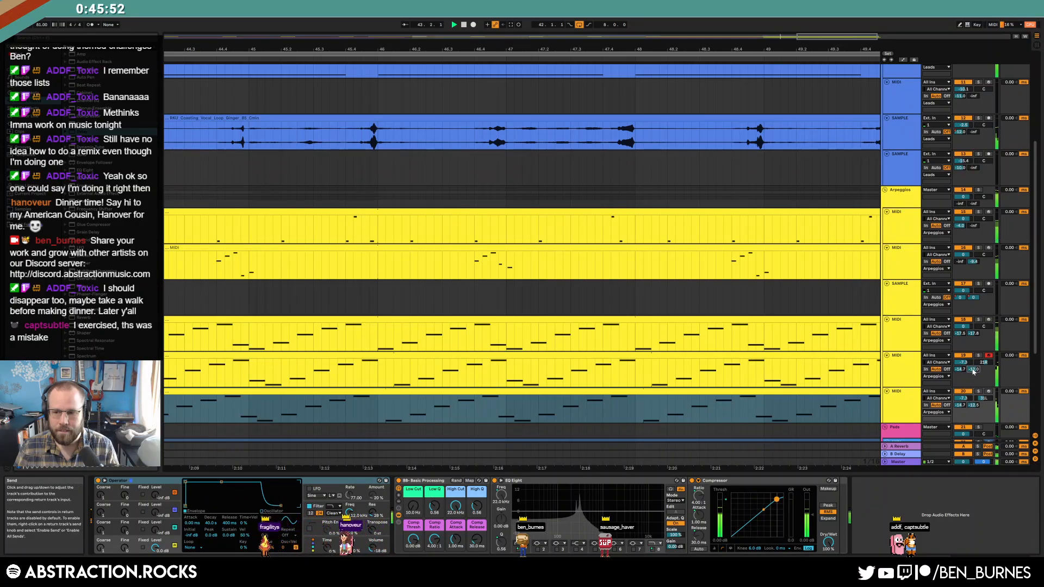
# Step: Examine the notes in both offset arpeggio clips, first the lower track's and then the upper one's
pyautogui.doubleClick(679, 392)
pyautogui.click(657, 469)
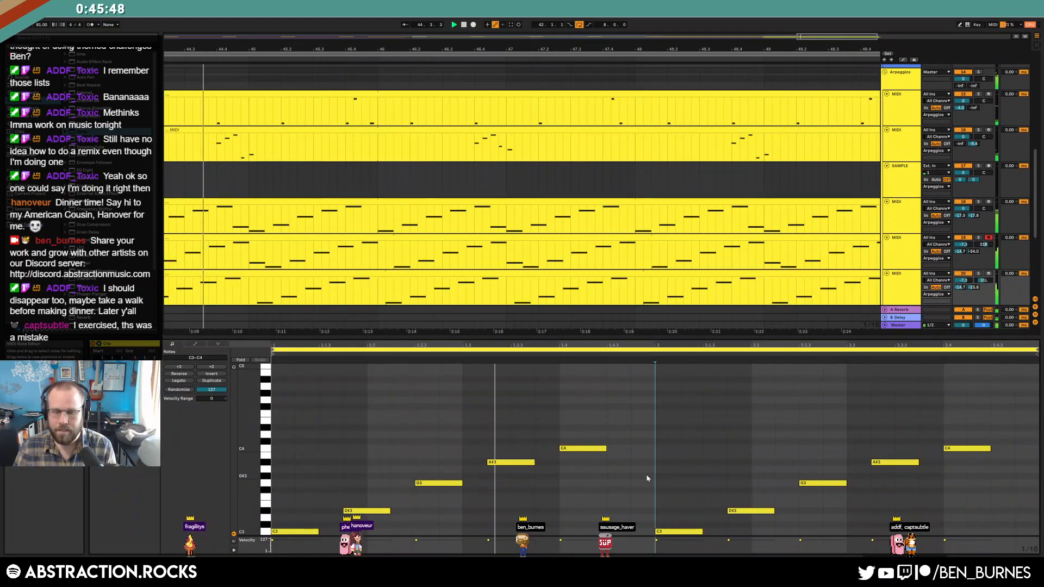
pyautogui.hotkey('shift', 'Tab')
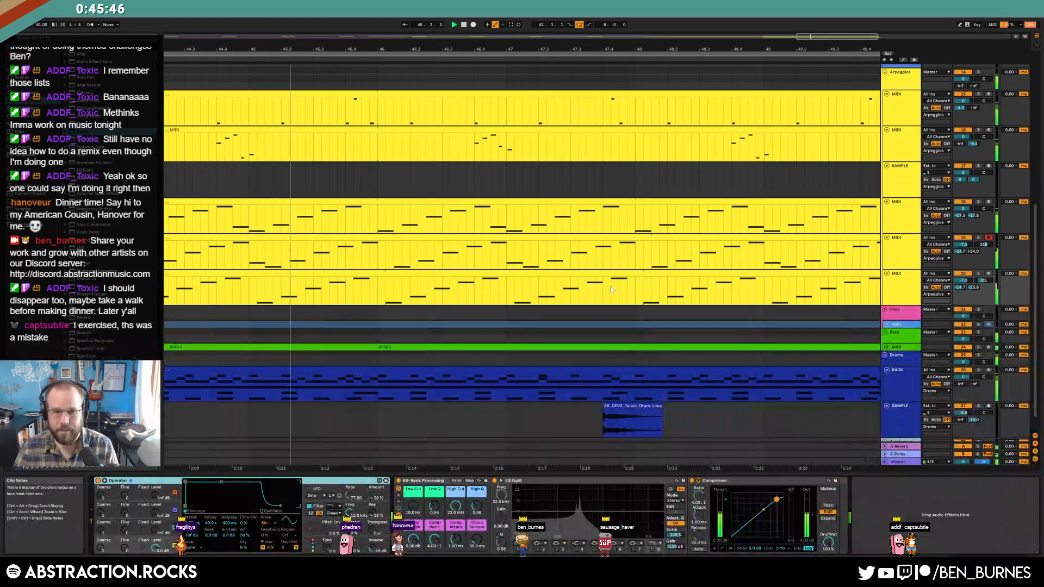
pyautogui.doubleClick(444, 236)
pyautogui.click(633, 476)
pyautogui.hotkey('shift', 'Tab')
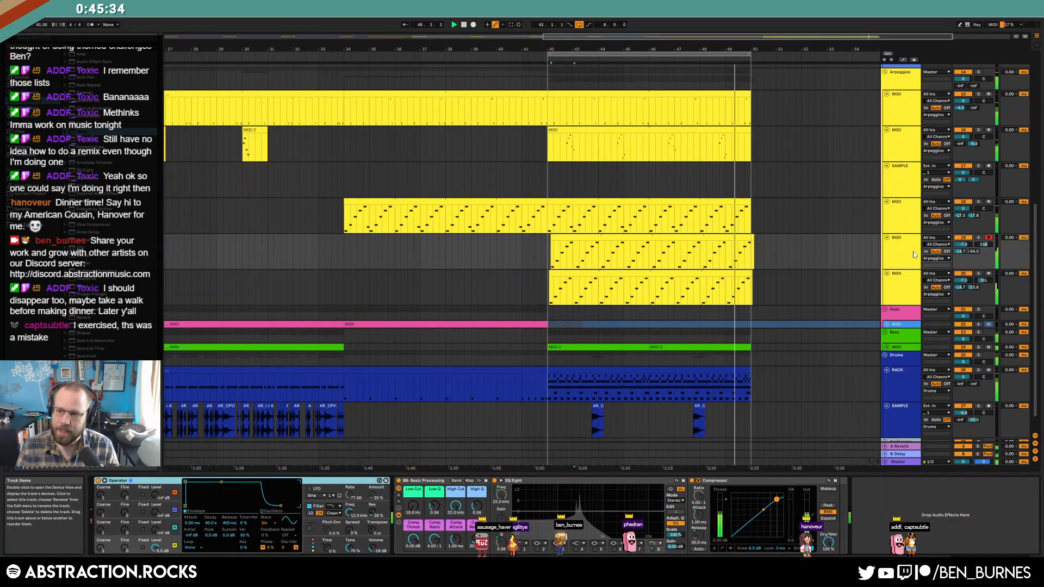
# Step: Shorten all notes in both offset arpeggio clips to half their length
pyautogui.doubleClick(714, 239)
pyautogui.hotkey('ctrl', 'a')
pyautogui.moveTo(605, 451); pyautogui.dragTo(582, 450)
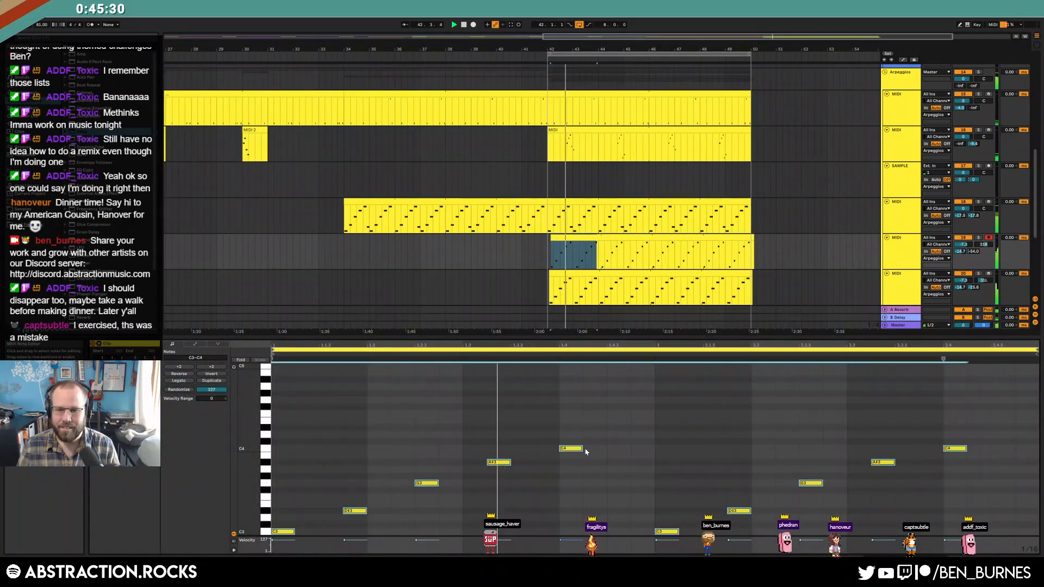
pyautogui.click(634, 276)
pyautogui.hotkey('ctrl', 'a')
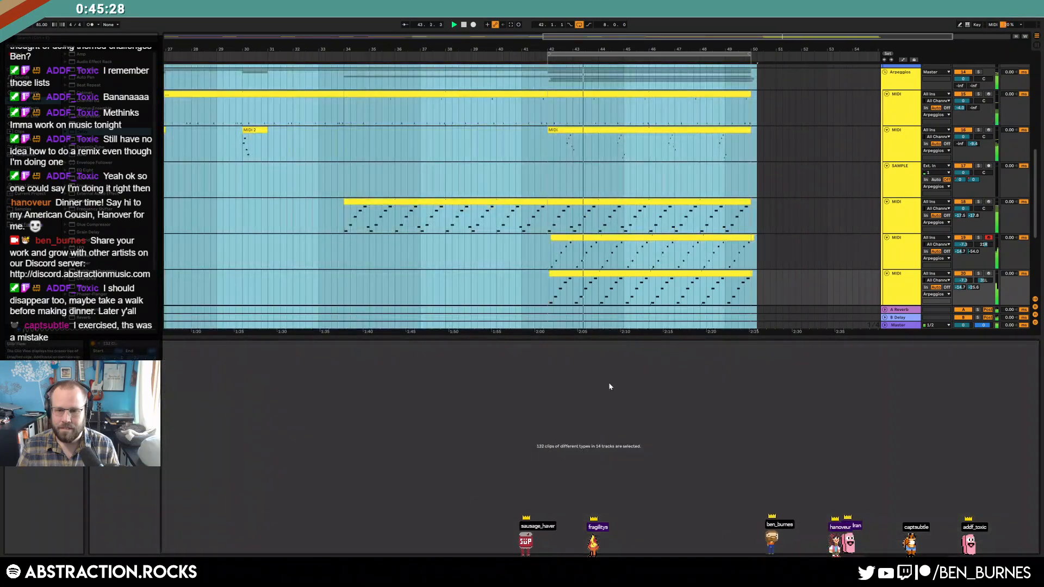
pyautogui.click(623, 276)
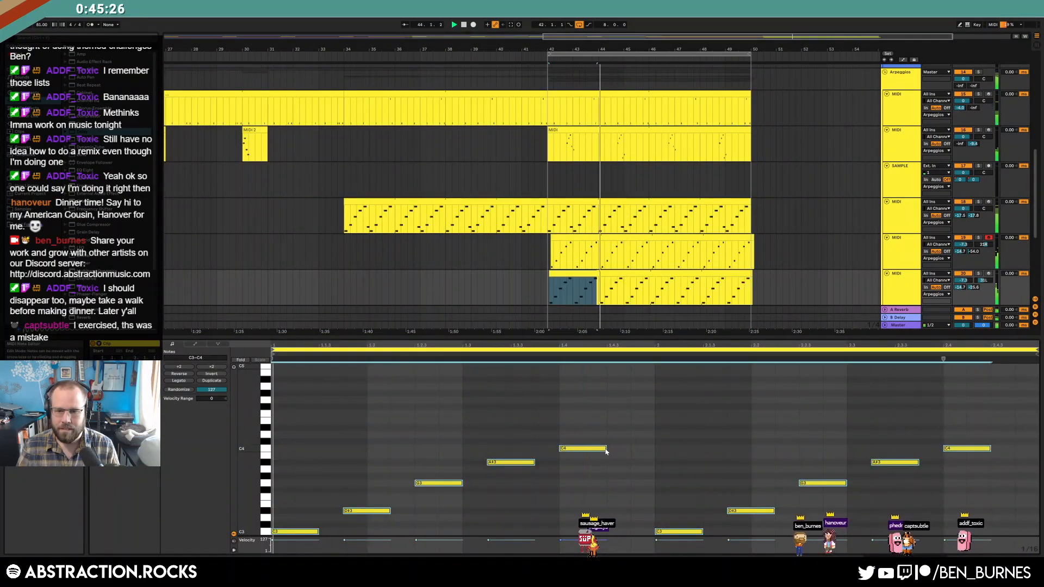
pyautogui.moveTo(604, 449); pyautogui.dragTo(584, 449)
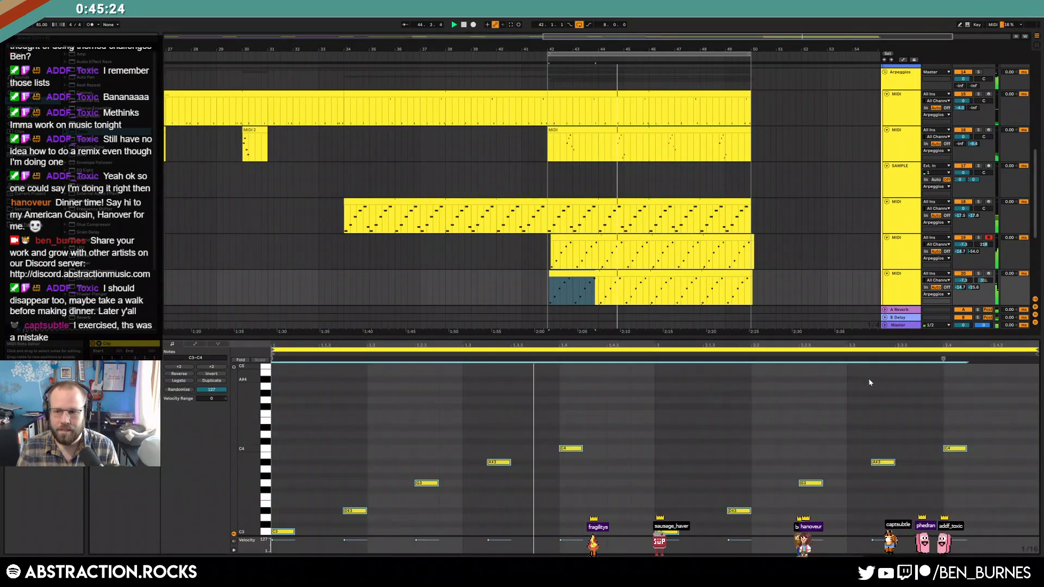
pyautogui.hotkey('shift', 'Tab')
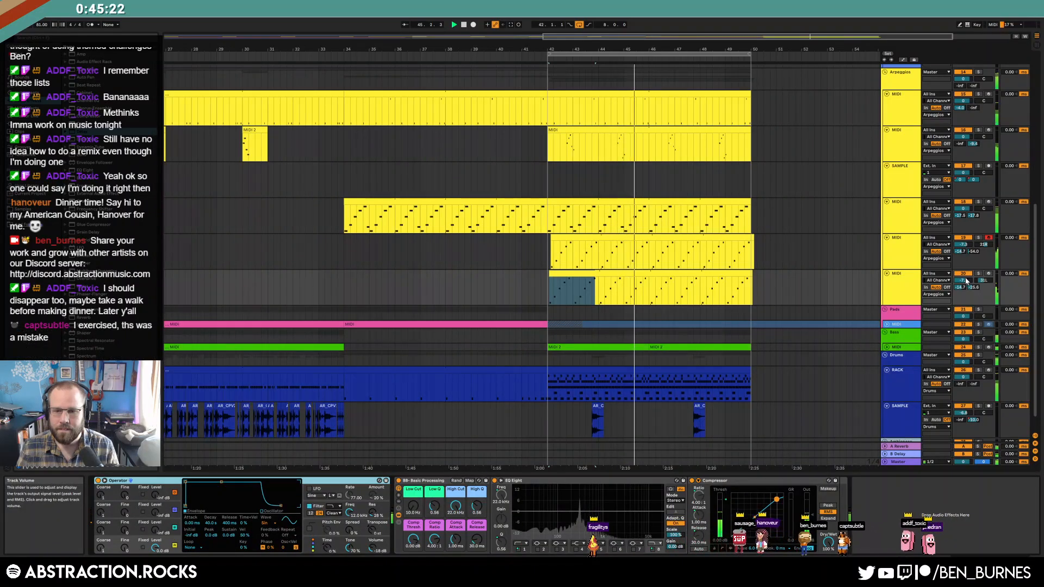
# Step: Group the two offset arpeggio tracks and name the group Weird Echo
pyautogui.click(646, 238)
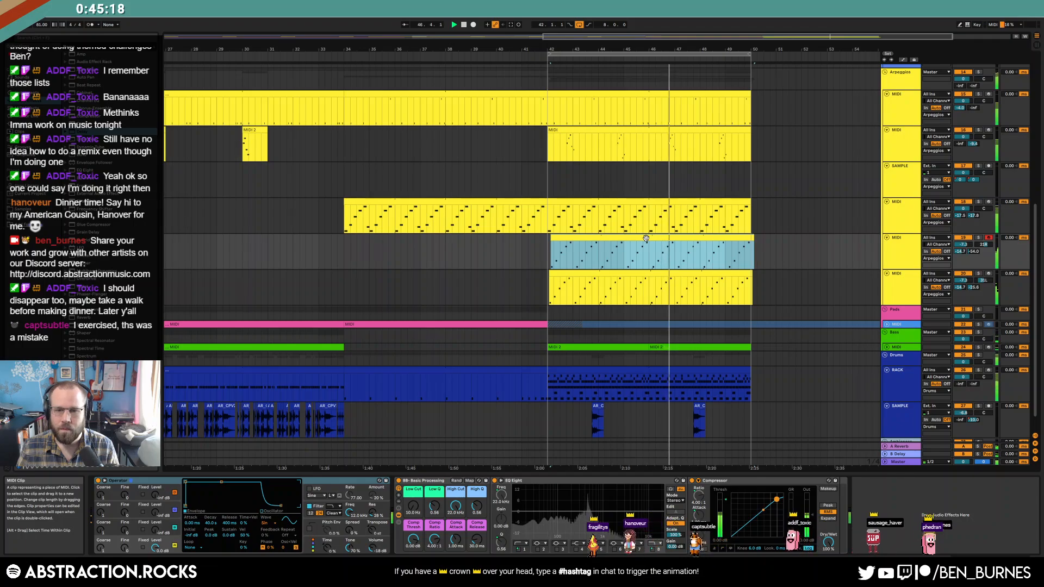
pyautogui.click(899, 259)
pyautogui.keyDown('shift'); pyautogui.click(898, 299); pyautogui.keyUp('shift')
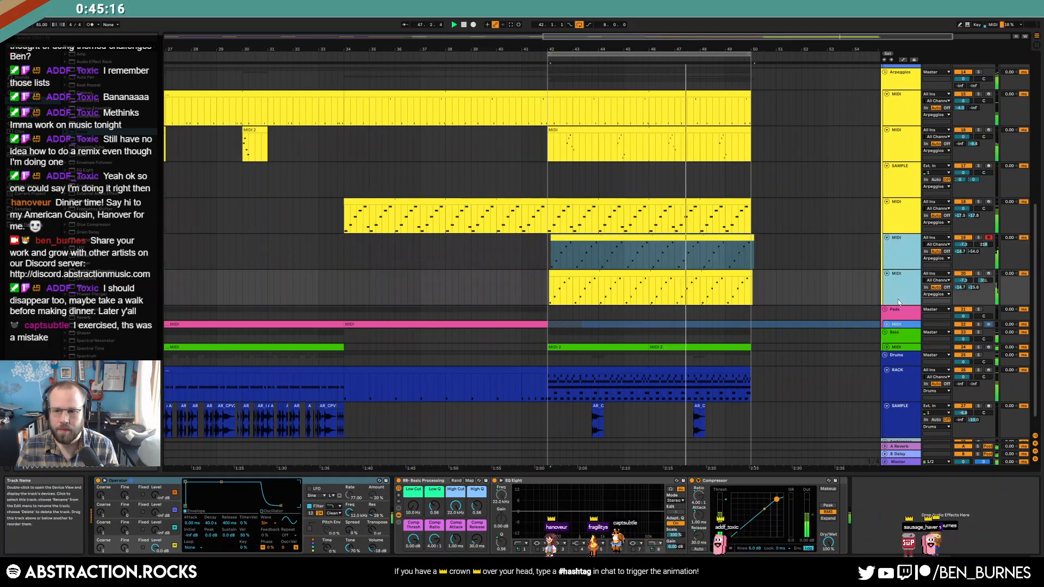
pyautogui.hotkey('ctrl', 'g')
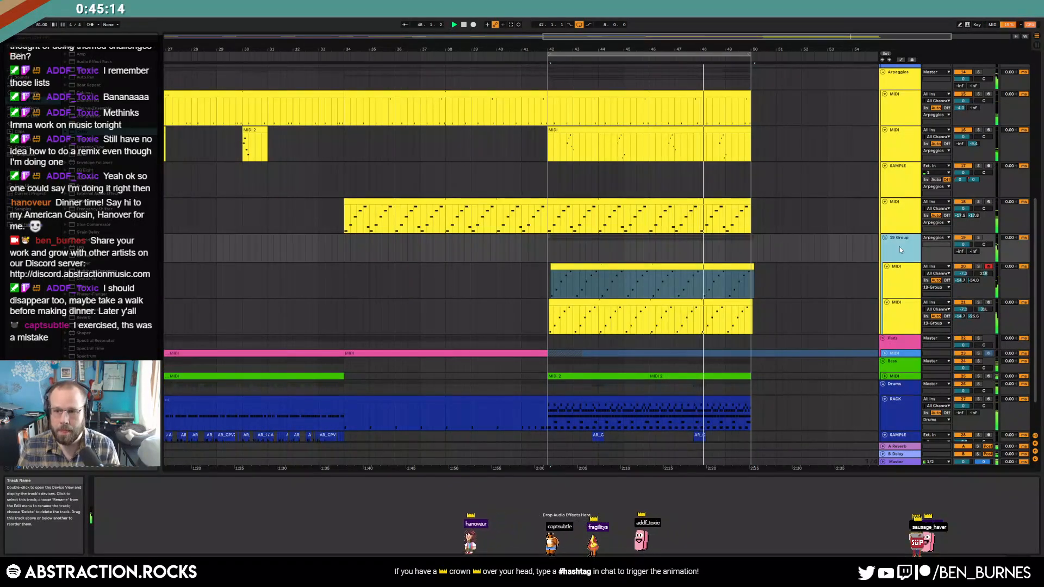
pyautogui.hotkey('ctrl', 'r')
pyautogui.write('Weird Ec')
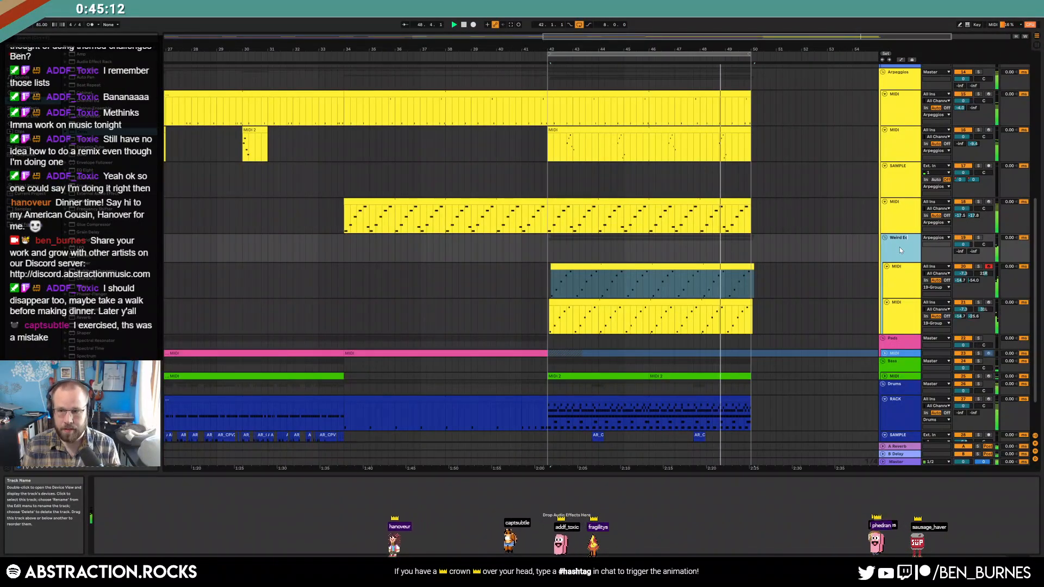
pyautogui.write('ho')
pyautogui.press('Return')
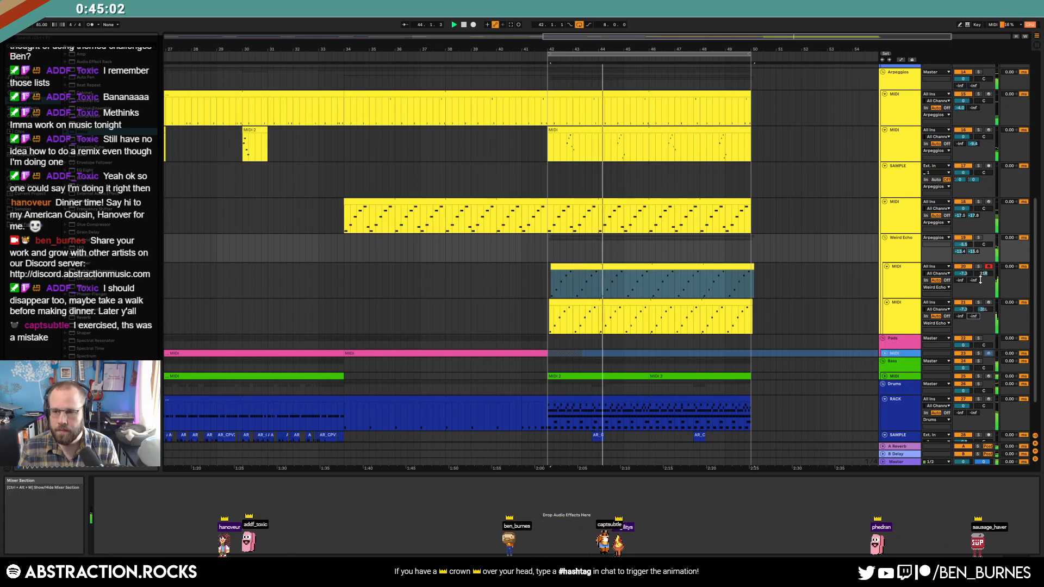
# Step: Pan the upper Weird Echo track further to its side and rebalance the volumes within the group
pyautogui.moveTo(983, 274); pyautogui.dragTo(963, 268)
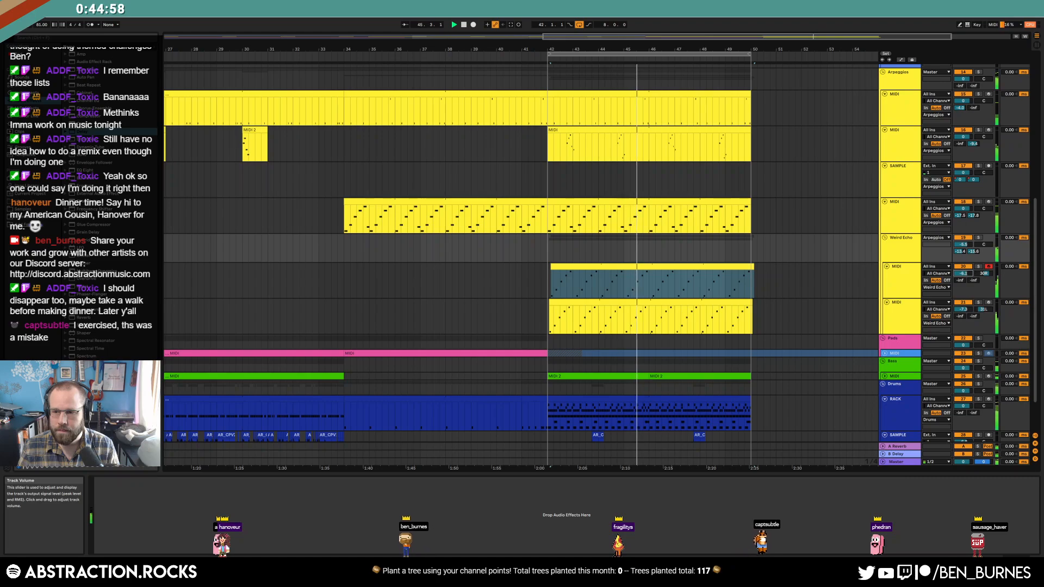
pyautogui.doubleClick(968, 311)
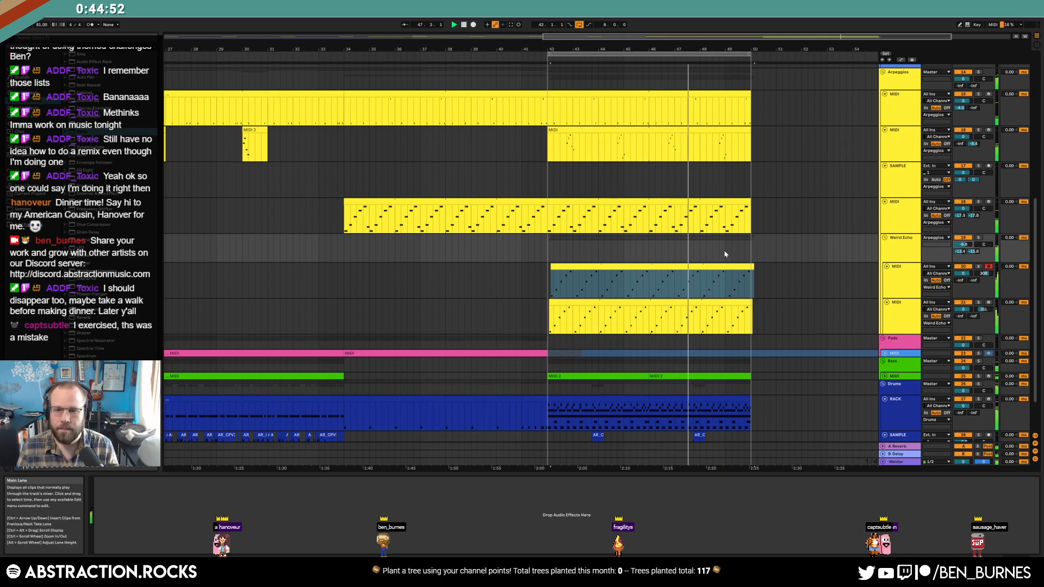
# Step: Add the Thermal effect plug-in to the Weird Echo group
pyautogui.click(890, 250)
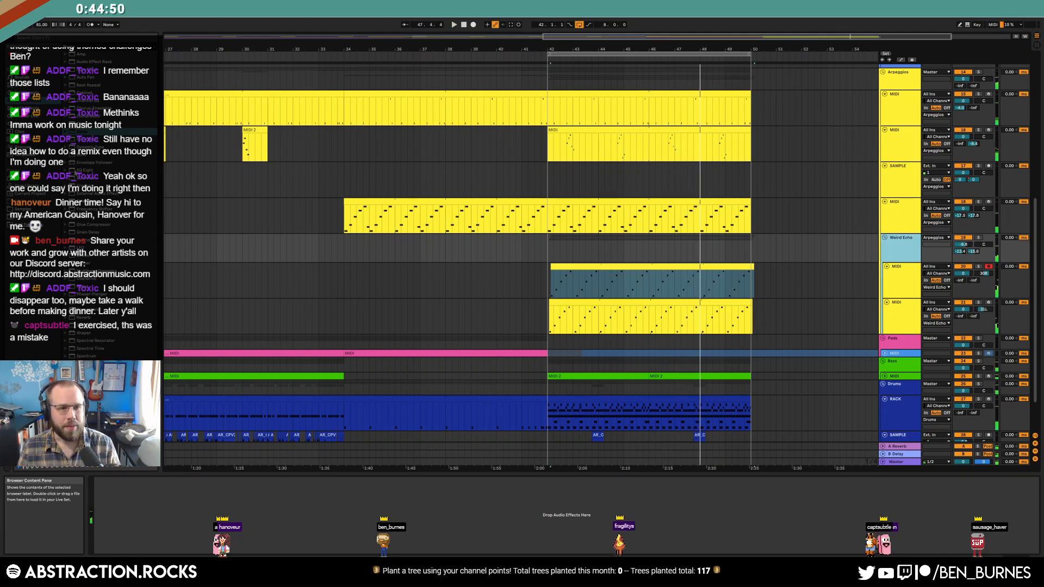
pyautogui.click(33, 126)
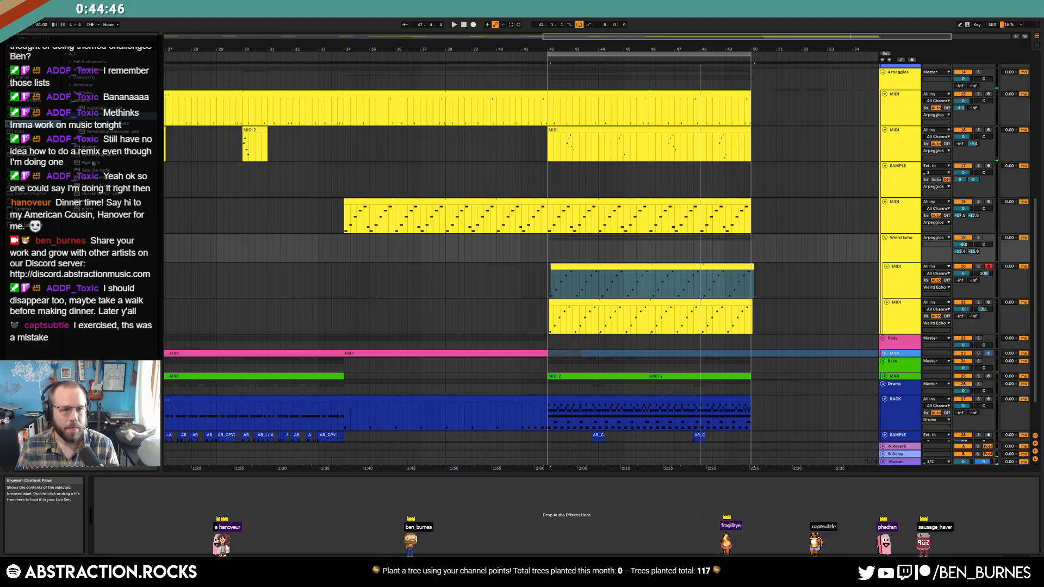
pyautogui.click(69, 86)
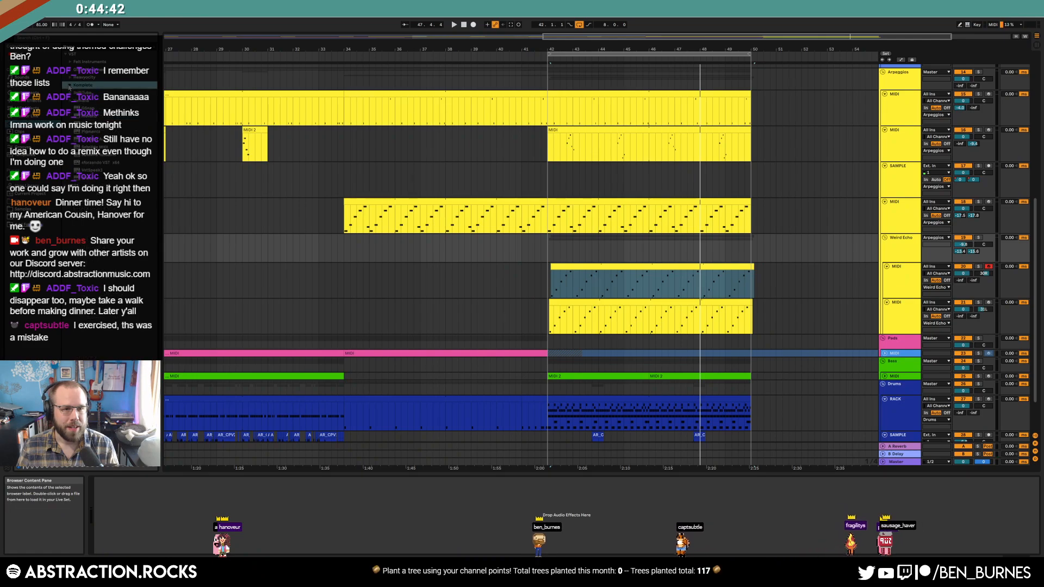
pyautogui.click(71, 62)
pyautogui.click(66, 55)
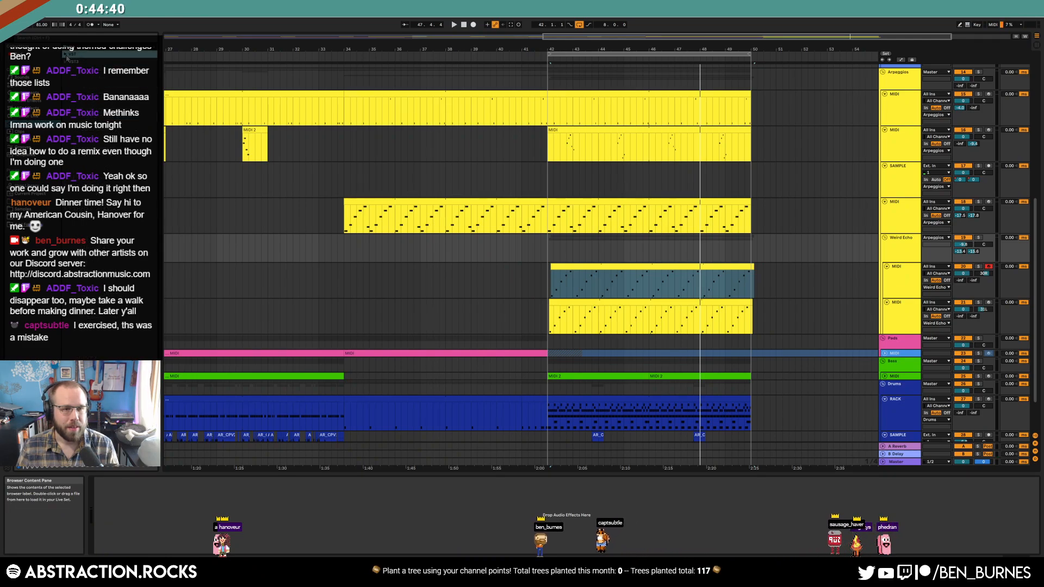
pyautogui.click(66, 61)
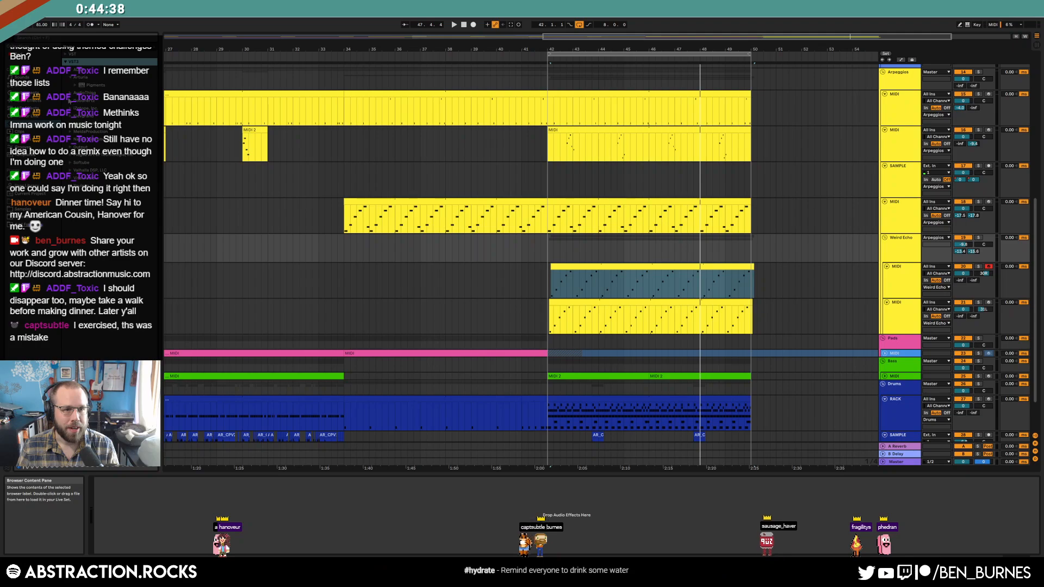
pyautogui.click(69, 132)
pyautogui.click(70, 141)
pyautogui.moveTo(93, 147); pyautogui.dragTo(143, 470)
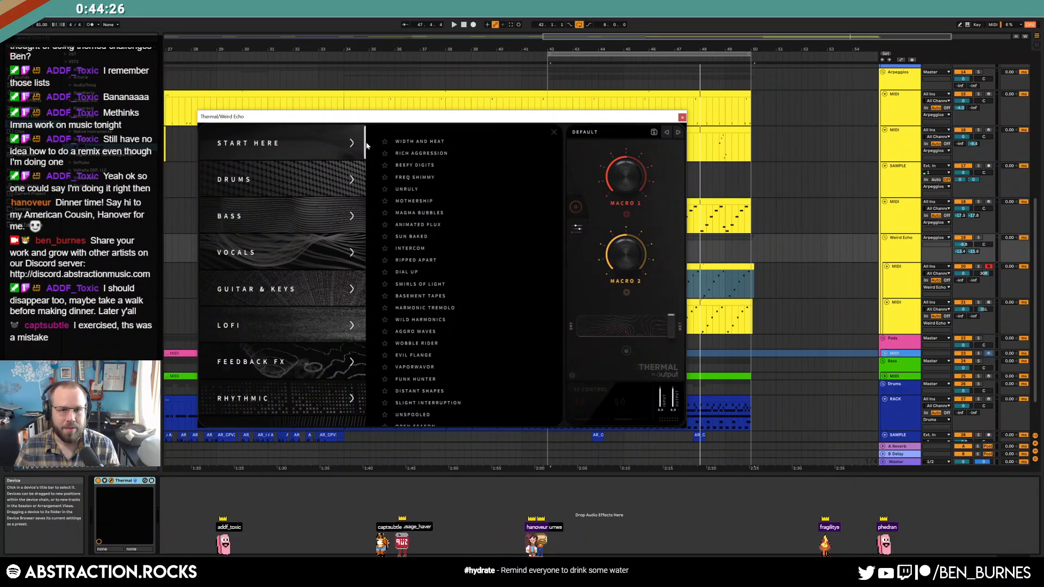
# Step: Load the Triplet Crunch preset from Thermal's Rhythmic category
pyautogui.scroll(-3, 295, 255)
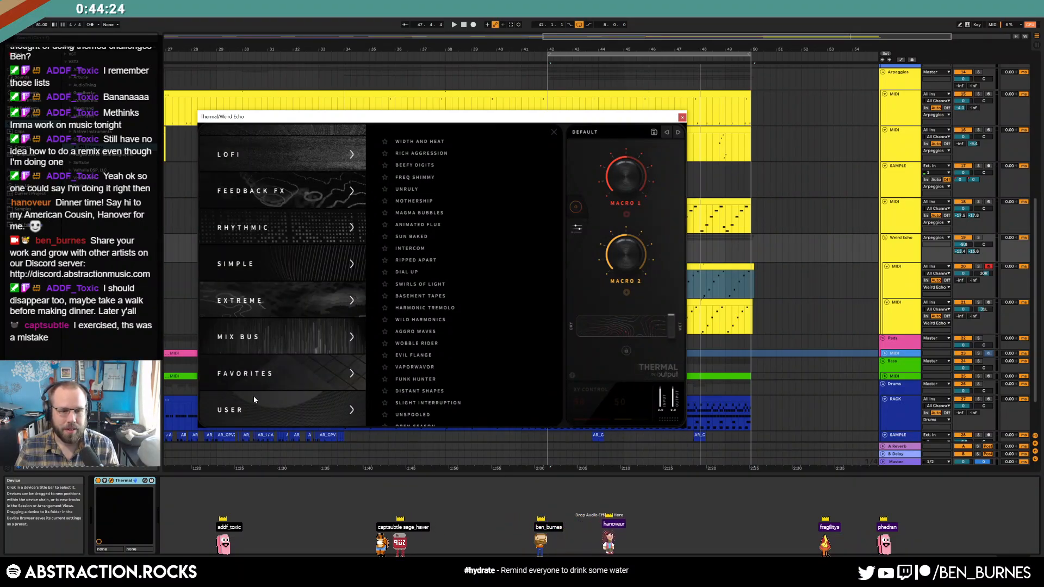
pyautogui.scroll(3, 272, 328)
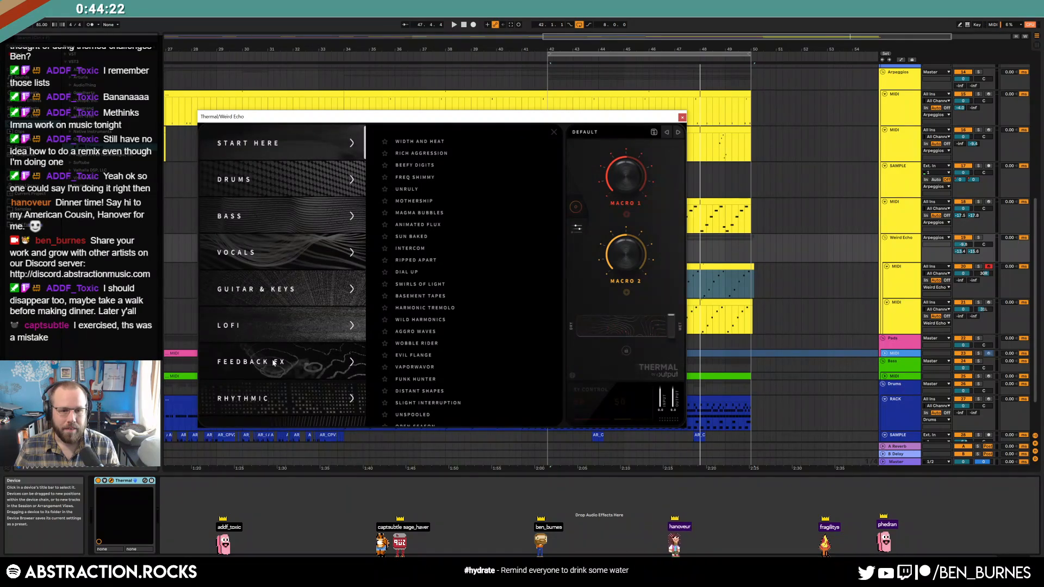
pyautogui.click(280, 399)
pyautogui.click(430, 260)
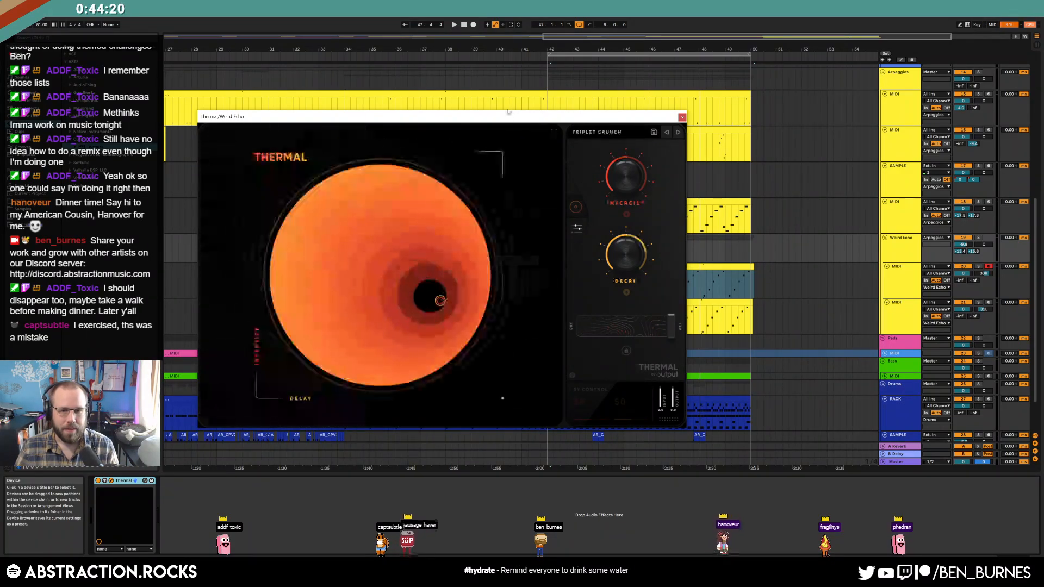
pyautogui.moveTo(527, 117); pyautogui.dragTo(327, 71)
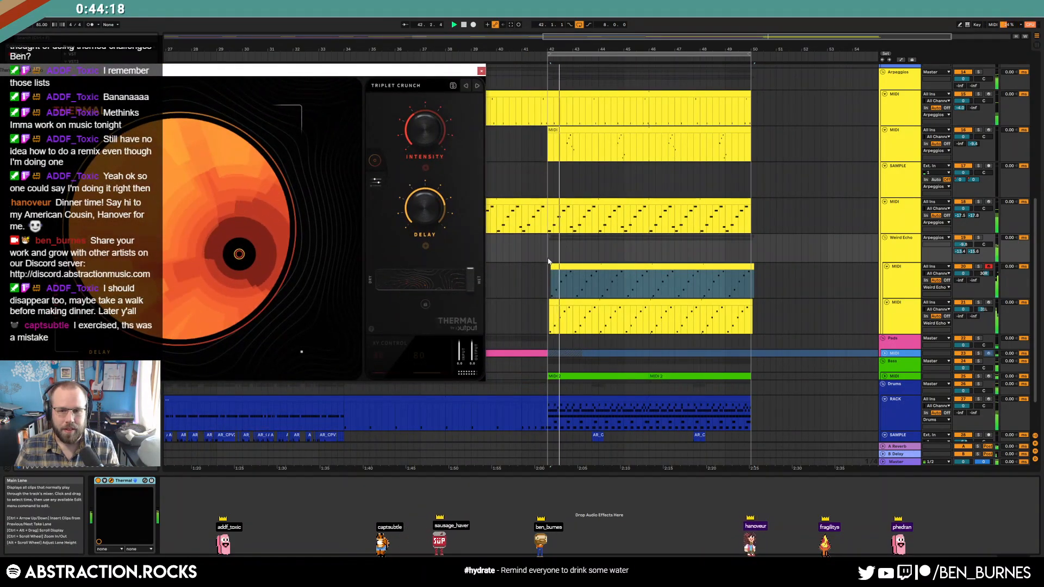
# Step: Play the section from just before bar 42 while lowering Thermal's Delay and setting its Intensity to 70
pyautogui.click(542, 282)
pyautogui.press('space')
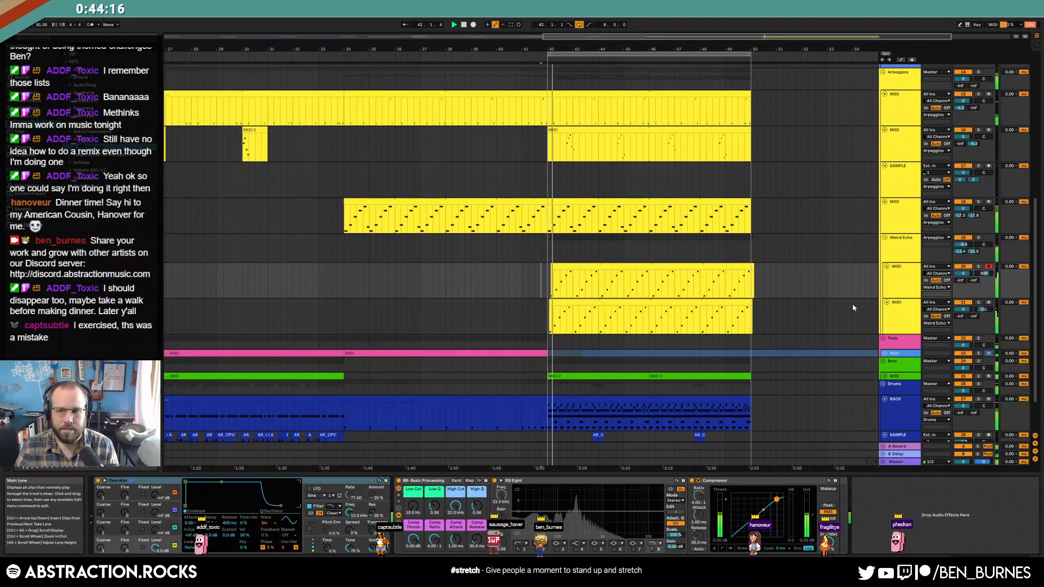
pyautogui.click(901, 248)
pyautogui.moveTo(342, 71); pyautogui.dragTo(460, 71)
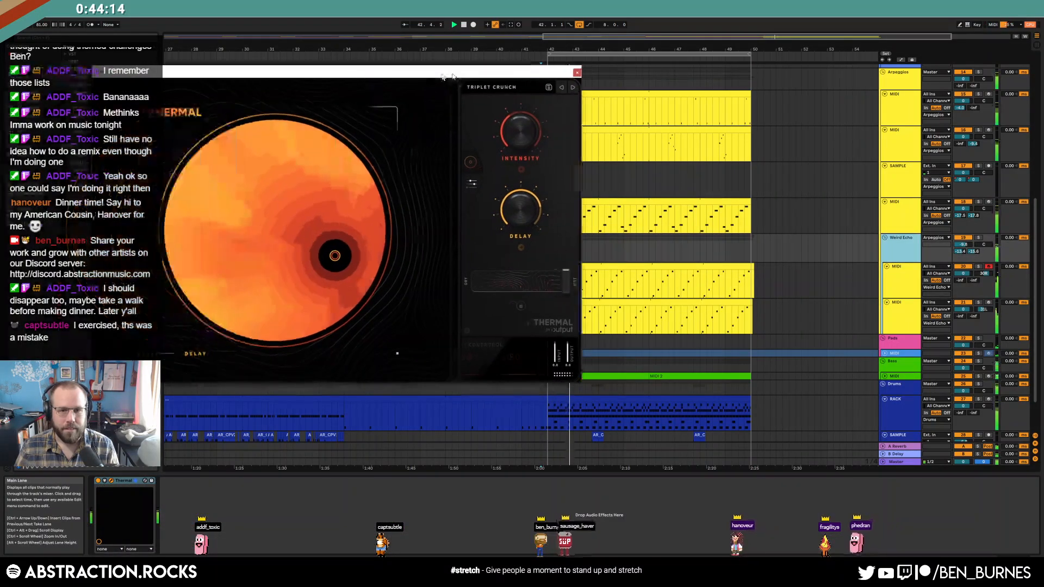
pyautogui.moveTo(558, 217); pyautogui.dragTo(549, 241)
pyautogui.moveTo(546, 136); pyautogui.dragTo(547, 109)
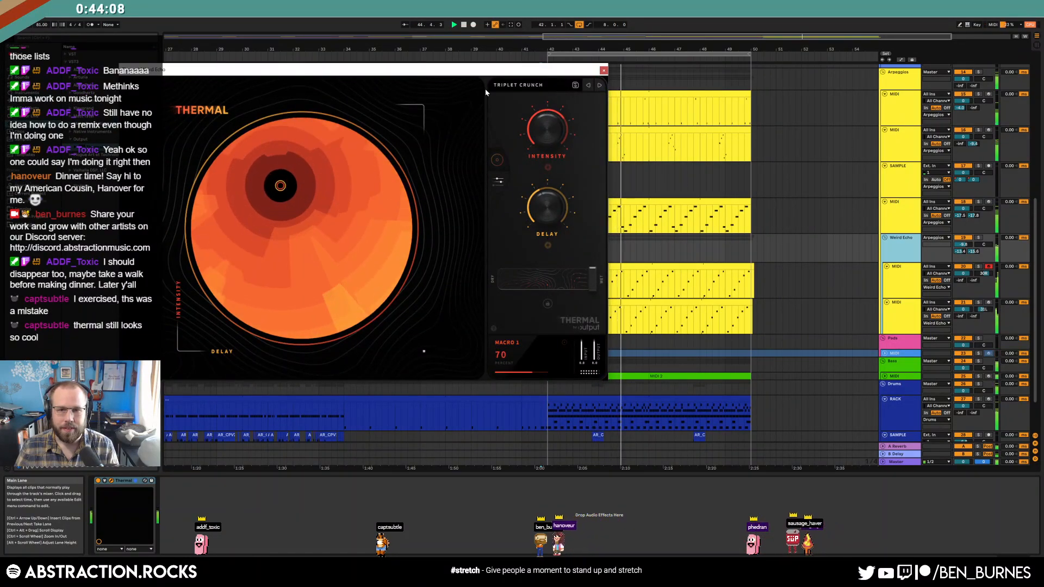
pyautogui.moveTo(462, 72); pyautogui.dragTo(510, 101)
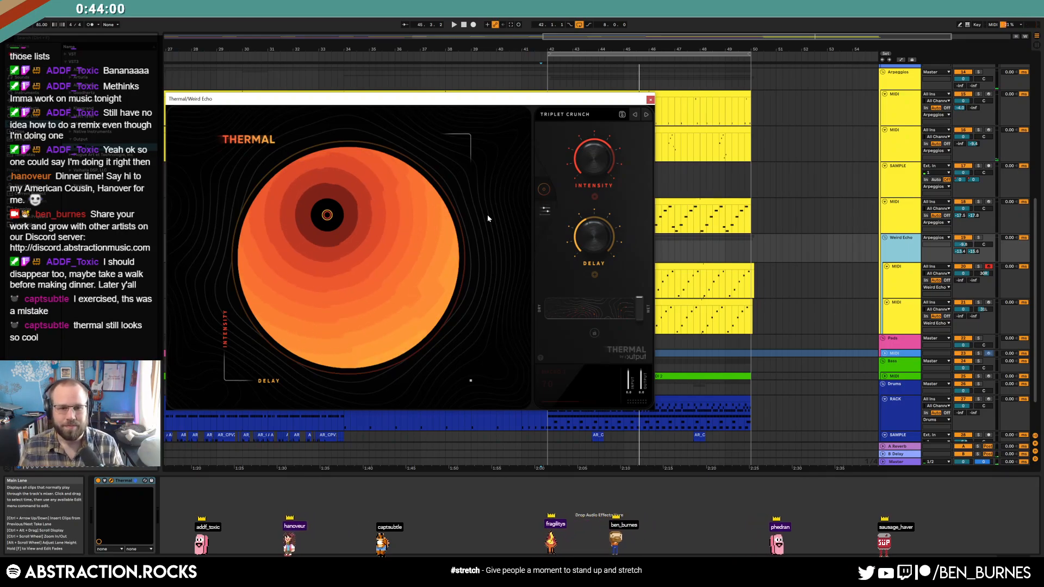
pyautogui.click(544, 211)
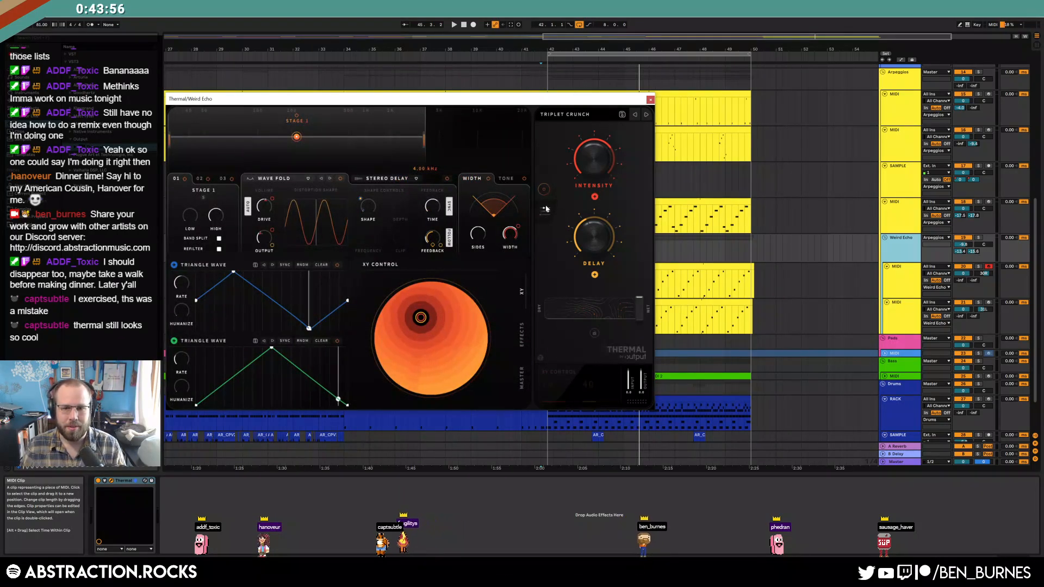
pyautogui.click(544, 189)
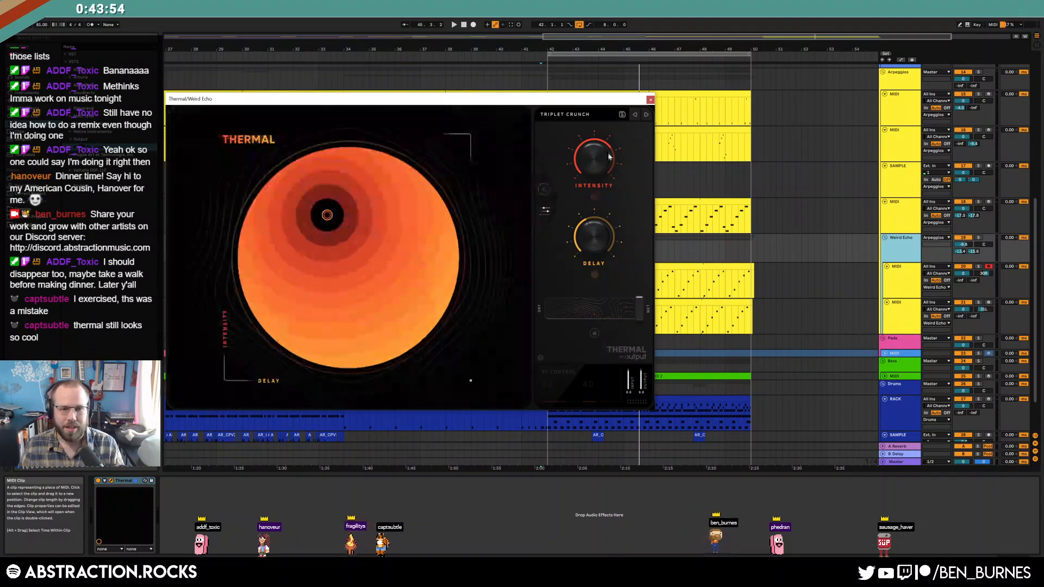
pyautogui.click(650, 100)
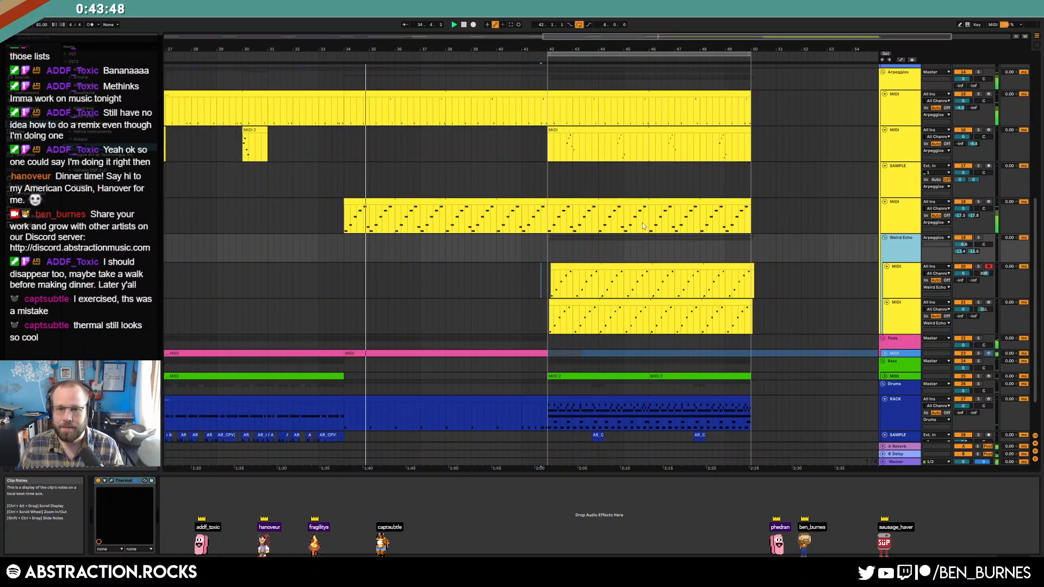
# Step: Copy the short vocal sample clip from bar 18 on the lower Leads sample track to bar 42
pyautogui.scroll(3, 645, 226)
pyautogui.scroll(-3, 647, 234)
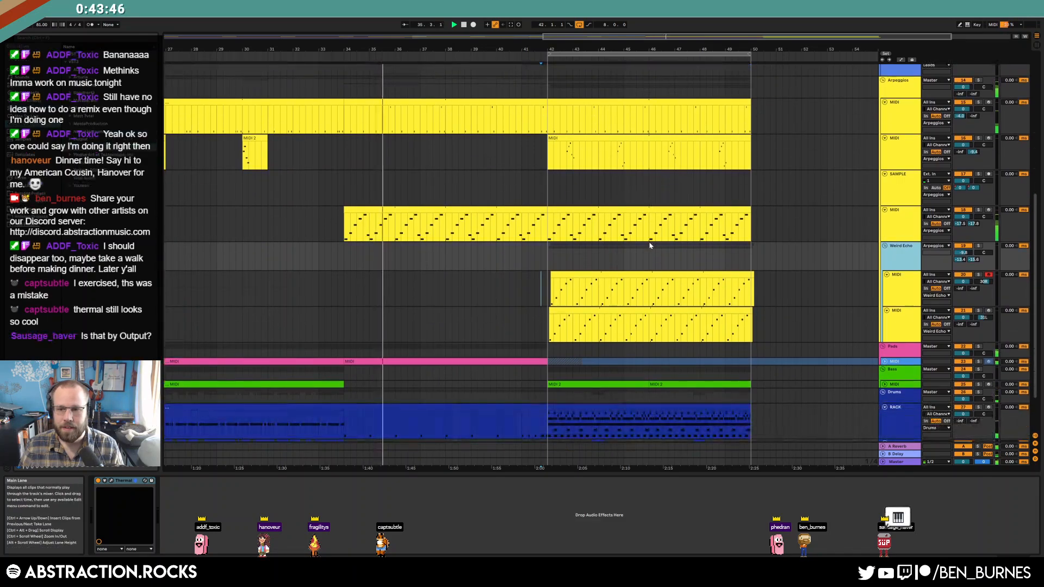
pyautogui.scroll(-1, 650, 246)
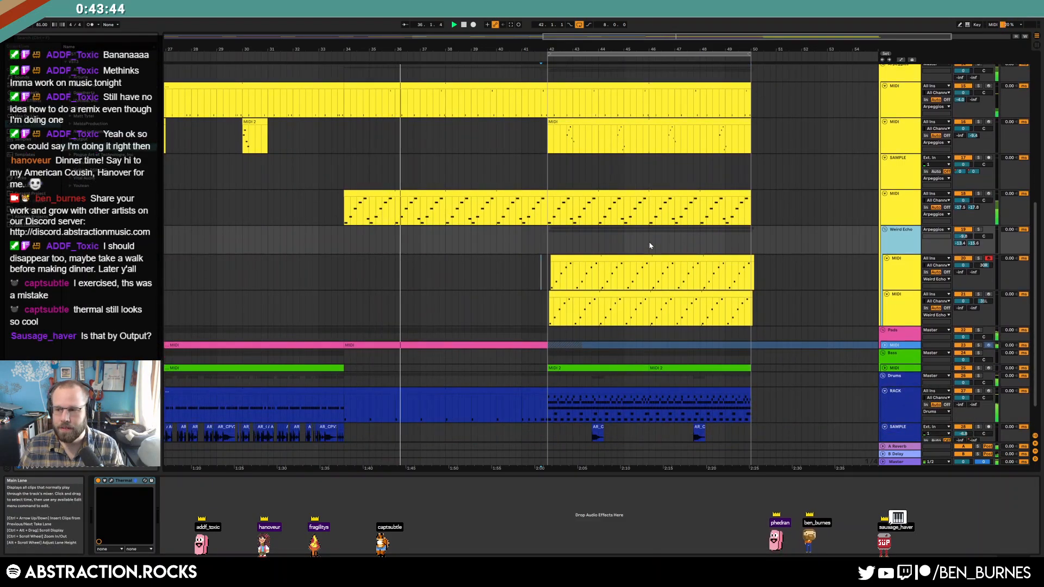
pyautogui.scroll(2, 650, 246)
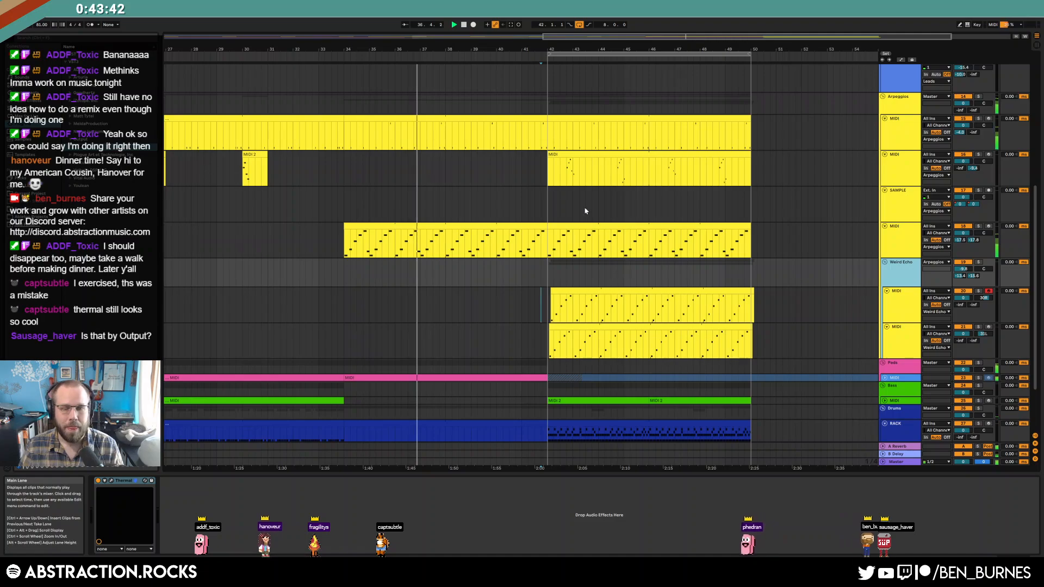
pyautogui.scroll(6, 654, 245)
pyautogui.scroll(4, 655, 246)
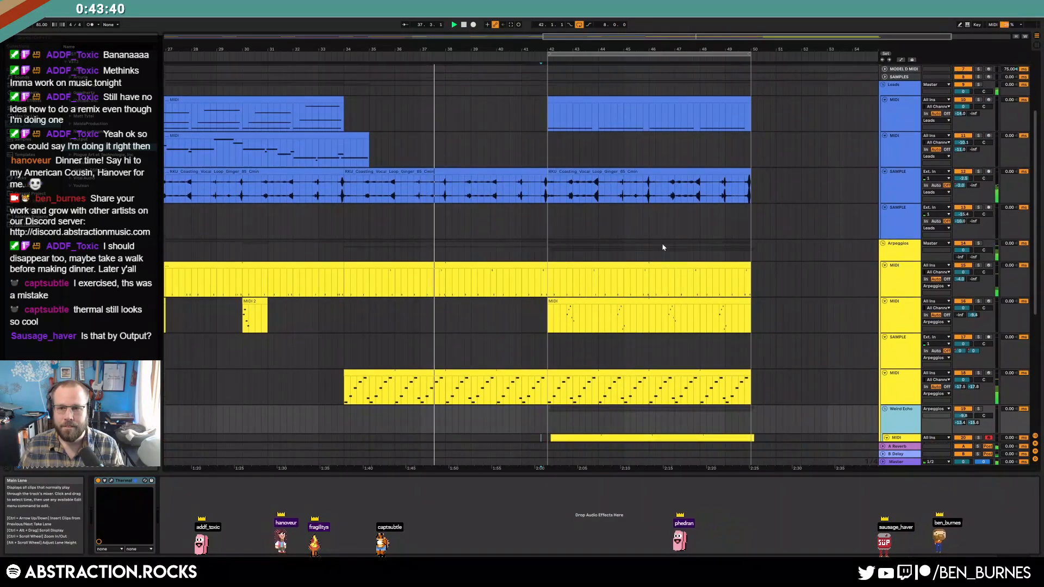
pyautogui.click(898, 234)
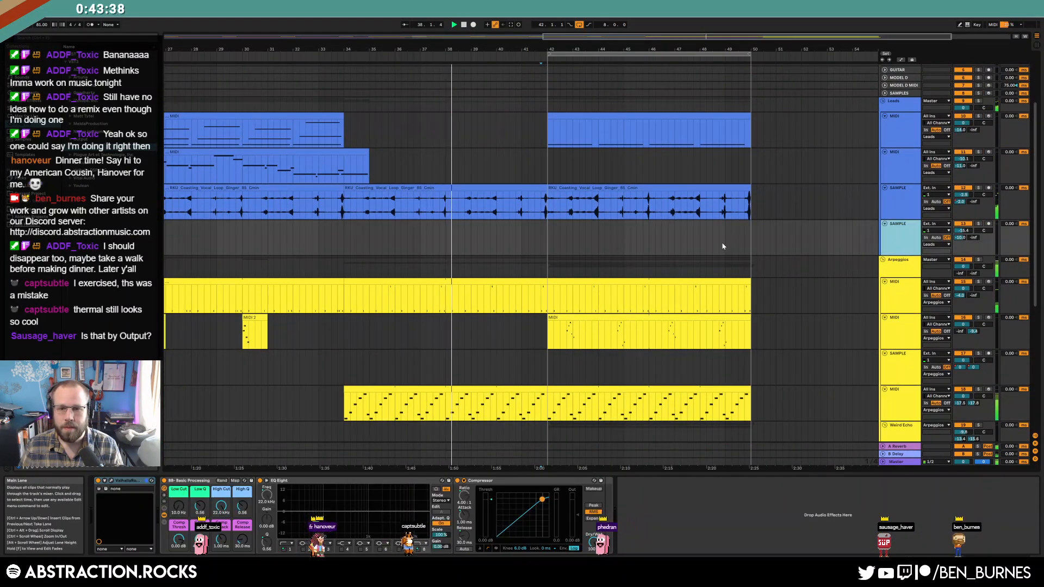
pyautogui.scroll(2, 721, 245)
pyautogui.scroll(-4, 721, 245)
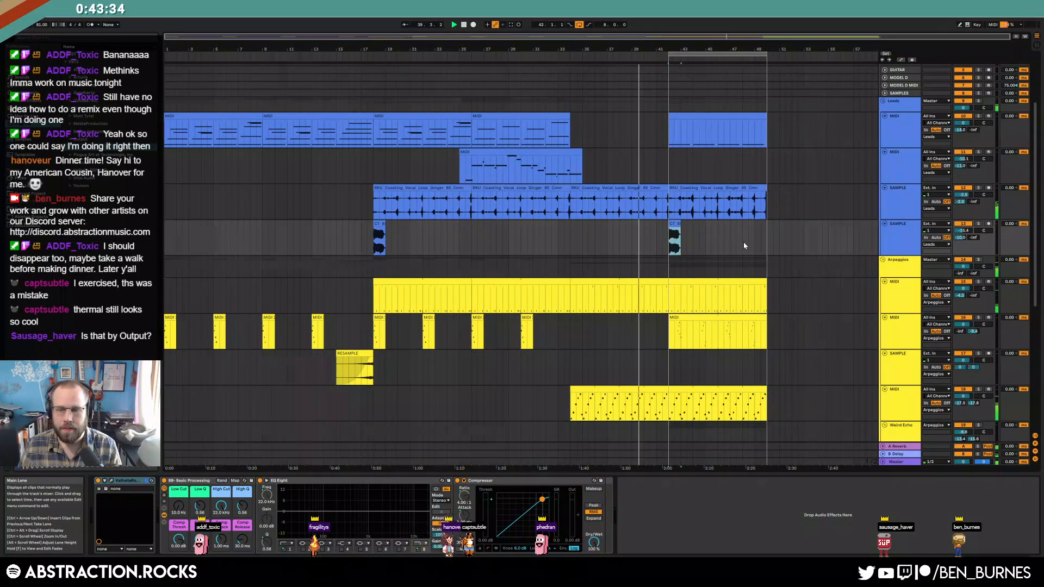
pyautogui.scroll(3, 744, 246)
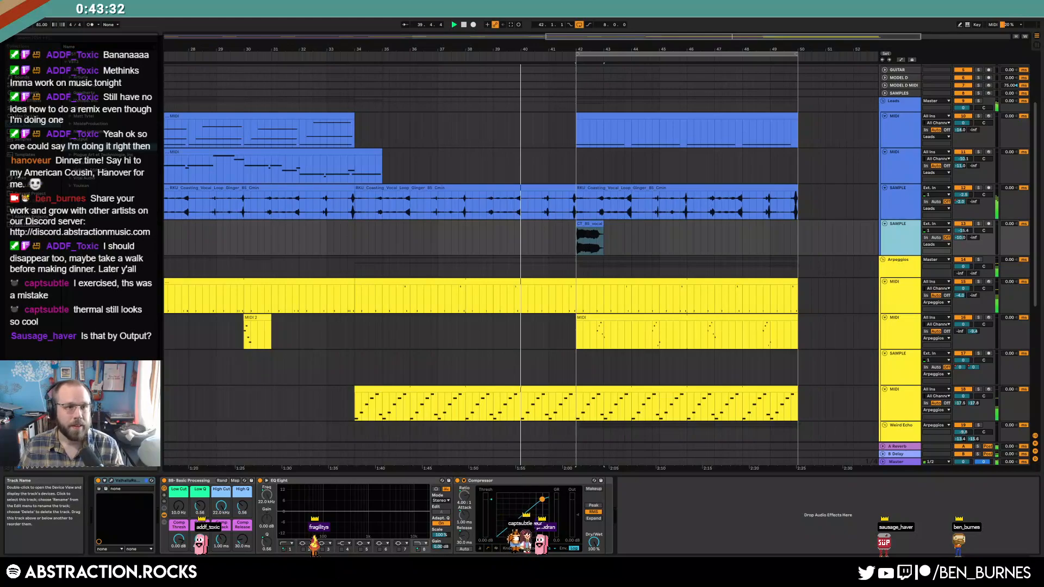
# Step: Insert a new MIDI track in the Leads group, load the Lekko instrument with its Sustains sound, and unfold the track
pyautogui.hotkey('ctrl', 'shift', 't')
pyautogui.click(66, 55)
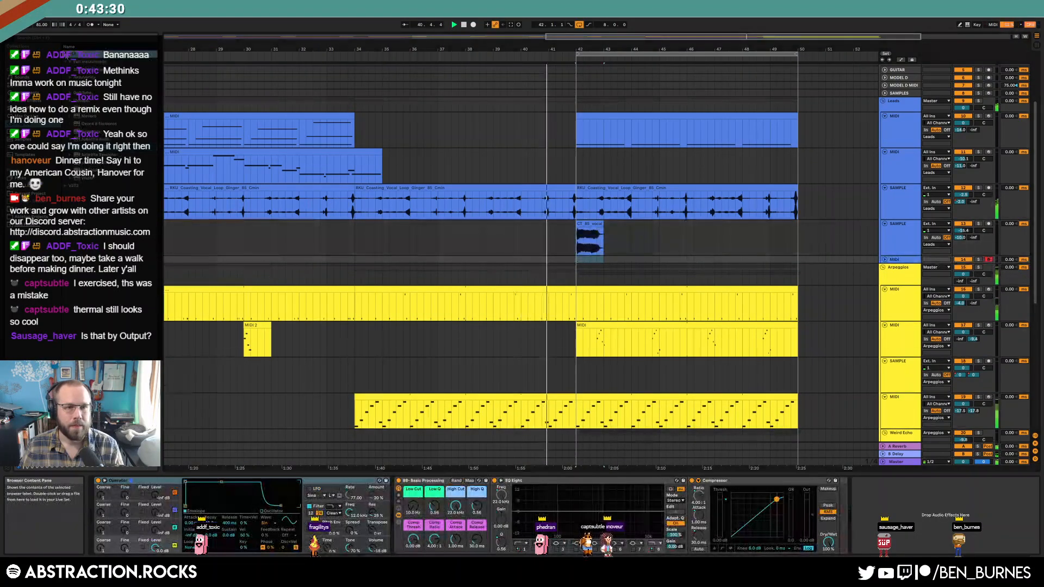
pyautogui.click(71, 62)
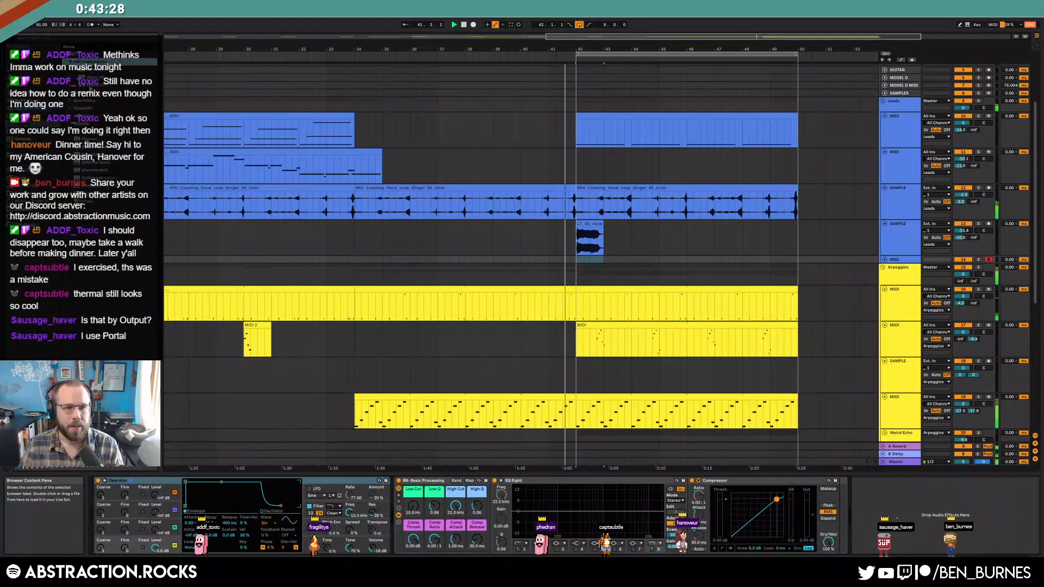
pyautogui.click(96, 86)
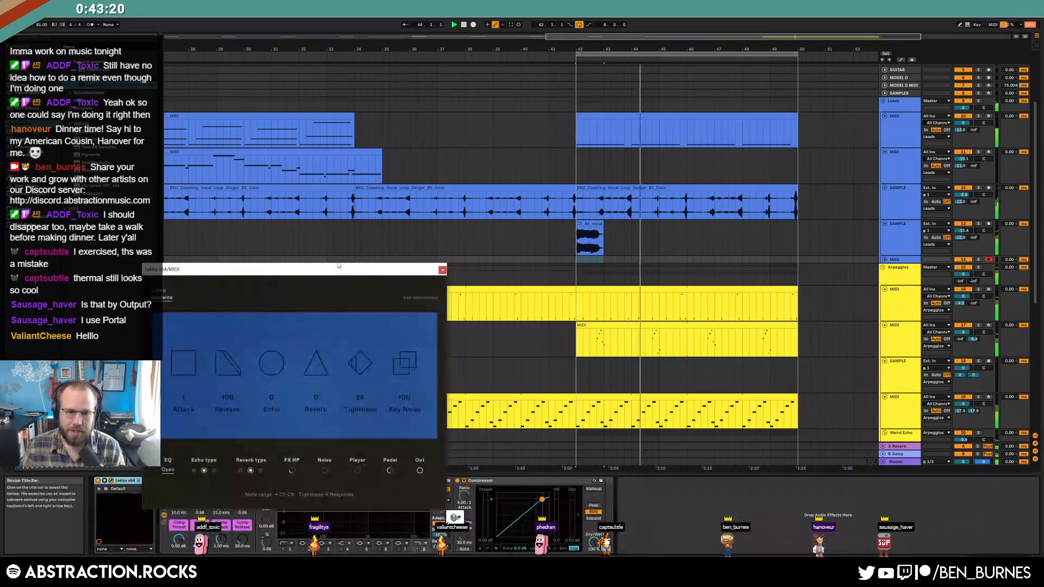
pyautogui.click(885, 260)
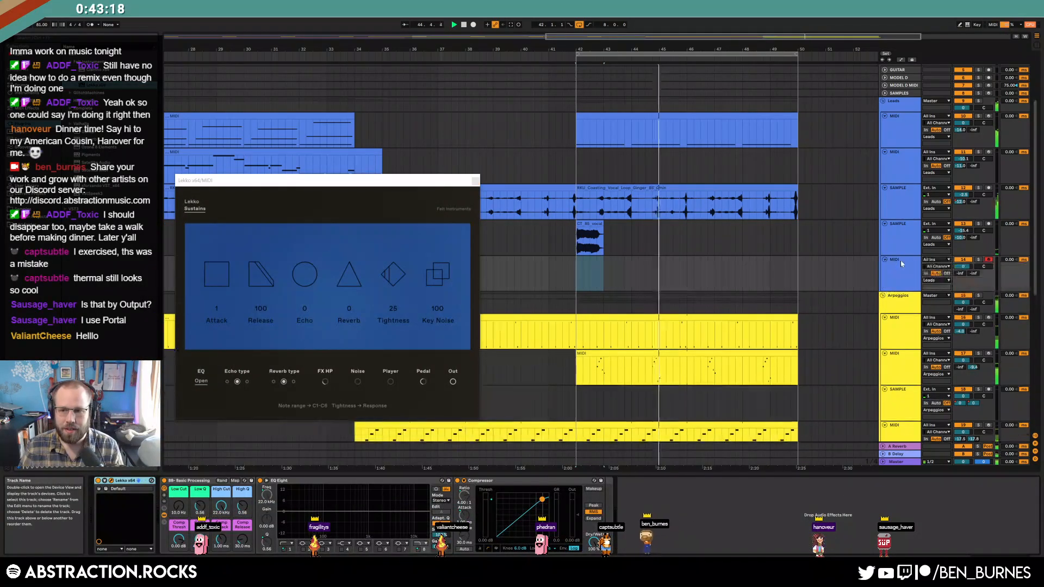
# Step: Lower the volume of the Weird Echo group
pyautogui.scroll(-4, 750, 327)
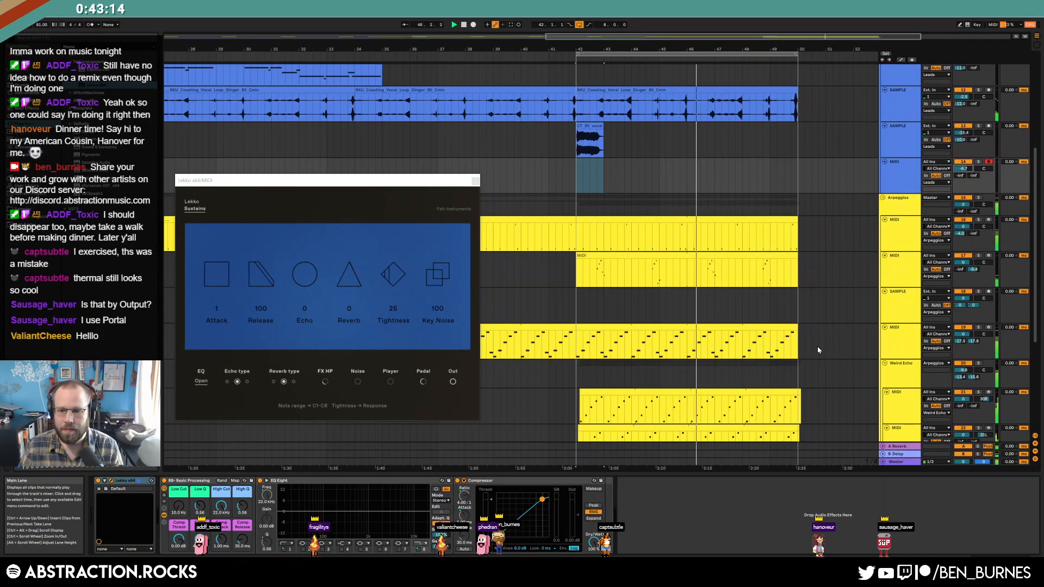
pyautogui.scroll(-1, 818, 351)
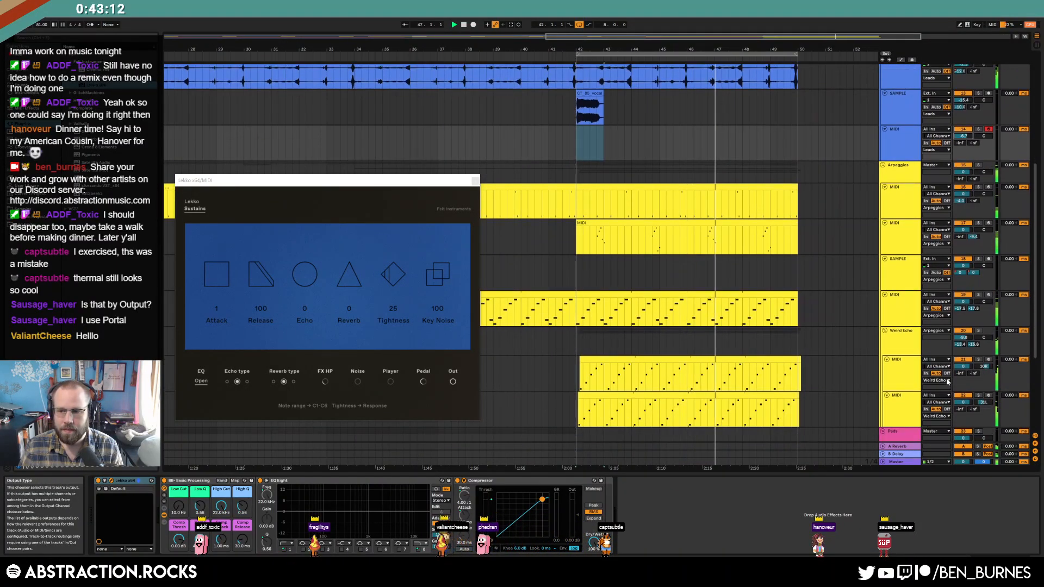
pyautogui.moveTo(963, 338); pyautogui.dragTo(964, 341)
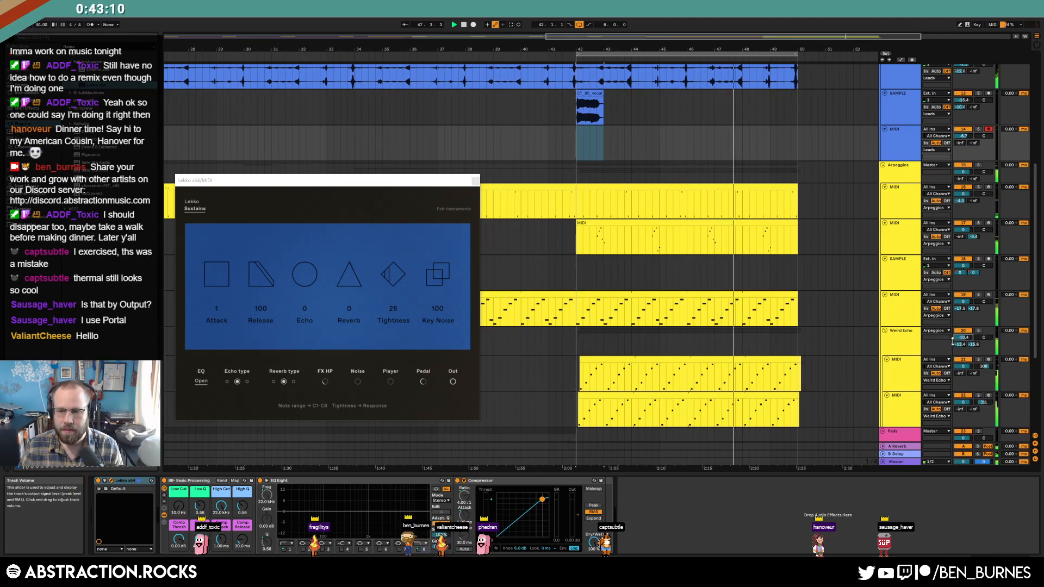
# Step: Reduce the Weird Echo group's Thermal dry/wet mix to about half, then adjust Intensity and set Delay to about 28
pyautogui.click(907, 347)
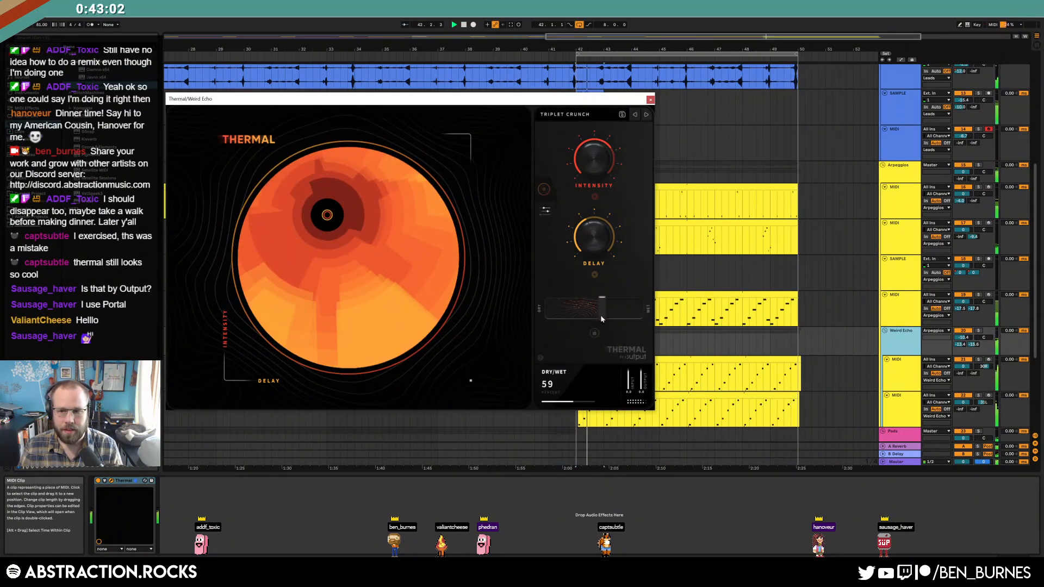
pyautogui.moveTo(601, 316); pyautogui.dragTo(592, 317)
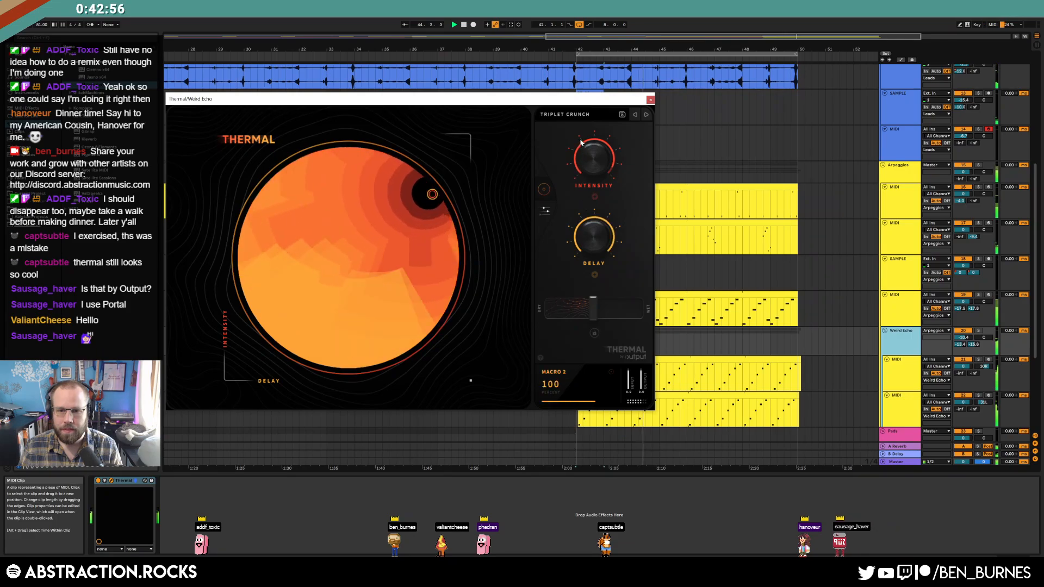
pyautogui.moveTo(584, 153); pyautogui.dragTo(594, 201)
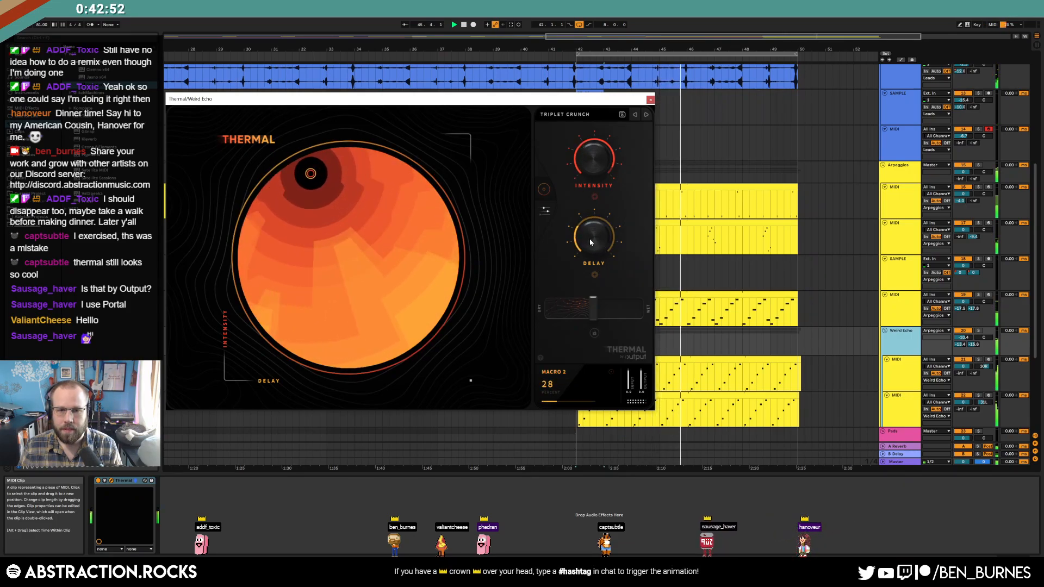
pyautogui.click(651, 100)
pyautogui.click(962, 148)
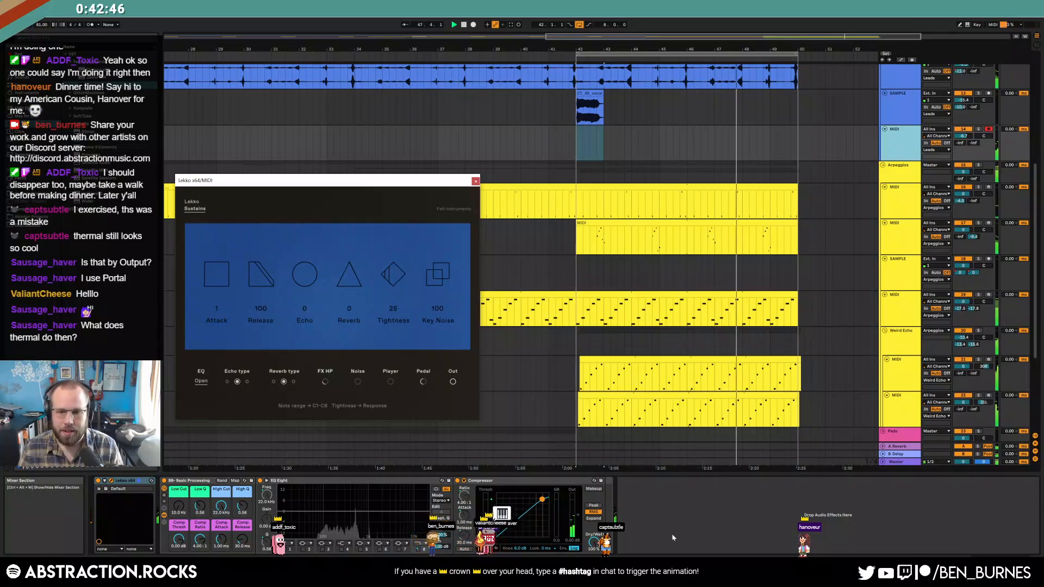
# Step: Enable makeup gain on the Lekko track's compressor, then set the threshold to -37.8 dB and the ratio to 7.84:1
pyautogui.click(589, 490)
pyautogui.click(589, 489)
pyautogui.moveTo(179, 538); pyautogui.dragTo(199, 532)
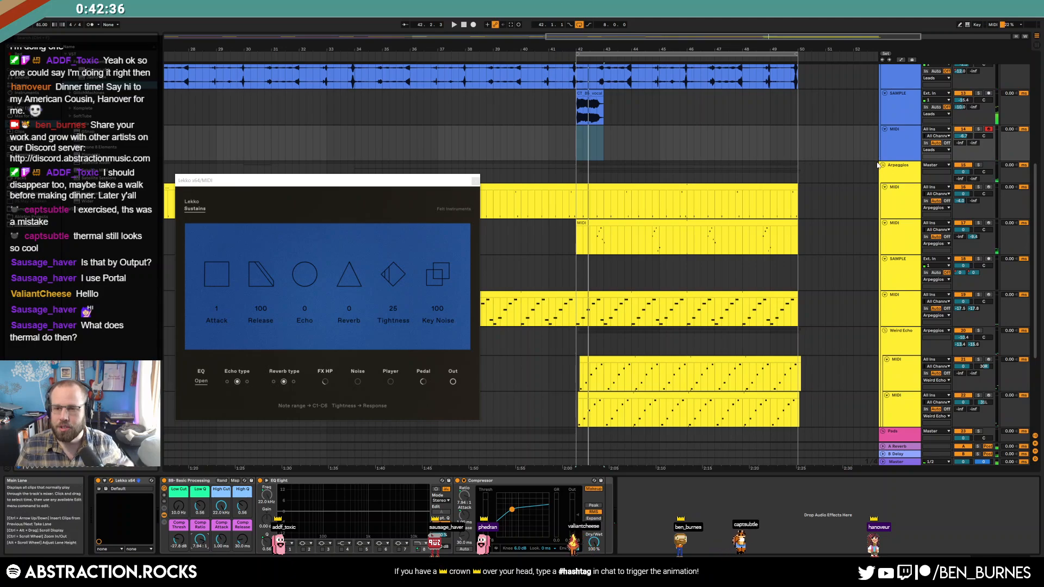
# Step: Open Thermal's advanced controls on the Weird Echo group and examine the distortion types available for Stage 1
pyautogui.click(896, 341)
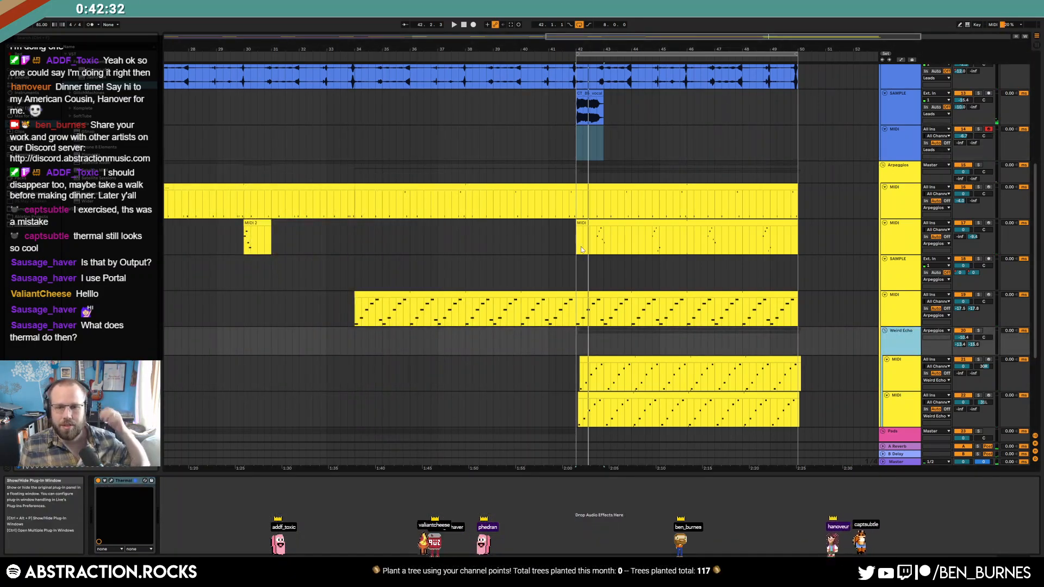
pyautogui.click(111, 480)
pyautogui.moveTo(517, 103); pyautogui.dragTo(688, 114)
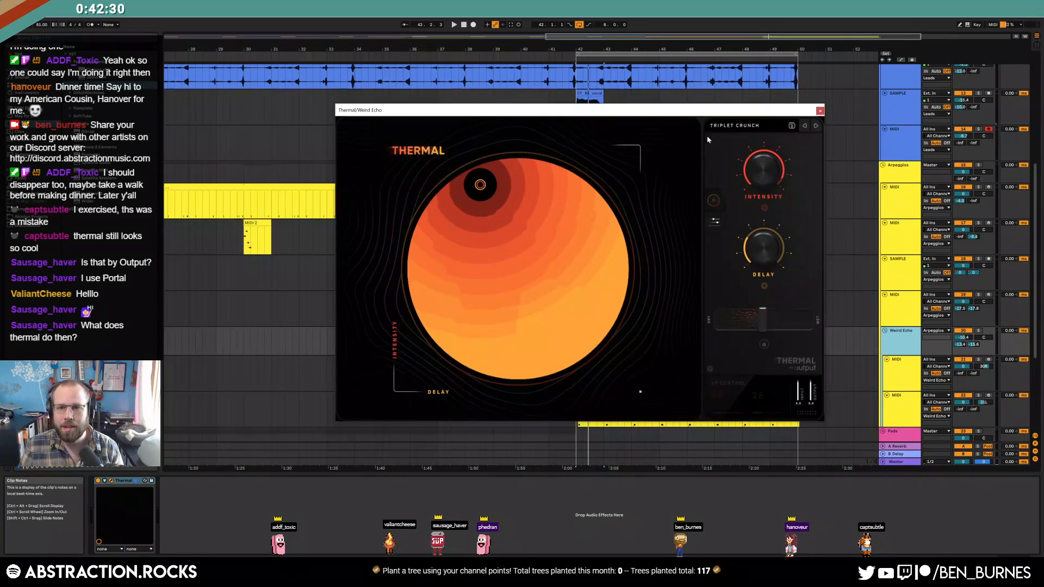
pyautogui.click(715, 221)
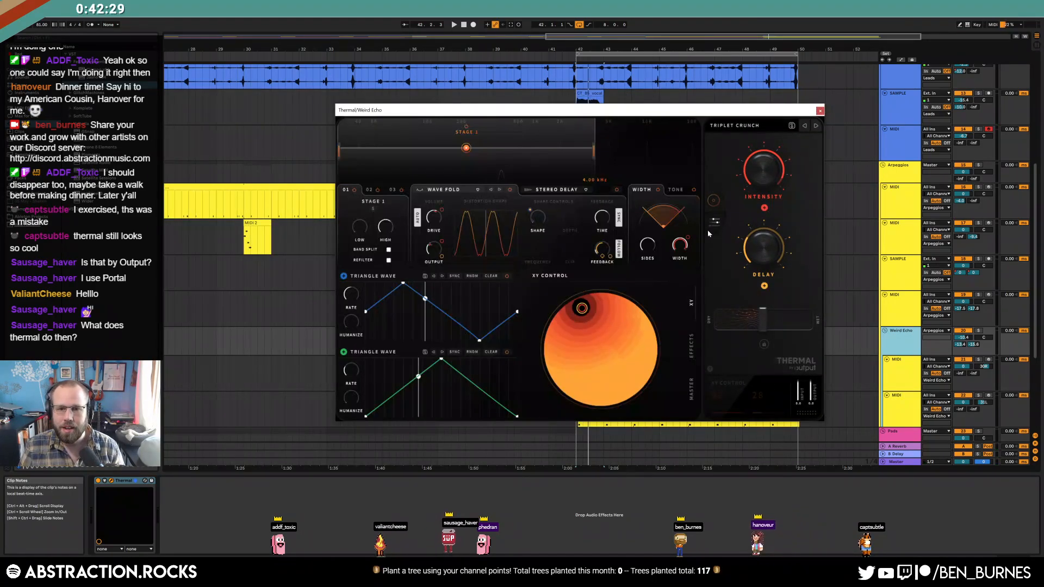
pyautogui.click(478, 192)
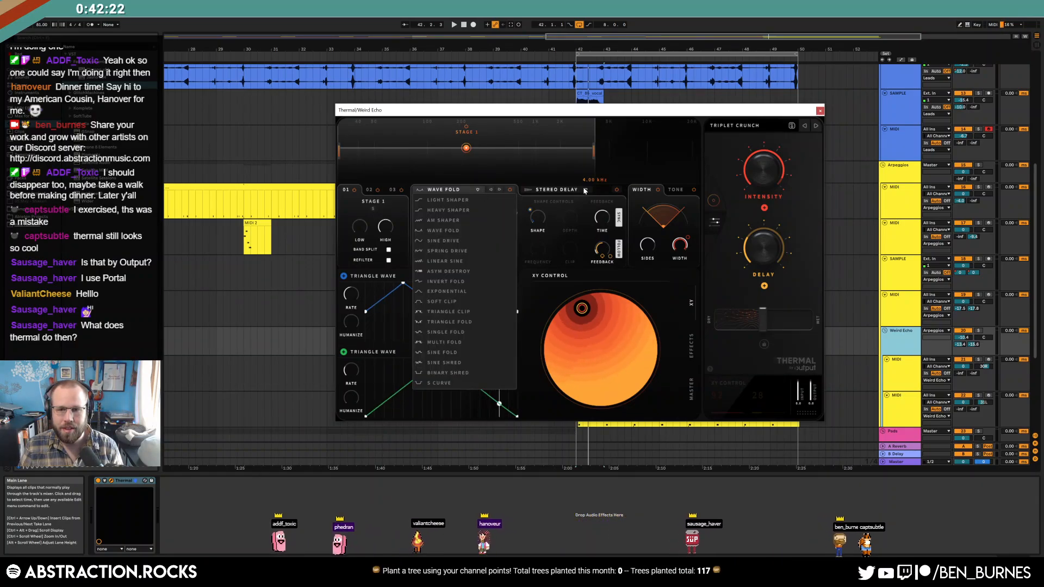
pyautogui.click(478, 191)
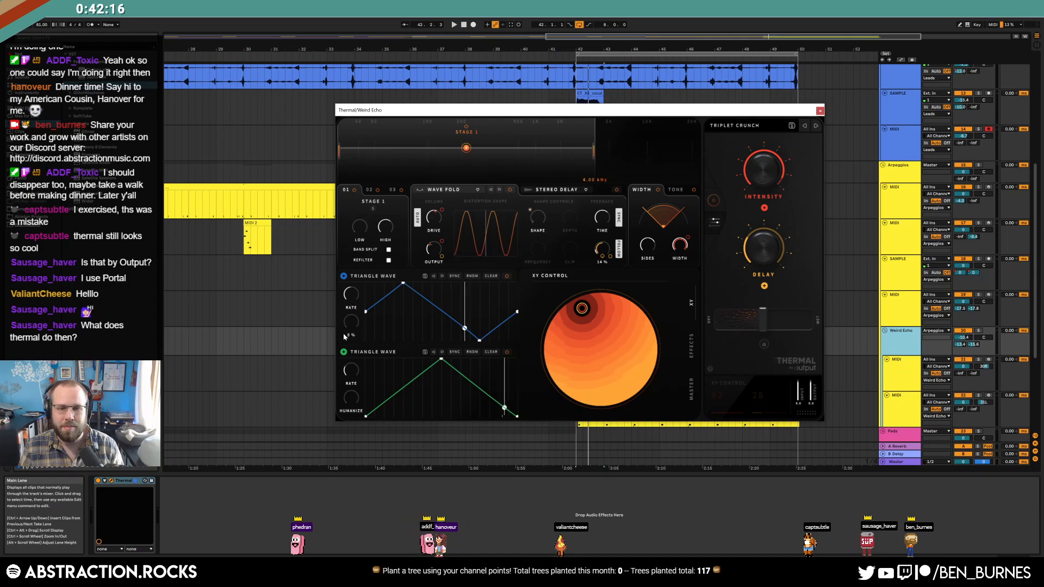
# Step: Raise Humanize on Thermal's first triangle-wave modulator, then review stages 2, 3 and 1 and close the plugin
pyautogui.moveTo(349, 308); pyautogui.dragTo(349, 287)
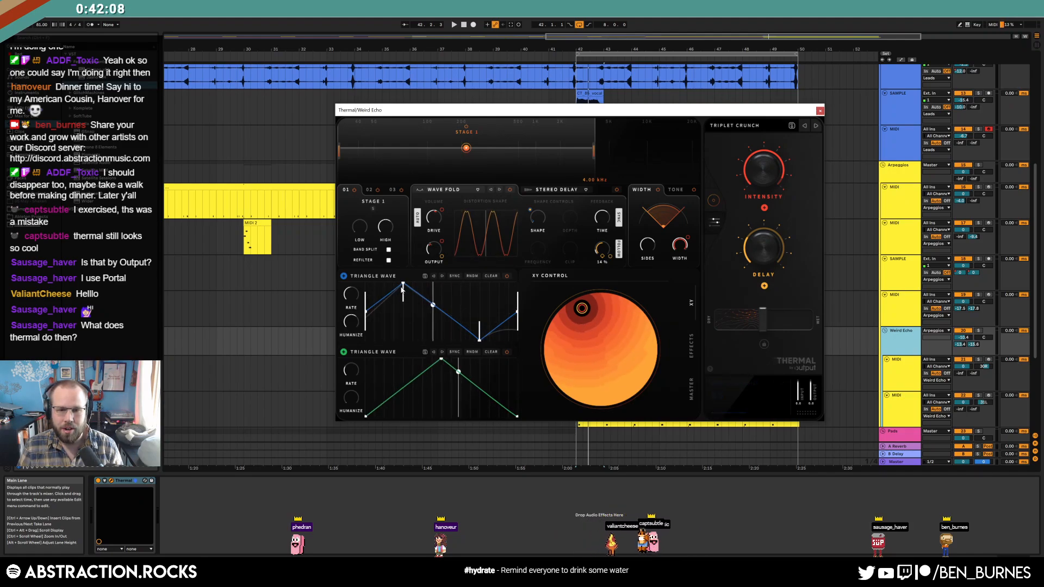
pyautogui.moveTo(358, 333); pyautogui.dragTo(359, 335)
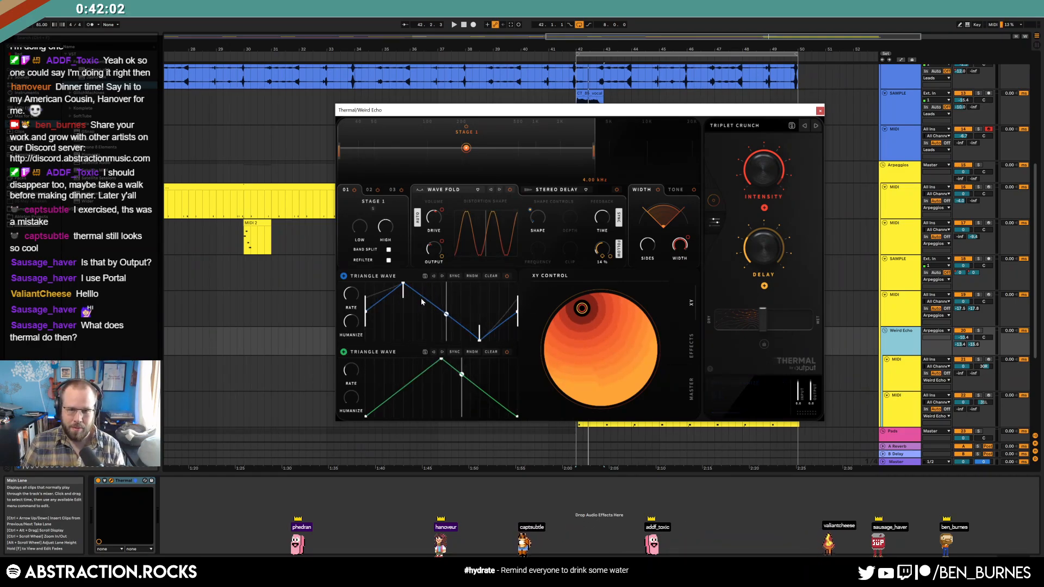
pyautogui.click(369, 190)
pyautogui.click(391, 190)
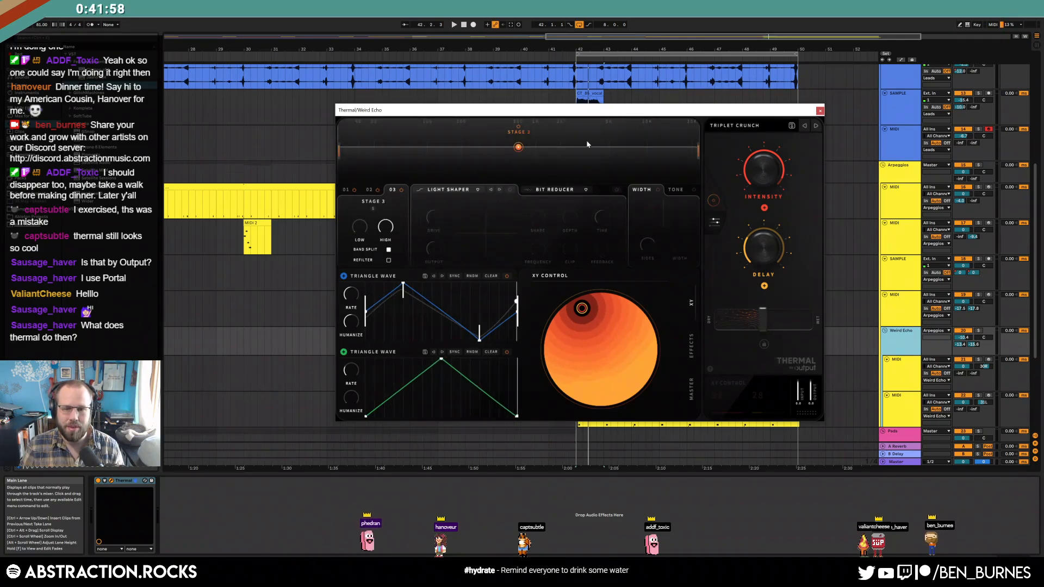
pyautogui.click(346, 190)
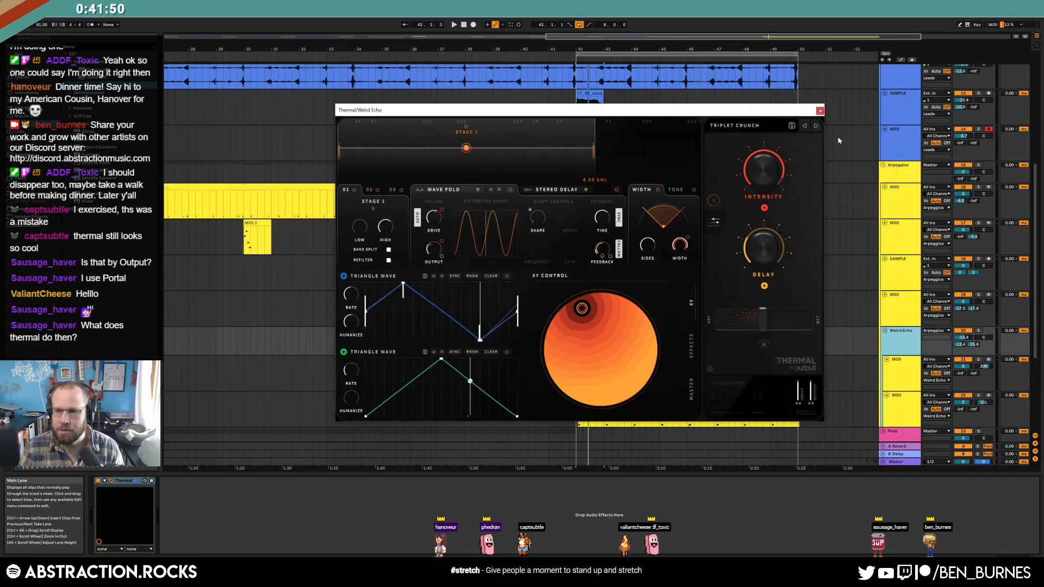
pyautogui.click(821, 111)
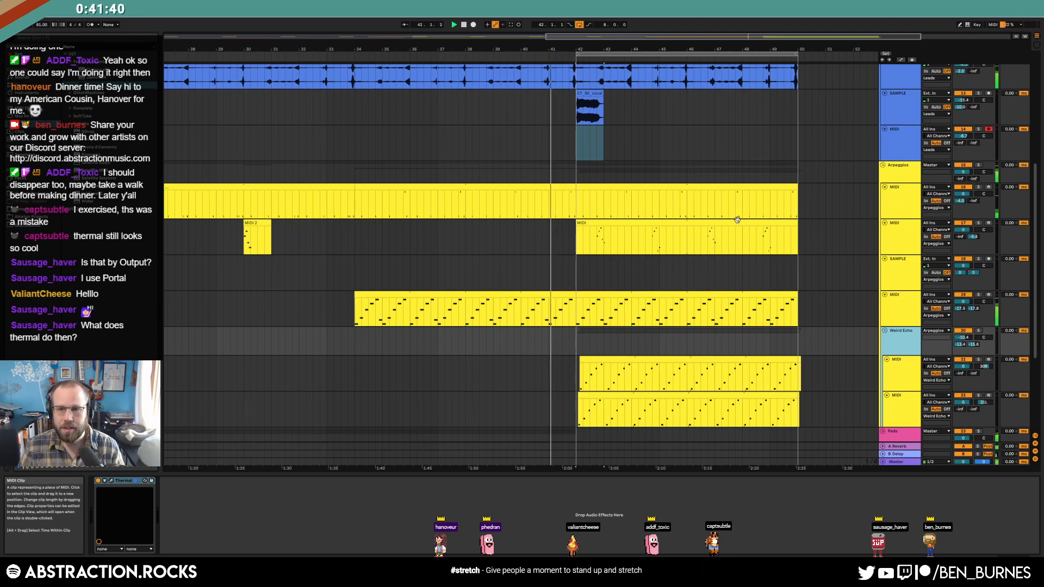
# Step: Load Lekko's Tears In The Rain patch and tame it with a higher Low Cut, Reverb 12 and Echo 41
pyautogui.click(907, 140)
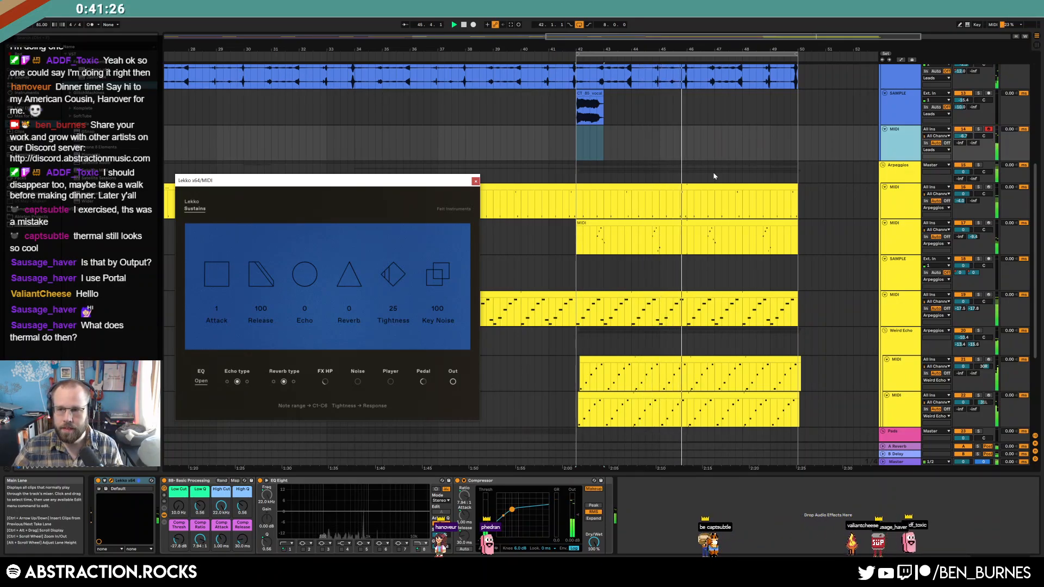
pyautogui.click(961, 136)
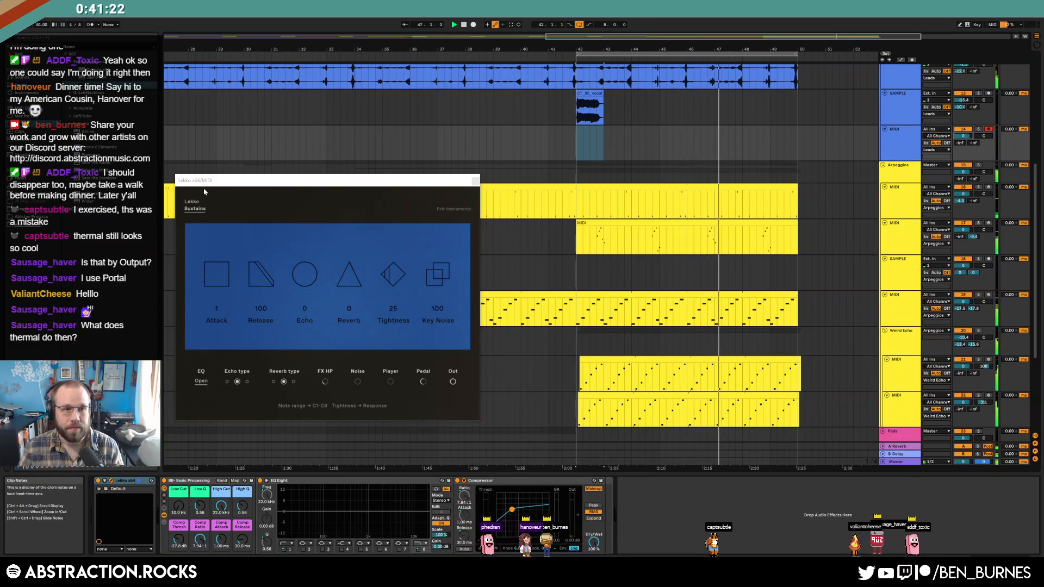
pyautogui.click(193, 209)
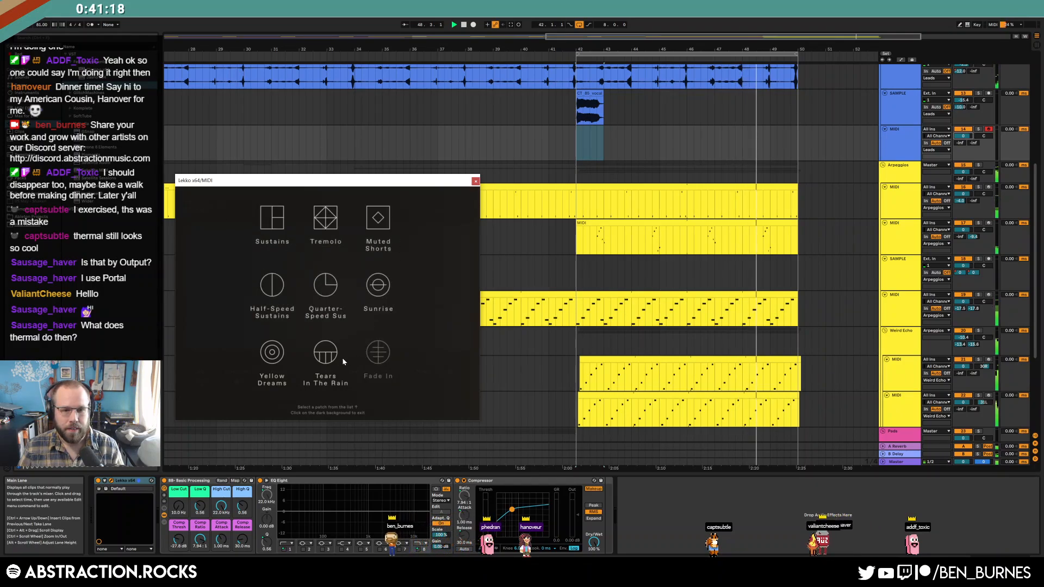
pyautogui.click(367, 364)
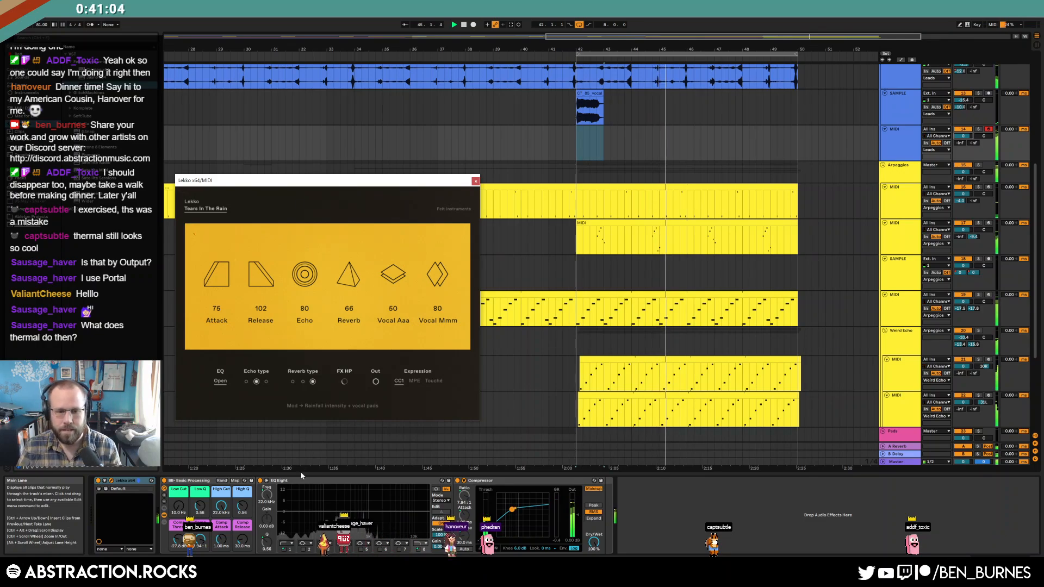
pyautogui.moveTo(179, 506); pyautogui.dragTo(179, 467)
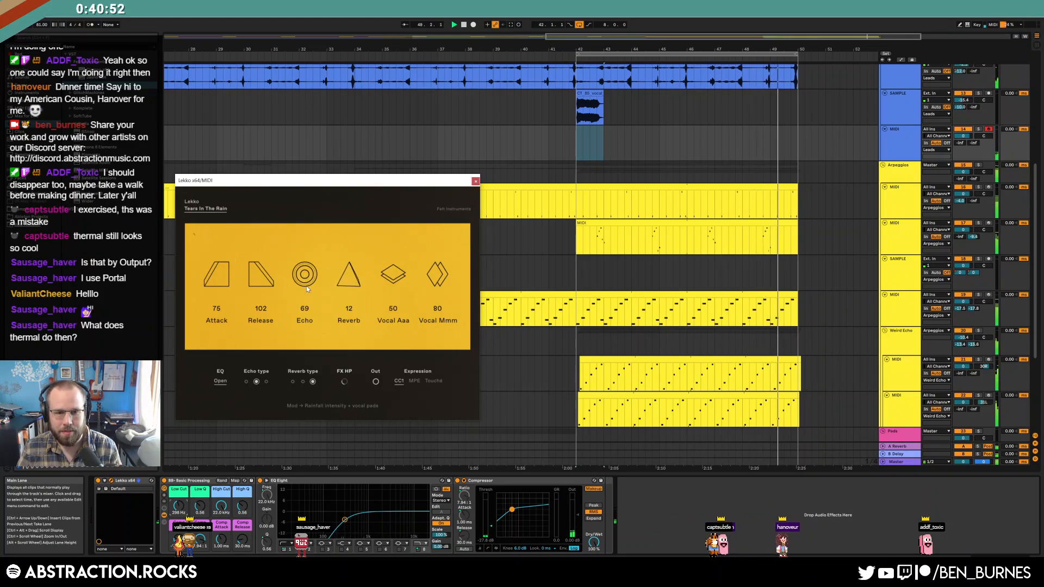
# Step: Record a sustained two-note Lekko part from bar 42, then open the clip and lower its second note to C4
pyautogui.click(473, 25)
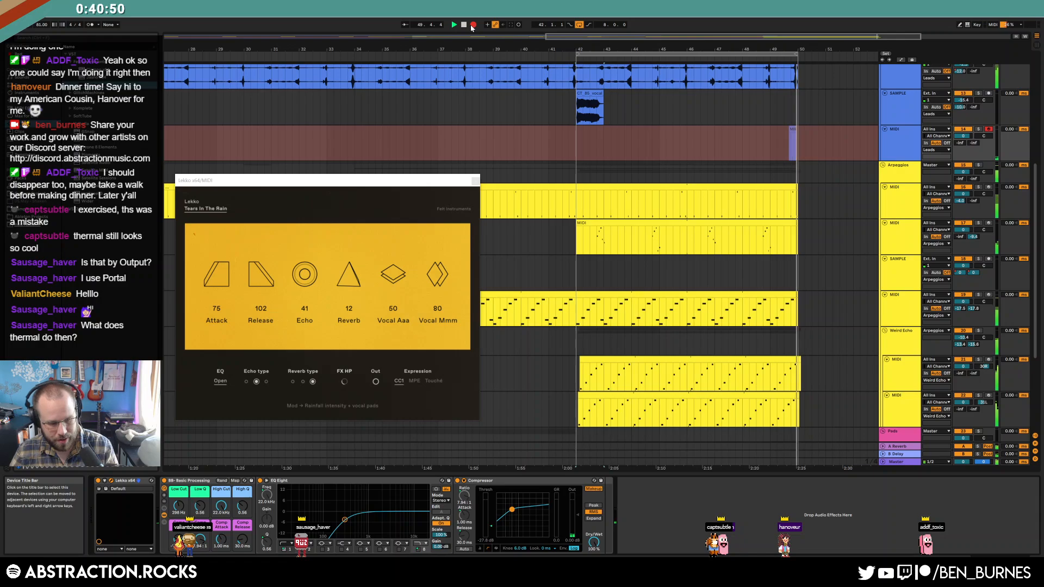
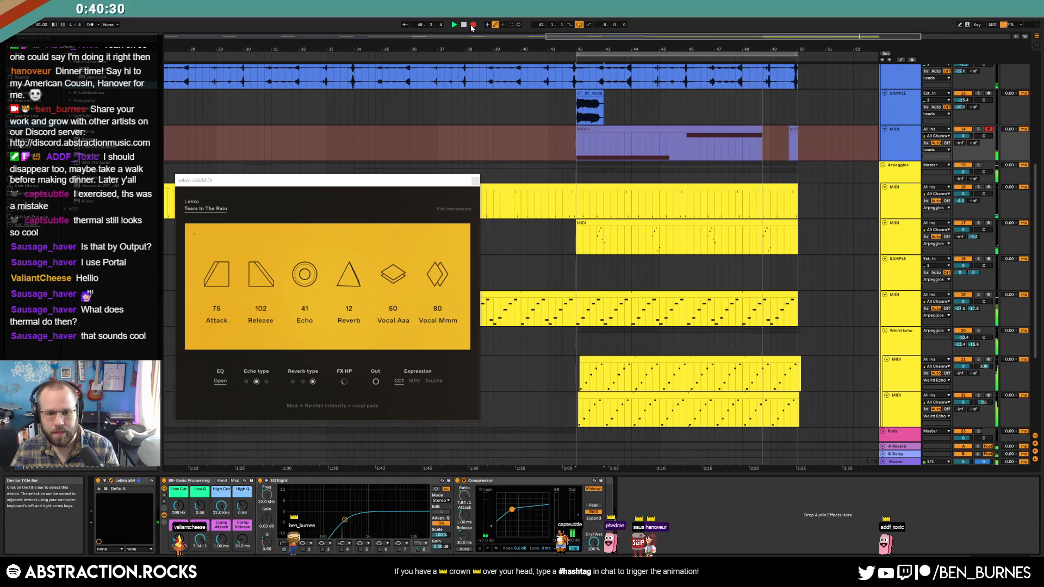
pyautogui.click(471, 25)
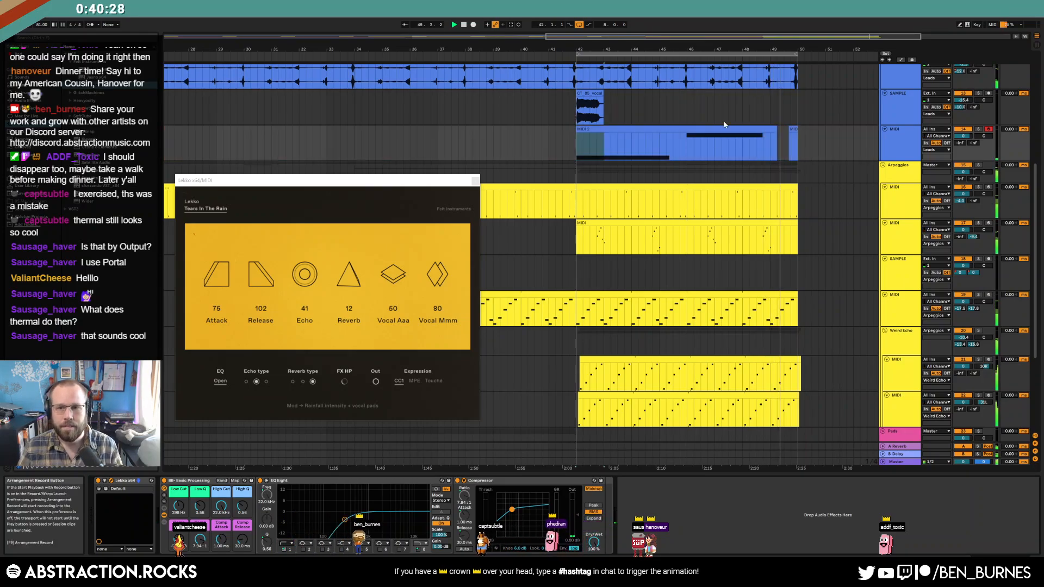
pyautogui.click(731, 129)
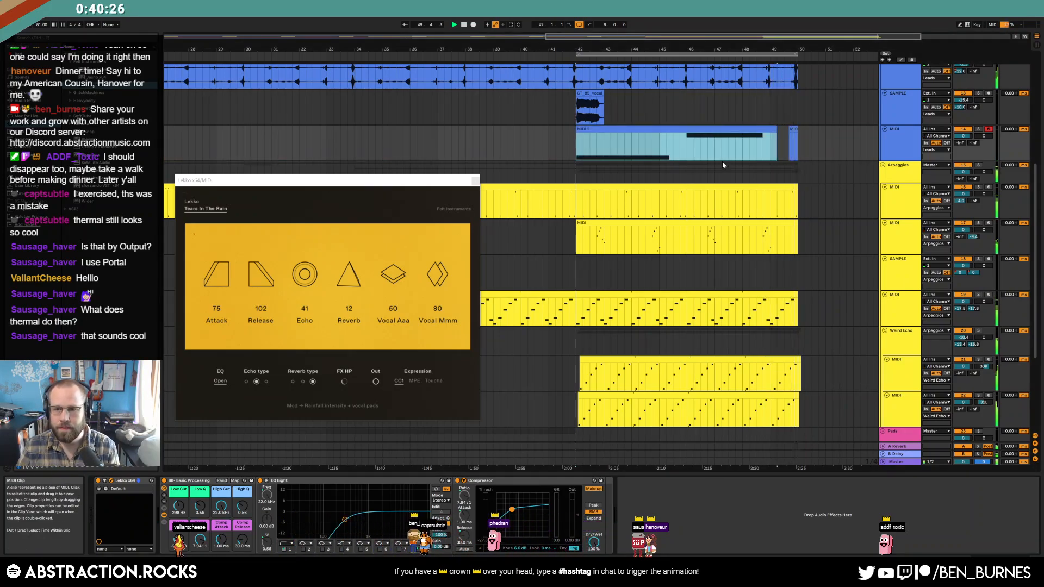
pyautogui.doubleClick(732, 131)
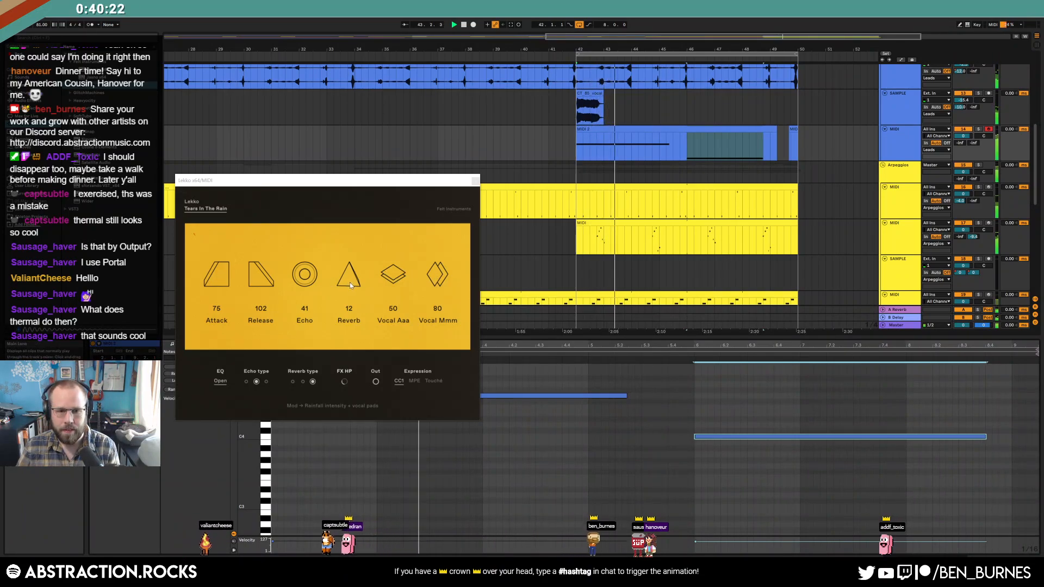
# Step: Set Lekko's Reverb to 41, Vocal Aaa to 64, Vocal Mmm to 96, Echo to 39, Attack to 65 and Release to 79
pyautogui.moveTo(355, 289); pyautogui.dragTo(395, 277)
pyautogui.moveTo(307, 279); pyautogui.dragTo(306, 281)
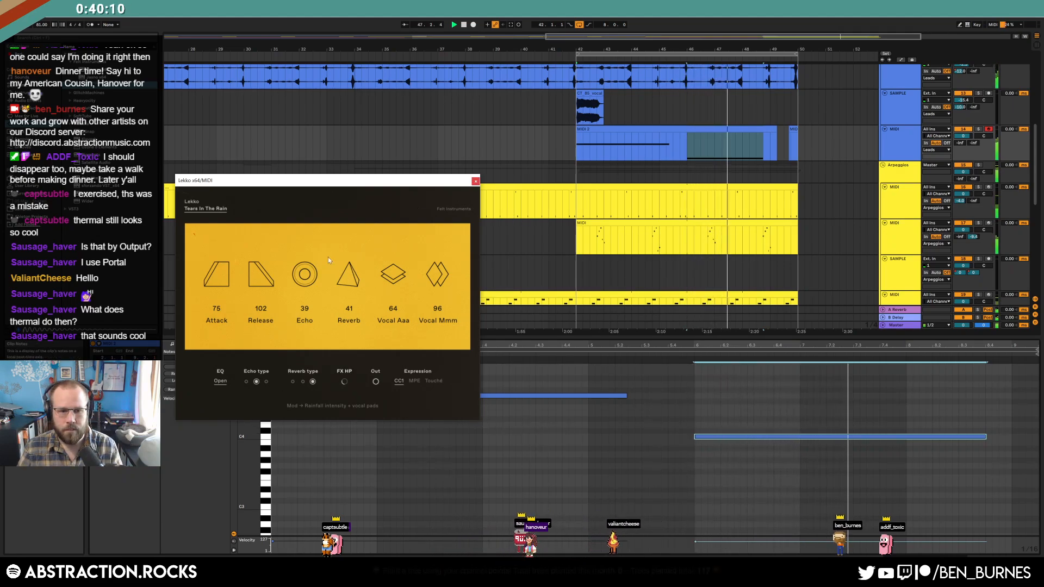
pyautogui.moveTo(228, 280); pyautogui.dragTo(259, 285)
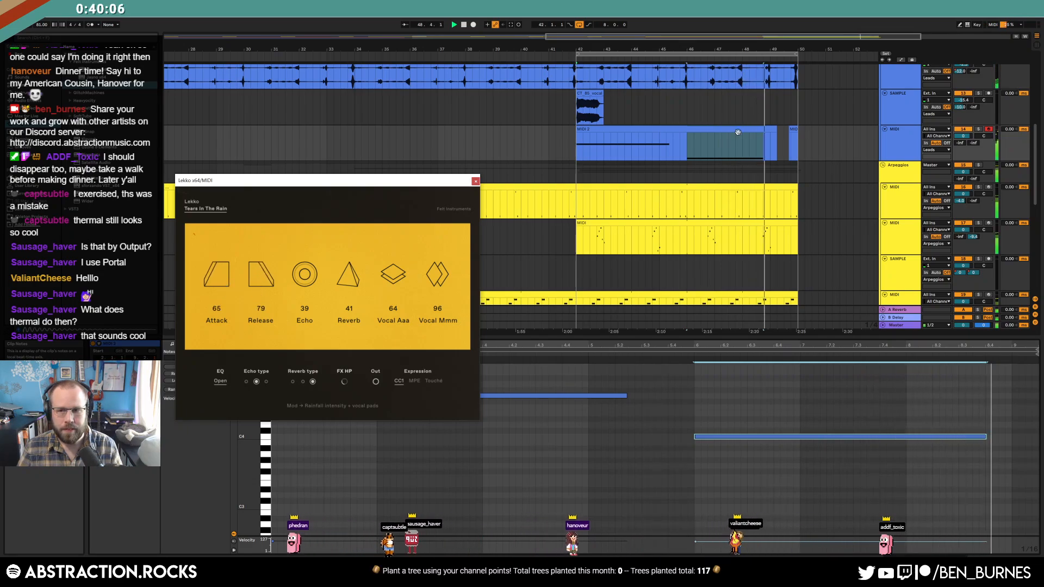
pyautogui.click(476, 181)
pyautogui.press('space')
# Step: Show the recorded Lekko clip's Modulation envelope and redraw its ending as a smooth dip with a gentle rise
pyautogui.click(195, 344)
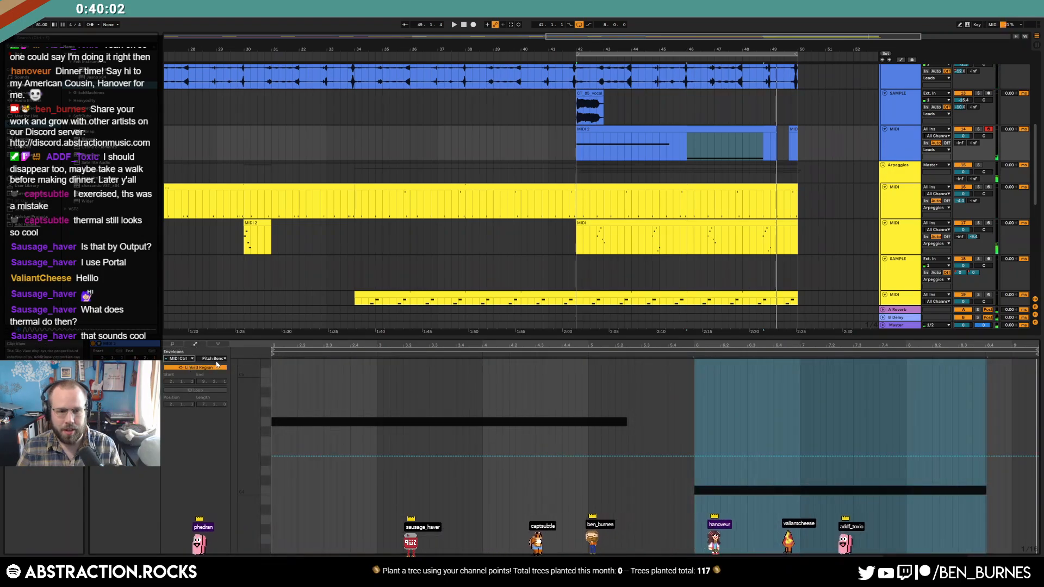
pyautogui.click(214, 359)
pyautogui.click(259, 23)
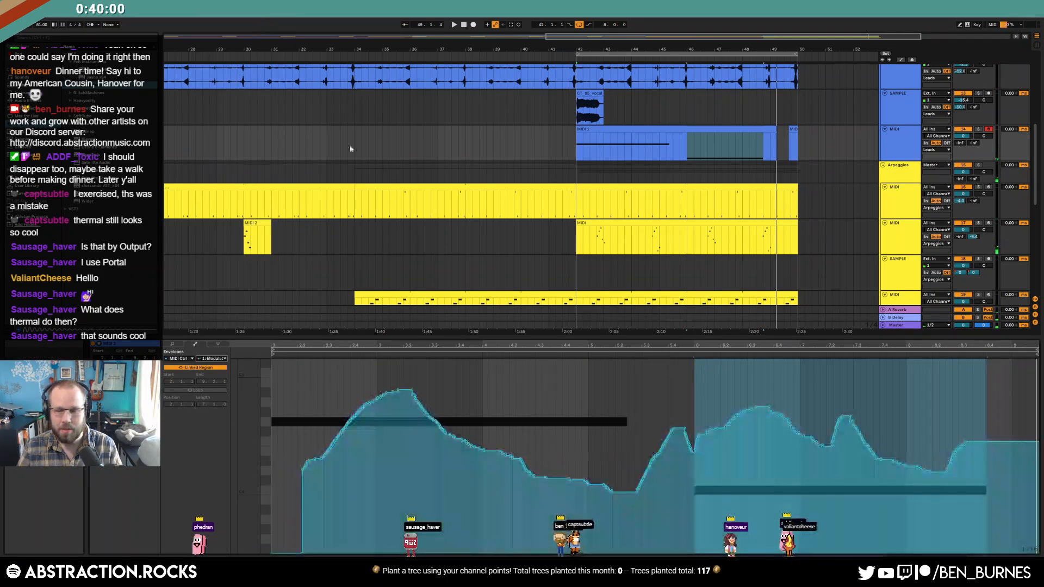
pyautogui.click(898, 416)
pyautogui.press('b')
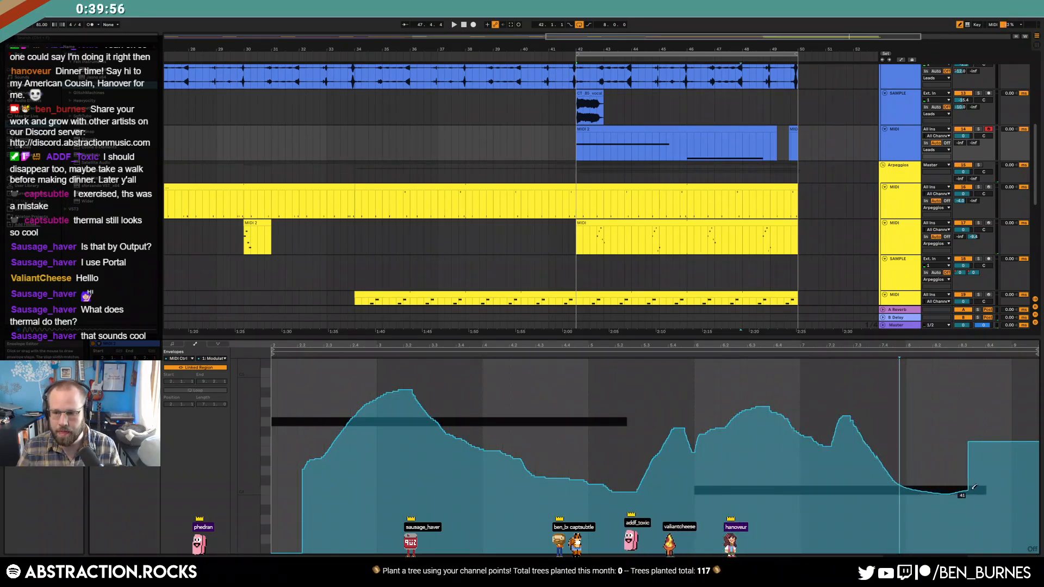
pyautogui.moveTo(973, 487); pyautogui.dragTo(1003, 475)
pyautogui.press('b')
pyautogui.click(1003, 441)
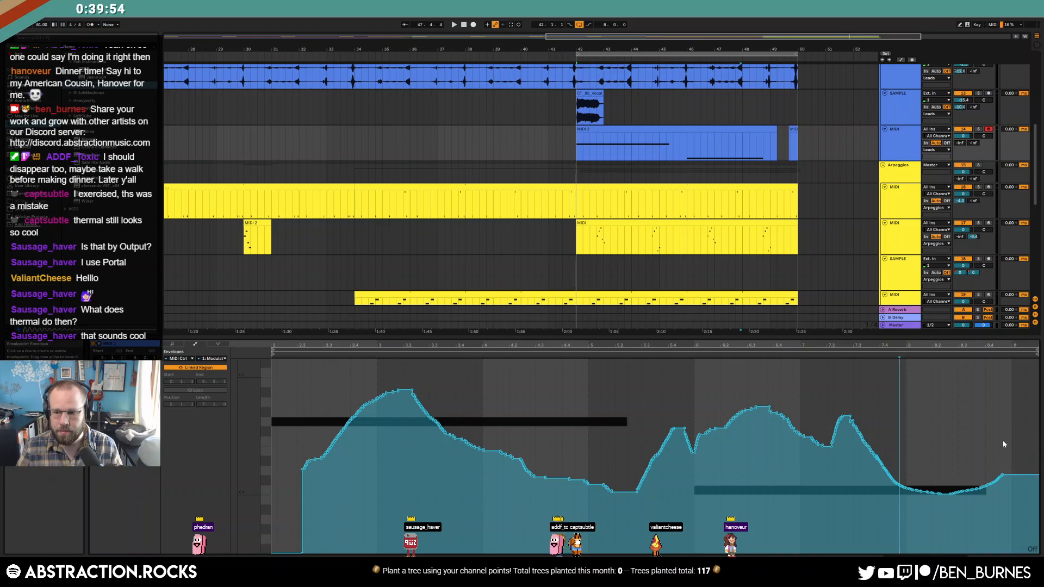
# Step: Draw a smooth rising ramp at the very start of the Lekko clip's Modulation envelope
pyautogui.hotkey('shift', 'Tab')
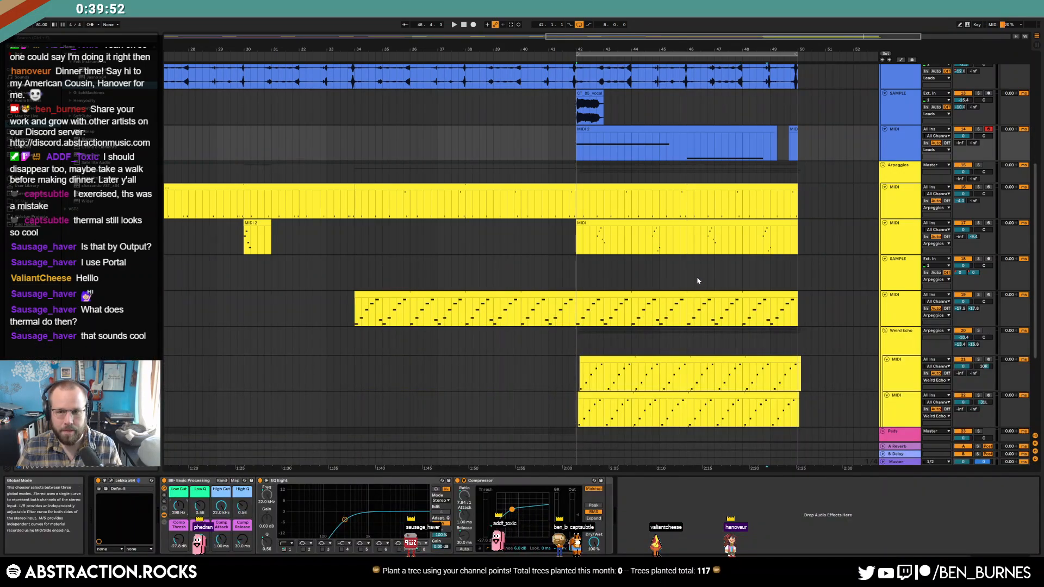
pyautogui.hotkey('shift', 'Tab')
pyautogui.press('b')
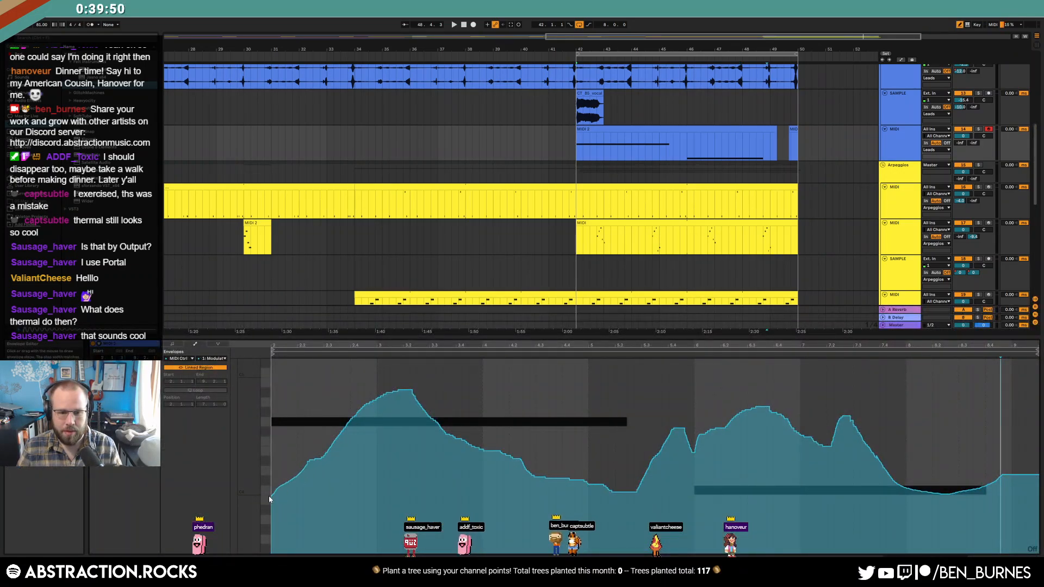
pyautogui.hotkey('shift', 'Tab')
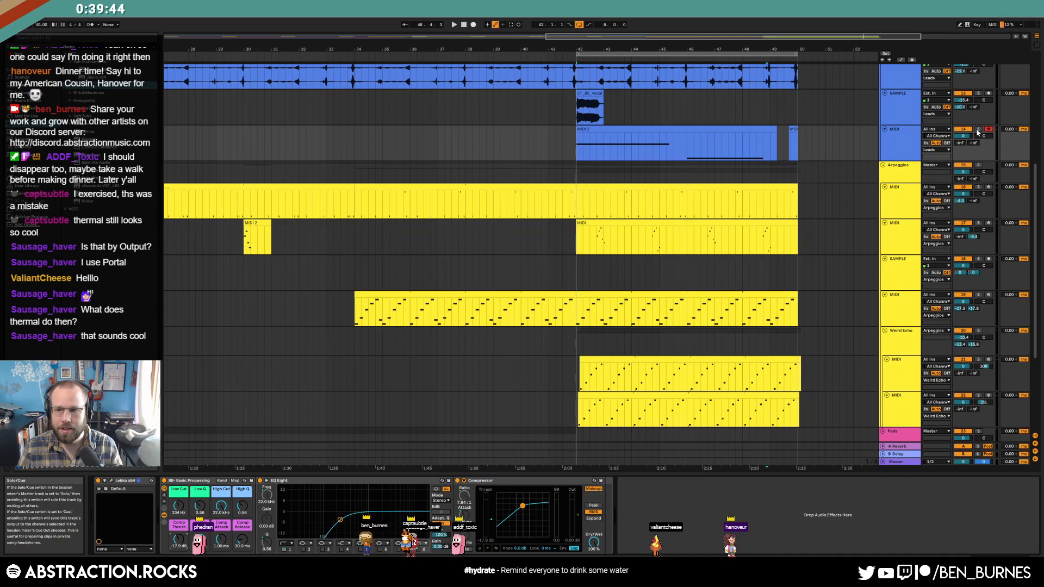
# Step: Extend the Lekko clip to bar 50 and compare the track soloed and in the mix while raising its Low Cut
pyautogui.moveTo(776, 130); pyautogui.dragTo(797, 133)
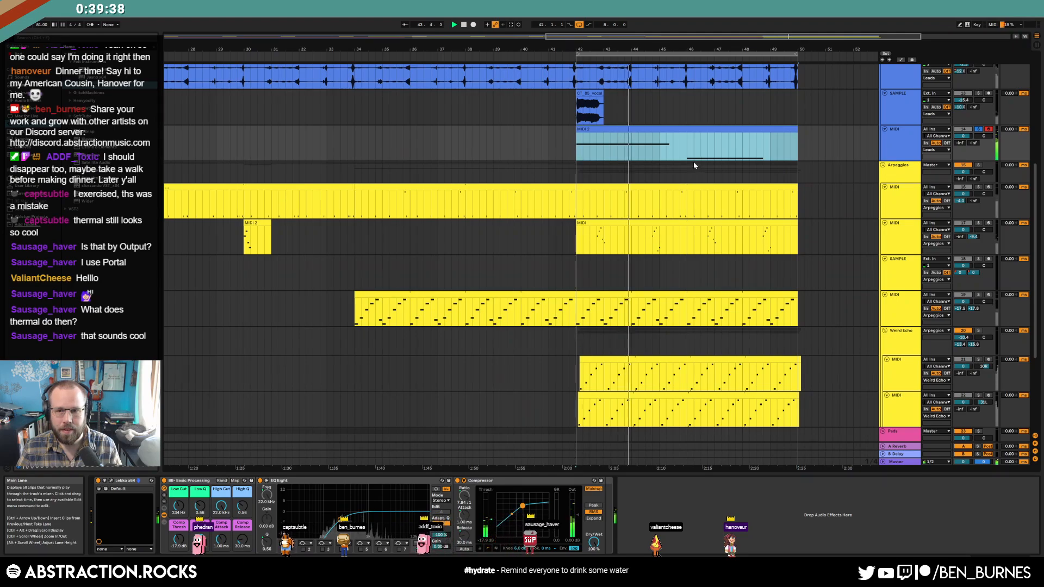
pyautogui.click(979, 132)
pyautogui.click(978, 132)
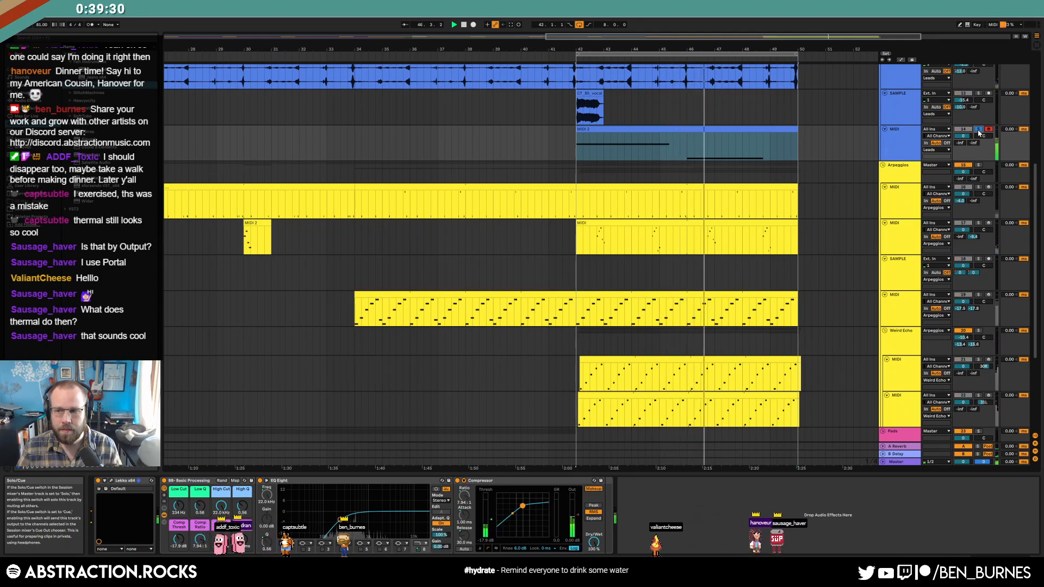
pyautogui.click(979, 131)
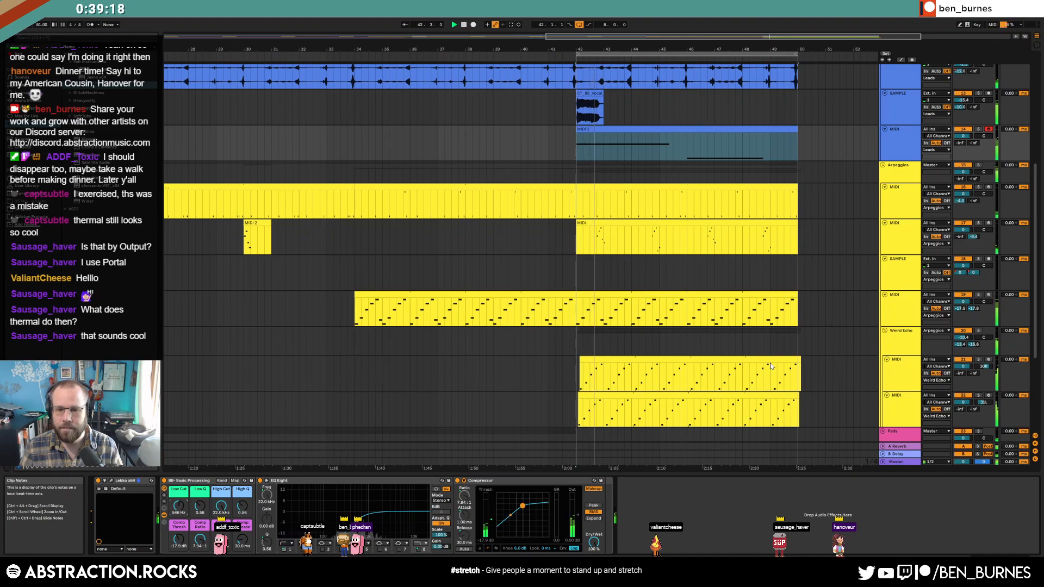
# Step: Open Thermal on the Weird Echo group, check its Master and Effects pages, and lower its overall Dry/Wet to 37
pyautogui.click(900, 347)
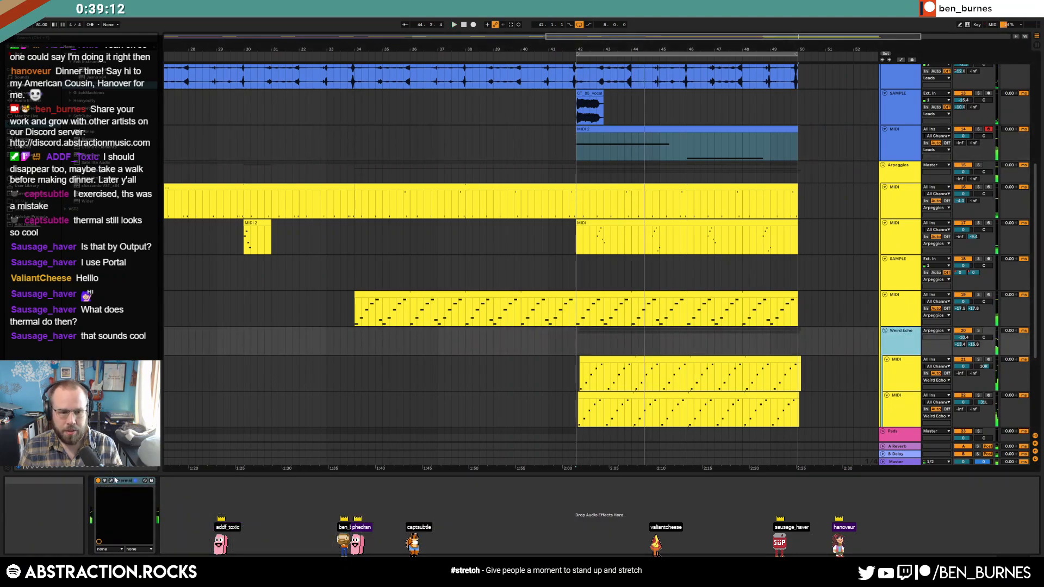
pyautogui.click(152, 482)
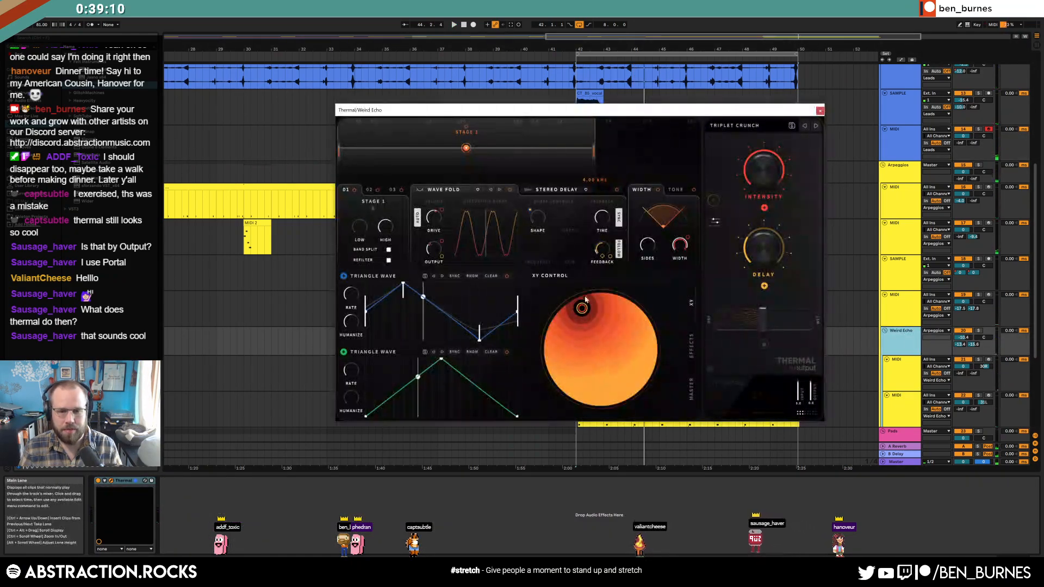
pyautogui.moveTo(666, 114); pyautogui.dragTo(505, 138)
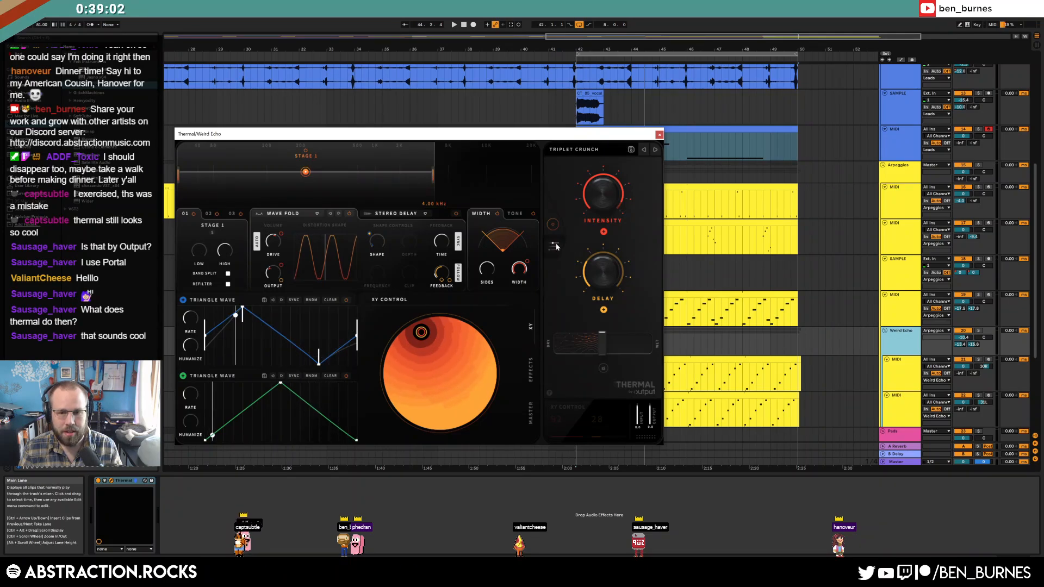
pyautogui.click(530, 412)
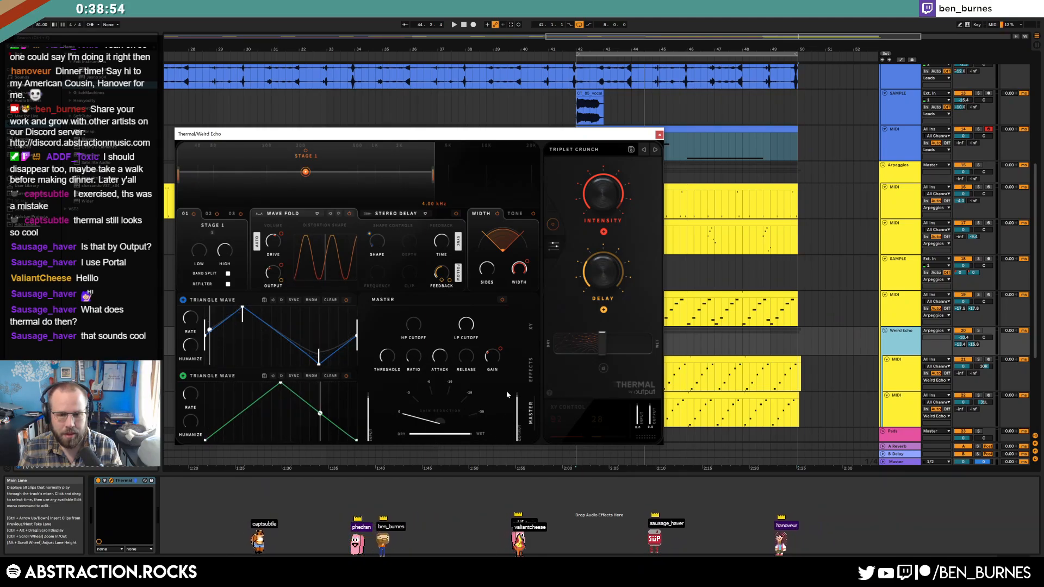
pyautogui.click(530, 374)
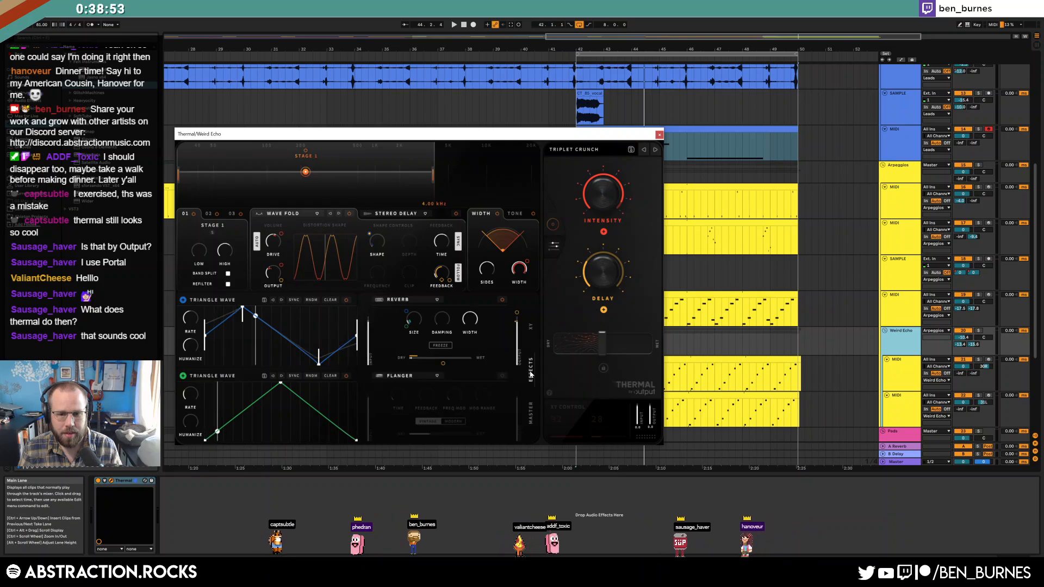
pyautogui.click(532, 327)
pyautogui.click(532, 419)
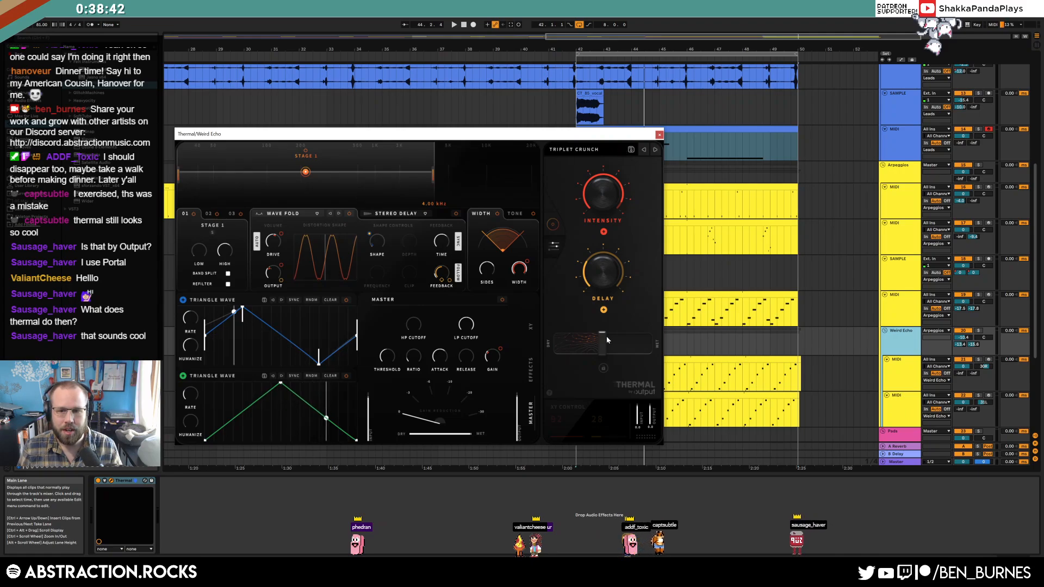
pyautogui.moveTo(602, 346); pyautogui.dragTo(594, 349)
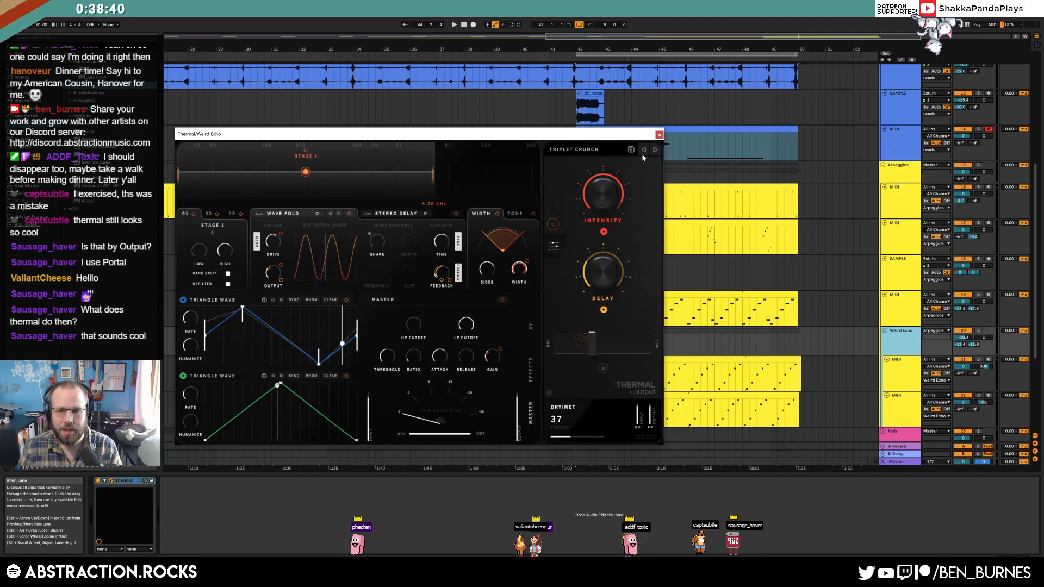
pyautogui.click(660, 135)
# Step: Play the section from bar 42 and review the Analog arpeggio and Lekko tracks within the whole arrangement
pyautogui.moveTo(659, 403); pyautogui.dragTo(655, 378)
pyautogui.click(679, 346)
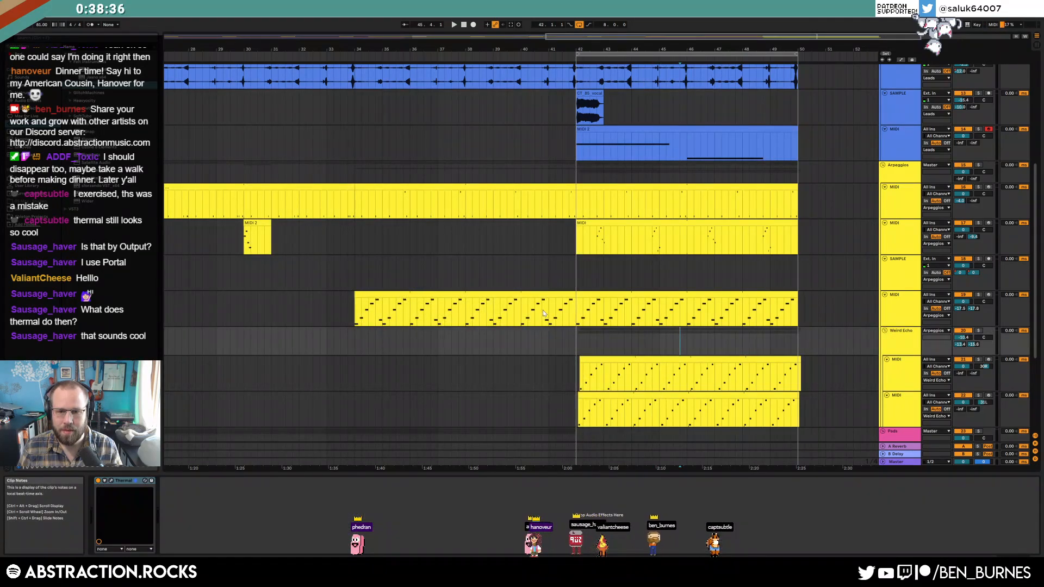
pyautogui.click(543, 313)
pyautogui.press('space')
pyautogui.click(607, 297)
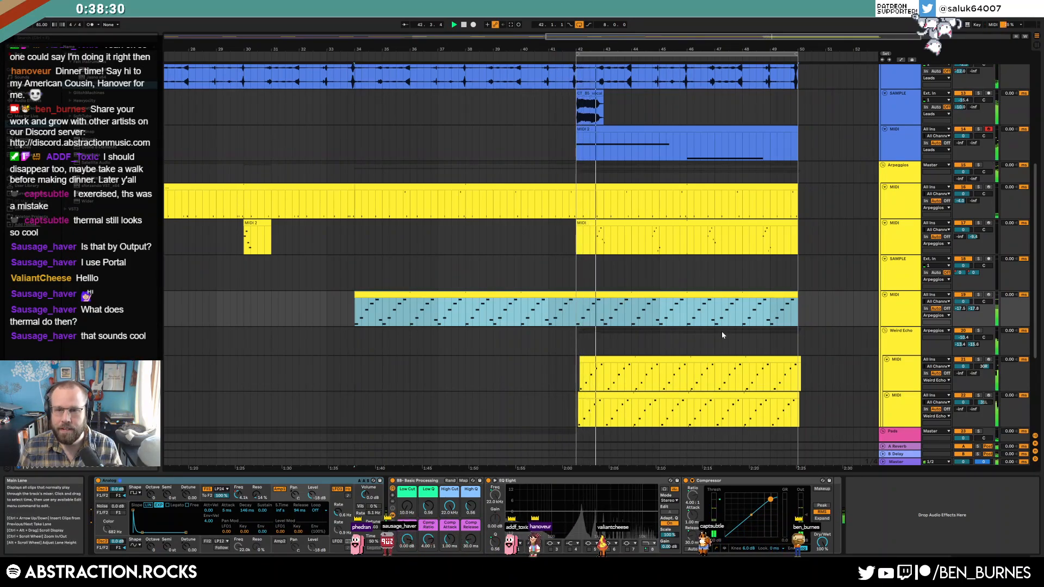
pyautogui.scroll(5, 736, 338)
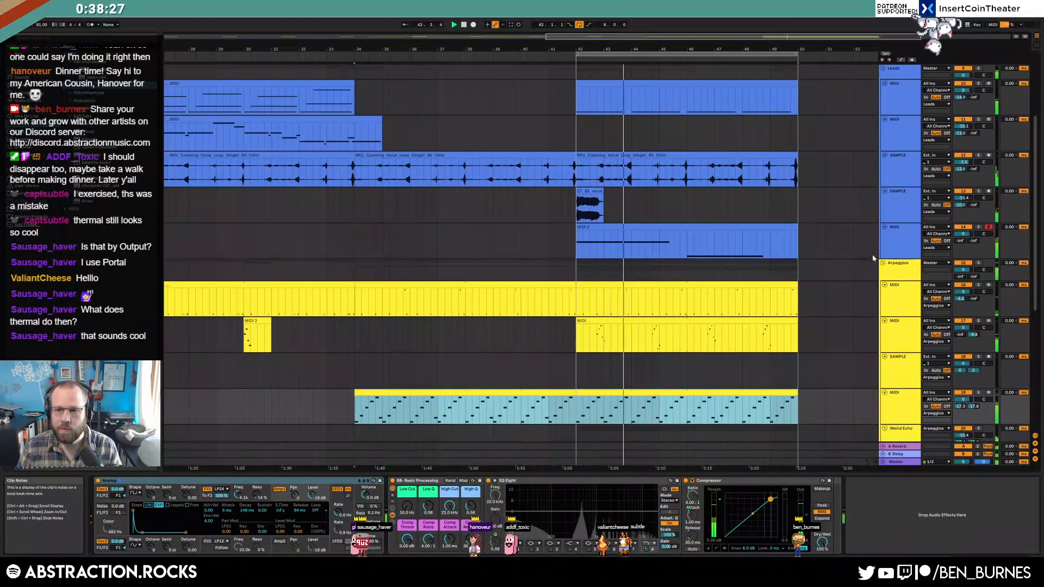
pyautogui.click(892, 239)
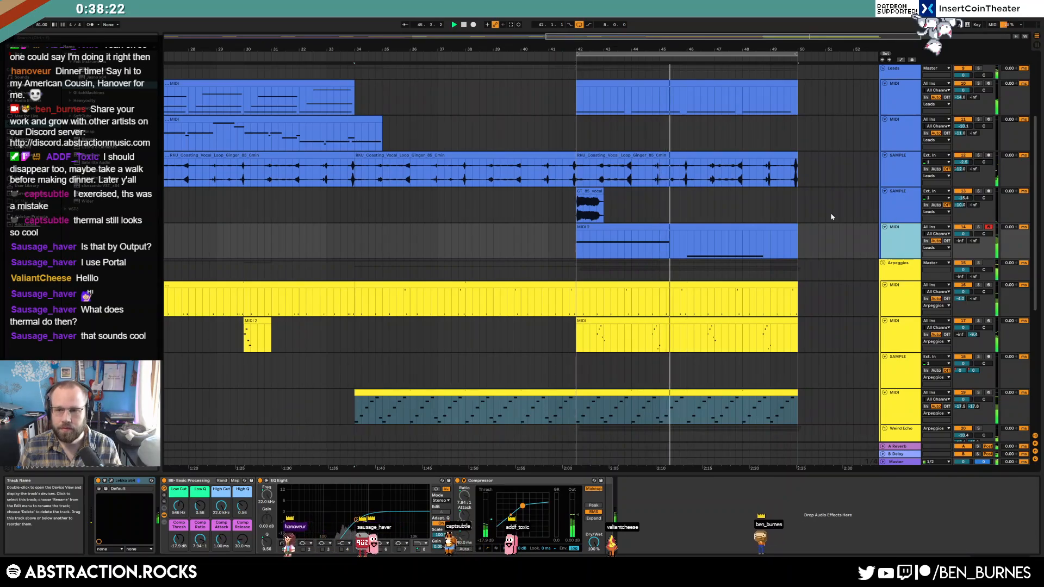
pyautogui.press('w')
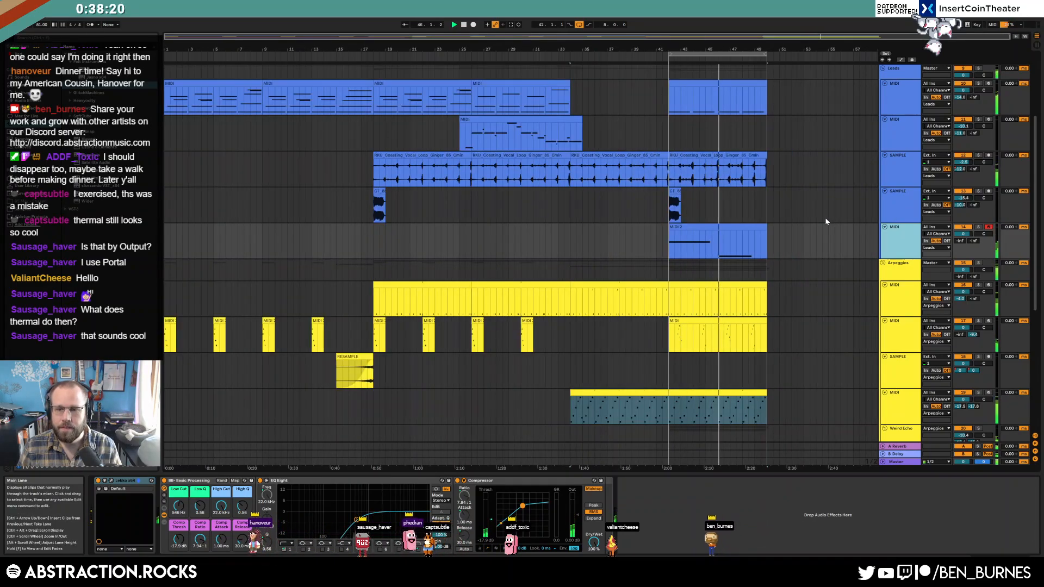
pyautogui.scroll(-2, 829, 219)
pyautogui.scroll(-6, 825, 223)
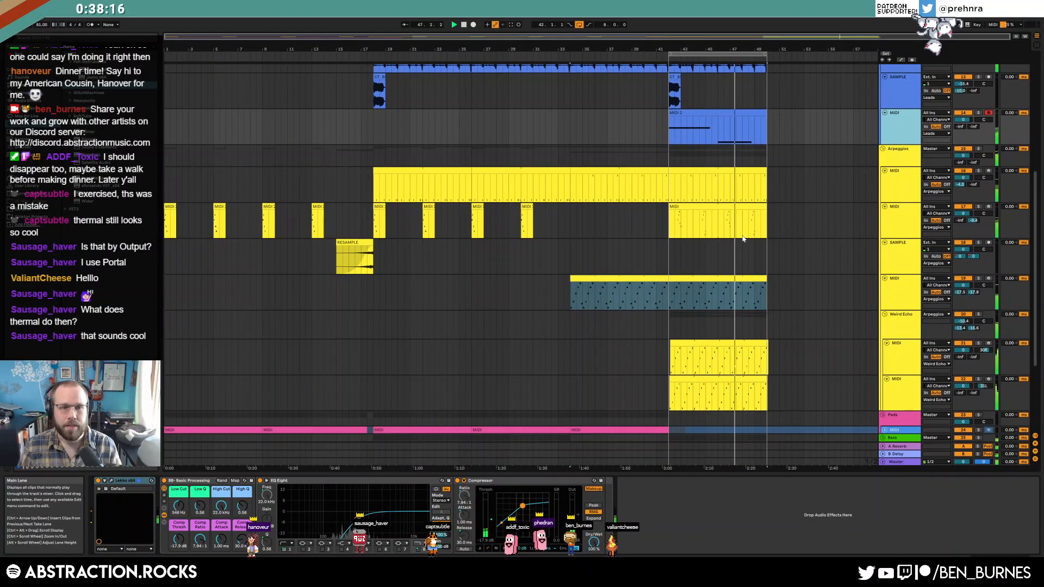
# Step: Save the Live Set as "2021-08-11 Fragility" in the Media\Ableton Projects\2 Hour Tracks 2021 folder
pyautogui.hotkey('ctrl', 's')
pyautogui.click(439, 152)
pyautogui.click(486, 151)
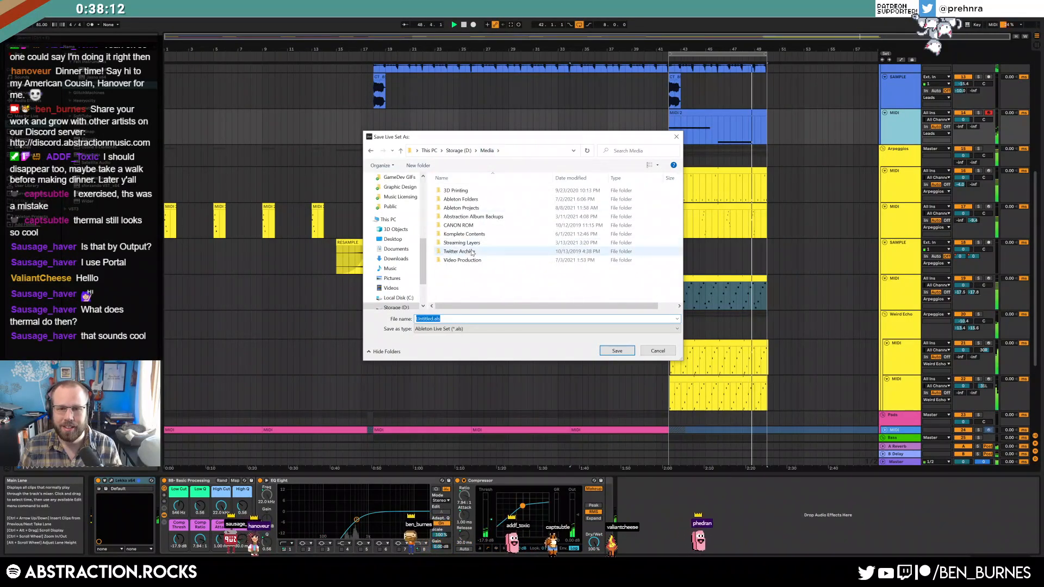
pyautogui.doubleClick(461, 208)
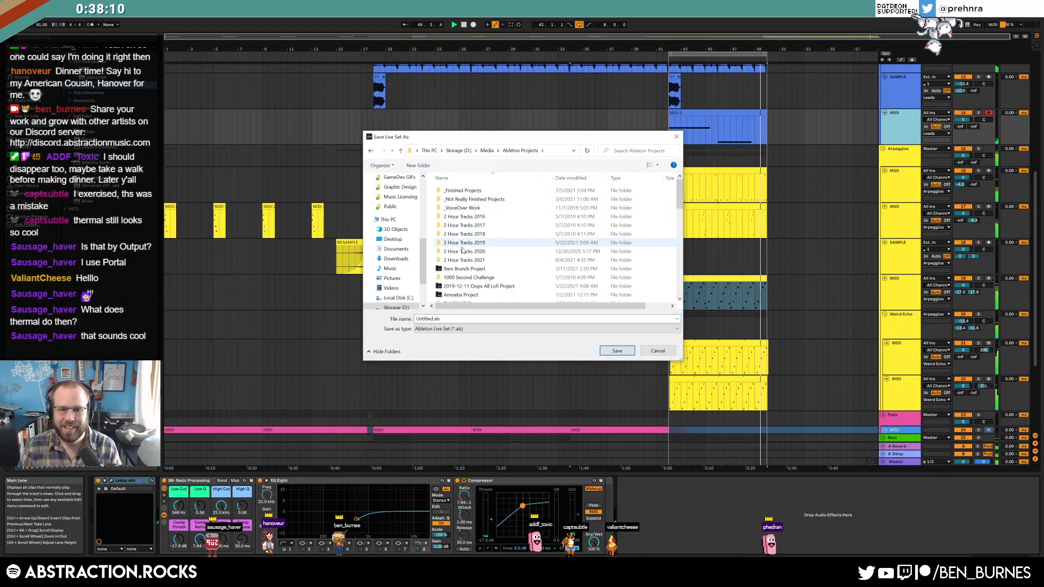
pyautogui.doubleClick(464, 260)
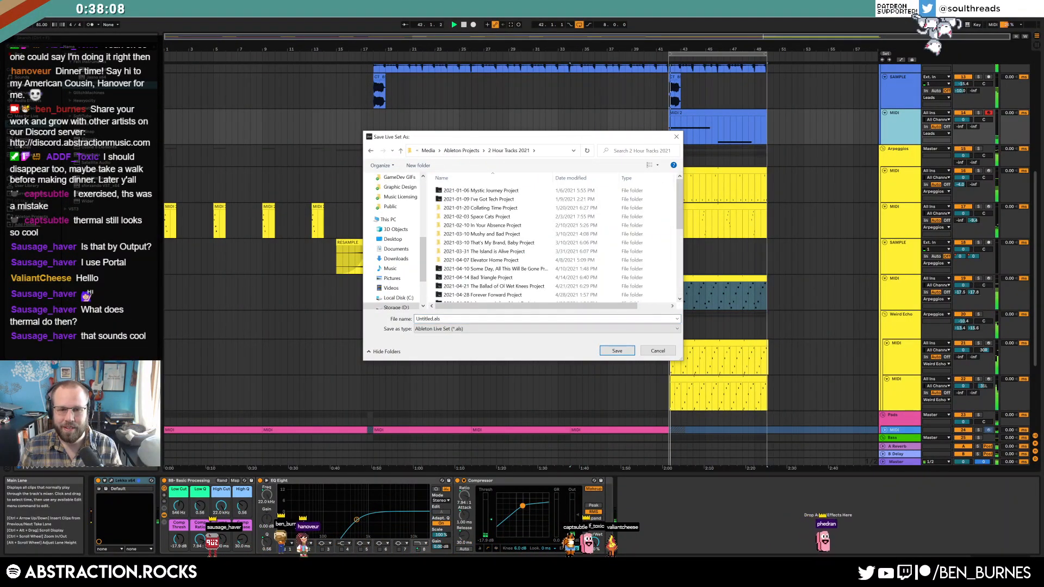
pyautogui.write('2021')
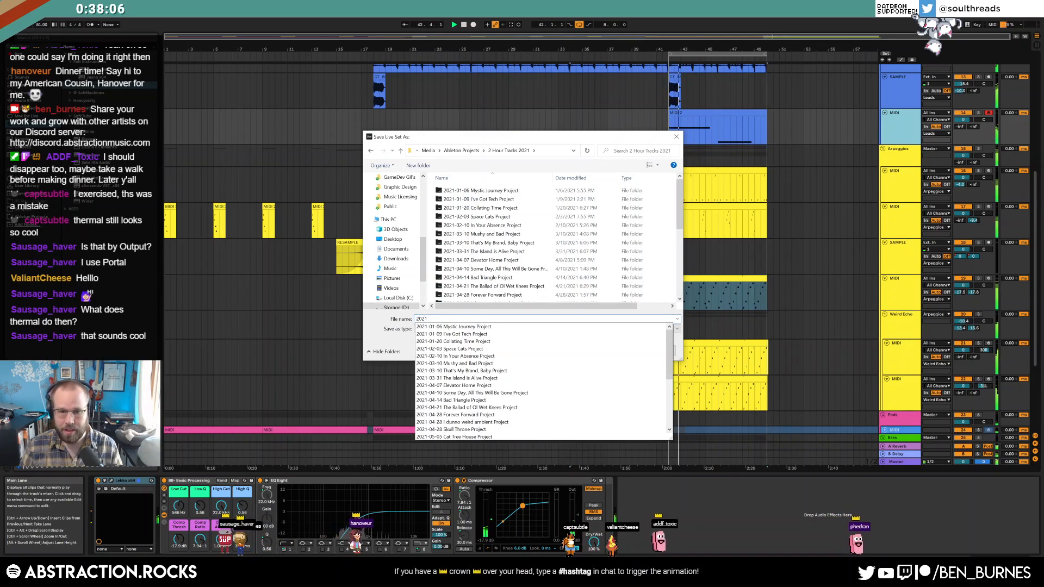
pyautogui.write('-08')
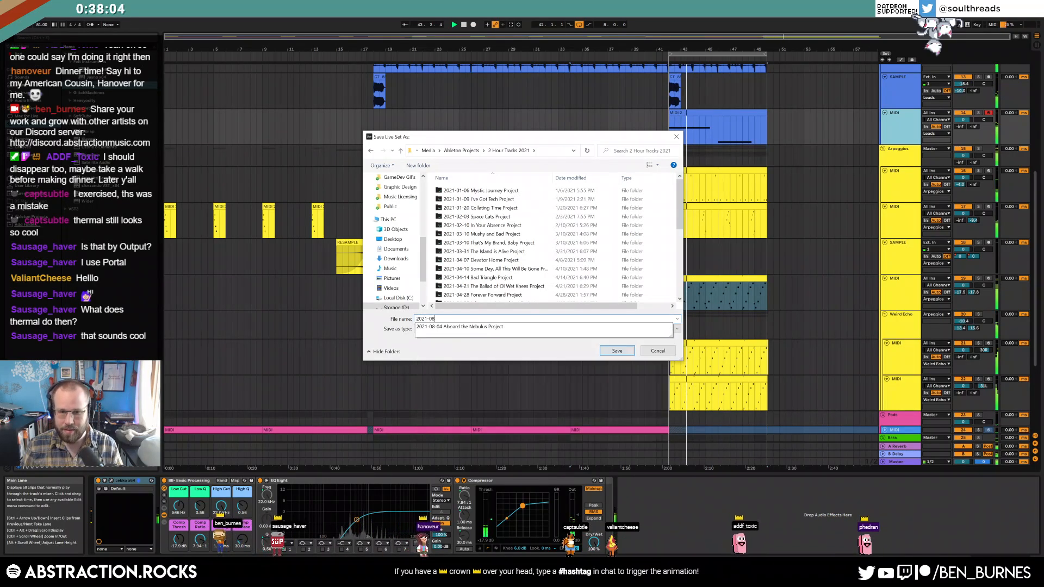
pyautogui.write('-11 Fragility')
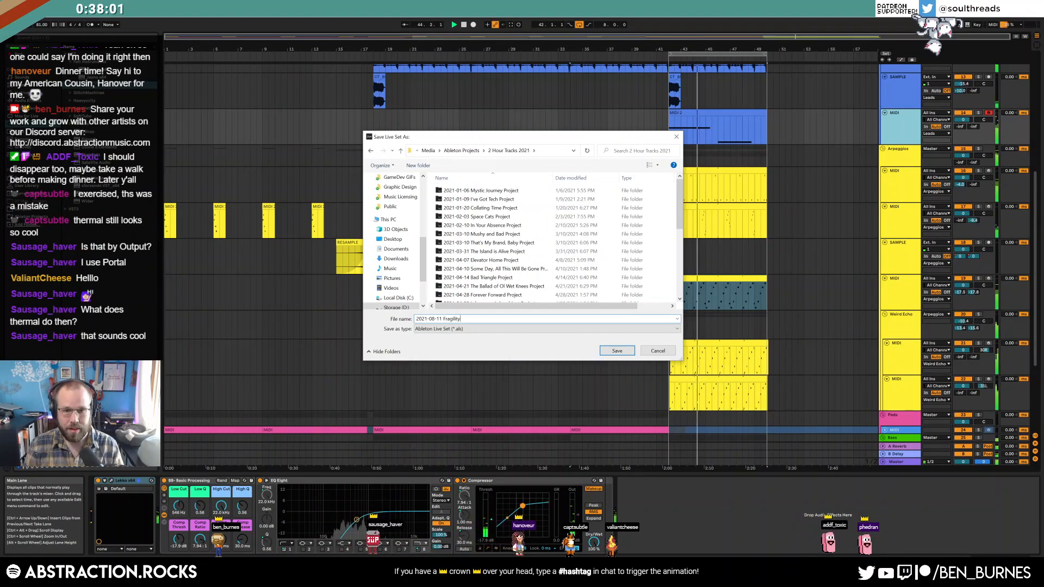
pyautogui.press('Return')
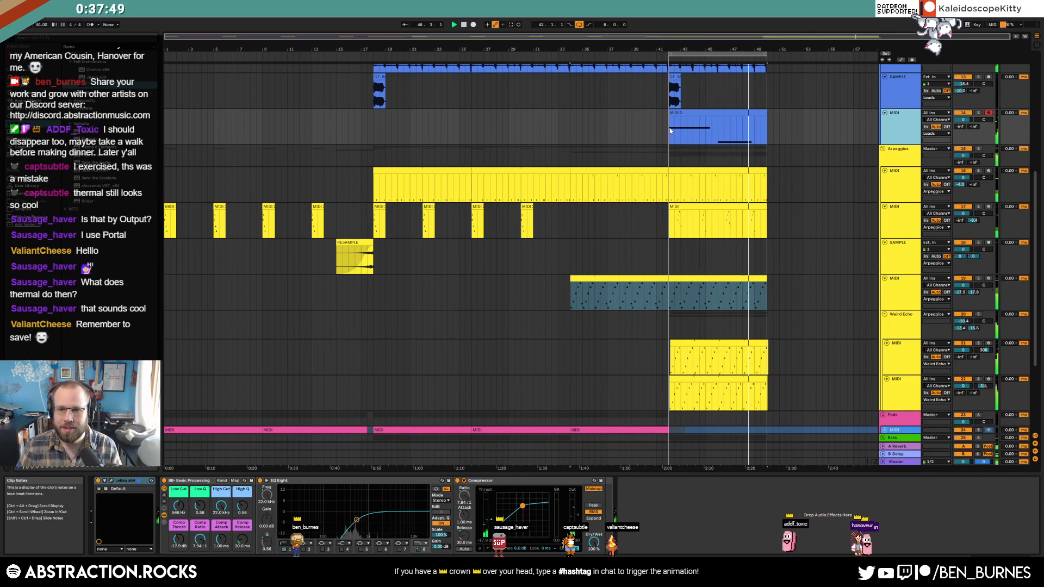
# Step: Stop playback and duplicate the Lekko clip so that the copy starts at bar 50
pyautogui.click(671, 131)
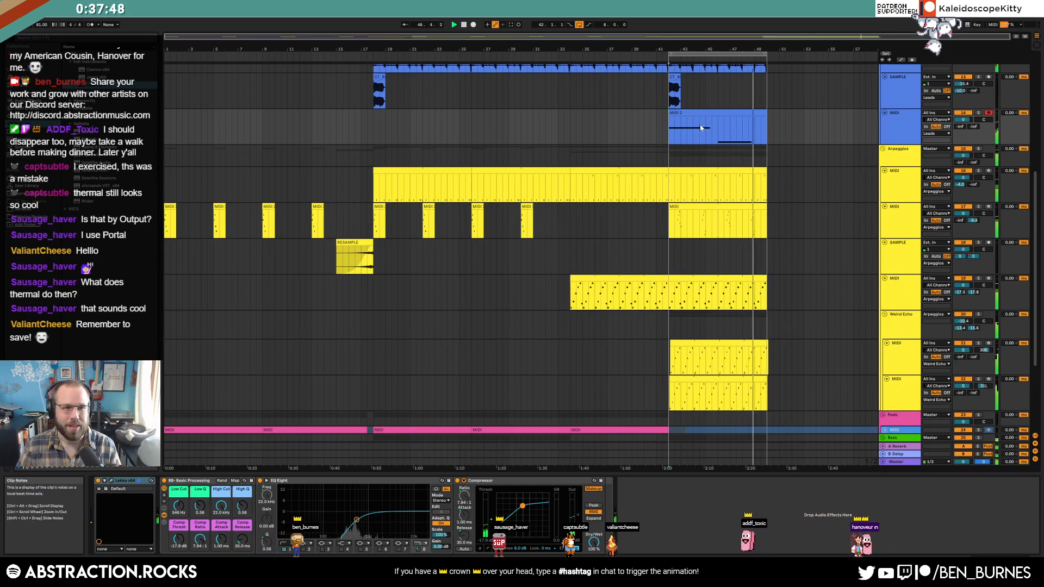
pyautogui.moveTo(793, 38); pyautogui.dragTo(783, 40)
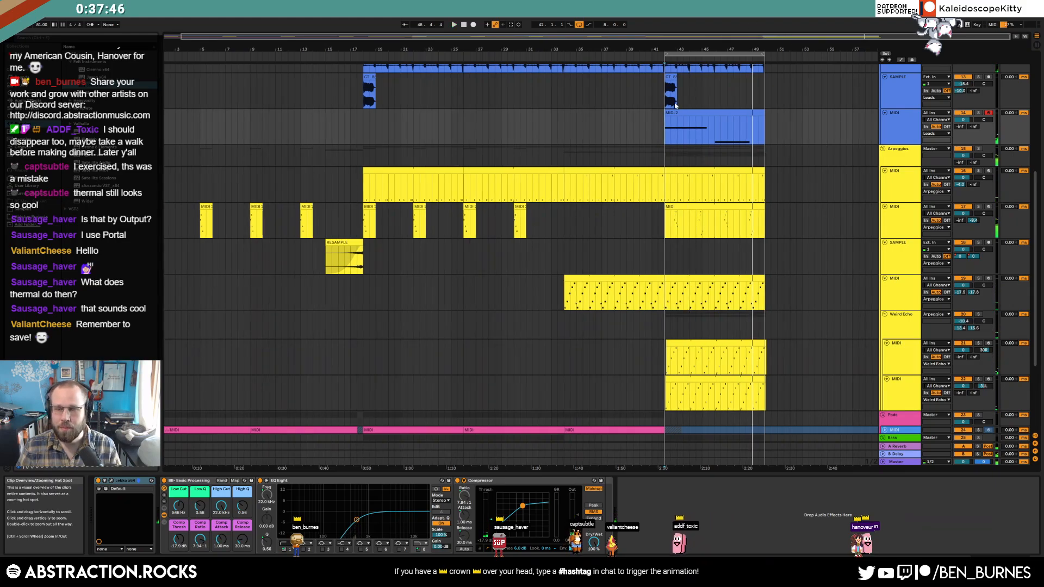
pyautogui.click(691, 113)
pyautogui.hotkey('ctrl', 'd')
# Step: Duplicate the last vocal loop clip and the top lead MIDI clip of the bar 42 section to bar 50
pyautogui.scroll(2, 781, 135)
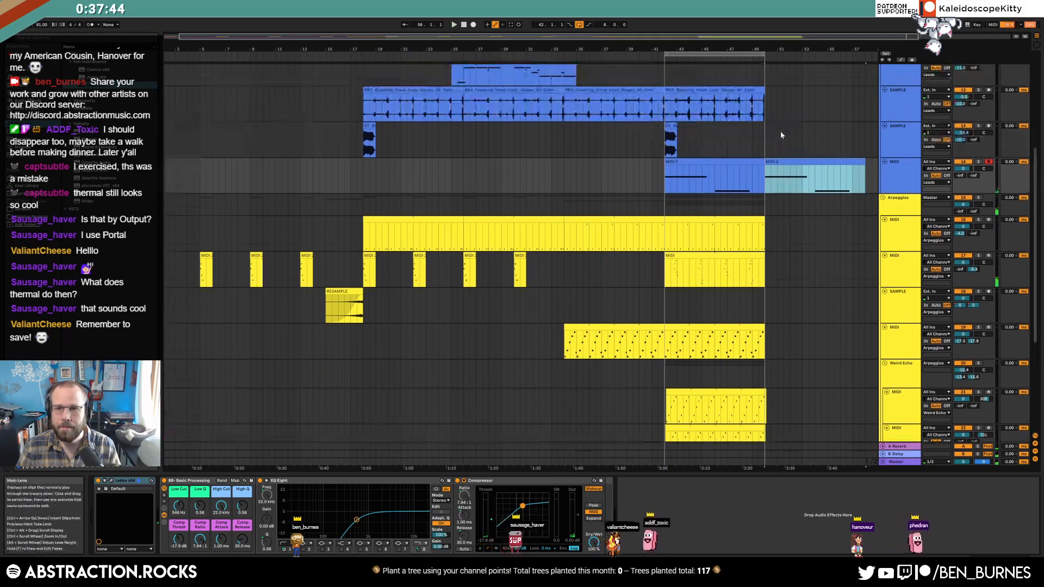
pyautogui.scroll(1, 781, 135)
pyautogui.click(750, 129)
pyautogui.hotkey('ctrl', 'd')
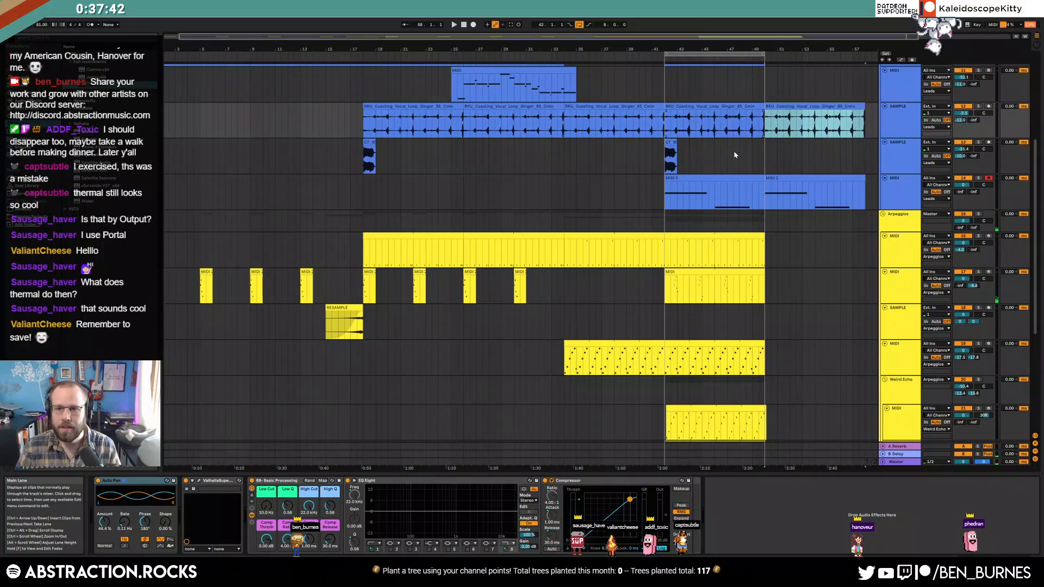
pyautogui.scroll(4, 733, 155)
pyautogui.click(756, 100)
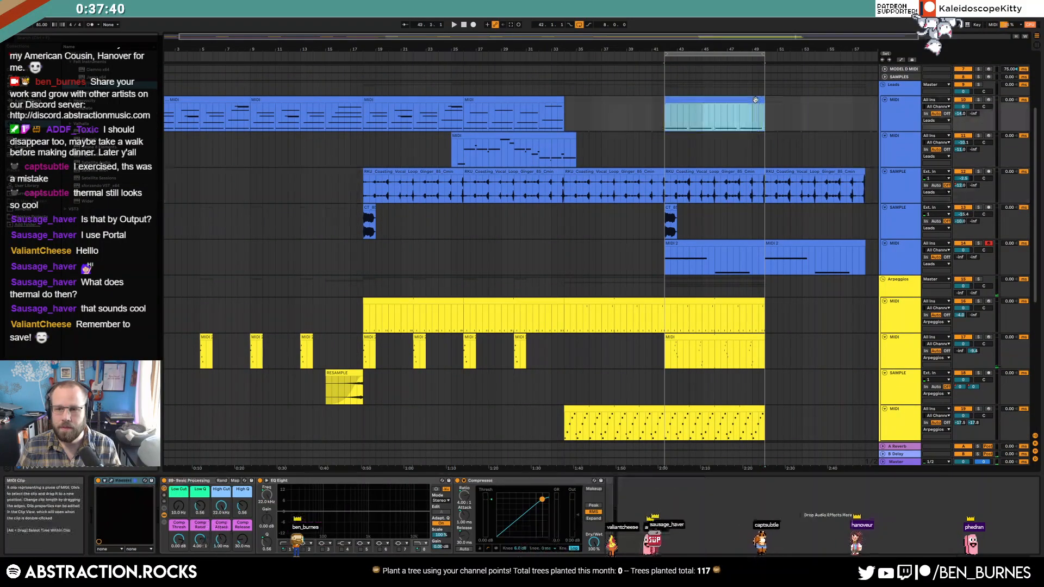
pyautogui.hotkey('ctrl', 'd')
# Step: Automate the Analog arpeggio's F1 Freq to fall from about bar 47 to its minimum at bar 50
pyautogui.scroll(-10, 725, 276)
pyautogui.click(746, 243)
pyautogui.press('a')
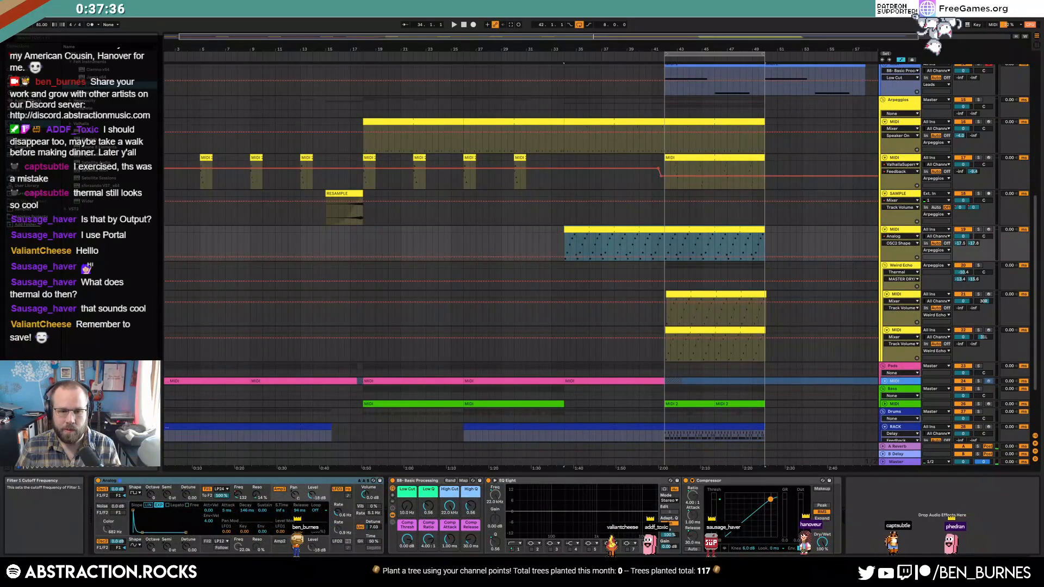
pyautogui.click(238, 496)
pyautogui.moveTo(767, 245); pyautogui.dragTo(764, 255)
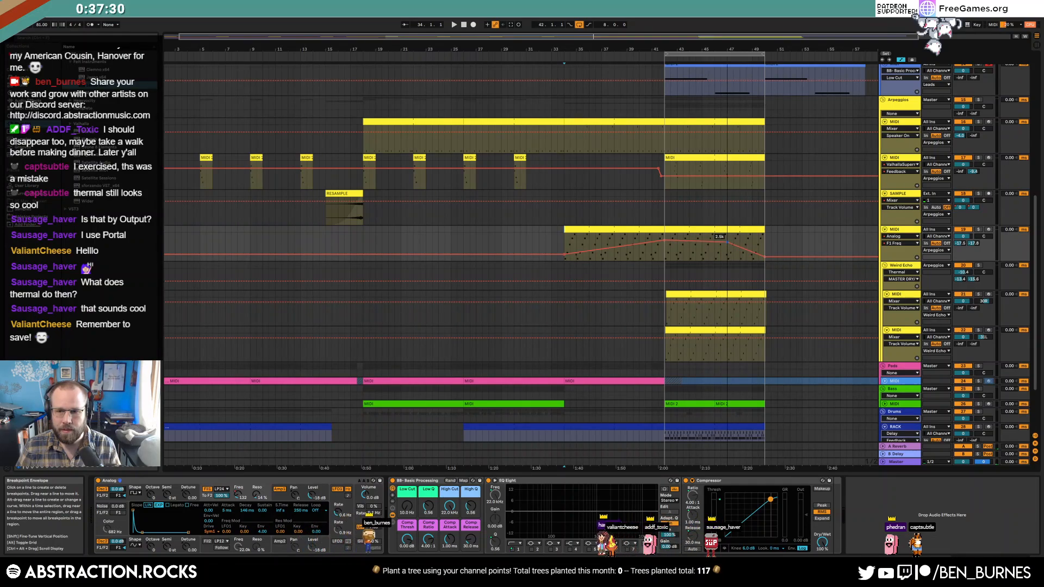
pyautogui.moveTo(761, 253); pyautogui.dragTo(762, 255)
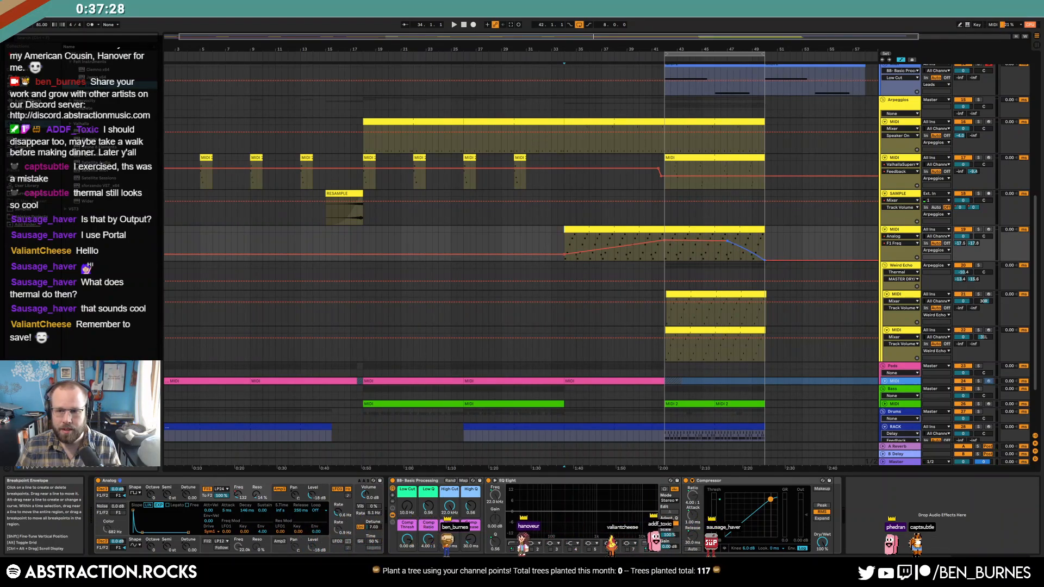
pyautogui.click(771, 247)
pyautogui.press('a')
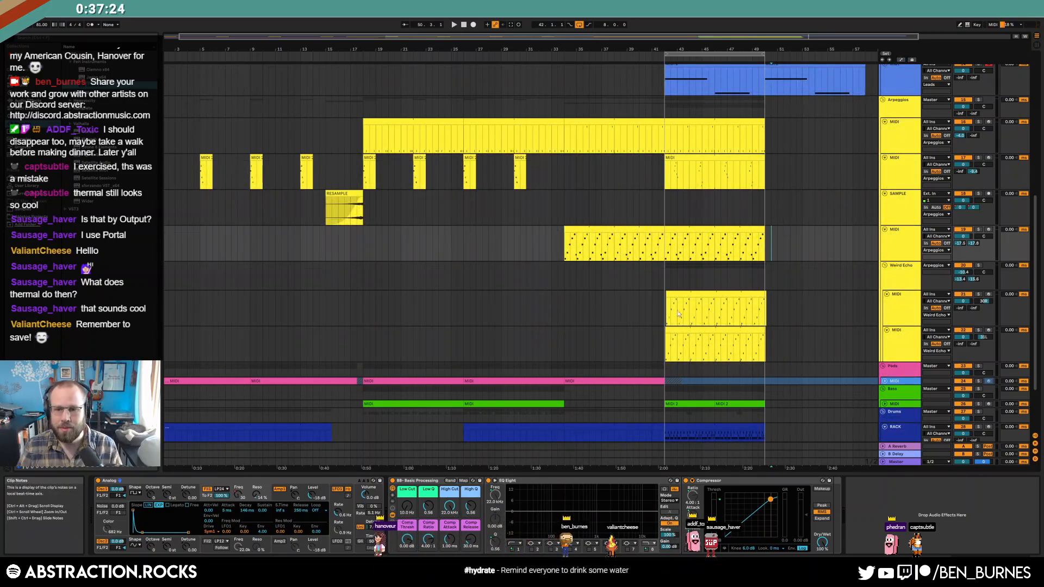
# Step: Duplicate the clips on both Weird Echo tracks so they continue from bar 50 to bar 58
pyautogui.moveTo(668, 309); pyautogui.dragTo(755, 341)
pyautogui.hotkey('ctrl', 'd')
pyautogui.click(803, 302)
# Step: Start playback with the arrangement loop turned off and extend the drum rack clip to bar 58
pyautogui.press('space')
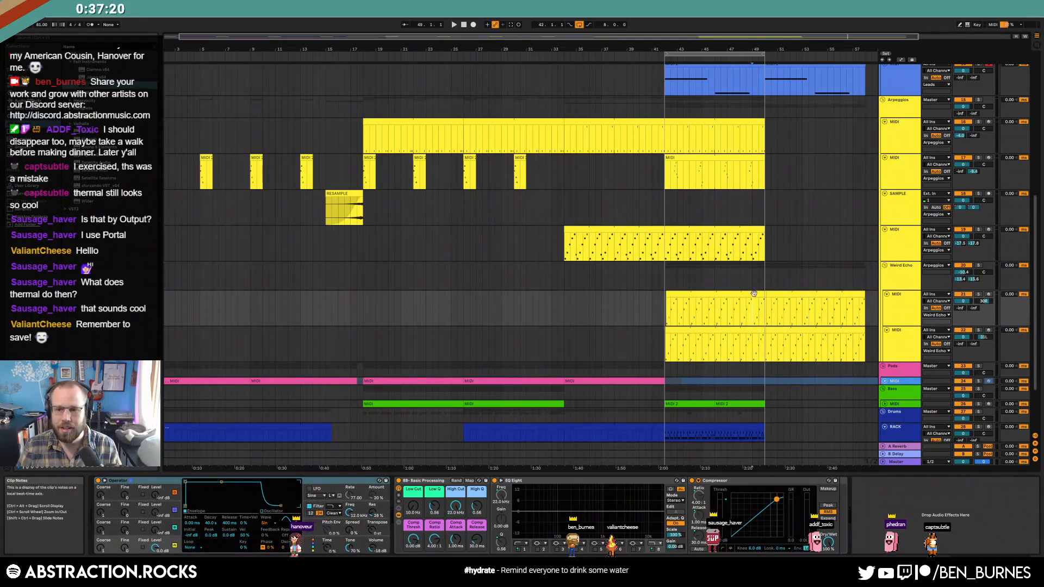
pyautogui.click(579, 25)
pyautogui.scroll(-3, 816, 304)
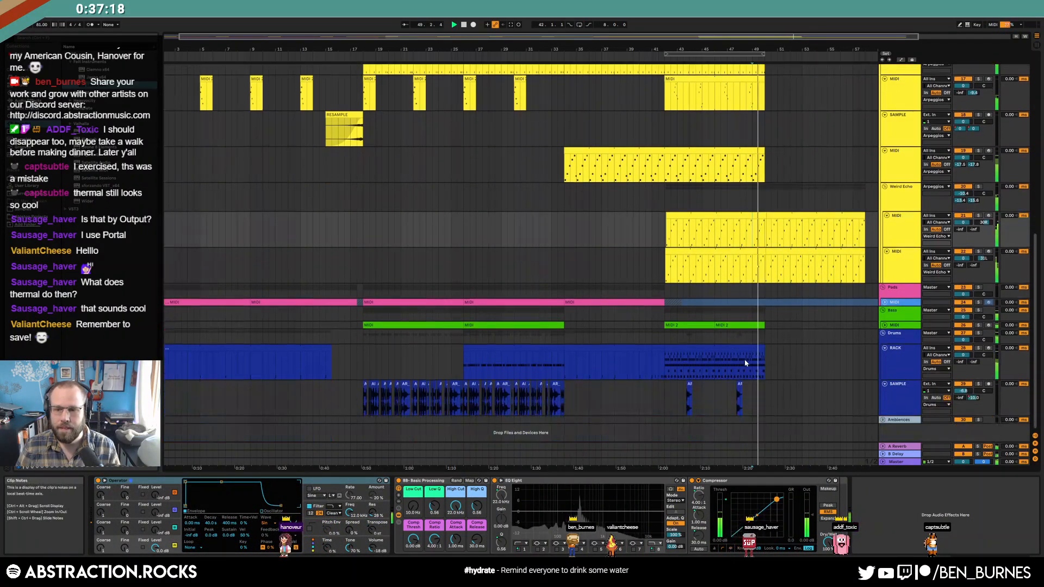
pyautogui.click(750, 348)
pyautogui.moveTo(761, 349); pyautogui.dragTo(865, 348)
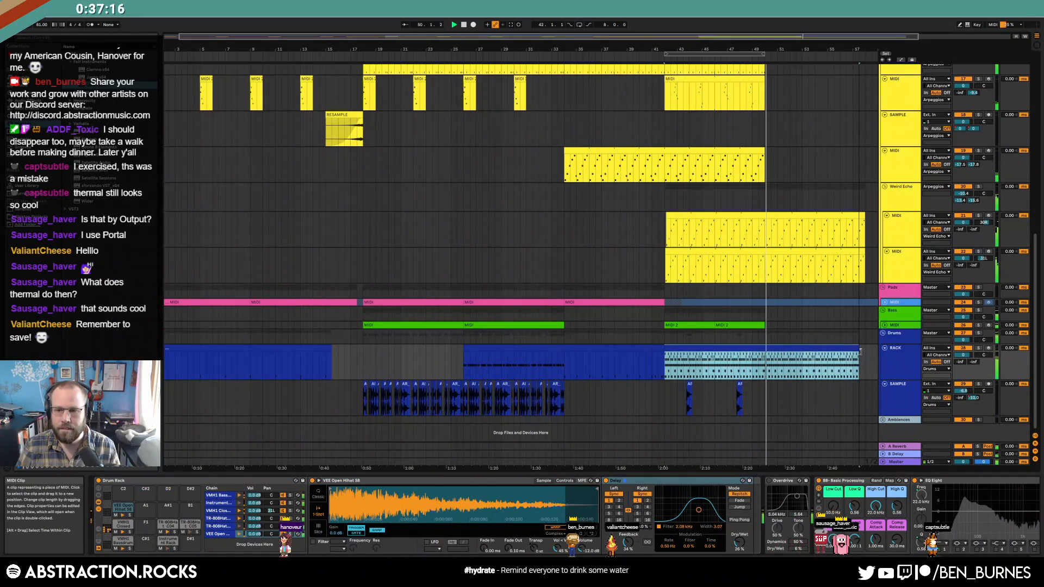
# Step: Set the arrangement loop around the last MIDI 2 lead clip, from bar 50 to bar 58
pyautogui.click(884, 325)
pyautogui.scroll(8, 810, 333)
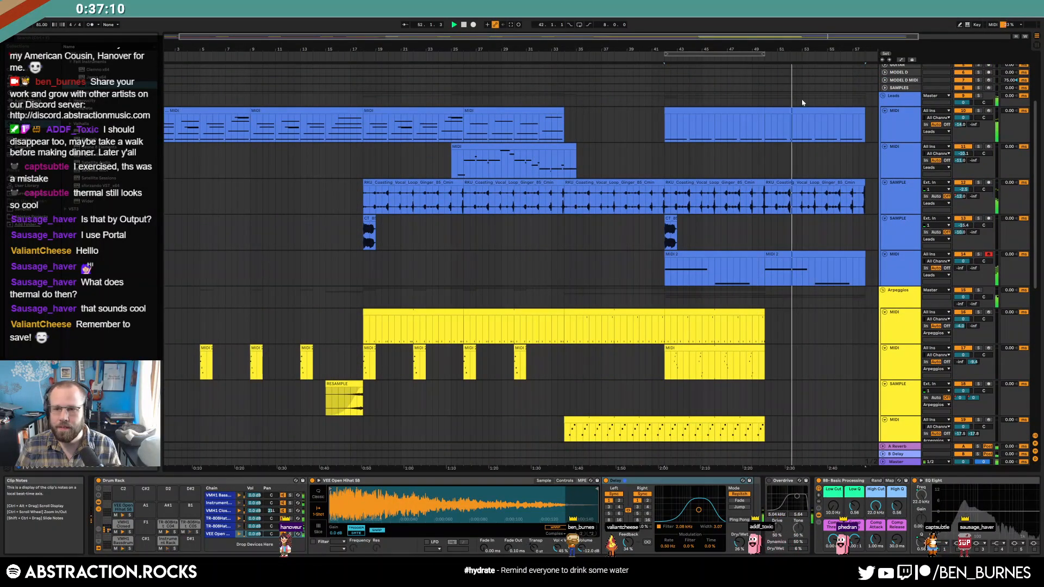
pyautogui.scroll(3, 811, 112)
pyautogui.hscroll(4, 838, 123)
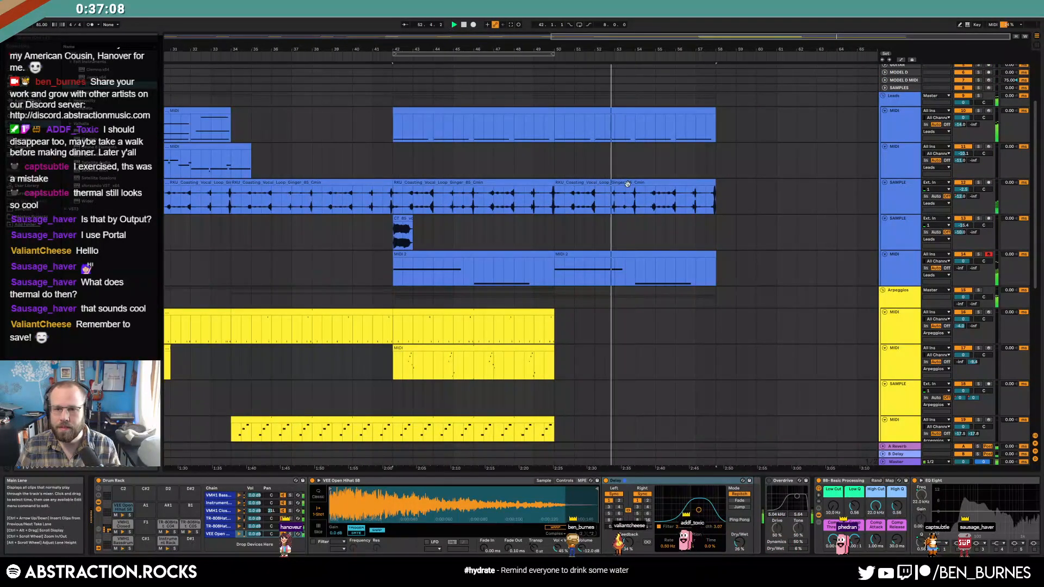
pyautogui.click(663, 254)
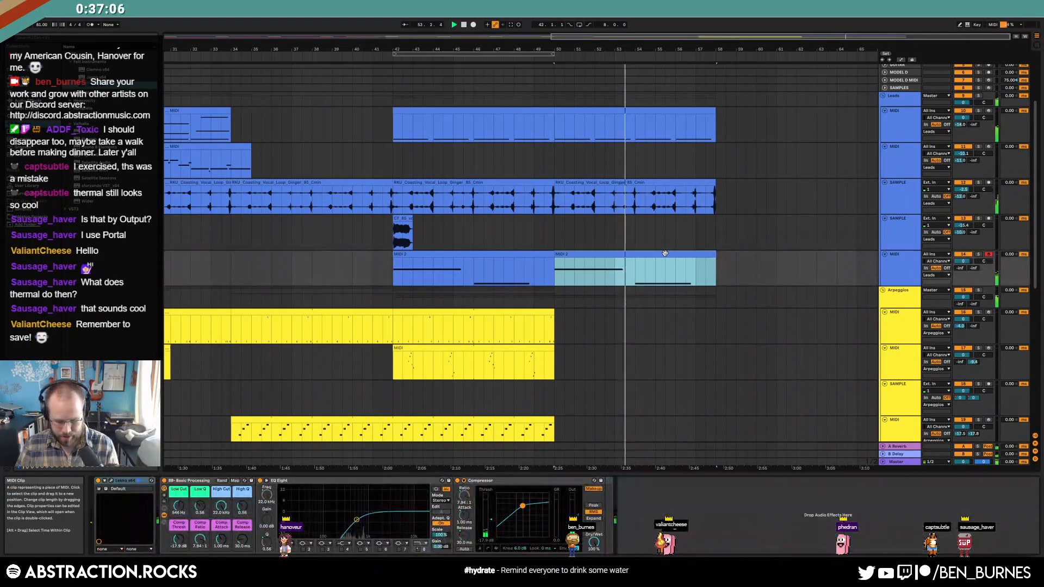
pyautogui.hotkey('ctrl', 'l')
# Step: Stop playback and move all clips of bars 50 to 58 eight bars along, so they start at bar 58
pyautogui.scroll(-3, 685, 249)
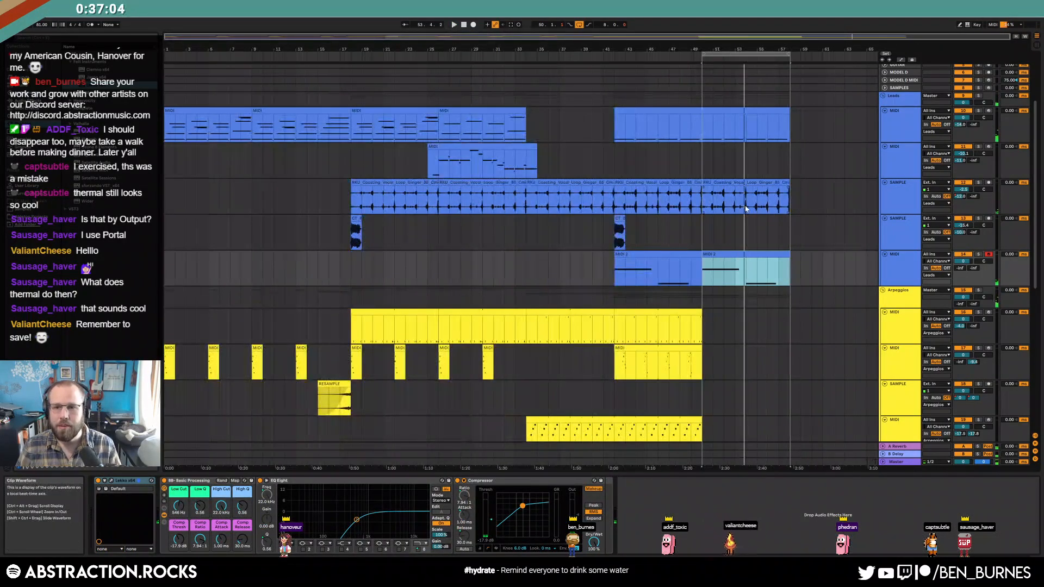
pyautogui.scroll(-1, 746, 206)
pyautogui.press('space')
pyautogui.moveTo(702, 98); pyautogui.dragTo(811, 462)
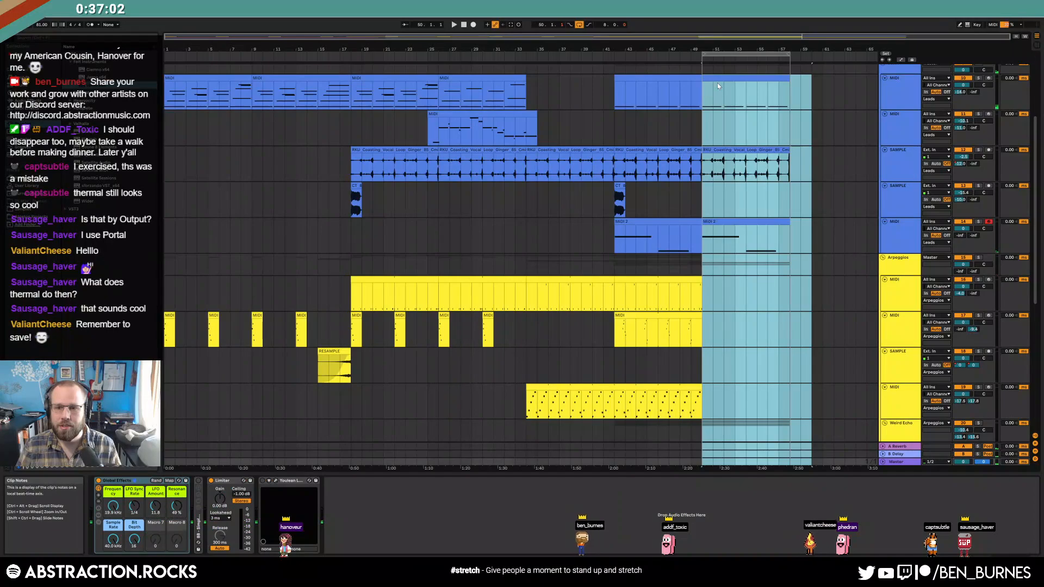
pyautogui.moveTo(718, 80); pyautogui.dragTo(804, 83)
# Step: Extend the Analog arpeggio clip to bar 58 and shift its F1 Freq fall to run from about bar 55 to bar 58
pyautogui.click(645, 389)
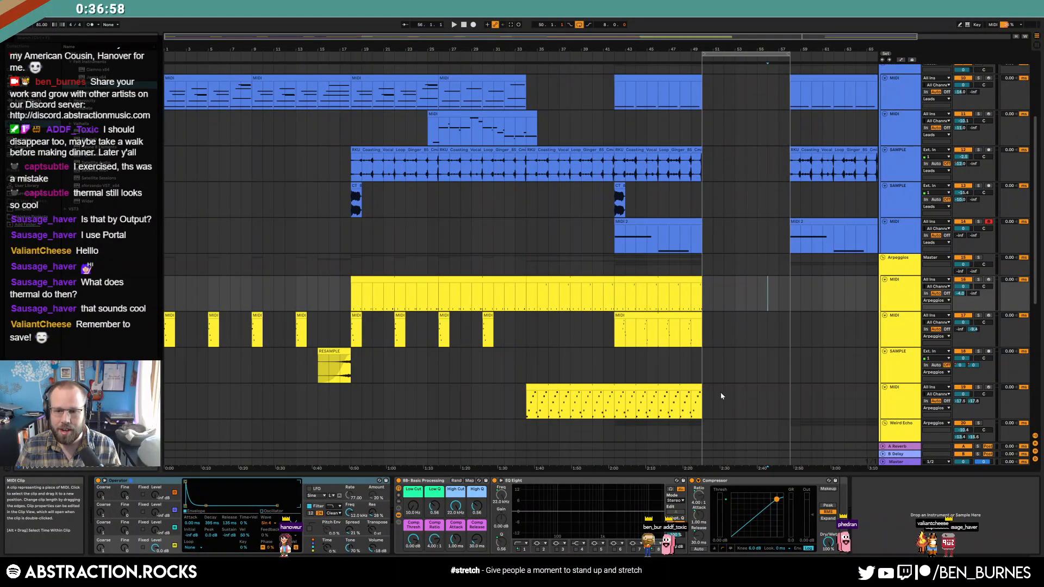
pyautogui.moveTo(702, 390); pyautogui.dragTo(778, 390)
pyautogui.press('a')
pyautogui.scroll(-2, 725, 368)
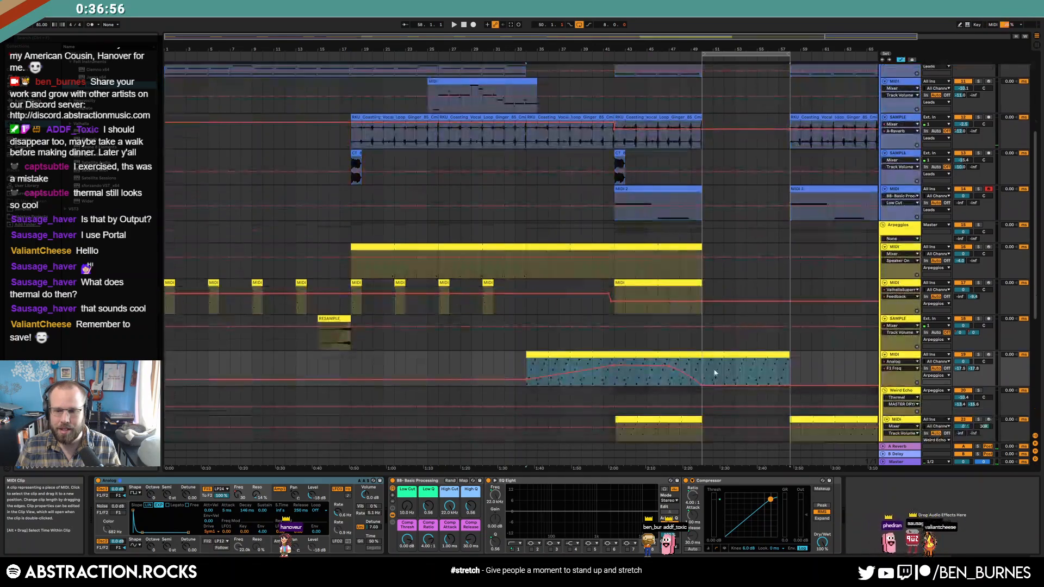
pyautogui.moveTo(699, 362); pyautogui.dragTo(750, 365)
pyautogui.moveTo(659, 373); pyautogui.dragTo(734, 369)
pyautogui.click(757, 375)
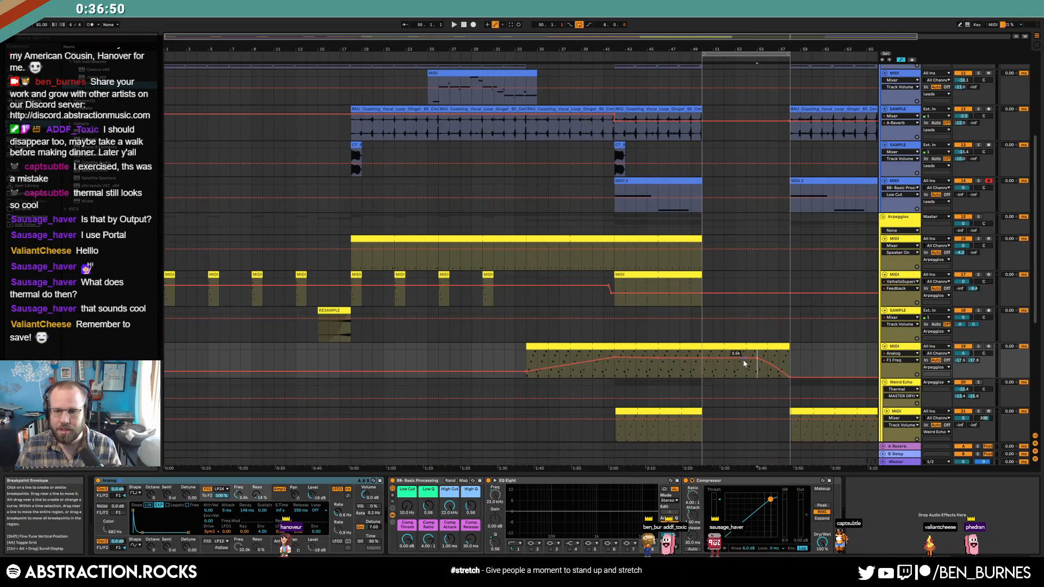
# Step: Extend the first two arpeggio tracks' clips to bar 58 and hide the automation
pyautogui.moveTo(724, 276); pyautogui.dragTo(790, 277)
pyautogui.moveTo(701, 239); pyautogui.dragTo(789, 240)
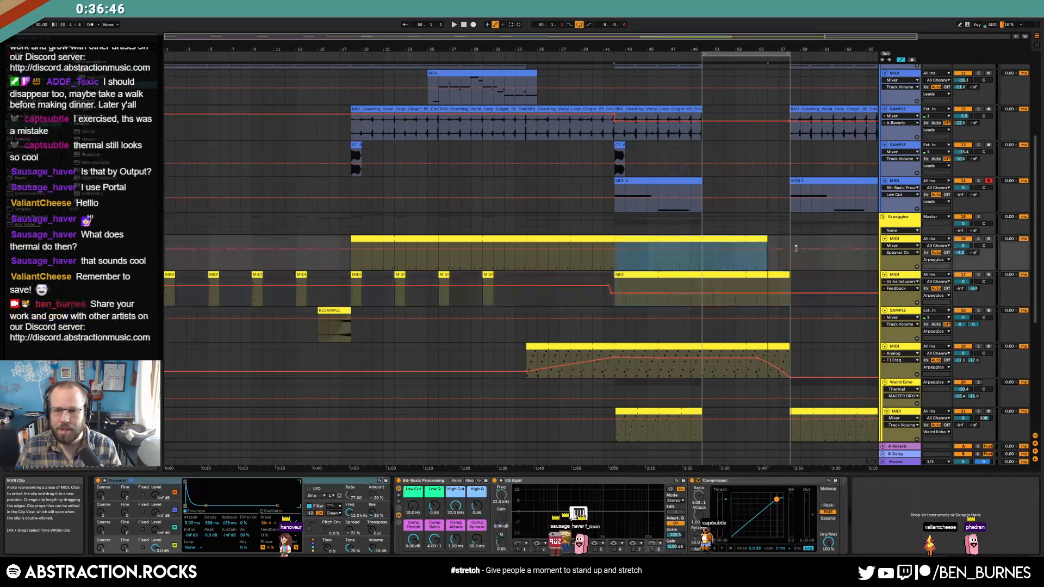
pyautogui.press('a')
# Step: Duplicate the bar 42 MIDI 2 lead clip and the vocal loop before the gap into bars 50 to 58
pyautogui.click(658, 181)
pyautogui.hotkey('ctrl', 'd')
pyautogui.click(688, 111)
pyautogui.hotkey('ctrl', 'd')
# Step: Extend the top lead track's bar 42 clip to bar 66
pyautogui.scroll(3, 694, 116)
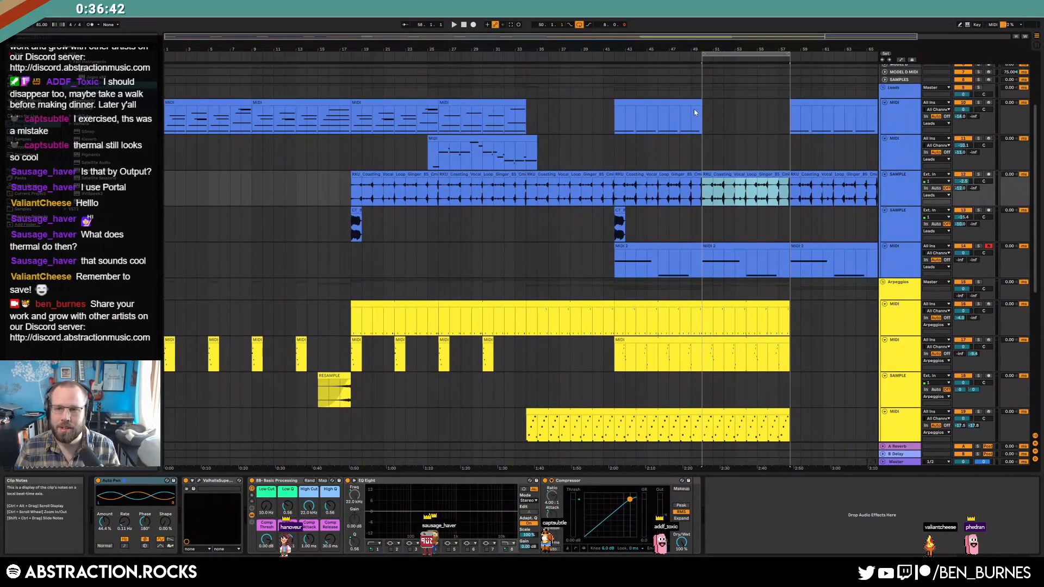
pyautogui.click(697, 106)
pyautogui.doubleClick(698, 102)
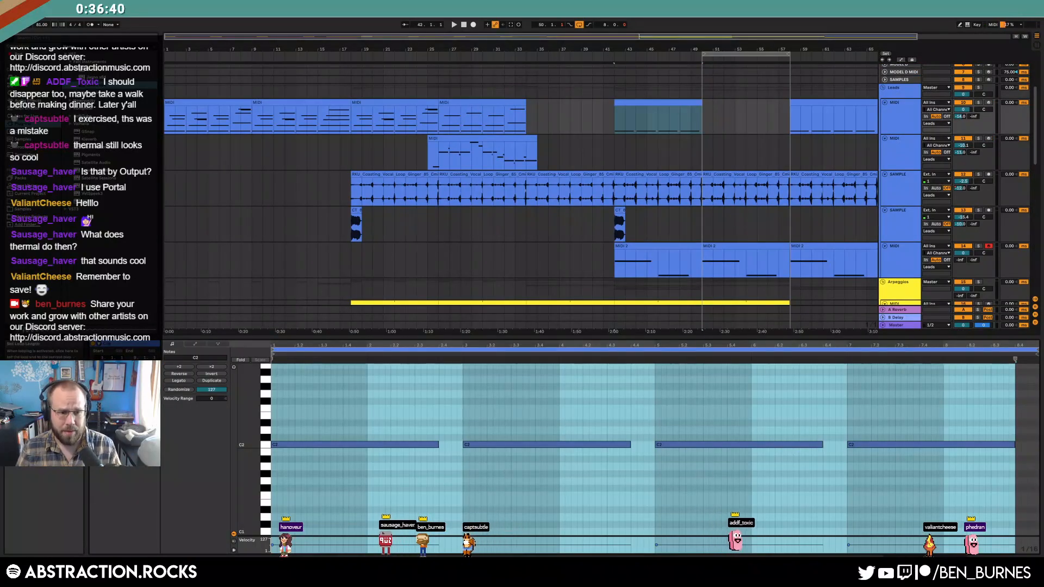
pyautogui.hotkey('ctrl', 'd')
pyautogui.hotkey('ctrl', 'd')
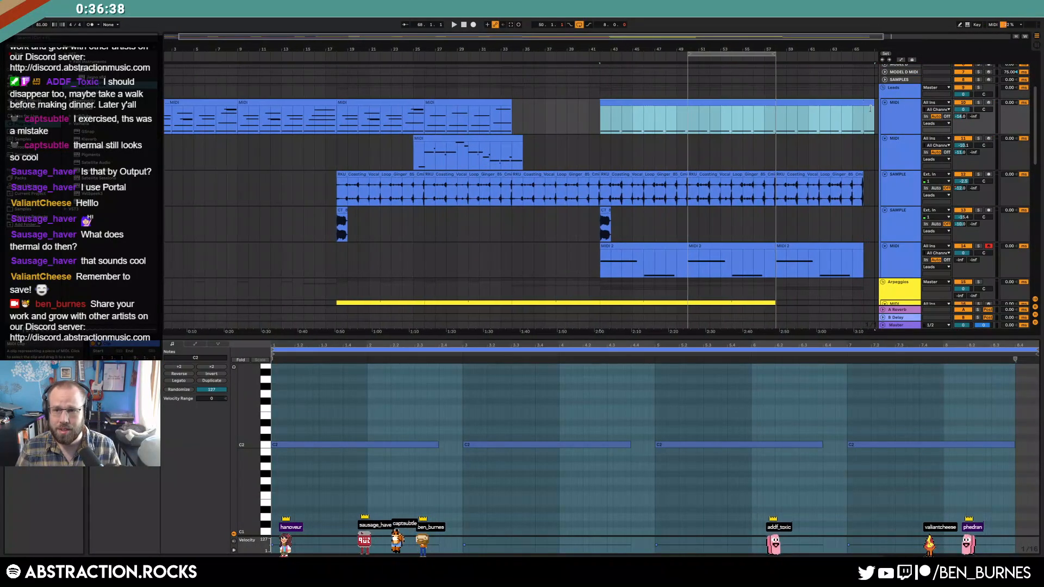
pyautogui.hotkey('shift', 'Tab')
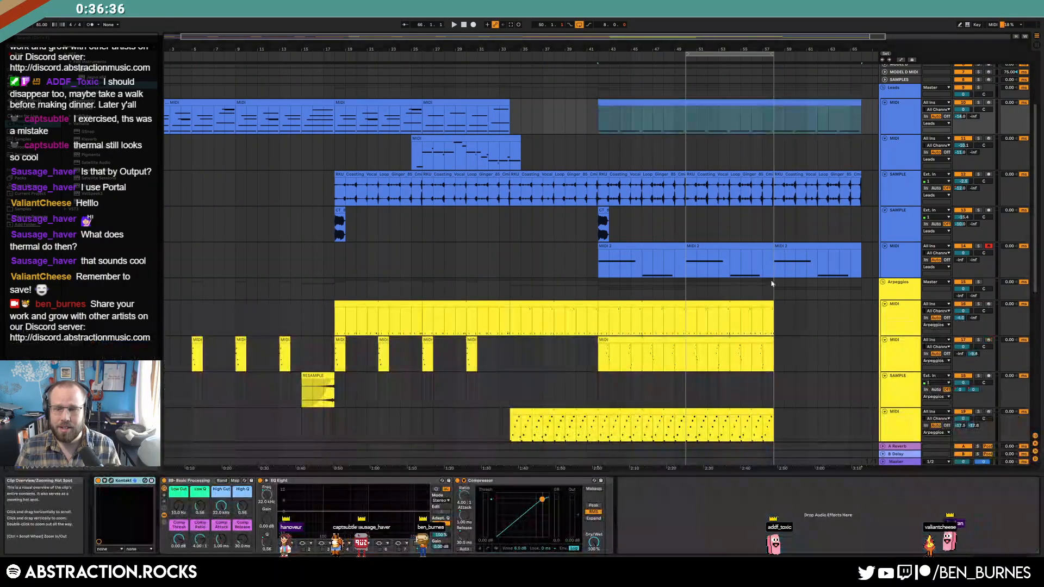
# Step: Move the arrangement loop to bars 58 to 66 and duplicate both Weird Echo clips of bar 42 to bar 50
pyautogui.scroll(-4, 772, 348)
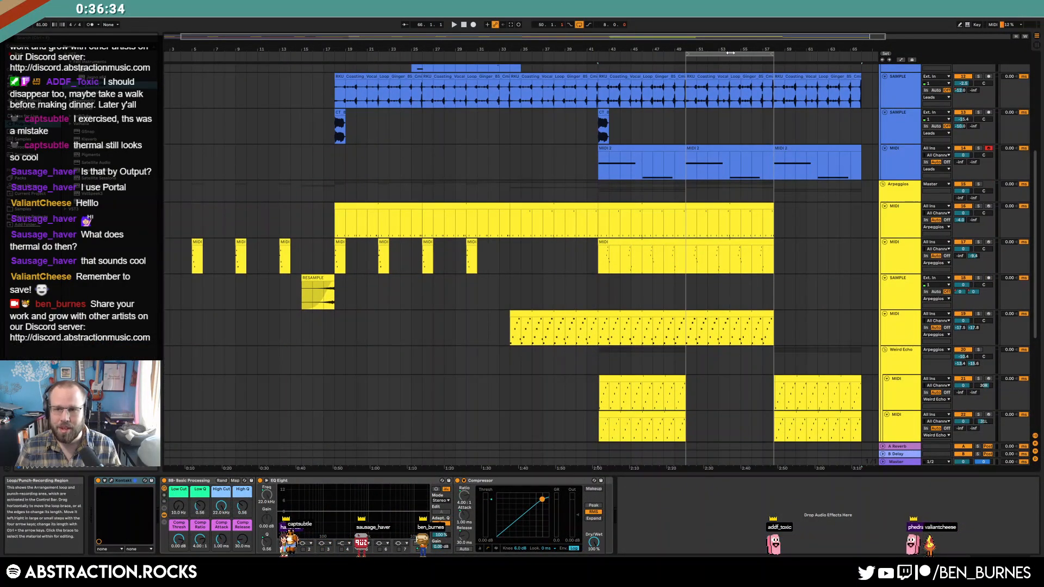
pyautogui.moveTo(735, 54); pyautogui.dragTo(823, 63)
pyautogui.scroll(-3, 785, 309)
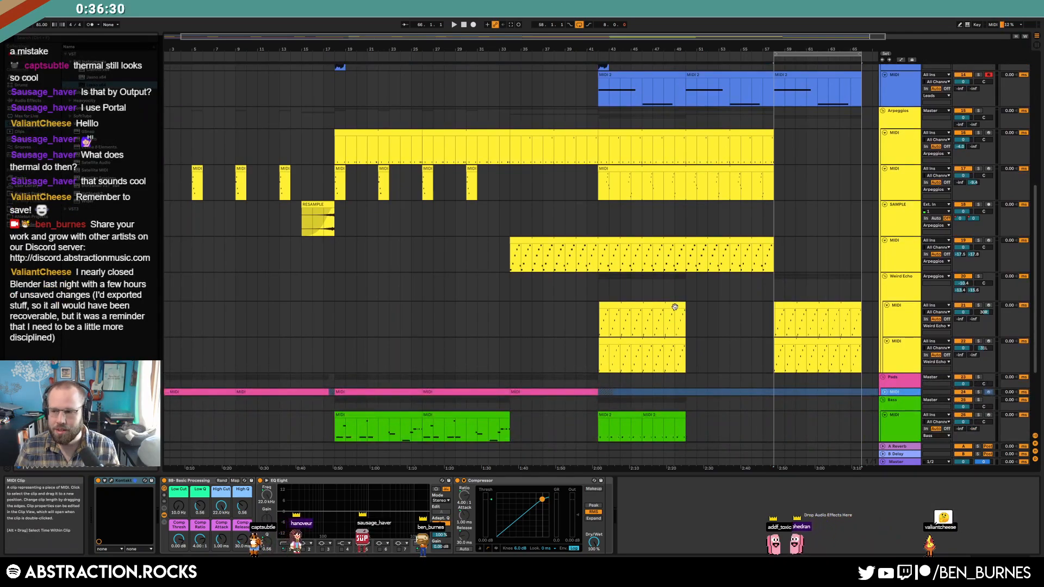
pyautogui.click(675, 308)
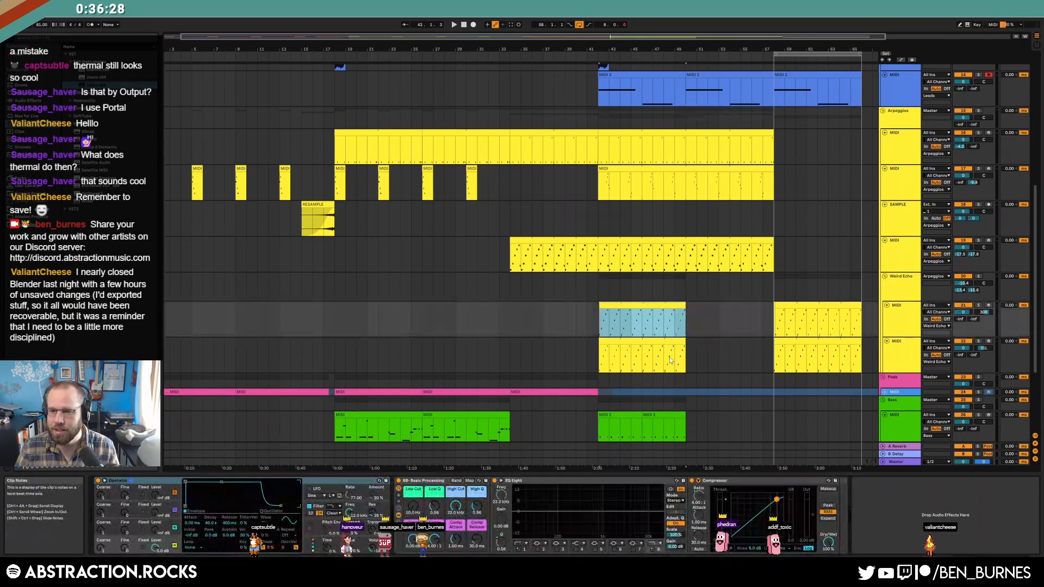
pyautogui.keyDown('shift'); pyautogui.click(674, 342); pyautogui.keyUp('shift')
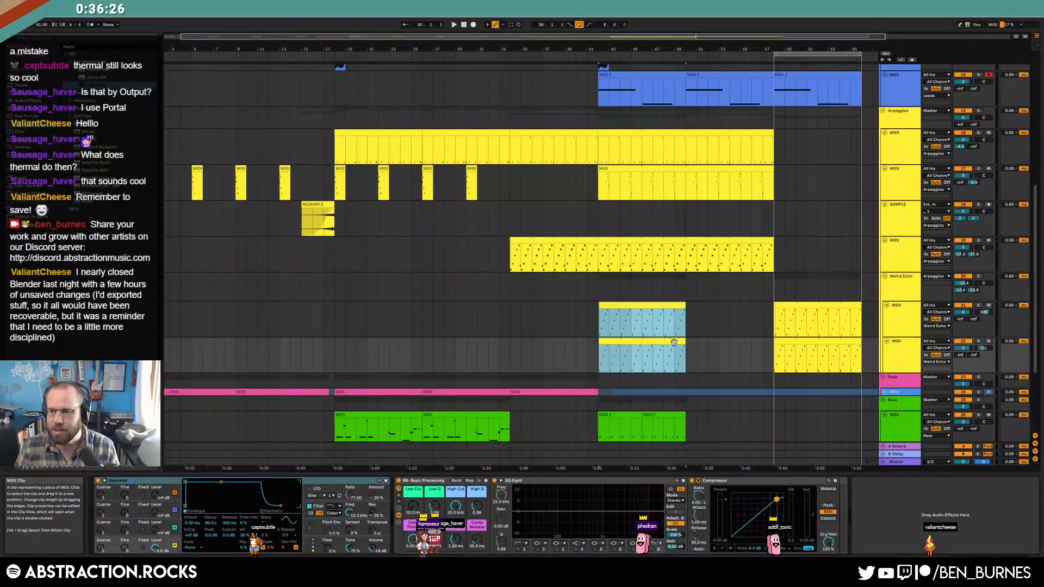
pyautogui.hotkey('ctrl', 'd')
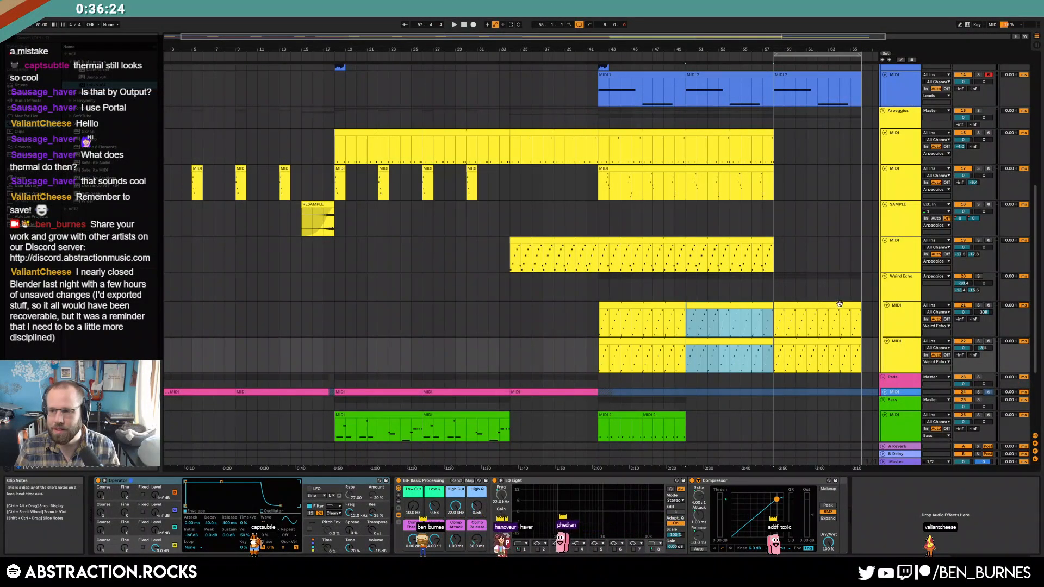
# Step: Extend the second arpeggio clip to bar 66 and duplicate bars 50 to 58 of the first arpeggio to bar 58
pyautogui.click(720, 171)
pyautogui.moveTo(772, 173); pyautogui.dragTo(856, 175)
pyautogui.click(767, 132)
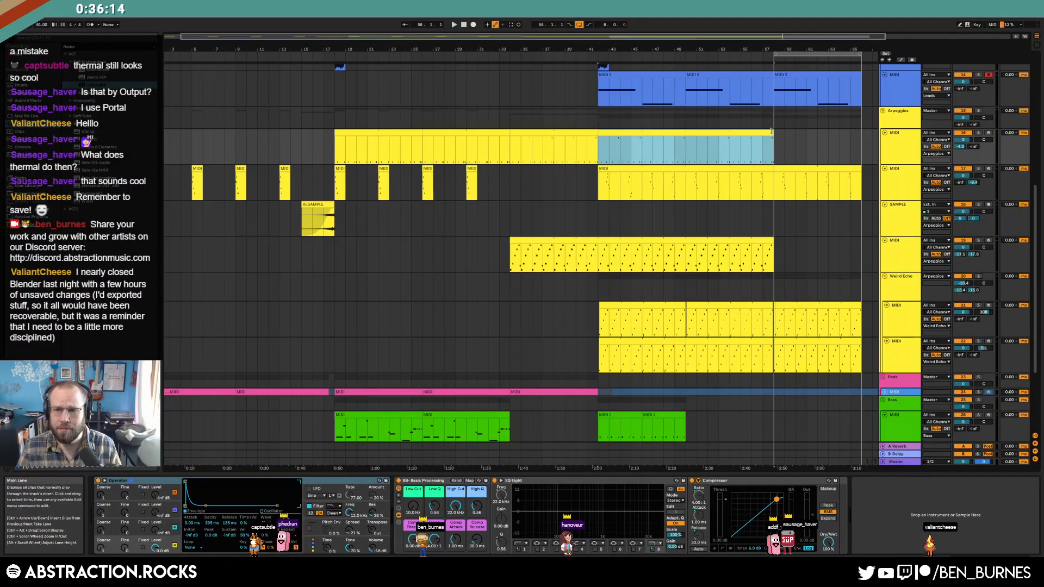
pyautogui.moveTo(775, 146); pyautogui.dragTo(709, 141)
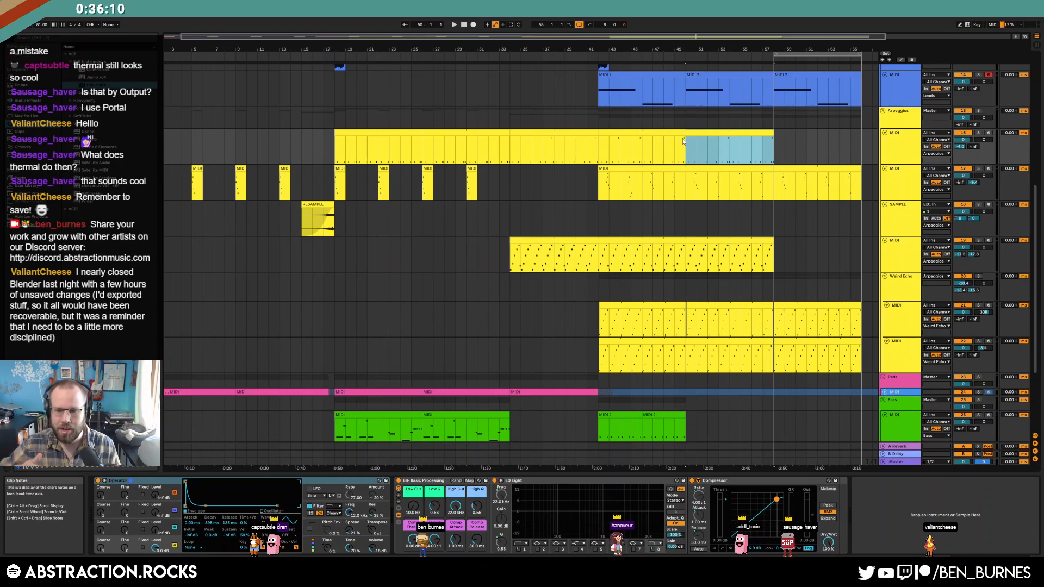
pyautogui.hotkey('ctrl', 'd')
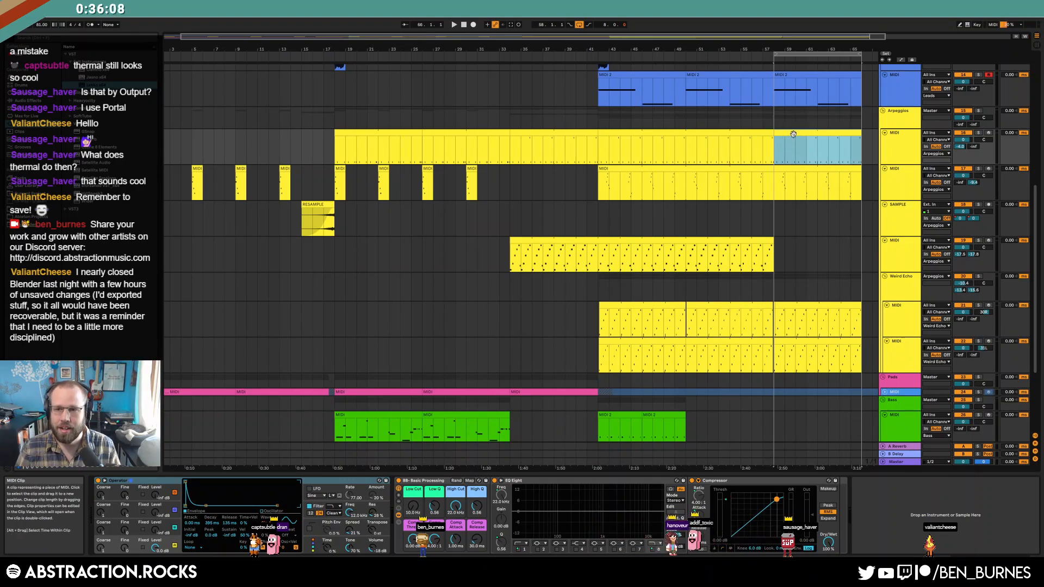
# Step: Delete the high C5 notes from the first arpeggio's clip at bar 58
pyautogui.hotkey('shift', 'Tab')
pyautogui.moveTo(570, 397); pyautogui.dragTo(1020, 264)
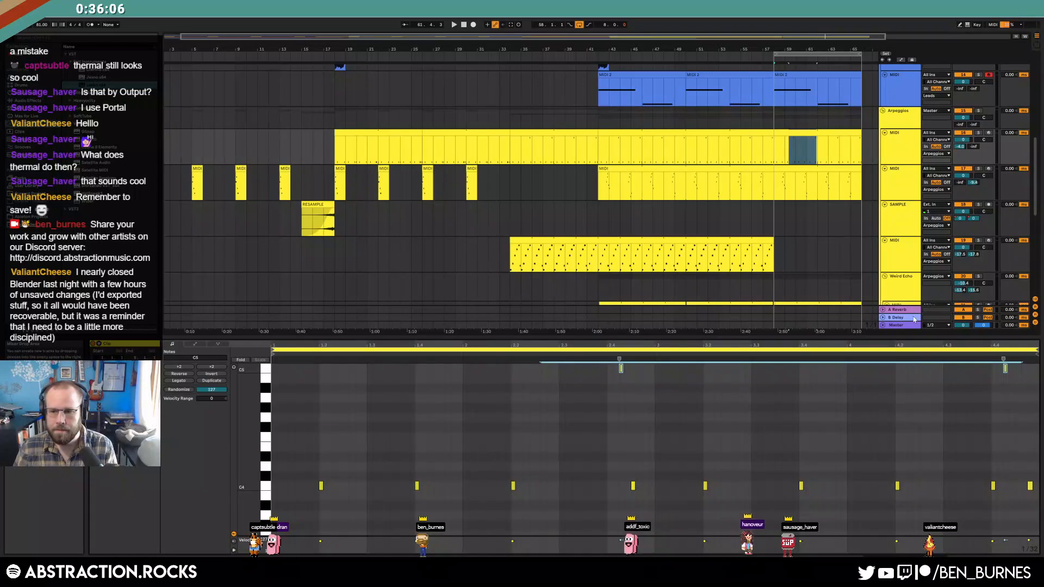
pyautogui.press('Delete')
pyautogui.hotkey('shift', 'Tab')
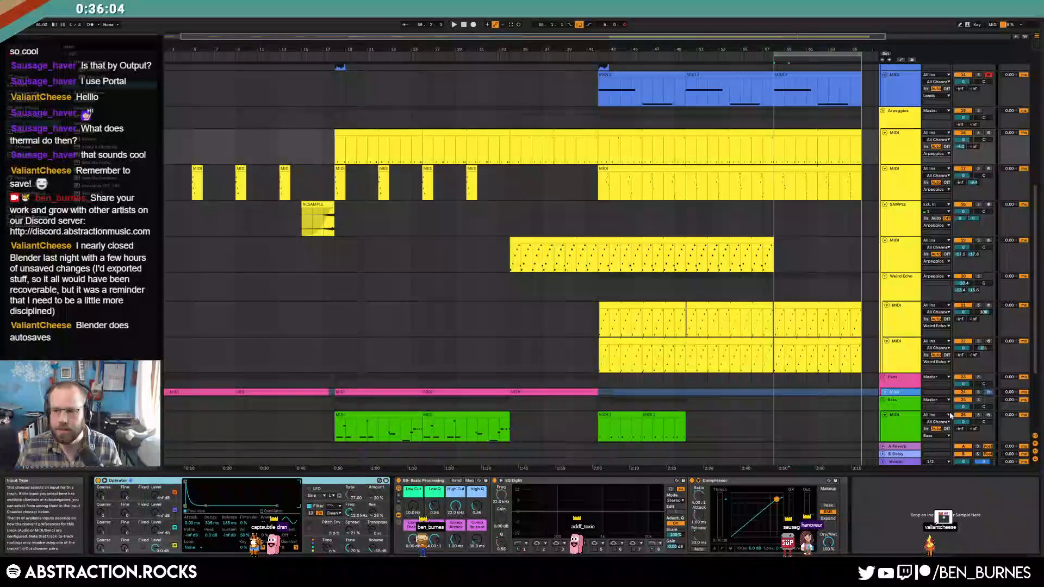
pyautogui.click(805, 130)
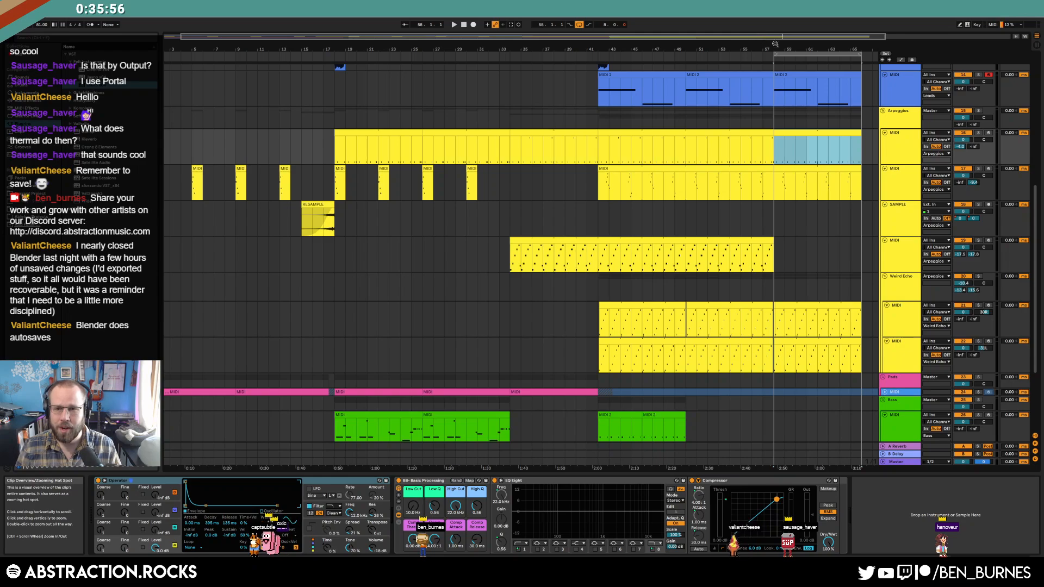
pyautogui.click(776, 161)
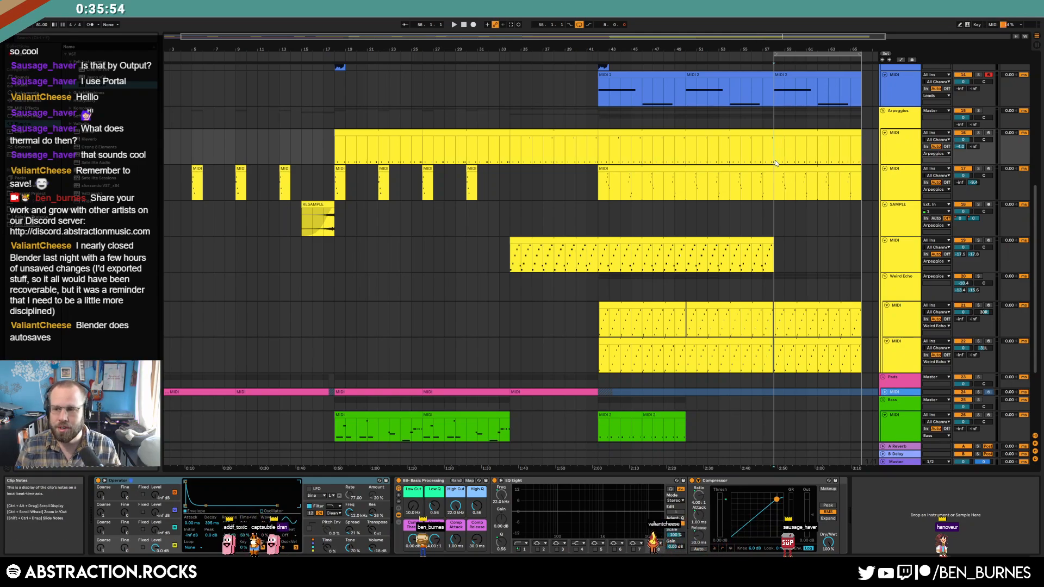
# Step: Extend the drum rack clip from bar 50 to bar 58 and duplicate the drum samples of bars 42 to 50 to bar 50
pyautogui.scroll(-4, 783, 230)
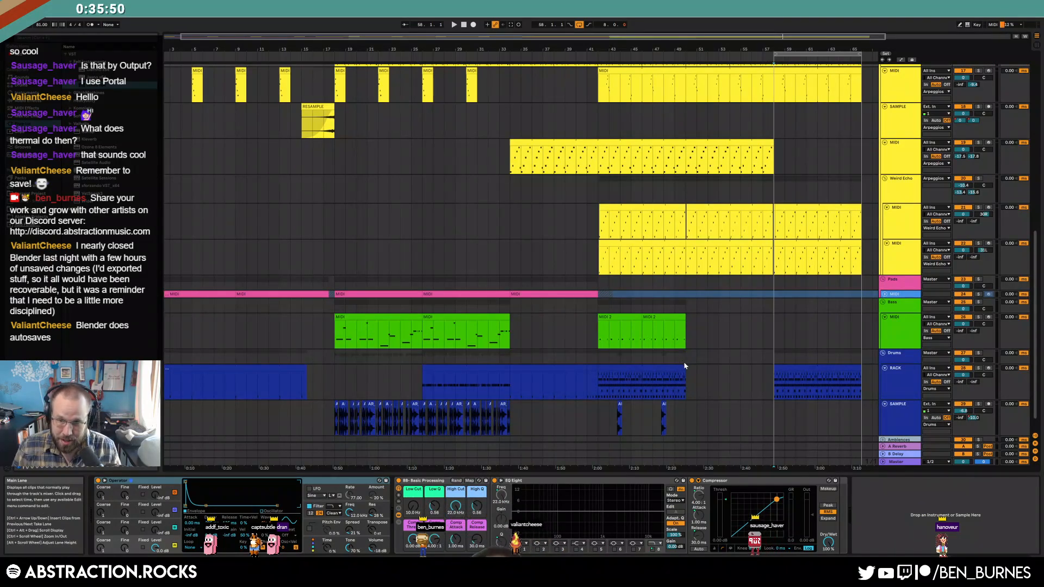
pyautogui.moveTo(685, 367); pyautogui.dragTo(773, 368)
pyautogui.moveTo(601, 428); pyautogui.dragTo(678, 432)
pyautogui.hotkey('ctrl', 'd')
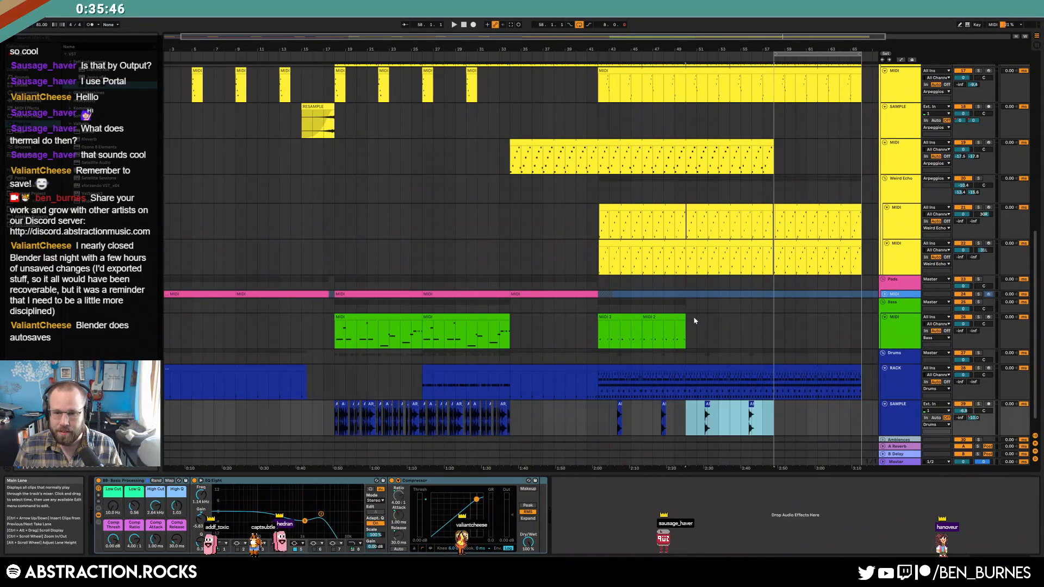
# Step: Extend the bar 42 bass clip over its neighbour to bar 58
pyautogui.doubleClick(627, 317)
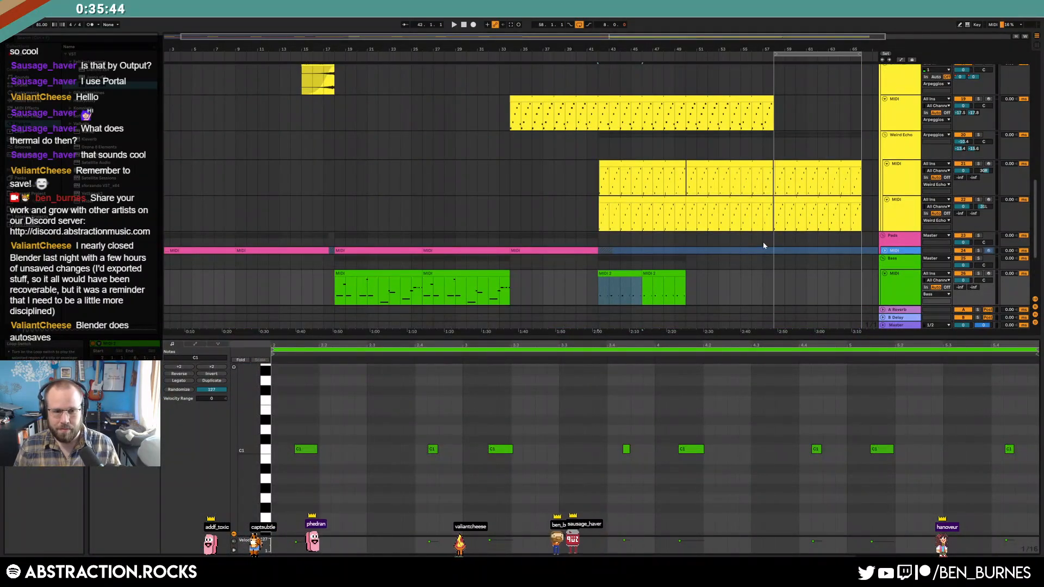
pyautogui.moveTo(642, 282); pyautogui.dragTo(762, 283)
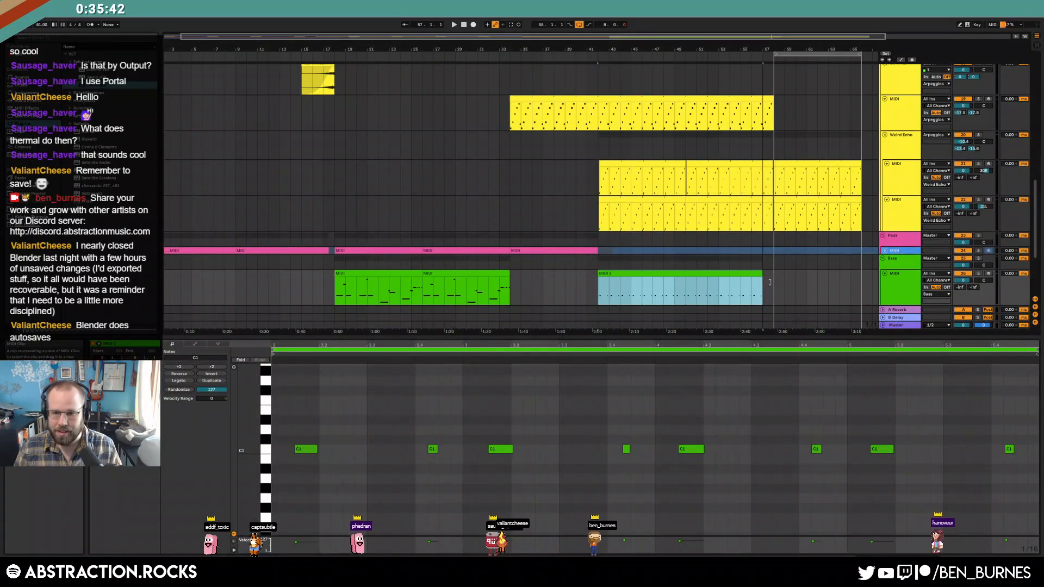
pyautogui.click(781, 282)
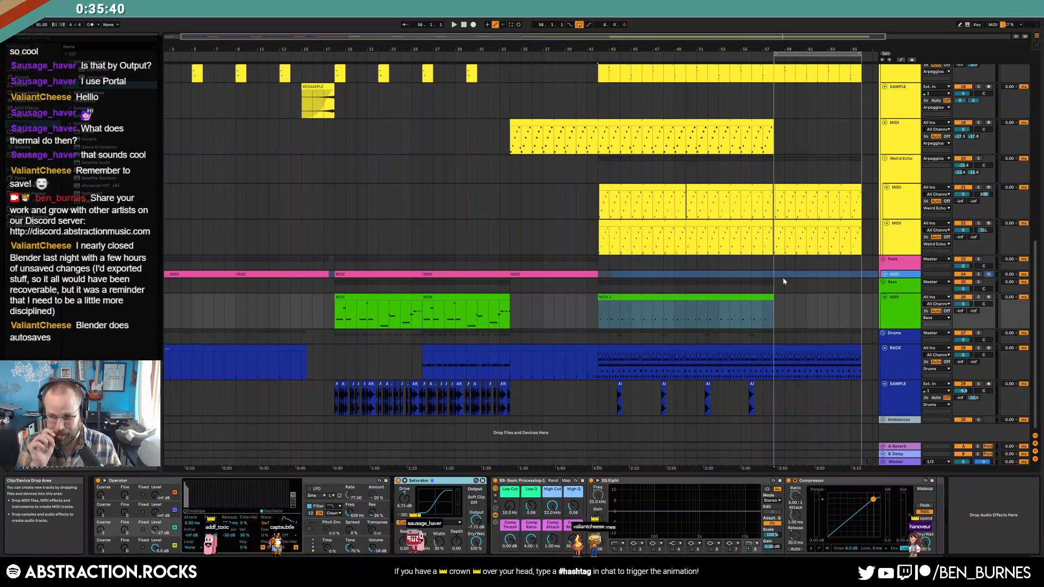
# Step: Play the song from bar 42 and record a new melody on the second lead track from about bar 49 to bar 60
pyautogui.click(636, 305)
pyautogui.press('space')
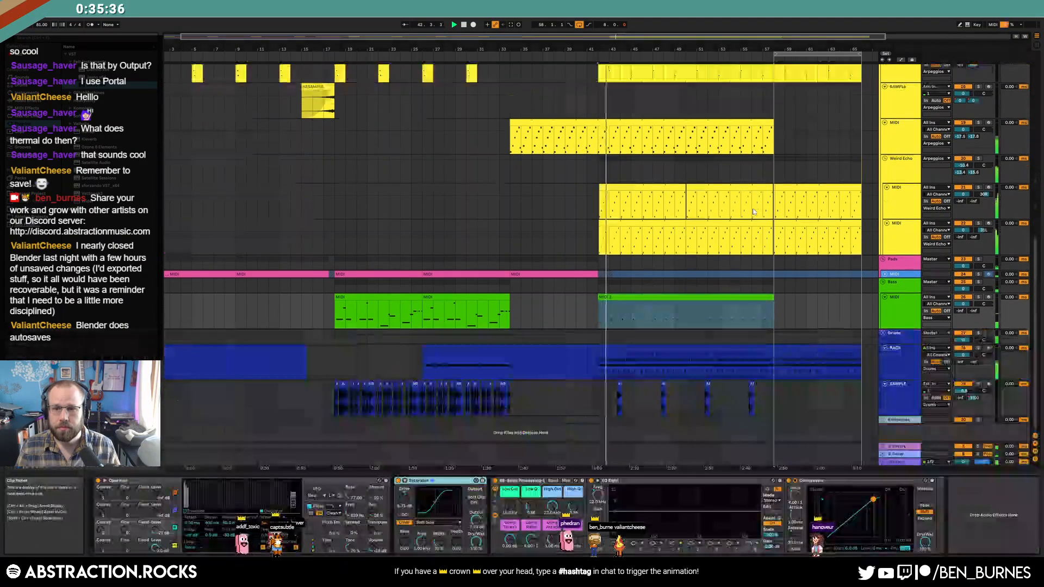
pyautogui.scroll(5, 745, 228)
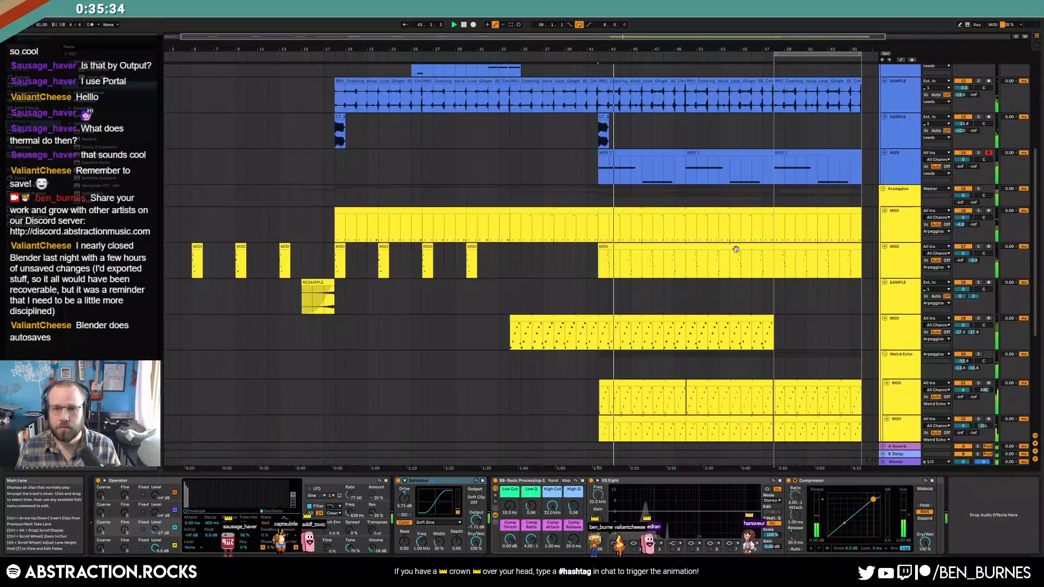
pyautogui.scroll(2, 736, 249)
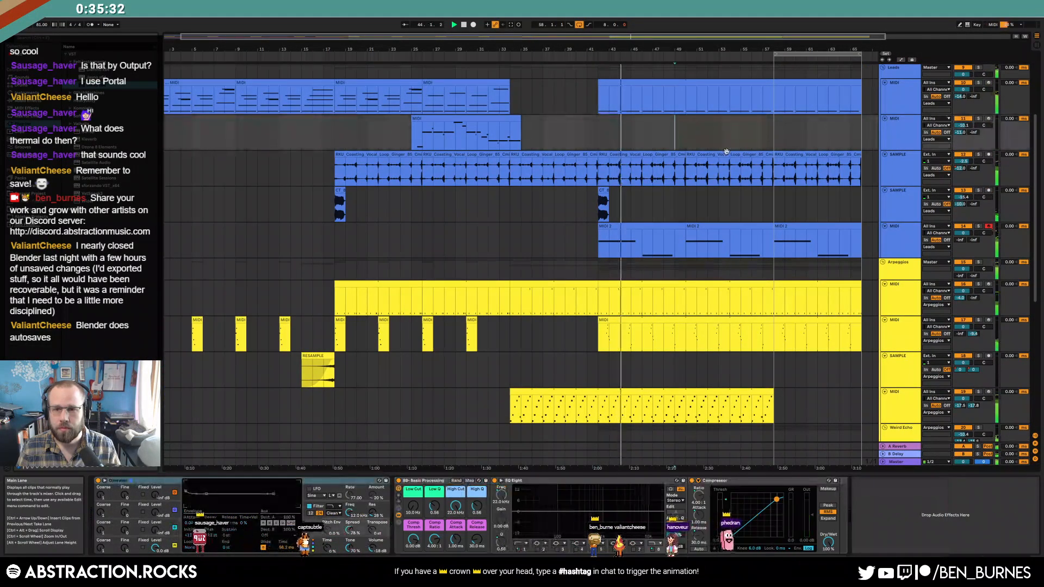
pyautogui.click(988, 118)
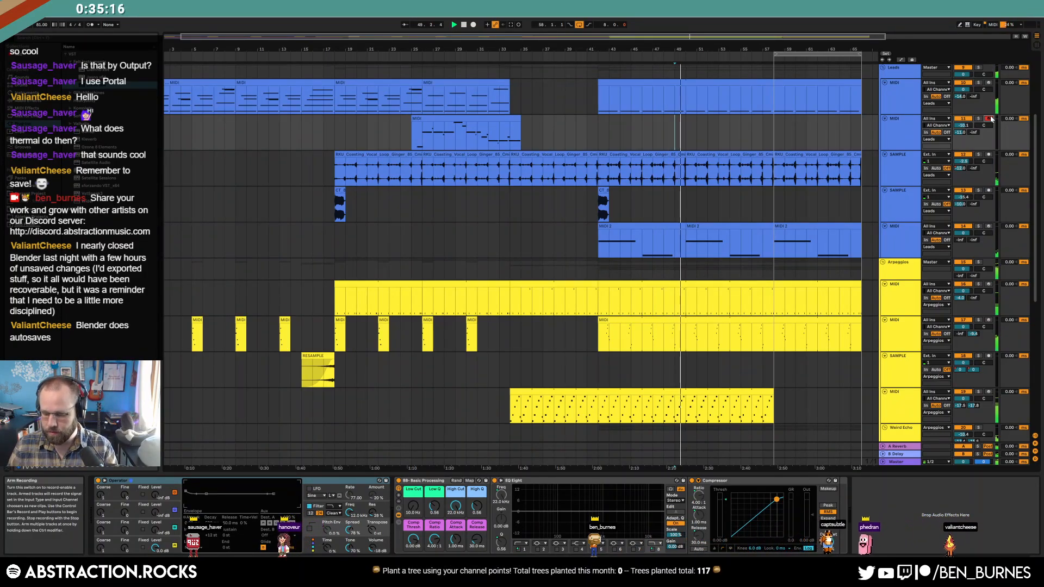
pyautogui.press('F9')
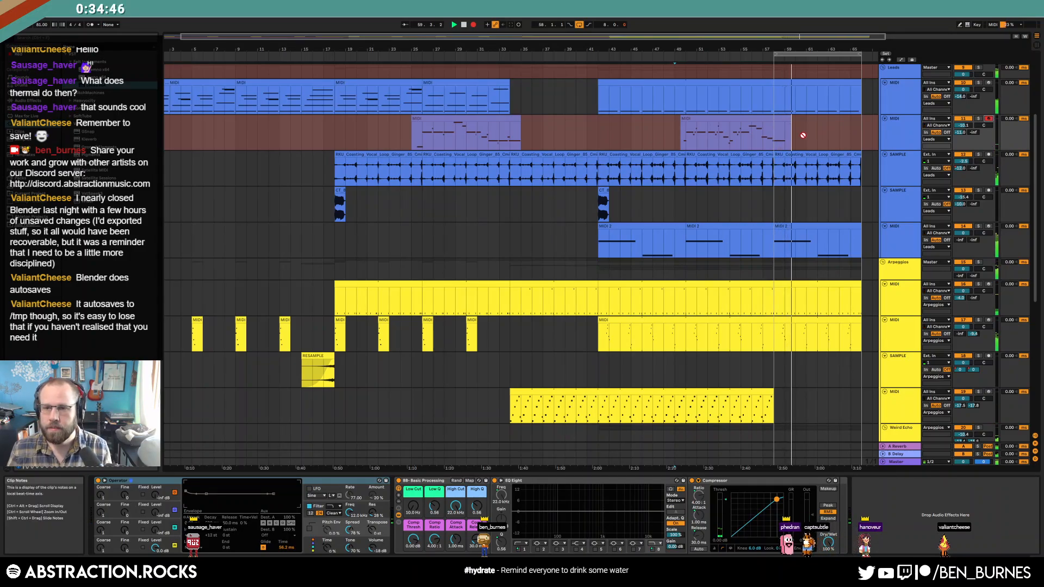
pyautogui.click(473, 24)
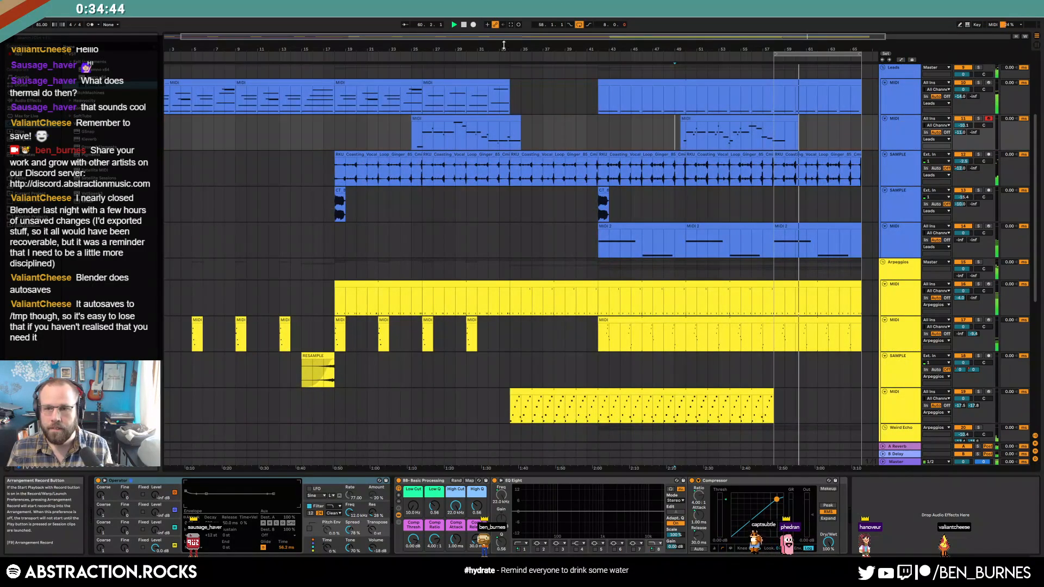
# Step: Play back the newly recorded lead clip and examine its notes and the Operator envelope of its track
pyautogui.click(783, 119)
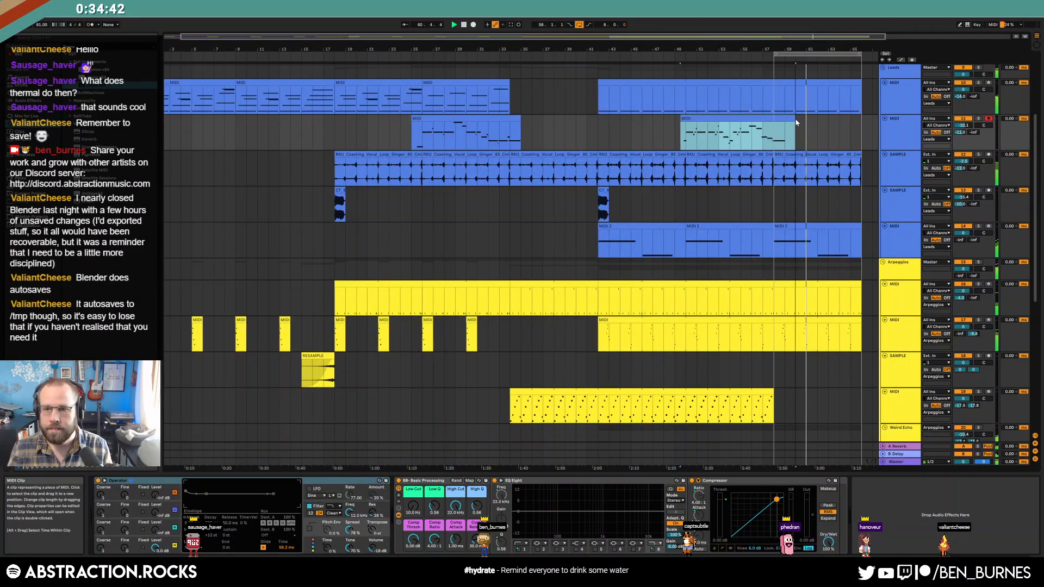
pyautogui.doubleClick(792, 119)
pyautogui.click(938, 463)
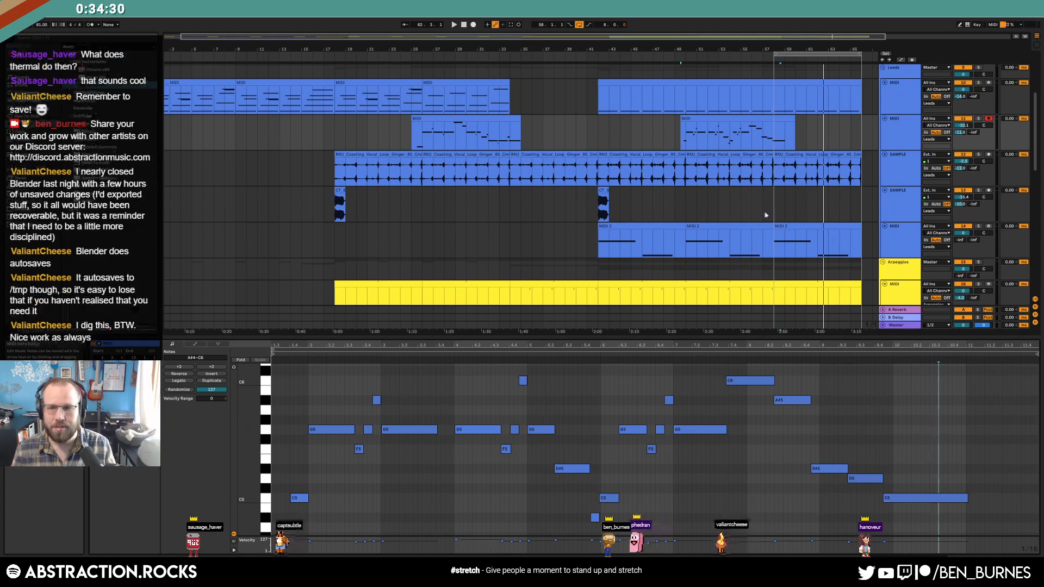
pyautogui.press('space')
pyautogui.hotkey('shift', 'Tab')
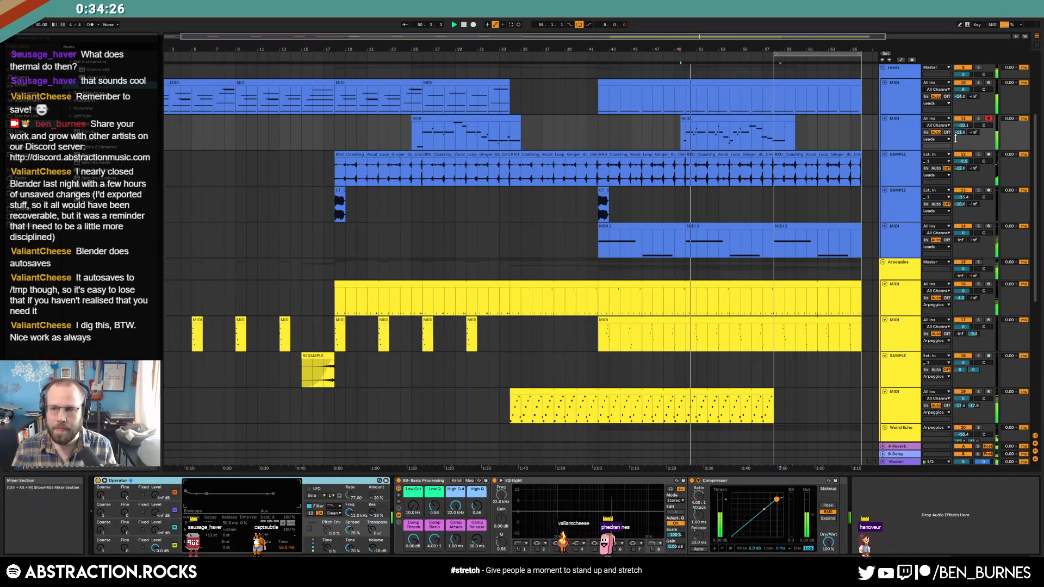
pyautogui.doubleClick(760, 118)
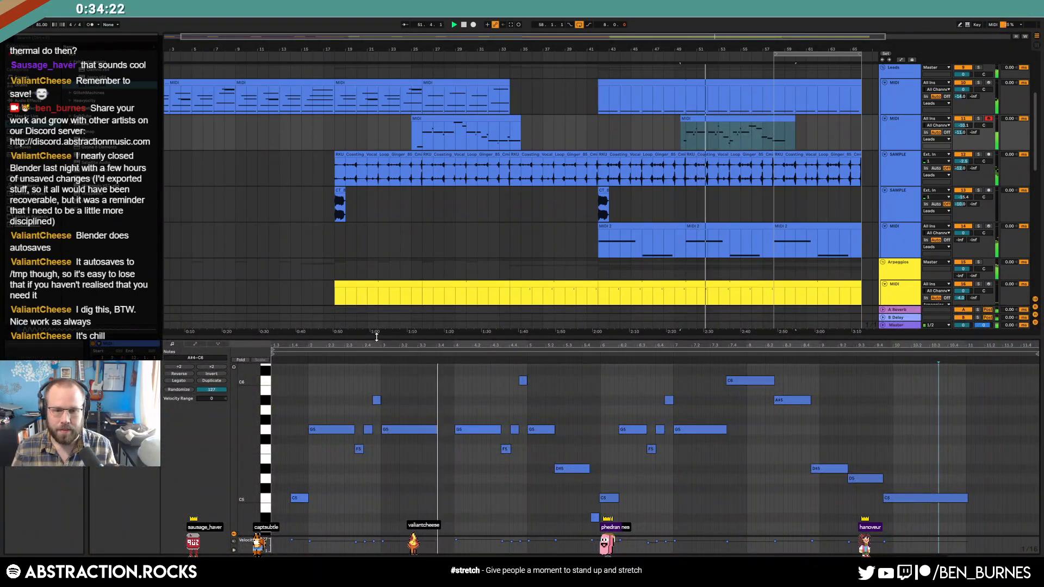
pyautogui.hotkey('shift', 'Tab')
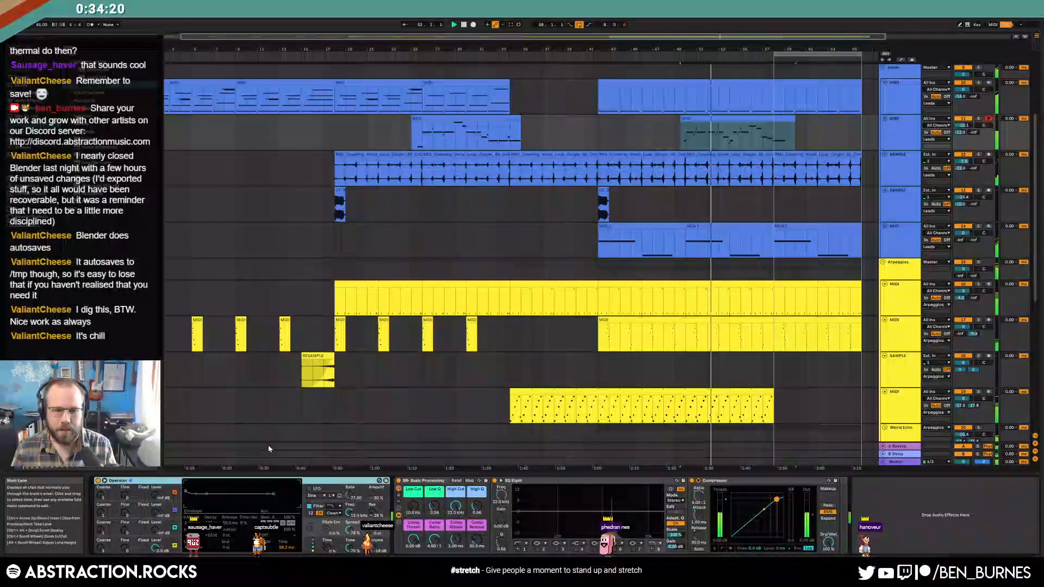
pyautogui.click(163, 530)
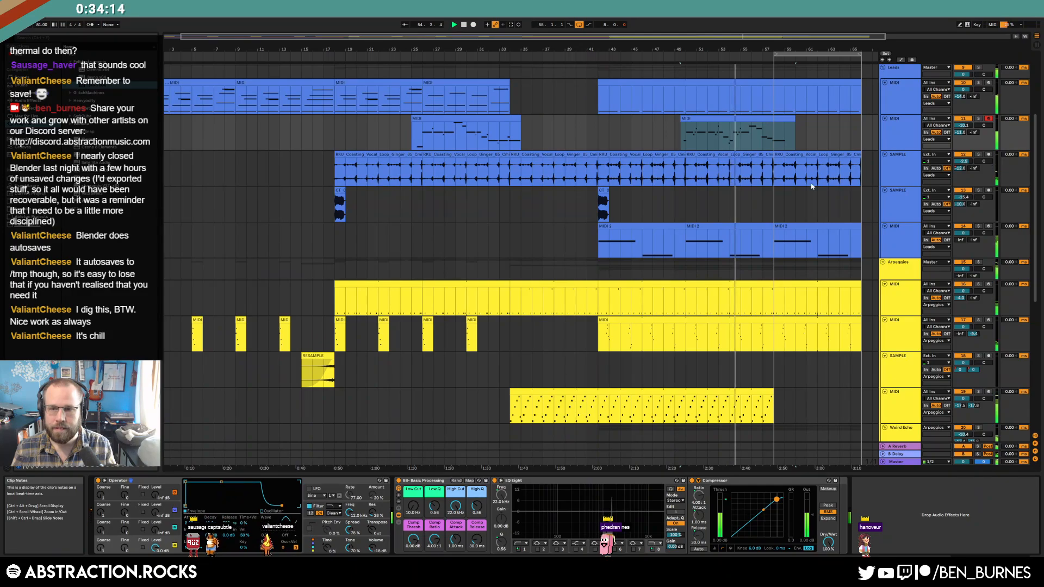
pyautogui.doubleClick(748, 126)
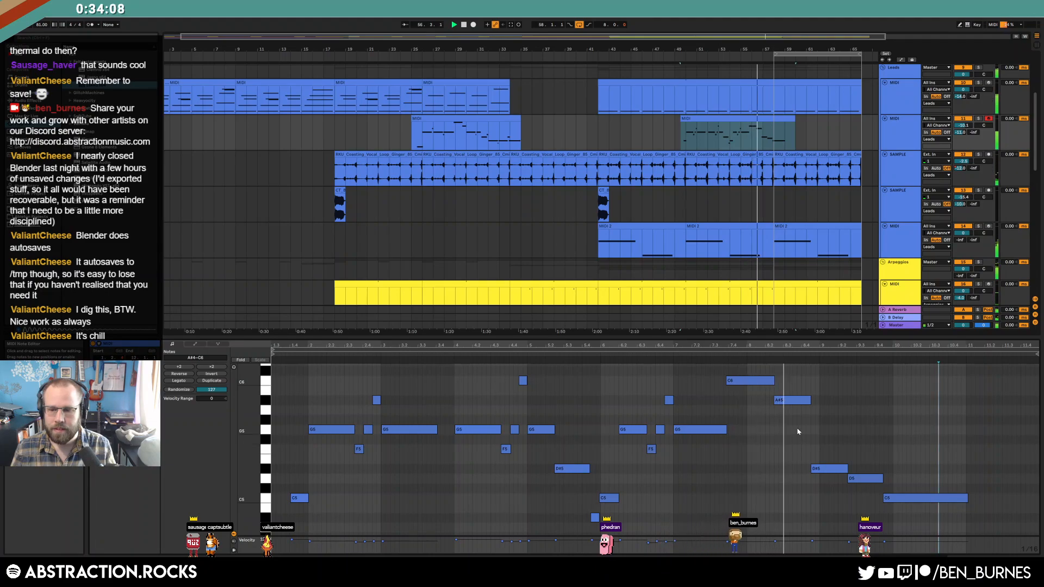
pyautogui.scroll(3, 827, 432)
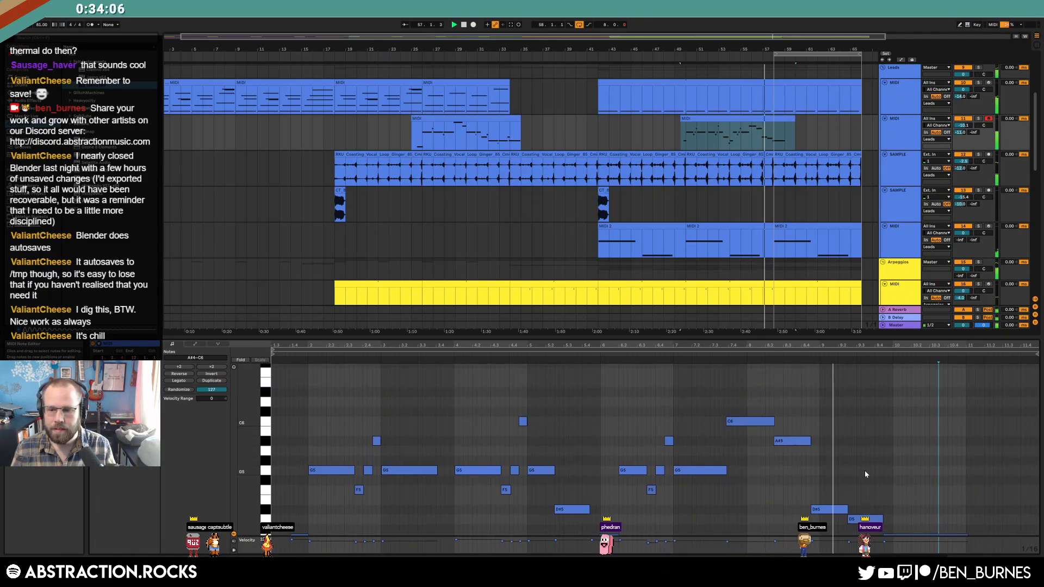
pyautogui.scroll(-3, 867, 475)
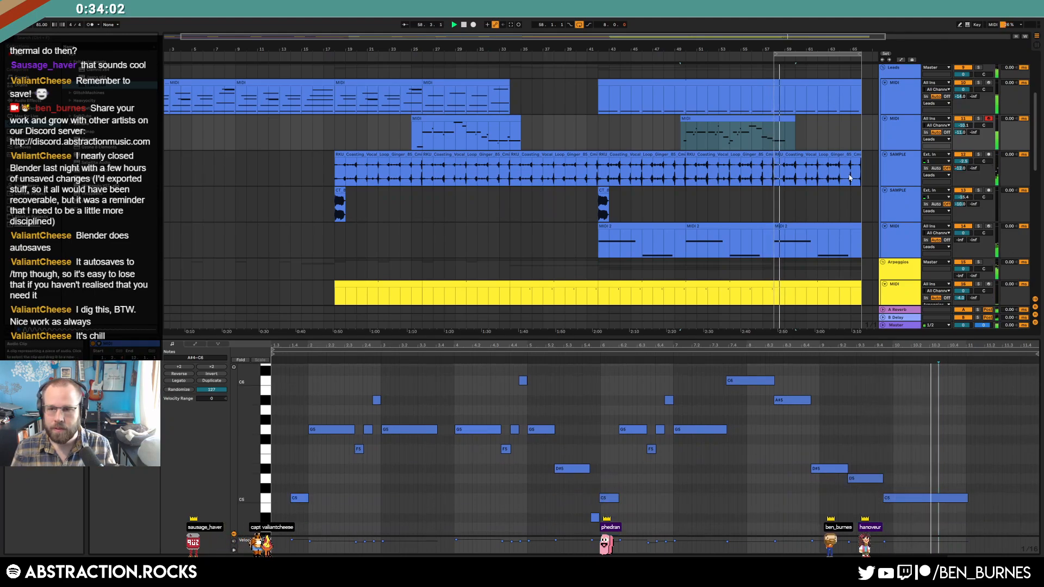
# Step: Automate the second lead track's B-Delay send to swell over the new clip's last note, around bars 58 to 60, and fall back
pyautogui.press('a')
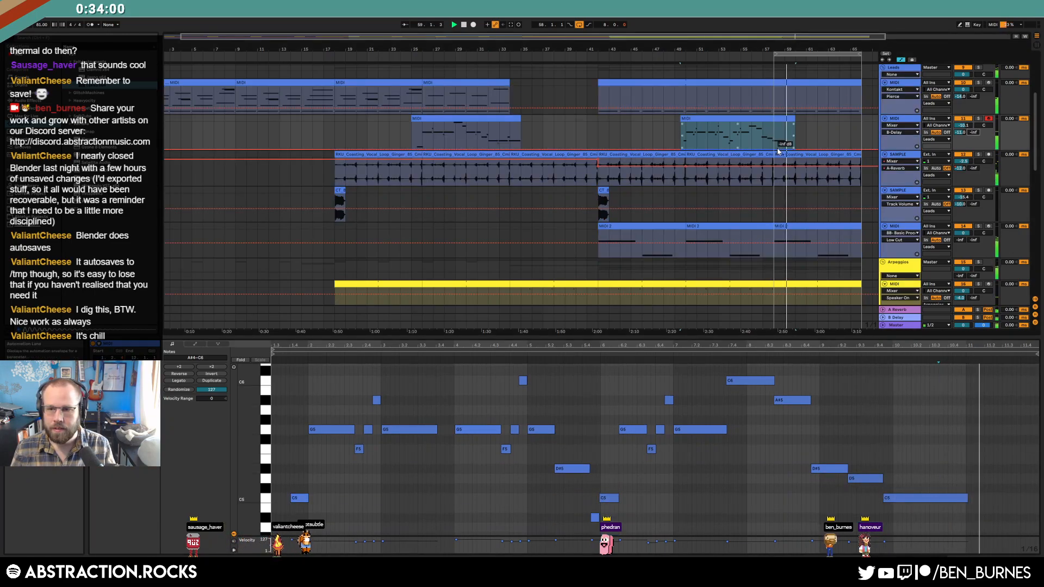
pyautogui.moveTo(784, 153)
pyautogui.mouseDown()
pyautogui.moveTo(794, 127)
pyautogui.moveTo(798, 150)
pyautogui.mouseUp()
pyautogui.click(795, 124)
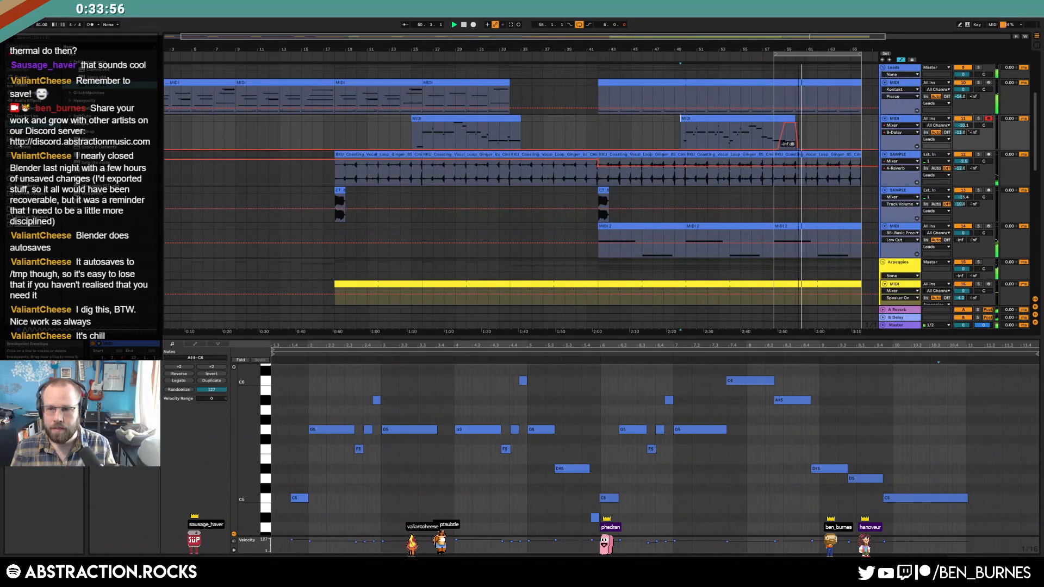
pyautogui.click(814, 137)
pyautogui.press('a')
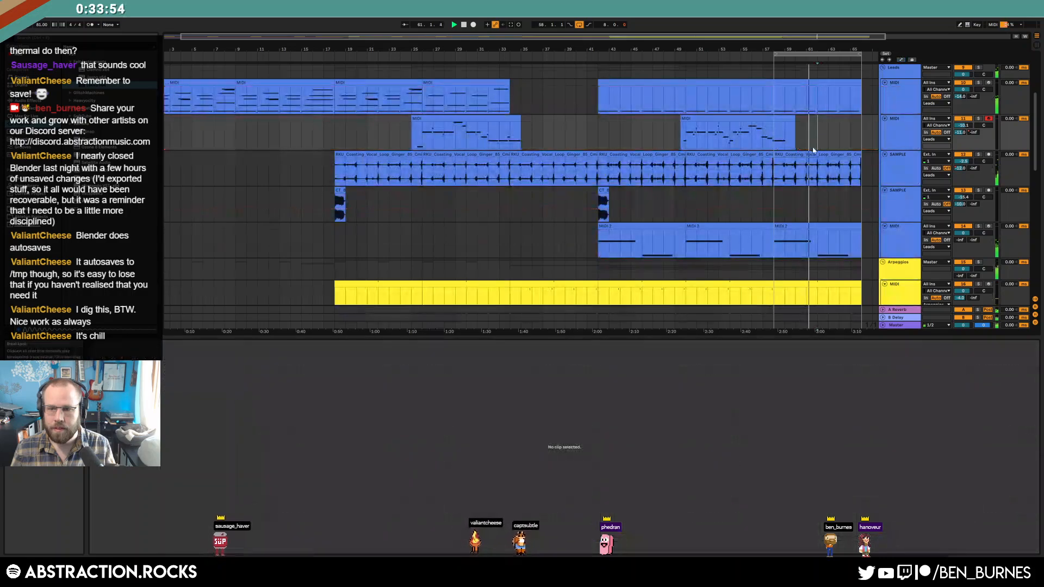
pyautogui.hotkey('shift', 'Tab')
# Step: Listen through bars 58 to 66 and review the lead, arpeggio, bass and drum tracks around that section
pyautogui.moveTo(569, 45); pyautogui.dragTo(443, 45)
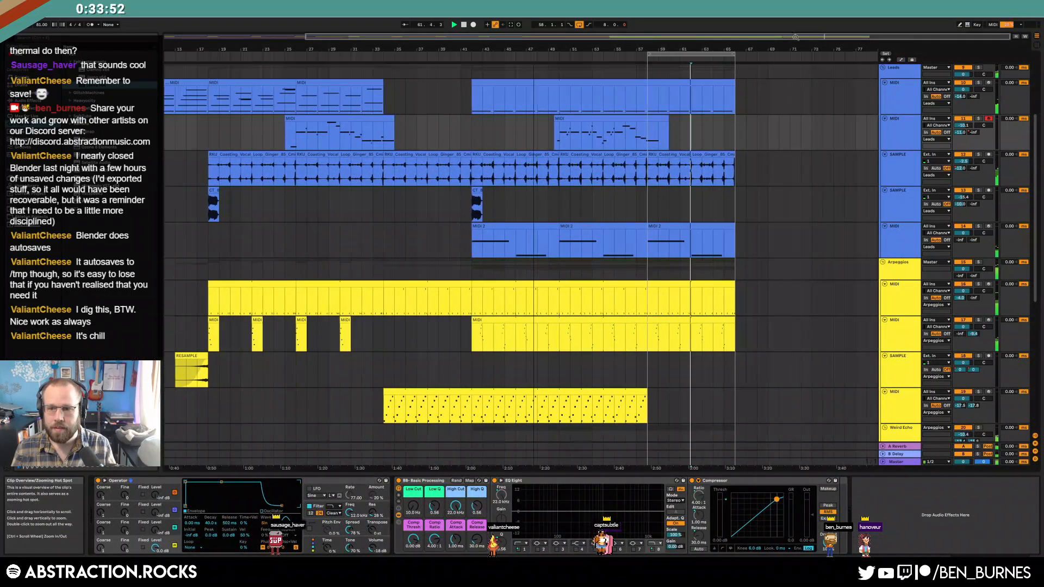
pyautogui.scroll(-3, 784, 319)
pyautogui.scroll(-3, 764, 349)
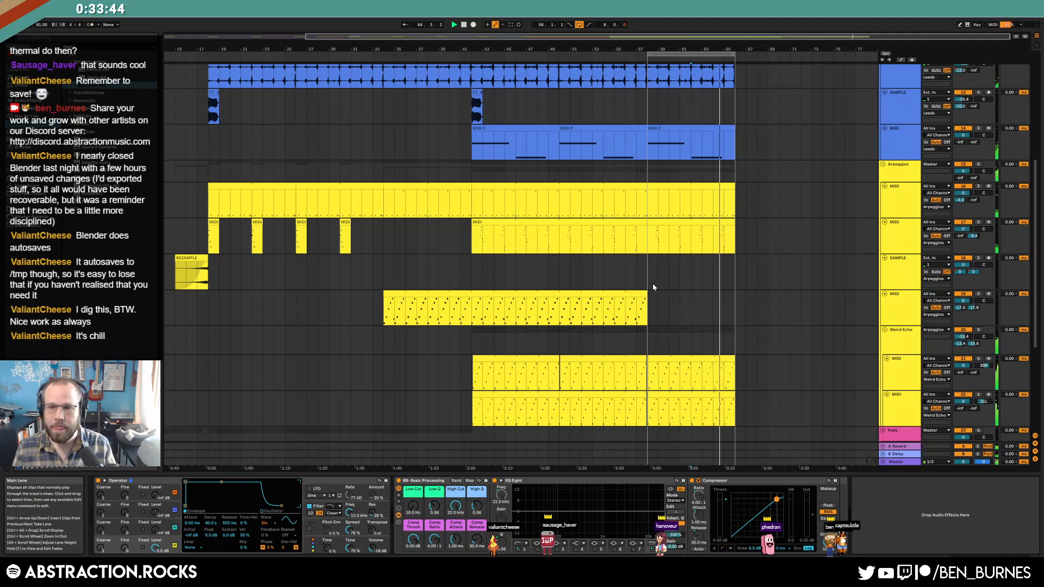
pyautogui.scroll(-3, 788, 345)
pyautogui.scroll(-5, 788, 349)
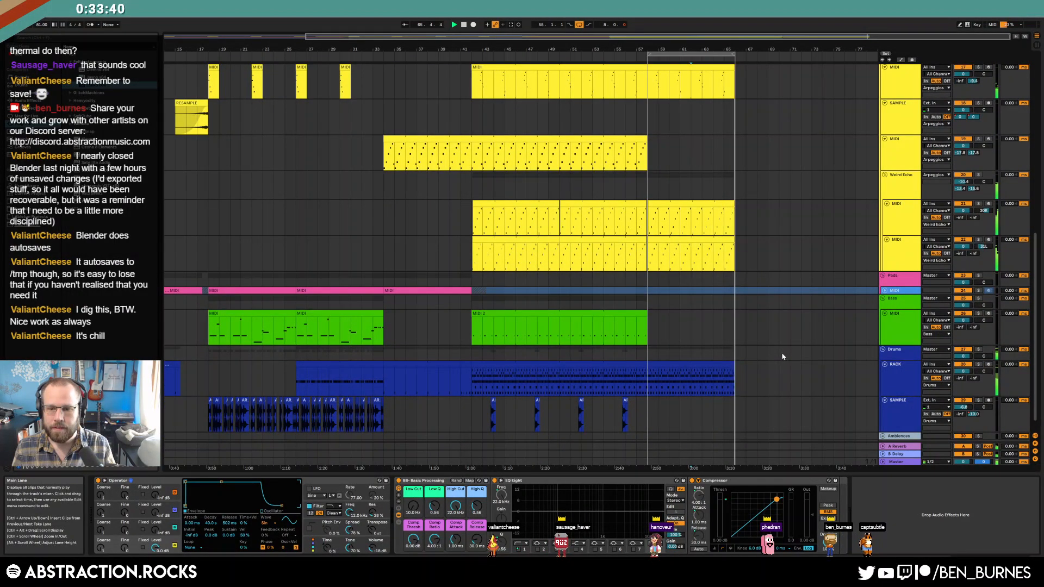
pyautogui.scroll(5, 783, 361)
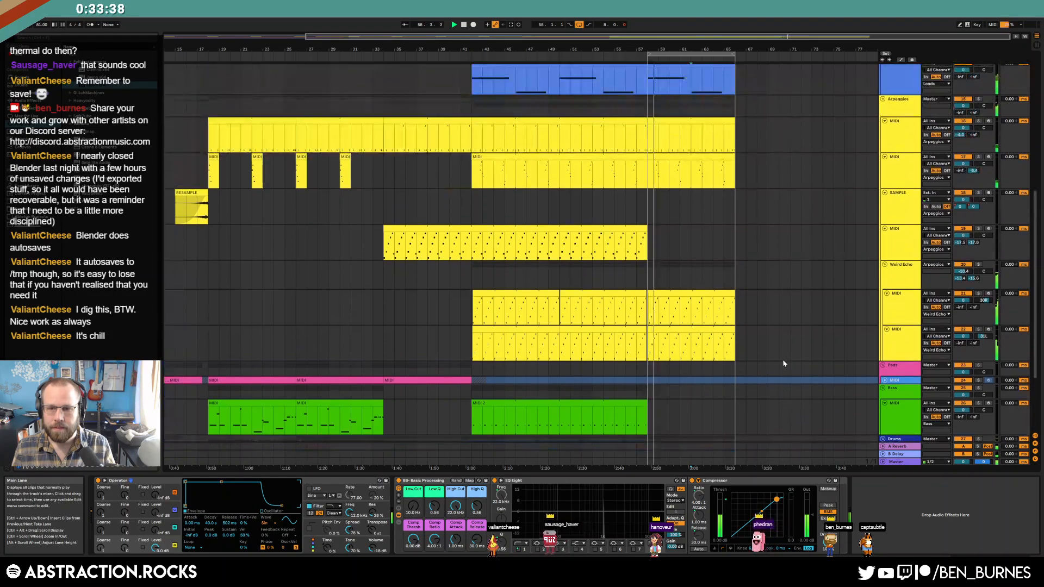
pyautogui.scroll(3, 784, 361)
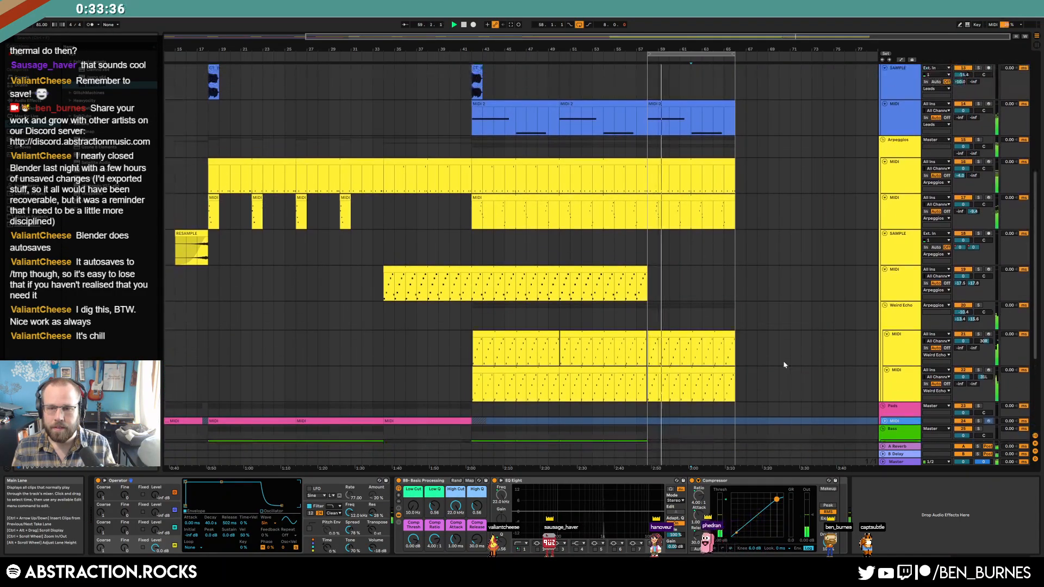
pyautogui.scroll(-3, 787, 370)
pyautogui.press('space')
pyautogui.scroll(-6, 786, 376)
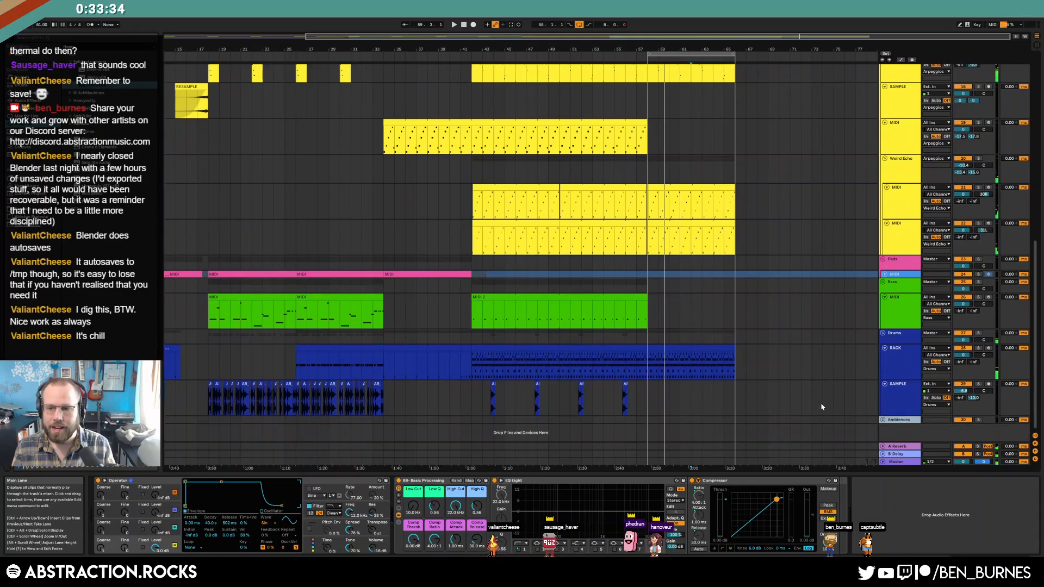
# Step: Add the Field Recording - Long Rain sample to the SAMPLE track in the Ambiences group, starting at bar 57
pyautogui.click(883, 420)
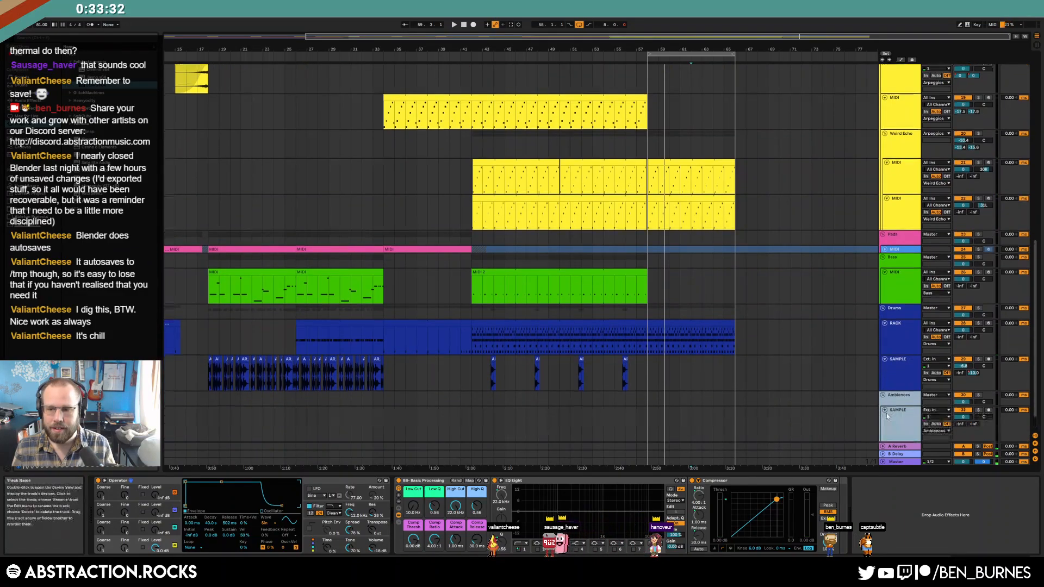
pyautogui.click(903, 417)
pyautogui.click(35, 210)
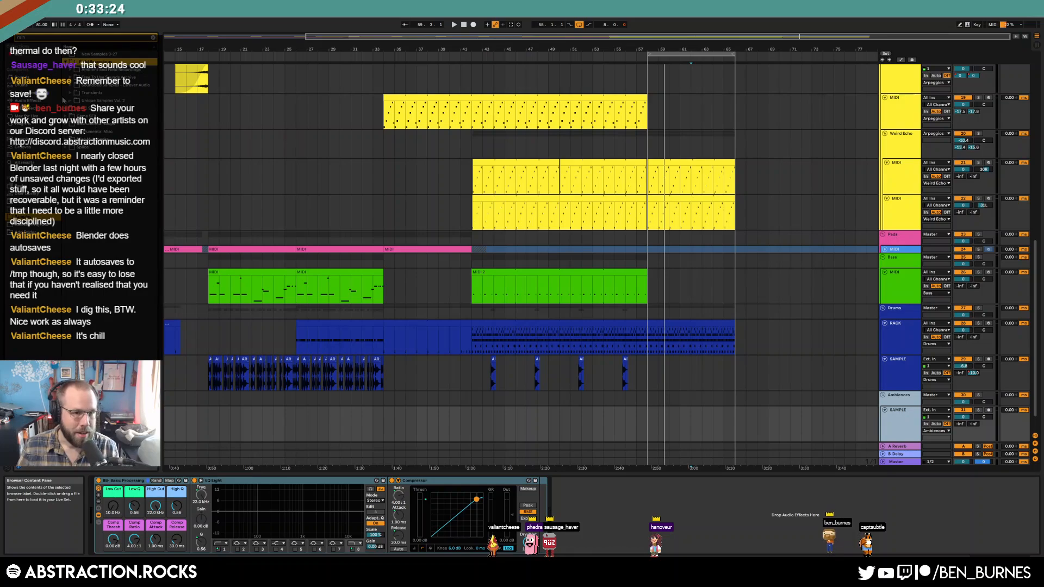
pyautogui.click(74, 70)
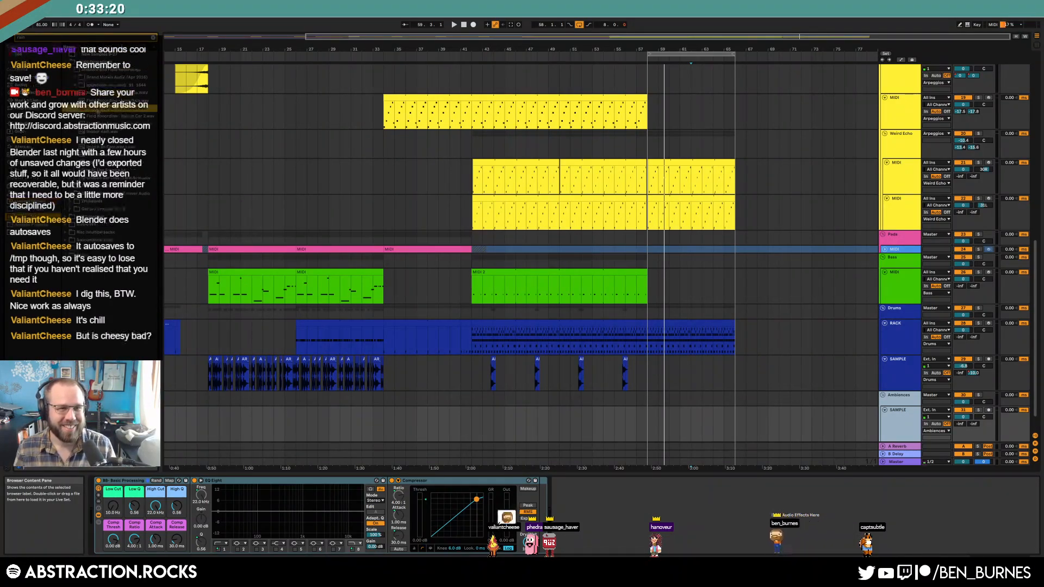
pyautogui.moveTo(174, 190); pyautogui.dragTo(656, 419)
pyautogui.moveTo(117, 101); pyautogui.dragTo(462, 419)
pyautogui.press('z')
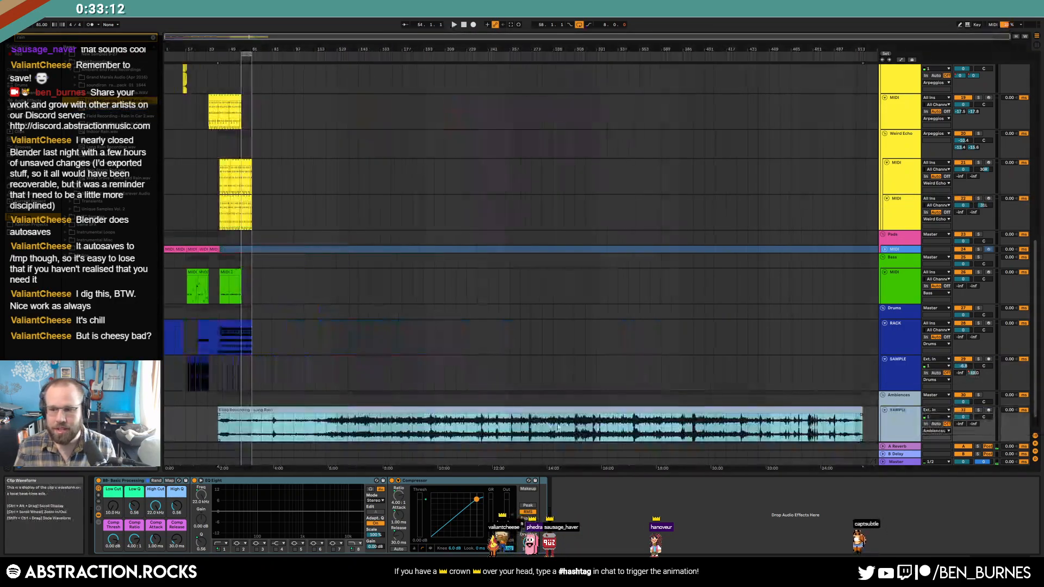
pyautogui.moveTo(219, 410); pyautogui.dragTo(255, 413)
pyautogui.scroll(3, 255, 413)
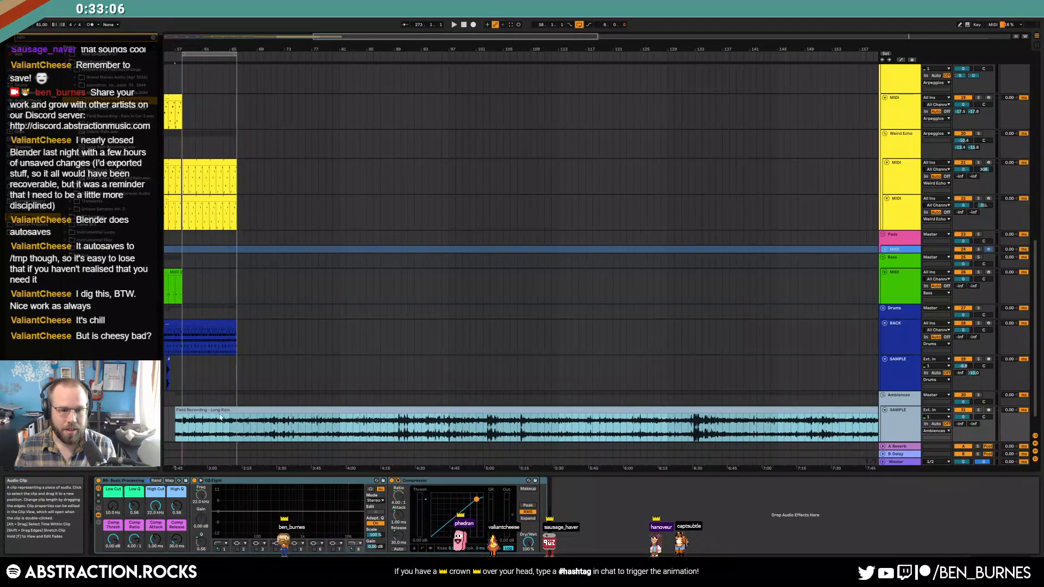
# Step: Raise the Low Cut of the rain track's Basic Processing rack and start playback
pyautogui.click(211, 399)
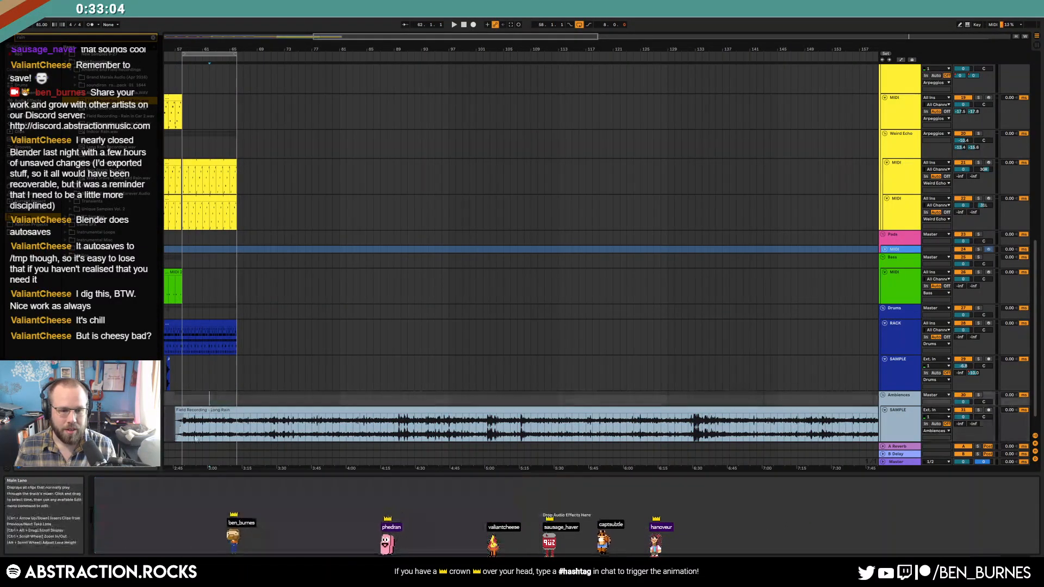
pyautogui.click(210, 410)
pyautogui.moveTo(113, 507); pyautogui.dragTo(113, 474)
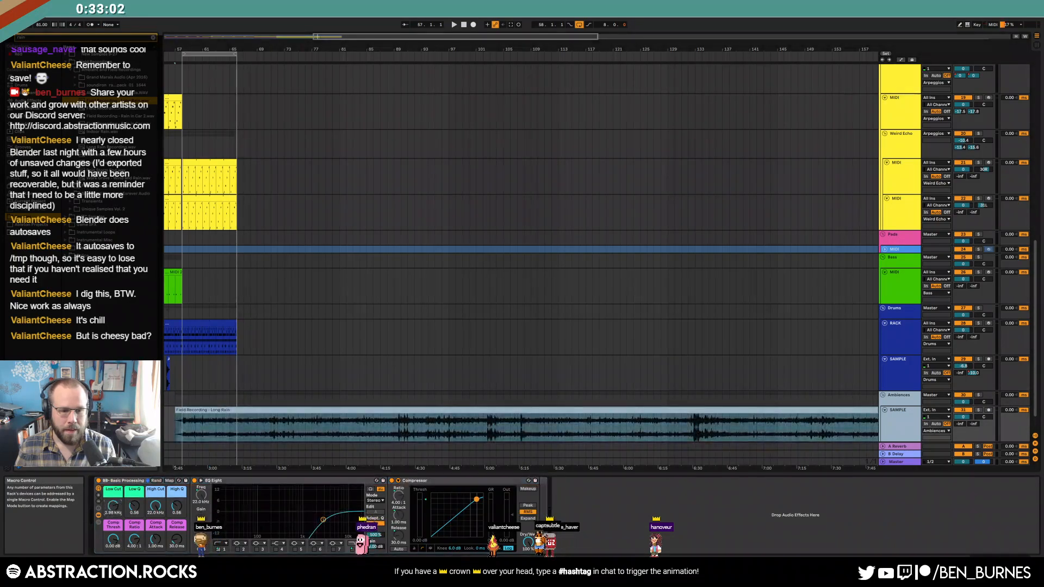
pyautogui.press('space')
# Step: Delete the part of the rain recording after about bar 77, including the leftover clip
pyautogui.moveTo(311, 432); pyautogui.dragTo(544, 427)
pyautogui.press('Delete')
pyautogui.click(568, 410)
pyautogui.press('Delete')
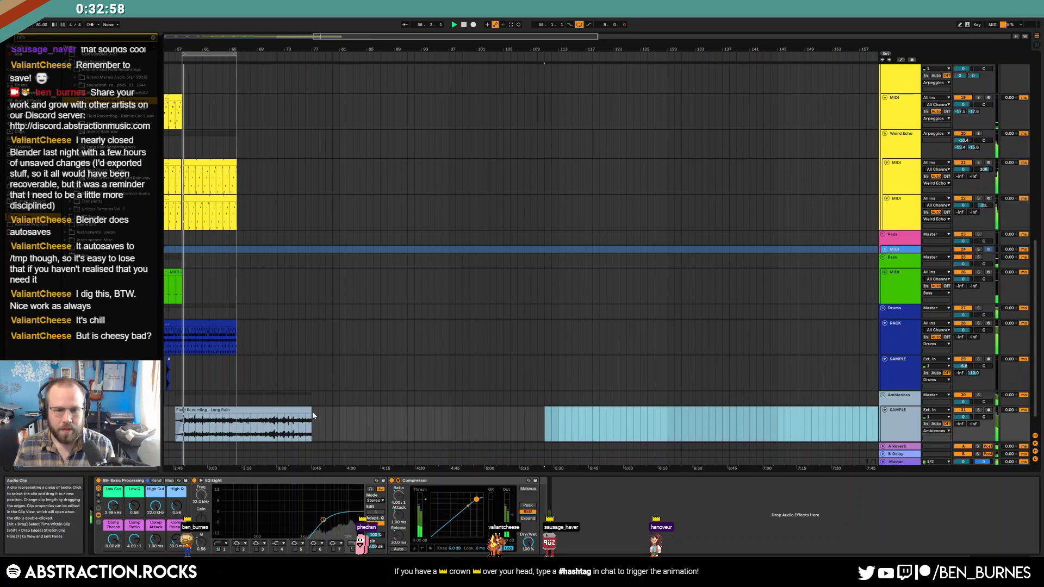
# Step: Lower the rain track's volume to -11.7 dB and raise its A Reverb send to about -23.7 dB
pyautogui.moveTo(962, 420); pyautogui.dragTo(961, 454)
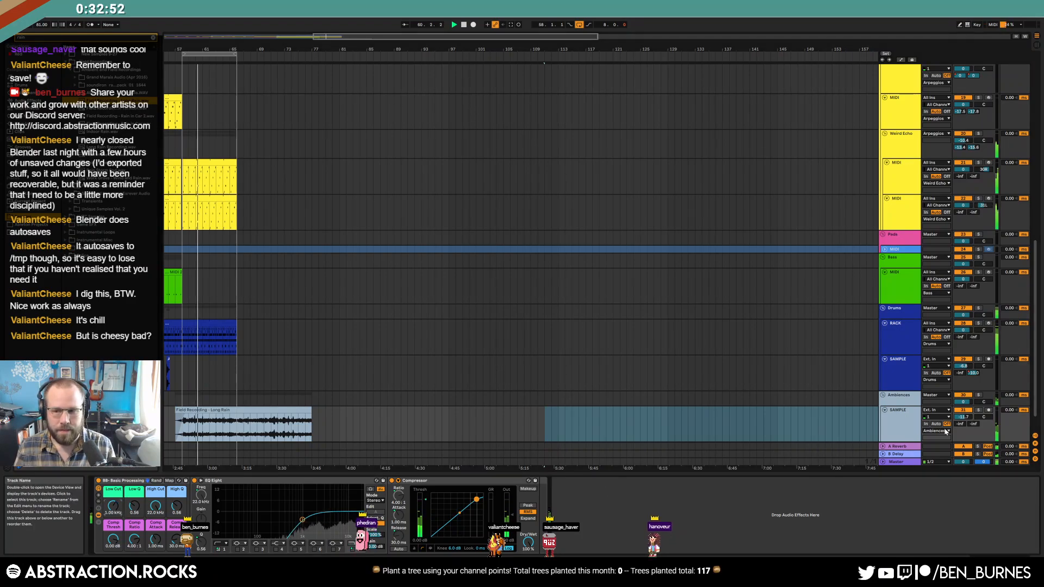
pyautogui.moveTo(960, 424); pyautogui.dragTo(960, 405)
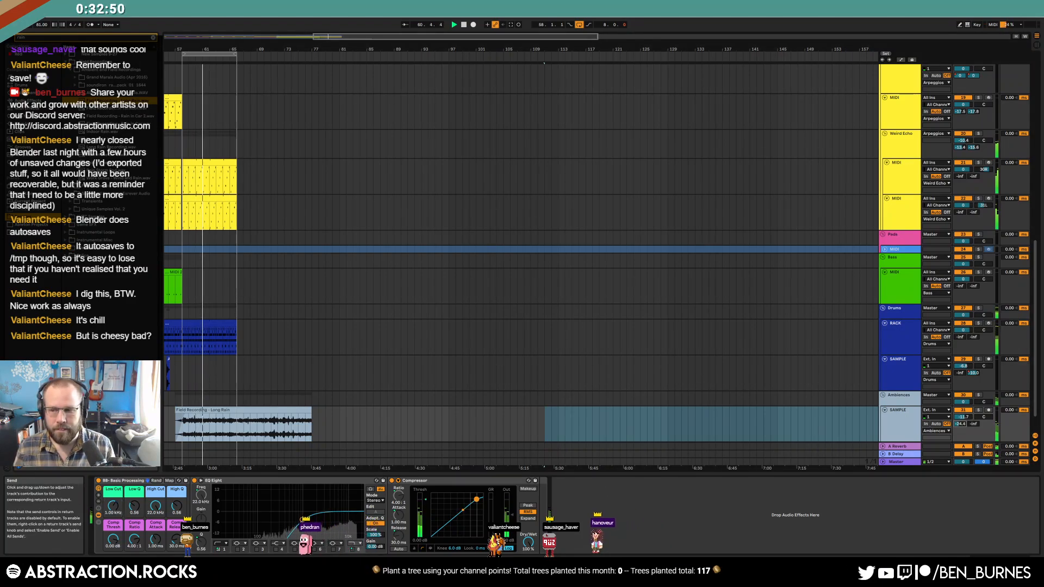
pyautogui.hscroll(-5, 475, 300)
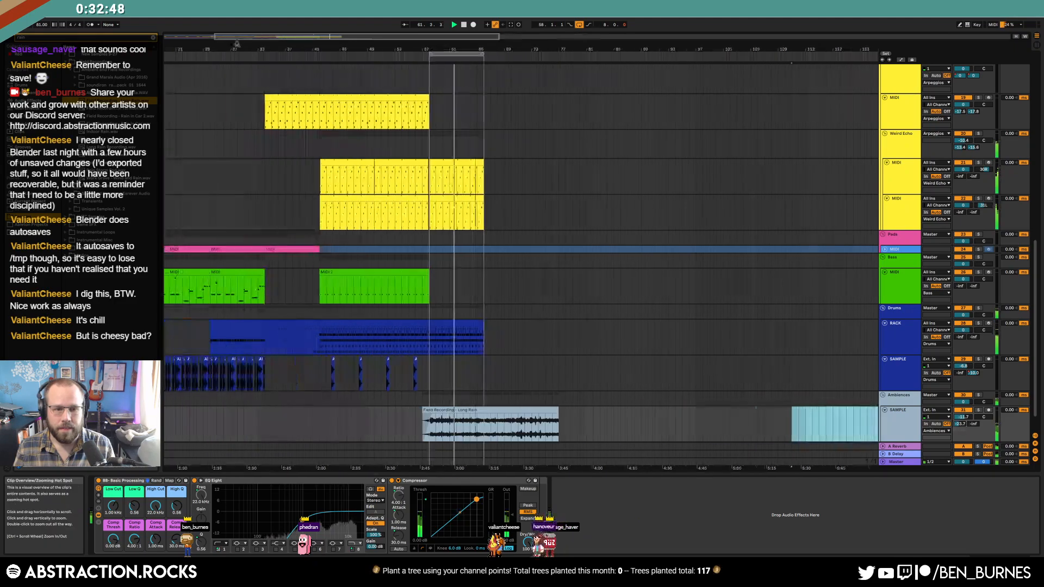
# Step: Lower the rain track's volume further and browse the field recordings for a replacement rain sample
pyautogui.moveTo(952, 416); pyautogui.dragTo(952, 418)
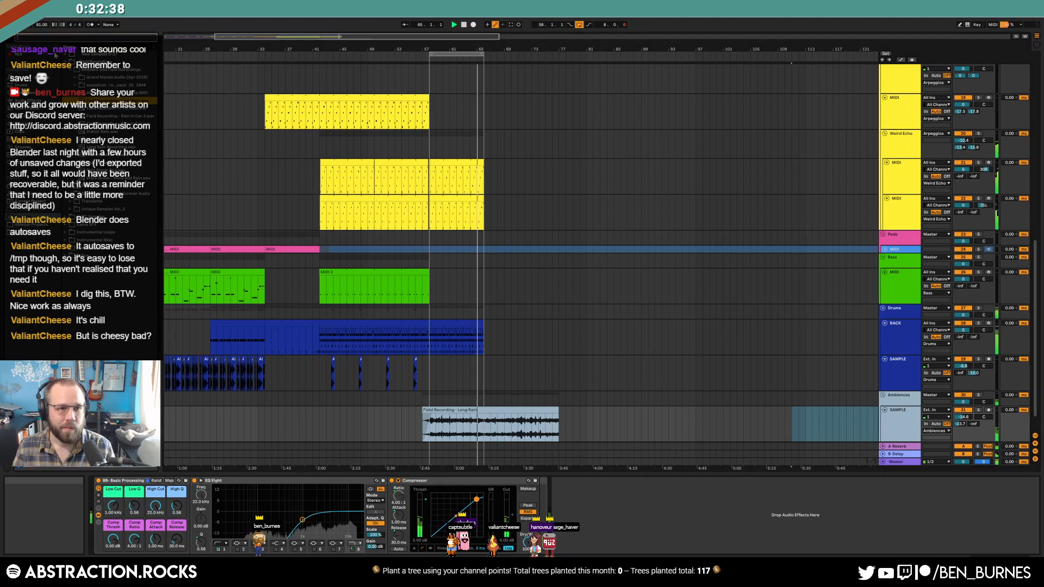
pyautogui.scroll(-10, 143, 193)
pyautogui.moveTo(156, 281); pyautogui.dragTo(162, 81)
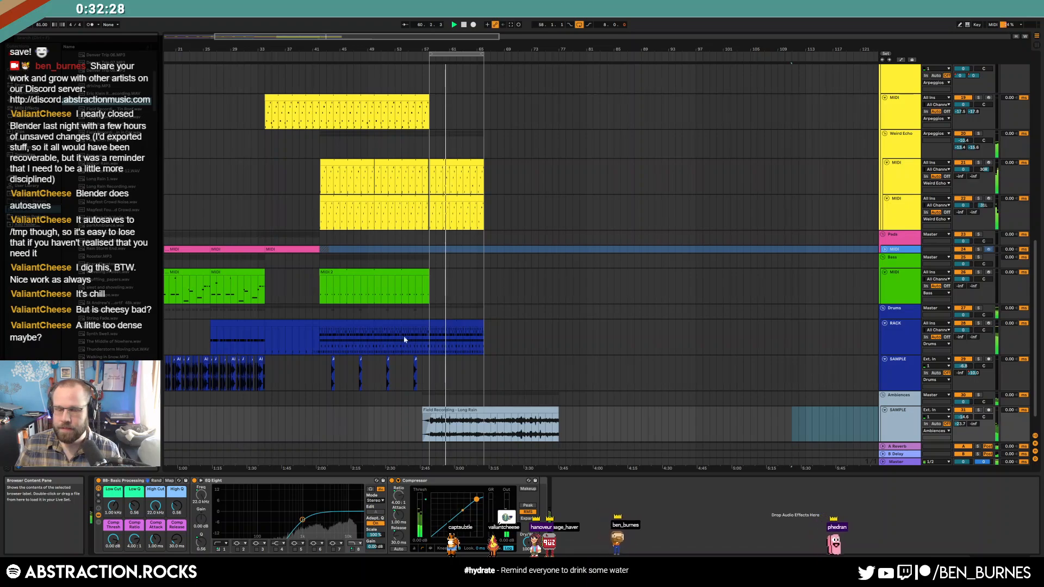
# Step: Replace the Long Rain clip on the Ambiences SAMPLE track with Field Recording - Rain Car roof, Umbrella, starting at bar 52
pyautogui.click(478, 421)
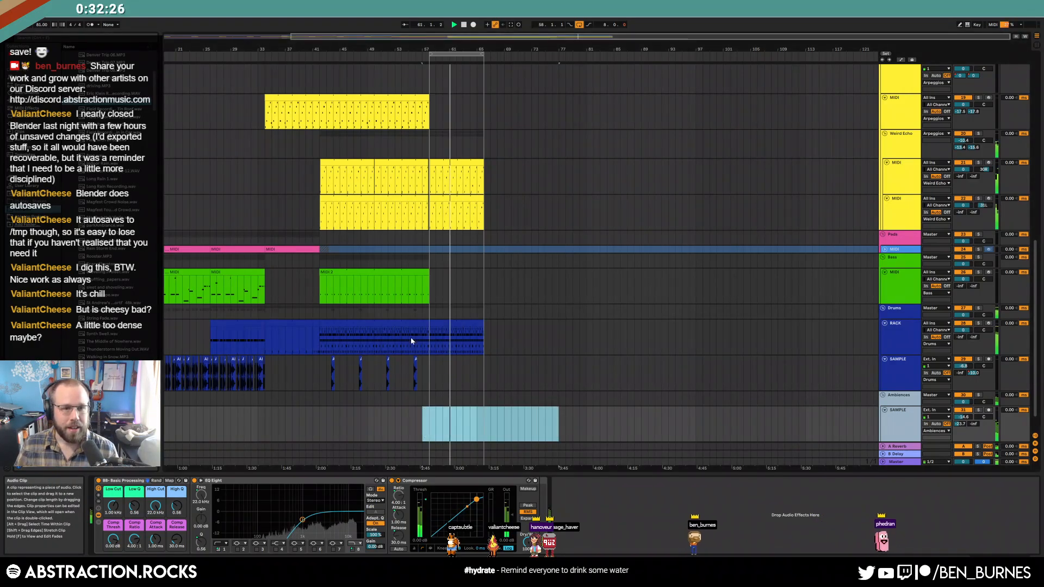
pyautogui.press('space')
pyautogui.press('Delete')
pyautogui.scroll(7, 139, 151)
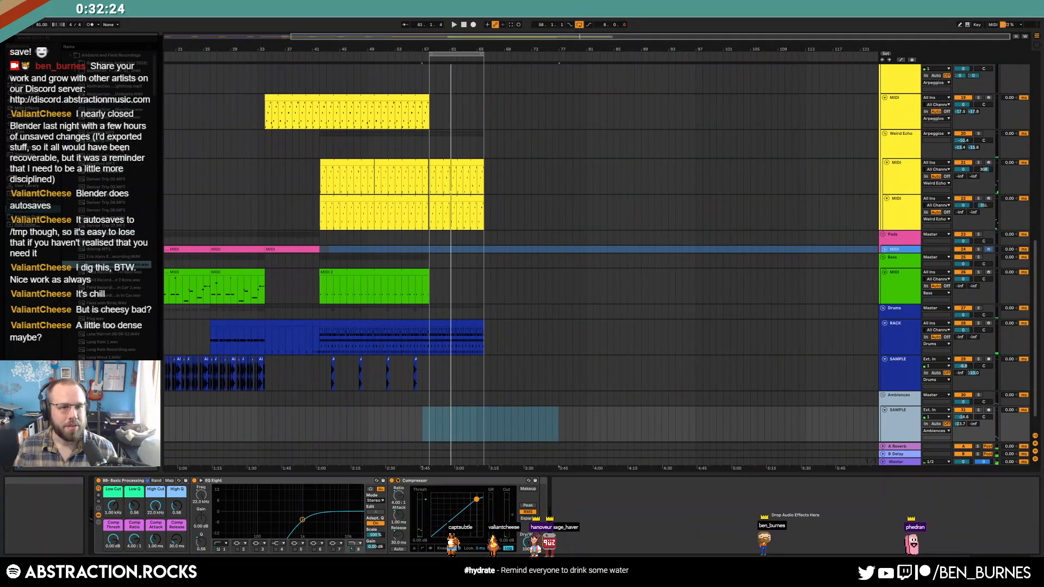
pyautogui.moveTo(103, 93); pyautogui.dragTo(435, 432)
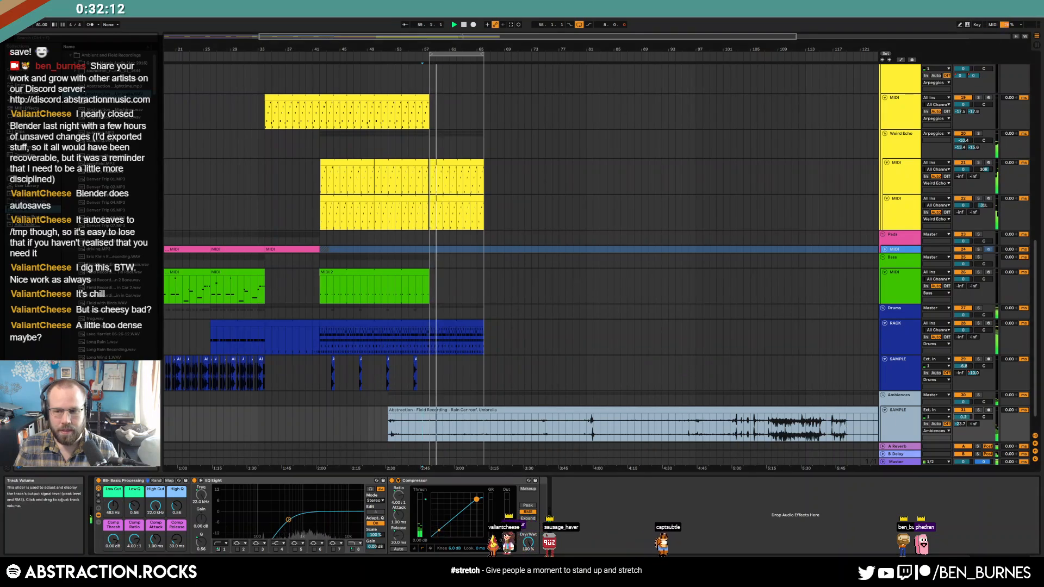
pyautogui.moveTo(389, 415)
pyautogui.mouseDown()
pyautogui.moveTo(416, 415)
pyautogui.moveTo(388, 417)
pyautogui.mouseUp()
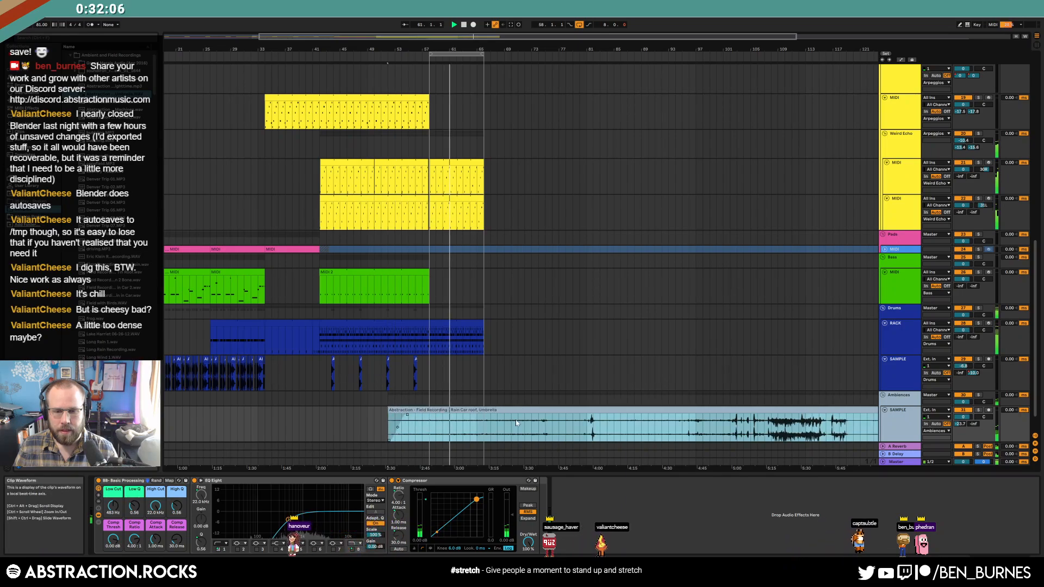
# Step: Solo the rain track to check it, enable Makeup on its Compressor, and extend the clip's fade-in to about bar 57
pyautogui.click(978, 411)
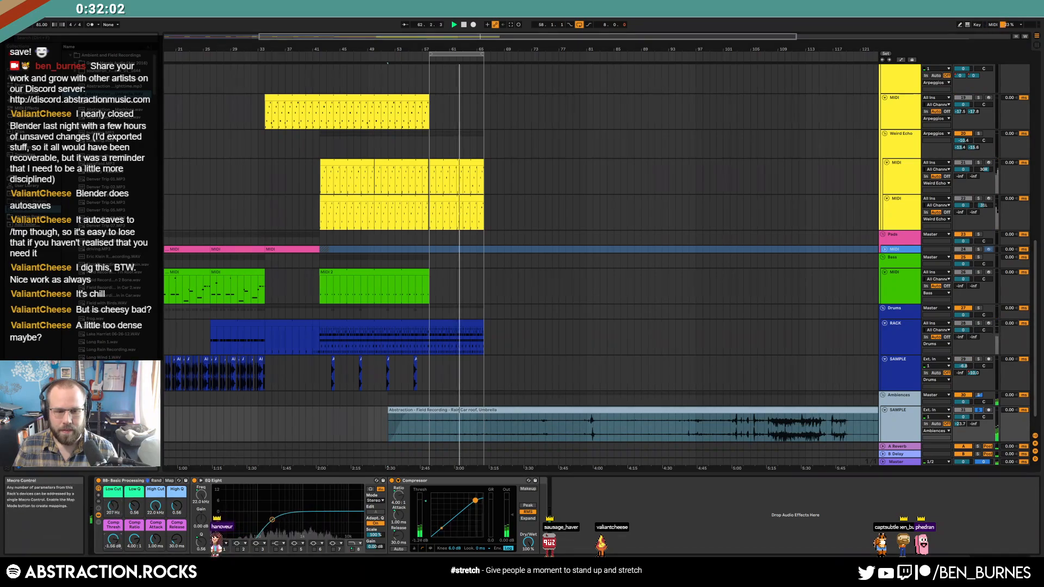
pyautogui.click(530, 491)
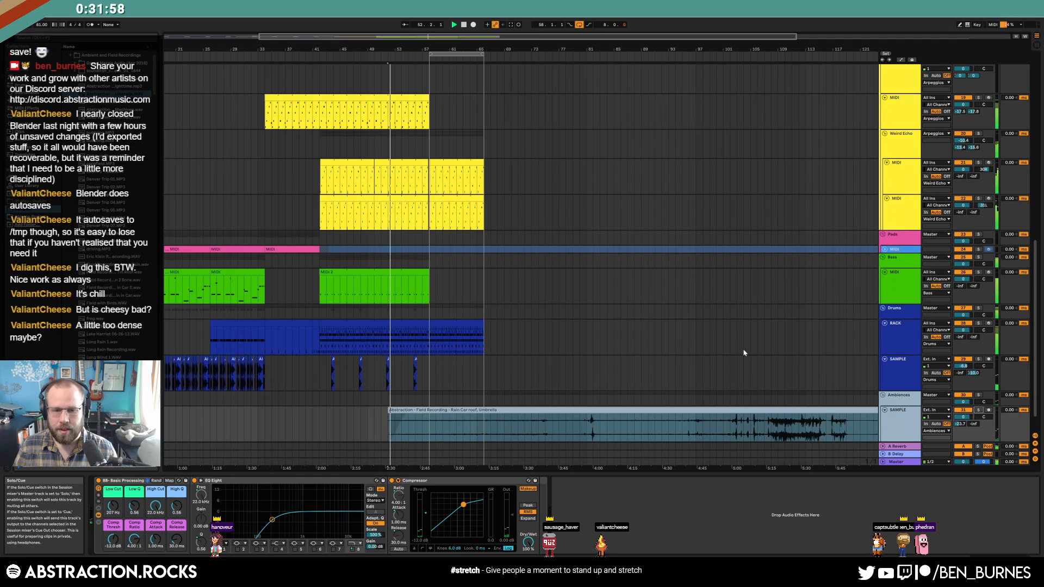
pyautogui.click(426, 420)
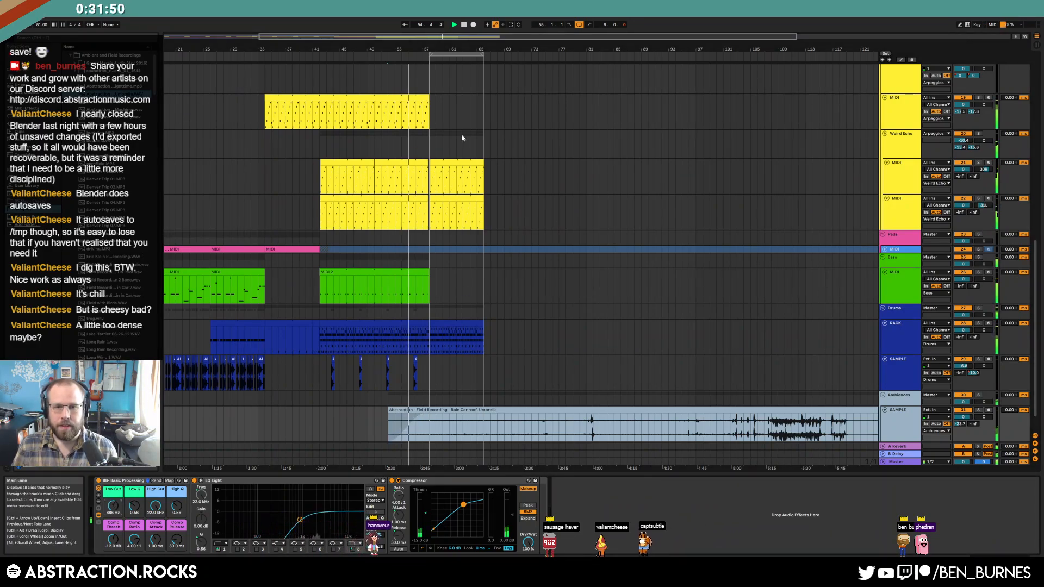
# Step: Insert a MIDI track below the first Leads track and move that track's MIDI from bars 58 to 66 onto it
pyautogui.scroll(8, 462, 137)
pyautogui.scroll(2, 478, 144)
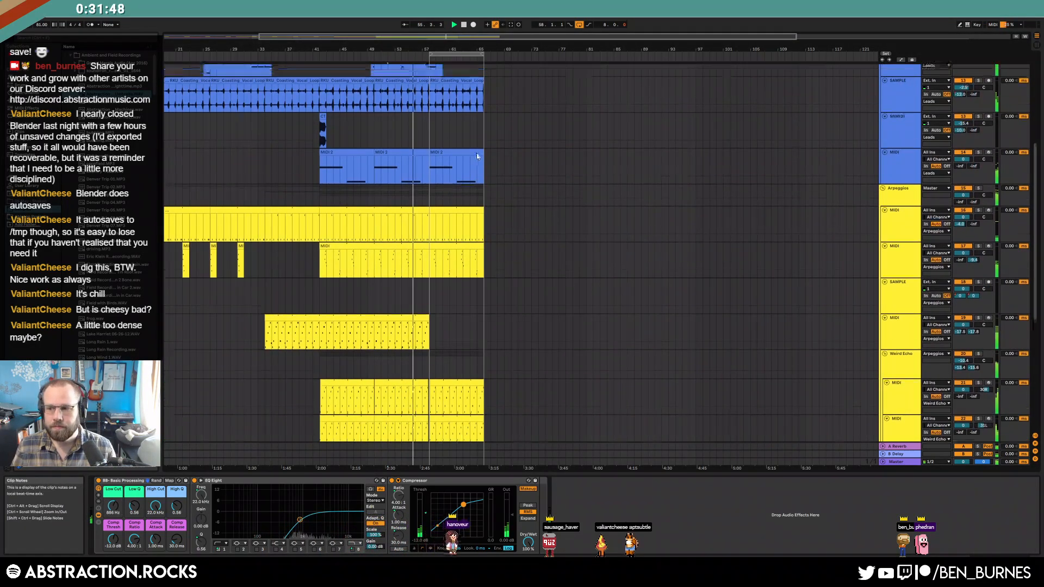
pyautogui.scroll(-10, 495, 150)
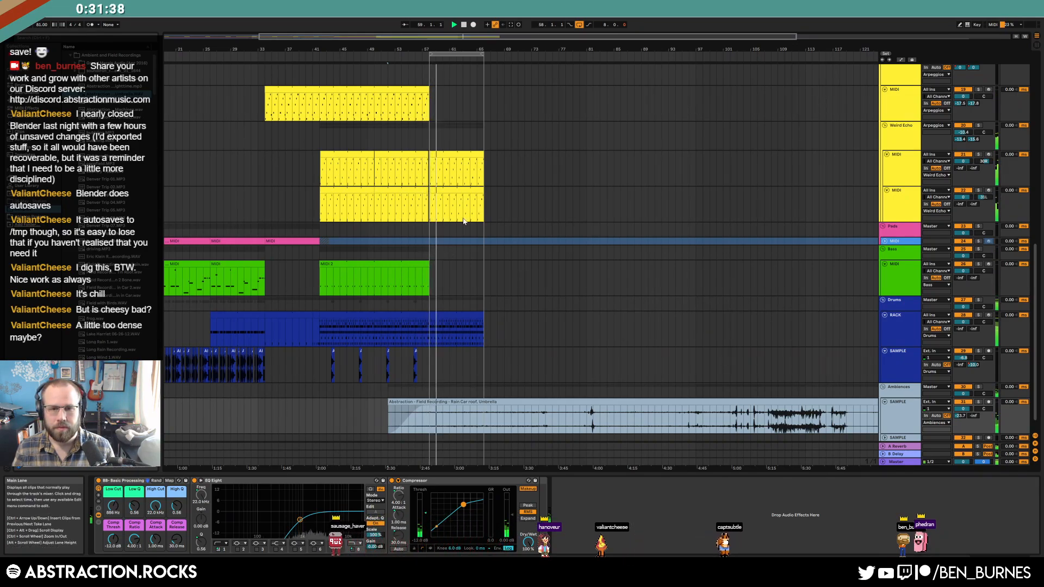
pyautogui.scroll(8, 467, 229)
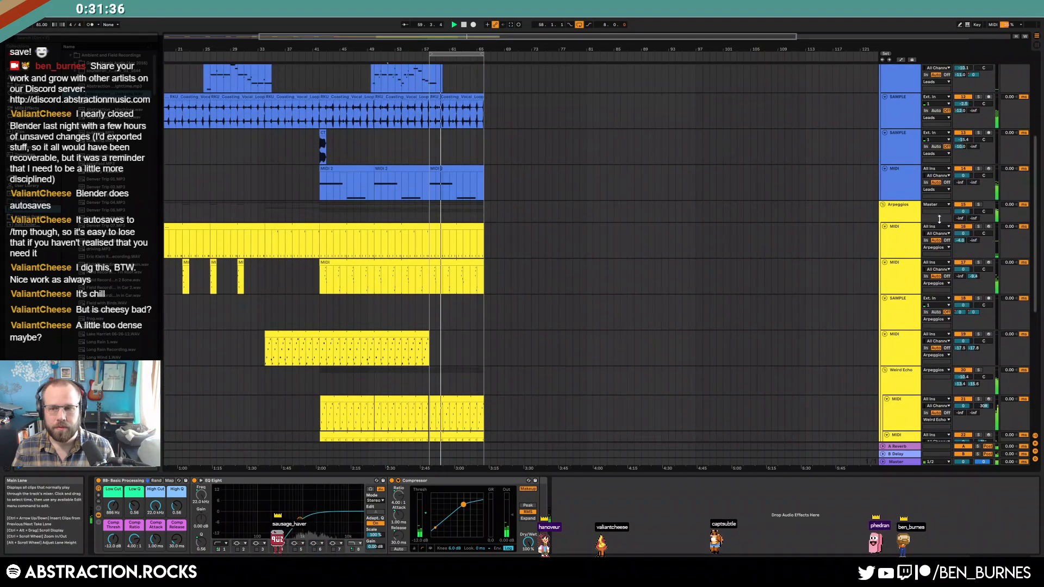
pyautogui.click(900, 190)
pyautogui.scroll(1, 508, 175)
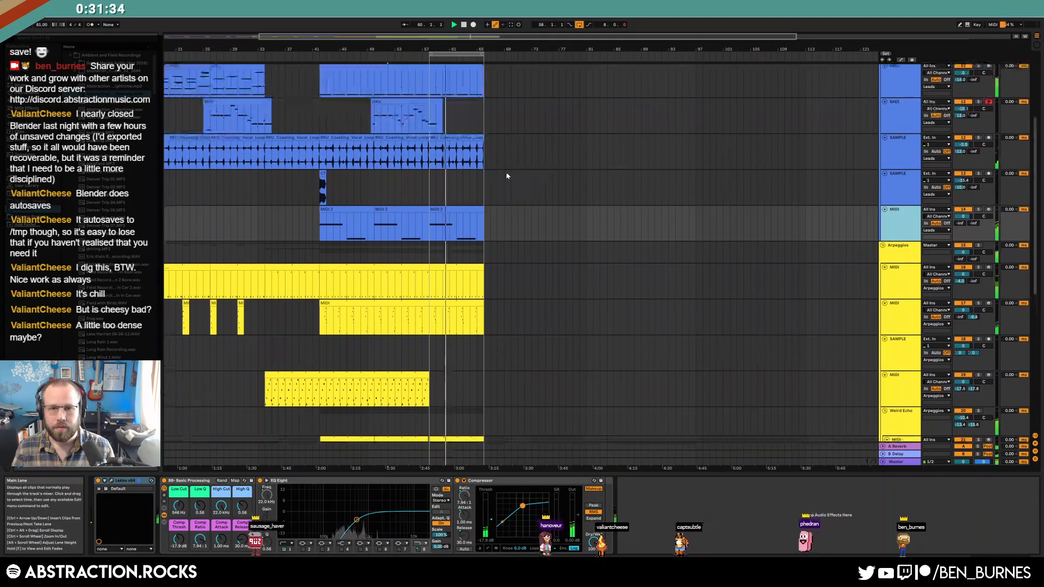
pyautogui.scroll(2, 509, 175)
pyautogui.click(902, 164)
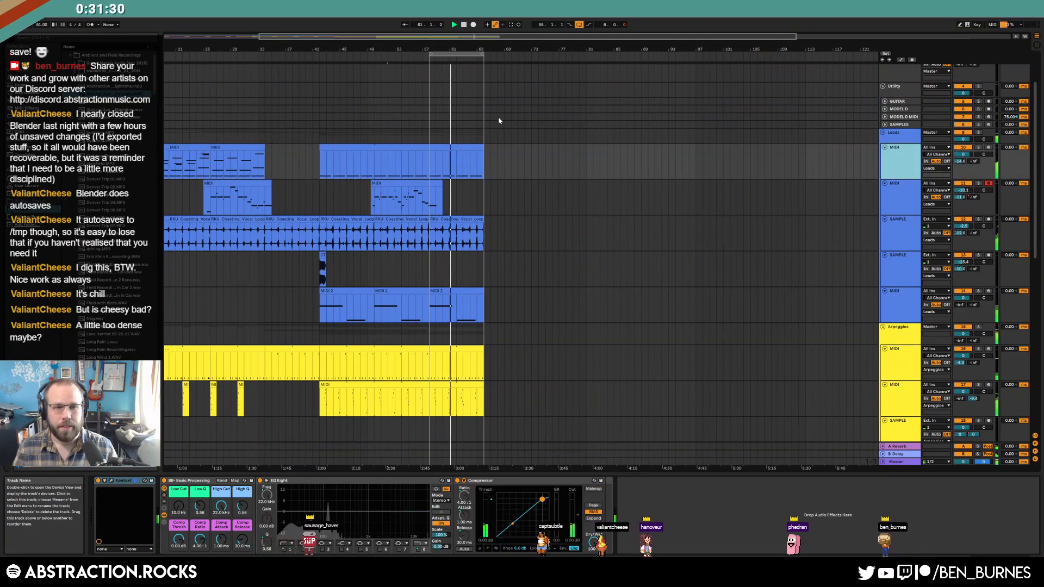
pyautogui.hotkey('ctrl', 'shift', 't')
pyautogui.click(430, 190)
pyautogui.moveTo(460, 172); pyautogui.dragTo(481, 190)
# Step: Find Kontakt among the plug-ins and load it on the new lead track in place of Operator
pyautogui.click(885, 191)
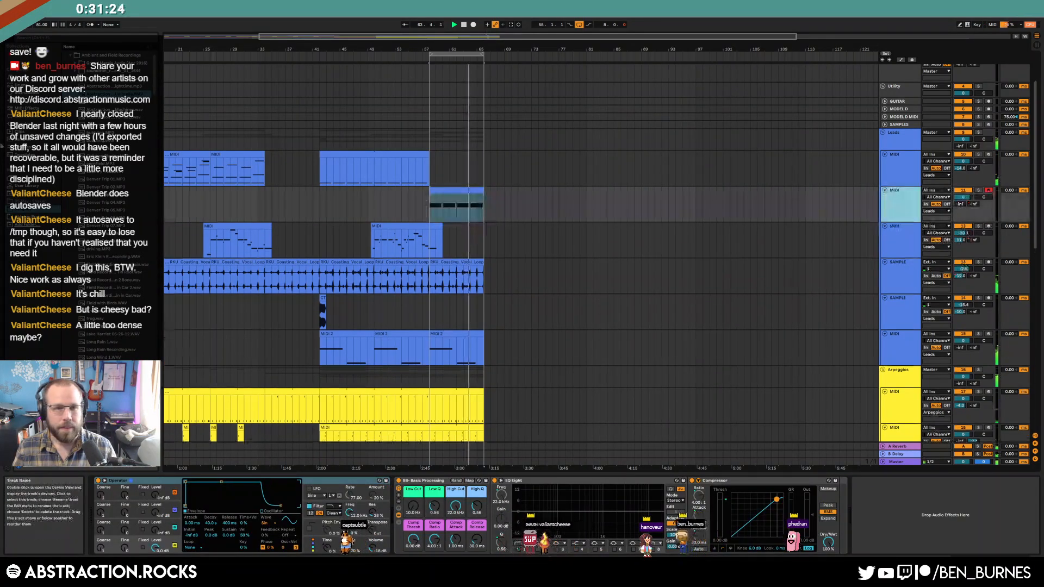
pyautogui.click(26, 124)
pyautogui.click(90, 62)
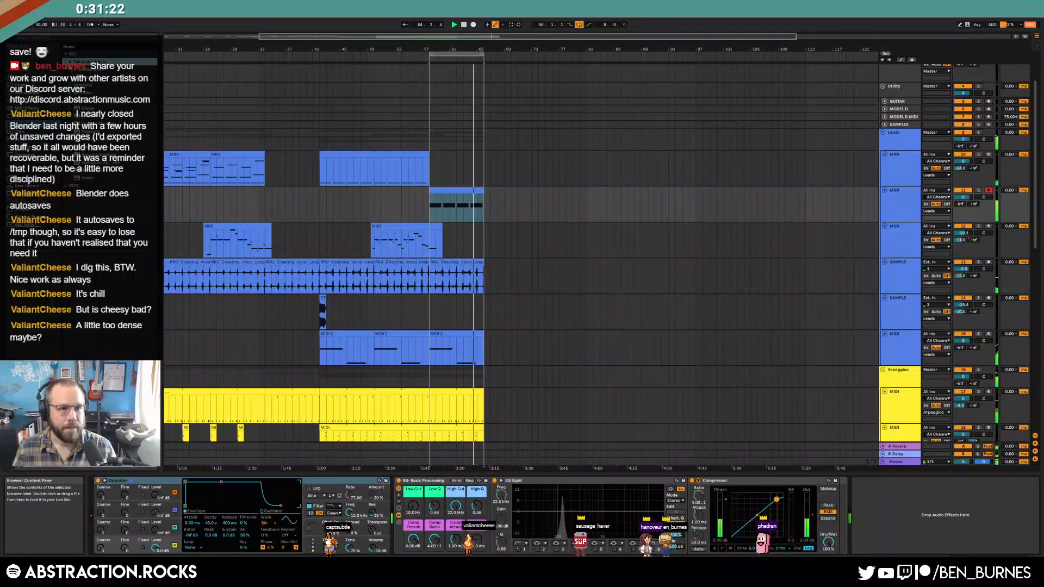
pyautogui.click(71, 85)
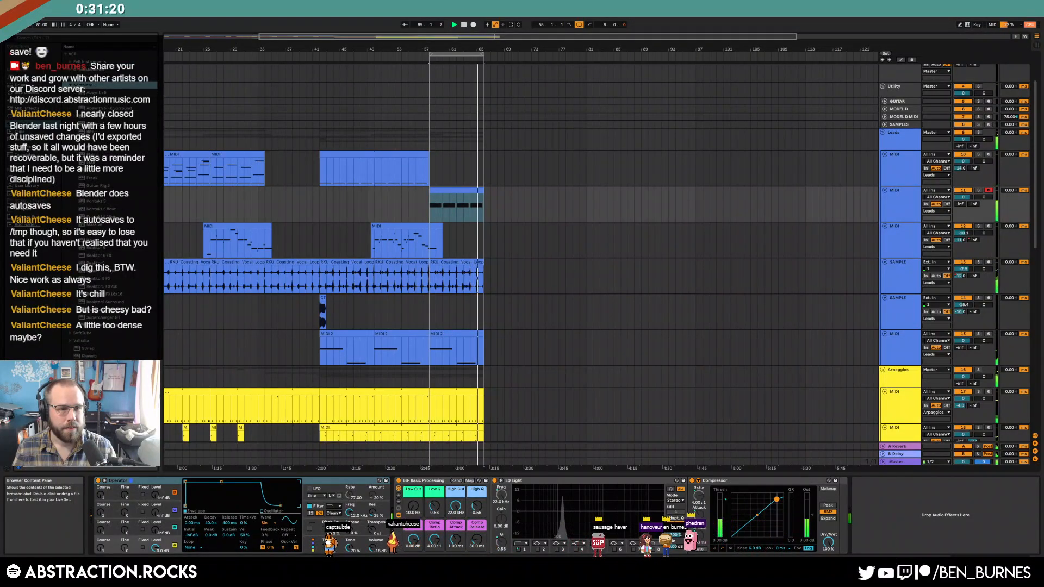
pyautogui.click(65, 53)
pyautogui.click(66, 62)
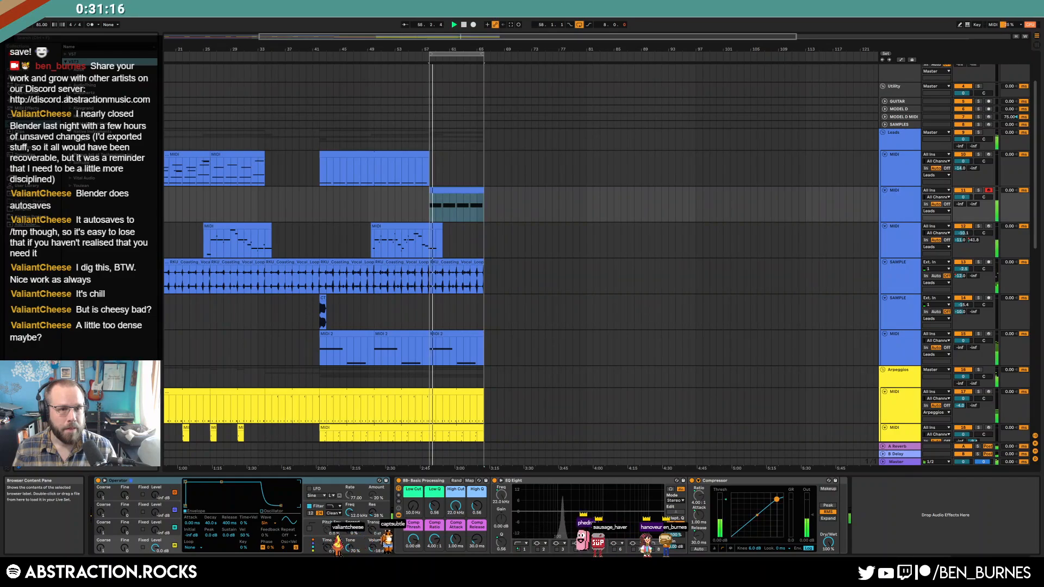
pyautogui.click(70, 132)
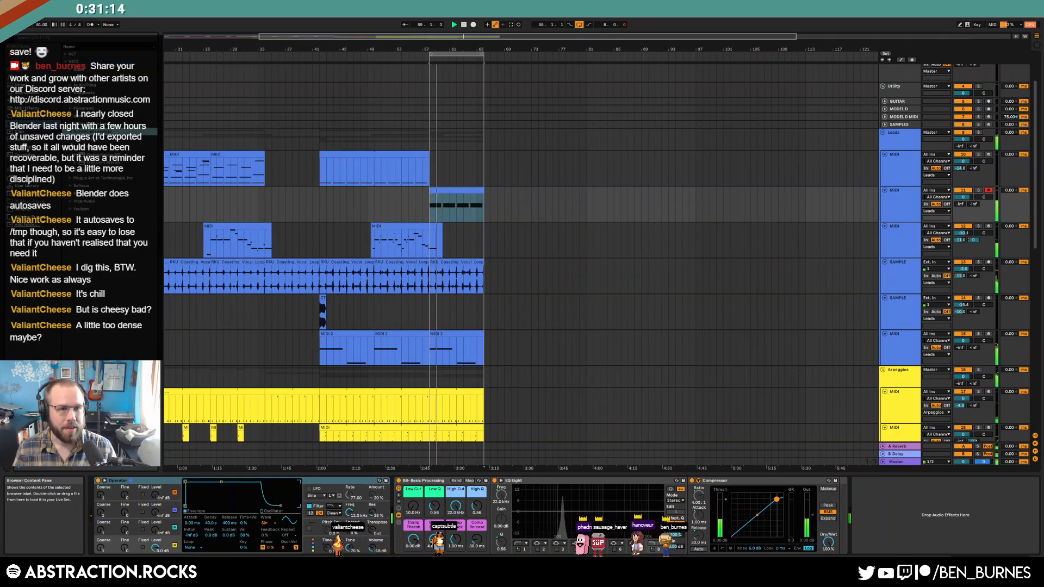
pyautogui.click(70, 147)
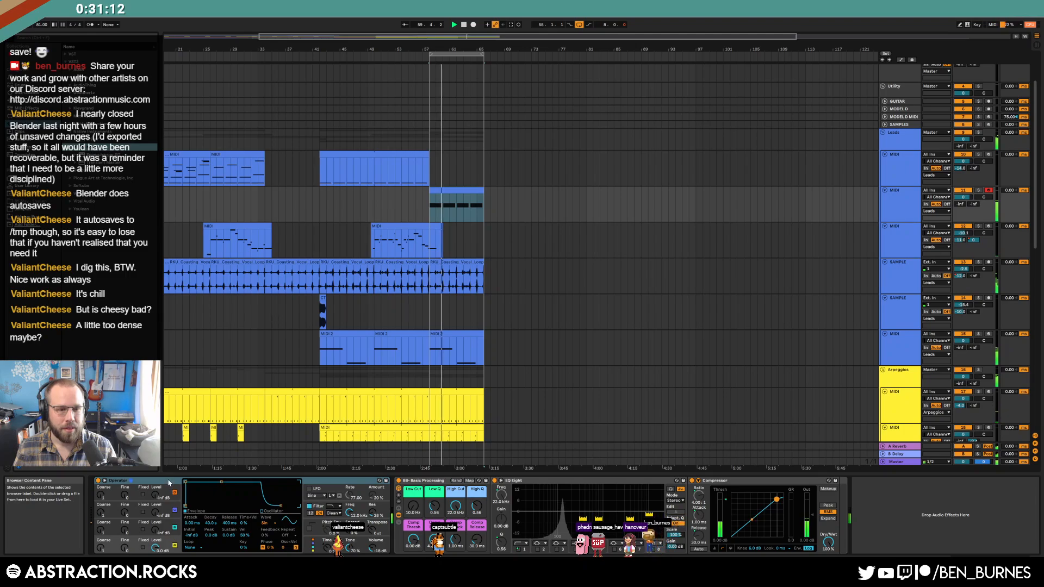
pyautogui.moveTo(168, 483); pyautogui.dragTo(169, 483)
pyautogui.moveTo(470, 140); pyautogui.dragTo(776, 95)
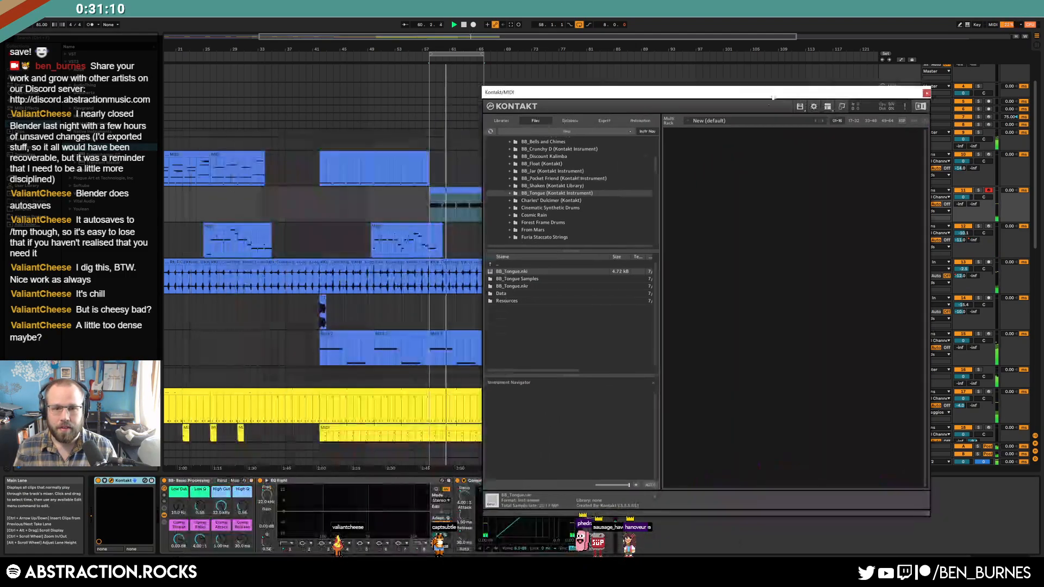
# Step: Browse Kontakt's instrument libraries for a new lead sound
pyautogui.click(504, 122)
pyautogui.moveTo(656, 164); pyautogui.dragTo(665, 321)
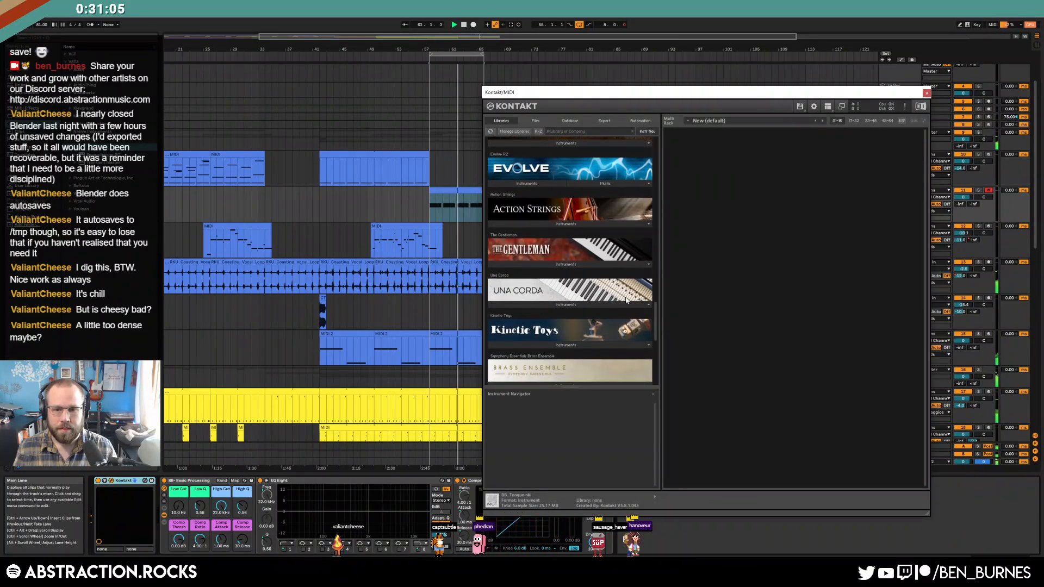
# Step: Load The Gentleman piano instrument from the Kontakt library onto the armed Leads track and close the Kontakt window
pyautogui.click(560, 265)
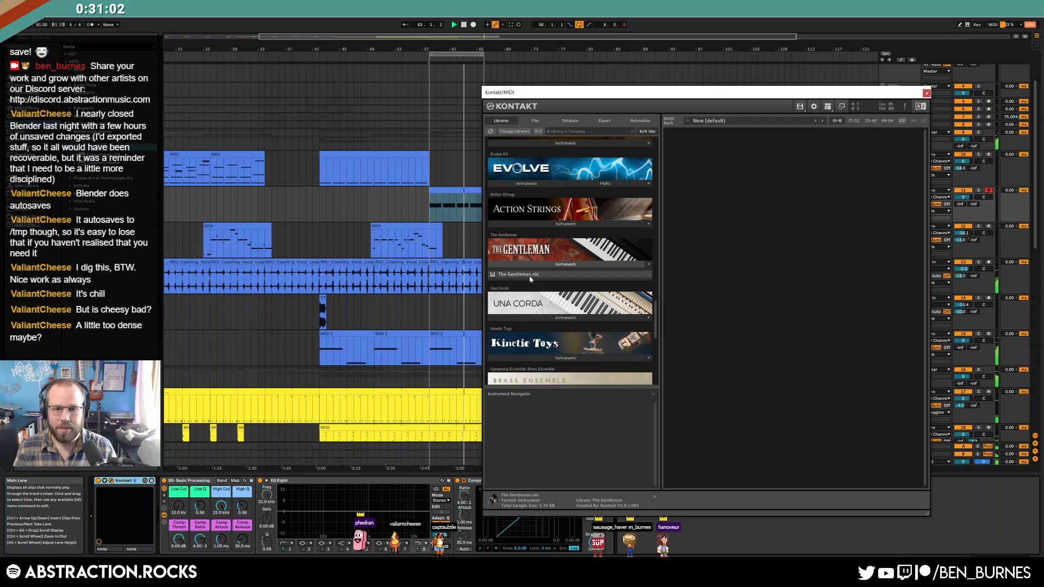
pyautogui.click(467, 191)
pyautogui.doubleClick(467, 191)
pyautogui.click(425, 414)
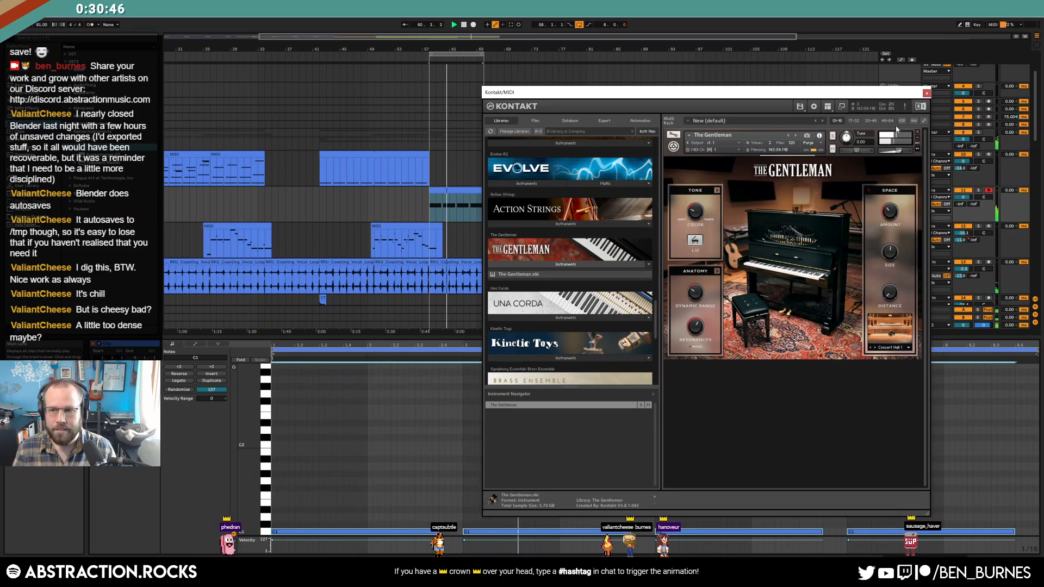
pyautogui.click(927, 94)
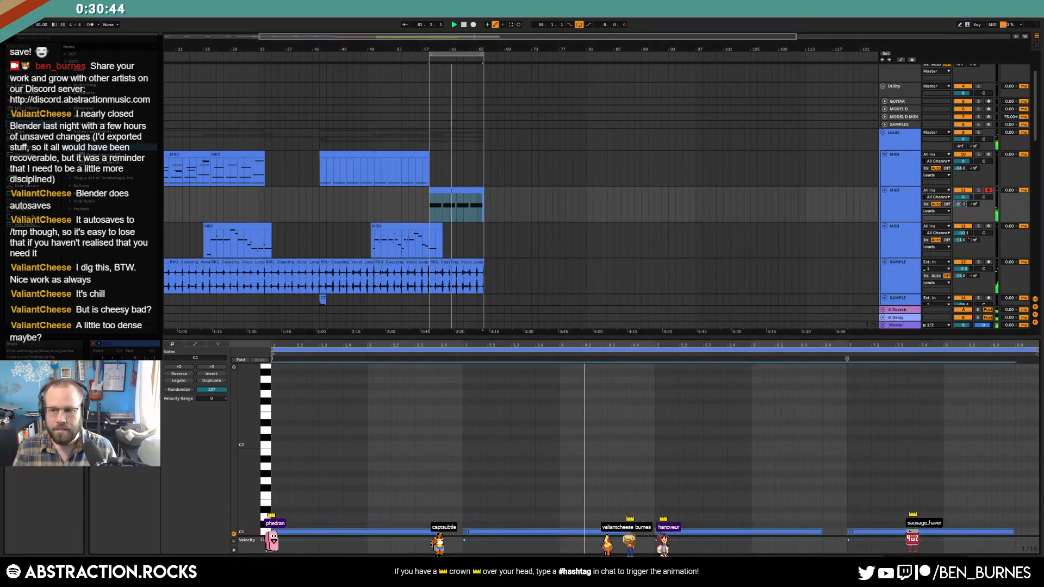
# Step: Look over the piano clip's notes and set the BB- Basic Processing rack's Comp Thresh macro to -7.23 dB
pyautogui.scroll(-1, 577, 437)
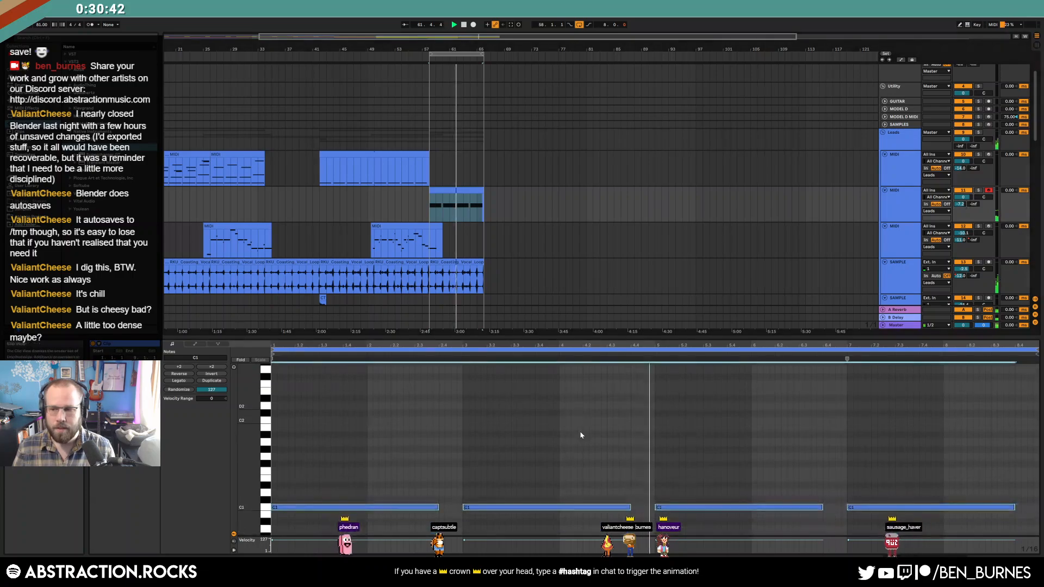
pyautogui.click(679, 452)
pyautogui.click(470, 192)
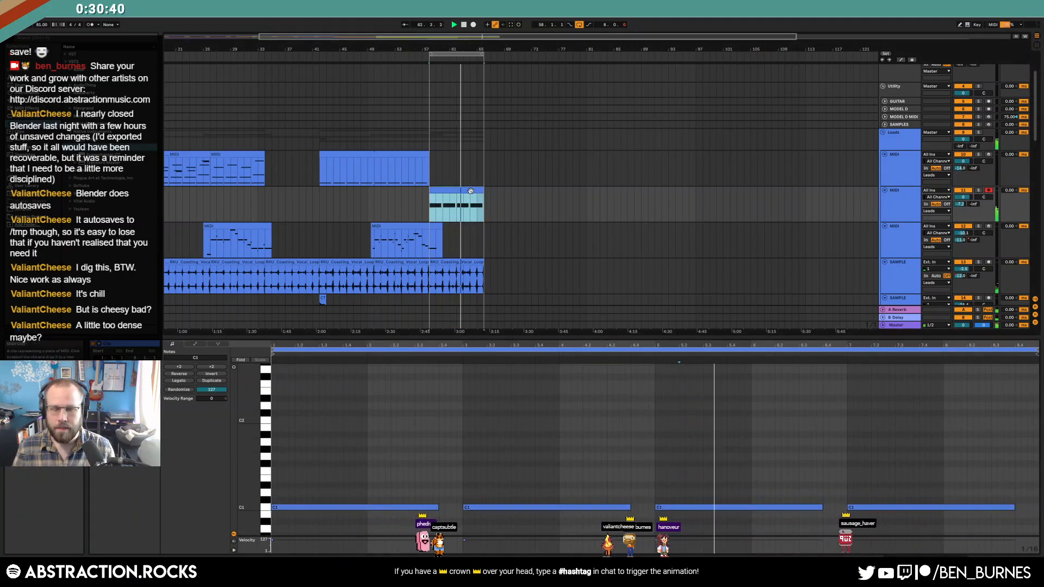
pyautogui.click(374, 412)
pyautogui.hotkey('ctrl', 'a')
pyautogui.hotkey('shift', 'Tab')
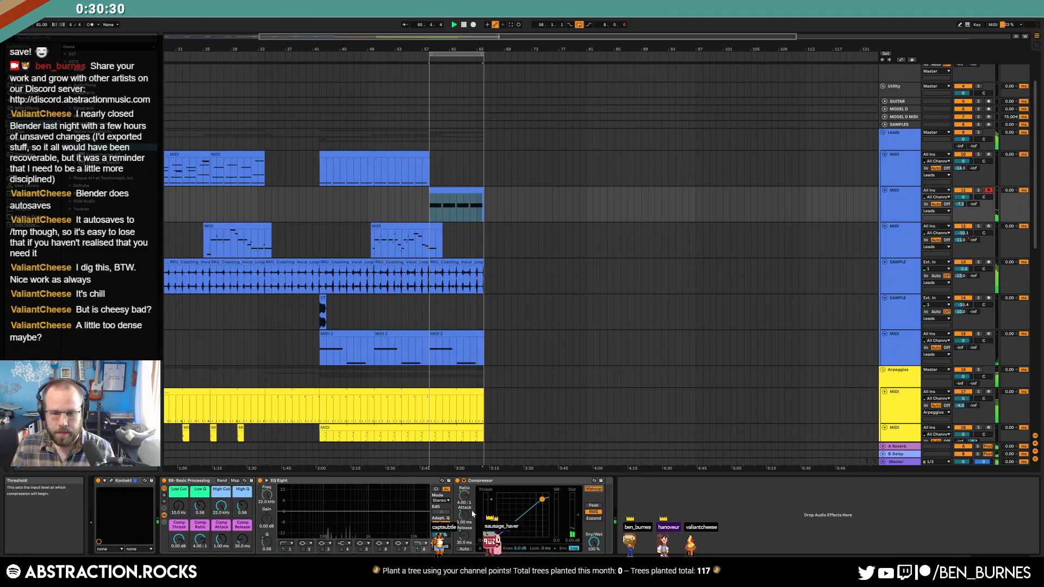
pyautogui.moveTo(179, 538); pyautogui.dragTo(179, 547)
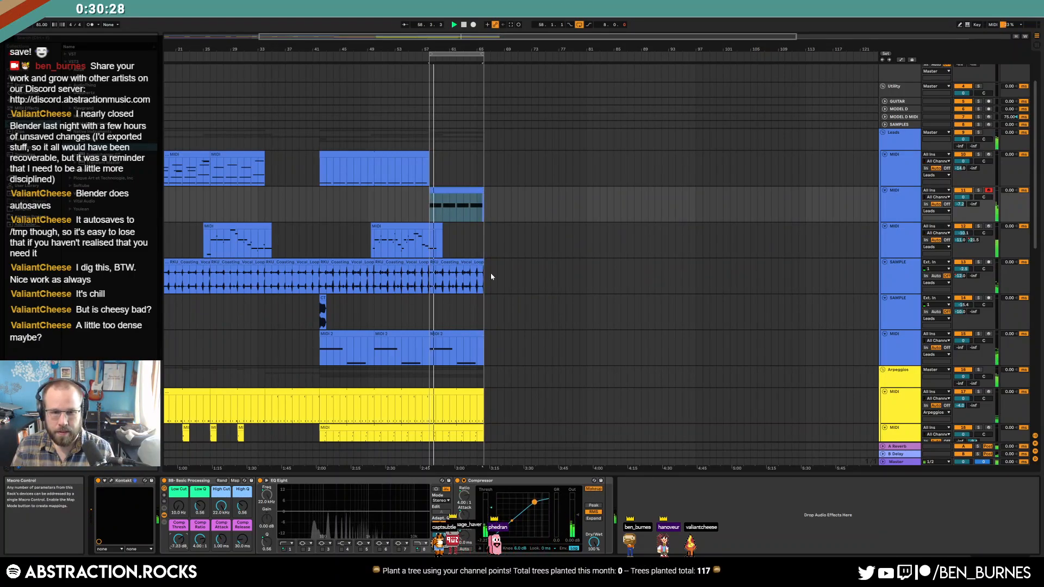
# Step: Overdub a piano performance onto the existing MIDI clip across the looped section of the arrangement
pyautogui.press('space')
pyautogui.click(426, 203)
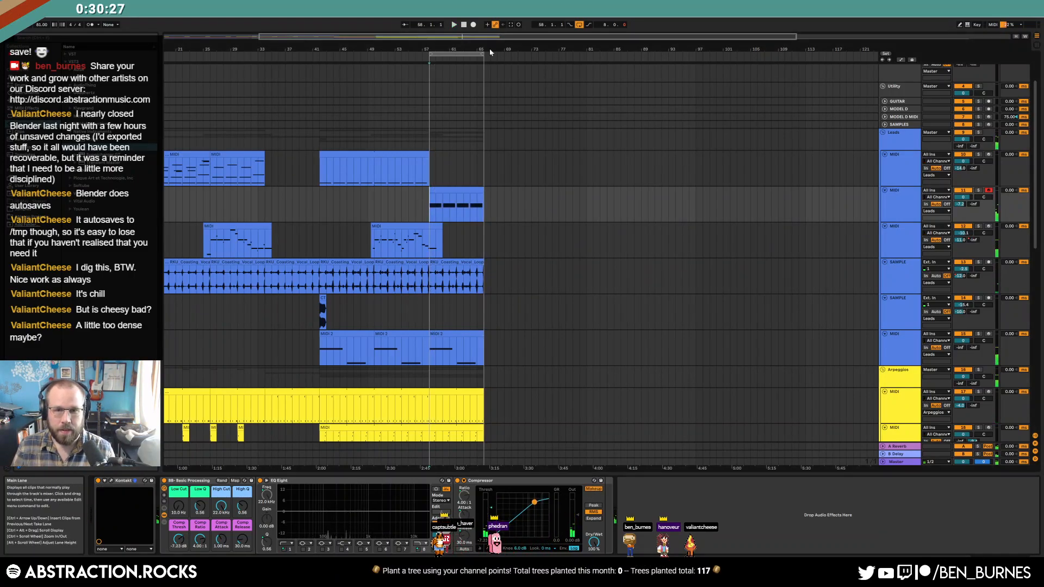
pyautogui.click(475, 24)
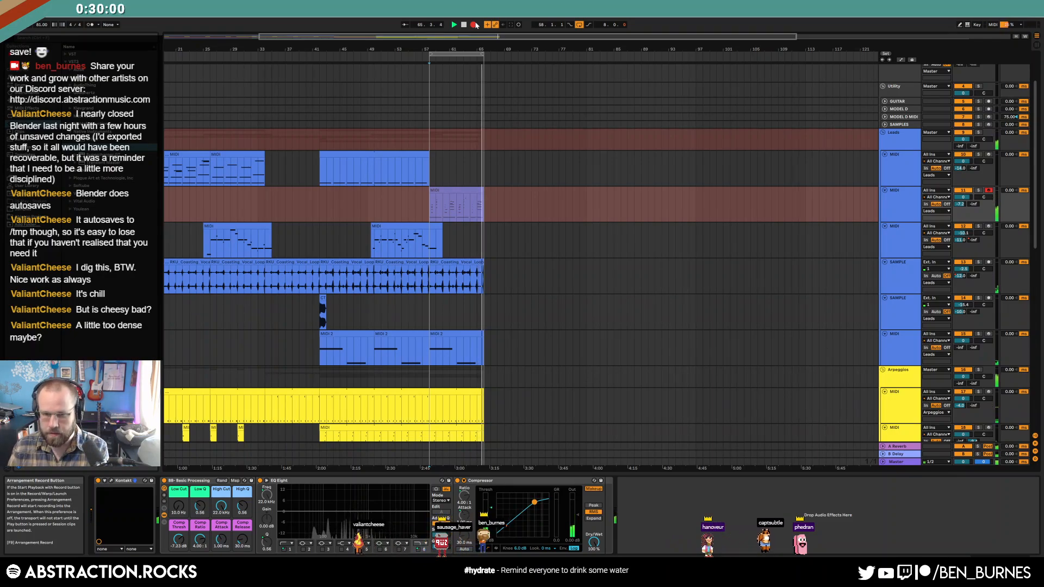
pyautogui.press('space')
pyautogui.click(473, 25)
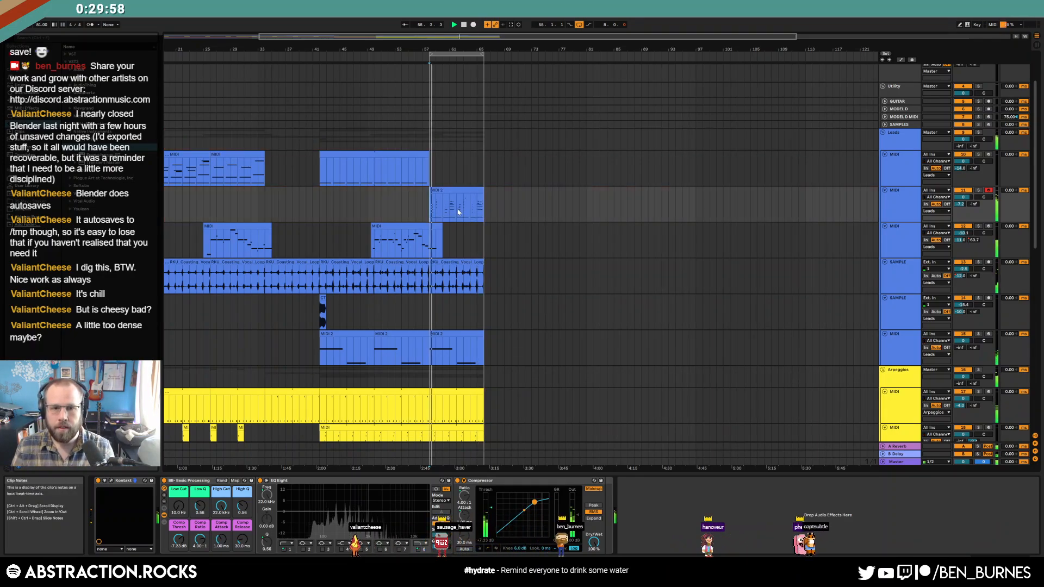
# Step: Add an Auto Pan before the piano track's processing rack, with a 43.7% amount and a tempo-synced rate
pyautogui.click(430, 191)
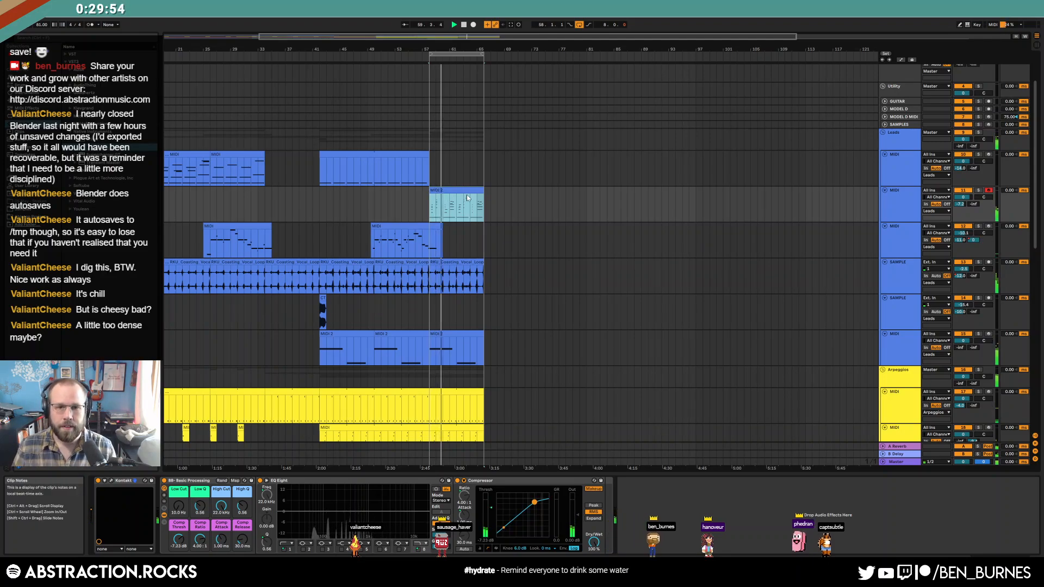
pyautogui.click(28, 100)
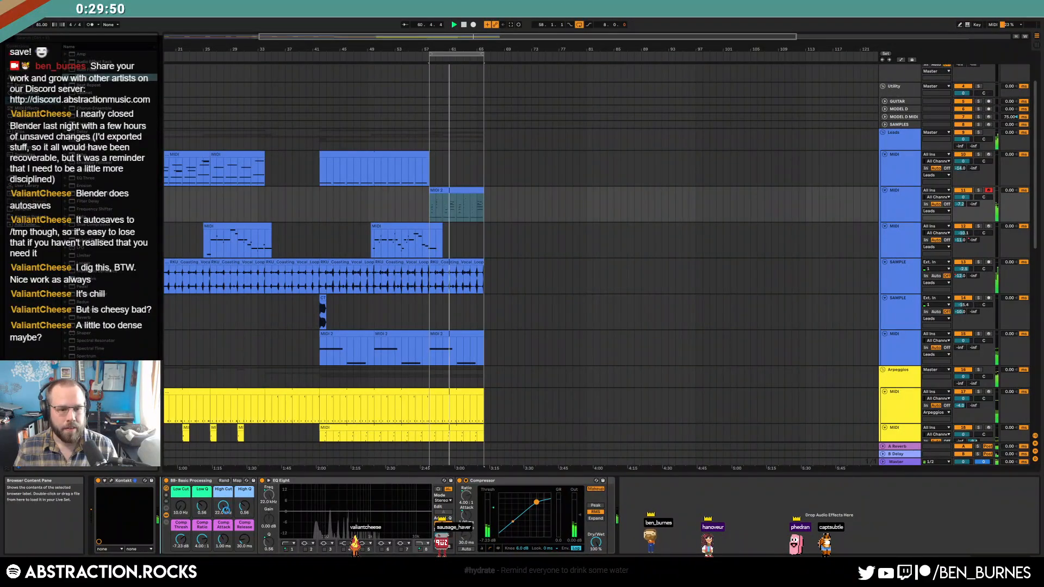
pyautogui.moveTo(169, 522); pyautogui.dragTo(170, 495)
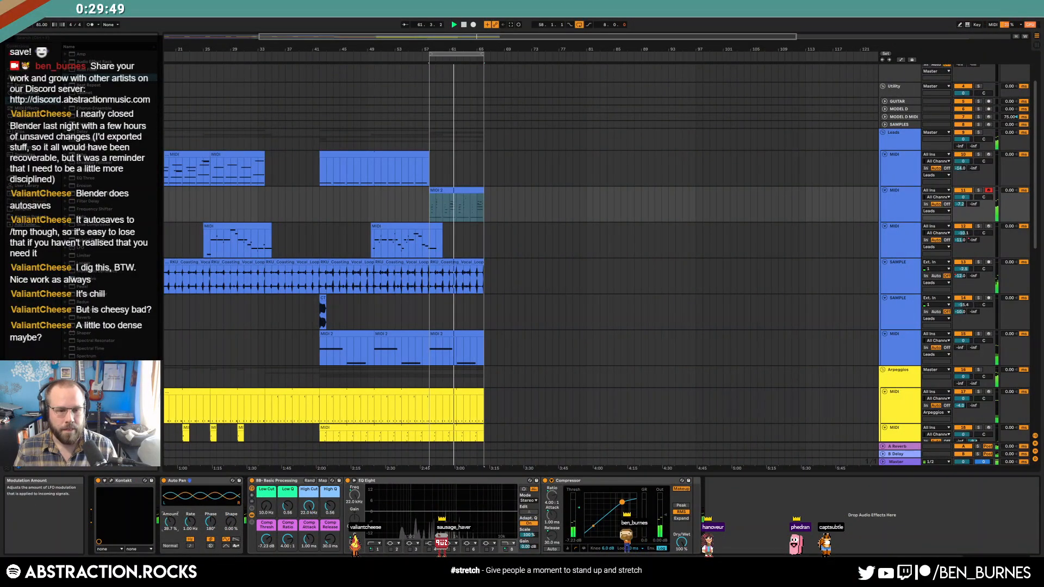
pyautogui.click(190, 539)
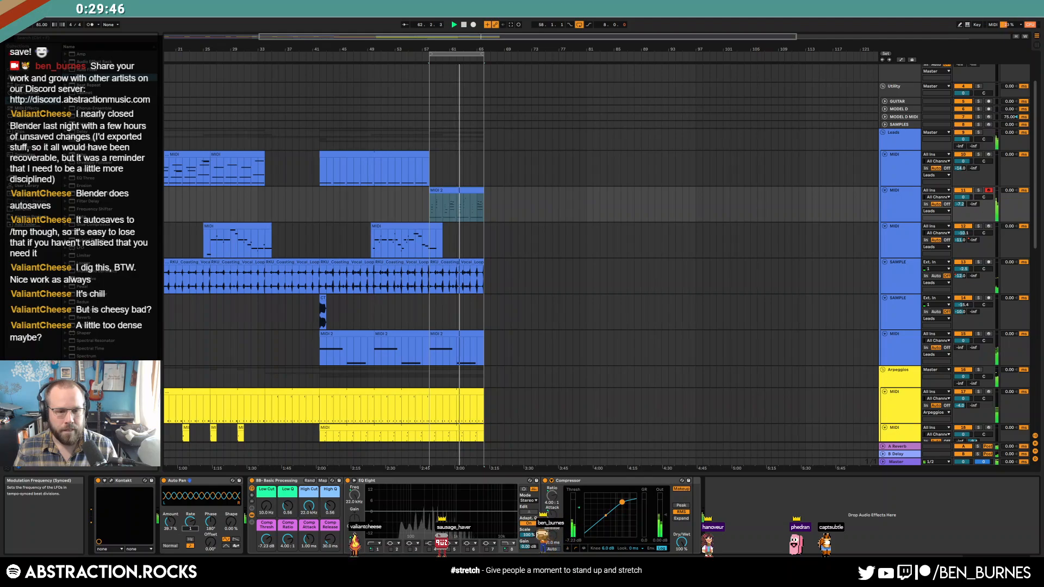
pyautogui.moveTo(190, 522); pyautogui.dragTo(190, 529)
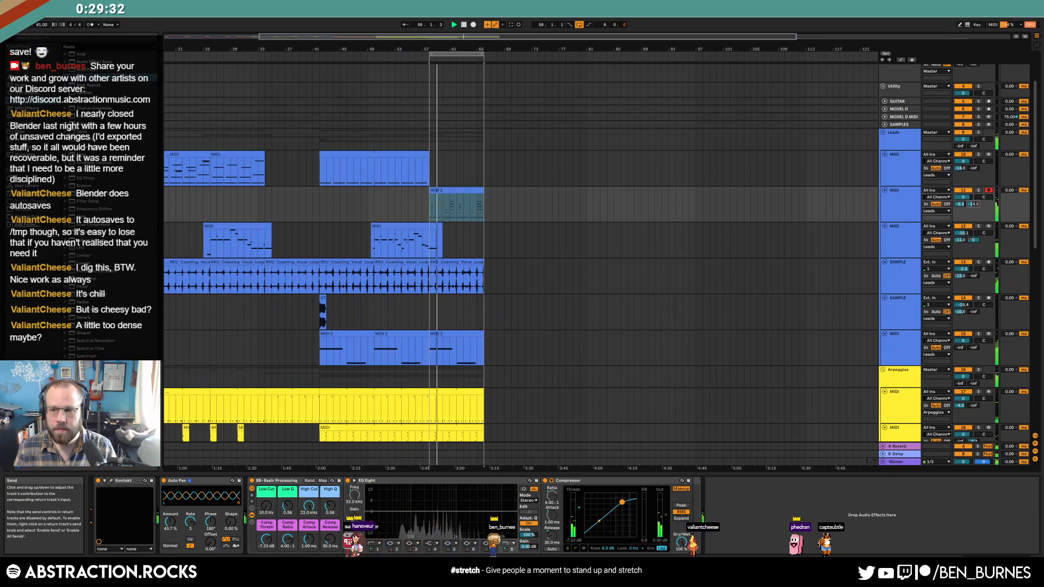
# Step: Extend the MIDI clip on the first Leads track to the end of the loop and play from the loop start
pyautogui.click(411, 161)
pyautogui.moveTo(429, 163); pyautogui.dragTo(483, 166)
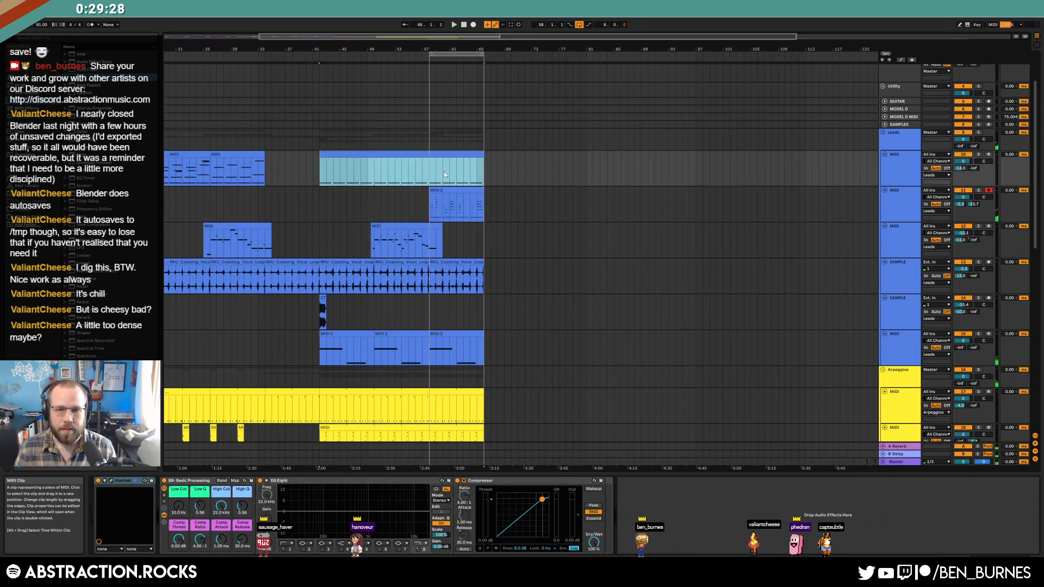
pyautogui.click(429, 175)
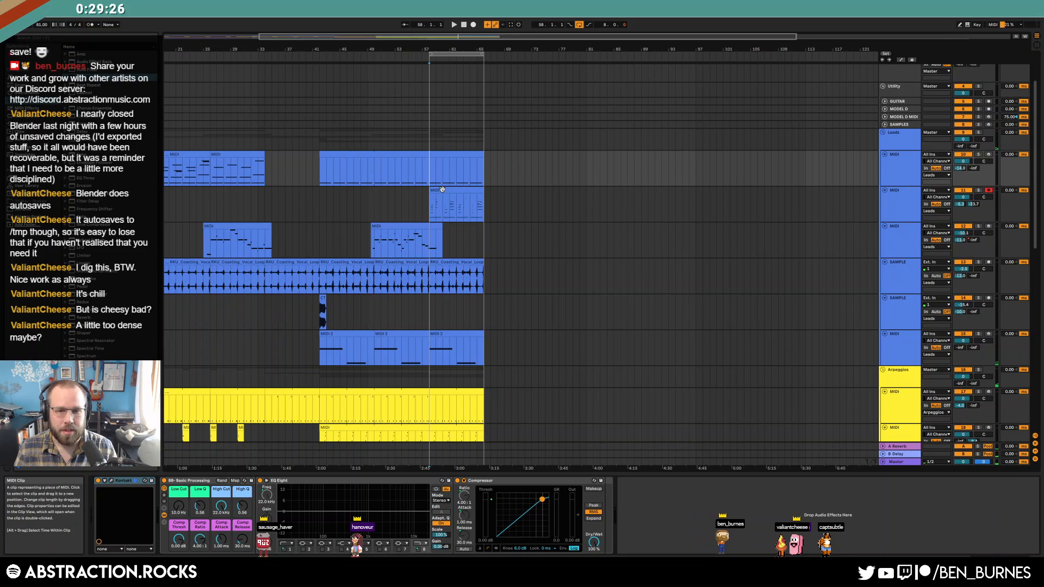
pyautogui.press('space')
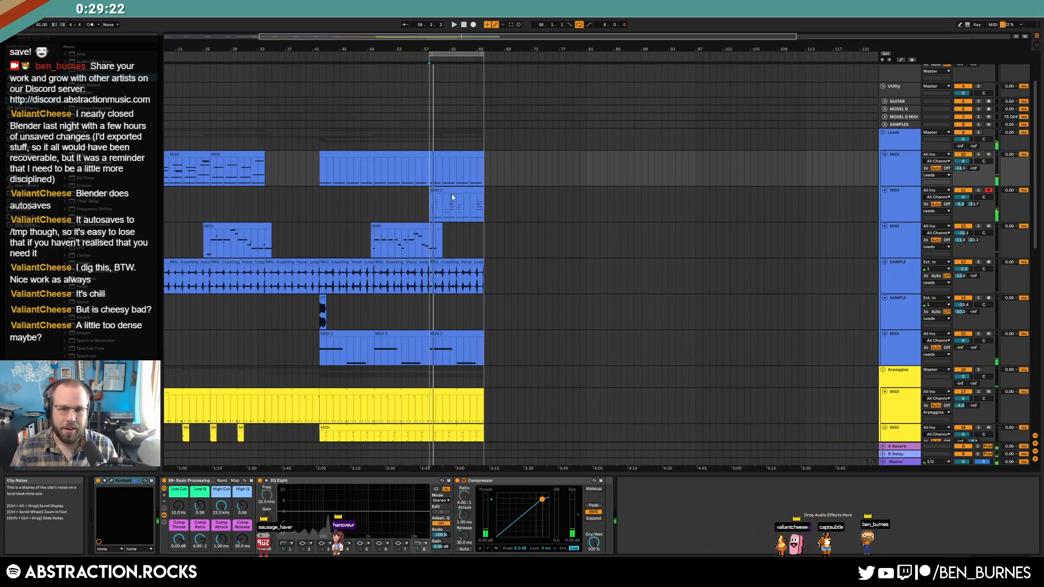
# Step: Shift the short C3–G4 chord in the second half of the piano clip slightly later and play it back
pyautogui.doubleClick(452, 194)
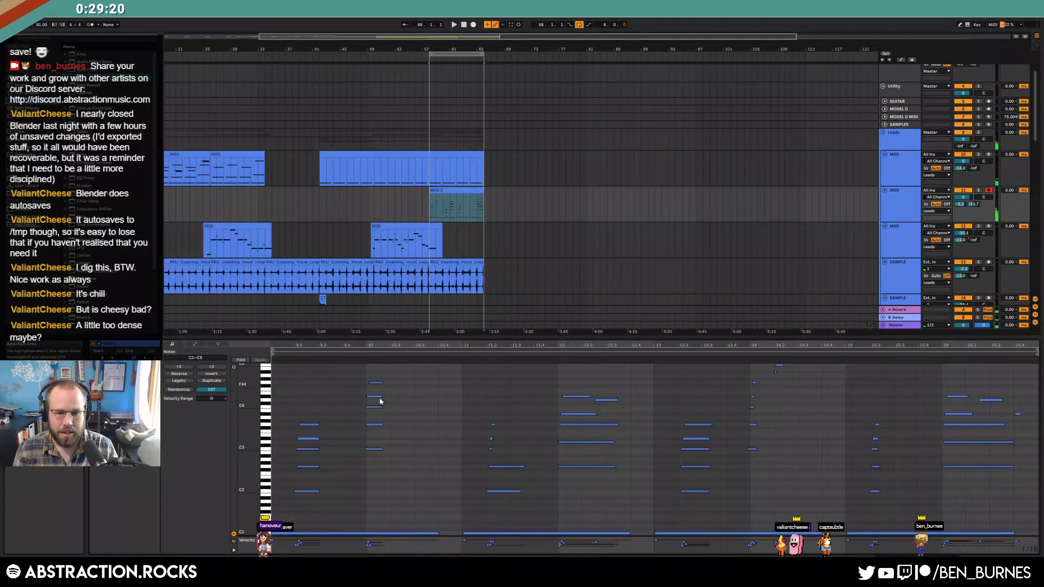
pyautogui.moveTo(750, 460); pyautogui.dragTo(758, 365)
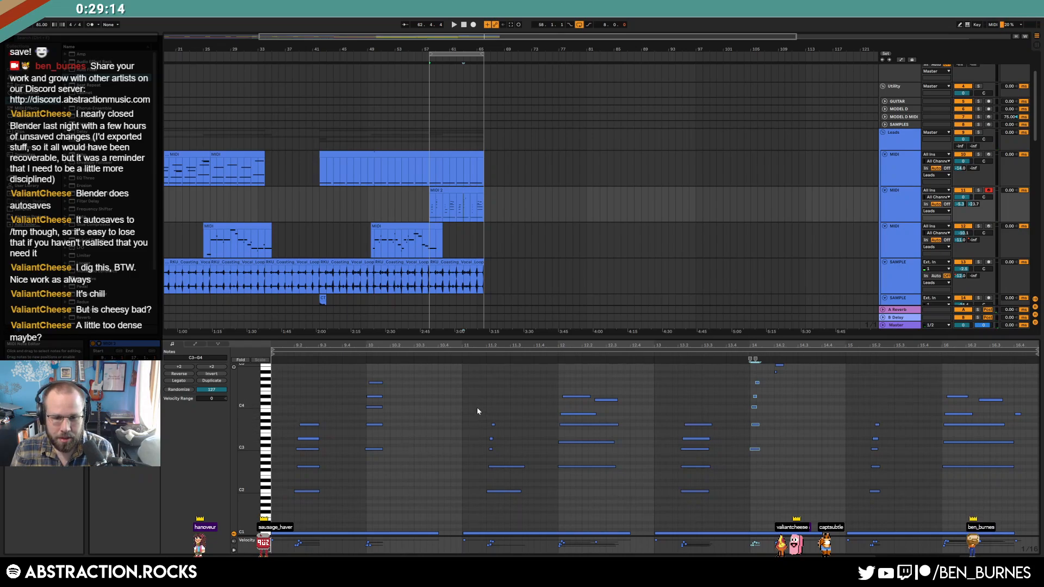
pyautogui.press('space')
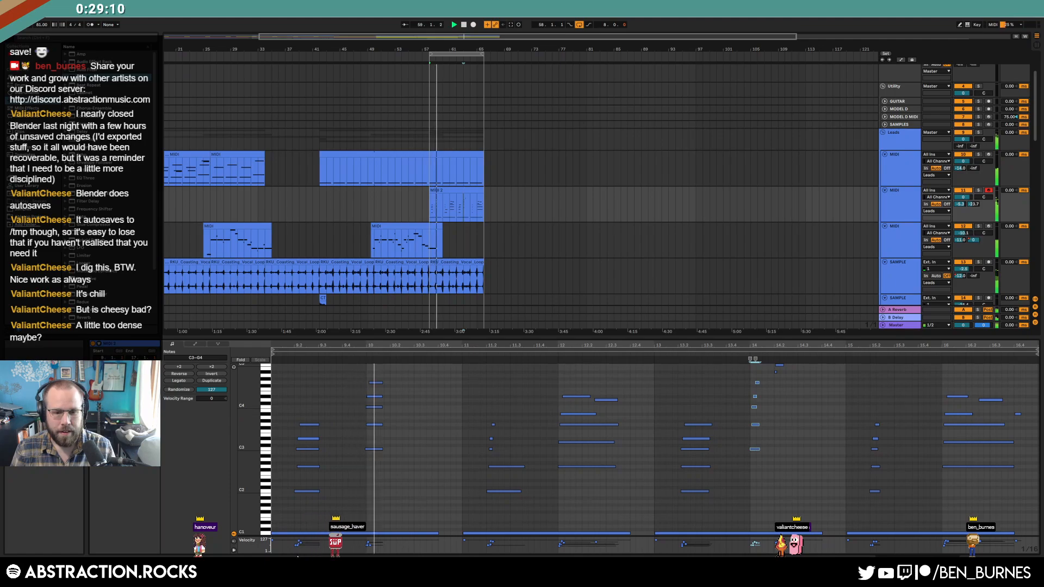
# Step: Show the automation lanes and bring up the Weird Echo group's Thermal dry/wet envelope
pyautogui.click(523, 263)
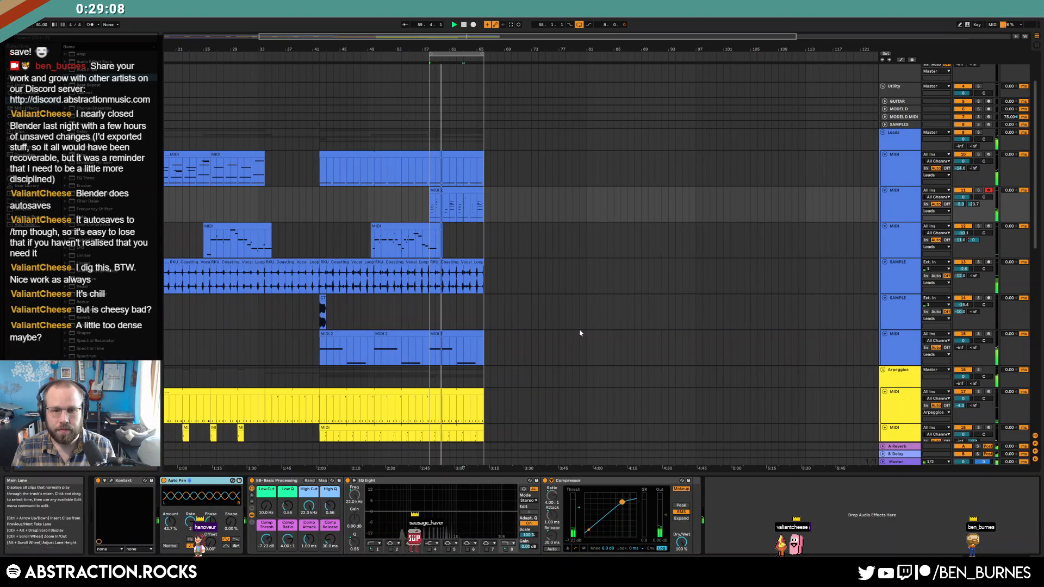
pyautogui.scroll(-1, 579, 329)
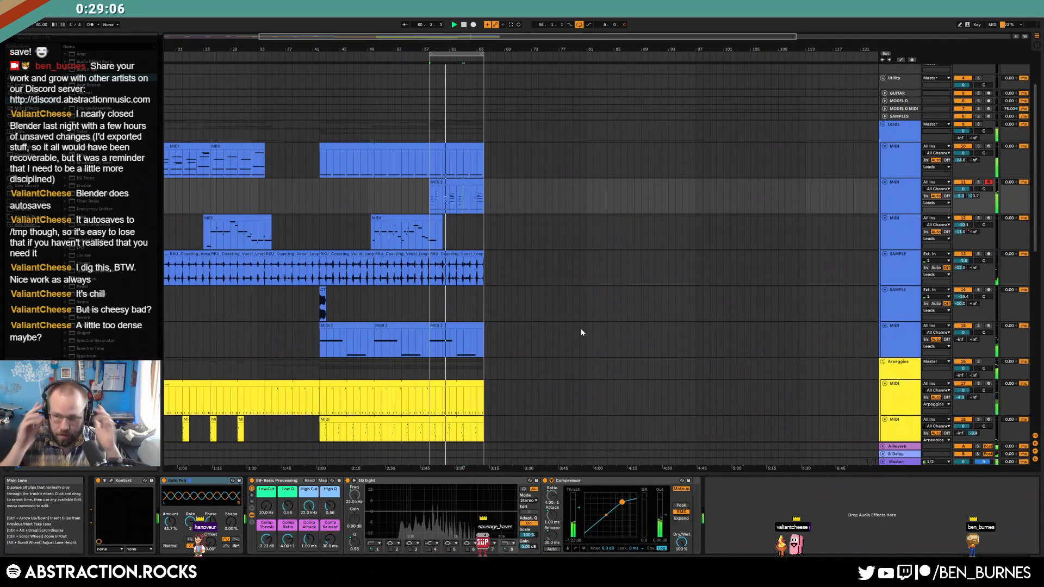
pyautogui.scroll(-6, 548, 348)
pyautogui.click(461, 386)
pyautogui.scroll(-2, 461, 387)
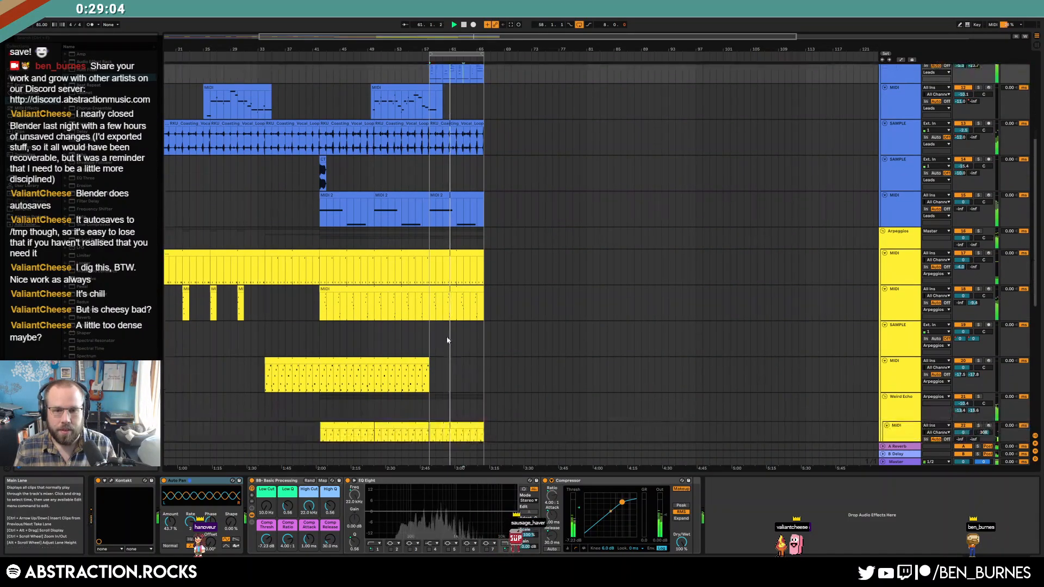
pyautogui.press('a')
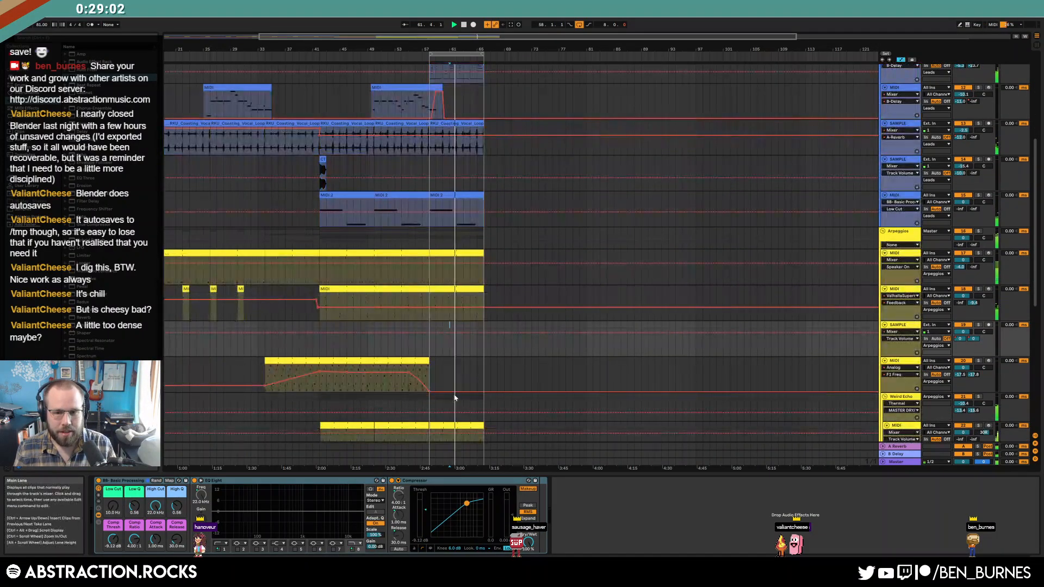
pyautogui.click(456, 401)
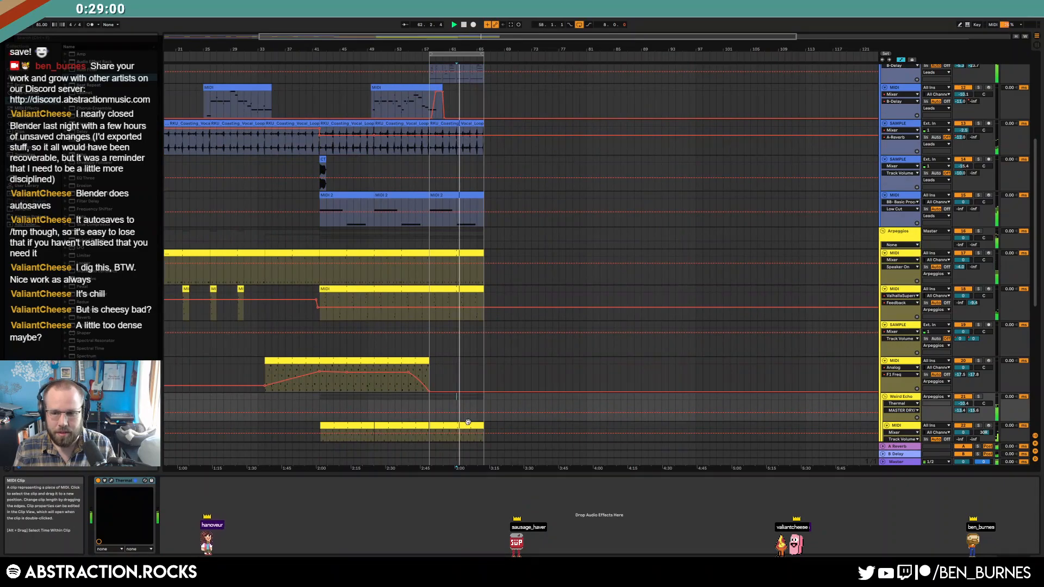
# Step: Automate Weird Echo's Thermal dry/wet to fade from 40% to 0% around the loop start, and hide the automation lanes
pyautogui.click(429, 413)
pyautogui.click(484, 412)
pyautogui.moveTo(484, 413); pyautogui.dragTo(484, 420)
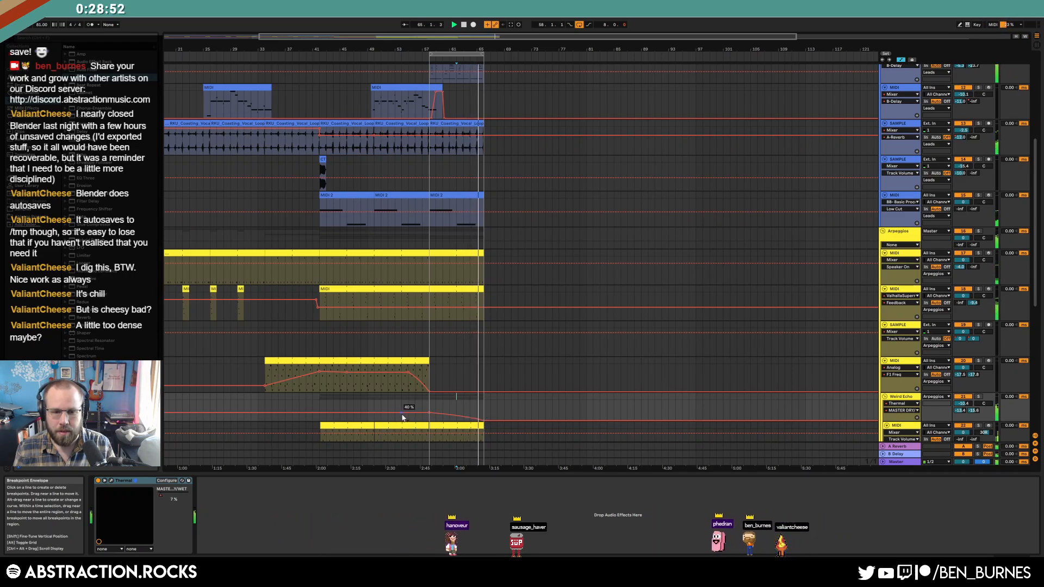
pyautogui.moveTo(428, 414); pyautogui.dragTo(450, 421)
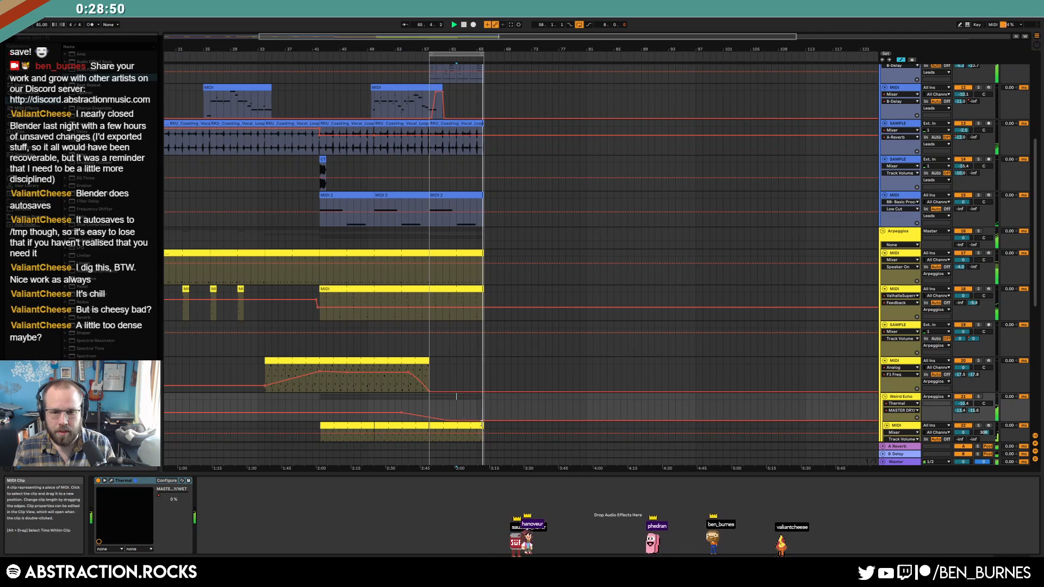
pyautogui.click(497, 413)
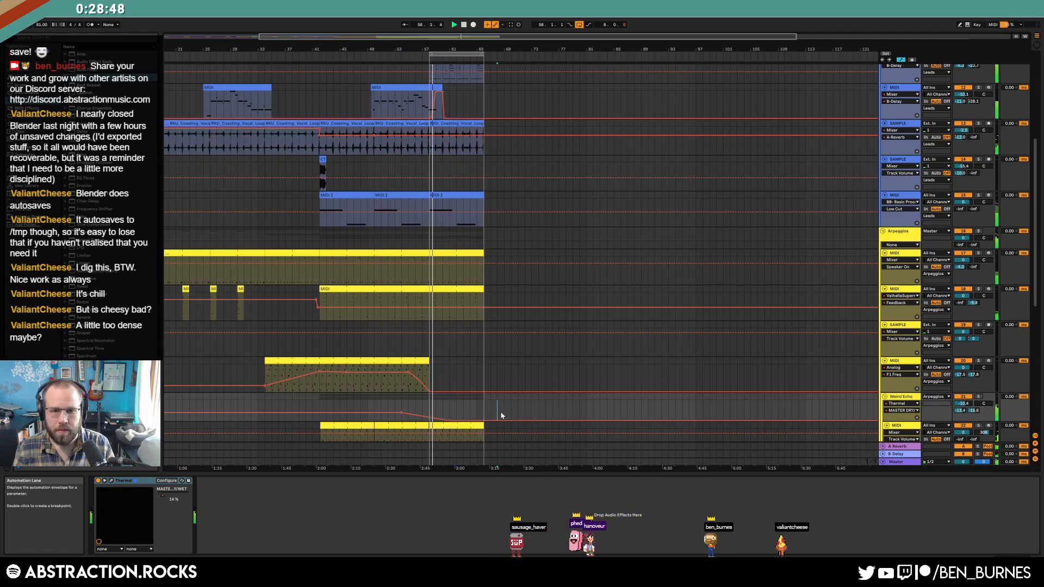
pyautogui.press('a')
# Step: Open the looped section's MIDI clip on the drum RACK track for note editing
pyautogui.scroll(-5, 515, 312)
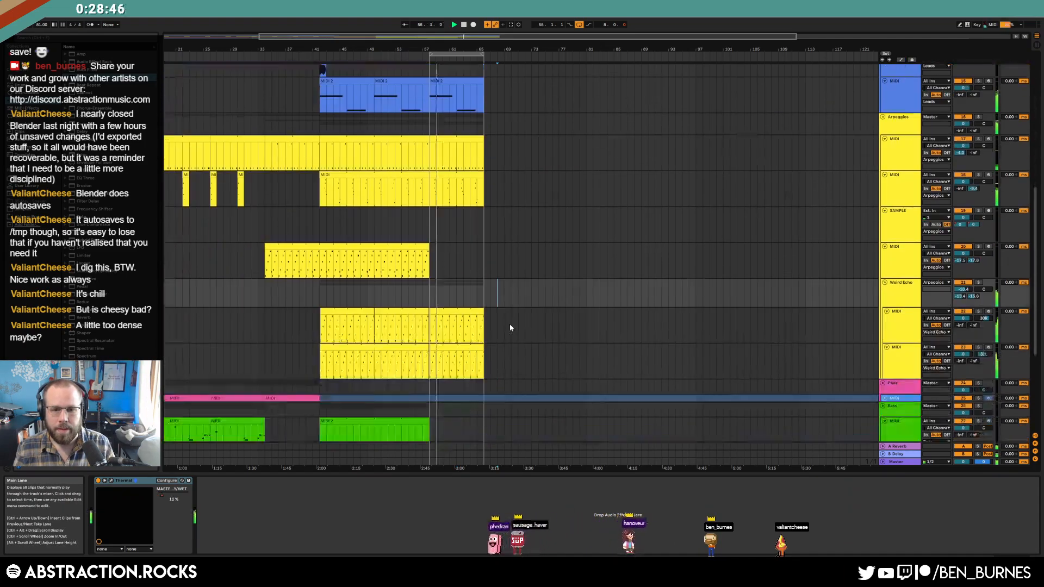
pyautogui.scroll(-2, 509, 329)
pyautogui.click(452, 370)
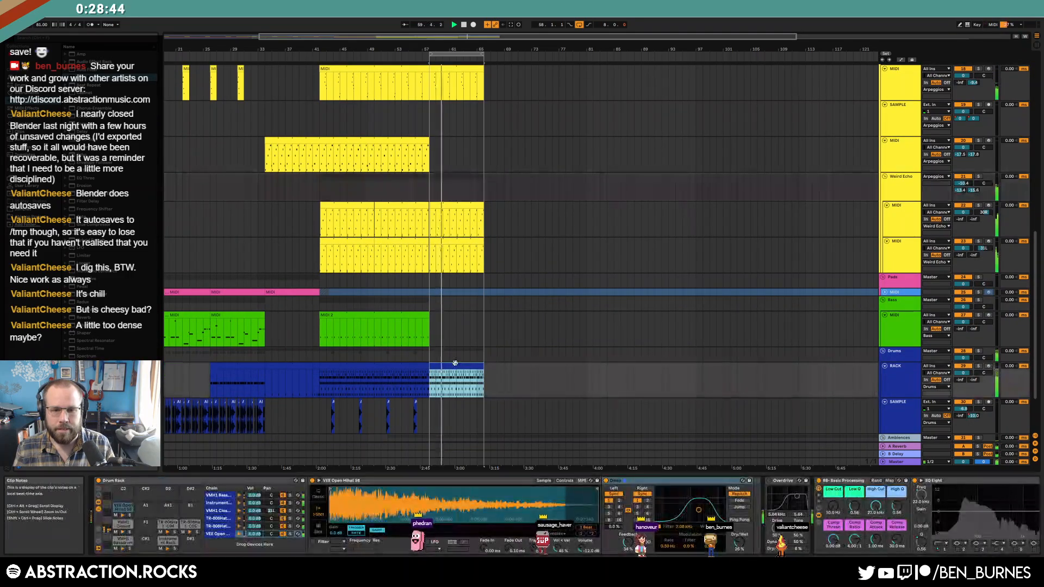
pyautogui.doubleClick(452, 368)
pyautogui.click(513, 468)
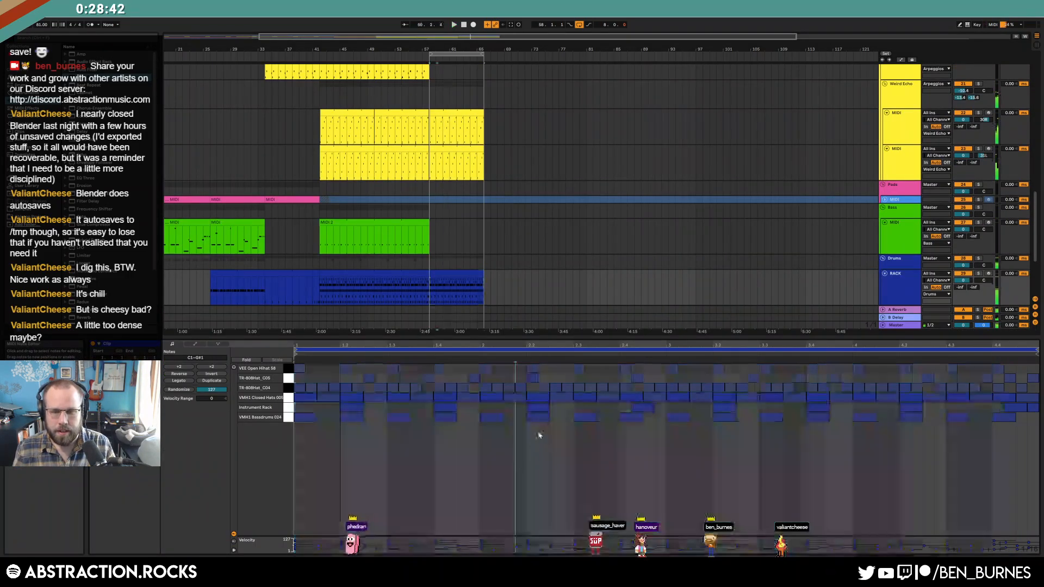
# Step: Add extra off-beat hits on the VEE Open Hihat row around the middle of the drum clip
pyautogui.doubleClick(498, 368)
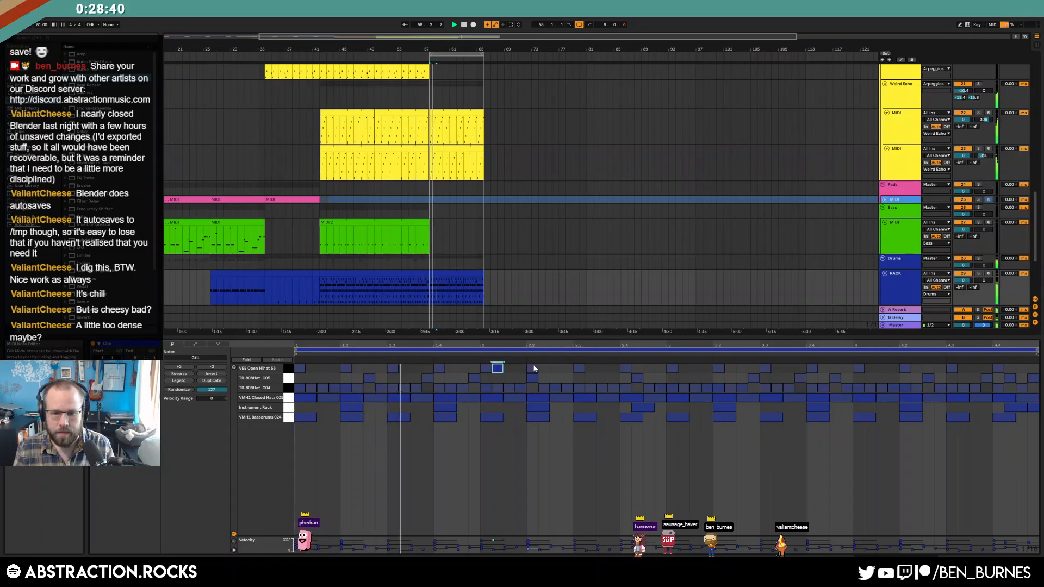
pyautogui.doubleClick(497, 369)
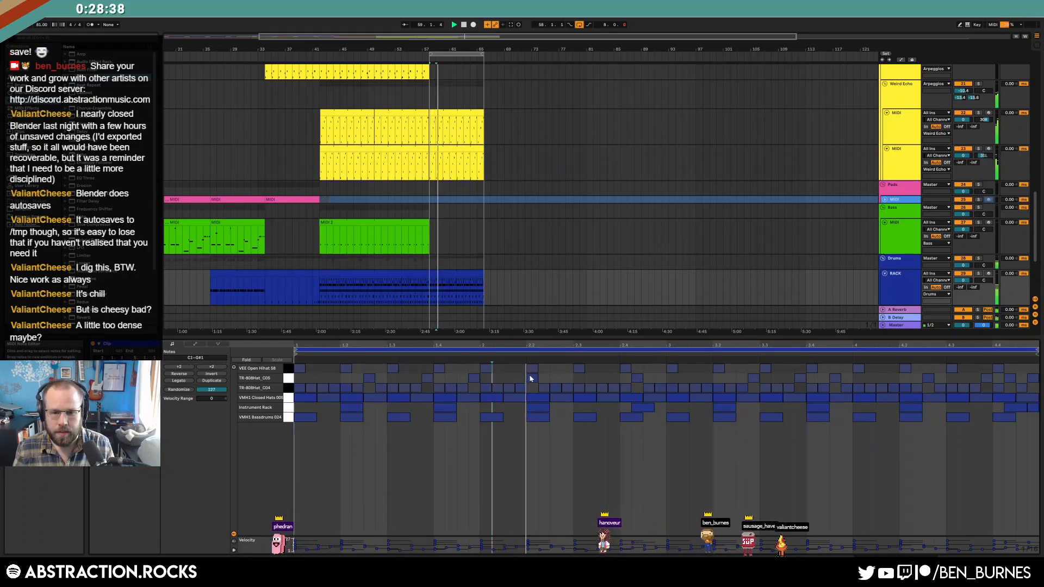
pyautogui.doubleClick(602, 368)
pyautogui.moveTo(627, 369); pyautogui.dragTo(602, 380)
pyautogui.click(637, 368)
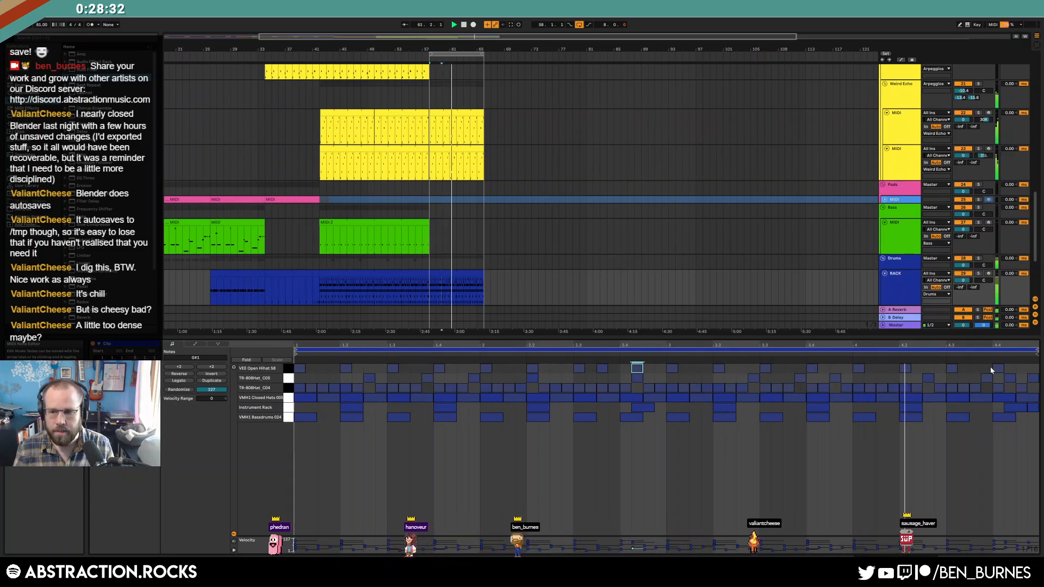
# Step: Add an extra hit on the VEE Open Hihat row near the end of the drum clip and audition the loop
pyautogui.moveTo(998, 368); pyautogui.dragTo(1010, 368)
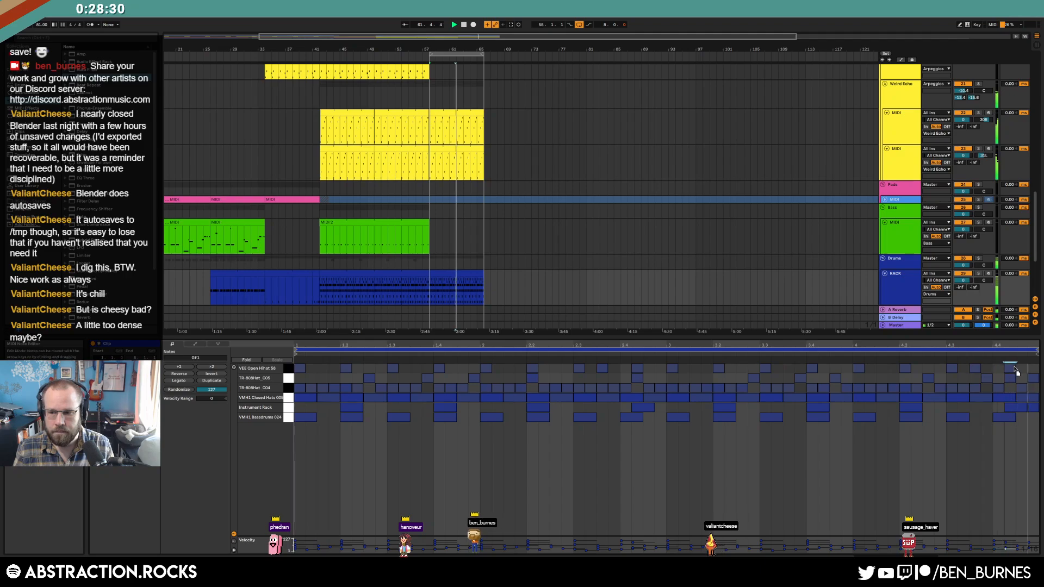
pyautogui.hotkey('shift', 'Tab')
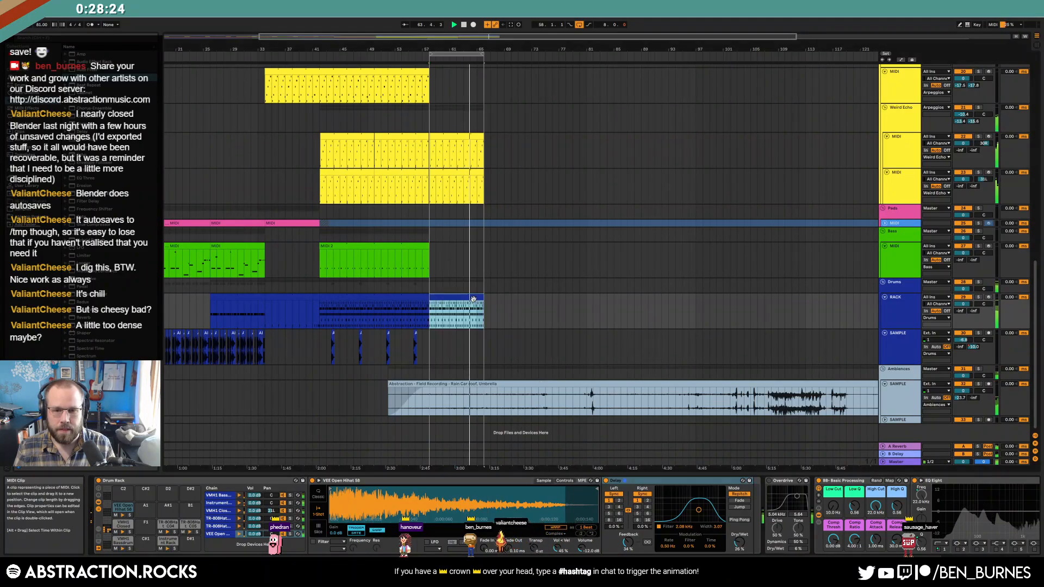
pyautogui.hotkey('shift', 'Tab')
pyautogui.click(792, 462)
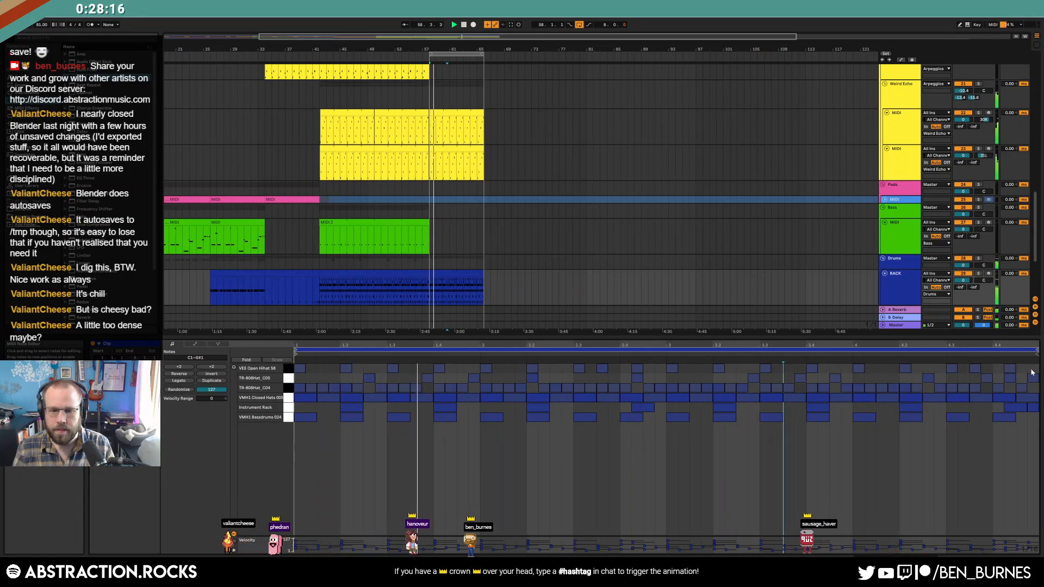
pyautogui.hotkey('shift', 'Tab')
pyautogui.click(448, 297)
pyautogui.press('space')
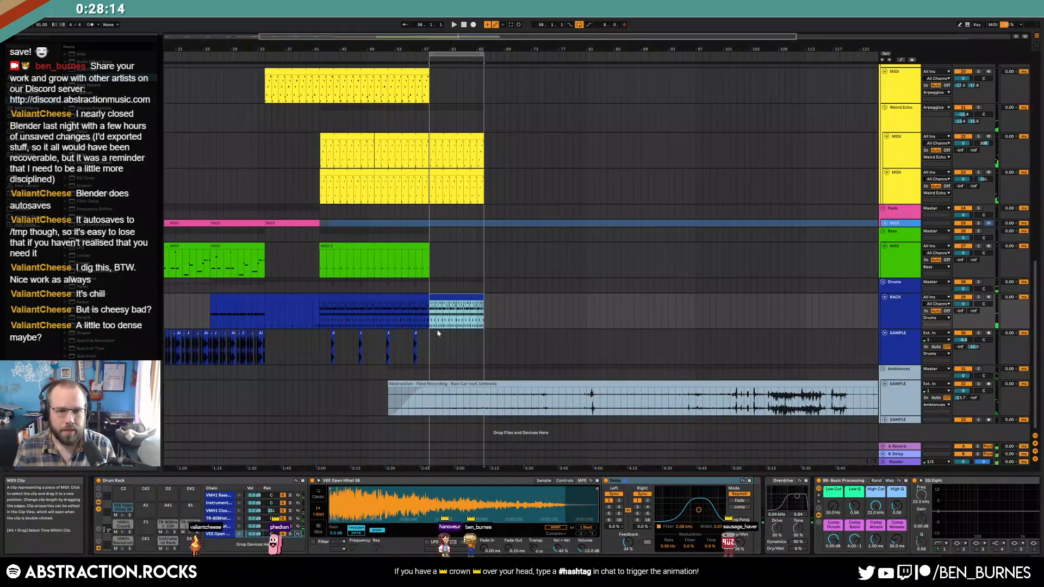
# Step: Find the Clave - Strike 3 sample in the library, load it onto an empty Drum Rack pad, and bring up the audio effects
pyautogui.click(33, 210)
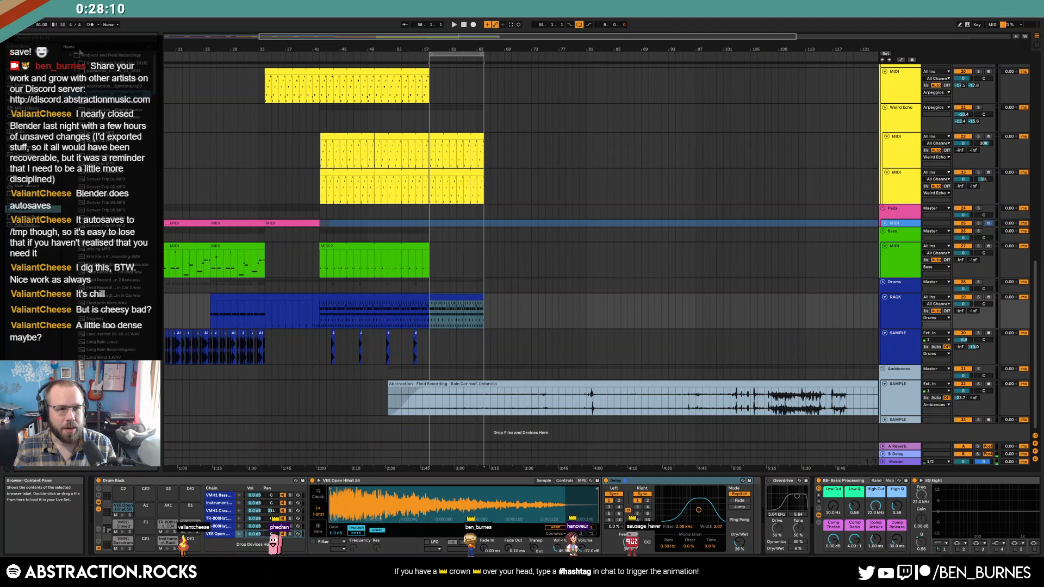
pyautogui.click(71, 56)
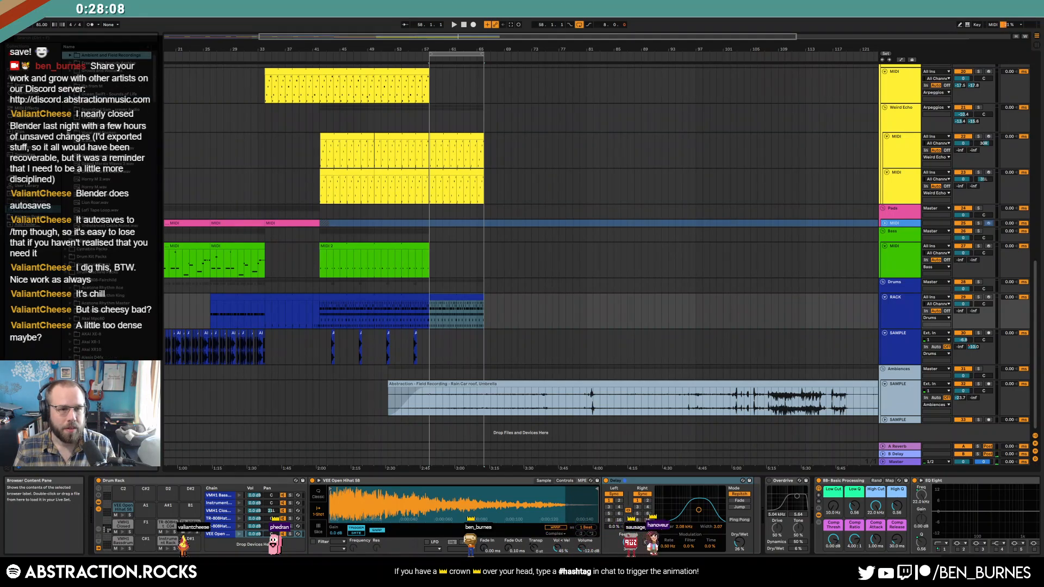
pyautogui.moveTo(156, 79)
pyautogui.mouseDown()
pyautogui.moveTo(158, 93)
pyautogui.moveTo(161, 76)
pyautogui.mouseUp()
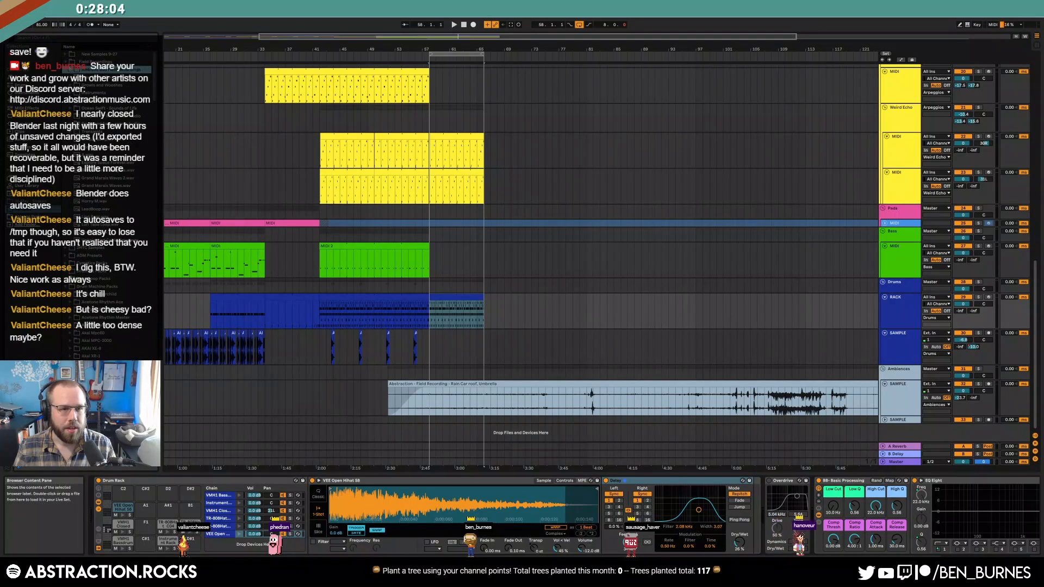
pyautogui.click(73, 39)
pyautogui.write('toy')
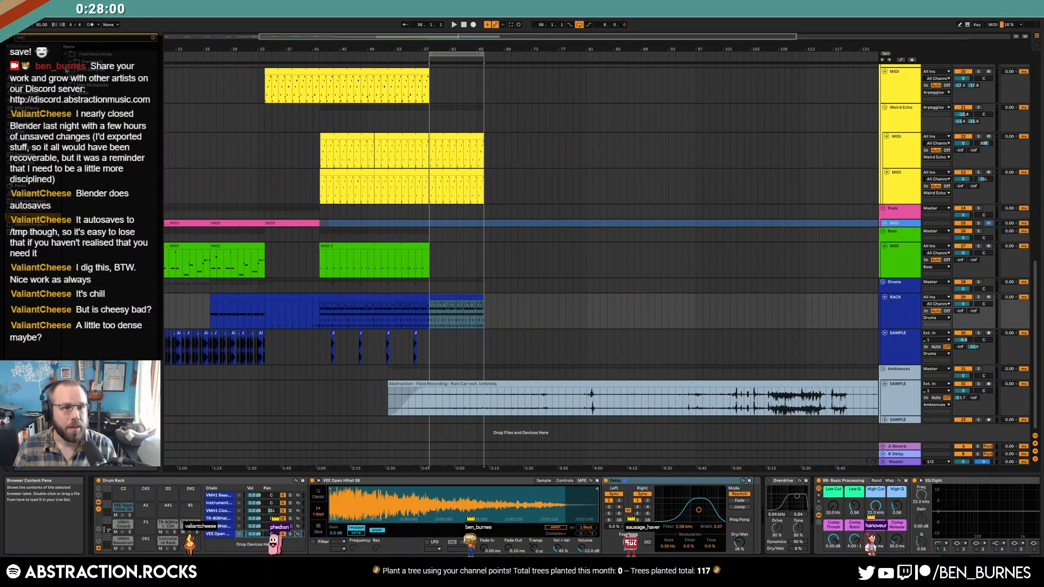
pyautogui.moveTo(151, 83); pyautogui.dragTo(150, 196)
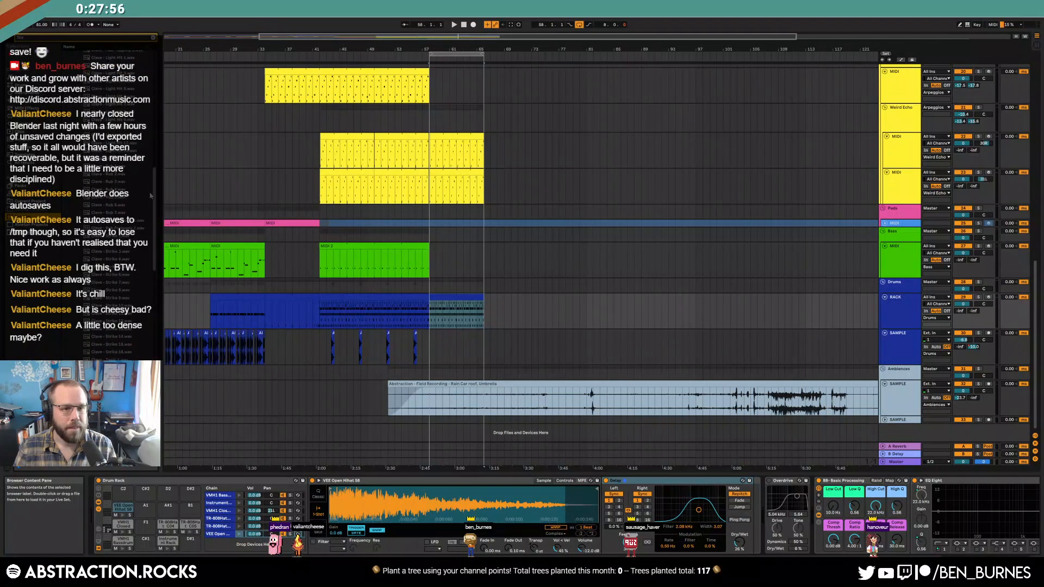
pyautogui.click(130, 251)
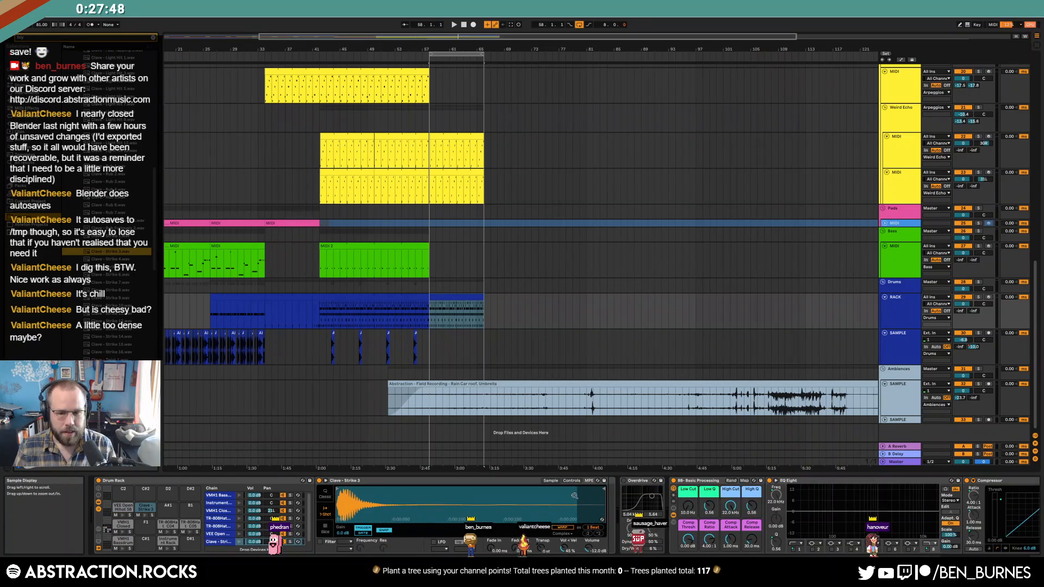
pyautogui.click(29, 102)
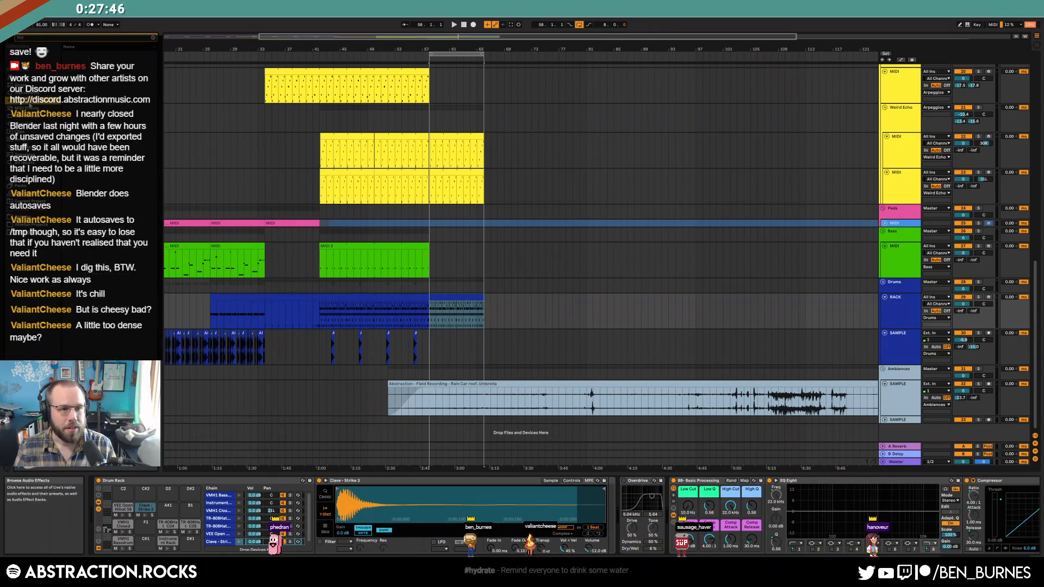
pyautogui.click(153, 39)
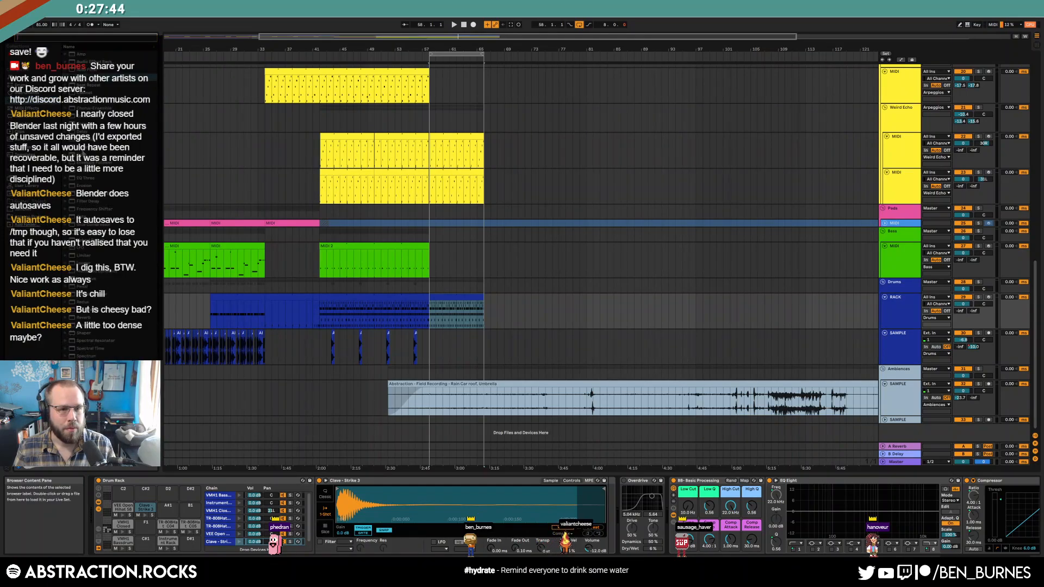
pyautogui.moveTo(83, 302); pyautogui.dragTo(525, 483)
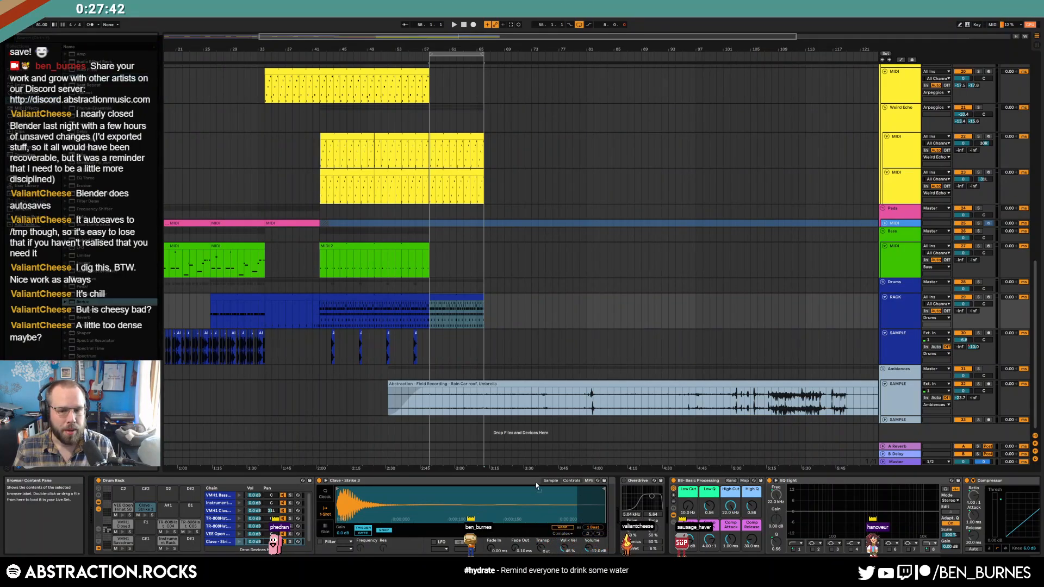
pyautogui.moveTo(597, 498)
pyautogui.mouseDown()
pyautogui.moveTo(610, 503)
pyautogui.moveTo(598, 491)
pyautogui.mouseUp()
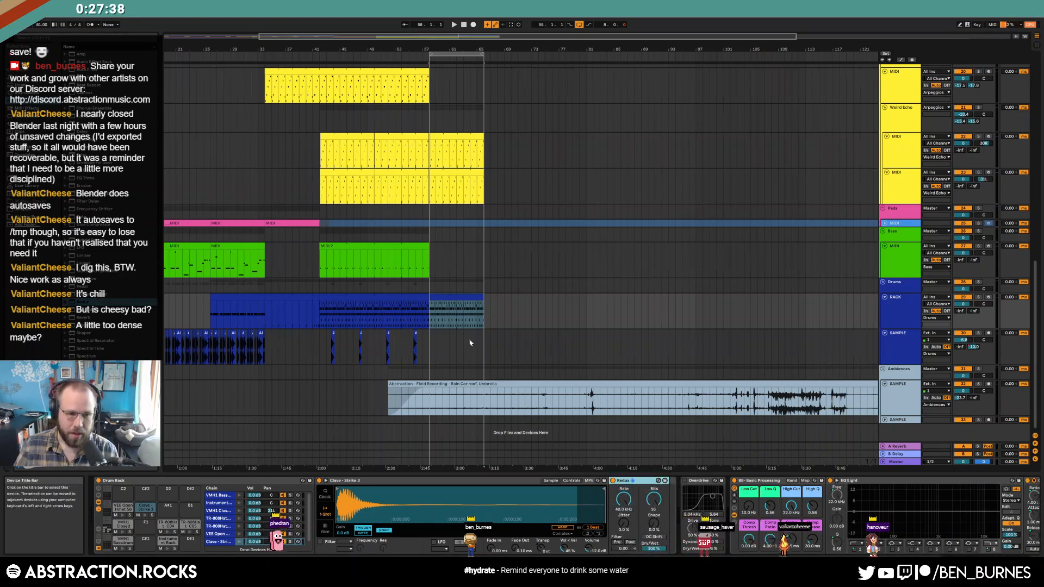
pyautogui.press('Delete')
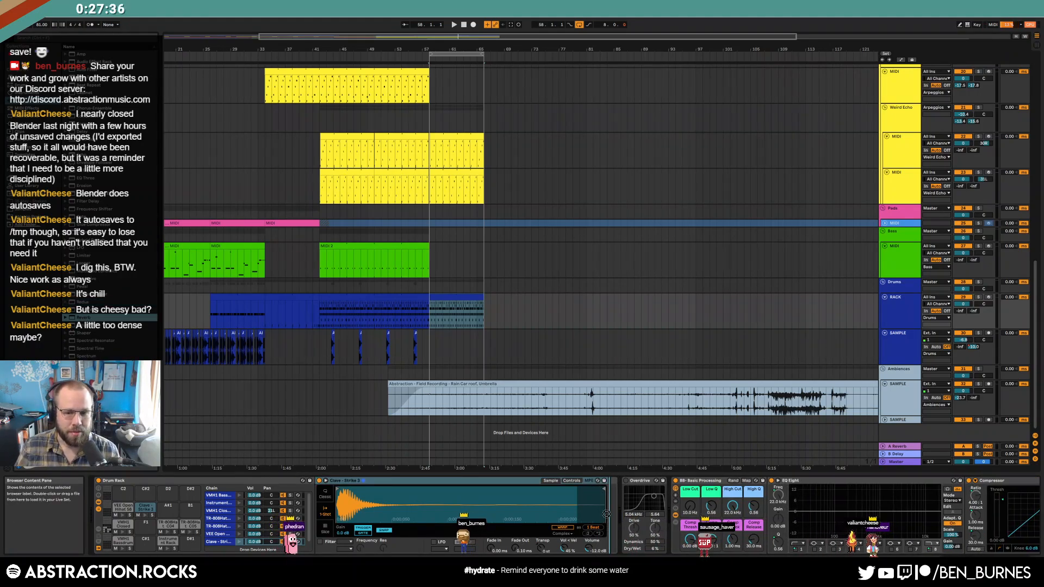
# Step: Add and adjust a Reverb after the clave sample, and open the looped drum clip's notes with playback running
pyautogui.moveTo(719, 543); pyautogui.dragTo(720, 537)
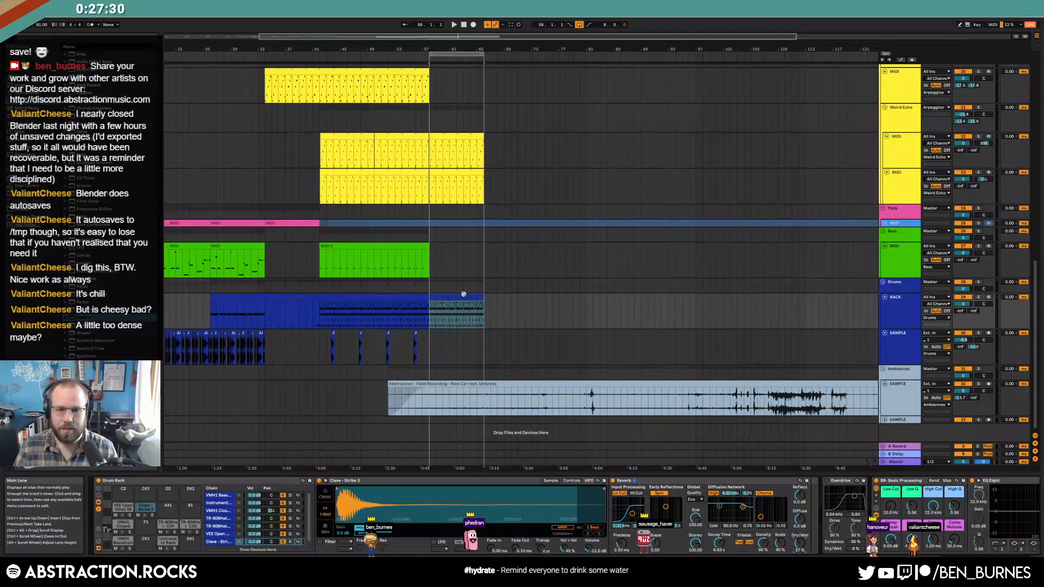
pyautogui.doubleClick(457, 311)
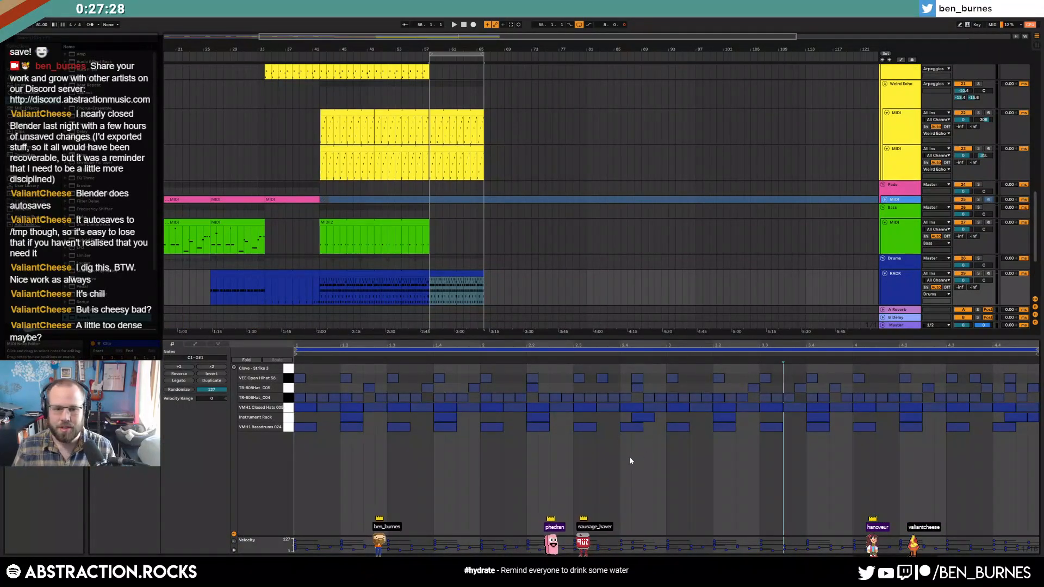
pyautogui.click(630, 457)
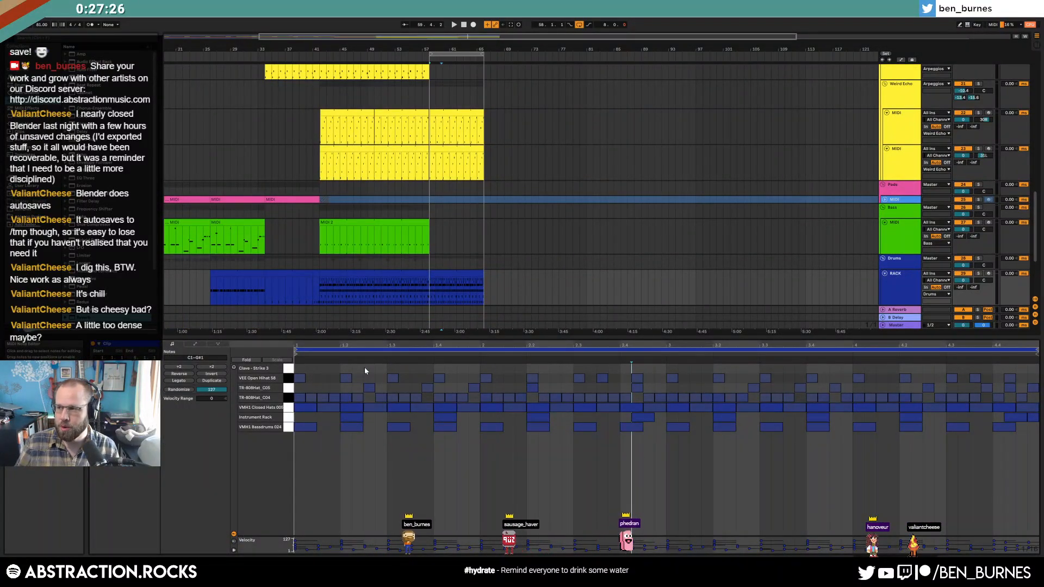
pyautogui.press('space')
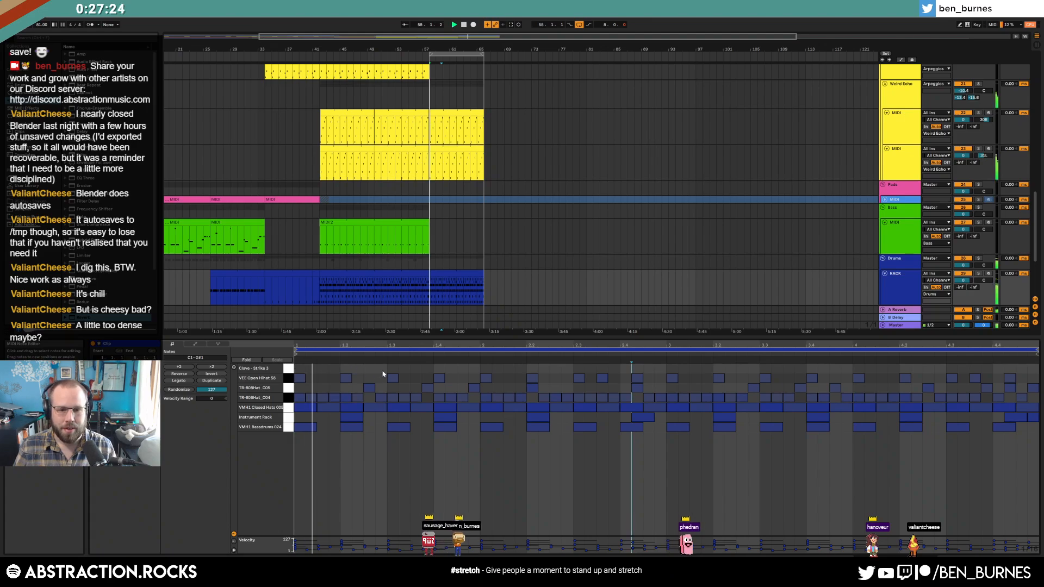
# Step: Add clave hits on beat 1.4 and just after beat 2.4, and duplicate the two-bar pattern
pyautogui.moveTo(438, 369); pyautogui.dragTo(455, 347)
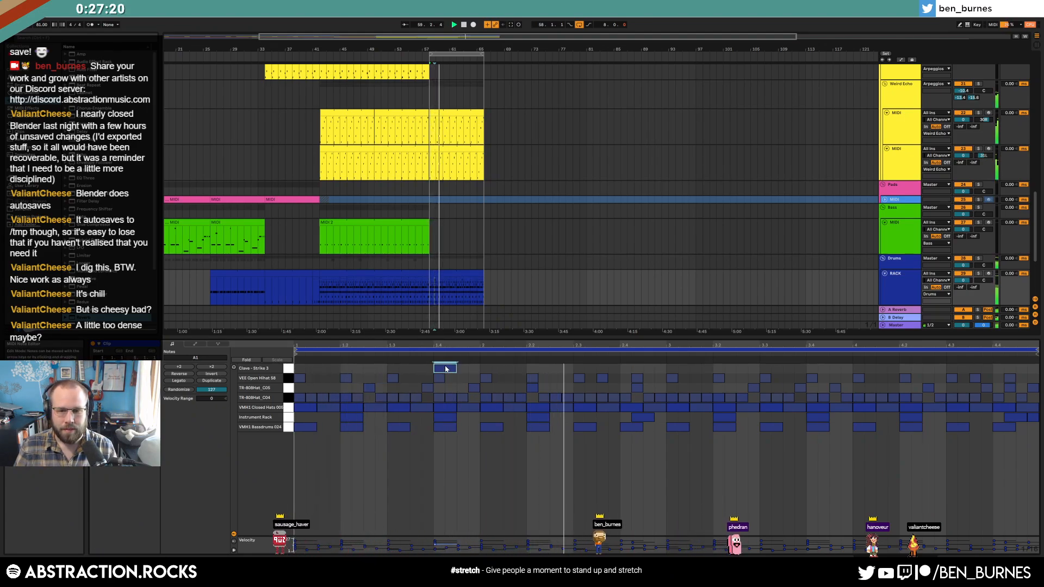
pyautogui.click(644, 370)
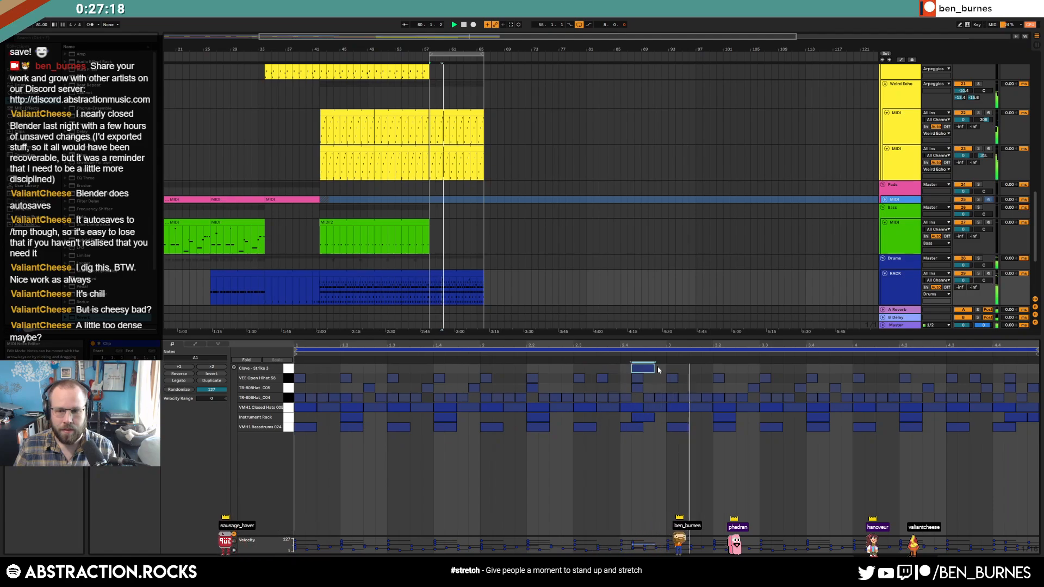
pyautogui.moveTo(666, 367); pyautogui.dragTo(296, 352)
pyautogui.hotkey('ctrl', 'd')
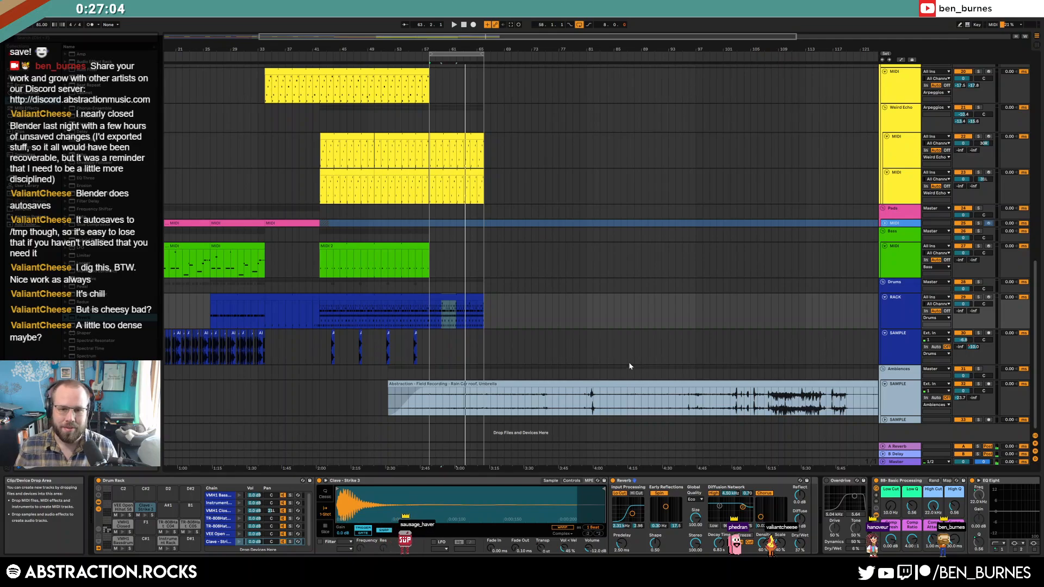
# Step: Extend the looped drum clip to bar 74 and duplicate the two Weird Echo clips over the same added bars
pyautogui.moveTo(431, 310); pyautogui.dragTo(538, 307)
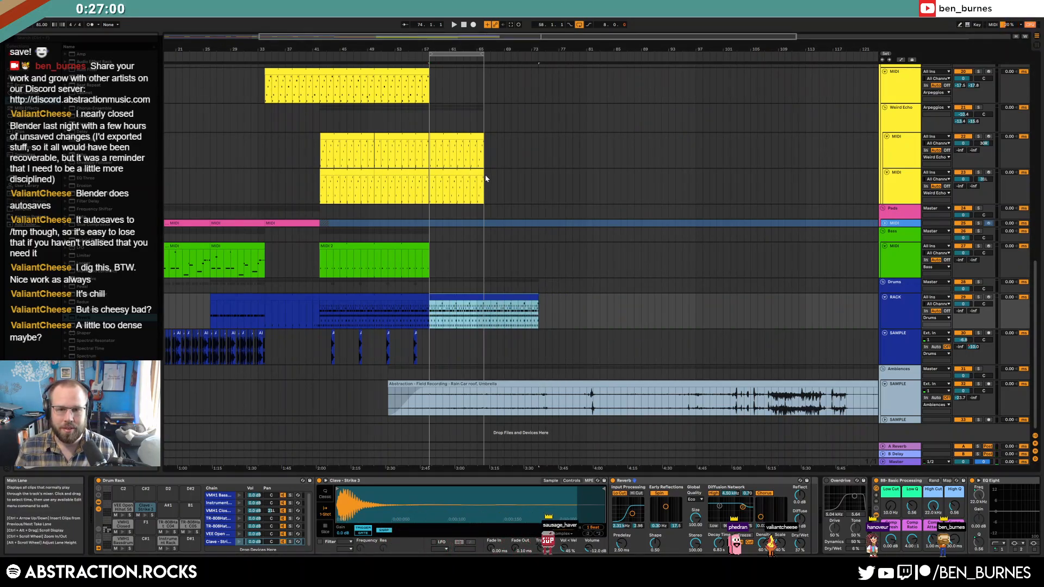
pyautogui.moveTo(485, 153); pyautogui.dragTo(436, 173)
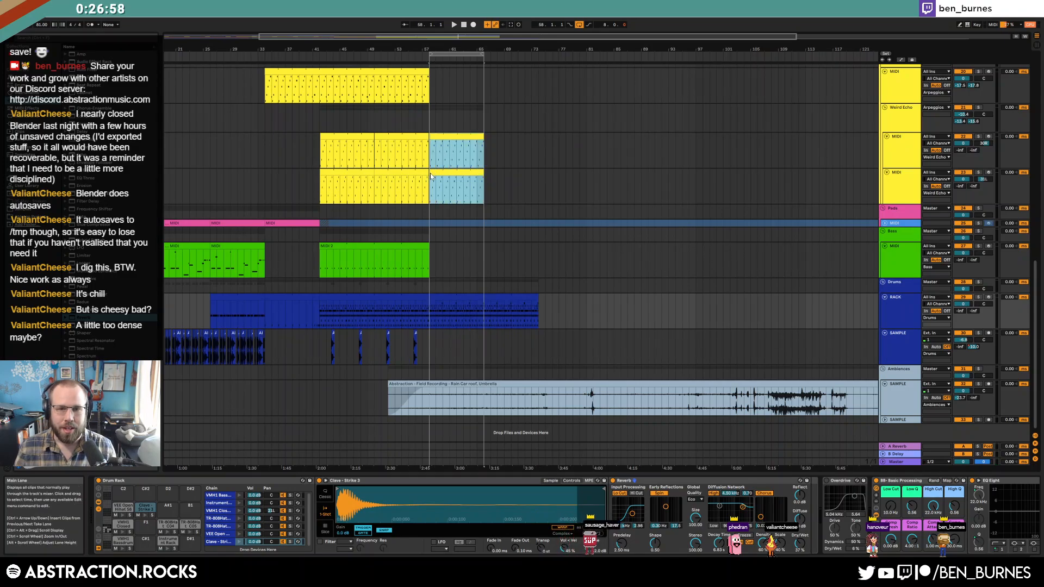
pyautogui.hotkey('ctrl', 'd')
pyautogui.scroll(6, 464, 74)
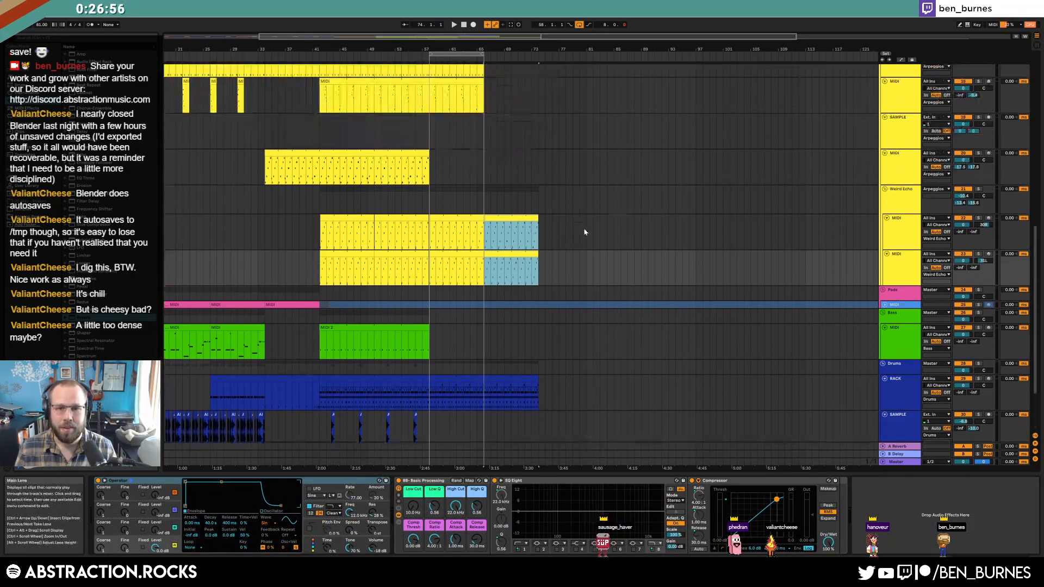
# Step: Lengthen the first two MIDI clips in the Arpeggios group to bar 74
pyautogui.click(477, 171)
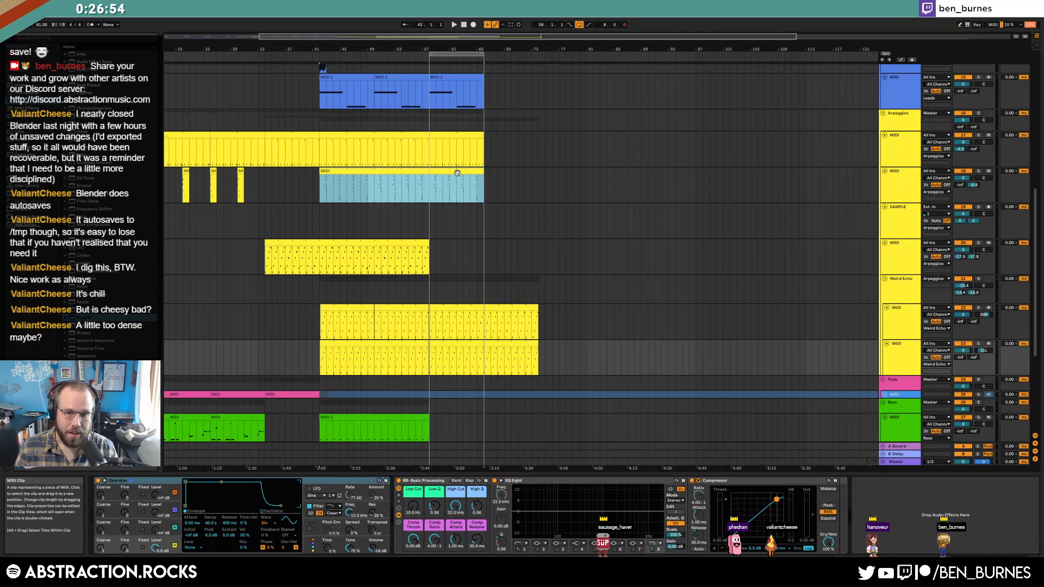
pyautogui.moveTo(484, 174); pyautogui.dragTo(535, 181)
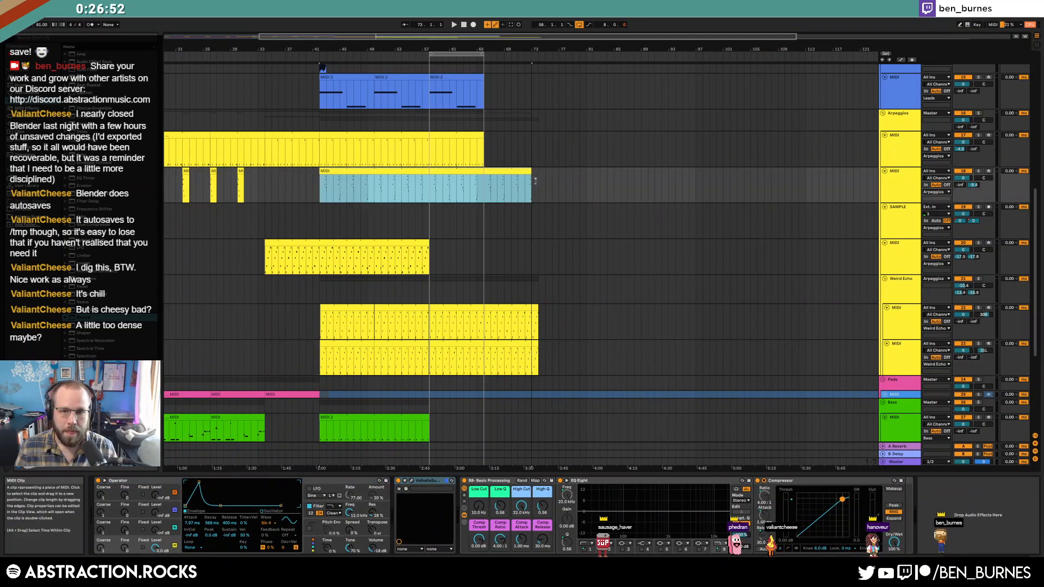
pyautogui.moveTo(481, 137); pyautogui.dragTo(536, 137)
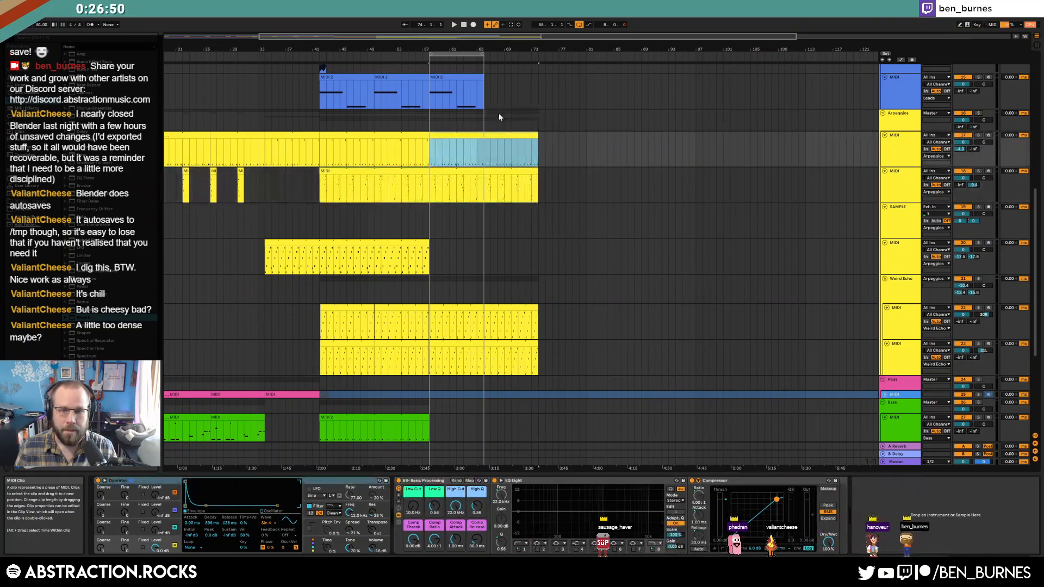
# Step: Duplicate the looped section's lowest Leads MIDI clip, vocal loop samples and recorded MIDI clip to fill up to bar 74
pyautogui.click(482, 78)
pyautogui.hotkey('ctrl', 'd')
pyautogui.scroll(4, 564, 150)
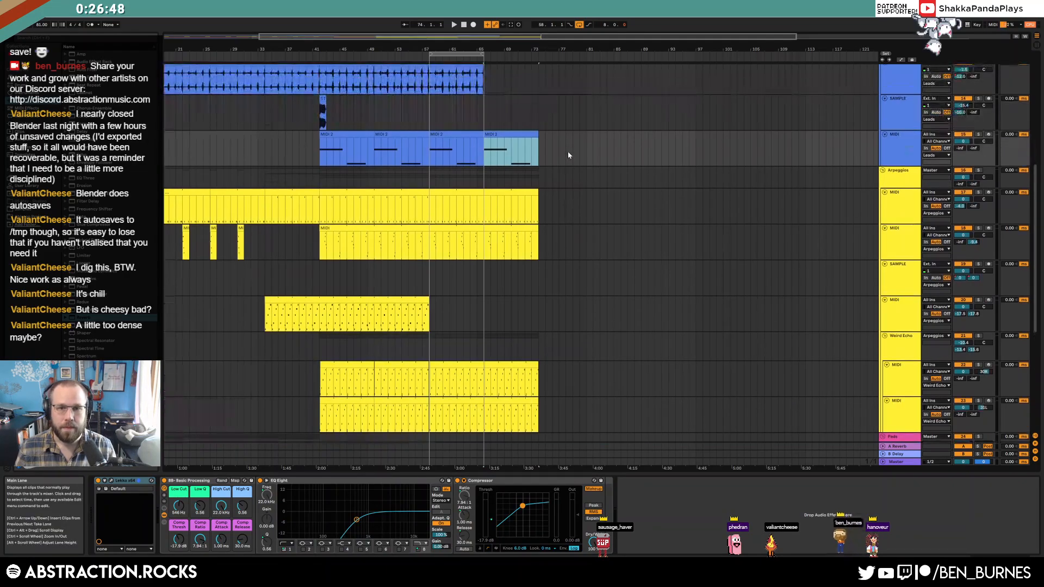
pyautogui.click(482, 152)
pyautogui.hotkey('ctrl', 'd')
pyautogui.scroll(2, 484, 150)
pyautogui.click(473, 119)
pyautogui.hotkey('ctrl', 'd')
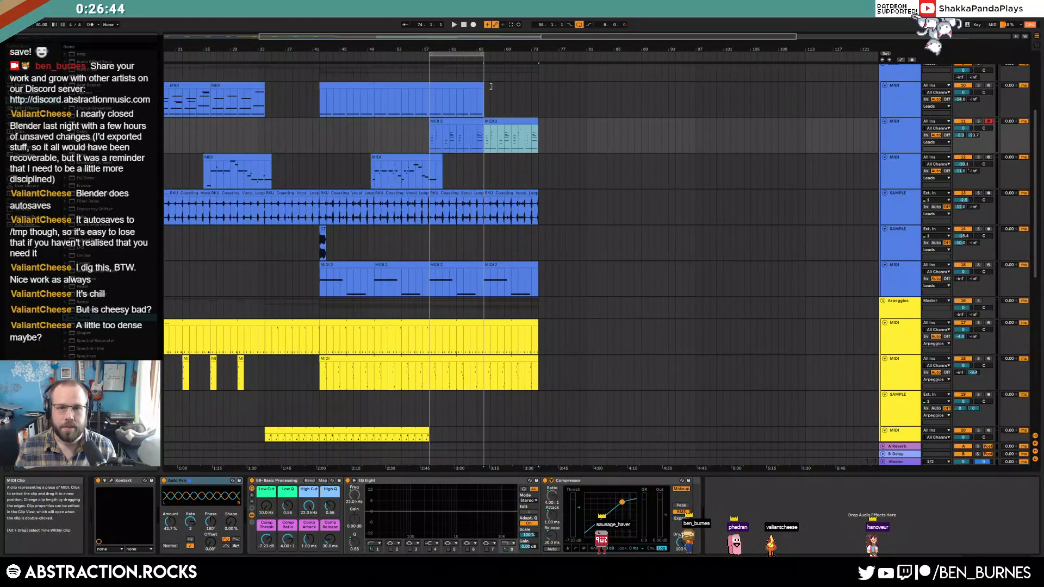
# Step: Lengthen the remaining long Leads MIDI clip to bar 74, extend the loop to 16 bars, and start playback
pyautogui.moveTo(486, 85); pyautogui.dragTo(541, 98)
pyautogui.moveTo(485, 54); pyautogui.dragTo(539, 54)
pyautogui.press('space')
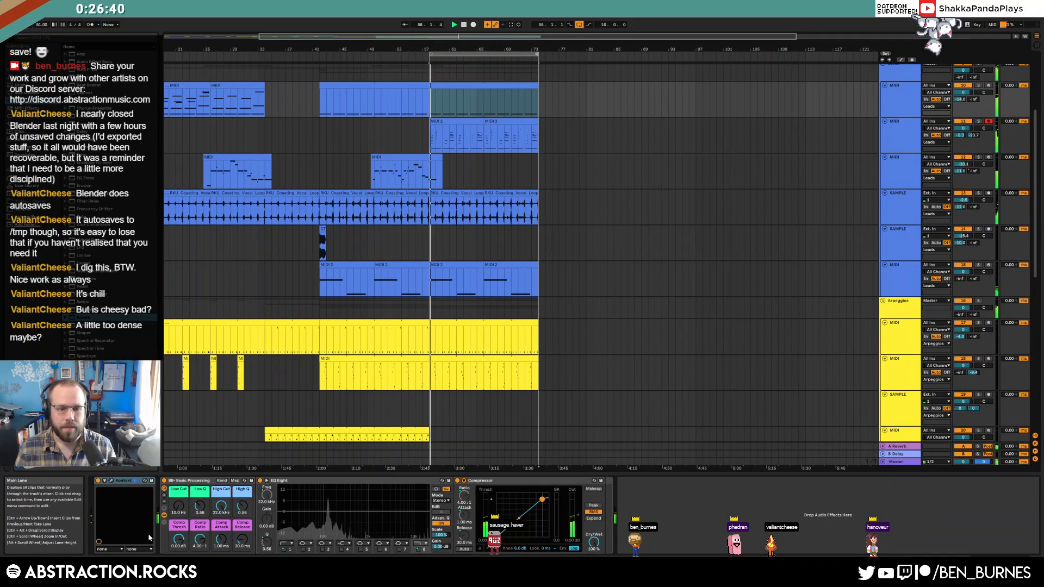
# Step: Switch to Splice, preview and download SO_CSGR_85_vocal_harmony_limestone_Cm.wav from the vocal results, and move the window clear of the arrangement
pyautogui.hotkey('alt', 'Tab')
pyautogui.moveTo(257, 36); pyautogui.dragTo(603, 71)
pyautogui.scroll(-6, 457, 343)
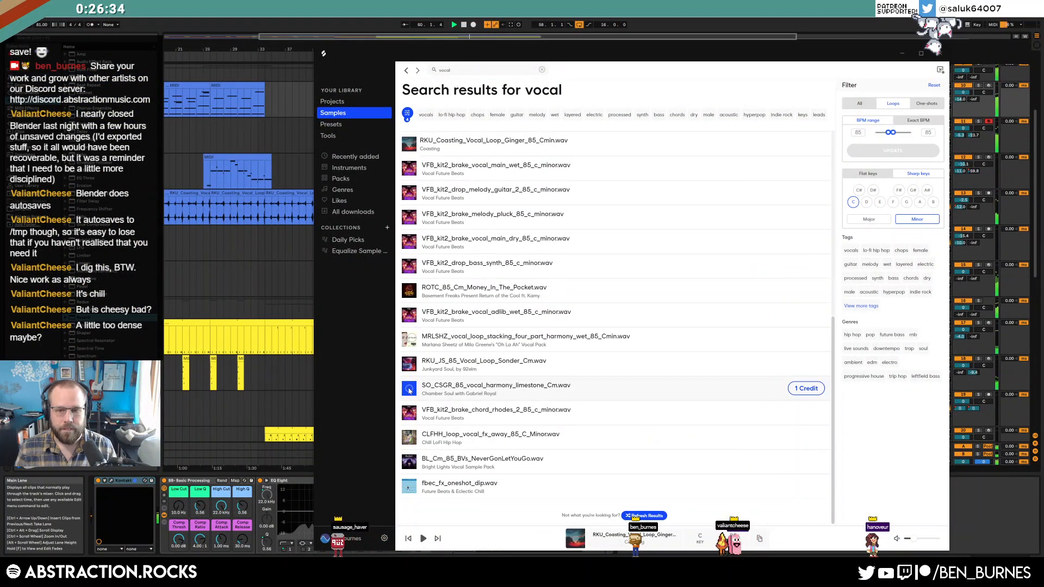
pyautogui.click(410, 390)
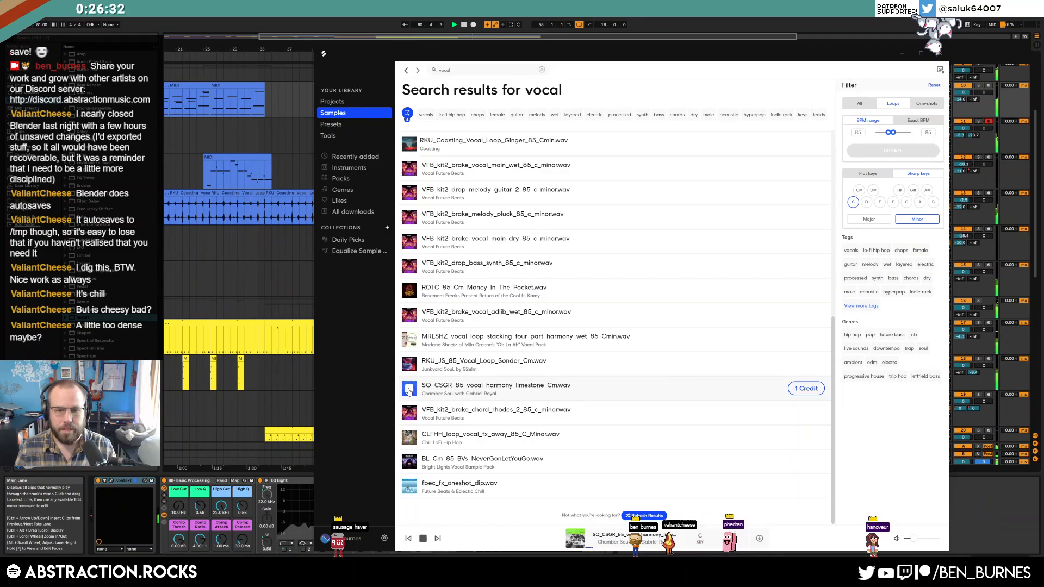
pyautogui.click(409, 389)
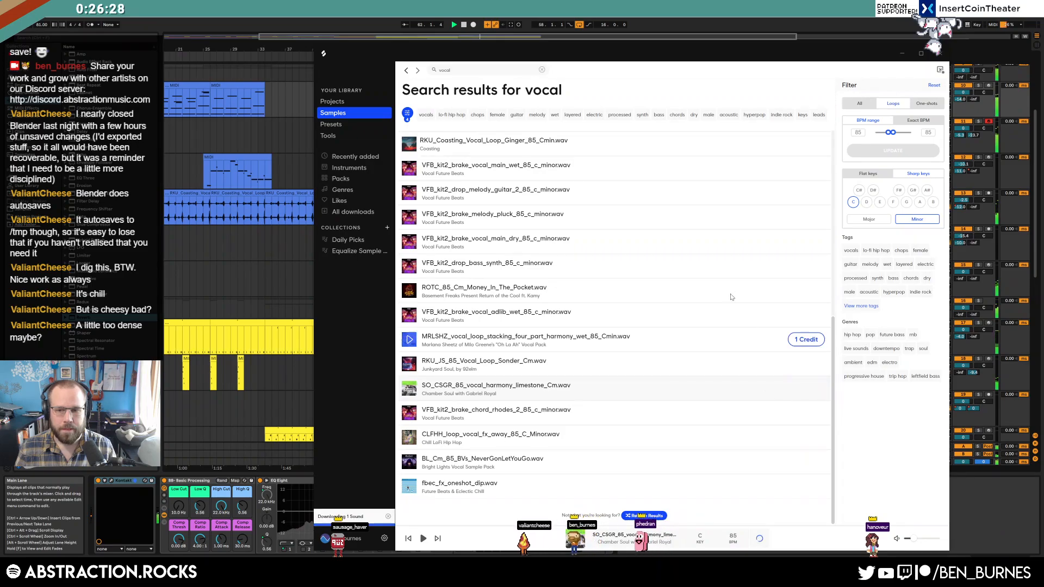
pyautogui.moveTo(619, 58); pyautogui.dragTo(232, 109)
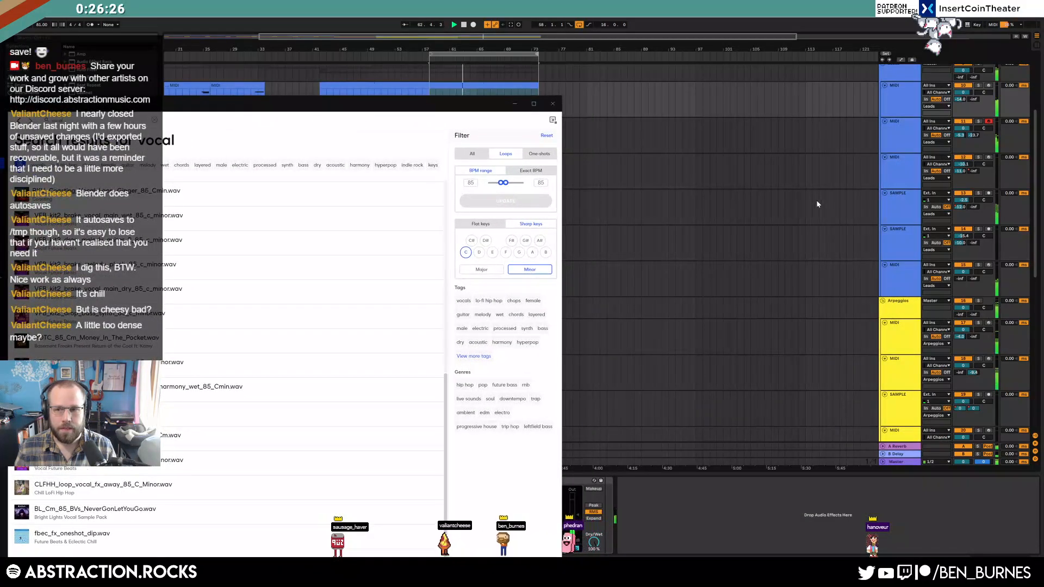
# Step: Add a new MIDI track below the existing one in the Pads group and delete the stray audio track
pyautogui.scroll(-3, 762, 279)
pyautogui.scroll(-5, 756, 338)
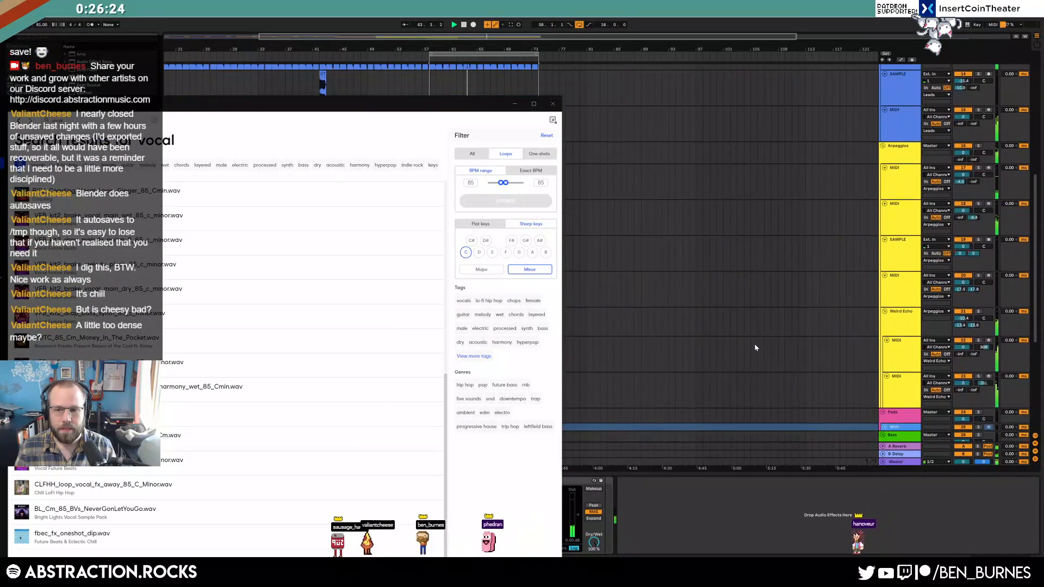
pyautogui.click(897, 330)
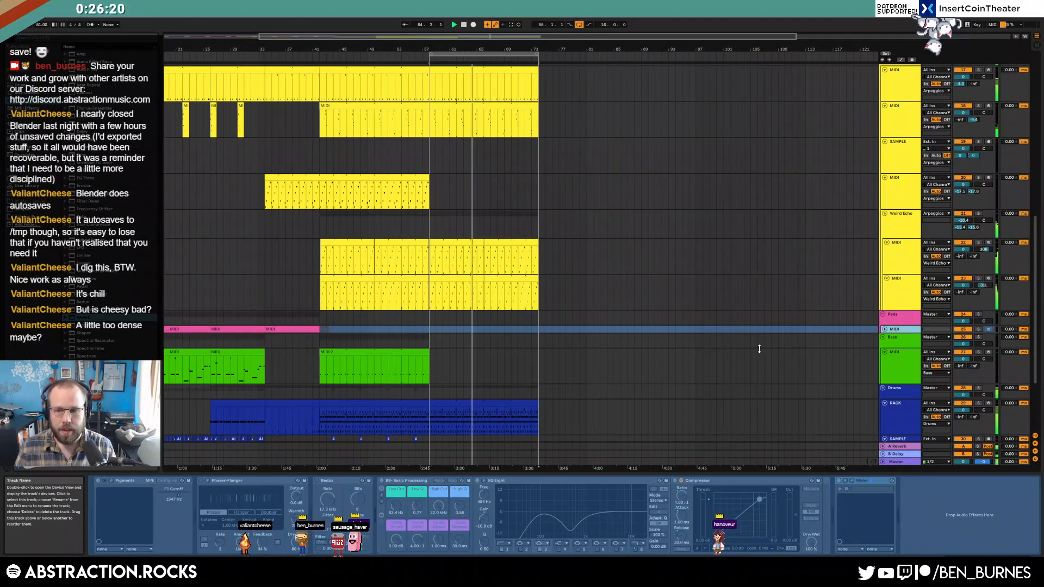
pyautogui.hotkey('ctrl', 't')
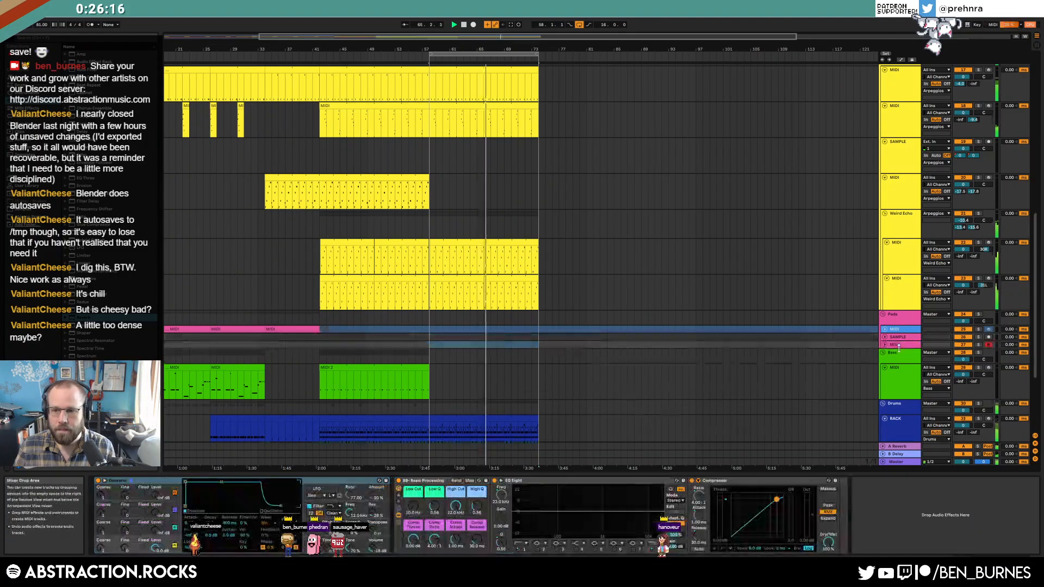
pyautogui.hotkey('ctrl', 'shift', 't')
pyautogui.press('Delete')
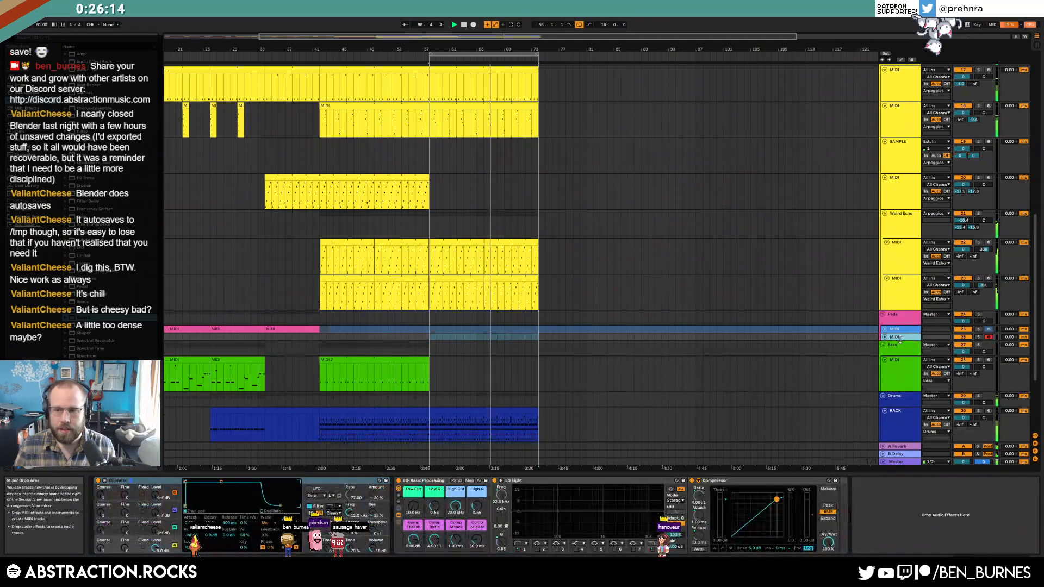
# Step: Load SO_CSGR_85_vocal_harmony_limestone_Cm.wav from Splice into the new Pads track's sampler and set it to slicing playback
pyautogui.hotkey('alt', 'Tab')
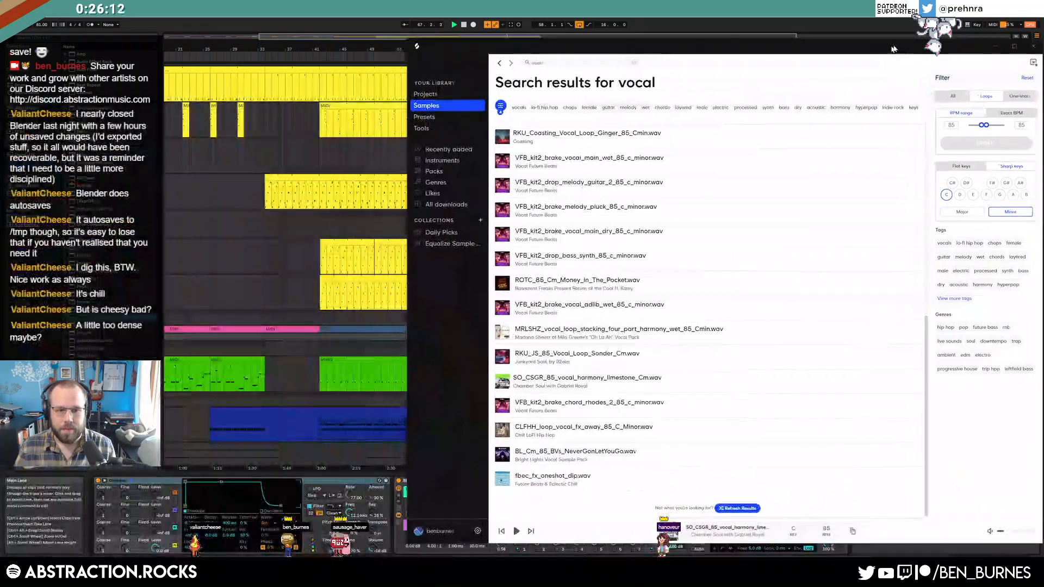
pyautogui.moveTo(573, 381); pyautogui.dragTo(203, 482)
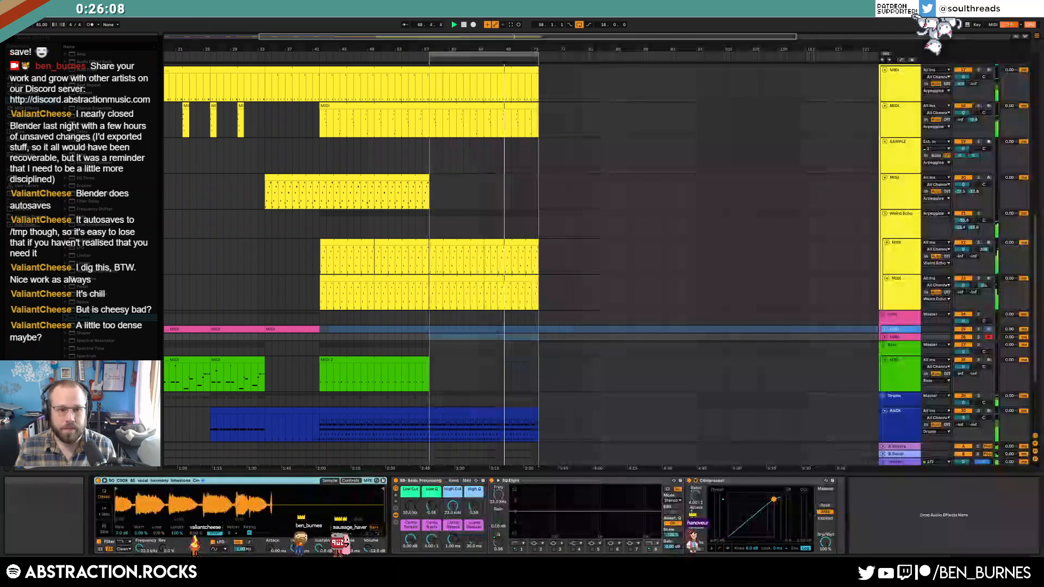
pyautogui.click(106, 530)
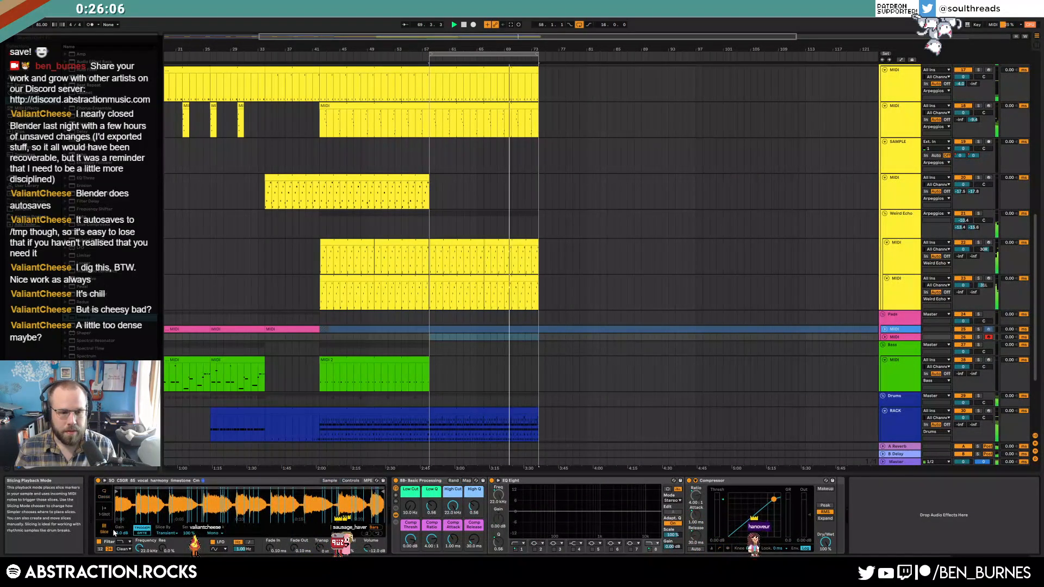
# Step: Set the vocal sampler's slice sensitivity to 77% and its fade-in to 104 ms
pyautogui.moveTo(186, 535); pyautogui.dragTo(186, 549)
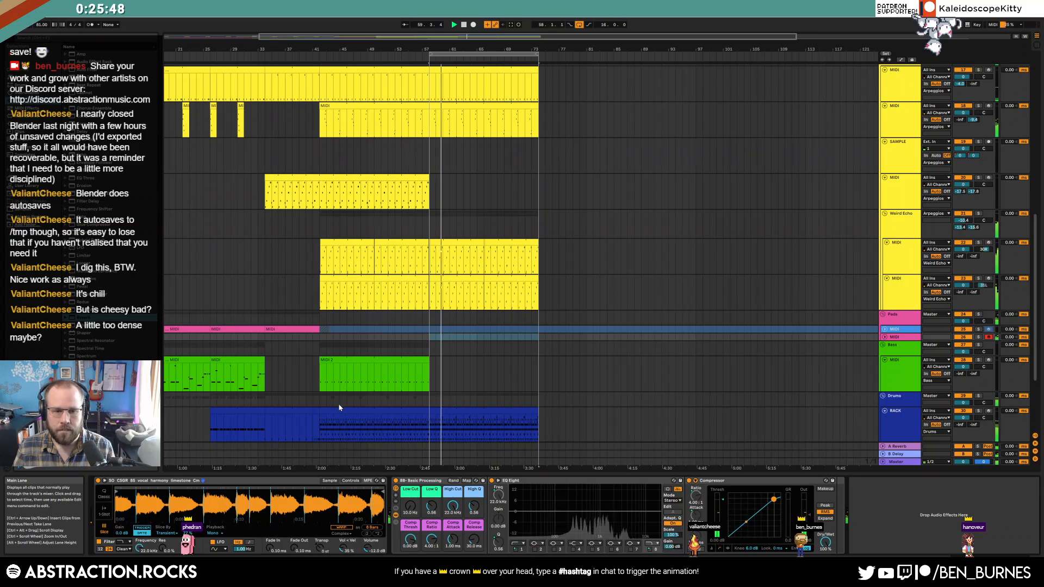
pyautogui.moveTo(268, 548); pyautogui.dragTo(268, 522)
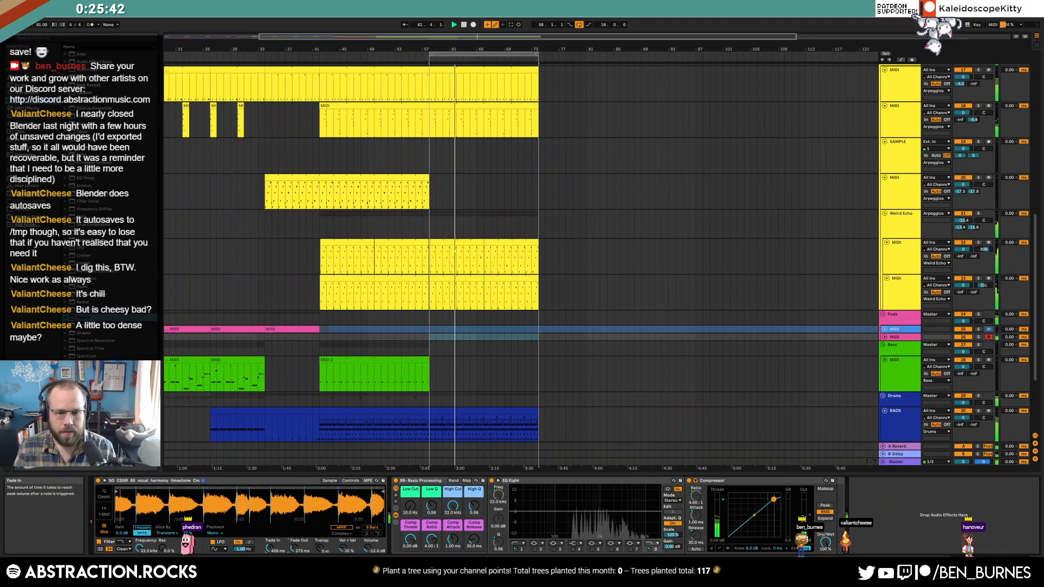
pyautogui.moveTo(269, 548); pyautogui.dragTo(268, 551)
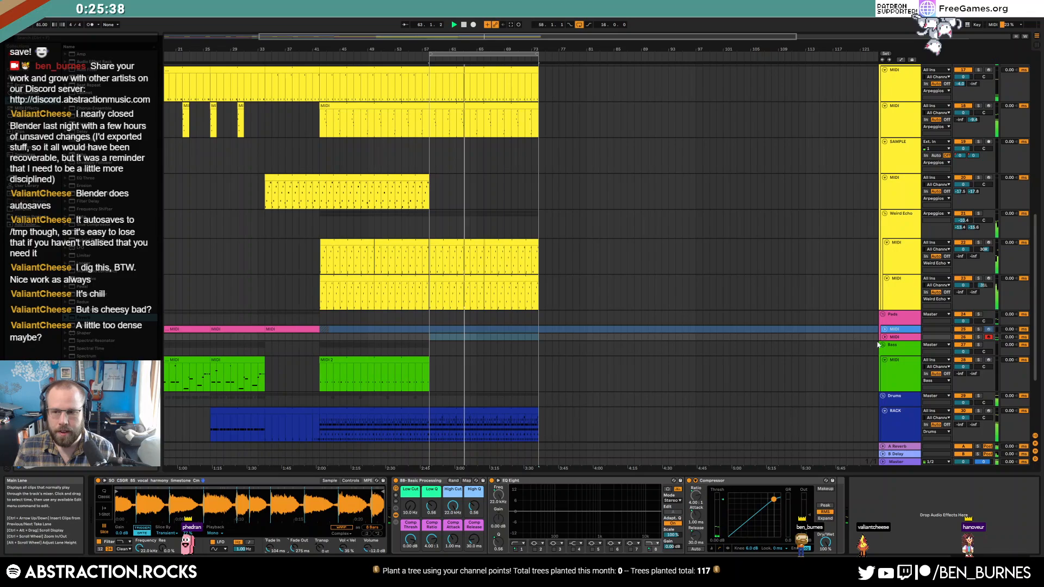
# Step: Expand the new vocal Pads track and raise its send levels to the return tracks
pyautogui.click(885, 337)
pyautogui.moveTo(961, 351)
pyautogui.mouseDown()
pyautogui.moveTo(961, 338)
pyautogui.moveTo(974, 350)
pyautogui.moveTo(961, 332)
pyautogui.moveTo(962, 361)
pyautogui.mouseUp()
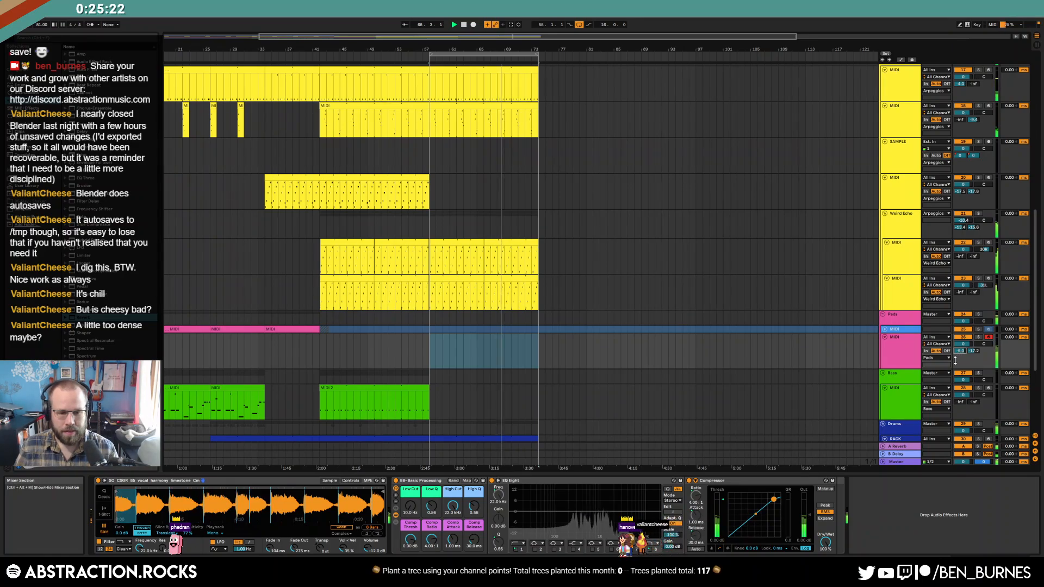
pyautogui.doubleClick(432, 344)
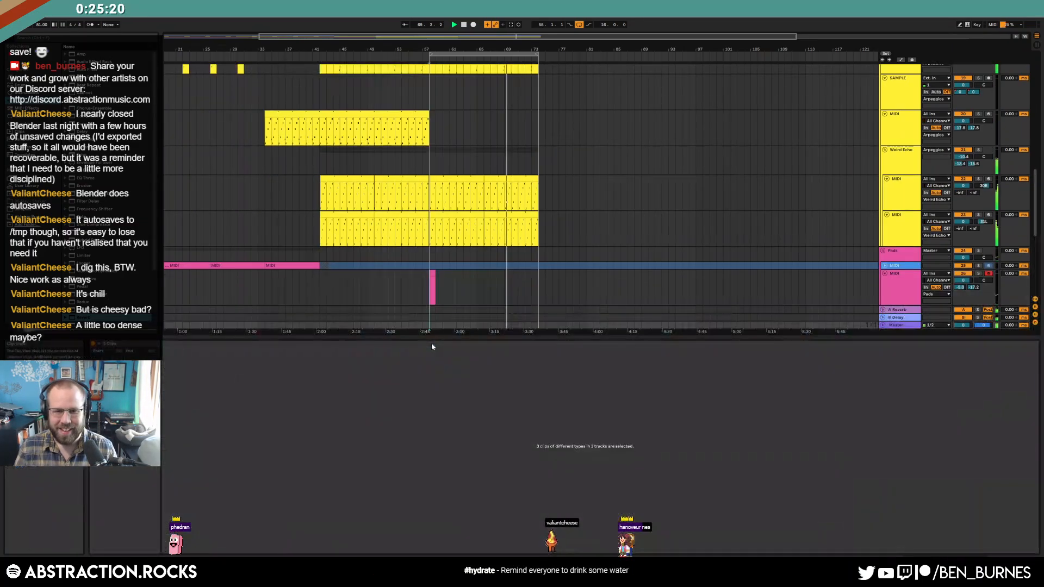
pyautogui.click(433, 274)
pyautogui.press('Delete')
pyautogui.hotkey('shift', 'Tab')
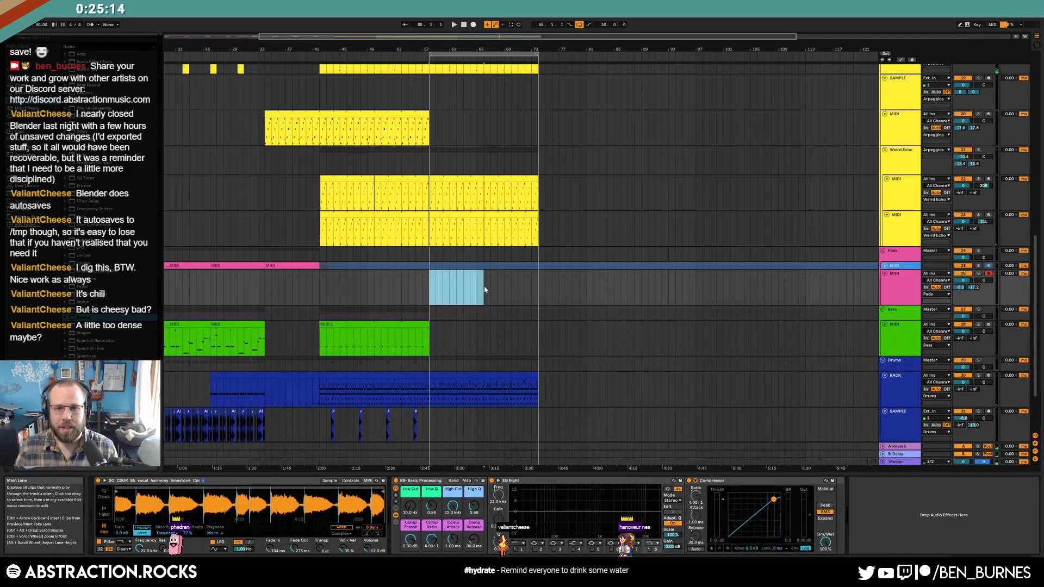
# Step: Create an eight-bar MIDI clip at bar 58 on the vocal Pads track and enter C1 notes early in clip bars 1 and 3
pyautogui.doubleClick(482, 290)
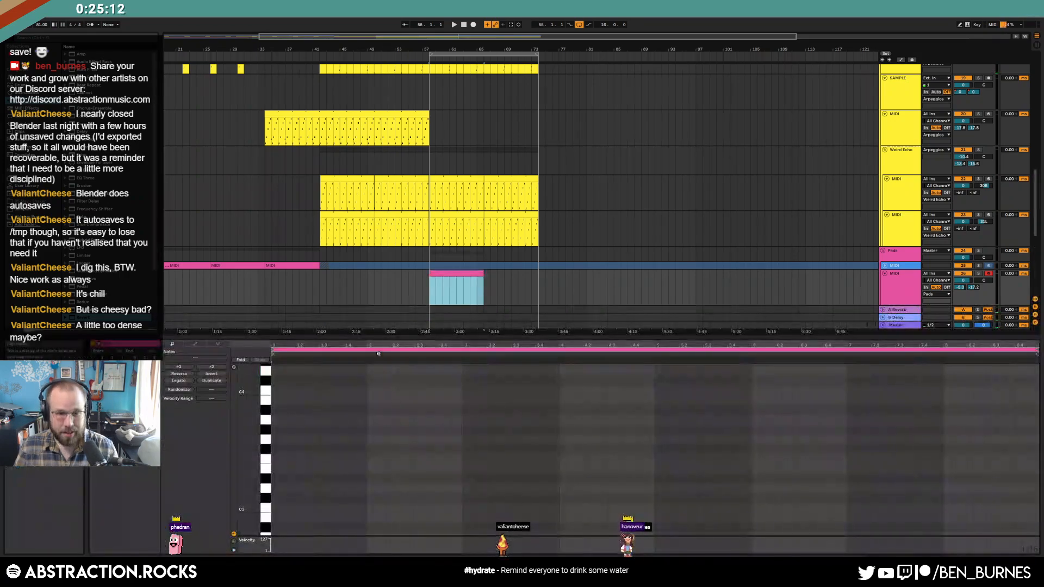
pyautogui.moveTo(250, 492); pyautogui.dragTo(200, 405)
pyautogui.moveTo(252, 491); pyautogui.dragTo(280, 489)
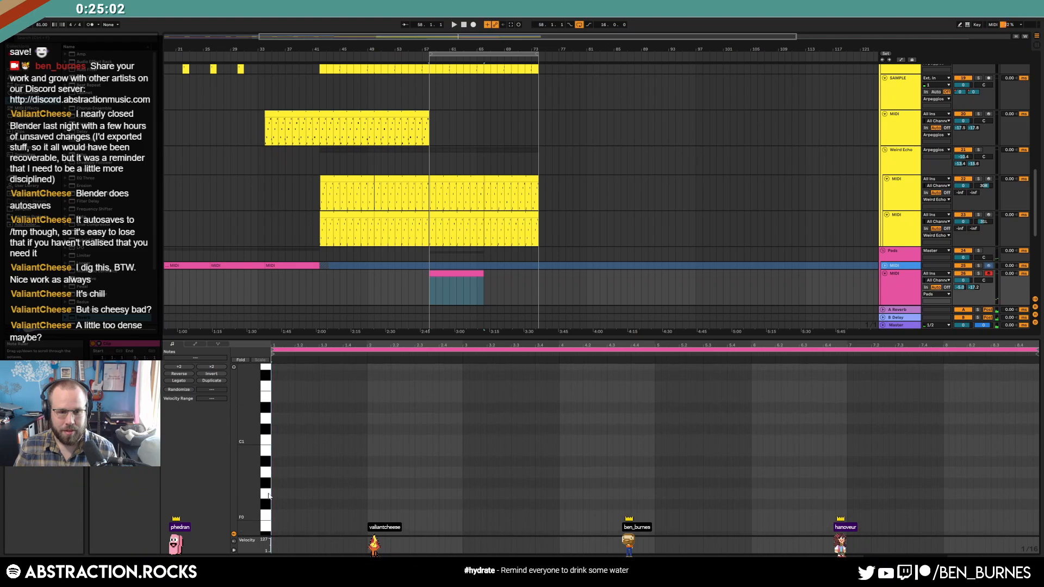
pyautogui.doubleClick(275, 439)
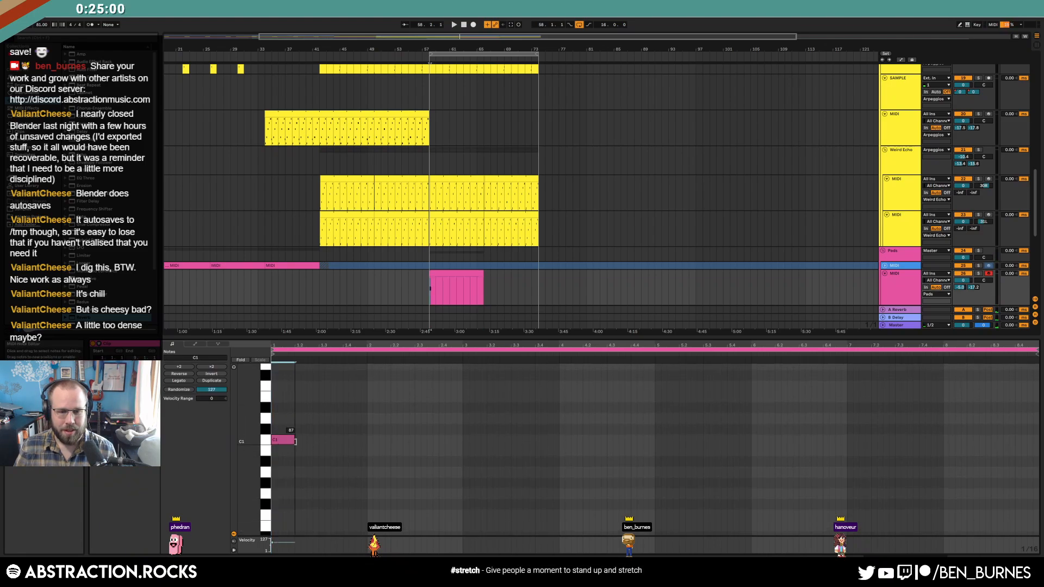
pyautogui.moveTo(278, 443); pyautogui.dragTo(289, 443)
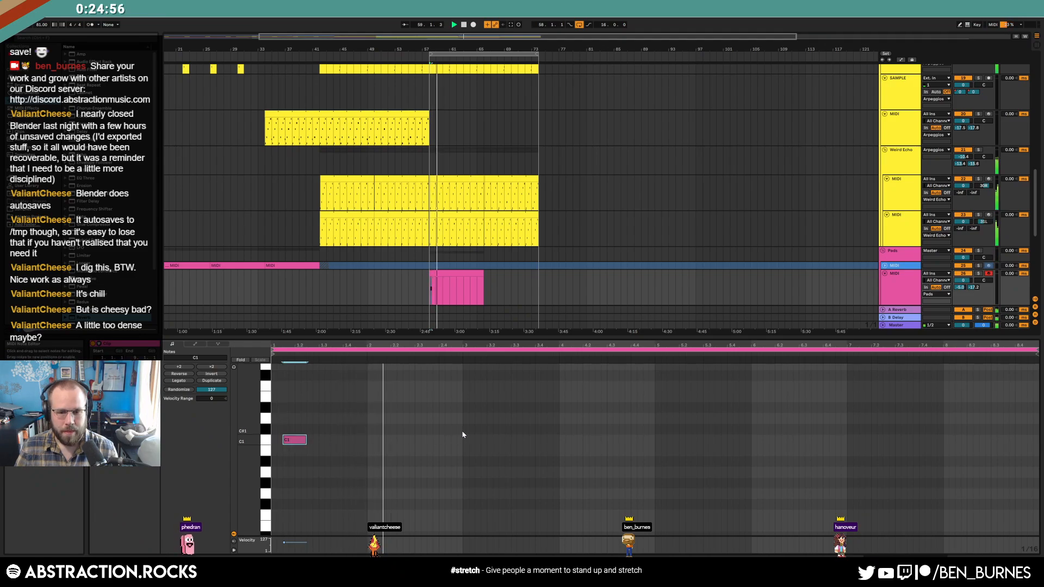
pyautogui.doubleClick(483, 439)
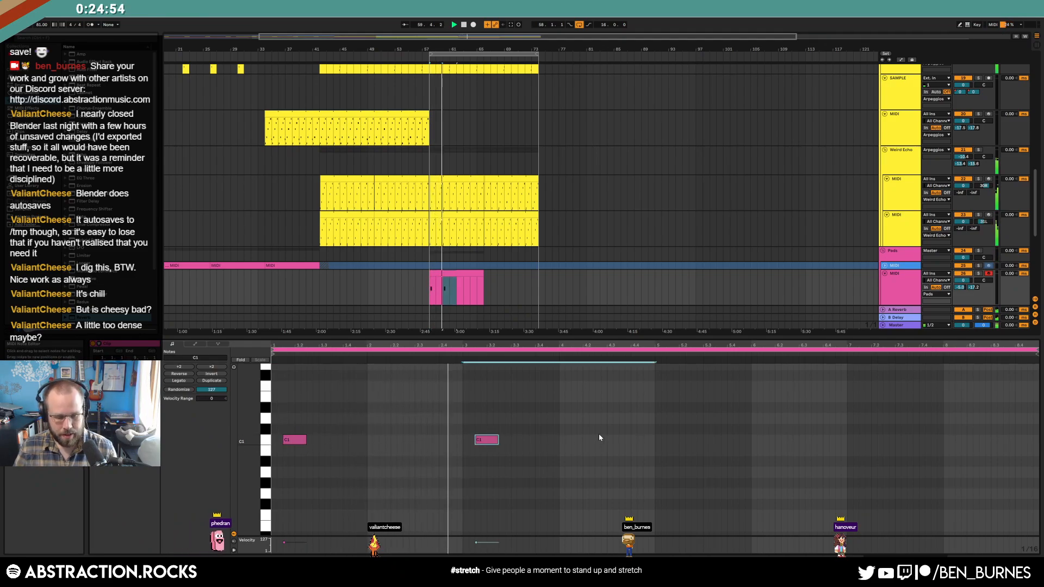
# Step: Add a D1 note in clip bar 4 and nudge the two C1 notes slightly later
pyautogui.doubleClick(636, 418)
pyautogui.moveTo(646, 417); pyautogui.dragTo(652, 409)
pyautogui.moveTo(528, 404); pyautogui.dragTo(171, 514)
pyautogui.press('Right')
pyautogui.press('Right')
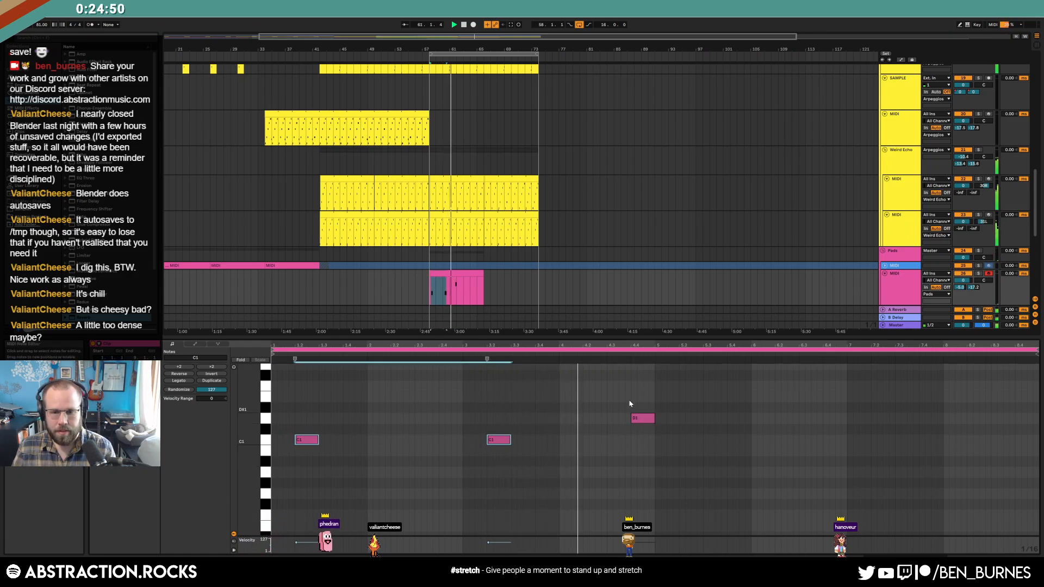
# Step: Move the D1 note earlier to about the start of clip bar 4
pyautogui.moveTo(631, 404); pyautogui.dragTo(655, 463)
pyautogui.press('Left')
pyautogui.press('Left')
pyautogui.press('Left')
pyautogui.press('Left')
pyautogui.press('Left')
pyautogui.press('Left')
pyautogui.press('Left')
pyautogui.press('Left')
pyautogui.press('Left')
pyautogui.press('Left')
pyautogui.press('Left')
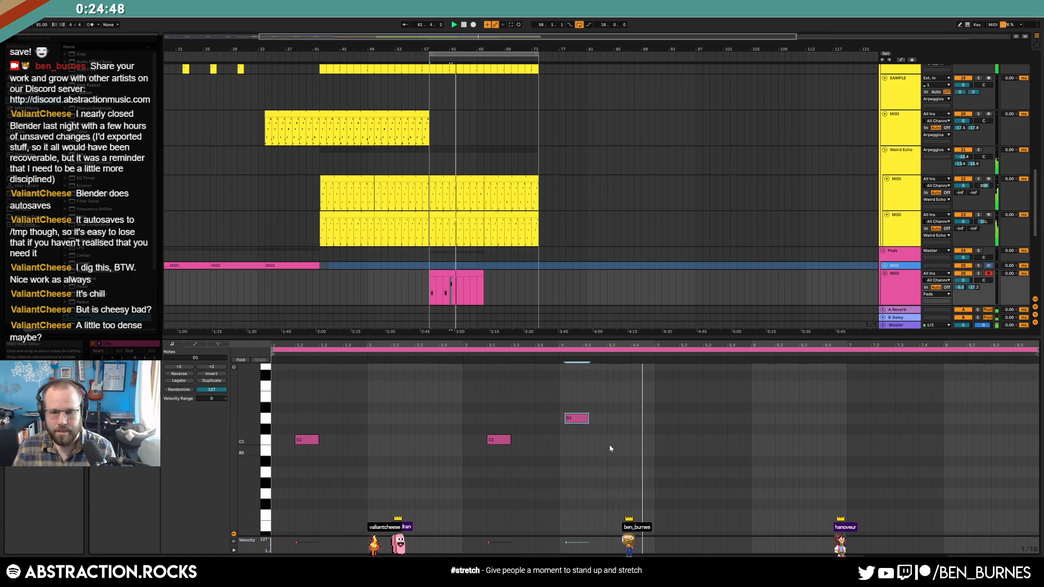
# Step: Lengthen the D1 note to half a bar and duplicate the four-bar note pattern into clip bars 5 to 8
pyautogui.moveTo(581, 418); pyautogui.dragTo(222, 478)
pyautogui.hotkey('ctrl', 'd')
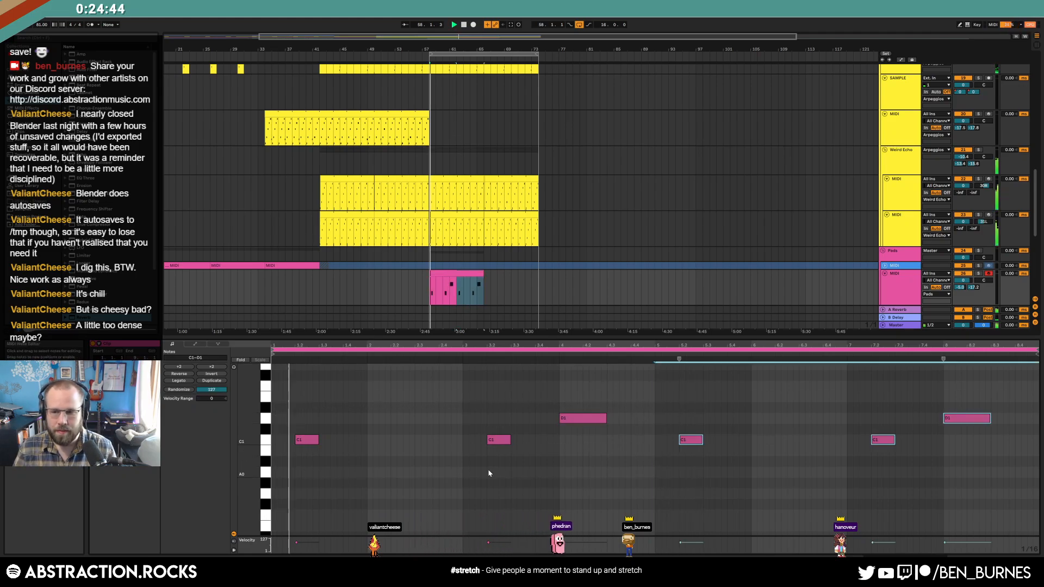
pyautogui.hotkey('shift', 'Tab')
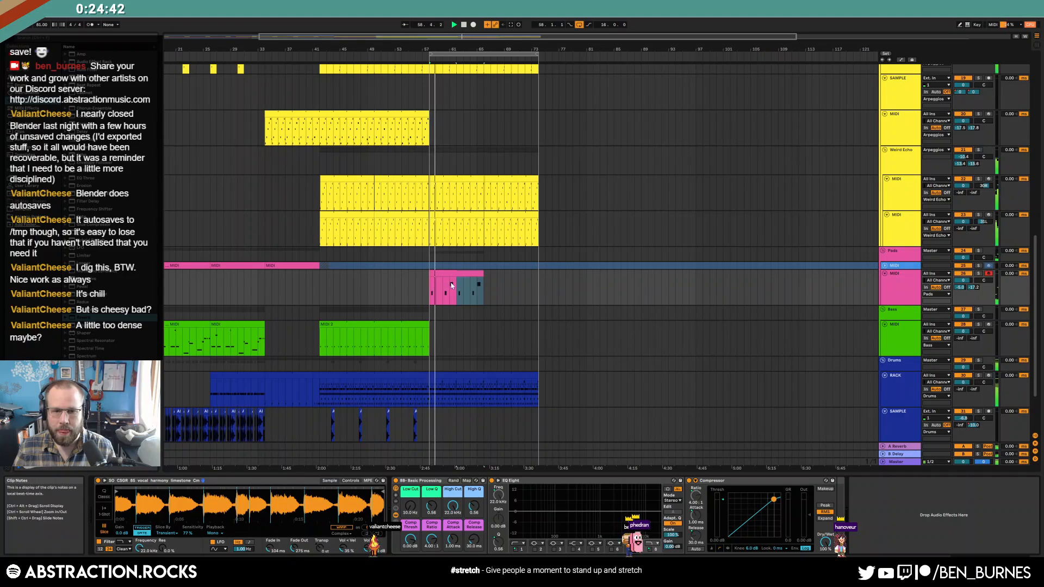
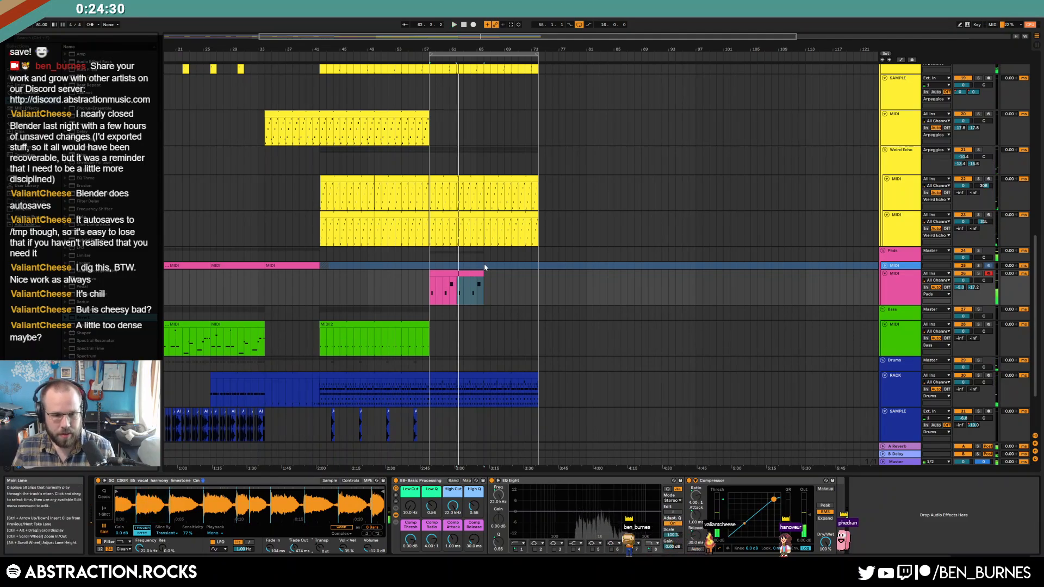
# Step: Lower both D1 notes in the vocal clip by a semitone to C#1
pyautogui.doubleClick(461, 272)
pyautogui.moveTo(541, 393); pyautogui.dragTo(990, 432)
# Step: Raise the Low Cut in the vocal Pads track's processing rack and extend its MIDI clip to bar 74
pyautogui.click(899, 297)
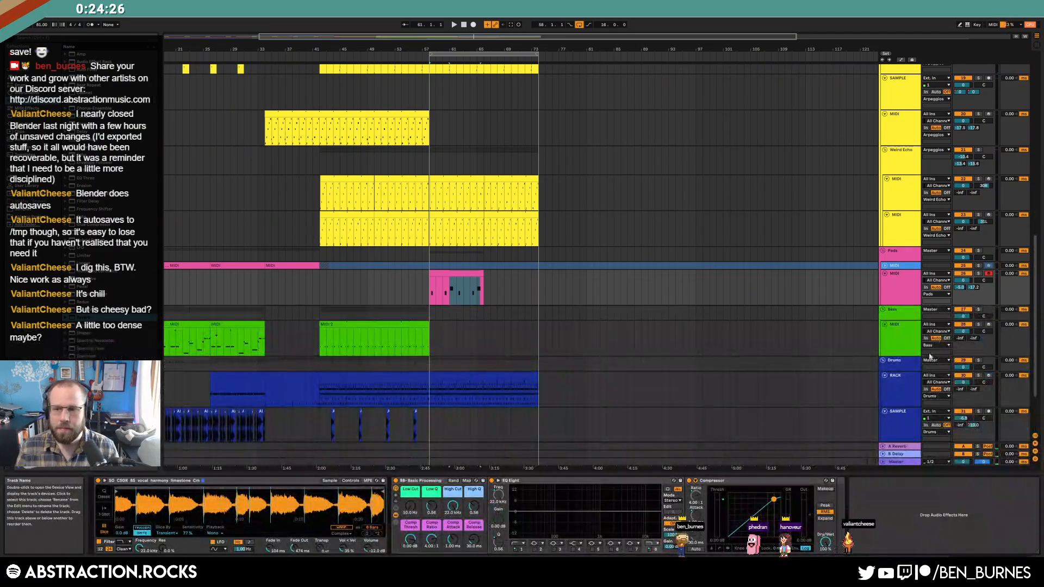
pyautogui.moveTo(410, 506); pyautogui.dragTo(411, 471)
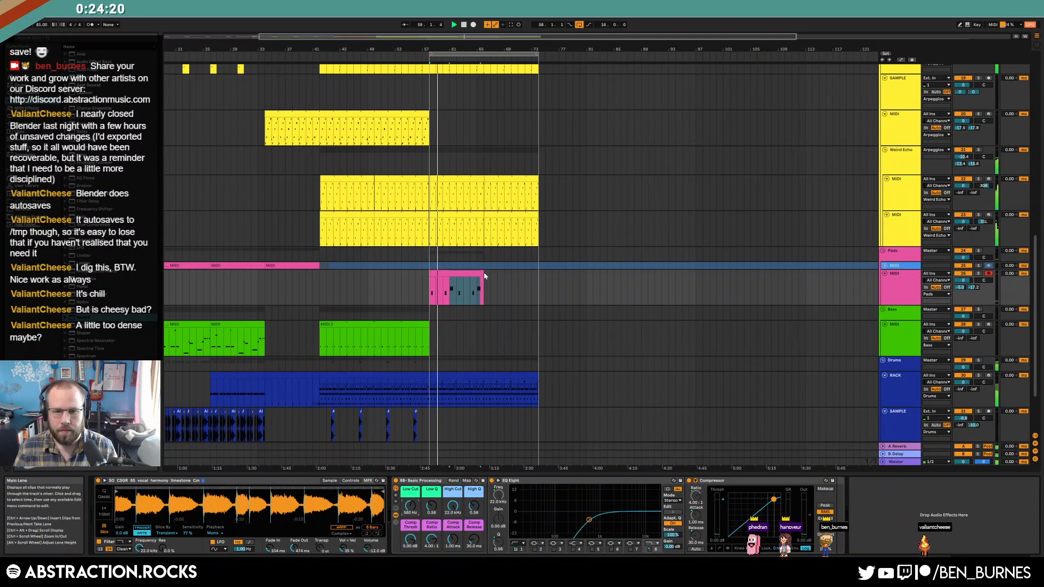
pyautogui.moveTo(483, 275); pyautogui.dragTo(544, 278)
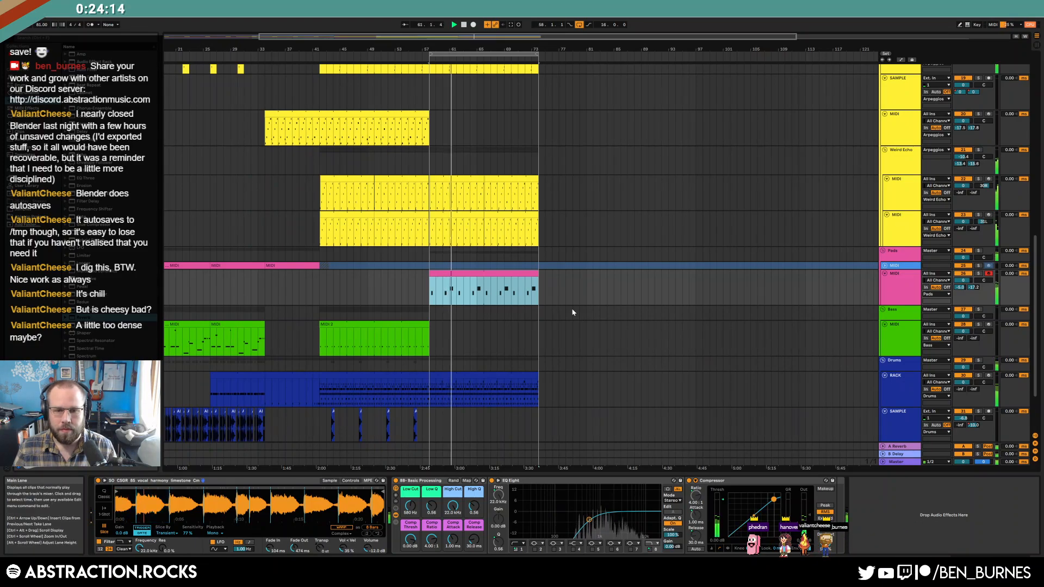
# Step: Raise the C#1 note in clip bar 4 to D1
pyautogui.doubleClick(484, 304)
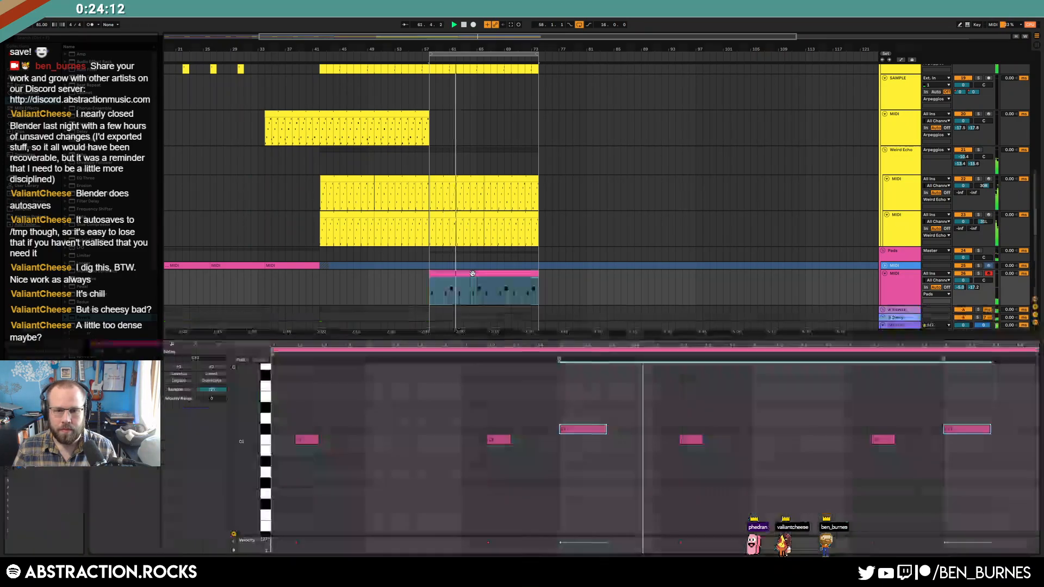
pyautogui.moveTo(584, 463); pyautogui.dragTo(584, 463)
pyautogui.press('Up')
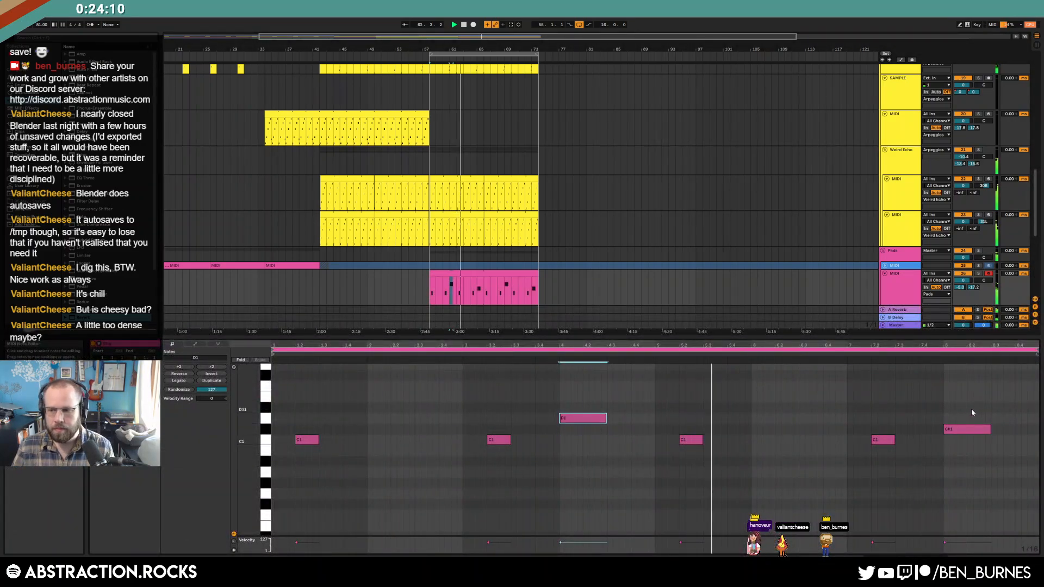
pyautogui.hotkey('shift', 'Tab')
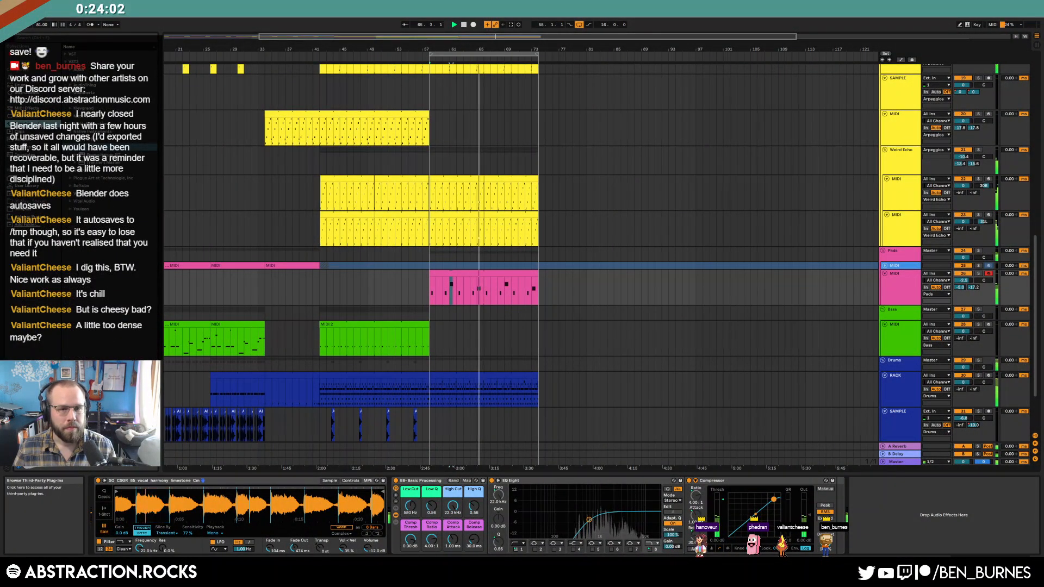
# Step: Set the long note in clip bar 4 to C#1 and the one in clip bar 8 to D1
pyautogui.doubleClick(471, 274)
pyautogui.press('Down')
pyautogui.click(963, 429)
pyautogui.press('Up')
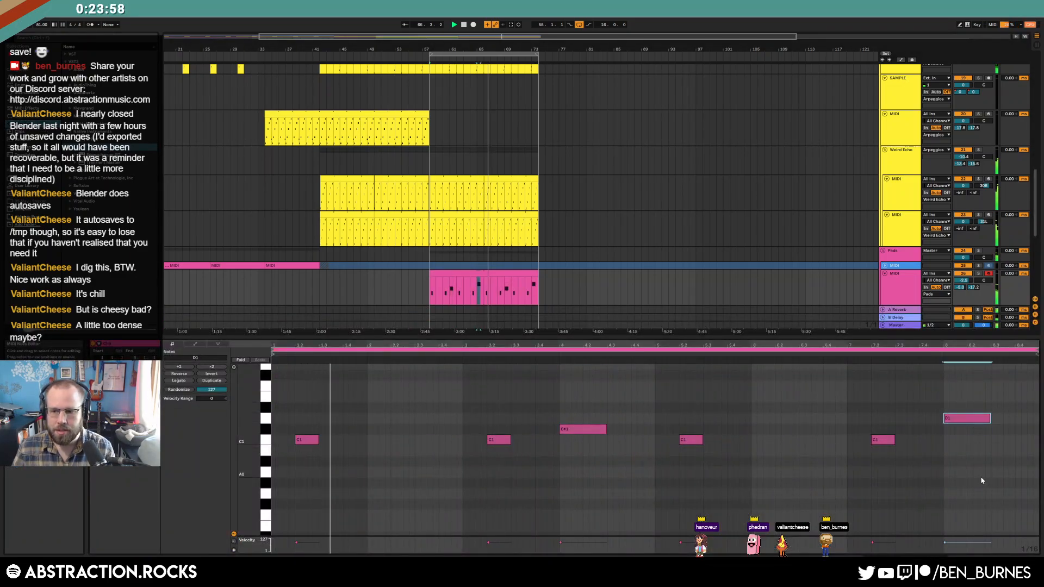
pyautogui.hotkey('shift', 'Tab')
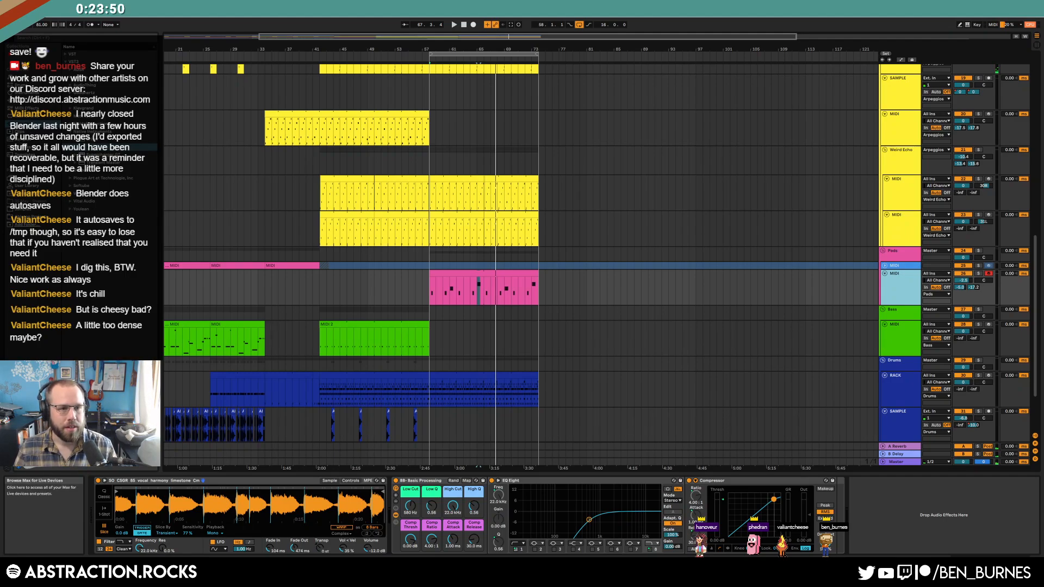
# Step: Add the Wider plug-in at the end of the vocal Pads track's device chain and set its width to 149%
pyautogui.click(68, 56)
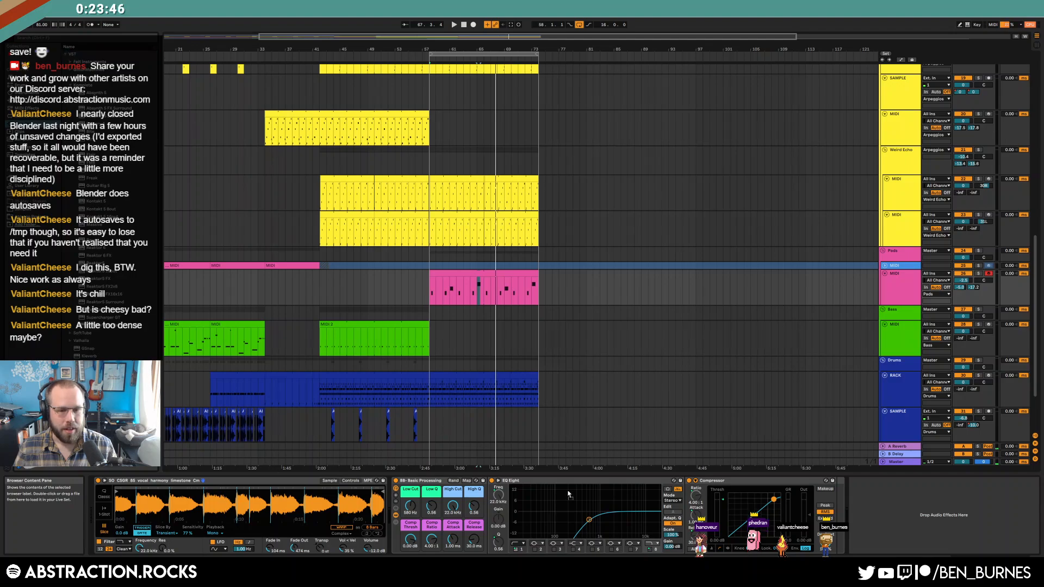
pyautogui.moveTo(838, 506); pyautogui.dragTo(860, 491)
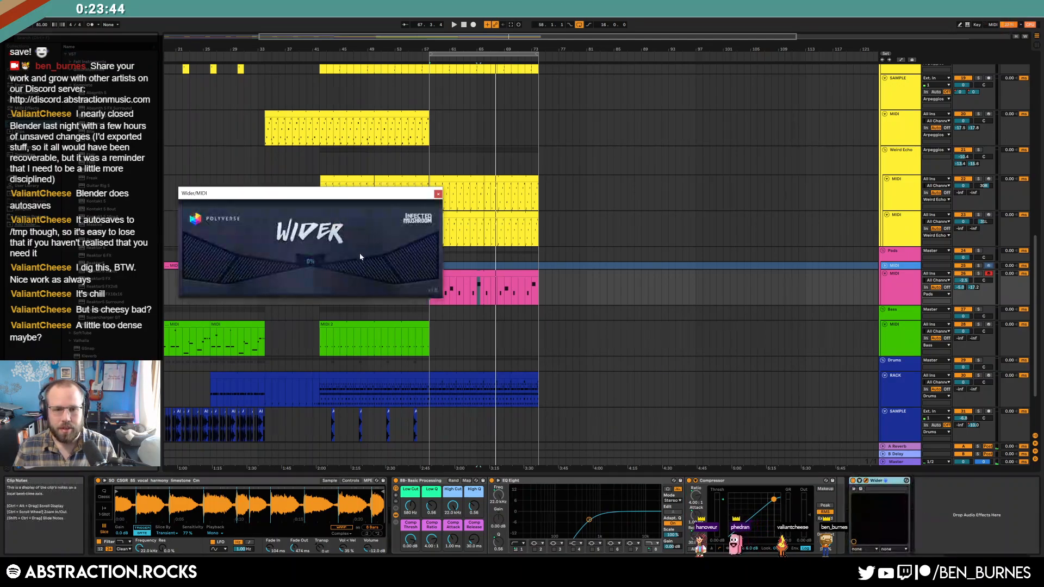
pyautogui.moveTo(388, 260); pyautogui.dragTo(470, 263)
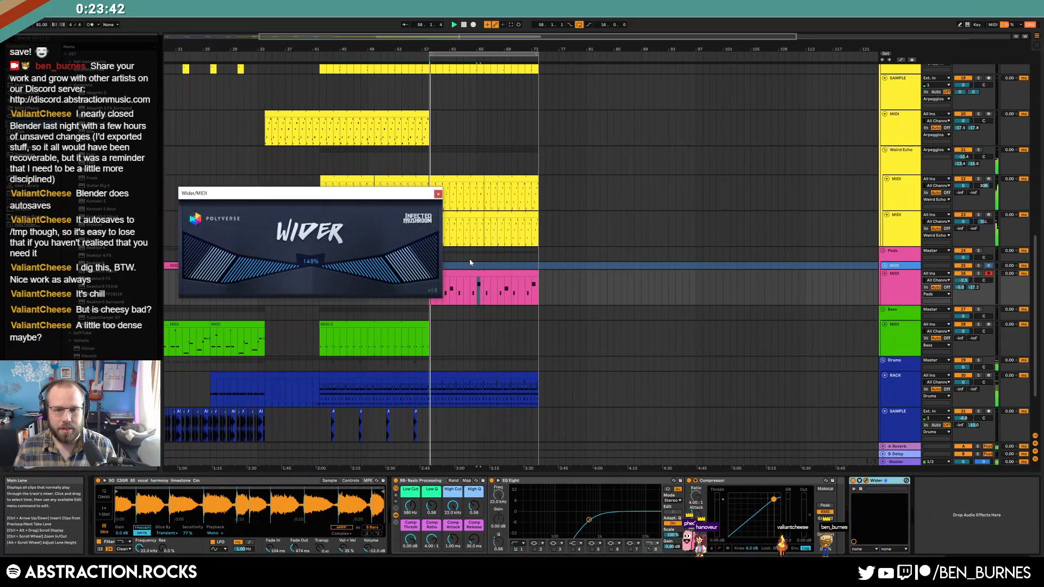
pyautogui.click(438, 194)
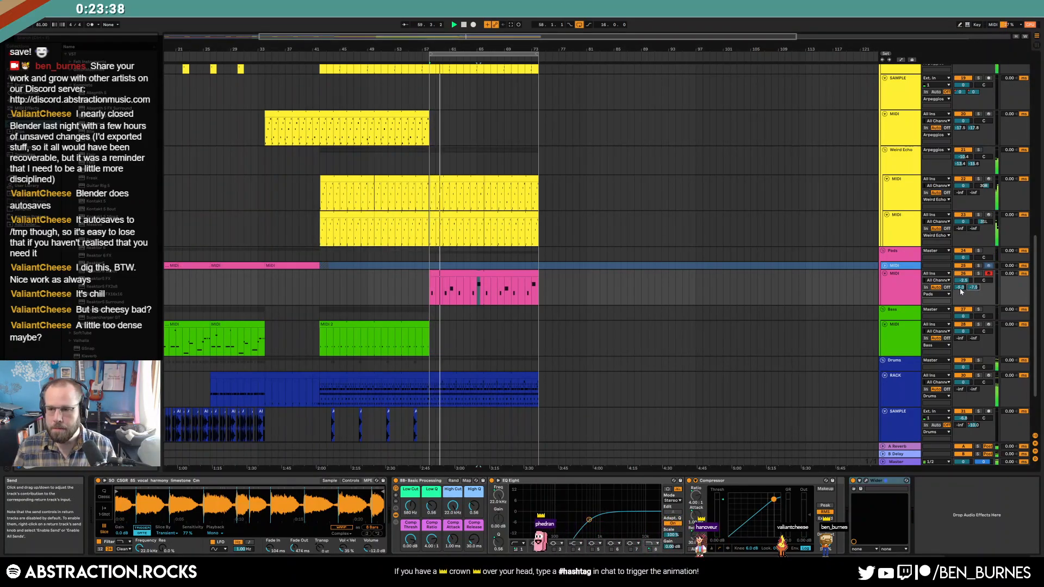
# Step: Undo the pitch change on the long note in clip bar 4 of the vocal Pads clip and lower the one in bar 8 to C#1
pyautogui.hotkey('shift', 'Tab')
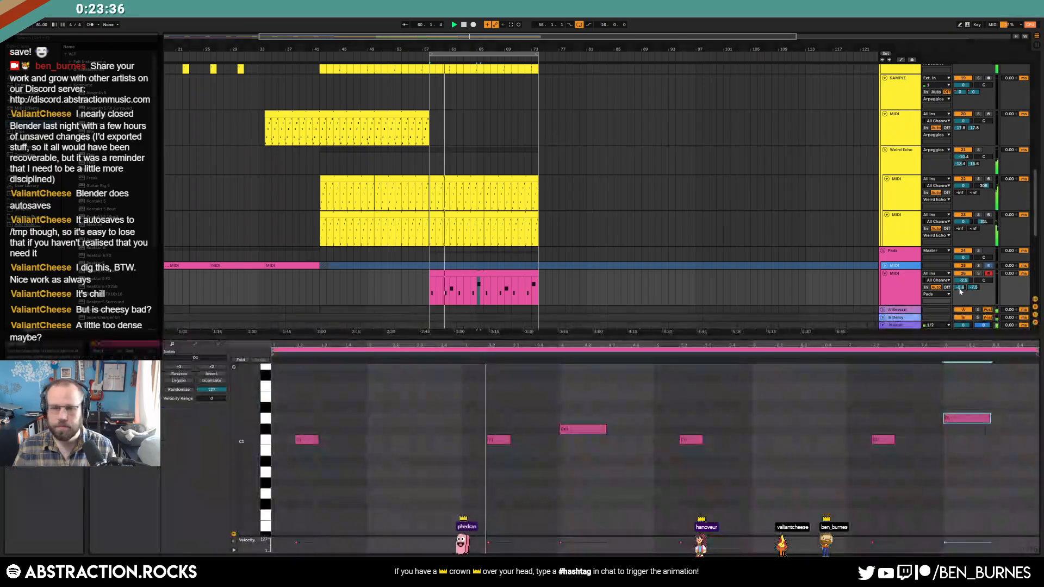
pyautogui.hotkey('shift', 'Tab')
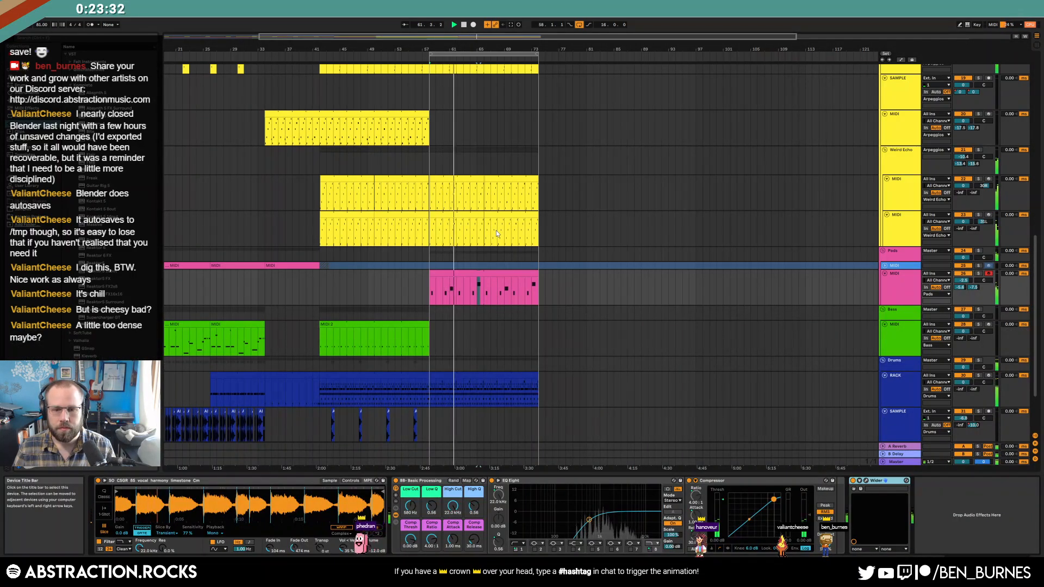
pyautogui.doubleClick(475, 270)
pyautogui.hotkey('ctrl', 'z')
pyautogui.moveTo(972, 420); pyautogui.dragTo(972, 437)
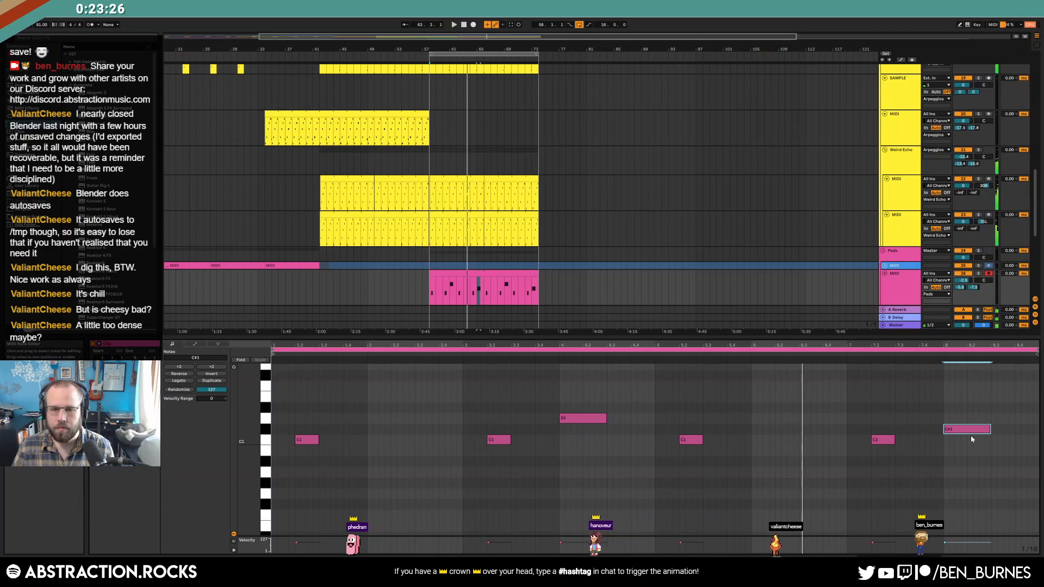
pyautogui.hotkey('shift', 'Tab')
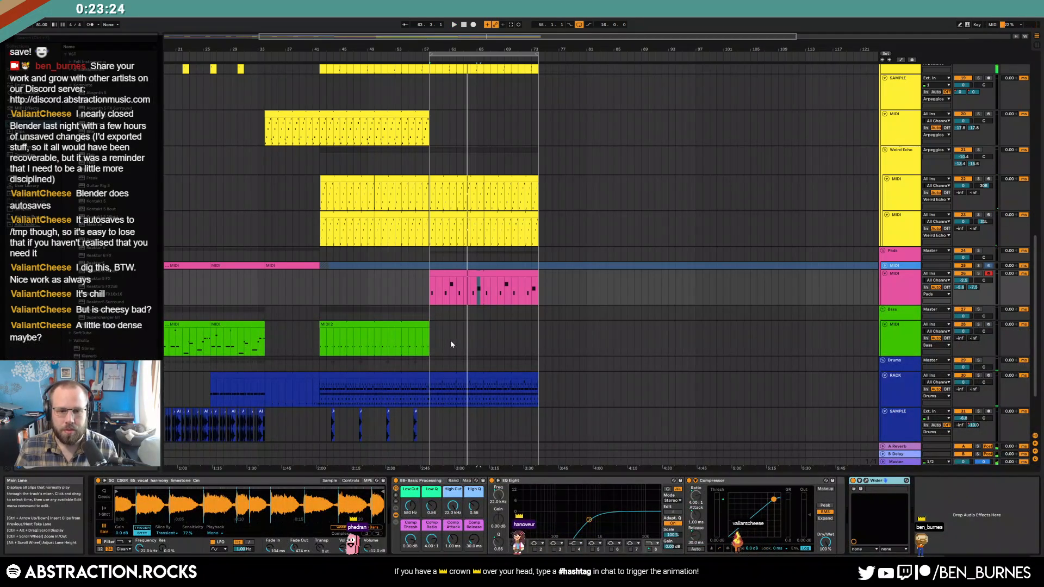
# Step: Try extending the Bass track's MIDI clip from bar 58 to bar 74
pyautogui.moveTo(429, 324); pyautogui.dragTo(538, 325)
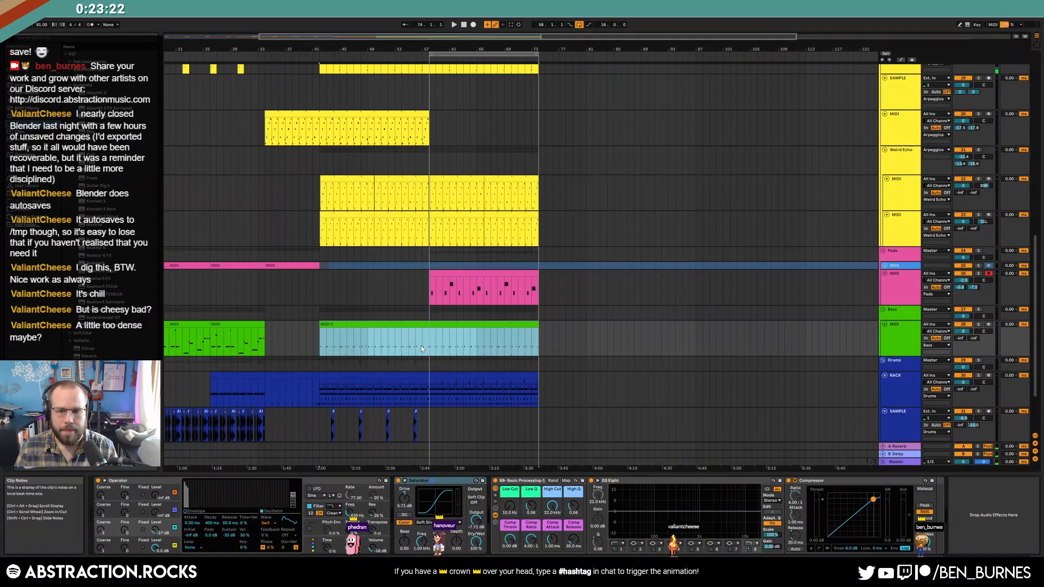
pyautogui.click(426, 342)
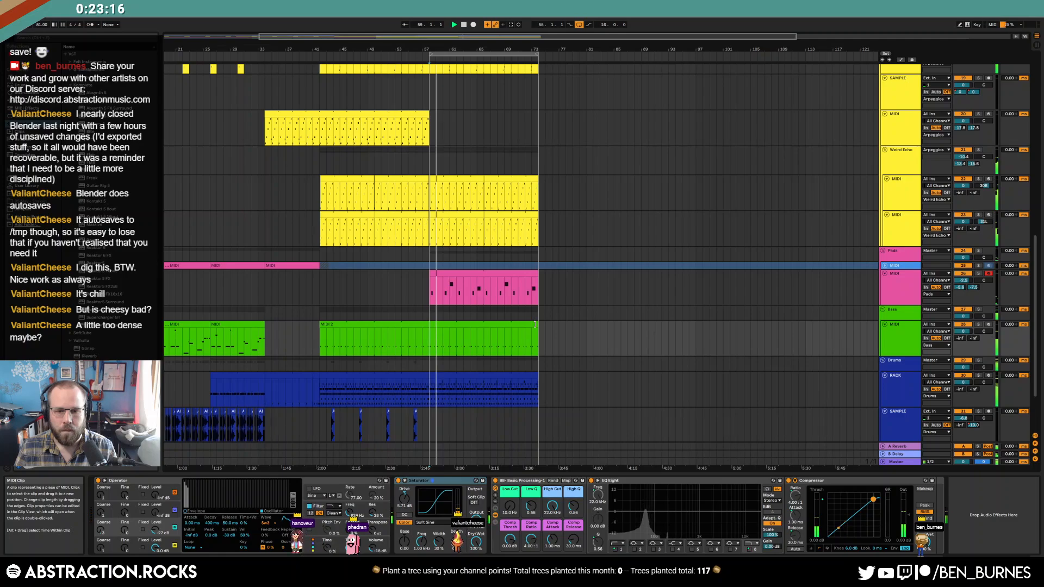
pyautogui.moveTo(535, 325); pyautogui.dragTo(438, 324)
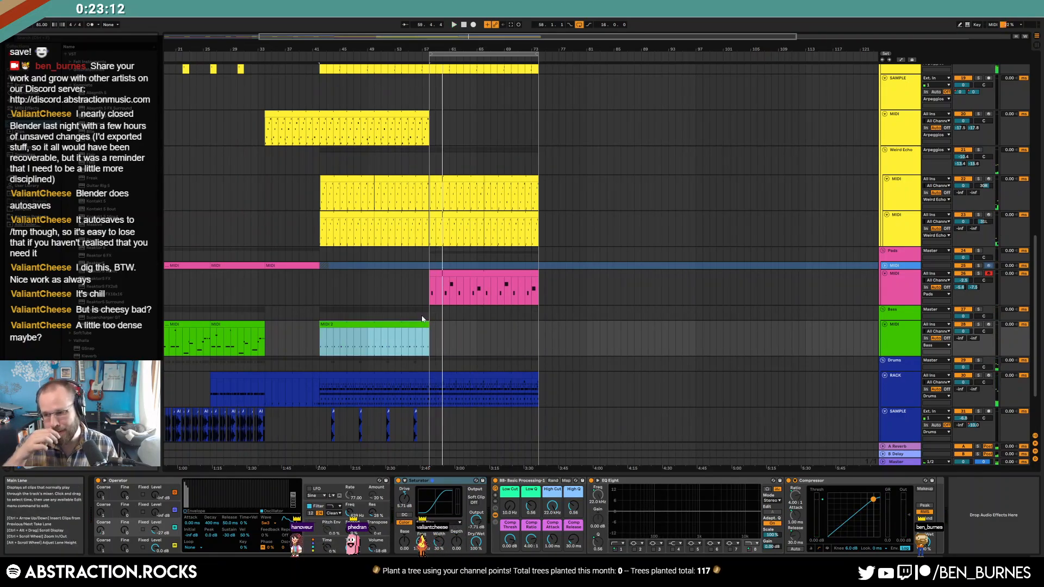
# Step: Move the vocal Pads MIDI clip to start at bar 66
pyautogui.scroll(3, 424, 313)
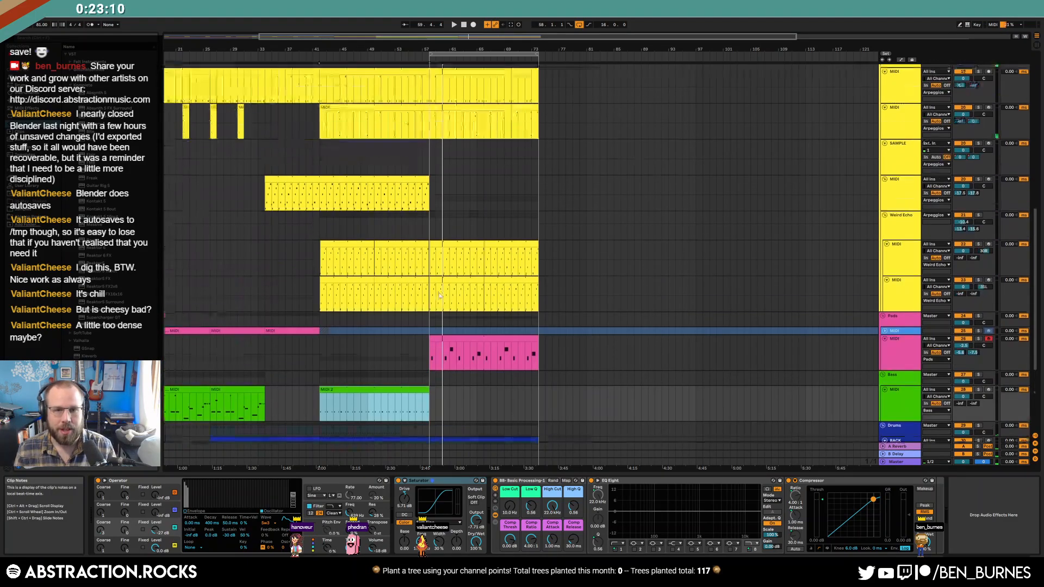
pyautogui.moveTo(446, 325); pyautogui.dragTo(503, 321)
# Step: In the drum clip at bar 58, try muting the TR-808Hat_C04, TR-808Hat_C05 and closed hat notes, leaving only the VMH1 Closed Hats notes muted
pyautogui.scroll(-5, 507, 342)
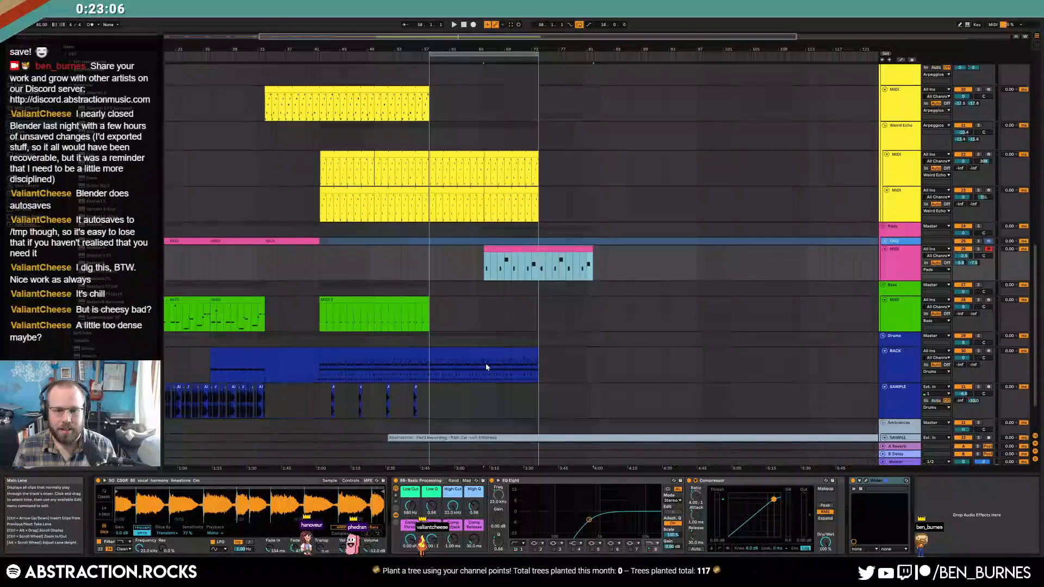
pyautogui.doubleClick(497, 353)
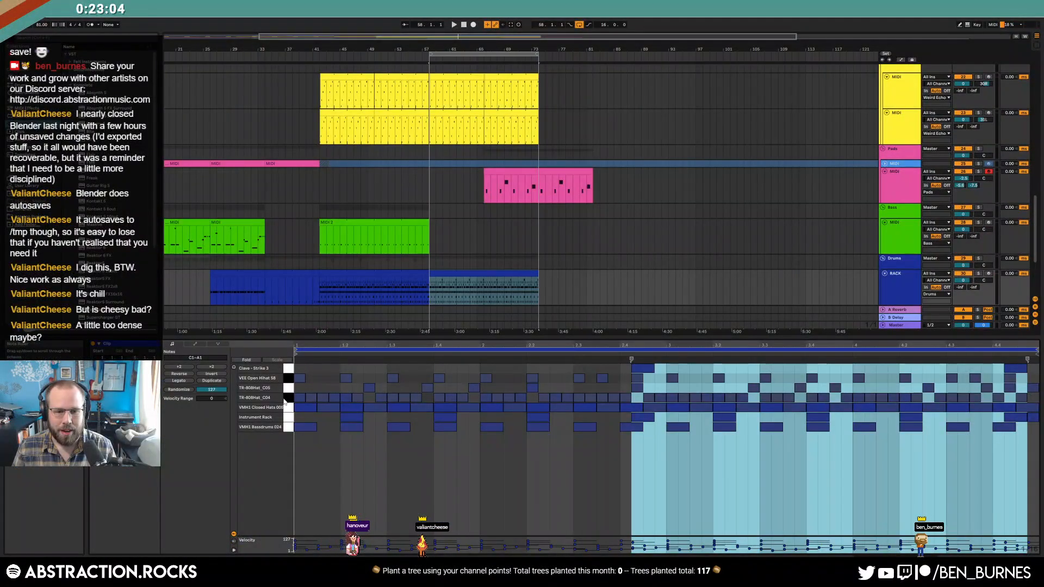
pyautogui.click(283, 398)
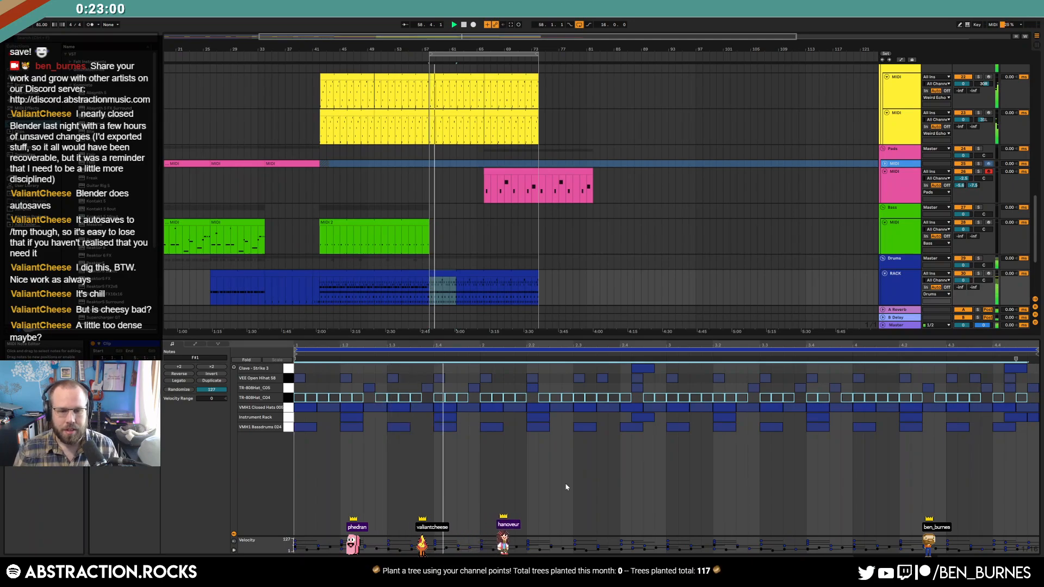
pyautogui.click(288, 408)
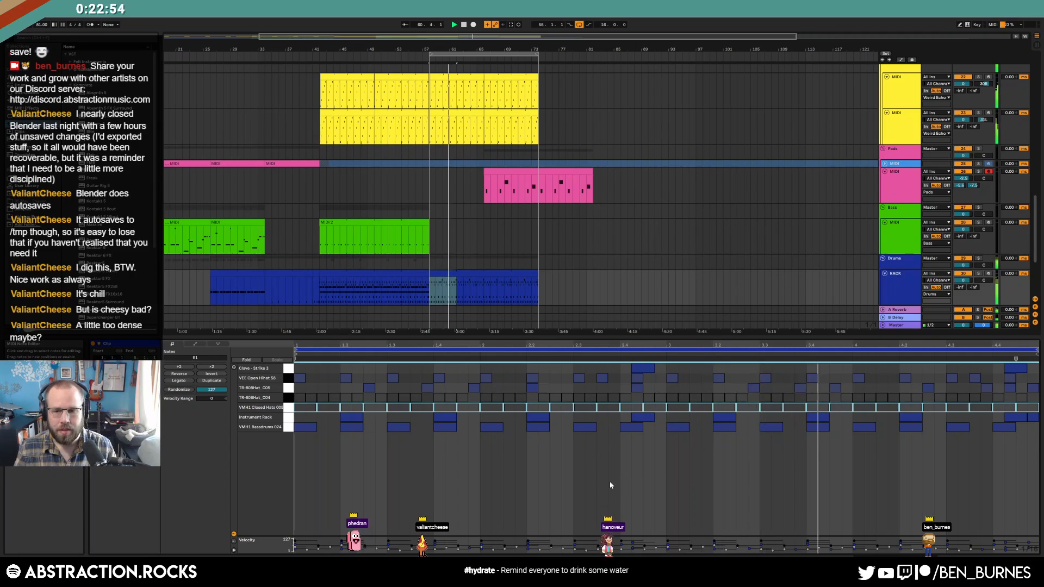
pyautogui.click(290, 389)
pyautogui.press('0')
pyautogui.click(290, 408)
pyautogui.press('0')
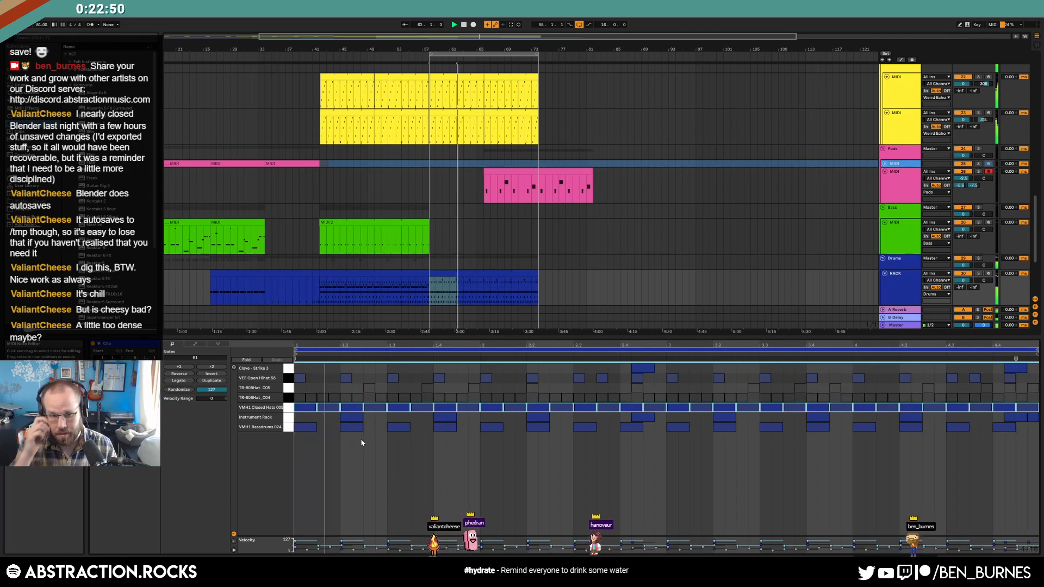
pyautogui.click(288, 398)
pyautogui.click(289, 408)
pyautogui.press('0')
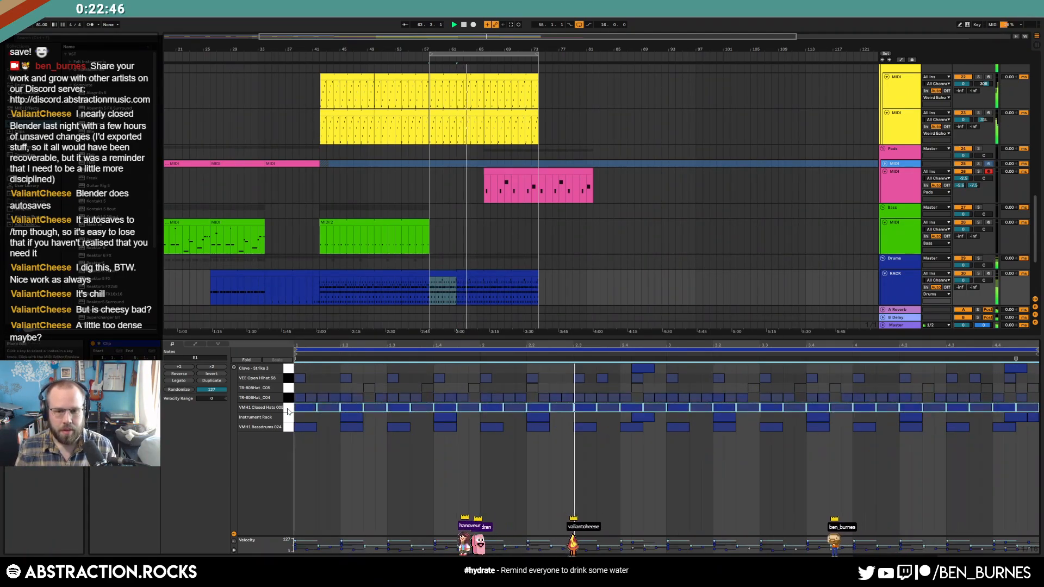
pyautogui.click(288, 388)
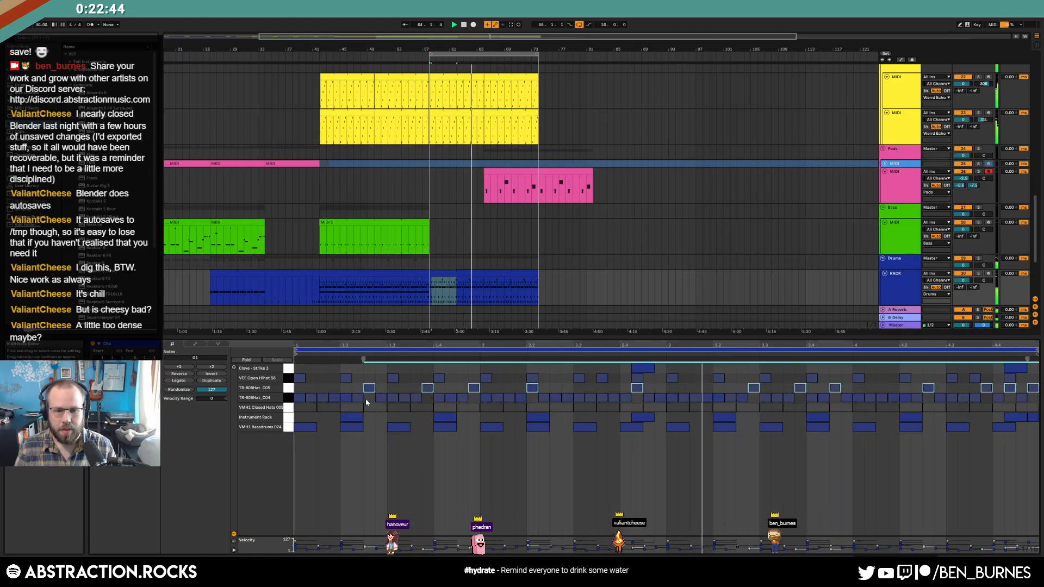
pyautogui.hotkey('shift', 'Tab')
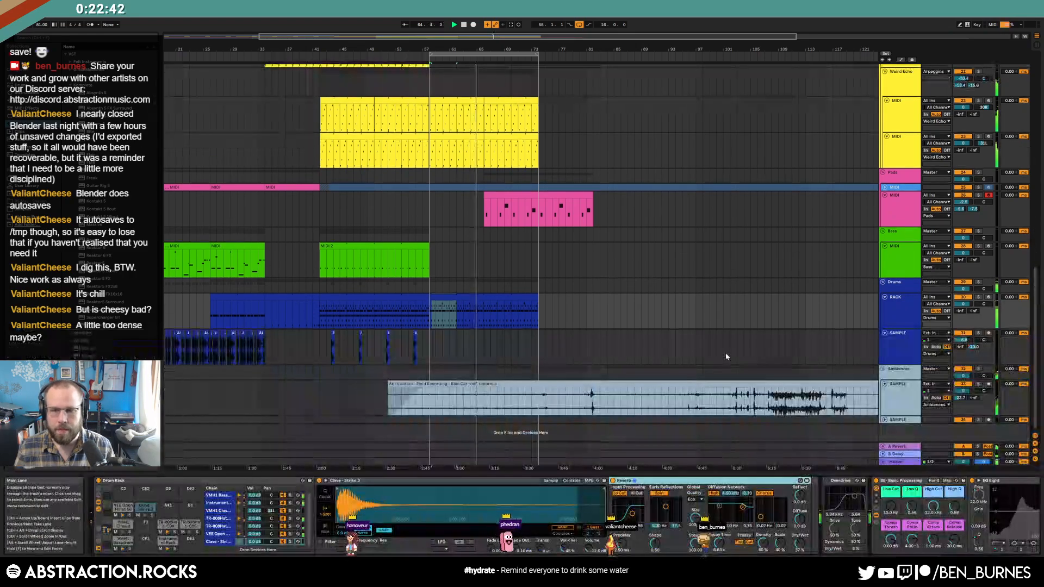
# Step: Duplicate the bar 66 to 74 clips on both Weird Echo MIDI tracks up to bar 82 and extend the drum clip to bar 81
pyautogui.click(496, 301)
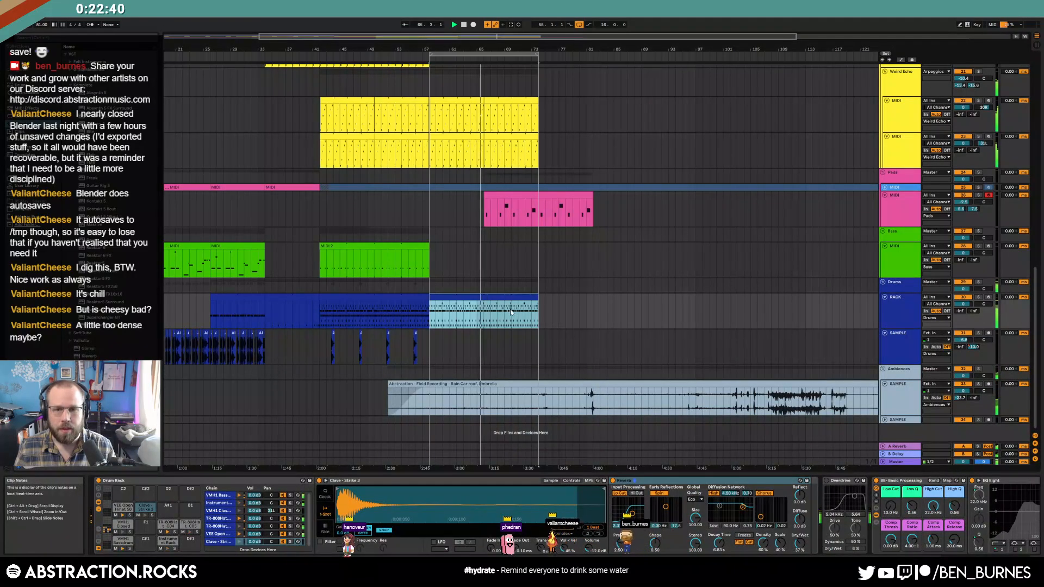
pyautogui.click(526, 98)
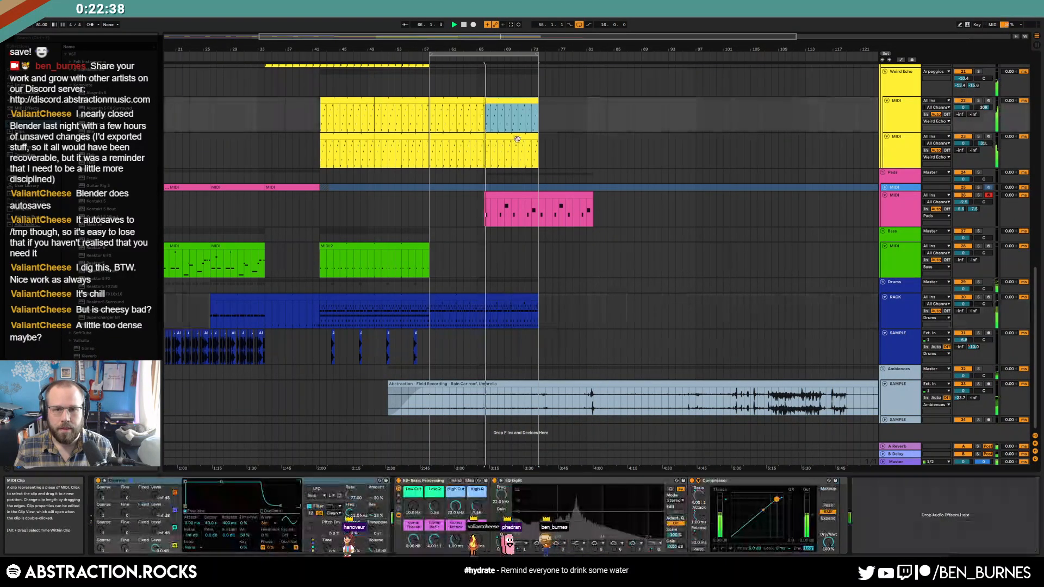
pyautogui.moveTo(538, 154); pyautogui.dragTo(484, 102)
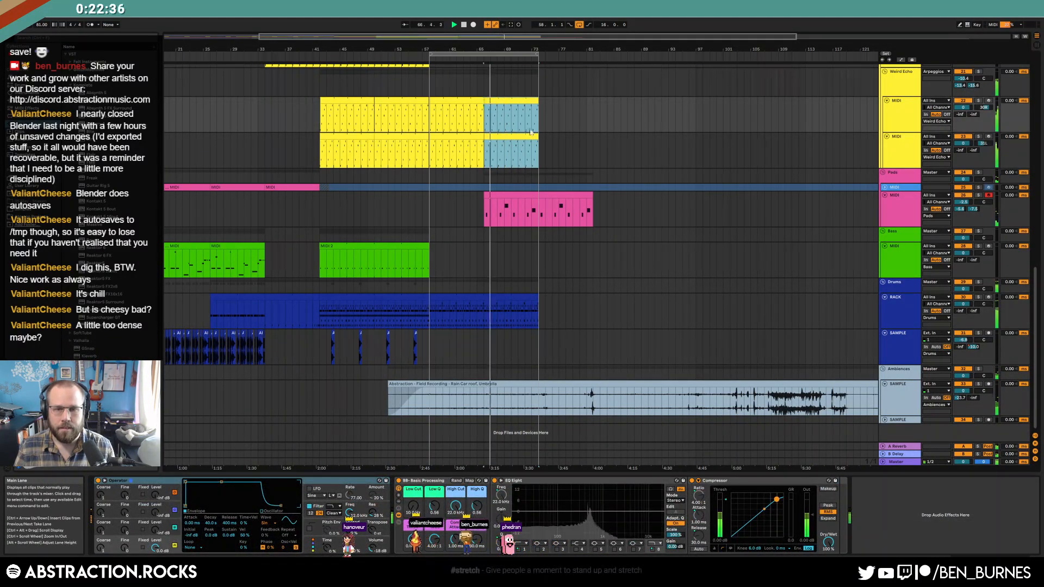
pyautogui.hotkey('ctrl', 'd')
pyautogui.moveTo(538, 298); pyautogui.dragTo(588, 309)
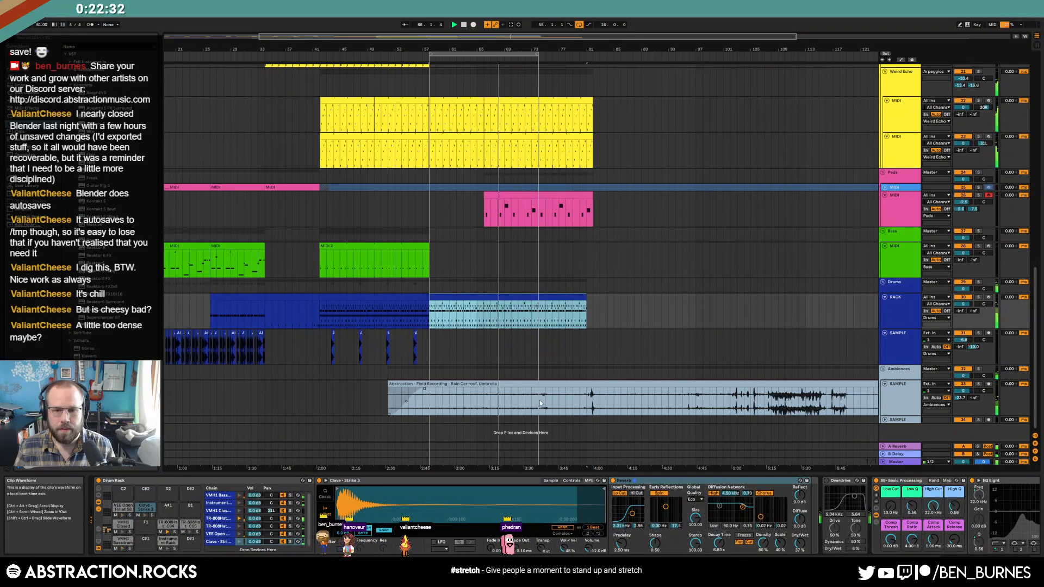
# Step: Enable Warp for the rain field recording clip on the Ambiences sample track
pyautogui.doubleClick(525, 400)
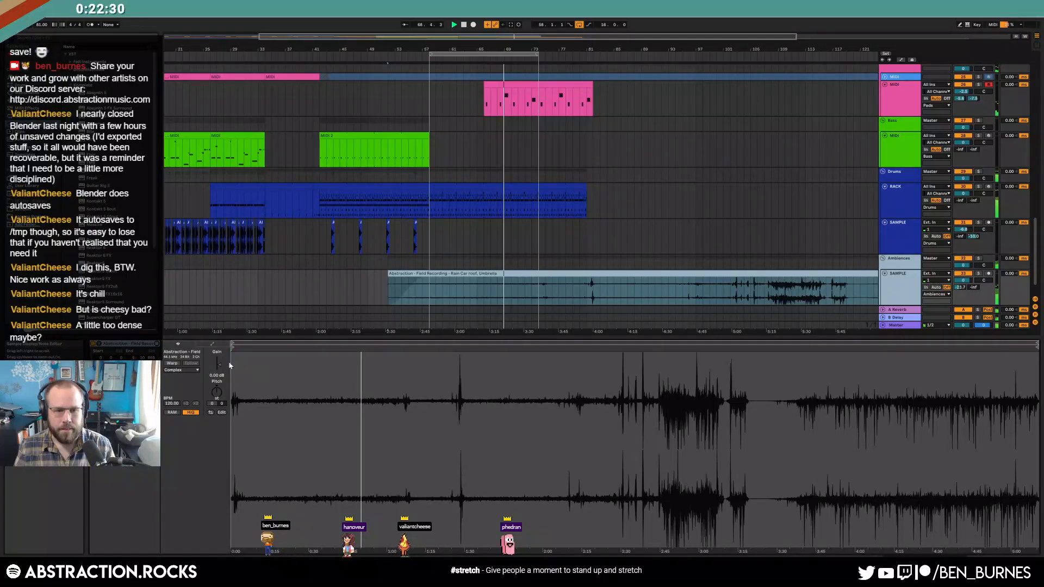
pyautogui.click(172, 363)
pyautogui.moveTo(445, 416); pyautogui.dragTo(245, 416)
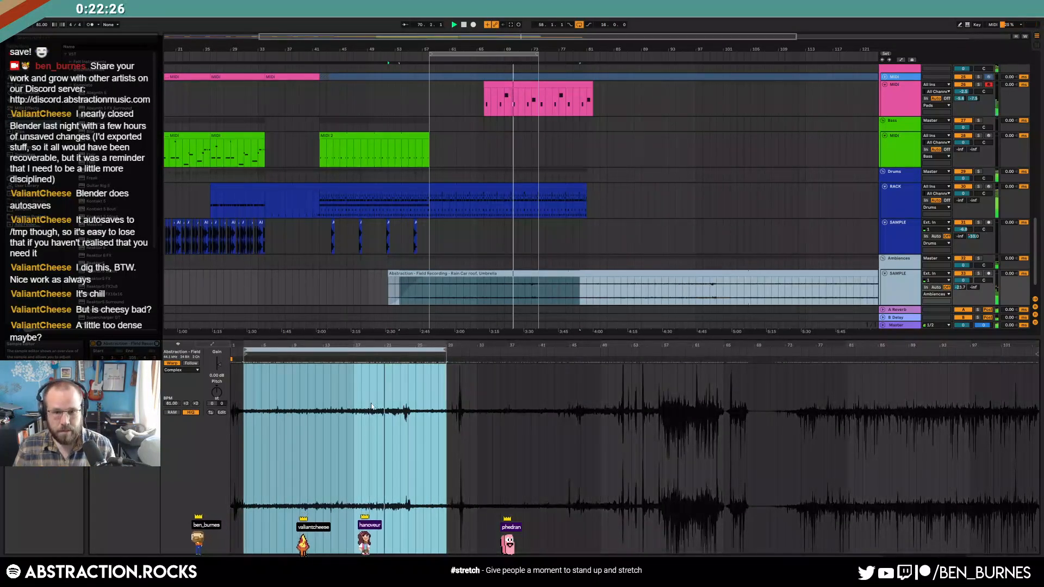
pyautogui.hotkey('shift', 'Tab')
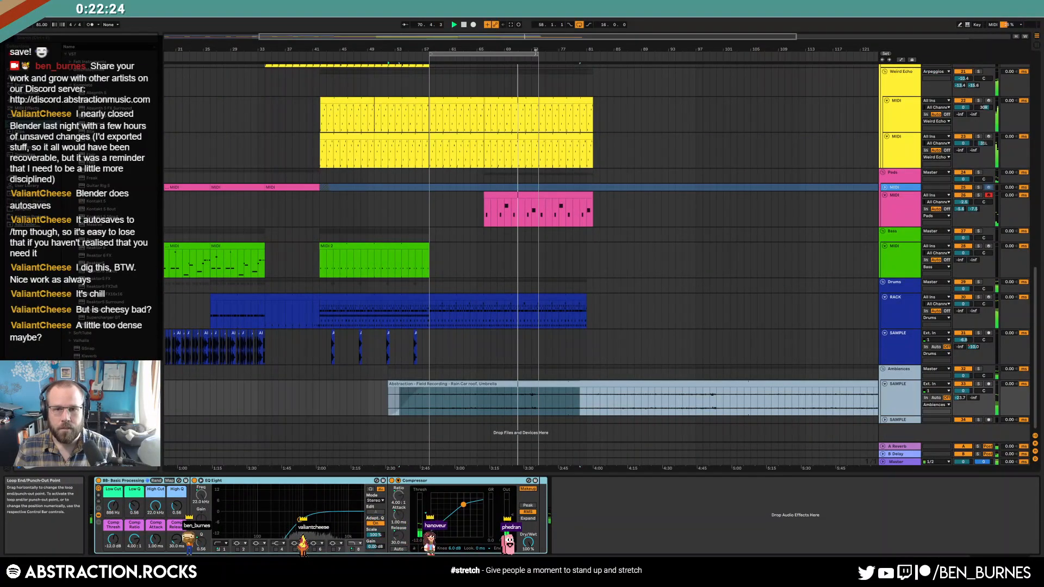
# Step: Move the 16-bar loop to start at bar 66 and automate the Weird Echo group's volume to curve down to silence from bar 74 to 82
pyautogui.moveTo(526, 57); pyautogui.dragTo(580, 61)
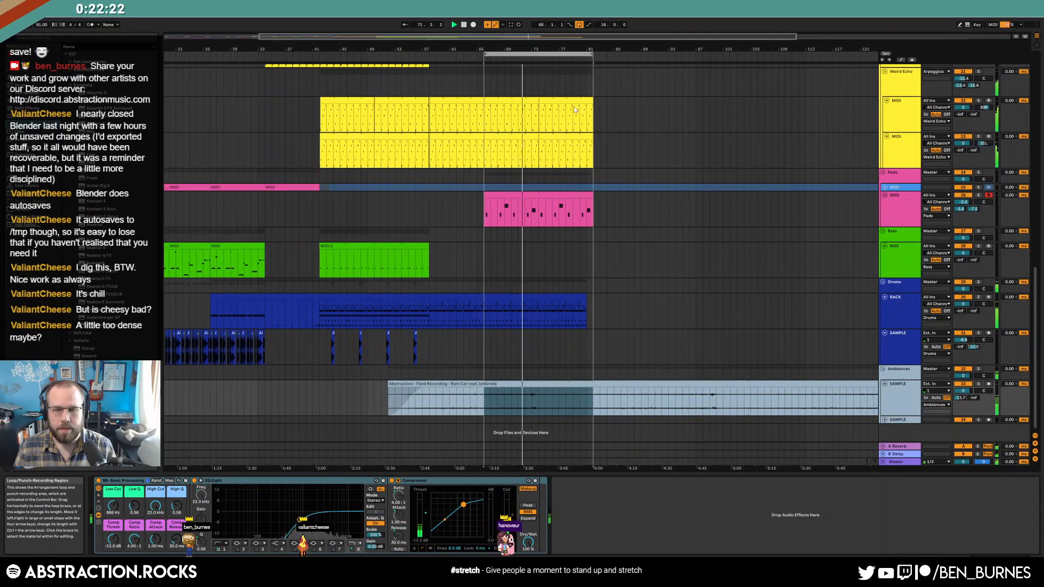
pyautogui.scroll(5, 612, 237)
pyautogui.scroll(1, 609, 257)
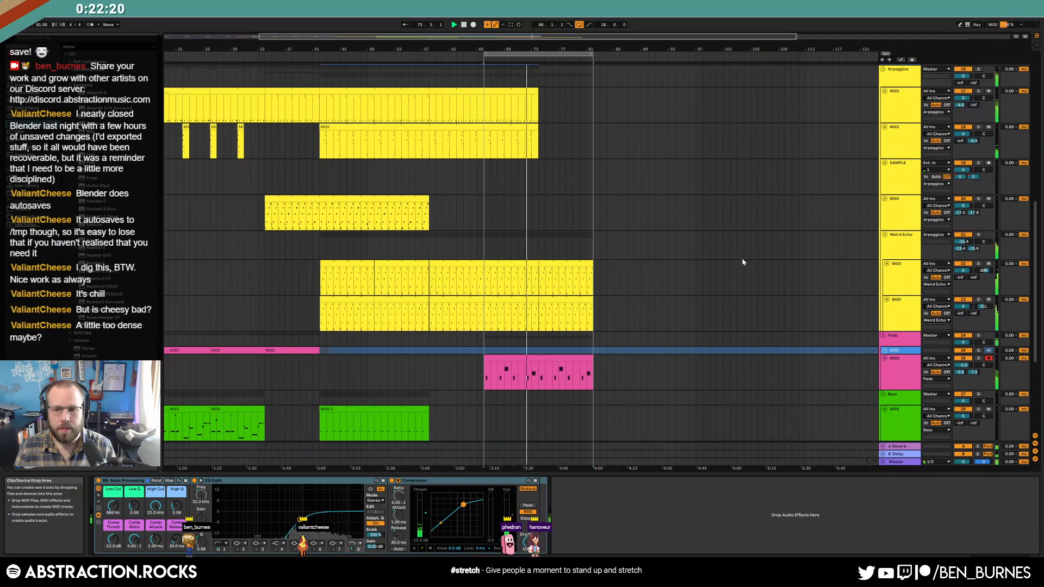
pyautogui.click(962, 246)
pyautogui.press('a')
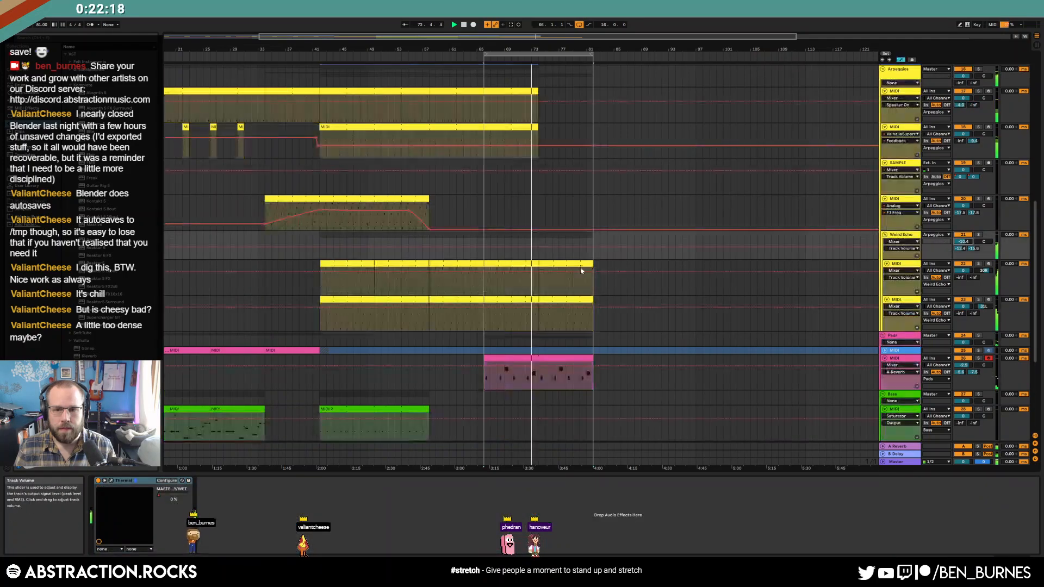
pyautogui.moveTo(538, 247); pyautogui.dragTo(558, 259)
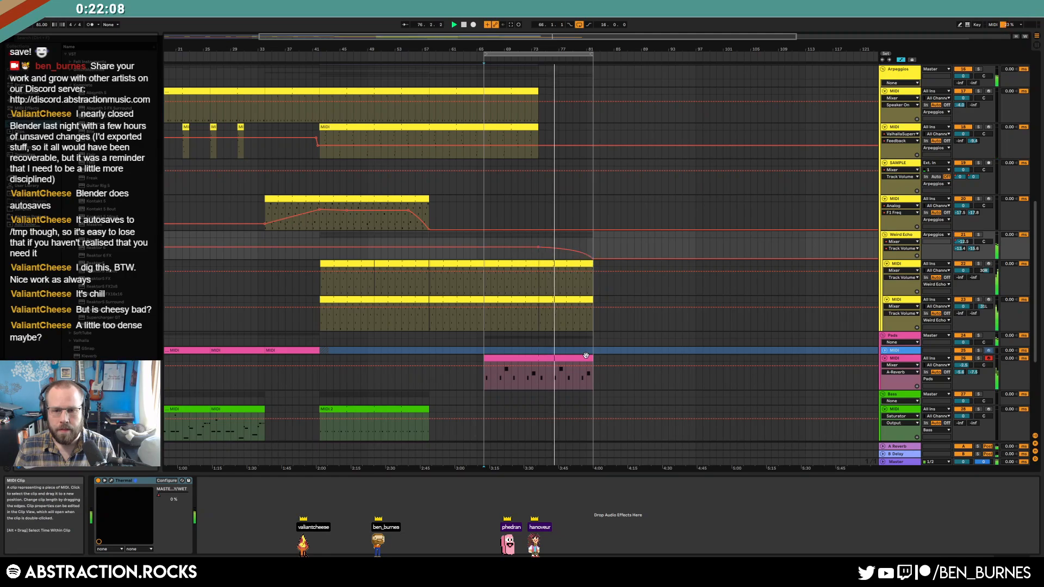
# Step: Shorten the vocal Pads MIDI clip to end at bar 74 and hide the automation lanes
pyautogui.moveTo(586, 355); pyautogui.dragTo(566, 356)
pyautogui.press('a')
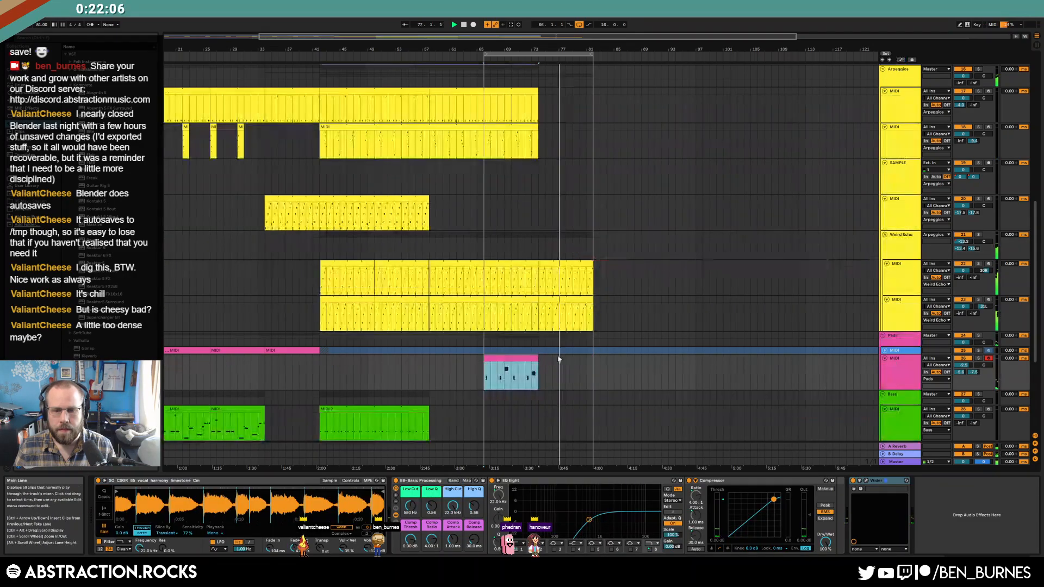
# Step: Duplicate the bar 66 to 74 clips of the two Leads MIDI tracks that hold long notes and the Kontakt part, filling bars 74 to 82
pyautogui.scroll(3, 609, 254)
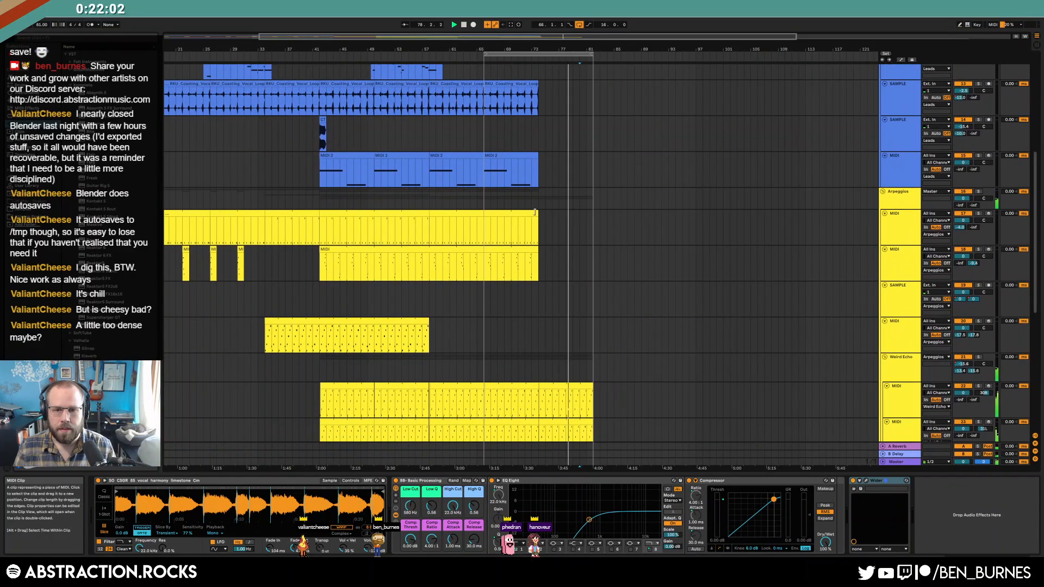
pyautogui.scroll(1, 535, 212)
pyautogui.click(535, 212)
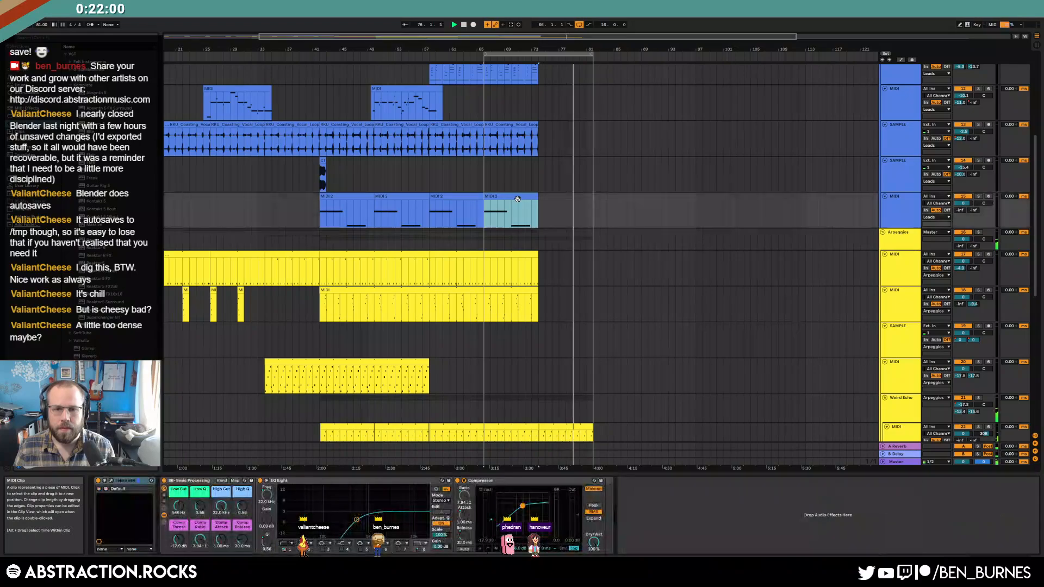
pyautogui.hotkey('ctrl', 'd')
pyautogui.scroll(2, 583, 242)
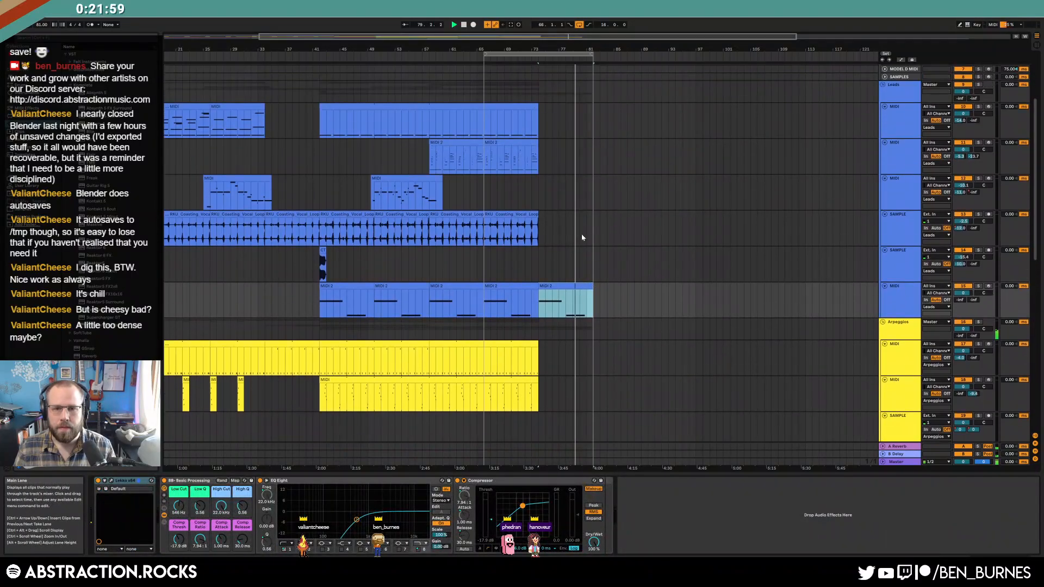
pyautogui.click(542, 164)
pyautogui.click(536, 163)
pyautogui.hotkey('ctrl', 'd')
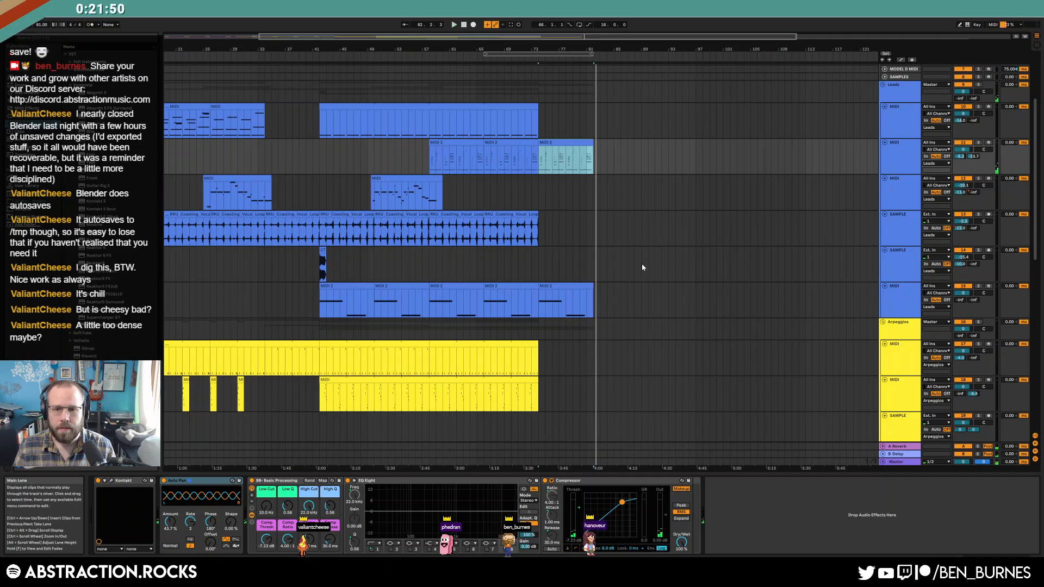
# Step: Delete the rain field recording after bar 86 and add a fade-out at the end of the remaining clip
pyautogui.scroll(-10, 642, 354)
pyautogui.scroll(-10, 626, 389)
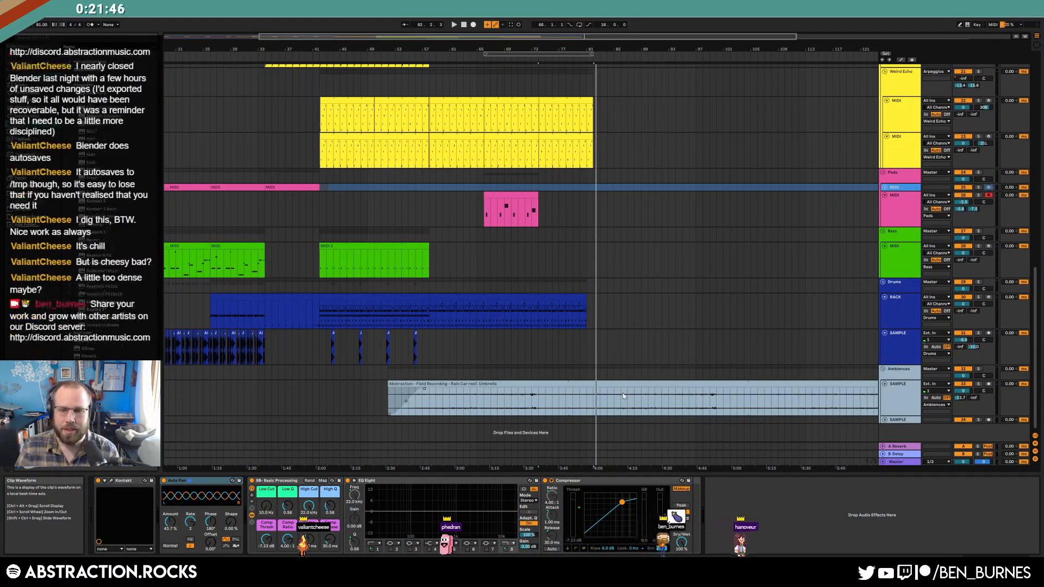
pyautogui.moveTo(622, 397); pyautogui.dragTo(697, 396)
pyautogui.press('Delete')
pyautogui.click(726, 385)
pyautogui.press('Delete')
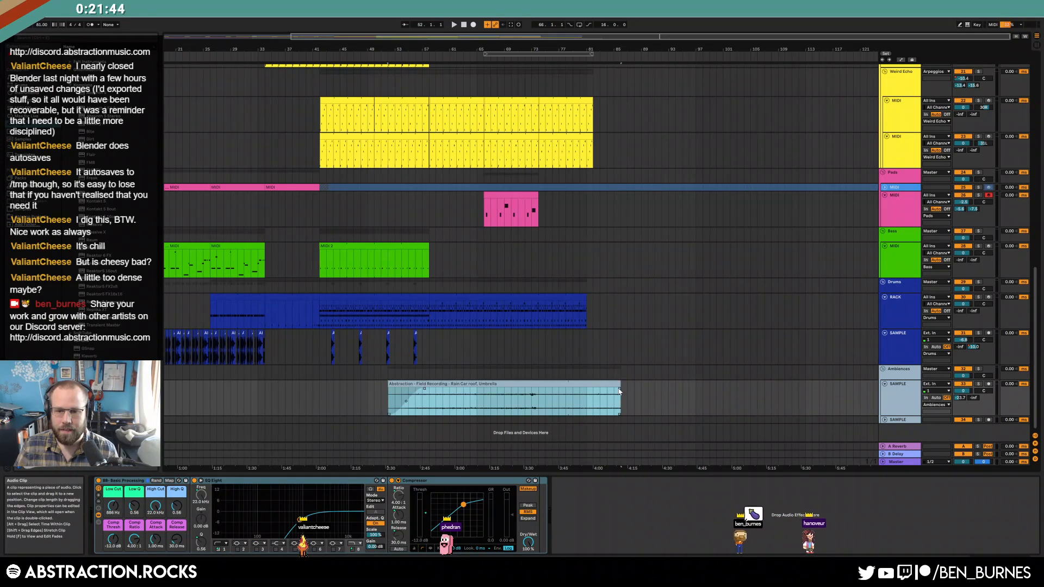
pyautogui.moveTo(619, 388); pyautogui.dragTo(573, 390)
pyautogui.click(641, 397)
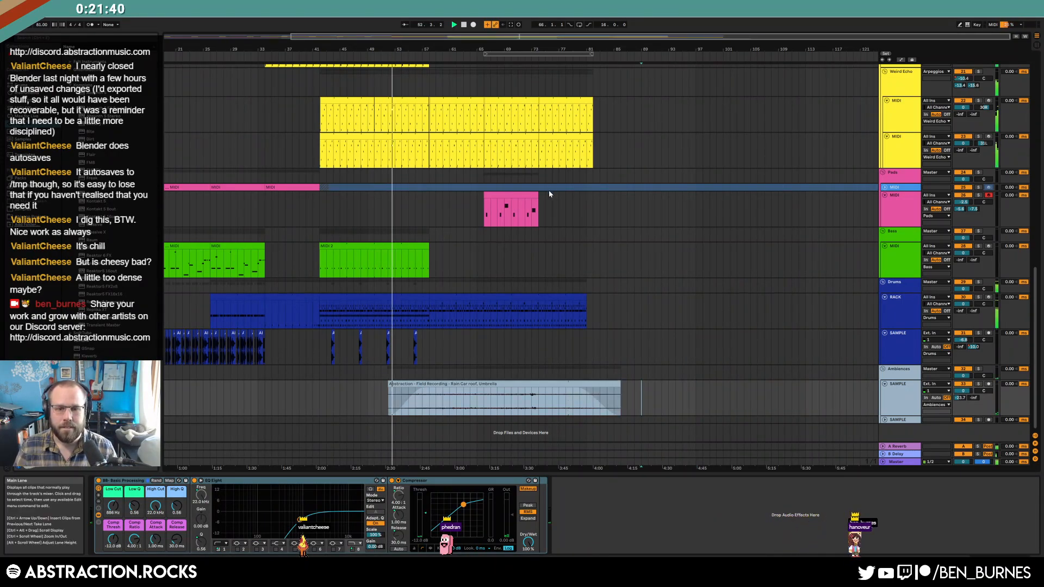
# Step: Extend the vocal Pads MIDI clip to run from bar 58 to bar 74 and lower its track volume
pyautogui.click(508, 196)
pyautogui.moveTo(508, 196); pyautogui.dragTo(455, 197)
pyautogui.moveTo(537, 199); pyautogui.dragTo(538, 201)
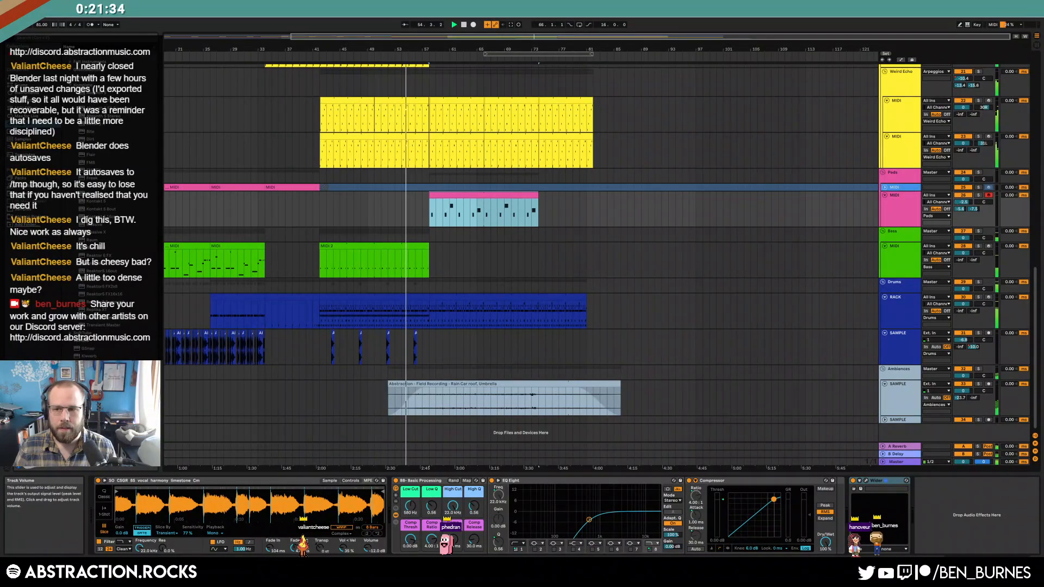
pyautogui.moveTo(963, 202); pyautogui.dragTo(964, 206)
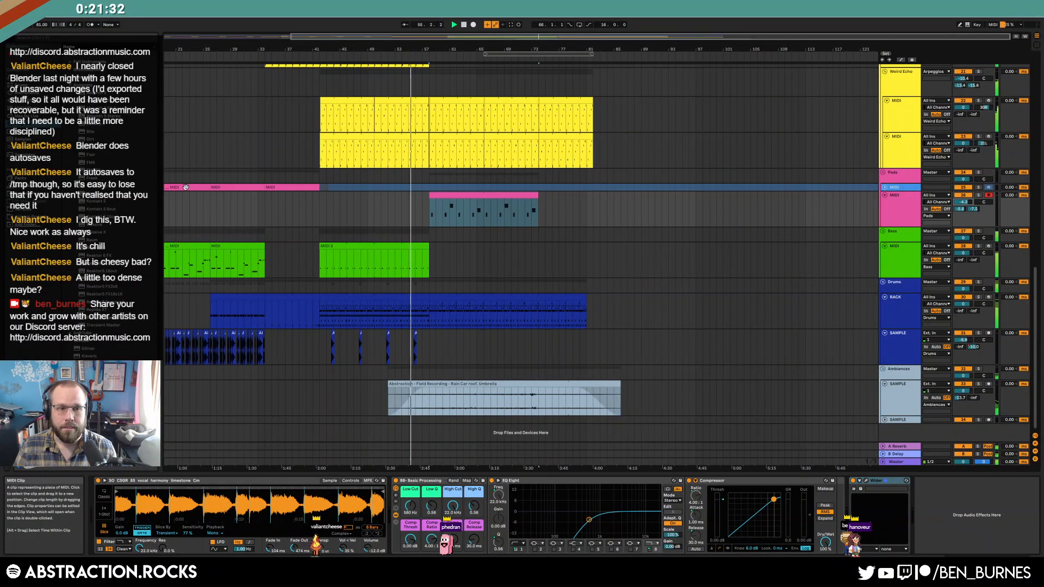
# Step: Copy the upper Pads track's 8-bar chord clip to bar 74 and its short tail from bar 42 to bar 82
pyautogui.click(885, 187)
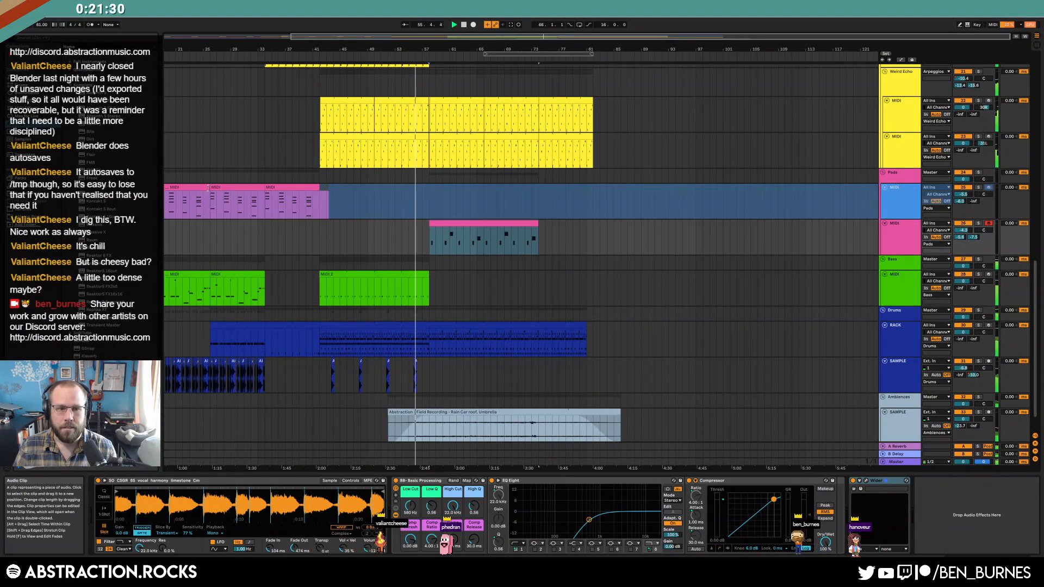
pyautogui.click(200, 187)
pyautogui.click(537, 194)
pyautogui.hotkey('ctrl', 'v')
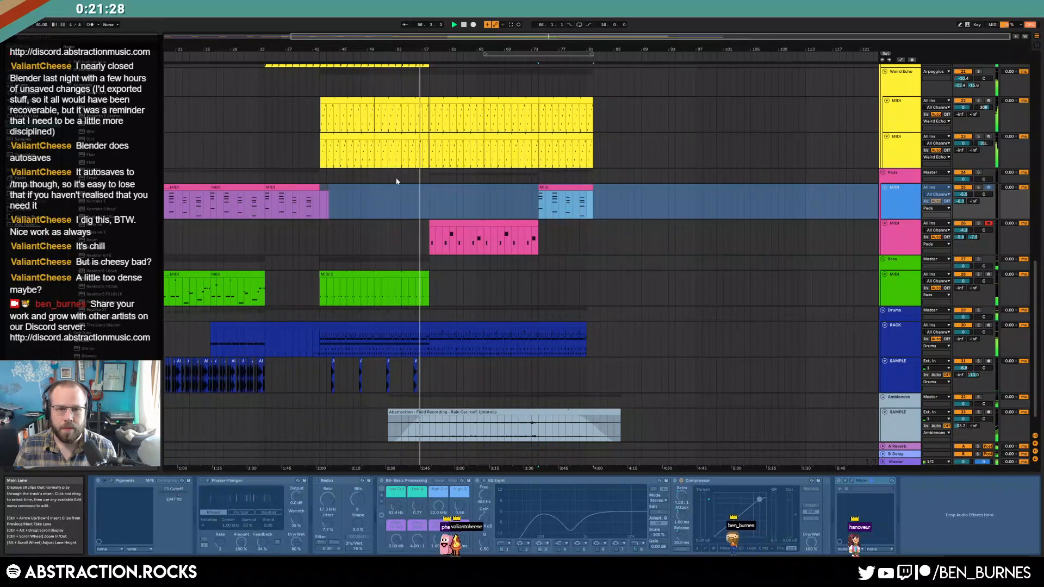
pyautogui.click(323, 188)
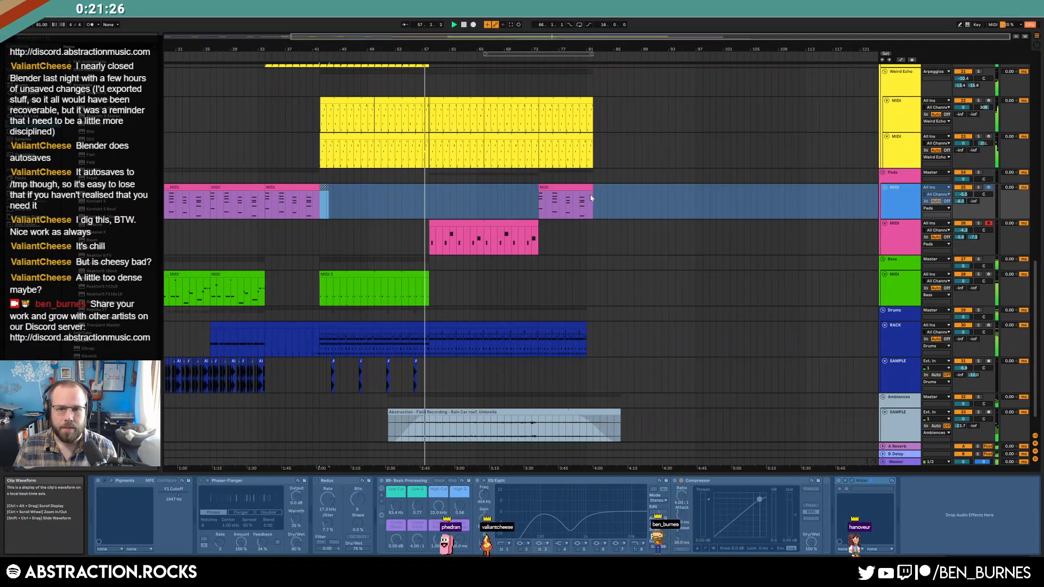
pyautogui.hotkey('ctrl', 'c')
pyautogui.hotkey('ctrl', 'v')
pyautogui.press('a')
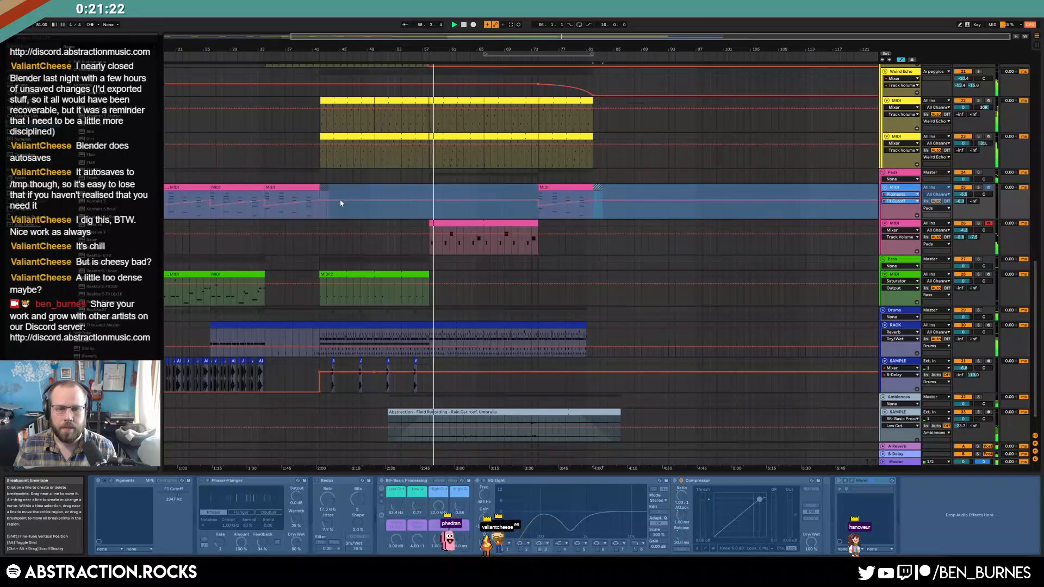
pyautogui.hotkey('shift', 'Tab')
pyautogui.hotkey('shift', 'Tab')
pyautogui.press('a')
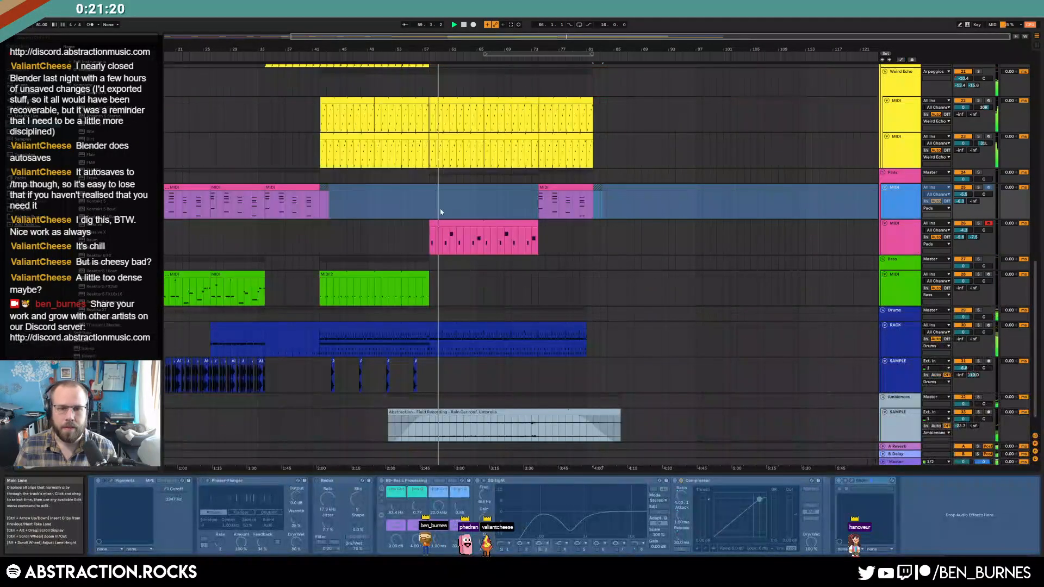
# Step: Extend the long clip on the first Leads MIDI track to end at bar 82
pyautogui.scroll(8, 590, 232)
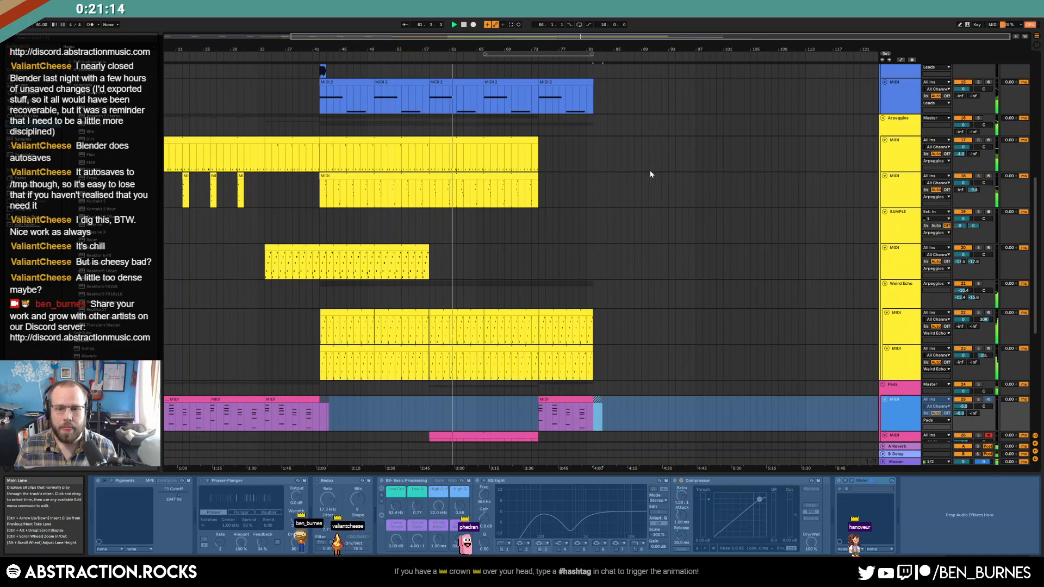
pyautogui.scroll(6, 663, 184)
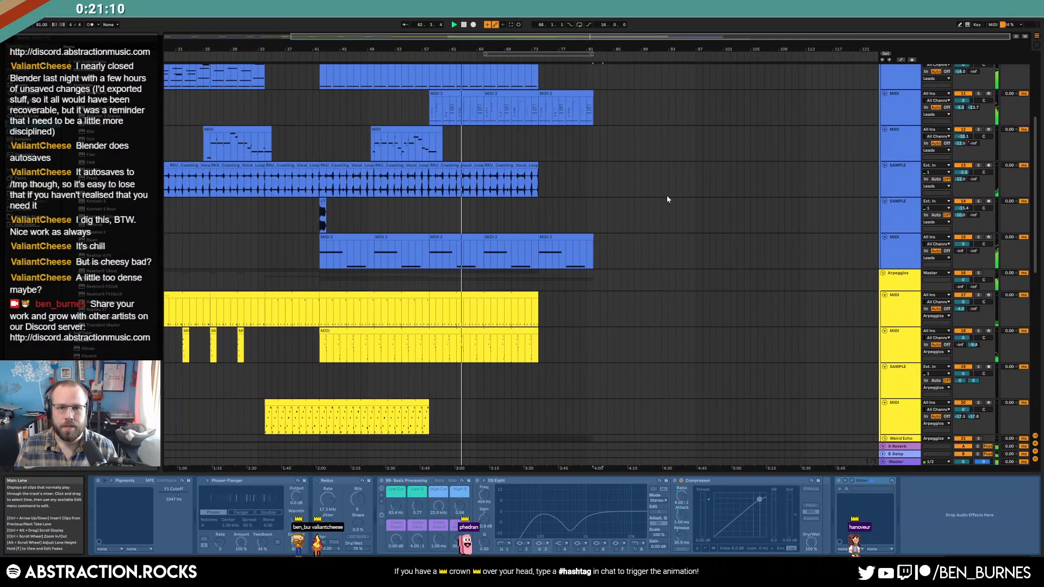
pyautogui.scroll(2, 668, 199)
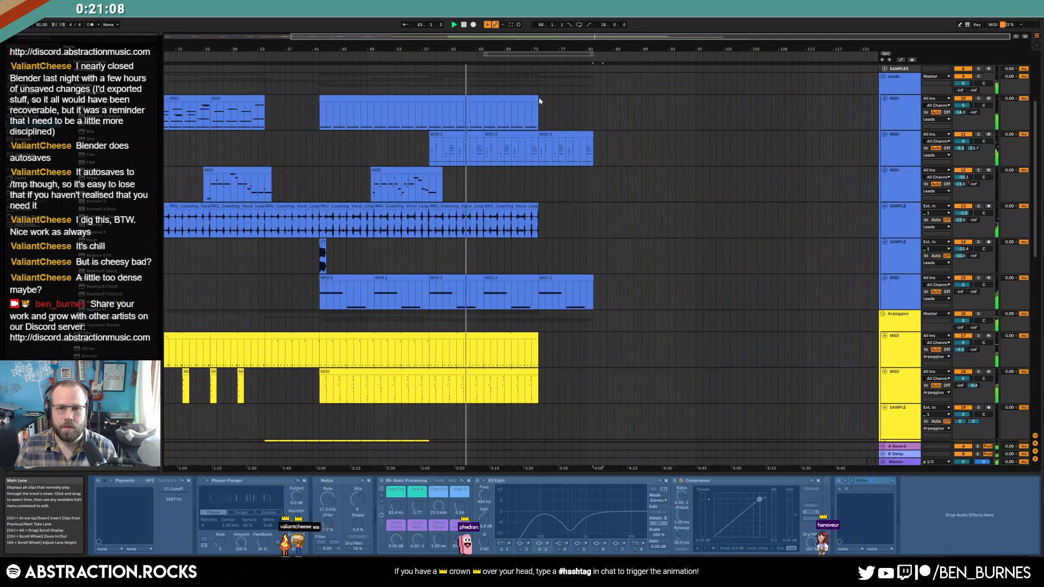
pyautogui.moveTo(538, 101); pyautogui.dragTo(591, 108)
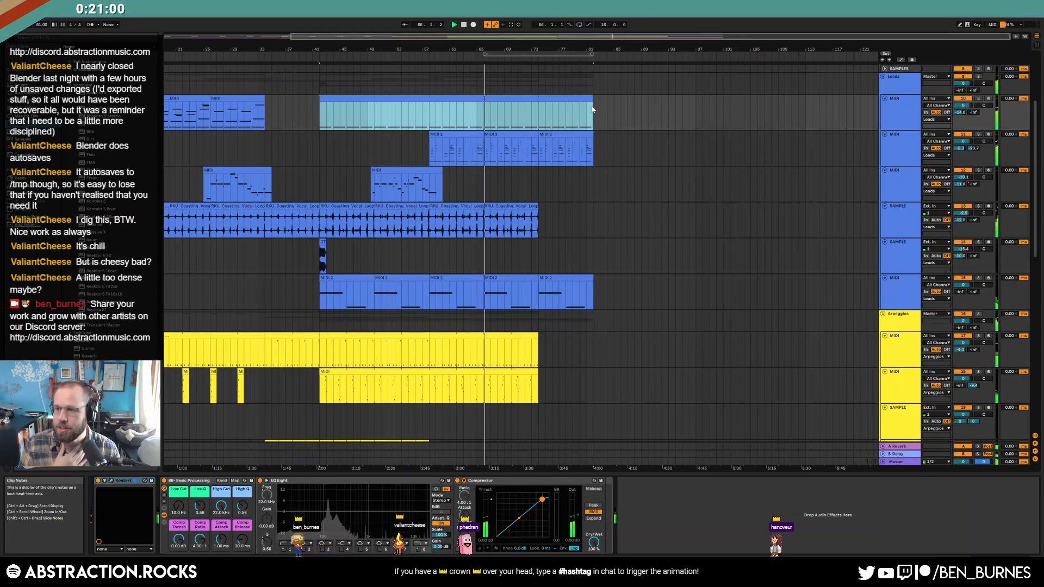
pyautogui.click(517, 218)
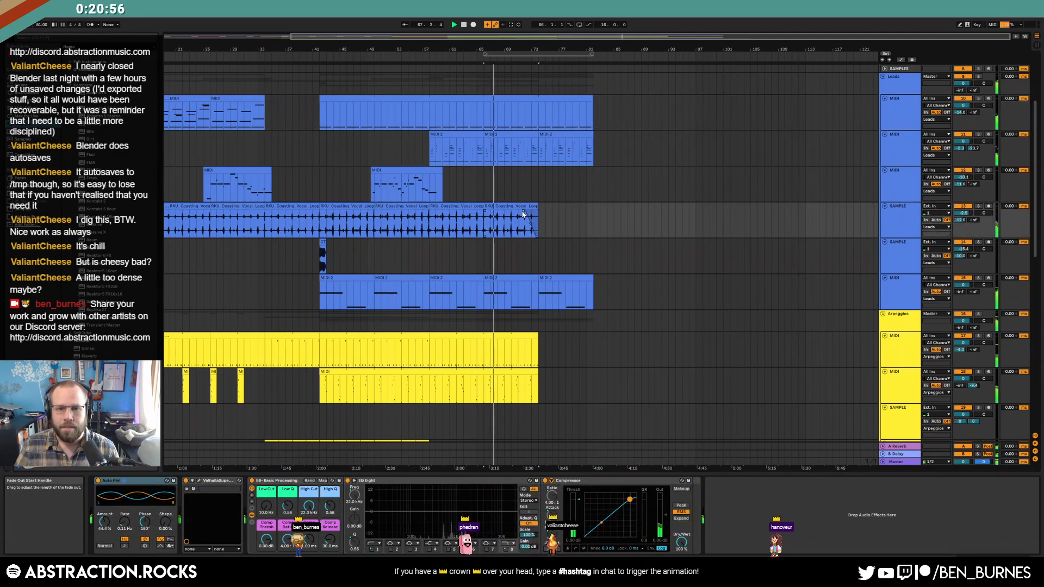
pyautogui.press('a')
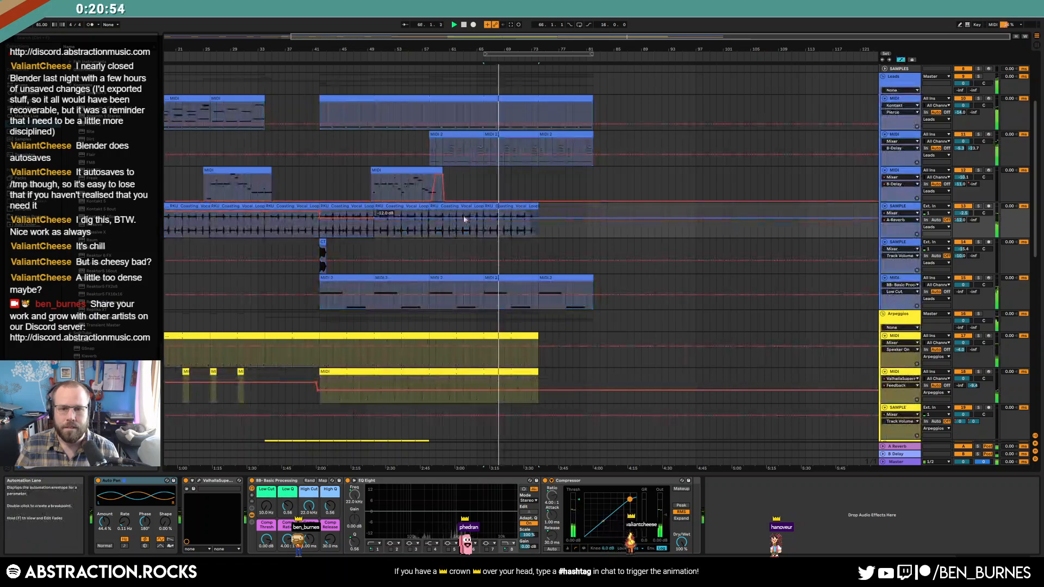
pyautogui.press('a')
# Step: Try a copy of the short Leads vocal sample from bar 42 at bar 74 with its clip gain lowered
pyautogui.keyDown('ctrl'); pyautogui.moveTo(323, 243); pyautogui.dragTo(541, 255); pyautogui.keyUp('ctrl')
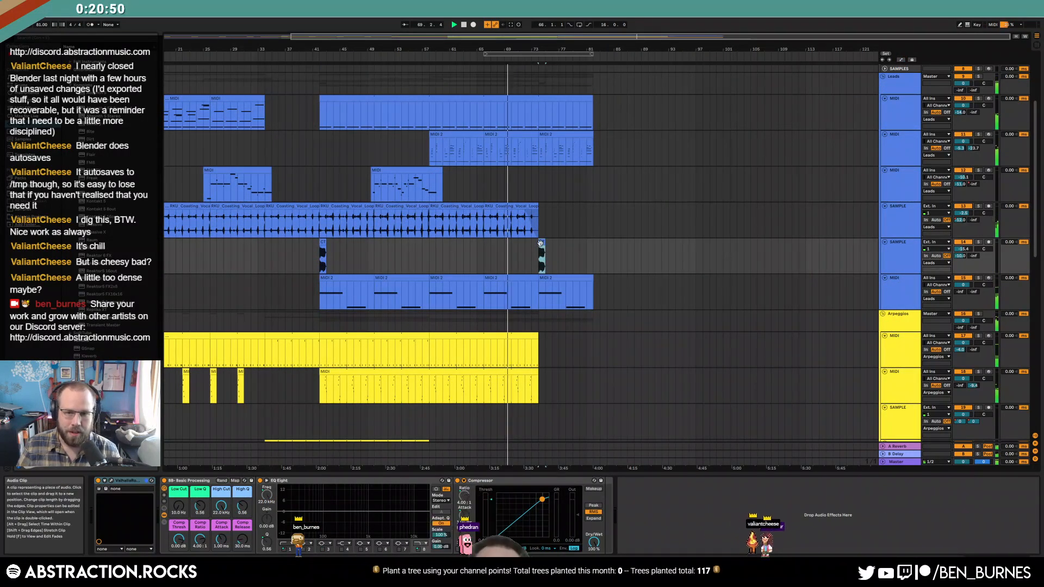
pyautogui.doubleClick(541, 242)
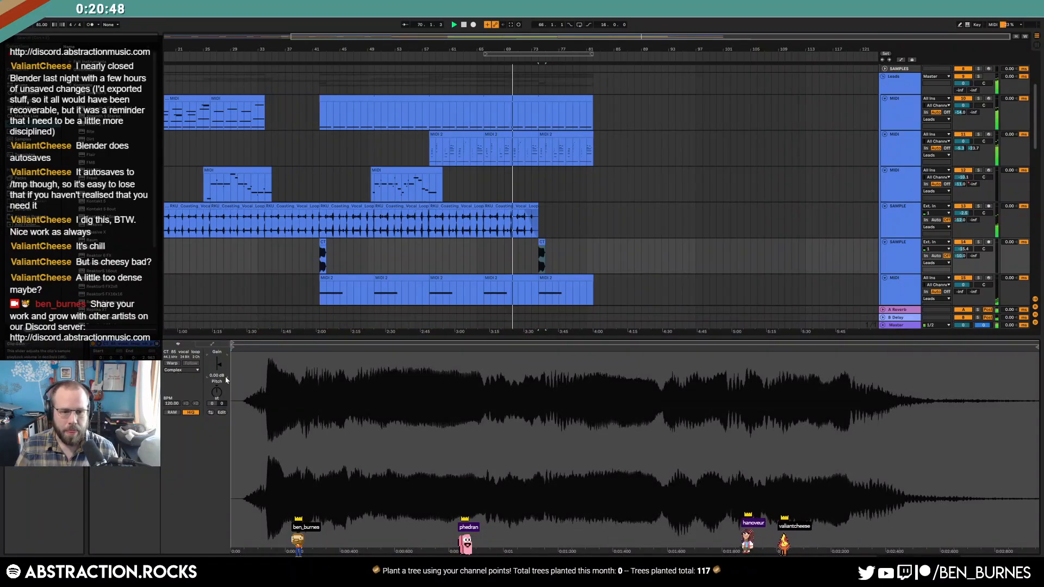
pyautogui.moveTo(218, 363); pyautogui.dragTo(218, 372)
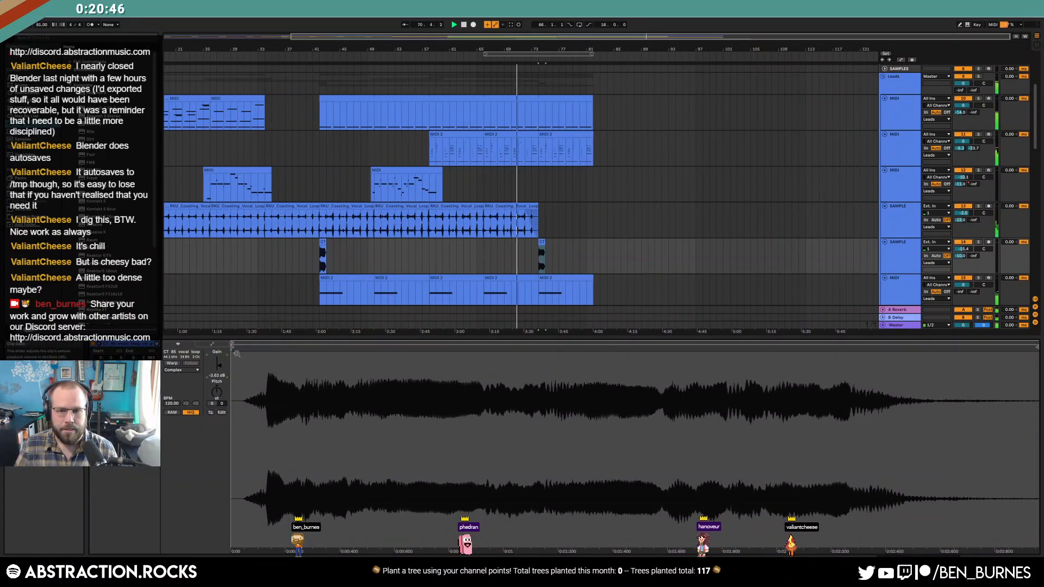
pyautogui.hotkey('shift', 'Tab')
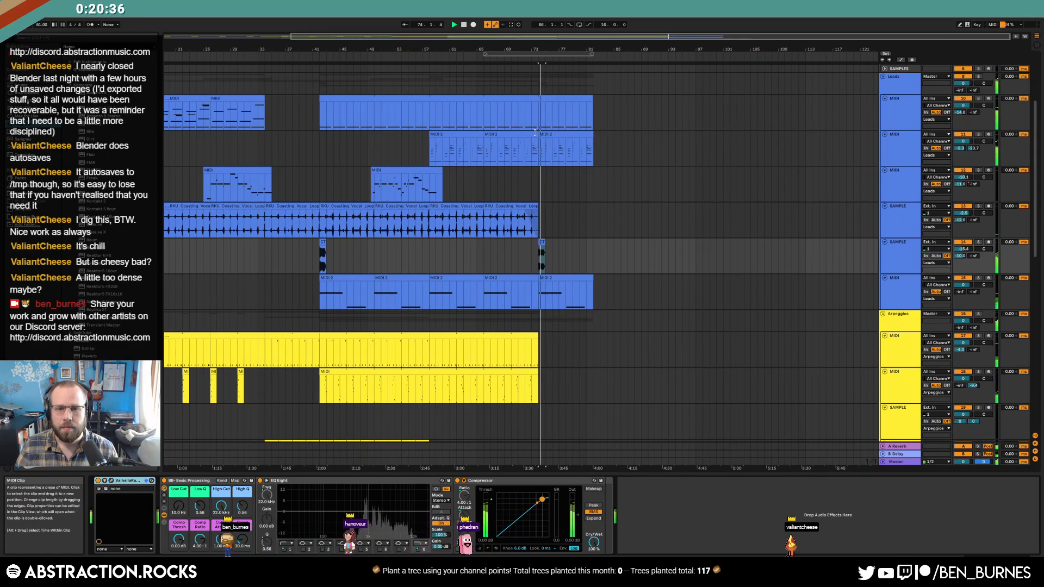
# Step: Delete the short Leads vocal sample at bar 74 and the copied chord clips on the upper Pads track from bar 74 onward
pyautogui.click(543, 243)
pyautogui.press('Delete')
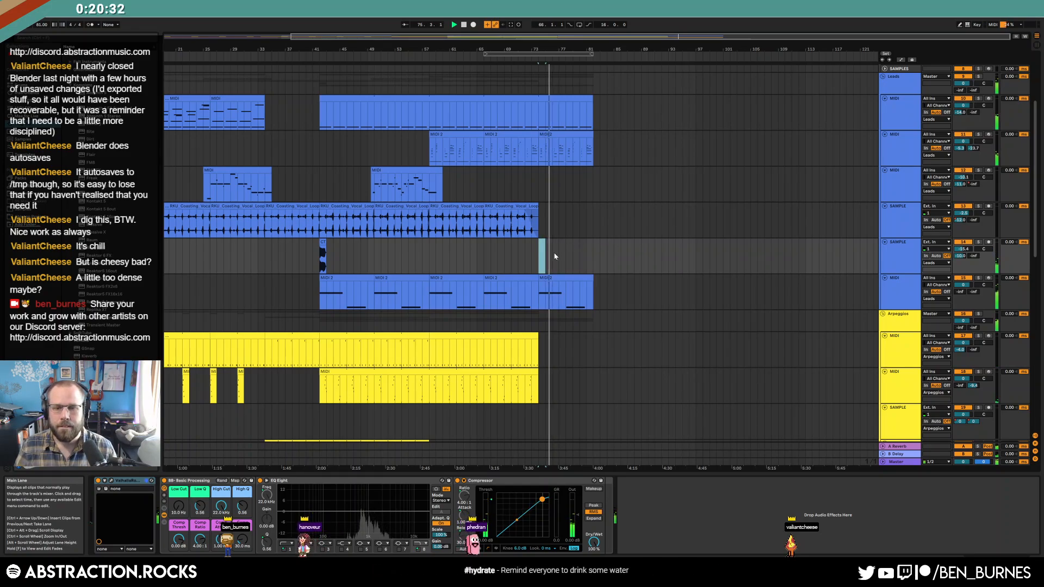
pyautogui.scroll(-2, 546, 270)
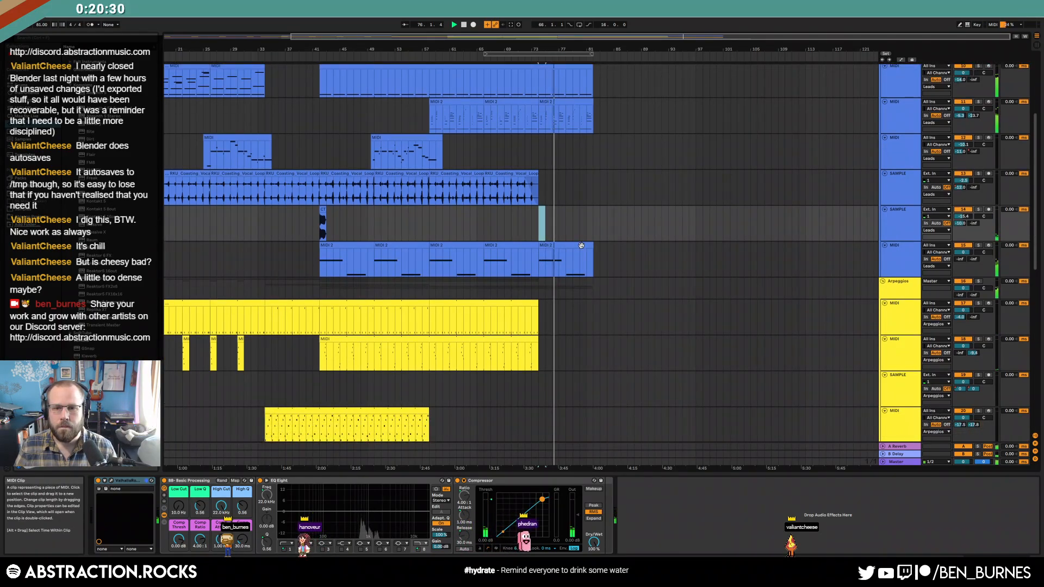
pyautogui.scroll(-10, 578, 246)
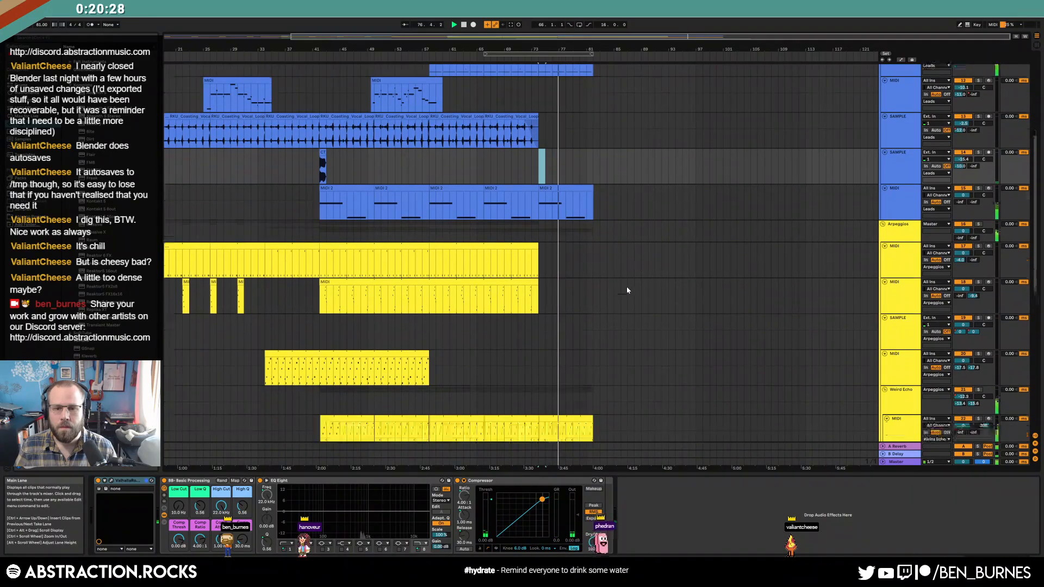
pyautogui.scroll(-1, 593, 329)
pyautogui.moveTo(620, 355); pyautogui.dragTo(523, 350)
pyautogui.press('Delete')
pyautogui.click(546, 349)
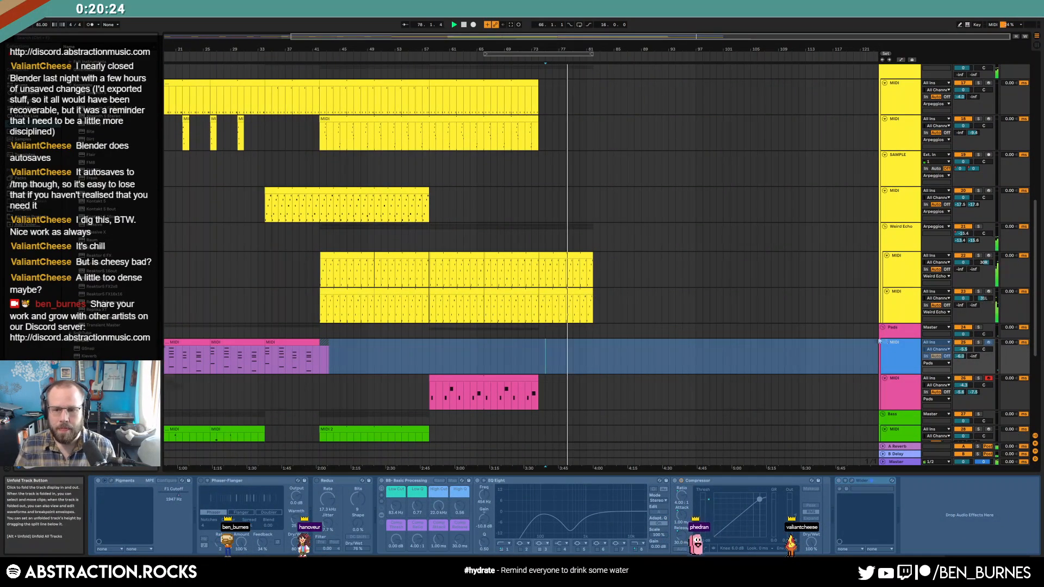
# Step: Split the Drums rack clip at bar 74 and open the section after the split in the note editor, playing from there
pyautogui.scroll(12, 686, 234)
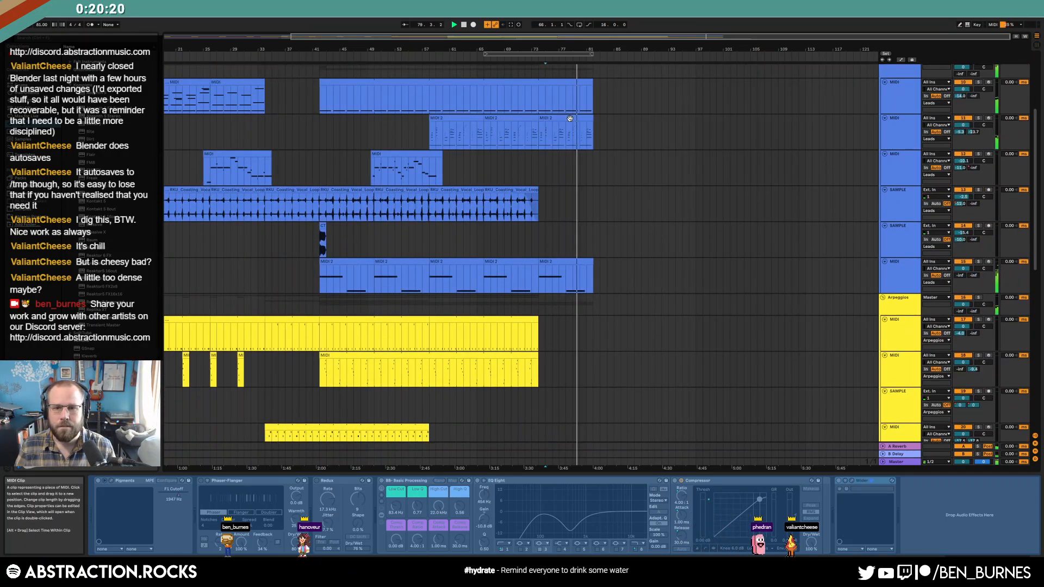
pyautogui.scroll(-16, 652, 268)
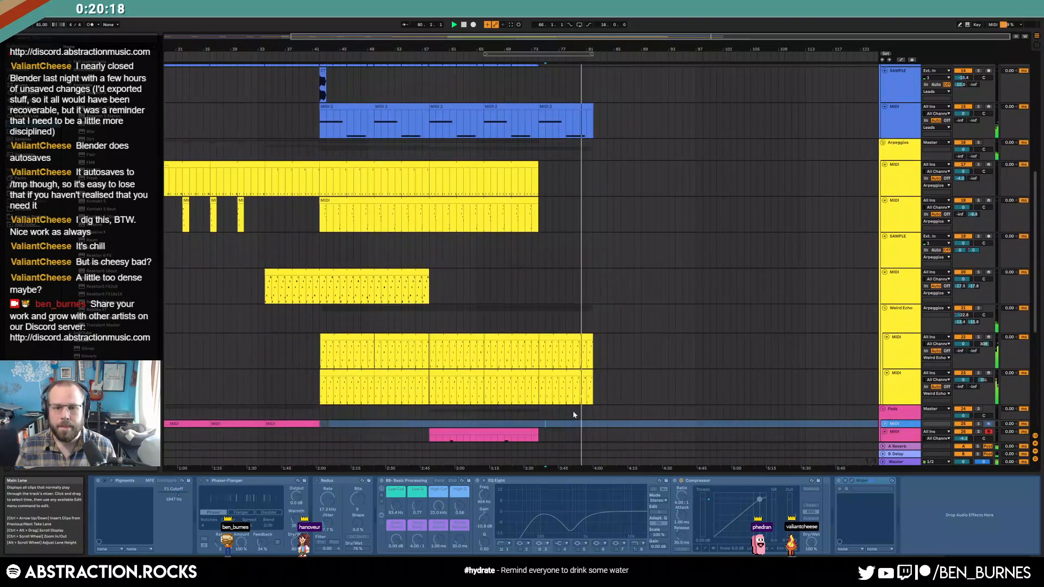
pyautogui.click(576, 363)
pyautogui.moveTo(539, 376); pyautogui.dragTo(584, 377)
pyautogui.doubleClick(578, 364)
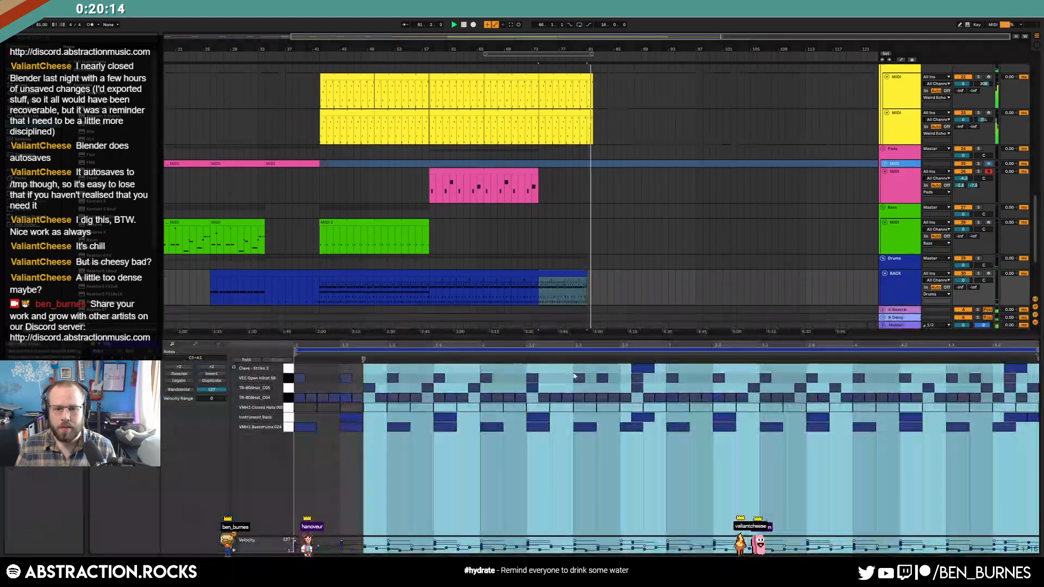
pyautogui.scroll(5, 556, 301)
pyautogui.scroll(2, 630, 299)
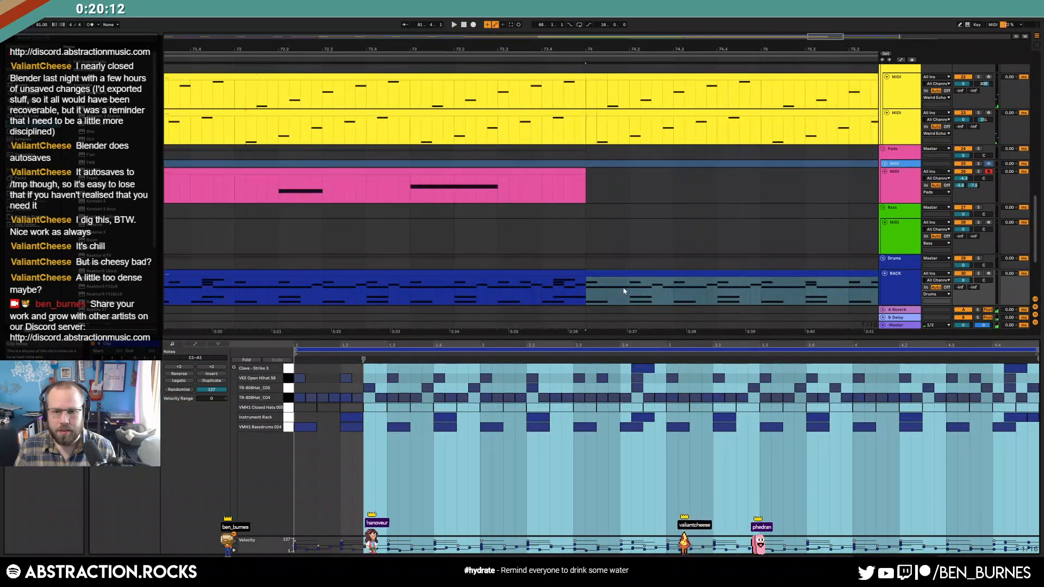
pyautogui.press('space')
pyautogui.scroll(-2, 673, 295)
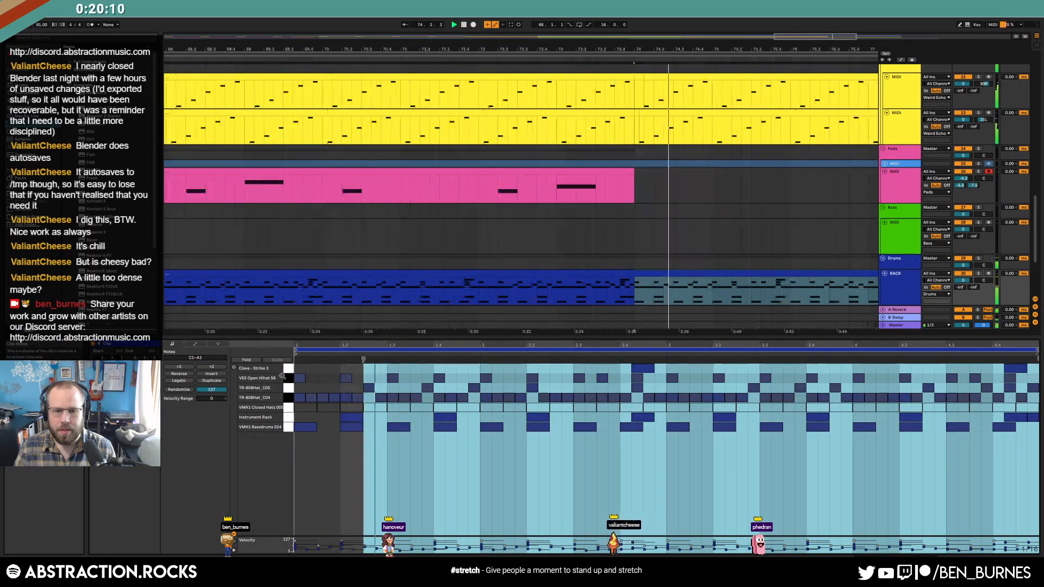
# Step: Deactivate all open hi-hat and TR-808 hat C04 and C05 notes in the drum clip starting at bar 74 and play it
pyautogui.click(289, 381)
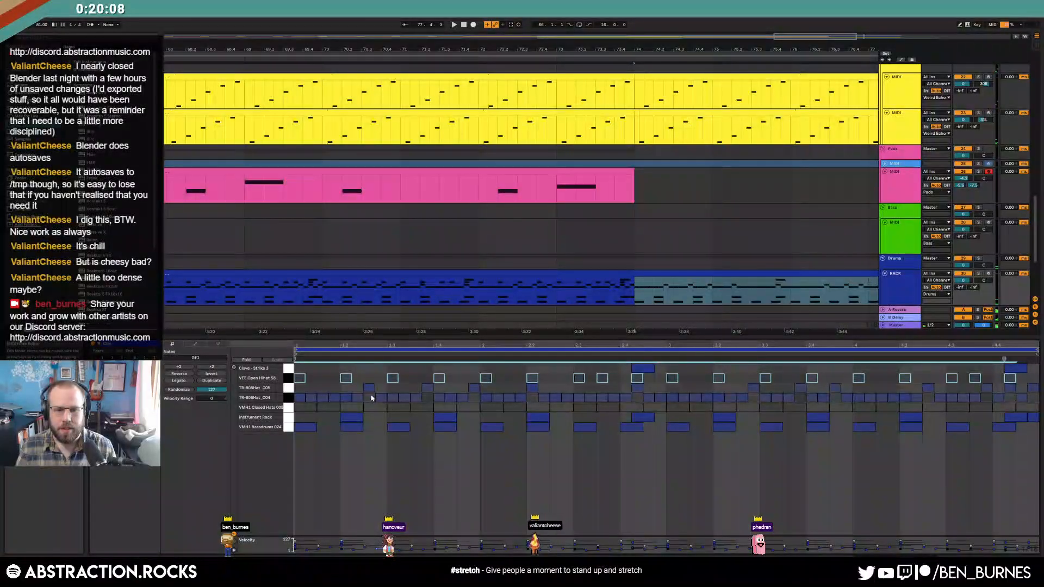
pyautogui.click(289, 398)
pyautogui.keyDown('shift'); pyautogui.click(288, 389); pyautogui.keyUp('shift')
pyautogui.press('0')
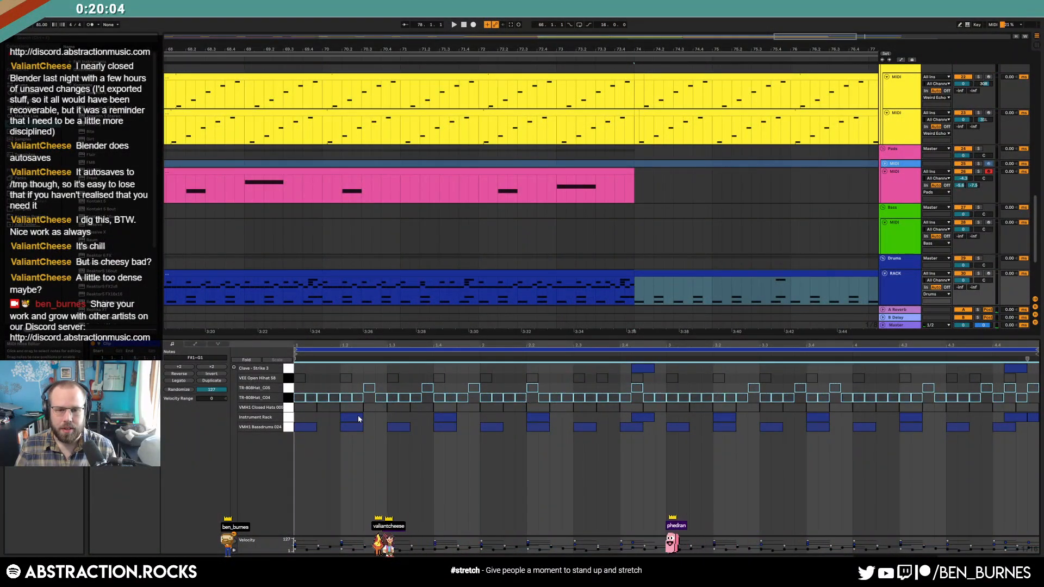
pyautogui.press('space')
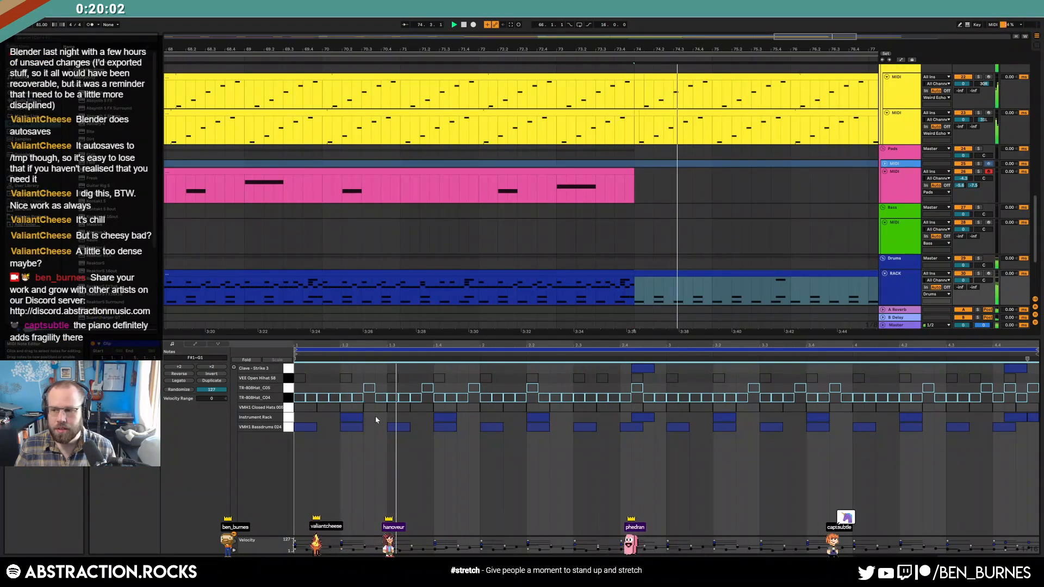
# Step: Thin the drum clip from bar 74 further by removing one more drum row's notes
pyautogui.hotkey('shift', 'Tab')
pyautogui.moveTo(714, 45); pyautogui.dragTo(460, 46)
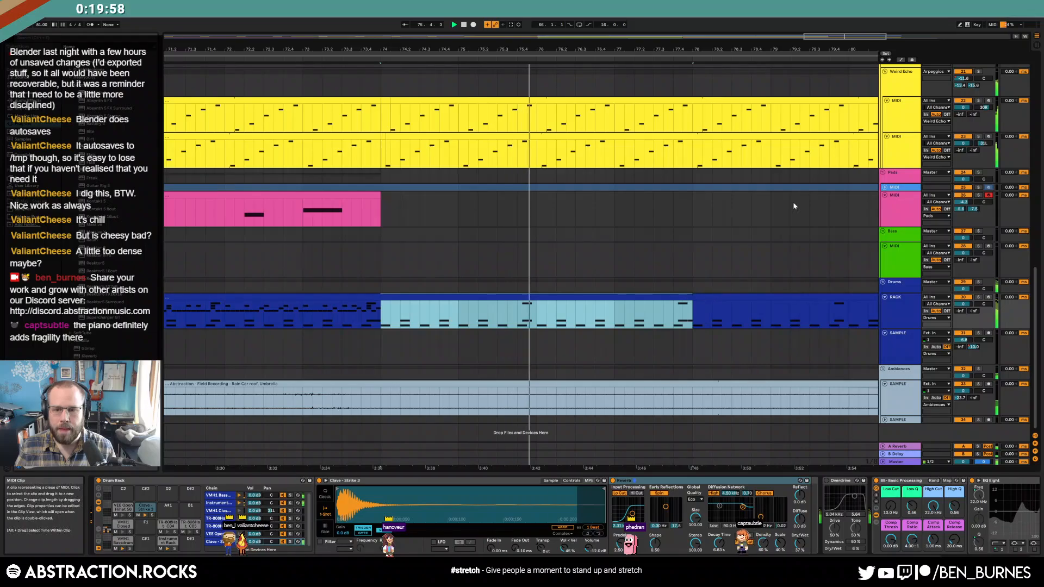
pyautogui.moveTo(787, 48); pyautogui.dragTo(672, 47)
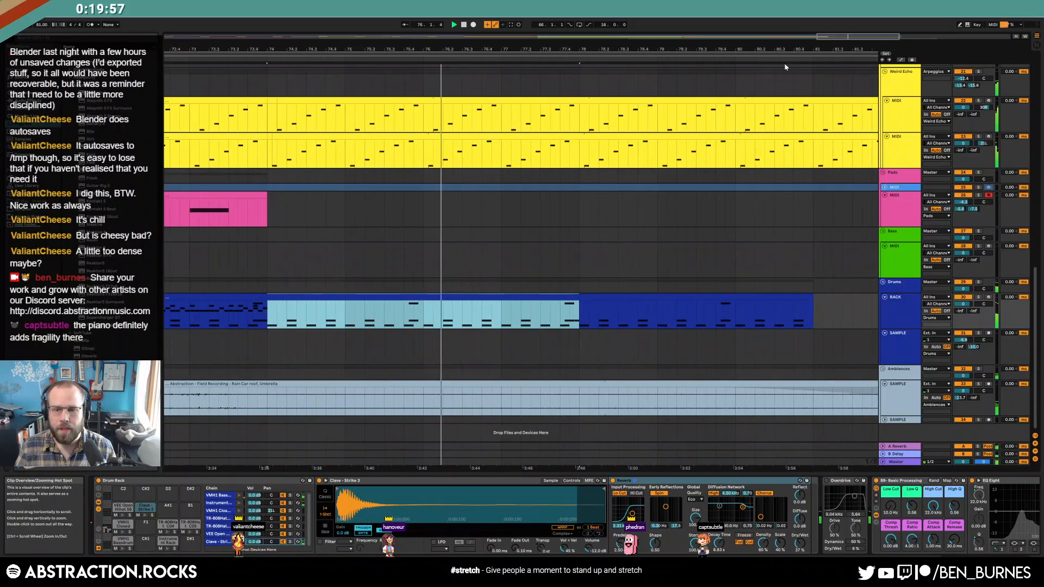
pyautogui.doubleClick(540, 295)
pyautogui.click(288, 395)
pyautogui.press('Delete')
pyautogui.hotkey('shift', 'Tab')
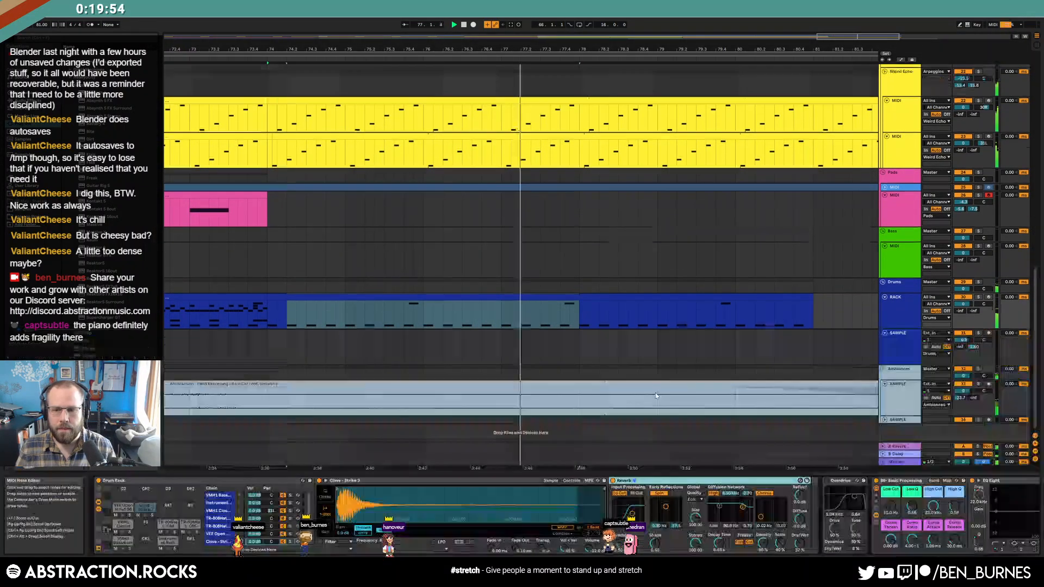
# Step: Extend the drum clip to bar 82, split it at bar 81 and deactivate the bass drum notes after the last bar's first hit
pyautogui.moveTo(864, 33); pyautogui.dragTo(874, 20)
pyautogui.moveTo(675, 317)
pyautogui.mouseDown()
pyautogui.moveTo(725, 316)
pyautogui.moveTo(674, 314)
pyautogui.mouseUp()
pyautogui.hotkey('ctrl', 'e')
pyautogui.doubleClick(686, 297)
pyautogui.moveTo(452, 425); pyautogui.dragTo(917, 451)
pyautogui.press('0')
pyautogui.click(811, 288)
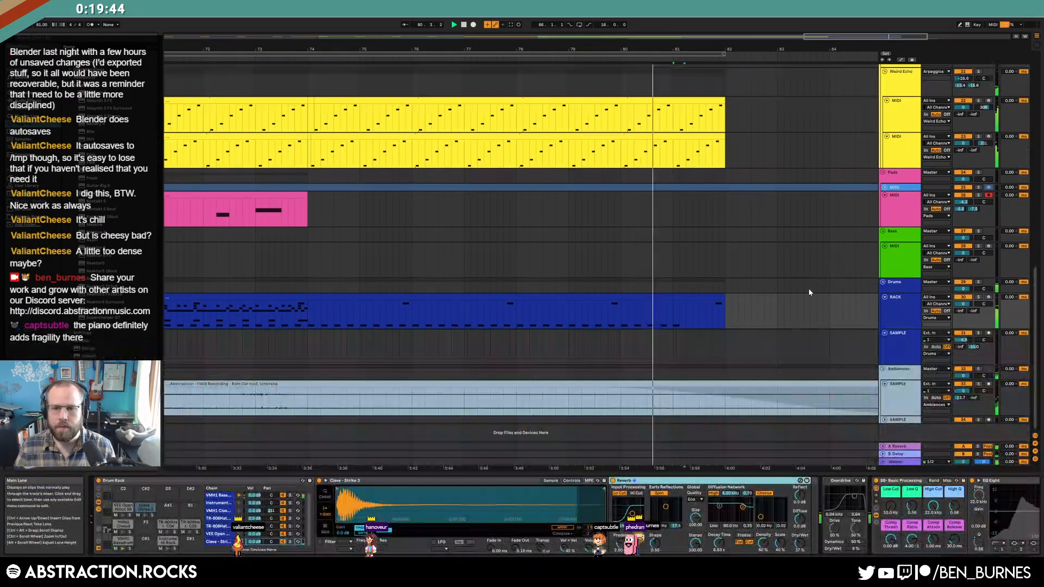
pyautogui.keyDown('ctrl'); pyautogui.scroll(-3, 808, 289); pyautogui.keyUp('ctrl')
pyautogui.scroll(2, 817, 298)
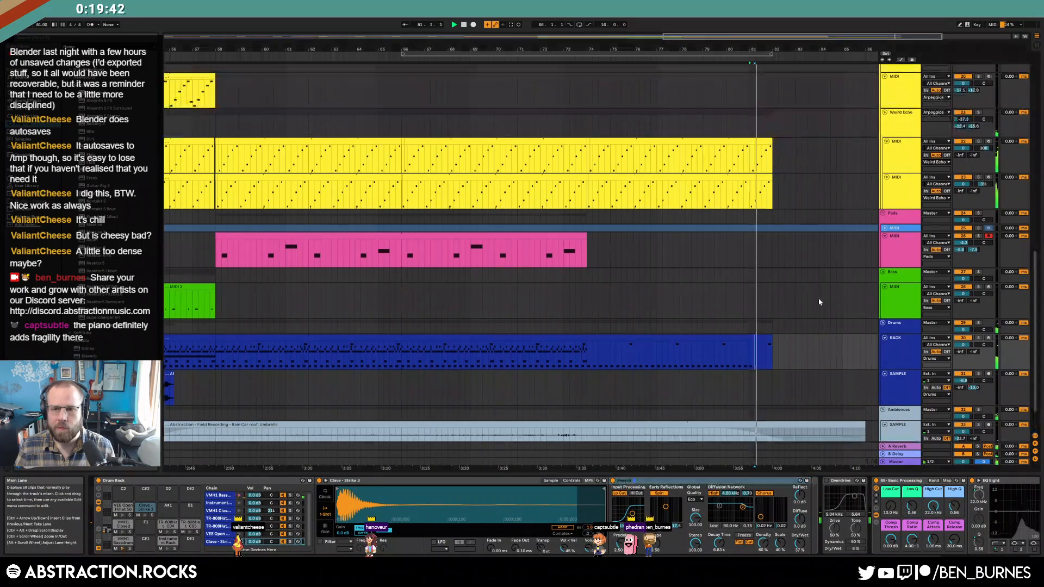
pyautogui.scroll(3, 816, 302)
pyautogui.keyDown('ctrl'); pyautogui.scroll(-3, 814, 302); pyautogui.keyUp('ctrl')
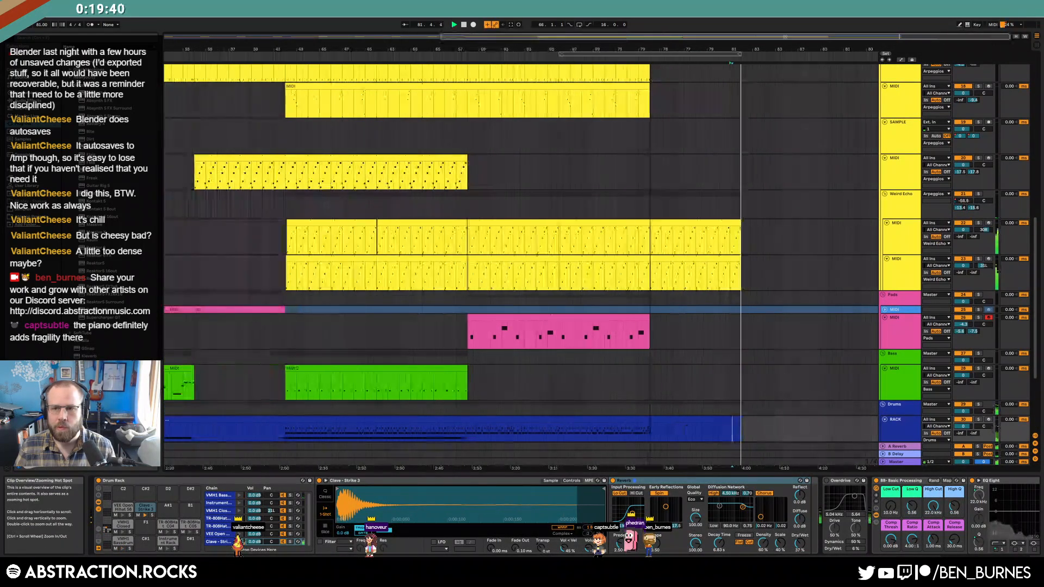
# Step: Record a new Kontakt part on the second Leads MIDI track from bar 82 to about bar 114
pyautogui.scroll(5, 740, 163)
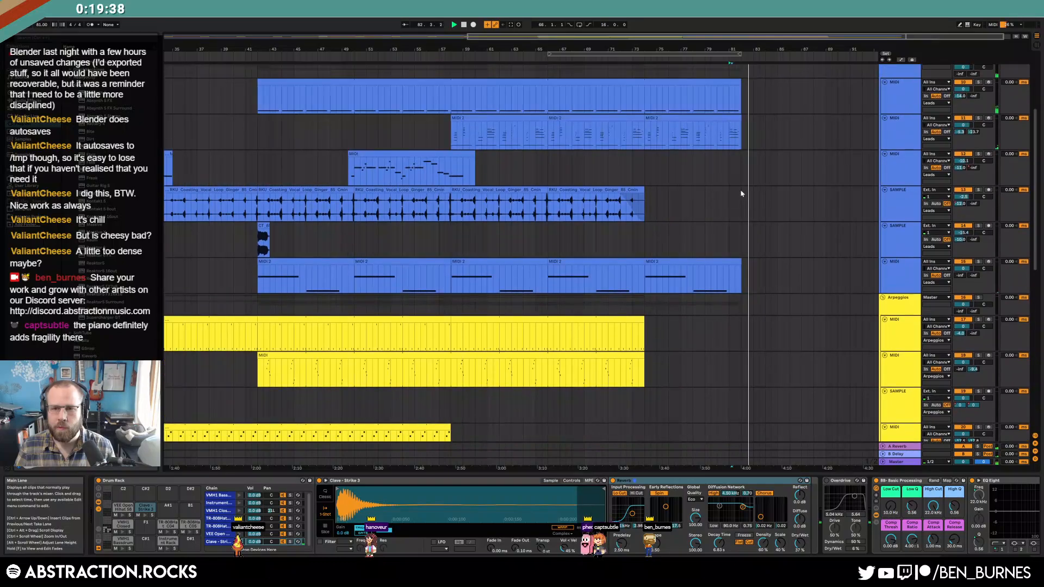
pyautogui.click(740, 135)
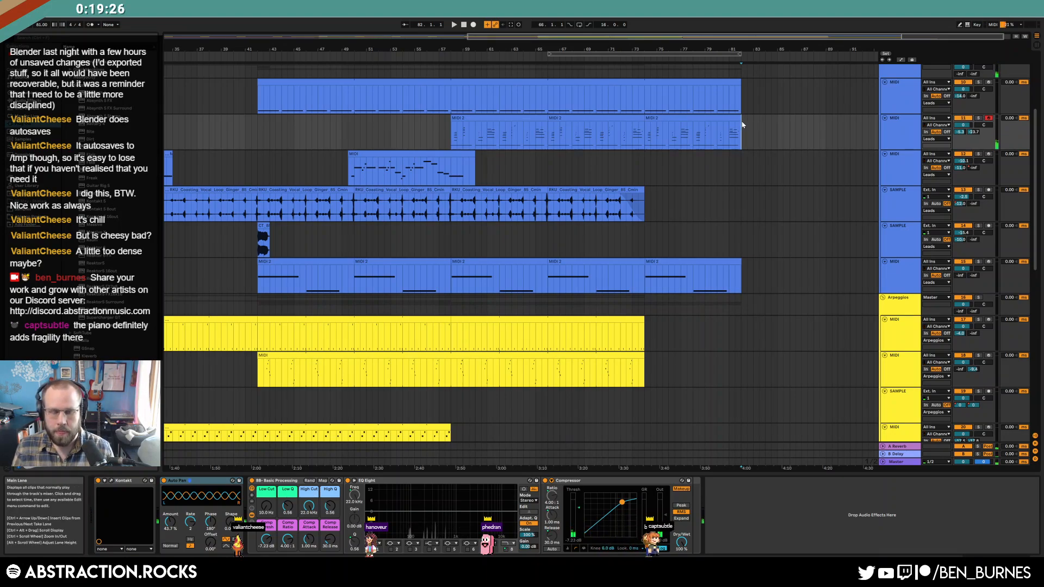
pyautogui.press('F9')
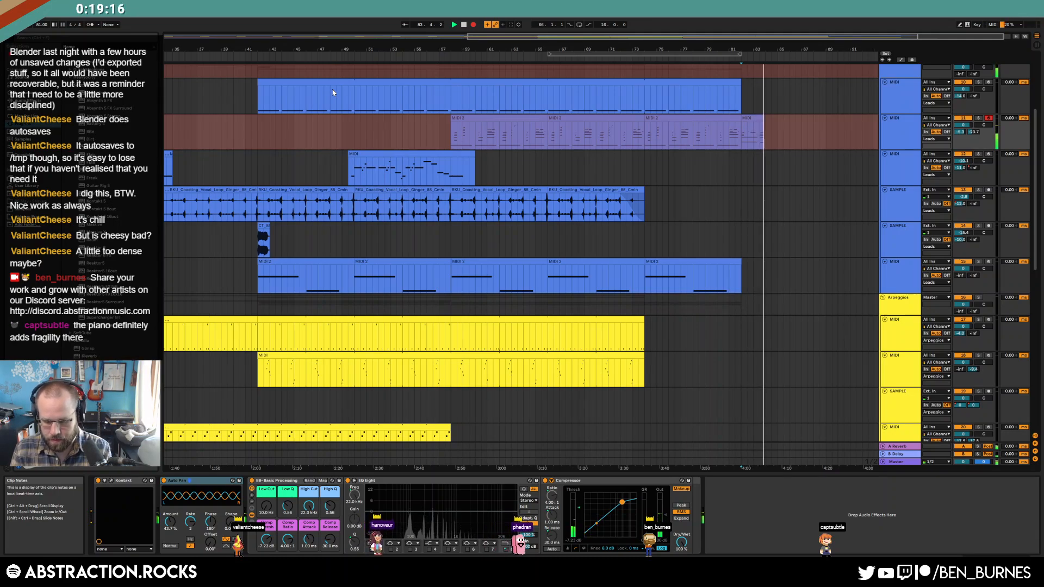
pyautogui.press('space')
pyautogui.click(744, 130)
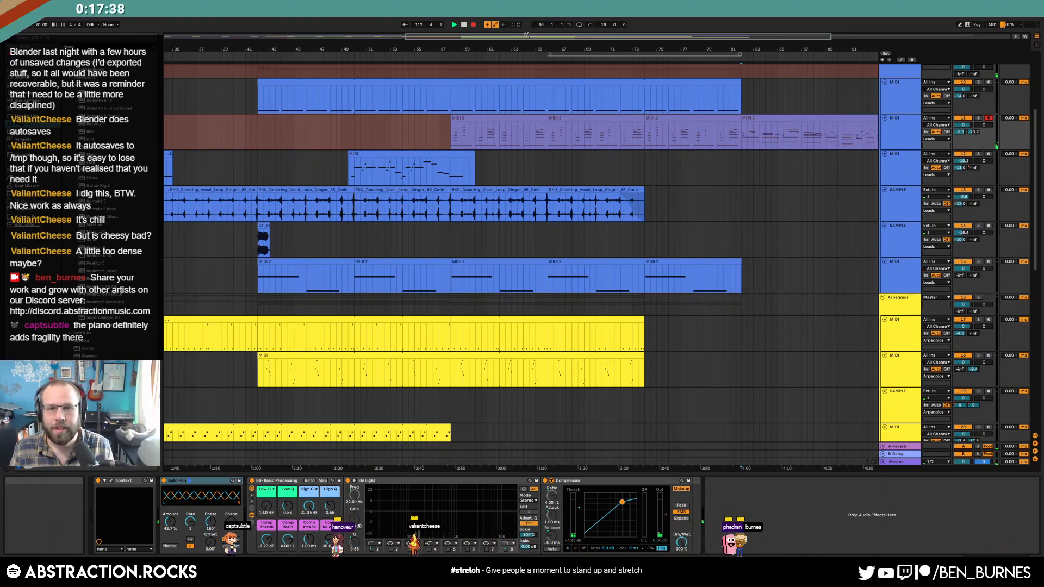
pyautogui.press('space')
pyautogui.moveTo(527, 33); pyautogui.dragTo(526, 11)
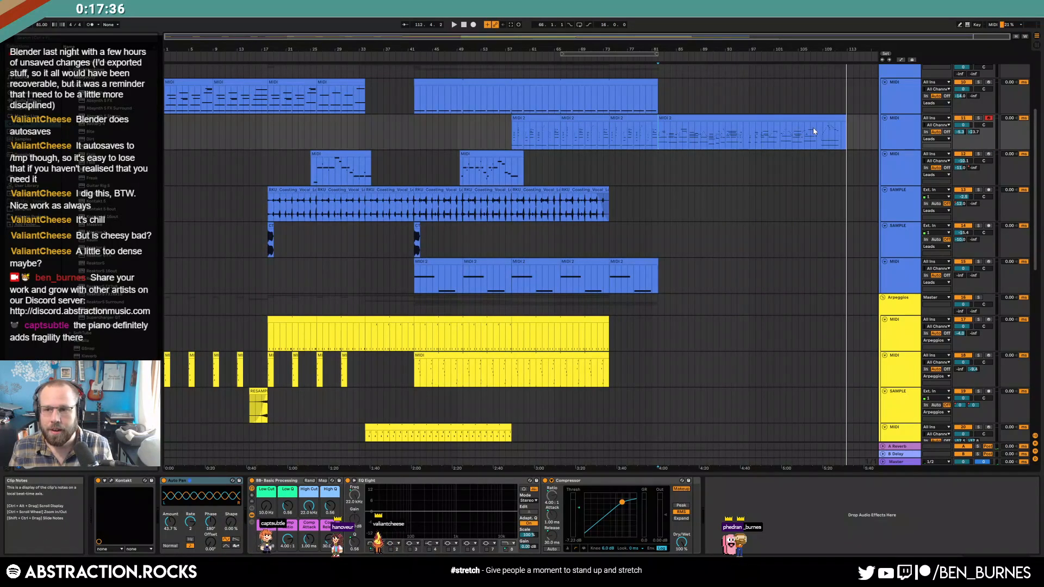
# Step: Inspect the recorded clip's closing notes in the note editor, then play the arrangement from bar 76 with the editor closed
pyautogui.click(828, 123)
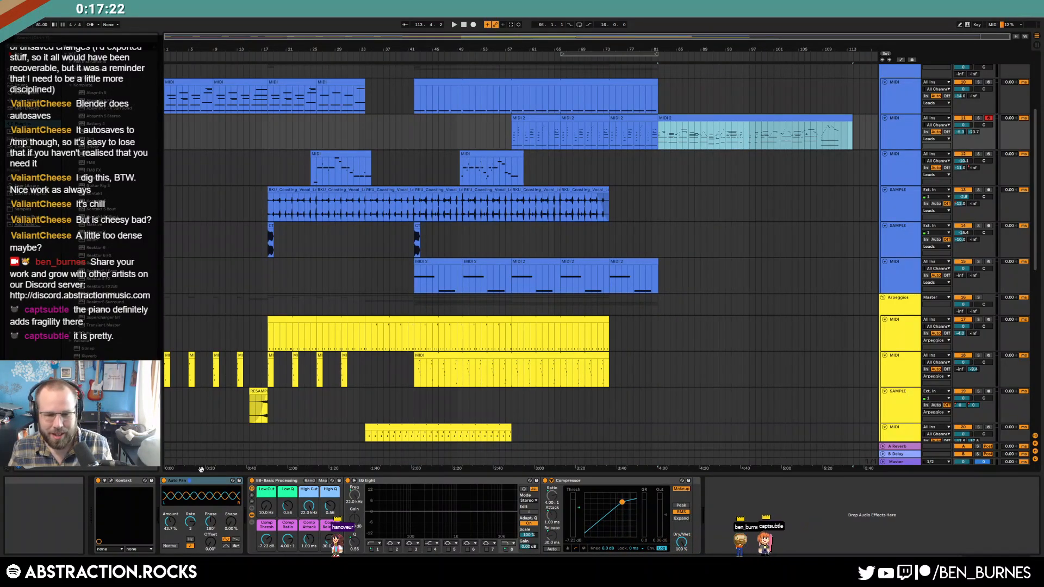
pyautogui.click(266, 539)
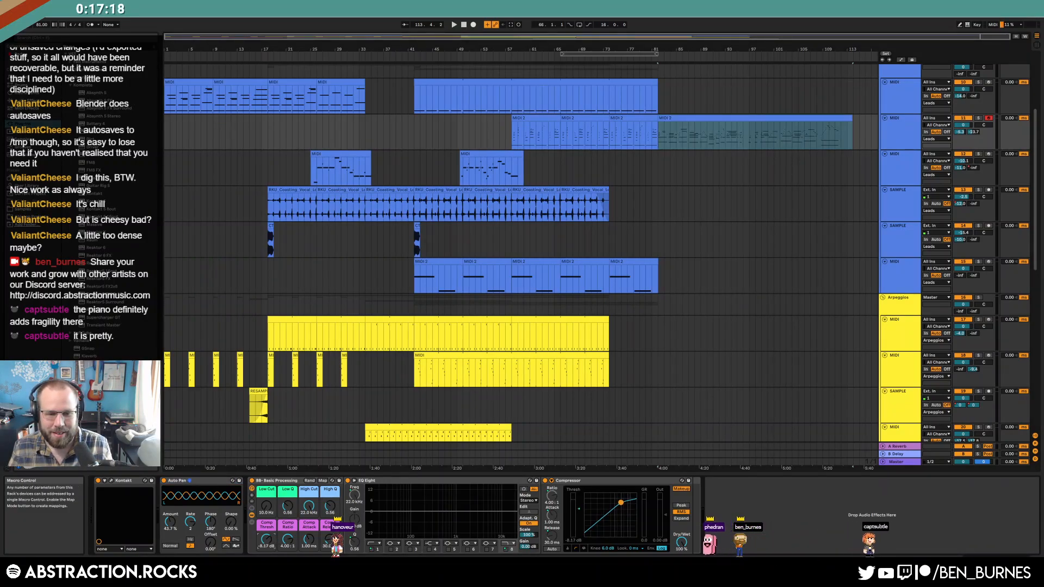
pyautogui.doubleClick(763, 127)
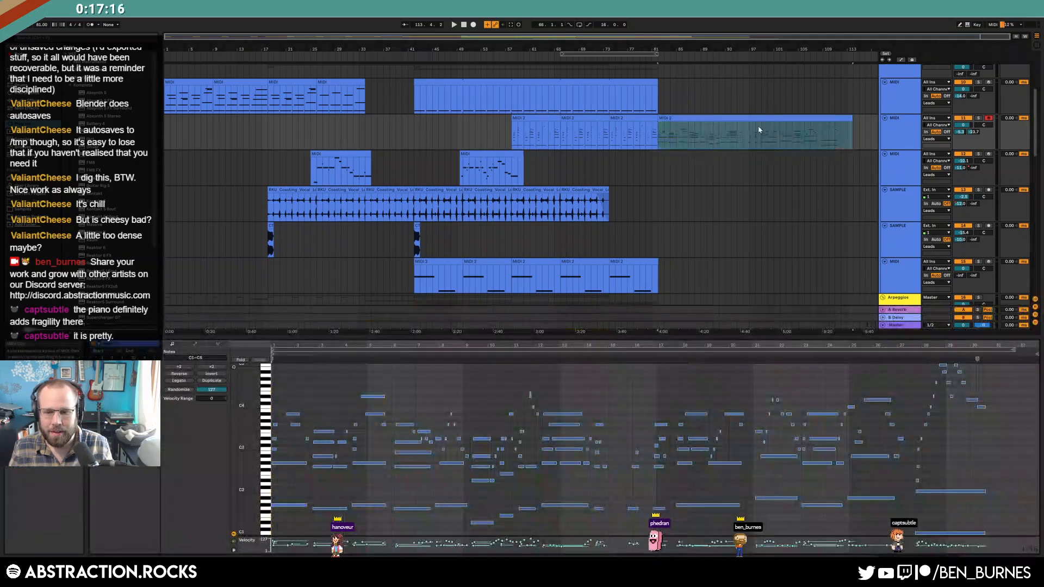
pyautogui.click(937, 466)
pyautogui.hotkey('ctrl', 'a')
pyautogui.click(946, 505)
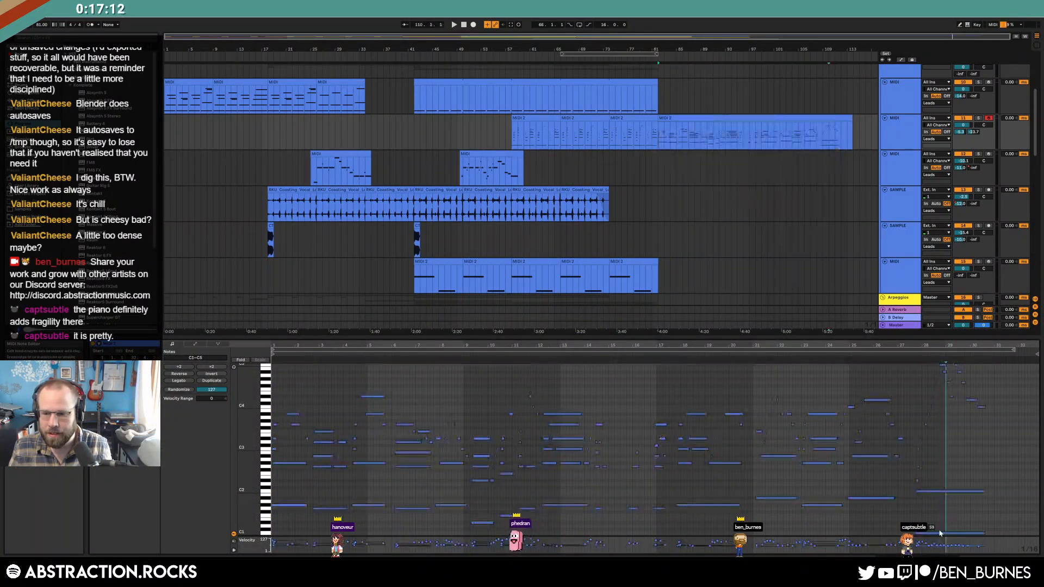
pyautogui.click(939, 533)
pyautogui.click(944, 514)
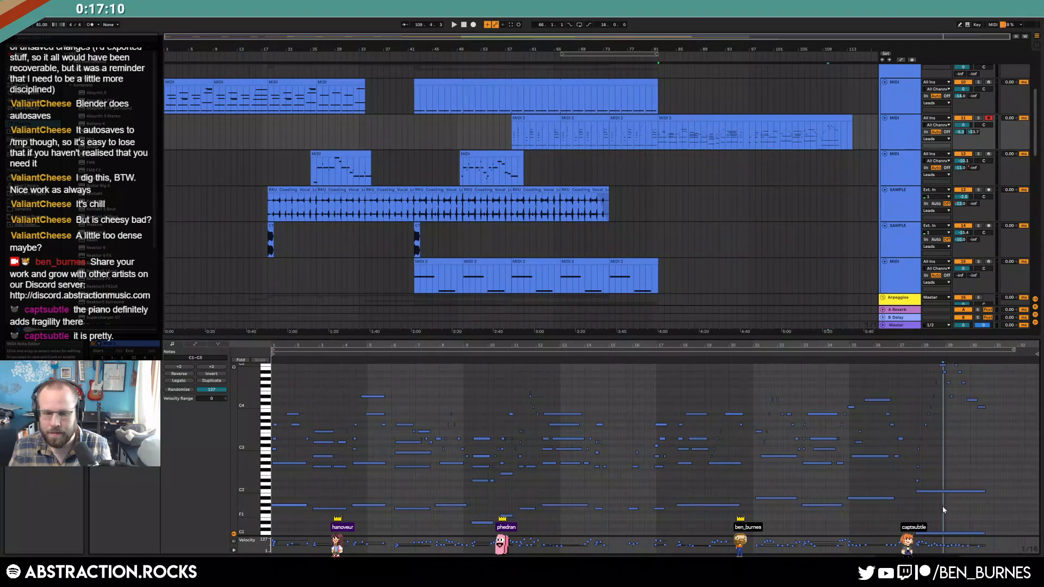
pyautogui.click(621, 131)
pyautogui.press('space')
pyautogui.hotkey('shift', 'Tab')
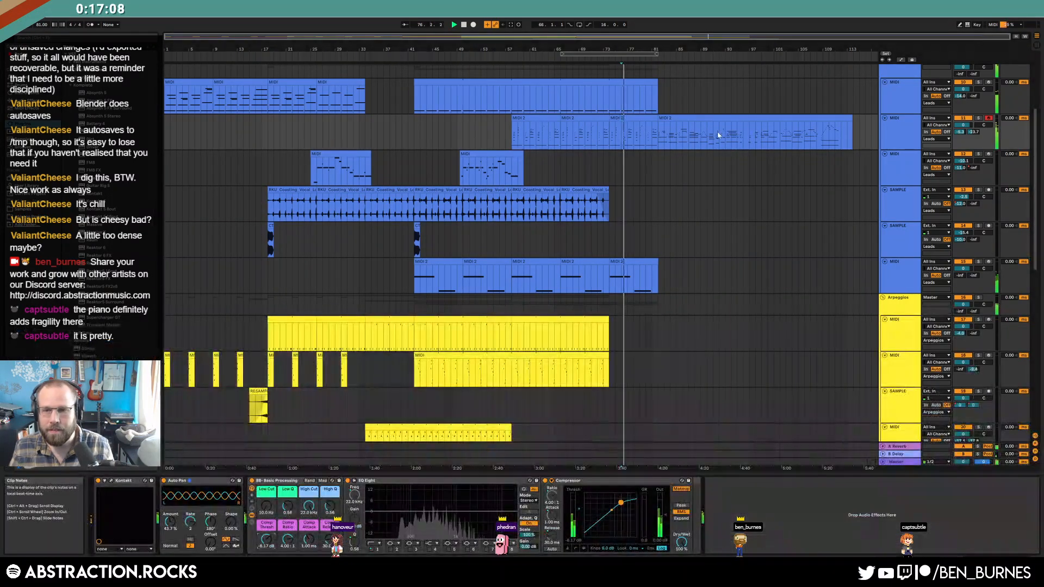
# Step: Double the low bass notes of the recorded clip from bar 82 one octave lower, leaving out the final bass note
pyautogui.click(679, 122)
pyautogui.moveTo(286, 493); pyautogui.dragTo(875, 525)
pyautogui.hotkey('shift', 'Down')
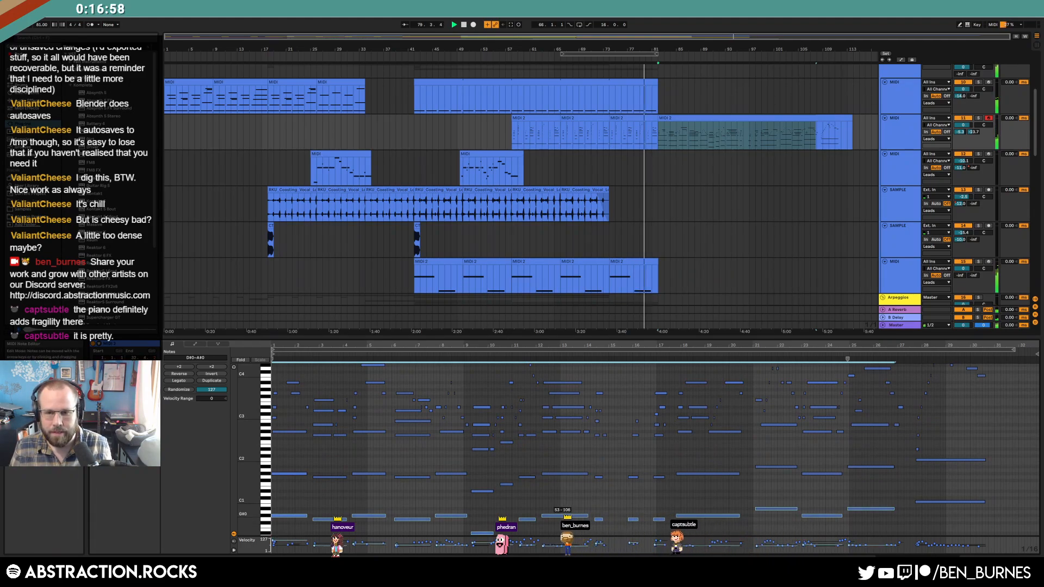
pyautogui.hotkey('shift', 'Tab')
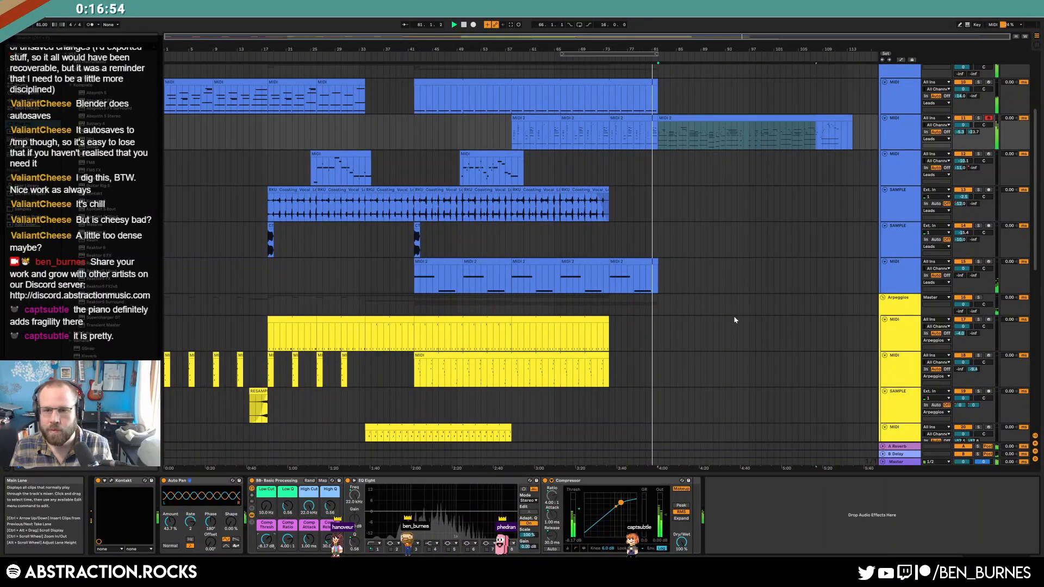
# Step: Arm the last Leads MIDI track and record a melody on it from just after bar 82 to about bar 100
pyautogui.click(989, 262)
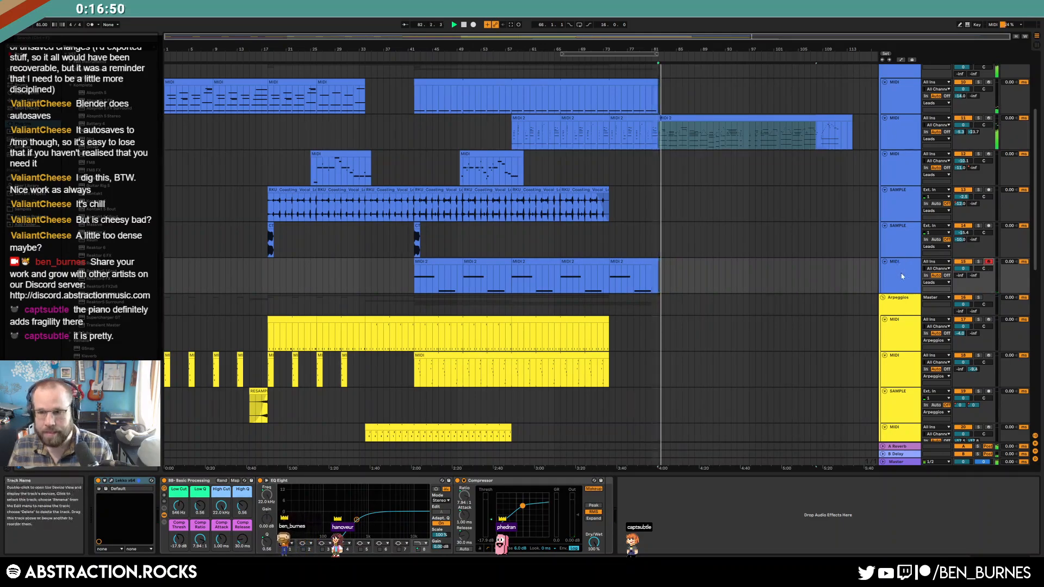
pyautogui.press('F9')
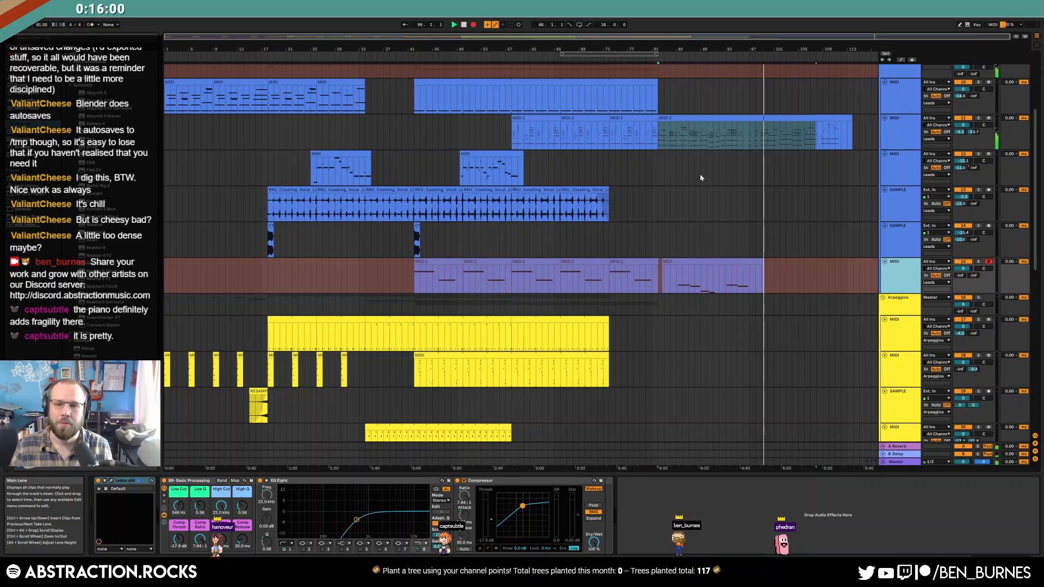
pyautogui.press('F9')
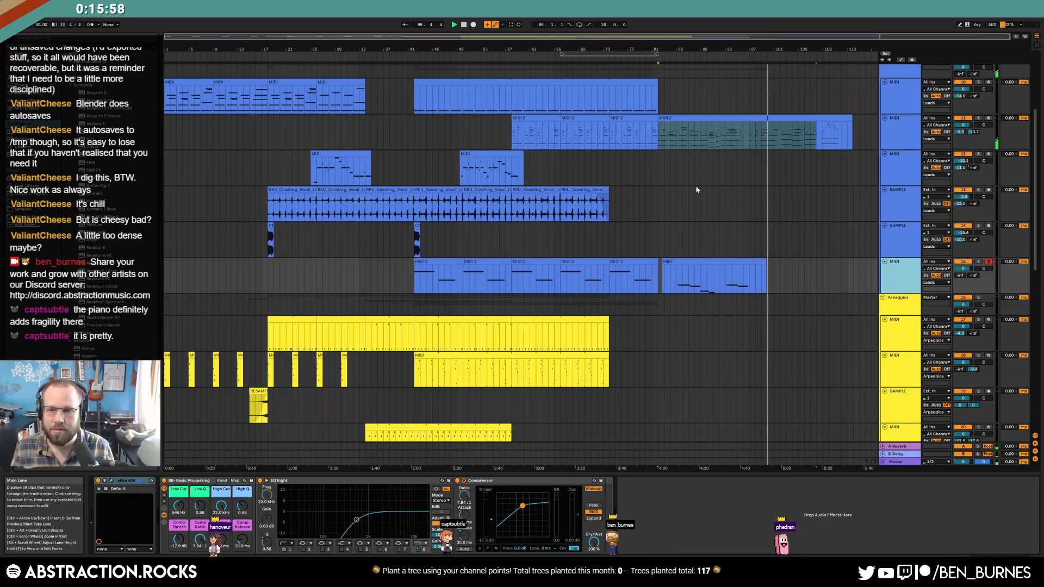
# Step: Open the recorded melody clip's notes and move its last note slightly later
pyautogui.click(723, 275)
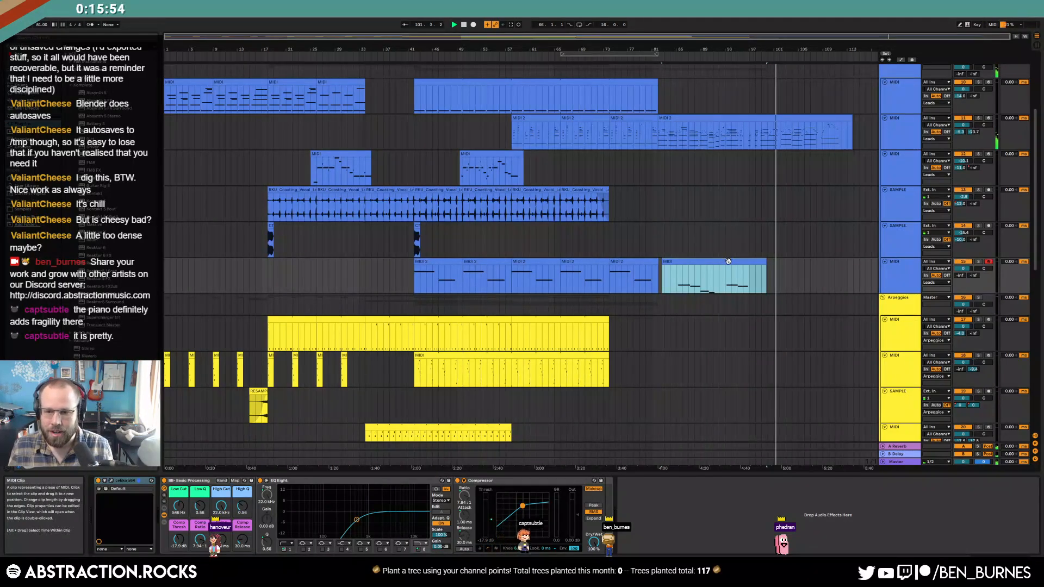
pyautogui.doubleClick(728, 262)
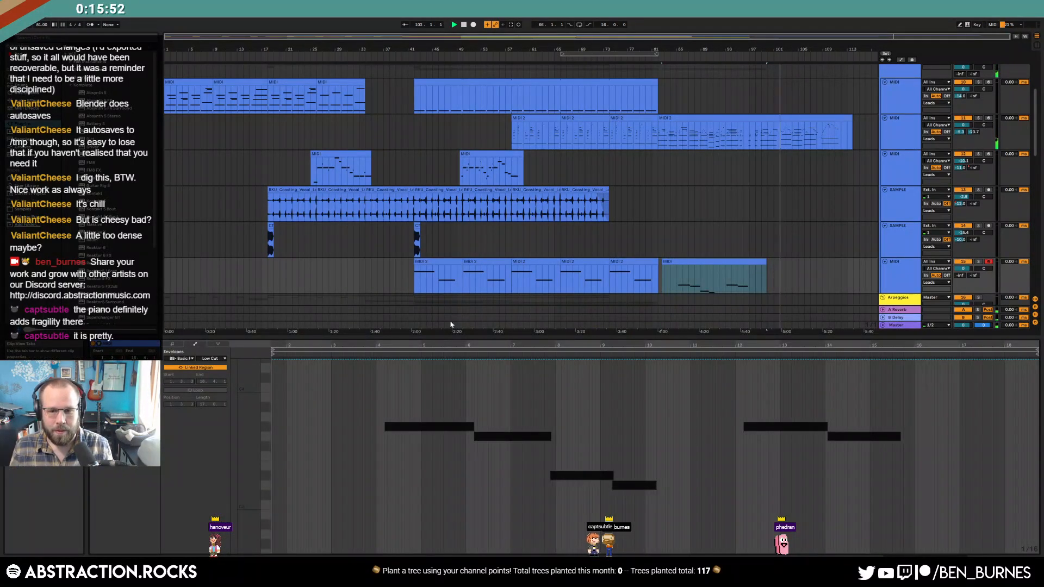
pyautogui.click(731, 262)
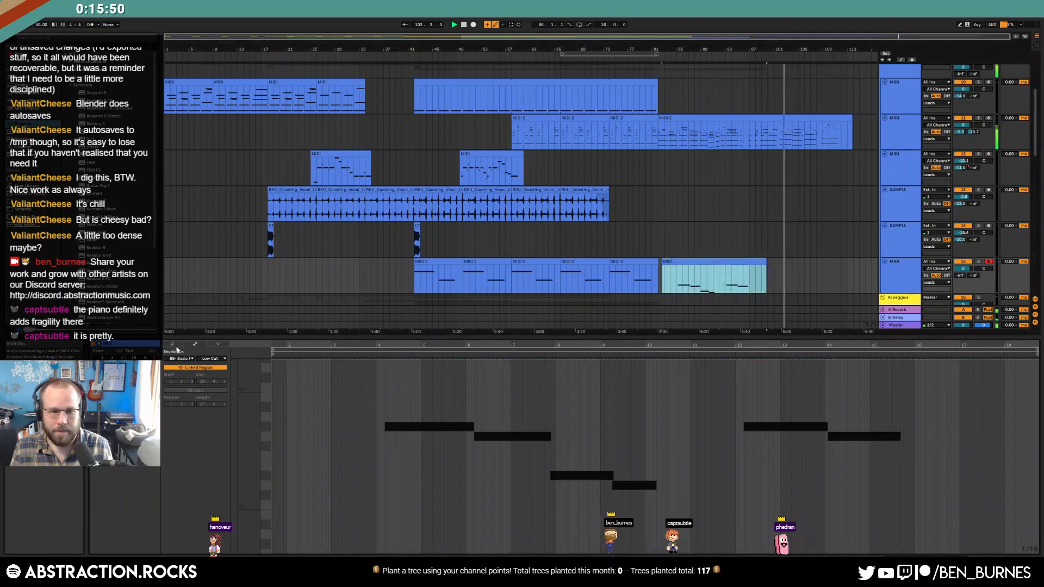
pyautogui.click(172, 344)
pyautogui.moveTo(948, 529); pyautogui.dragTo(389, 393)
pyautogui.moveTo(847, 433); pyautogui.dragTo(859, 434)
pyautogui.click(859, 432)
pyautogui.press('Right')
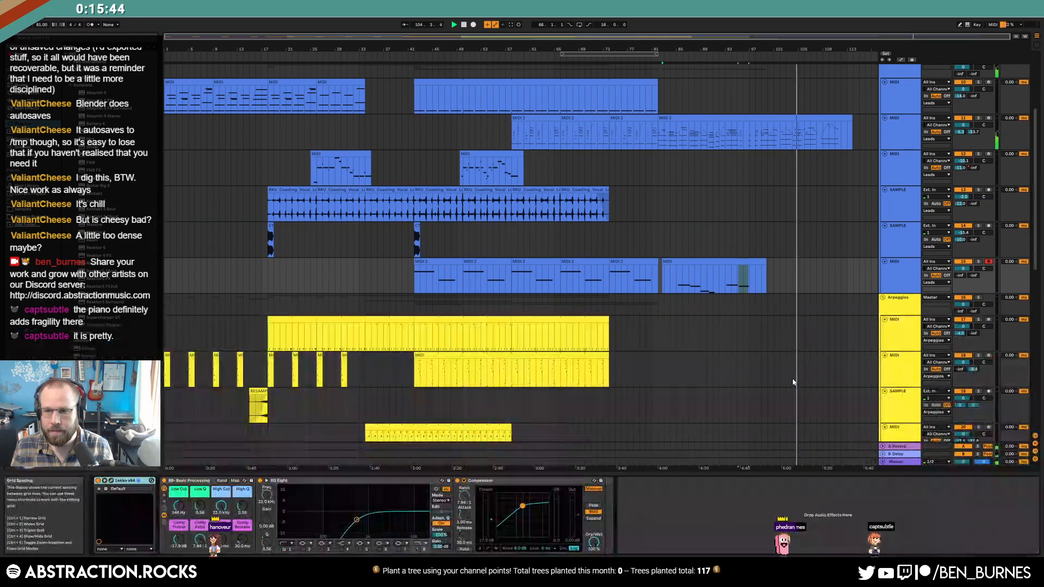
# Step: Trim the start of the recorded melody clip to bar 85 and copy the clip to the first Leads MIDI track
pyautogui.click(789, 116)
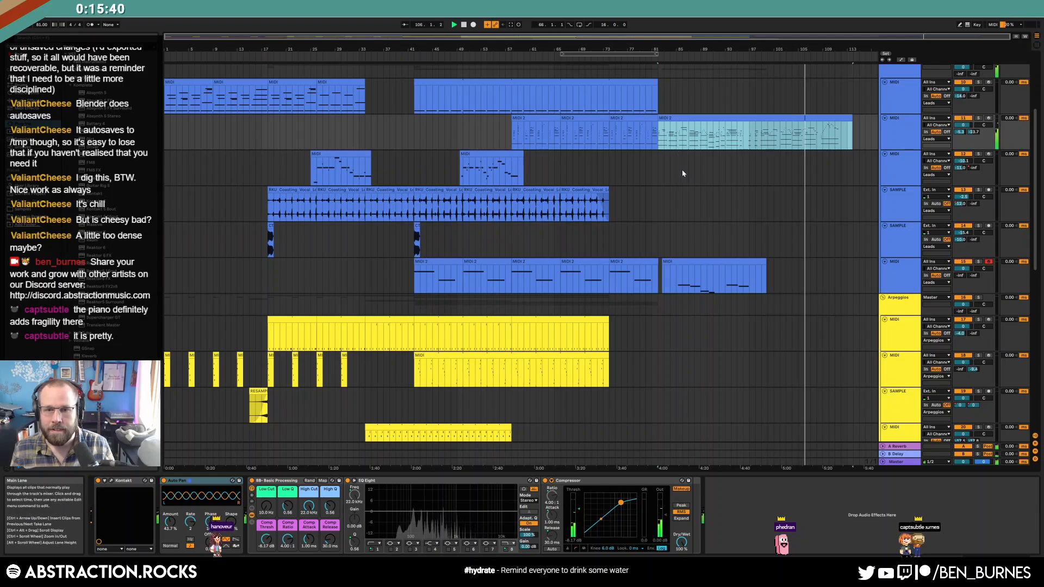
pyautogui.scroll(3, 686, 184)
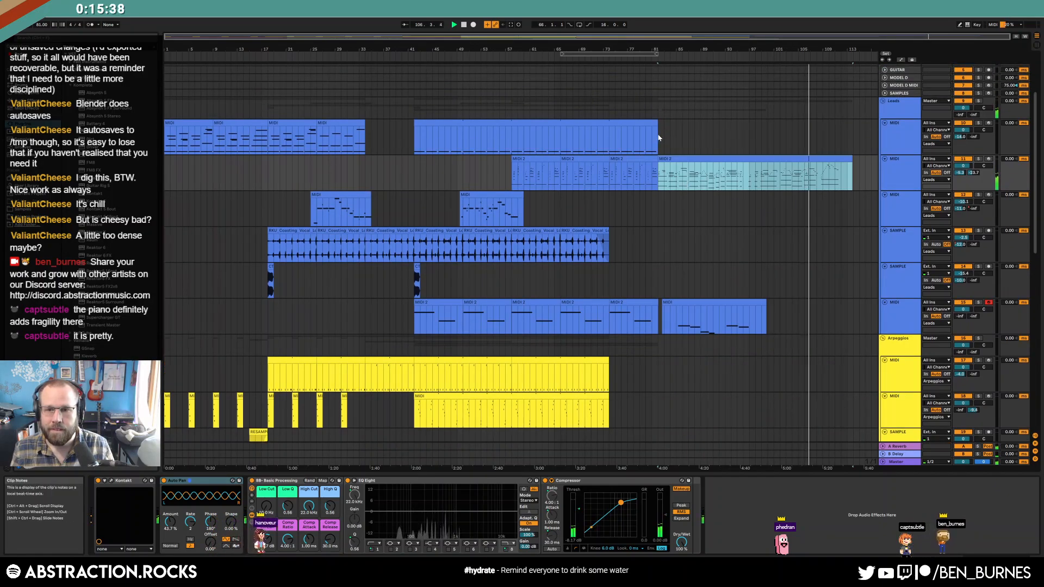
pyautogui.click(704, 142)
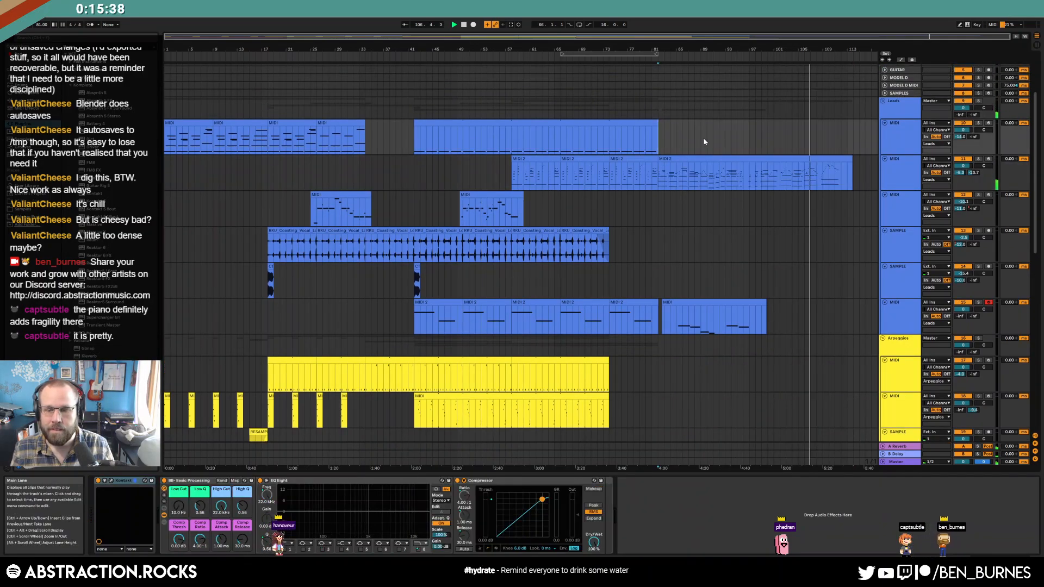
pyautogui.click(662, 303)
pyautogui.moveTo(662, 303); pyautogui.dragTo(704, 136)
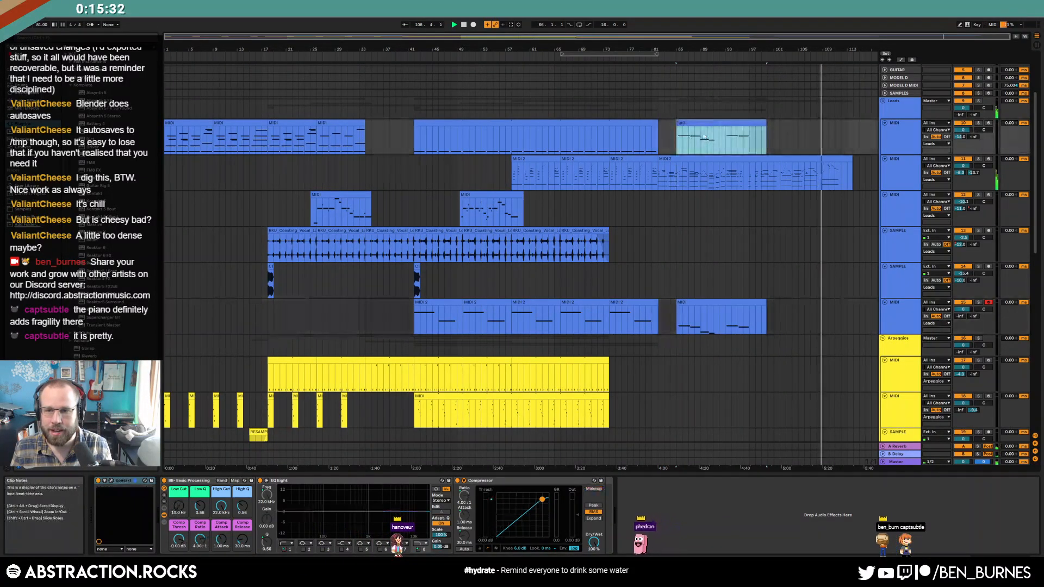
# Step: Transpose all notes of the copied melody clip down one octave, arm its track and play from the clip's start
pyautogui.doubleClick(704, 136)
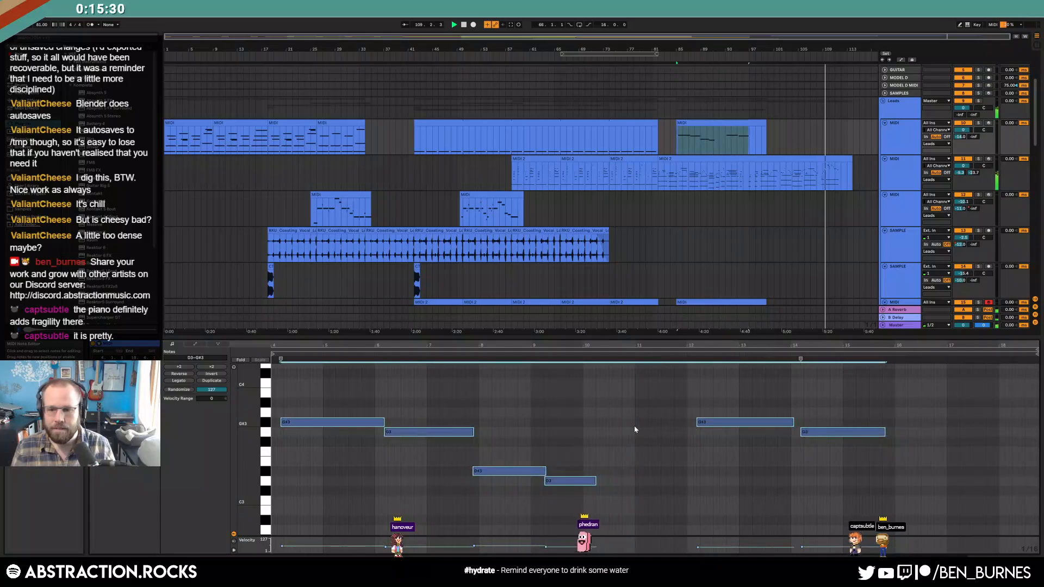
pyautogui.hotkey('shift', 'Down')
pyautogui.click(989, 123)
pyautogui.press('space')
pyautogui.press('space')
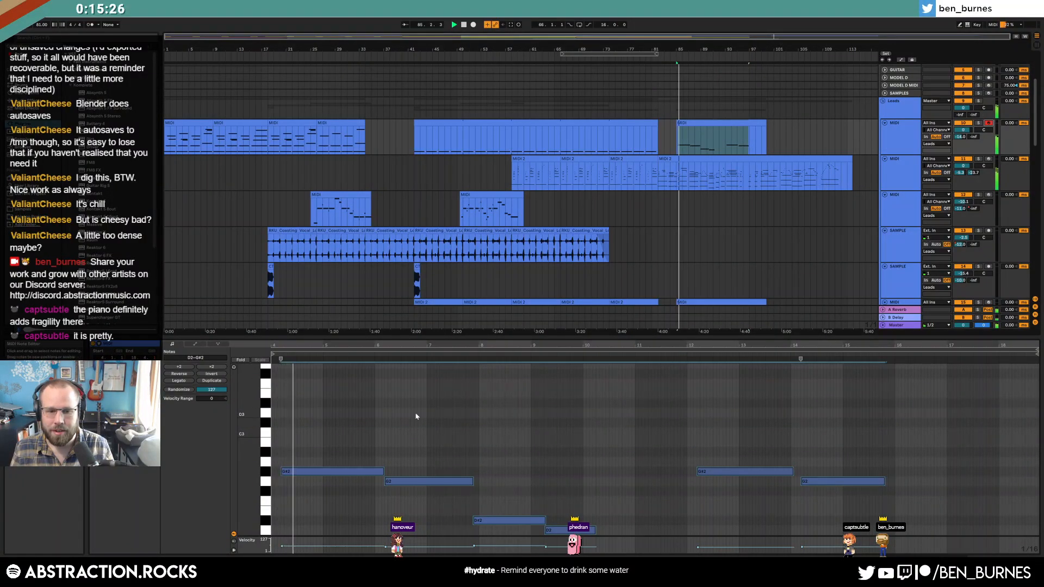
# Step: Shorten the first G#2 note of the copied clip at both ends, so it starts later and ends earlier
pyautogui.click(290, 493)
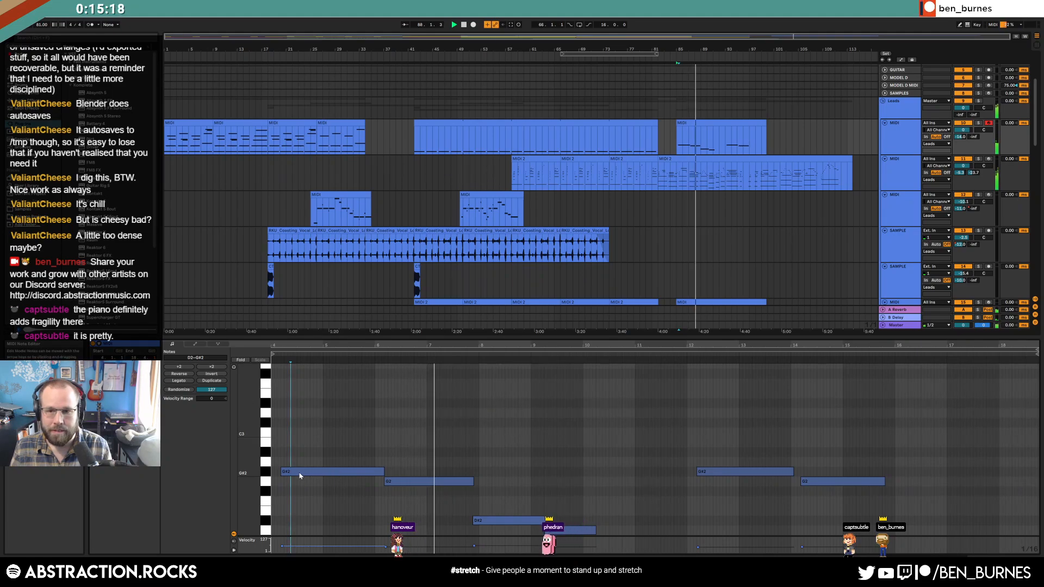
pyautogui.scroll(5, 657, 172)
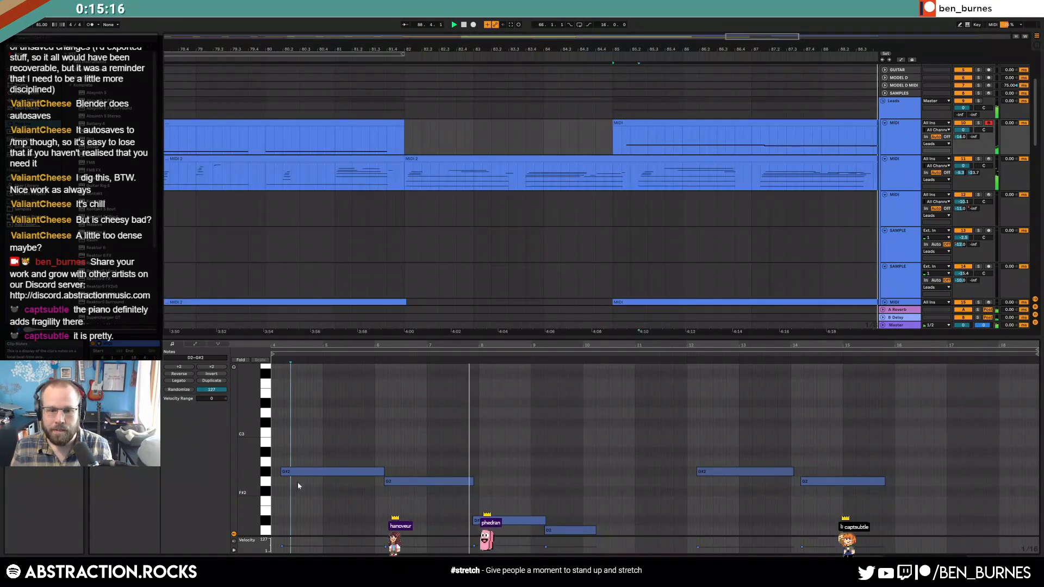
pyautogui.moveTo(320, 473); pyautogui.dragTo(378, 472)
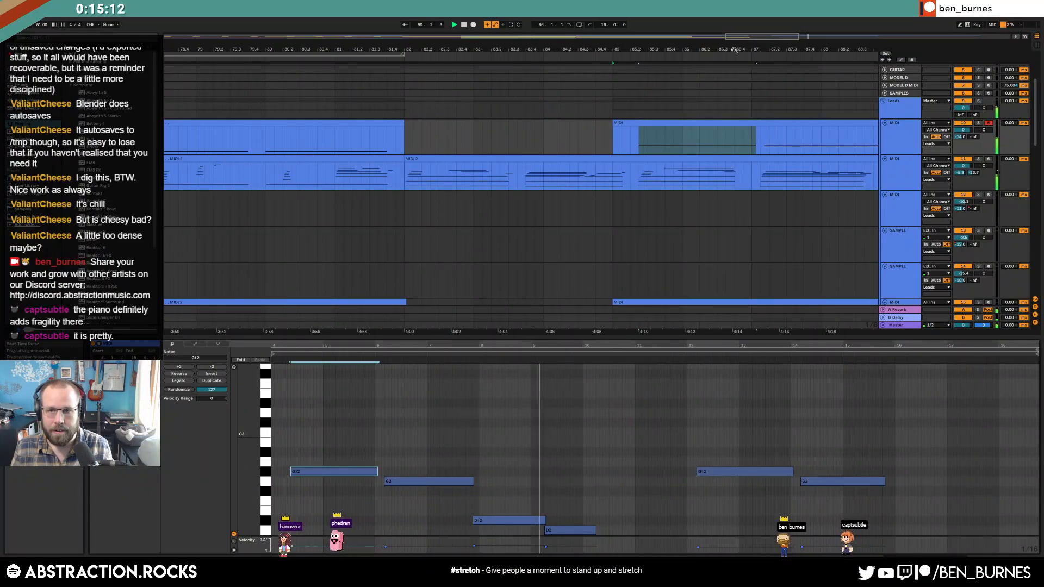
# Step: Try raising the copied clip's fourth note from D2 up five semitones to G2
pyautogui.moveTo(706, 49); pyautogui.dragTo(267, 48)
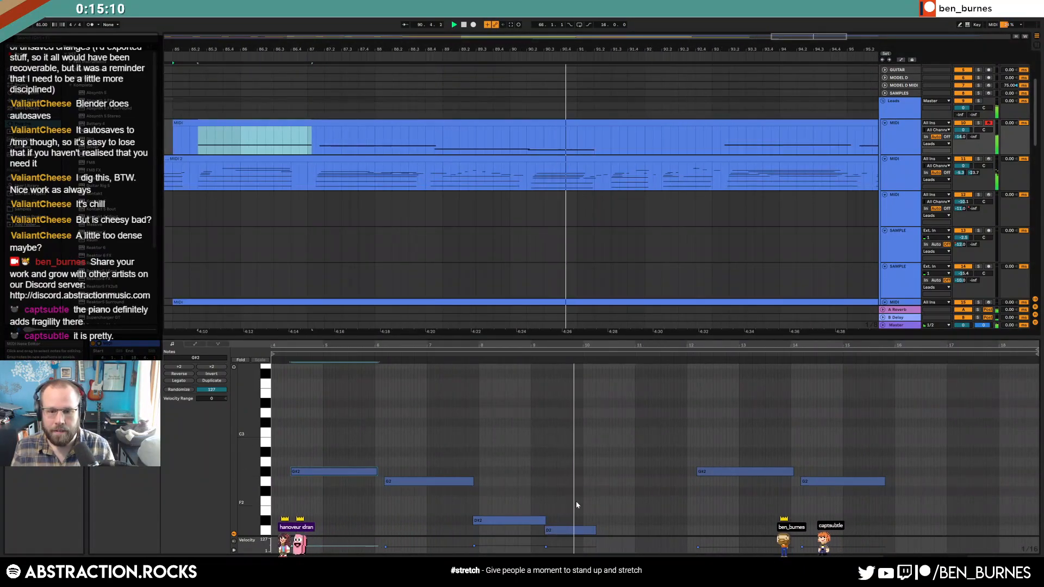
pyautogui.click(577, 530)
pyautogui.press('Up')
pyautogui.press('Up')
pyautogui.press('Up')
pyautogui.press('Up')
pyautogui.press('Up')
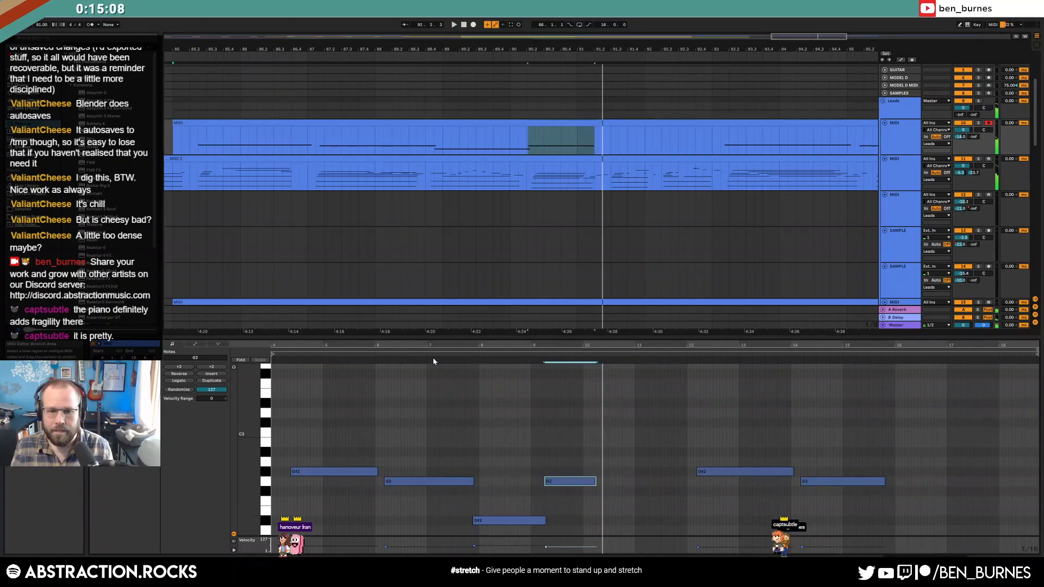
# Step: Move the D#2 note of the copied clip slightly earlier and delete the short G2 note that follows it
pyautogui.moveTo(517, 521); pyautogui.dragTo(513, 521)
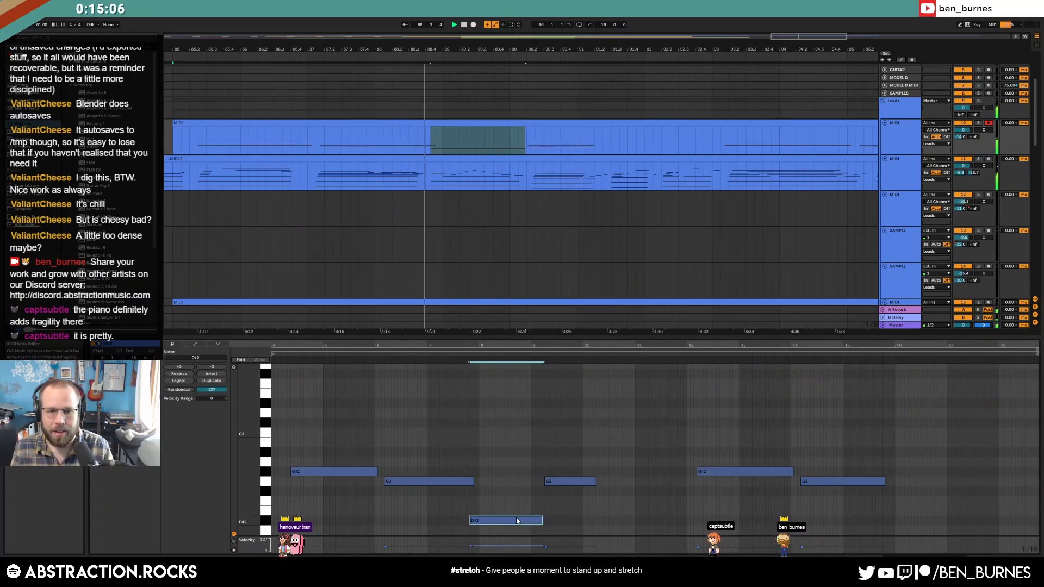
pyautogui.moveTo(564, 482); pyautogui.dragTo(567, 481)
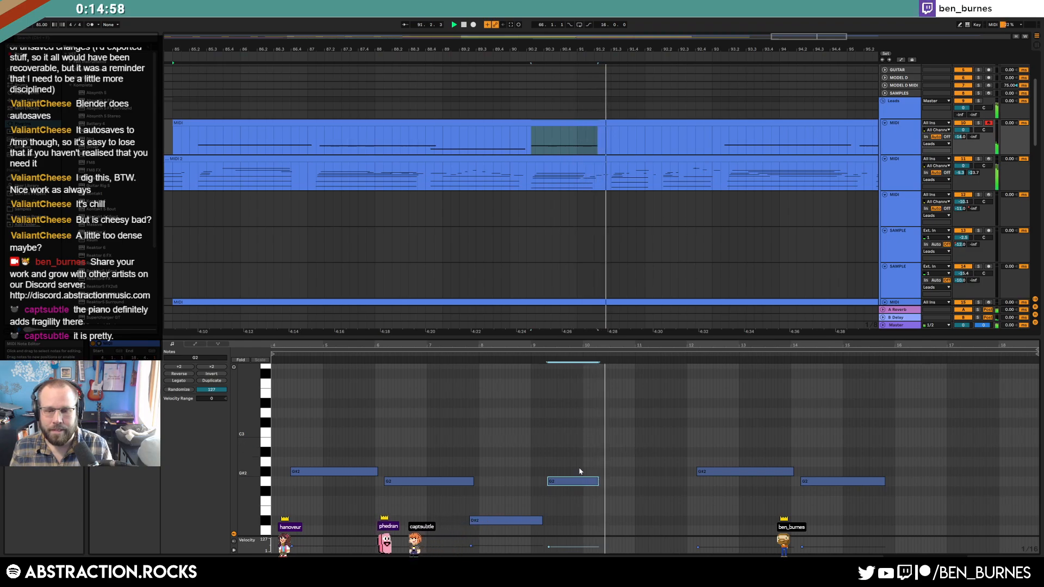
pyautogui.press('Delete')
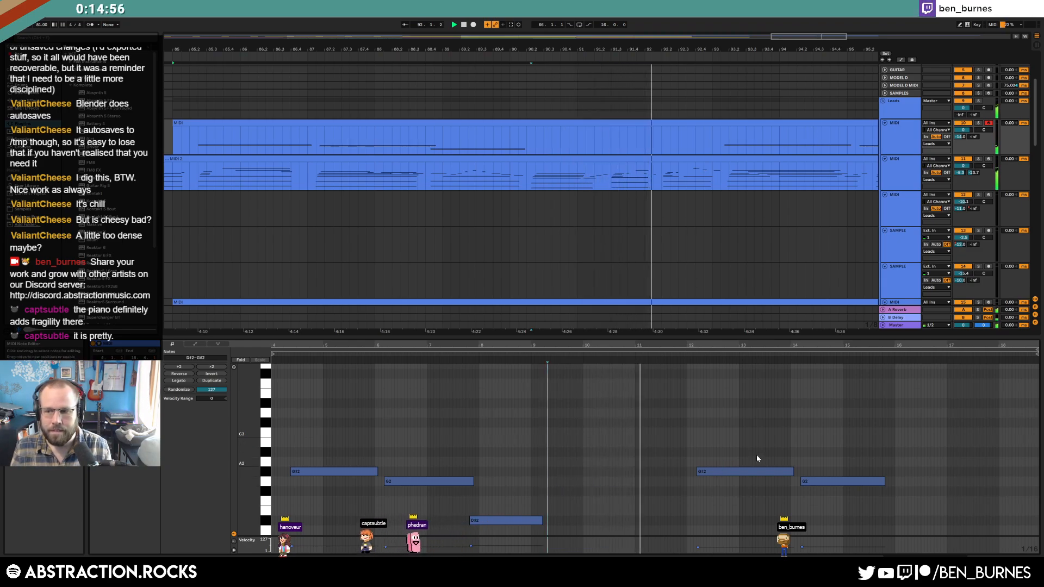
# Step: Nudge the copied clip's second G#2 note slightly later and move the G2 note after it further to the right in time
pyautogui.click(745, 474)
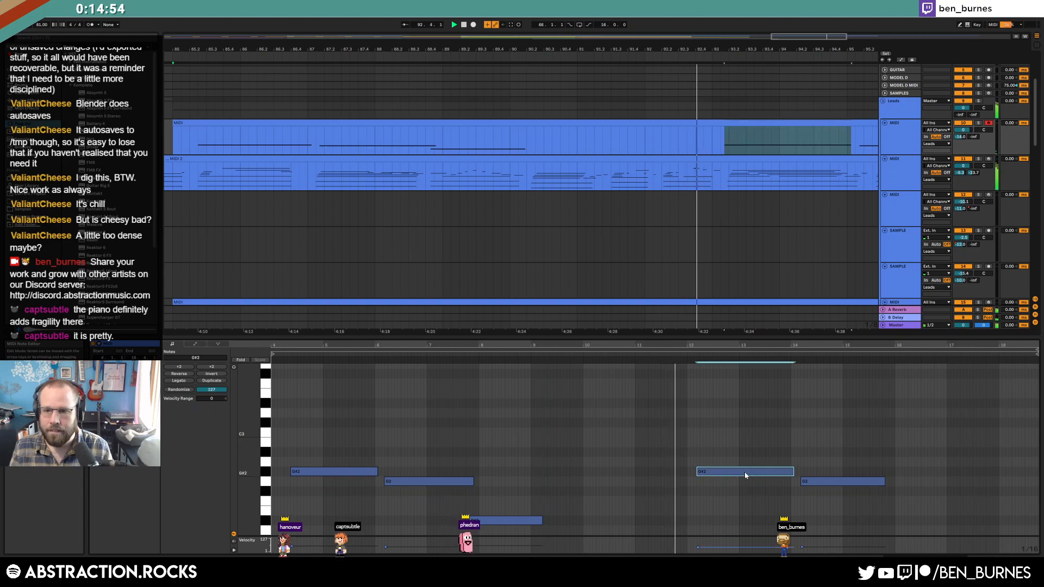
pyautogui.press('Right')
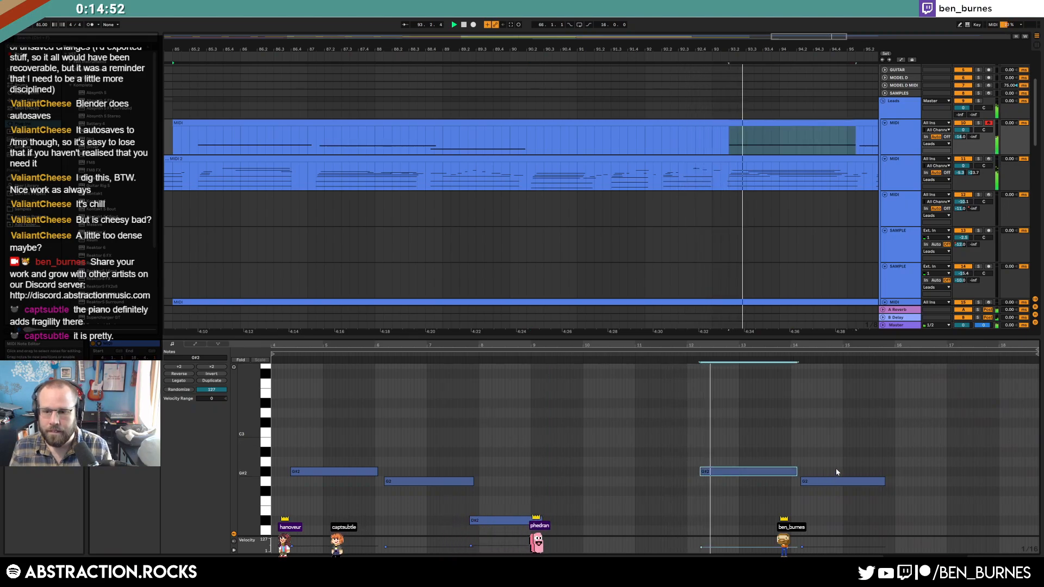
pyautogui.moveTo(808, 38); pyautogui.dragTo(825, 38)
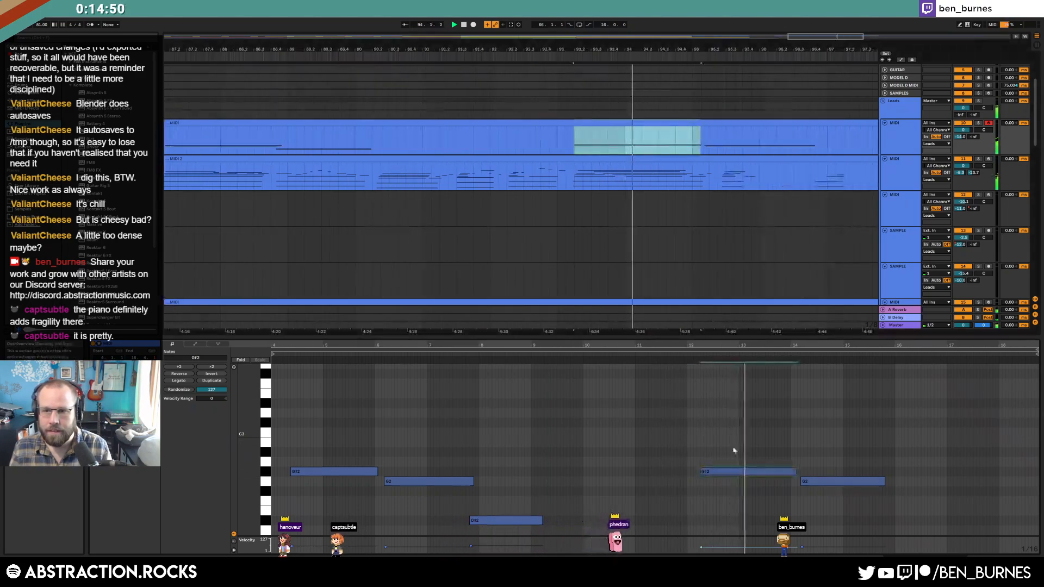
pyautogui.click(829, 481)
pyautogui.press('Right')
pyautogui.press('Right')
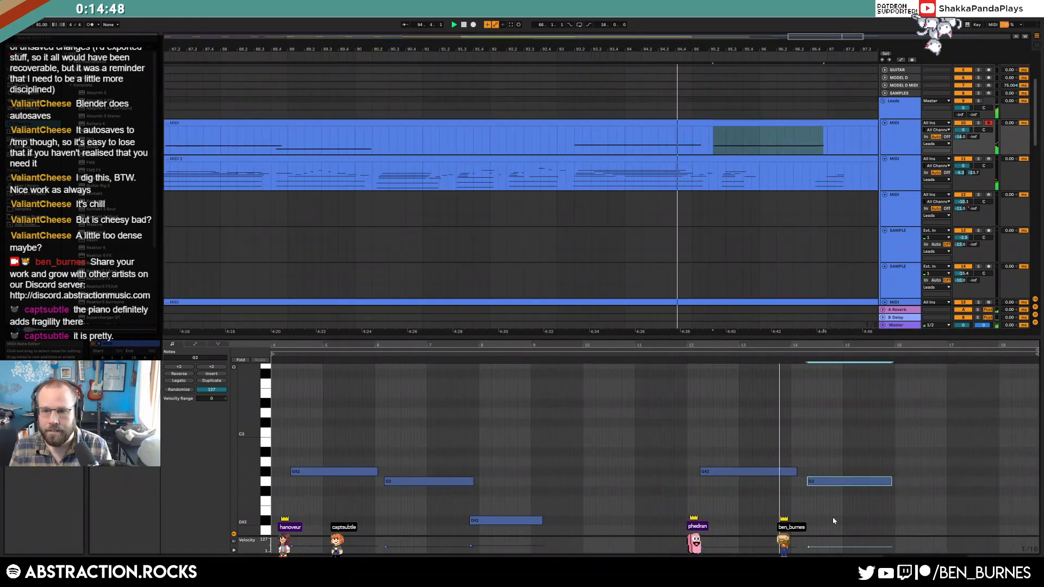
pyautogui.press('Right')
pyautogui.press('Right')
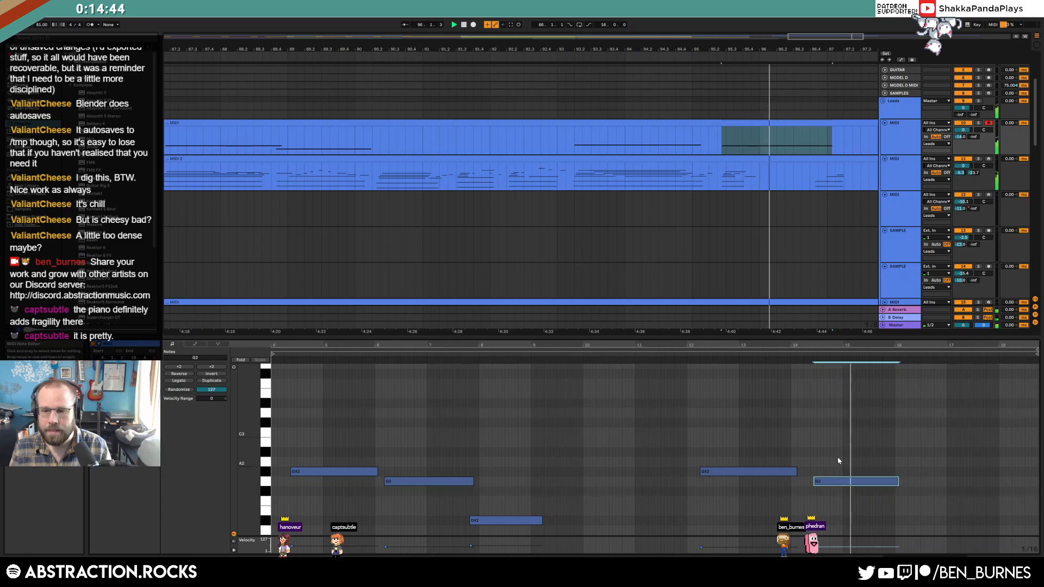
pyautogui.click(838, 461)
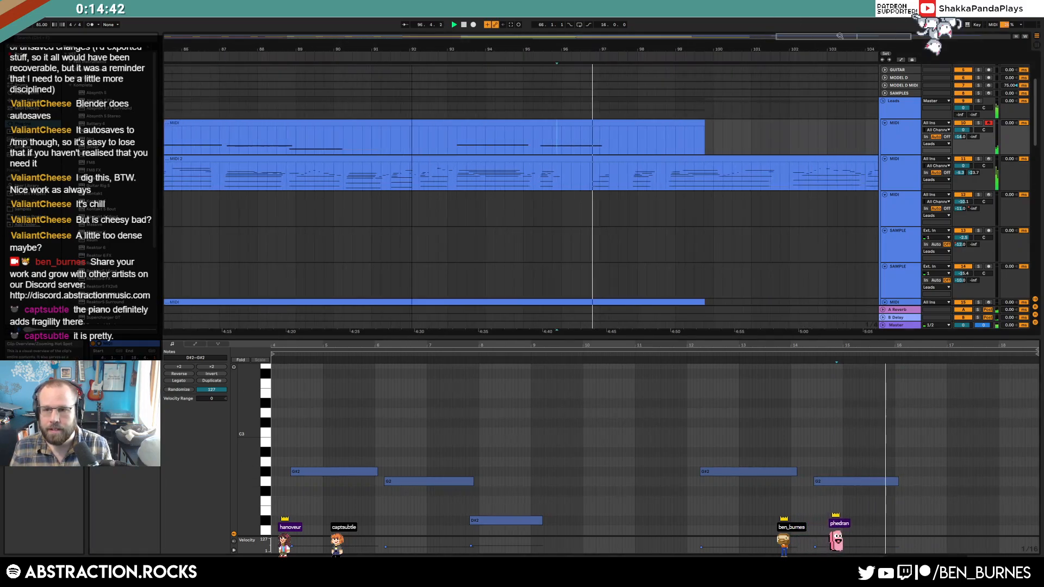
# Step: Examine the piano notes of the phrase that starts between bars 98 and 99
pyautogui.scroll(-3, 684, 252)
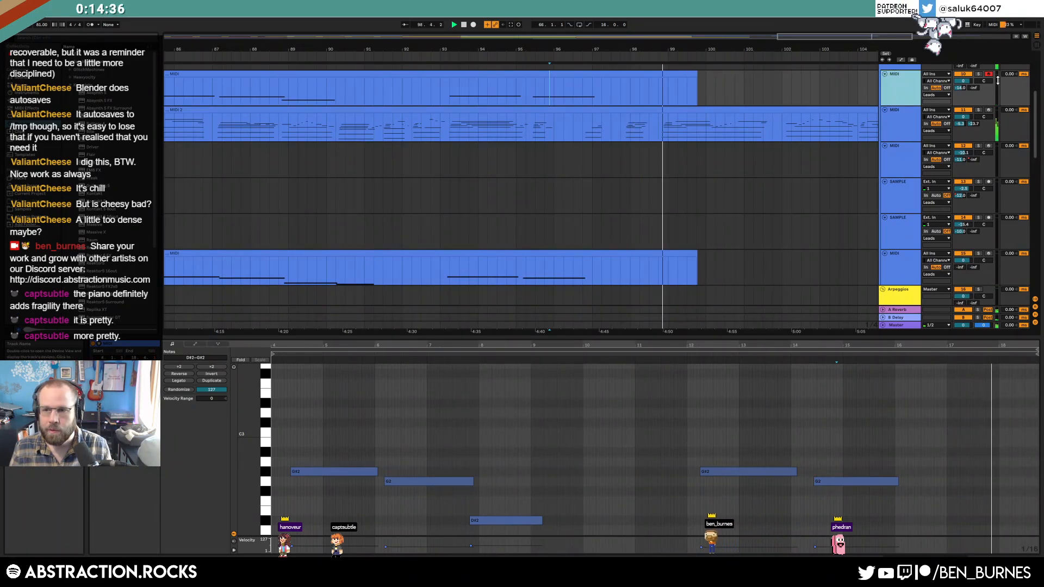
pyautogui.click(670, 98)
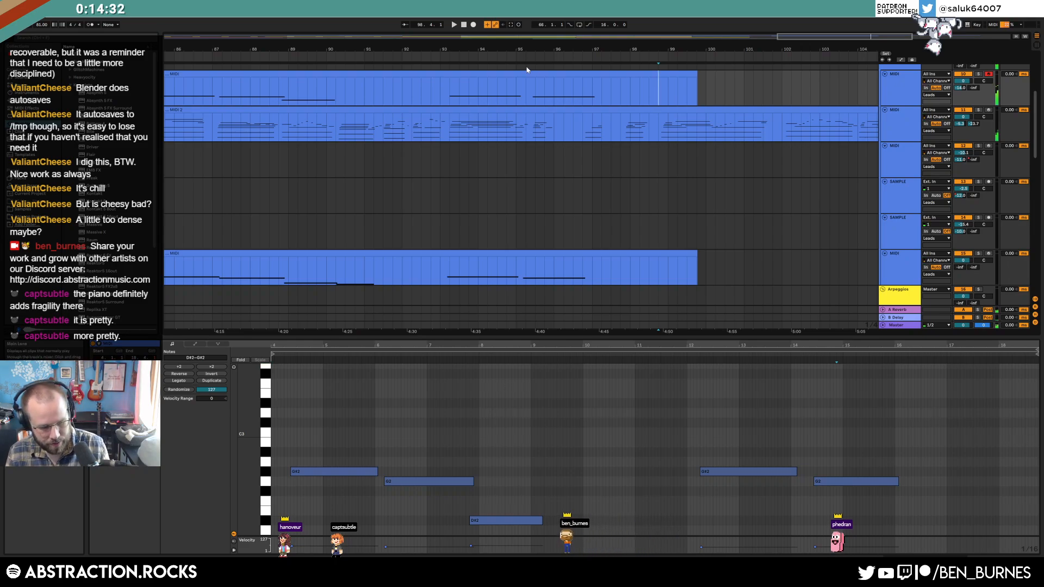
pyautogui.moveTo(670, 133); pyautogui.dragTo(734, 139)
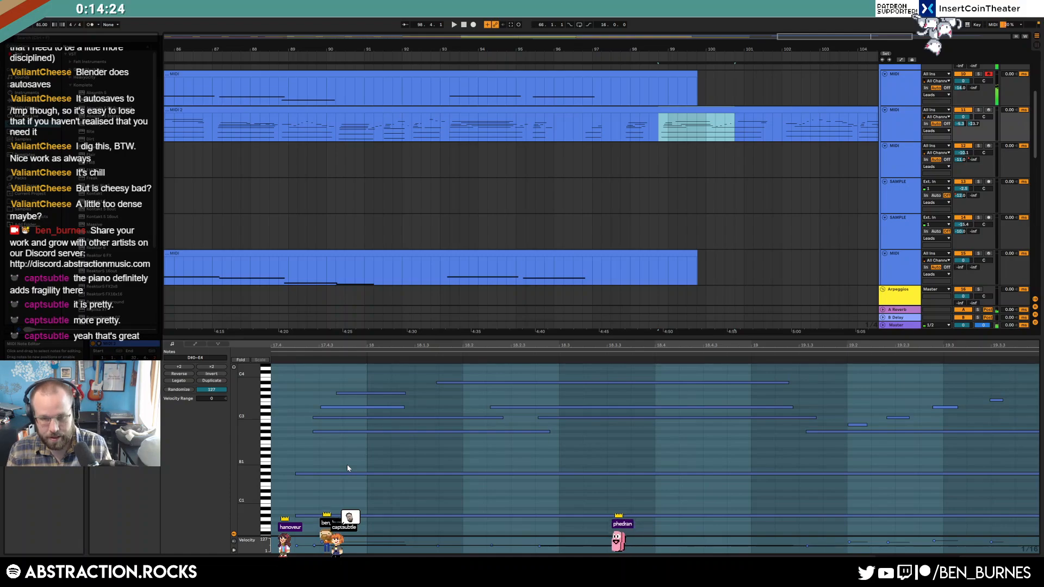
# Step: Record a short lead melody take over the piano from bar 98 and discard it
pyautogui.click(632, 91)
pyautogui.press('space')
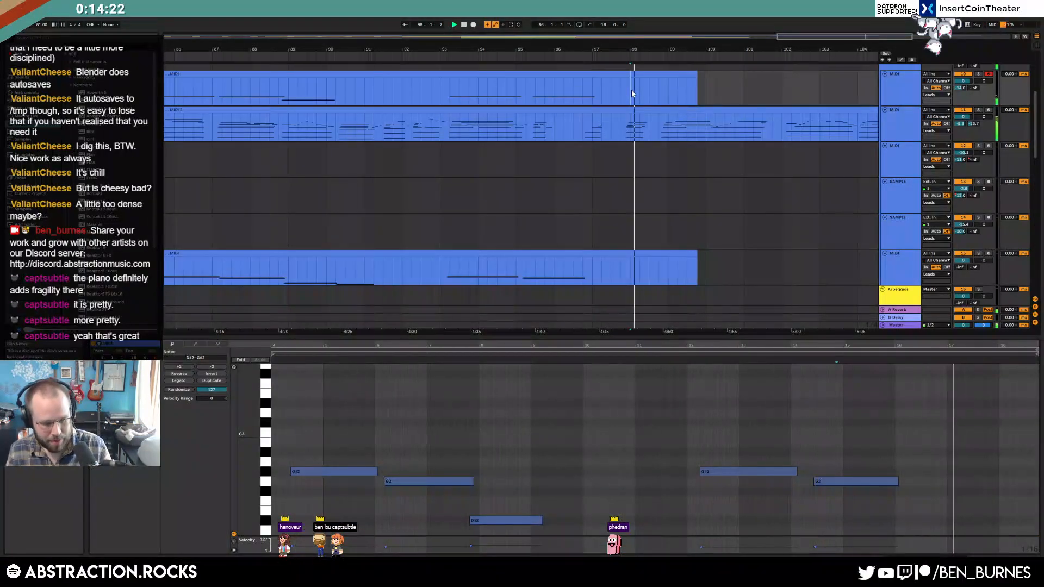
pyautogui.press('F9')
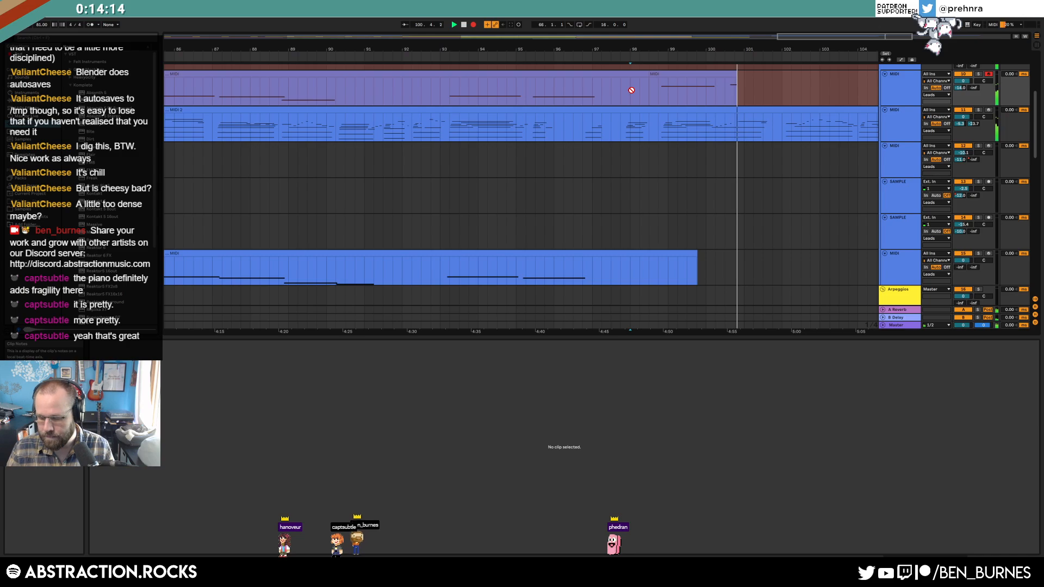
pyautogui.press('space')
pyautogui.click(674, 73)
pyautogui.press('Delete')
# Step: Record another lead melody take over the piano from between bars 98 and 99 to bar 105, and open its notes
pyautogui.click(647, 87)
pyautogui.press('space')
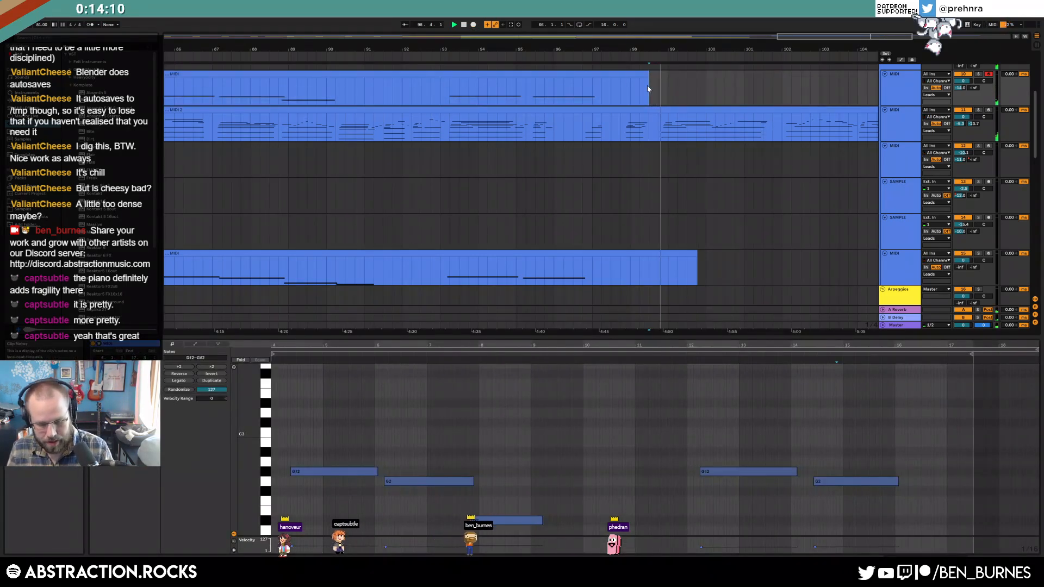
pyautogui.press('F9')
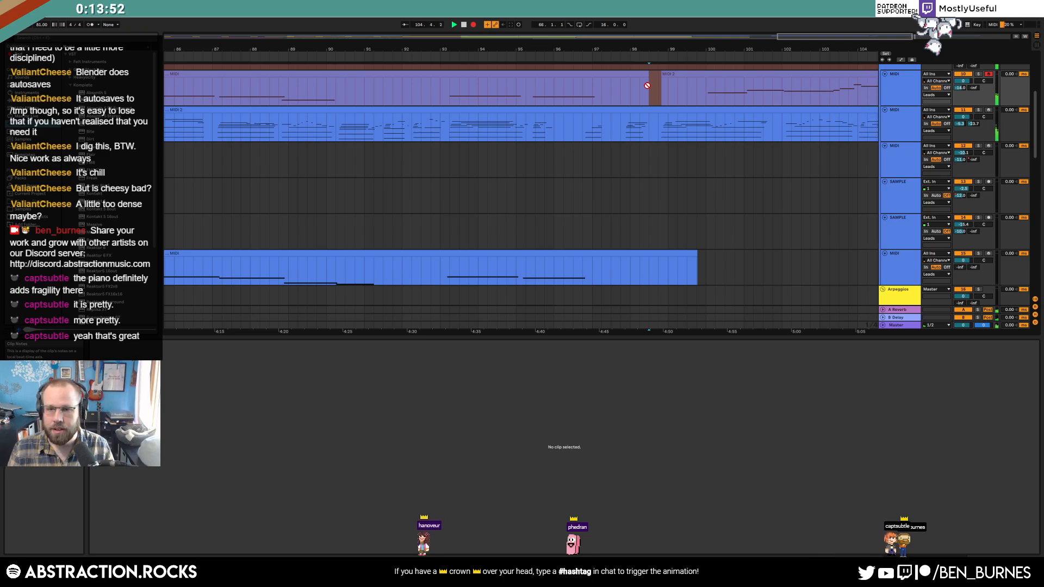
pyautogui.press('space')
pyautogui.moveTo(809, 39); pyautogui.dragTo(862, 41)
pyautogui.click(614, 72)
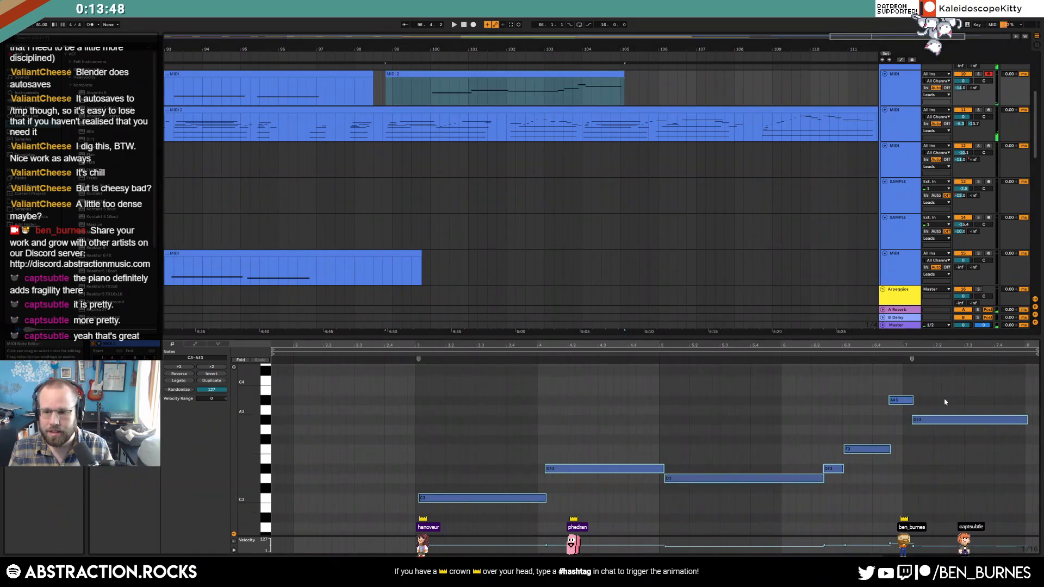
# Step: Transpose the take's last two notes, A#3 and G#3, down an octave, lower the shorter one to F#2 and play from there
pyautogui.moveTo(909, 376); pyautogui.dragTo(1000, 487)
pyautogui.hotkey('shift', 'Right')
pyautogui.hotkey('shift', 'Down')
pyautogui.moveTo(903, 498); pyautogui.dragTo(904, 520)
pyautogui.press('Down')
pyautogui.press('Down')
pyautogui.press('Down')
pyautogui.press('Down')
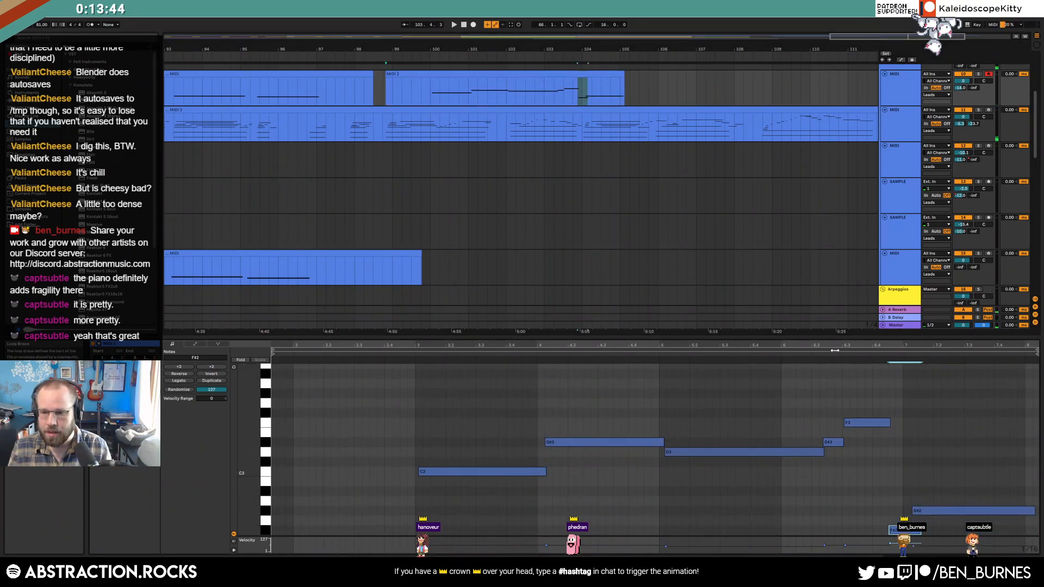
pyautogui.click(828, 355)
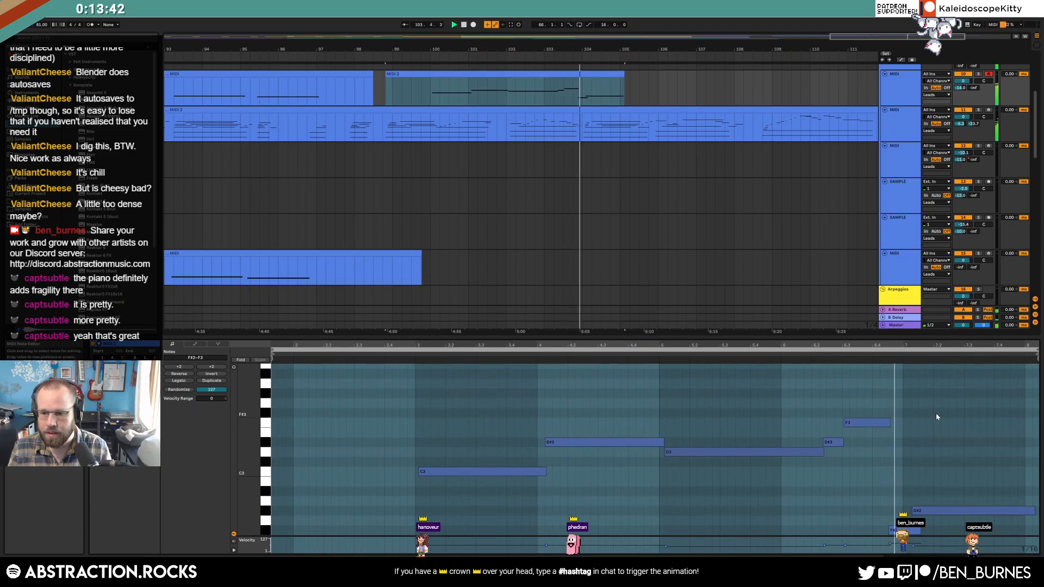
# Step: Delete the take's last two low notes, lengthen its F3 note and return to the device view
pyautogui.moveTo(907, 531); pyautogui.dragTo(916, 484)
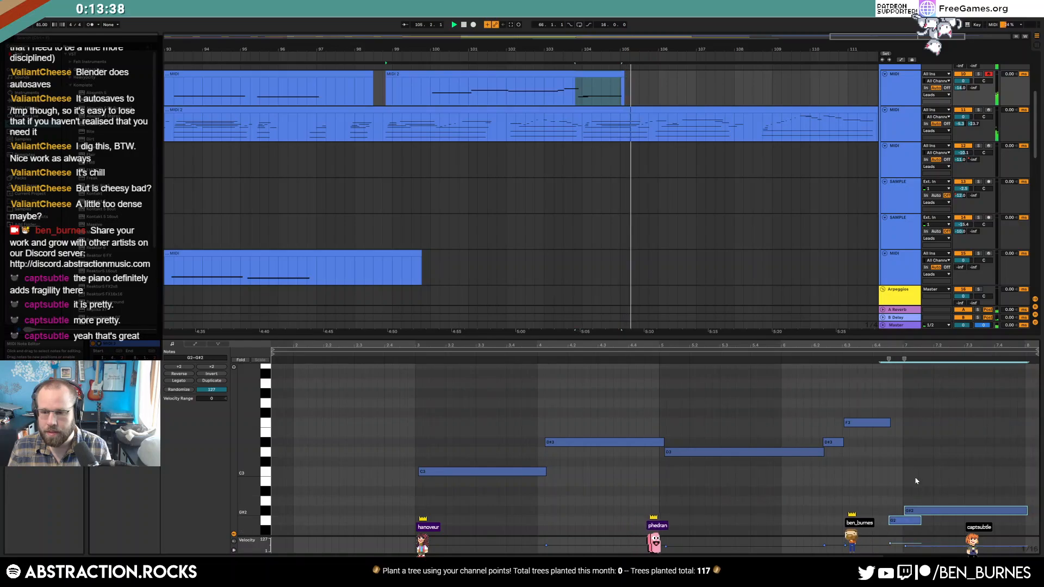
pyautogui.press('Delete')
pyautogui.moveTo(889, 423); pyautogui.dragTo(902, 423)
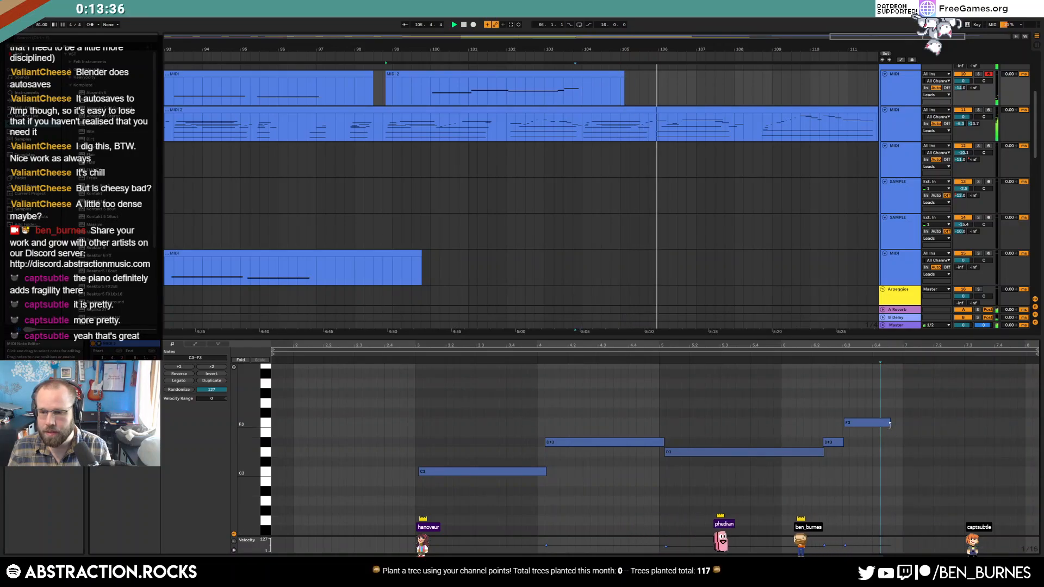
pyautogui.click(917, 413)
pyautogui.hotkey('shift', 'Tab')
pyautogui.hotkey('shift', 'Tab')
pyautogui.hotkey('shift', 'Tab')
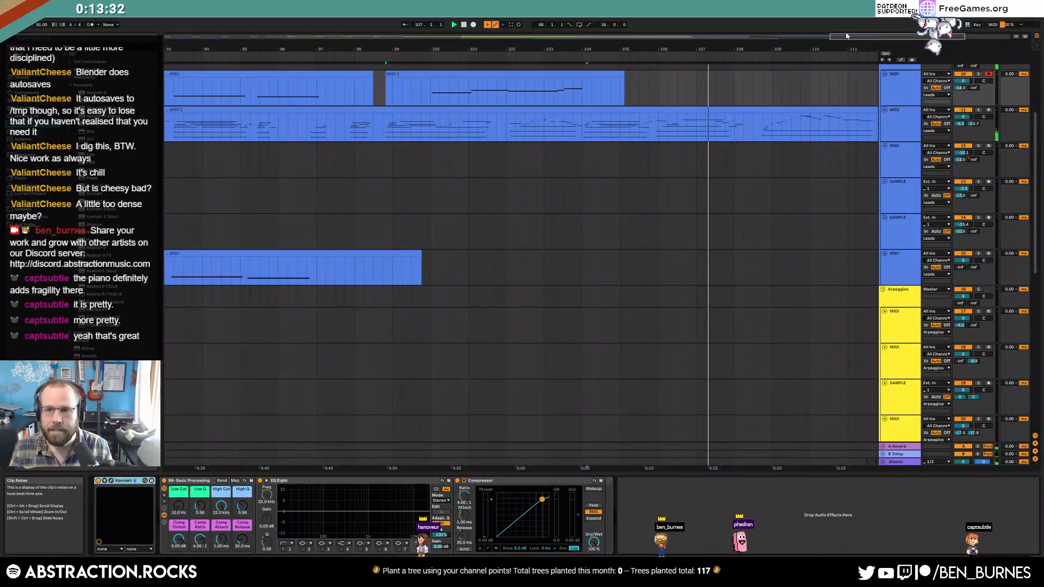
# Step: Delete the newly recorded lead clip above the piano part
pyautogui.moveTo(843, 35); pyautogui.dragTo(843, 21)
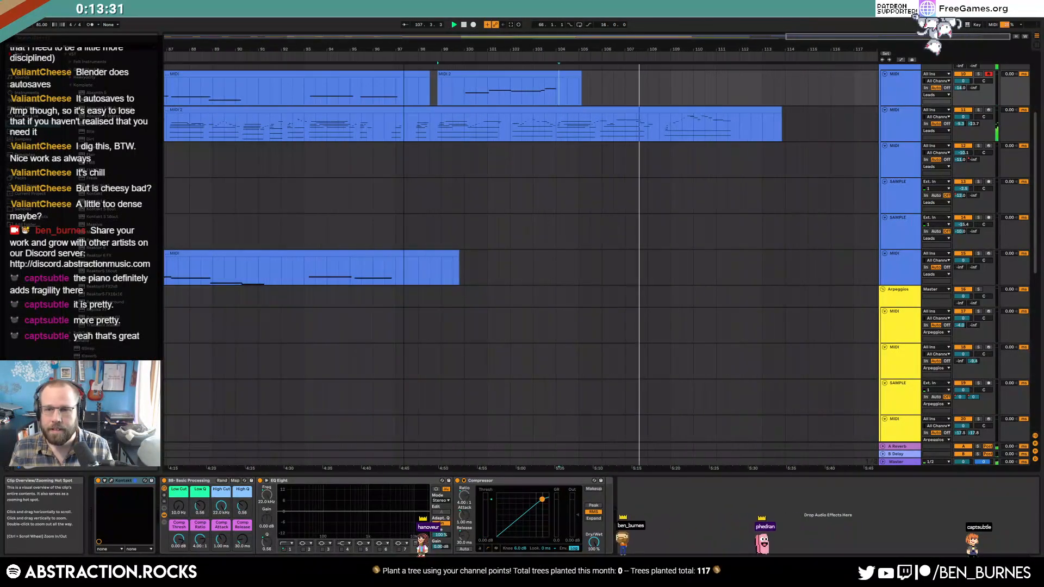
pyautogui.click(560, 75)
pyautogui.press('Delete')
# Step: Delete three short notes from the rising run in the piano clip's final phrase and play back from just before it
pyautogui.doubleClick(698, 109)
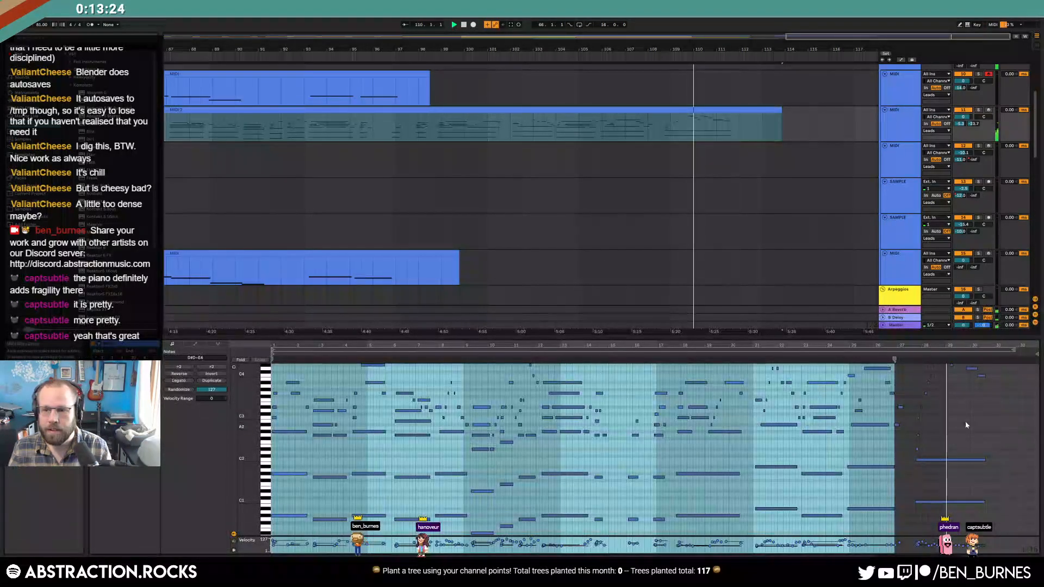
pyautogui.click(980, 422)
pyautogui.moveTo(246, 414); pyautogui.dragTo(245, 464)
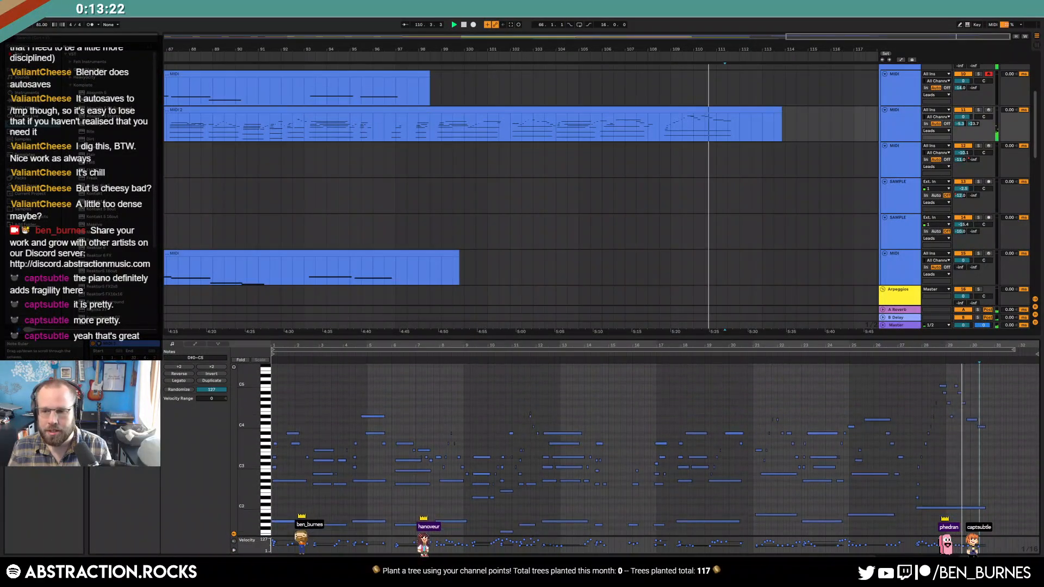
pyautogui.scroll(5, 955, 462)
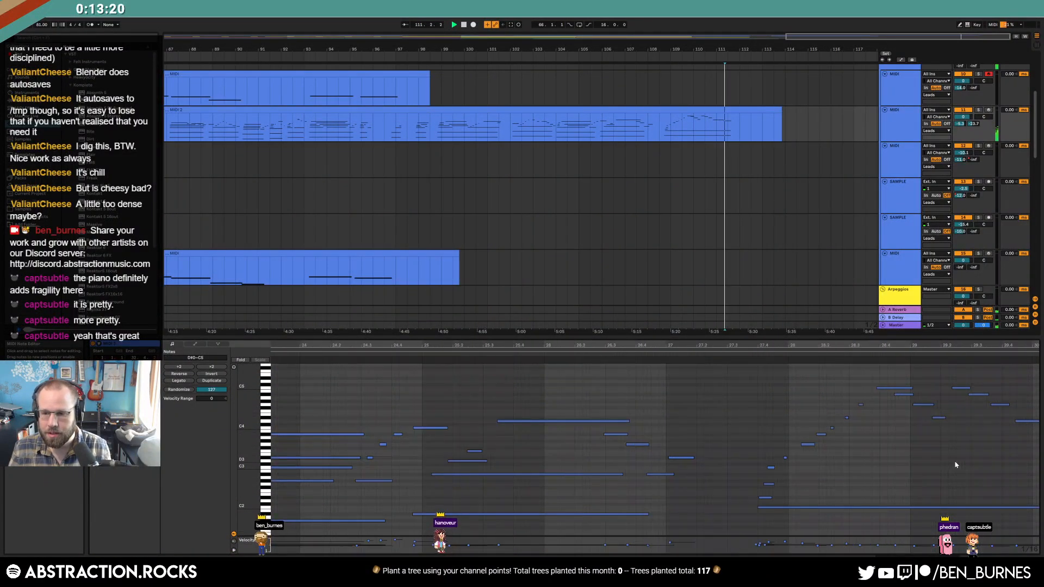
pyautogui.moveTo(744, 436); pyautogui.dragTo(787, 494)
pyautogui.click(785, 443)
pyautogui.moveTo(828, 466); pyautogui.dragTo(784, 426)
pyautogui.press('Delete')
pyautogui.click(744, 354)
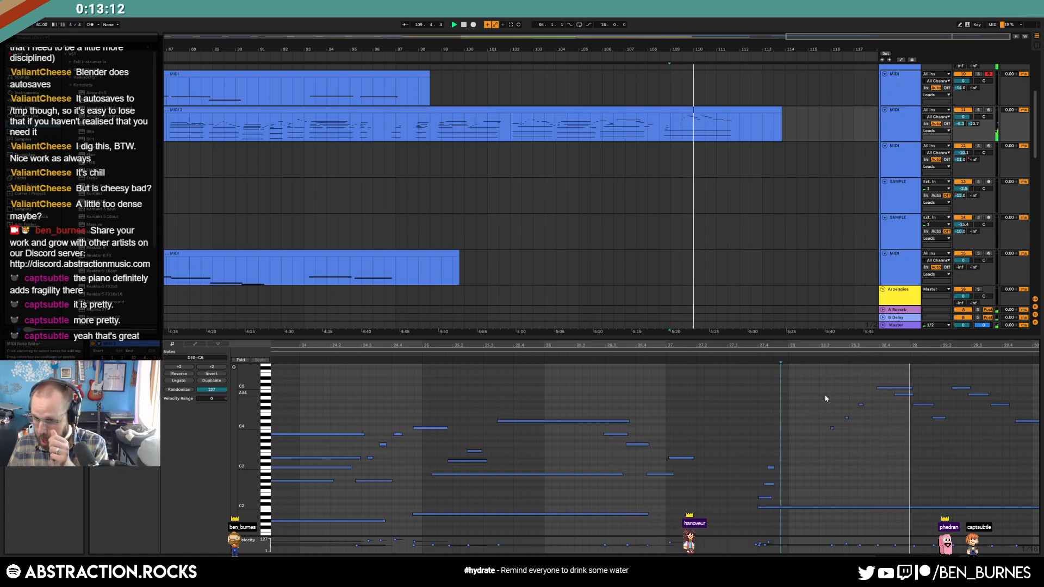
# Step: Extend the end of the piano clip slightly, stop playback and show the whole arrangement
pyautogui.moveTo(999, 345); pyautogui.dragTo(850, 347)
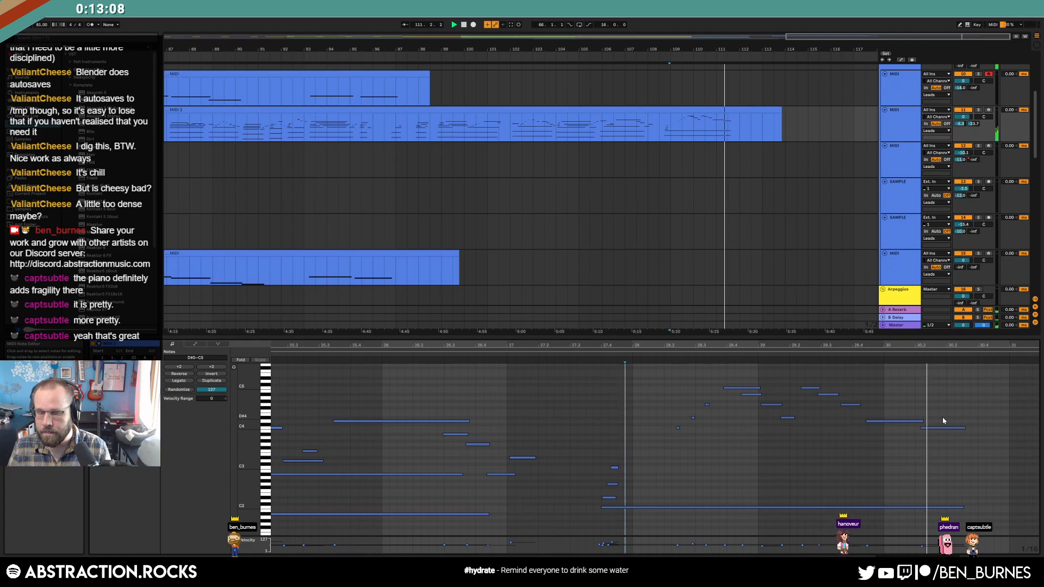
pyautogui.moveTo(962, 345); pyautogui.dragTo(960, 330)
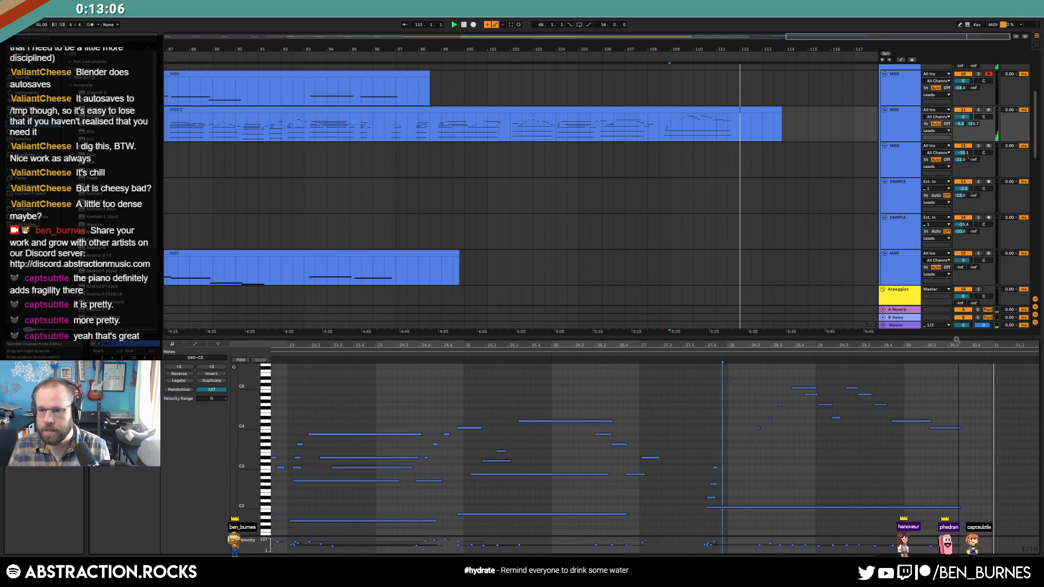
pyautogui.moveTo(781, 110); pyautogui.dragTo(786, 110)
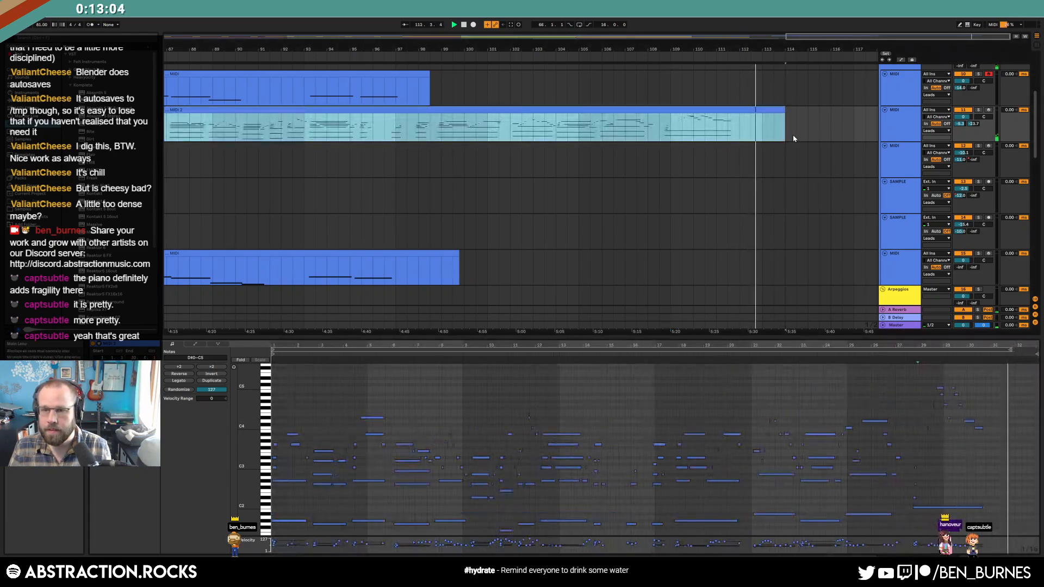
pyautogui.hotkey('shift', 'Tab')
pyautogui.press('space')
pyautogui.press('w')
# Step: Fold the two Weird Echo tracks and the four other child tracks of the Arpeggios group
pyautogui.scroll(-10, 627, 367)
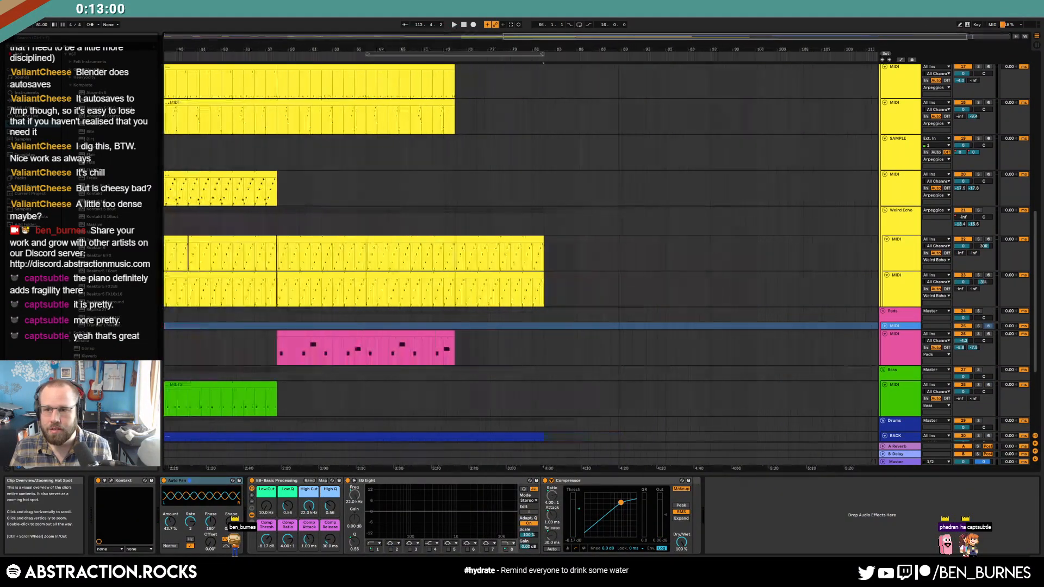
pyautogui.click(911, 294)
pyautogui.scroll(1, 902, 278)
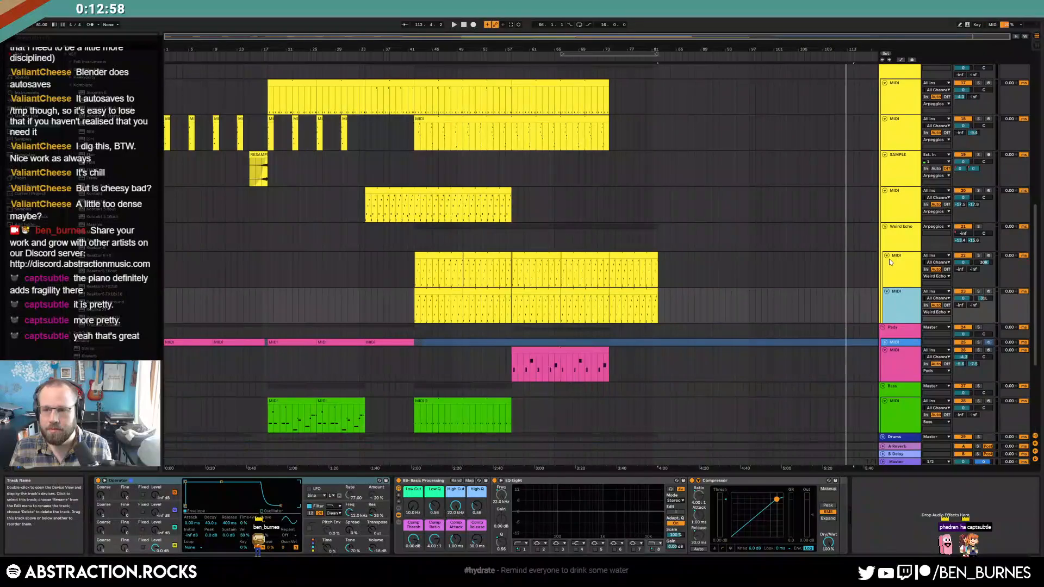
pyautogui.keyDown('shift'); pyautogui.click(893, 260); pyautogui.keyUp('shift')
pyautogui.click(887, 256)
pyautogui.click(900, 207)
pyautogui.scroll(2, 900, 179)
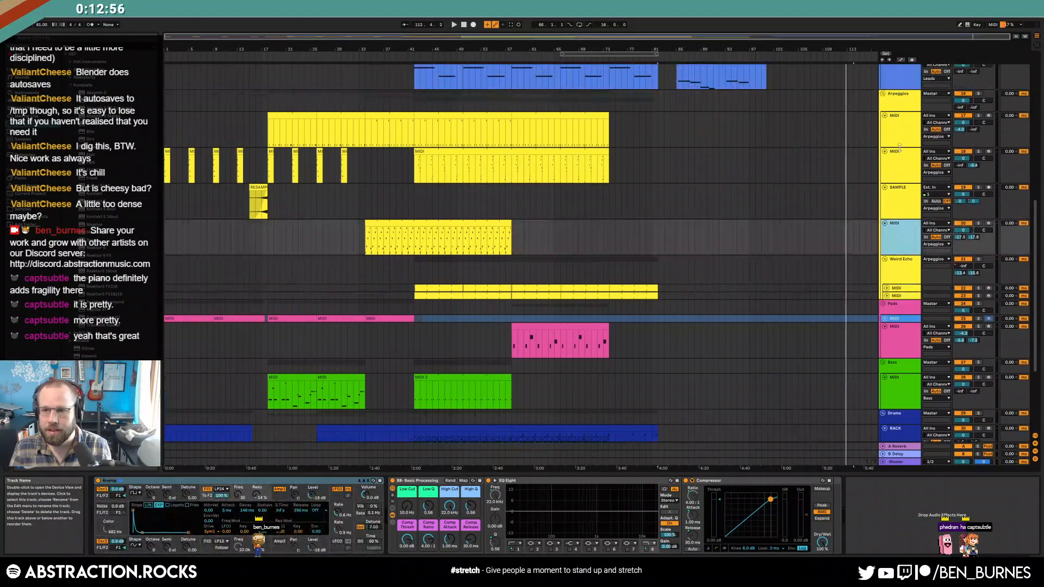
pyautogui.keyDown('shift'); pyautogui.click(900, 129); pyautogui.keyUp('shift')
pyautogui.click(885, 116)
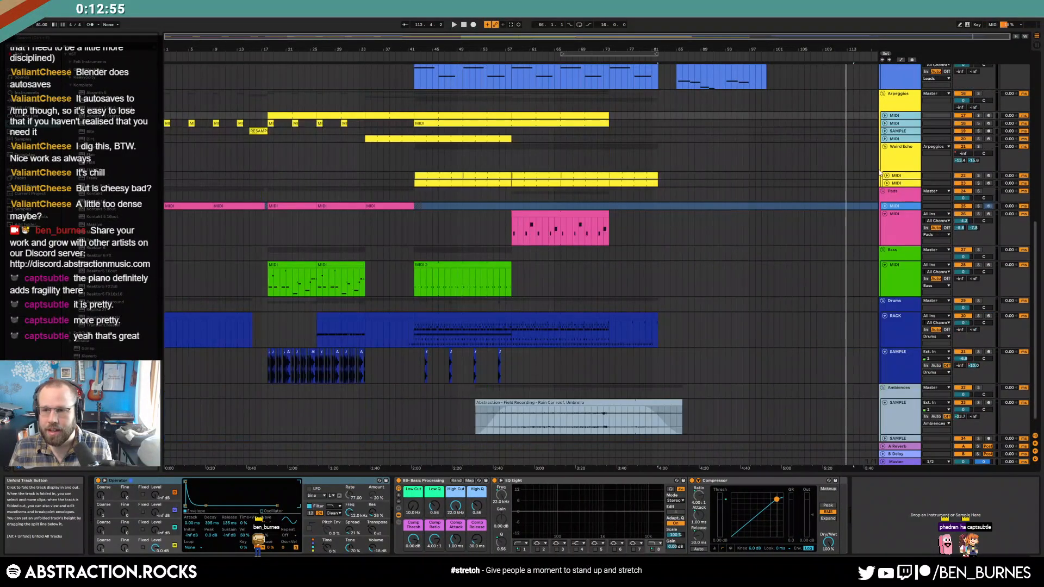
# Step: Fold the unfolded pad track, the bass track and both drum tracks
pyautogui.click(885, 214)
pyautogui.click(885, 238)
pyautogui.click(885, 259)
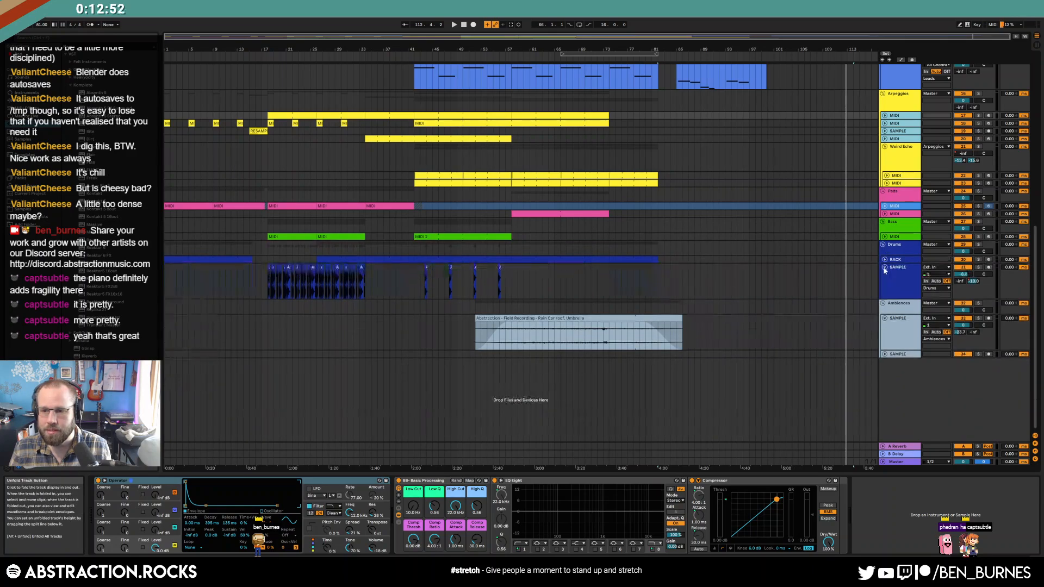
pyautogui.click(885, 267)
# Step: Extend the end of the rain field recording clip in the Ambiences group to bar 91
pyautogui.moveTo(686, 290); pyautogui.dragTo(710, 295)
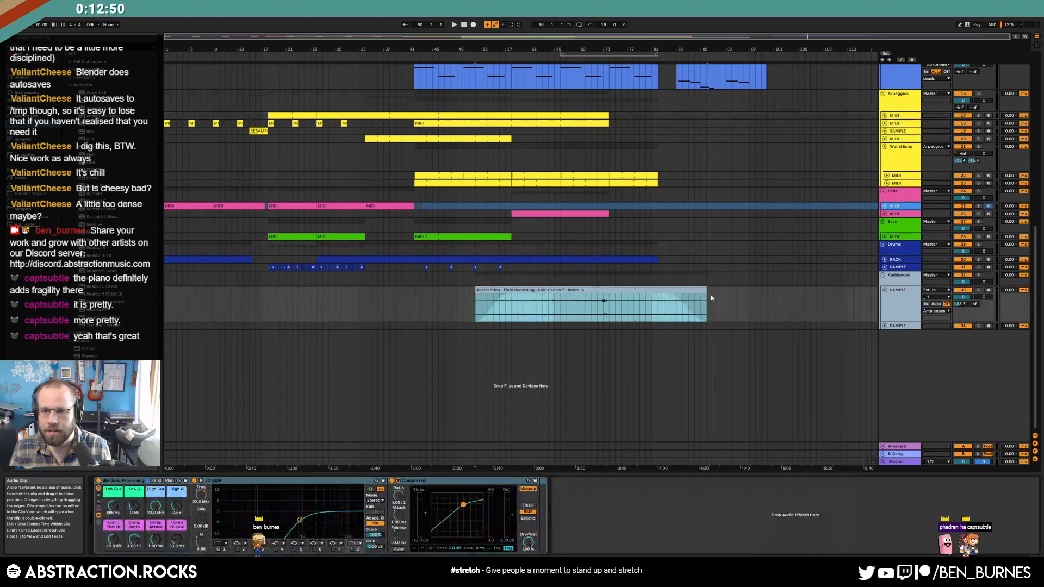
pyautogui.click(887, 328)
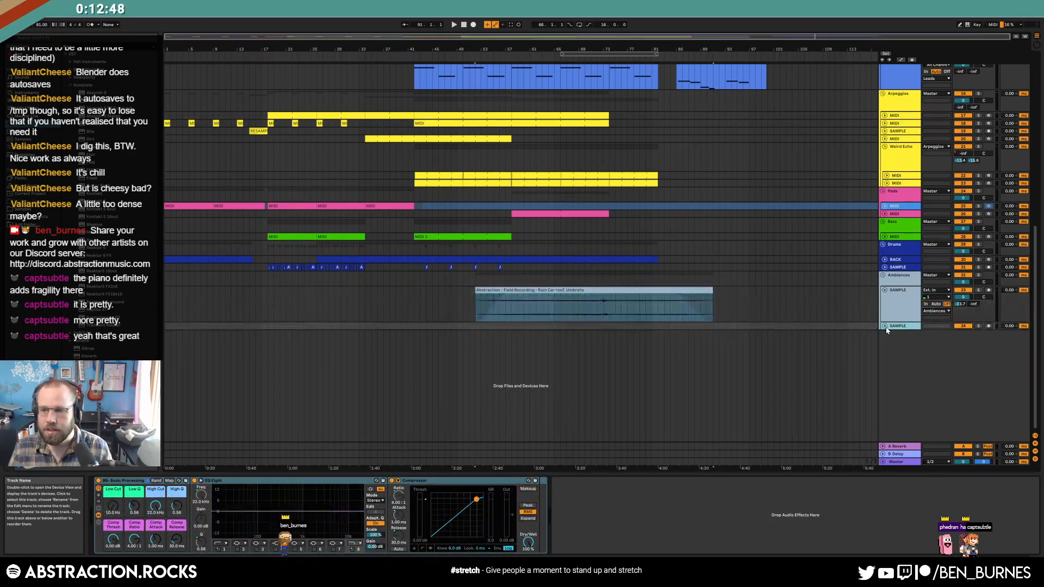
pyautogui.scroll(15, 762, 307)
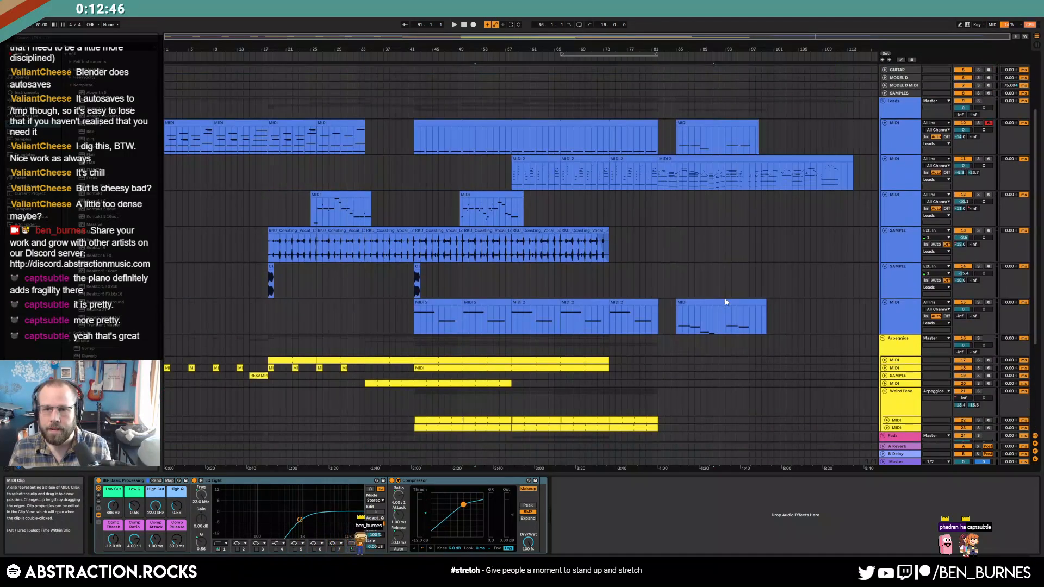
# Step: Fold all child tracks of the Leads group as well as the SM7B and RESAMPLE tracks
pyautogui.click(883, 219)
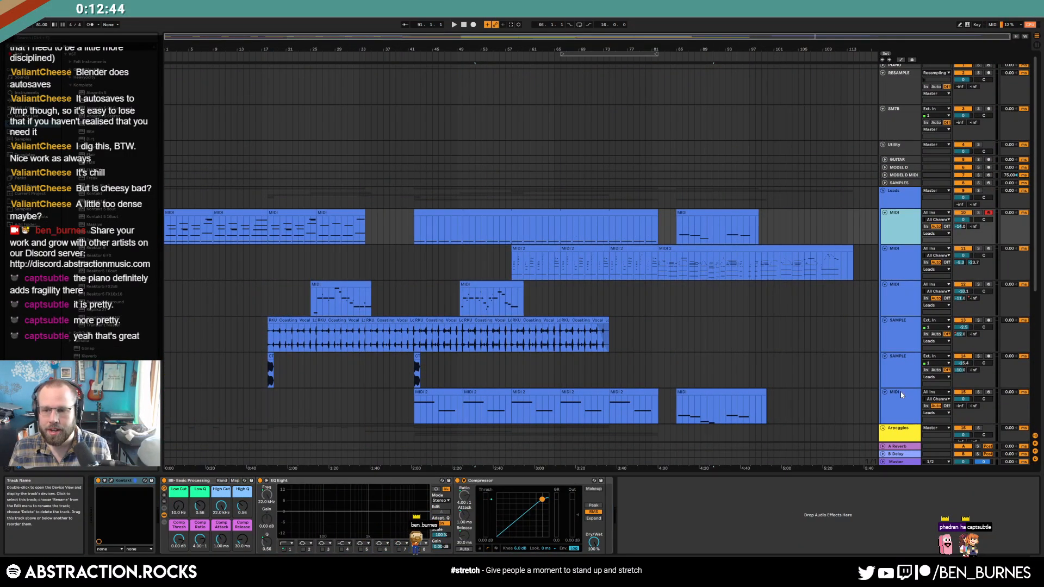
pyautogui.keyDown('shift'); pyautogui.click(900, 391); pyautogui.keyUp('shift')
pyautogui.press('u')
pyautogui.click(907, 213)
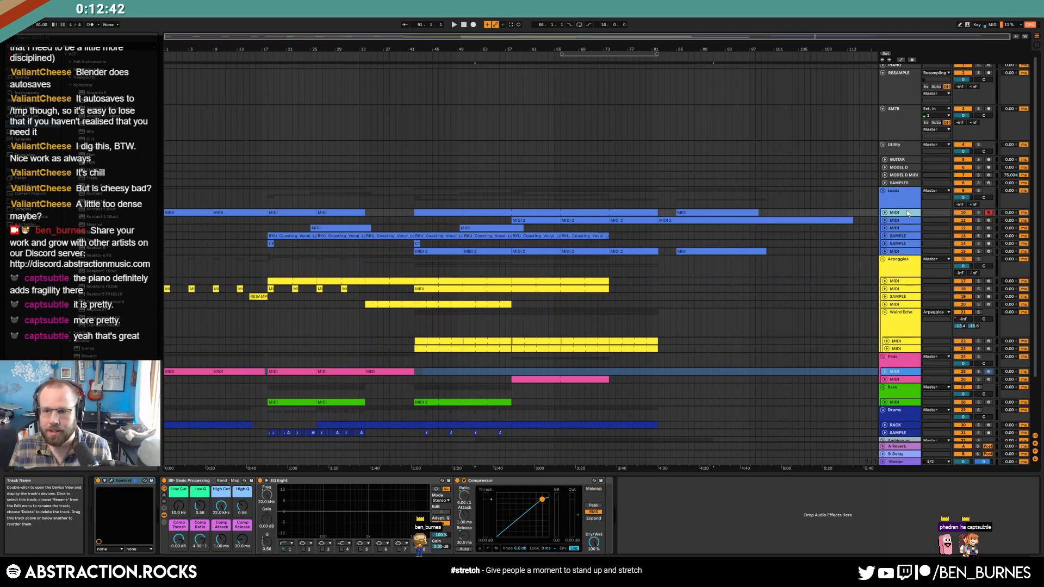
pyautogui.click(884, 110)
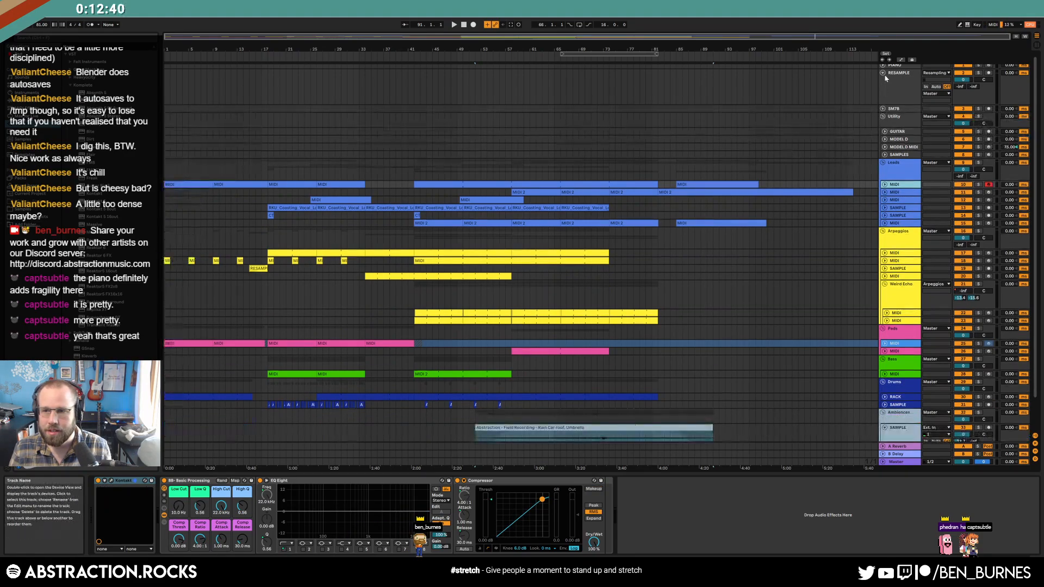
pyautogui.click(883, 73)
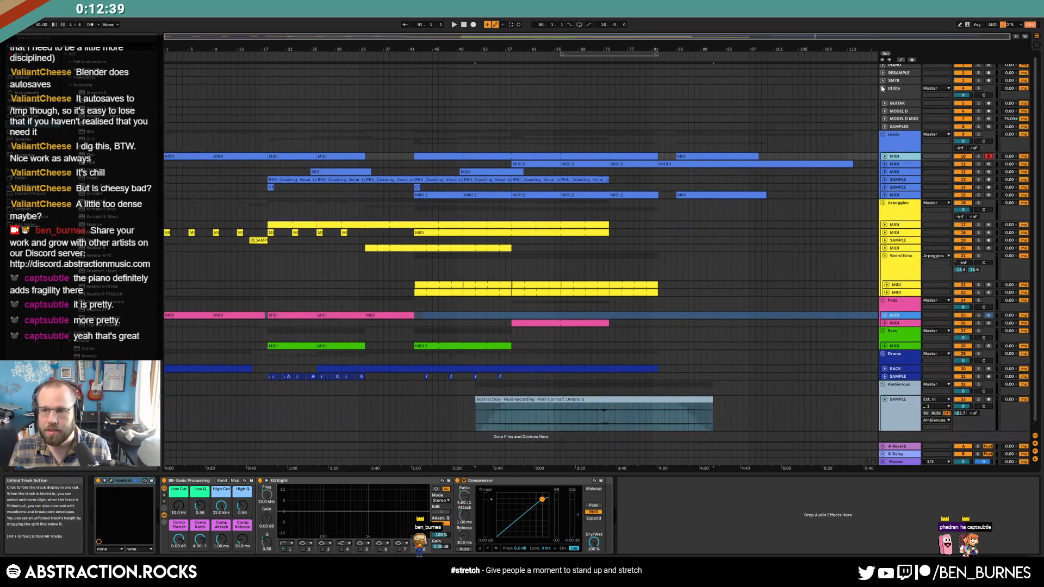
# Step: Unfold and arm the second MIDI track in the Arpeggios group, and start playback from bar 81
pyautogui.click(884, 249)
pyautogui.click(884, 248)
pyautogui.click(885, 232)
pyautogui.click(885, 233)
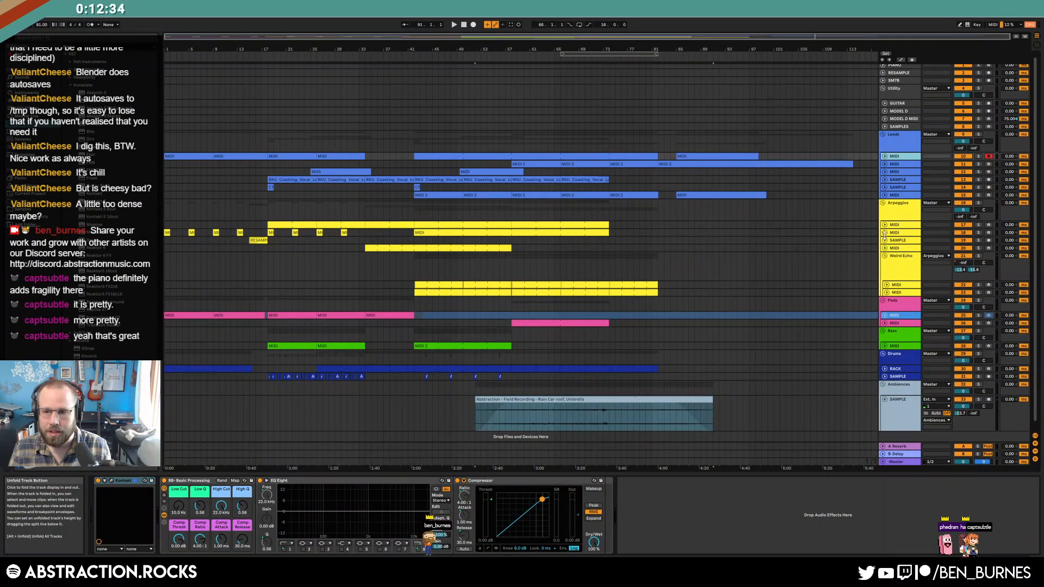
pyautogui.click(885, 232)
pyautogui.click(651, 245)
pyautogui.press('space')
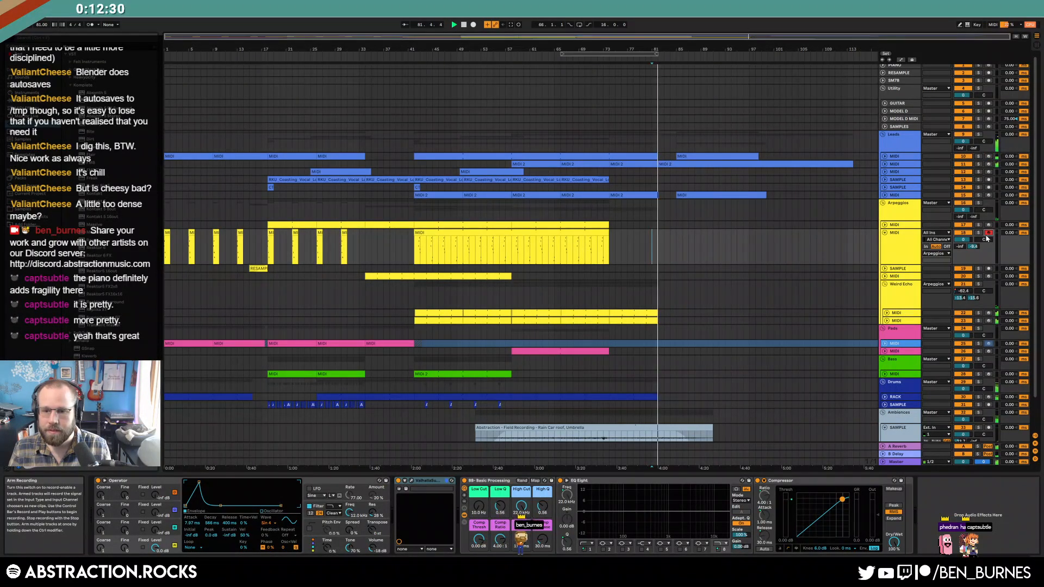
# Step: Shorten the rain field recording clip with its fade-out to end at bar 86, and unfold the piano track in the Leads group
pyautogui.scroll(-2, 738, 314)
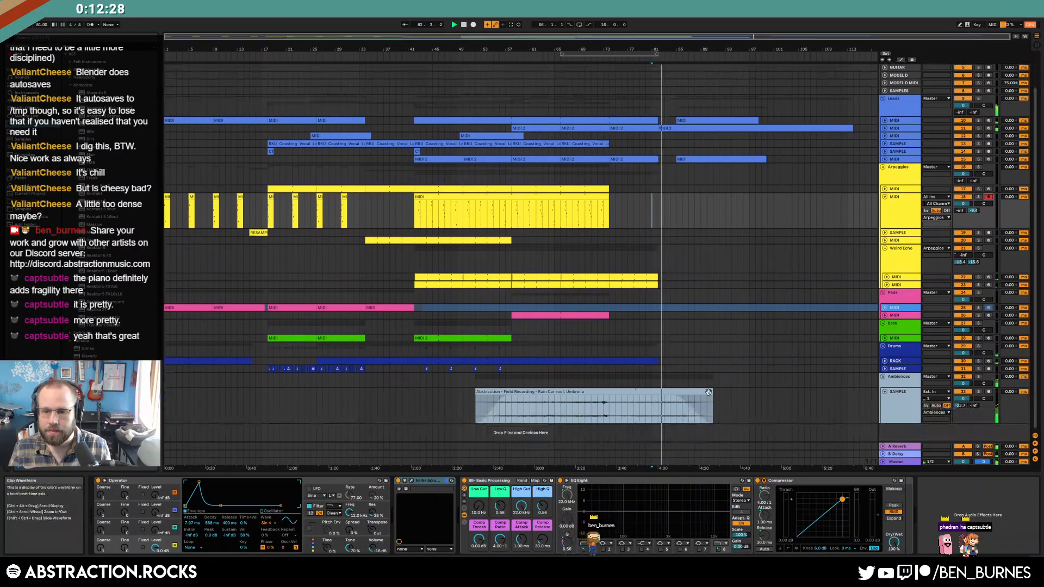
pyautogui.moveTo(705, 391); pyautogui.dragTo(650, 396)
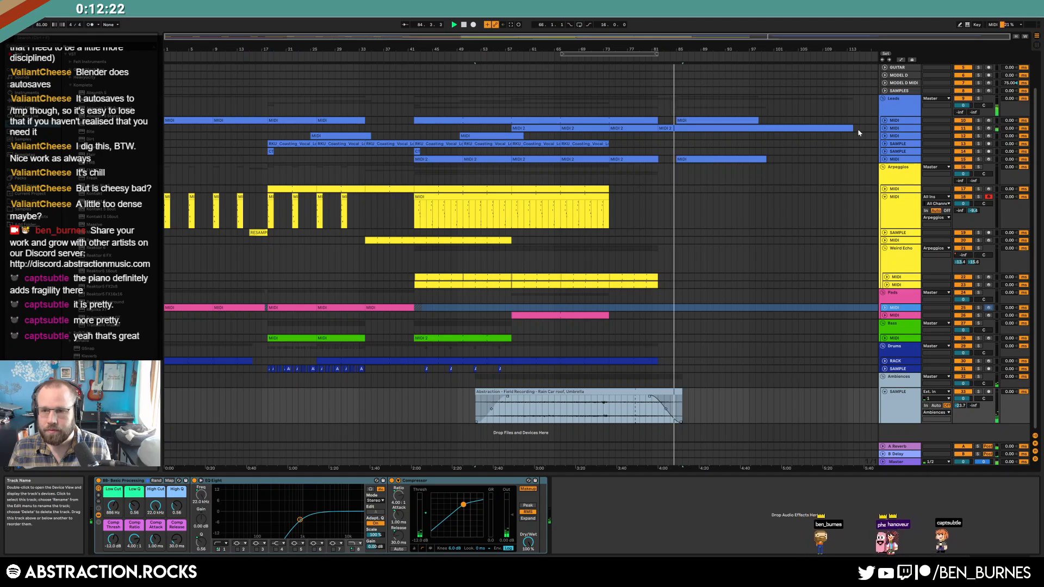
pyautogui.click(884, 129)
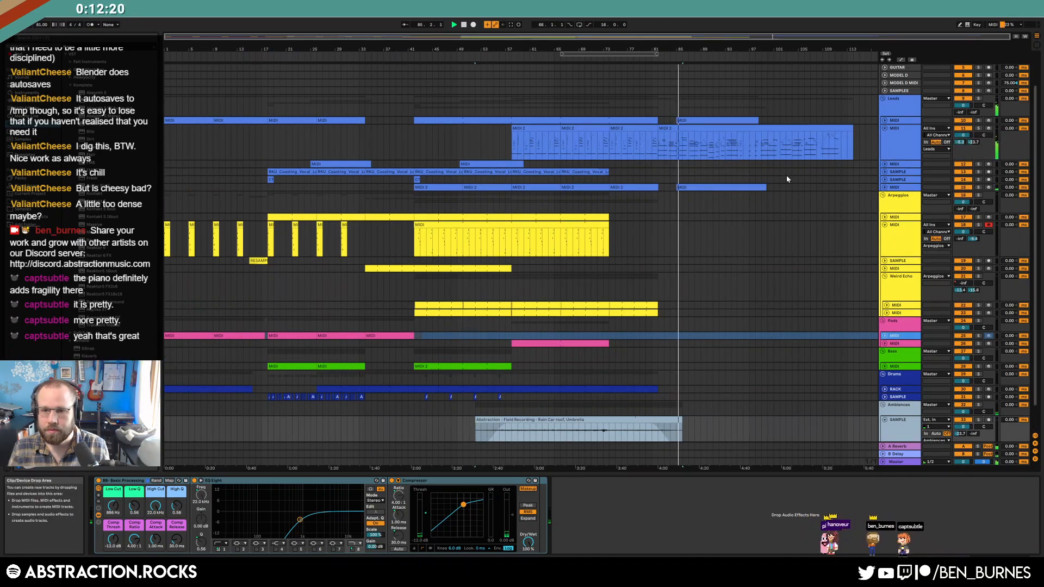
pyautogui.scroll(3, 786, 175)
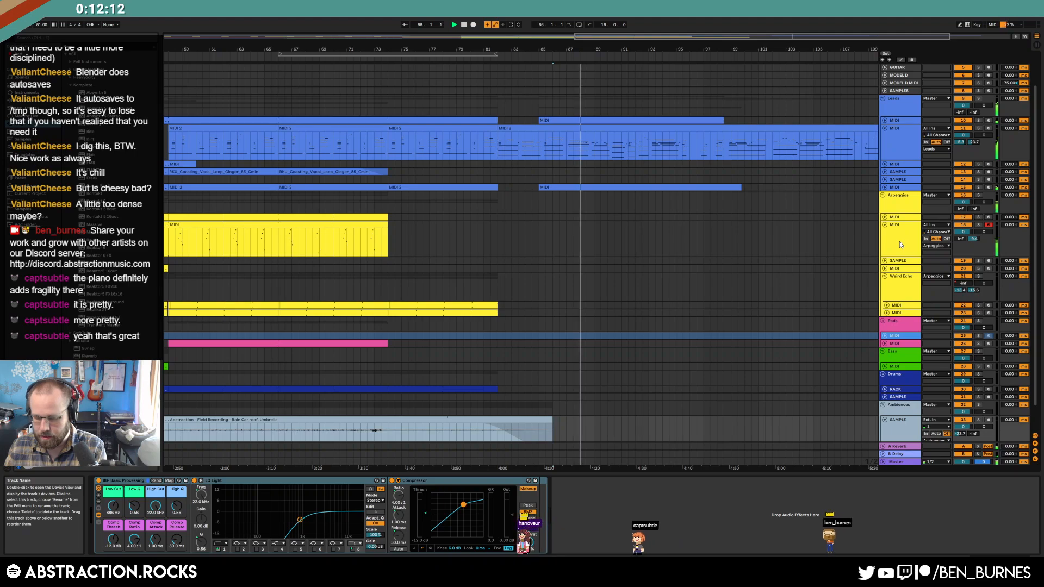
# Step: Record a short arpeggio phrase on the armed Arpeggios MIDI track around bar 87
pyautogui.press('space')
pyautogui.click(561, 243)
pyautogui.press('F9')
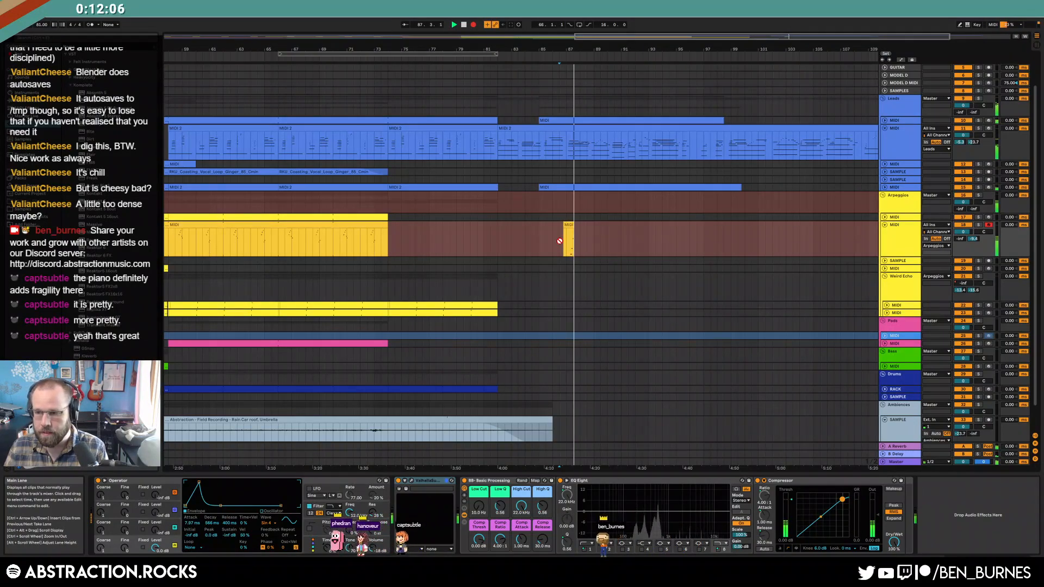
pyautogui.press('F9')
# Step: Shift the last two notes of the recorded phrase slightly earlier and close the note editor
pyautogui.doubleClick(578, 235)
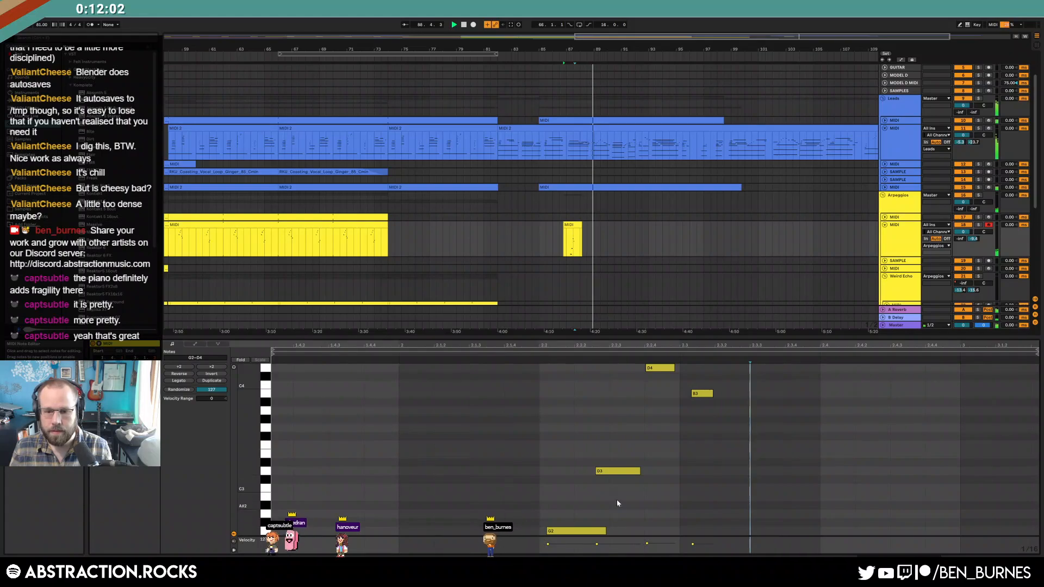
pyautogui.moveTo(567, 449); pyautogui.dragTo(636, 538)
pyautogui.click(658, 435)
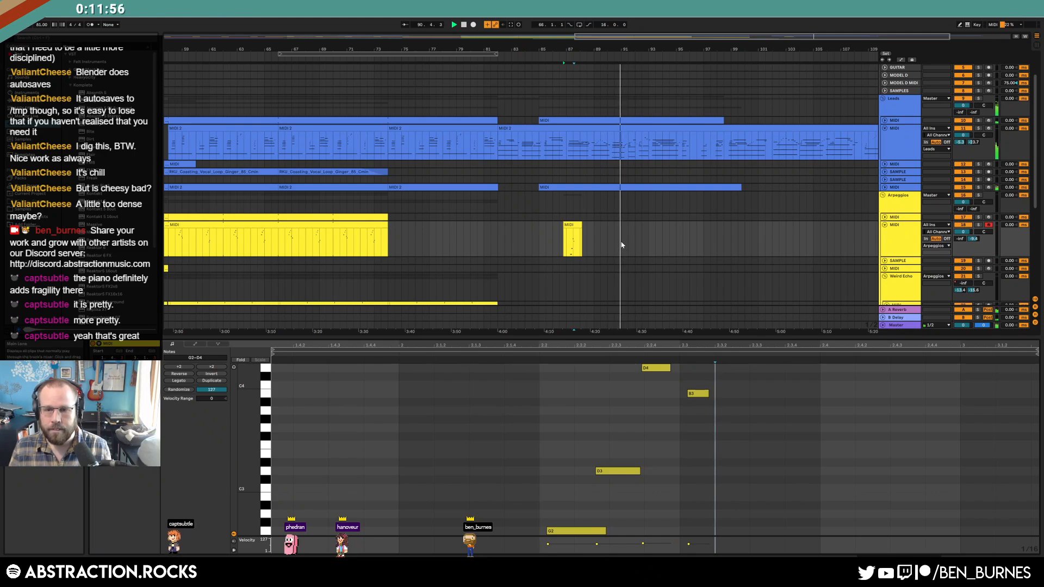
pyautogui.hotkey('shift', 'Tab')
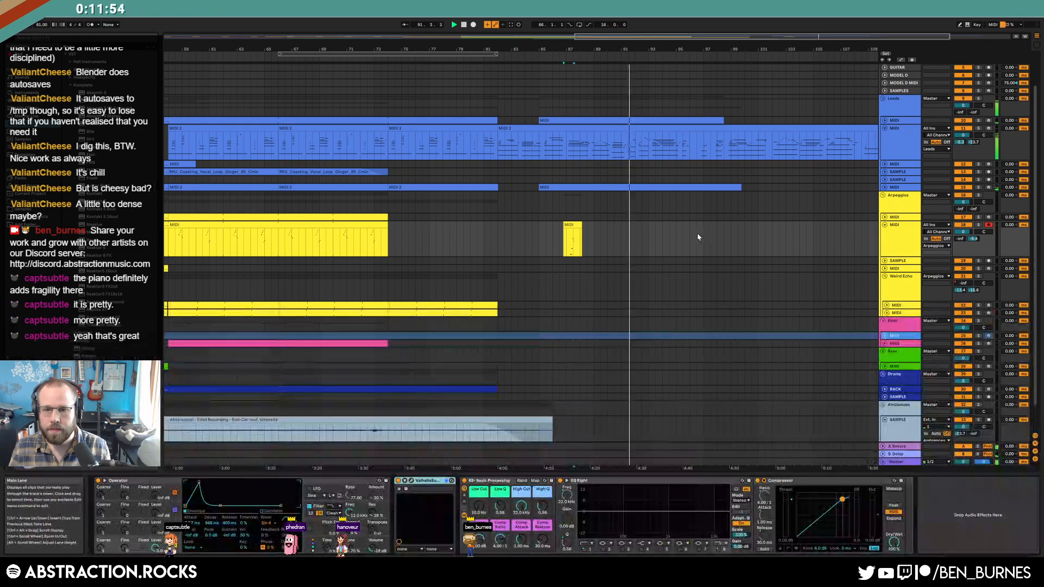
# Step: Record a second short arpeggio phrase on the same track around bar 93
pyautogui.scroll(-2, 694, 235)
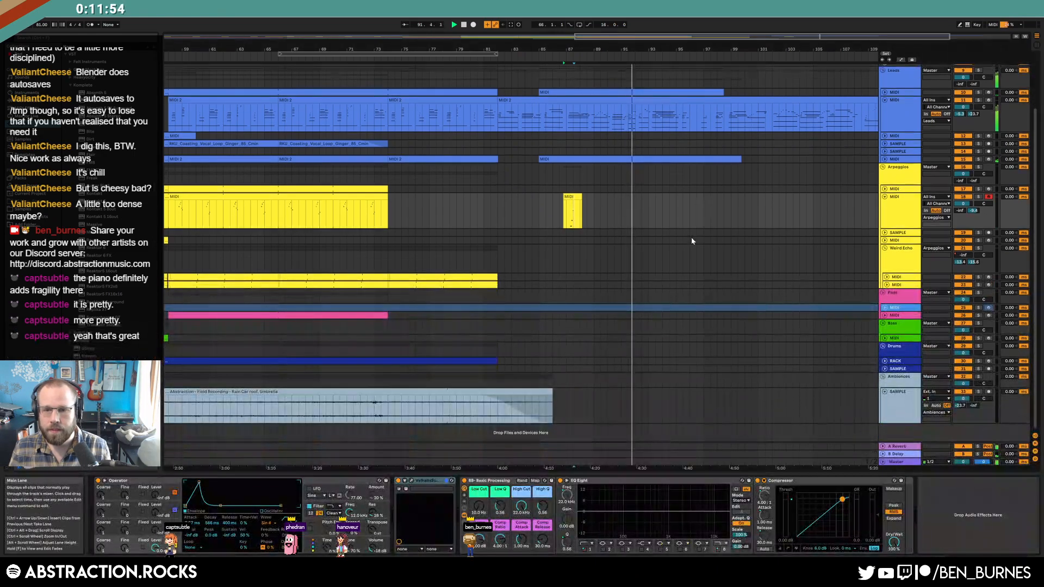
pyautogui.click(909, 211)
pyautogui.press('F9')
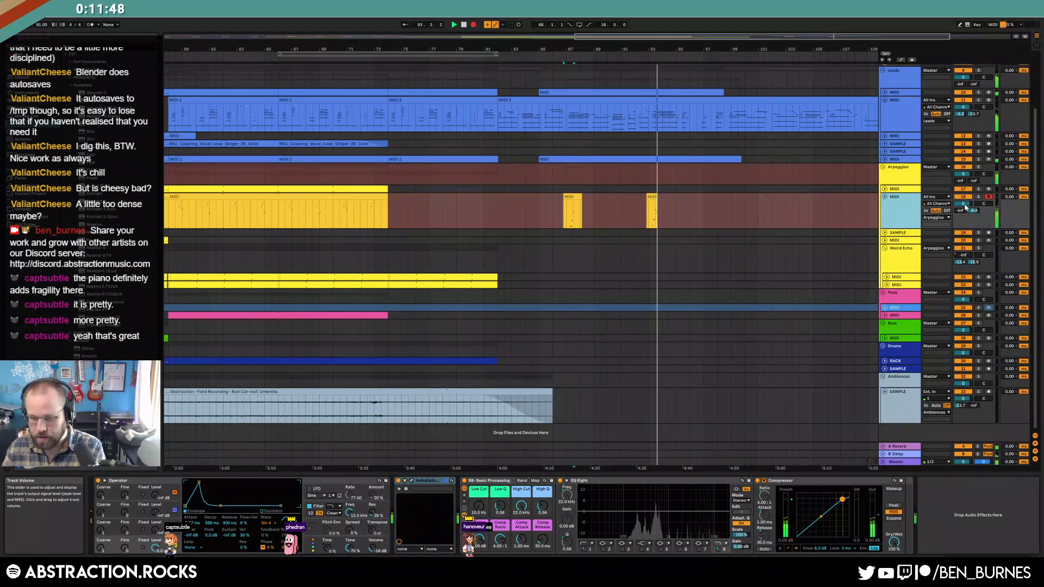
pyautogui.click(473, 25)
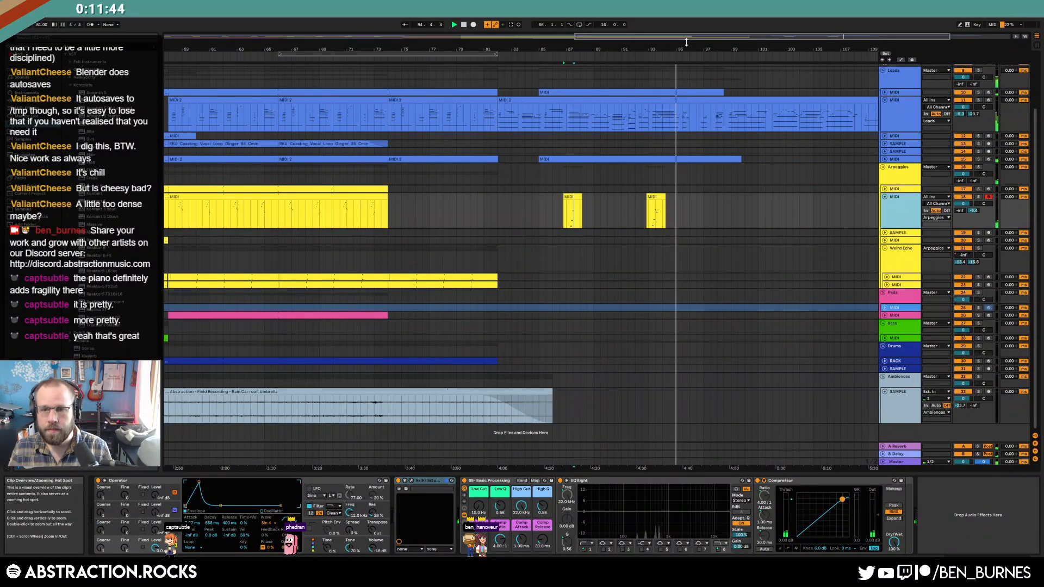
# Step: Unfold and select the last MIDI track in the Leads group and open its Lekko instrument window
pyautogui.click(684, 160)
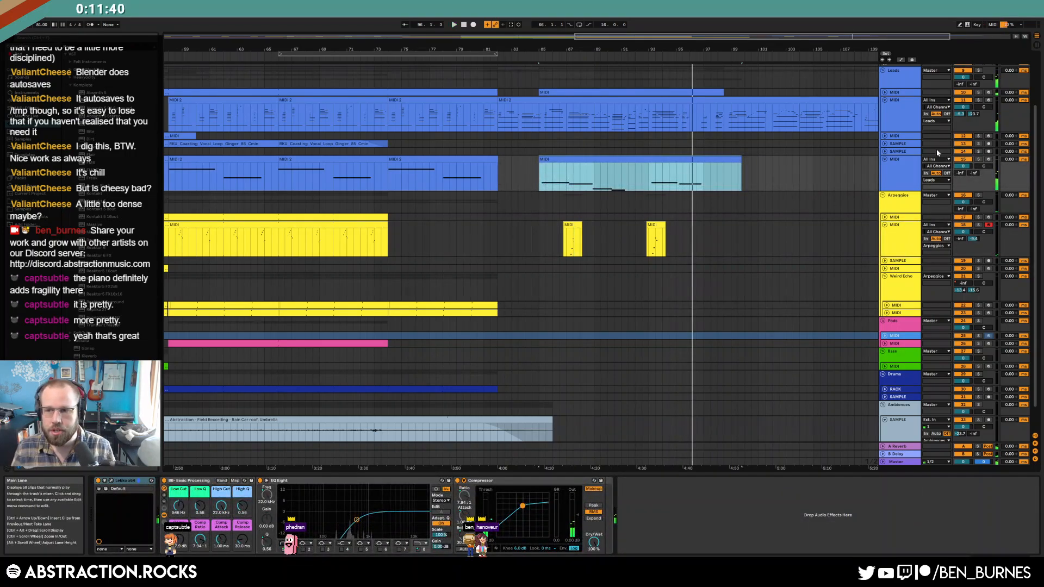
pyautogui.click(894, 168)
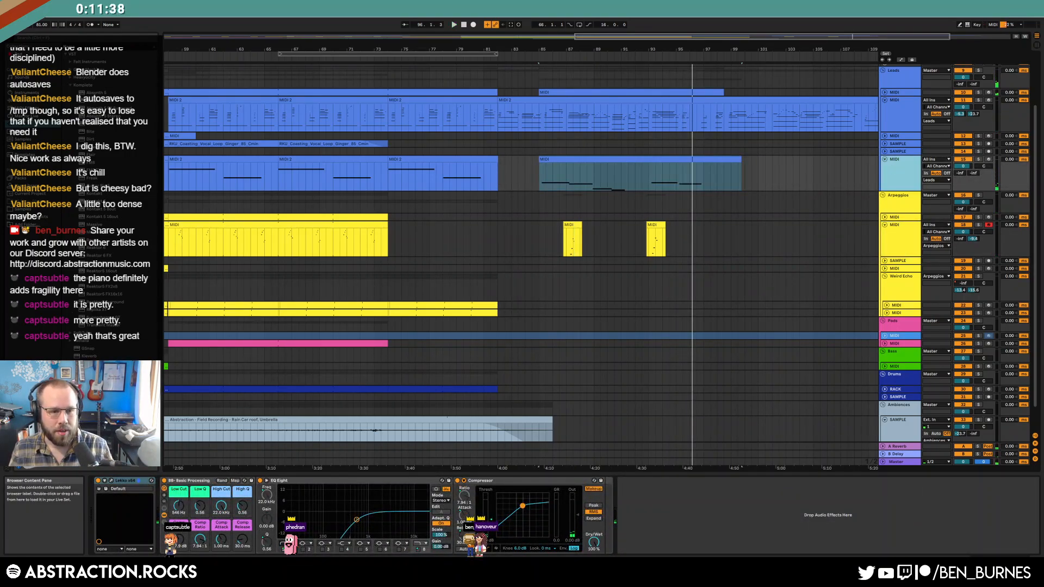
pyautogui.click(26, 100)
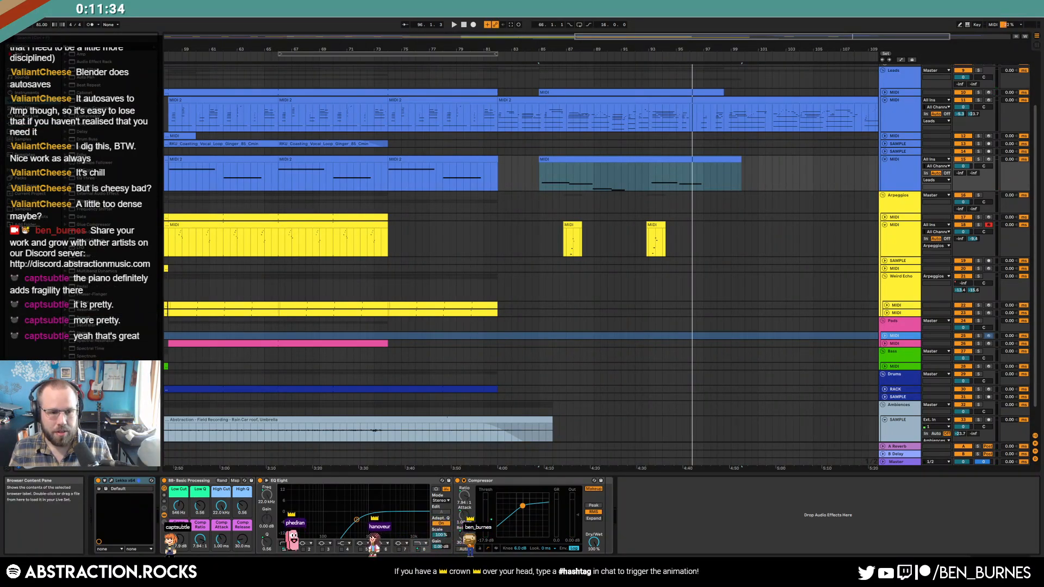
pyautogui.click(111, 482)
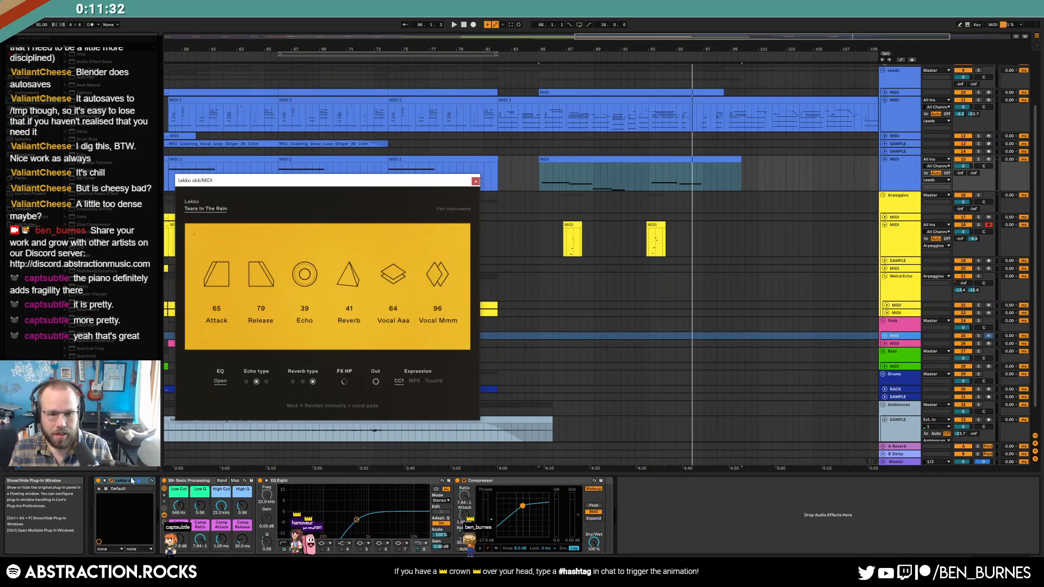
# Step: Add a Utility after Lekko and automate its gain down to about -6.3 dB just before the clip at bar 85
pyautogui.press('a')
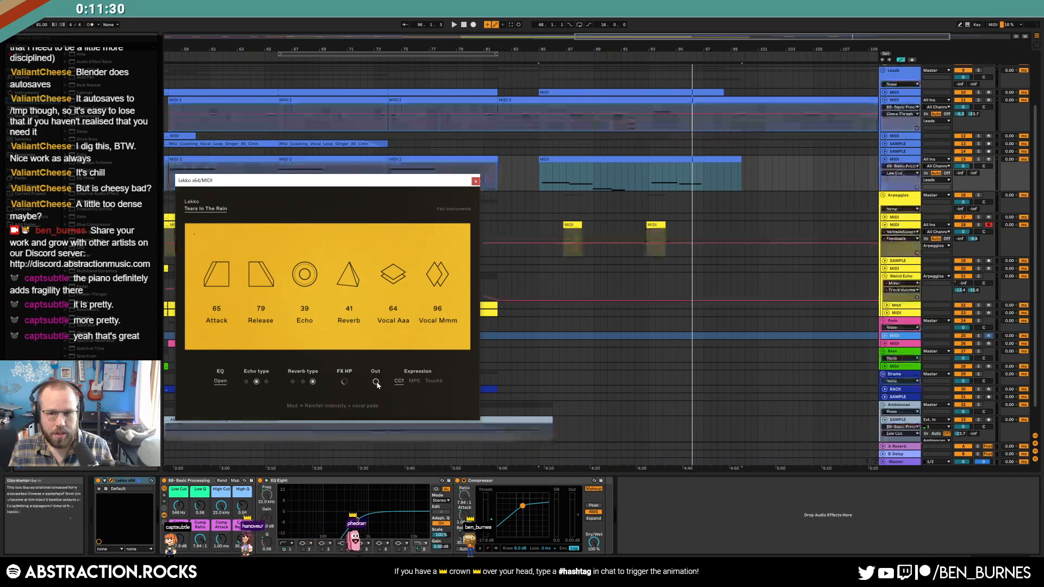
pyautogui.click(536, 182)
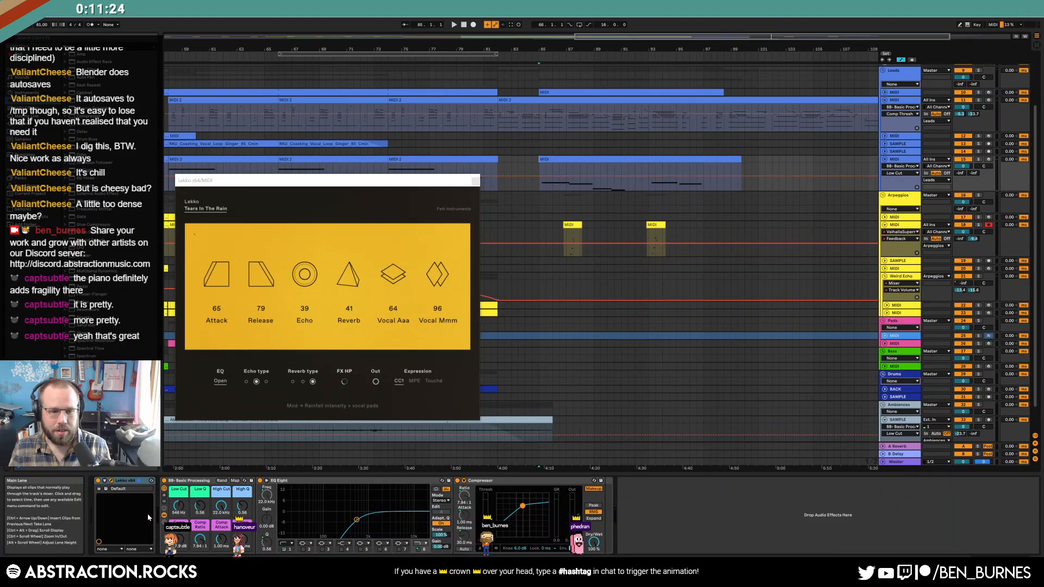
pyautogui.moveTo(87, 372); pyautogui.dragTo(227, 521)
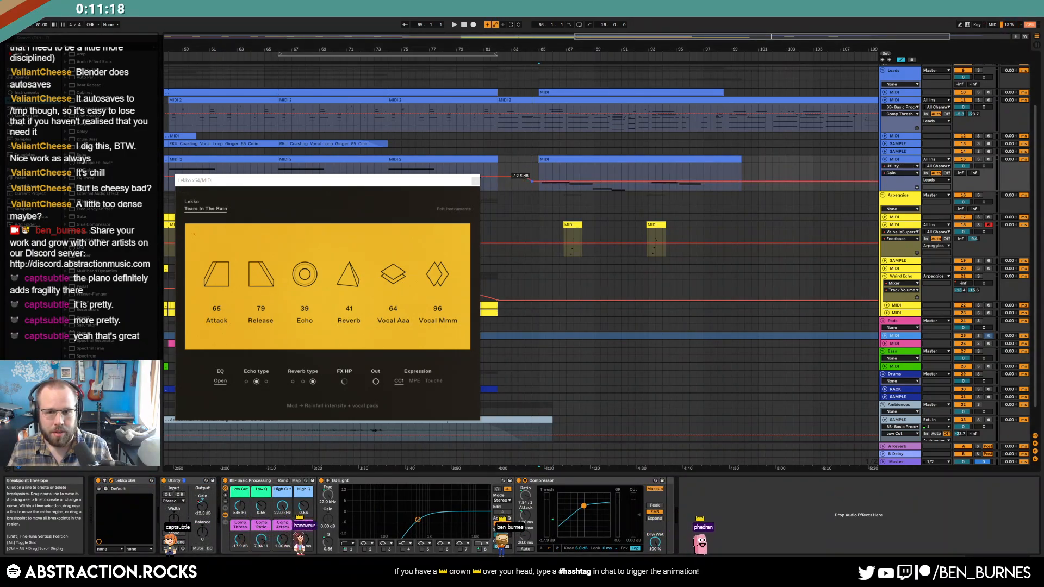
pyautogui.moveTo(532, 177); pyautogui.dragTo(532, 178)
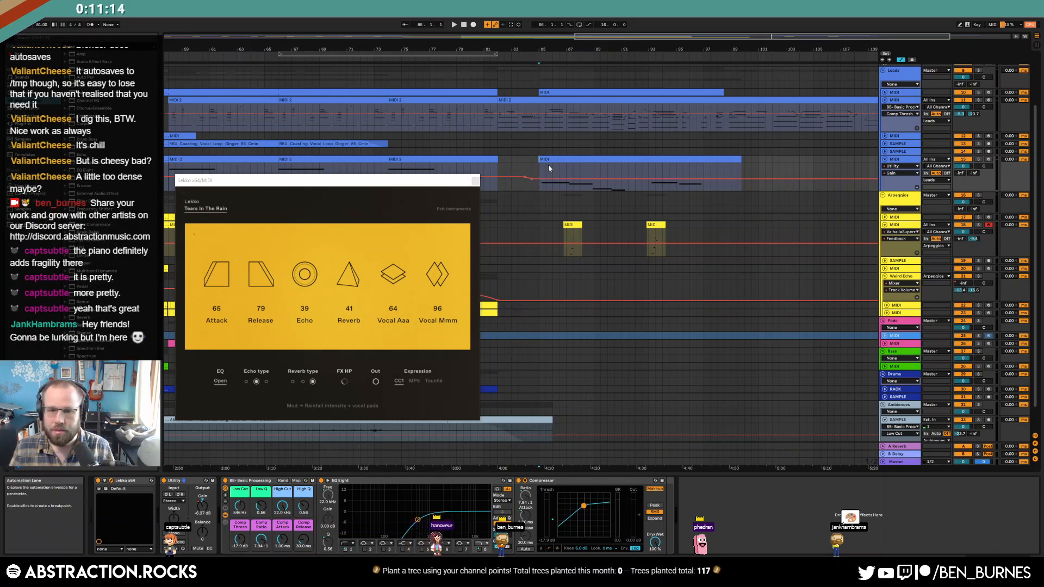
# Step: Hide the automation, play the outro from bar 85 and close the Lekko window
pyautogui.press('a')
pyautogui.press('space')
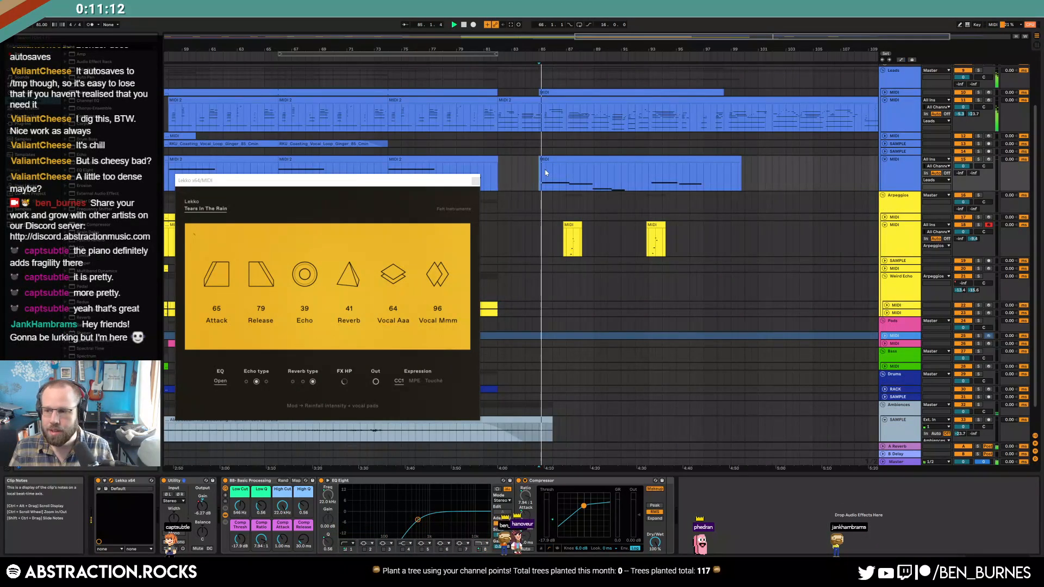
pyautogui.click(475, 182)
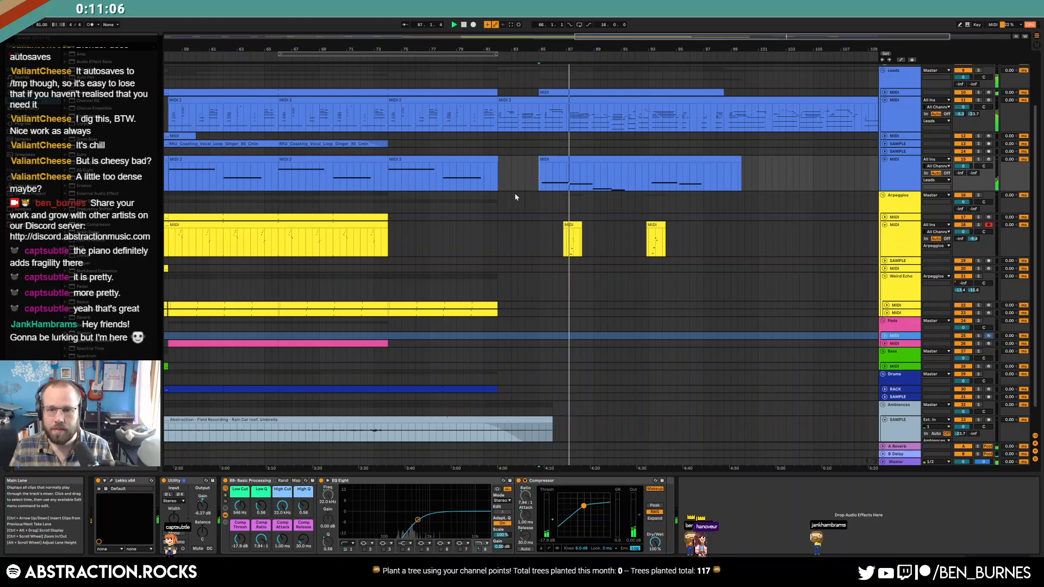
# Step: Move both short arpeggio clips, around bars 87 and 93, slightly earlier in time
pyautogui.click(574, 226)
pyautogui.scroll(5, 576, 225)
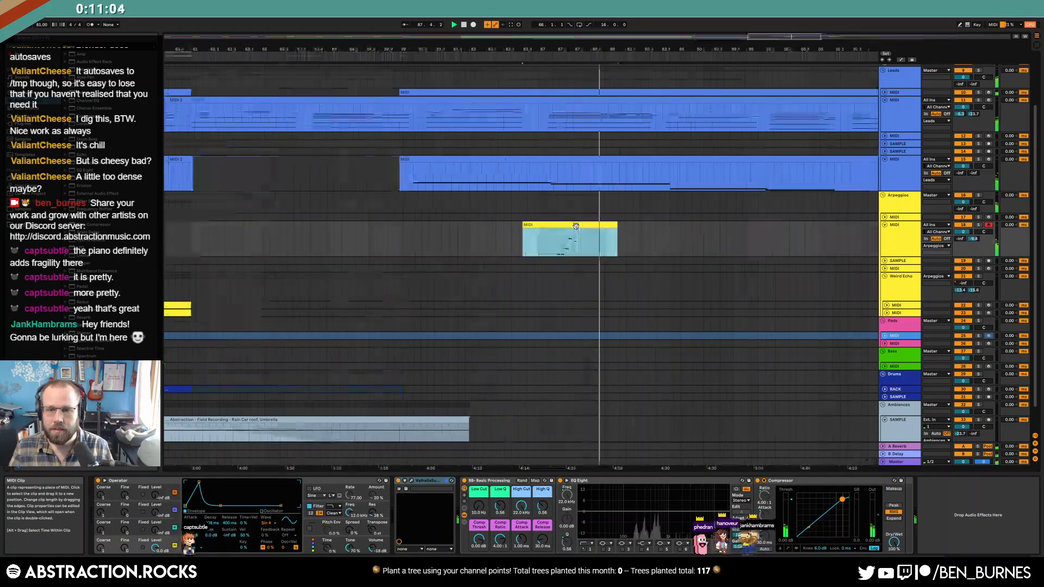
pyautogui.moveTo(587, 226); pyautogui.dragTo(580, 227)
pyautogui.moveTo(763, 37); pyautogui.dragTo(782, 37)
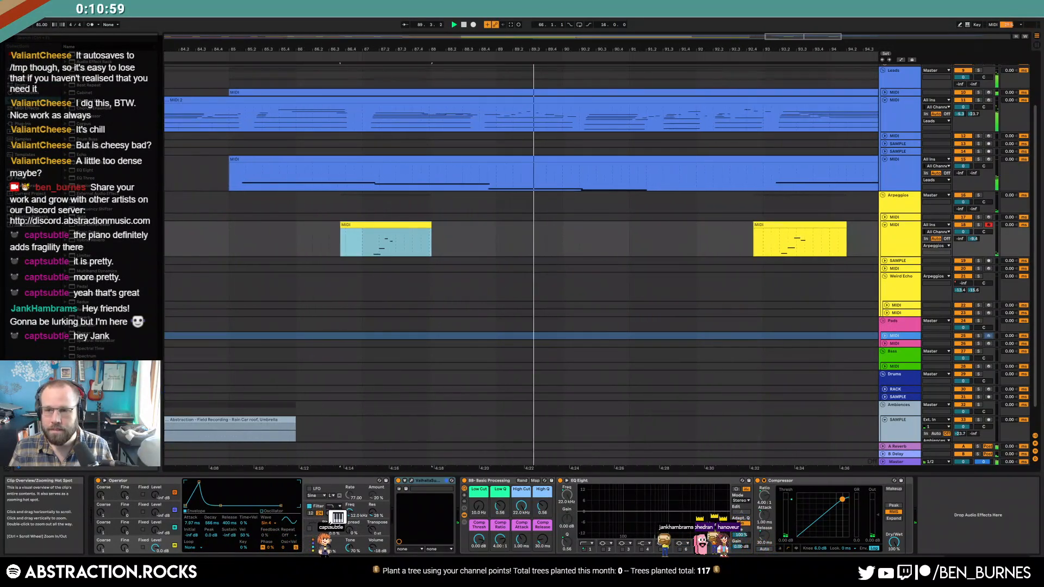
pyautogui.click(772, 225)
pyautogui.moveTo(770, 227); pyautogui.dragTo(767, 227)
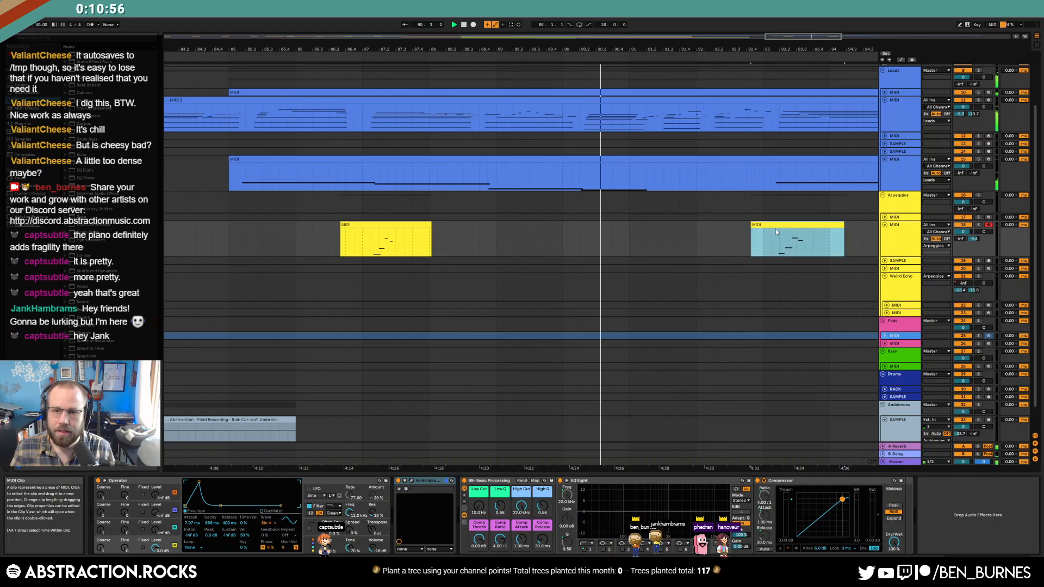
pyautogui.click(785, 241)
pyautogui.moveTo(777, 35); pyautogui.dragTo(784, 28)
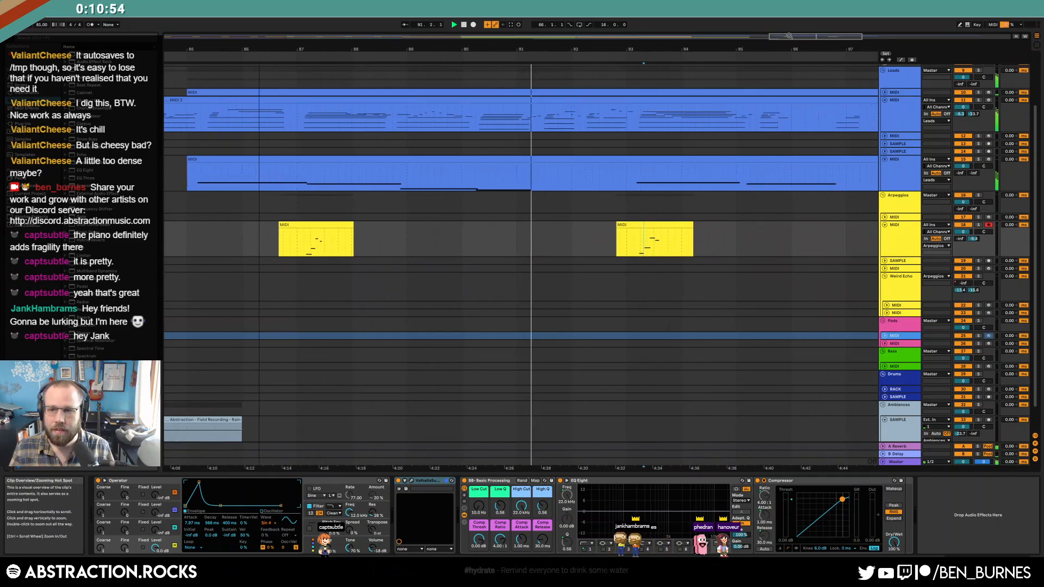
pyautogui.scroll(-3, 795, 128)
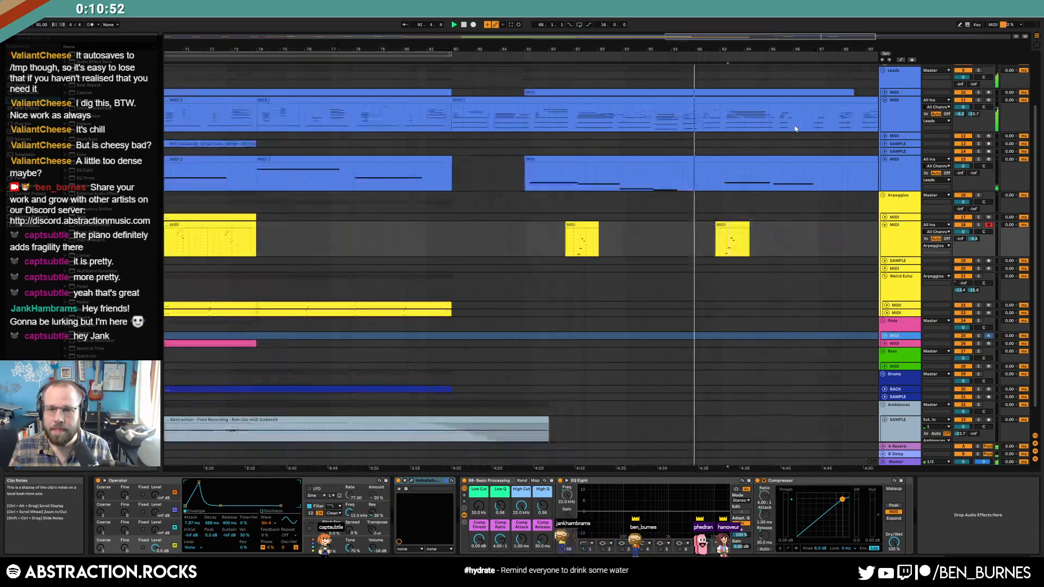
# Step: Draw a B-Delay send automation spike up to 0.0 dB around bar 96 on the last Leads MIDI track
pyautogui.moveTo(727, 37); pyautogui.dragTo(771, 36)
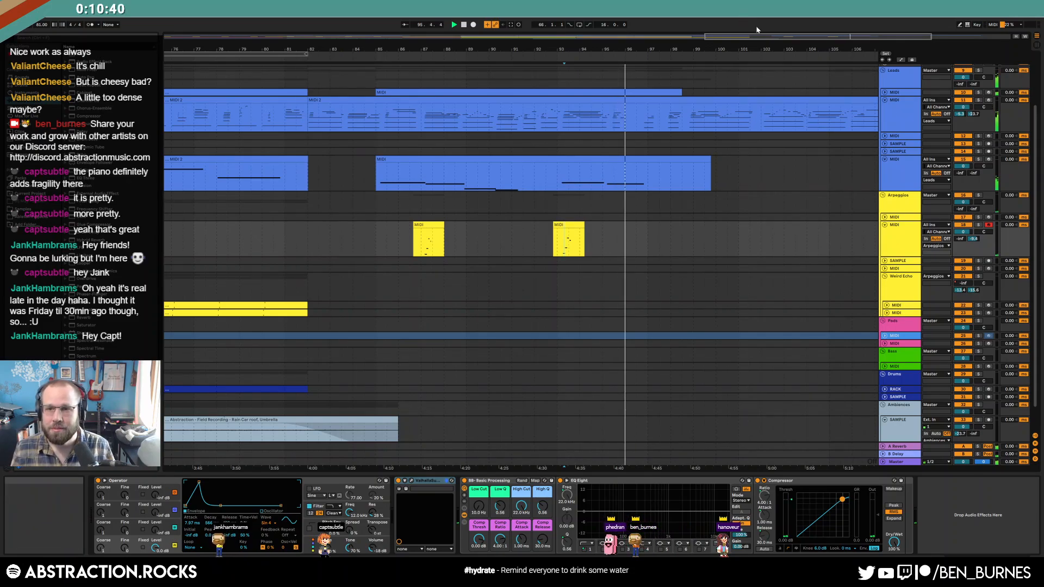
pyautogui.moveTo(762, 37); pyautogui.dragTo(801, 36)
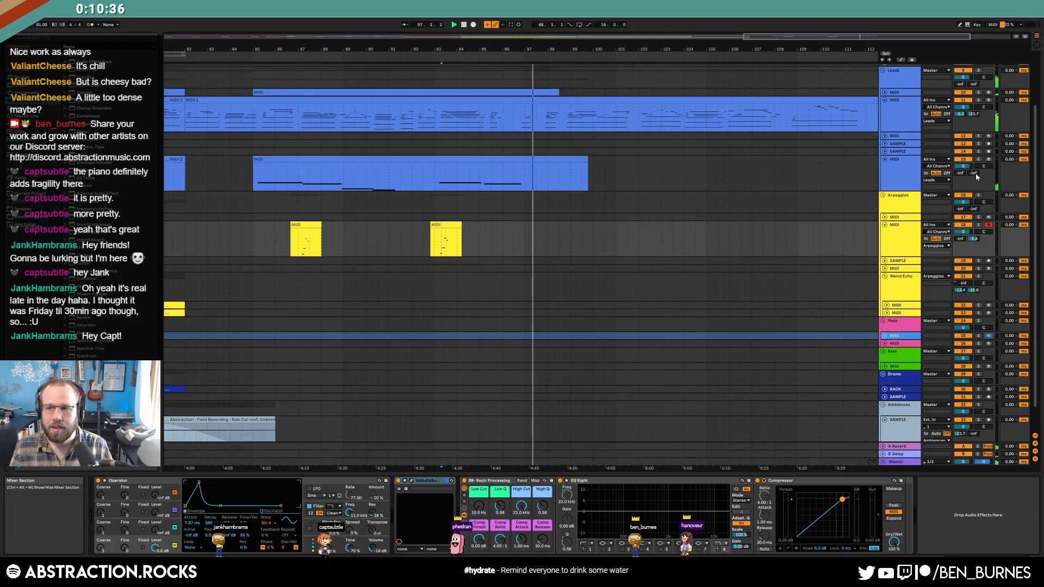
pyautogui.press('a')
pyautogui.click(504, 190)
pyautogui.click(529, 189)
pyautogui.moveTo(515, 190); pyautogui.dragTo(515, 165)
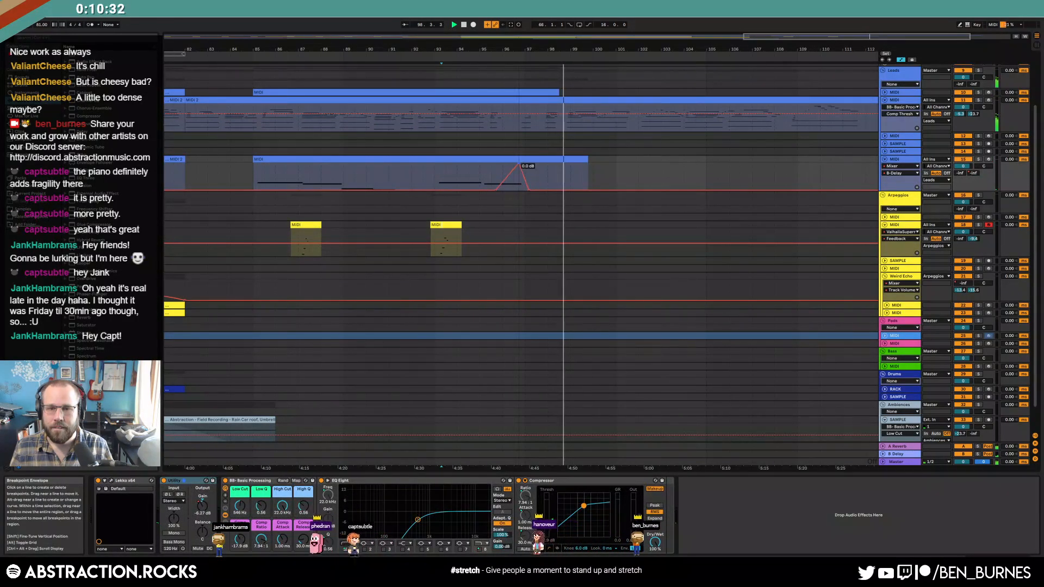
# Step: Replay the outro from around bar 94 to check the delay spike, and hide the automation
pyautogui.click(488, 59)
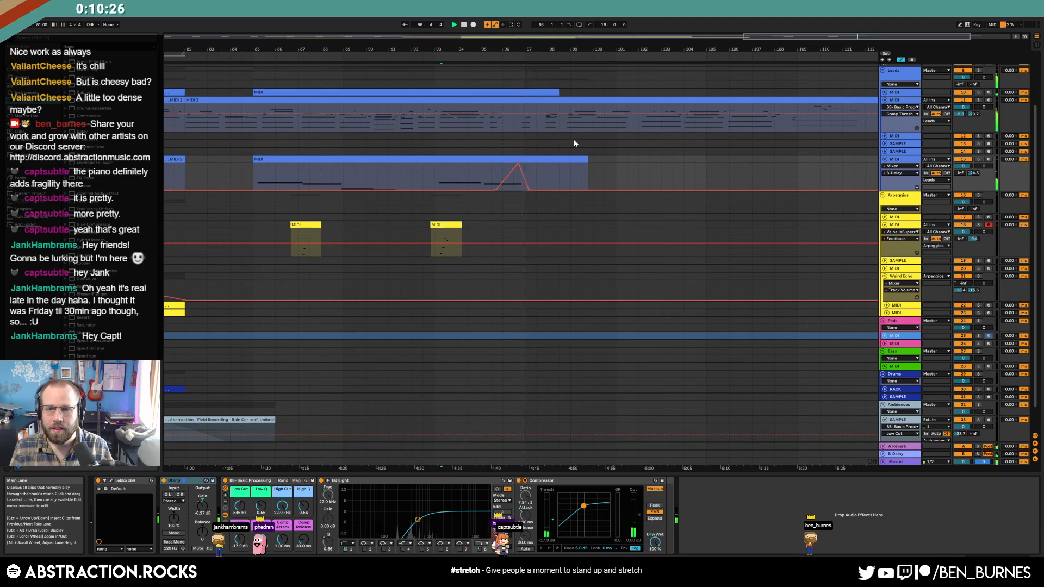
pyautogui.click(621, 169)
pyautogui.press('a')
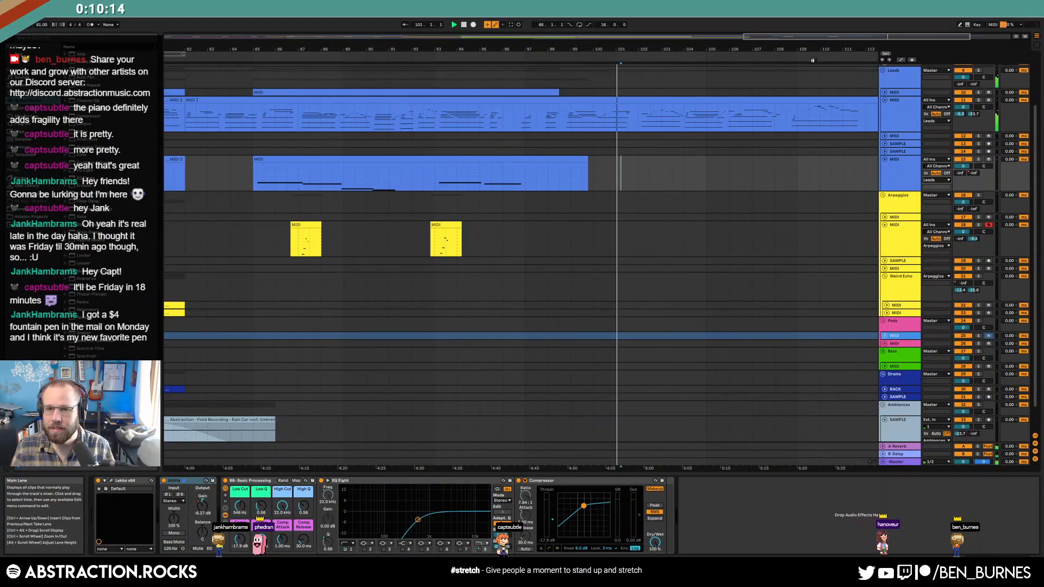
# Step: Cut the short stretch of time before the phrase around bar 102 in the piano clip so the phrase starts earlier
pyautogui.moveTo(830, 38); pyautogui.dragTo(867, 37)
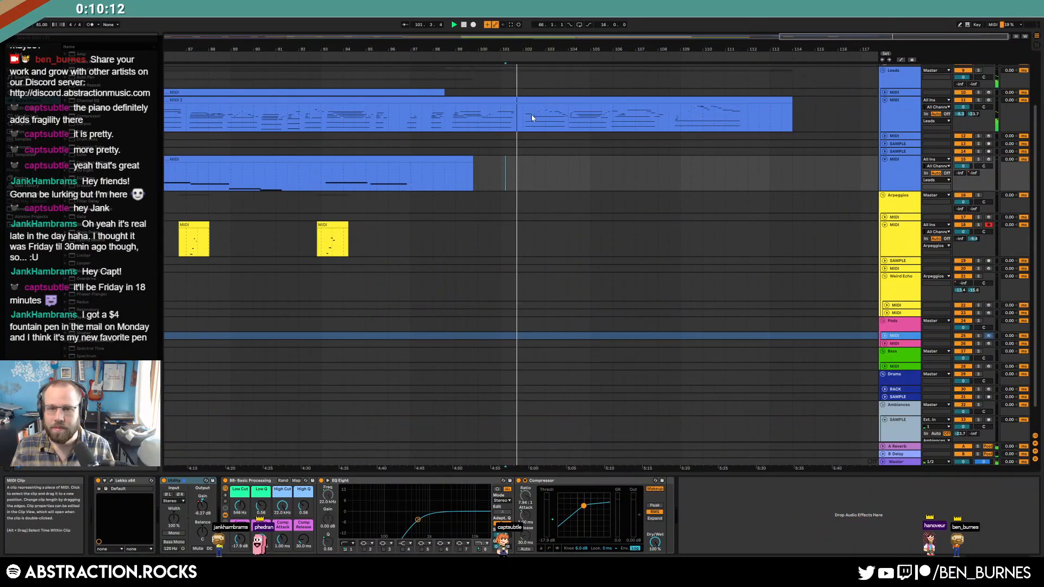
pyautogui.keyDown('ctrl'); pyautogui.scroll(5, 521, 129); pyautogui.keyUp('ctrl')
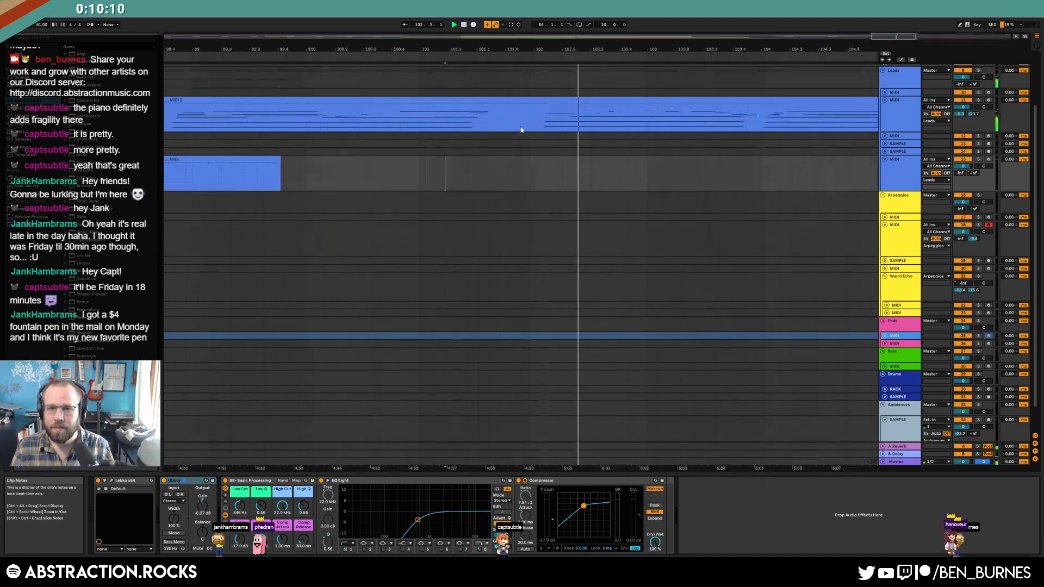
pyautogui.moveTo(536, 119); pyautogui.dragTo(509, 120)
pyautogui.hotkey('ctrl', 'shift', 'Delete')
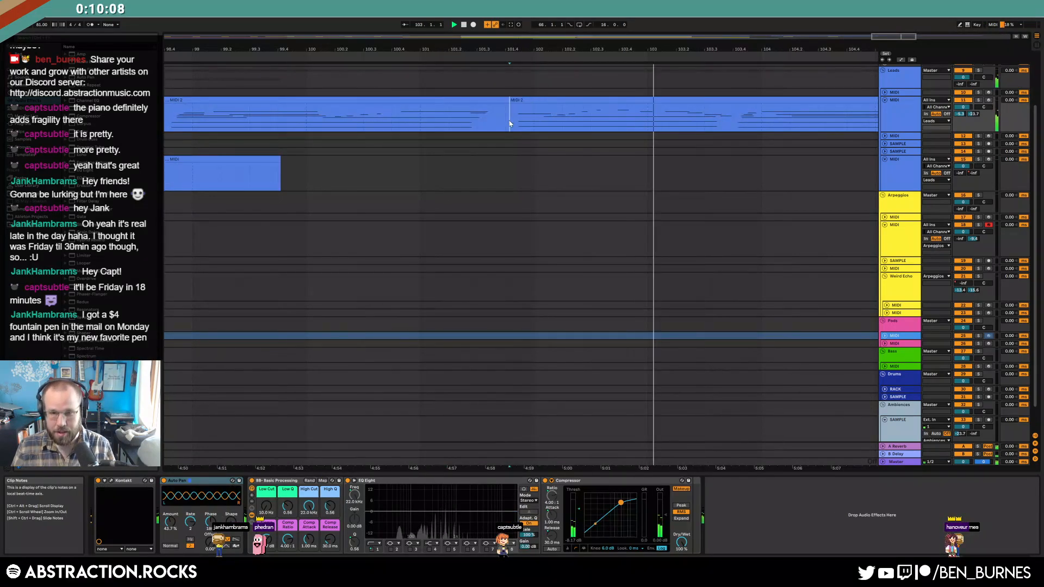
# Step: Cut the short gap before the final piano phrase around bar 108 and replay the ending from around bar 100
pyautogui.moveTo(887, 37); pyautogui.dragTo(905, 34)
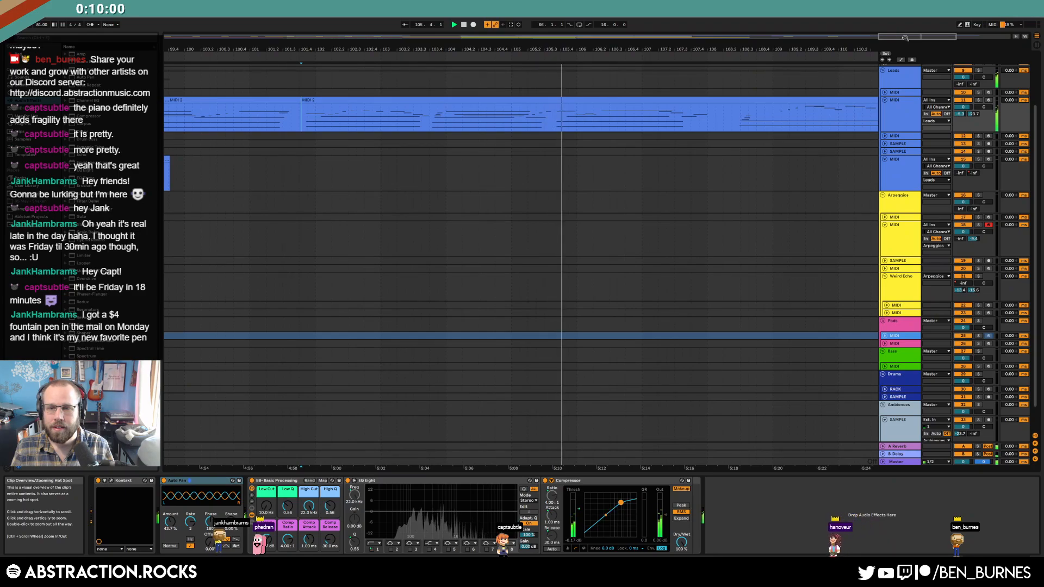
pyautogui.doubleClick(572, 102)
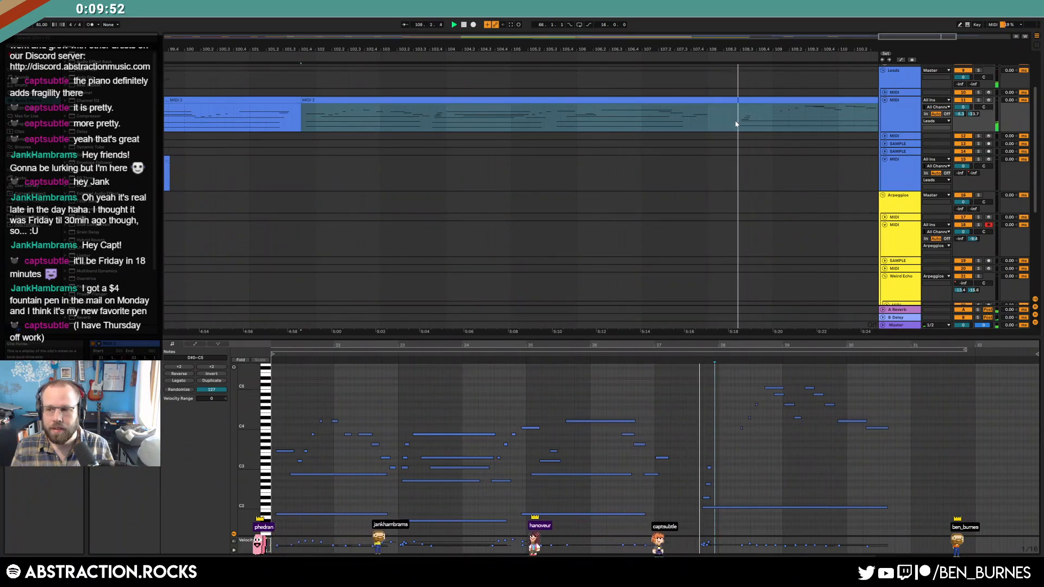
pyautogui.moveTo(735, 120); pyautogui.dragTo(719, 120)
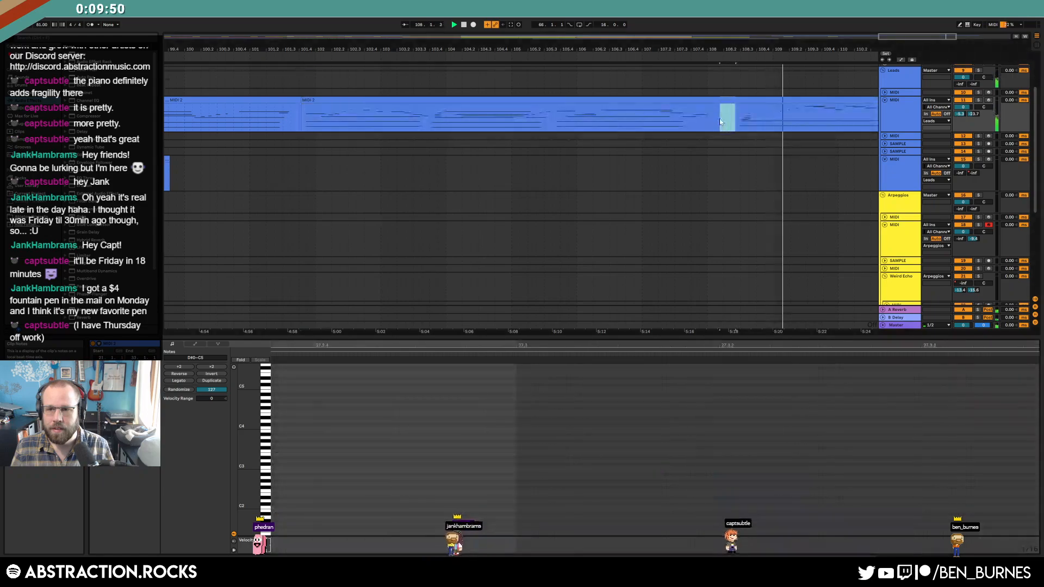
pyautogui.press('space')
pyautogui.hotkey('ctrl', 'shift', 'Delete')
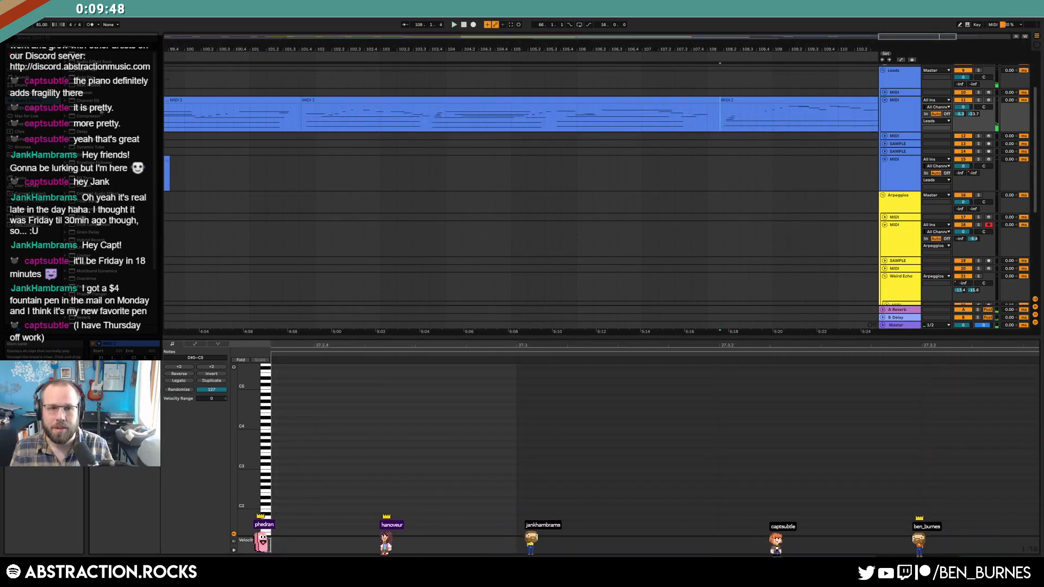
pyautogui.click(184, 55)
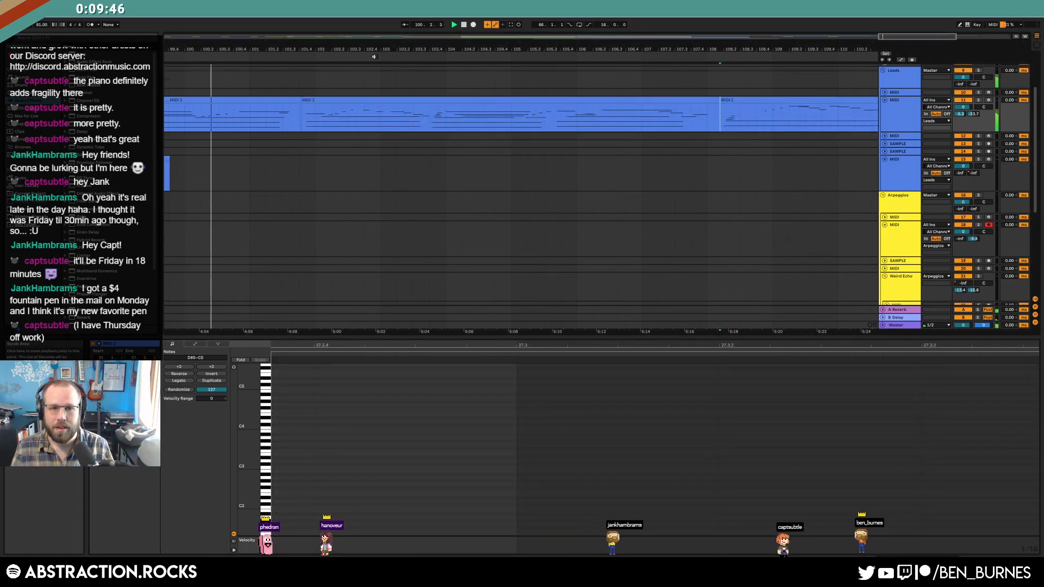
pyautogui.moveTo(886, 38)
pyautogui.mouseDown()
pyautogui.moveTo(854, 35)
pyautogui.moveTo(873, 36)
pyautogui.mouseUp()
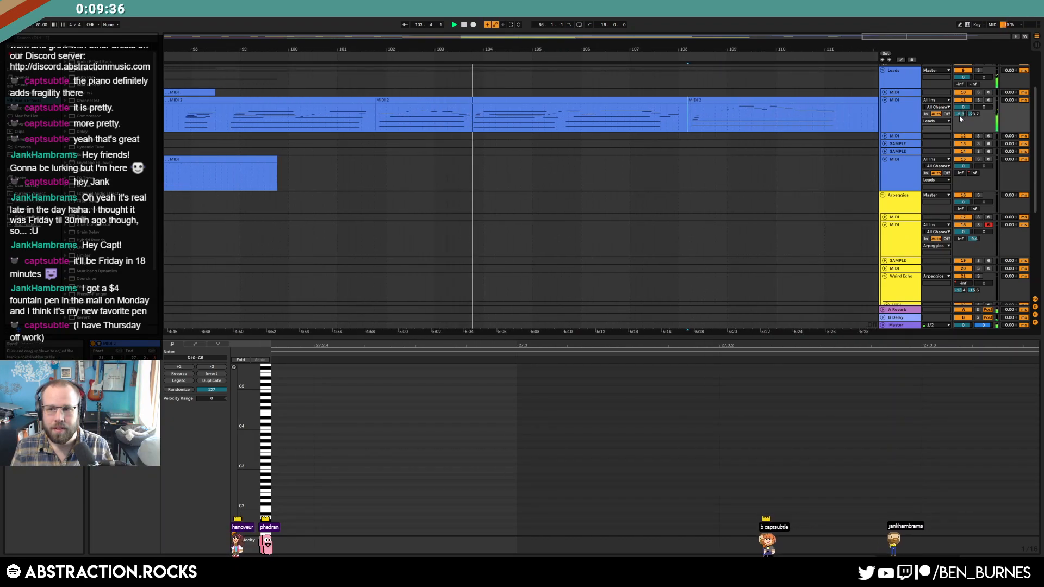
# Step: Lower the piano track's A-Reverb send automation from about bar 82 onward and hide the automation
pyautogui.moveTo(938, 36); pyautogui.dragTo(929, 13)
pyautogui.press('a')
pyautogui.moveTo(199, 107); pyautogui.dragTo(199, 112)
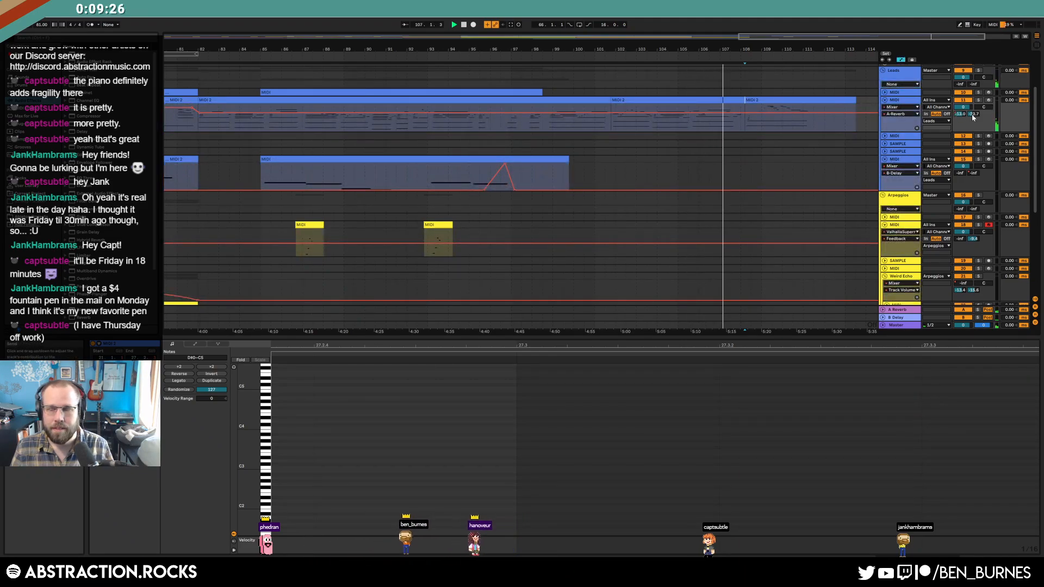
pyautogui.press('a')
# Step: Lower the piano track's Comp Thresh automation to about -16.7 dB from bar 82 onward and stop playback
pyautogui.doubleClick(892, 116)
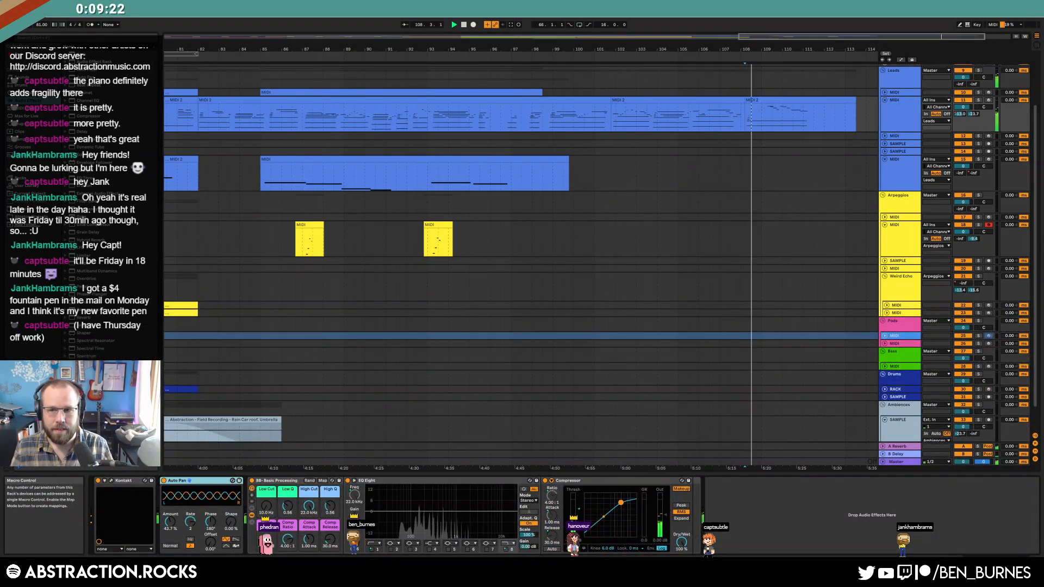
pyautogui.press('a')
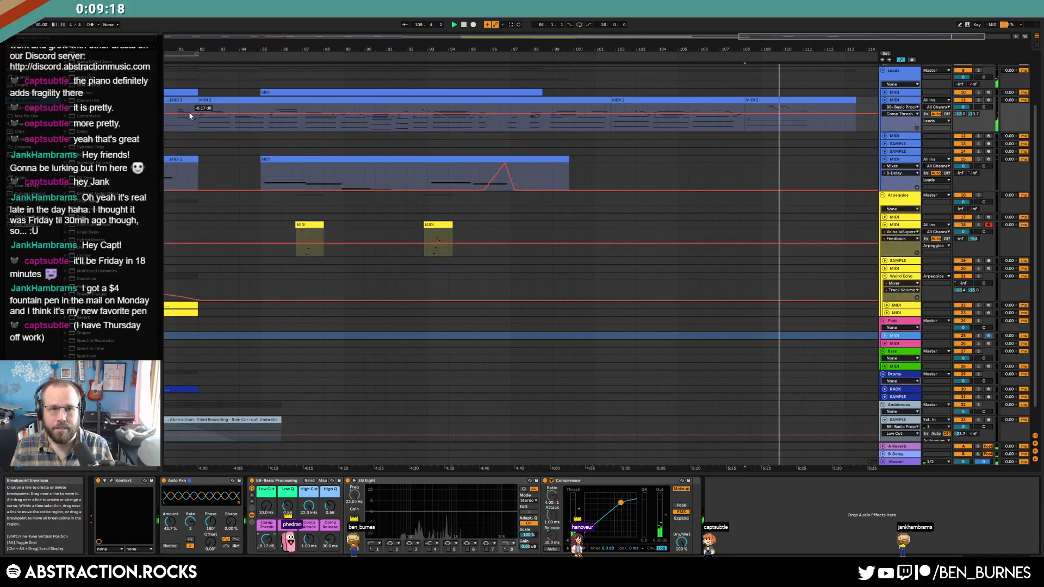
pyautogui.moveTo(190, 115); pyautogui.dragTo(210, 118)
pyautogui.press('space')
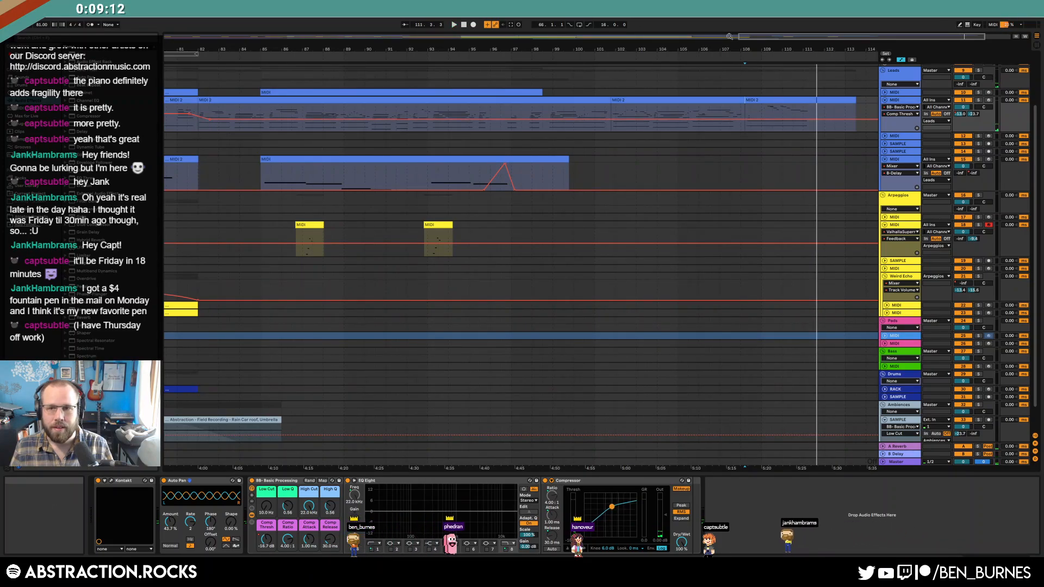
# Step: Turn off MIDI Arrangement Overdub and play the whole song from the start with automation hidden
pyautogui.doubleClick(259, 36)
pyautogui.click(488, 25)
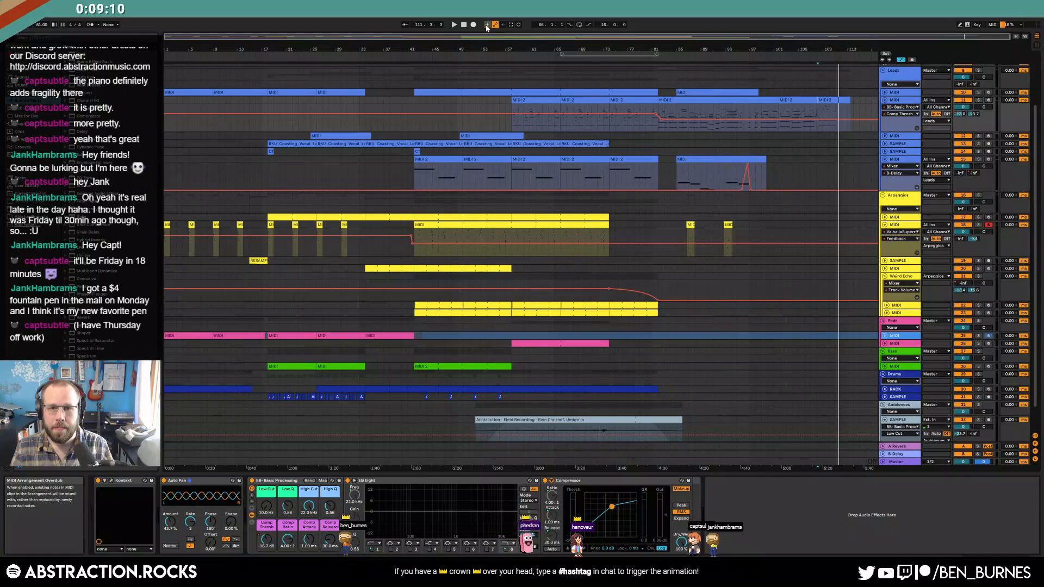
pyautogui.click(464, 26)
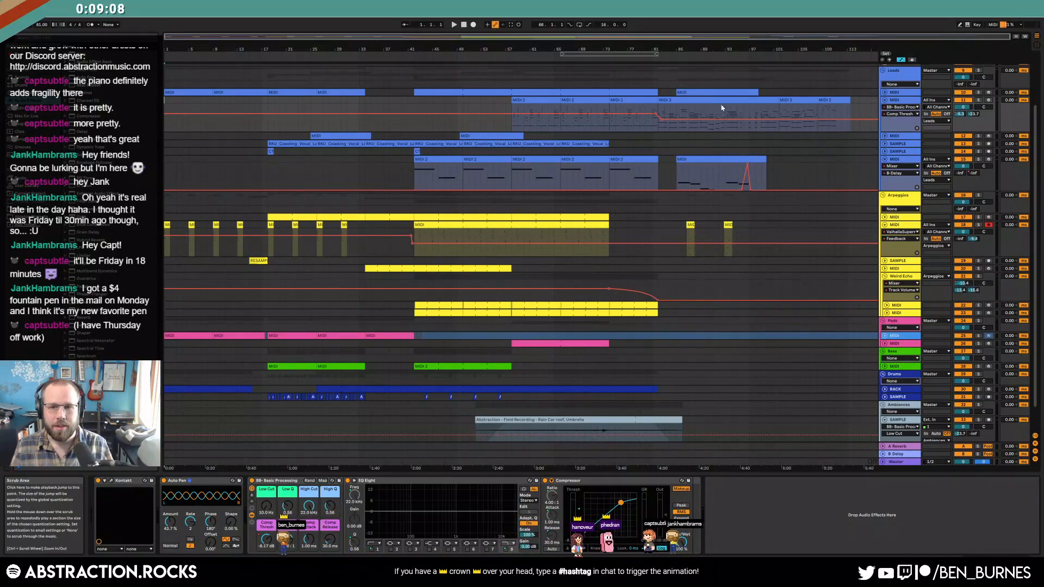
pyautogui.press('a')
pyautogui.press('space')
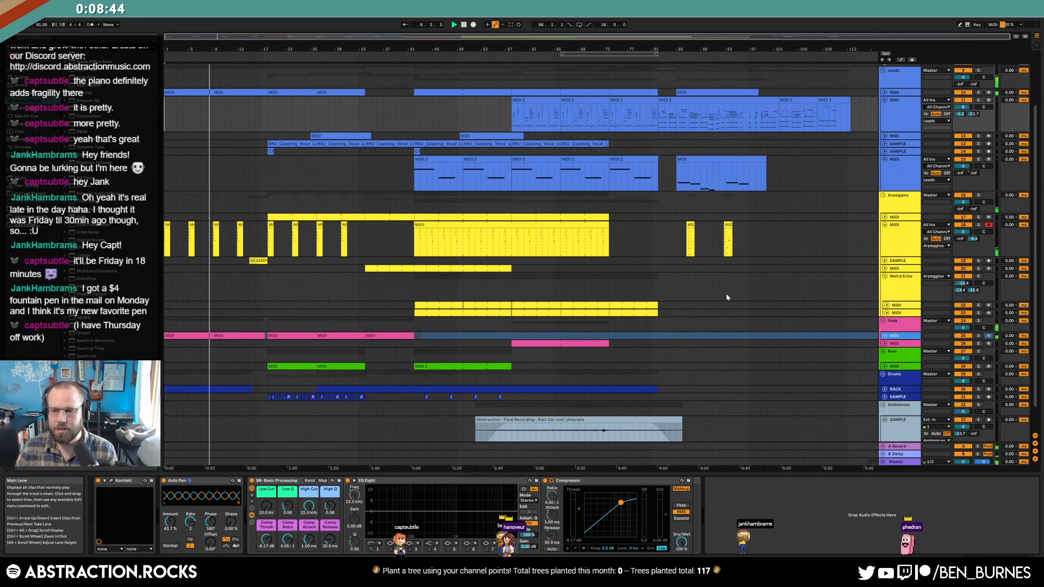
# Step: Open the Youlean Loudness Meter on the Master track and move its window off the arrangement's opening bars
pyautogui.scroll(-2, 924, 370)
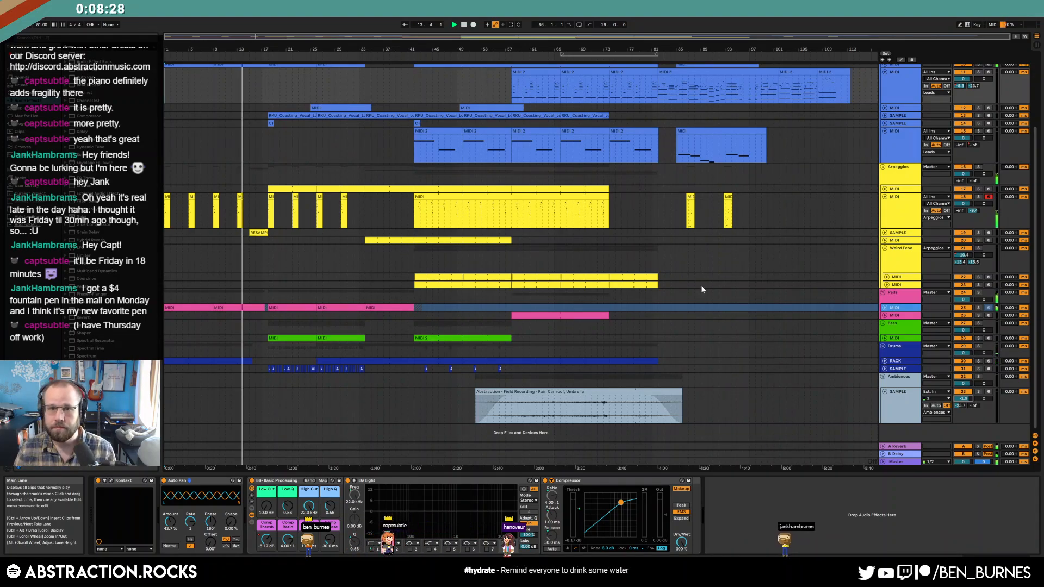
pyautogui.moveTo(510, 95); pyautogui.dragTo(748, 115)
pyautogui.click(800, 151)
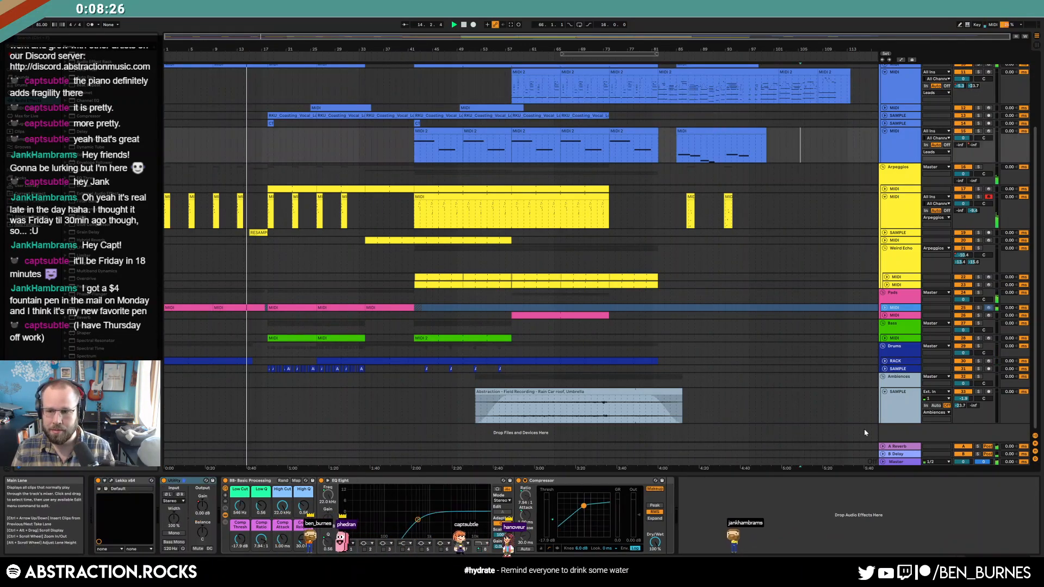
pyautogui.click(899, 462)
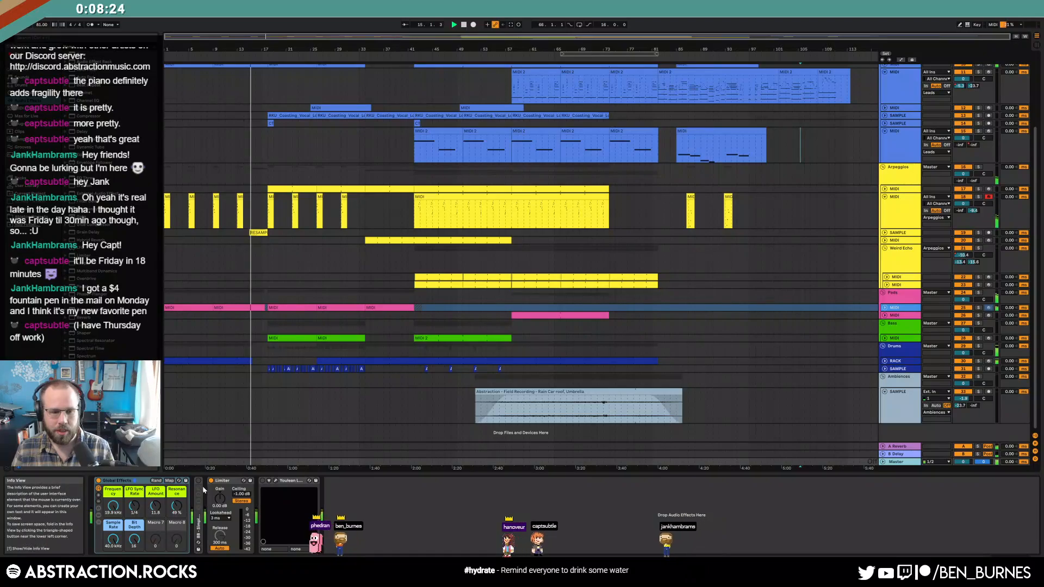
pyautogui.click(263, 481)
pyautogui.click(276, 481)
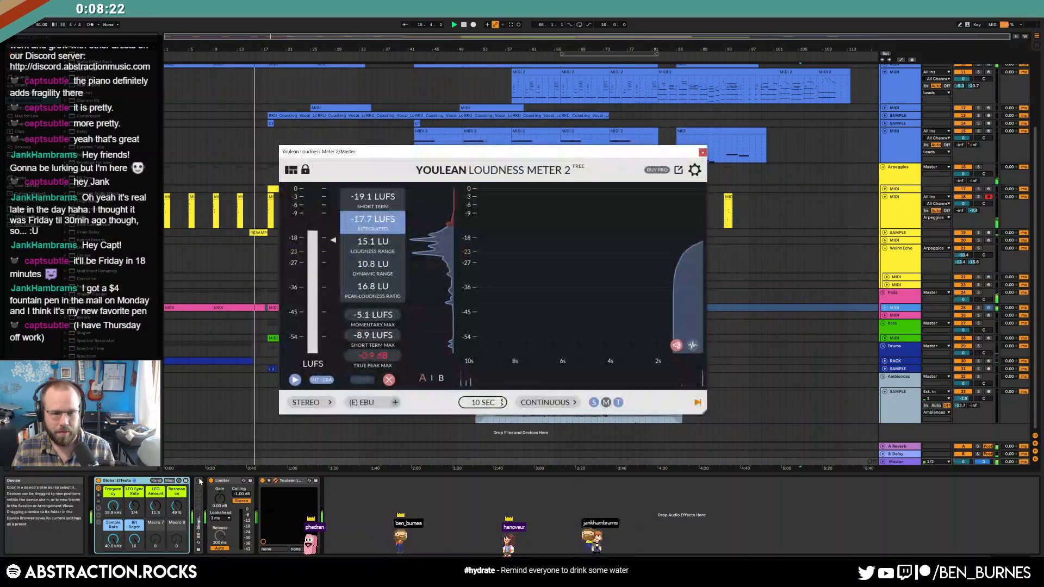
pyautogui.moveTo(530, 157); pyautogui.dragTo(806, 147)
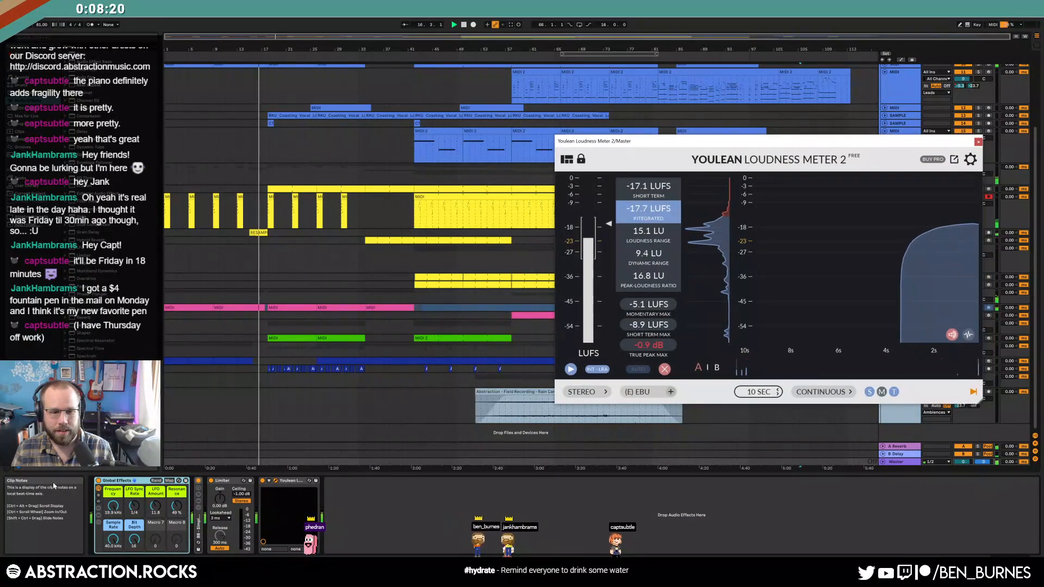
# Step: Unfold the Master's processing rack, raise EQ Eight's low-cut frequency and boost about 527 Hz by 2.11 dB
pyautogui.click(198, 528)
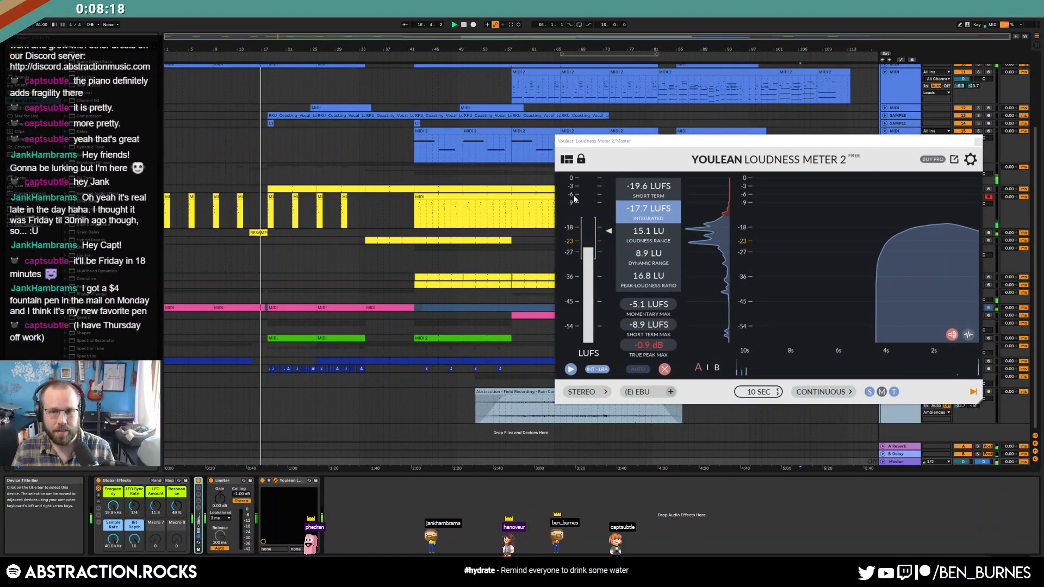
pyautogui.click(198, 501)
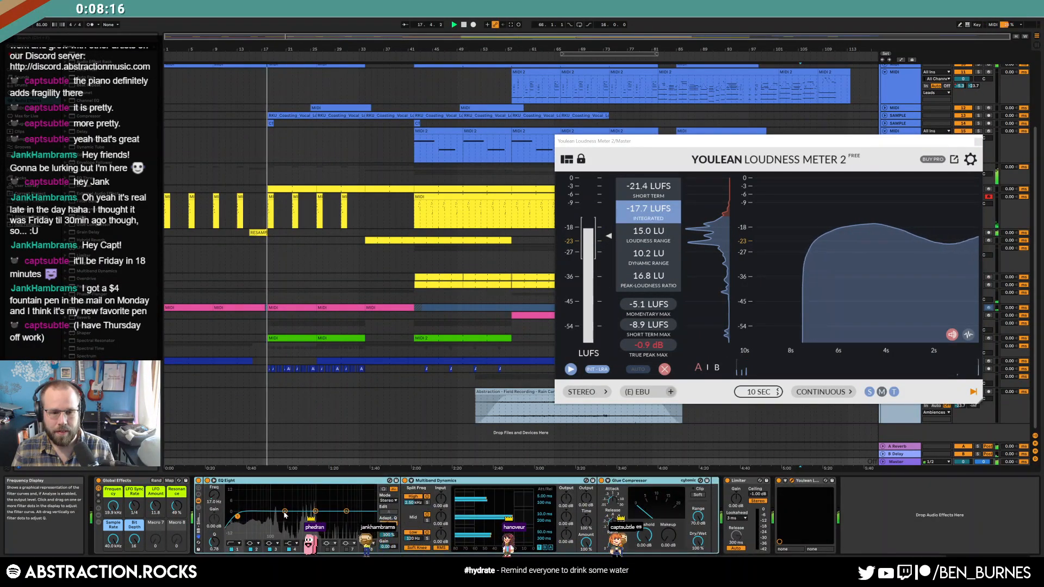
pyautogui.moveTo(237, 516); pyautogui.dragTo(252, 520)
# Step: Expand the Bass MIDI track and lower its volume slightly while keeping the loudness meter in view
pyautogui.moveTo(685, 142); pyautogui.dragTo(552, 47)
pyautogui.click(885, 338)
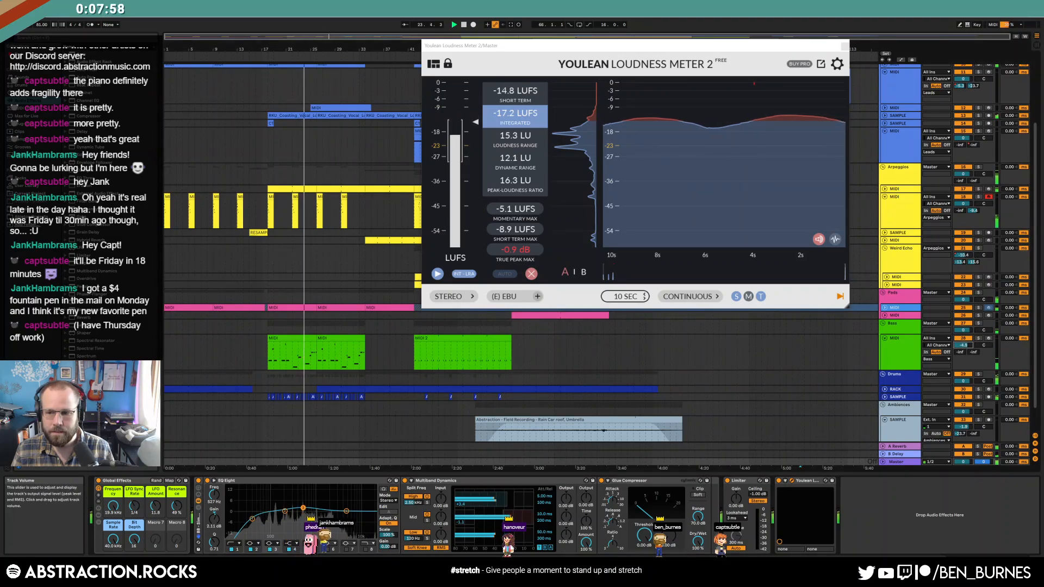
pyautogui.moveTo(963, 345); pyautogui.dragTo(964, 346)
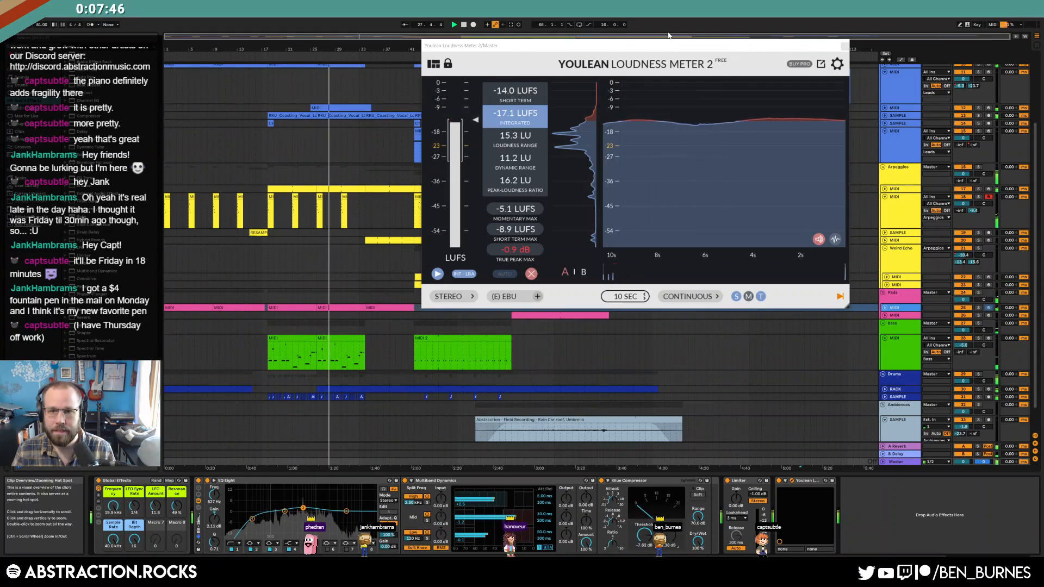
pyautogui.moveTo(680, 47); pyautogui.dragTo(756, 79)
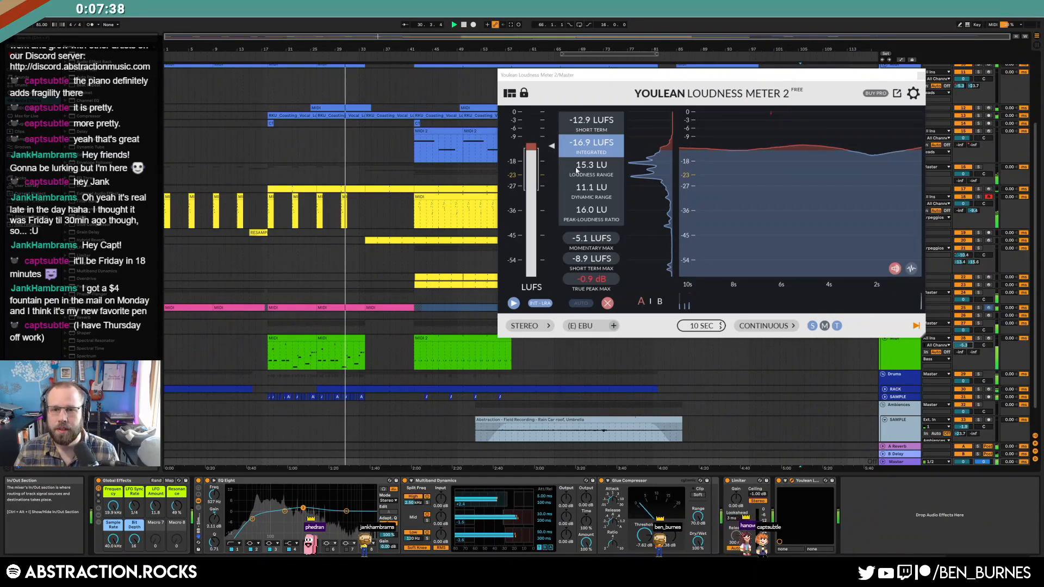
pyautogui.moveTo(814, 79); pyautogui.dragTo(779, 77)
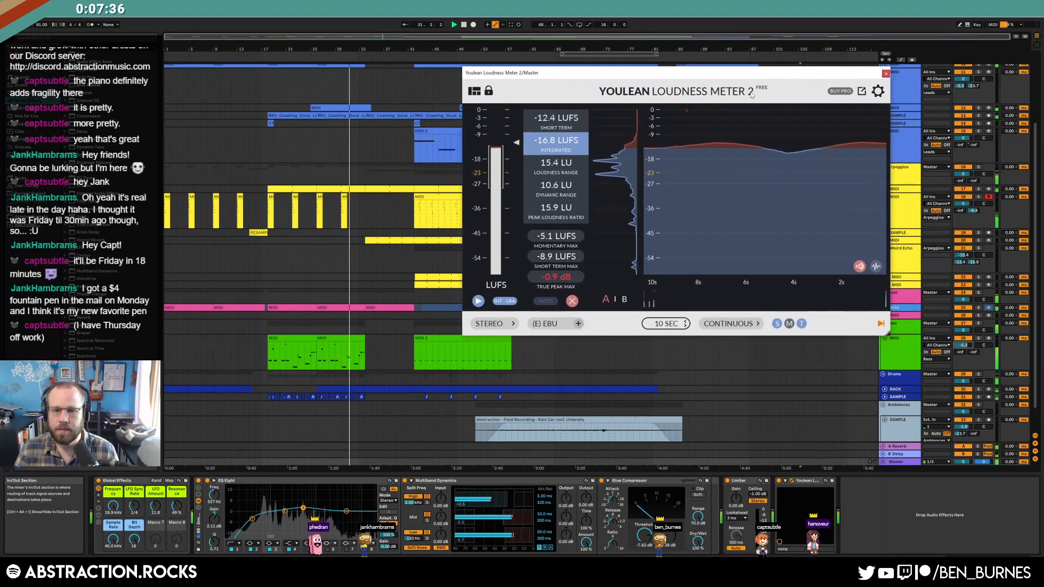
pyautogui.click(966, 341)
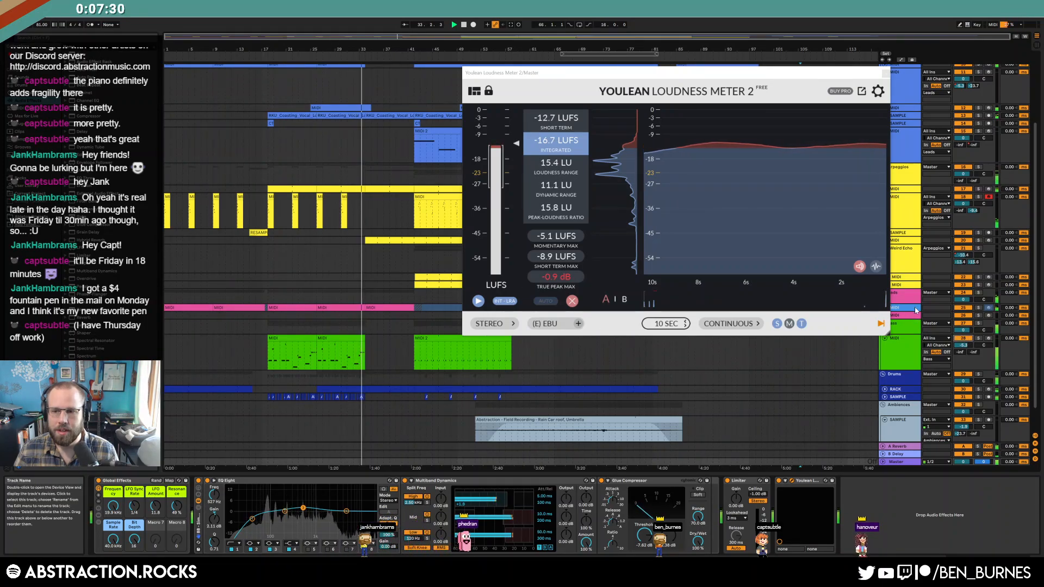
# Step: Expand the first Pads MIDI track and bring back the Master's loudness meter
pyautogui.click(716, 306)
pyautogui.click(885, 307)
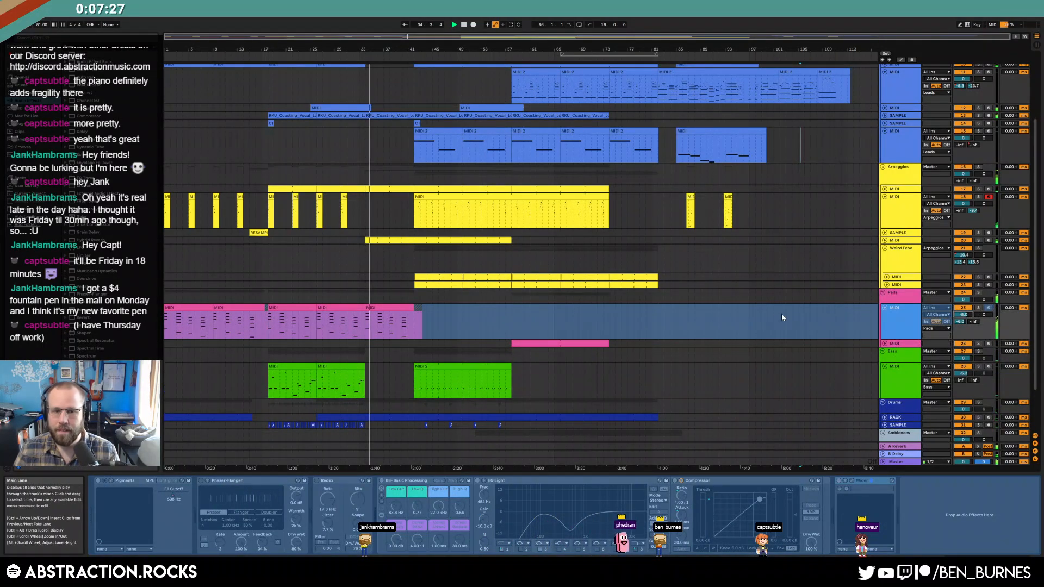
pyautogui.click(905, 462)
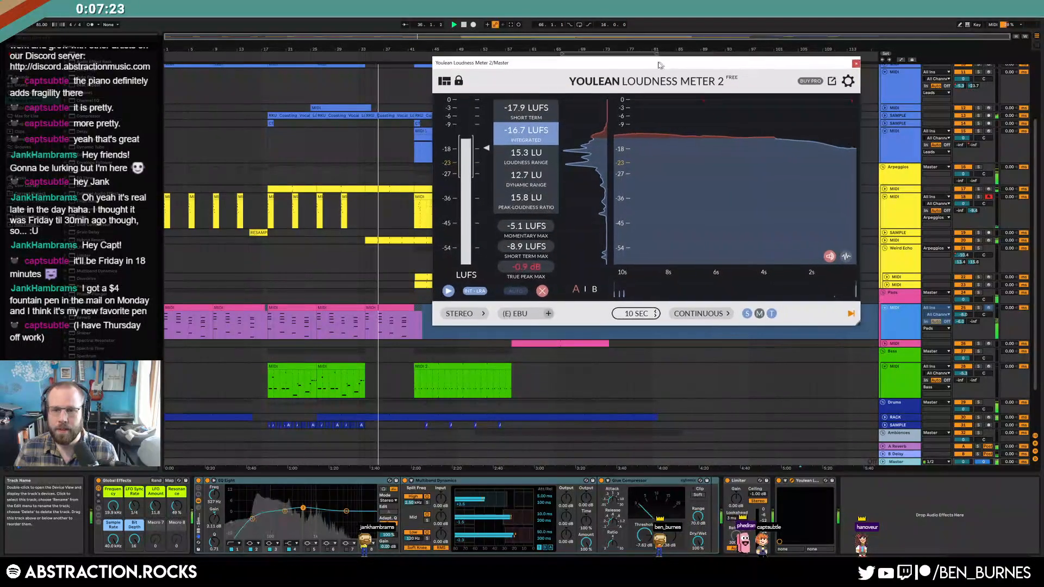
# Step: Expand the counting vocal sample track in the Leads group and adjust its volume, moving the loudness meter aside
pyautogui.moveTo(691, 74); pyautogui.dragTo(641, 159)
pyautogui.click(887, 122)
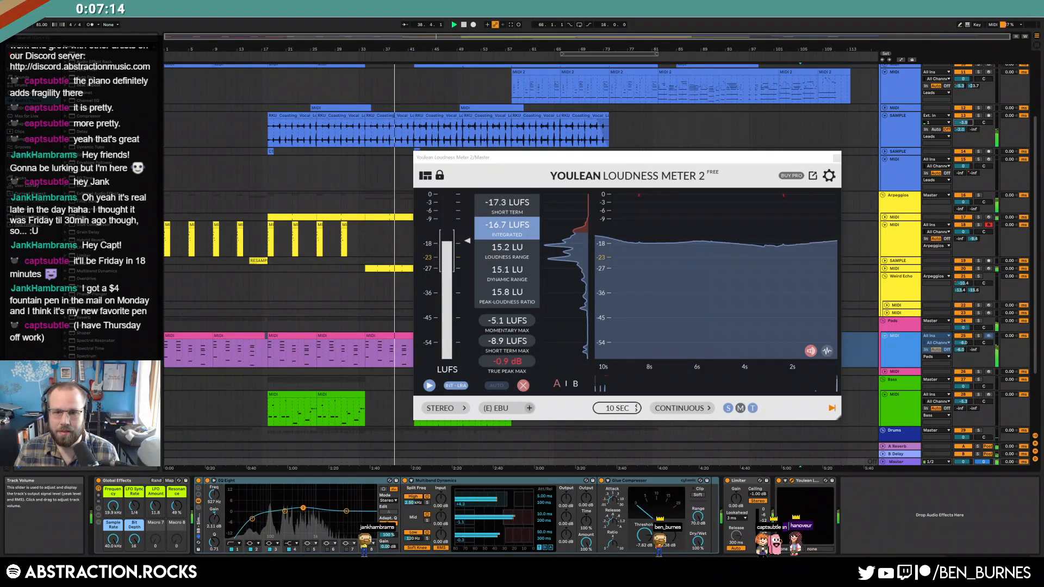
pyautogui.moveTo(970, 124); pyautogui.dragTo(971, 122)
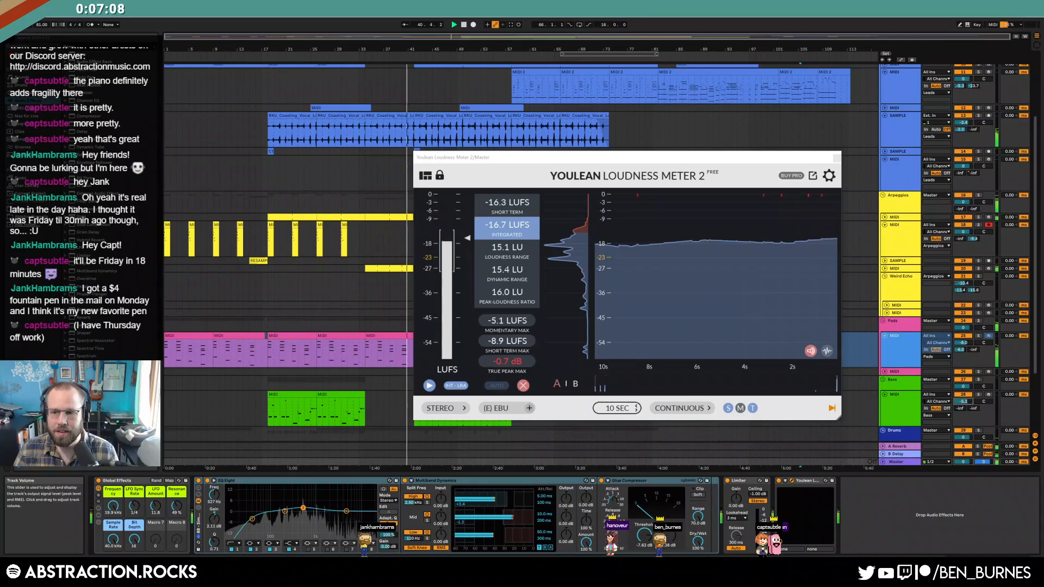
pyautogui.moveTo(791, 159); pyautogui.dragTo(542, 122)
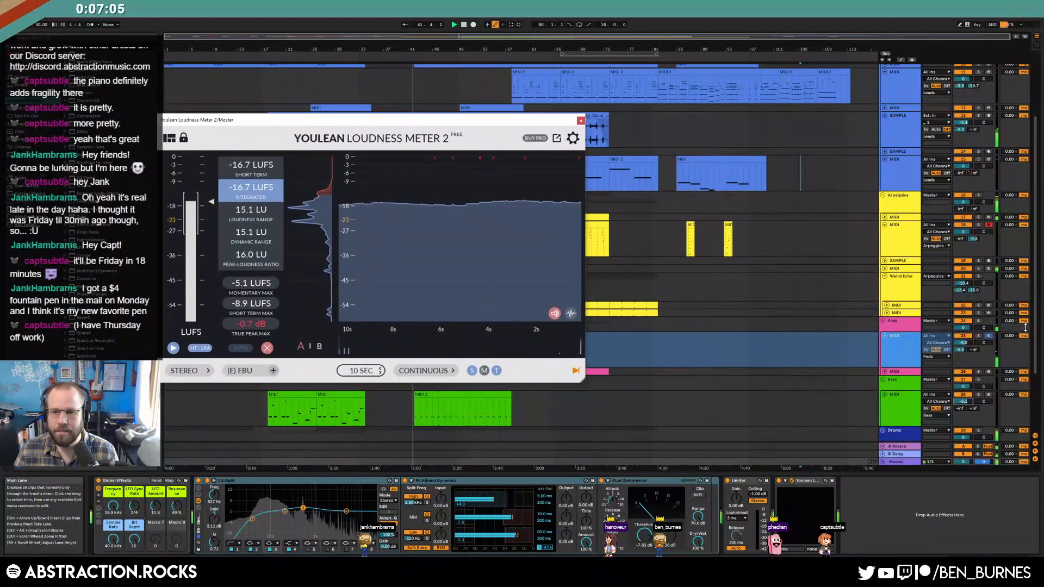
# Step: Expand the lower MIDI track in the Arpeggios group, adjust its volume and close the loudness meter
pyautogui.click(885, 268)
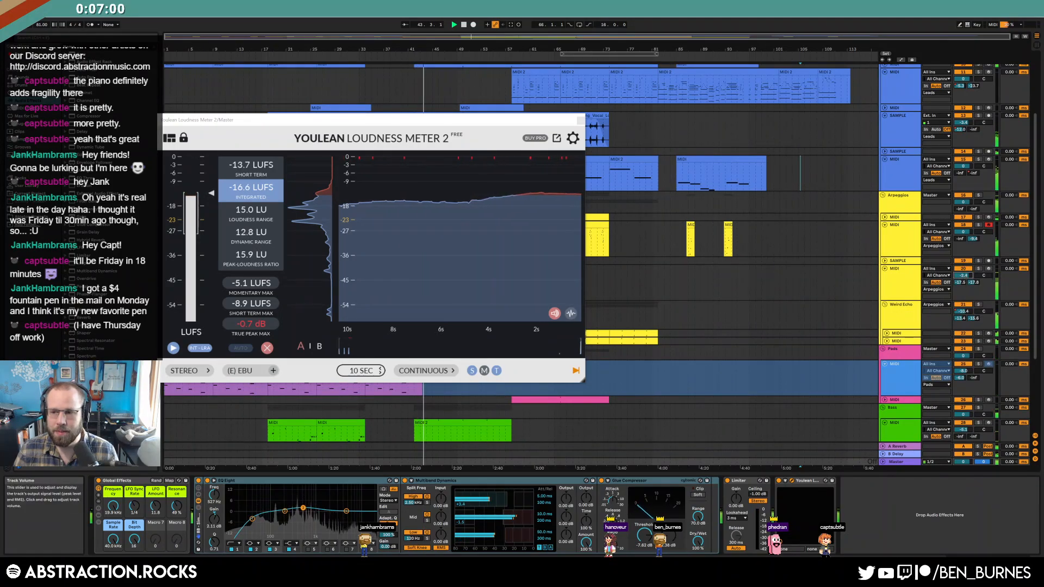
pyautogui.click(585, 120)
pyautogui.scroll(-5, 760, 334)
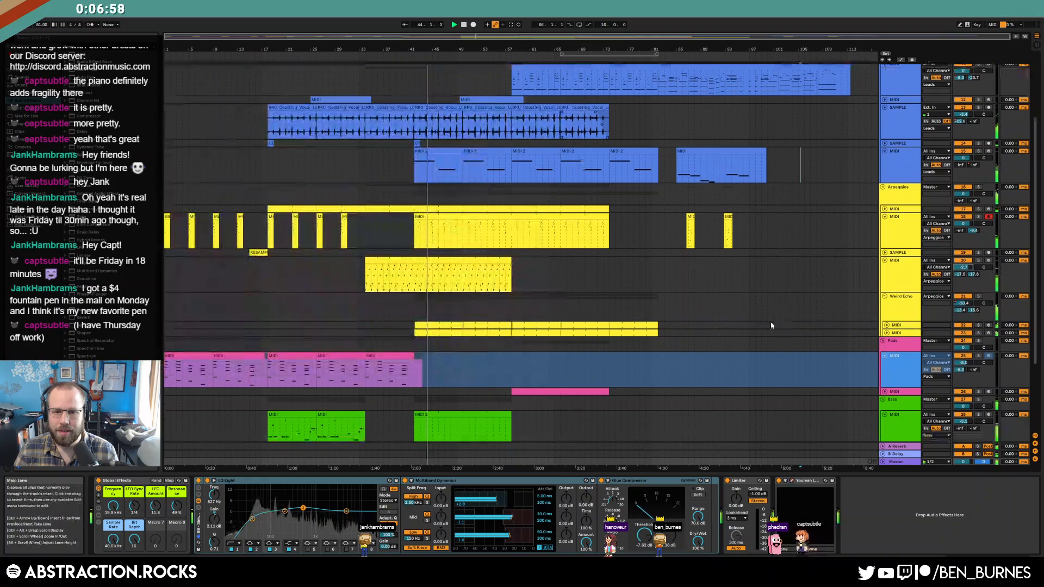
# Step: Expand the Drums group's RACK track and slightly lower the output volume of the TR-808 hat sample in its Drum Rack
pyautogui.click(904, 362)
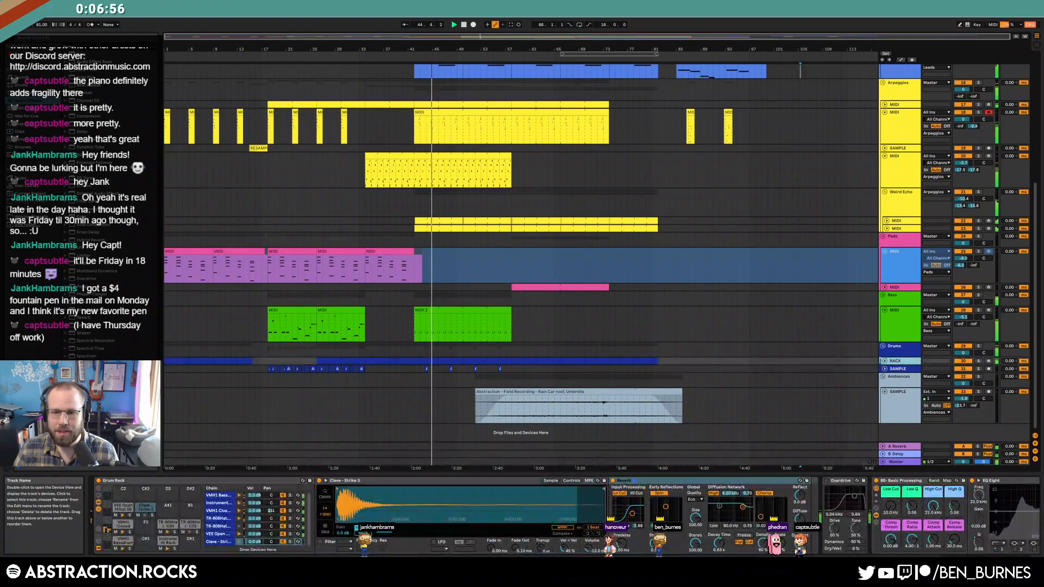
pyautogui.click(885, 361)
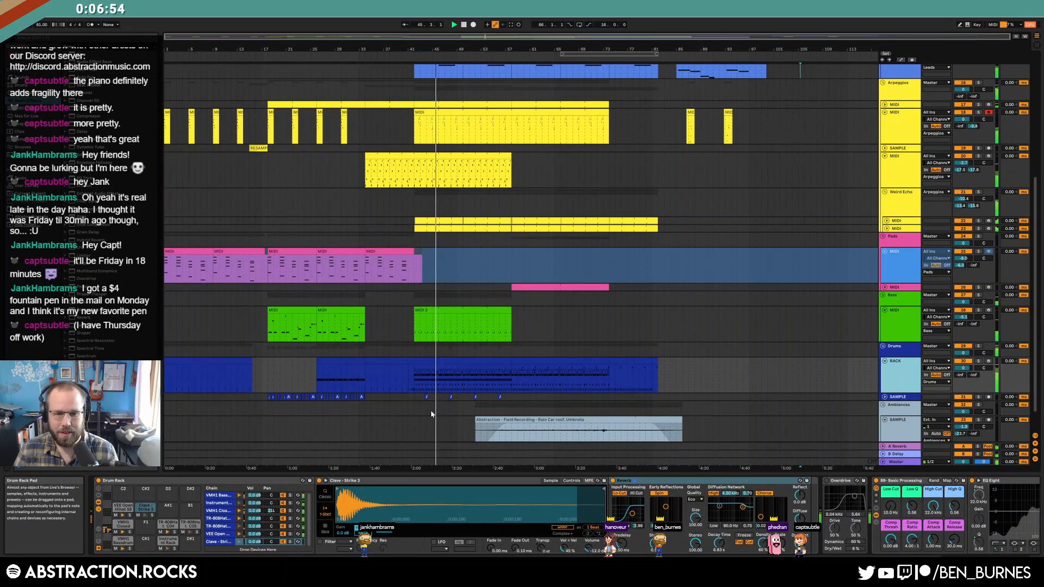
pyautogui.moveTo(591, 554); pyautogui.dragTo(592, 559)
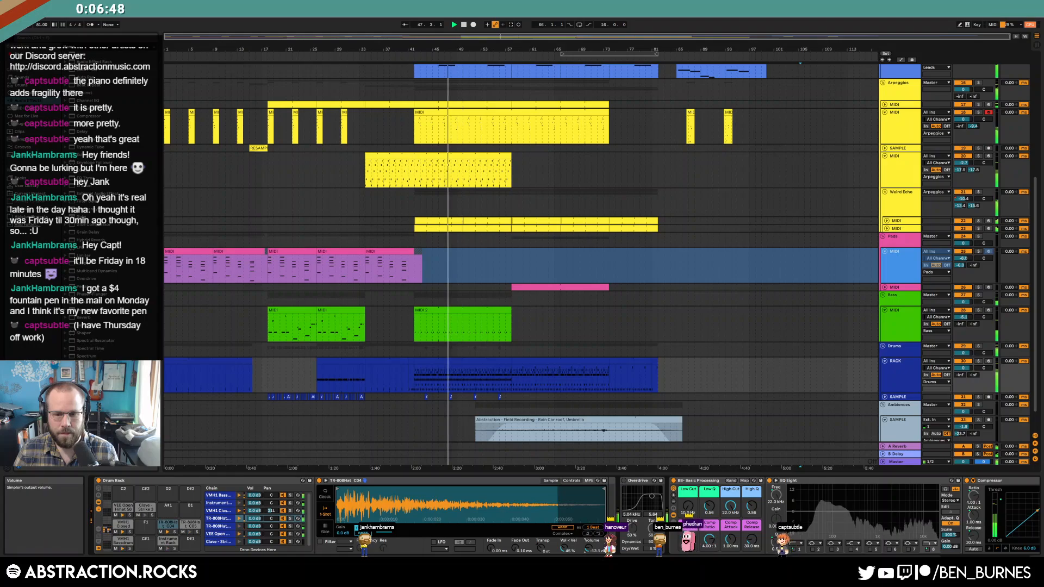
pyautogui.click(183, 527)
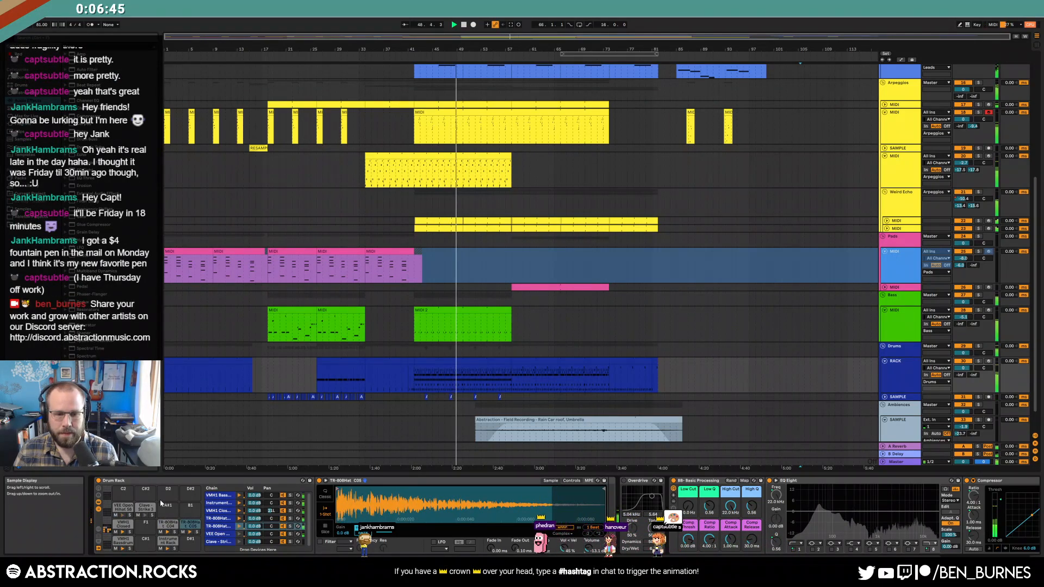
# Step: With the Master's loudness meter open, expand the folded Leads MIDI tracks and set the third one's volume to about -12.4 dB
pyautogui.click(914, 460)
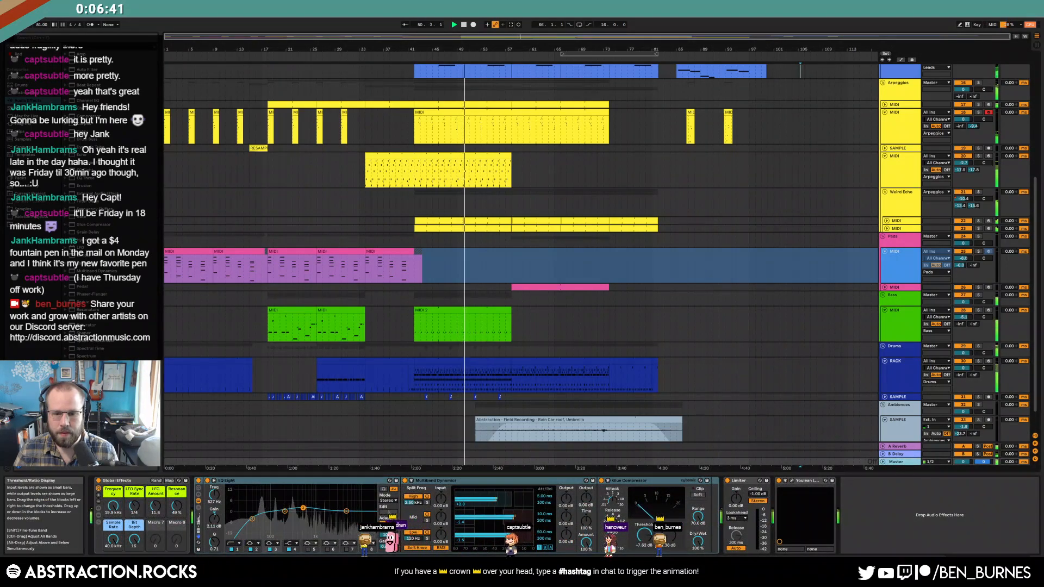
pyautogui.click(791, 479)
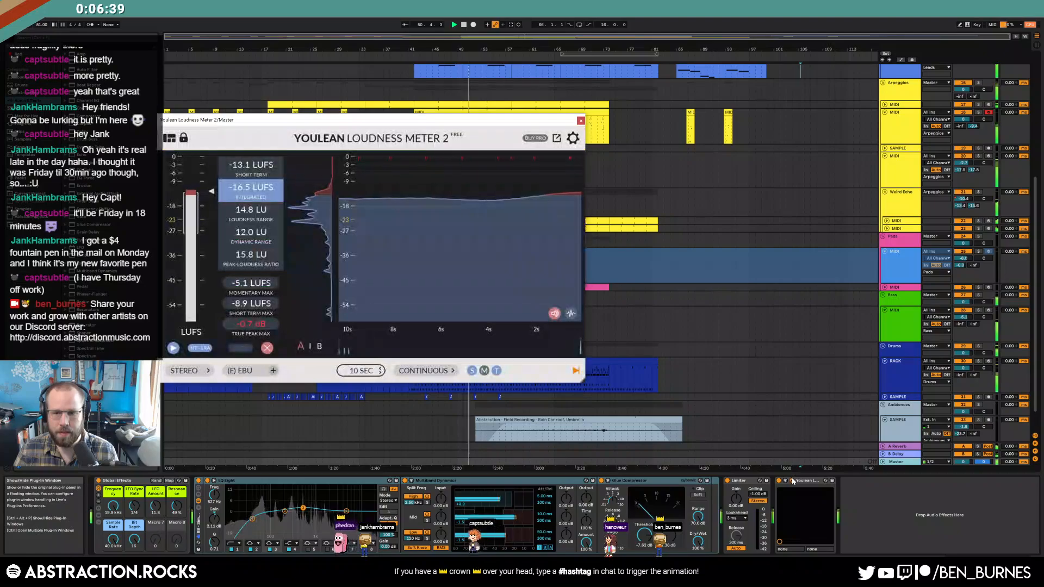
pyautogui.scroll(6, 784, 158)
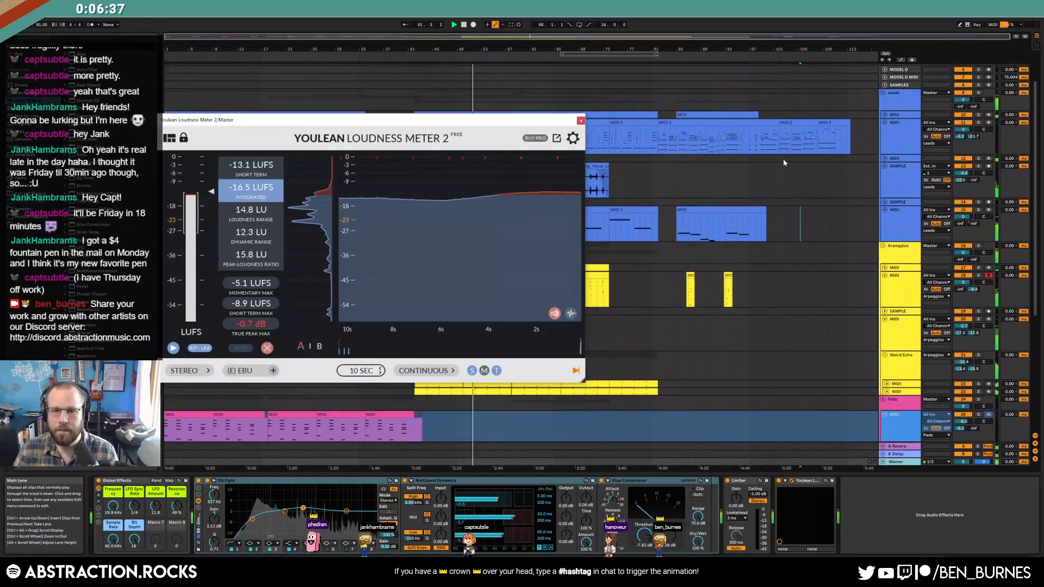
pyautogui.click(903, 123)
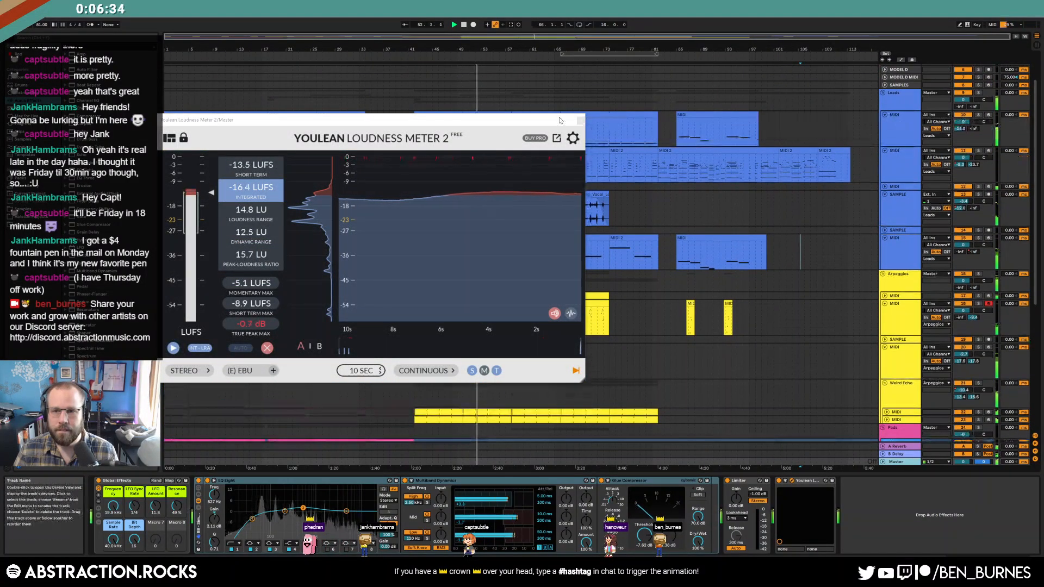
pyautogui.moveTo(561, 120); pyautogui.dragTo(544, 237)
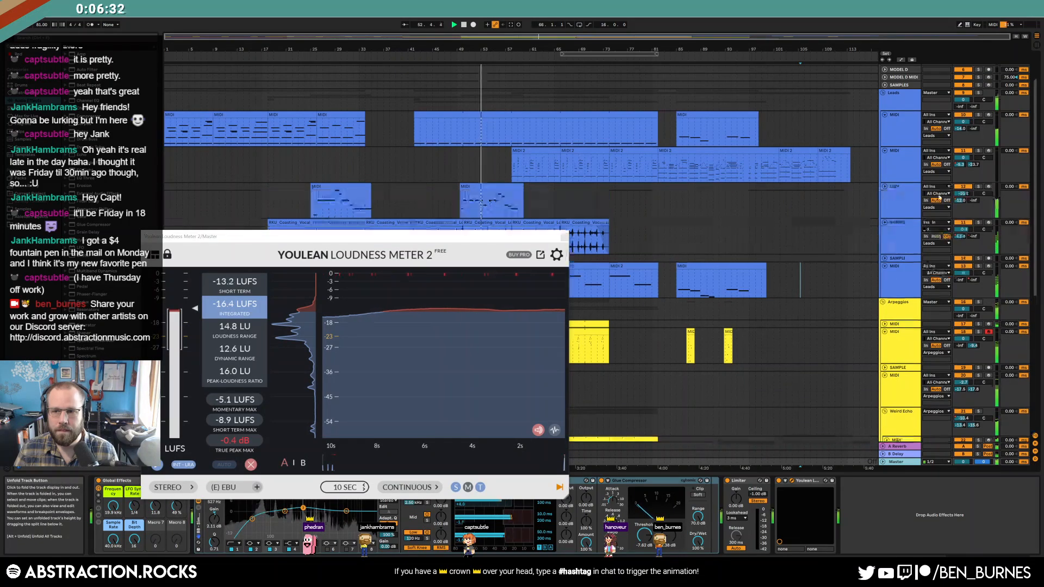
pyautogui.click(884, 187)
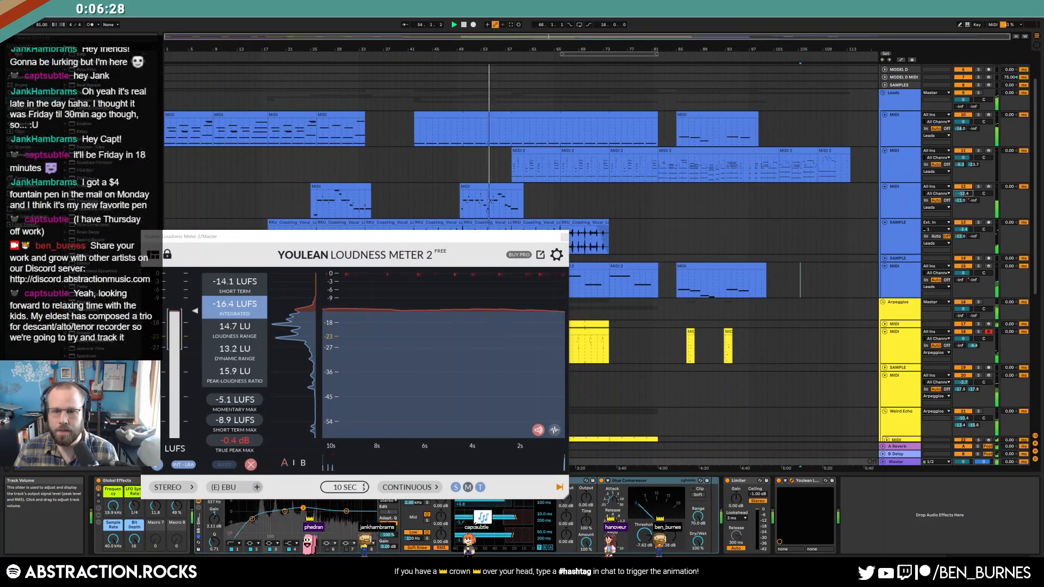
pyautogui.click(564, 237)
# Step: Trim the start of the rain field recording clip in the Ambiences group about four bars later
pyautogui.scroll(-5, 674, 268)
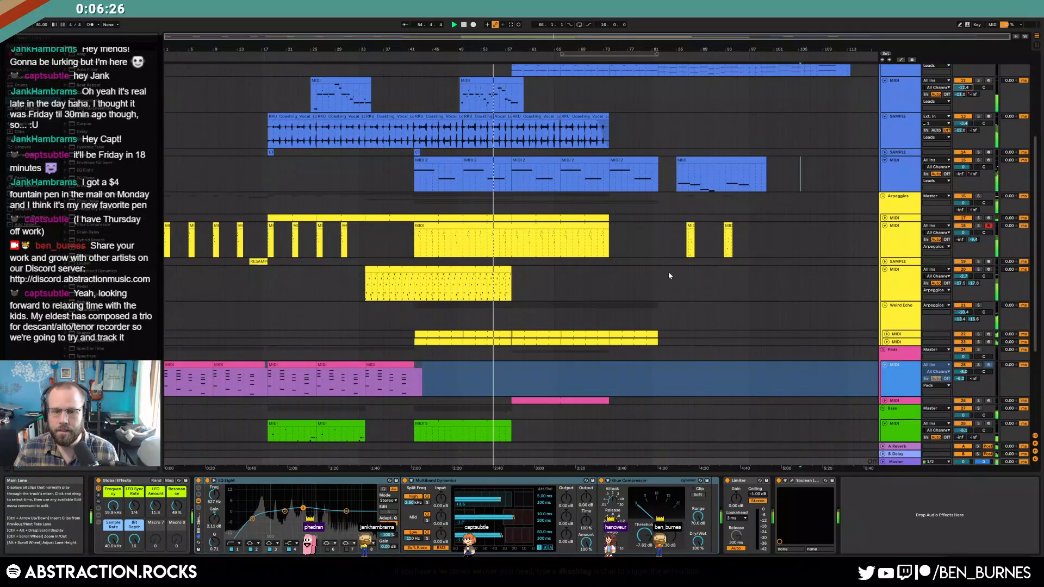
pyautogui.scroll(-3, 647, 344)
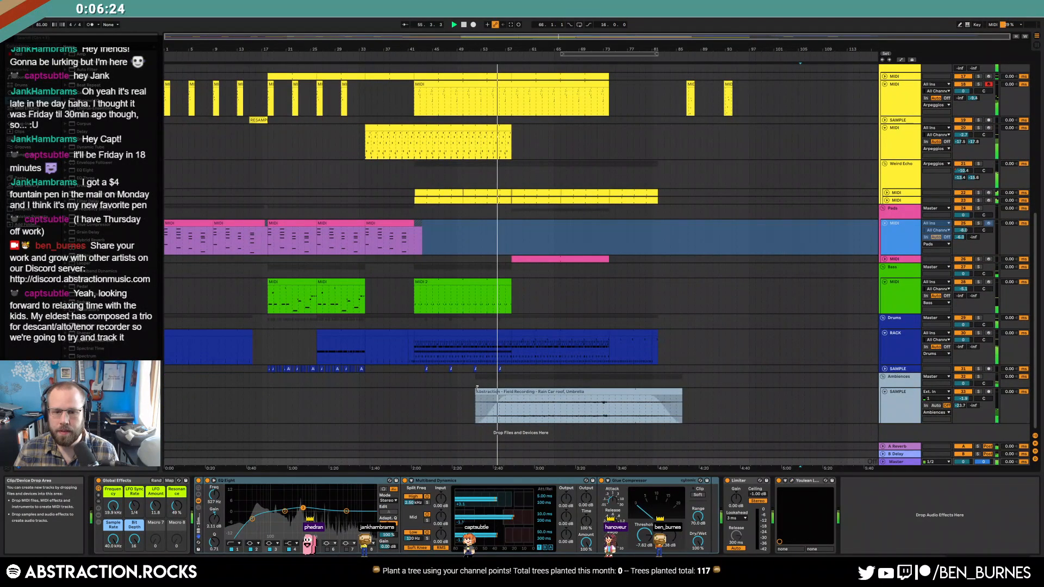
pyautogui.click(486, 391)
pyautogui.moveTo(525, 400); pyautogui.dragTo(499, 393)
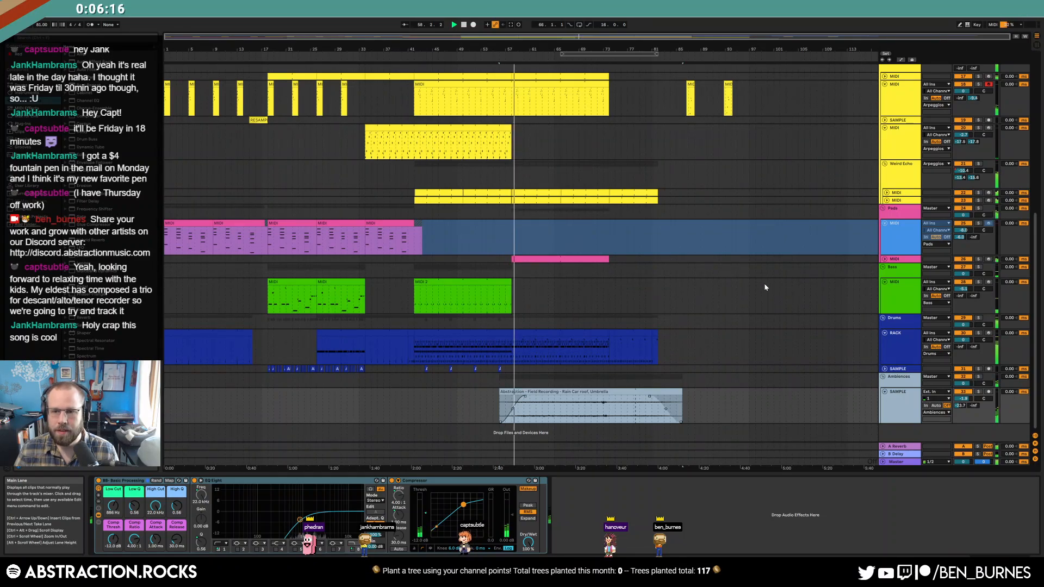
# Step: Fold the first Pads MIDI track and select the area after the clips in the lower Weird Echo MIDI track
pyautogui.scroll(3, 765, 287)
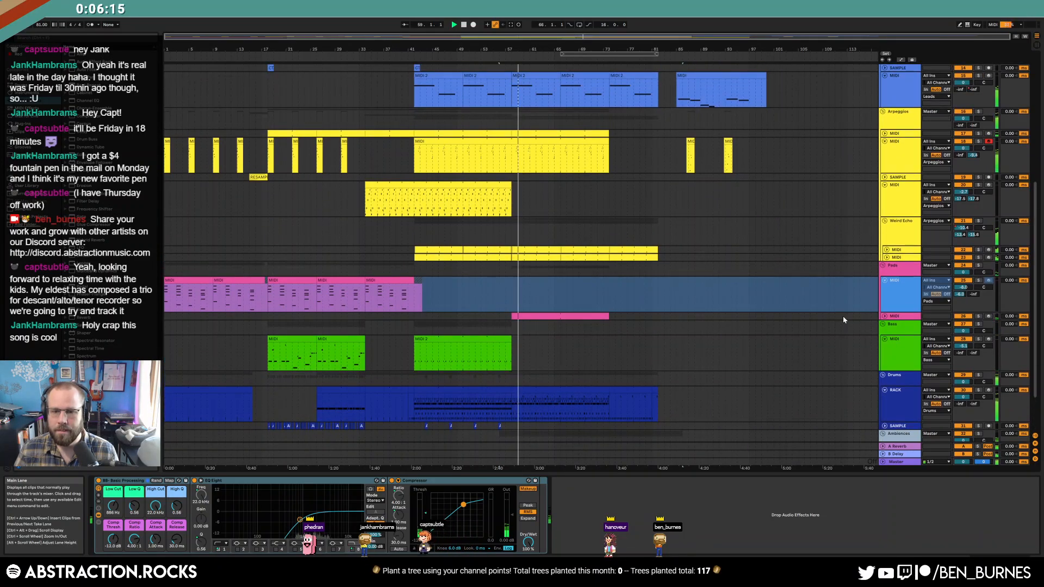
pyautogui.click(885, 280)
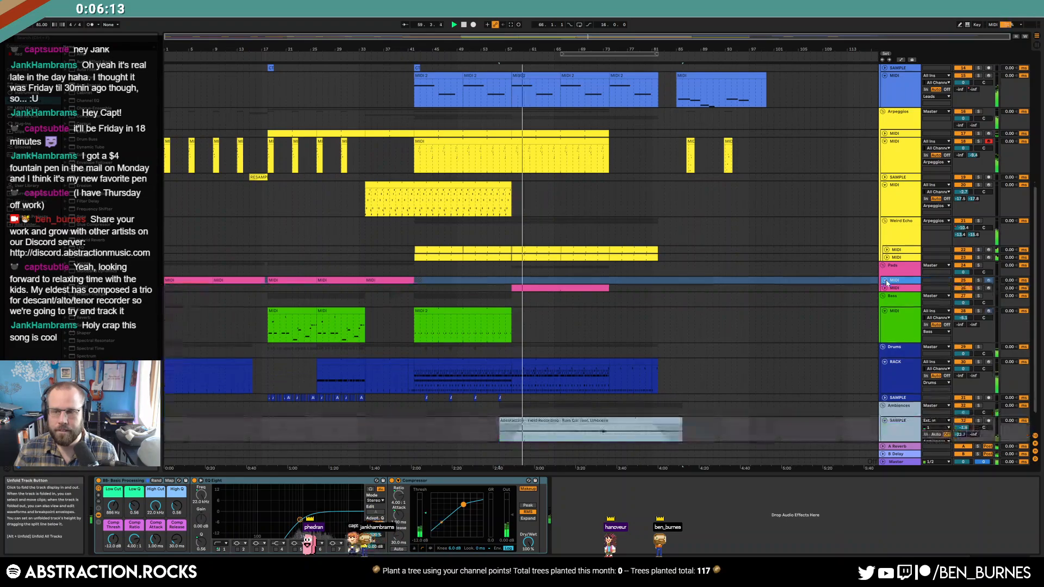
pyautogui.moveTo(672, 257); pyautogui.dragTo(375, 257)
pyautogui.moveTo(358, 209); pyautogui.dragTo(674, 256)
pyautogui.click(689, 257)
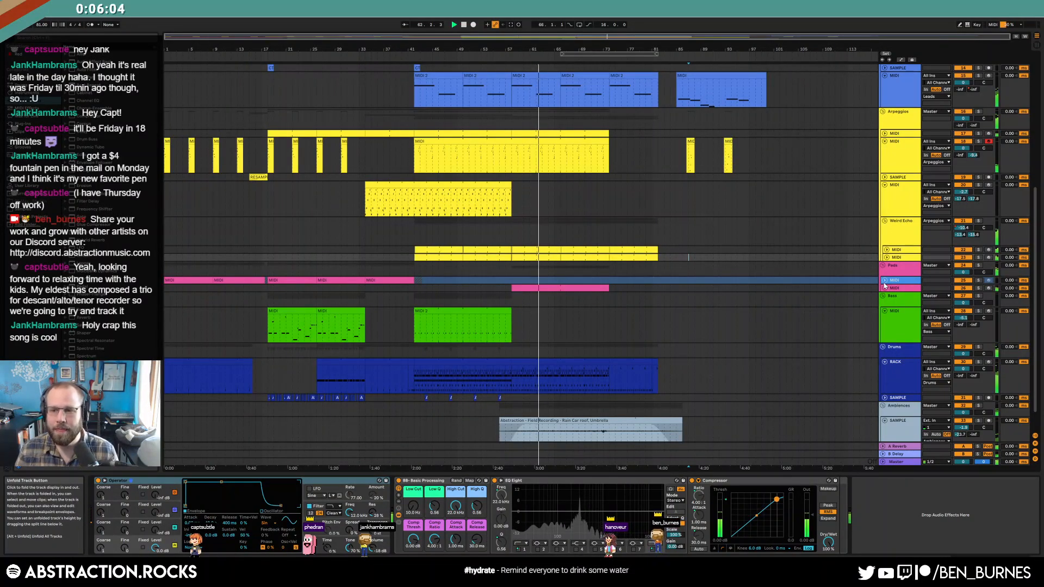
# Step: Expand the second Pads MIDI track and set its processing rack's Low Cut to 1.00 kHz and Low Q to 0.87
pyautogui.click(885, 288)
pyautogui.click(899, 292)
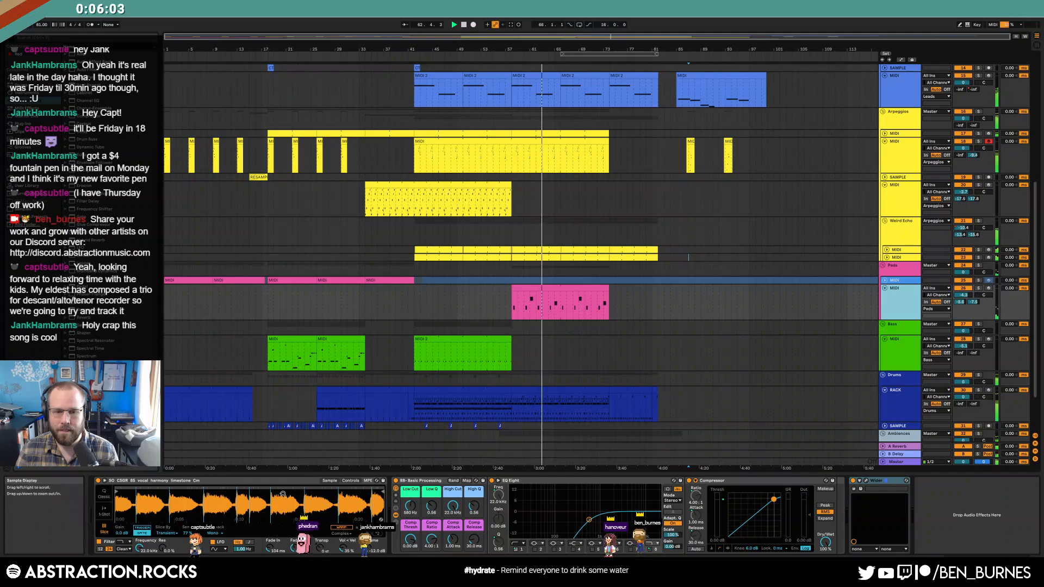
pyautogui.moveTo(410, 507); pyautogui.dragTo(410, 499)
pyautogui.click(431, 506)
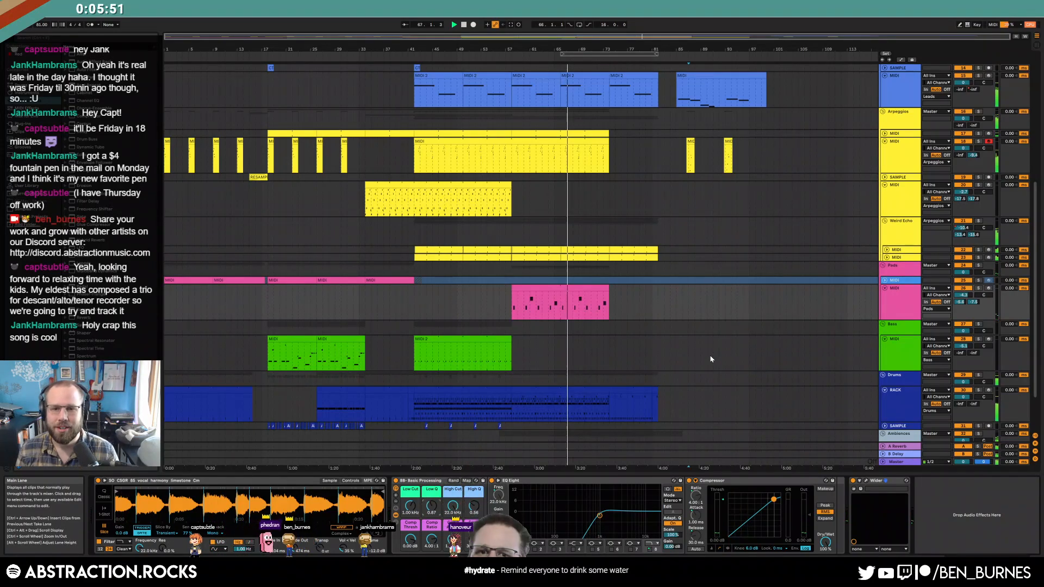
# Step: Extend the long clip on the second Arpeggios MIDI track by about two bars and expand the first Arpeggios MIDI track
pyautogui.scroll(6, 710, 359)
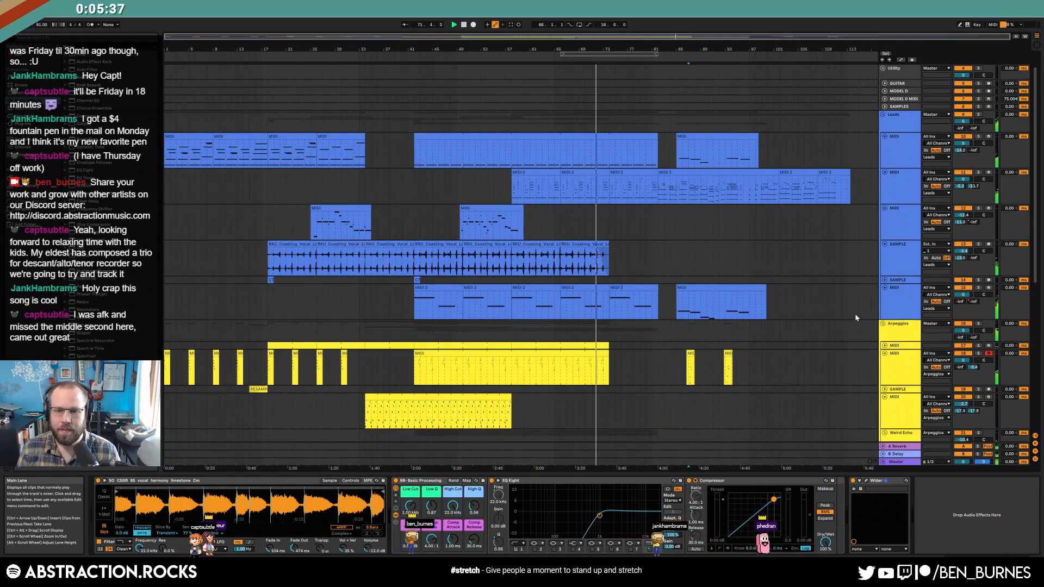
pyautogui.moveTo(608, 354); pyautogui.dragTo(621, 355)
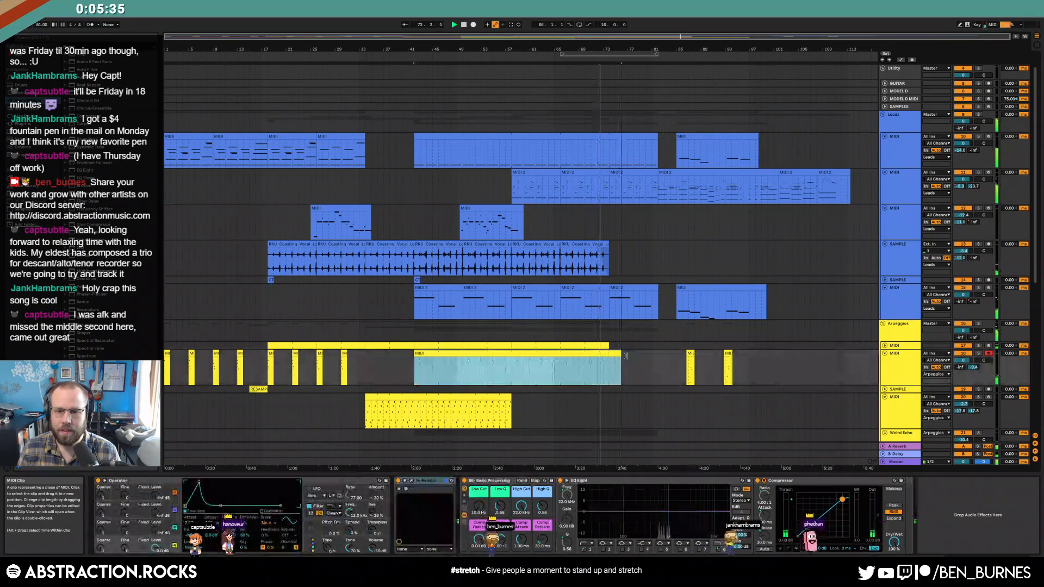
pyautogui.click(631, 361)
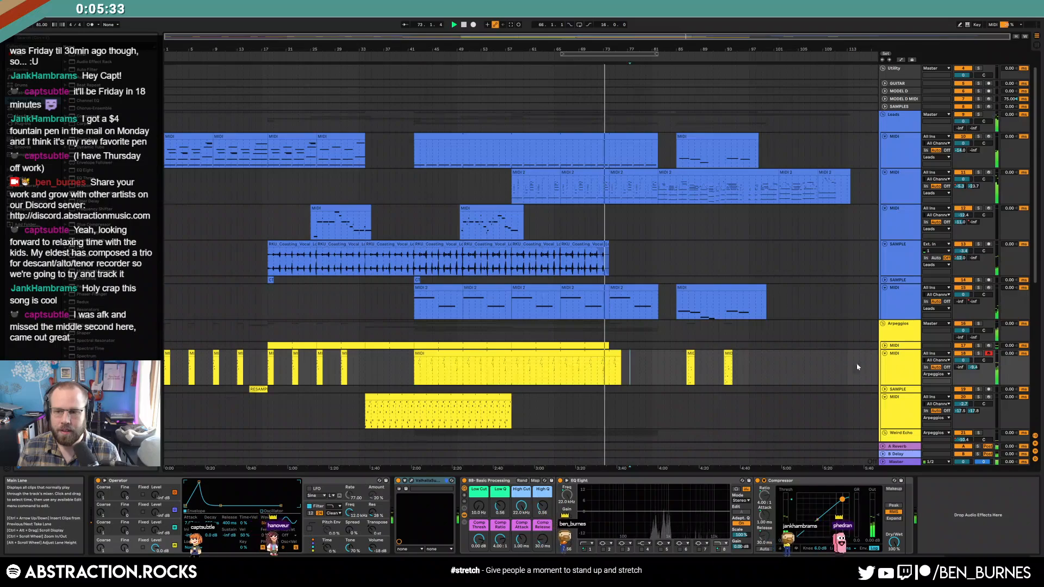
pyautogui.click(885, 346)
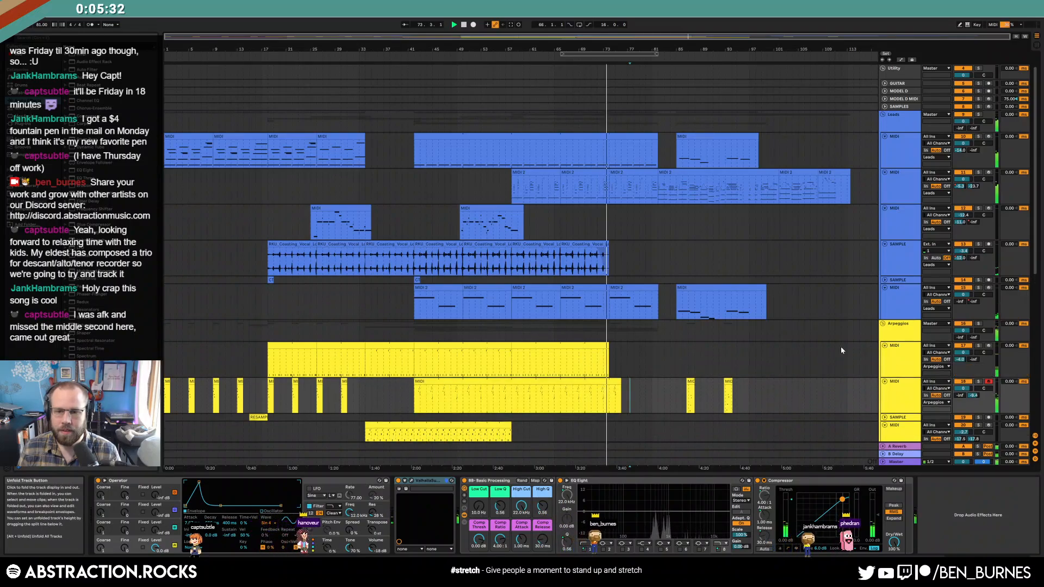
pyautogui.click(636, 355)
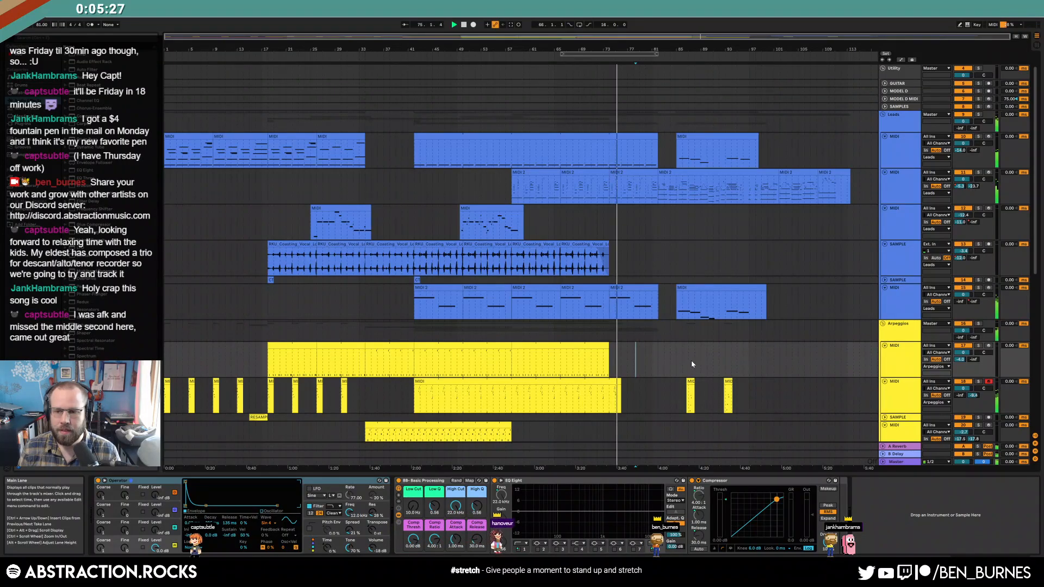
# Step: Fold the Weird Echo group and the expanded MIDI tracks in the Arpeggios group
pyautogui.scroll(-2, 692, 363)
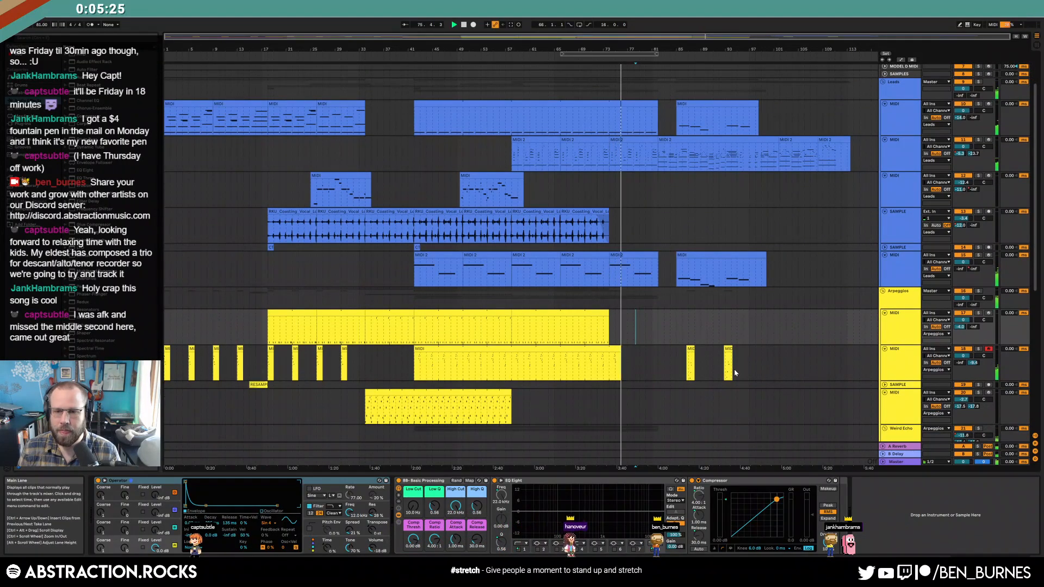
pyautogui.scroll(-5, 762, 378)
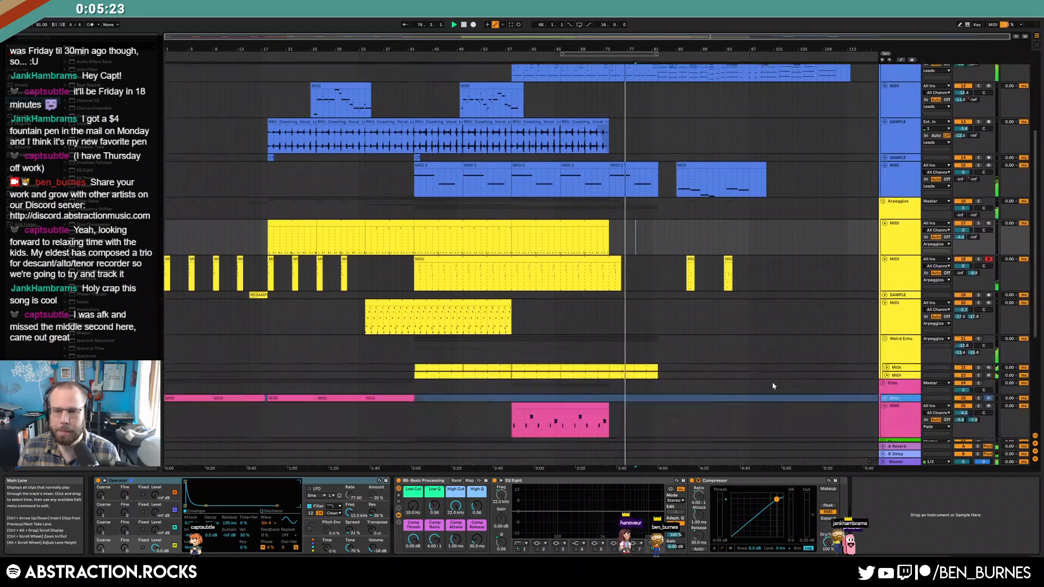
pyautogui.scroll(2, 762, 361)
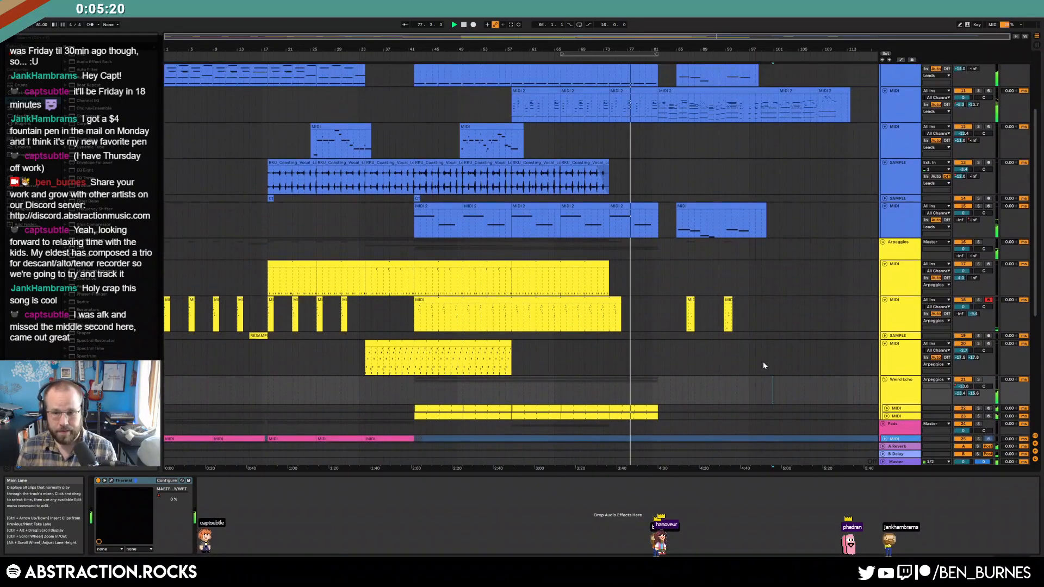
pyautogui.click(884, 380)
pyautogui.click(885, 344)
pyautogui.click(885, 300)
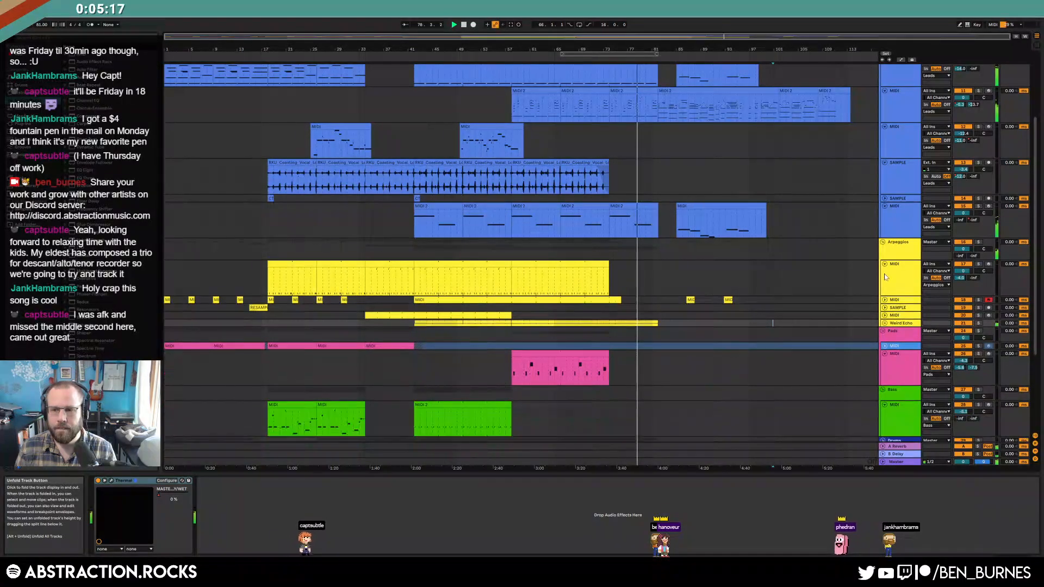
pyautogui.click(885, 263)
# Step: Fold all the expanded MIDI and sample tracks in the Leads group
pyautogui.scroll(2, 801, 348)
pyautogui.click(885, 247)
pyautogui.click(884, 201)
pyautogui.click(885, 167)
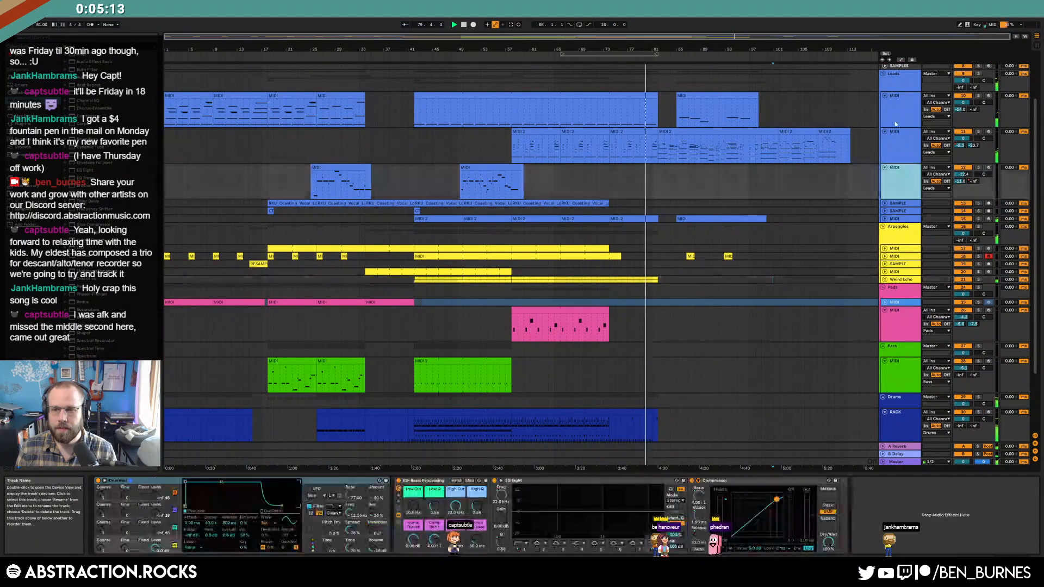
pyautogui.click(885, 131)
pyautogui.click(885, 96)
# Step: Fold the expanded Pads, Bass, Drums and Ambiences tracks and collapse the Utility group
pyautogui.click(885, 225)
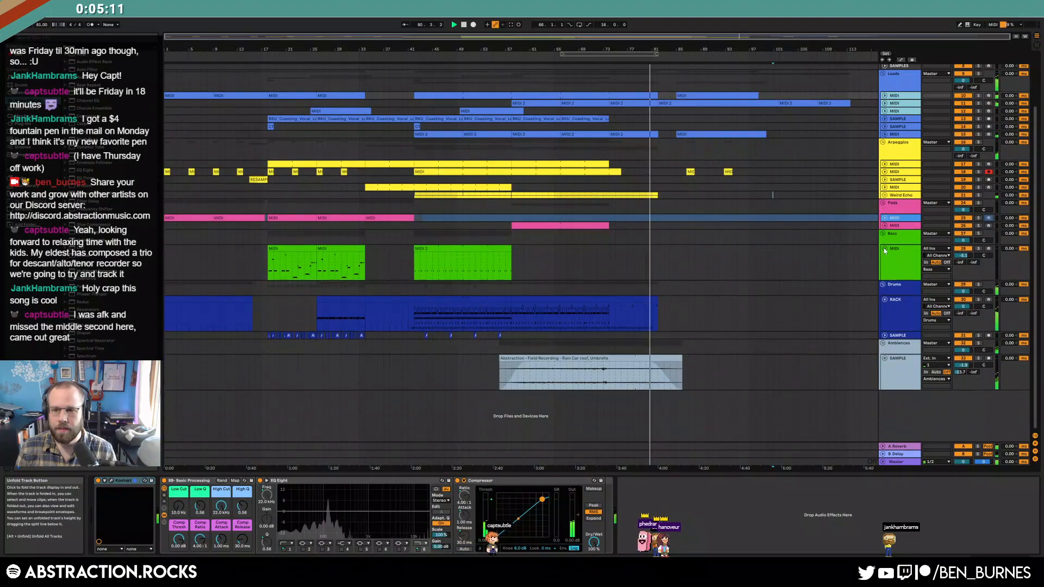
pyautogui.click(885, 250)
pyautogui.click(885, 272)
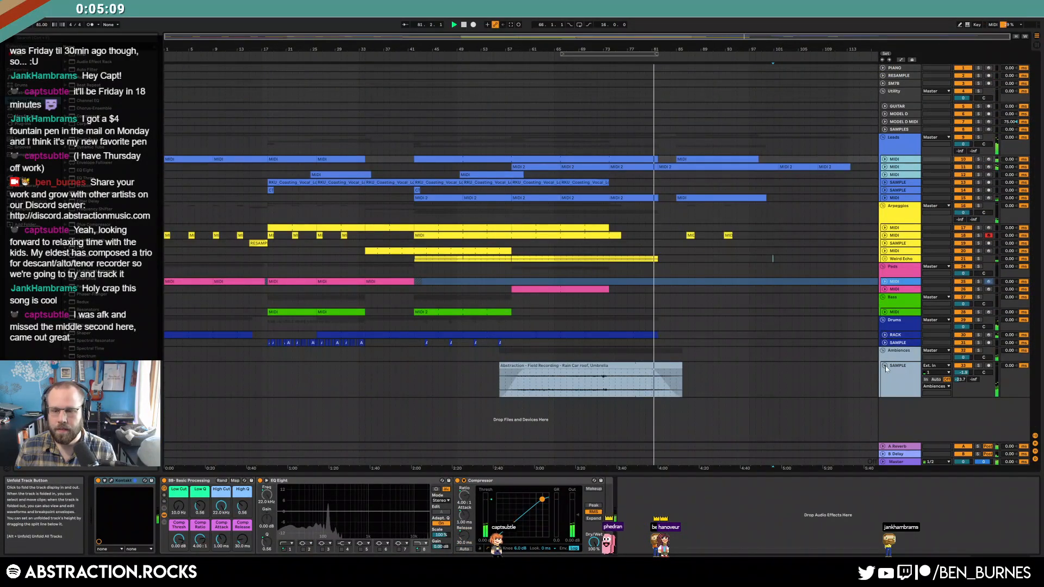
pyautogui.click(885, 366)
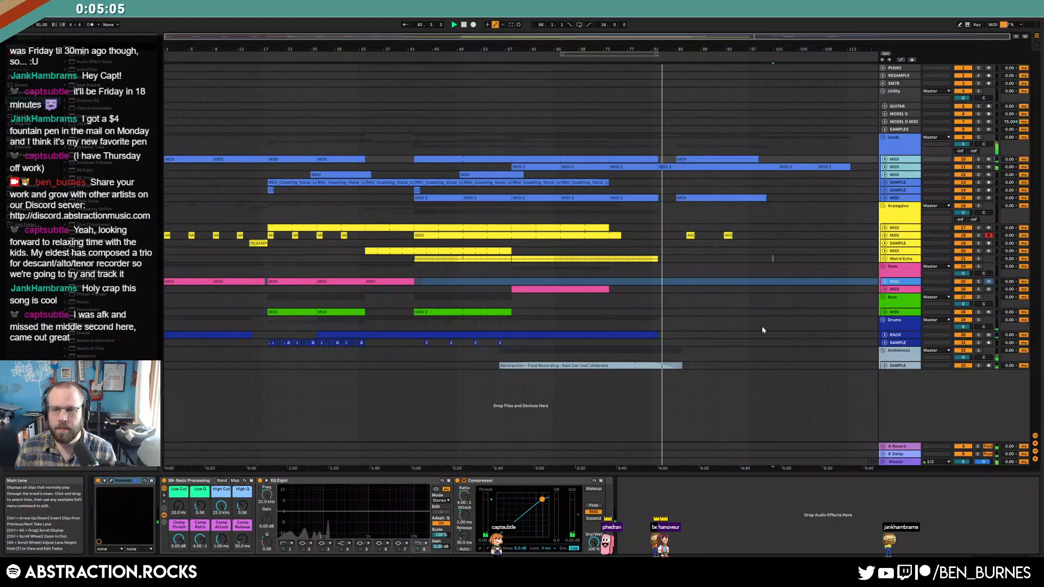
pyautogui.click(884, 91)
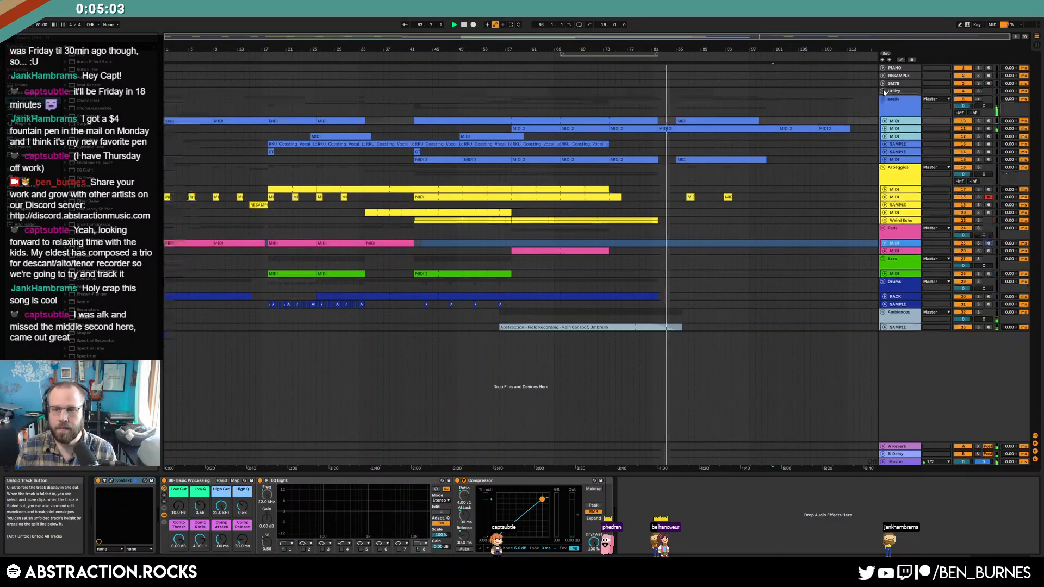
# Step: Shorten the end of the rain field recording clip in the Ambiences group by about one and a half bars
pyautogui.click(773, 306)
pyautogui.click(680, 328)
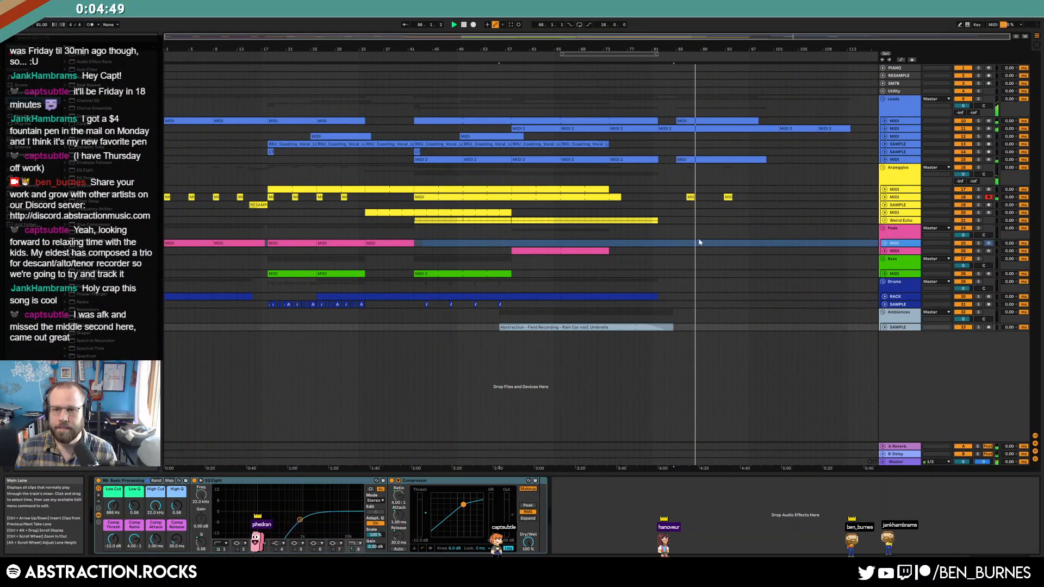
pyautogui.moveTo(674, 159); pyautogui.dragTo(781, 198)
pyautogui.click(807, 205)
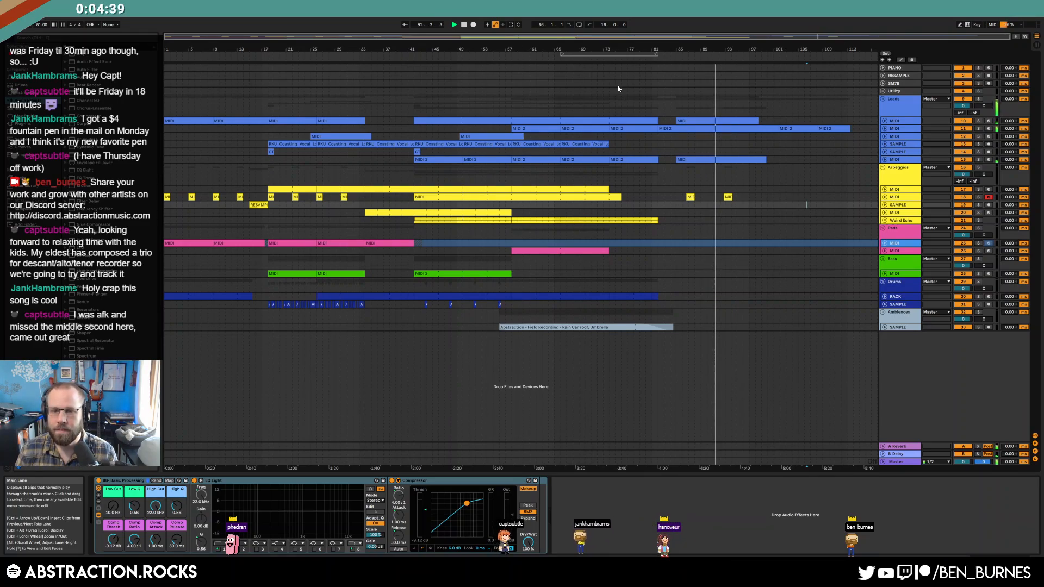
pyautogui.click(884, 160)
pyautogui.click(885, 160)
# Step: Open the long MIDI 2 clip on the second Leads track and delete a stray short high note
pyautogui.doubleClick(732, 128)
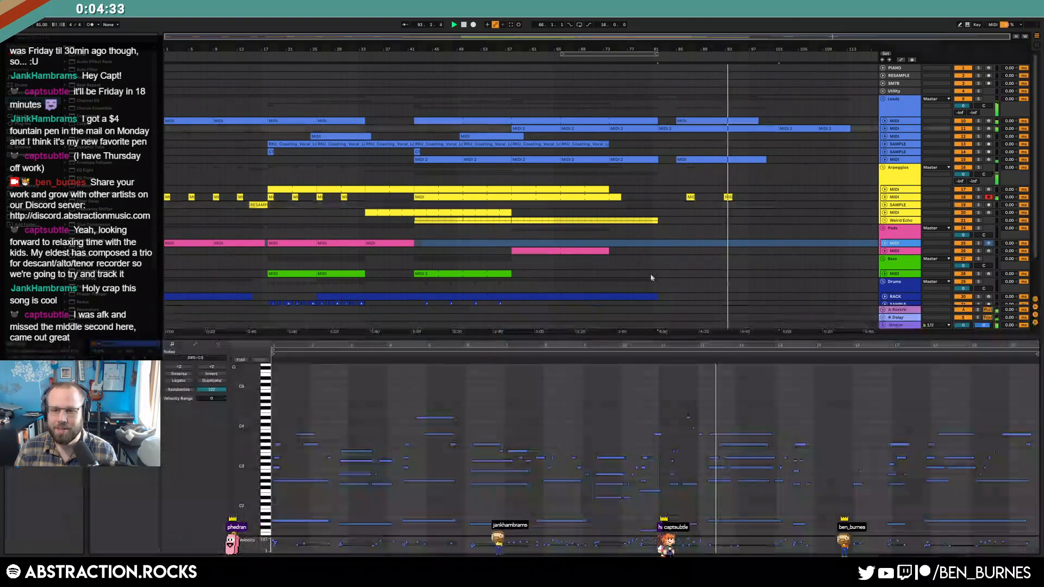
pyautogui.scroll(5, 680, 417)
pyautogui.moveTo(619, 416); pyautogui.dragTo(621, 417)
pyautogui.press('Delete')
pyautogui.scroll(-5, 794, 405)
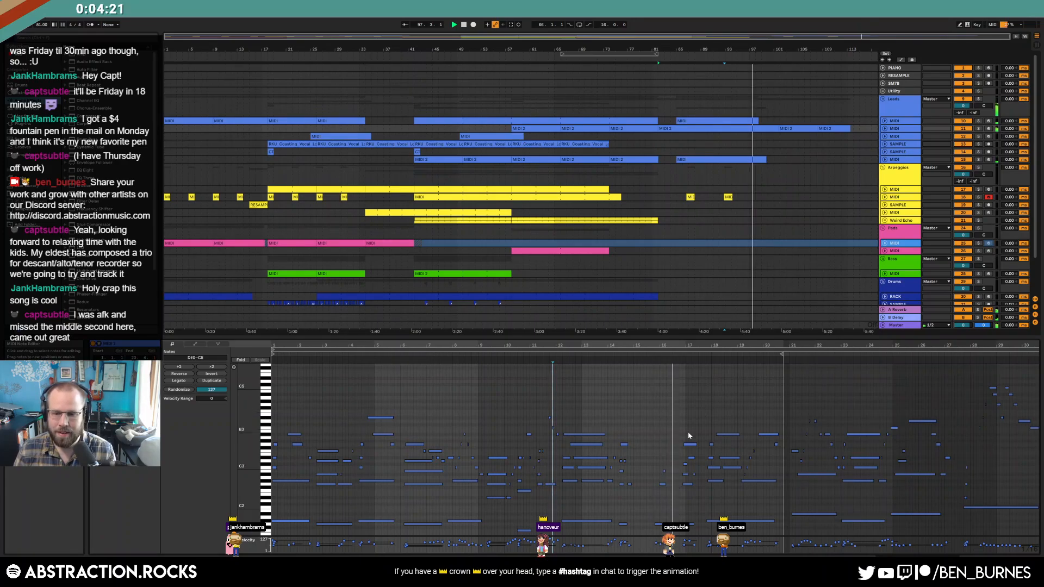
# Step: Cut about one beat of time from the whole arrangement, just after bar 97 begins
pyautogui.click(885, 129)
pyautogui.scroll(5, 759, 150)
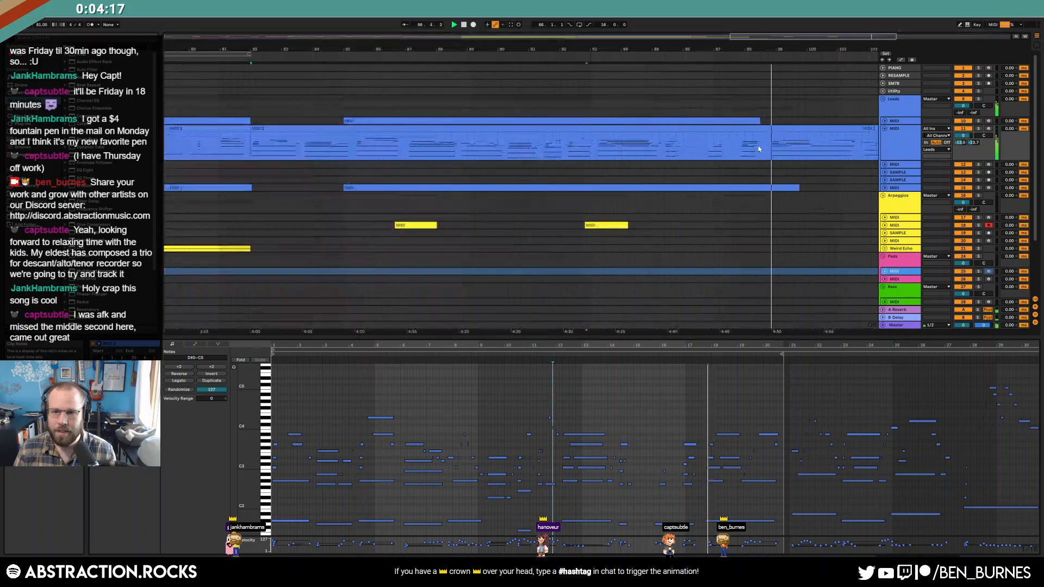
pyautogui.click(735, 145)
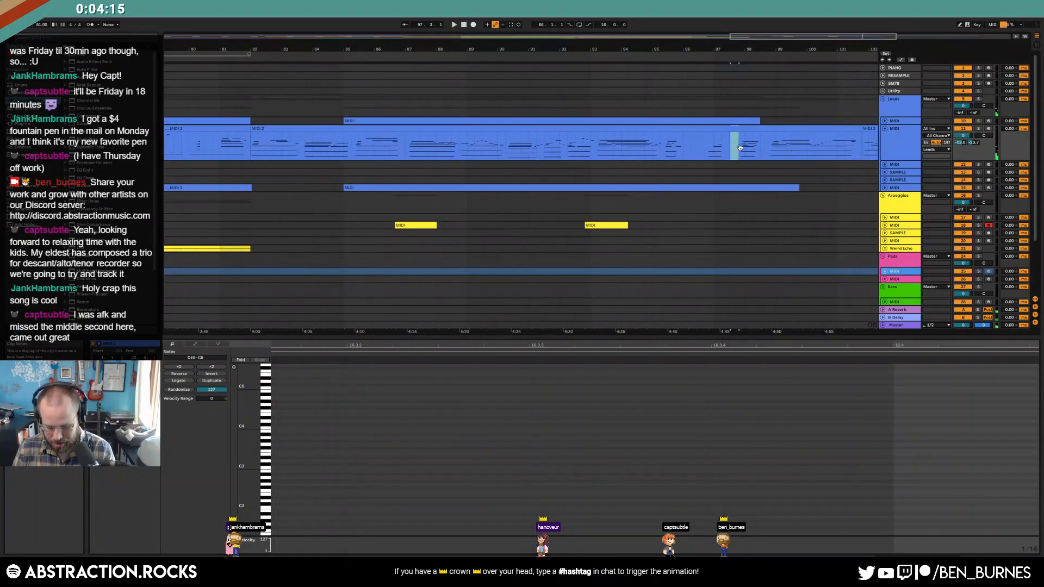
# Step: Unfold the first and last Leads tracks and delete their clip endings after about bar 97
pyautogui.click(886, 122)
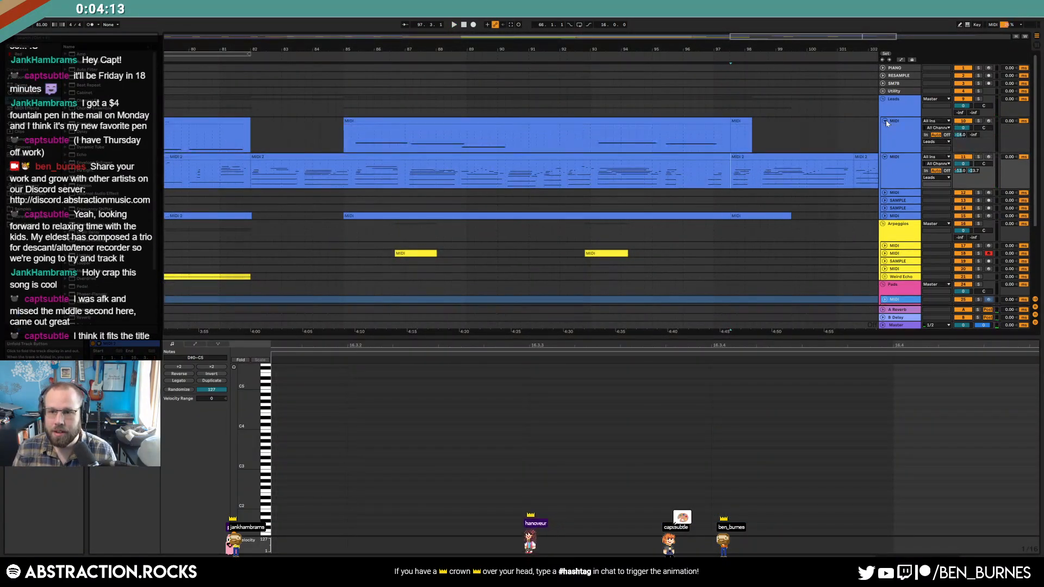
pyautogui.click(885, 216)
pyautogui.click(760, 122)
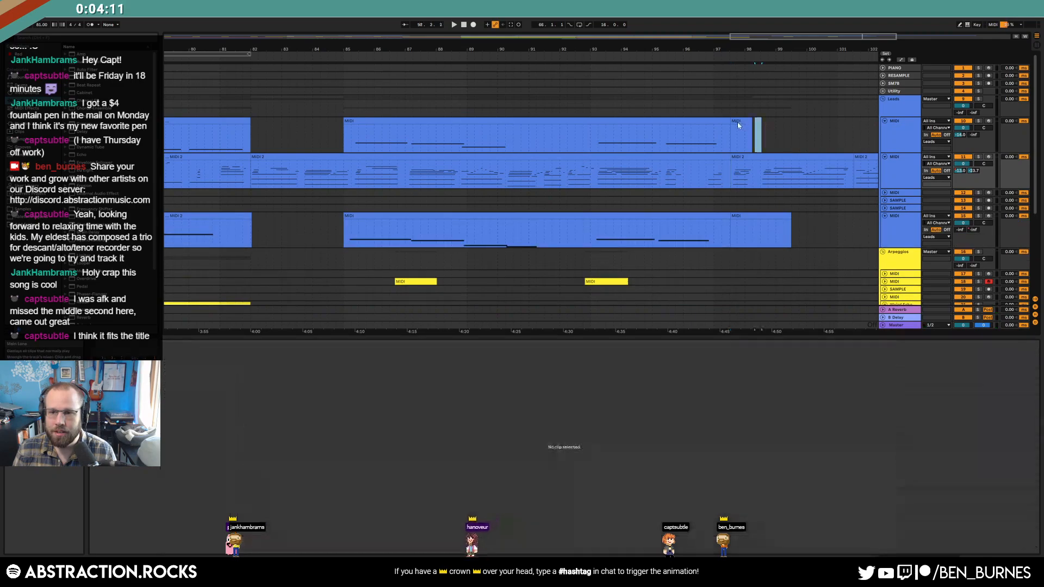
pyautogui.press('Delete')
pyautogui.moveTo(811, 230); pyautogui.dragTo(722, 223)
pyautogui.press('Delete')
# Step: Play the arrangement from about bar 93 to check the transition past bar 97
pyautogui.click(619, 60)
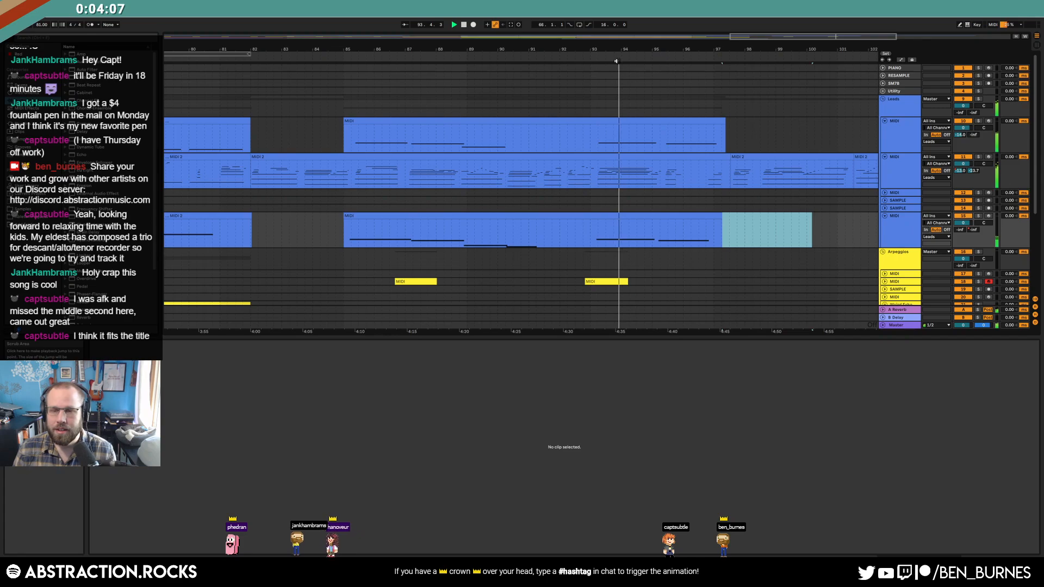
pyautogui.hotkey('shift', 'Tab')
pyautogui.click(766, 229)
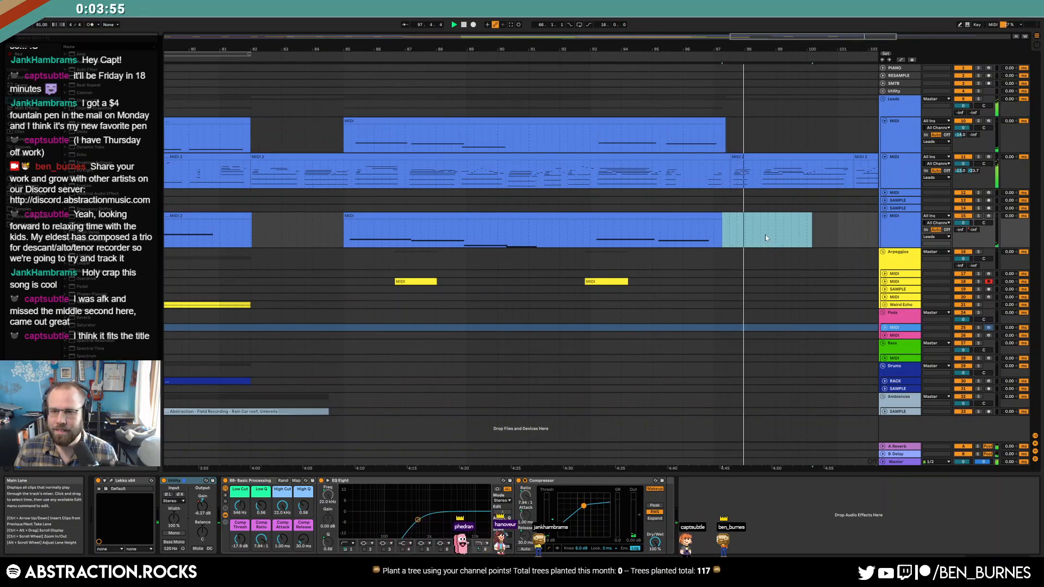
# Step: Adjust the velocities of the opening notes in the second Leads track's MIDI 2 clip starting near bar 97
pyautogui.doubleClick(749, 157)
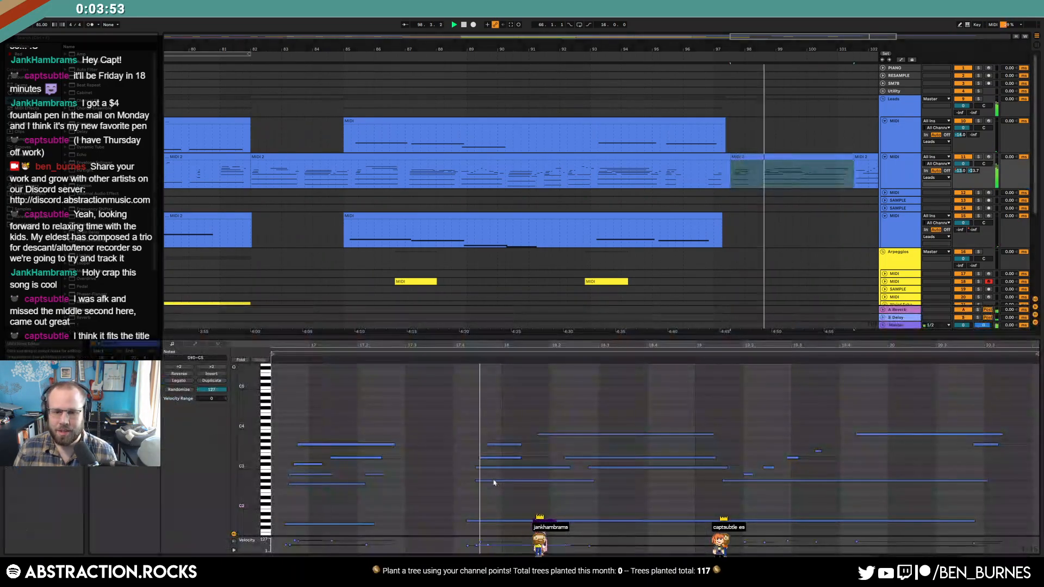
pyautogui.click(455, 492)
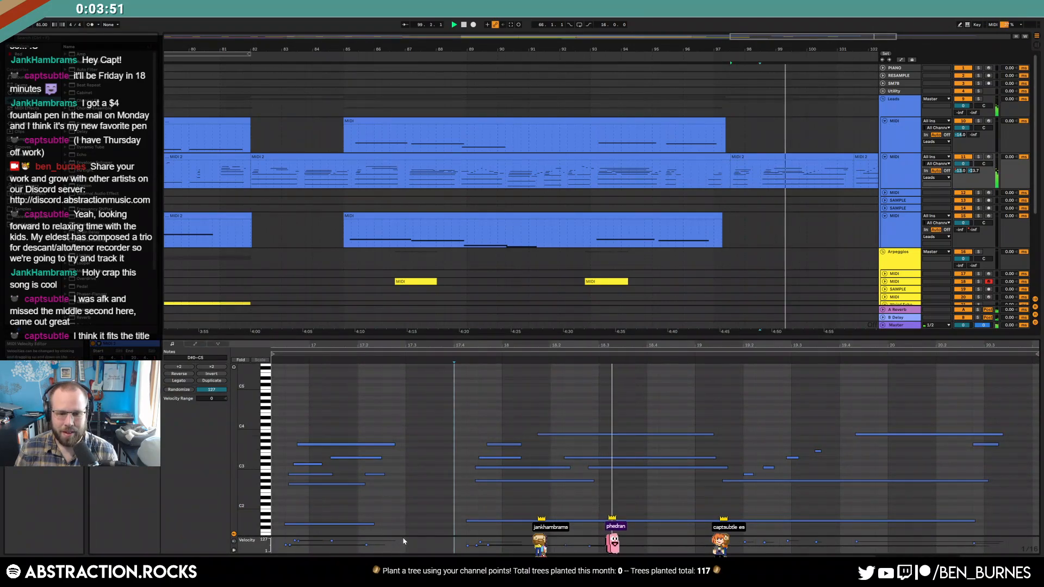
pyautogui.moveTo(403, 541); pyautogui.dragTo(286, 539)
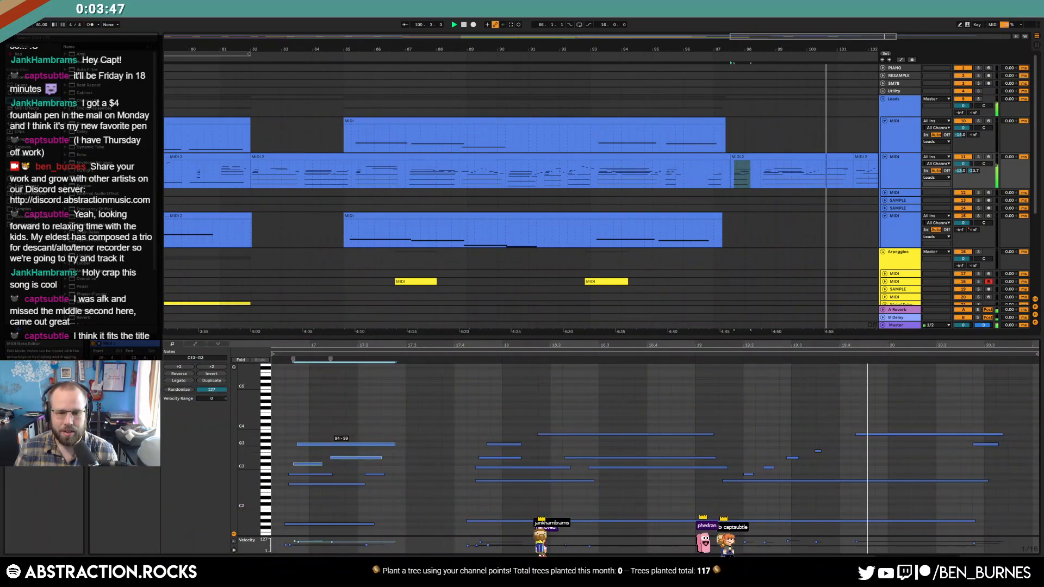
pyautogui.click(414, 465)
pyautogui.click(307, 465)
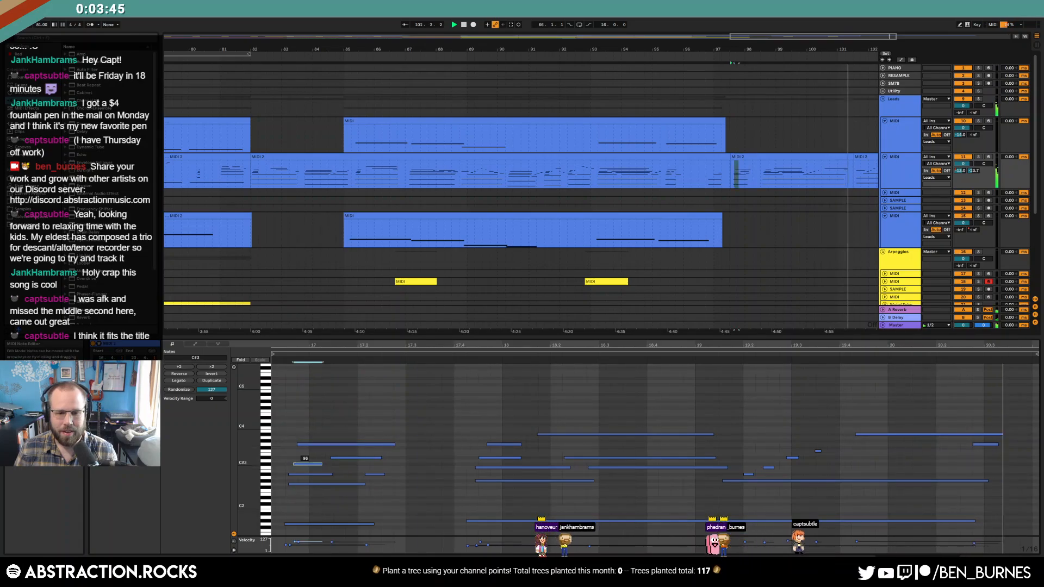
pyautogui.hotkey('shift', 'Tab')
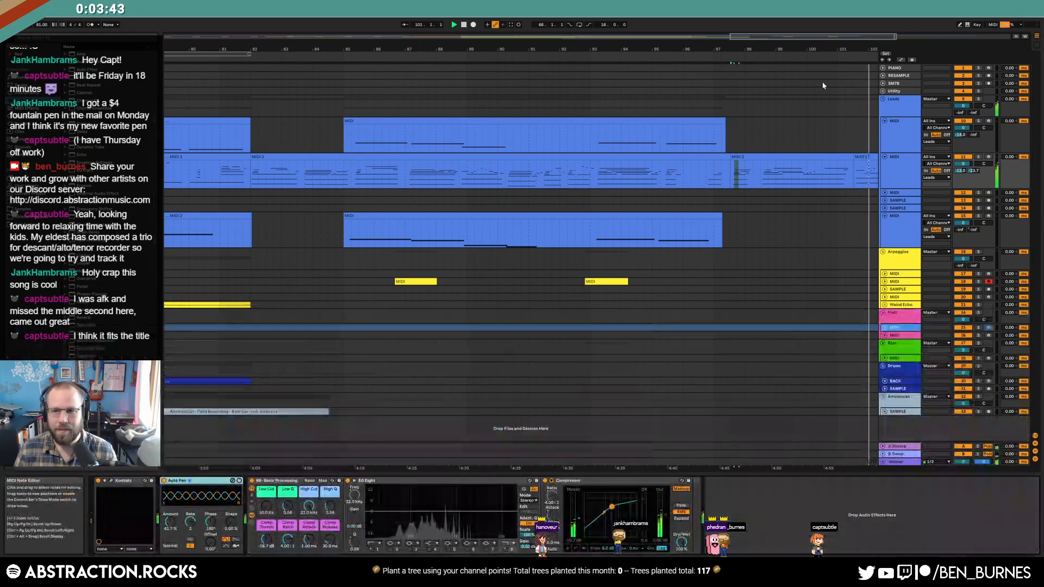
# Step: Show the whole arrangement and fold the three expanded MIDI tracks in the Leads group
pyautogui.moveTo(849, 37)
pyautogui.mouseDown()
pyautogui.moveTo(848, 12)
pyautogui.moveTo(847, 33)
pyautogui.mouseUp()
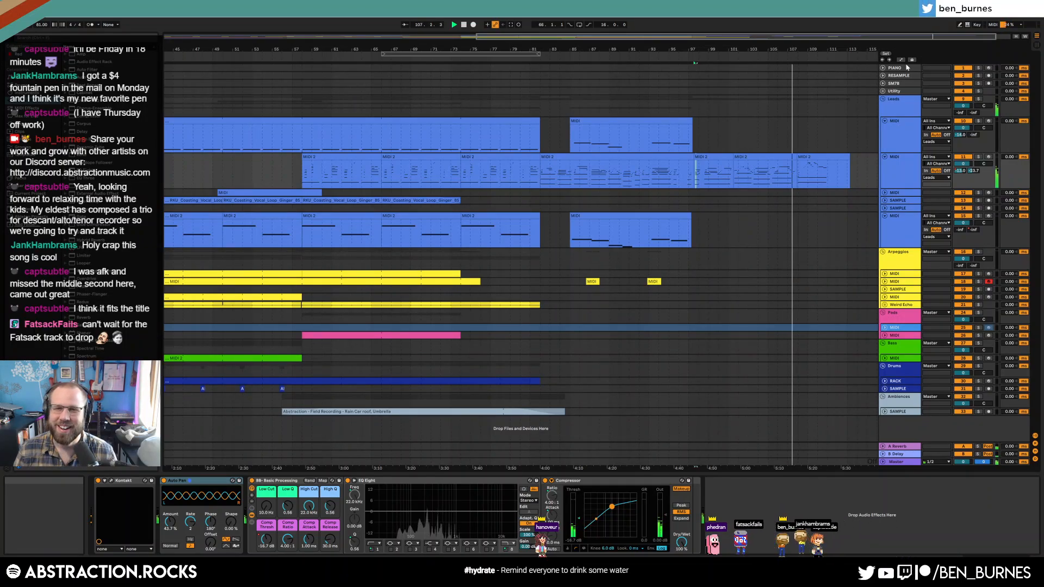
pyautogui.doubleClick(702, 37)
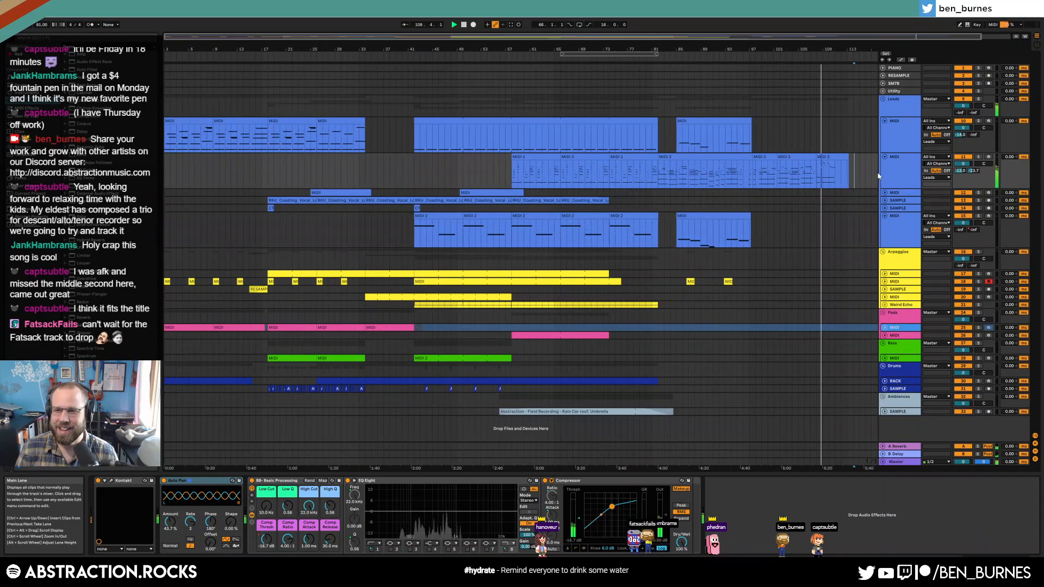
pyautogui.click(885, 156)
pyautogui.click(885, 120)
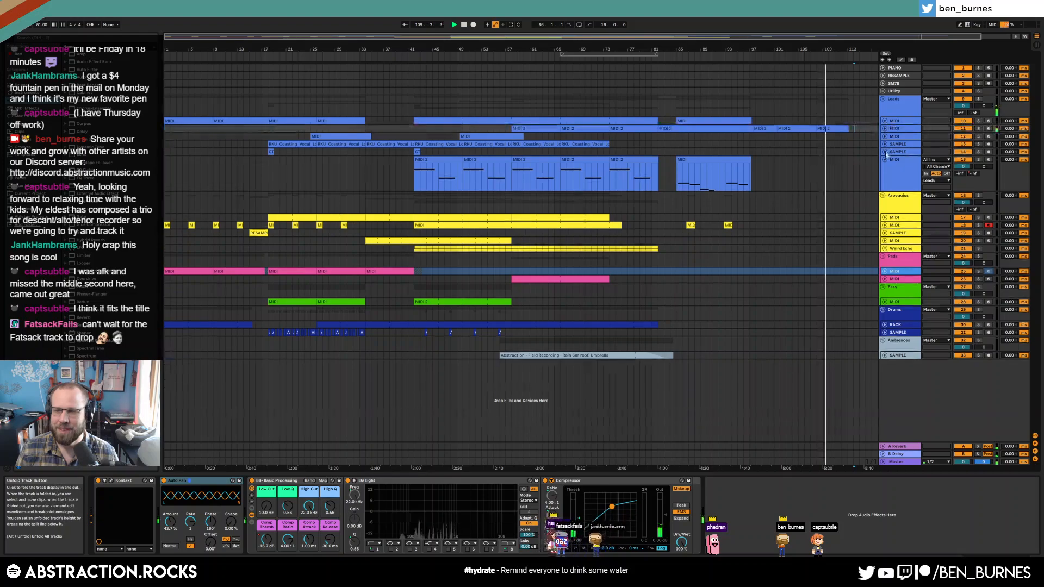
pyautogui.click(885, 159)
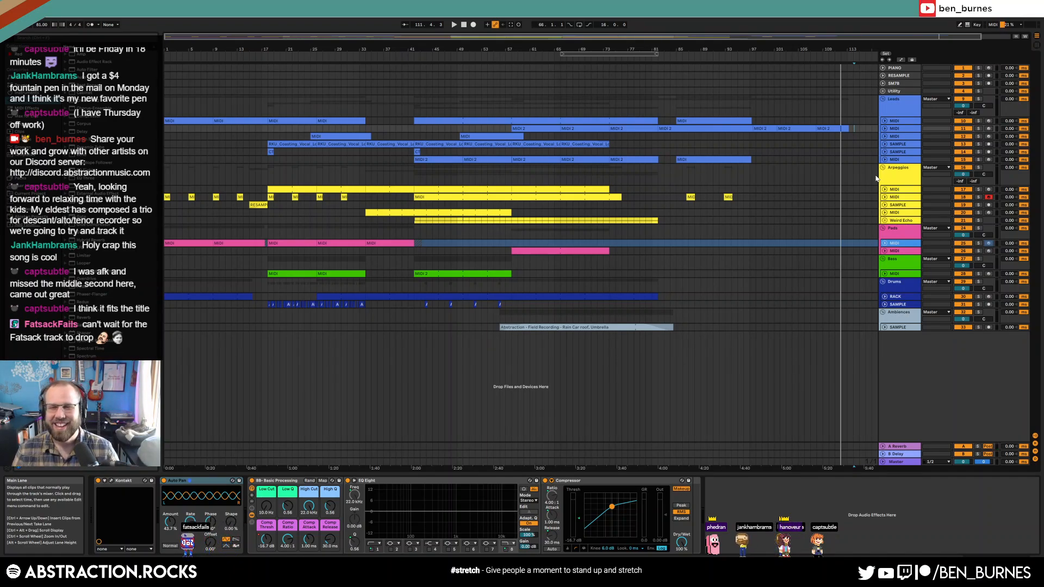
pyautogui.moveTo(880, 132); pyautogui.dragTo(880, 160)
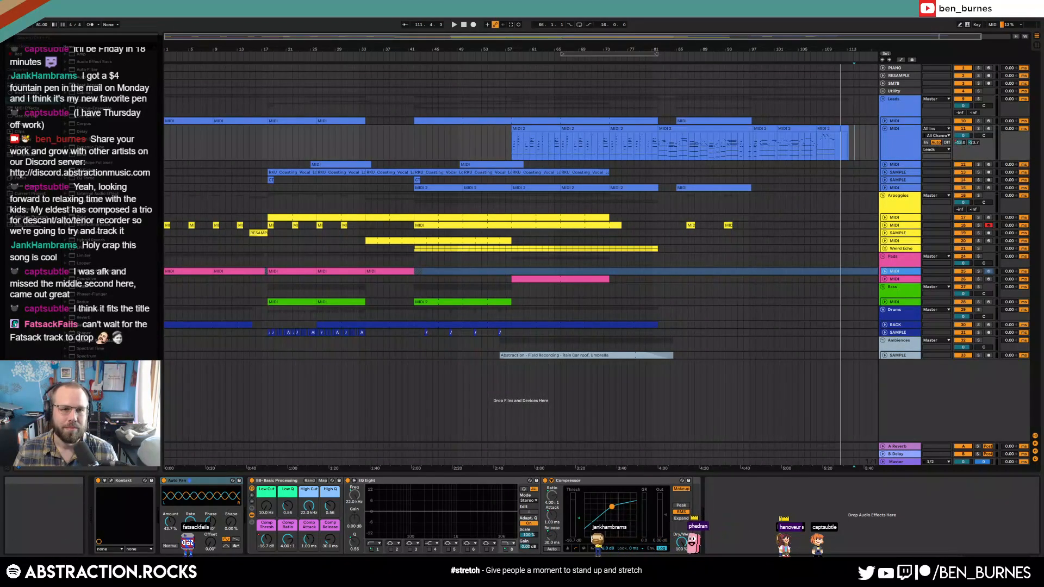
pyautogui.click(884, 128)
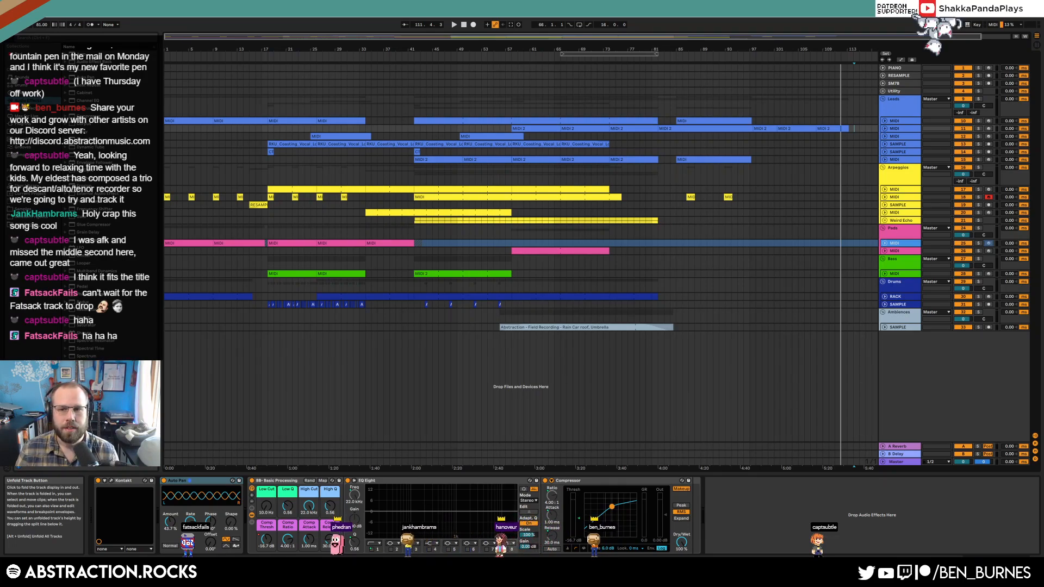
# Step: Unfold the second Leads track and trim the end of its last MIDI 2 clip to about bar 113
pyautogui.click(885, 129)
pyautogui.scroll(5, 870, 132)
pyautogui.moveTo(783, 132); pyautogui.dragTo(774, 129)
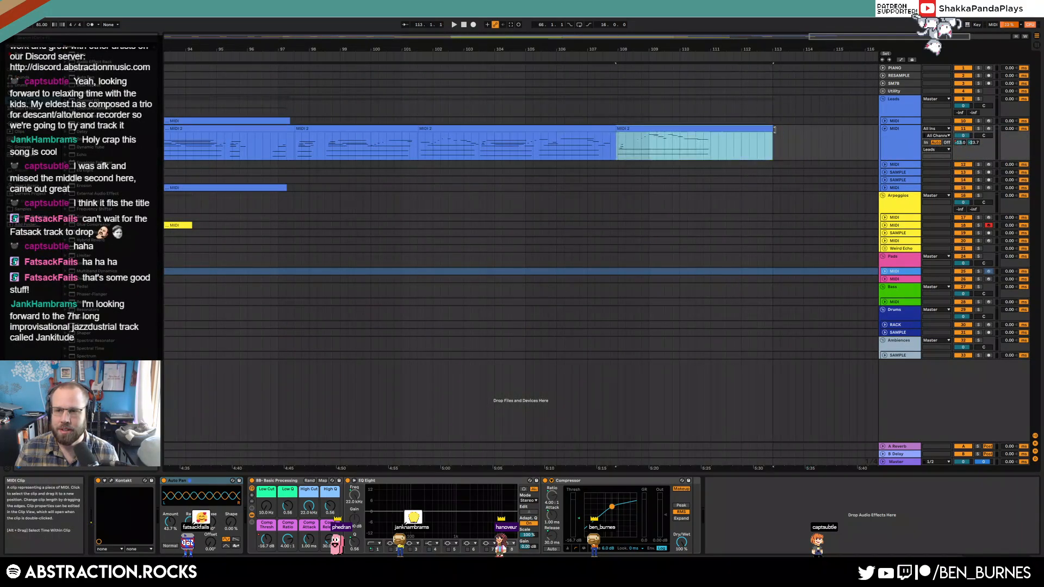
# Step: Insert an empty MIDI clip on the PIANO track from the song start to about bar 113, and fold the second Leads track
pyautogui.click(779, 69)
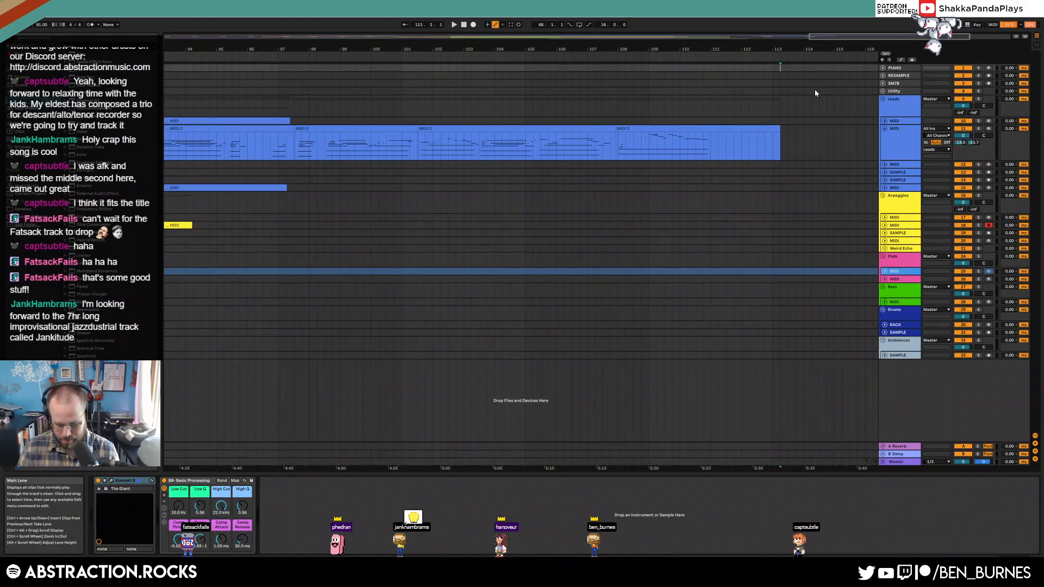
pyautogui.hotkey('shift', 'Home')
pyautogui.hotkey('ctrl', 'shift', 'm')
pyautogui.scroll(-3, 550, 129)
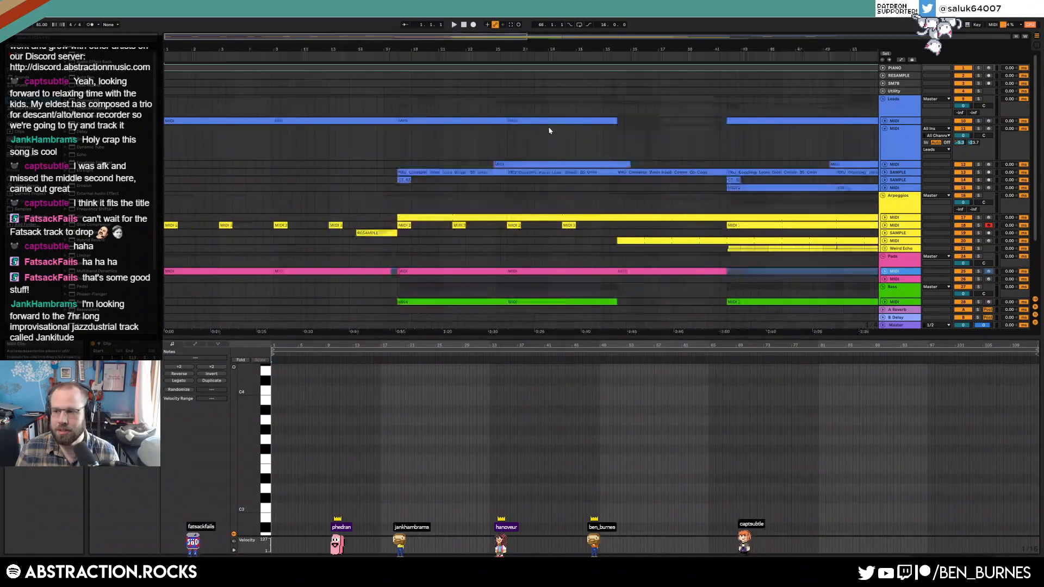
pyautogui.hotkey('shift', 'Tab')
pyautogui.scroll(-3, 511, 132)
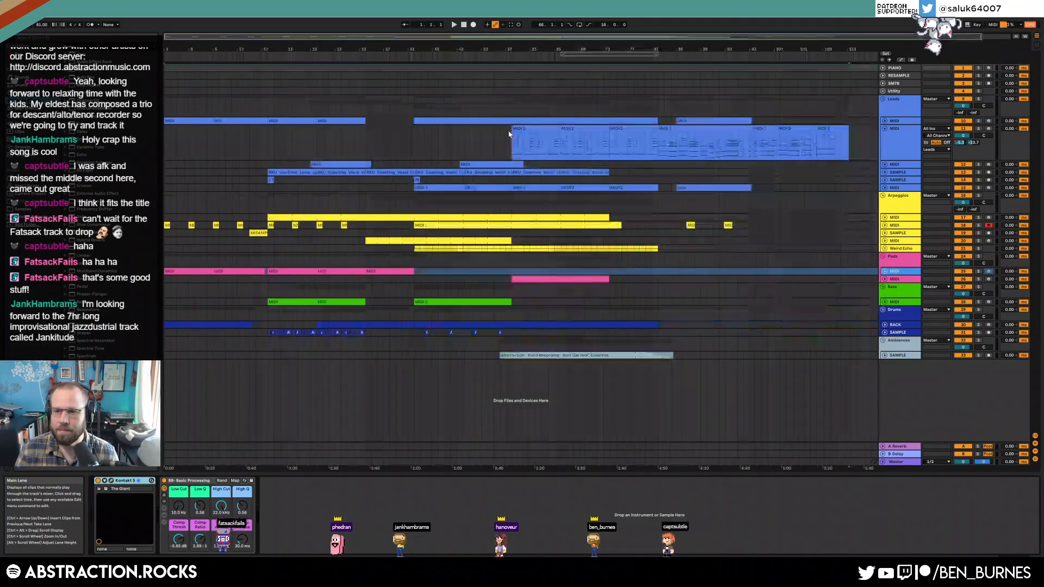
pyautogui.click(885, 128)
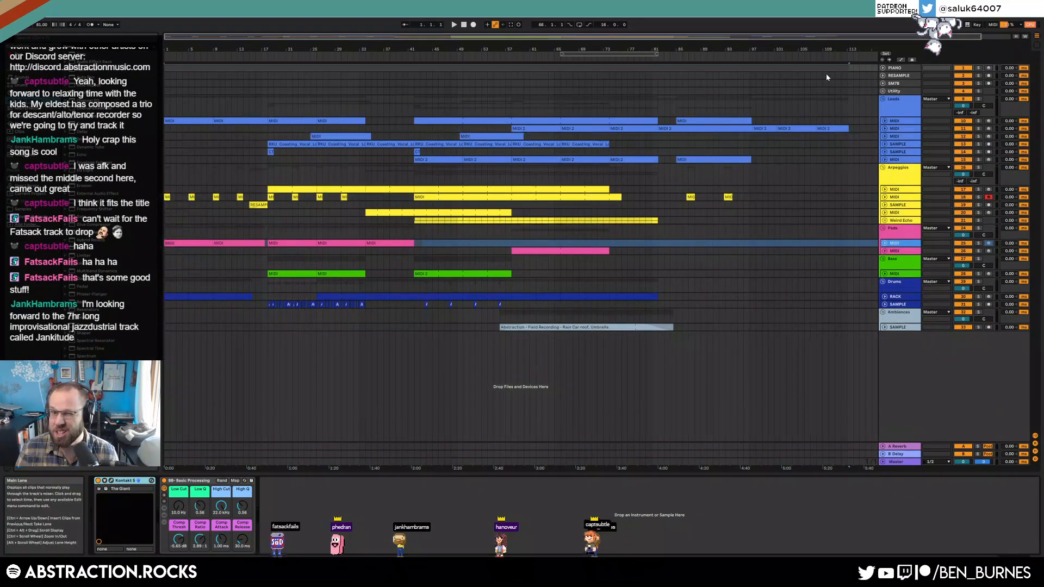
# Step: Export the Master over the PIANO clip's range as a 44100 Hz, 16-bit WAV with Triangular dither to the Desktop
pyautogui.click(825, 70)
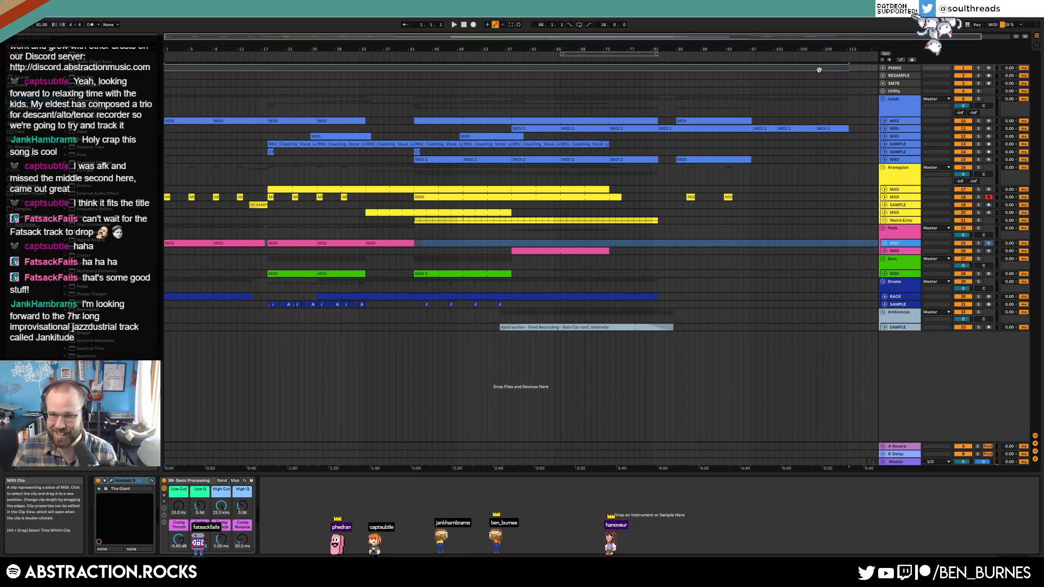
pyautogui.hotkey('ctrl', 'shift', 'r')
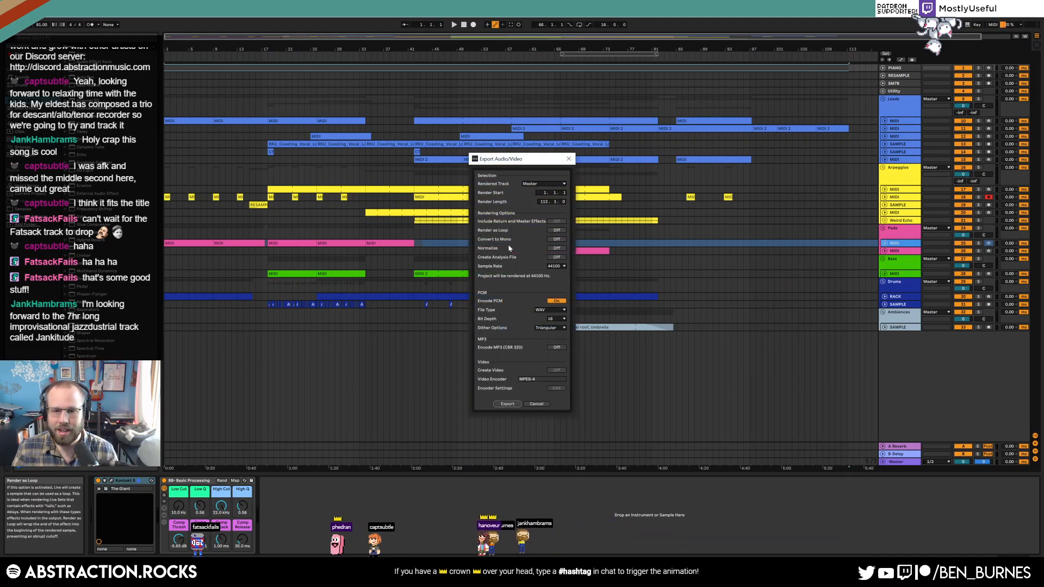
pyautogui.click(508, 405)
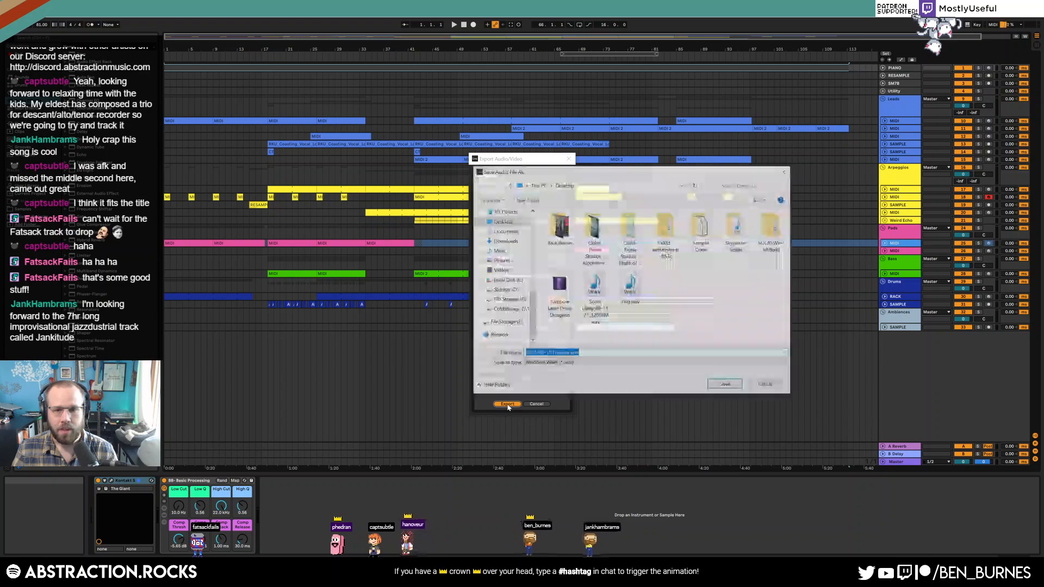
pyautogui.click(715, 385)
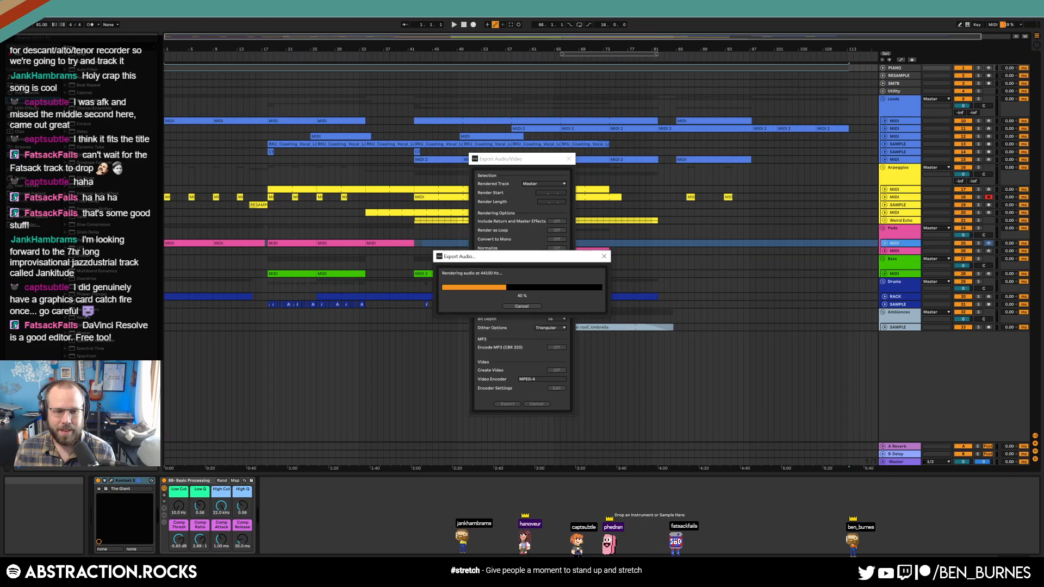
# Step: Switch to File Explorer, view ItchHeader.png in D:\Unity\Pawndamonium\_WORKING FILES, and close the image and folder windows
pyautogui.press('super+e')
pyautogui.doubleClick(322, 280)
pyautogui.doubleClick(180, 199)
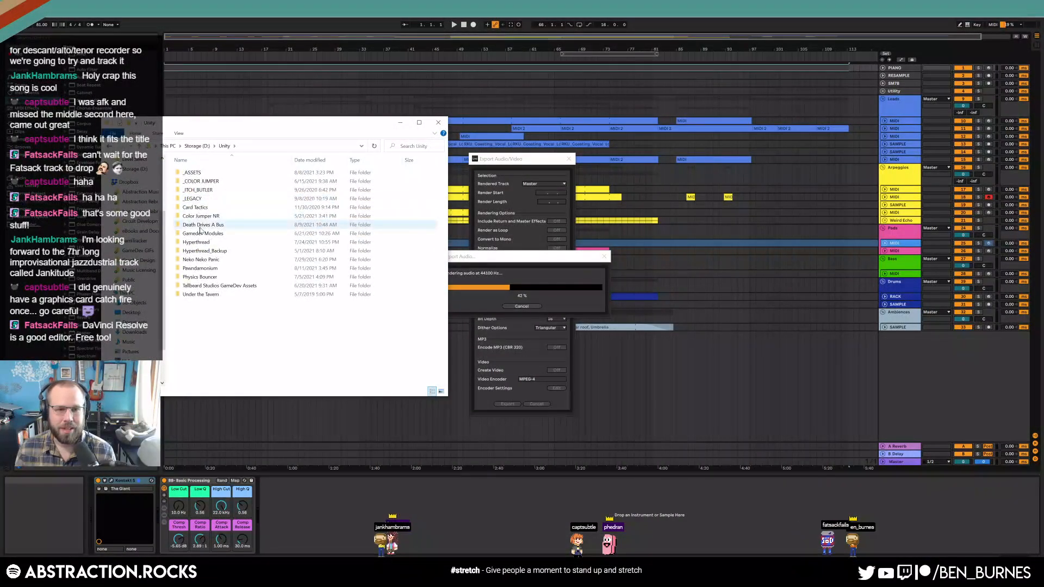
pyautogui.doubleClick(204, 270)
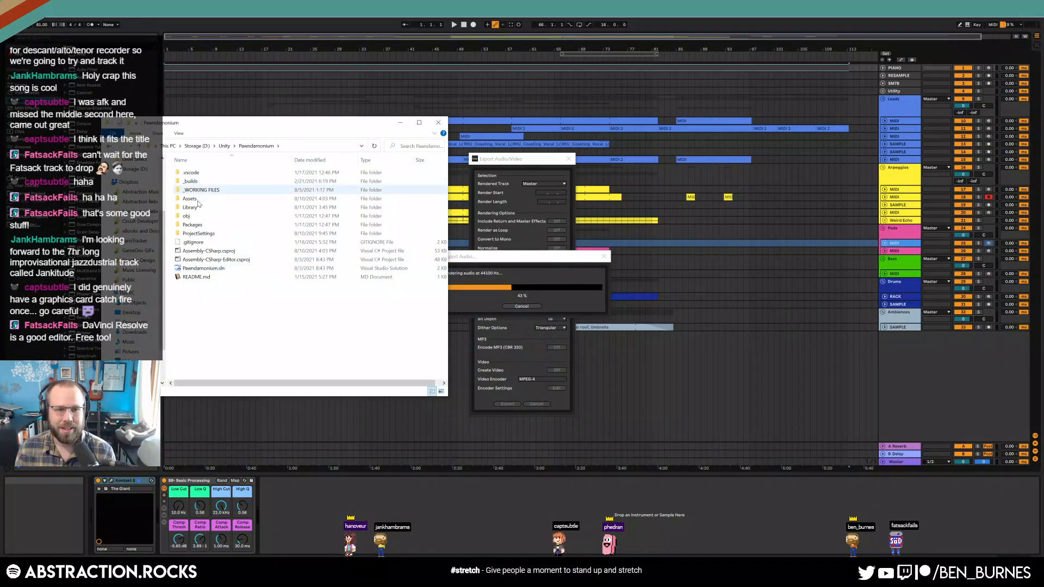
pyautogui.doubleClick(201, 191)
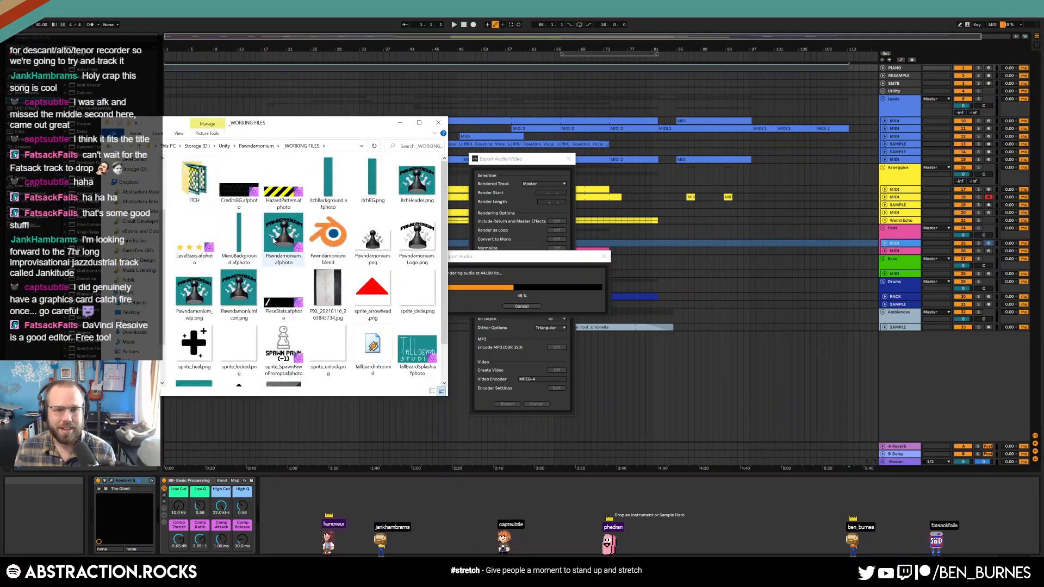
pyautogui.doubleClick(417, 177)
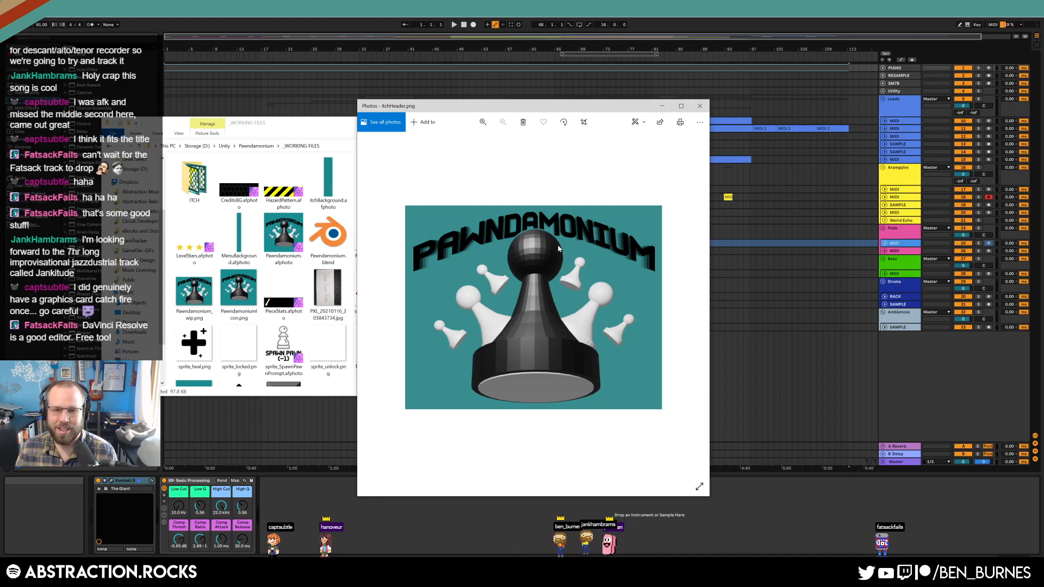
pyautogui.click(701, 106)
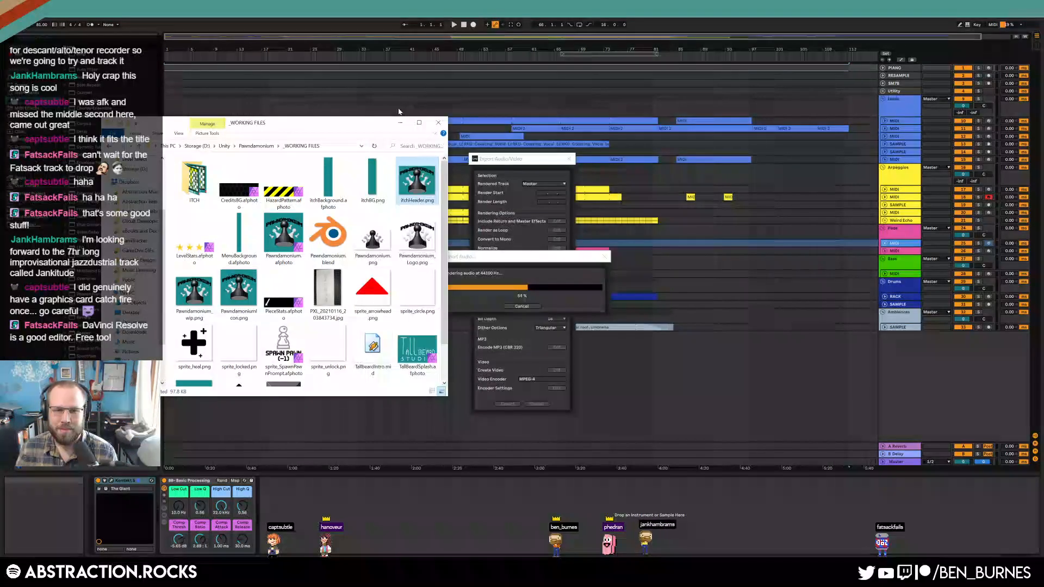
pyautogui.click(438, 123)
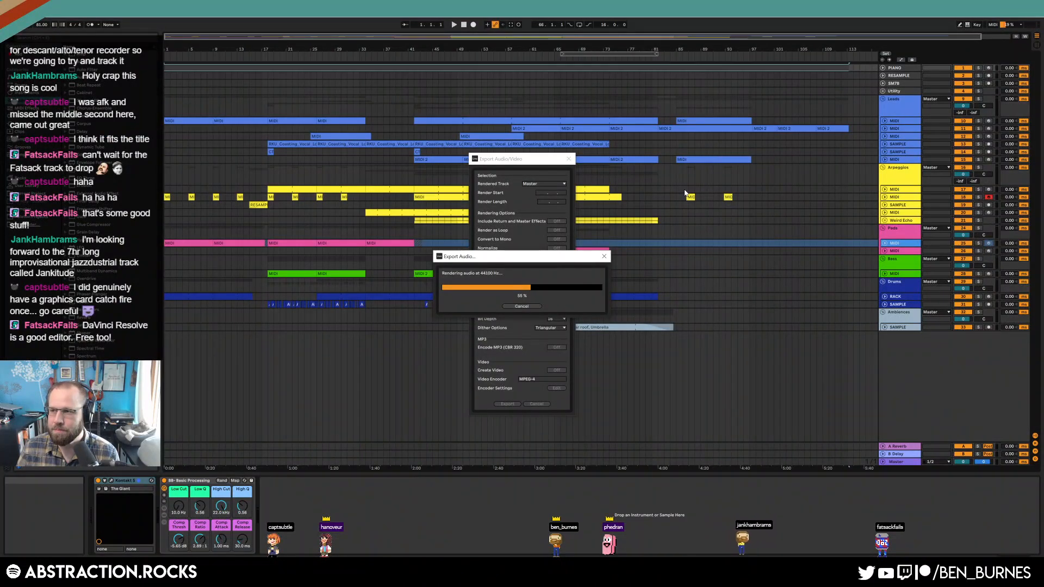
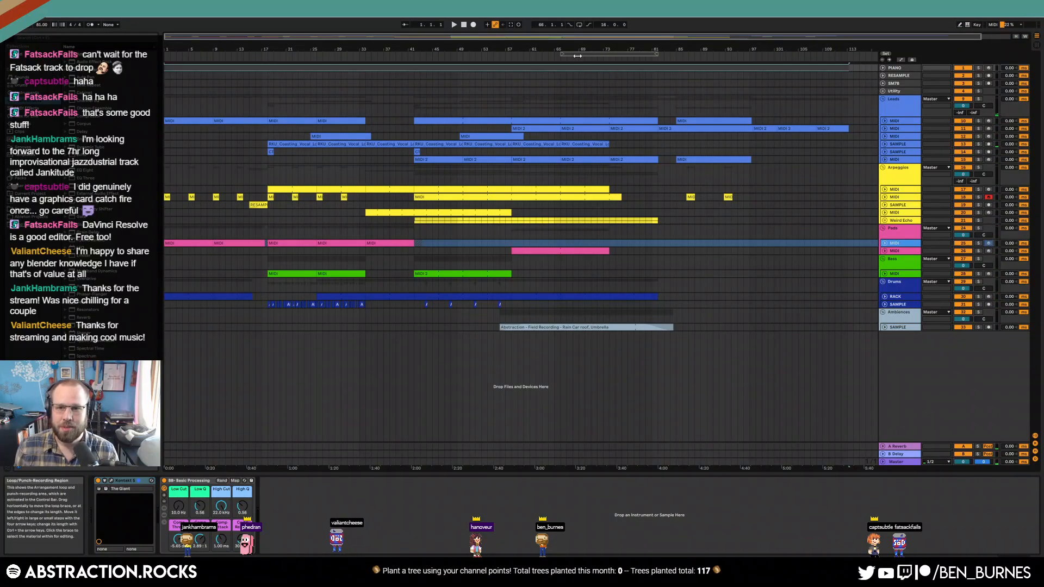
# Step: Unfold the first Leads MIDI track, and set an active 64-bar loop starting at bar 18, auditioning its end
pyautogui.click(885, 121)
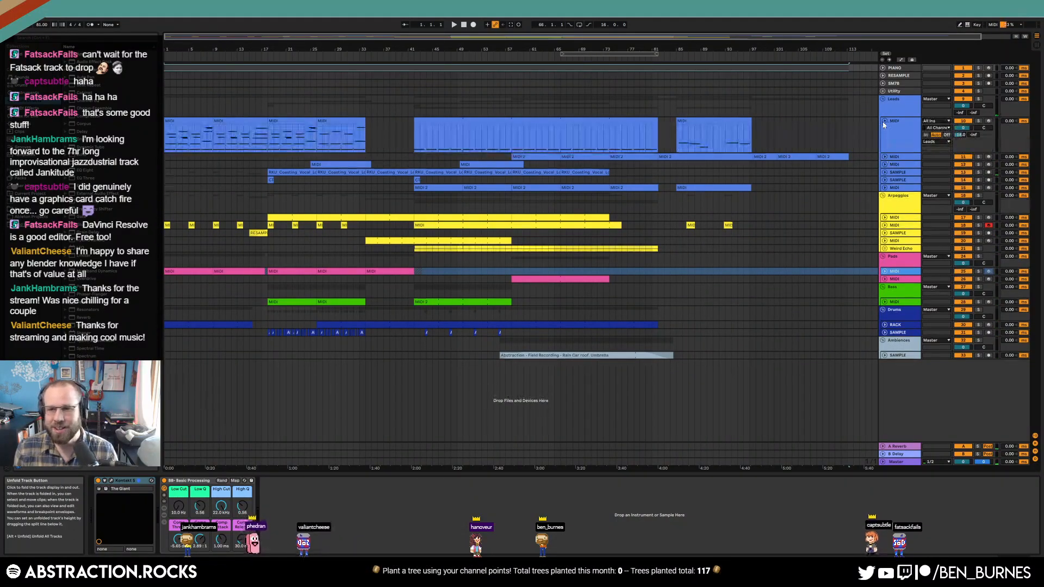
pyautogui.click(639, 55)
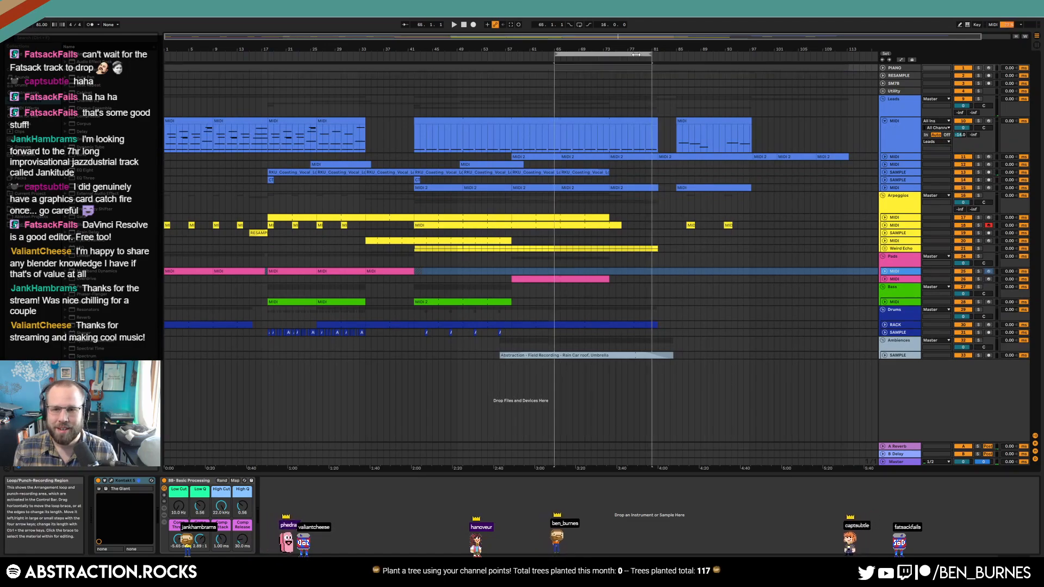
pyautogui.moveTo(560, 55); pyautogui.dragTo(268, 66)
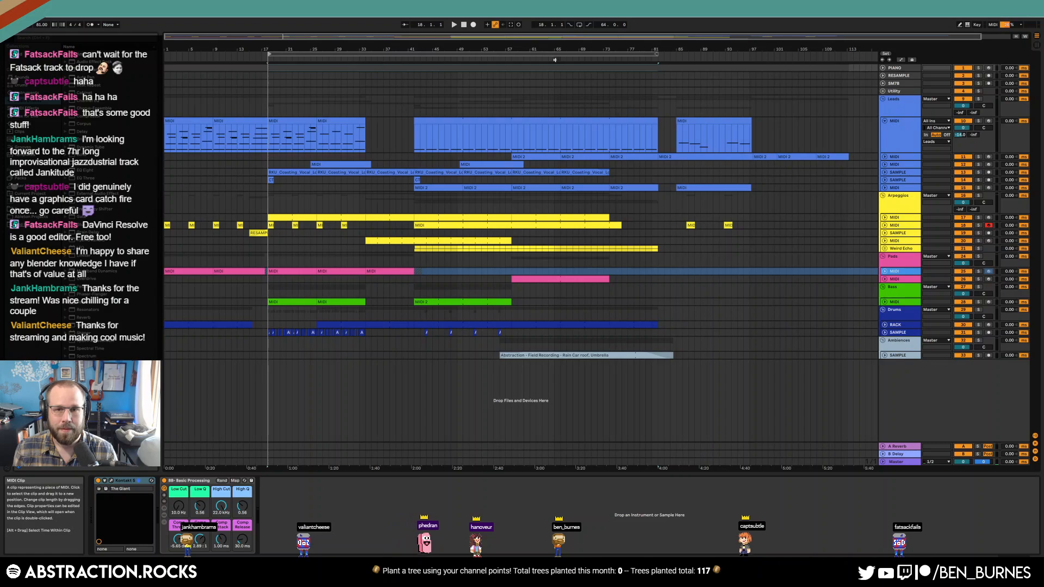
pyautogui.click(580, 25)
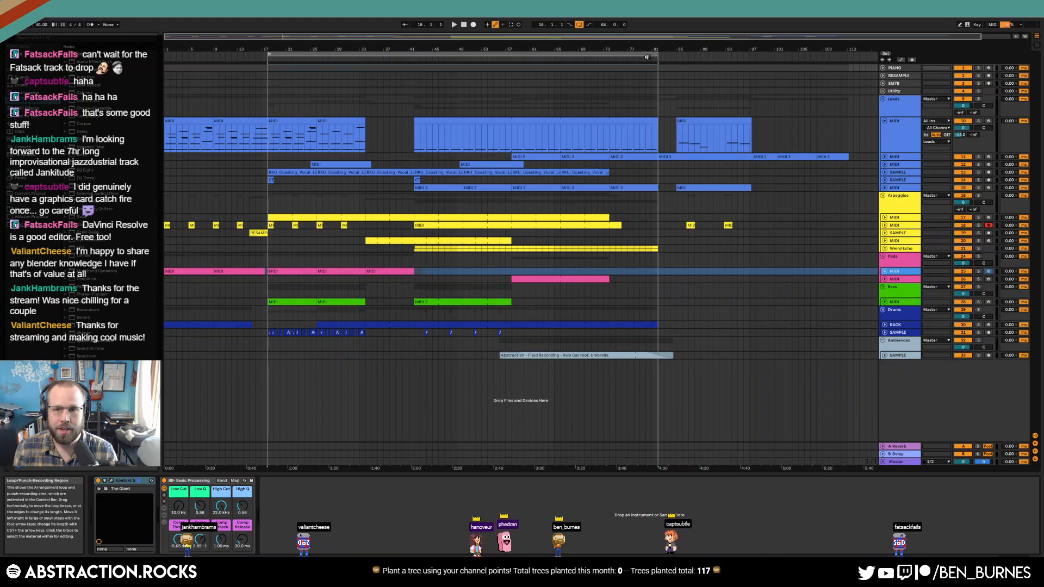
pyautogui.click(646, 59)
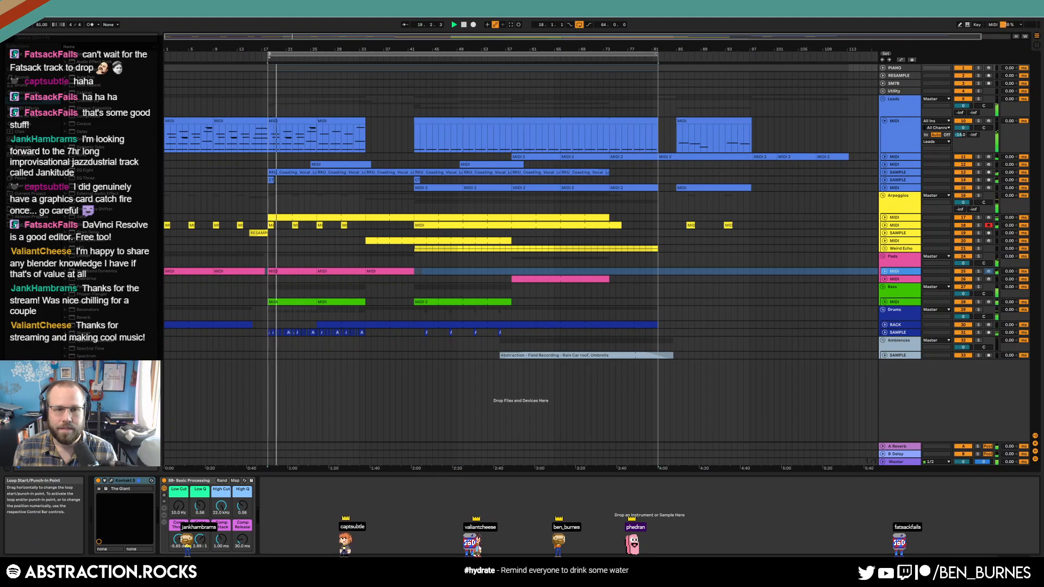
pyautogui.click(498, 55)
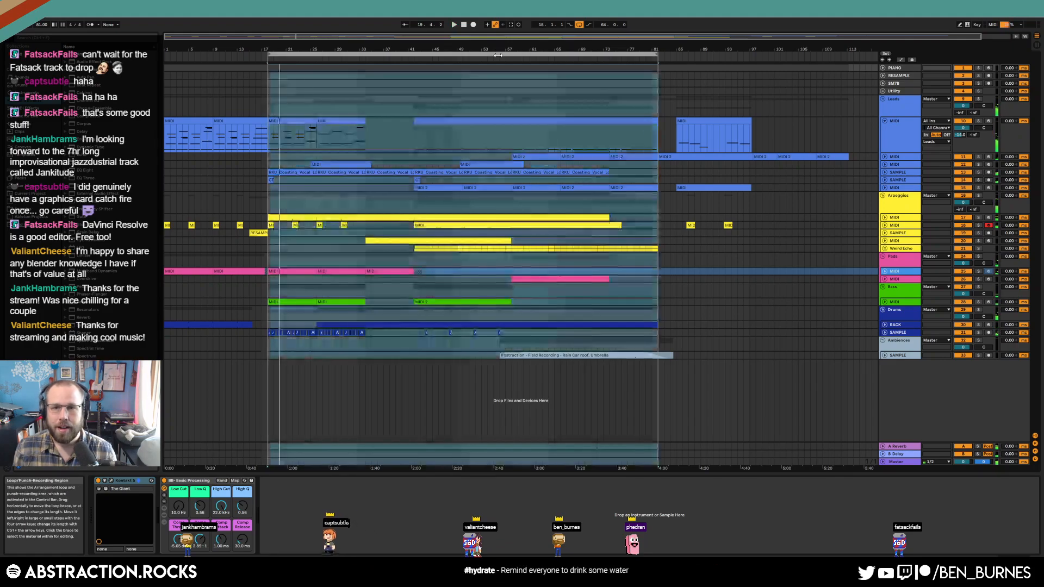
pyautogui.hotkey('ctrl', 'shift', 'r')
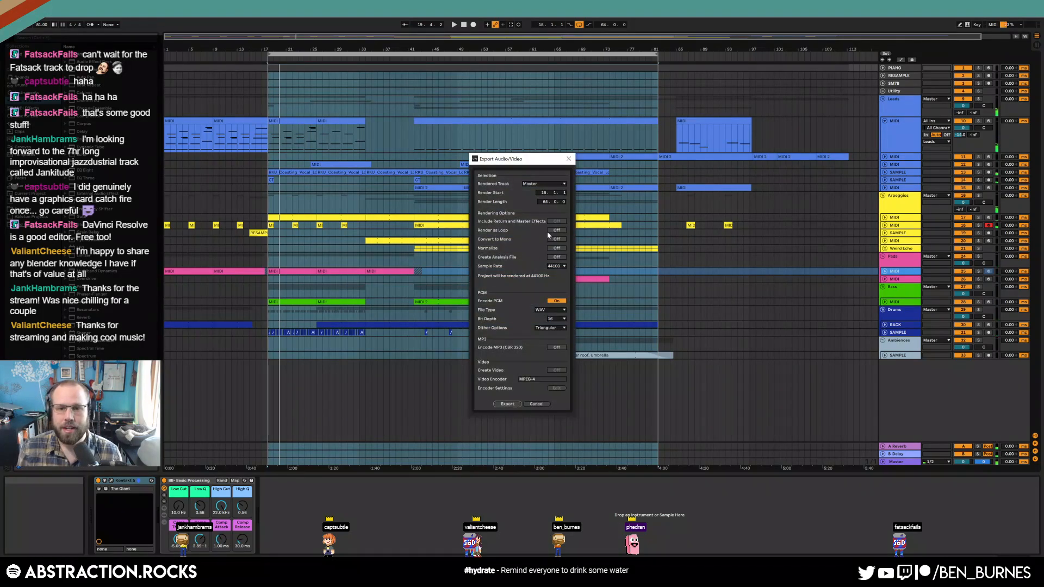
pyautogui.click(540, 406)
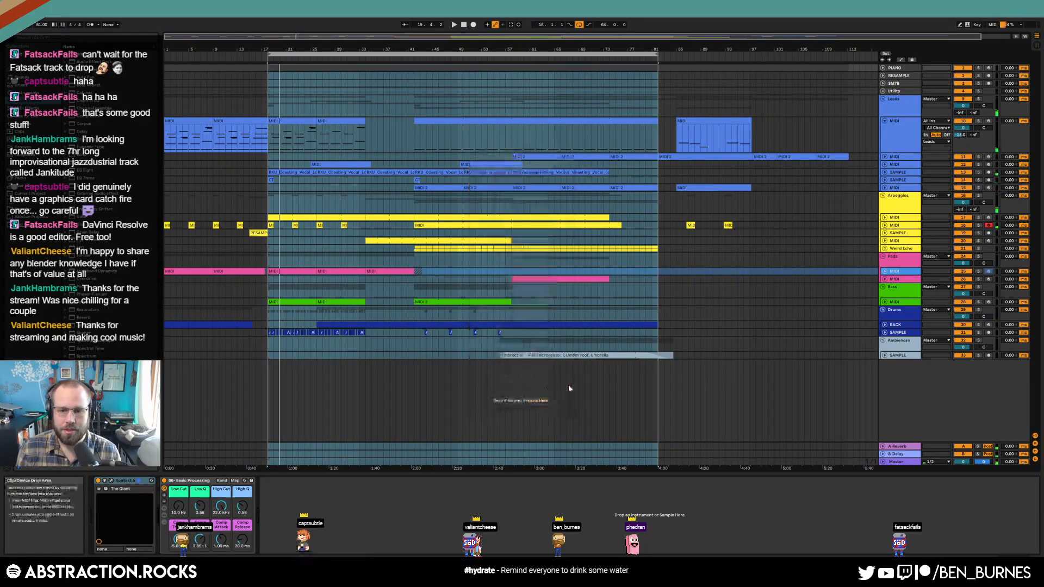
# Step: Audition from about bar 66, and export the Master's loop region to the Desktop as a 16-bit WAV with Render as Loop on, named 2021-08-11 Fragility plus a loop suffix
pyautogui.click(587, 354)
pyautogui.click(563, 57)
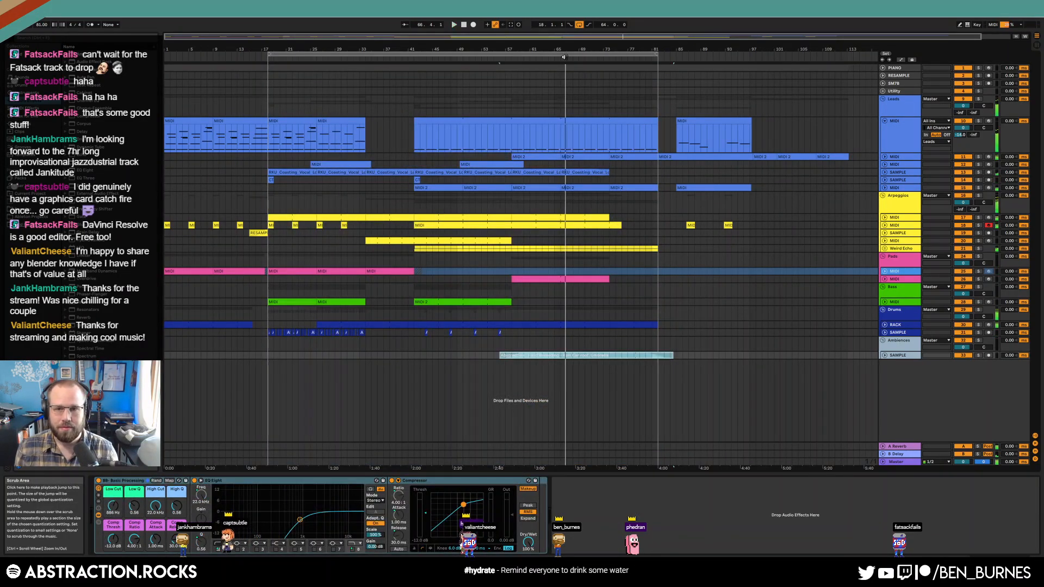
pyautogui.click(563, 55)
pyautogui.hotkey('ctrl', 'shift', 'r')
pyautogui.click(556, 231)
pyautogui.click(508, 404)
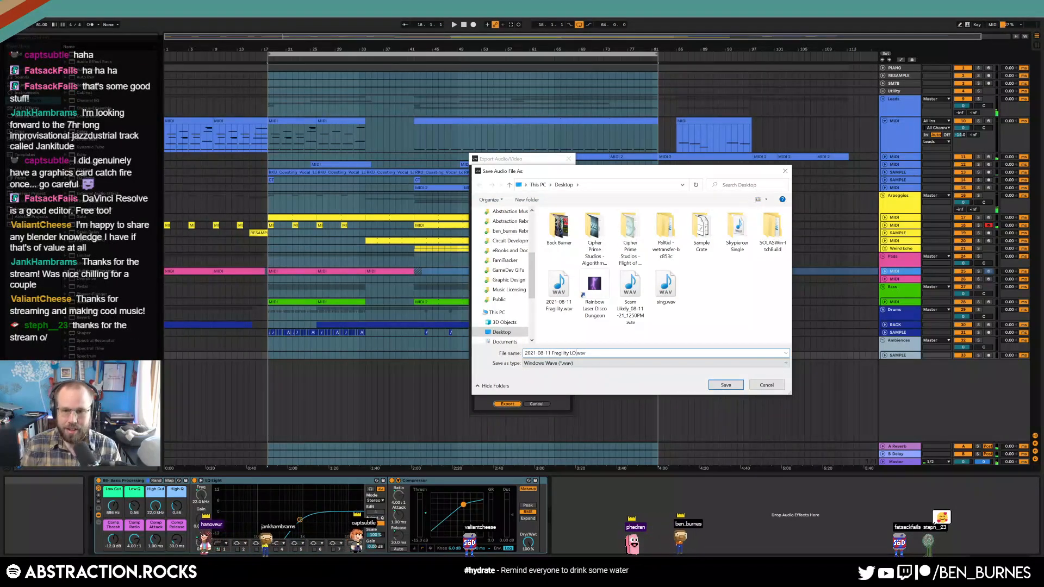
pyautogui.press('Return')
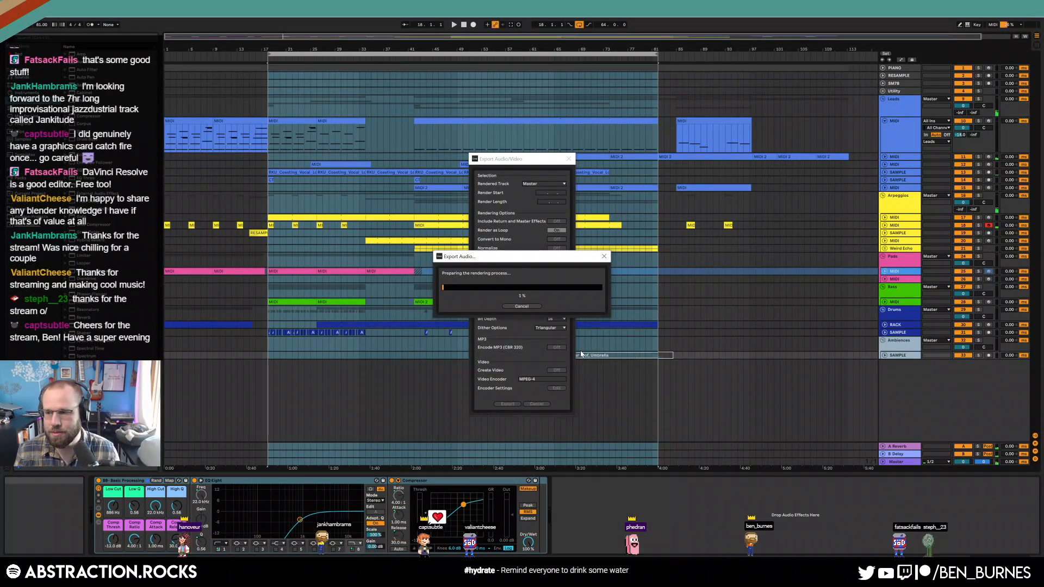